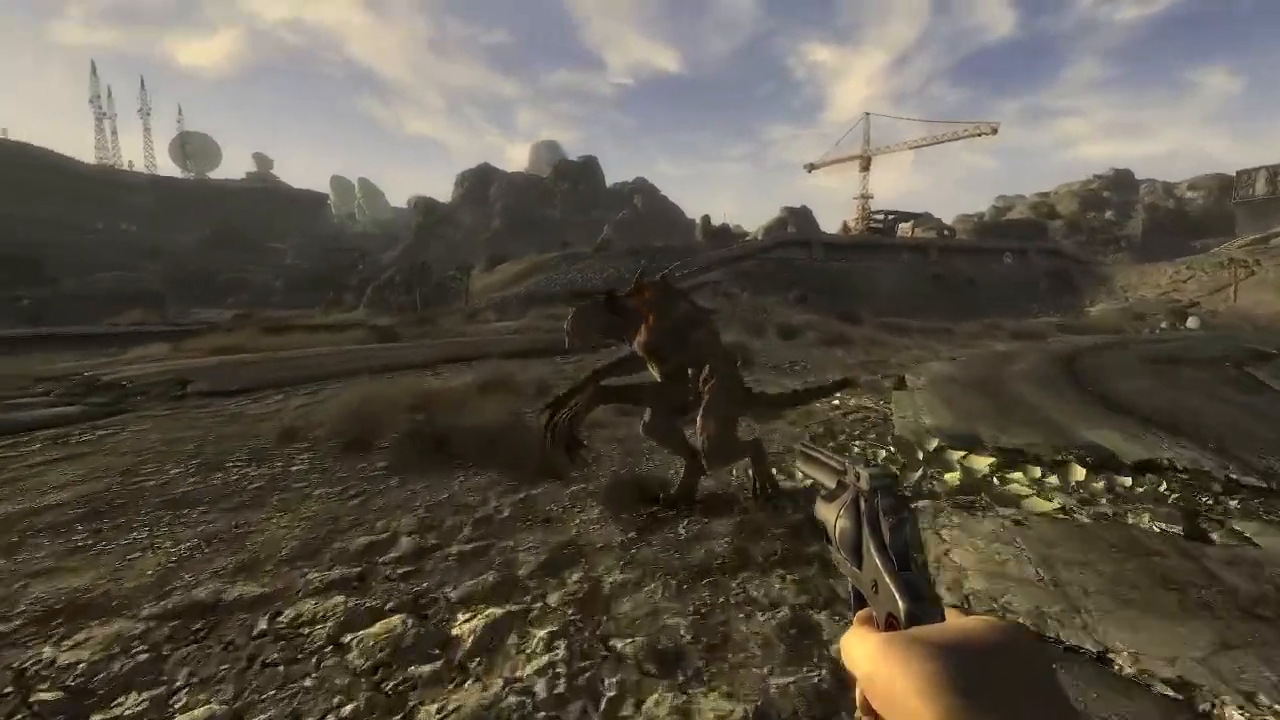
Shoot the Deathclaw on the open cracked ground with the revolver, keeping it in range until it is dead.
left_click(640, 360)
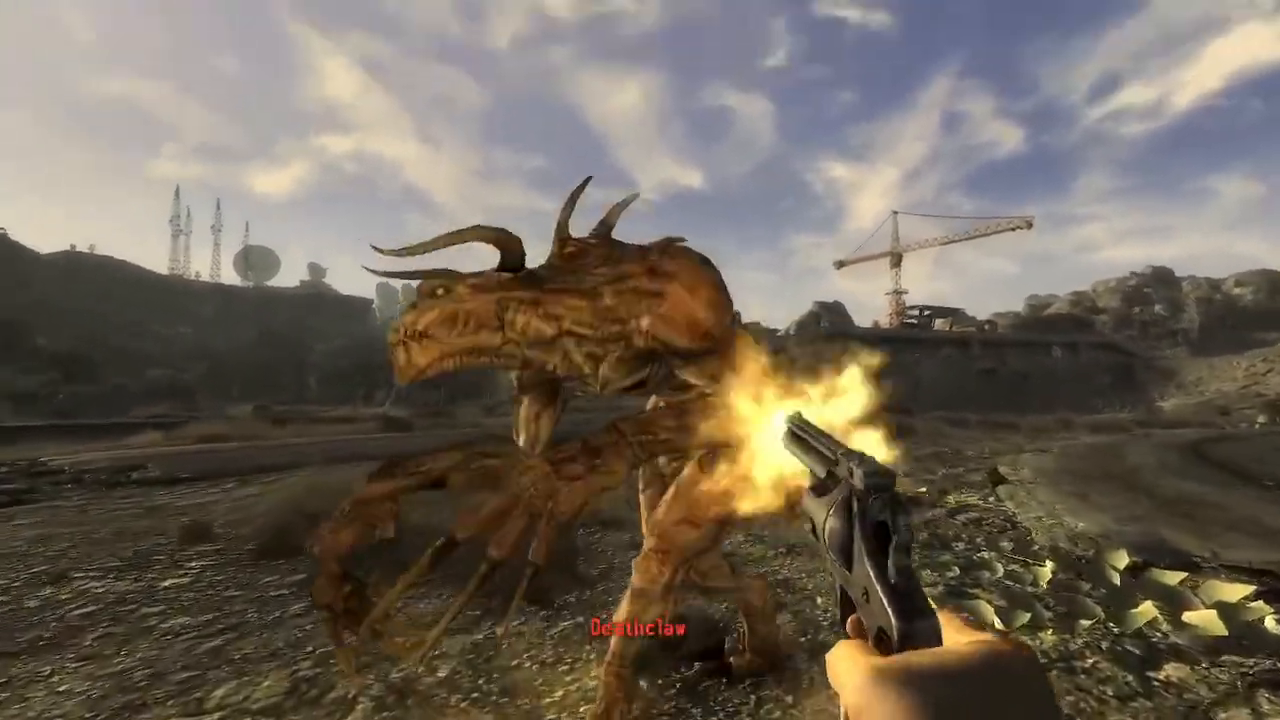
left_click(640, 360)
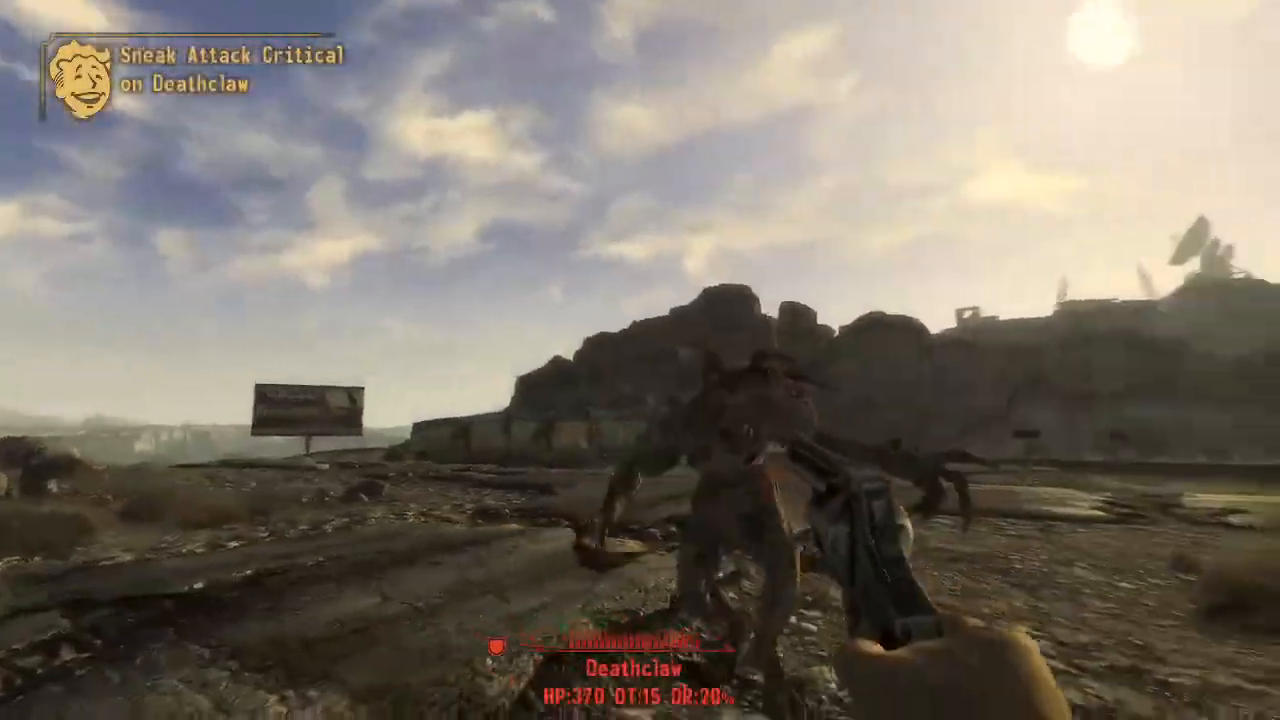
left_click(640, 360)
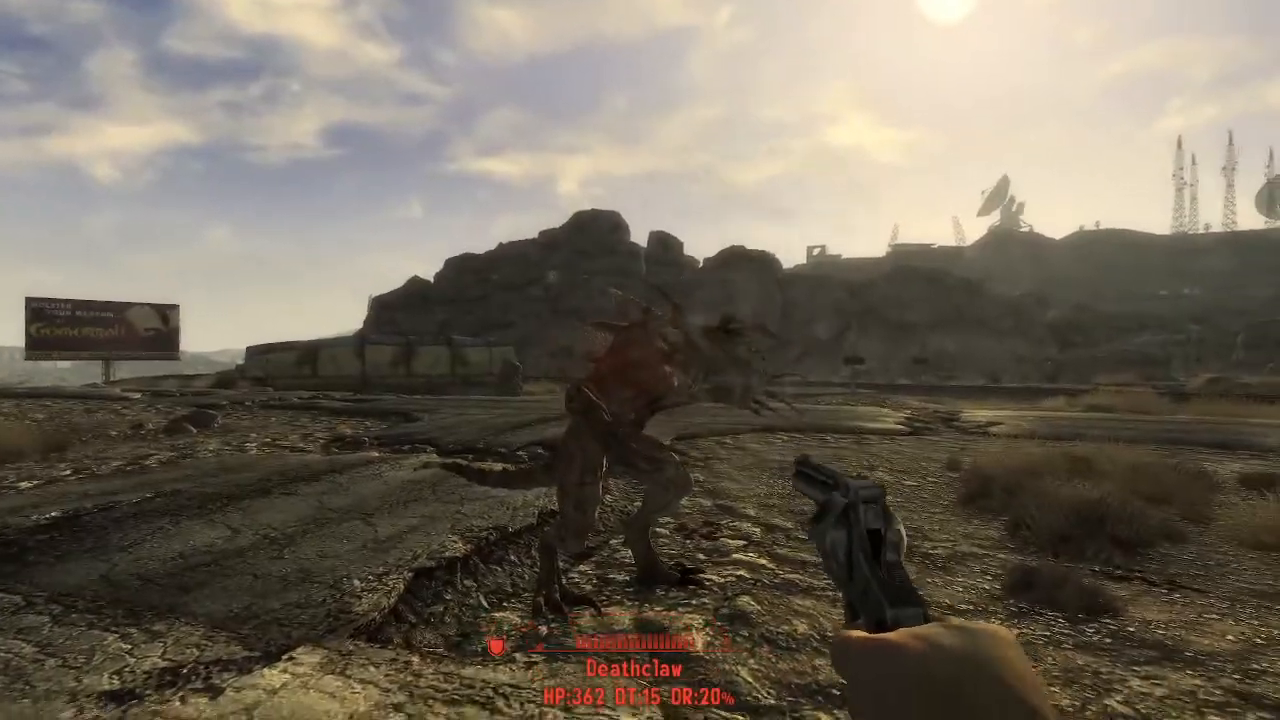
left_click(640, 360)
left_click(640, 360)
left_click(640, 360)
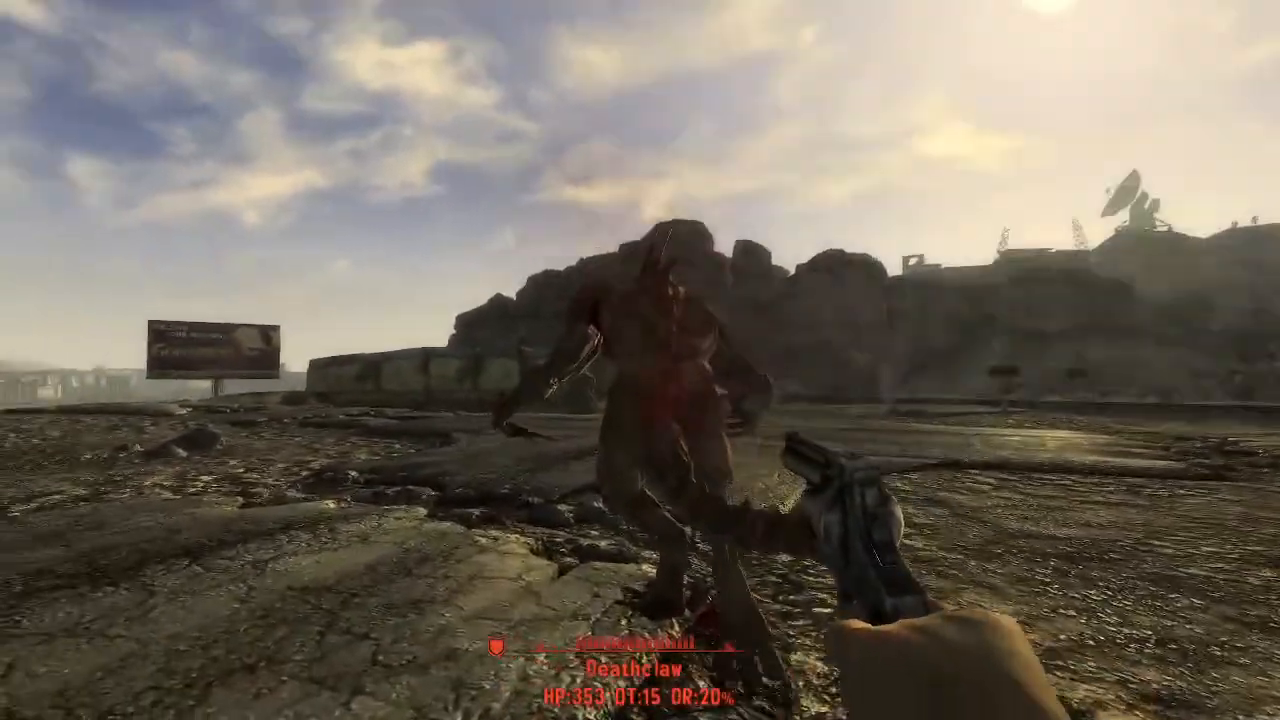
left_click(640, 360)
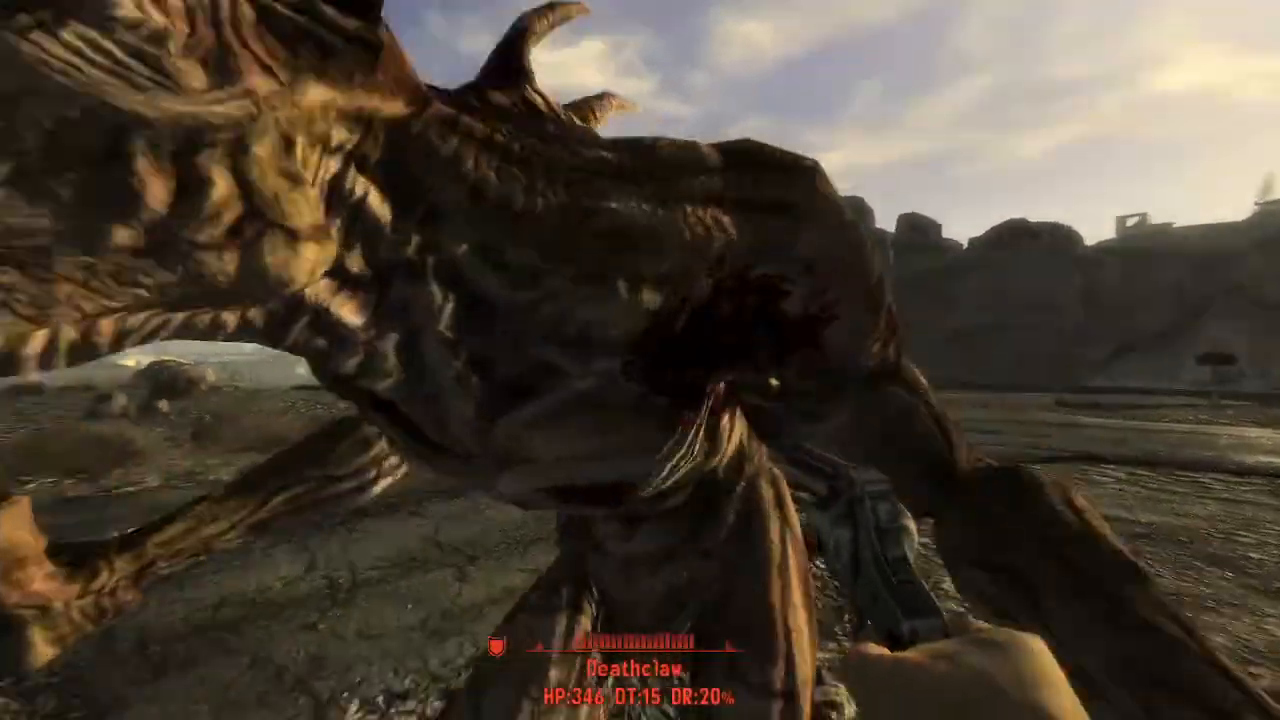
left_click(640, 360)
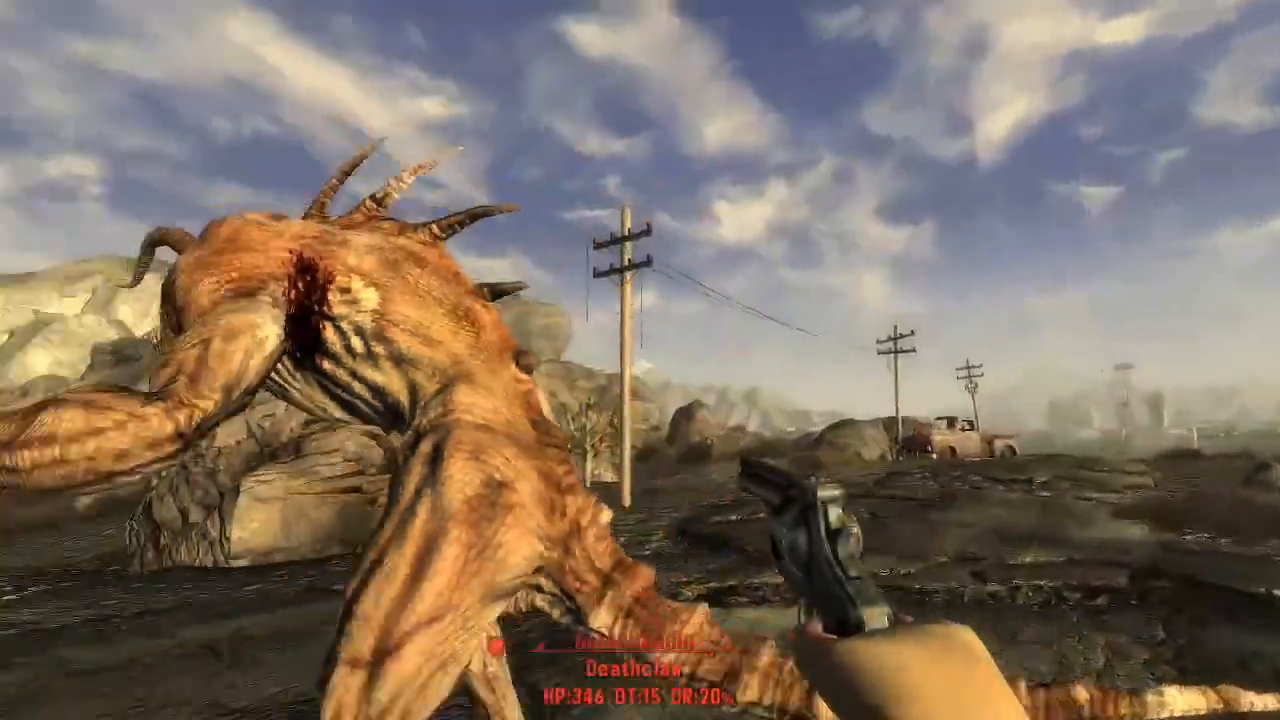
left_click(640, 360)
left_click(640, 360)
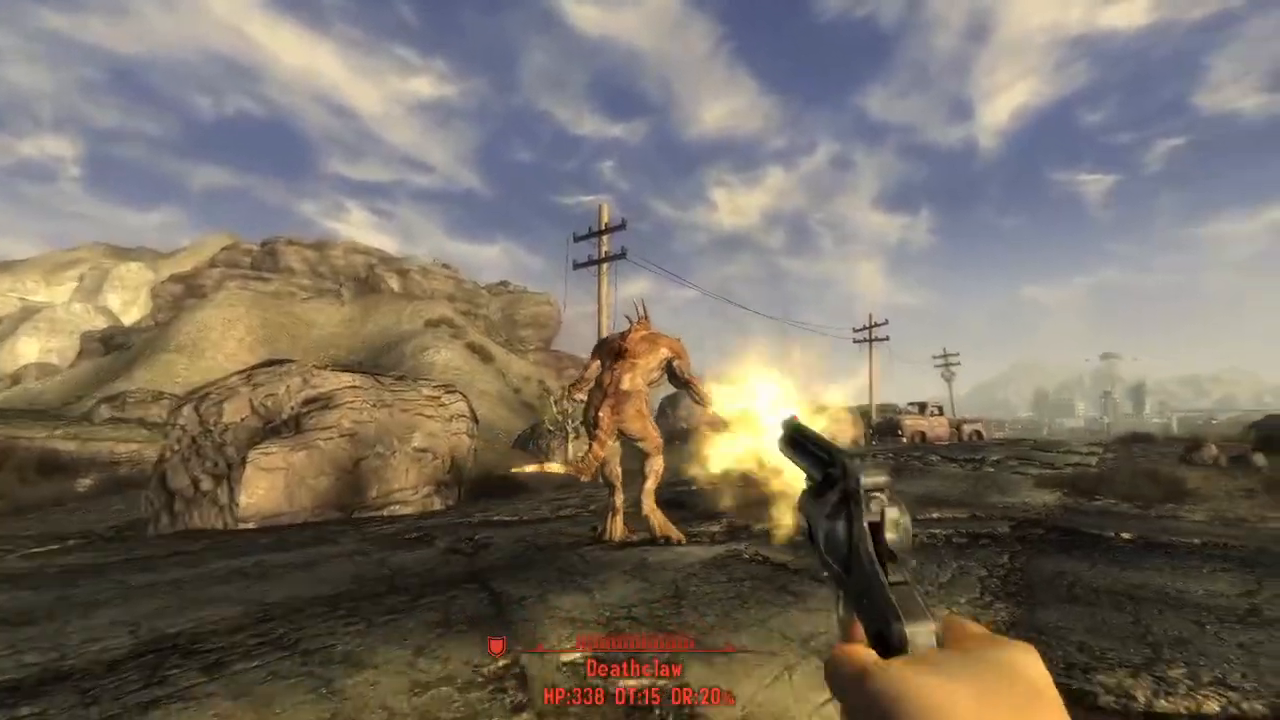
left_click(640, 360)
left_click(640, 360)
left_click(640, 360)
left_click(640, 360)
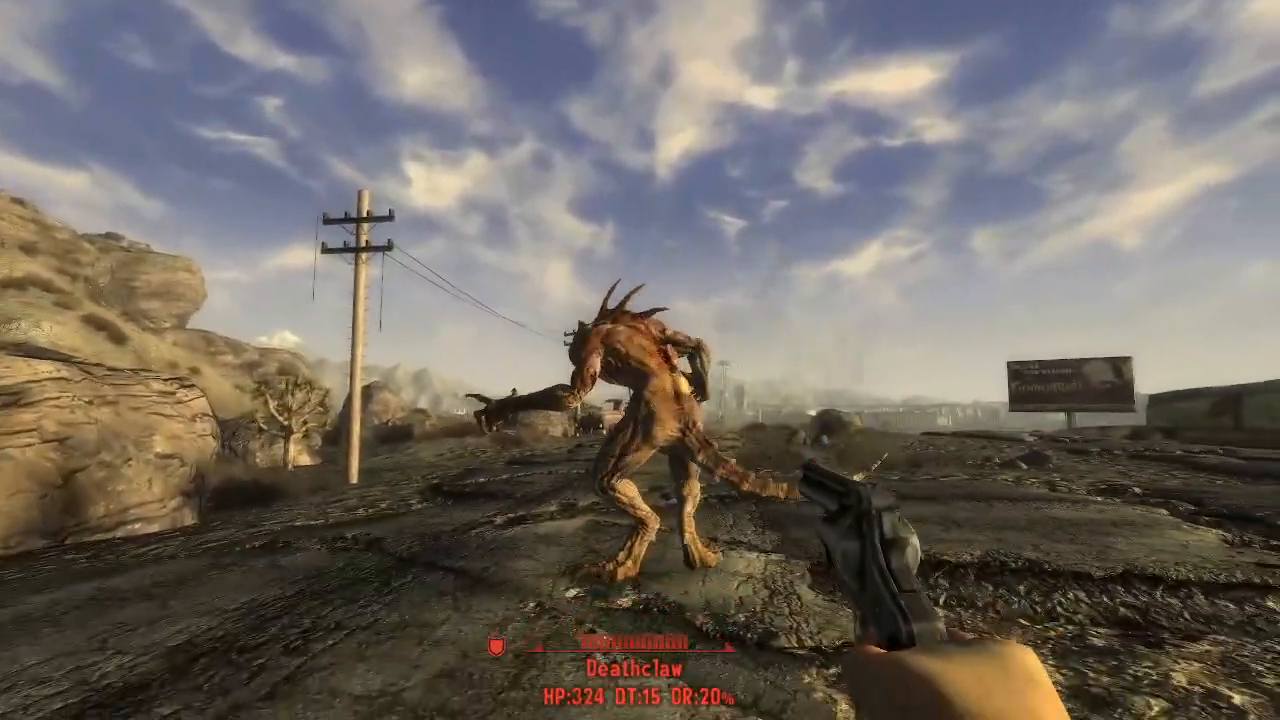
left_click(640, 360)
left_click(640, 360)
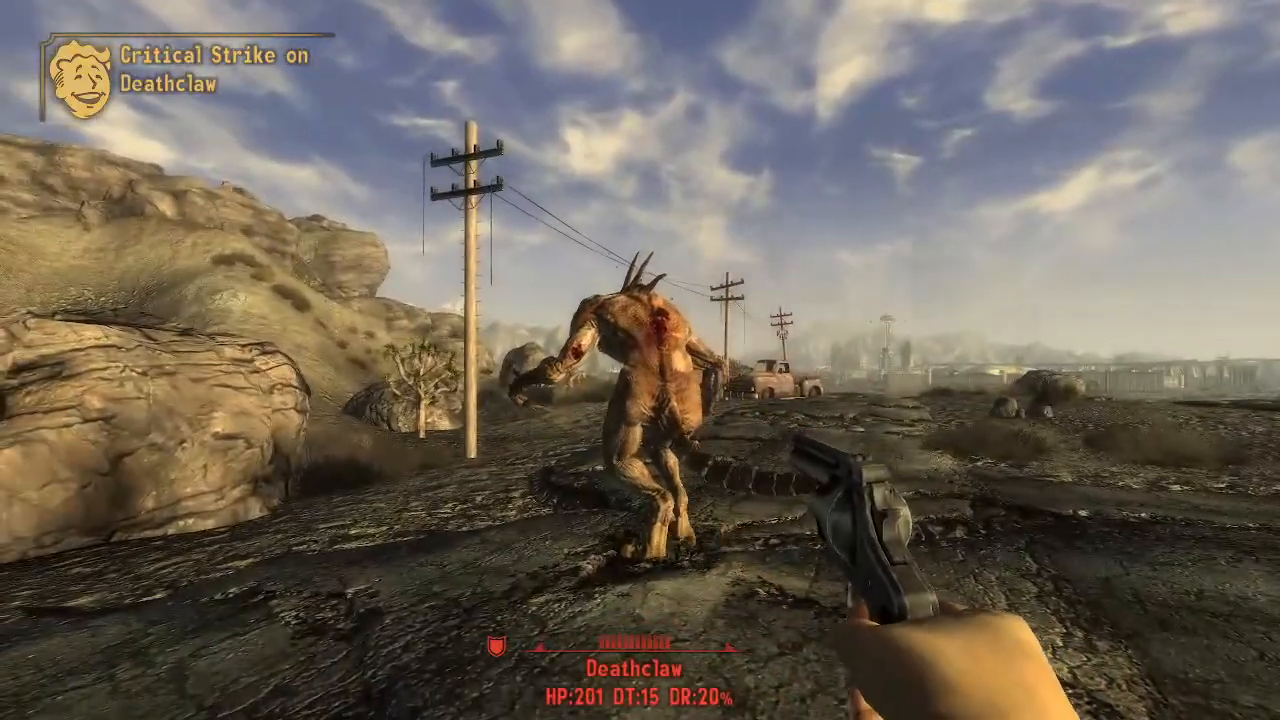
left_click(640, 360)
key("w")
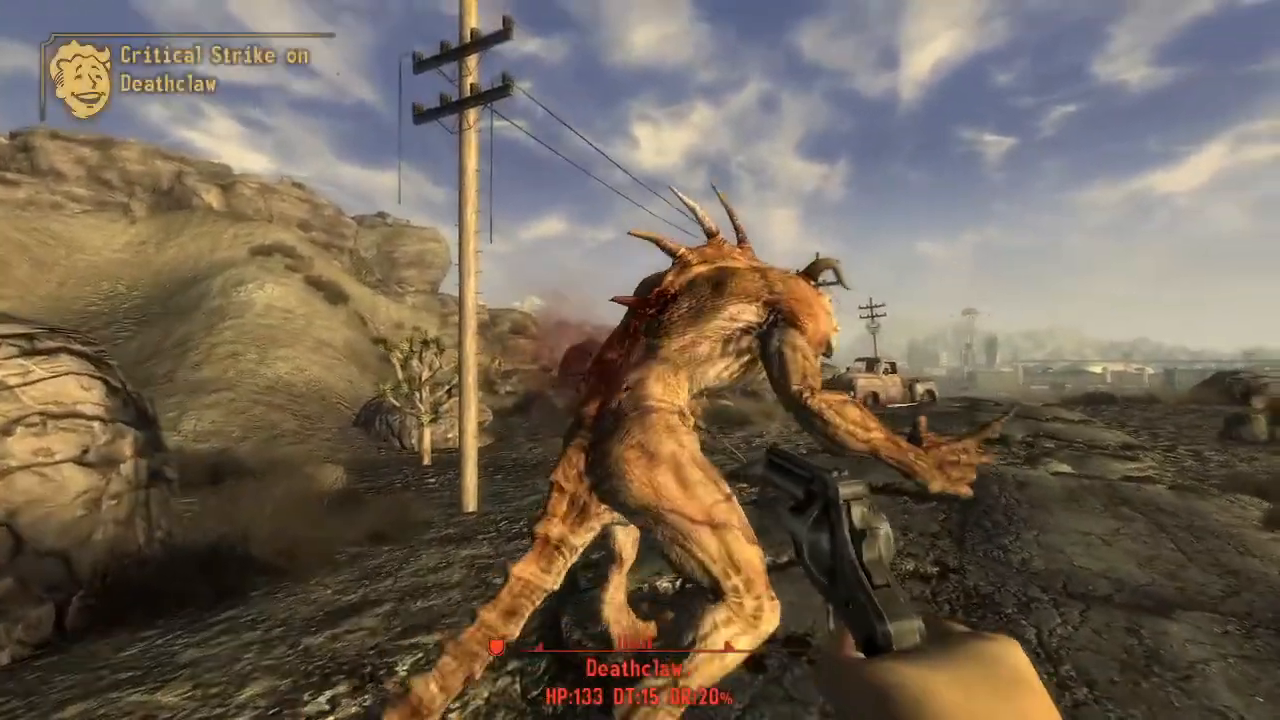
left_click(640, 360)
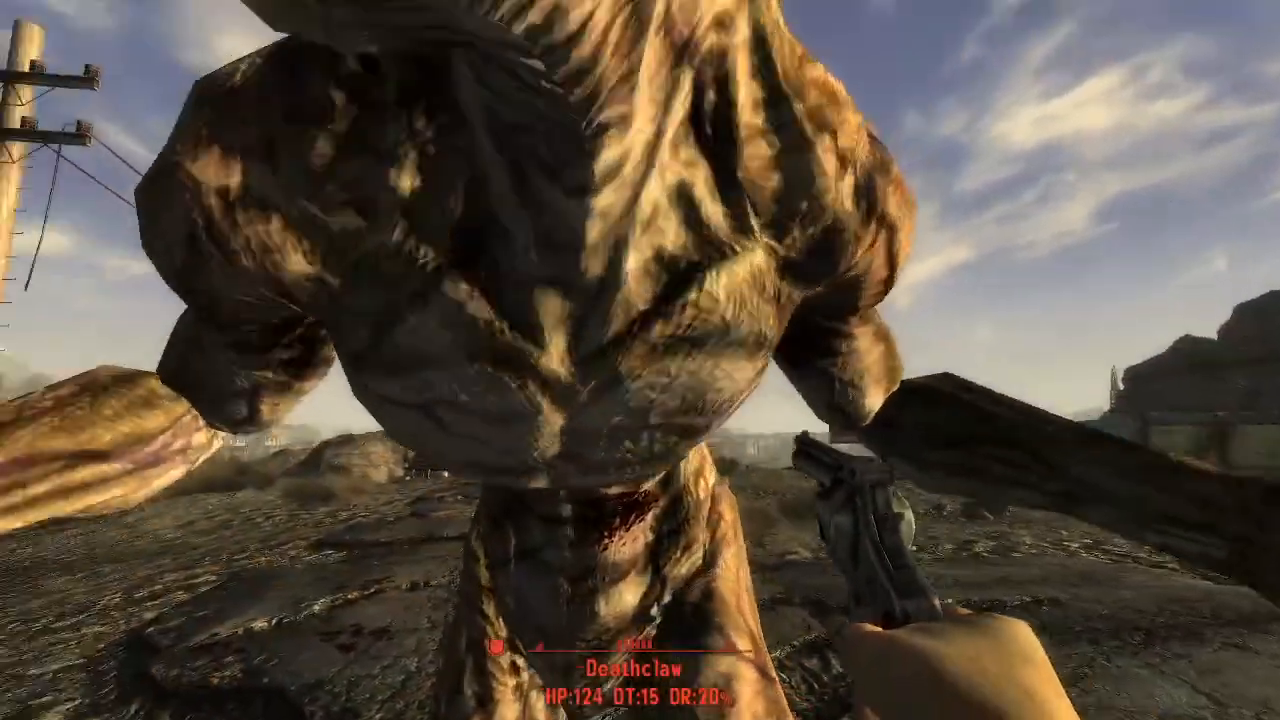
left_click(640, 360)
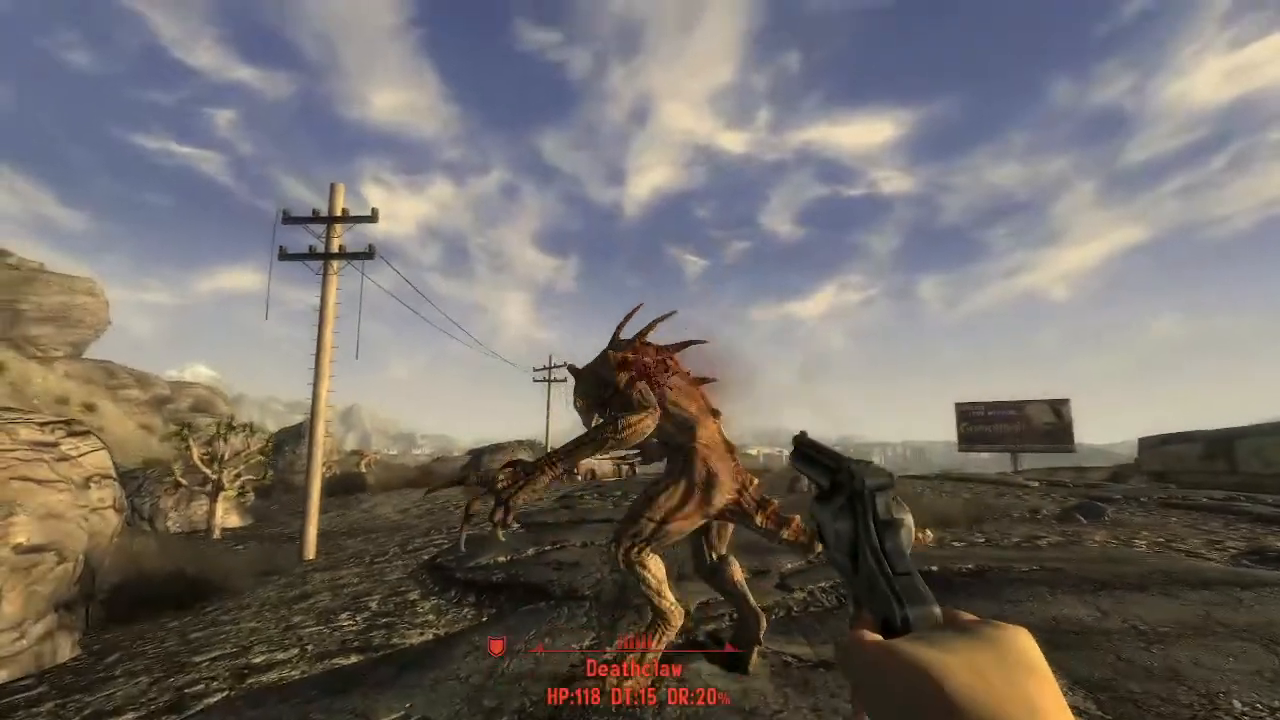
left_click(640, 360)
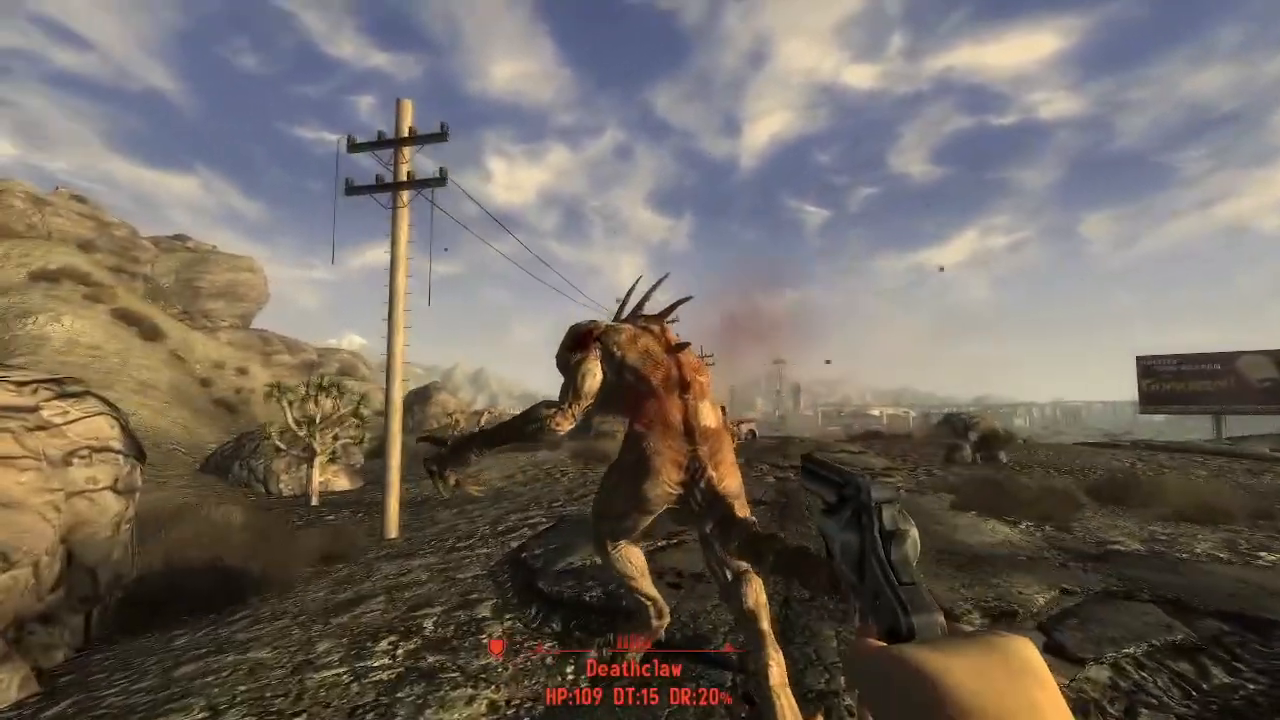
left_click(640, 360)
key("s")
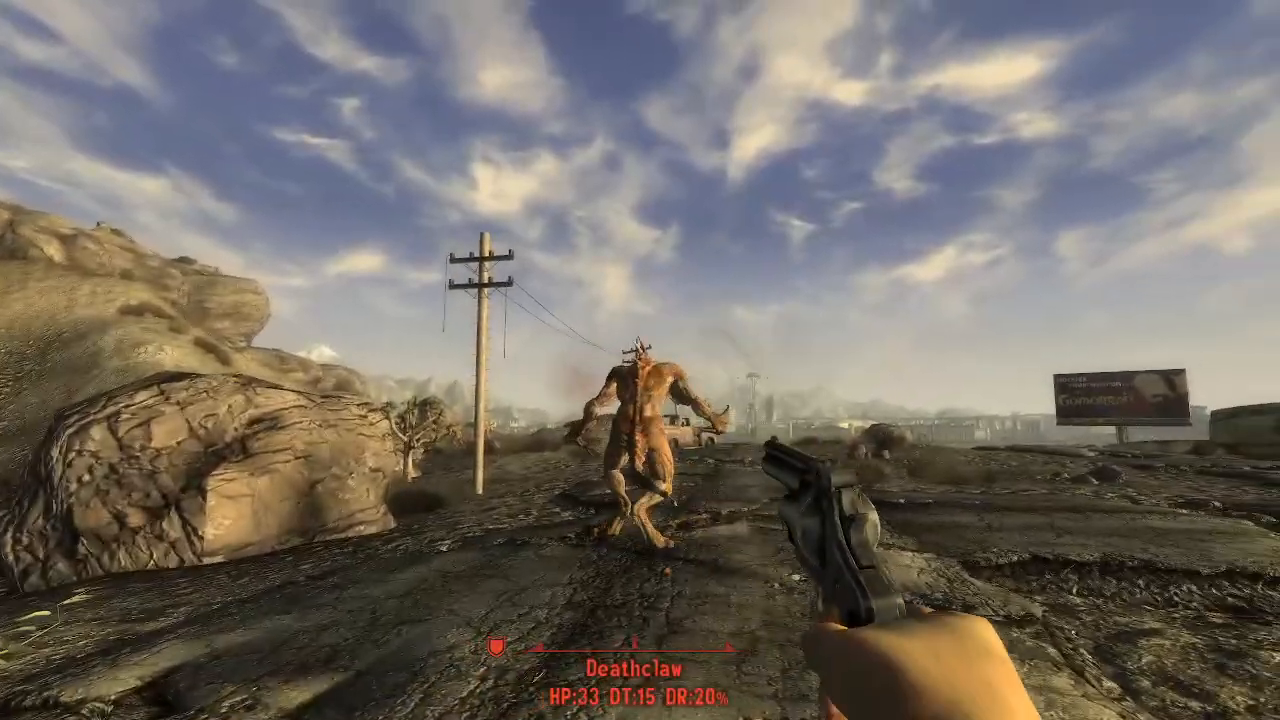
key("w")
key("s")
key("s")
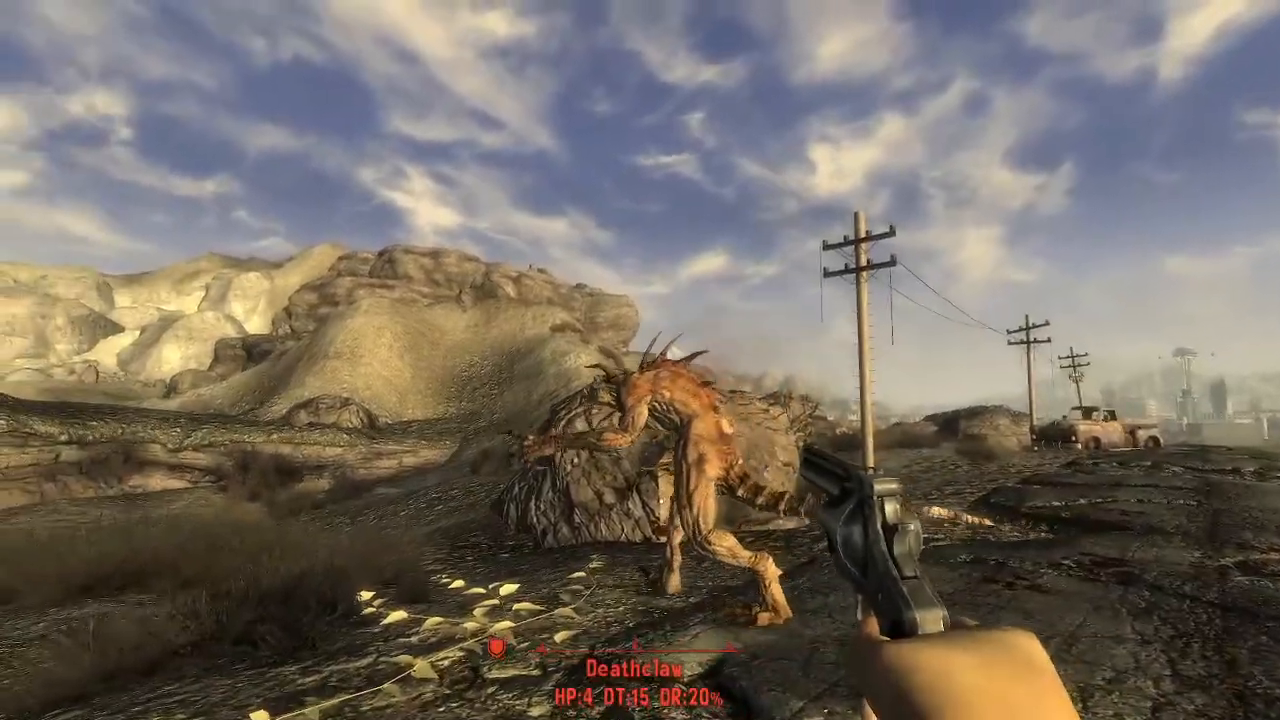
key("w")
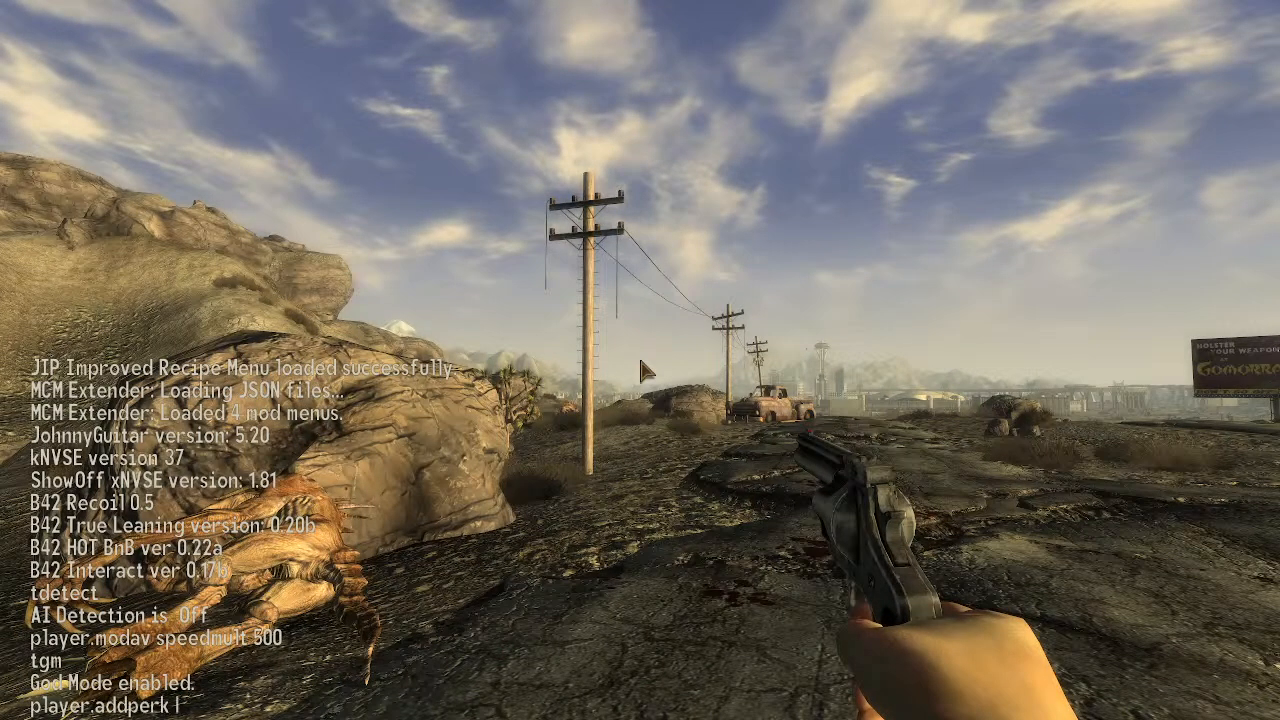
Add the Finesse perk to the player with the console command player.addperk finesse and return to the game.
key("Return")
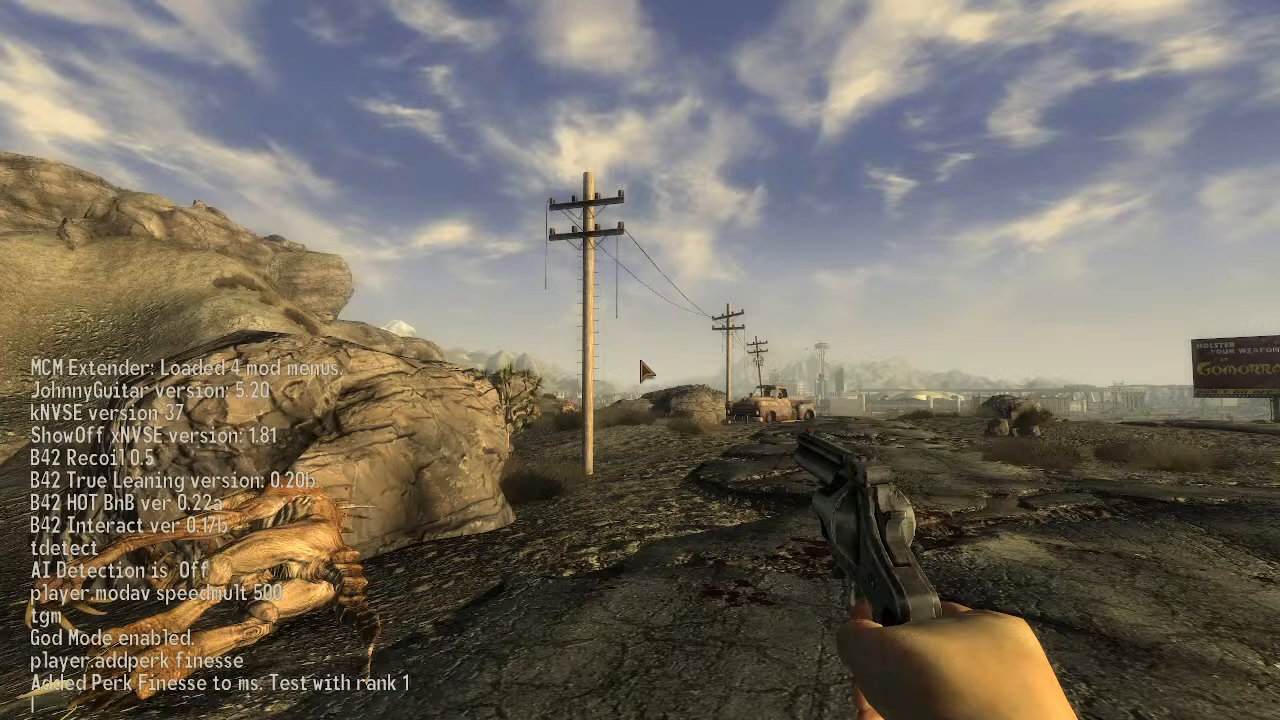
key("grave")
Approach the Deathclaw by the rocky hillside and shoot it with the revolver until it is dead.
key("w")
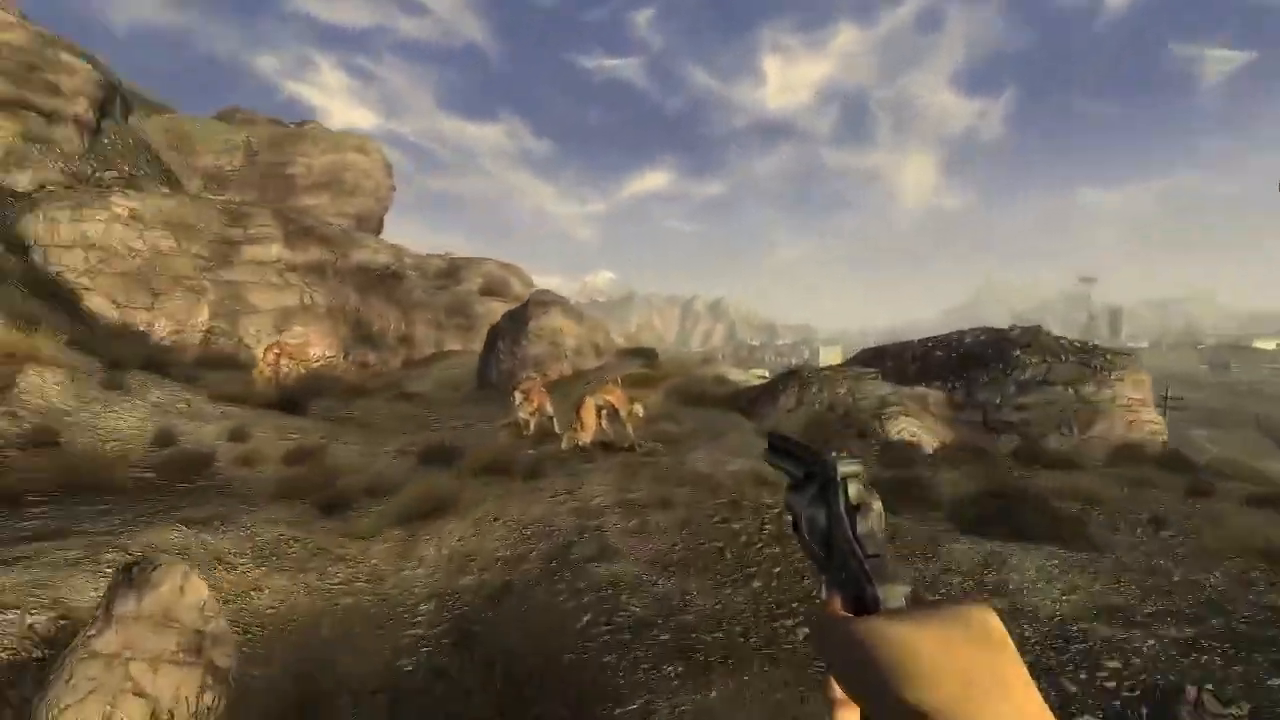
key("w")
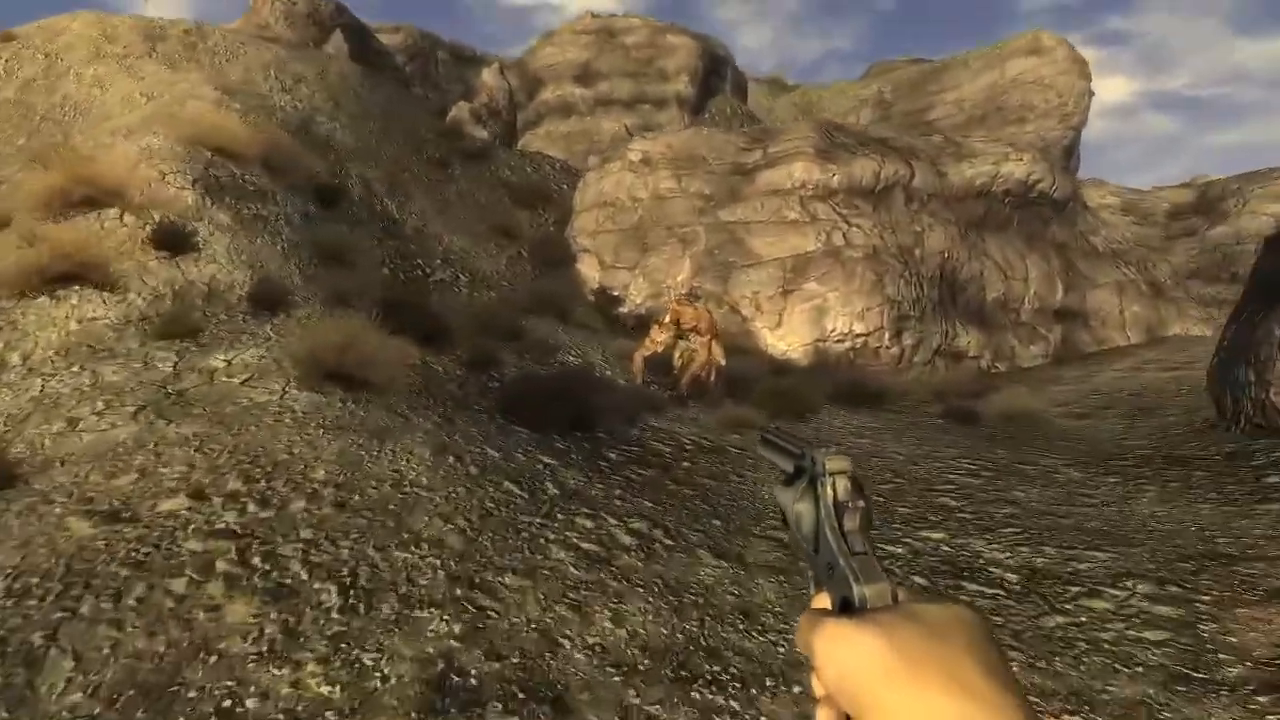
left_click(640, 360)
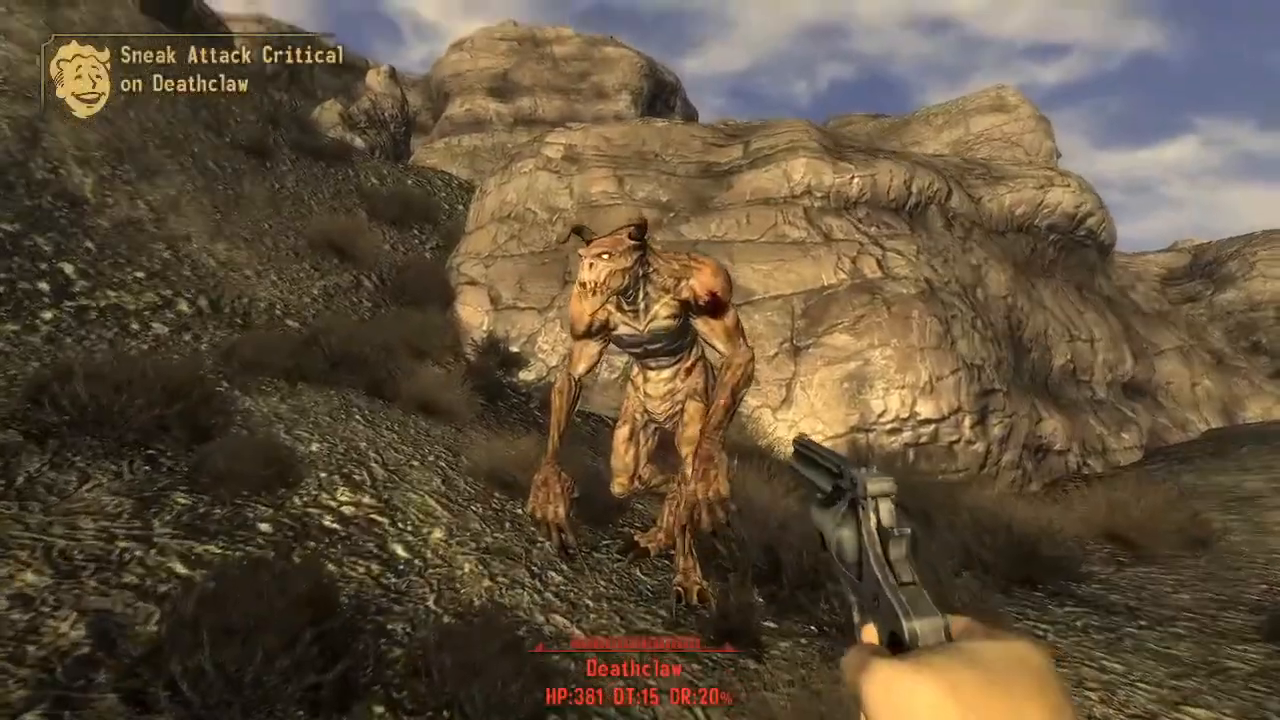
left_click(640, 360)
left_click(640, 360)
left_click(640, 360)
left_click(640, 360)
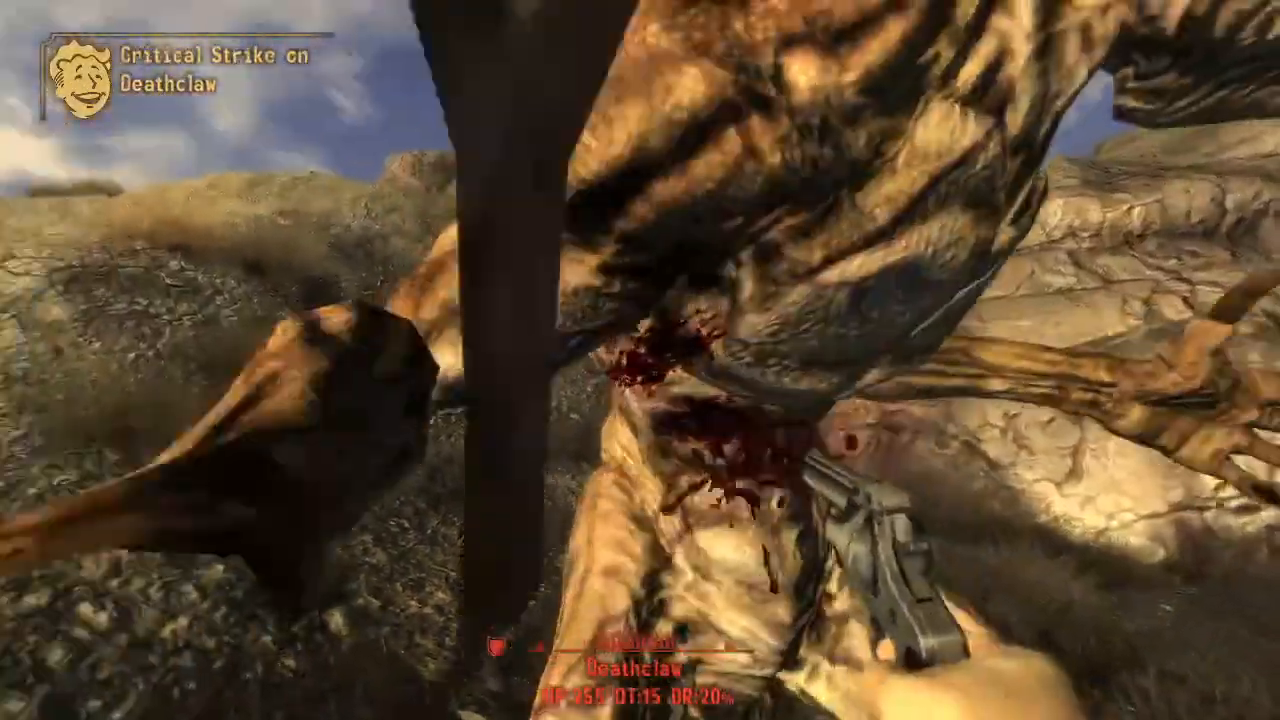
left_click(640, 360)
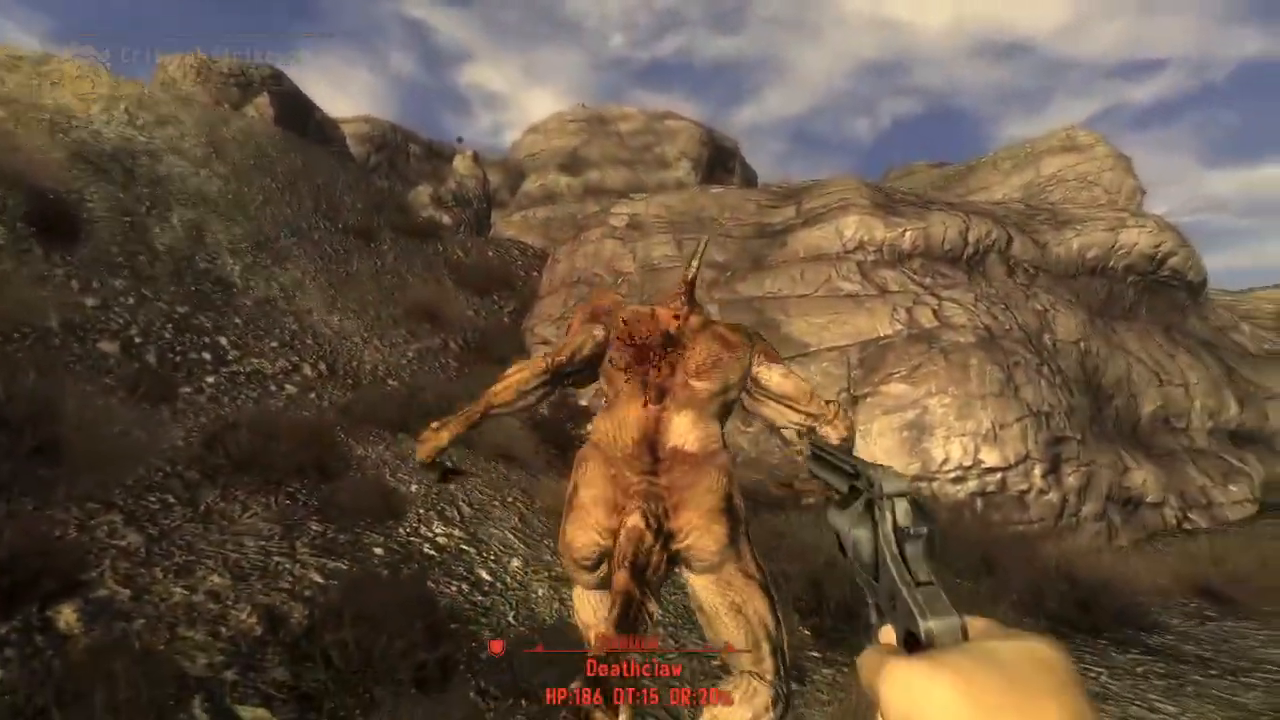
left_click(640, 360)
left_click(640, 360)
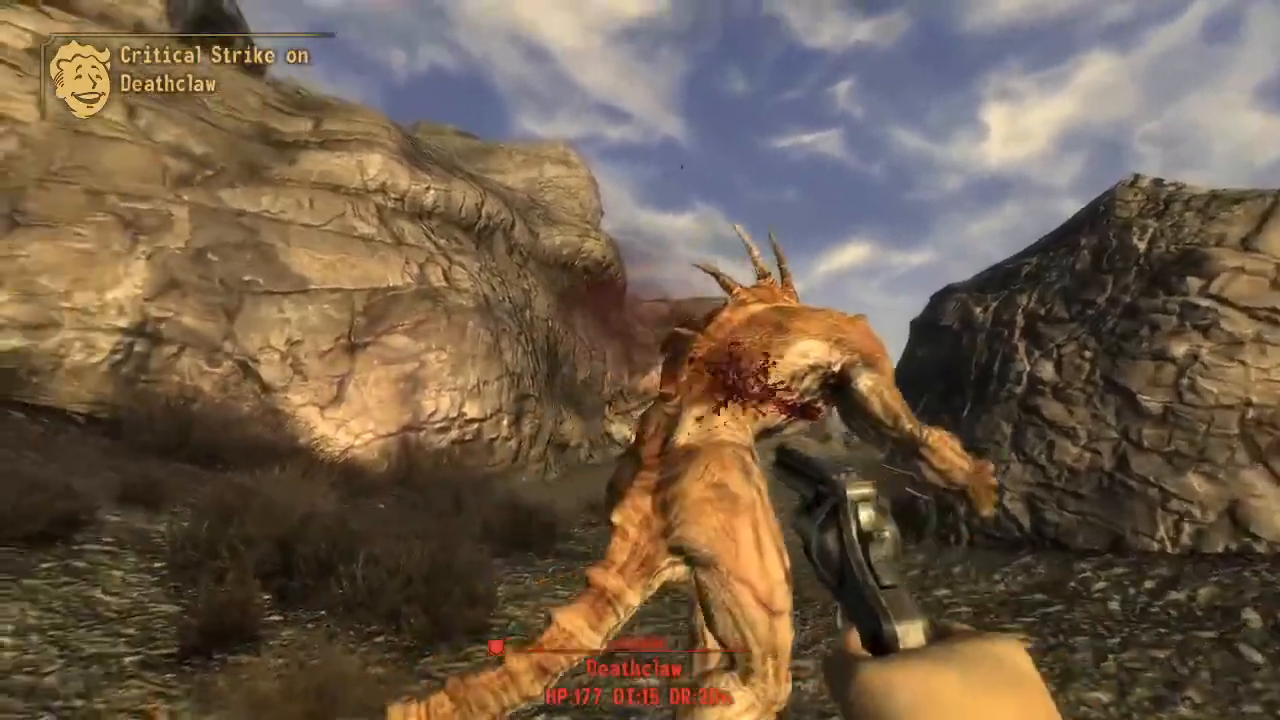
left_click(640, 360)
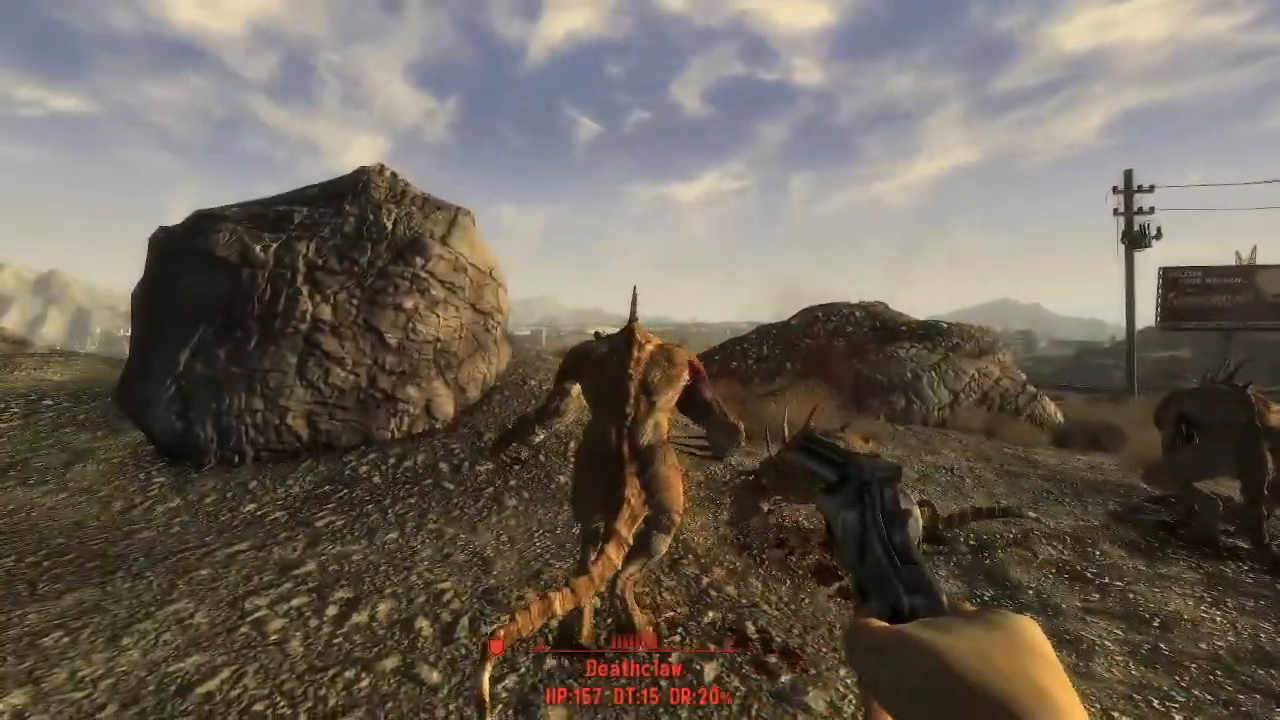
left_click(640, 360)
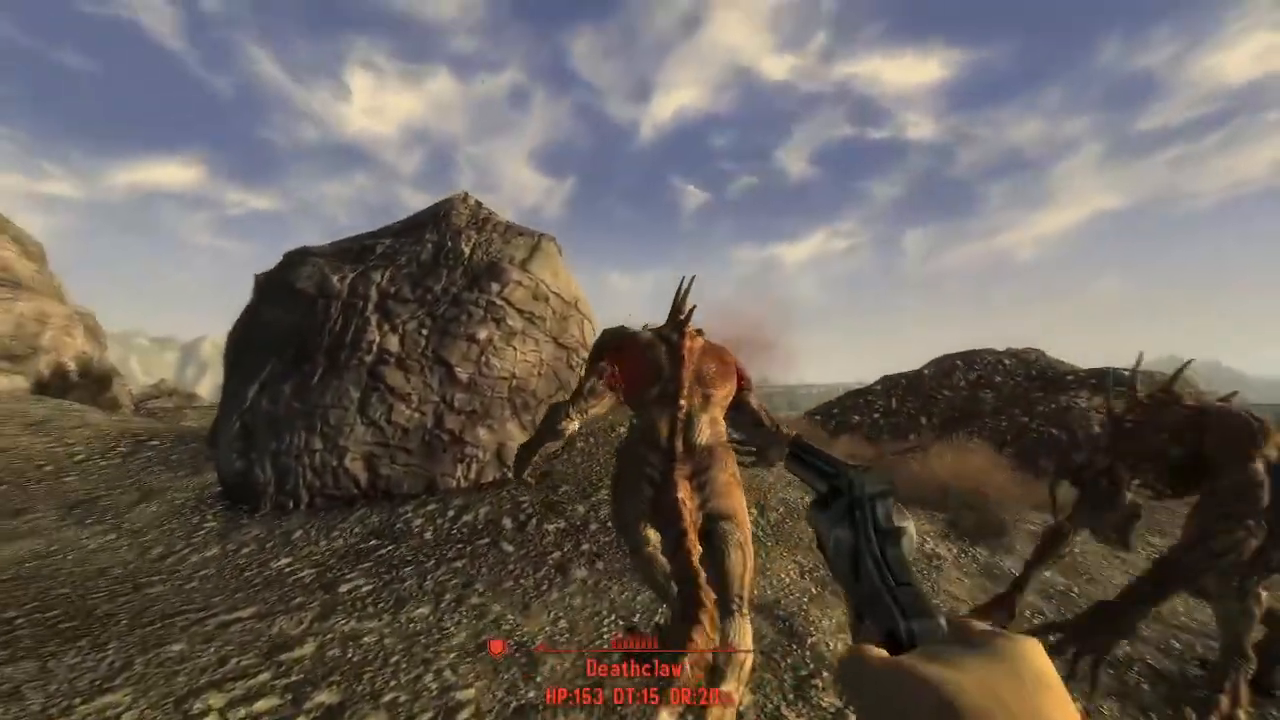
left_click(640, 360)
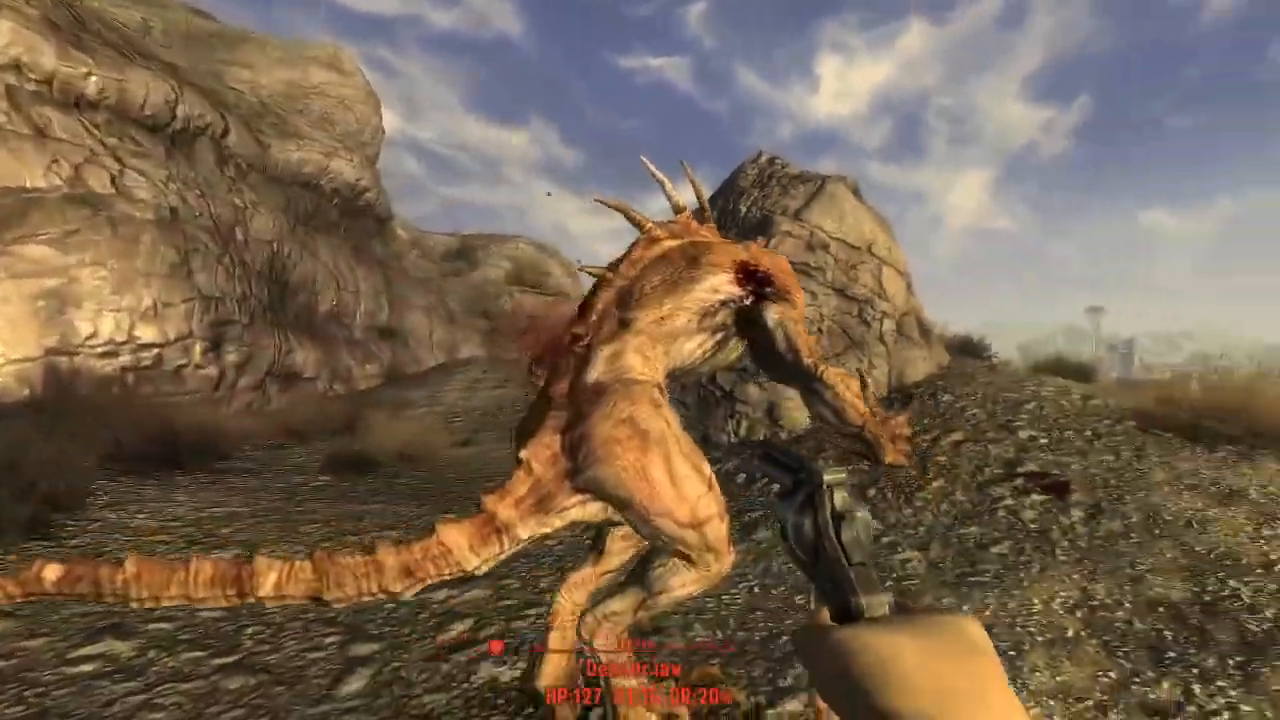
left_click(640, 360)
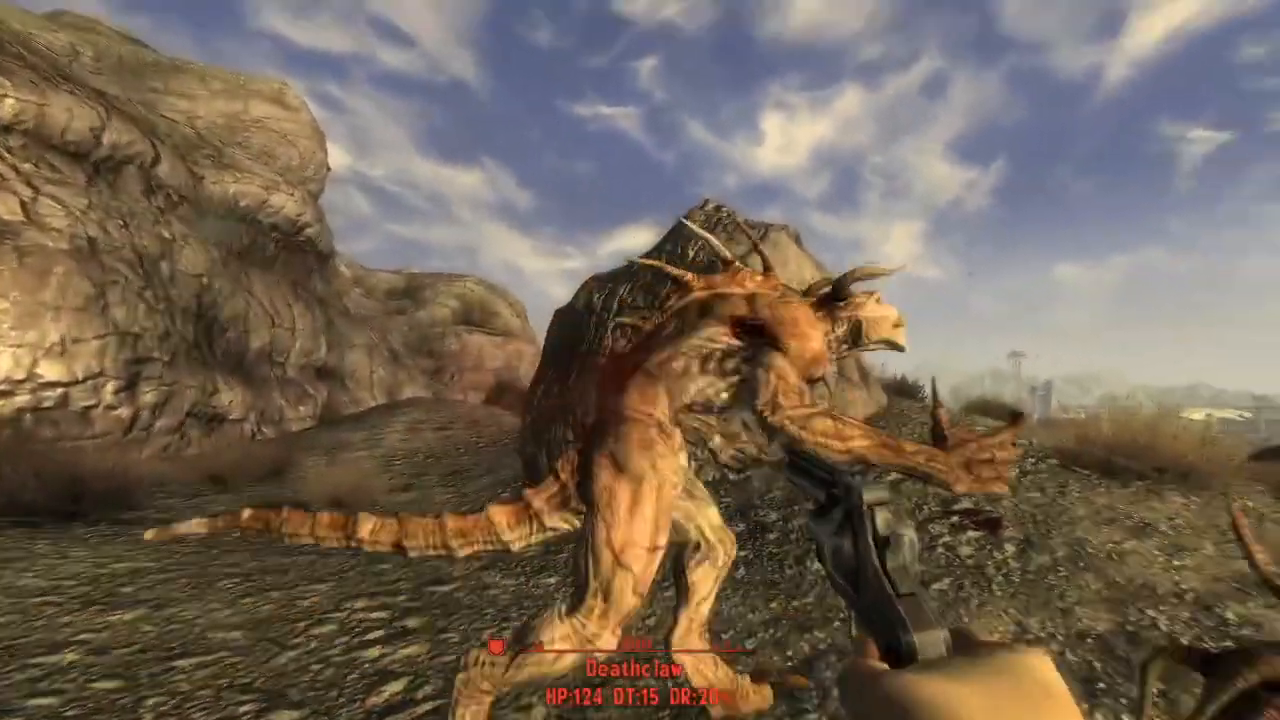
left_click(640, 360)
left_click(640, 360)
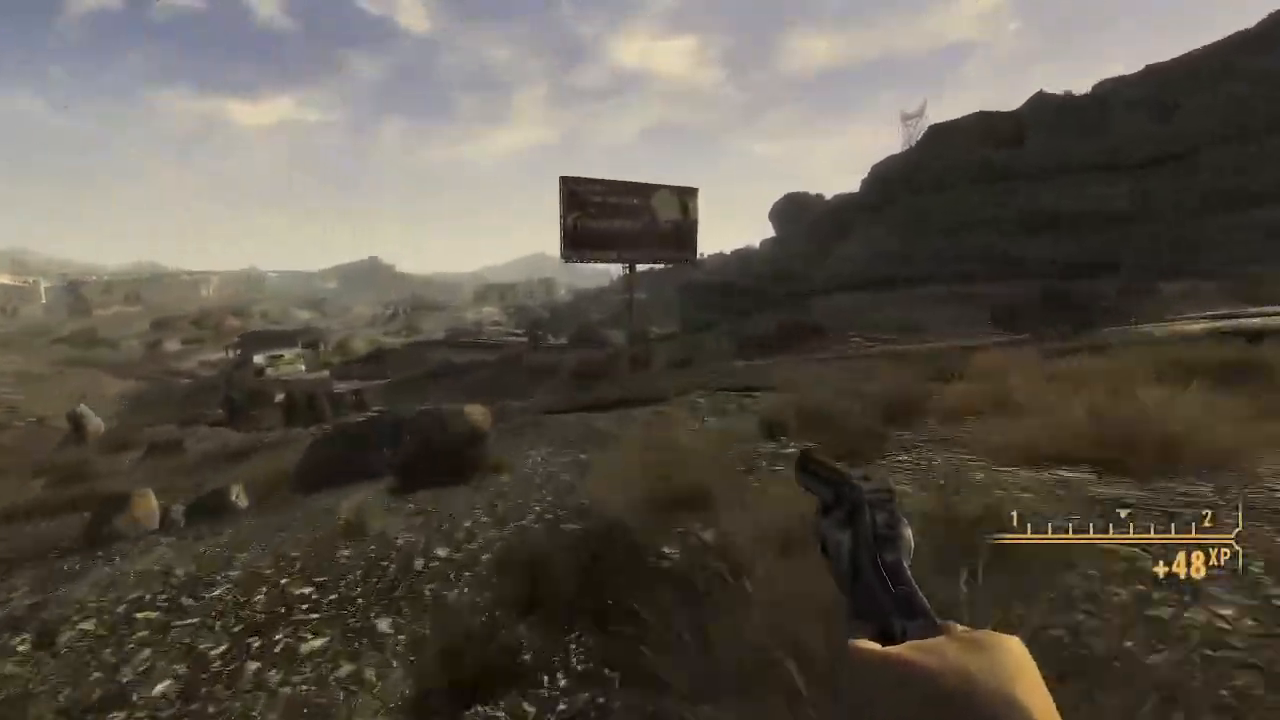
Aim down the revolver's sights at the Deathclaw on the railway tracks and shoot it until it is dead.
right_click(640, 360)
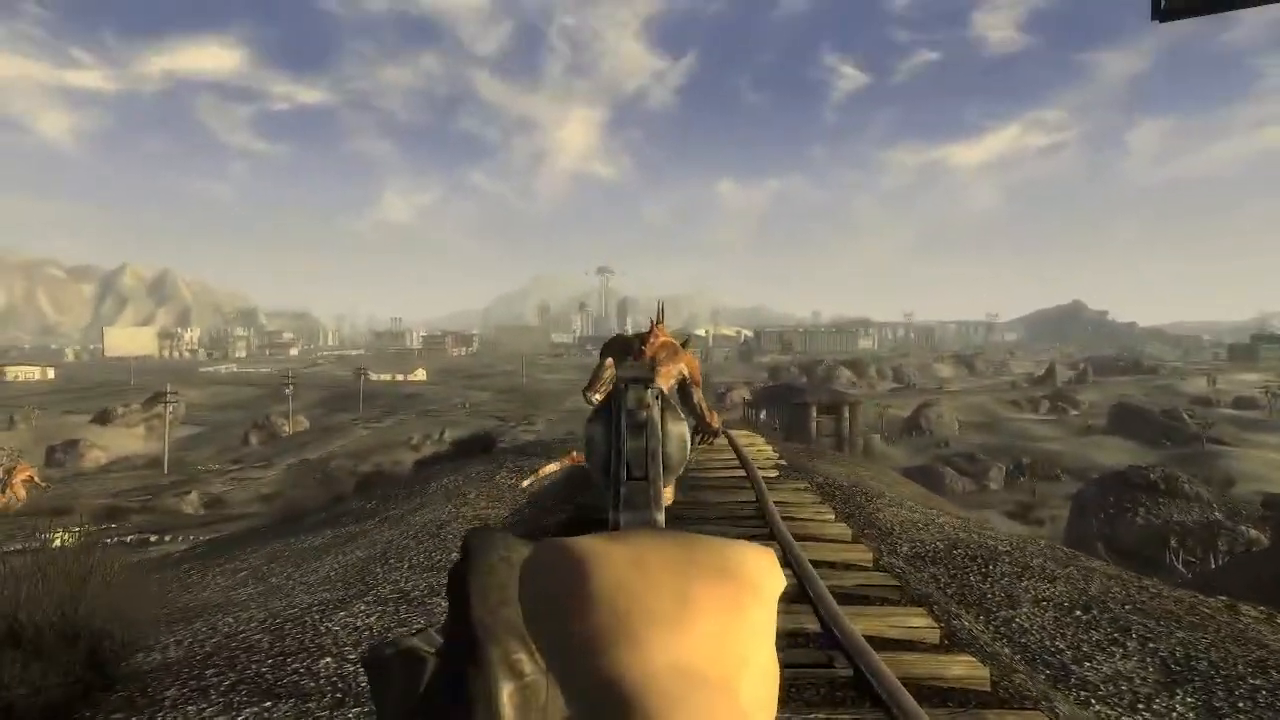
left_click(640, 360)
left_click(640, 360)
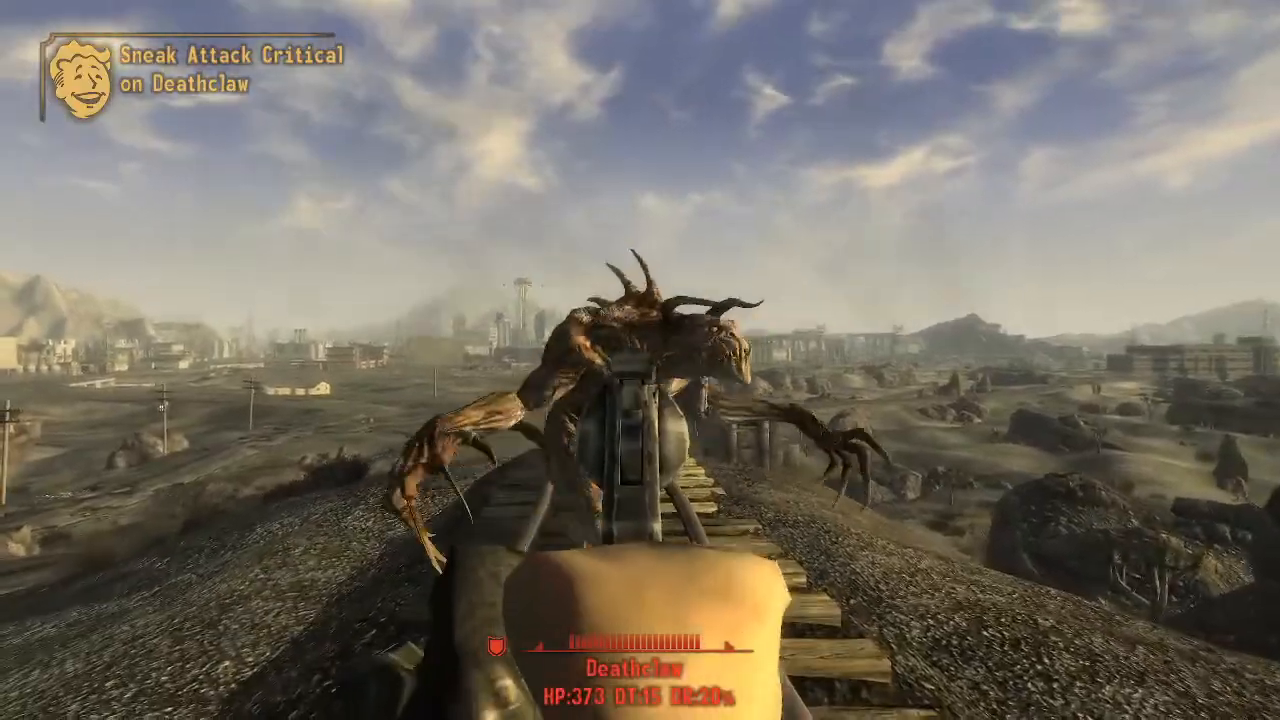
left_click(640, 360)
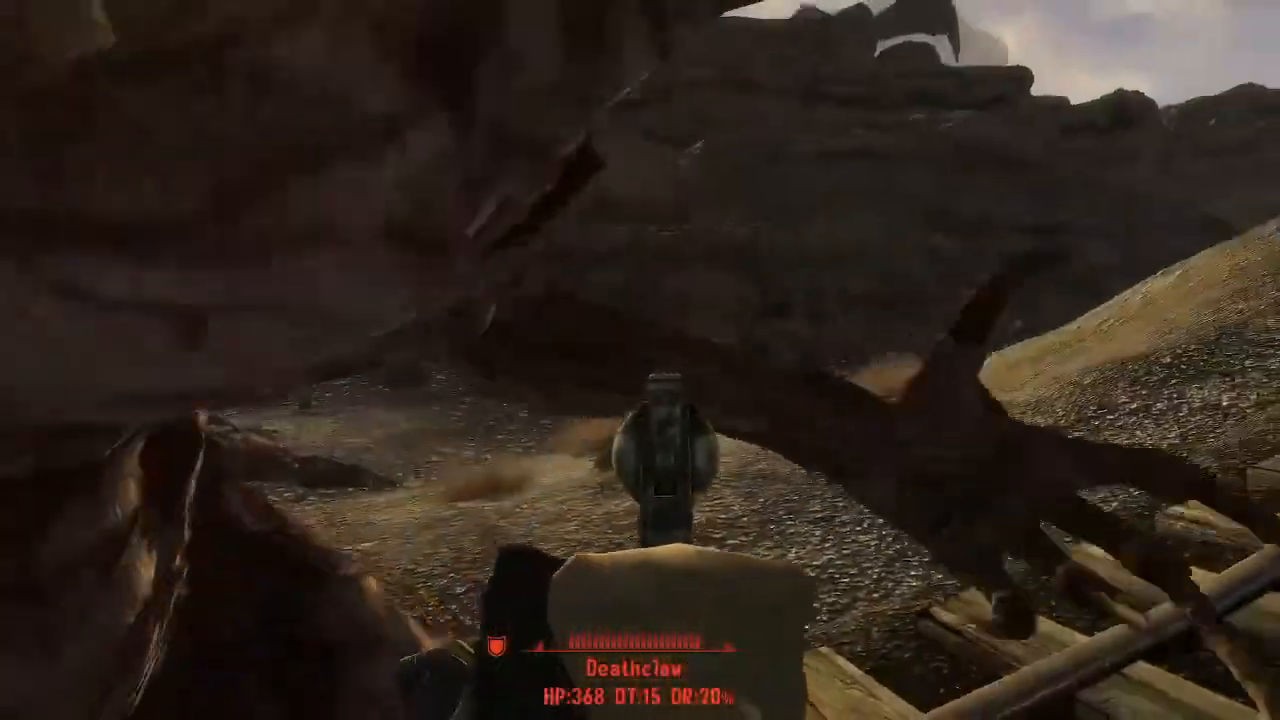
left_click(640, 360)
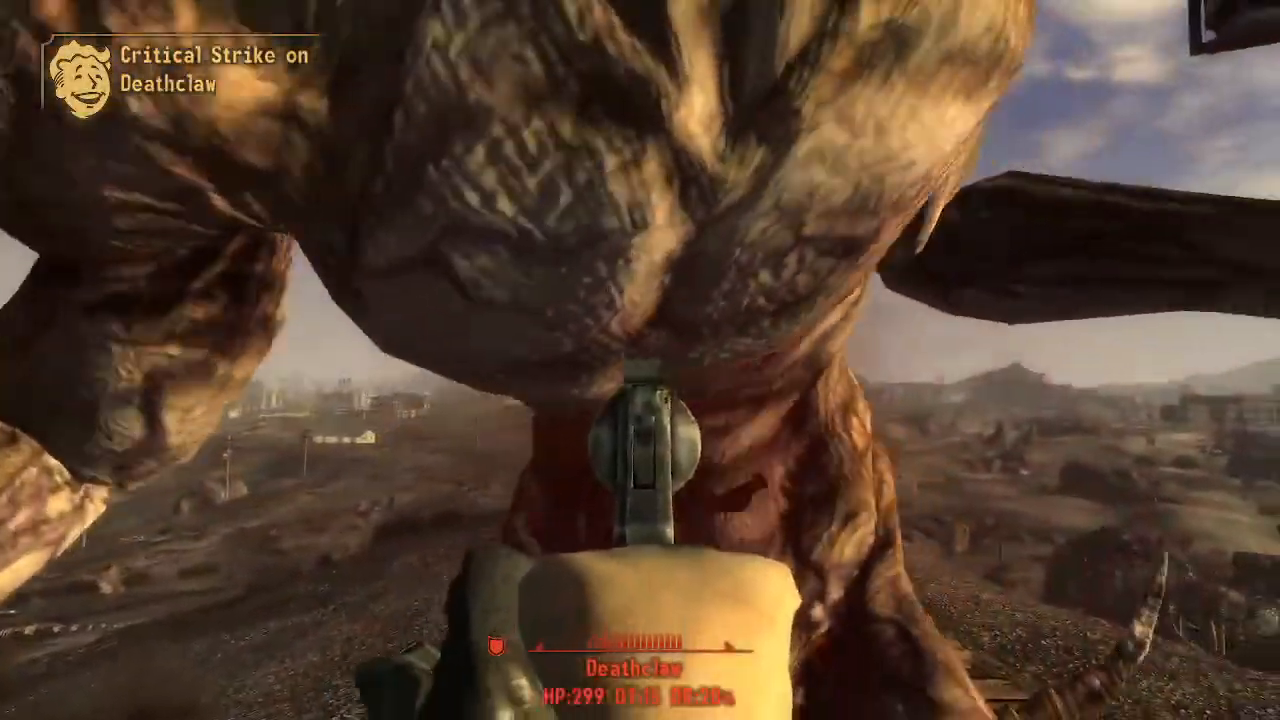
left_click(640, 360)
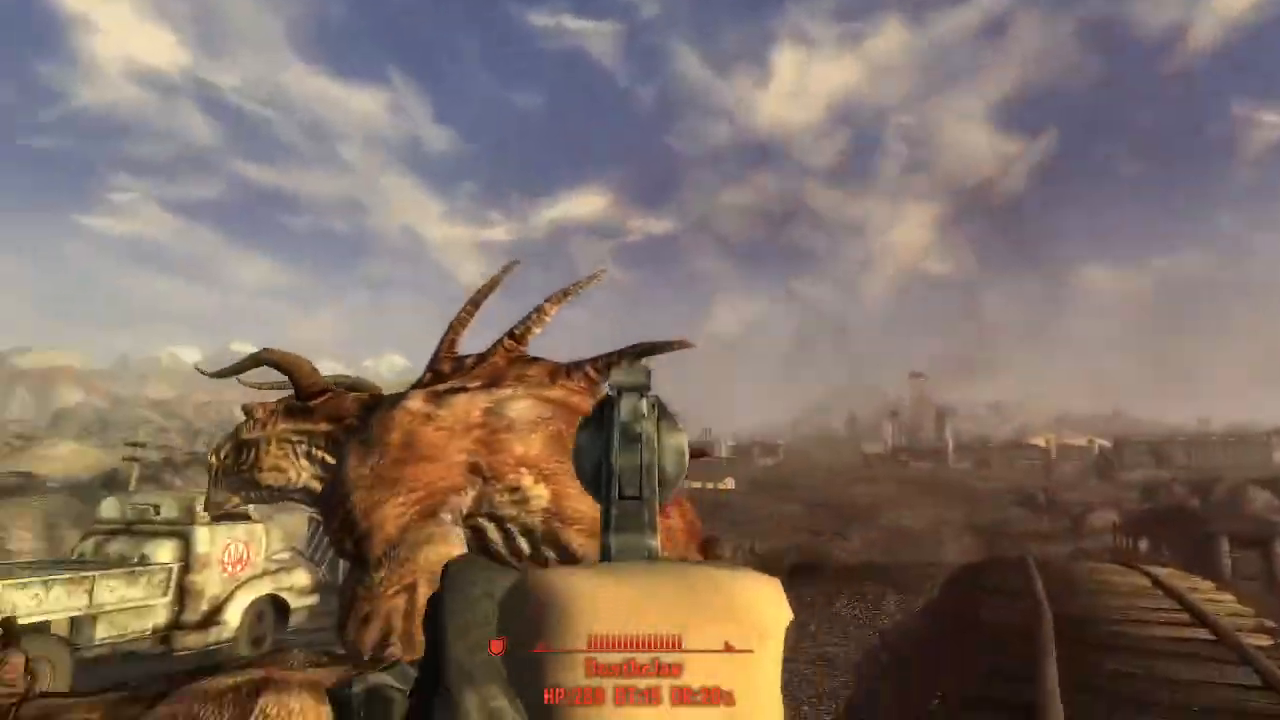
left_click(640, 360)
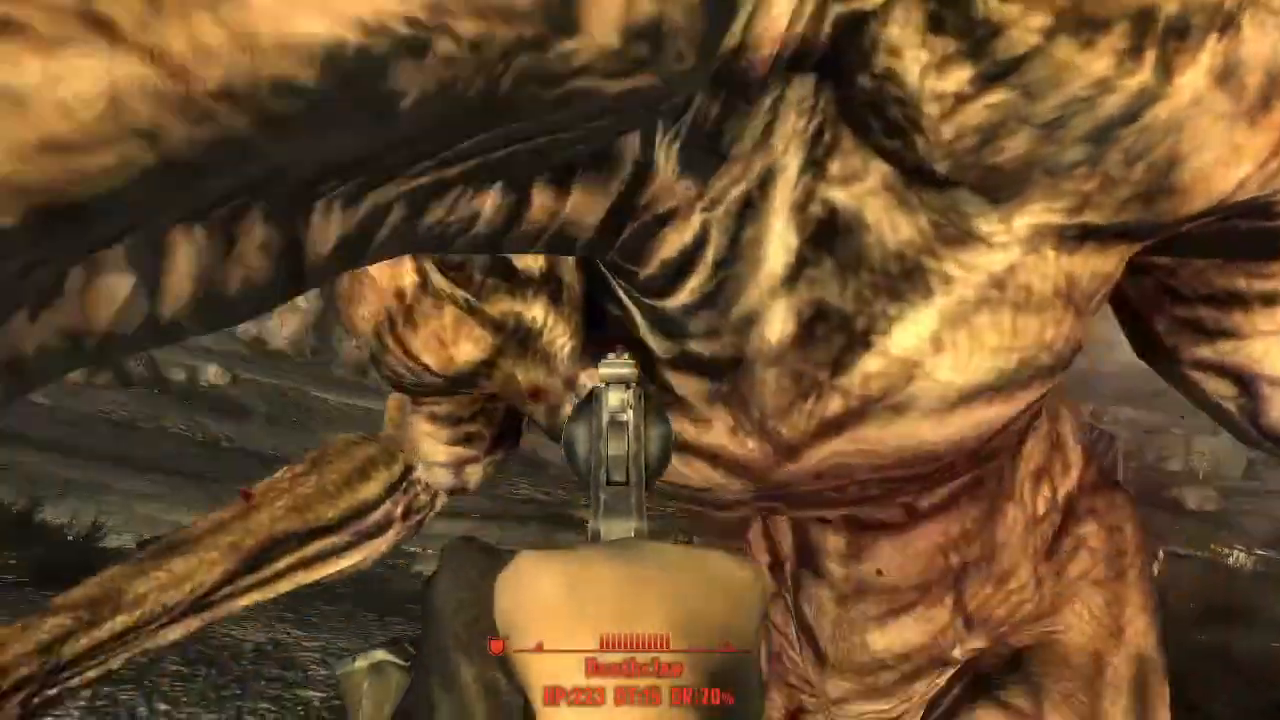
left_click(640, 360)
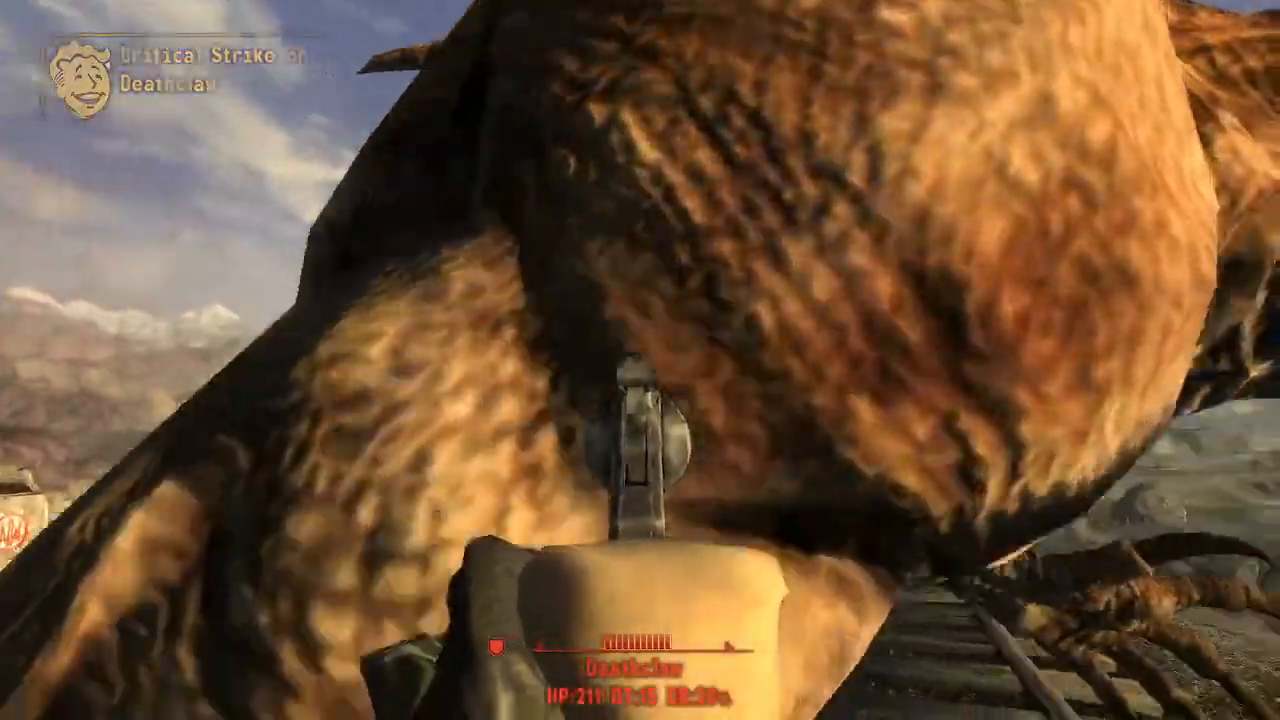
left_click(640, 360)
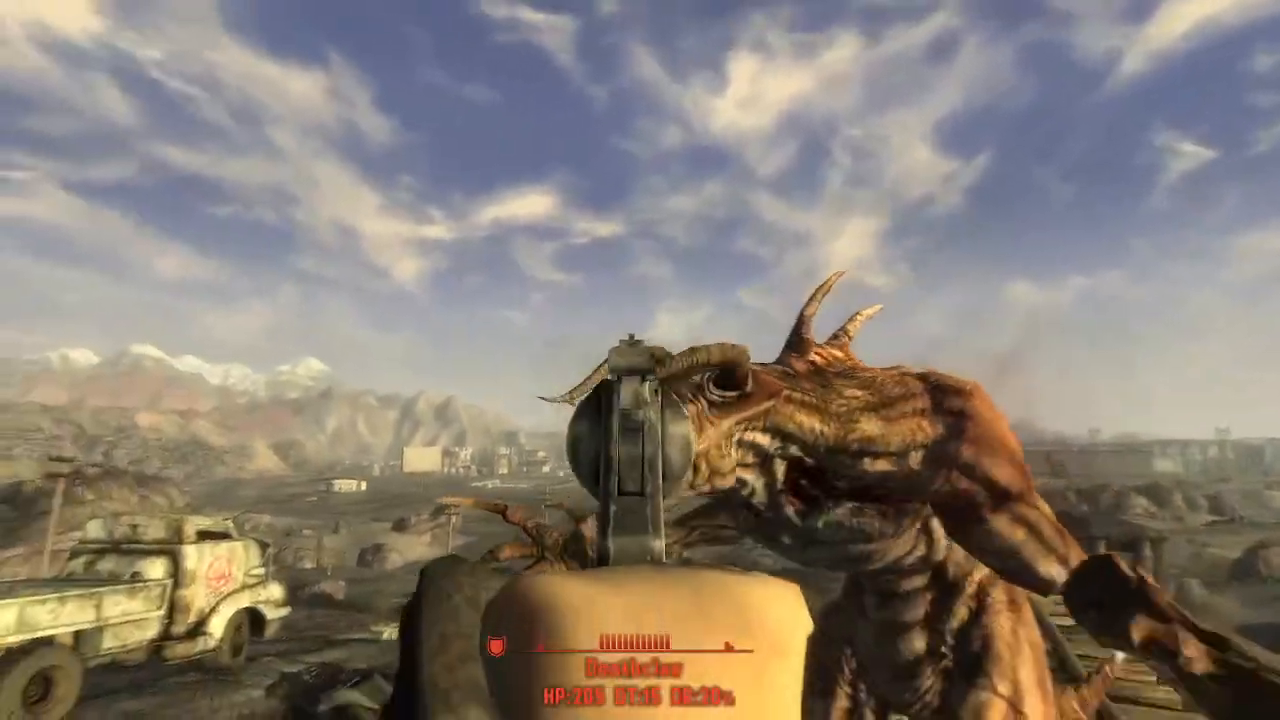
left_click(640, 360)
left_click(640, 360)
left_click(640, 360)
left_click(640, 360)
left_click(640, 360)
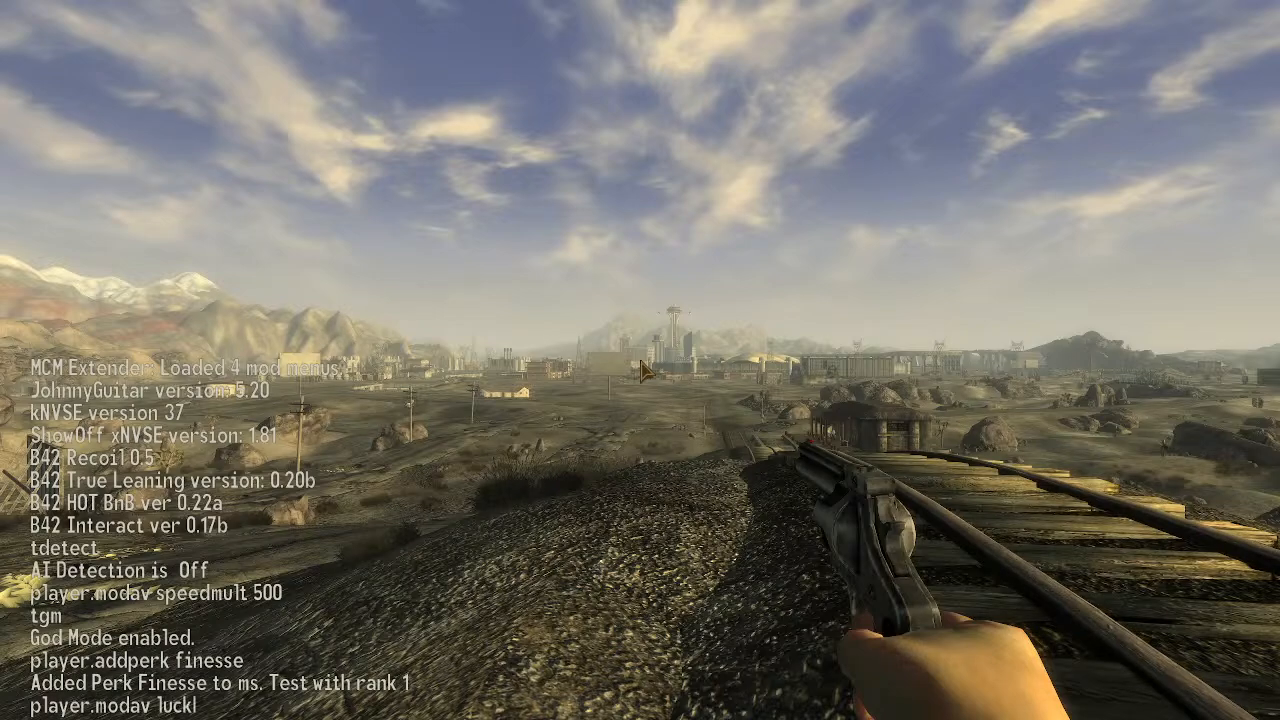
Raise the player's Luck with the console command player.modav luck 5 and check the character's status on the Pip-Boy.
key("Tab")
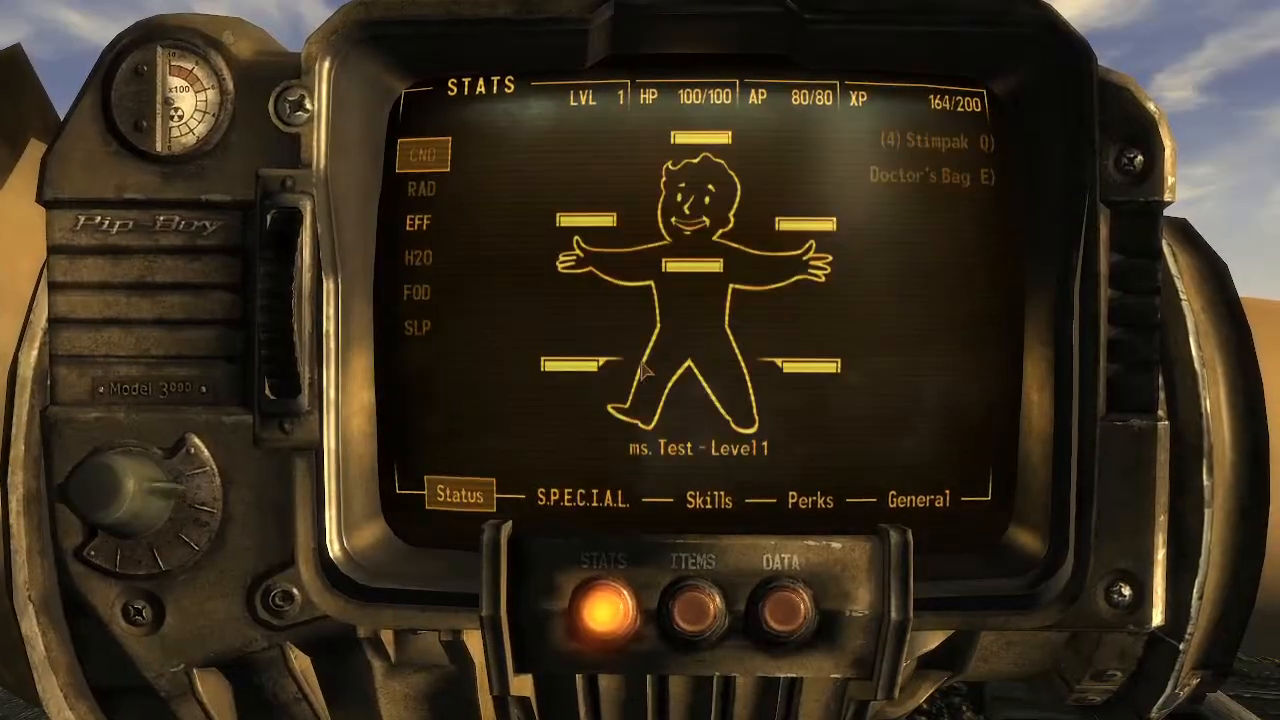
key("Tab")
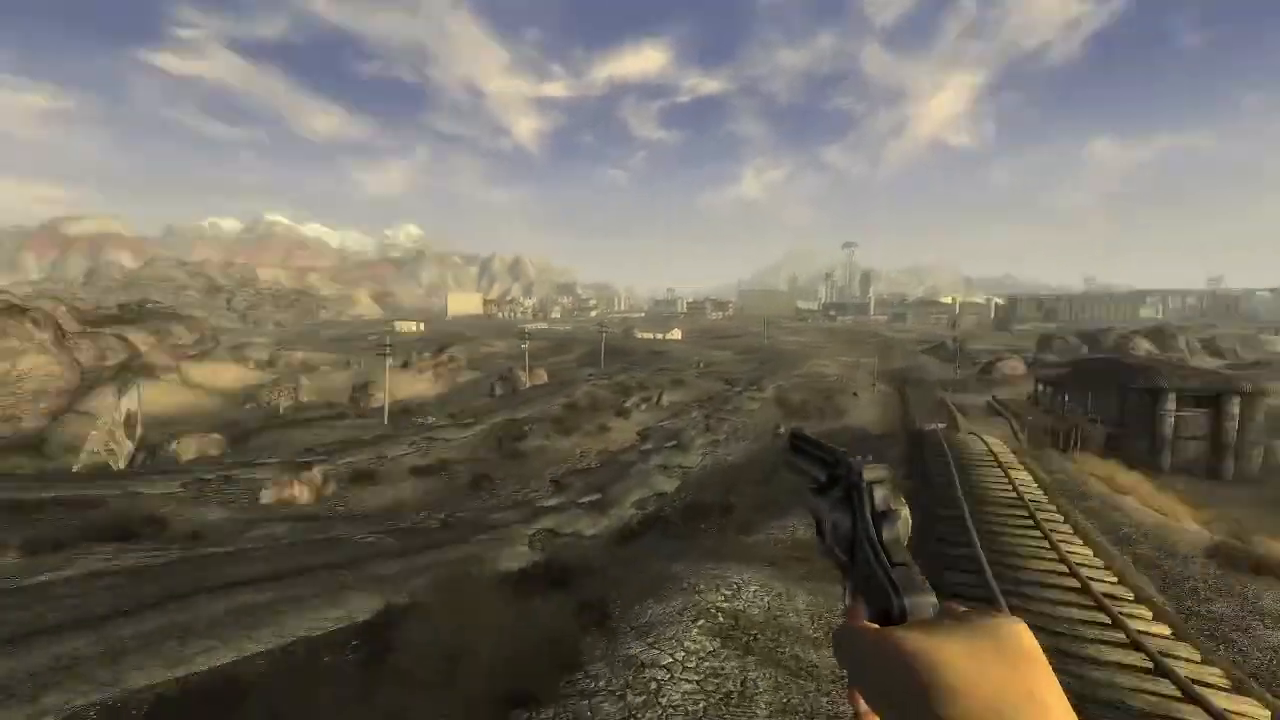
Approach the Deathclaw near the utility pole below the tracks and fire several revolver shots at it.
key("w")
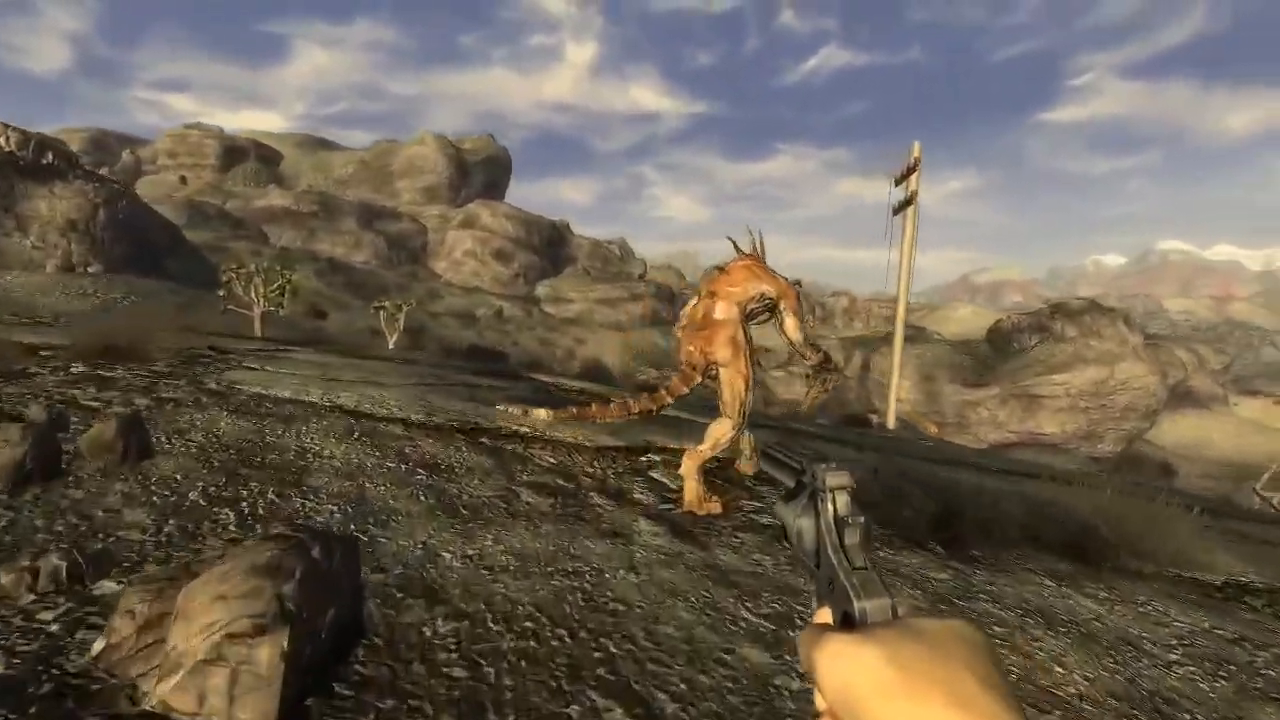
left_click(640, 360)
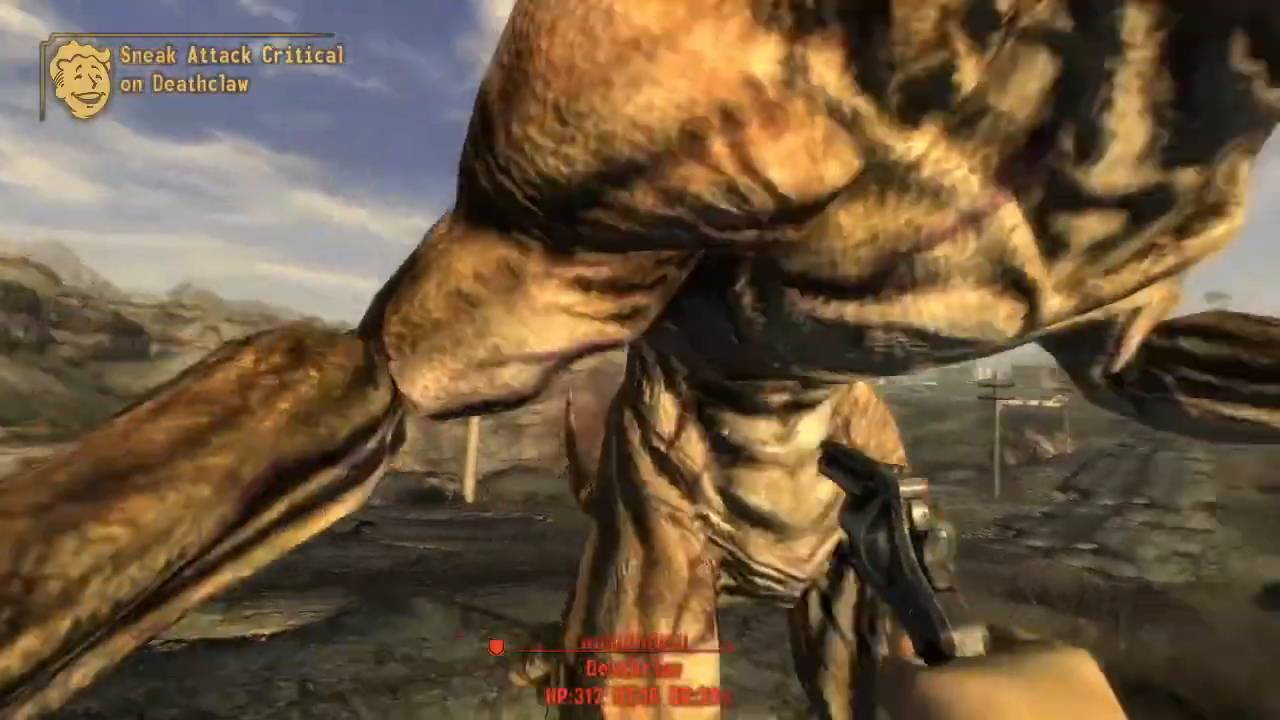
left_click(640, 360)
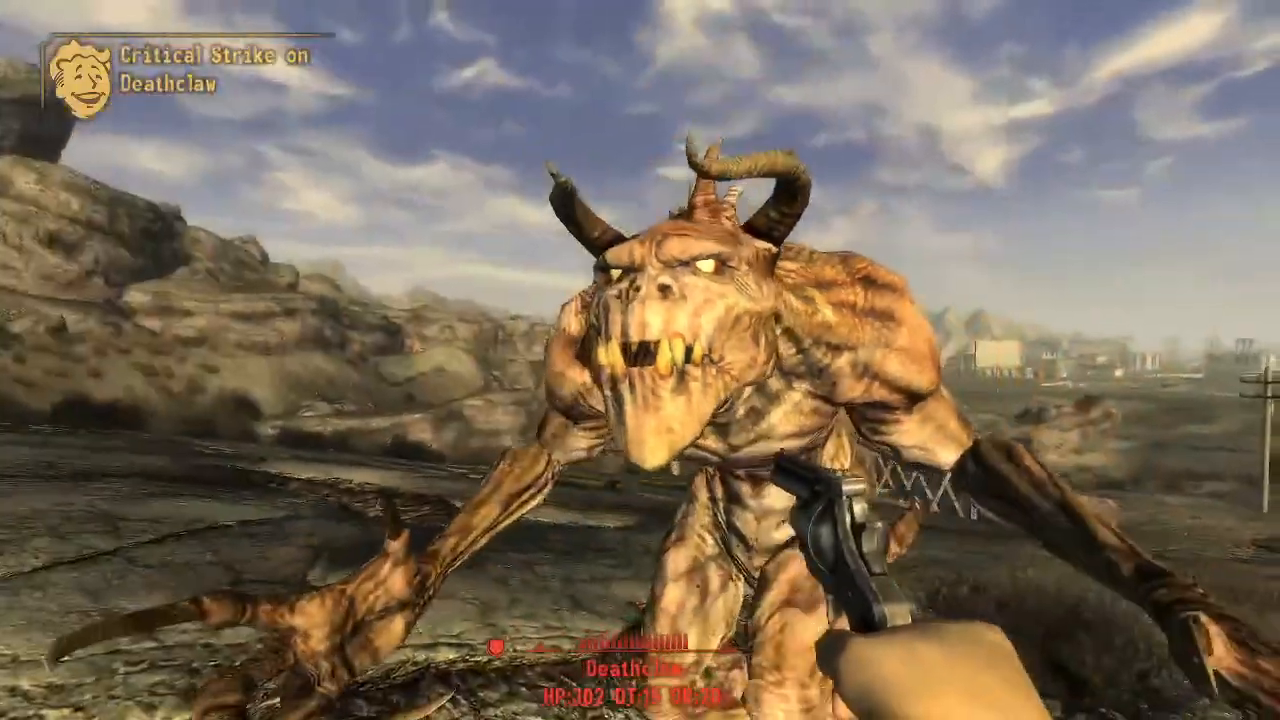
left_click(640, 360)
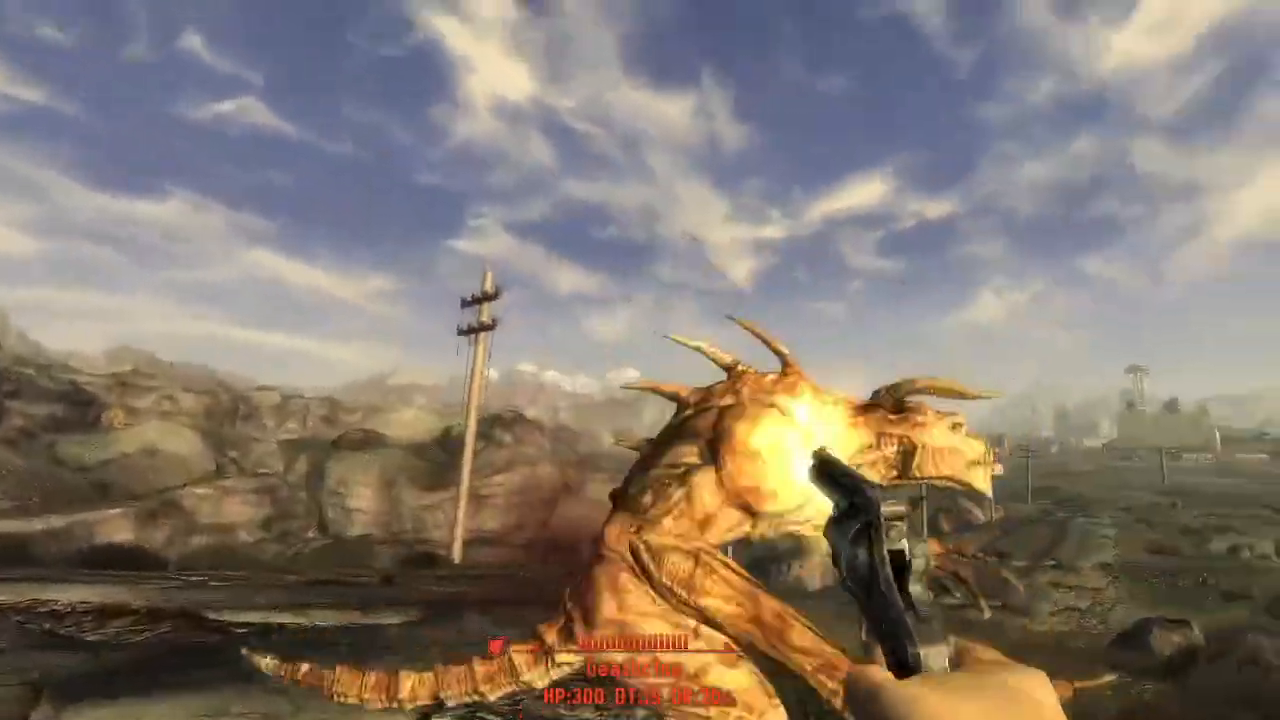
left_click(640, 360)
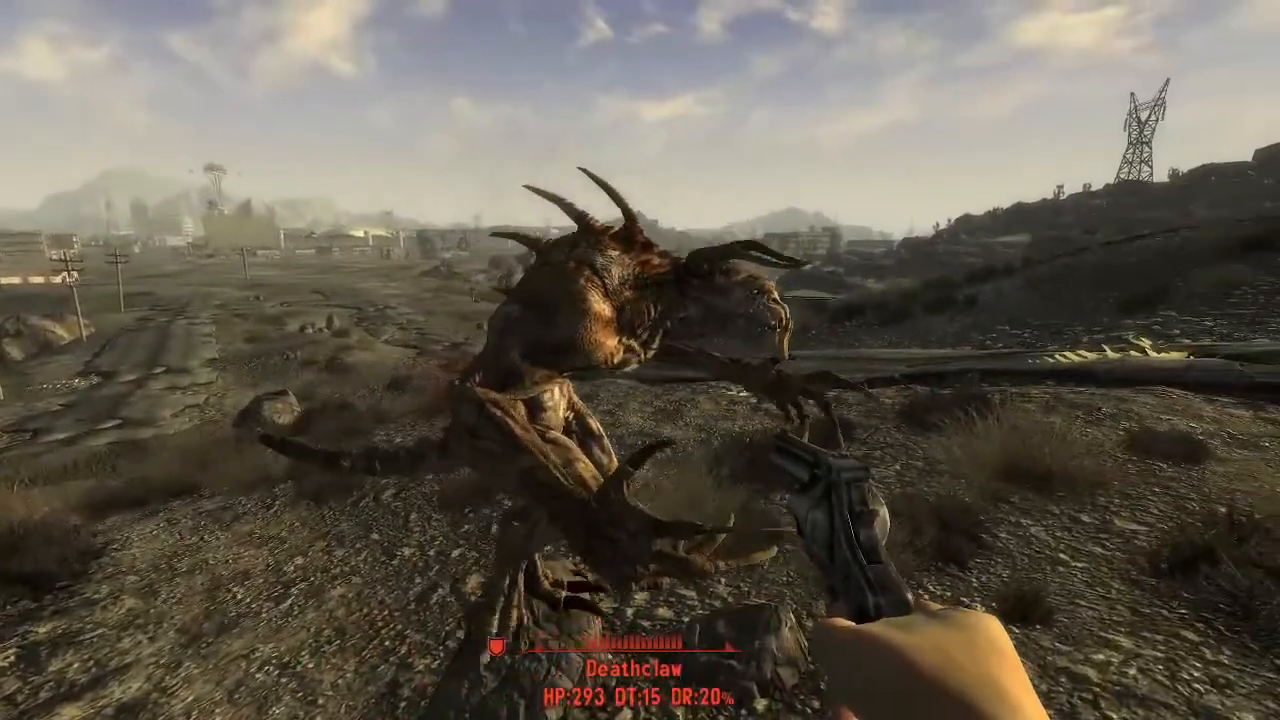
Target the wounded Deathclaw in the console, change its movement speed with the modav speedmult command and return to the game.
key("grave")
left_click(640, 360)
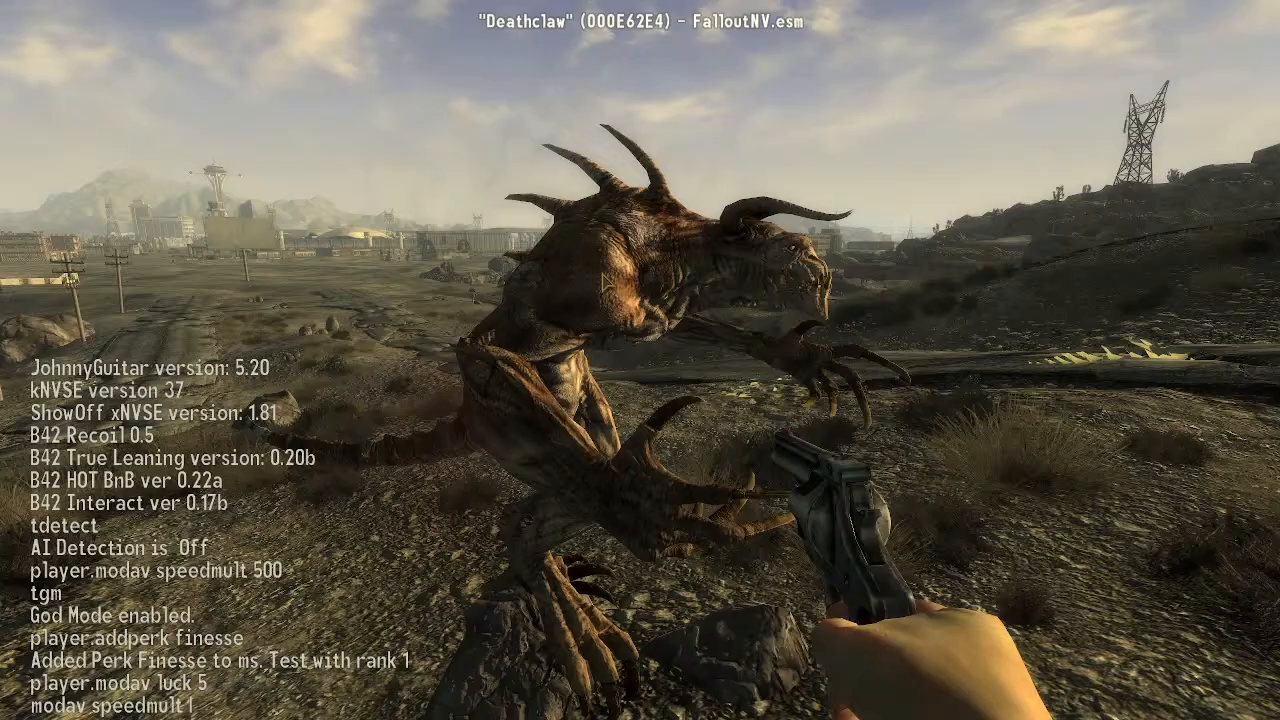
key("grave")
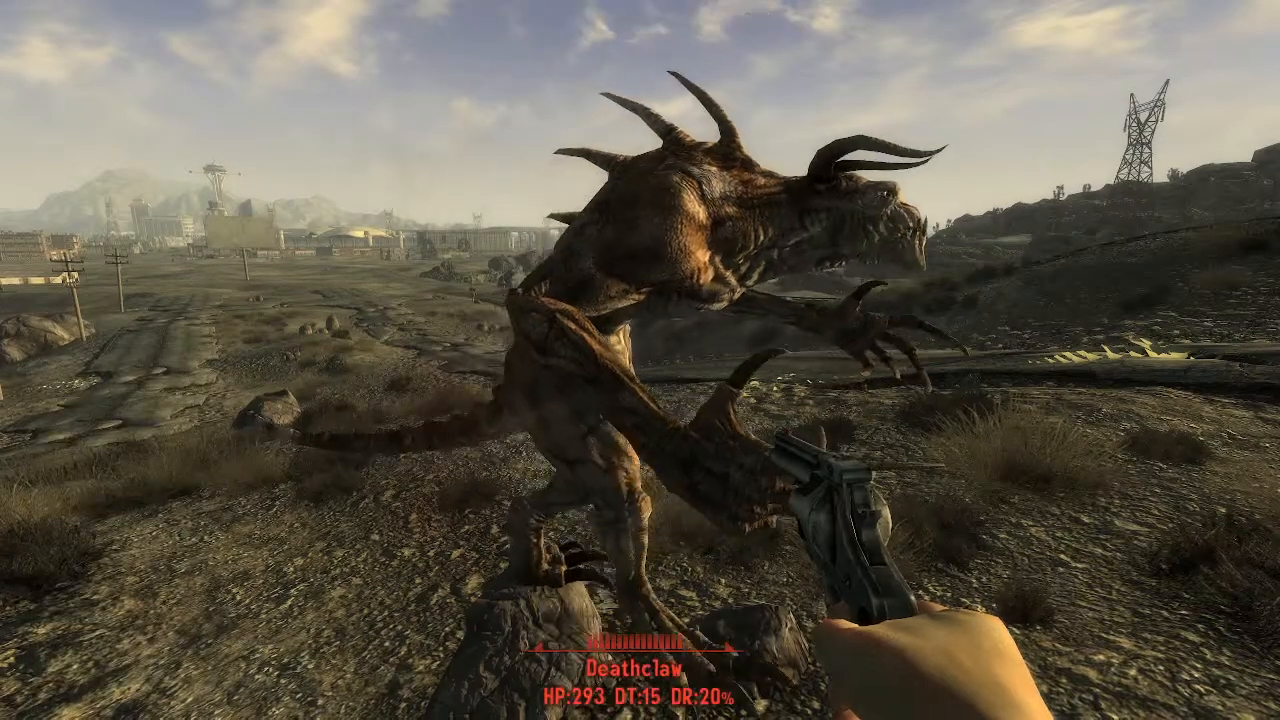
Shoot the speed-modified Deathclaw with the revolver from a short distance until it is dead.
left_click(640, 360)
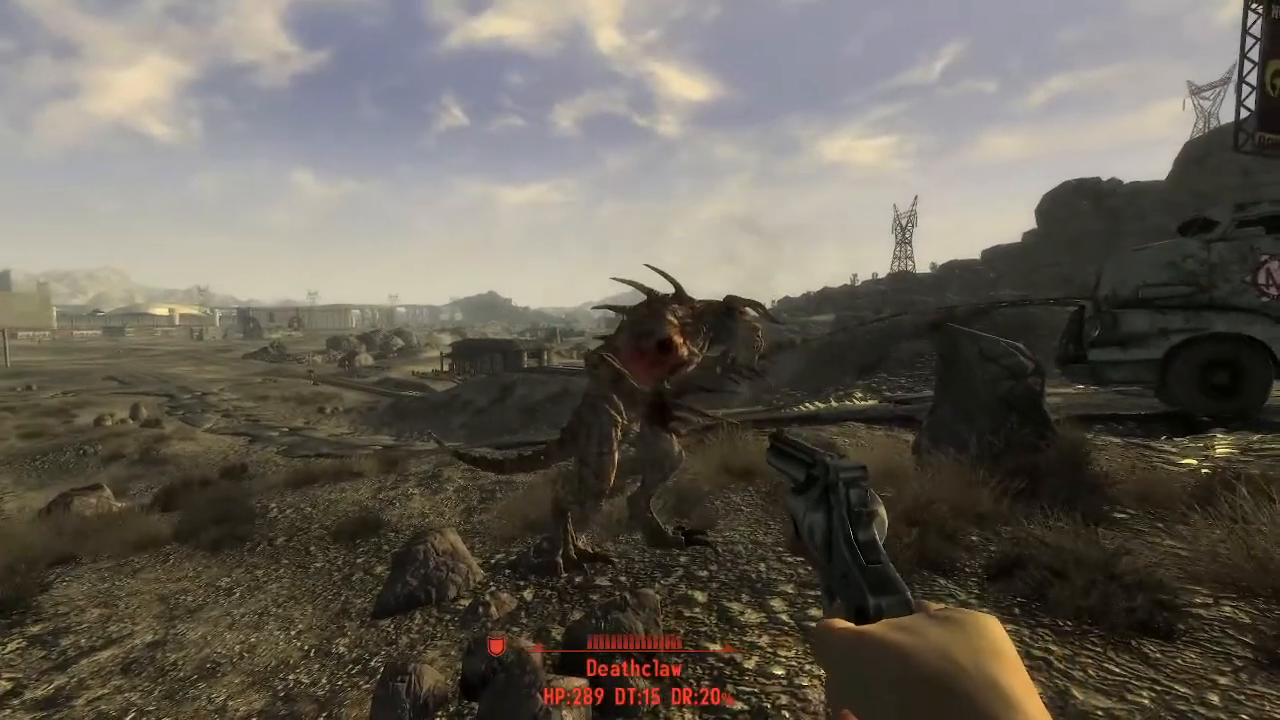
left_click(640, 360)
left_click(640, 360)
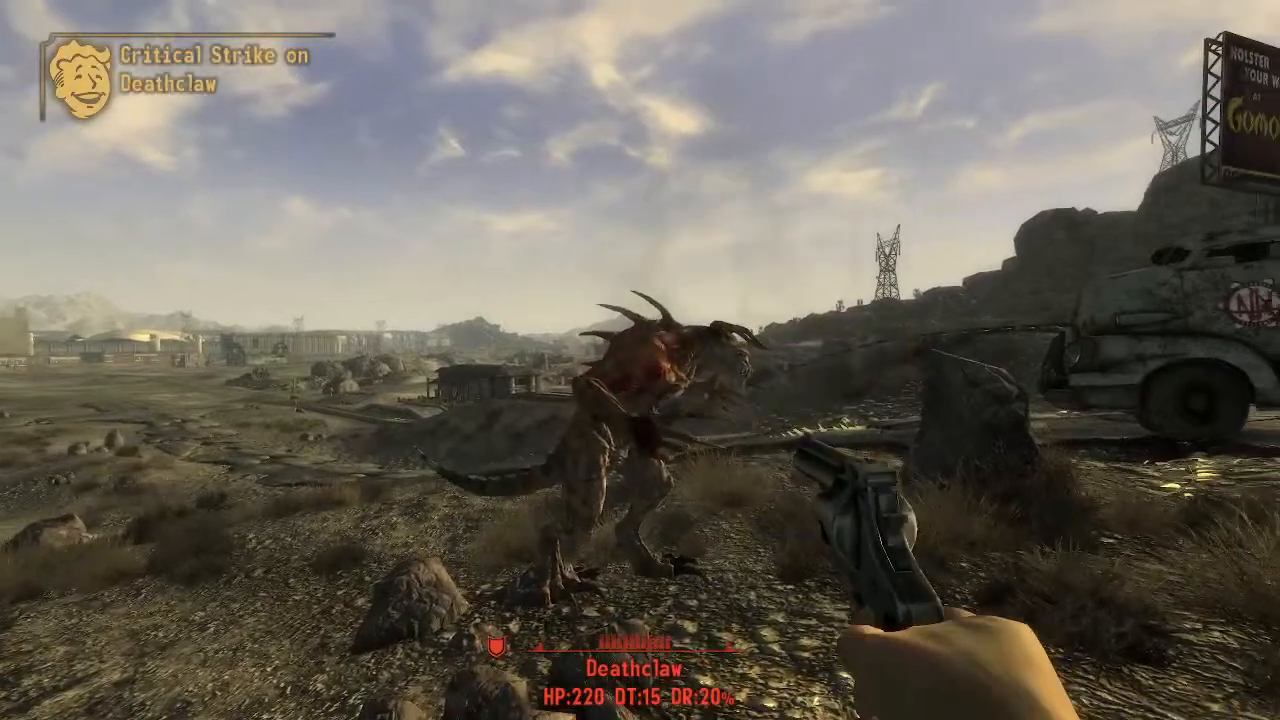
left_click(640, 360)
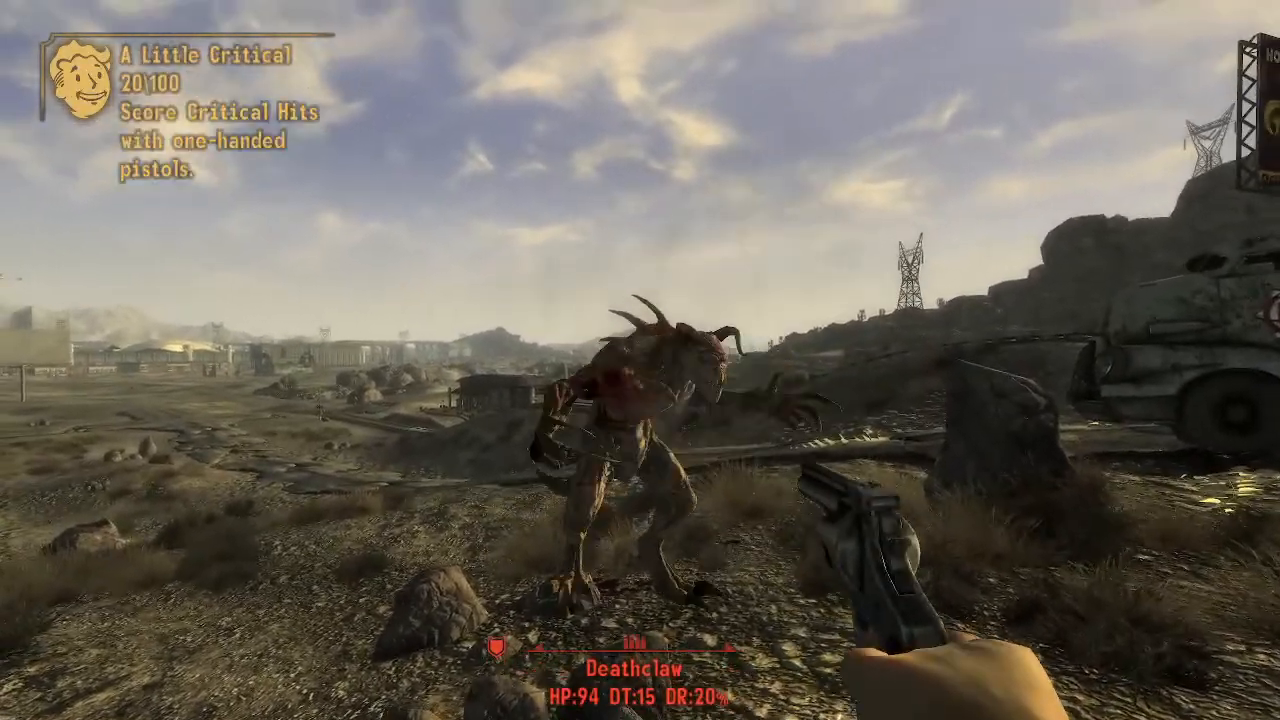
left_click(640, 360)
left_click(640, 360)
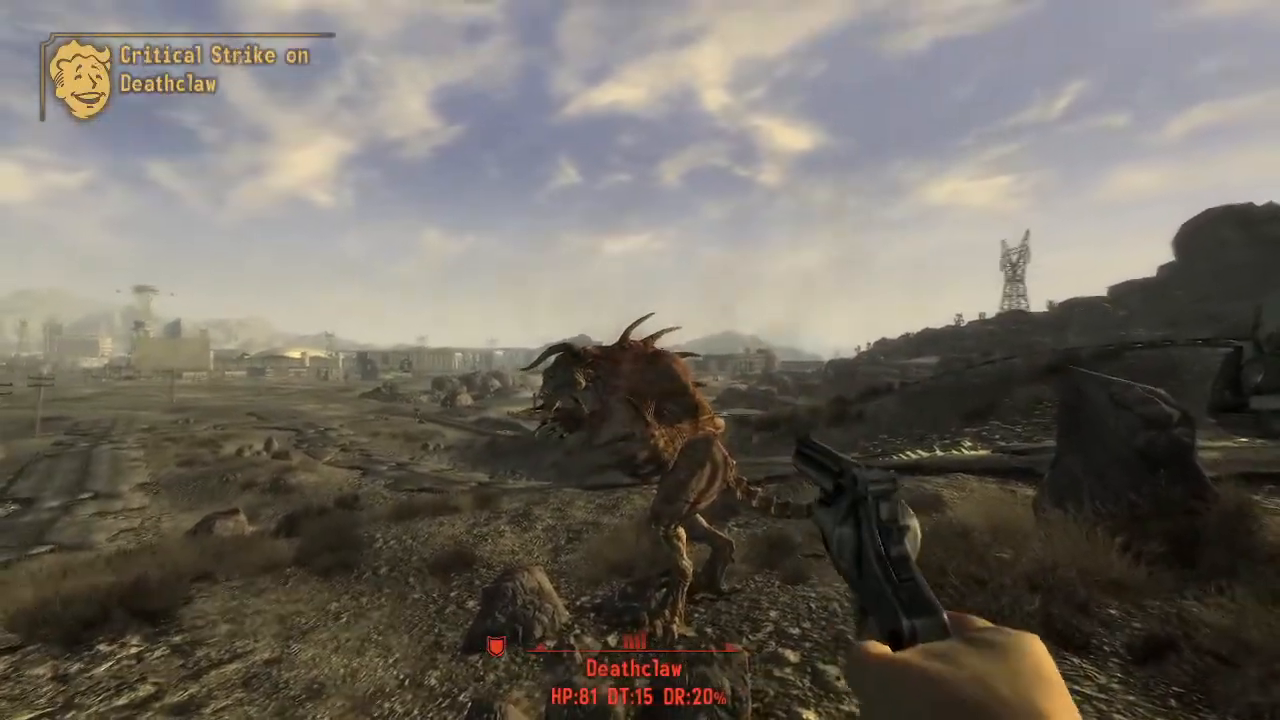
left_click(640, 360)
left_click(640, 360)
left_click(640, 360)
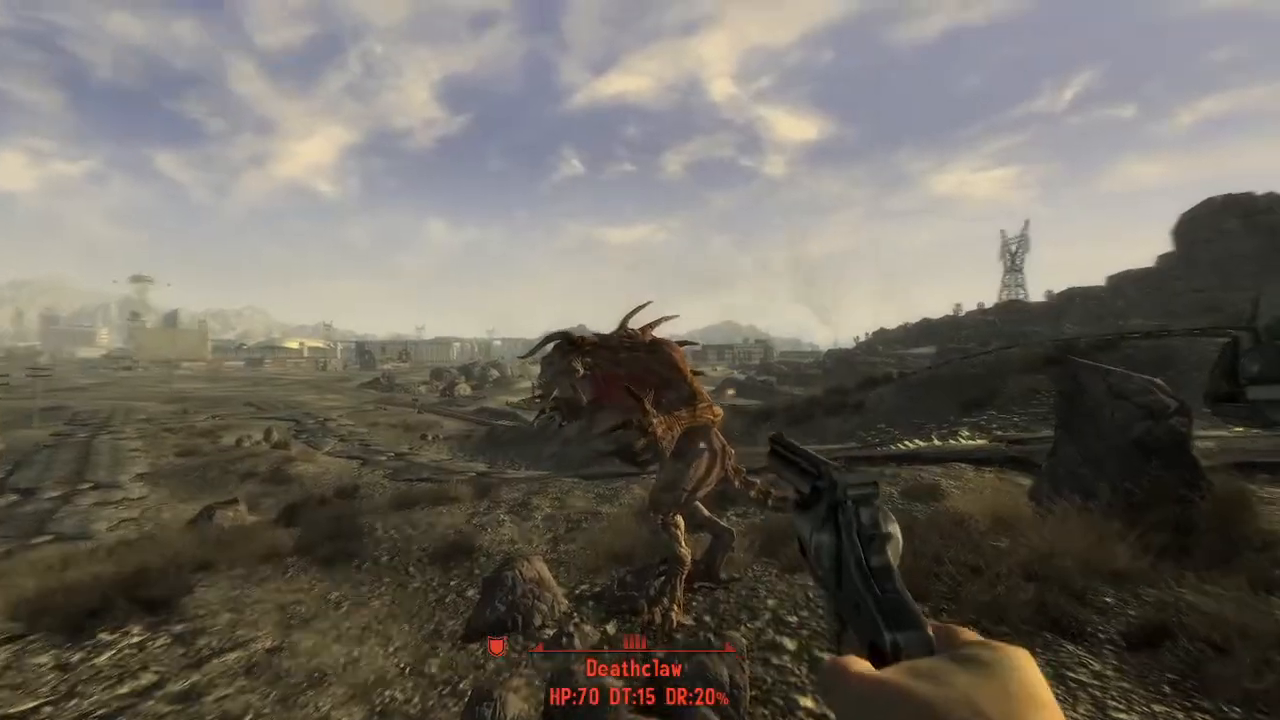
left_click(640, 360)
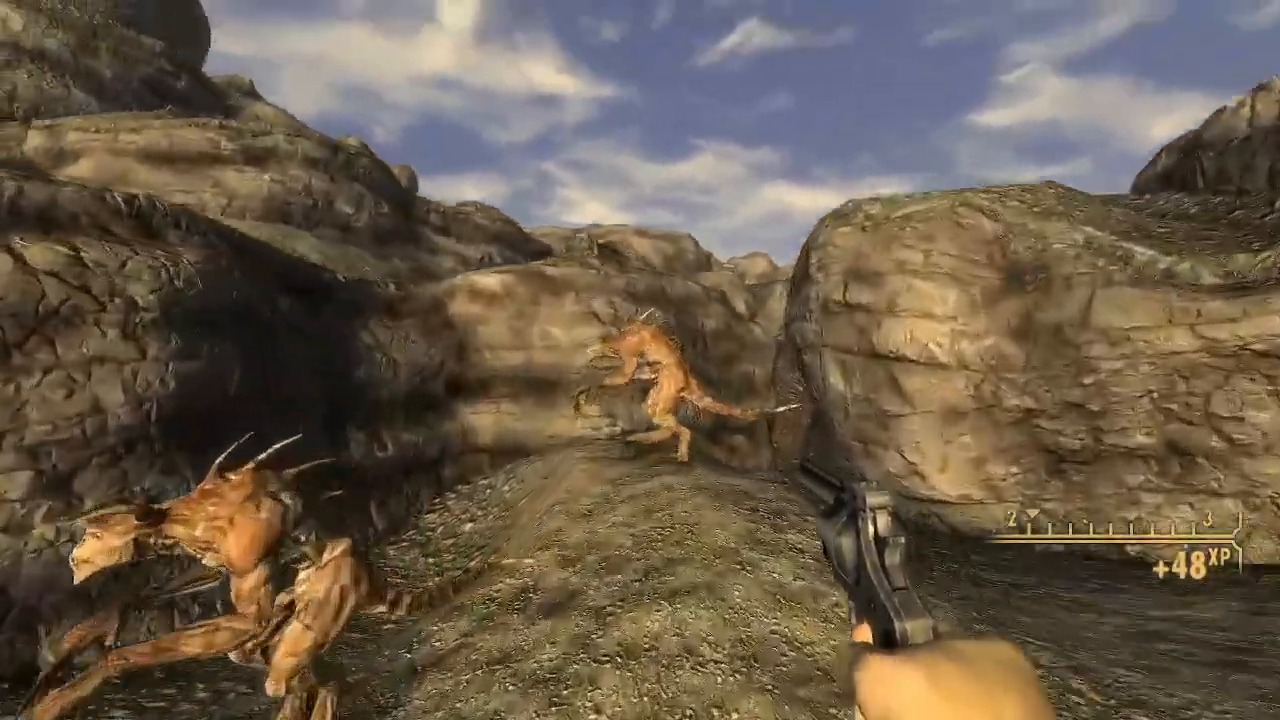
Shoot the Deathclaw among the rock cliffs with the revolver until it is dead, and move on across the open ground.
left_click(640, 360)
left_click(640, 360)
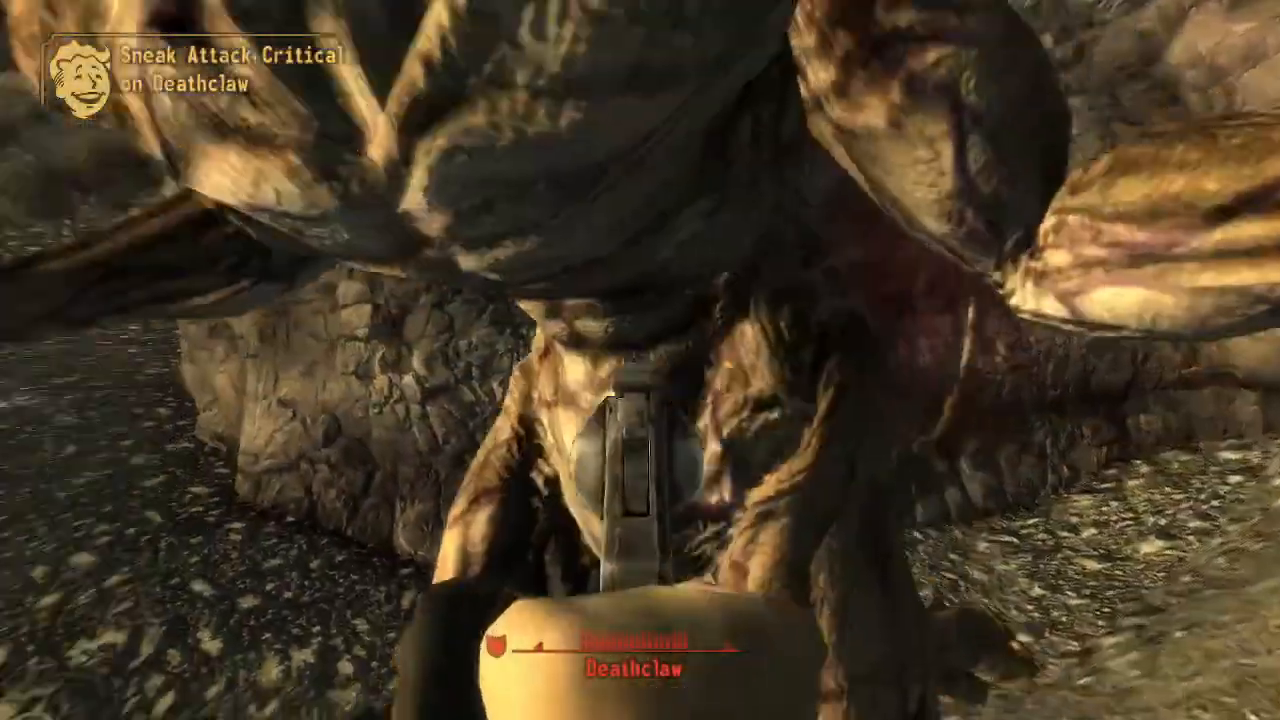
left_click(640, 360)
left_click(640, 360)
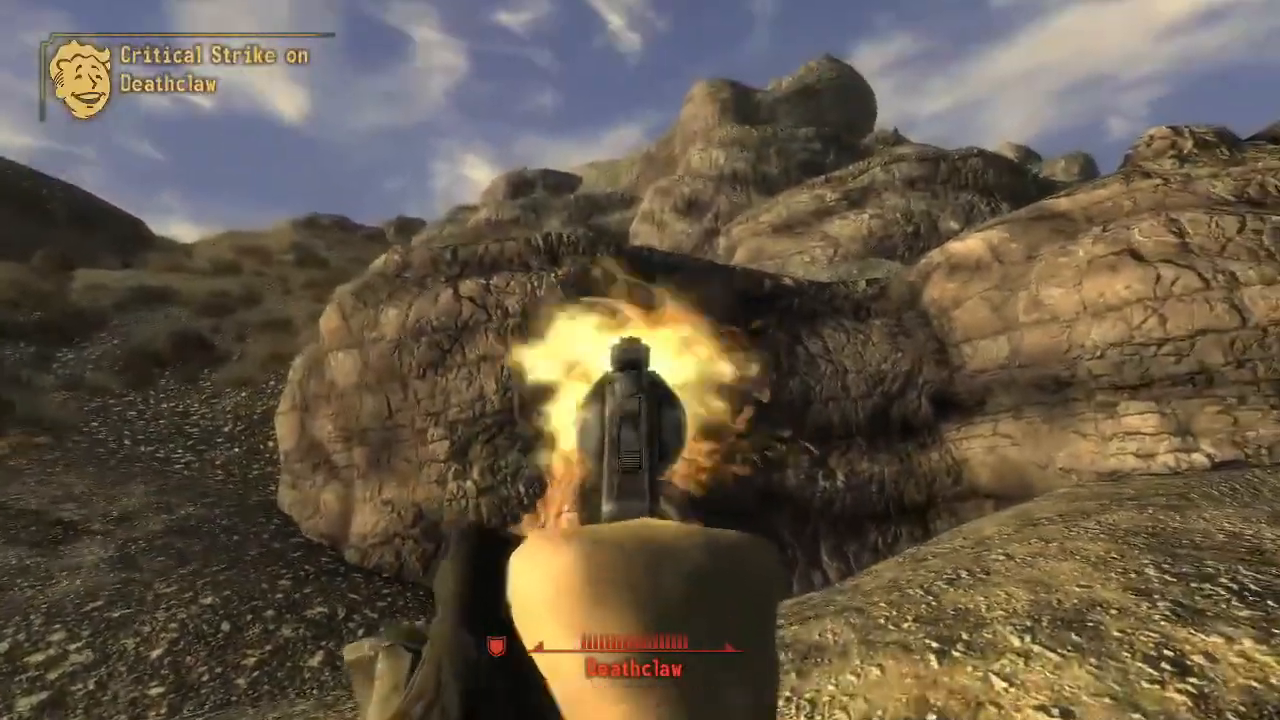
left_click(640, 360)
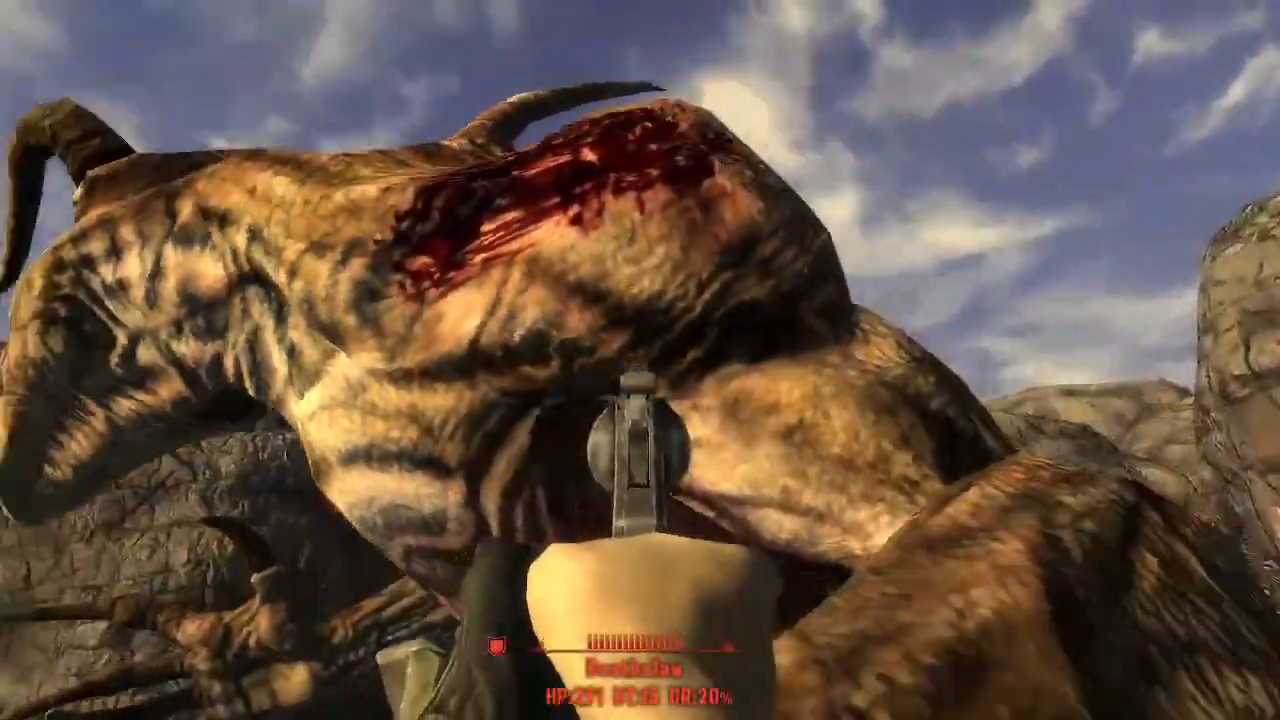
left_click(640, 360)
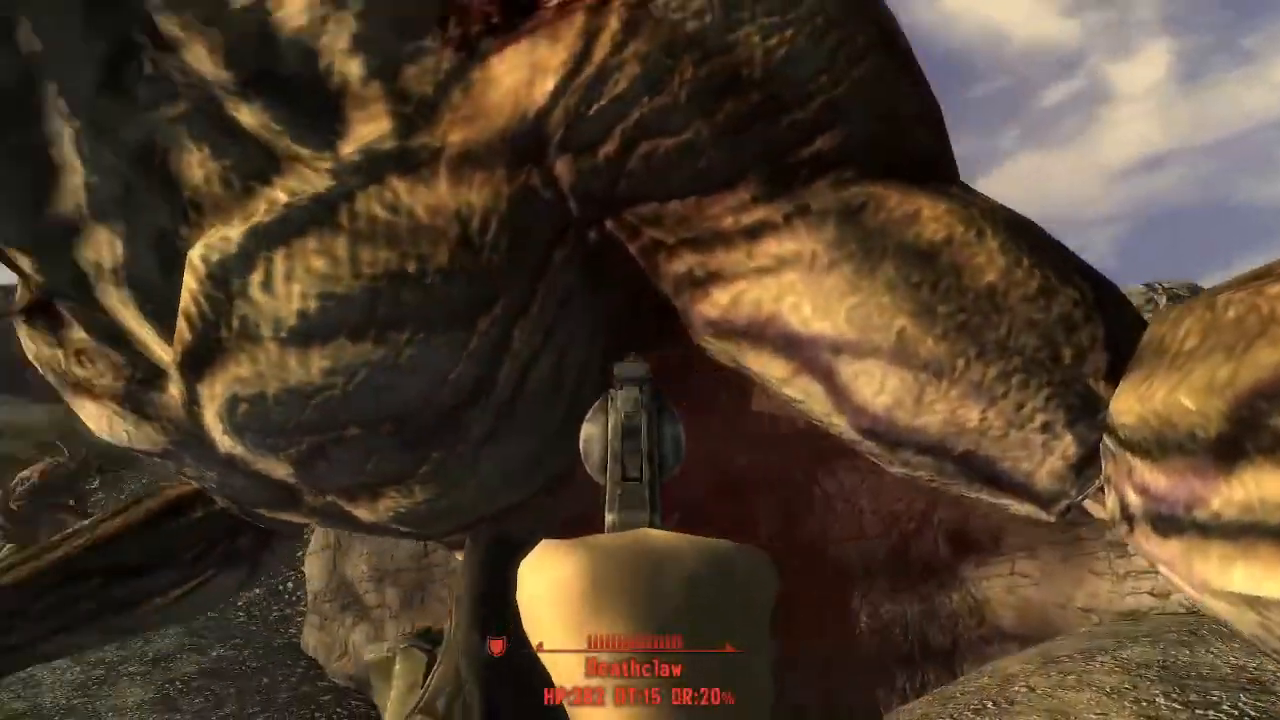
left_click(640, 360)
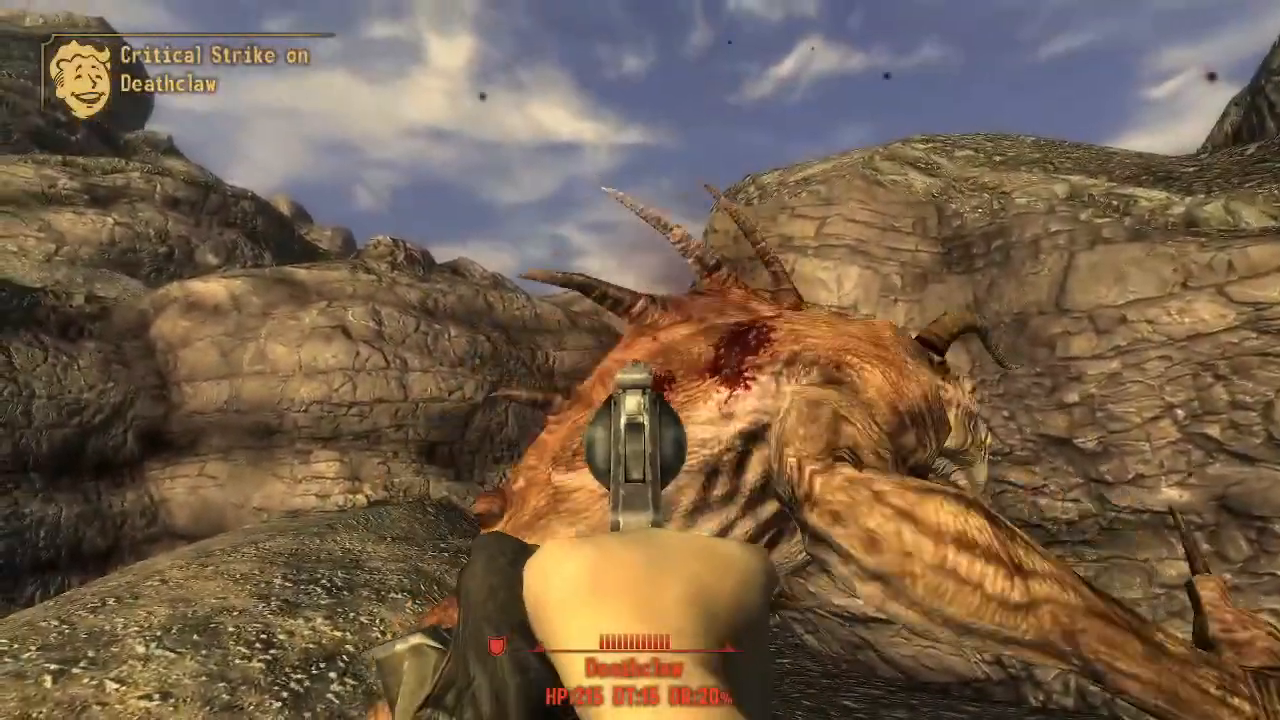
left_click(640, 360)
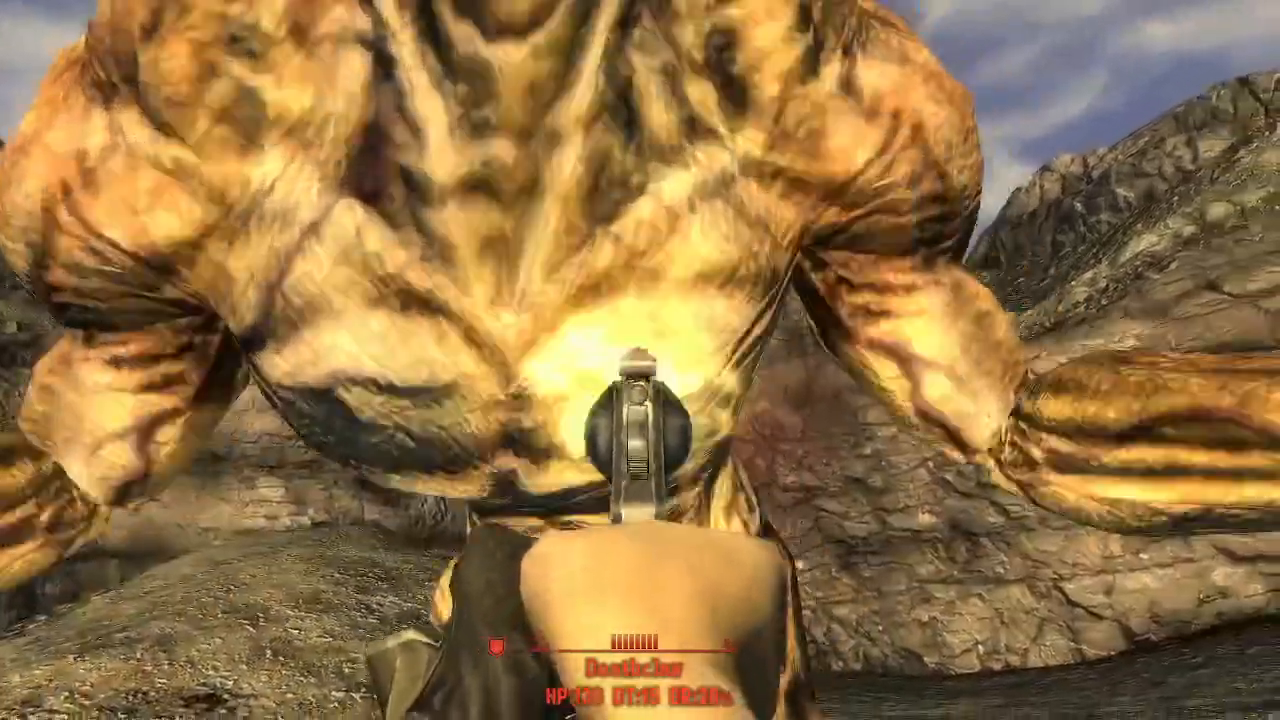
left_click(640, 360)
left_click(640, 360)
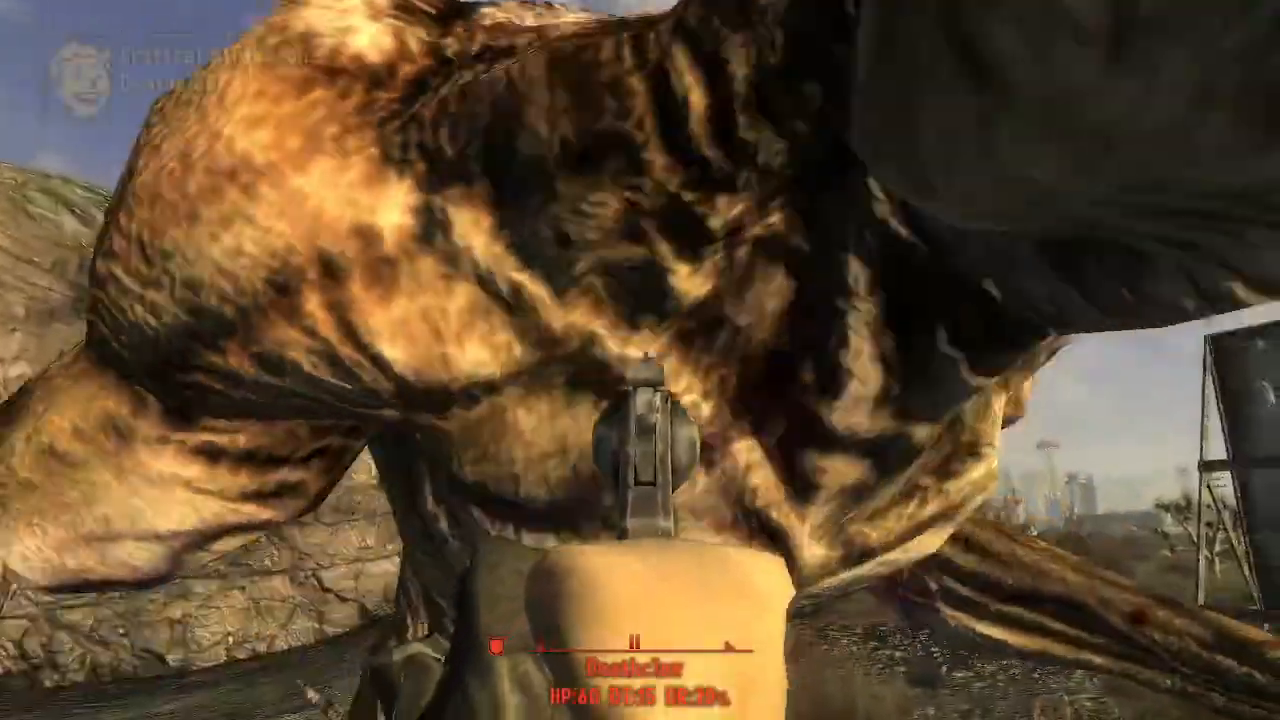
left_click(640, 360)
left_click(640, 360)
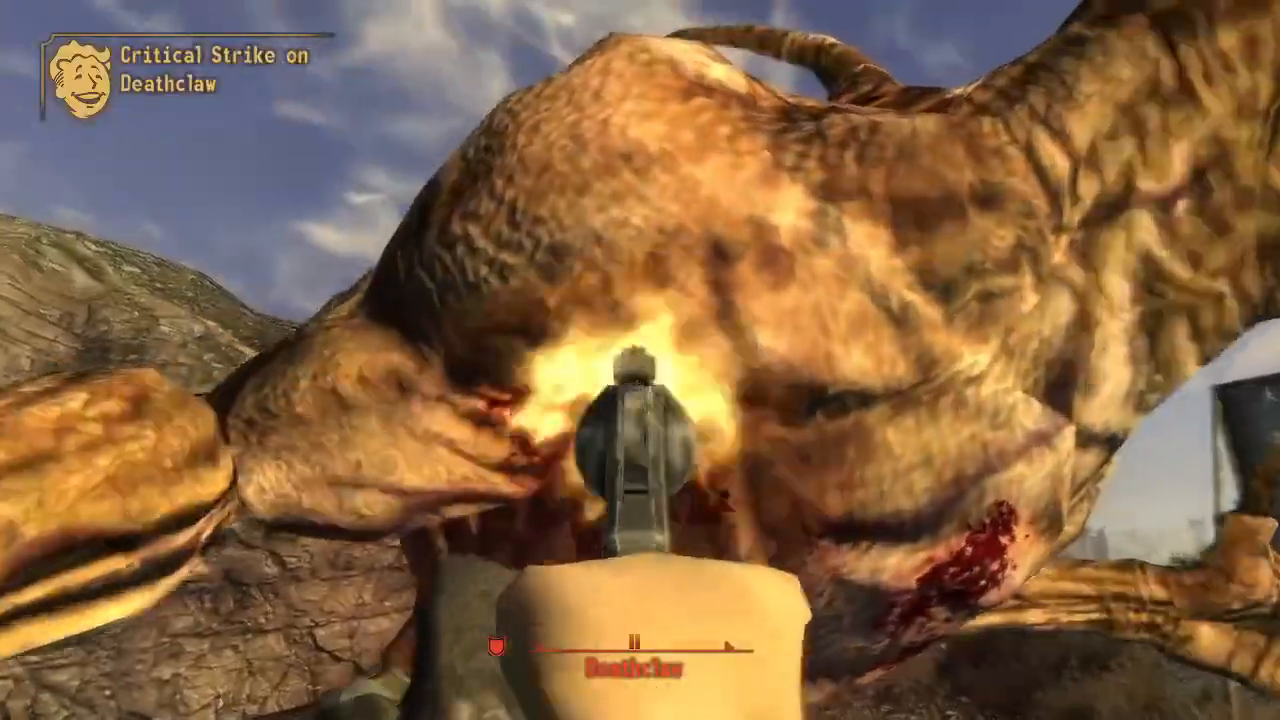
left_click(640, 360)
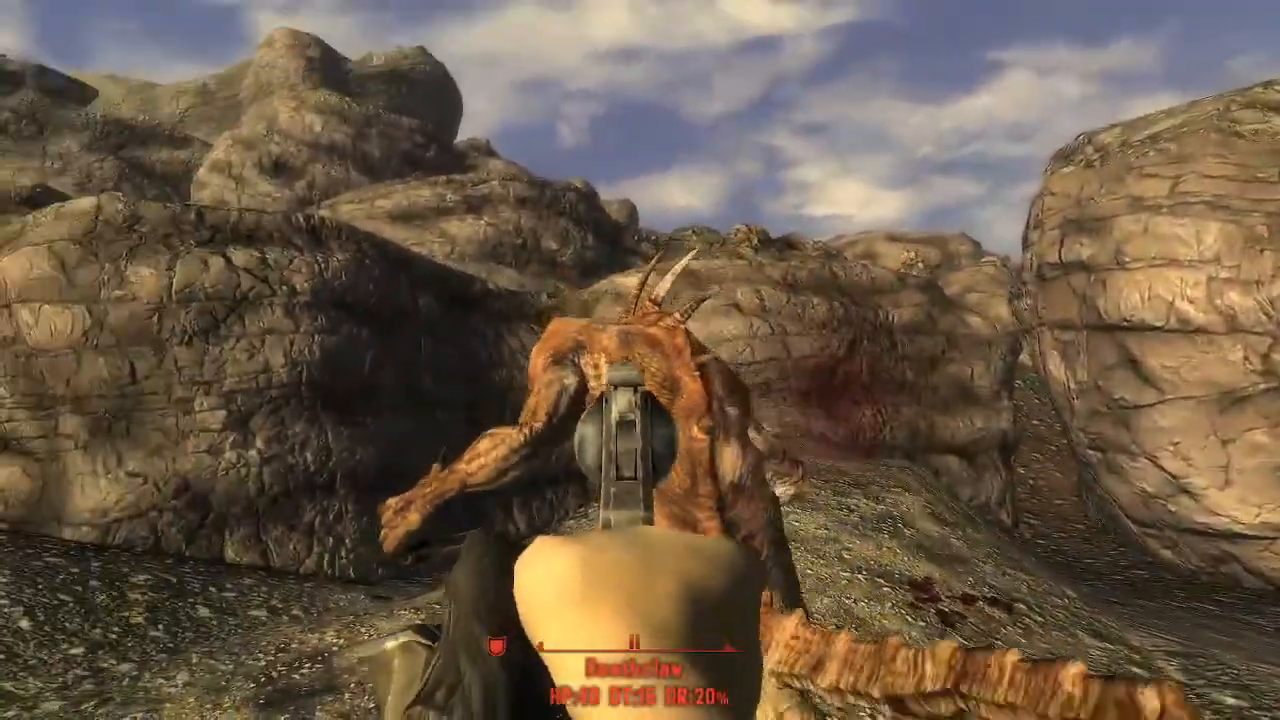
left_click(640, 360)
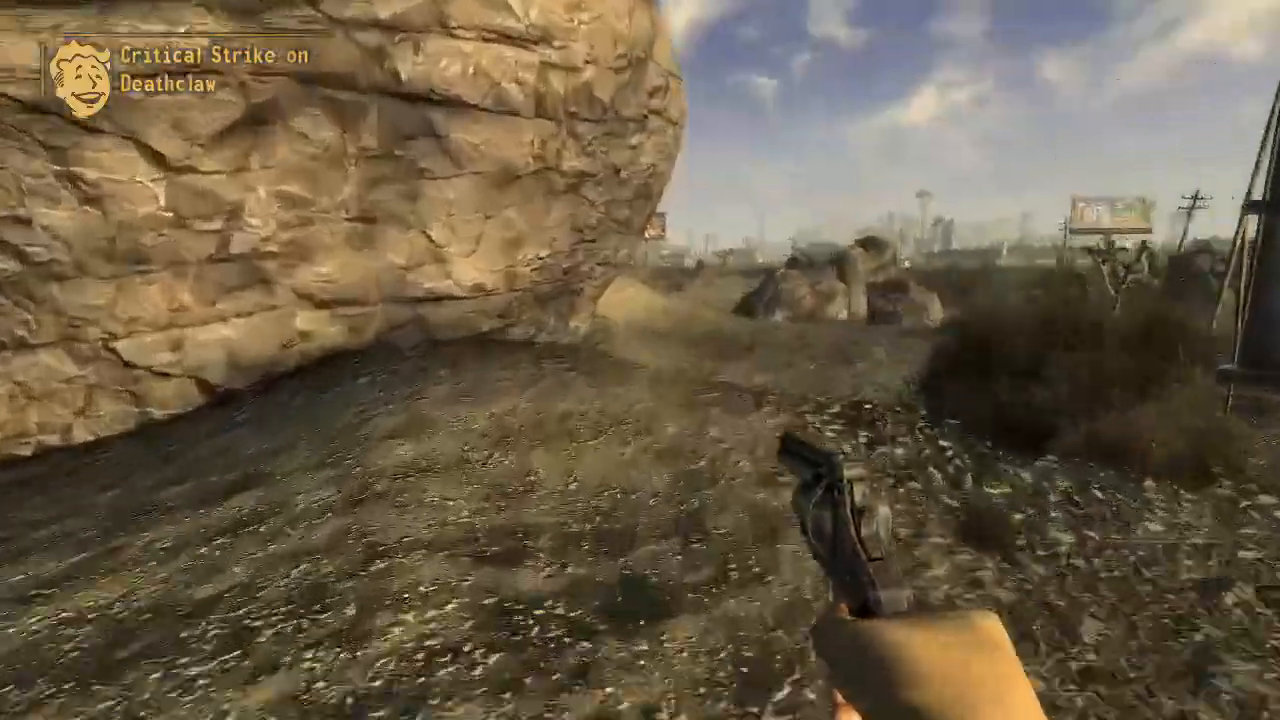
key("w")
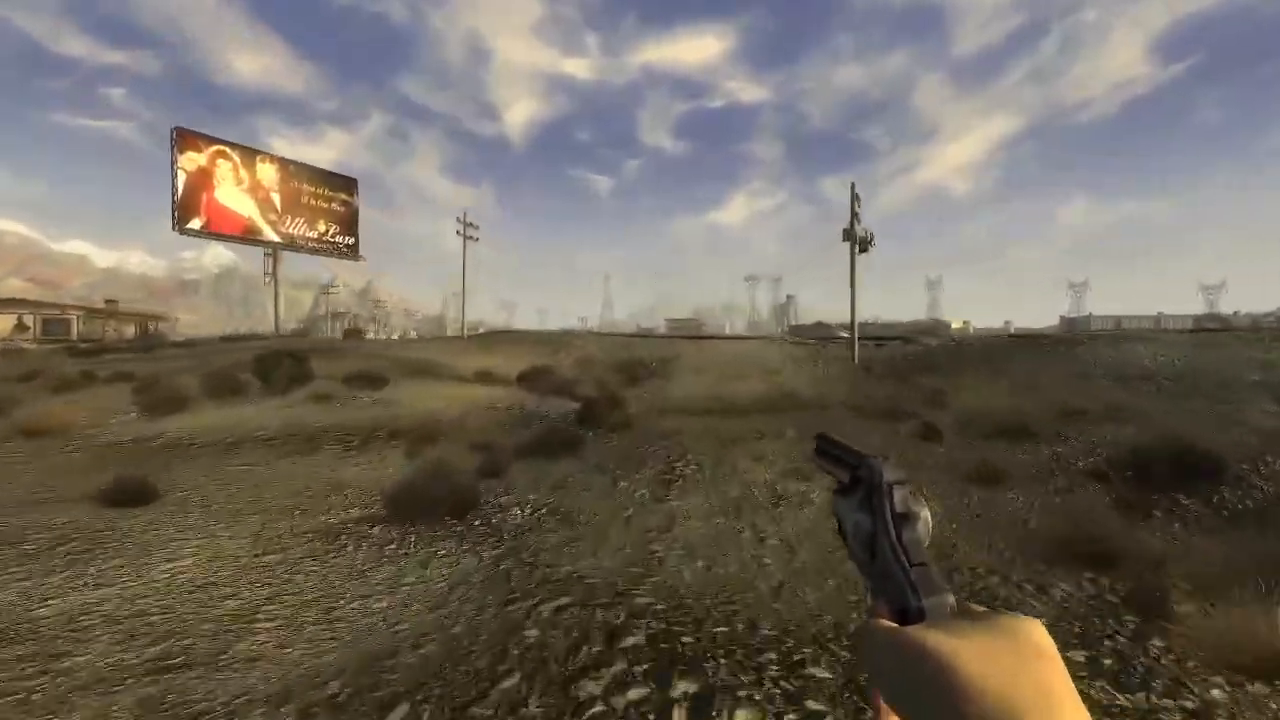
Accept the level 2 skill point assignment and choose the Swift Learner perk, returning to the game.
key("w")
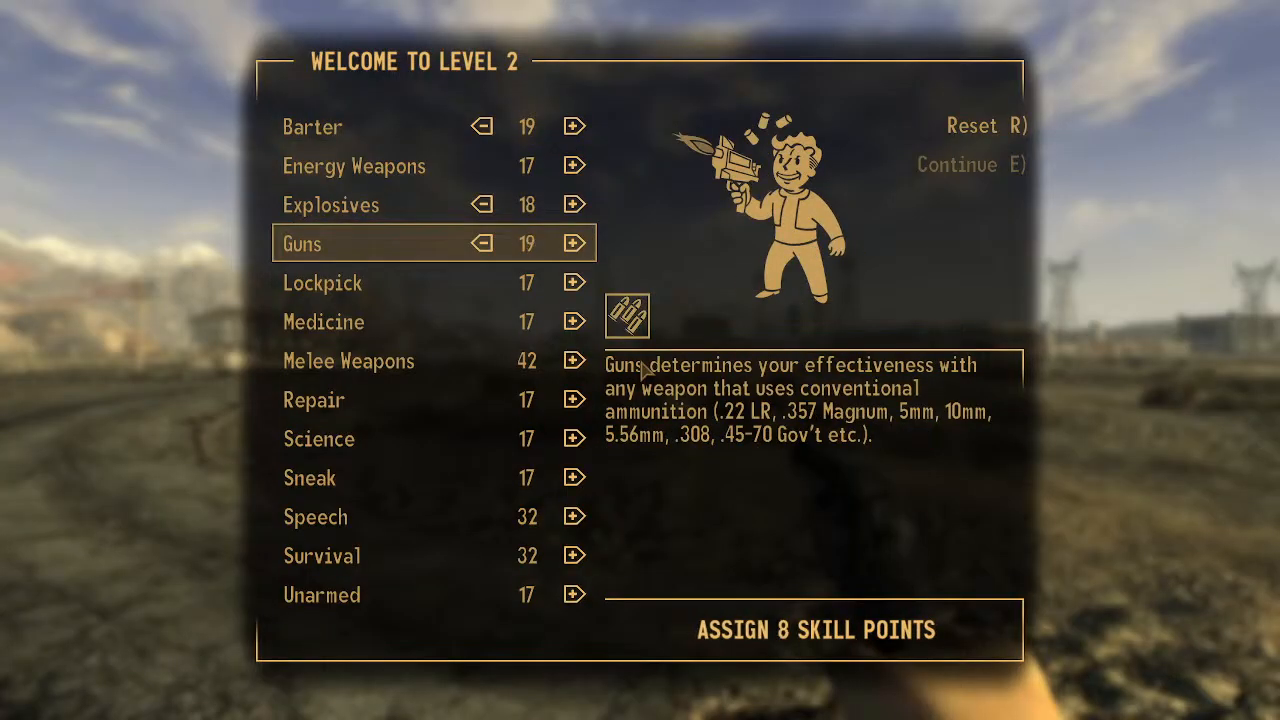
key("e")
key("Down")
key("Down")
key("Down")
key("Down")
key("Down")
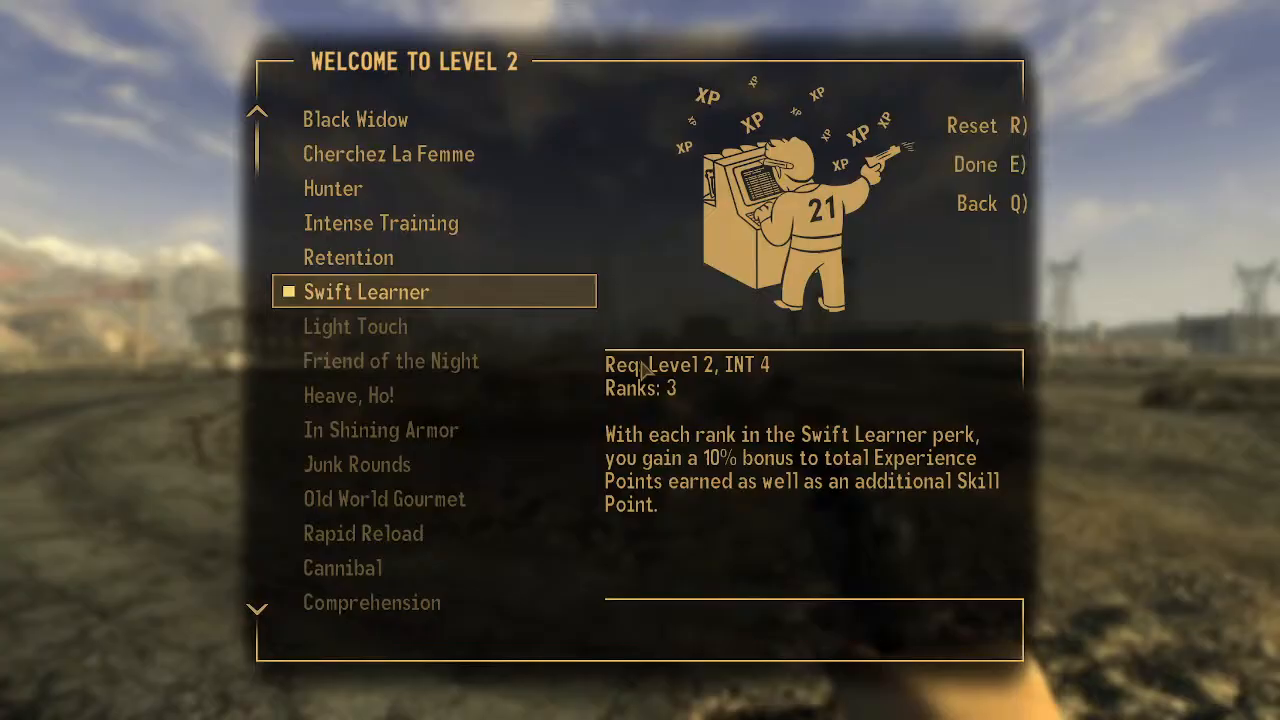
key("e")
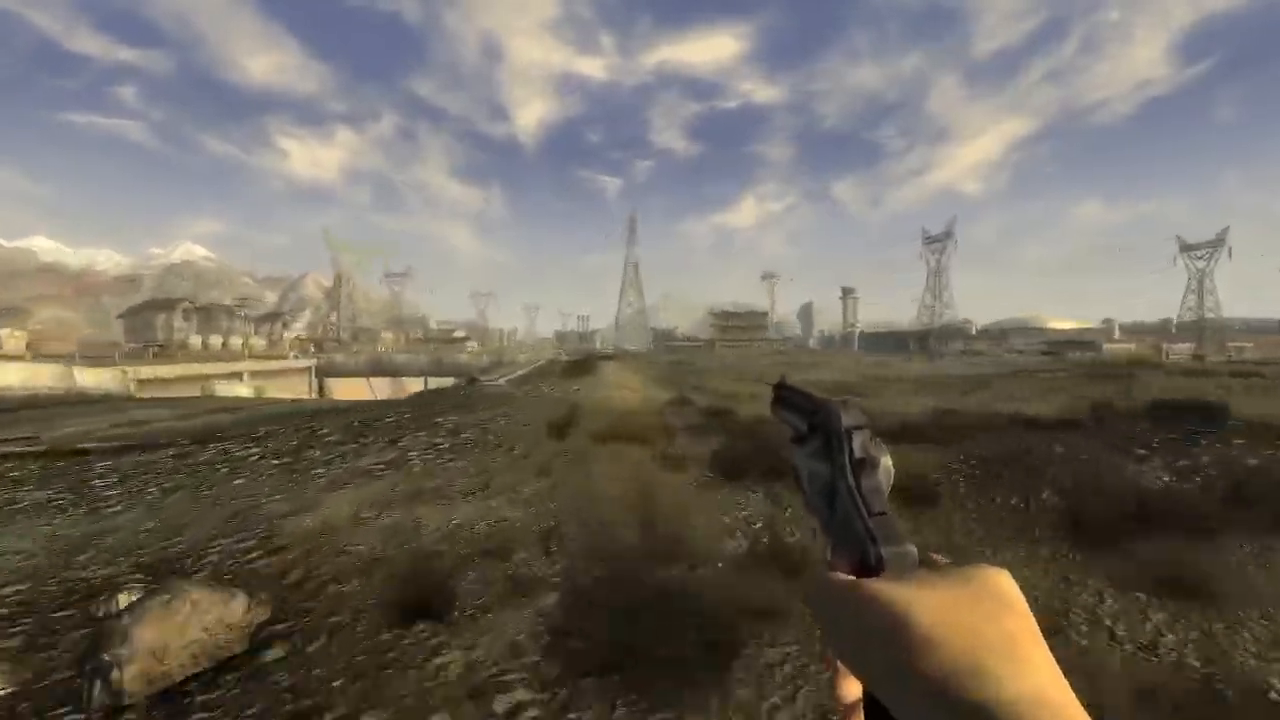
Travel across the wasteland and over the road bridge to the railway tracks beside the overturned red wagons.
key("w")
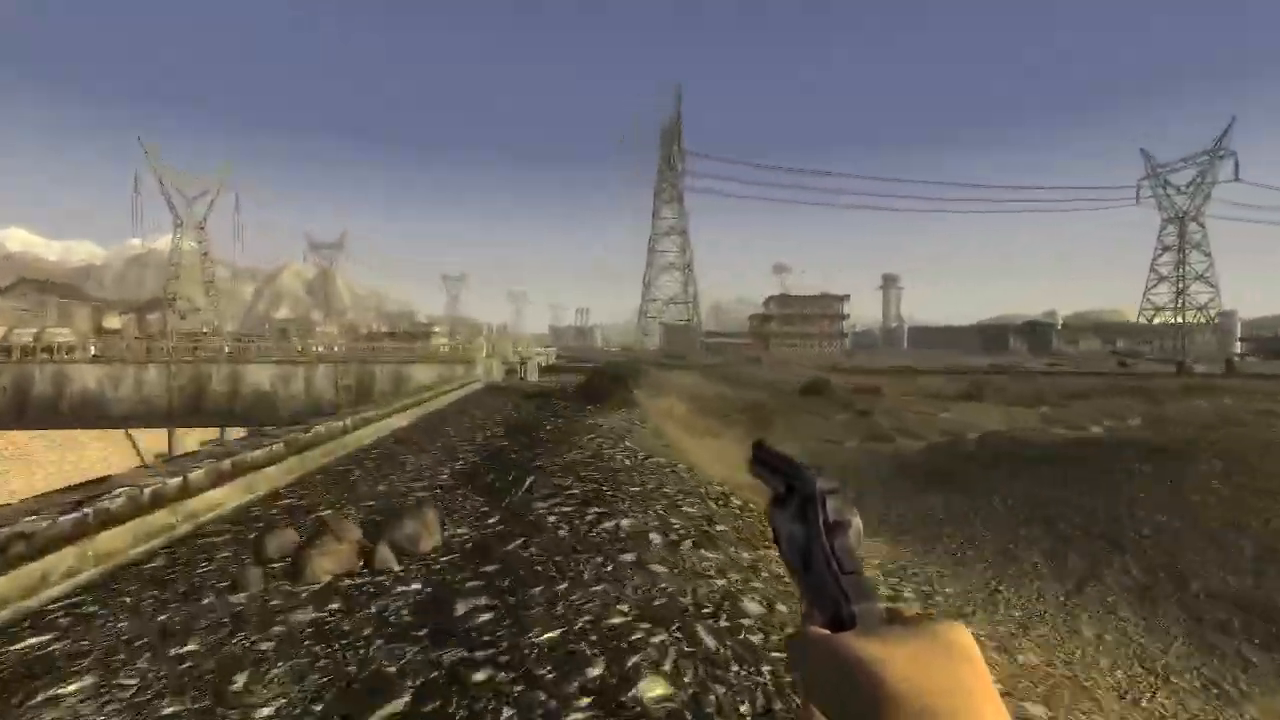
key("w")
key("w")
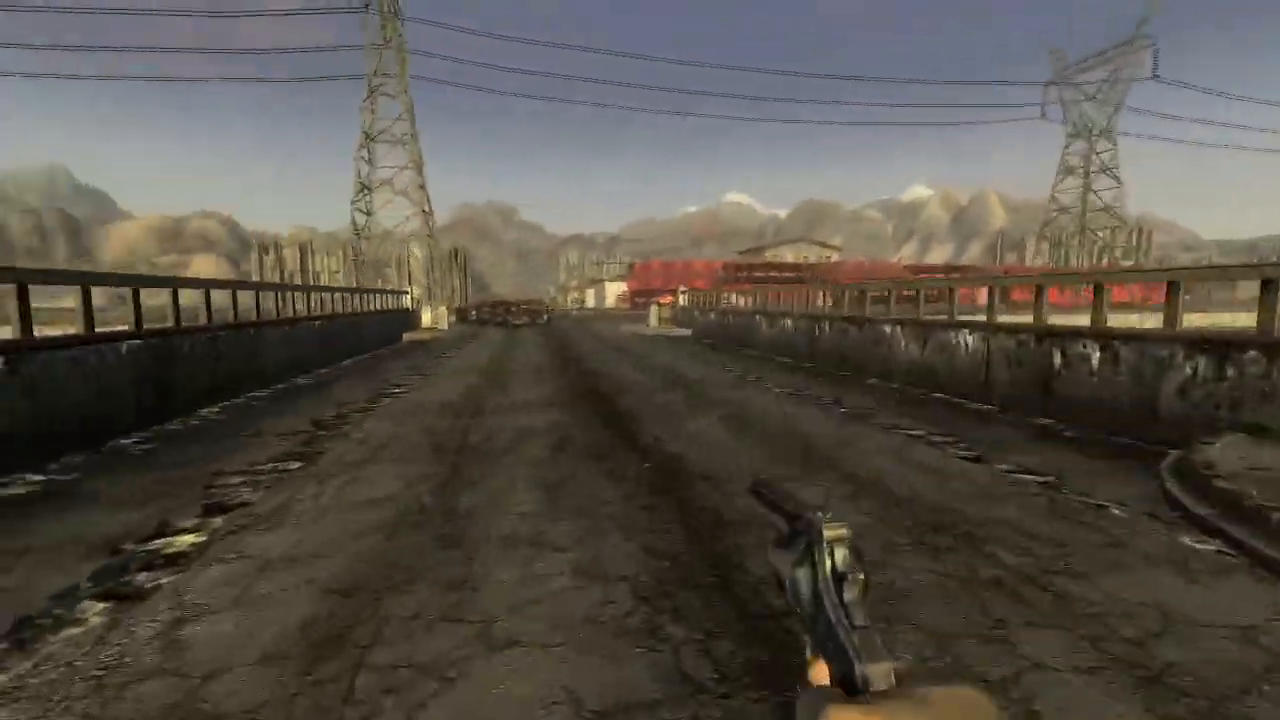
key("w")
key("w")
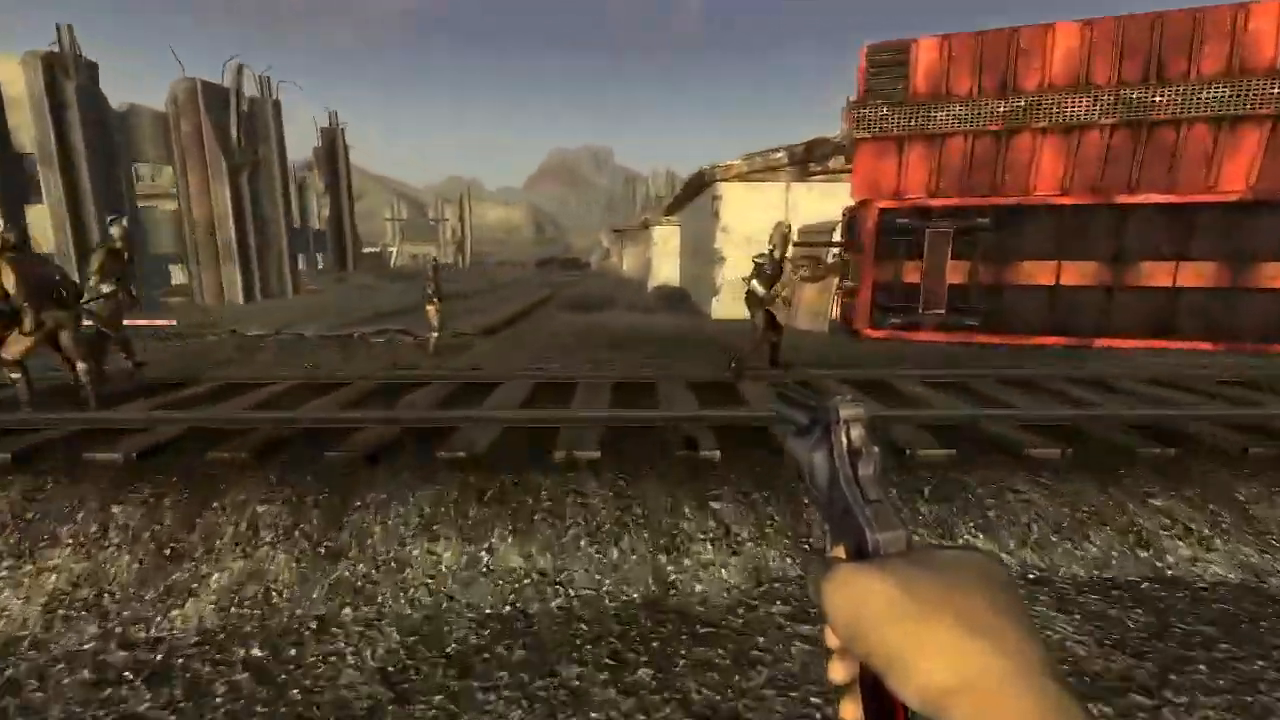
key("w")
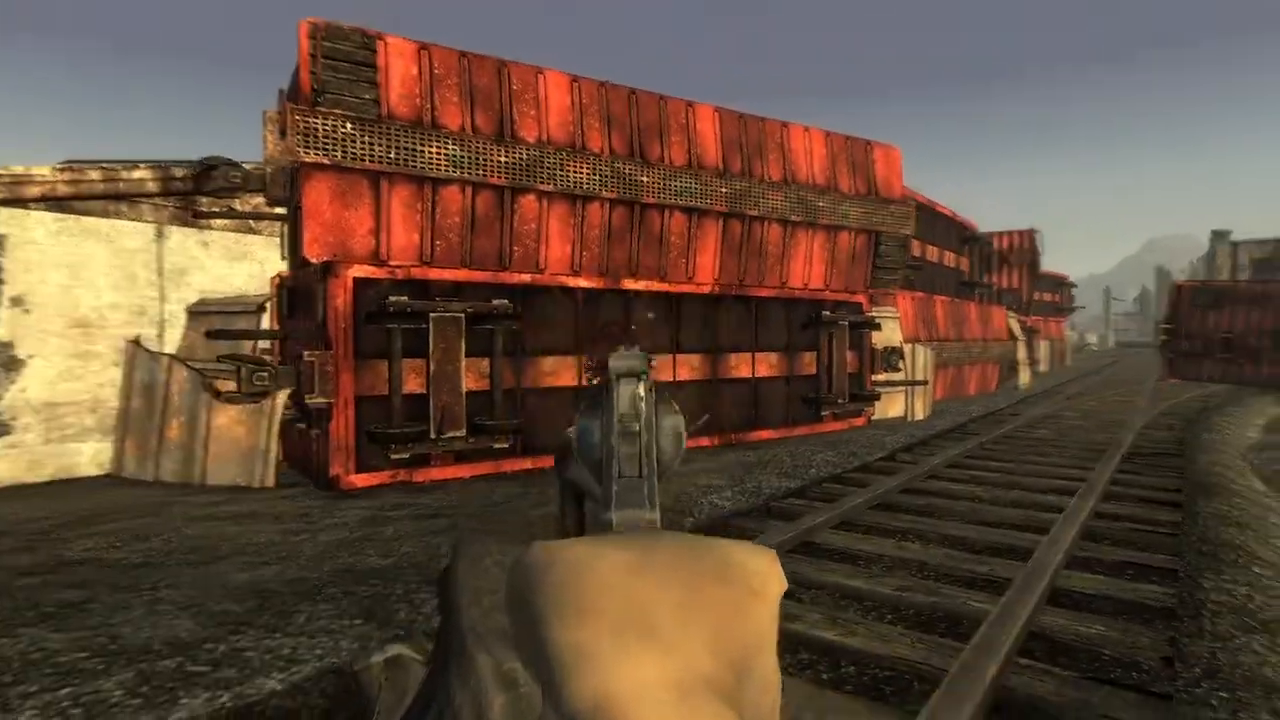
Shoot the Fiend Underboss near the overturned red wagon and fire at the Fiends across the tracks.
left_click(640, 360)
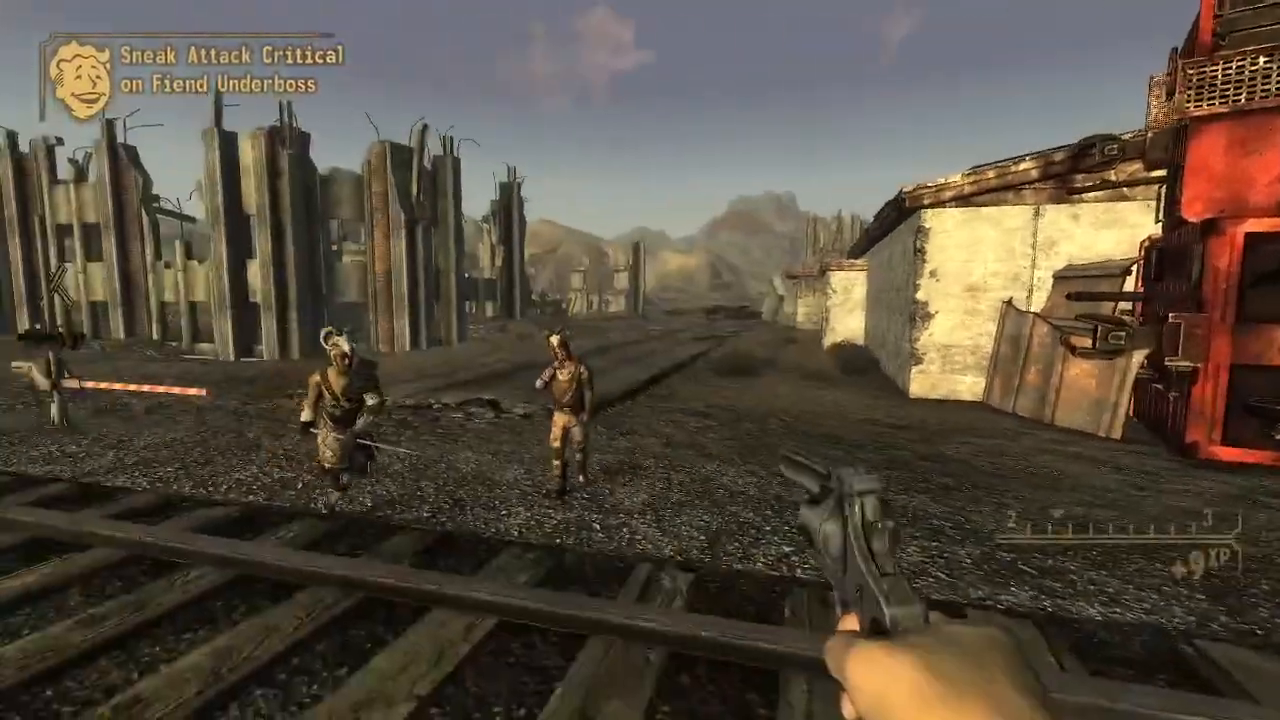
key("w")
right_click(640, 360)
left_click(640, 360)
Shoot the remaining Fiends and their attack dog around the crossing signal and along the rails with the revolver.
key("w")
right_click(640, 360)
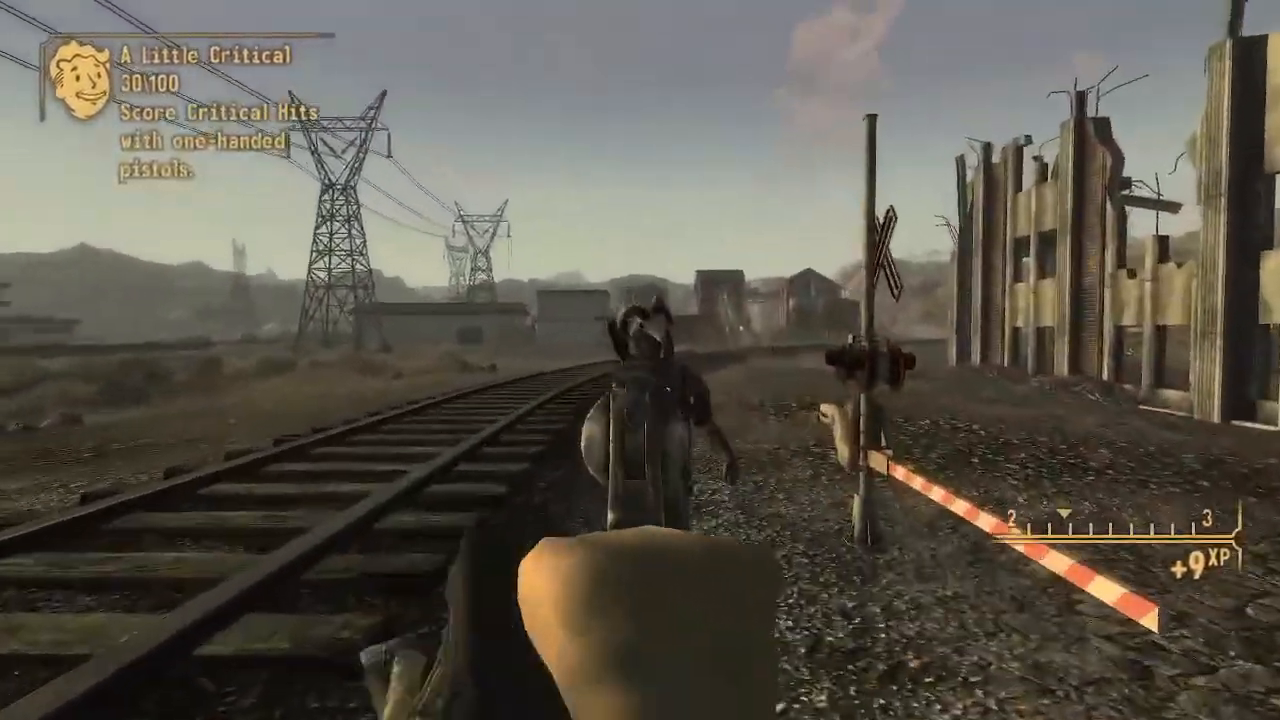
left_click(640, 360)
key("w")
right_click(640, 360)
left_click(640, 360)
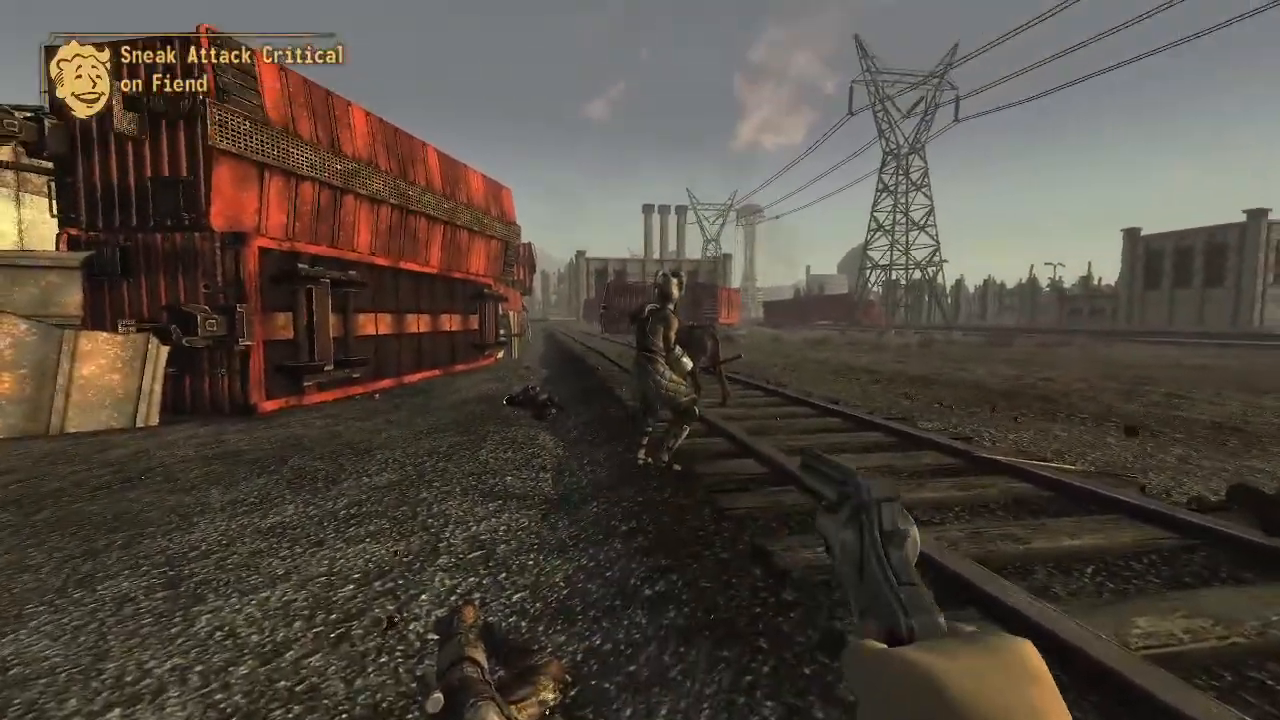
right_click(640, 360)
left_click(640, 360)
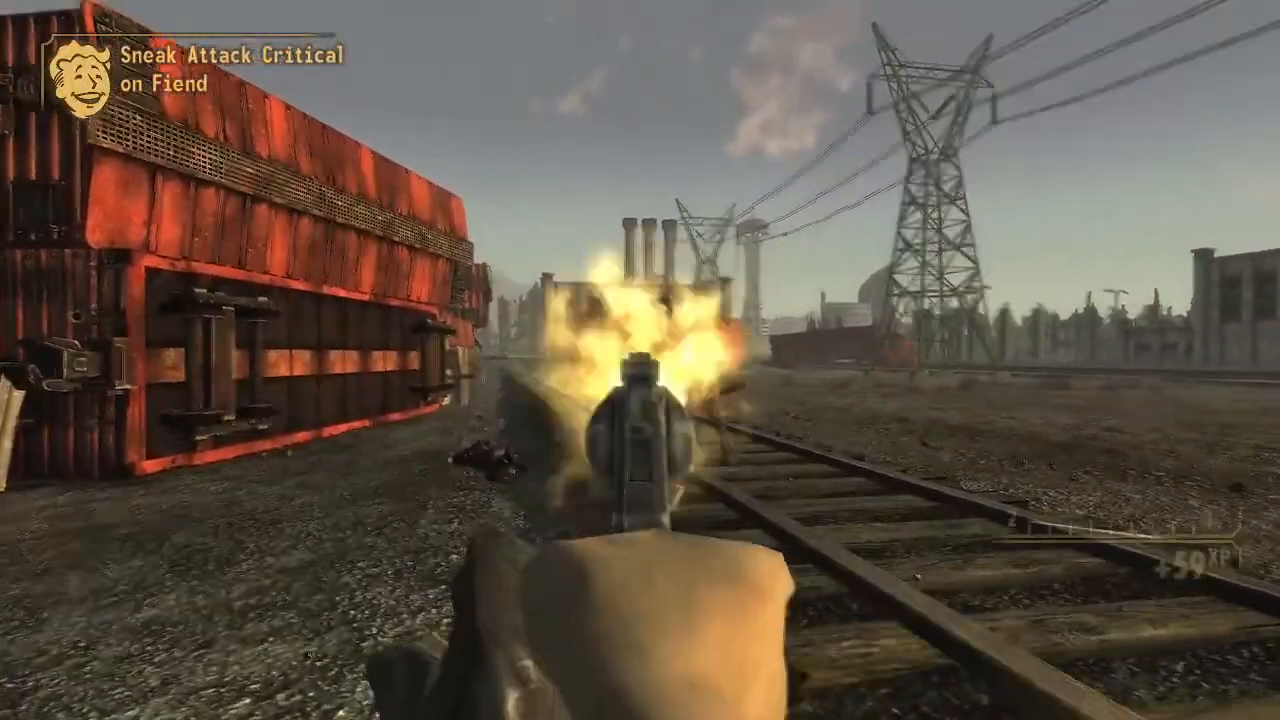
Move on to the Fiend camp in the ruins and turn AI detection on with the tdetect console command.
key("w")
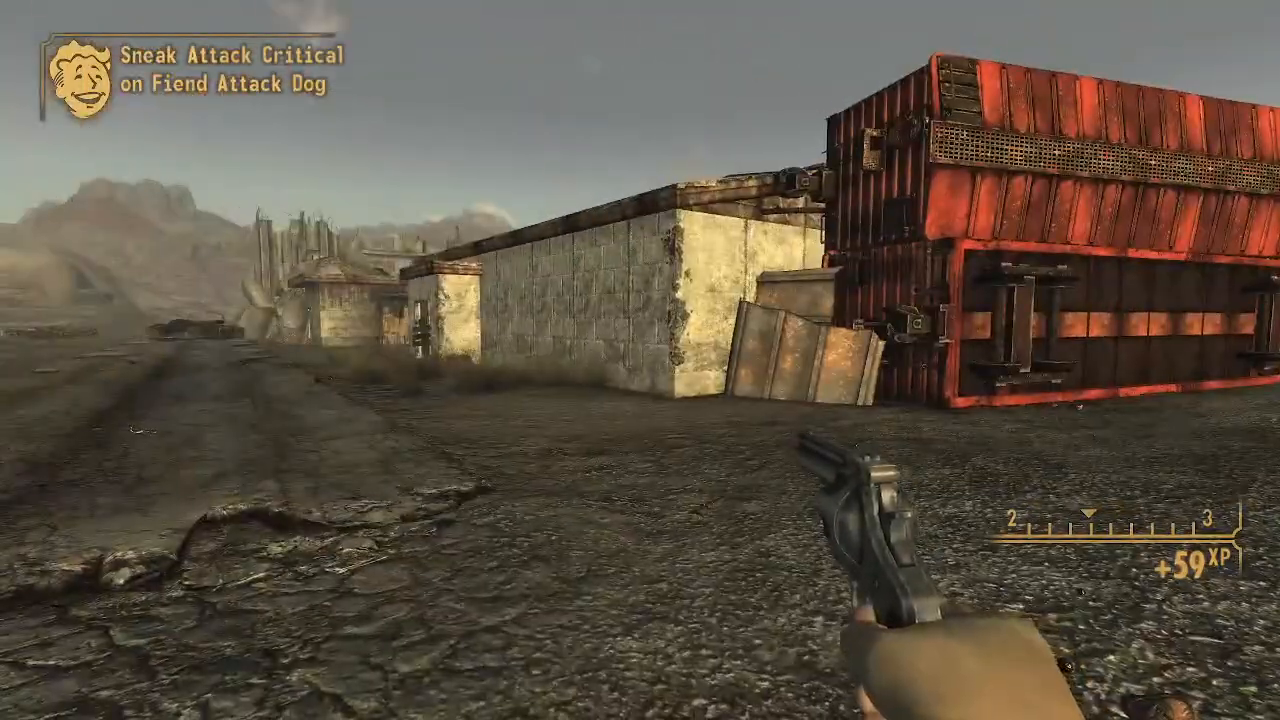
key("w")
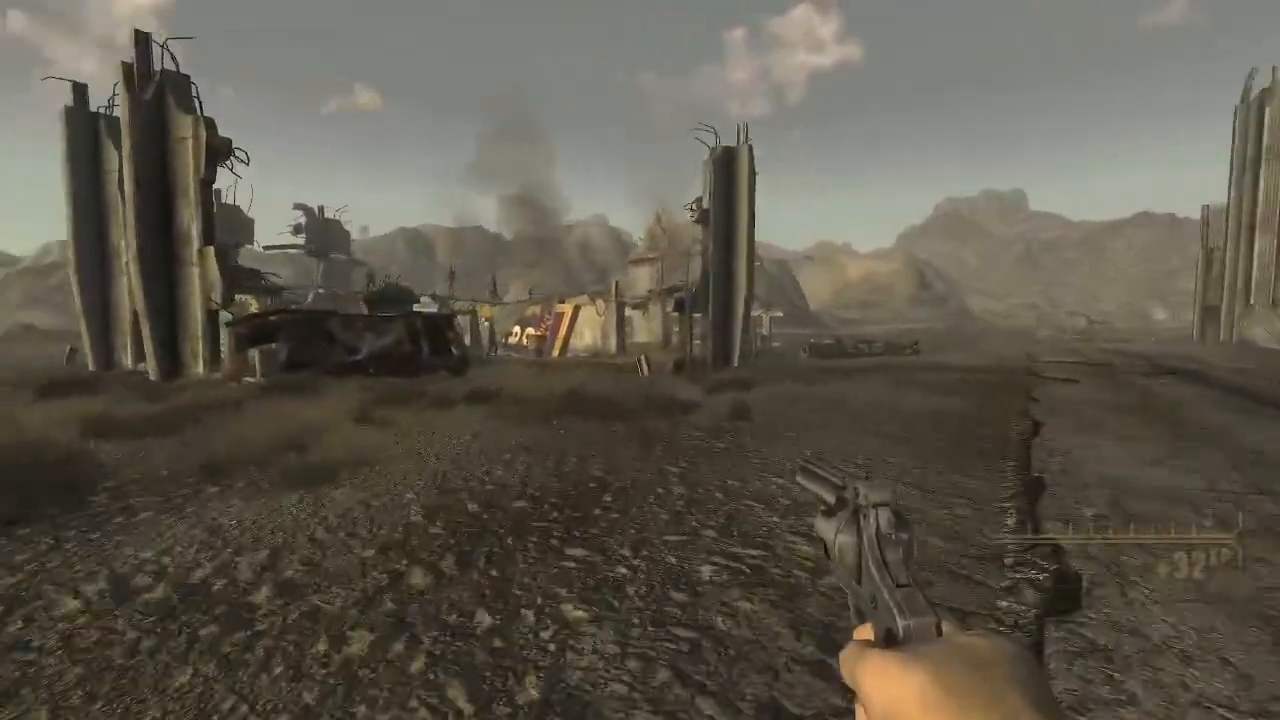
key("s")
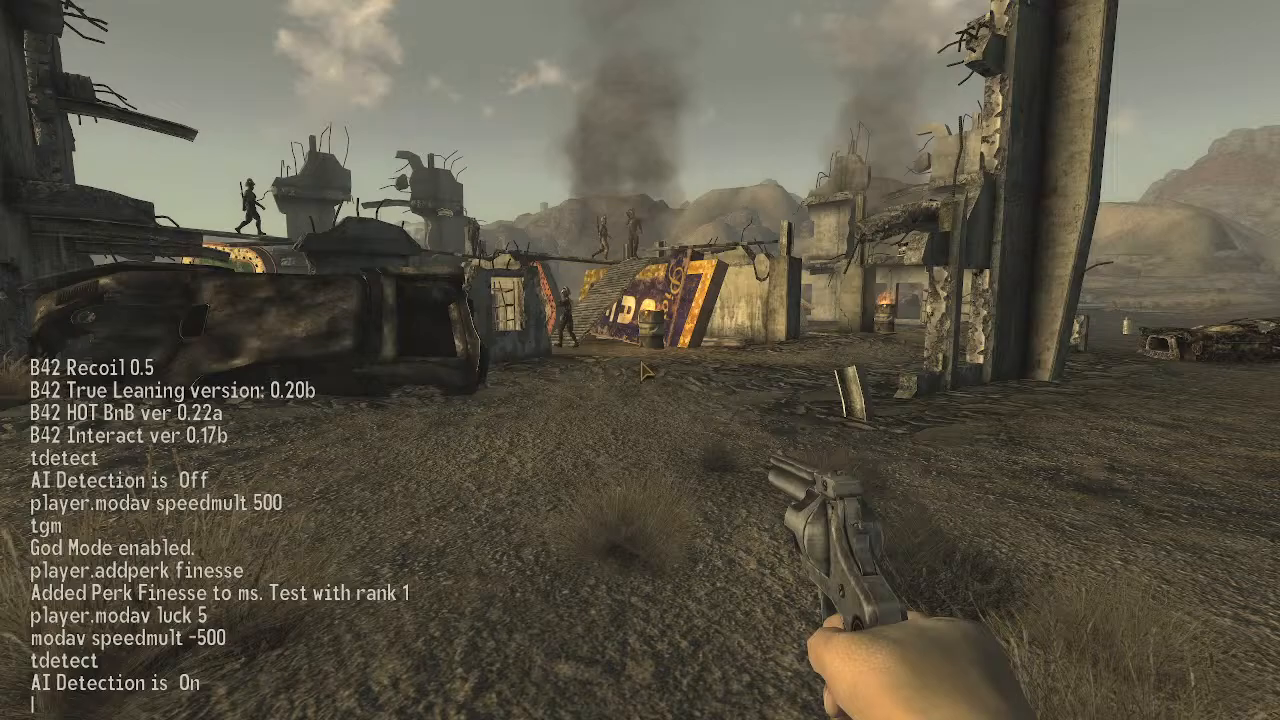
key("s")
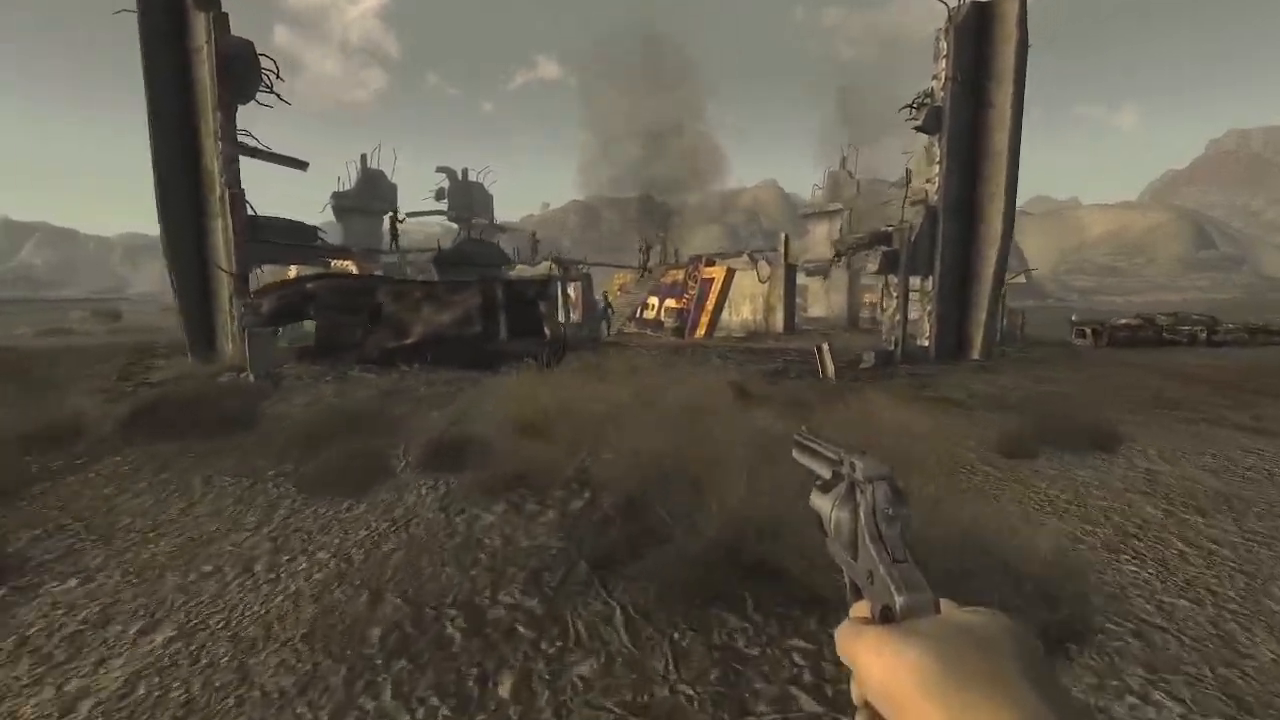
Draw the Fiends out of the ruined camp and shoot the first attacker with the revolver until it is dead.
key("w")
key("w")
key("s")
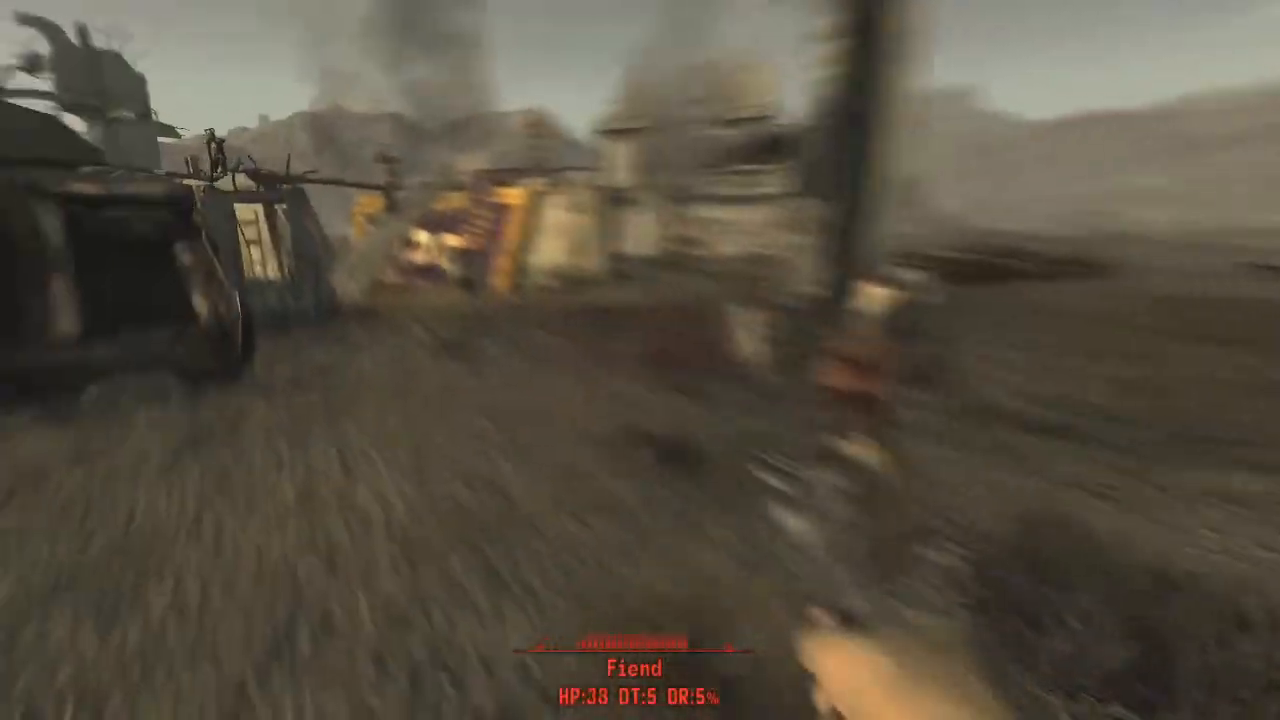
left_click(640, 360)
left_click(640, 360)
left_click(640, 360)
left_click(640, 360)
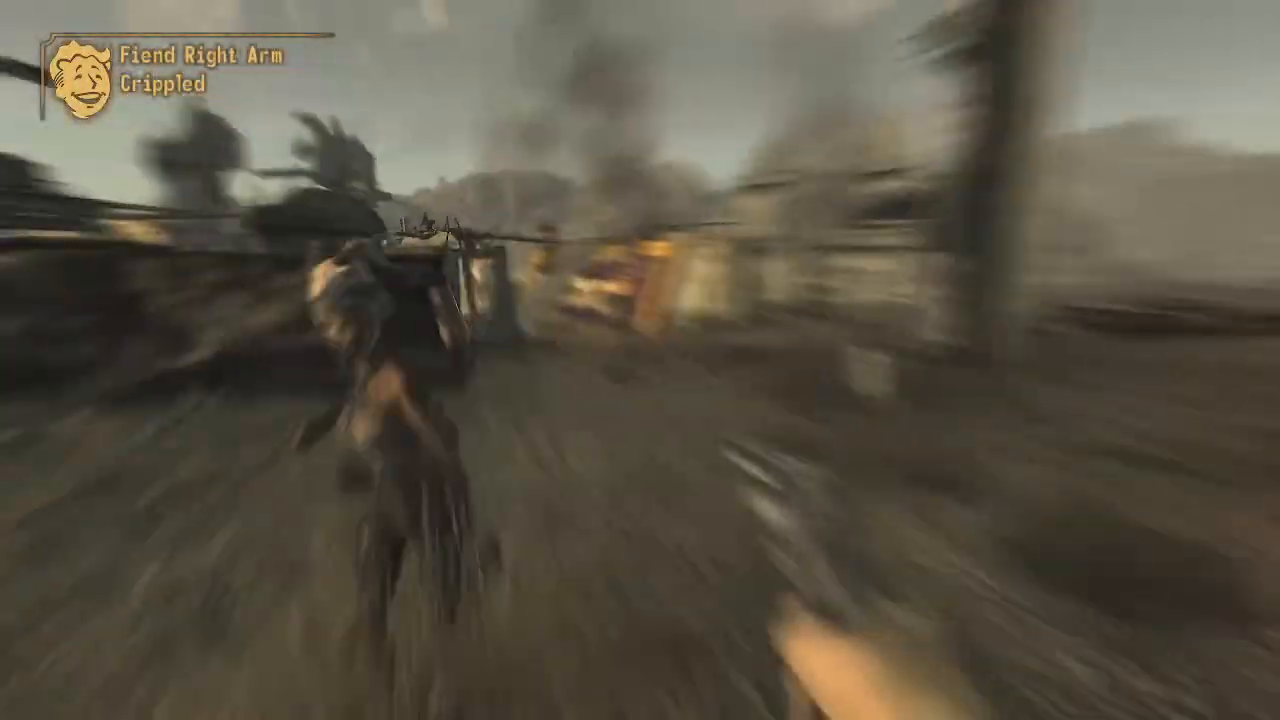
left_click(640, 360)
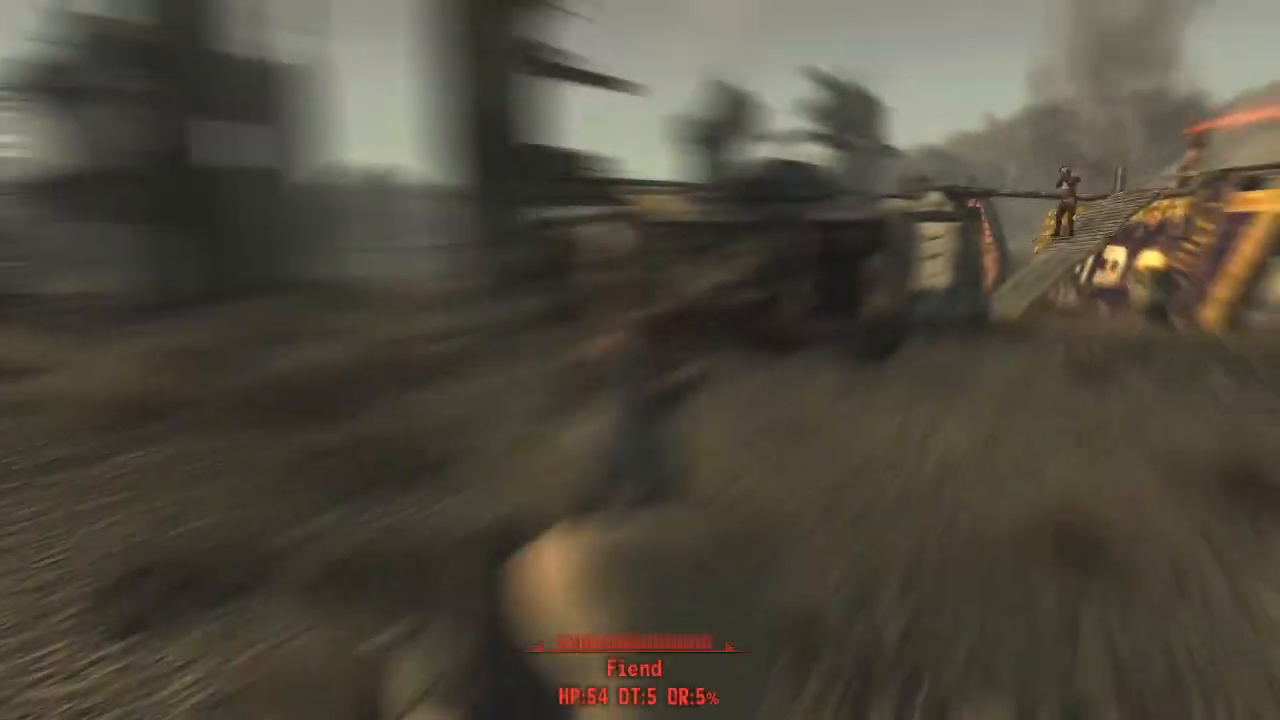
Aim at the second Fiend attacking near the wrecked vehicle and shoot it until it is dead.
left_click(640, 360)
left_click(640, 360)
left_click(640, 360)
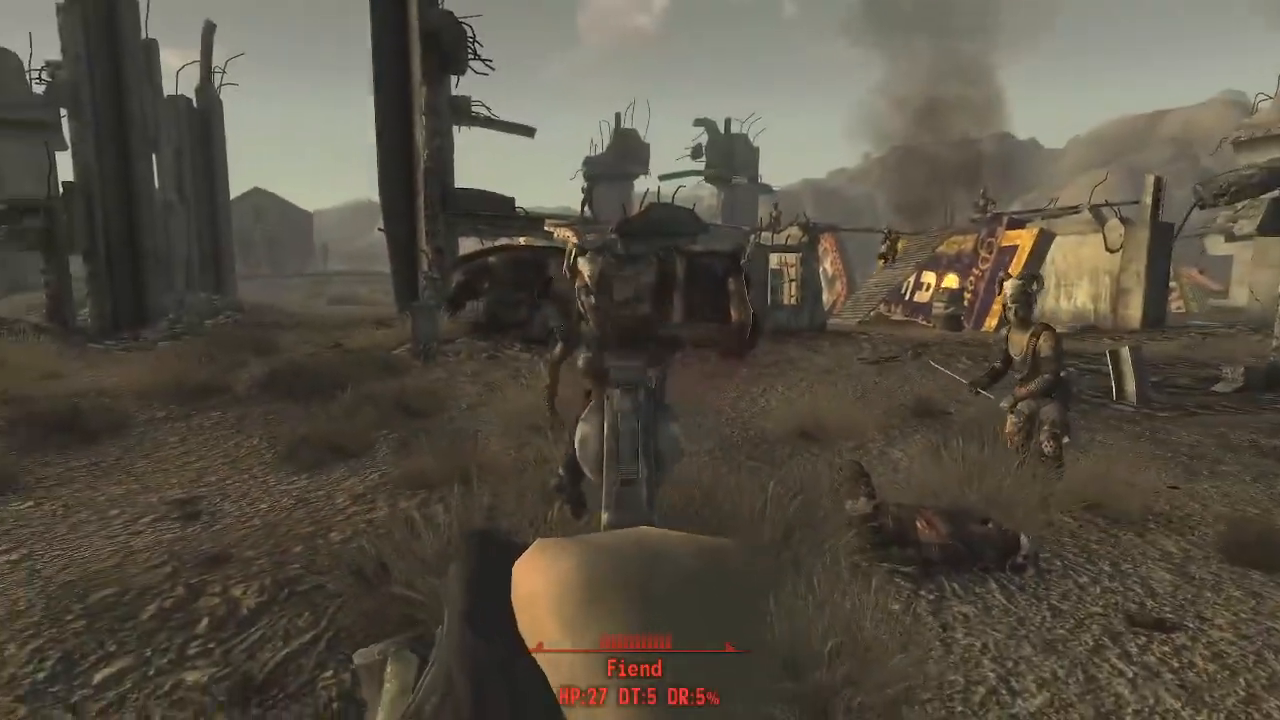
left_click(640, 360)
left_click(640, 360)
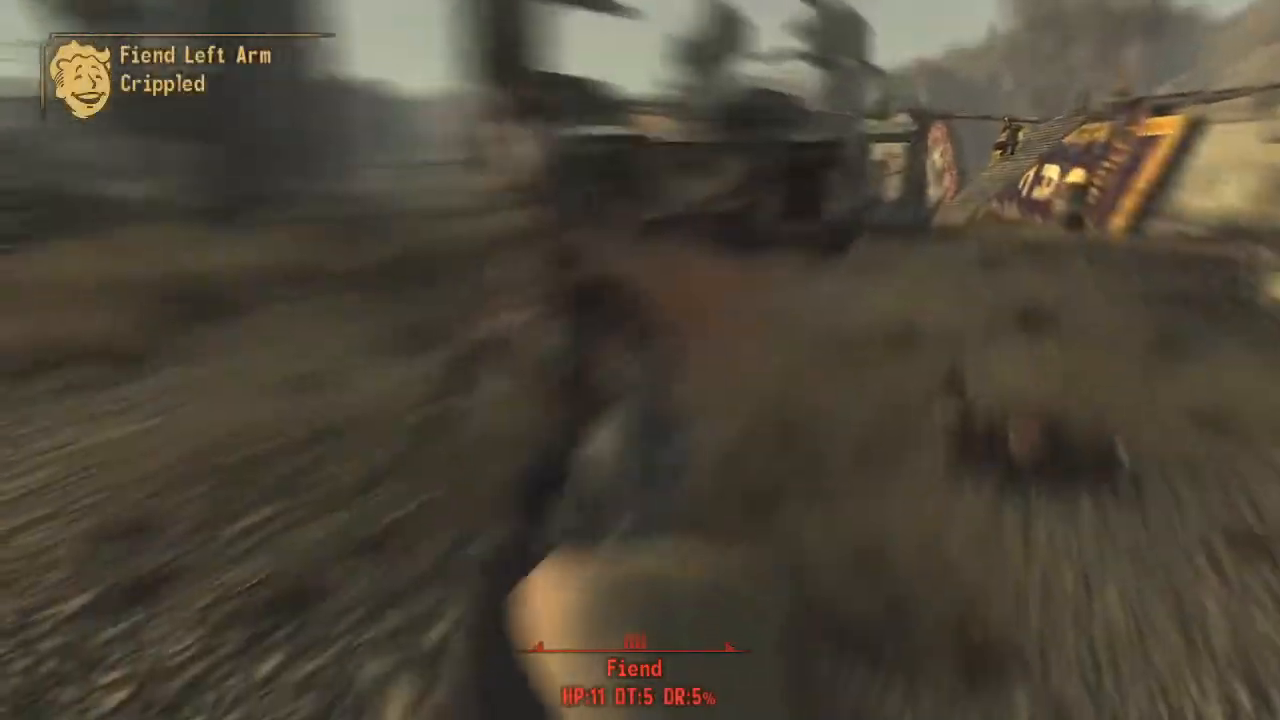
left_click(640, 360)
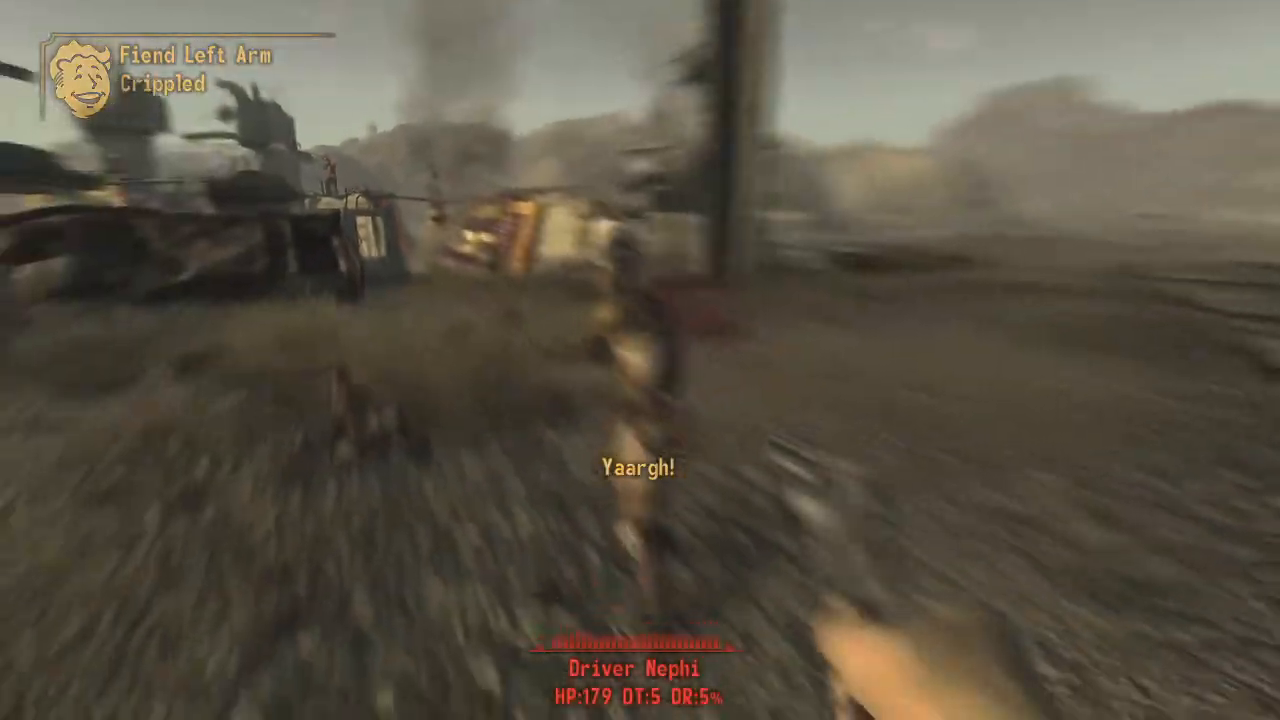
Shoot Driver Nephi repeatedly with the revolver while keeping away from his melee attacks until he is dead.
left_click(640, 360)
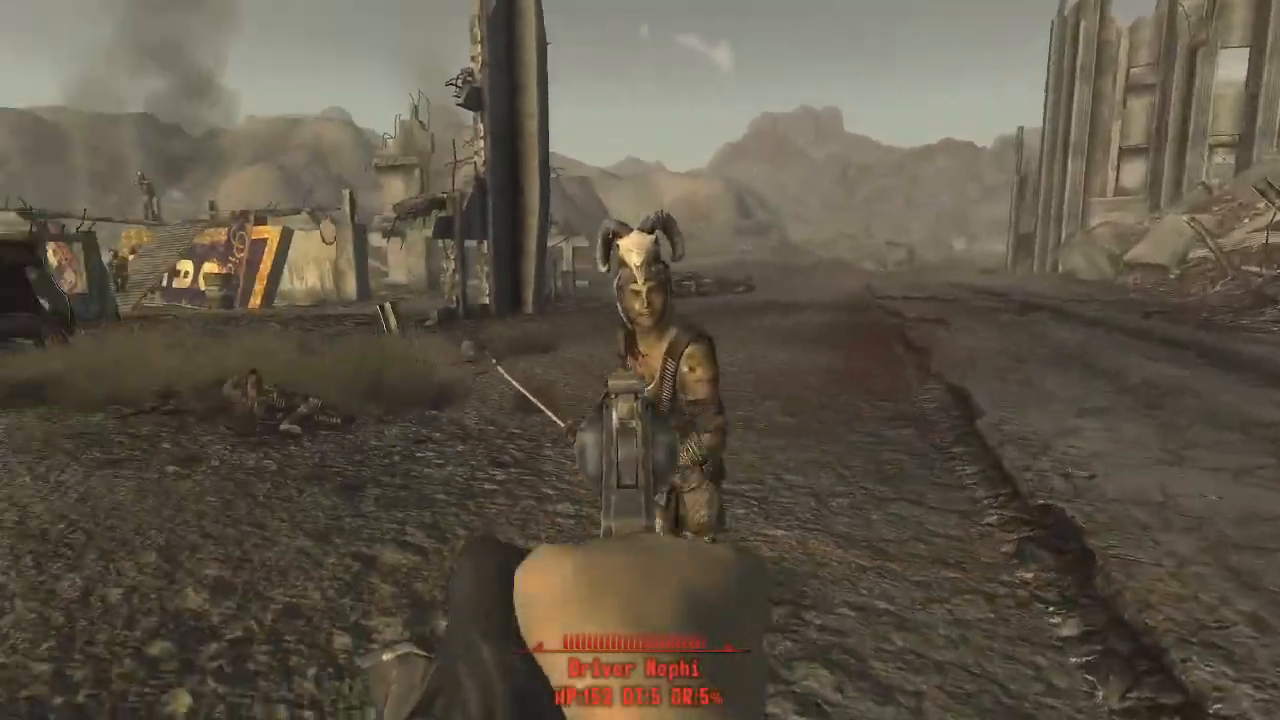
left_click(640, 360)
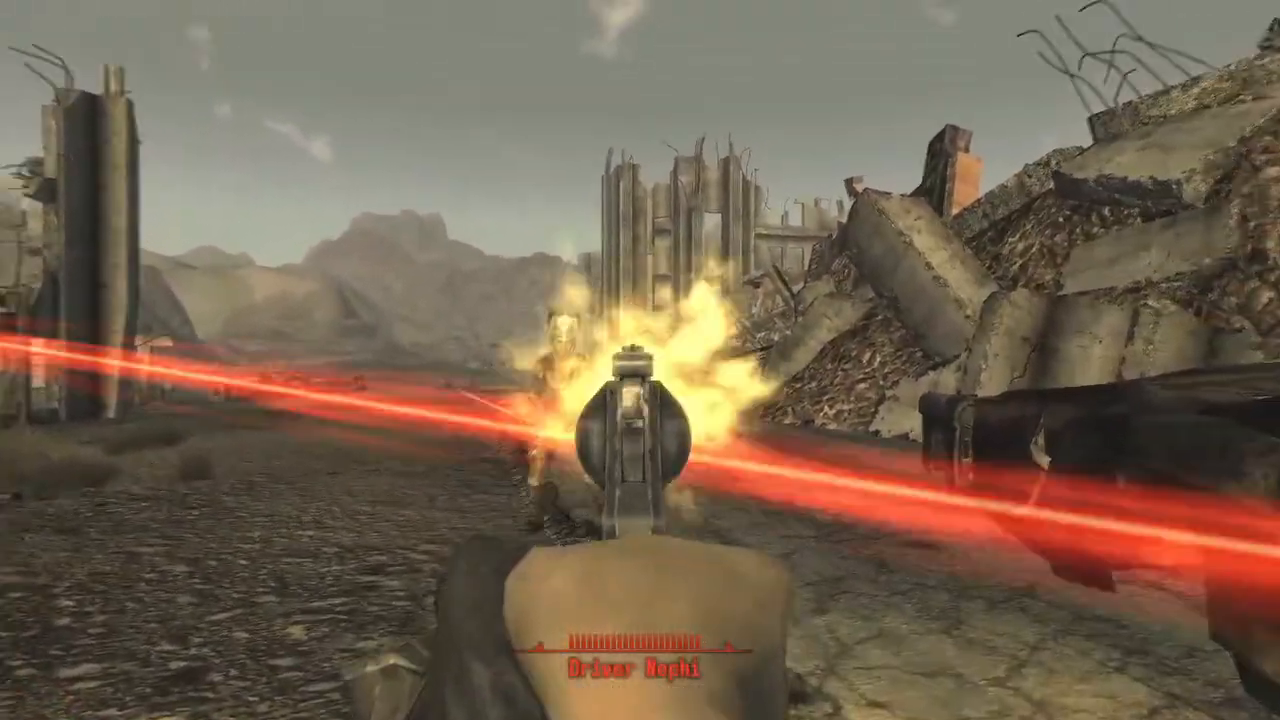
left_click(640, 360)
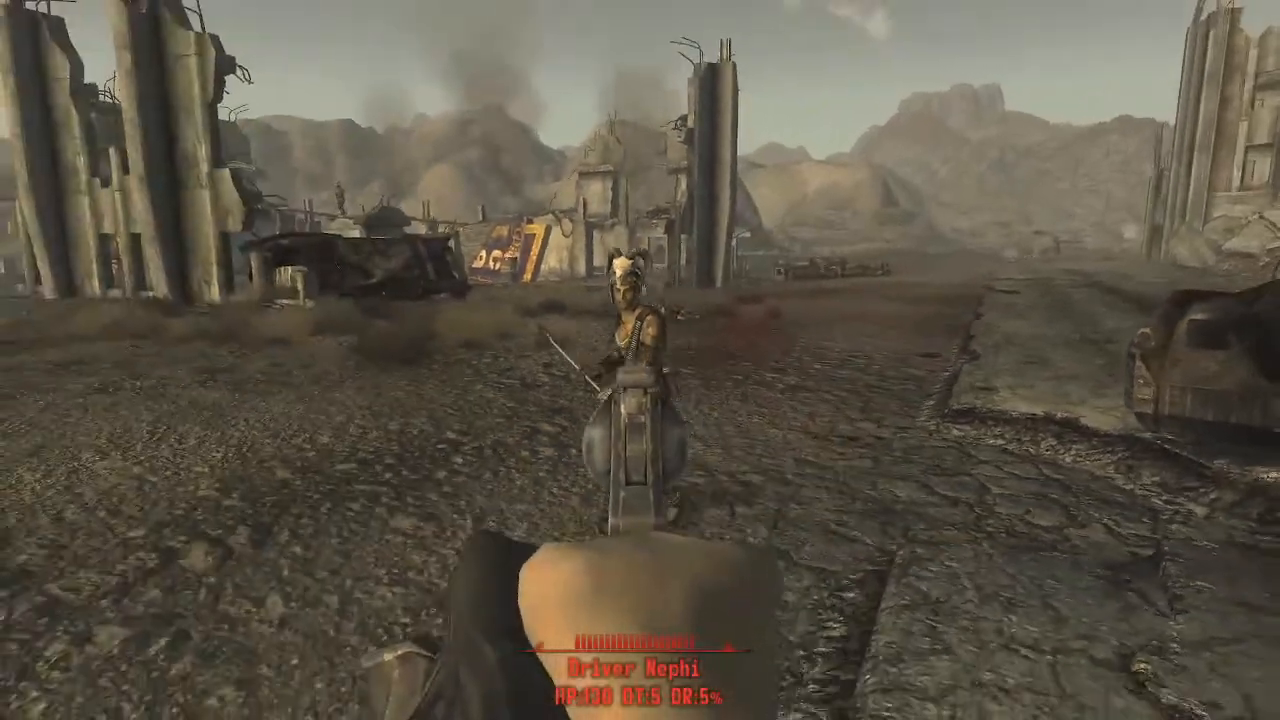
right_click(640, 360)
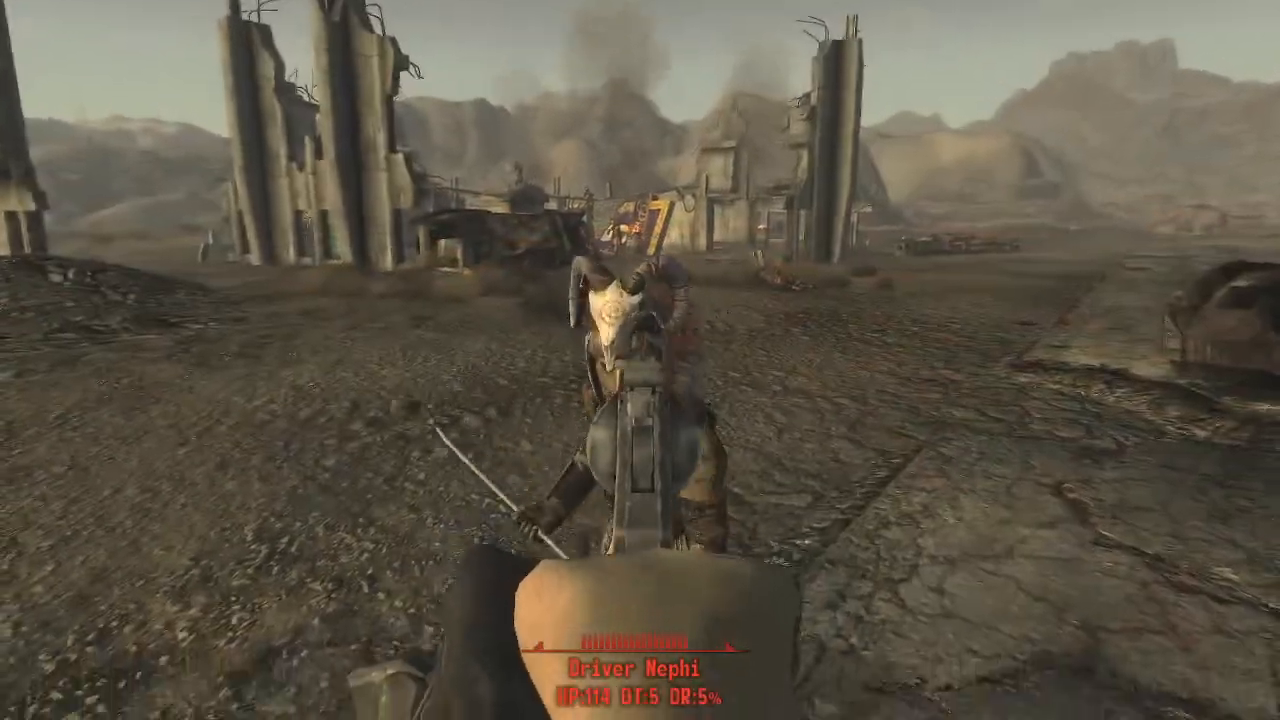
left_click(640, 360)
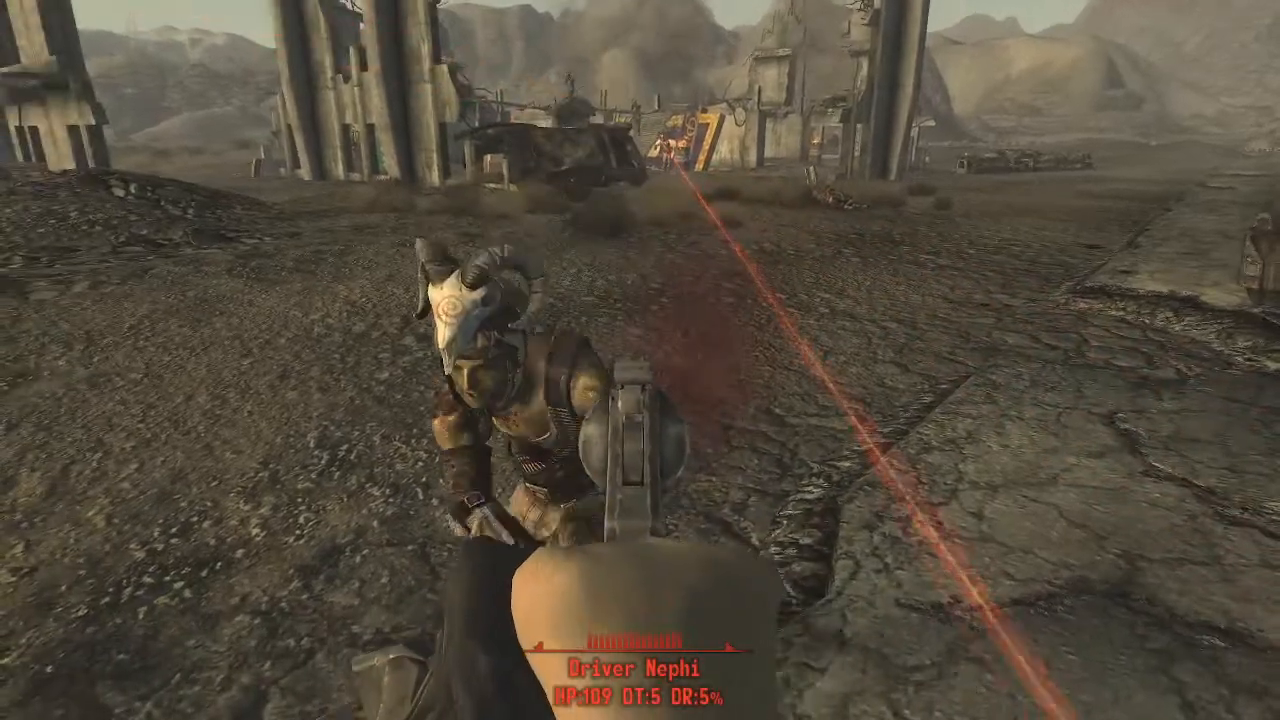
left_click(640, 360)
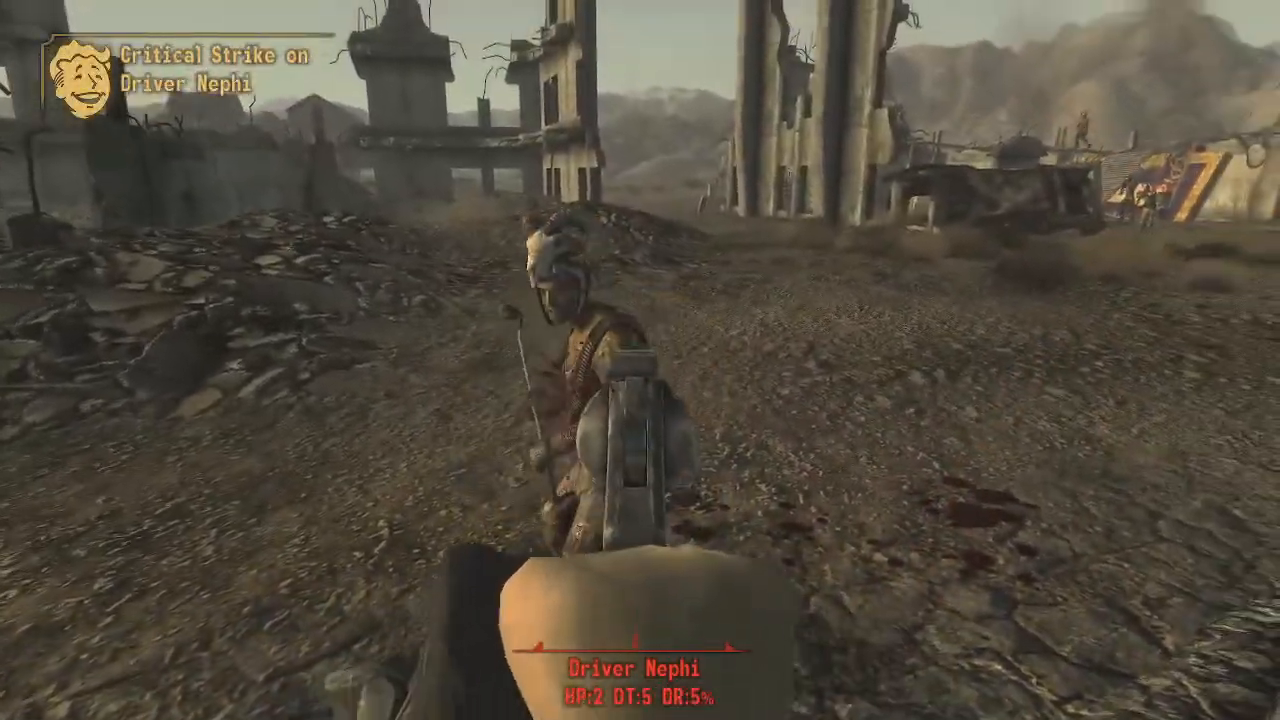
left_click(640, 360)
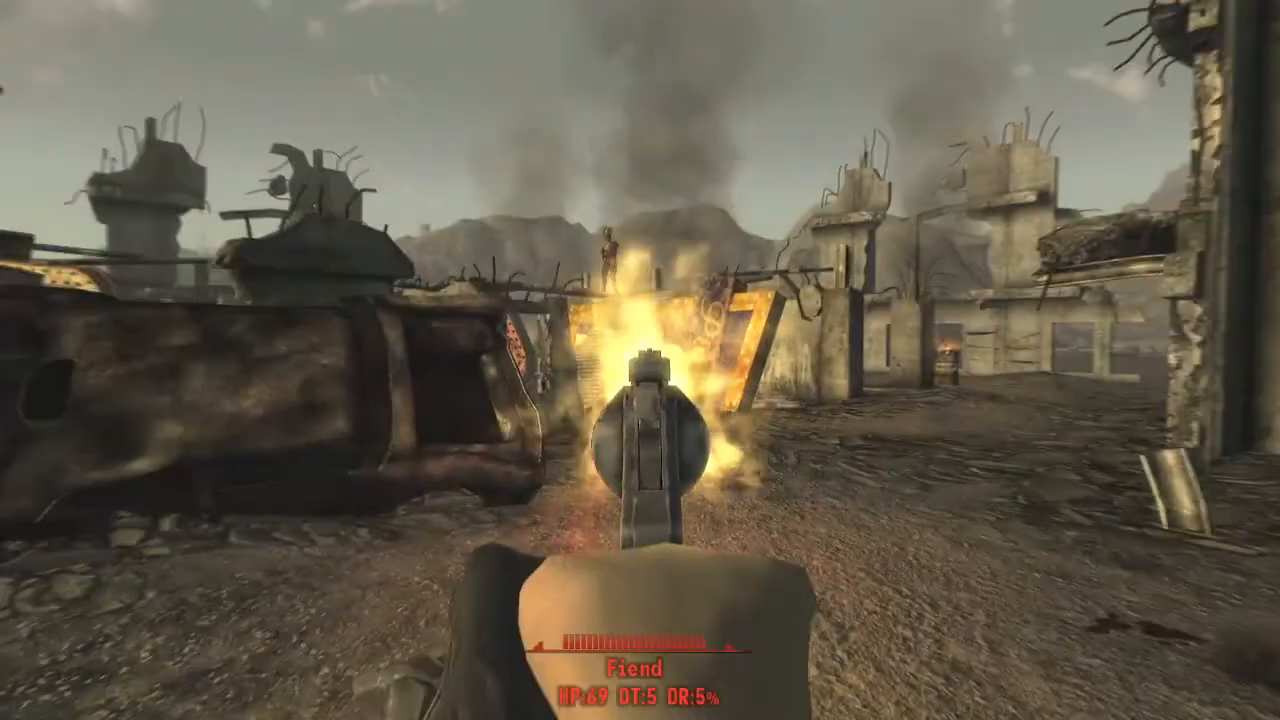
Advance past the wrecked vehicle and shoot the Fiend standing by the ruined wall until it is dead.
key("w")
left_click(640, 360)
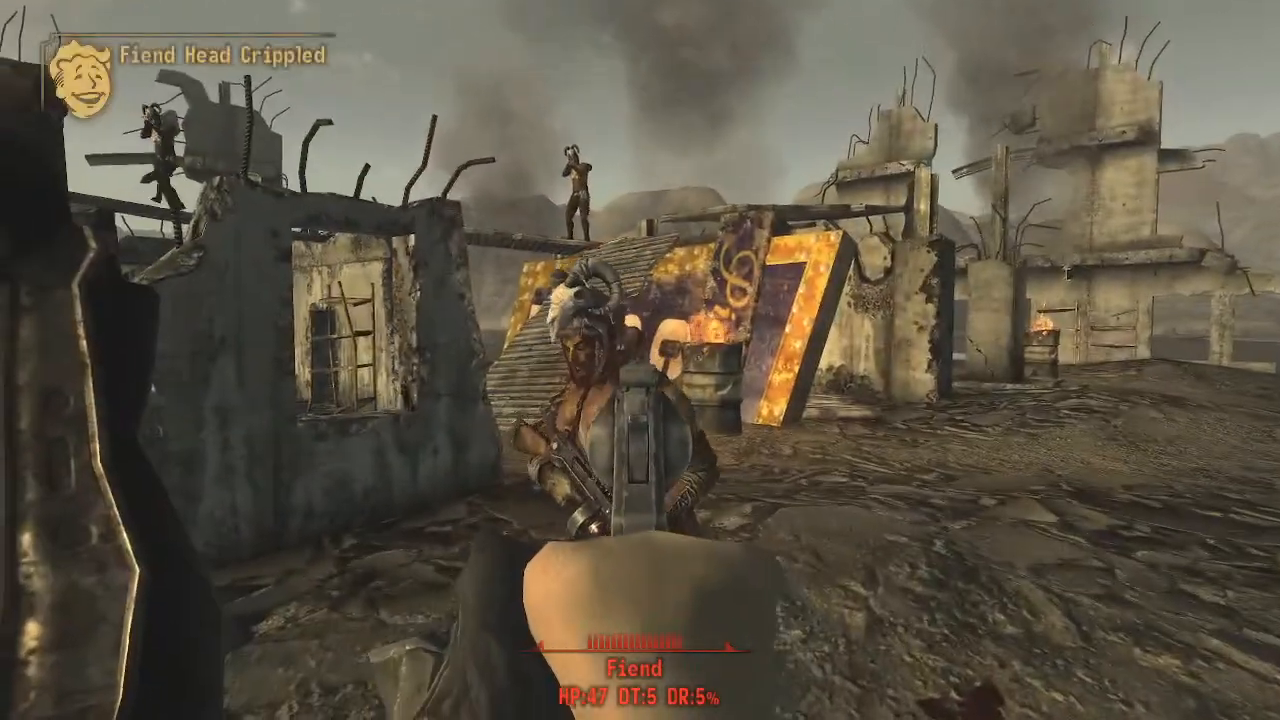
left_click(640, 360)
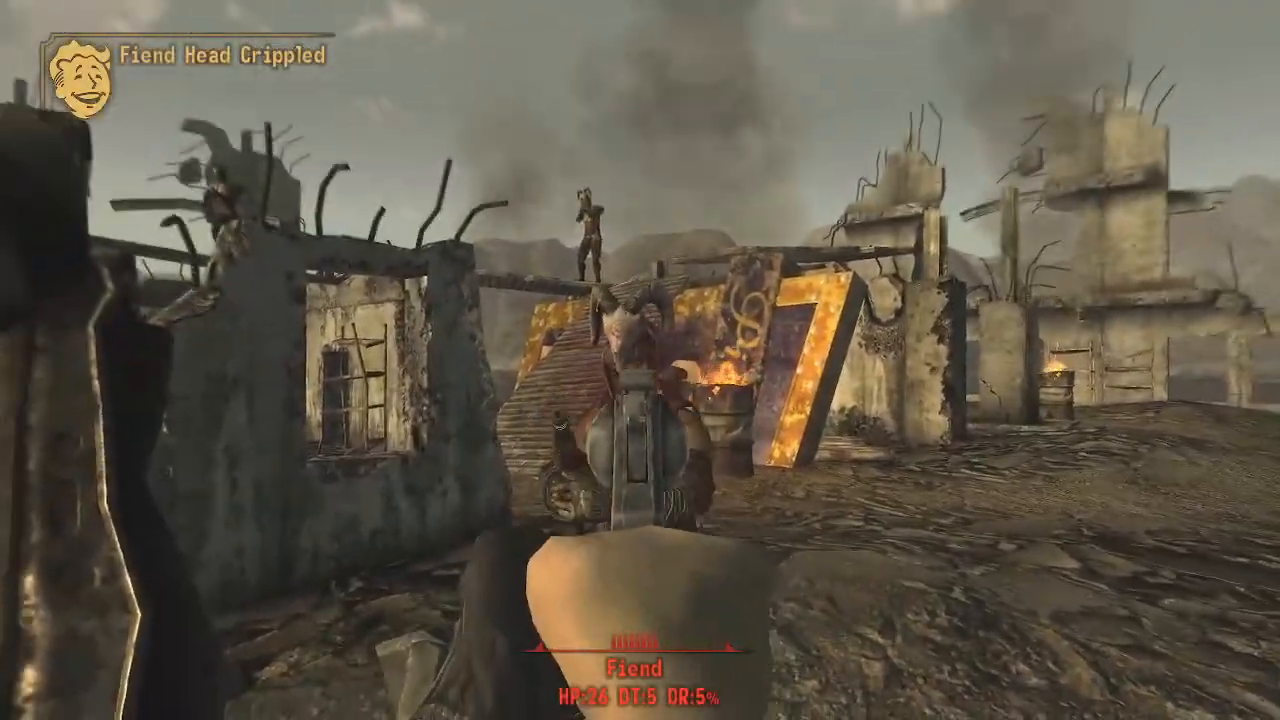
left_click(640, 360)
key("w")
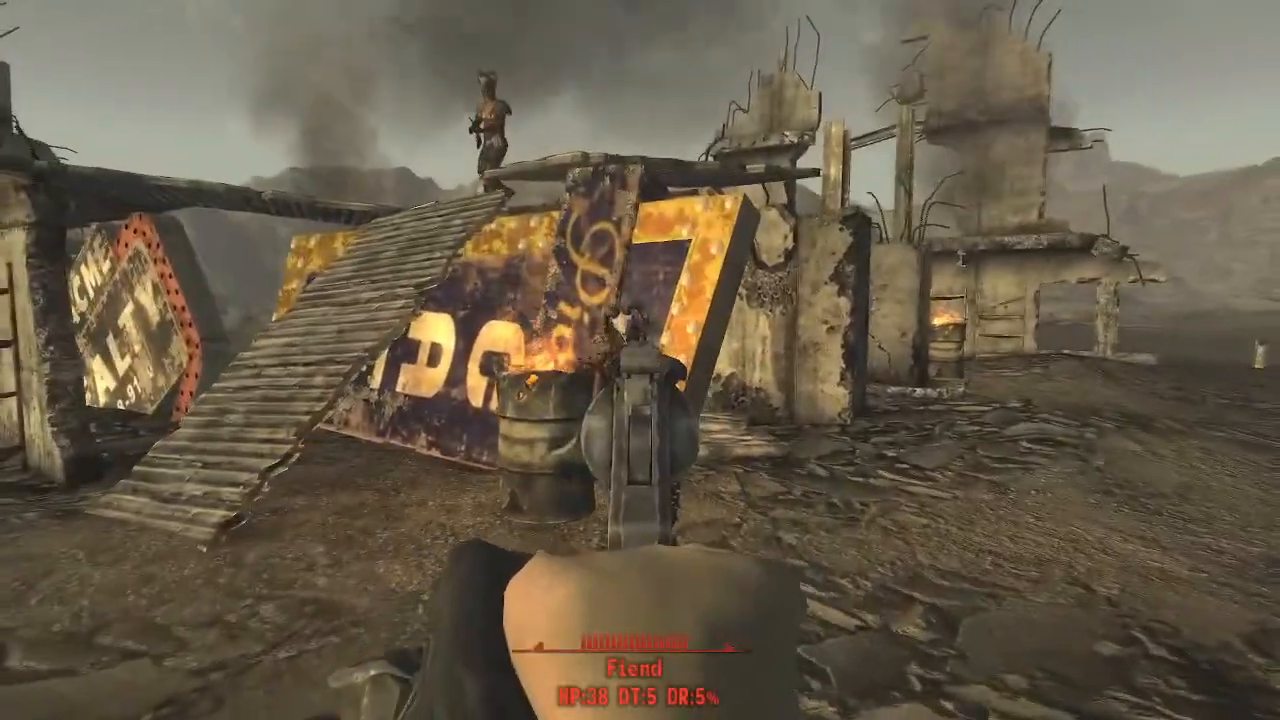
Kill the Fiend beside the burning barrel and climb the corrugated ramp toward the Fiend on the raised walkway.
left_click(640, 360)
key("w")
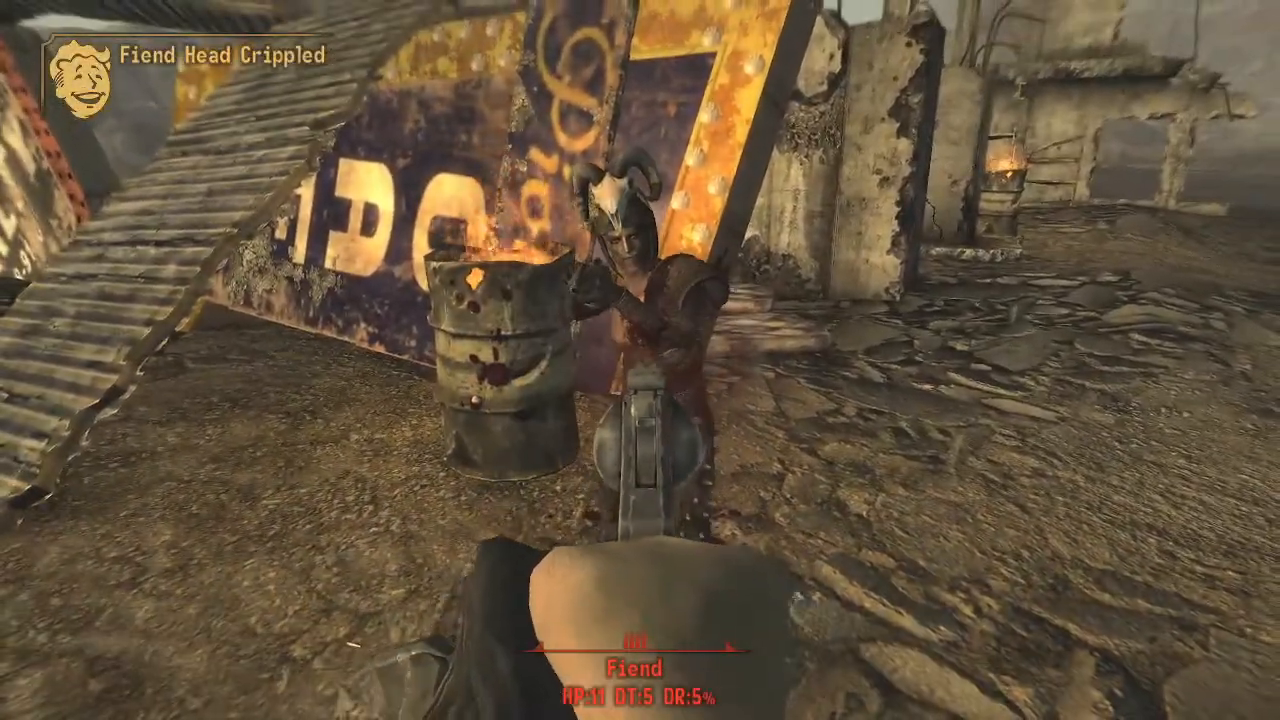
left_click(640, 360)
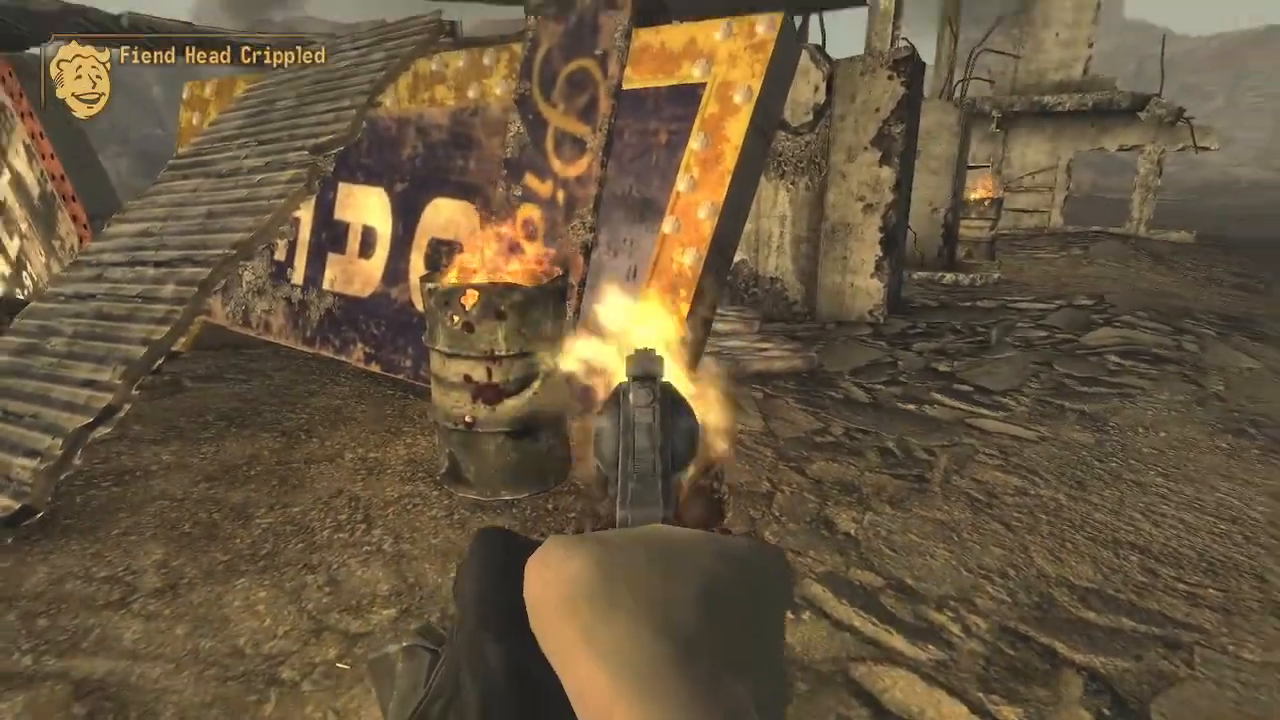
key("w")
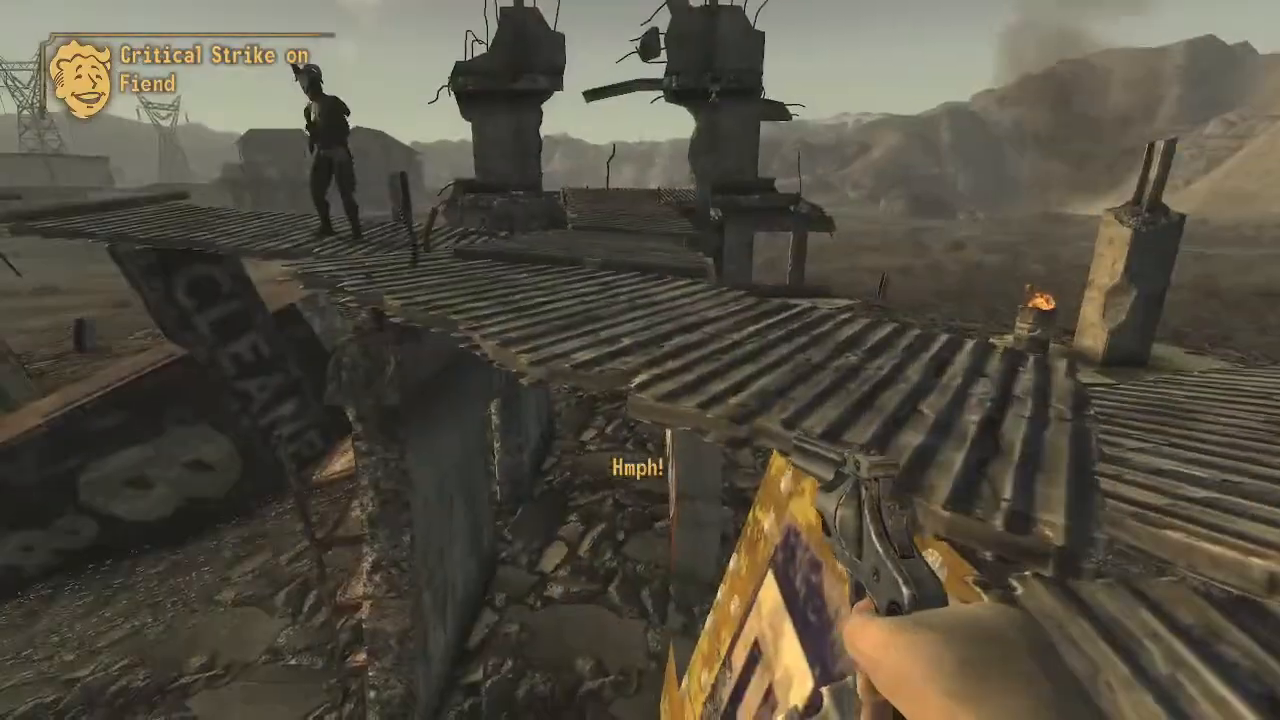
key("w")
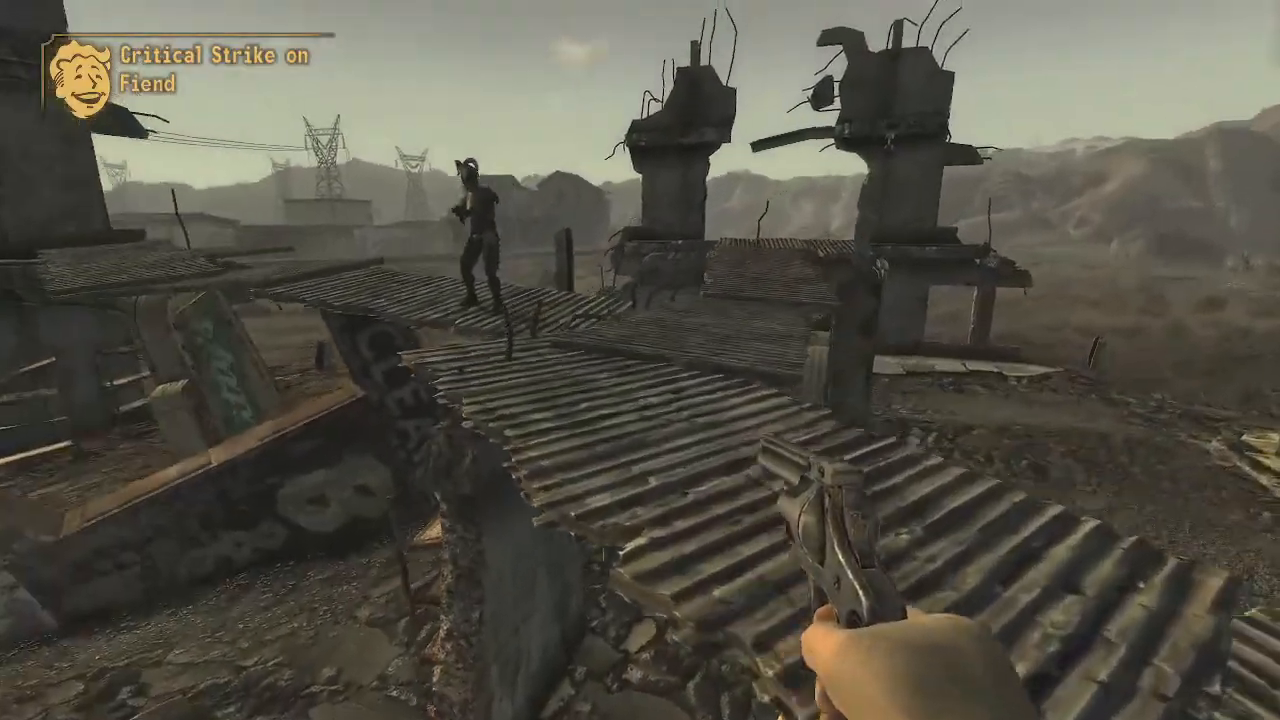
Climb the corrugated ramp and shoot the Fiends on and around the raised walkway until they are dead.
key("w")
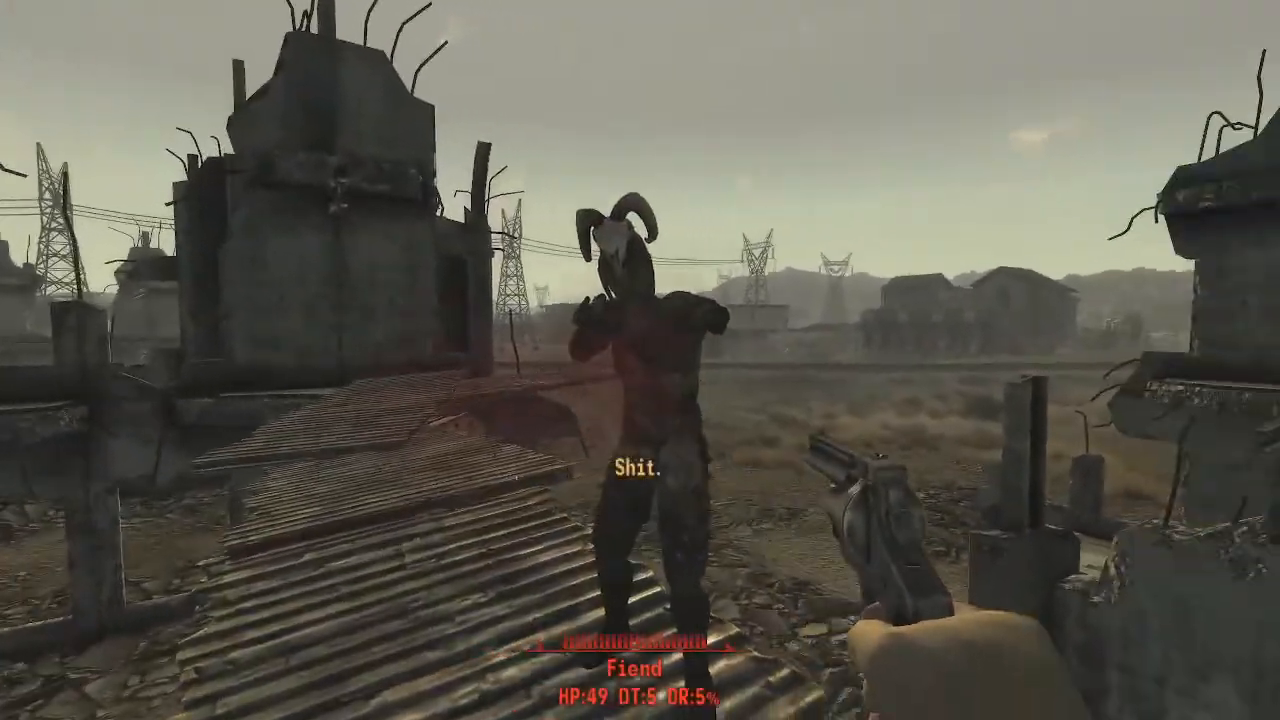
left_click(640, 360)
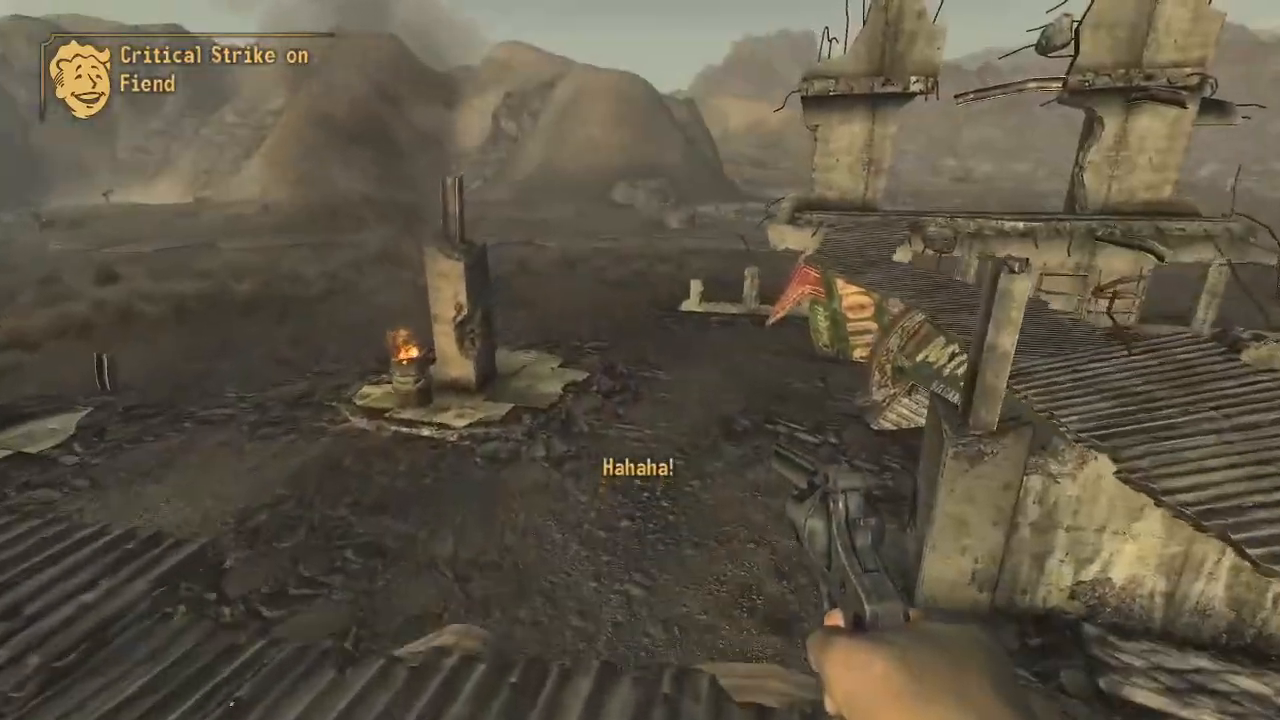
key("w")
key("w")
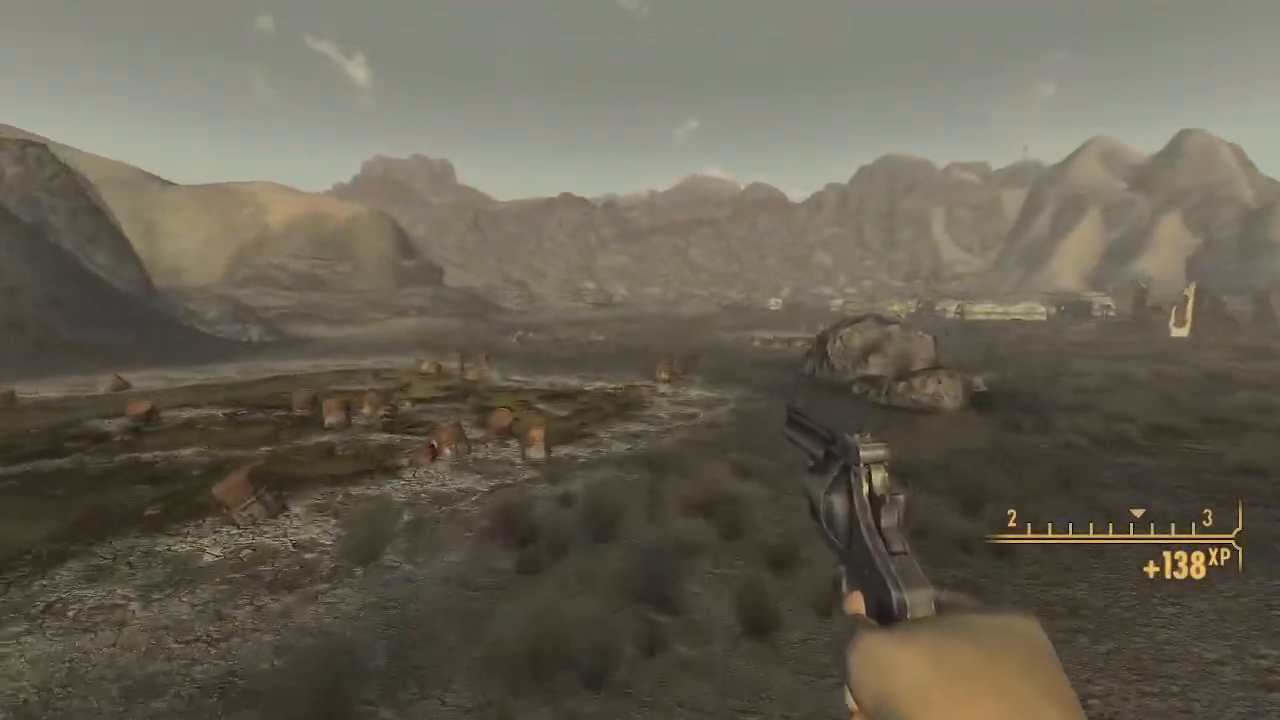
Cross the wasteland to the rusted trailers and climb onto the scrap-wood platform built above them.
key("w")
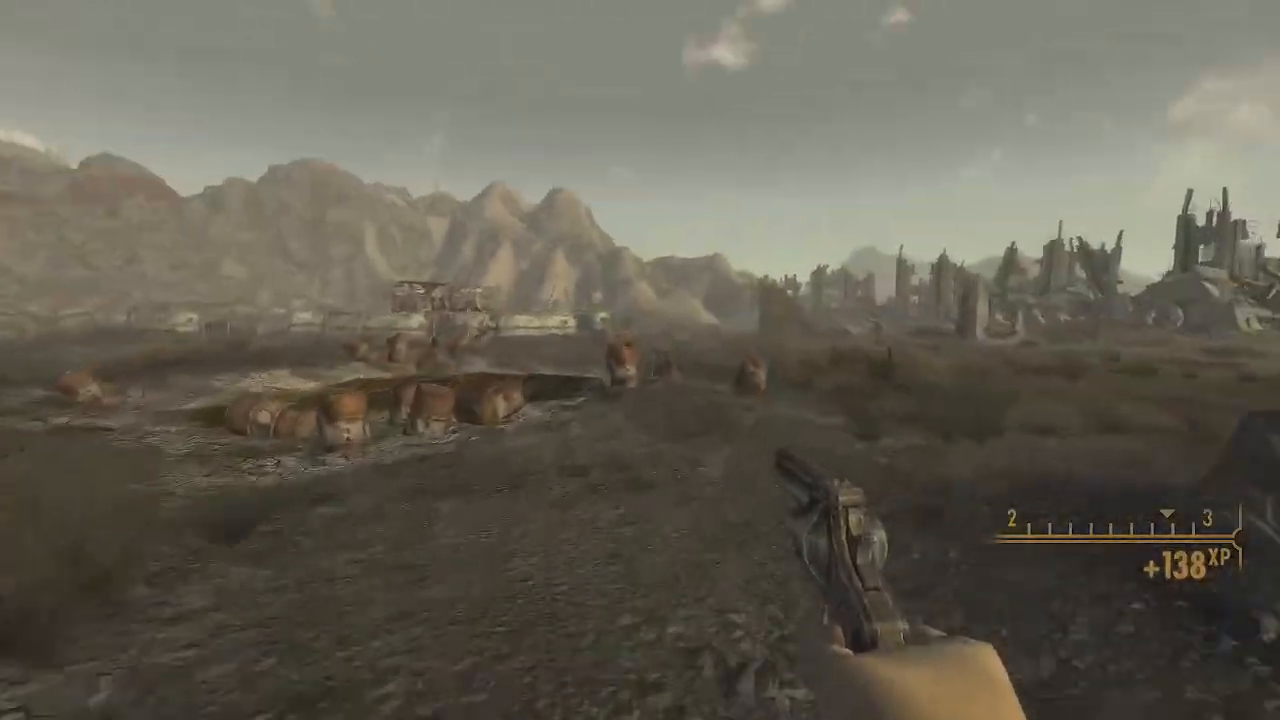
key("w")
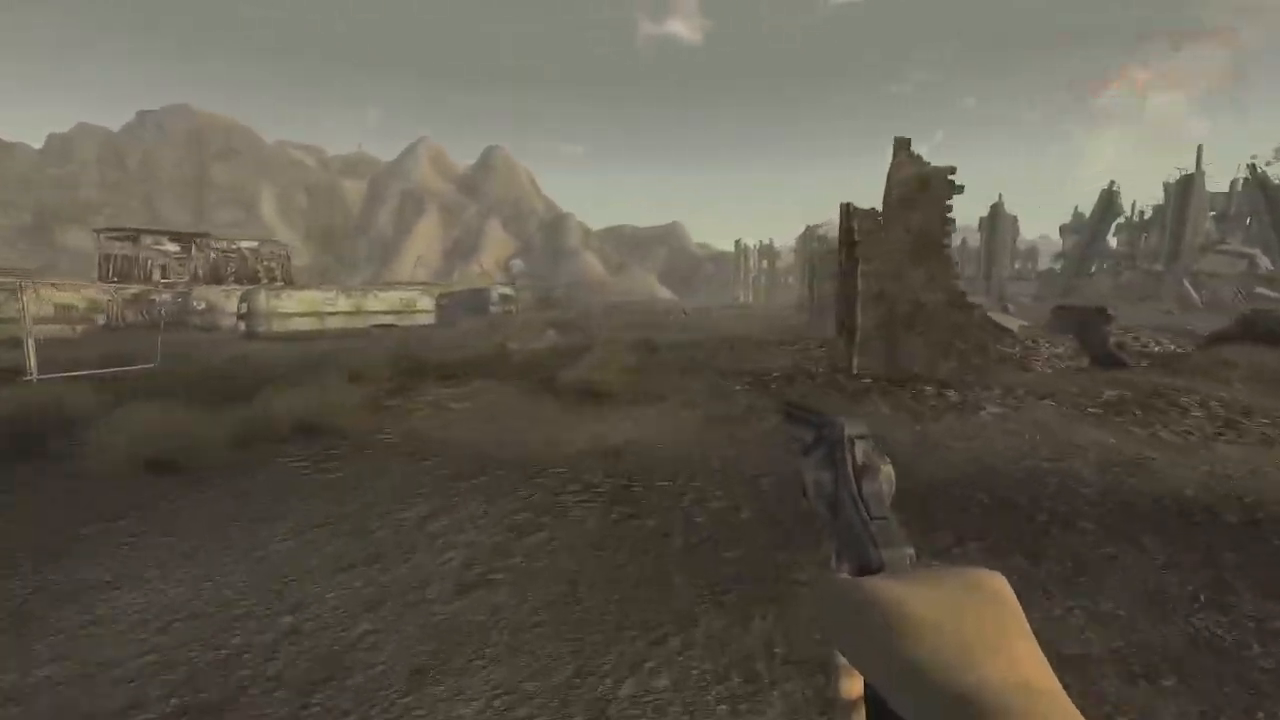
key("w")
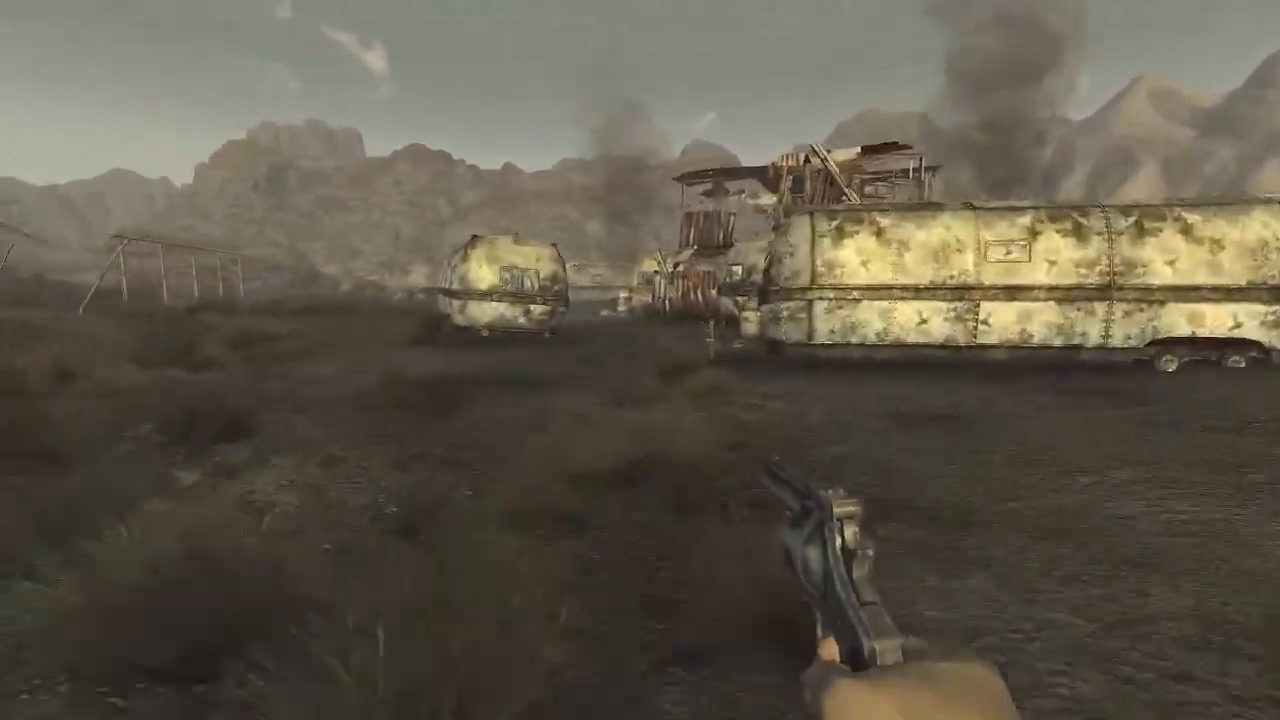
key("w")
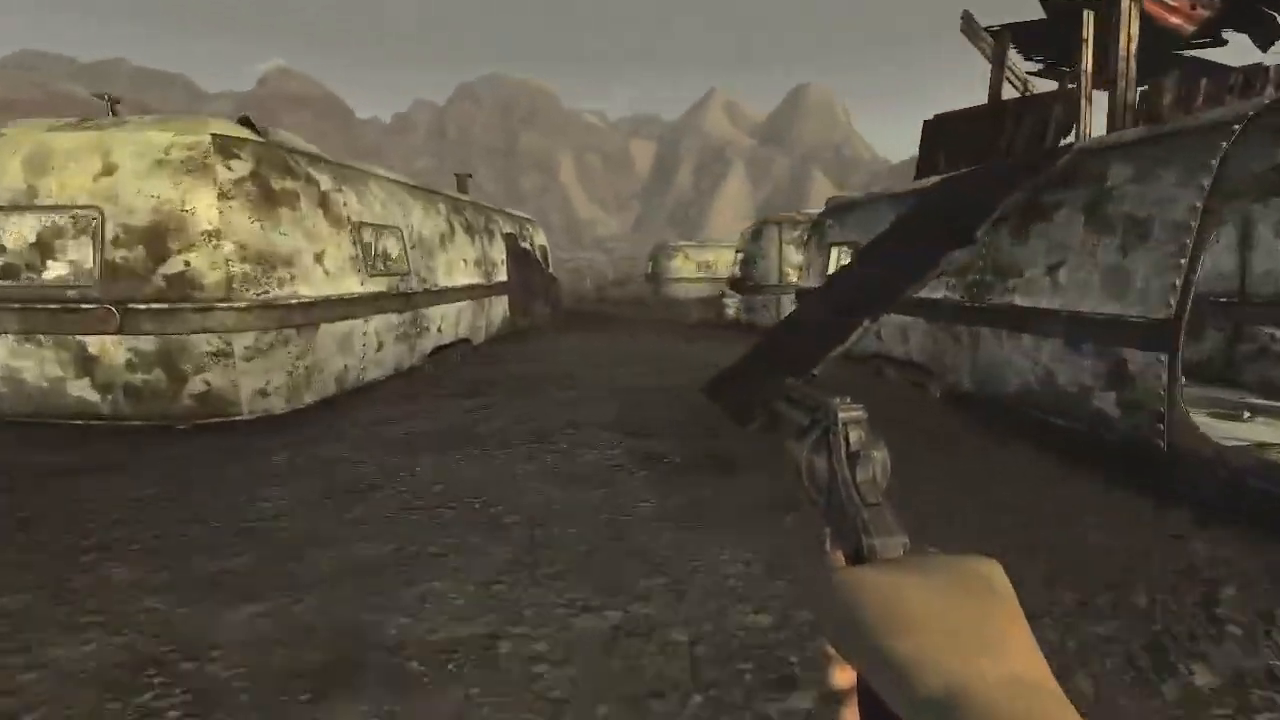
key("w")
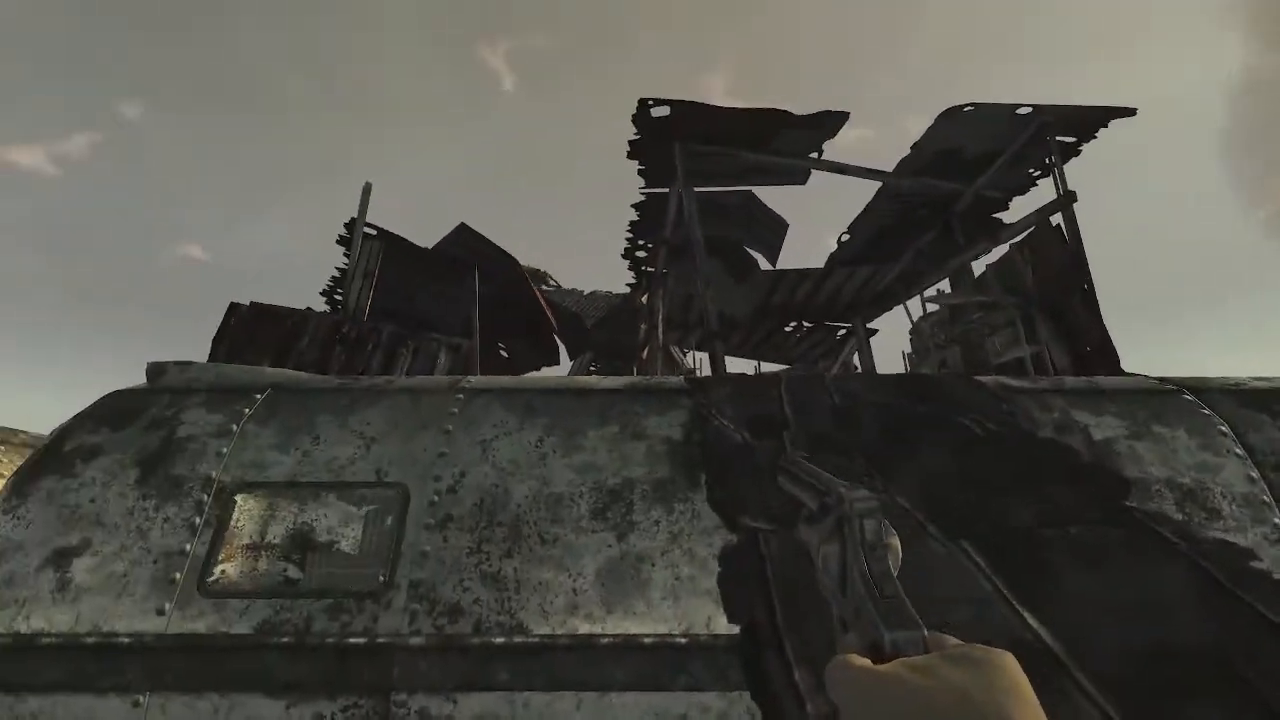
key("w")
key("w")
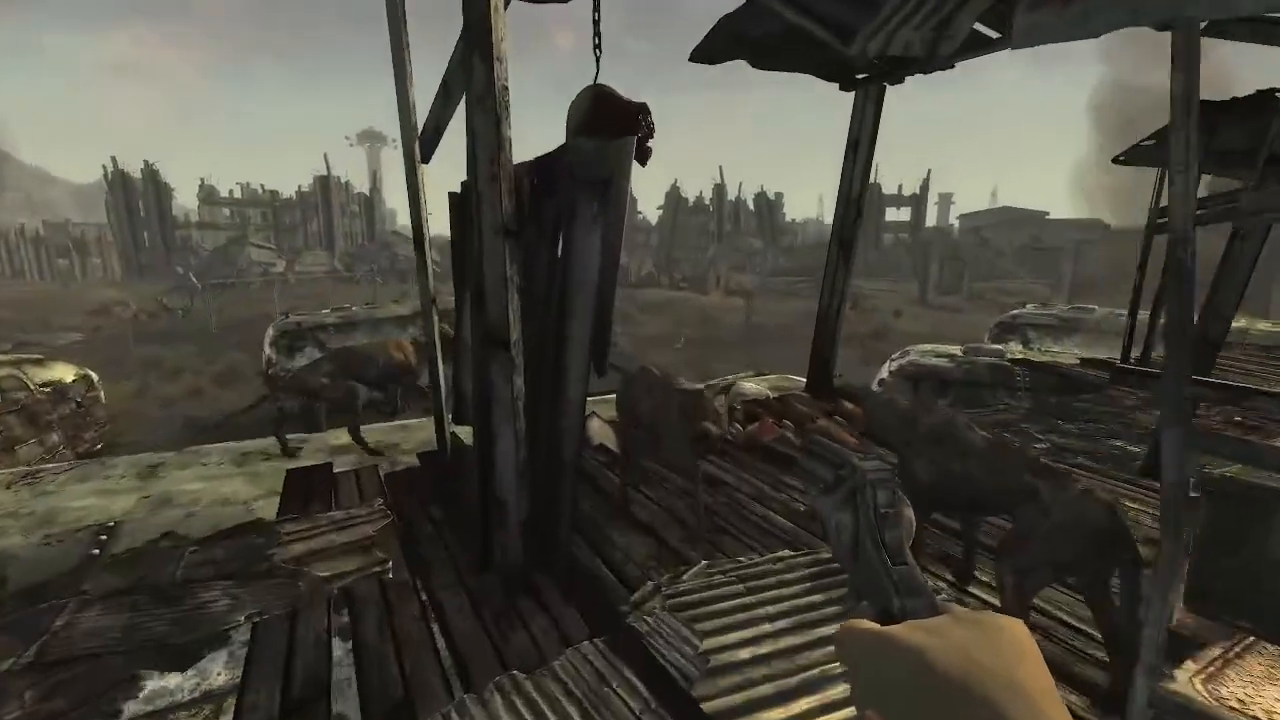
Shoot the pack of Fiend Guard Dogs attacking on the wooden platform with the revolver.
left_click(640, 360)
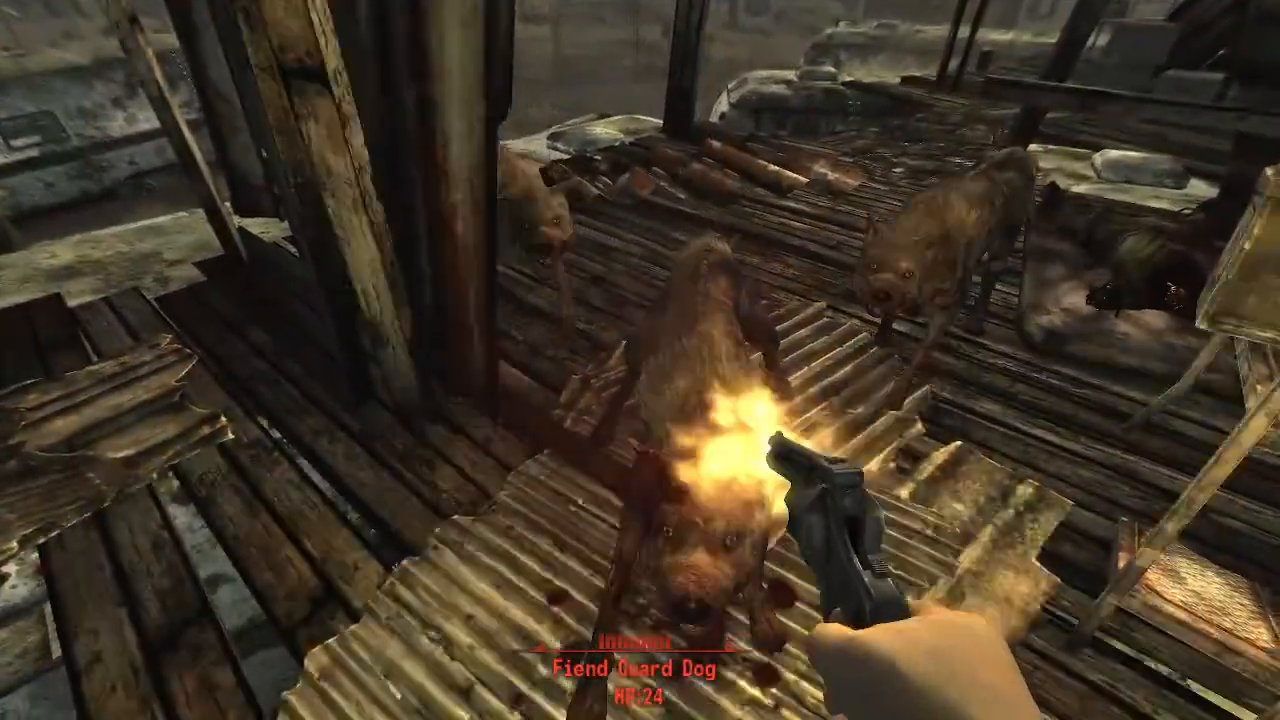
left_click(640, 360)
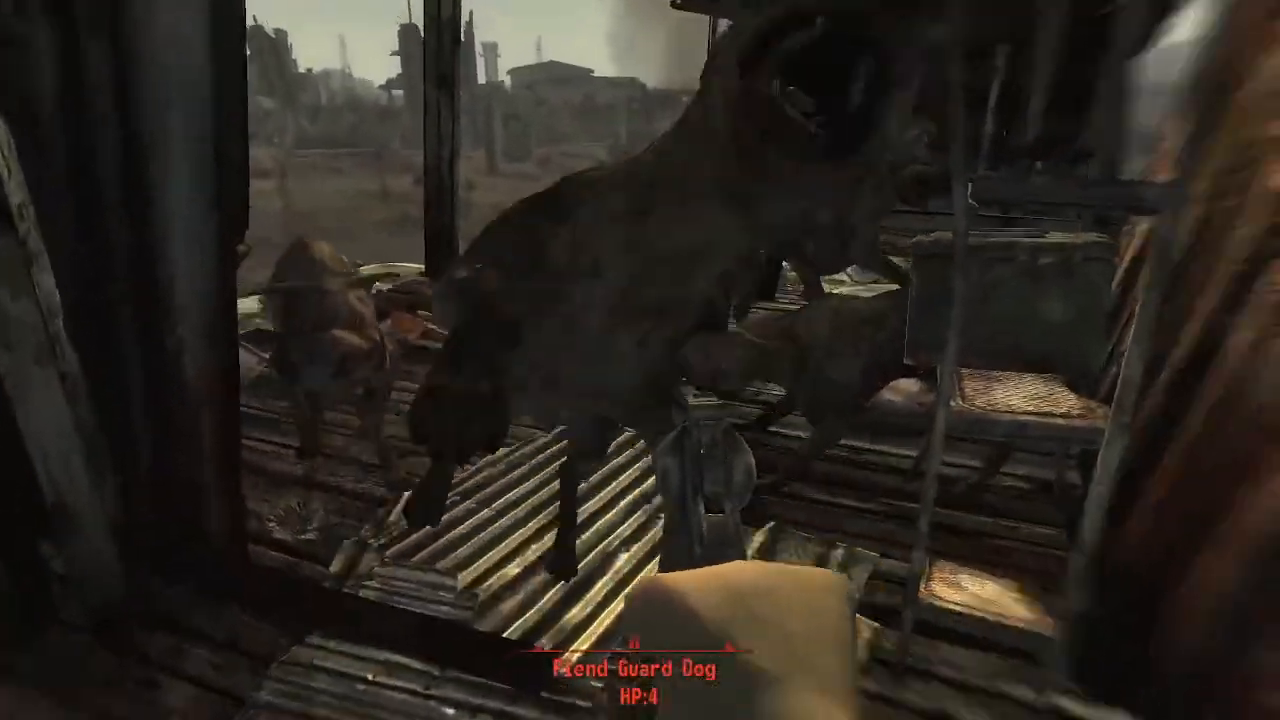
left_click(640, 360)
Switch to the Garden of Eden Creation Kit and set the Little Black Gun's Crit % Mult to 1.0.
key("grave")
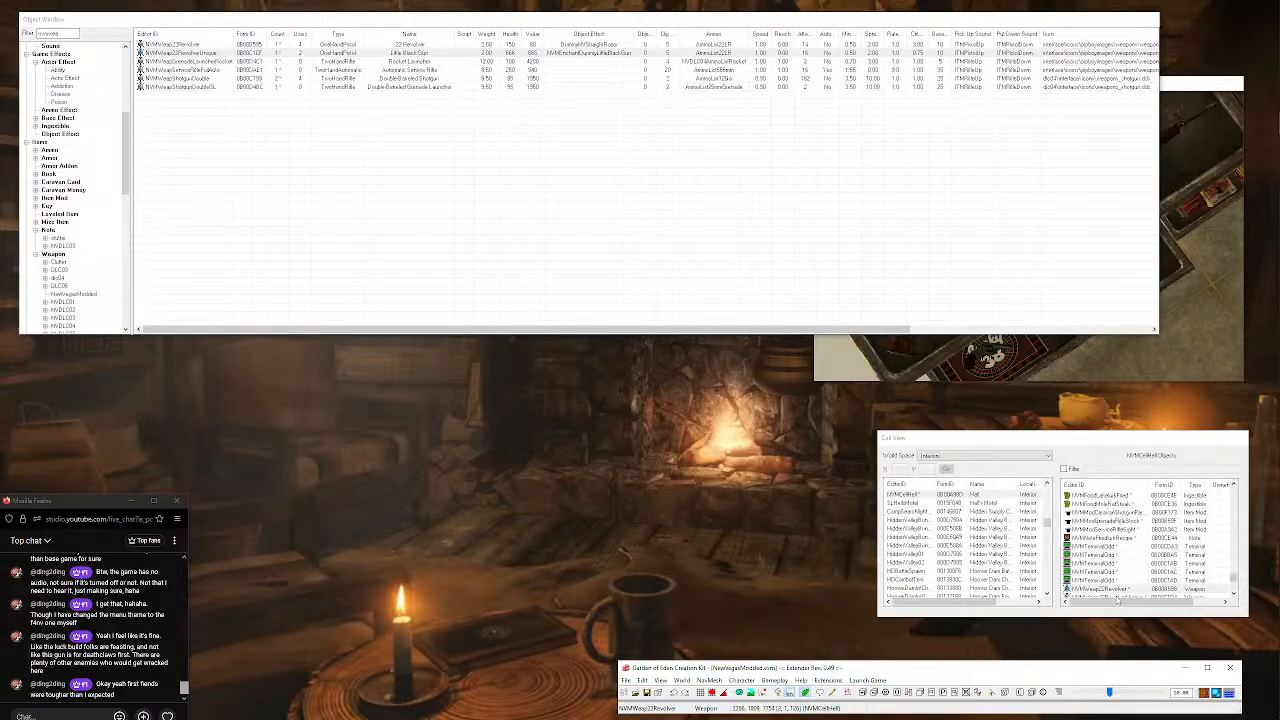
left_click(406, 54)
double_click(406, 54)
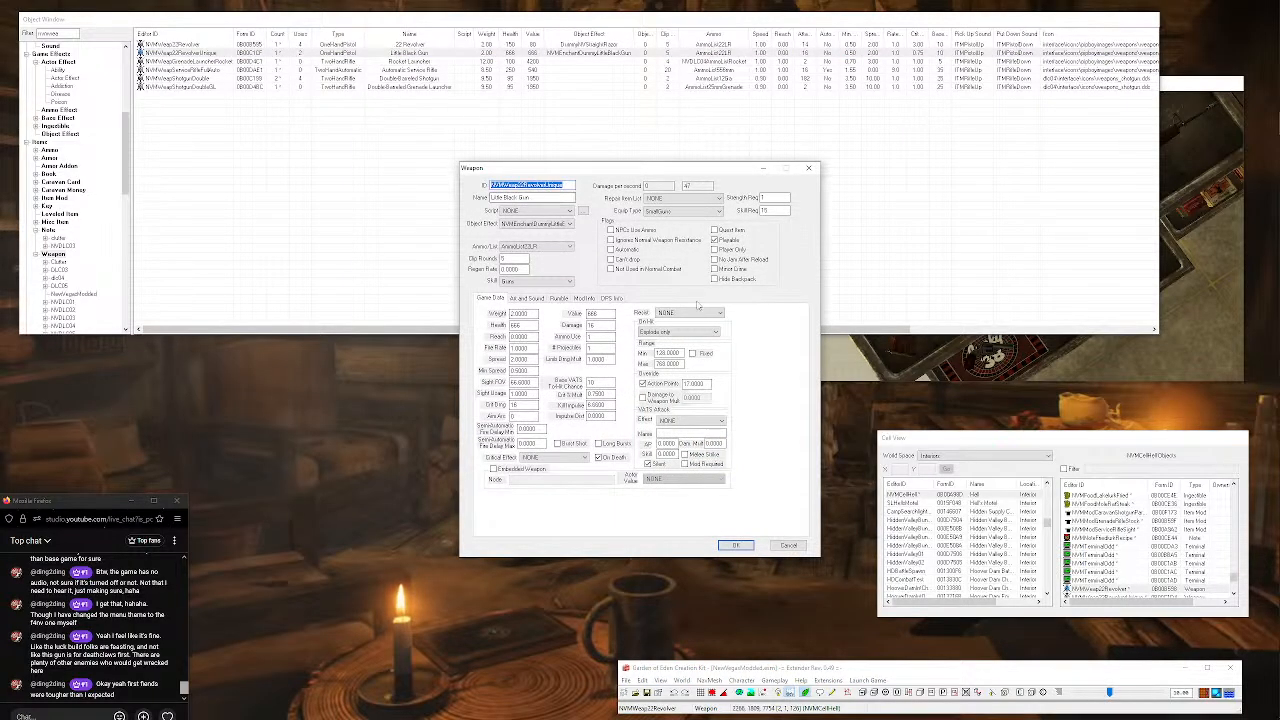
left_click_drag(612, 394, 483, 391)
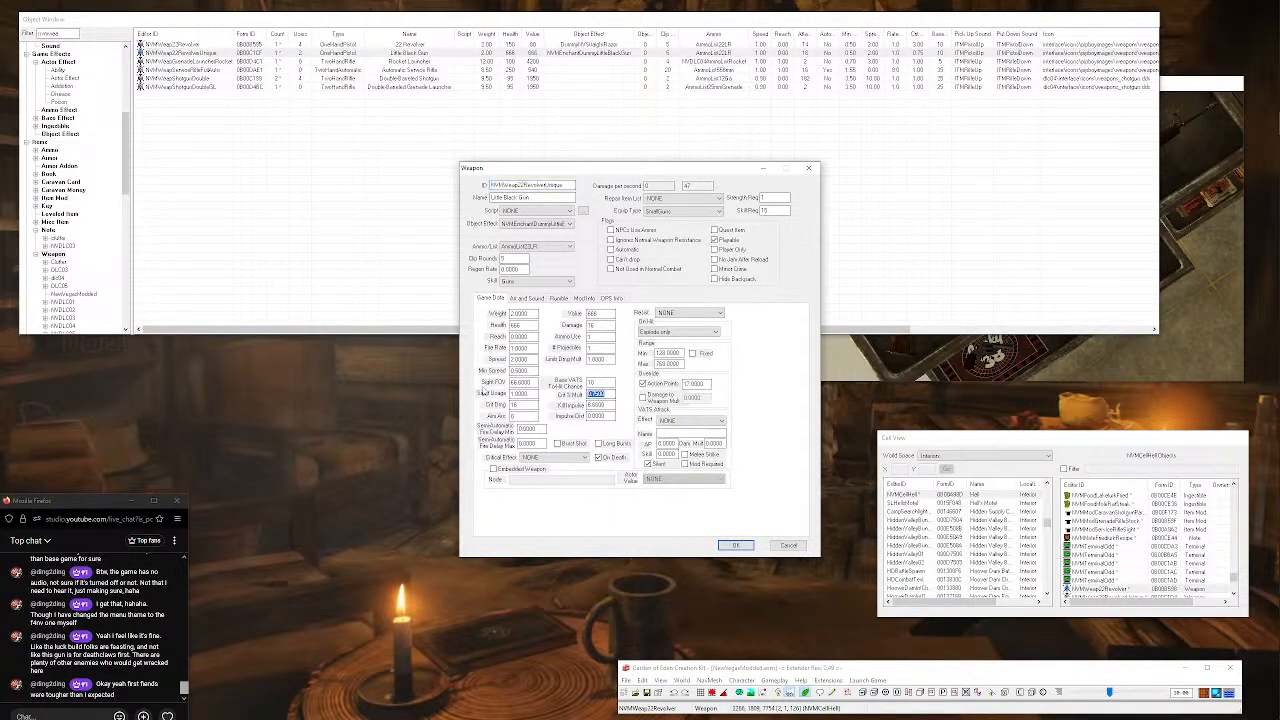
type("8")
left_click(735, 545)
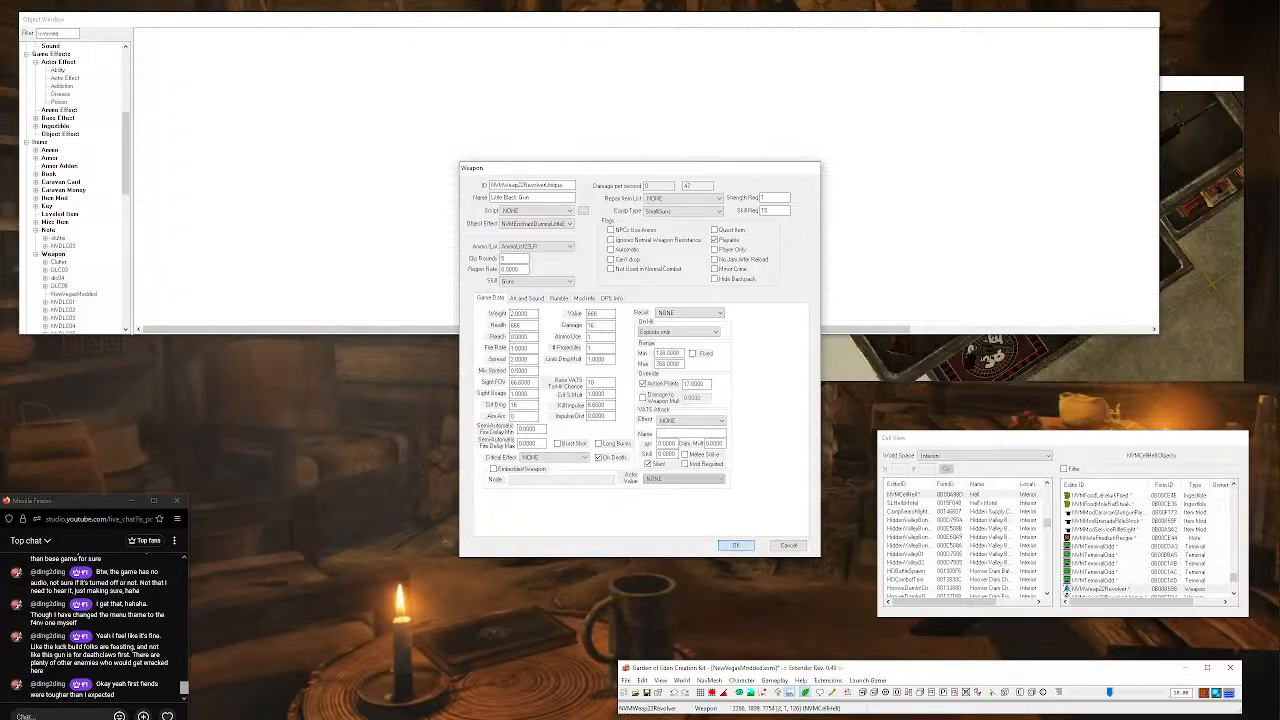
Save the plugin and launch Fallout: New Vegas from the Garden of Eden Creation Kit.
left_click(627, 680)
left_click(650, 614)
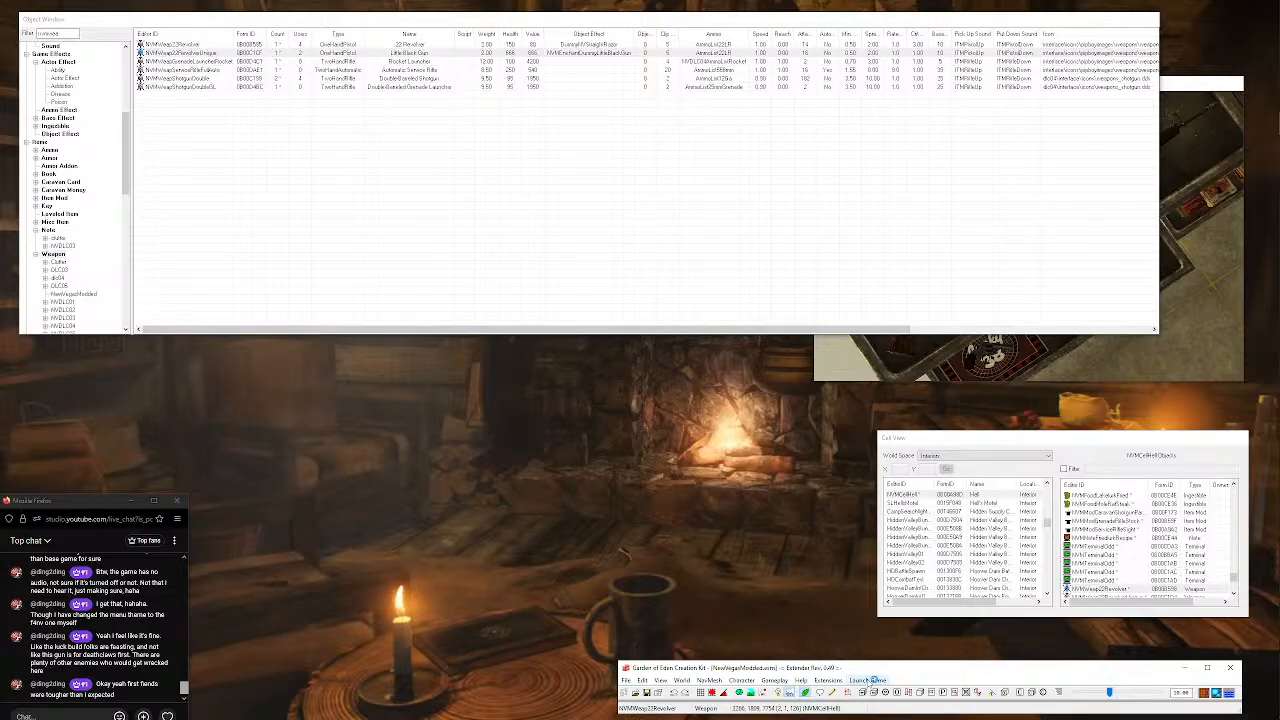
left_click(868, 680)
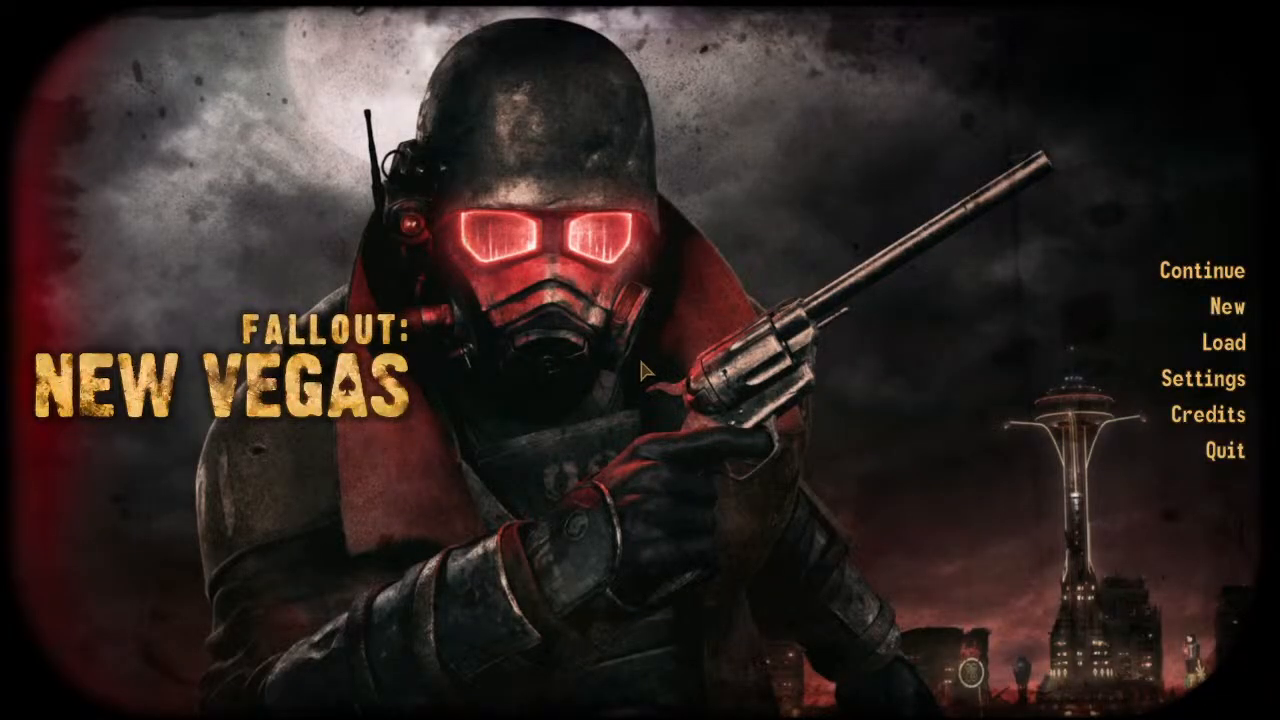
Load the level 1 test character's quicksave at Sloan.
key("Down")
key("Down")
key("Down")
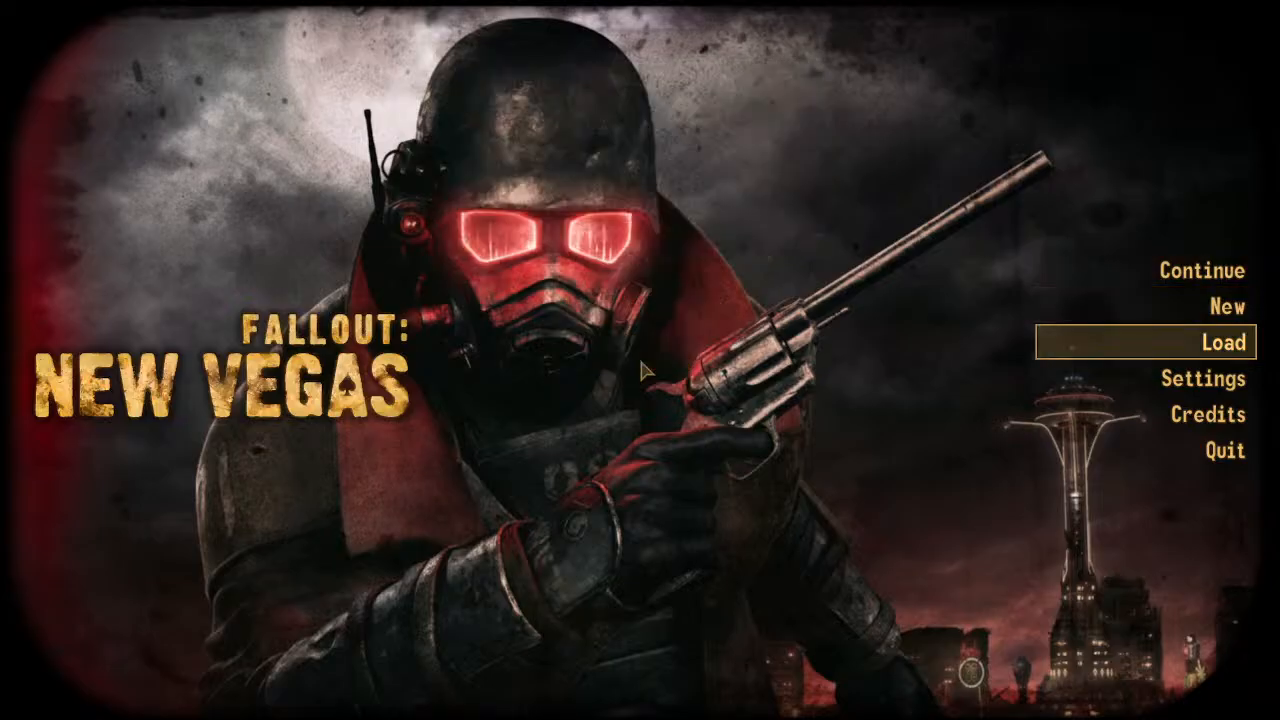
key("Return")
key("Return")
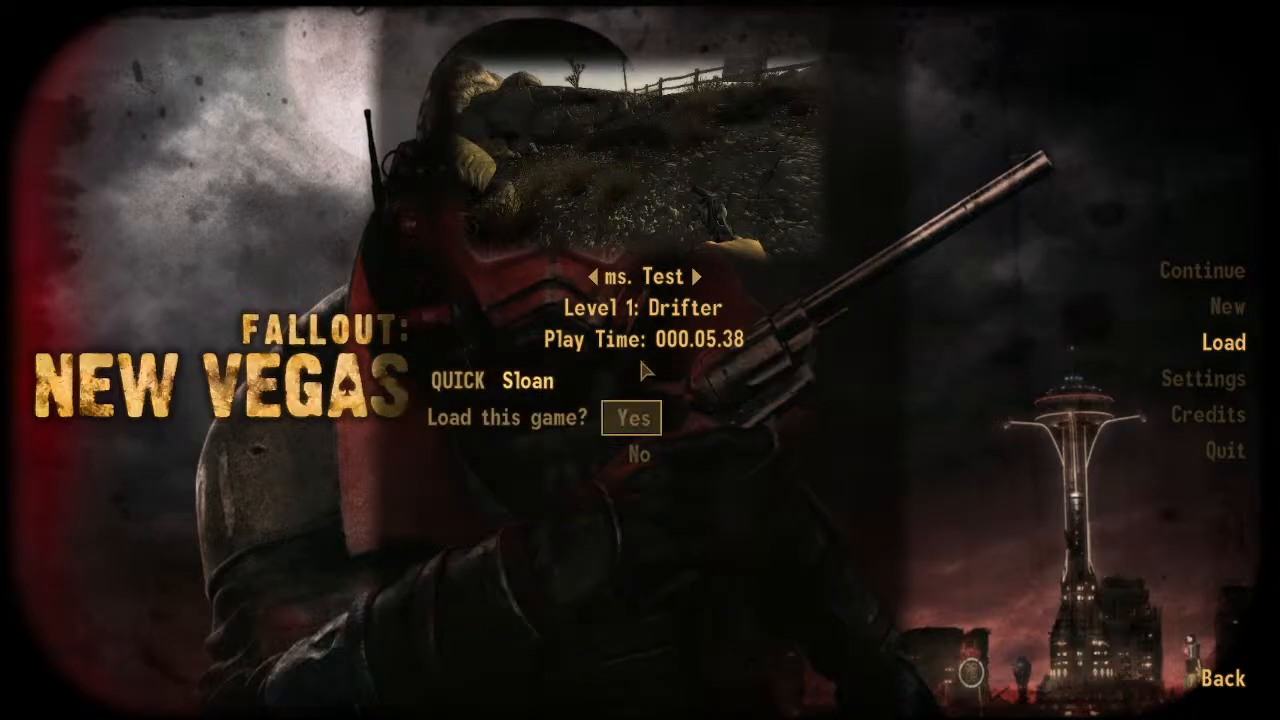
key("Return")
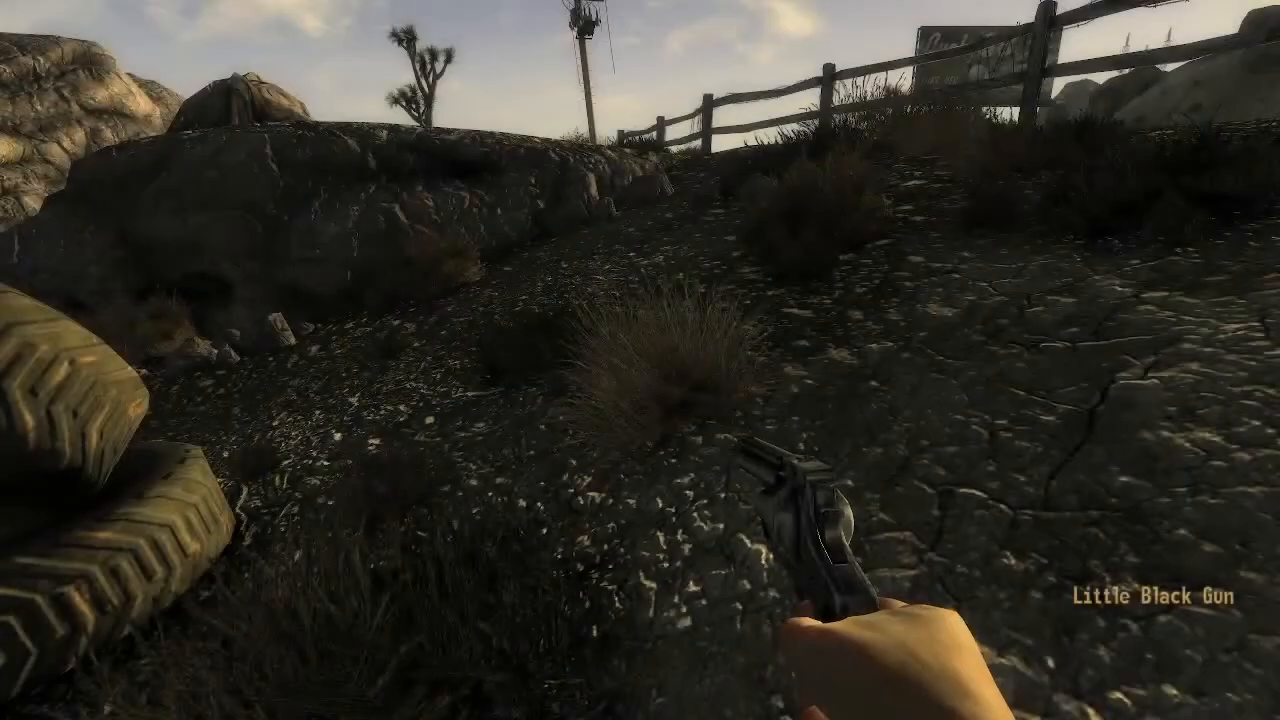
Reload the Little Black Gun and run across the slope near the shacks in third-person view.
key("r")
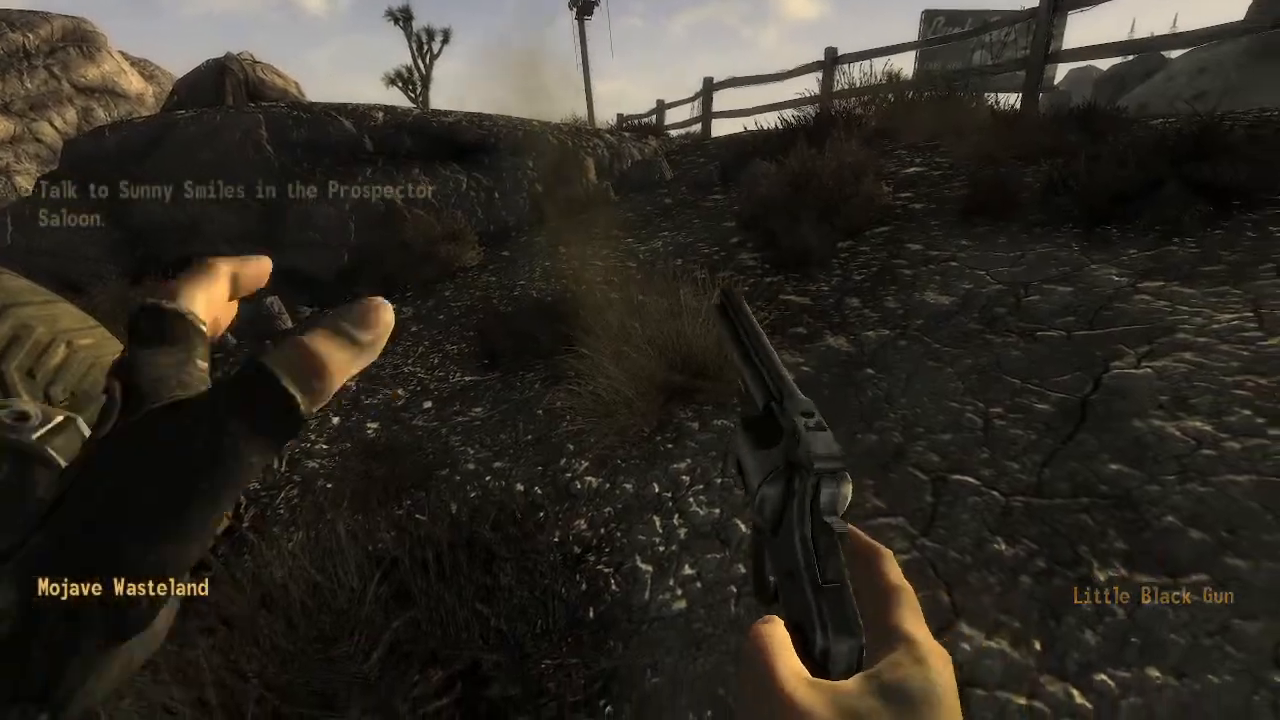
key("grave")
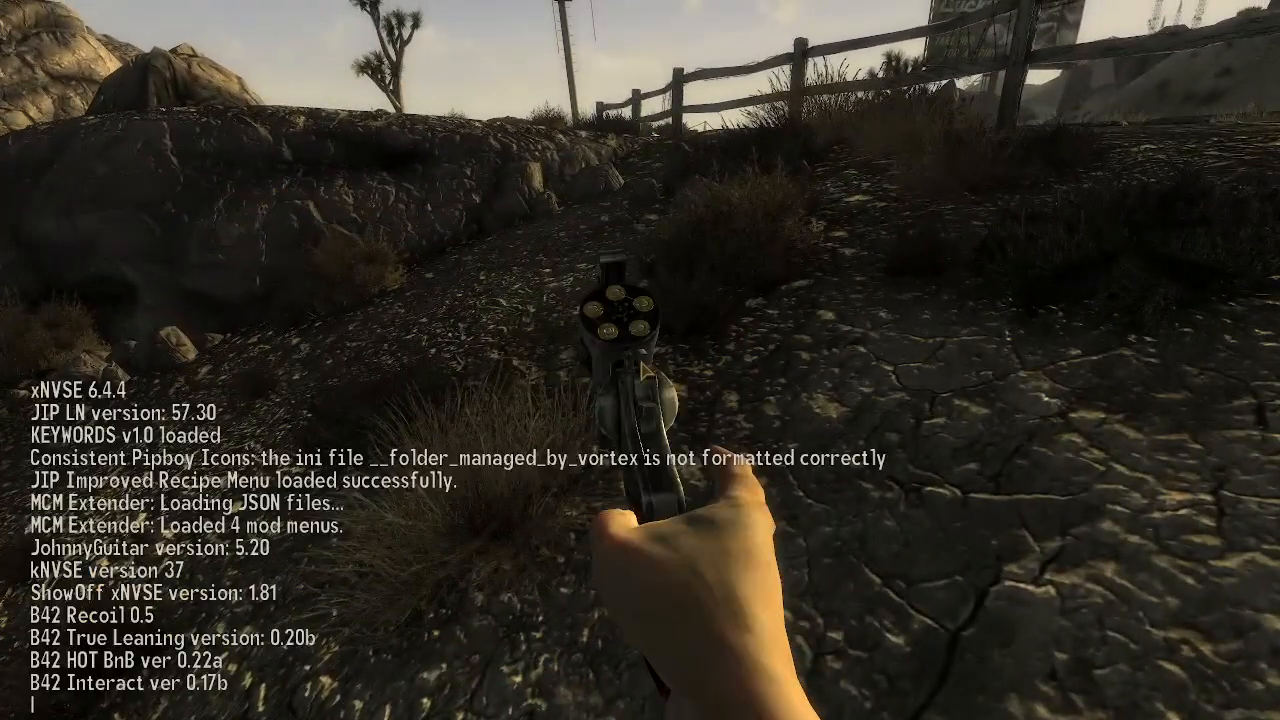
key("grave")
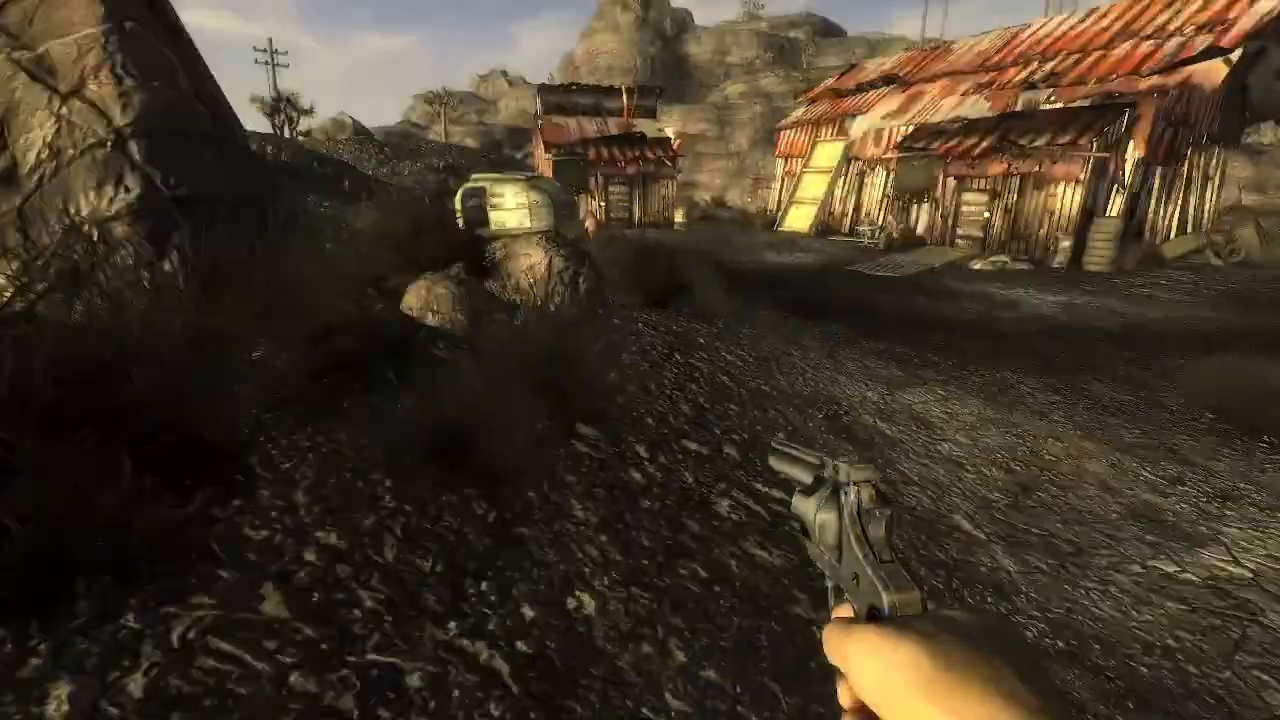
key("w")
key("f")
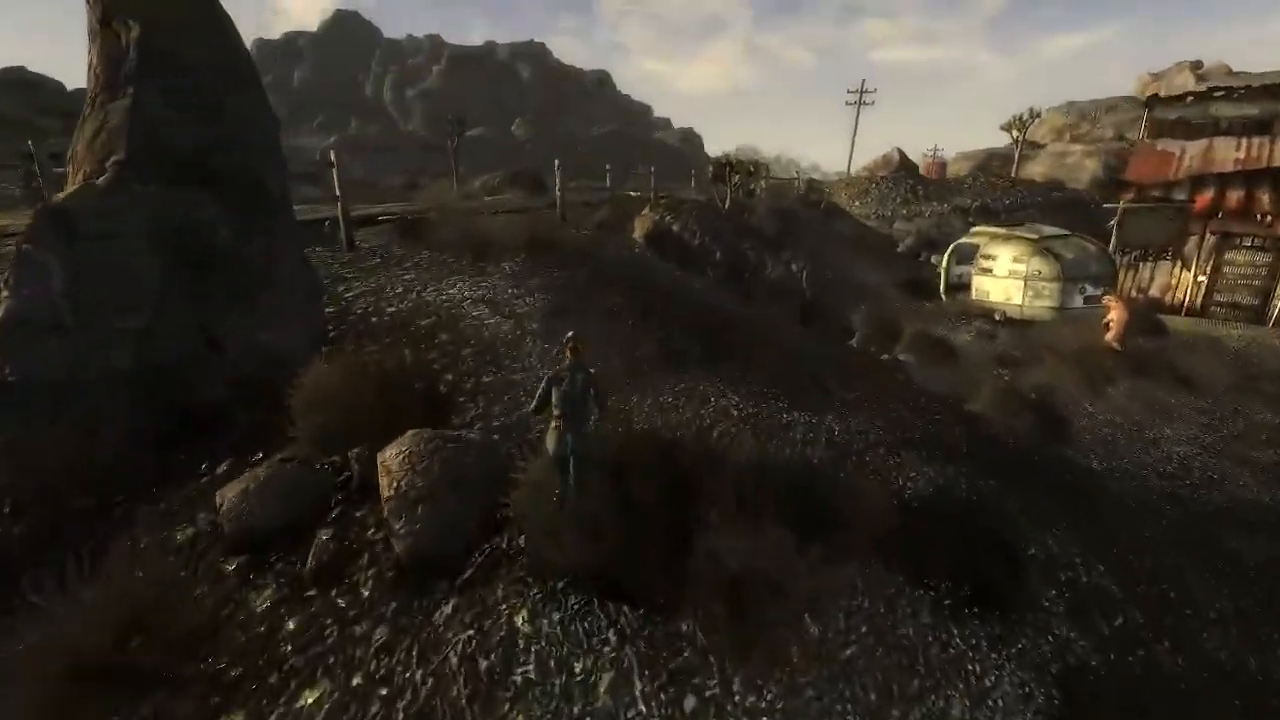
Enable God Mode with tgm and raise the movement speed with the console command player.modav speedmult 600.
key("grave")
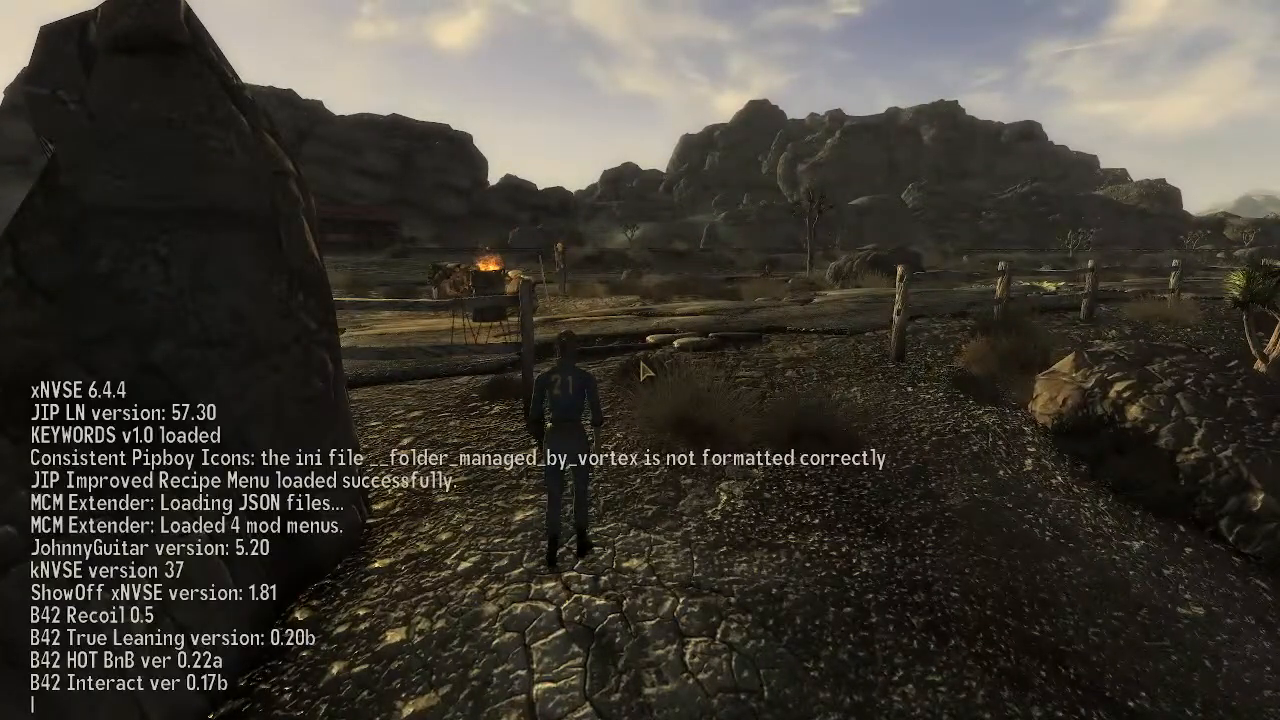
type("plater.m")
key("BackSpace")
key("BackSpace")
key("BackSpace")
key("BackSpace")
key("BackSpace")
key("BackSpace")
key("BackSpace")
key("BackSpace")
type("player.")
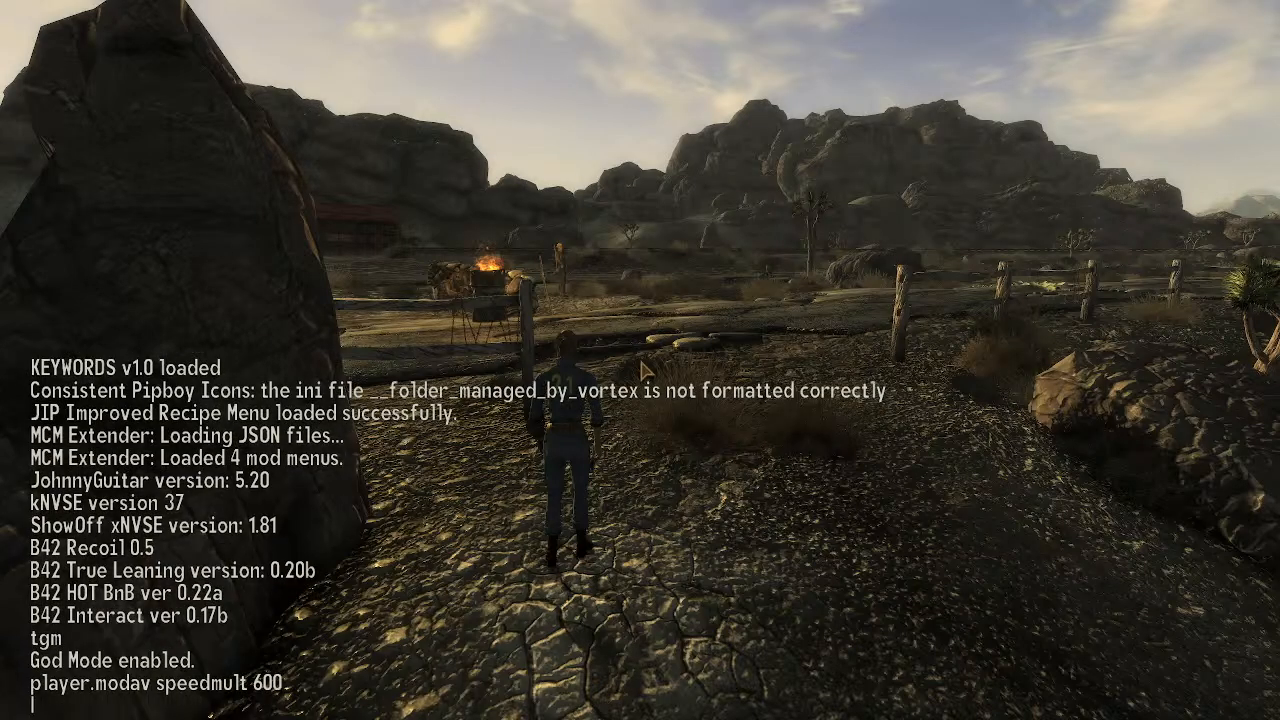
key("grave")
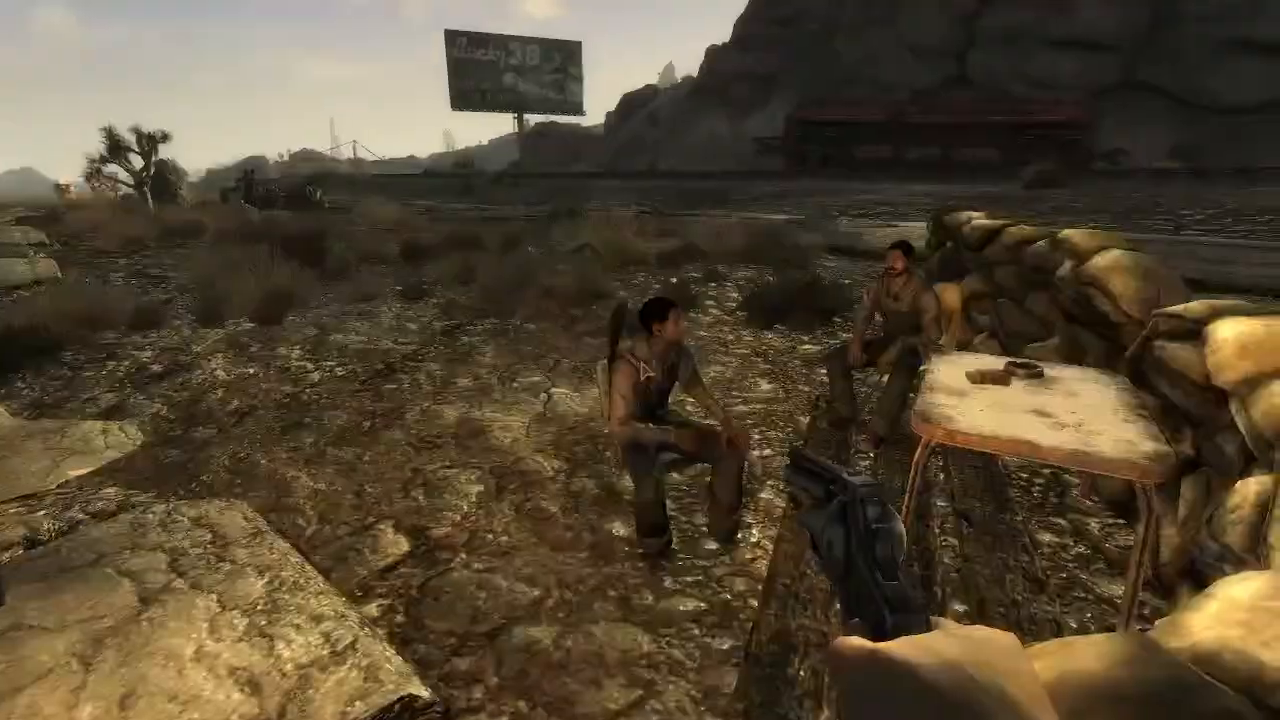
Toggle AI detection back on with the tdetect console command and quicksave on the plain facing the ruined buildings.
key("e")
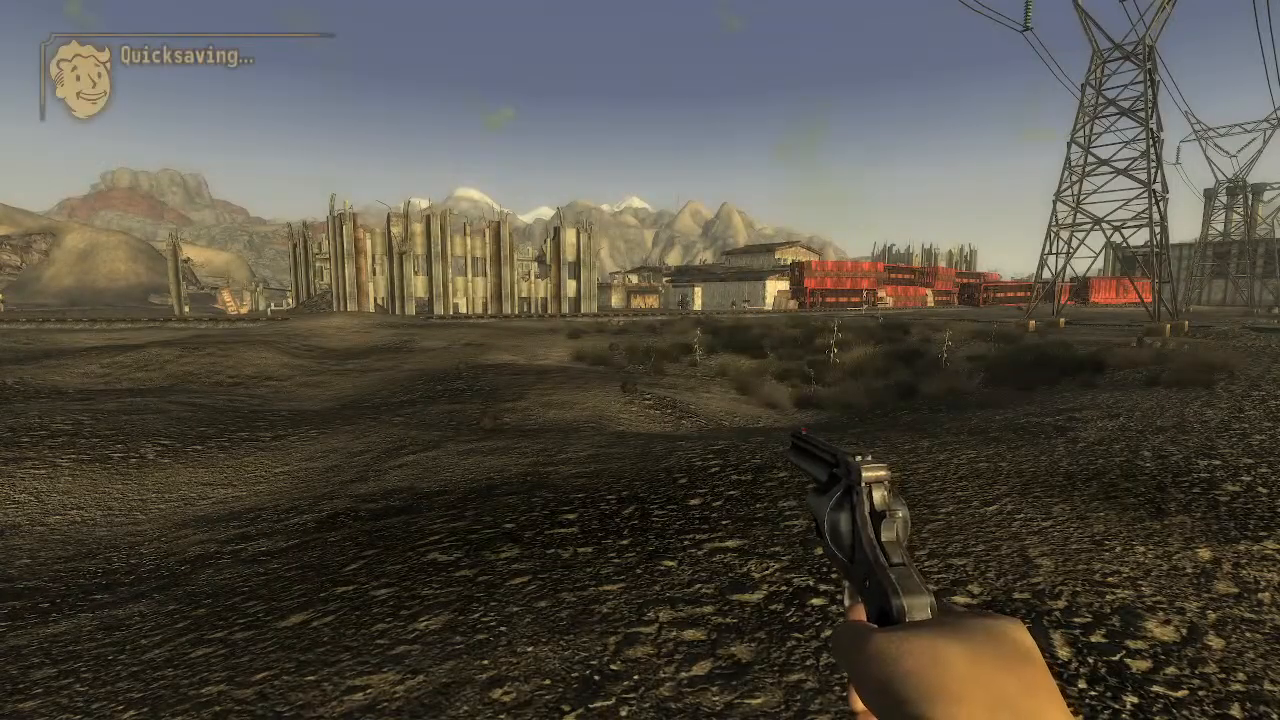
key("grave")
type("tdetect")
key("Return")
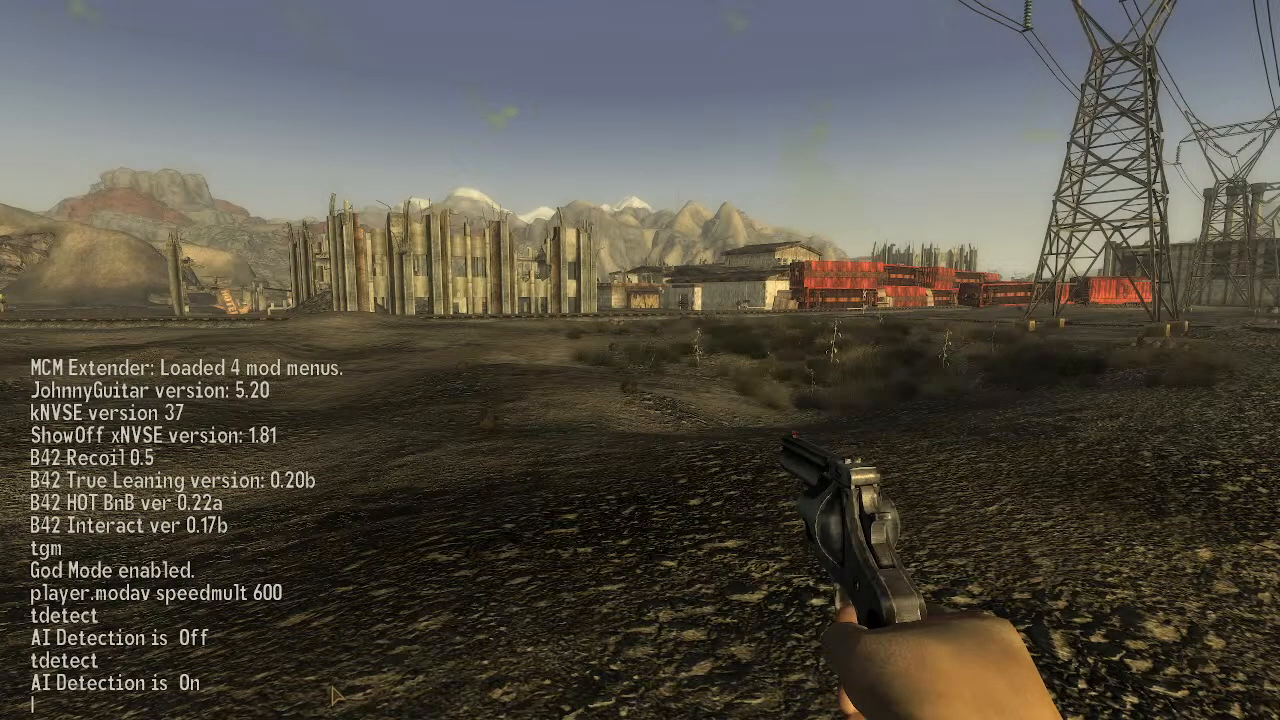
key("grave")
key("F5")
Check the character's skills and the Little Black Gun's weapon stats in the Pip-Boy.
key("Tab")
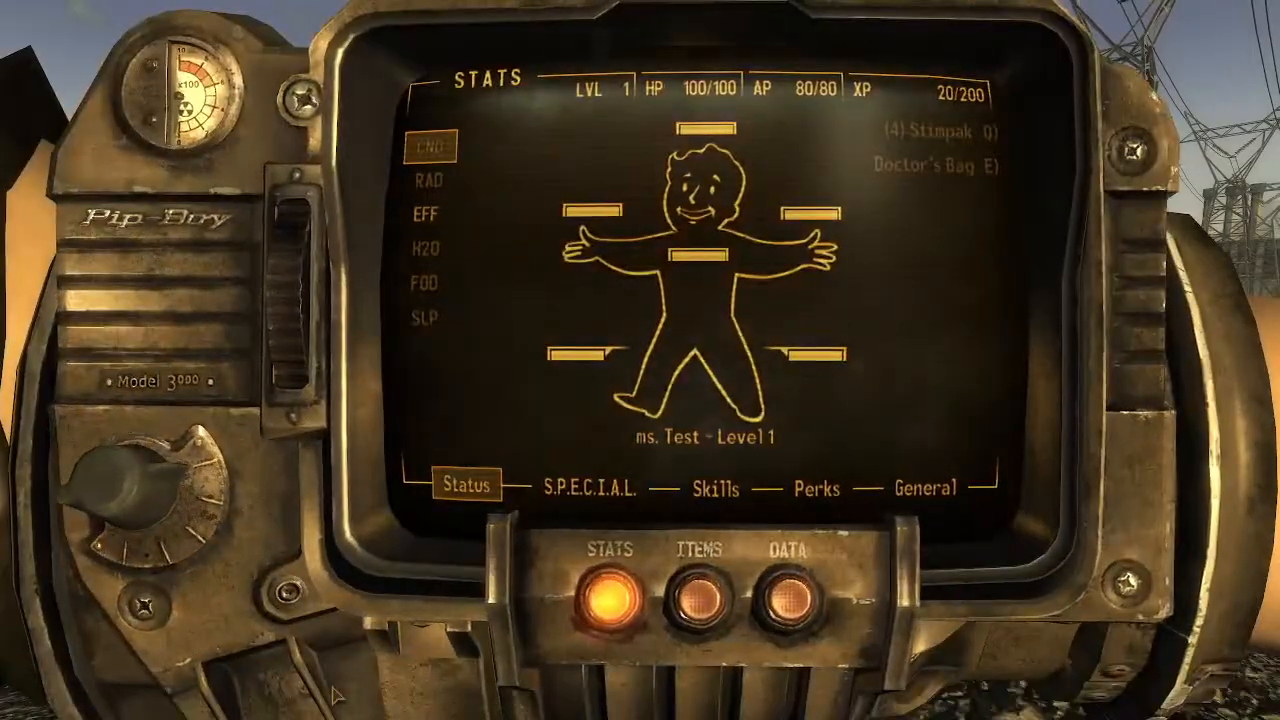
key("d")
key("d")
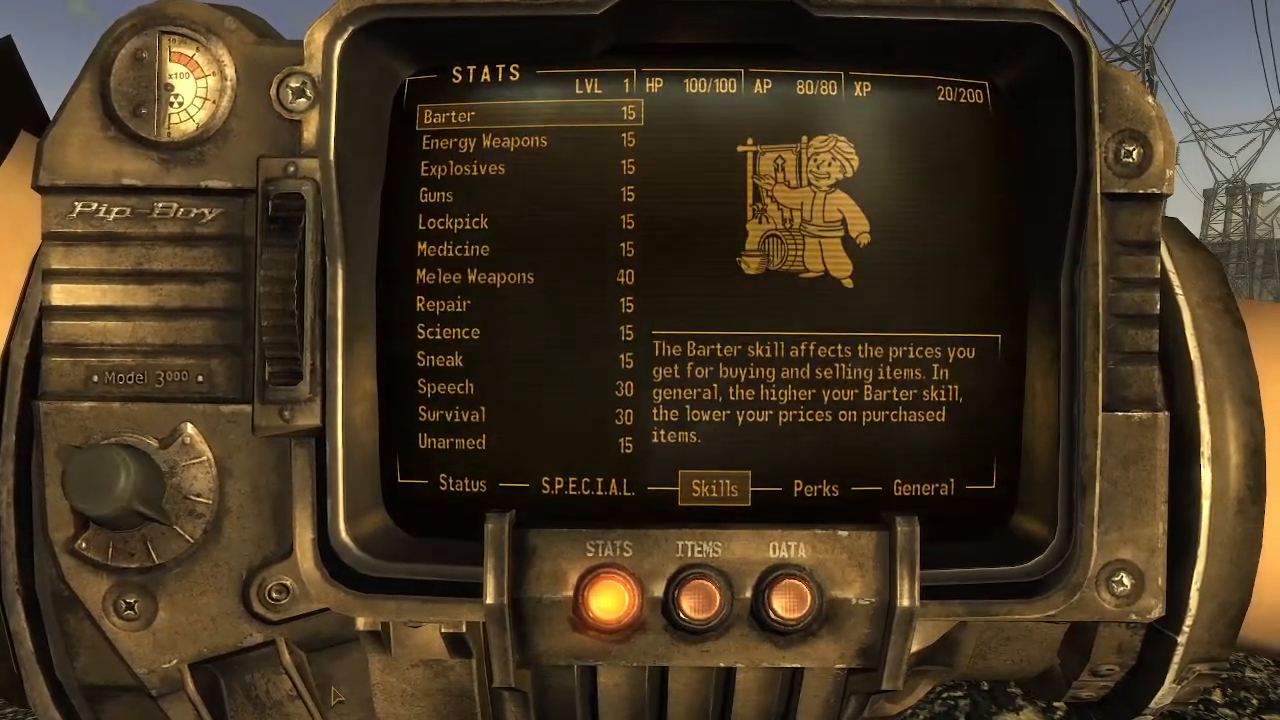
key("a")
key("F2")
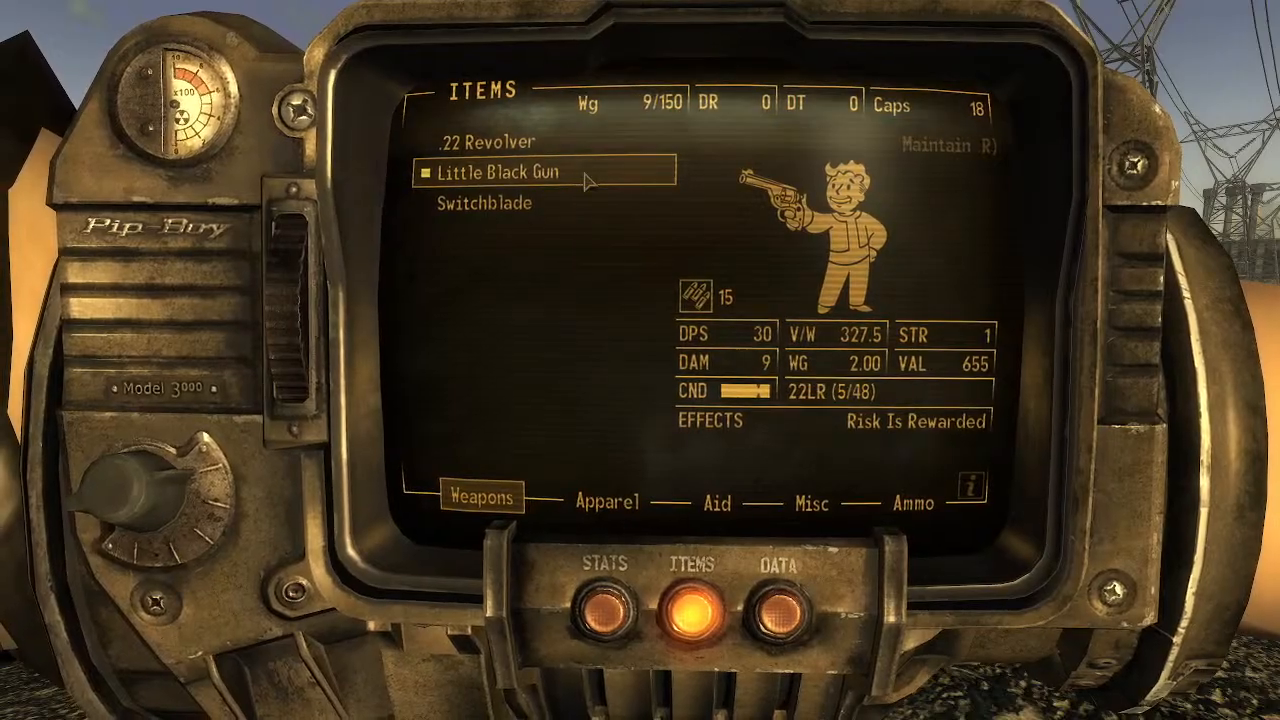
key("Tab")
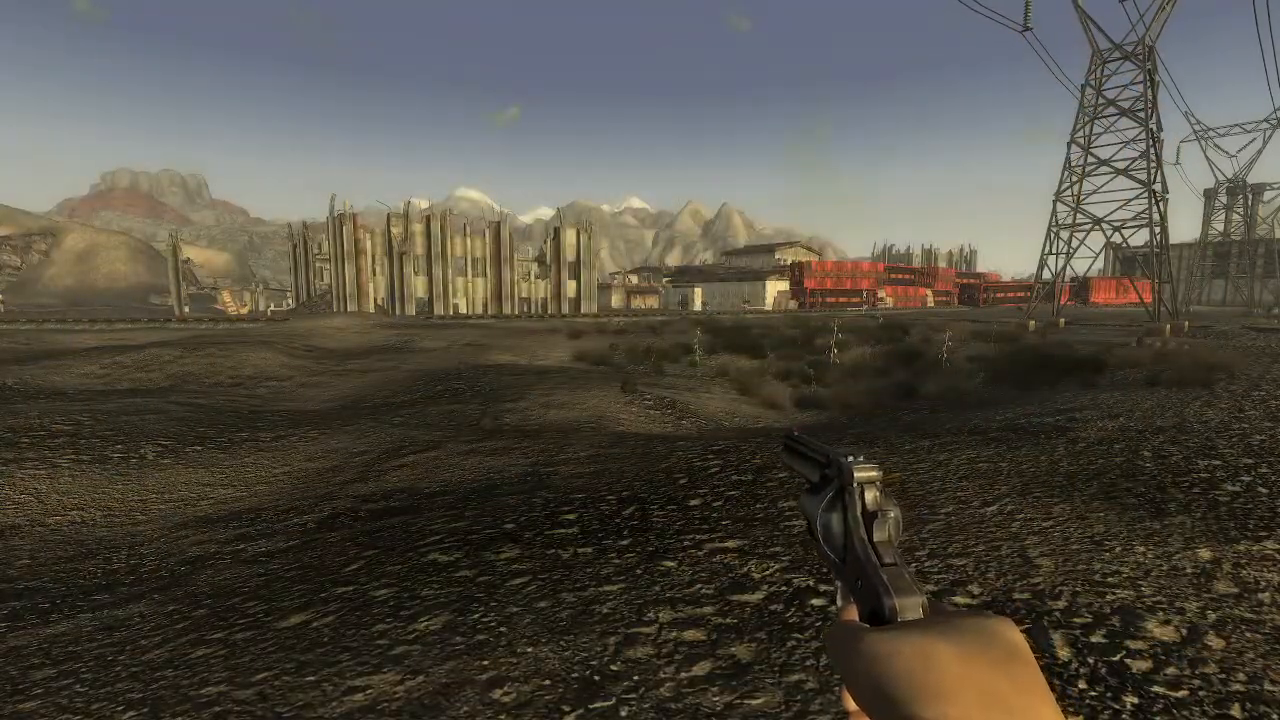
Run across the plain to the Fiends near the railway tracks and red rail cars.
key("w")
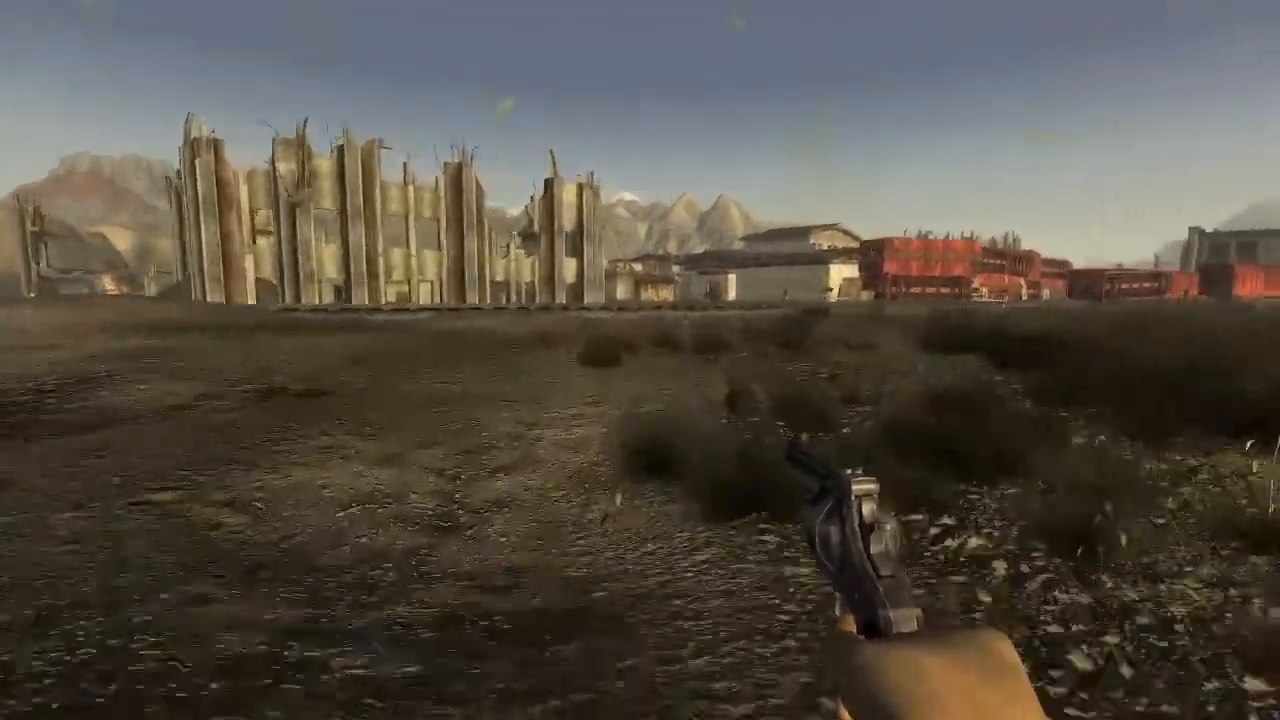
key("grave")
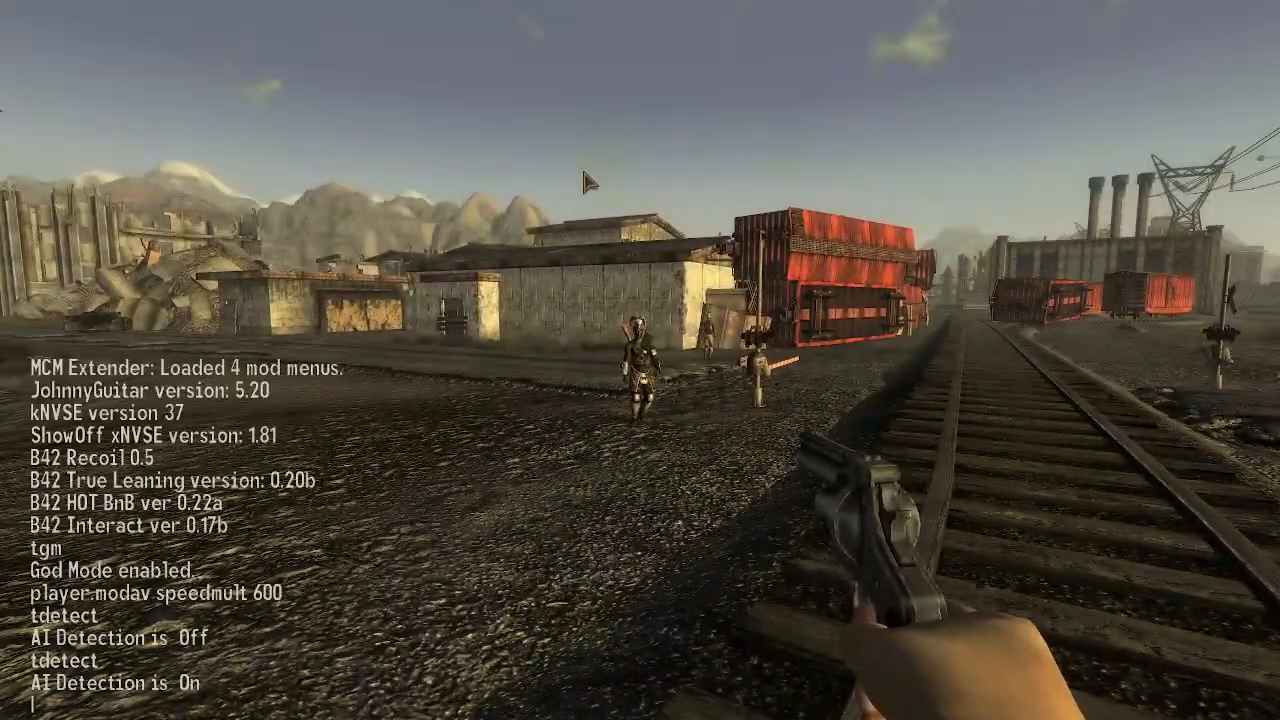
key("grave")
key("w")
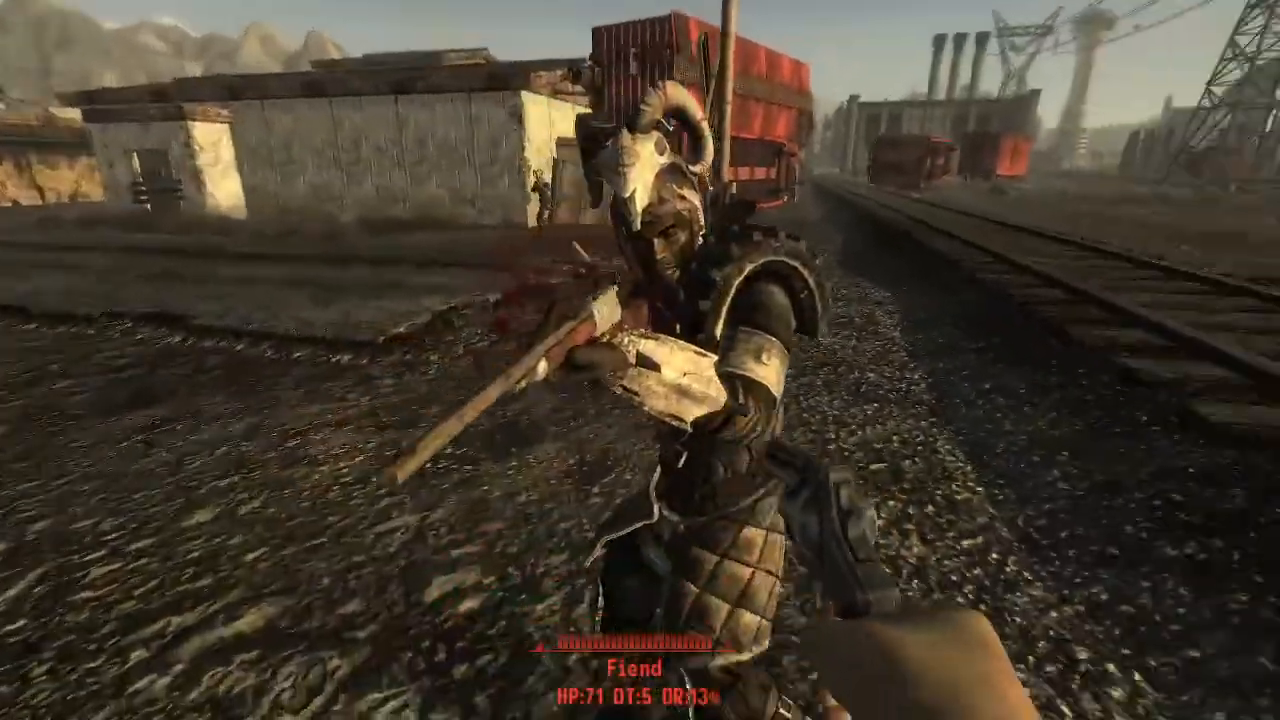
Back away from the armored Fiend beside the railway tracks and shoot it repeatedly with the Little Black Gun.
key("s")
left_click(640, 360)
left_click(640, 360)
left_click(640, 360)
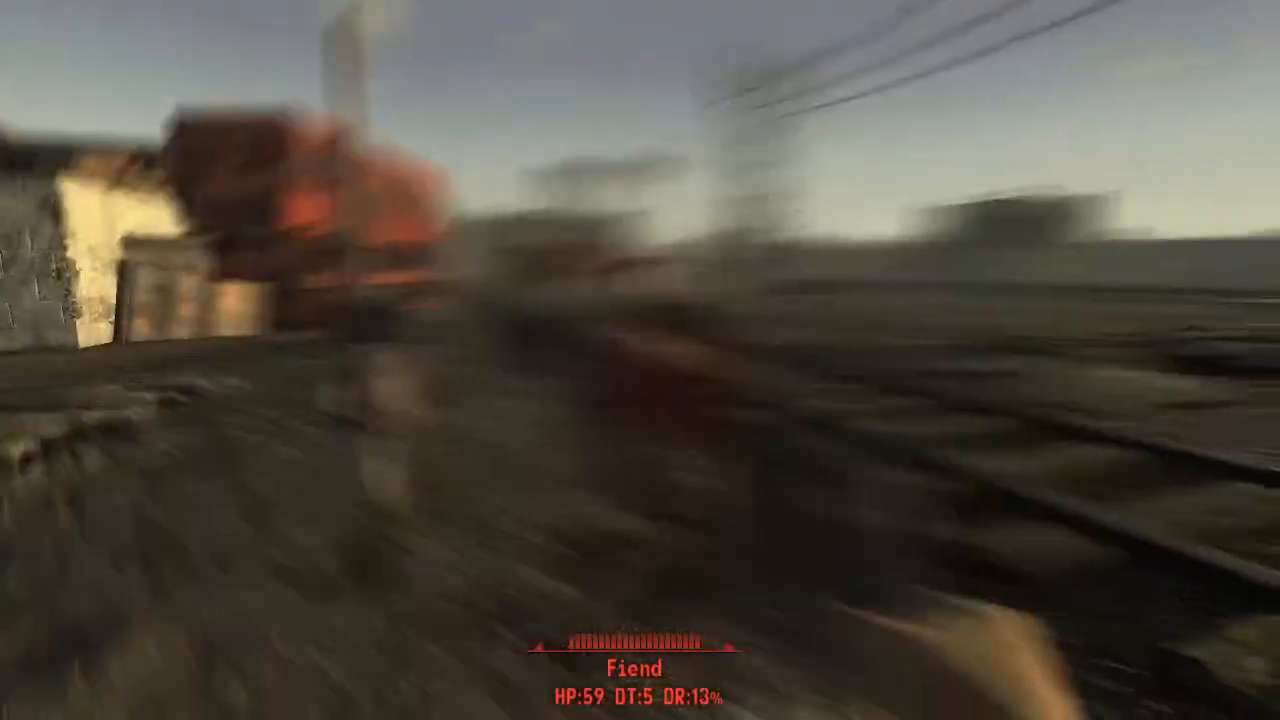
left_click(640, 360)
left_click(640, 360)
left_click(640, 360)
left_click(640, 360)
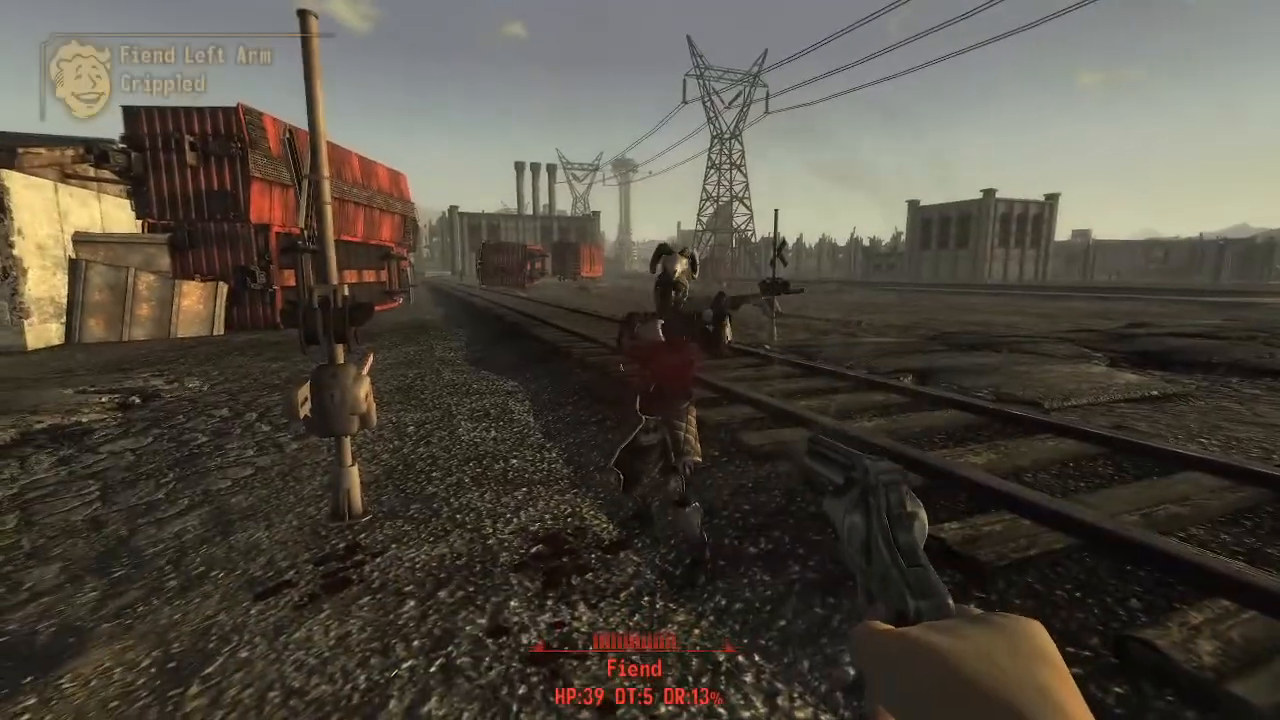
left_click(640, 360)
left_click(640, 360)
left_click(640, 360)
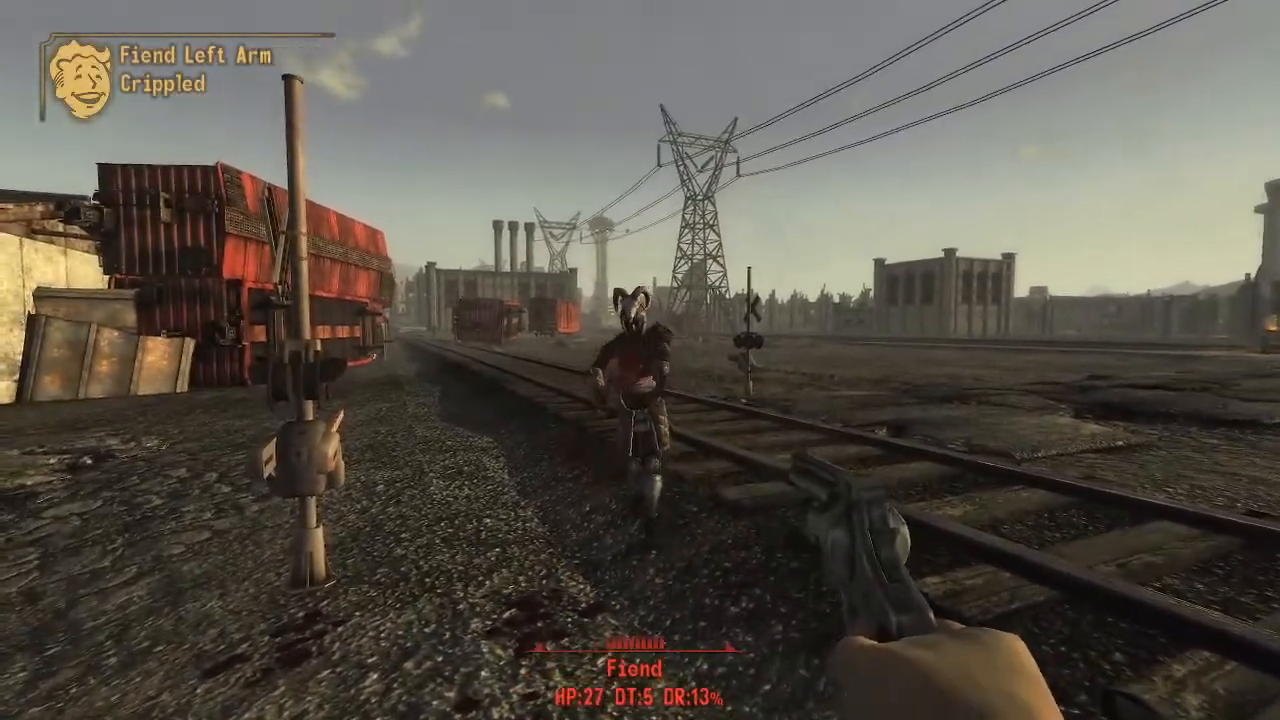
left_click(640, 360)
right_click(640, 360)
left_click(640, 360)
left_click(640, 360)
left_click(640, 360)
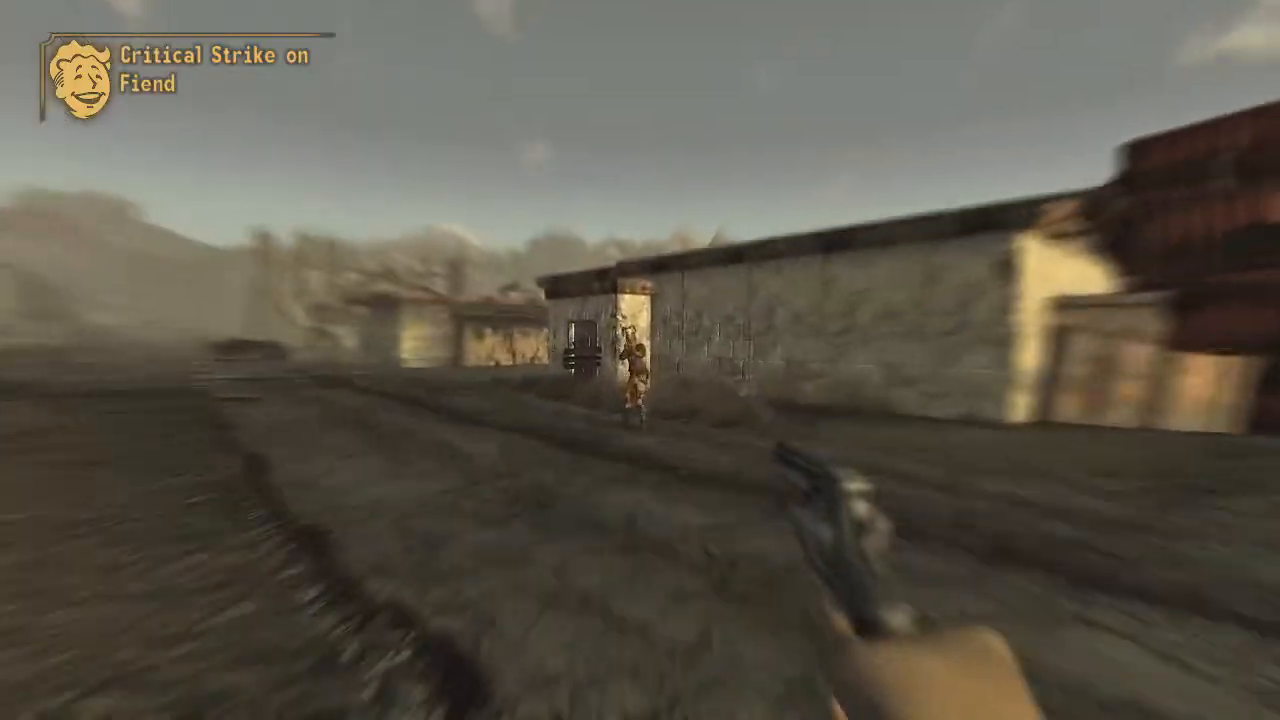
Aim at the second Fiend in front of the white block building and fire several shots.
right_click(640, 360)
left_click(640, 360)
left_click(640, 360)
left_click(640, 360)
left_click(640, 360)
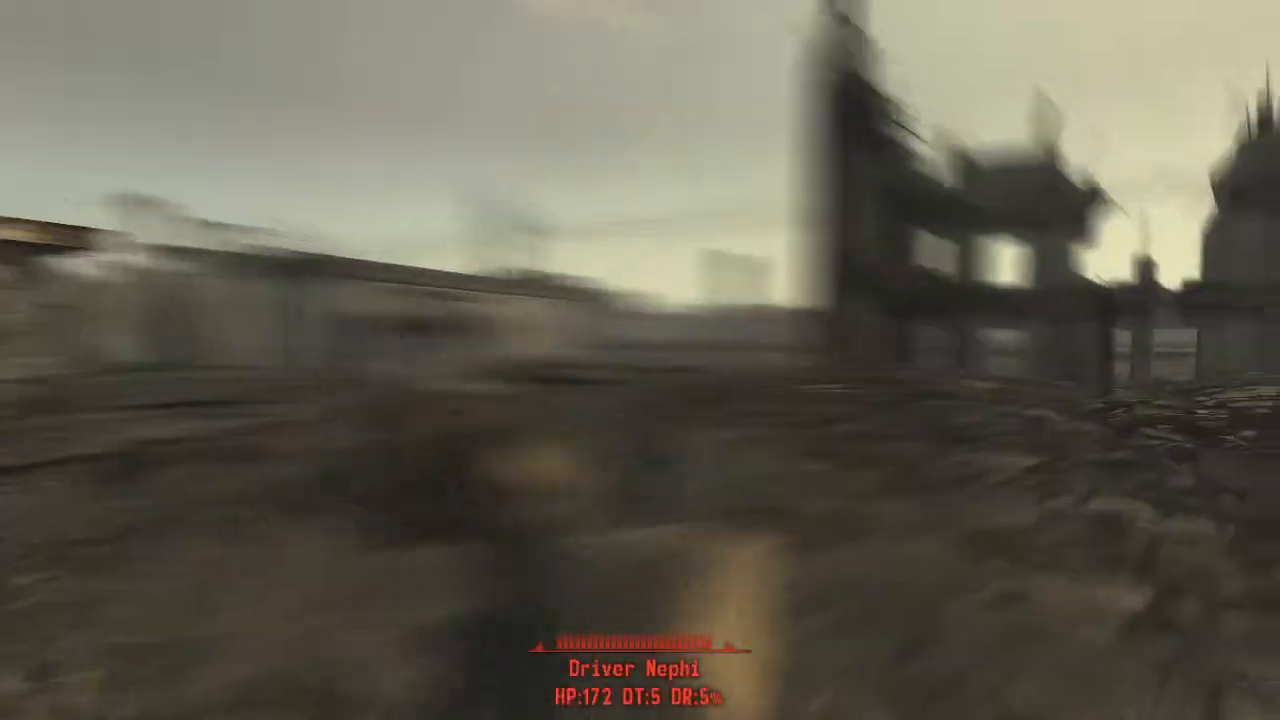
Target Driver Nephi's head in V.A.T.S., queue repeated shots with the Little Black Gun and execute the attack.
key("v")
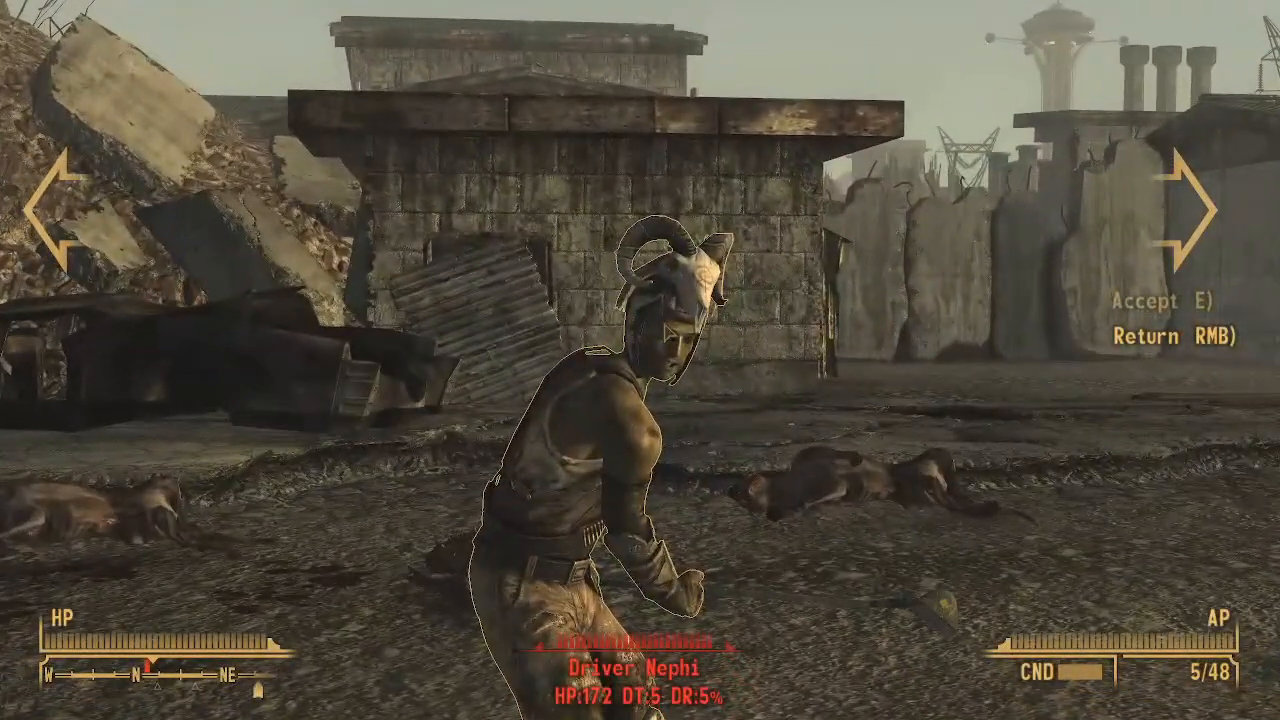
left_click(658, 319)
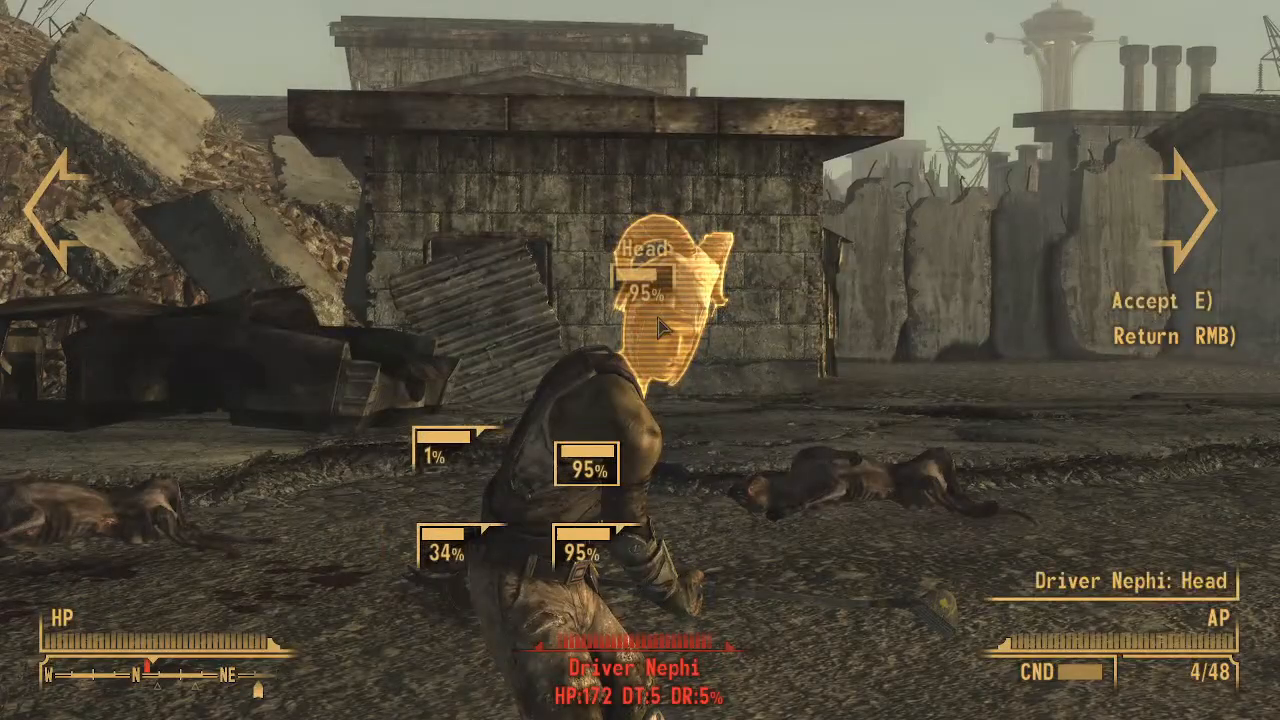
left_click(658, 319)
left_click(658, 319)
left_click(658, 319)
left_click(658, 319)
left_click(658, 319)
left_click(658, 319)
left_click(658, 319)
left_click(658, 319)
left_click(658, 319)
left_click(658, 319)
key("e")
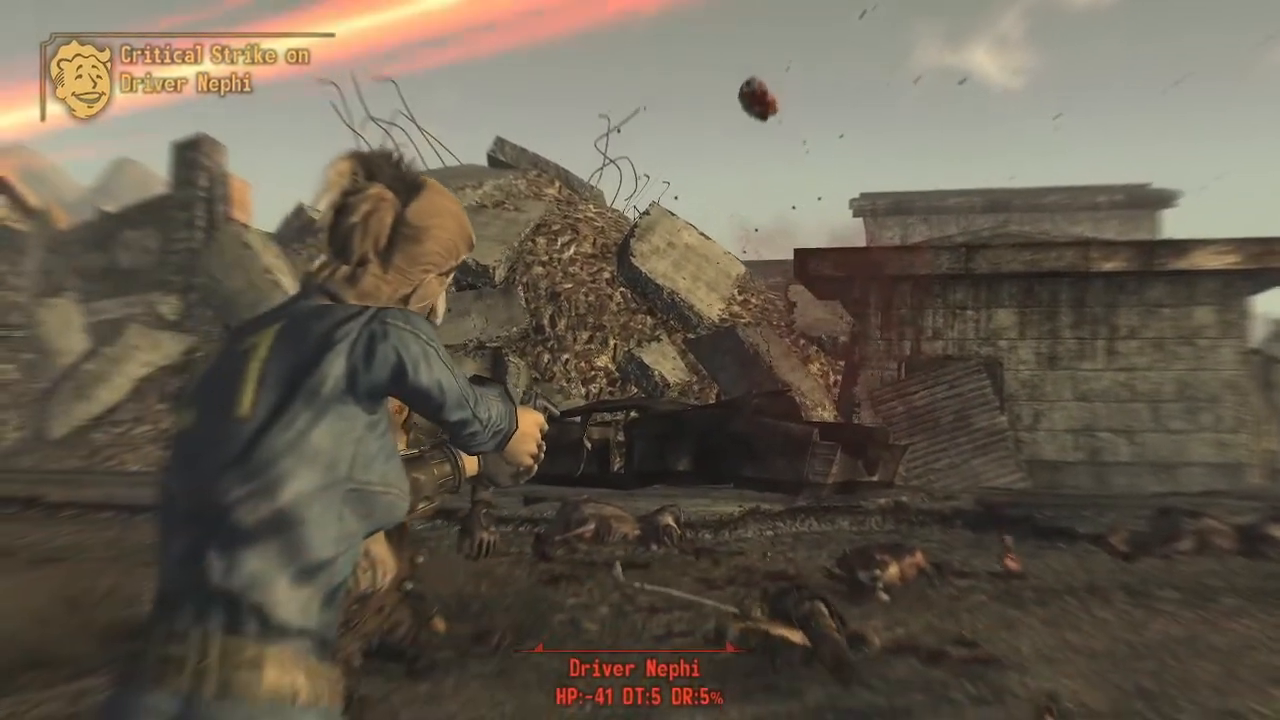
Quit the game with the qqq console command.
key("w")
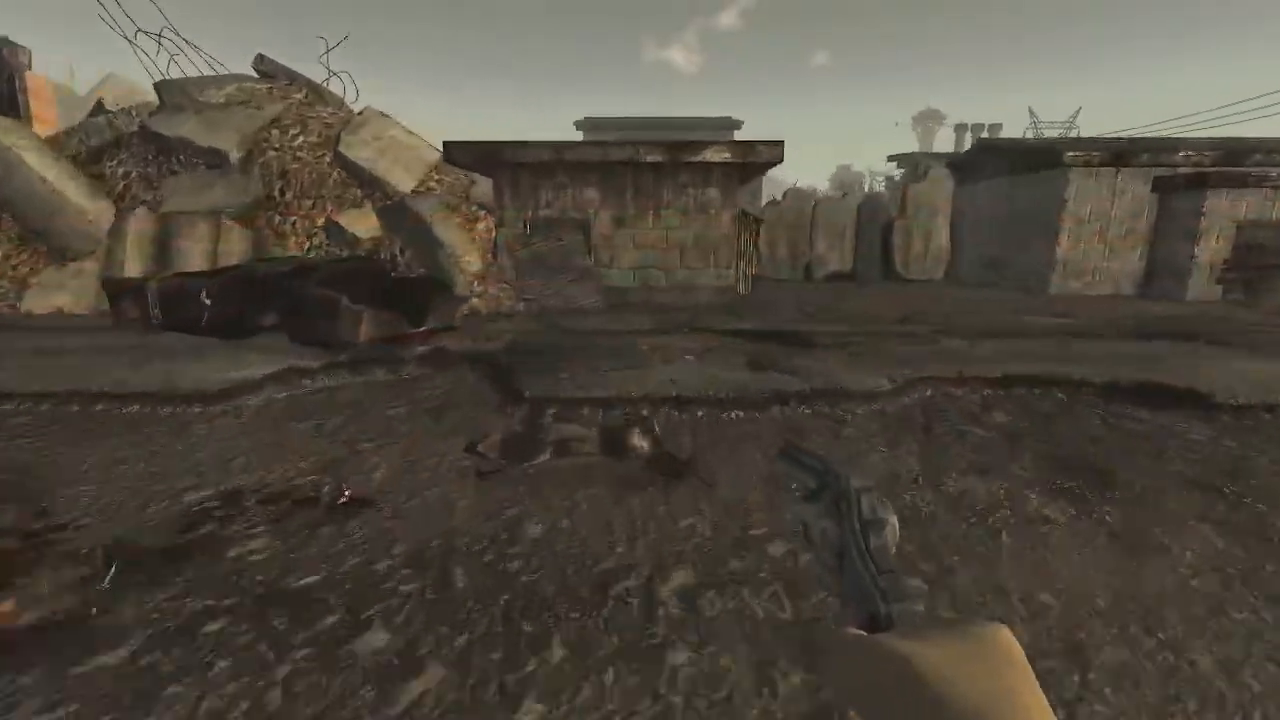
key("grave")
type("qqq")
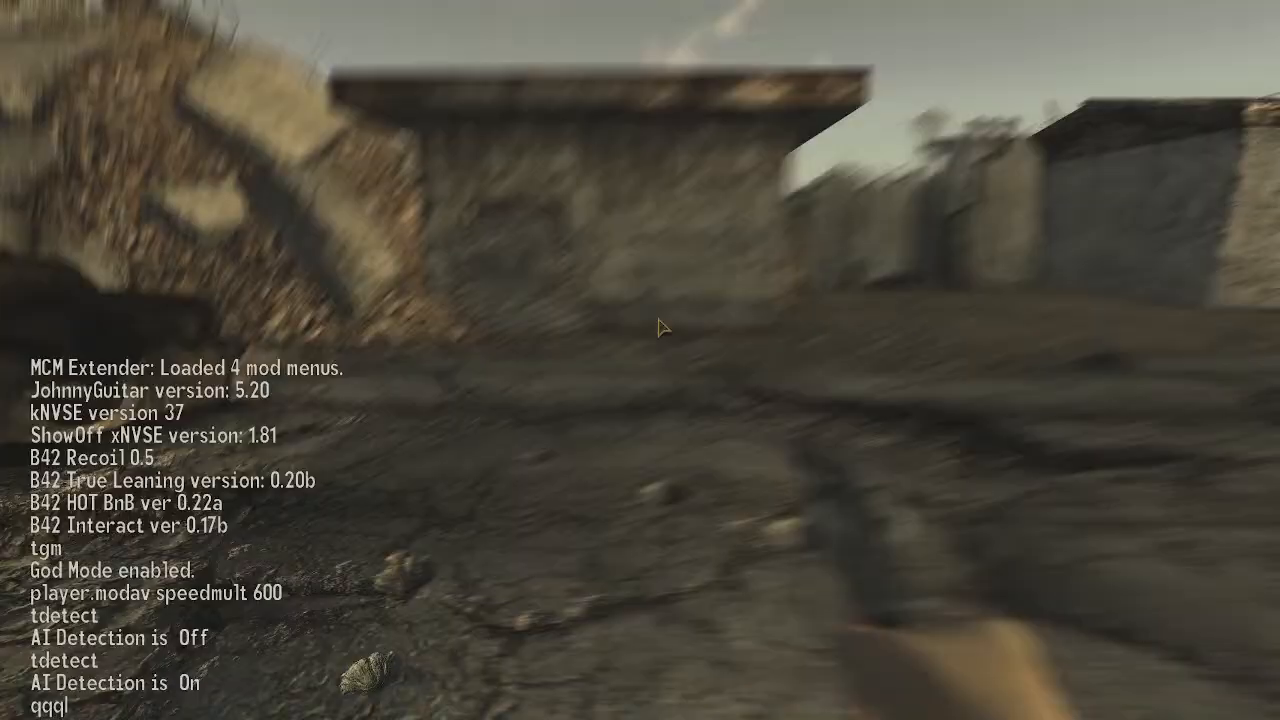
key("Return")
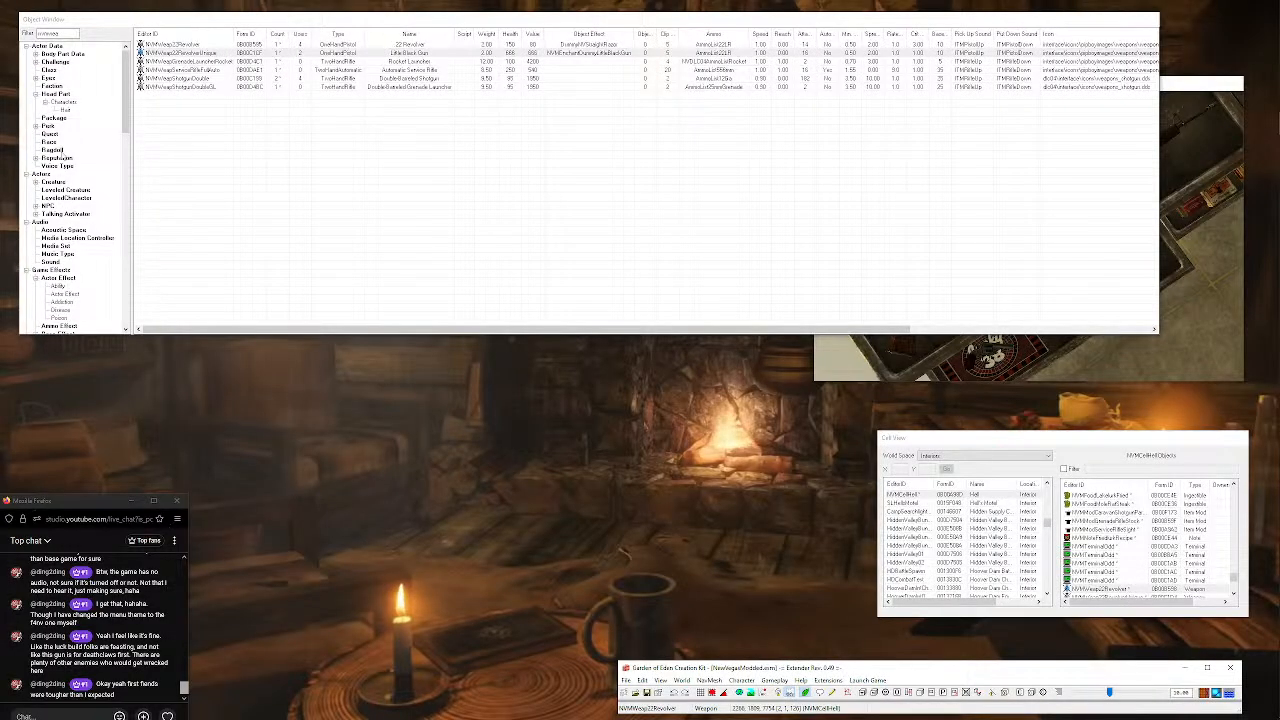
Filter the editor's perks by nvm and open the critical hit damage entry of the Little Black Gun perk.
left_click(52, 127)
left_click_drag(63, 33, 2, 34)
type("nvm")
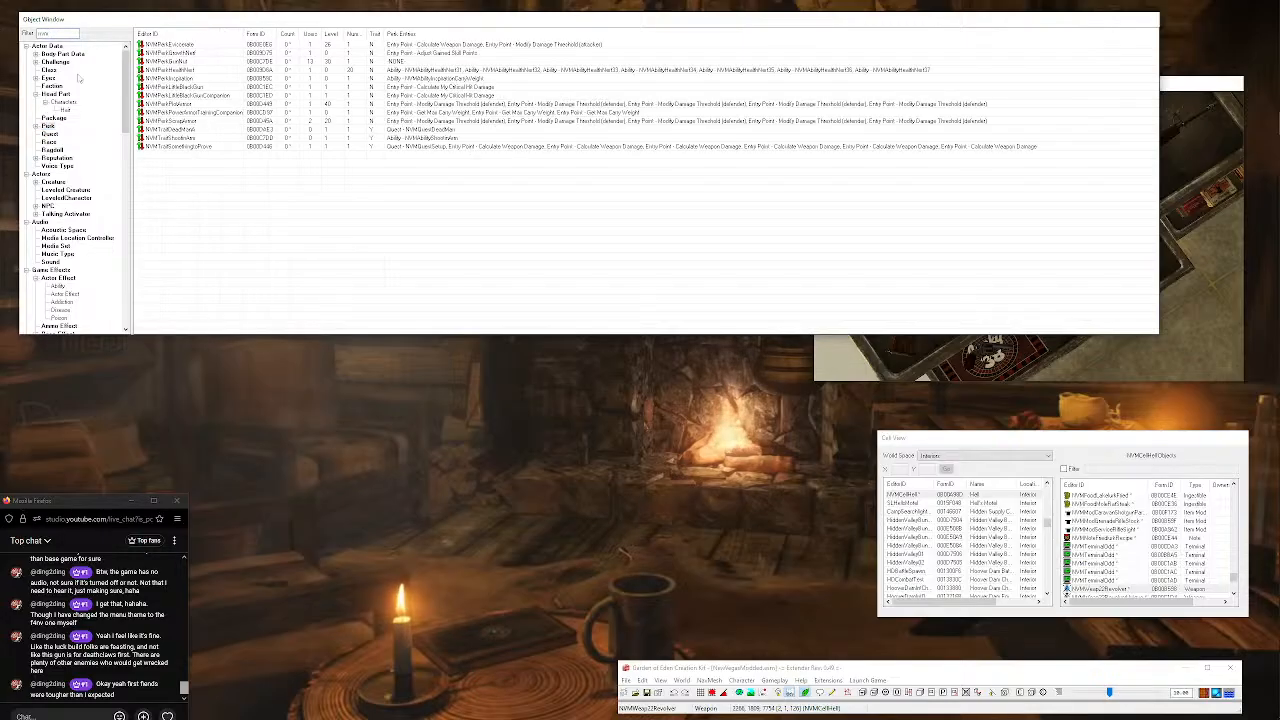
double_click(190, 87)
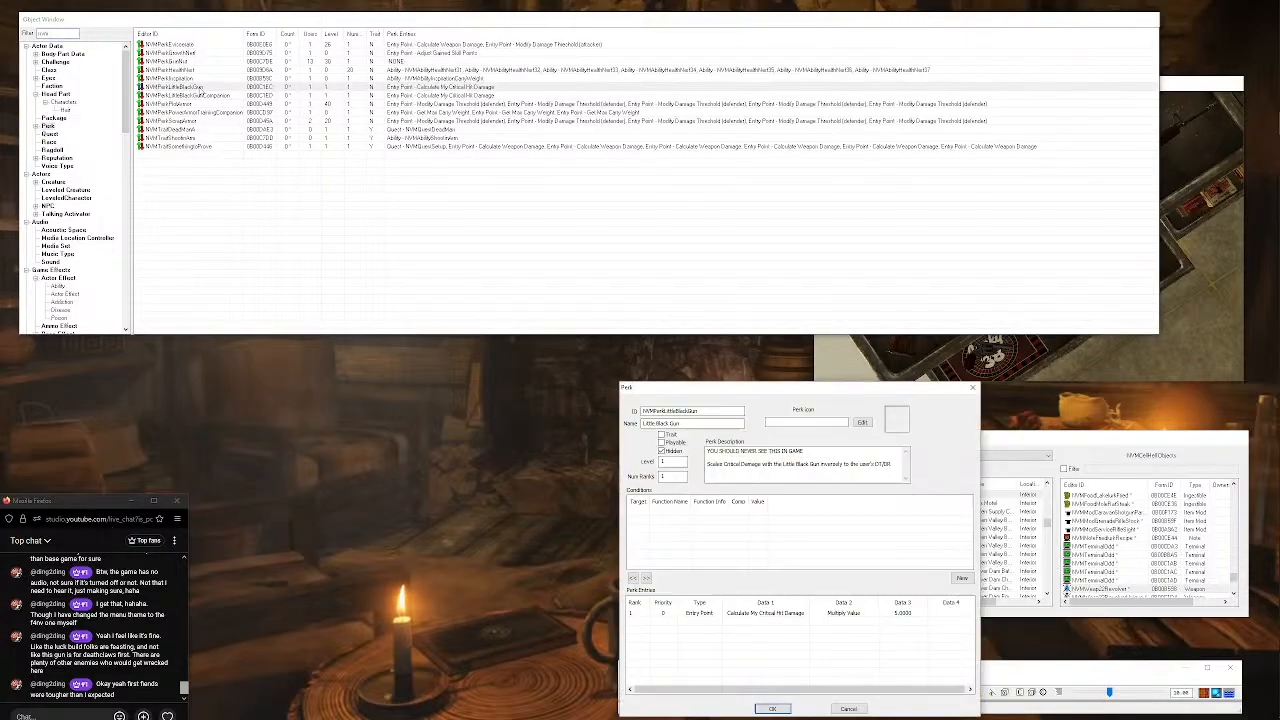
double_click(743, 613)
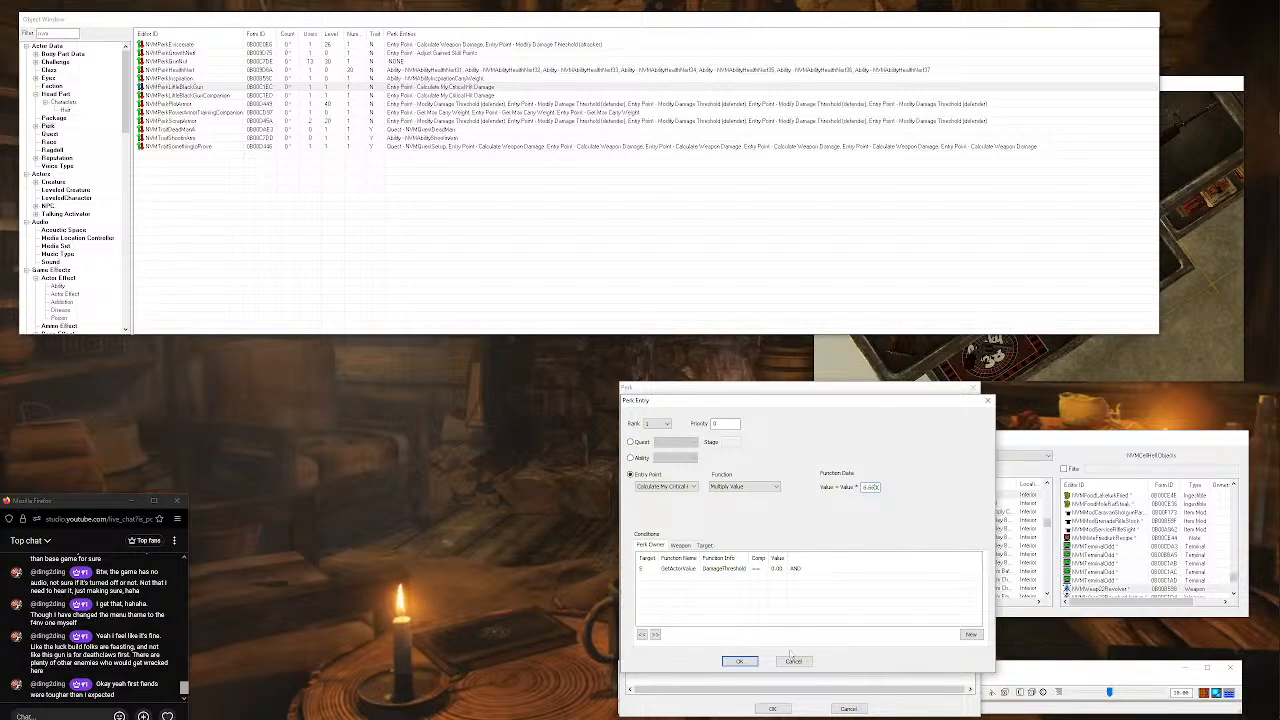
Switch to Calculator and multiply 16 by 6.66.
mouse_move(1263, 158)
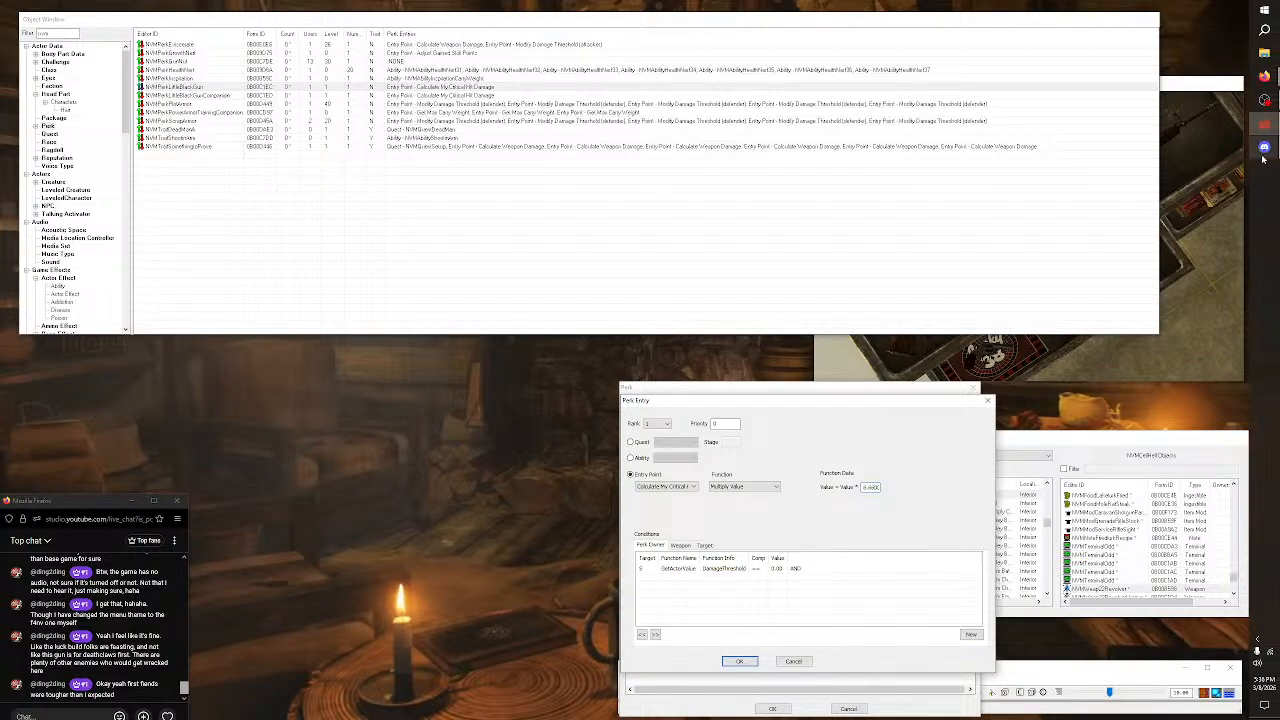
left_click(1264, 29)
type("ca")
left_click(964, 62)
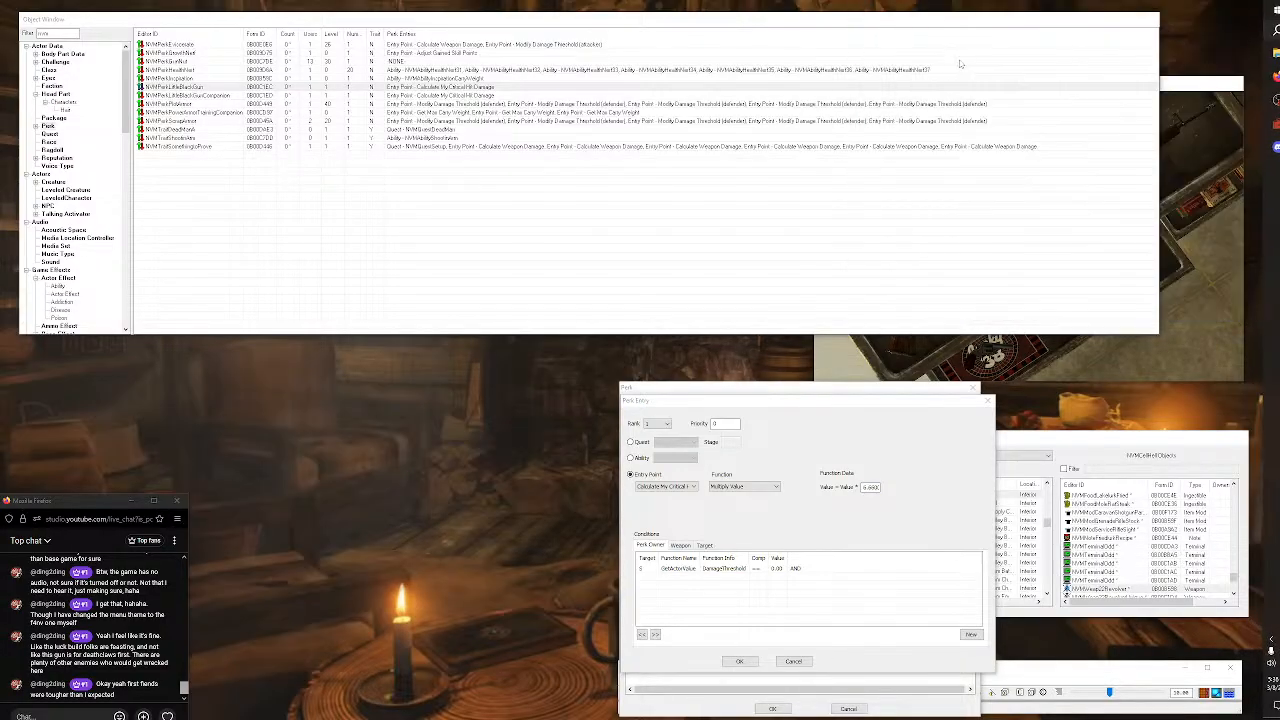
type("106.56*6.66")
key("Return")
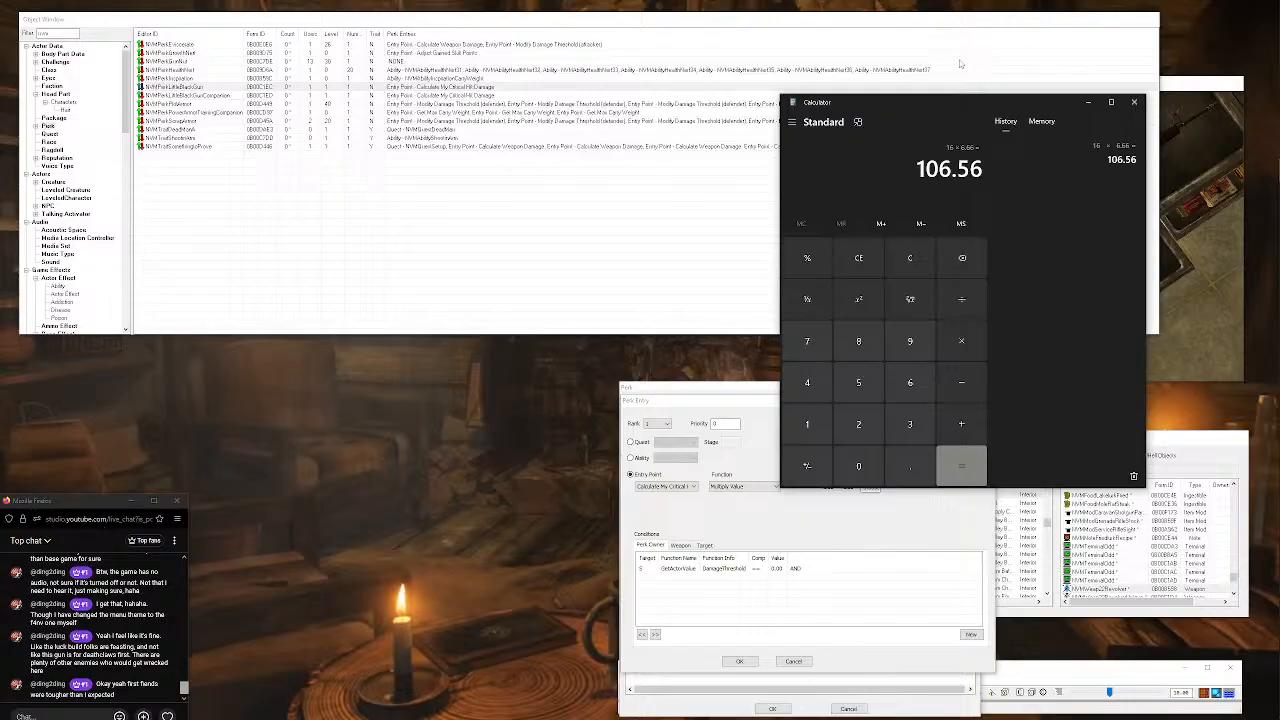
Calculate 16 × 5 and repeat 16 × 6.66 to compare the two critical damage multipliers.
left_click(812, 420)
left_click(910, 382)
left_click(961, 341)
left_click(858, 382)
left_click(962, 466)
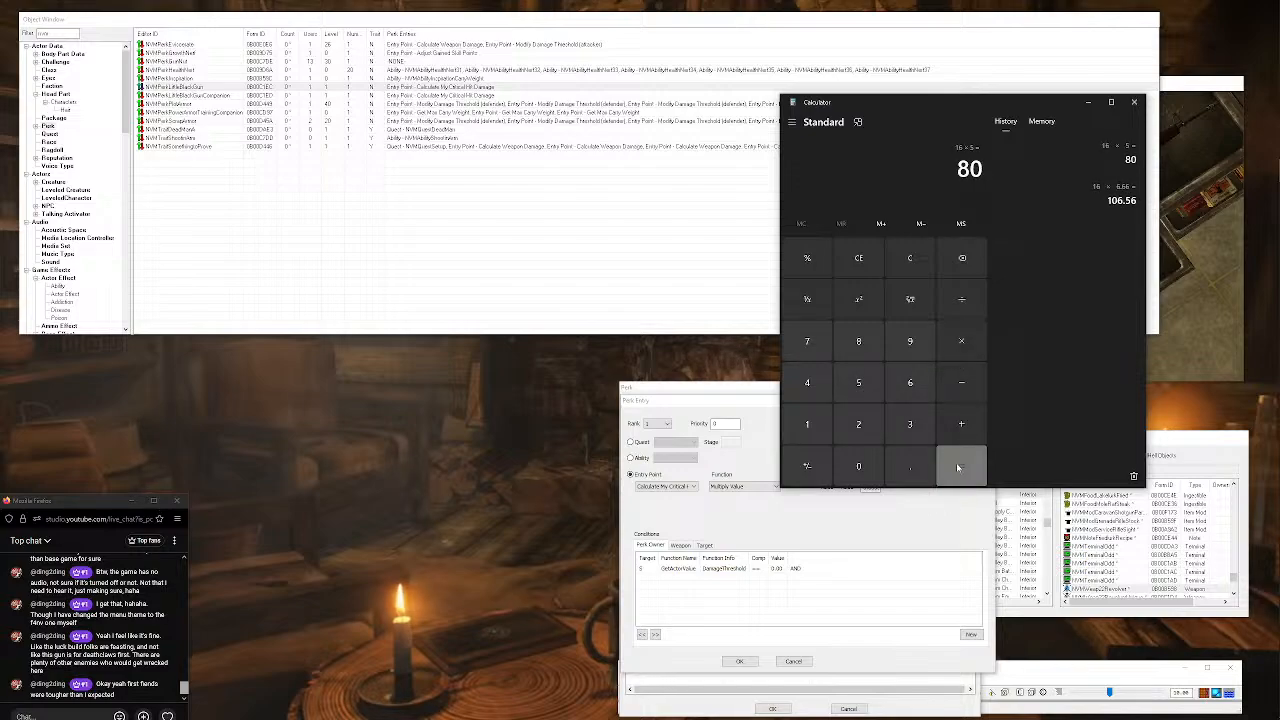
left_click(807, 426)
left_click(910, 382)
left_click(961, 341)
left_click(910, 382)
left_click(910, 466)
double_click(910, 382)
left_click(956, 468)
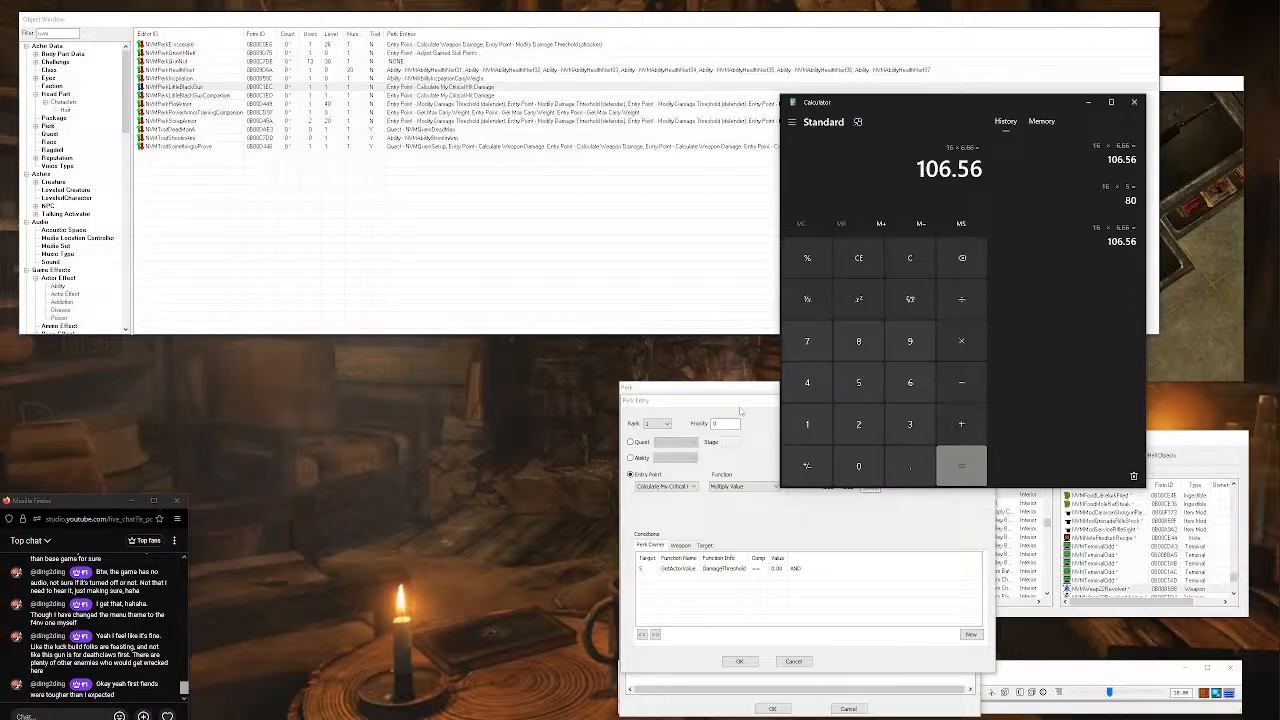
Apply the edited critical damage entry to the Little Black Gun perk and save the plugin in the Creation Kit.
left_click(742, 410)
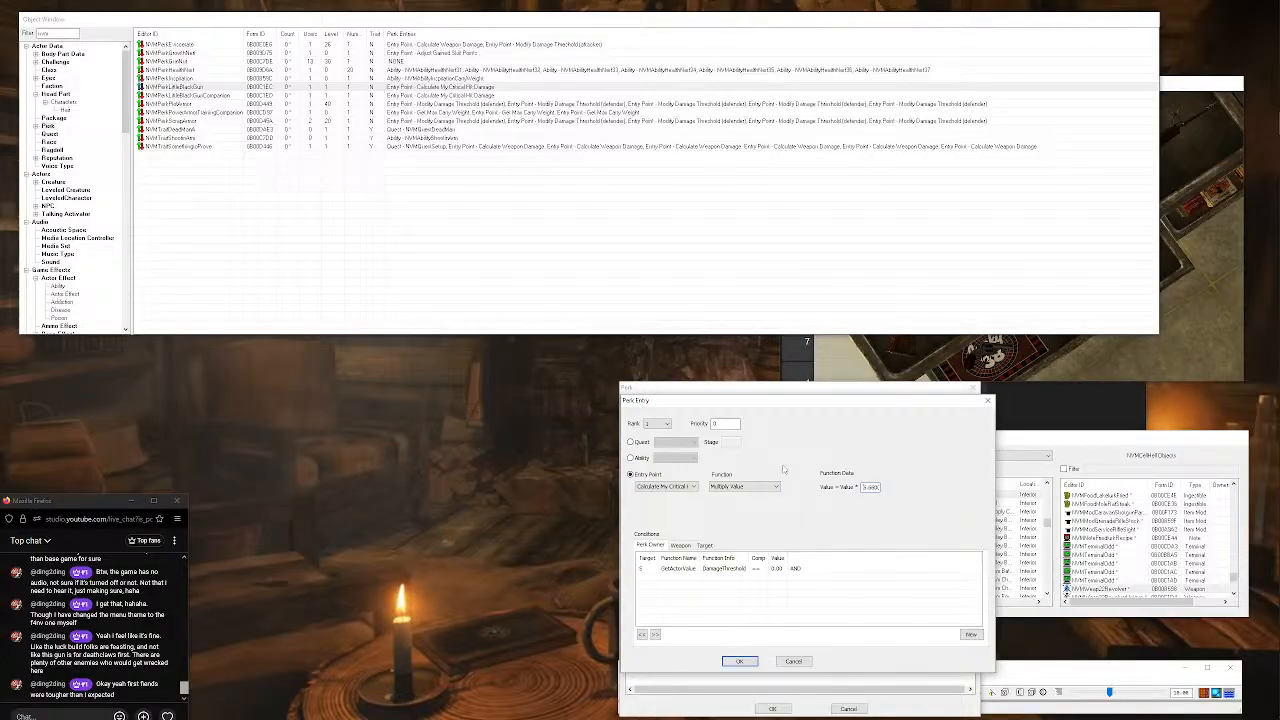
left_click(744, 661)
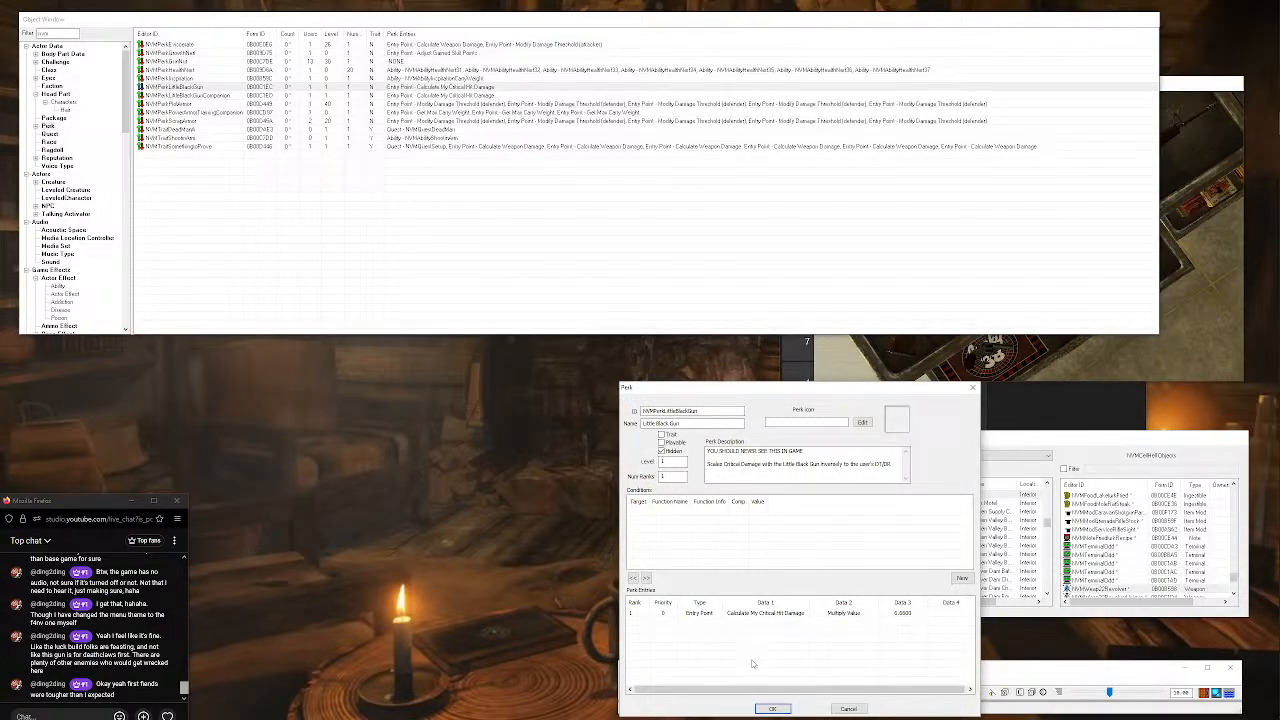
left_click(767, 709)
left_click(626, 680)
left_click(668, 613)
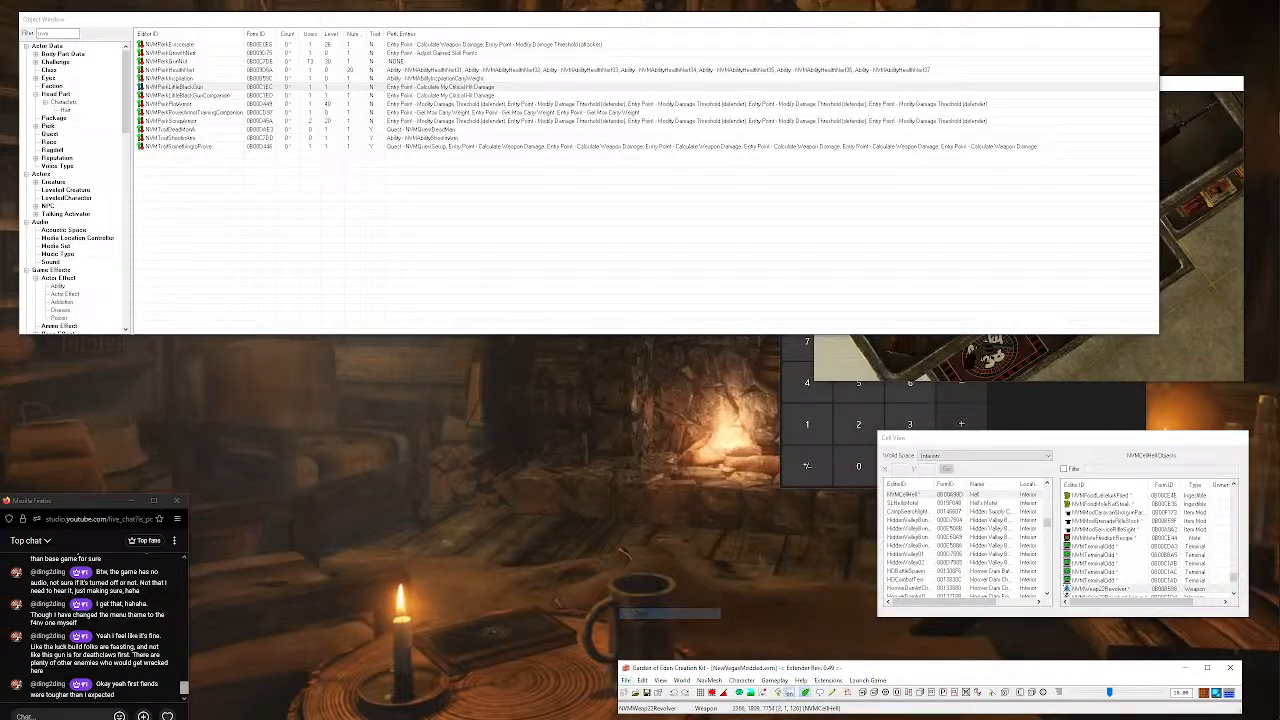
Launch the game from the editor and run back to the Fiends near the railway buildings.
left_click(866, 681)
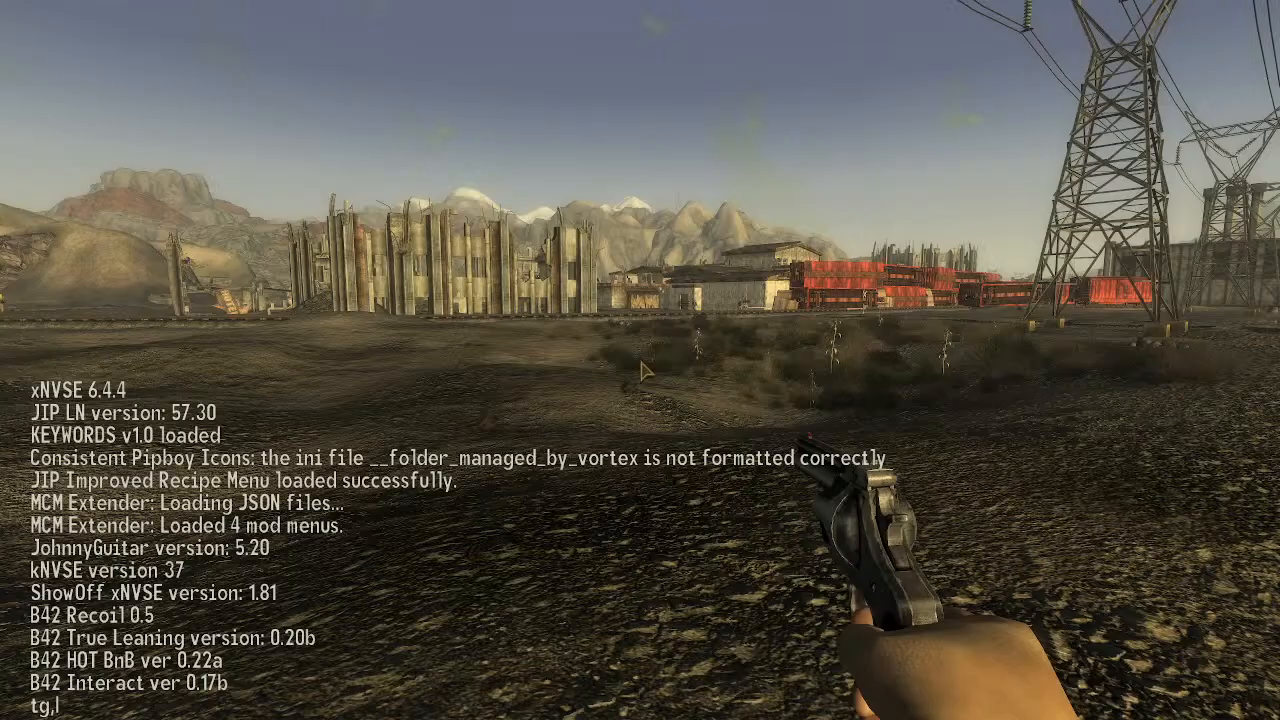
key("grave")
key("w")
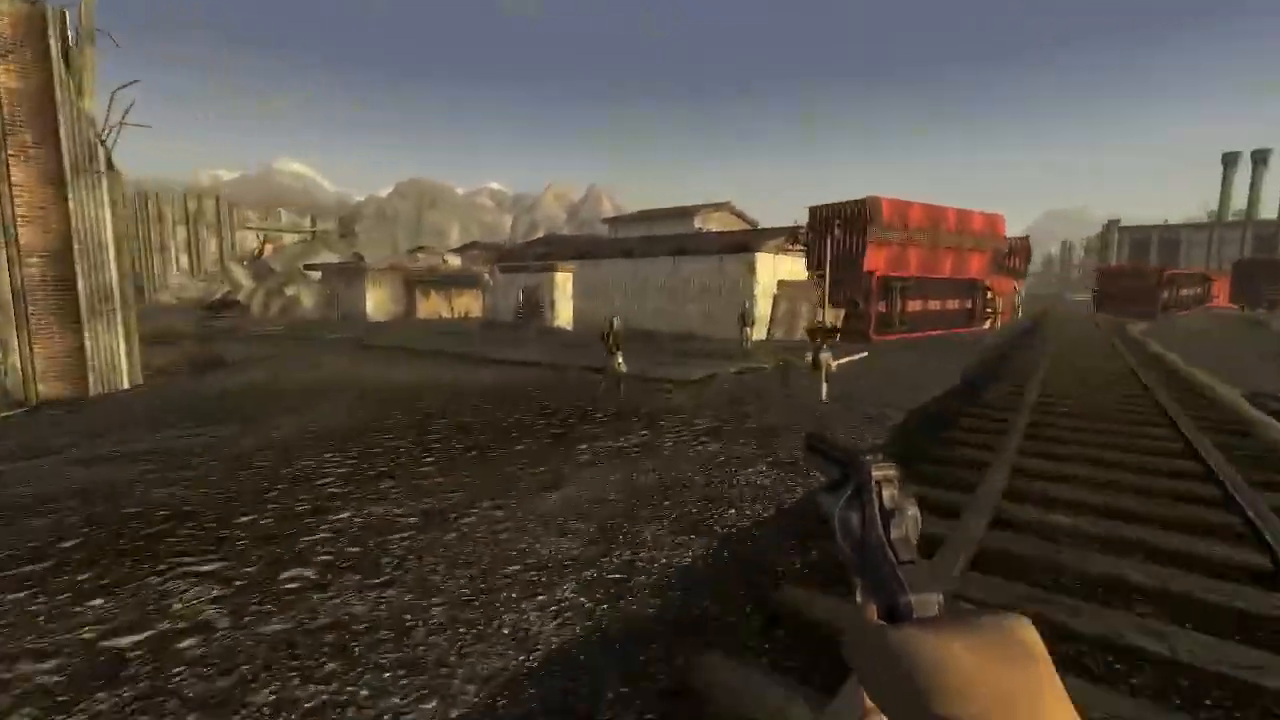
key("w")
Aim down the revolver's sights and shoot the horned-helmet Fiend while backing away across the road.
right_click(640, 360)
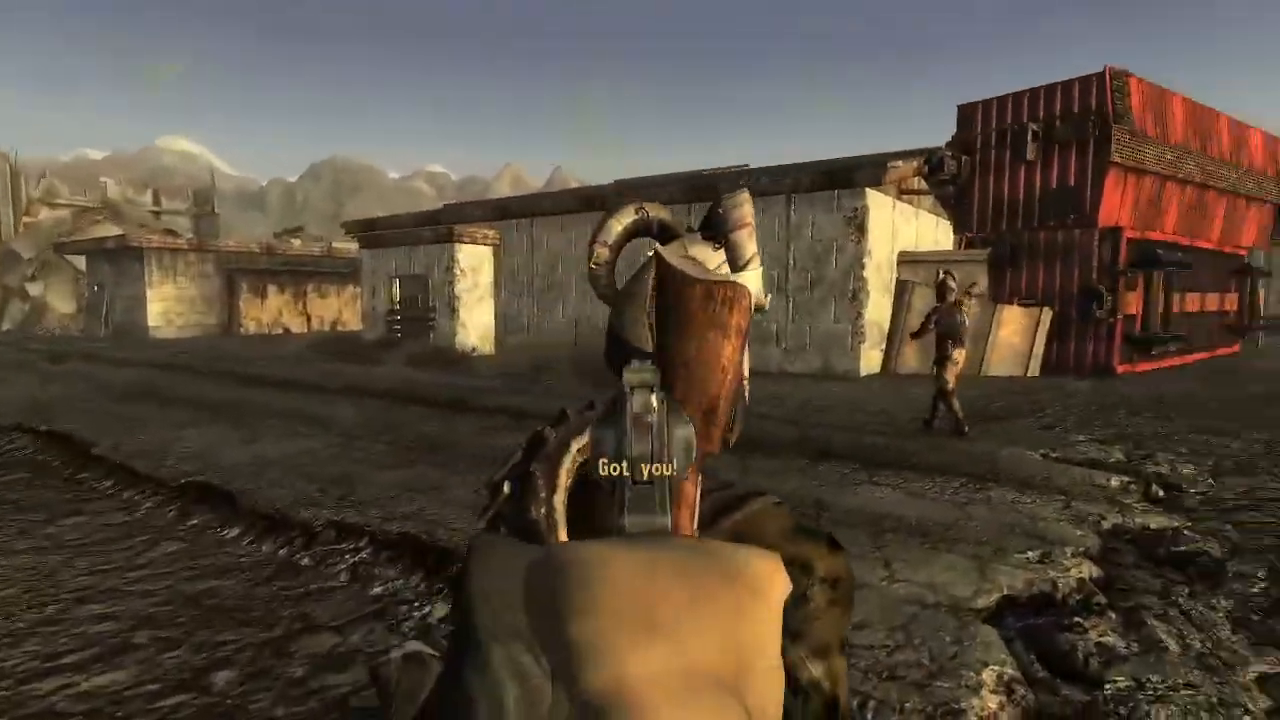
left_click(640, 360)
key("s")
left_click(640, 360)
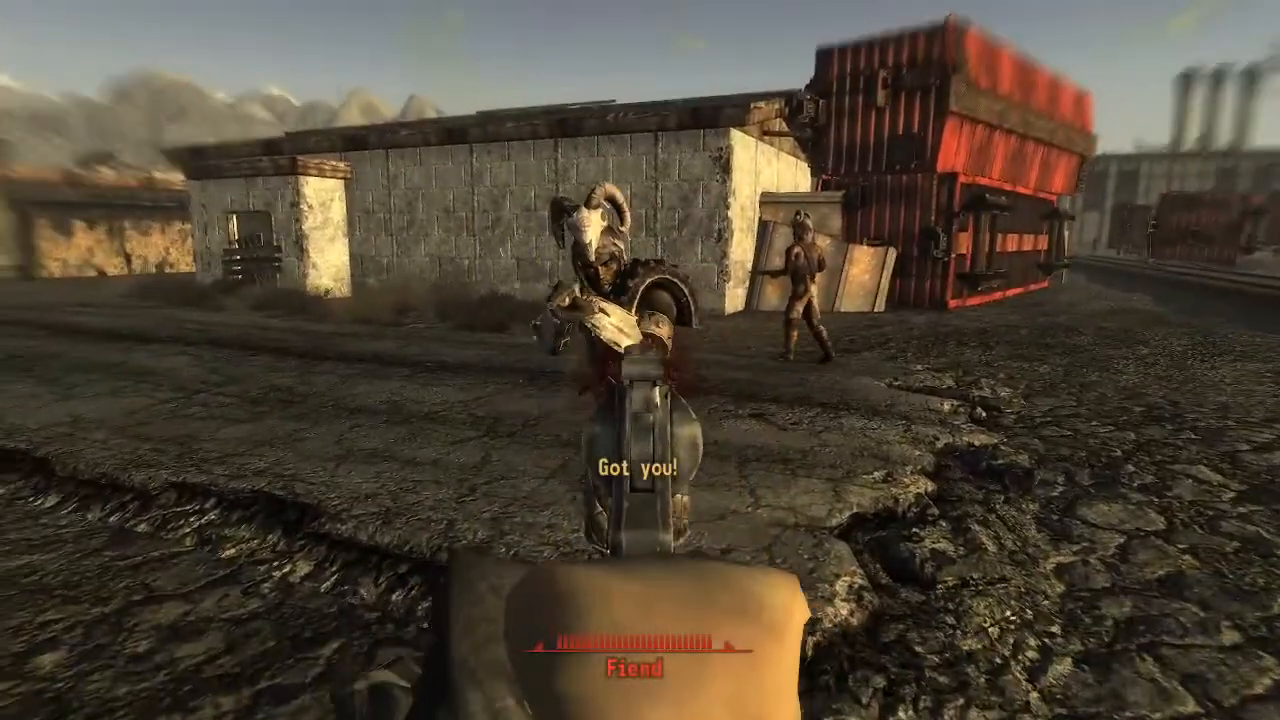
left_click(640, 360)
key("s")
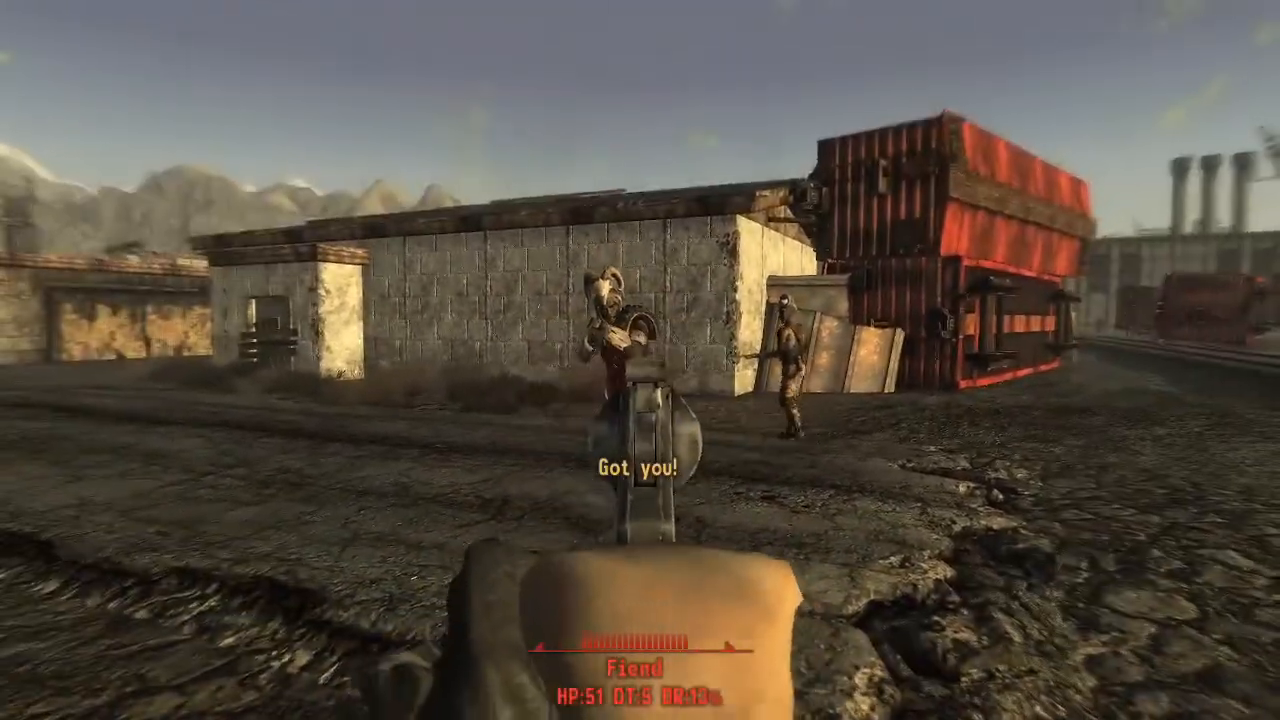
left_click(640, 360)
left_click(640, 360)
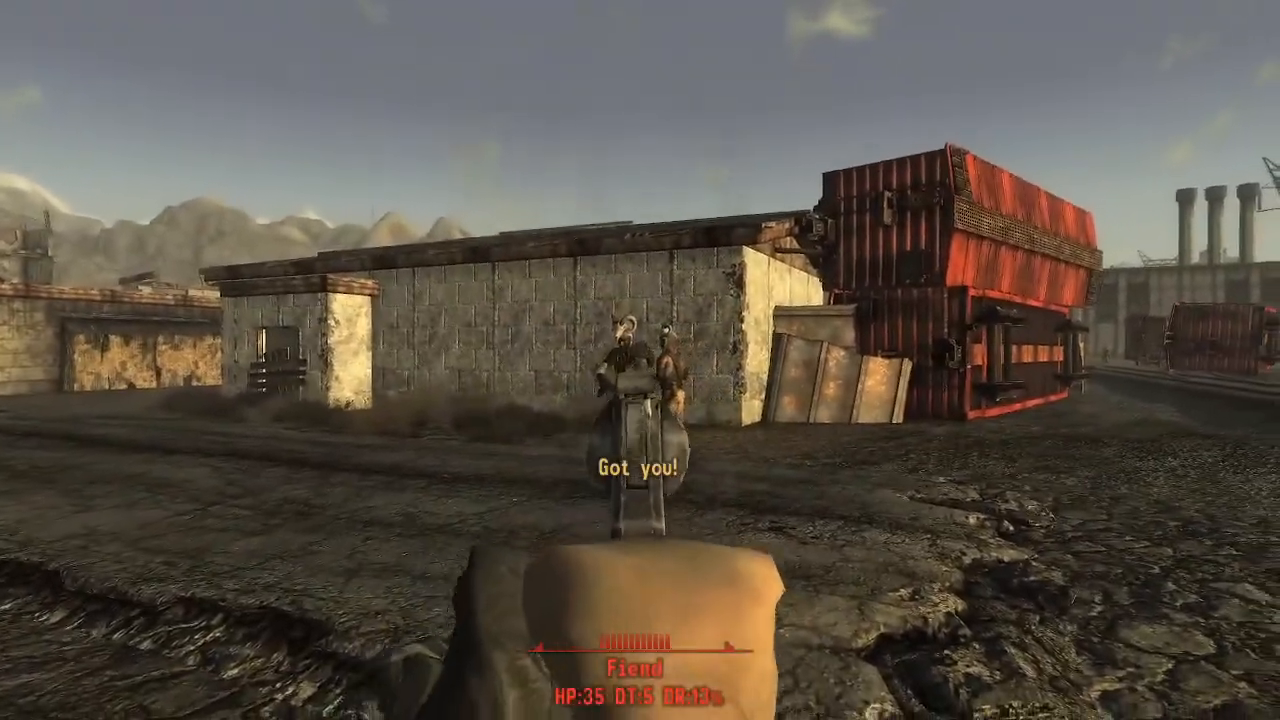
key("s")
left_click(640, 360)
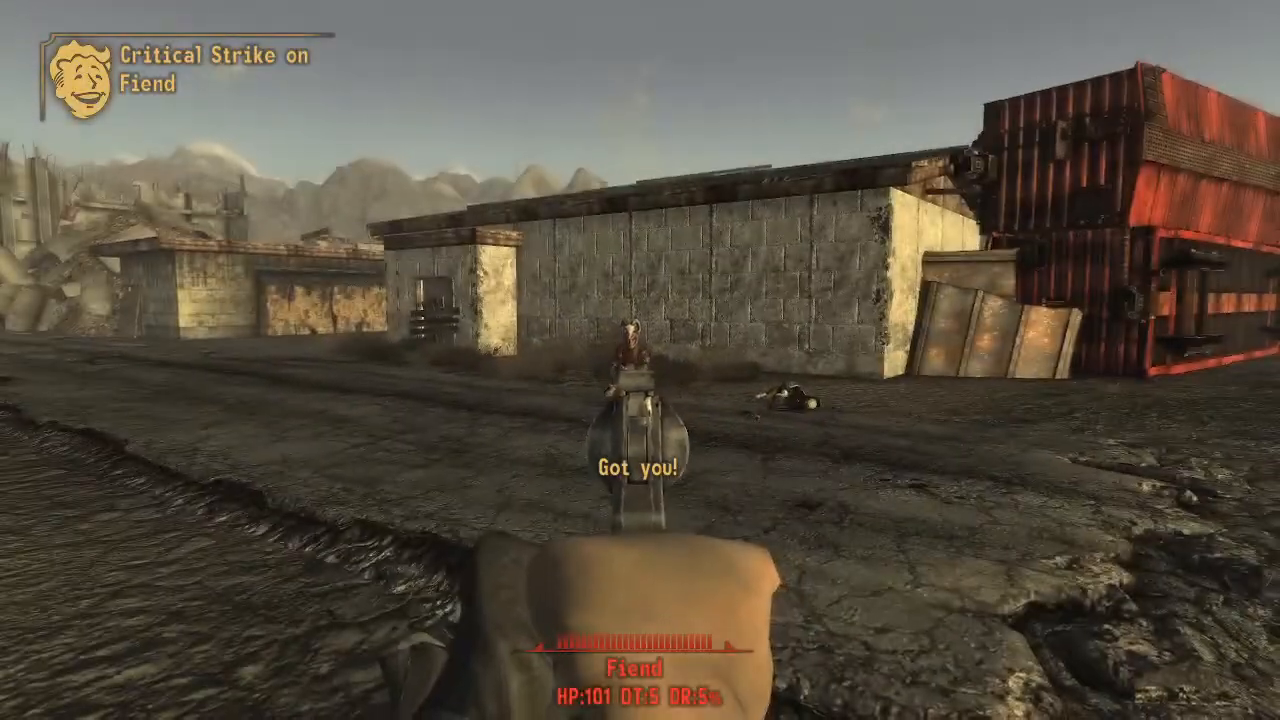
Keep firing the revolver through its sights at the horned-helmet Fiend beside the block building.
left_click(640, 360)
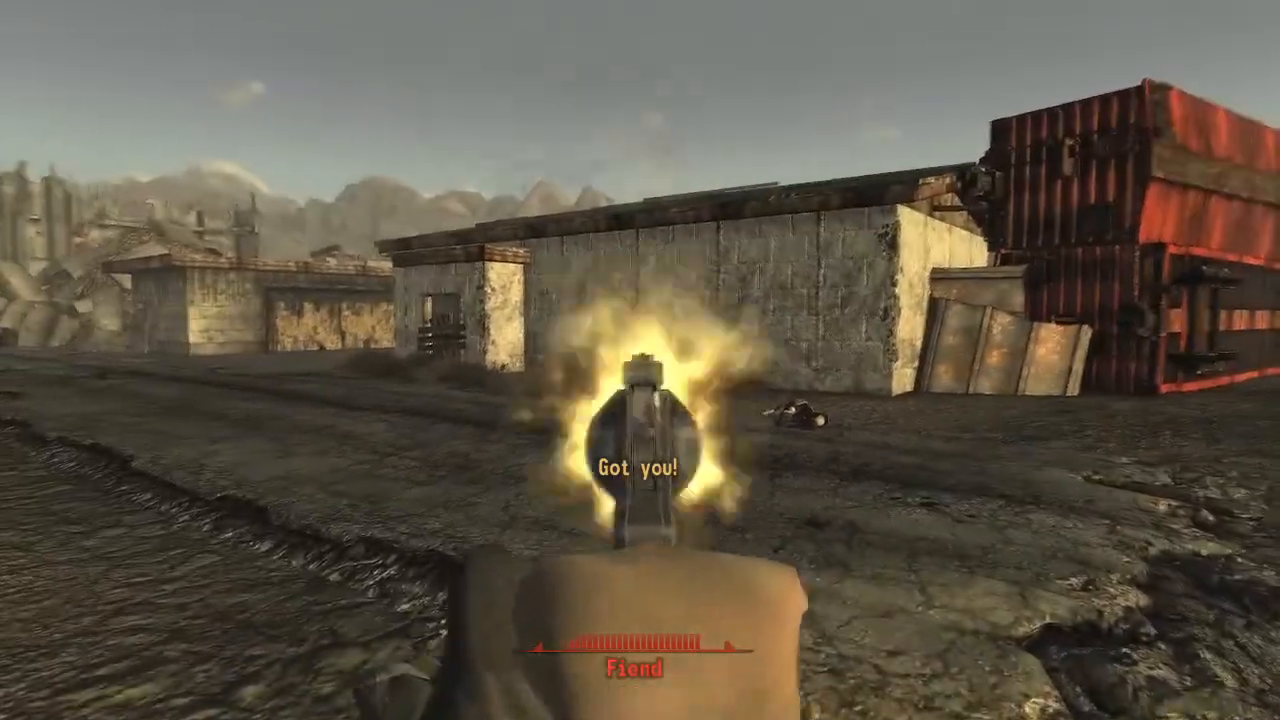
left_click(640, 360)
left_click(640, 360)
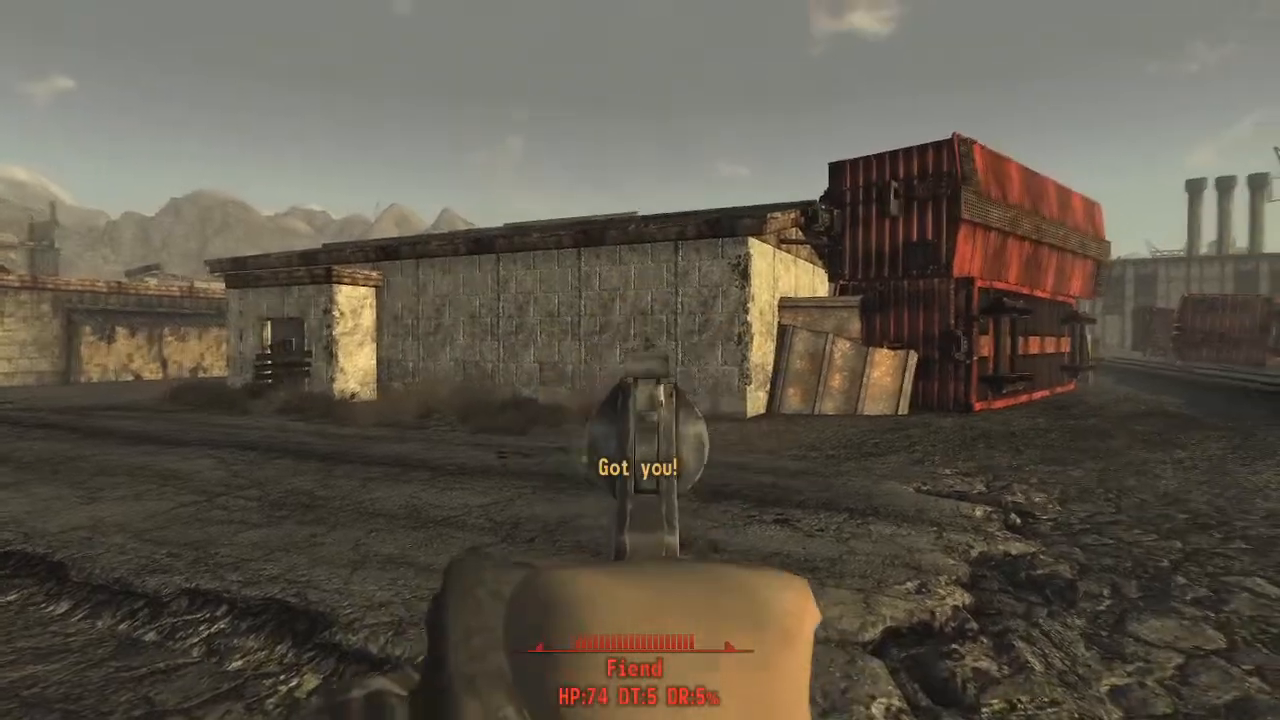
left_click(640, 360)
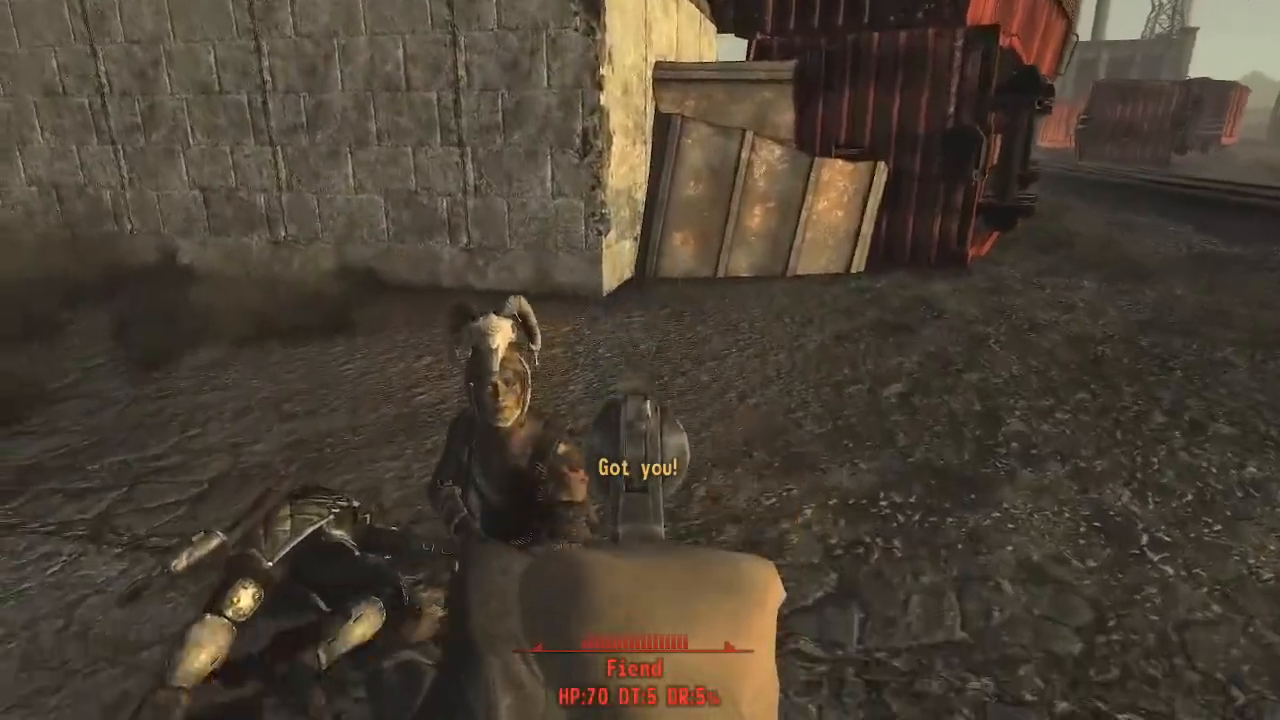
left_click(640, 360)
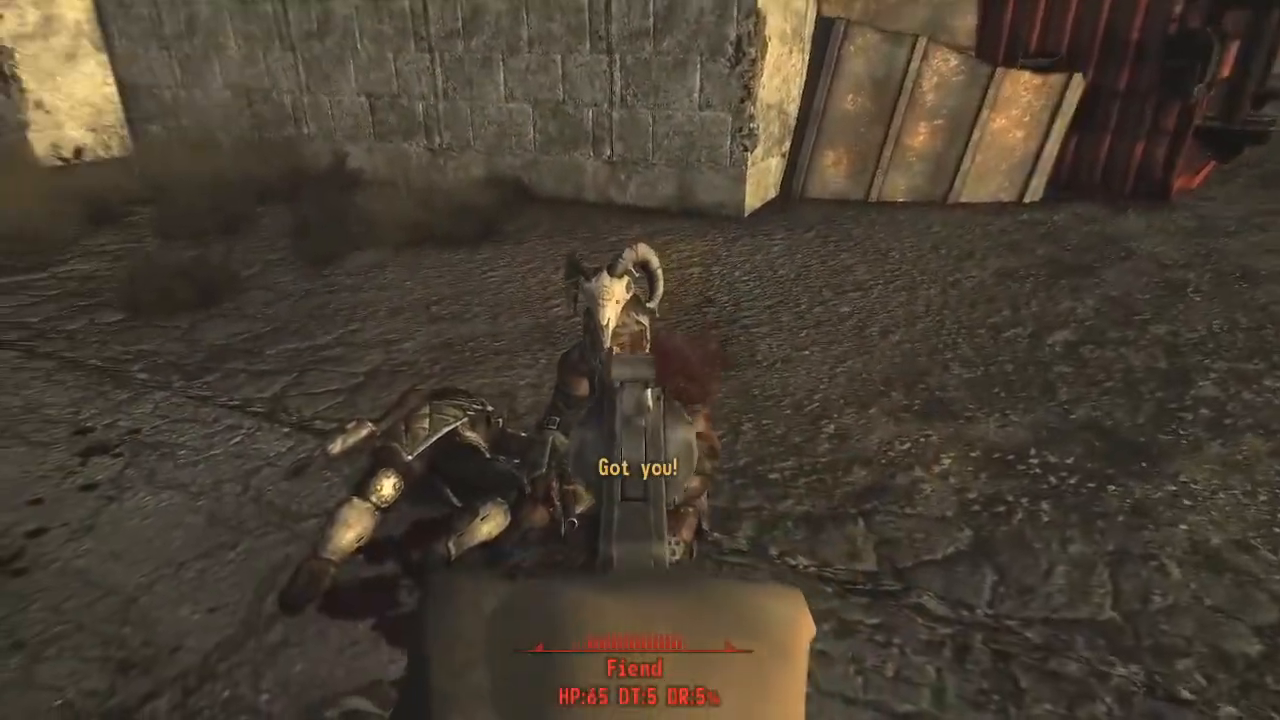
left_click(640, 360)
left_click(640, 360)
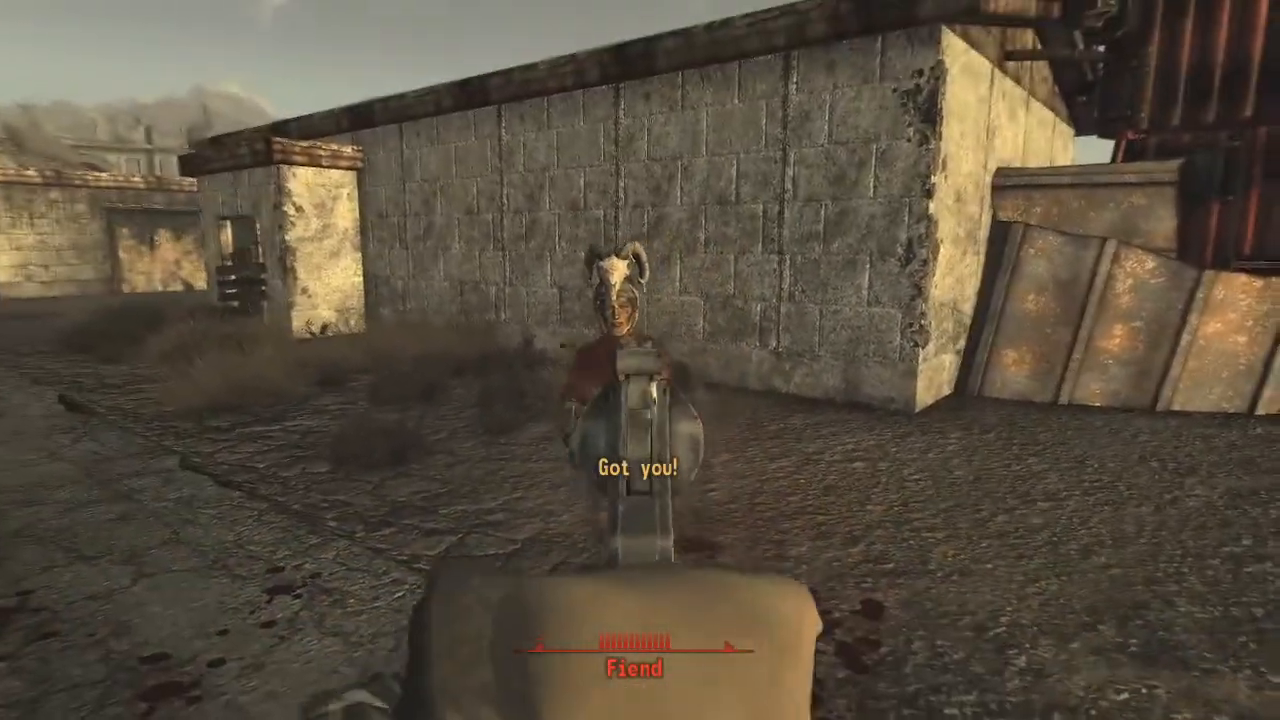
left_click(640, 360)
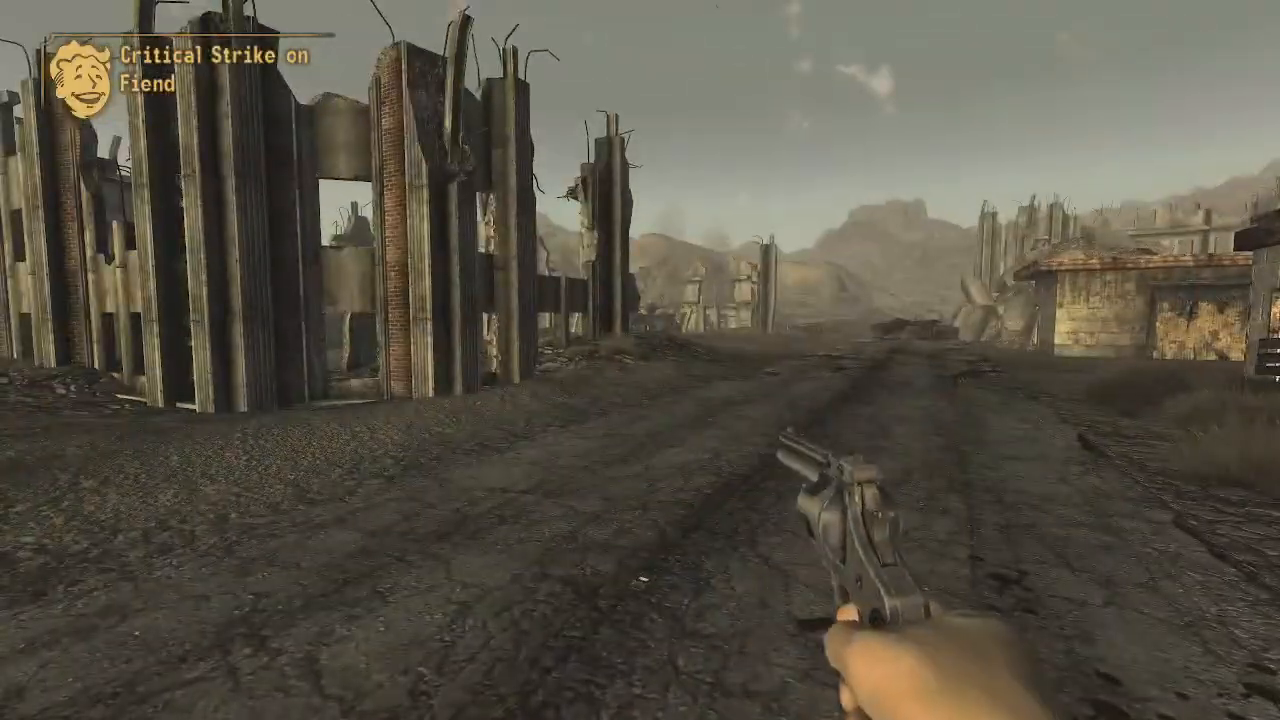
Run through the ruins to the Fiend camp, shoot the nearest Fiend at close range and back away.
key("w")
key("w")
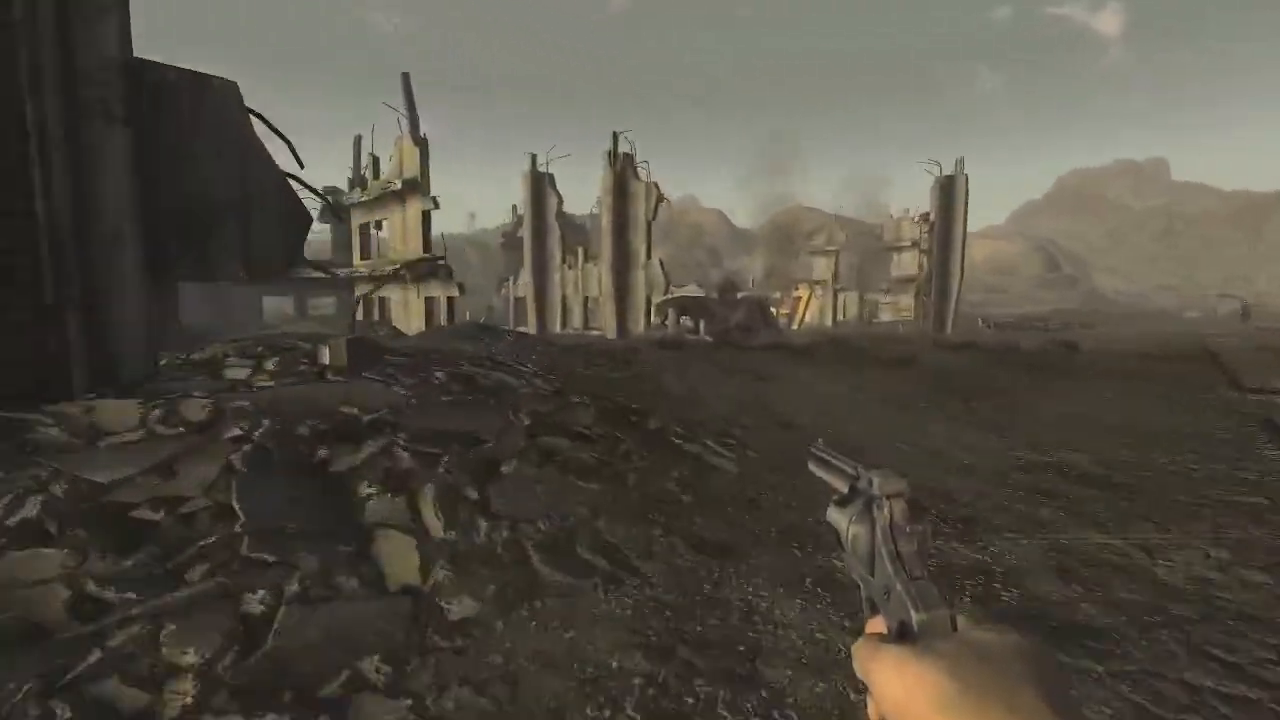
key("w")
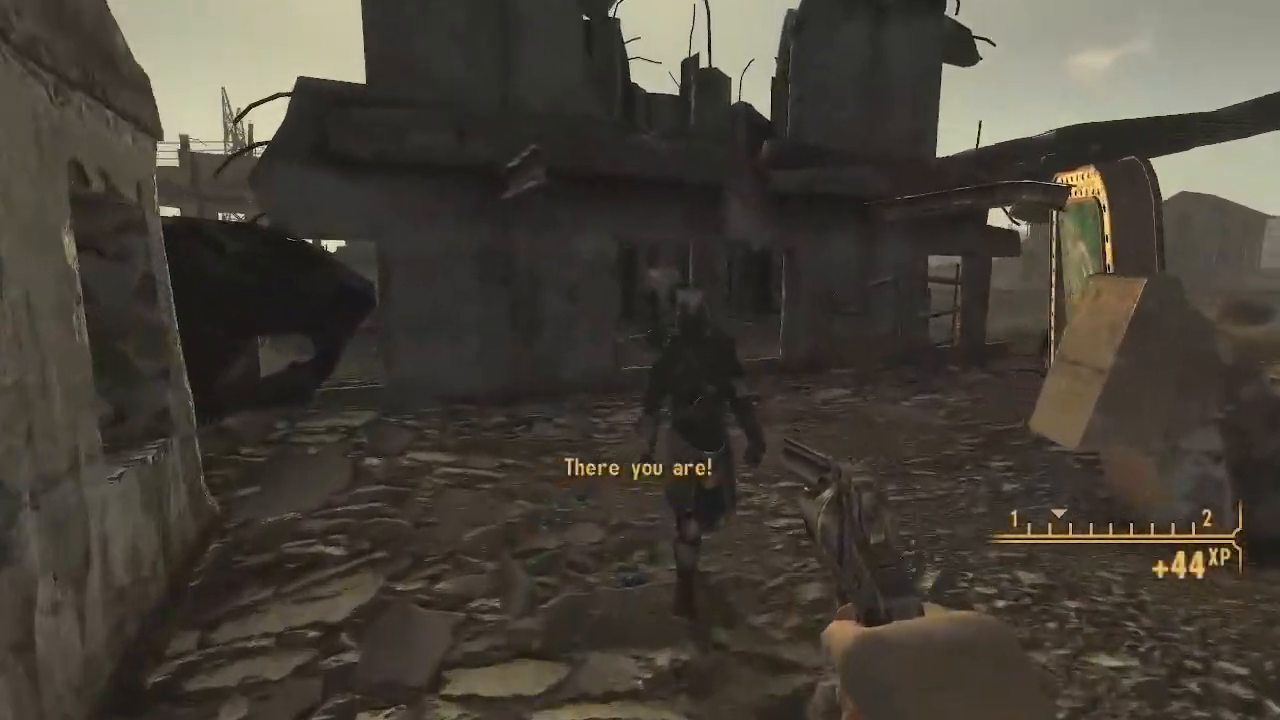
left_click(640, 360)
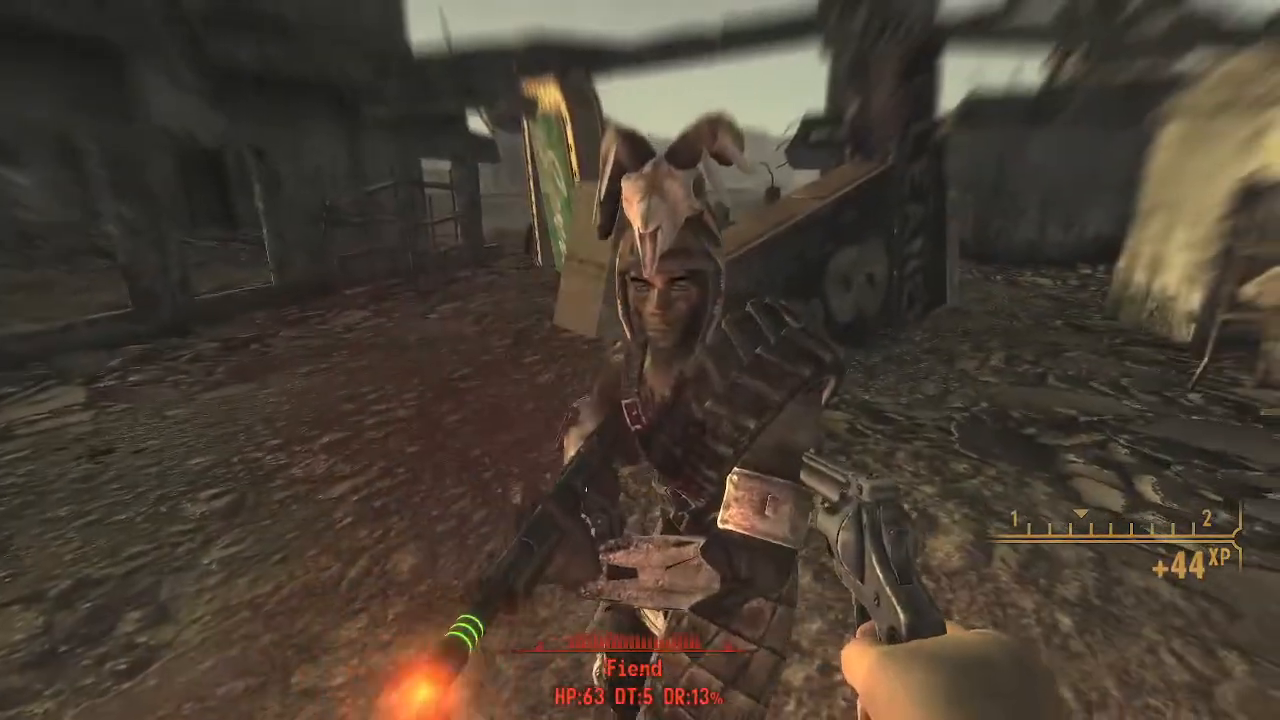
left_click(640, 360)
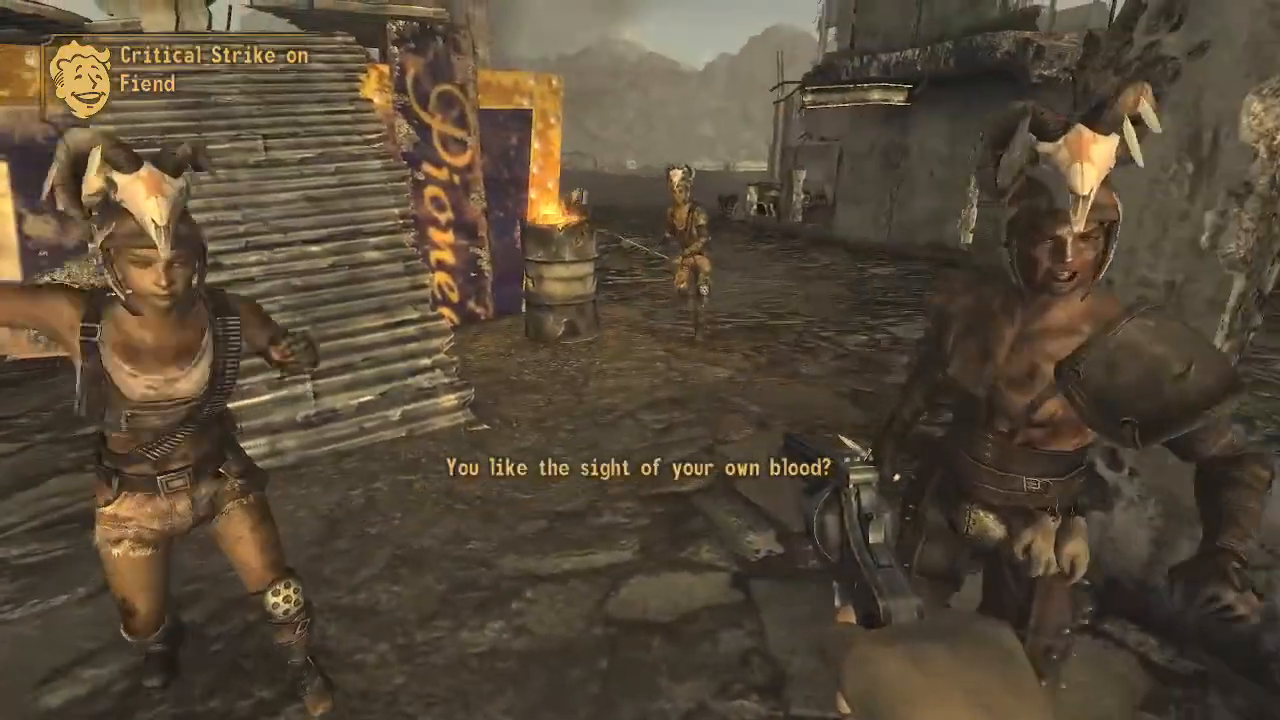
key("s")
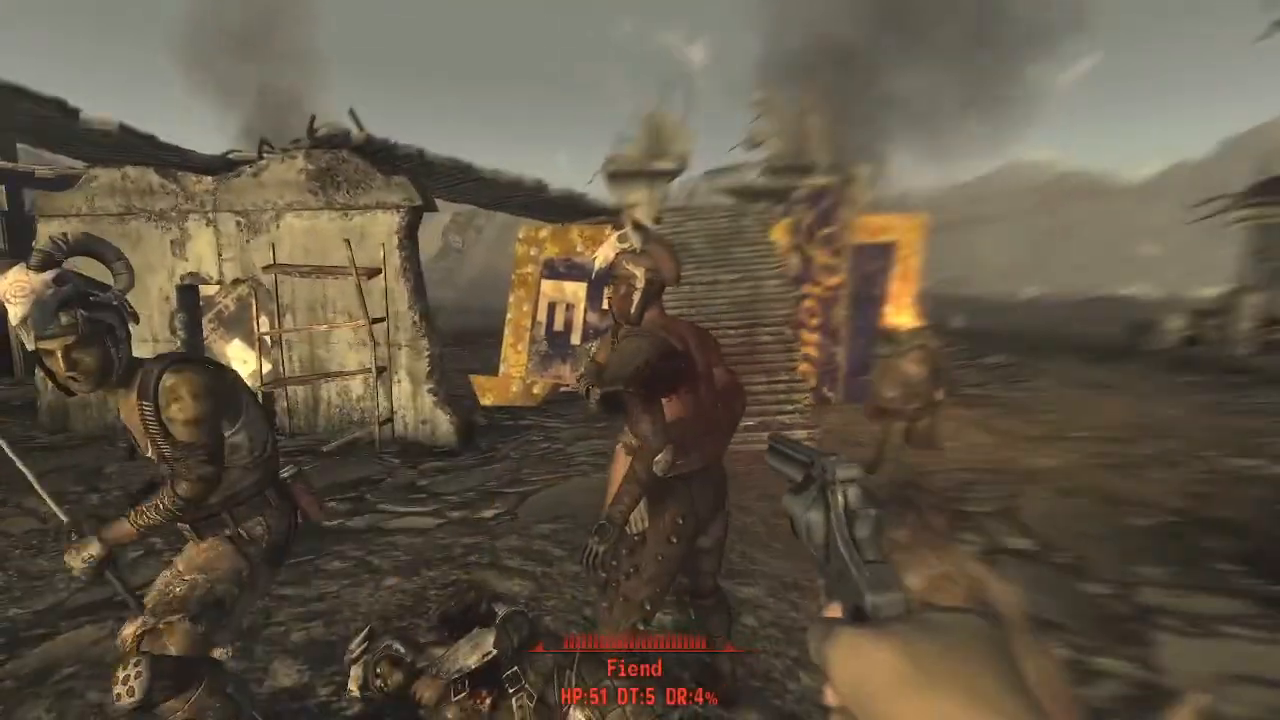
Fire the revolver from the hip at the wounded Fiend in the middle of the camp group.
left_click(640, 360)
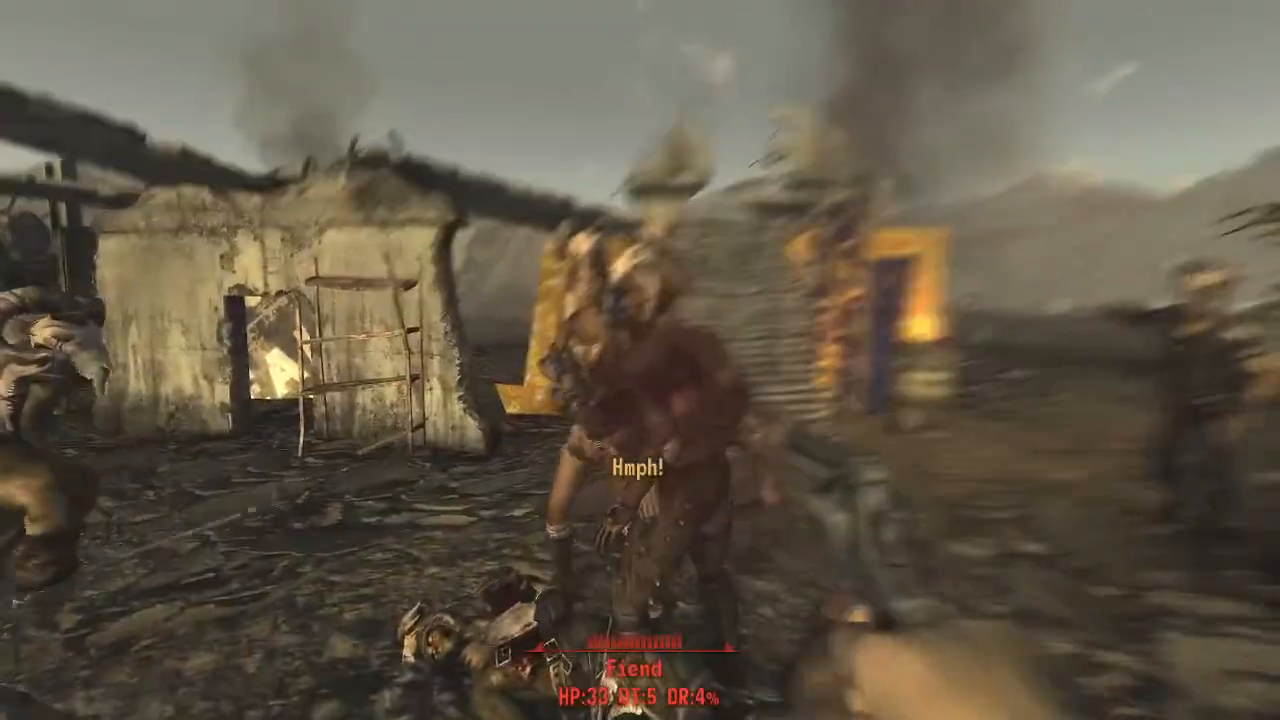
left_click(640, 360)
left_click(640, 360)
left_click(640, 360)
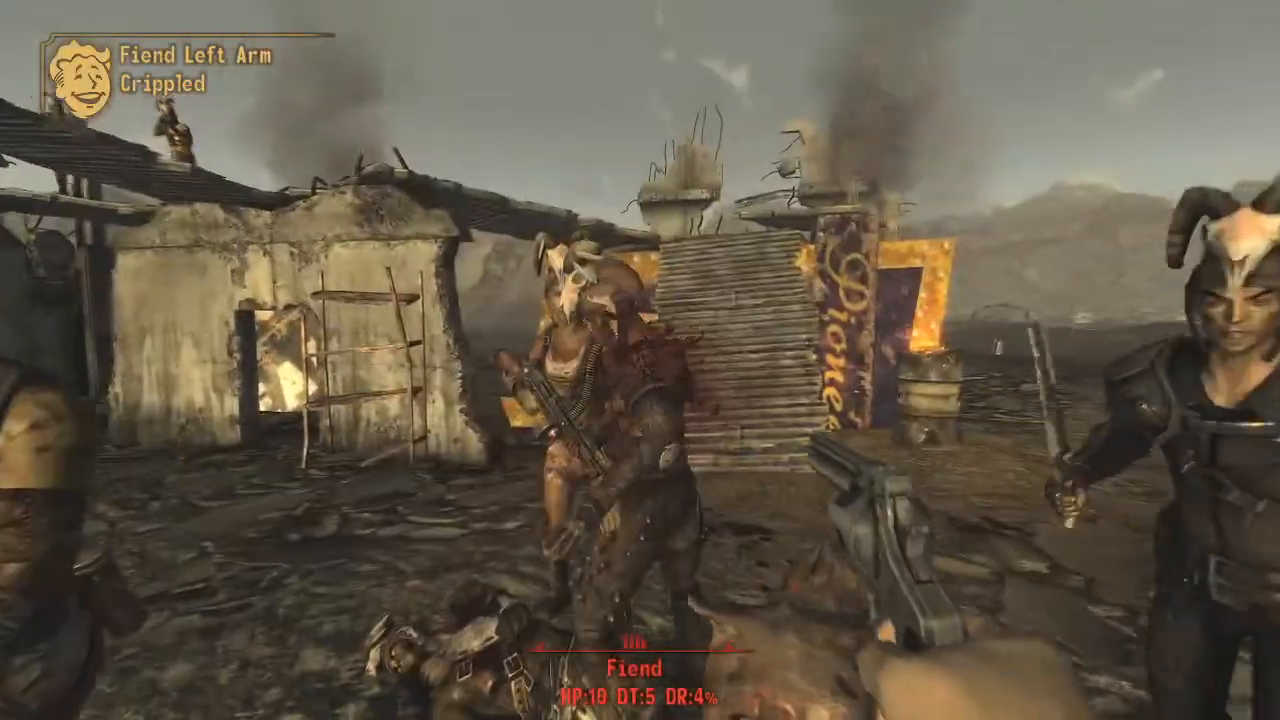
left_click(640, 360)
left_click(640, 360)
left_click(640, 360)
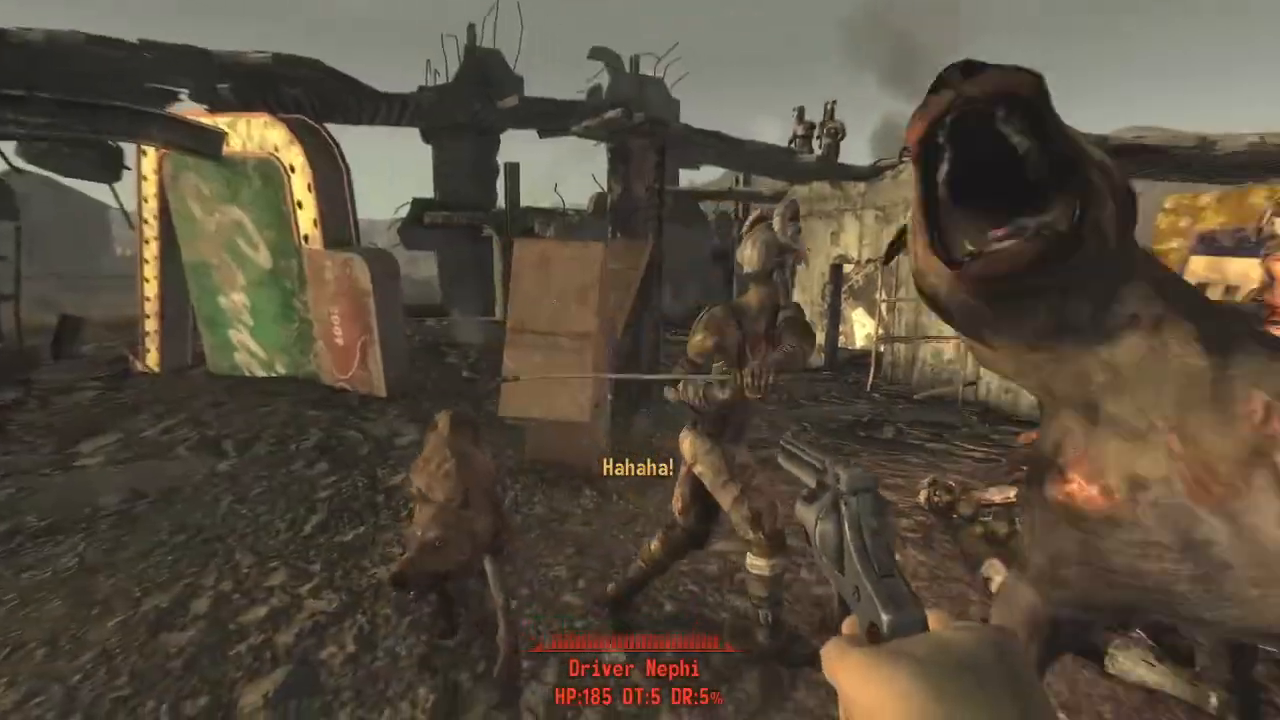
Run clear of the camp, shoot Driver Nephi through the revolver's sights on the open ground and retreat.
key("w")
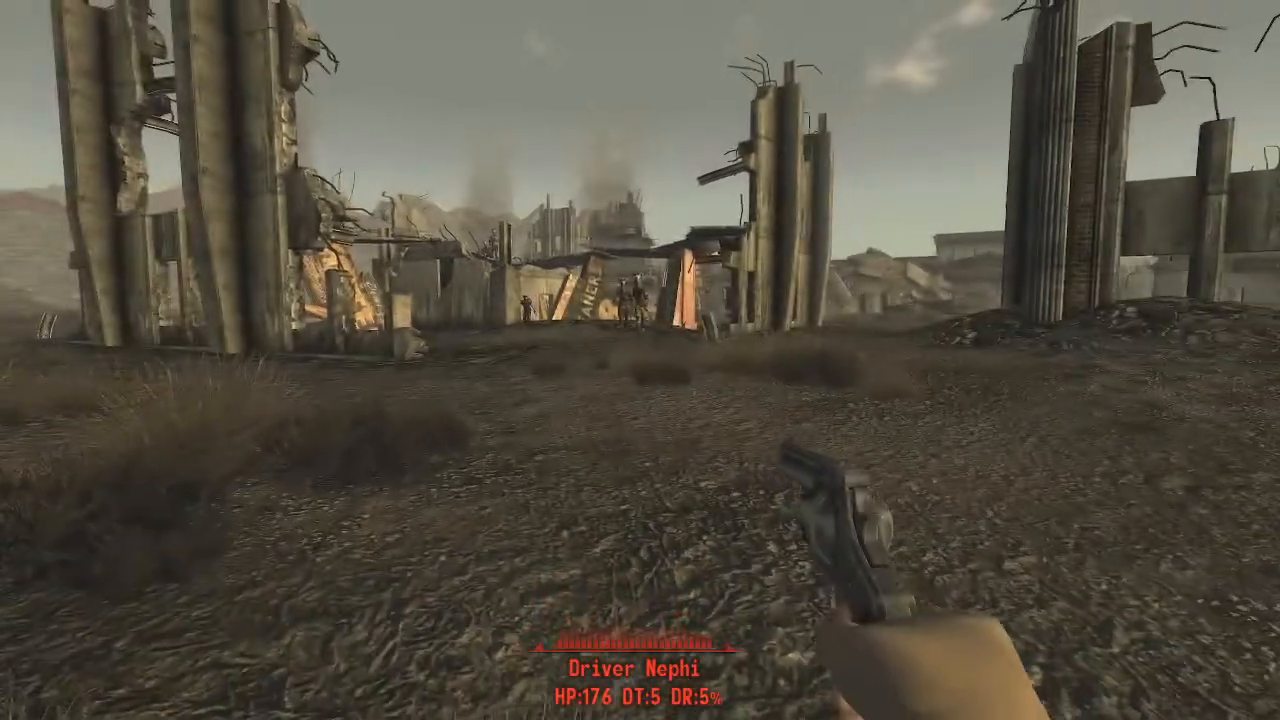
key("w")
right_click(640, 360)
left_click(640, 360)
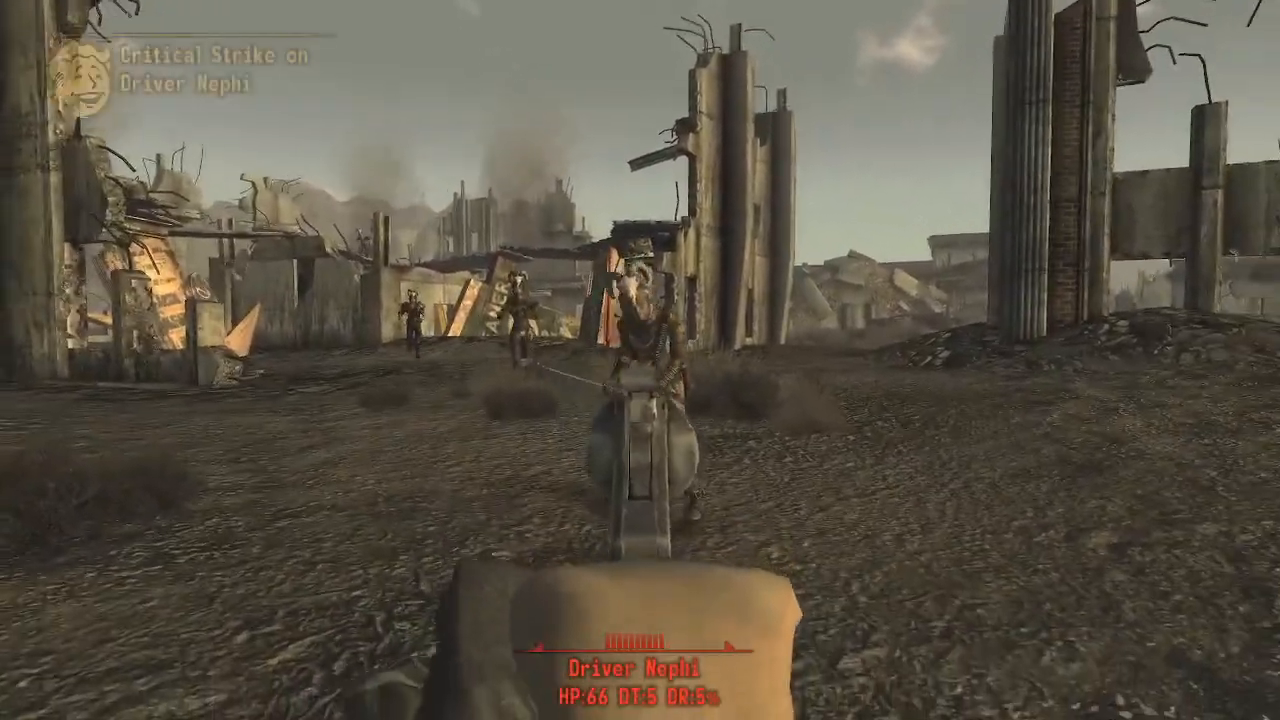
left_click(640, 360)
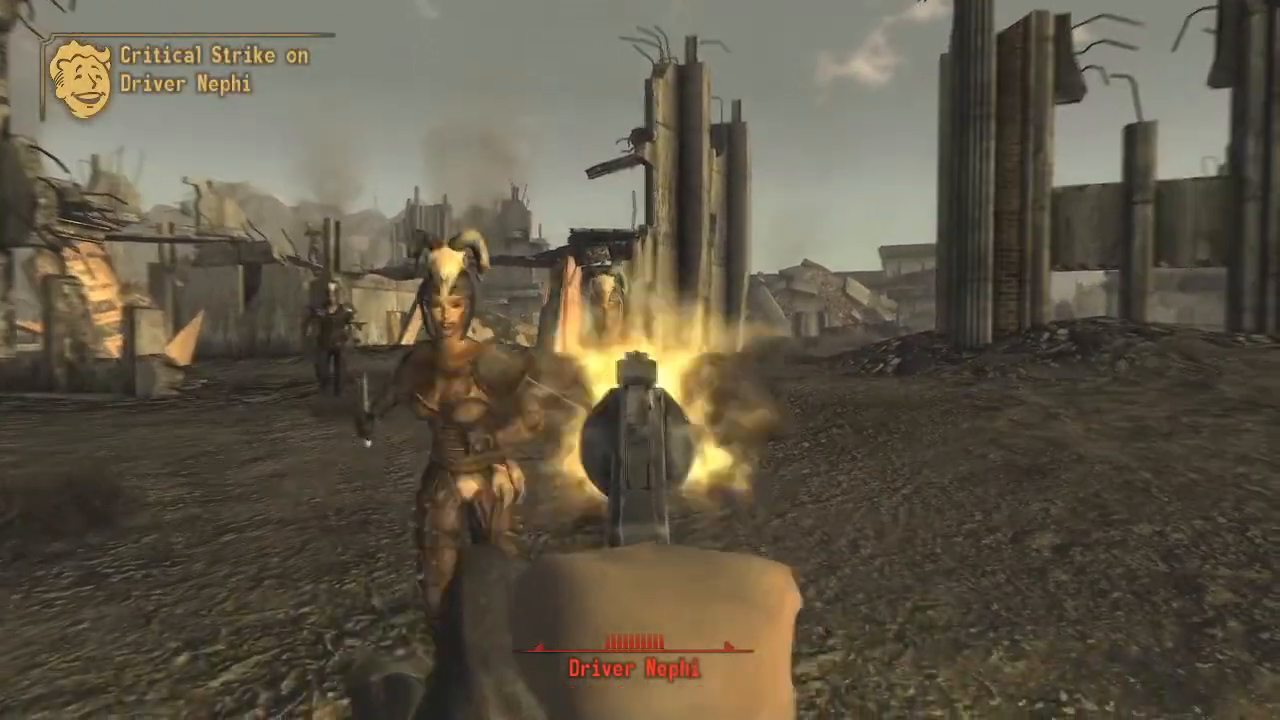
key("s")
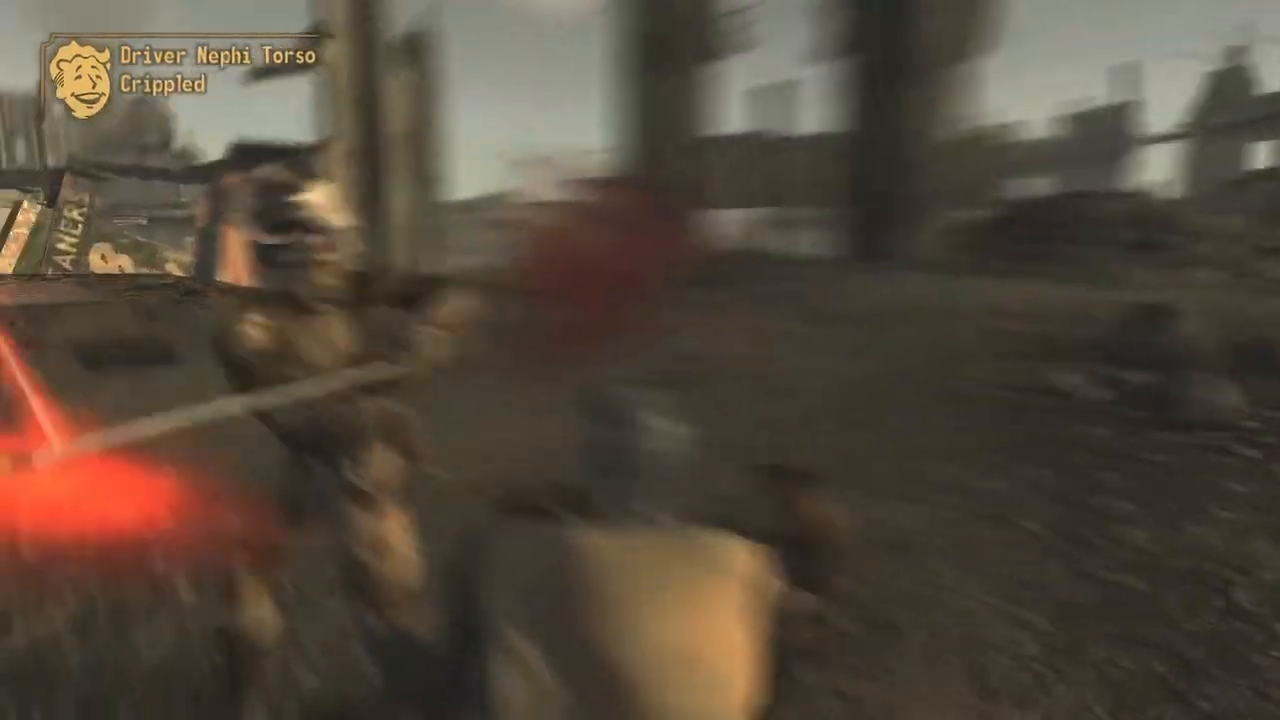
key("s")
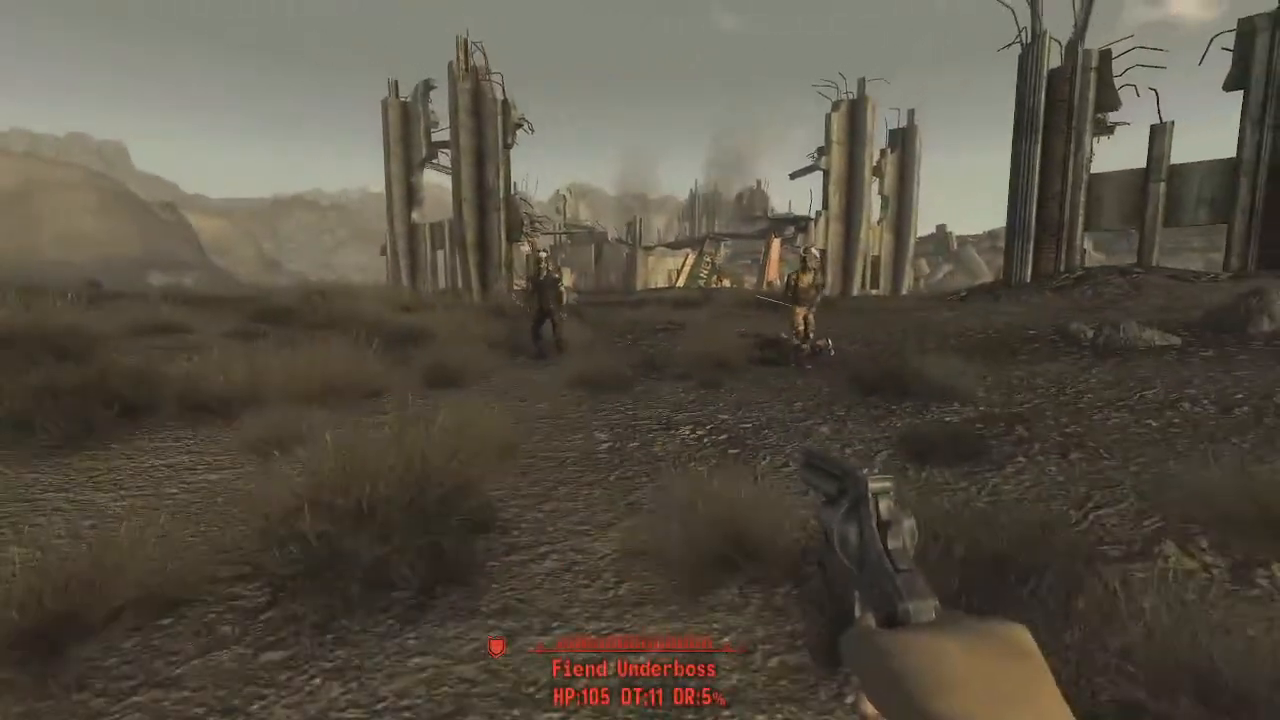
Open the game console and enable god mode with tgm.
key("grave")
type("tgm")
key("Return")
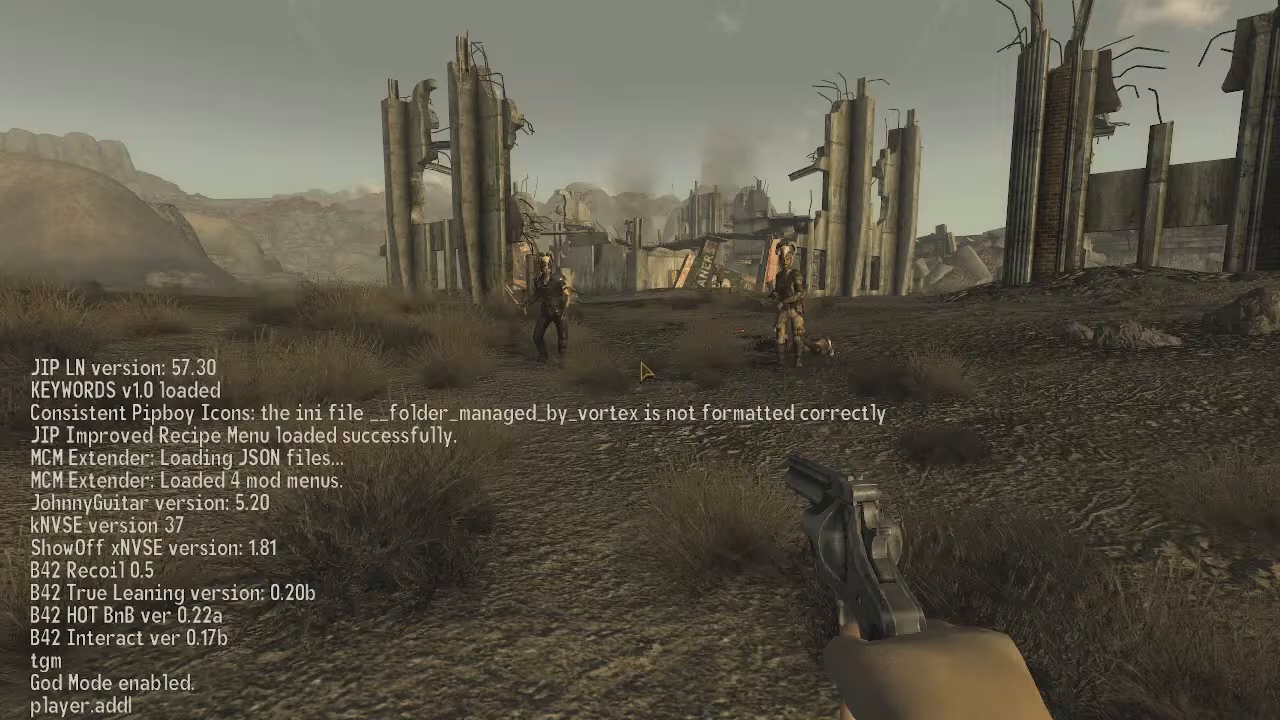
Run player.addperk finesse and player.modav luck 5 in the console to boost the player's critical chance, and return to the game.
type("player.addperk finess")
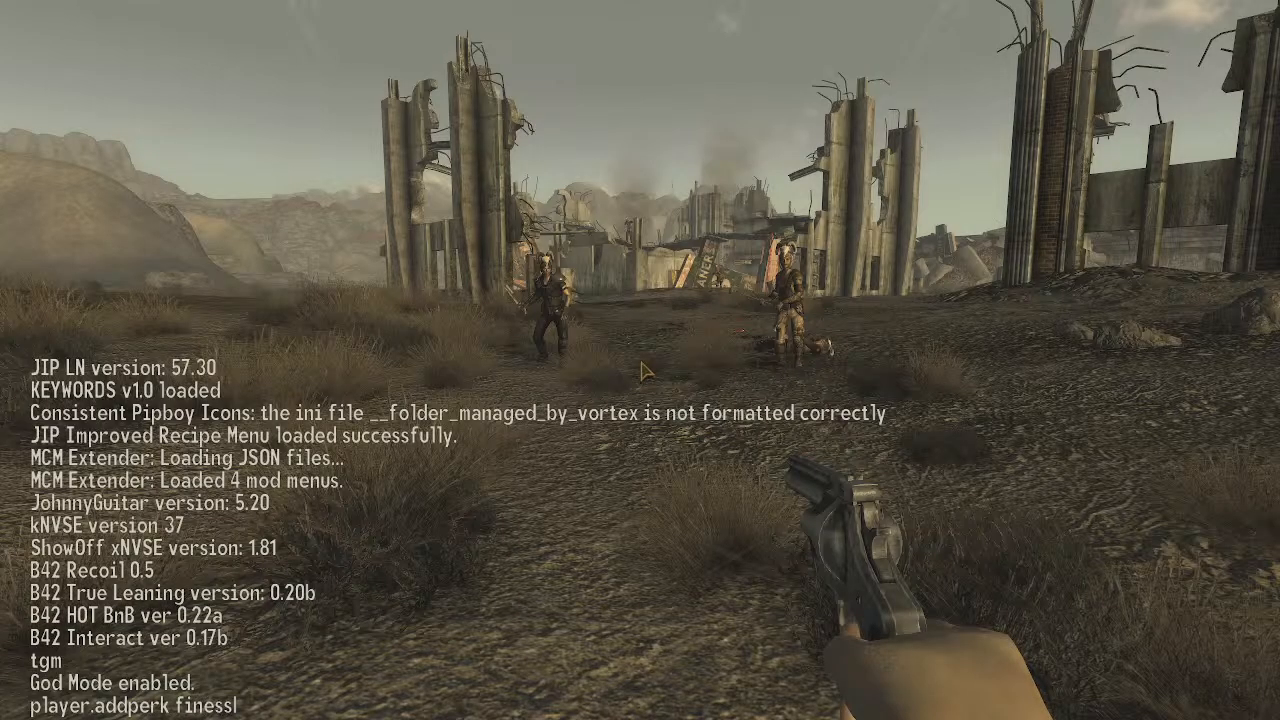
type("e")
key("Return")
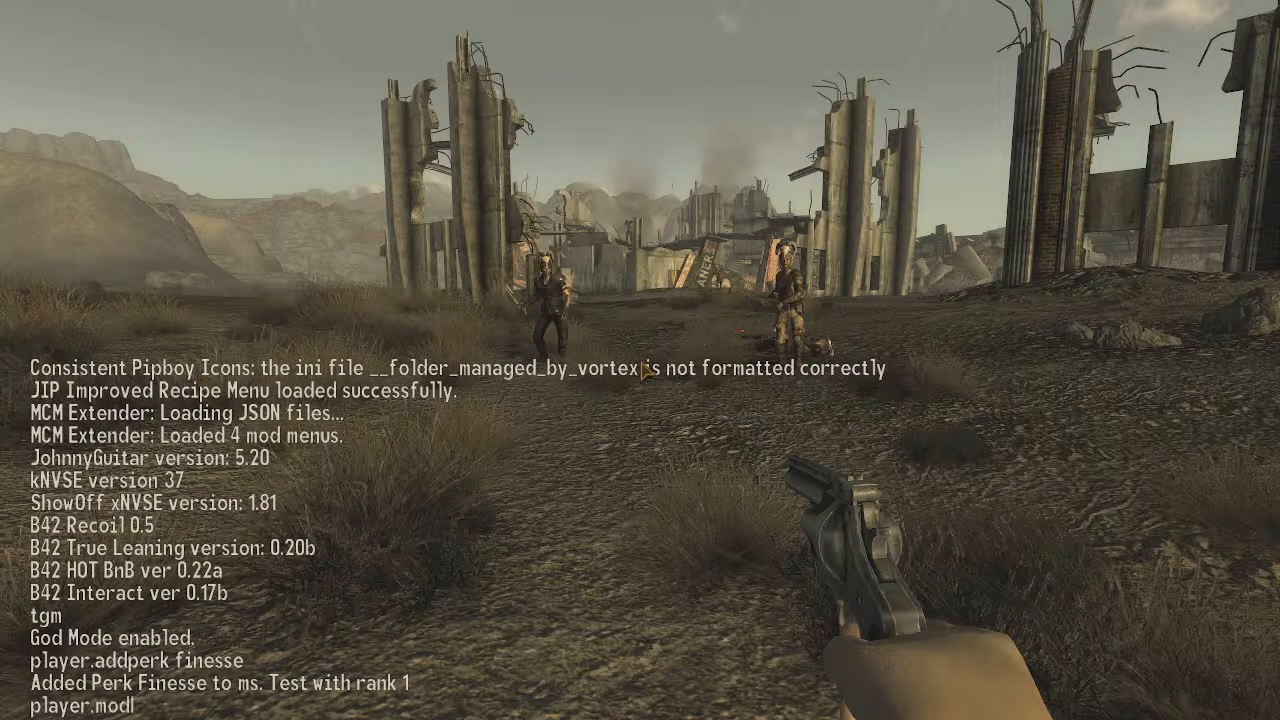
type("player.modav luck 5")
key("Return")
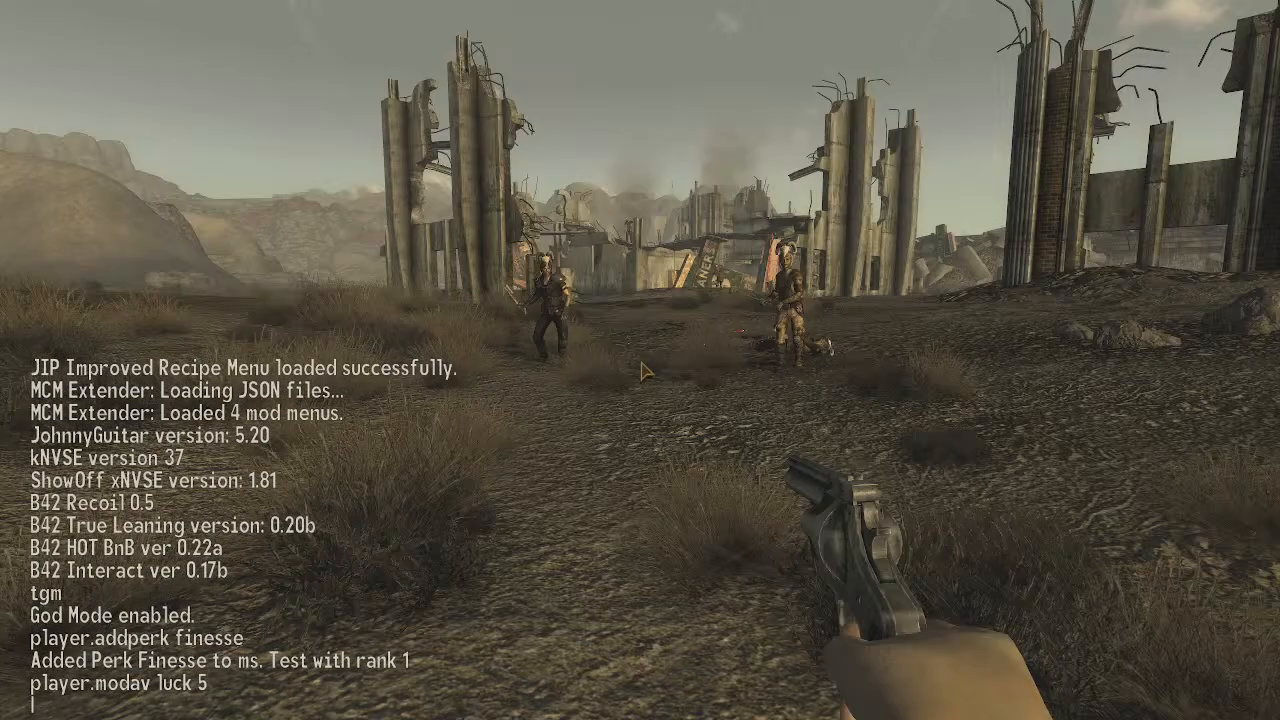
key("grave")
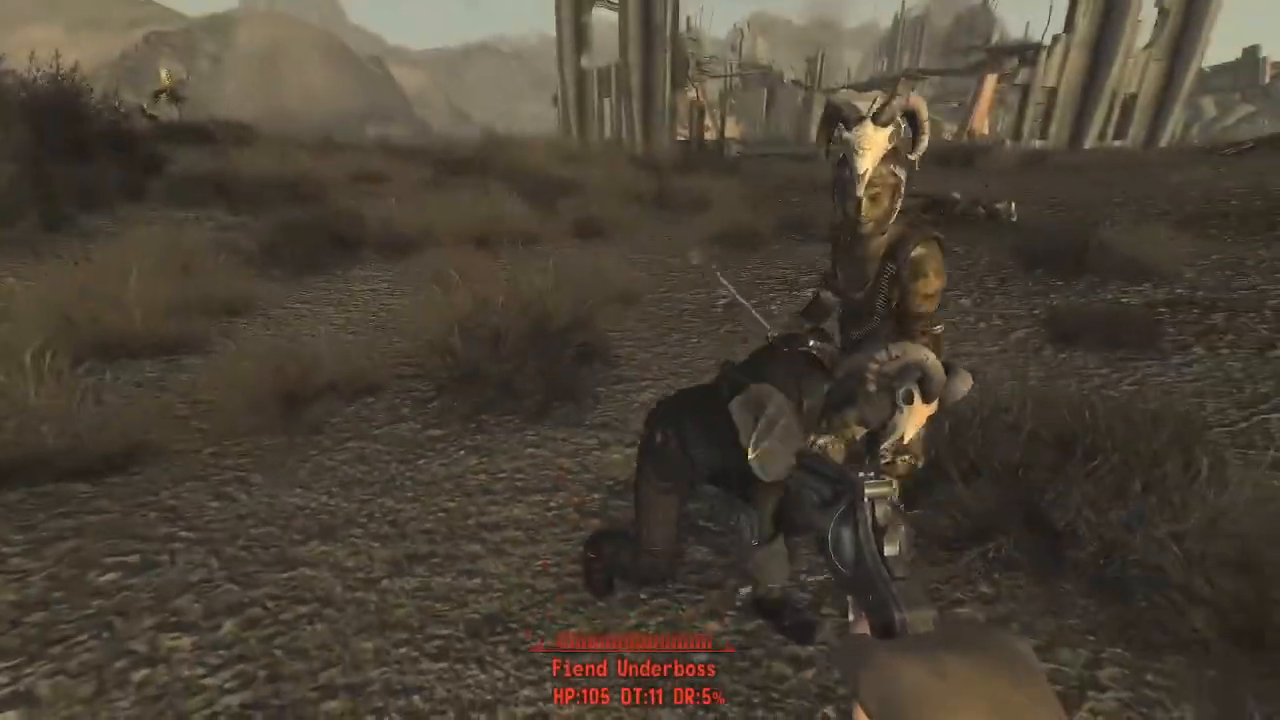
Shoot the Fiend Underboss and Driver Nephi from the hip at close range in the scrubland.
left_click(640, 360)
left_click(640, 360)
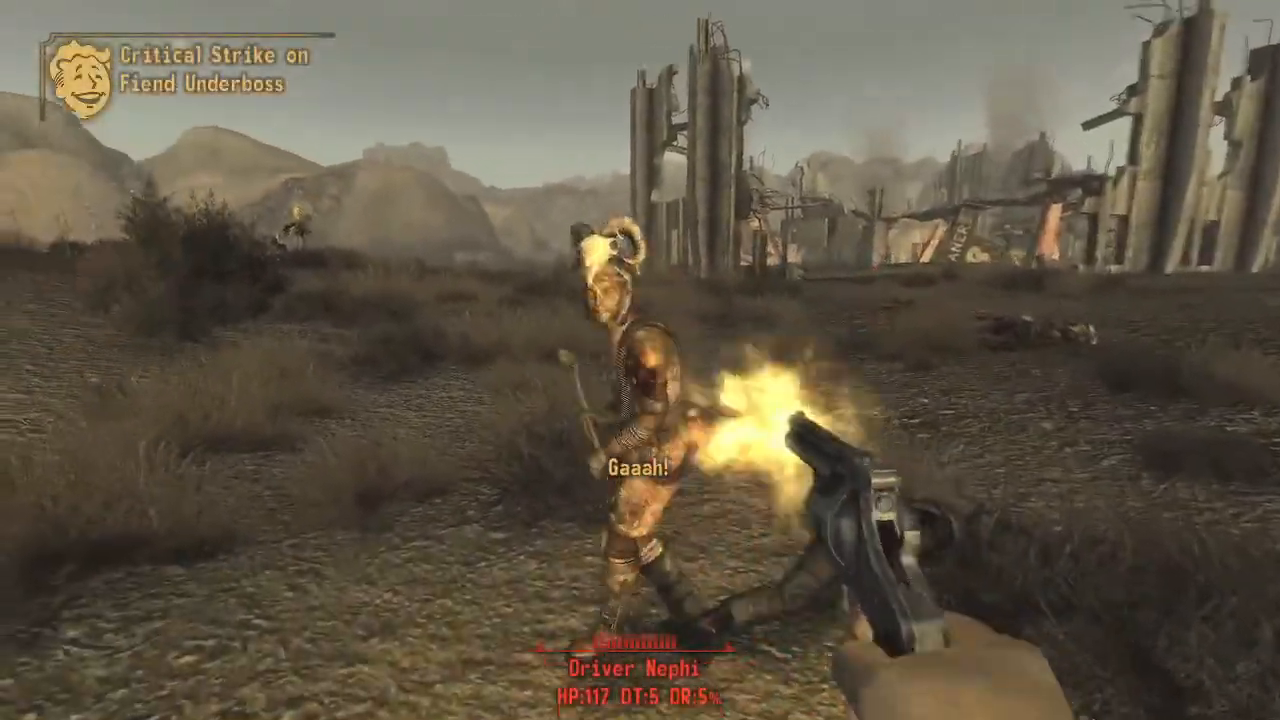
left_click(640, 360)
left_click(640, 360)
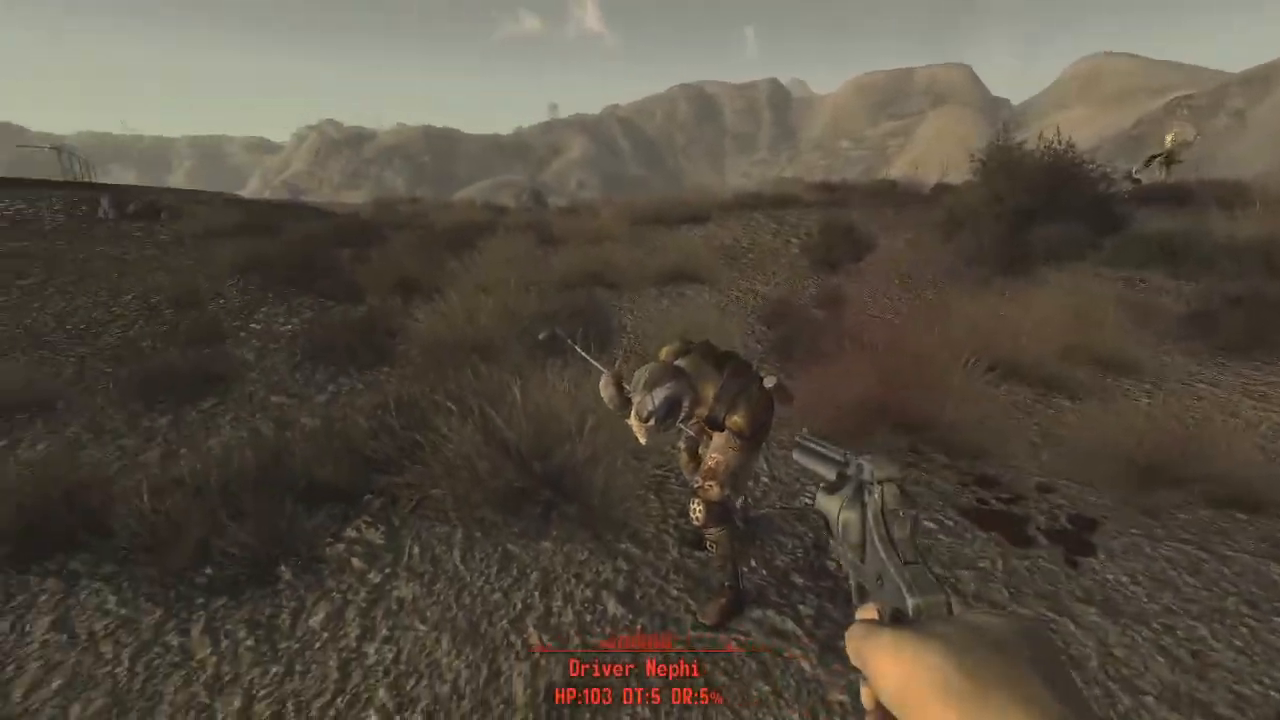
left_click(640, 360)
left_click(640, 360)
left_click(640, 360)
left_click(640, 360)
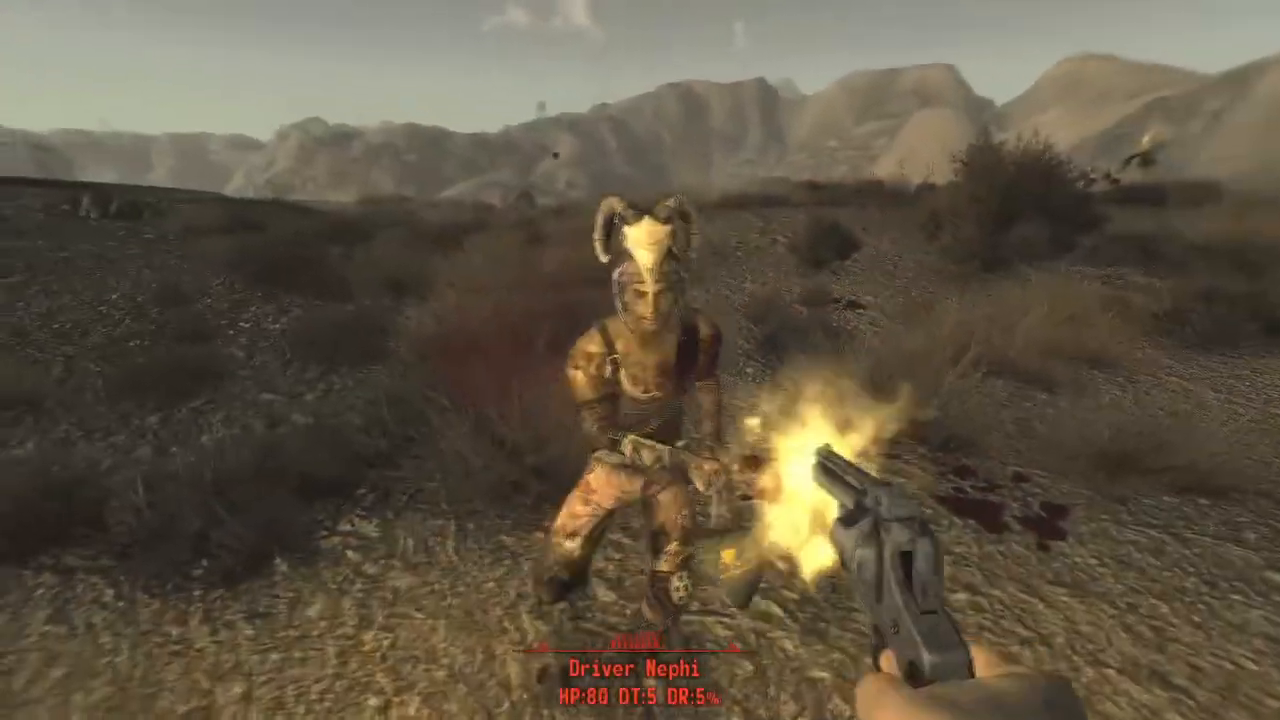
left_click(640, 360)
left_click(640, 360)
left_click(640, 360)
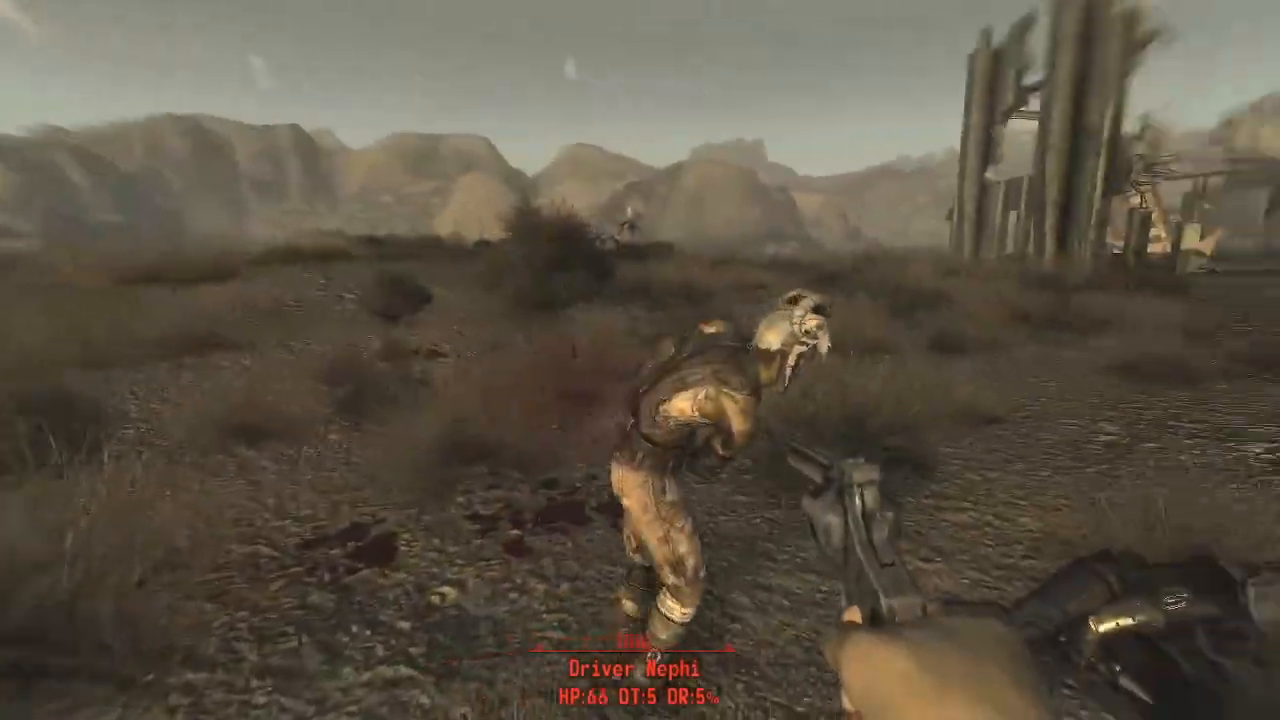
Aim down the revolver's sights and keep shooting Driver Nephi as he attacks up close.
left_click(640, 360)
left_click(640, 360)
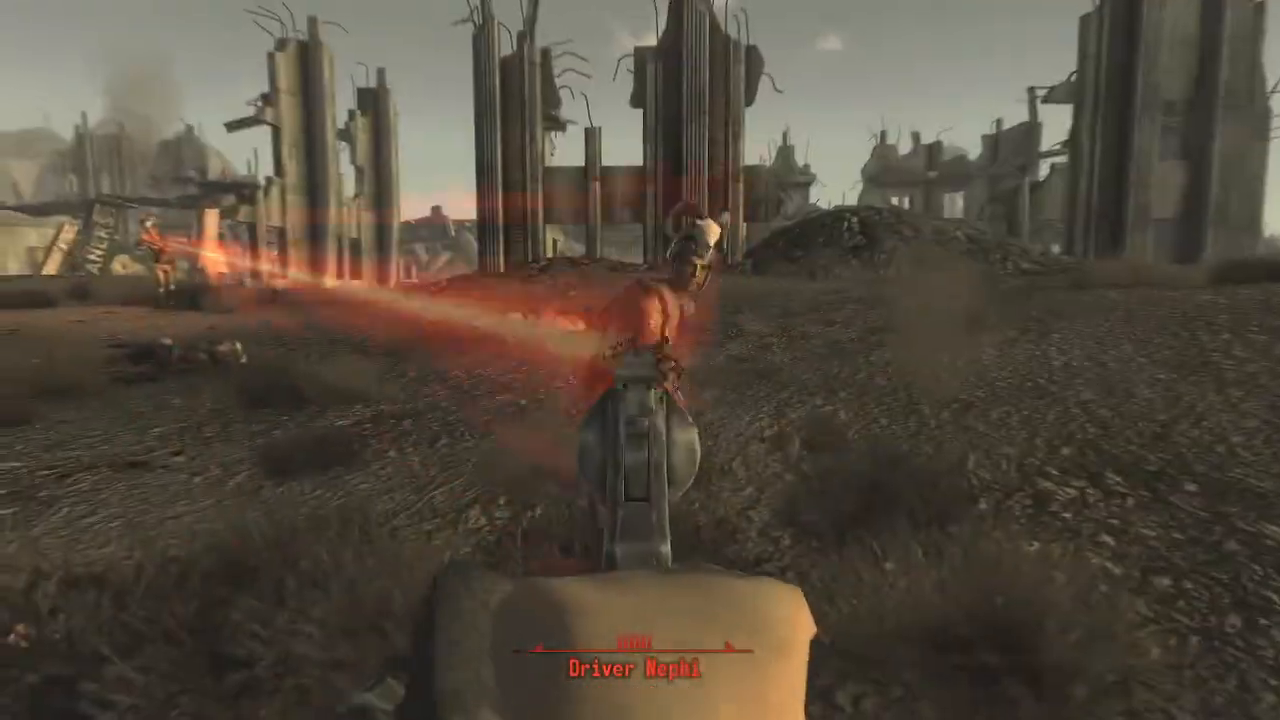
left_click(640, 360)
left_click(640, 360)
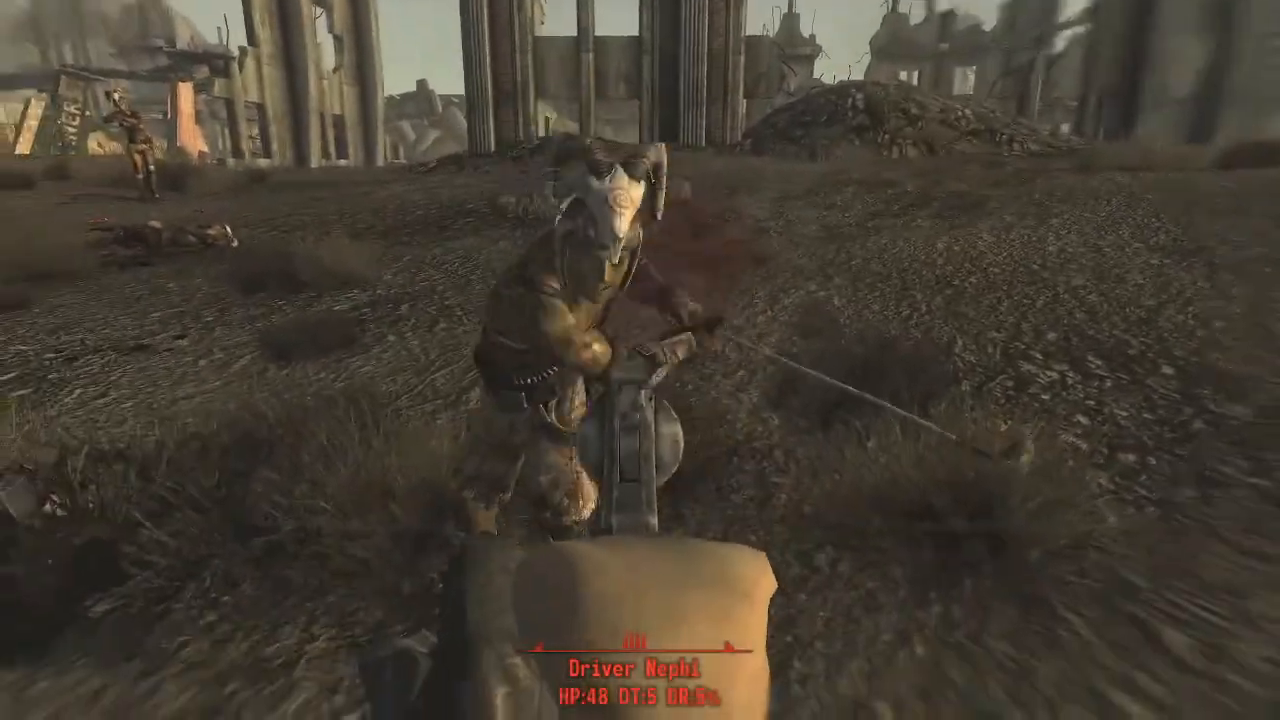
left_click(640, 360)
left_click(640, 360)
left_click(640, 360)
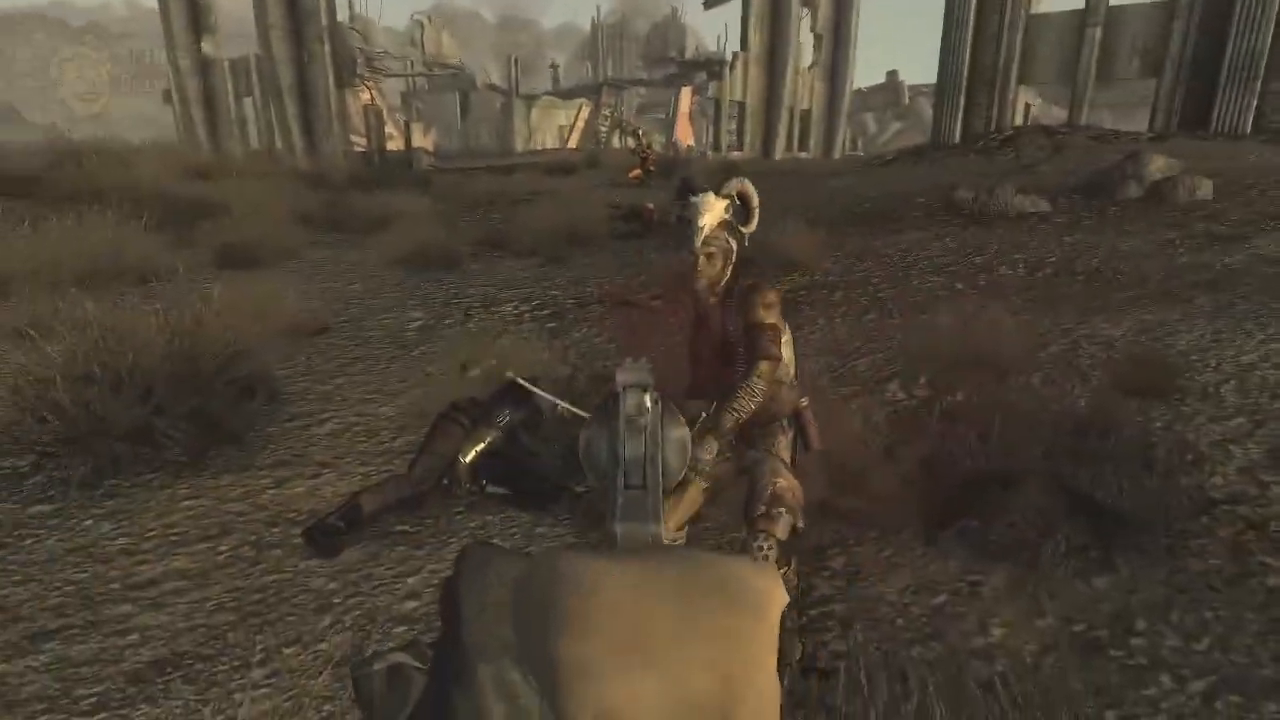
Advance across the scrubland and shoot the approaching Fiend through the revolver's sights.
key("w")
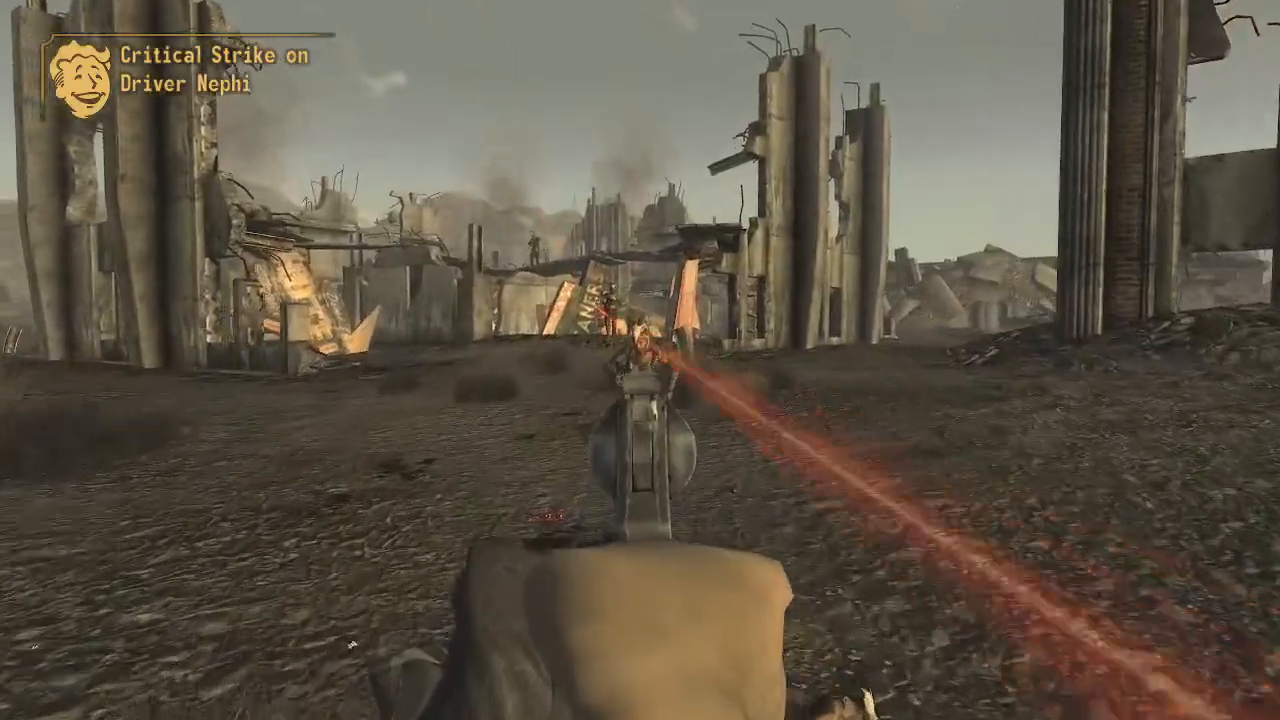
key("w")
left_click(640, 360)
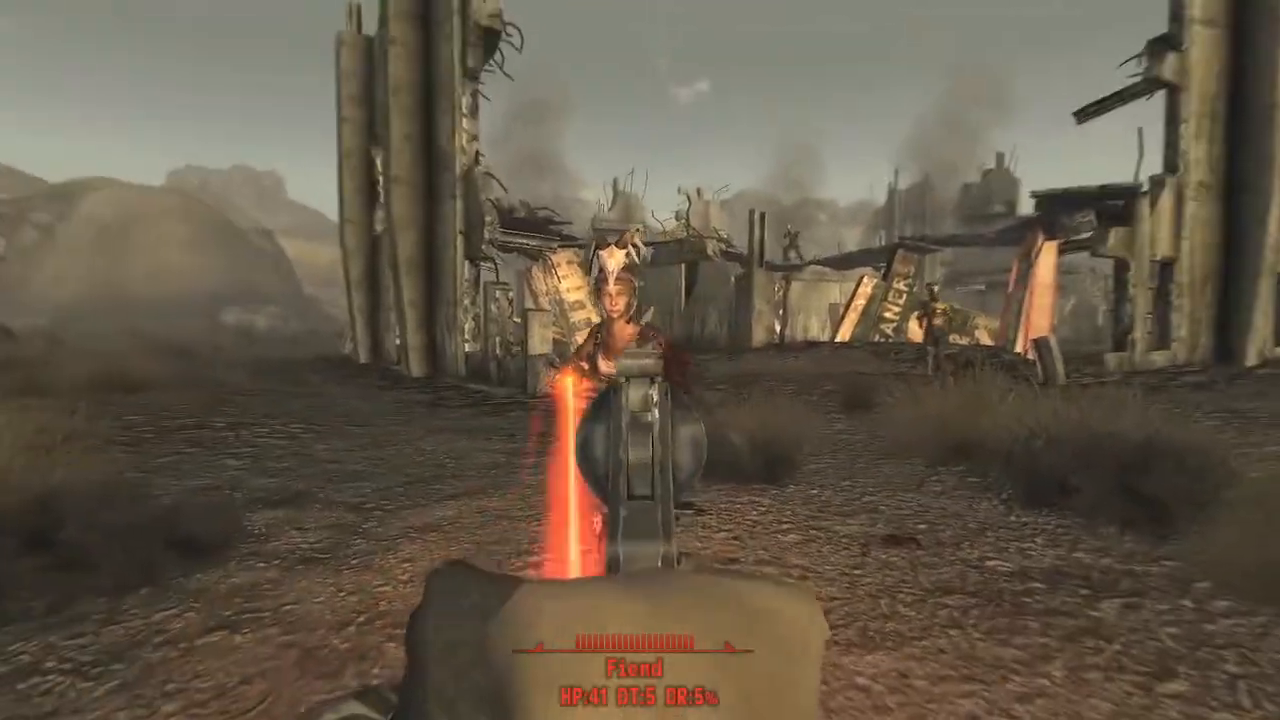
left_click(640, 360)
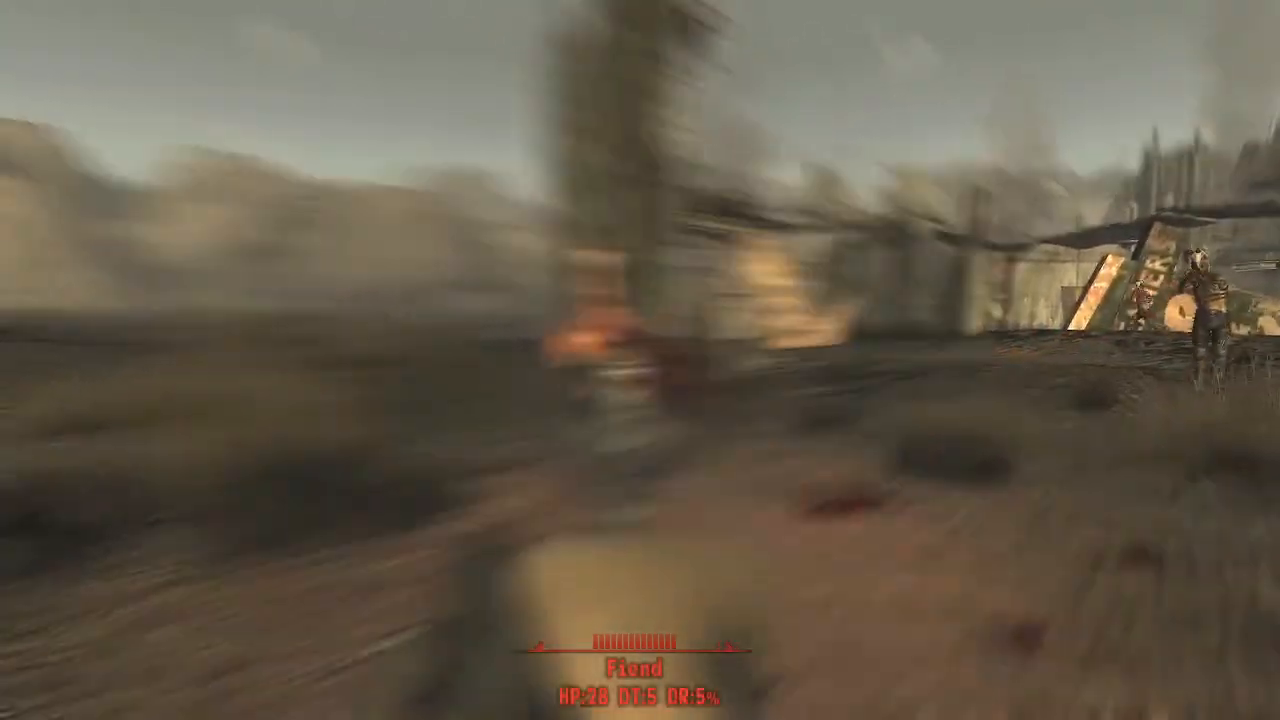
left_click(640, 360)
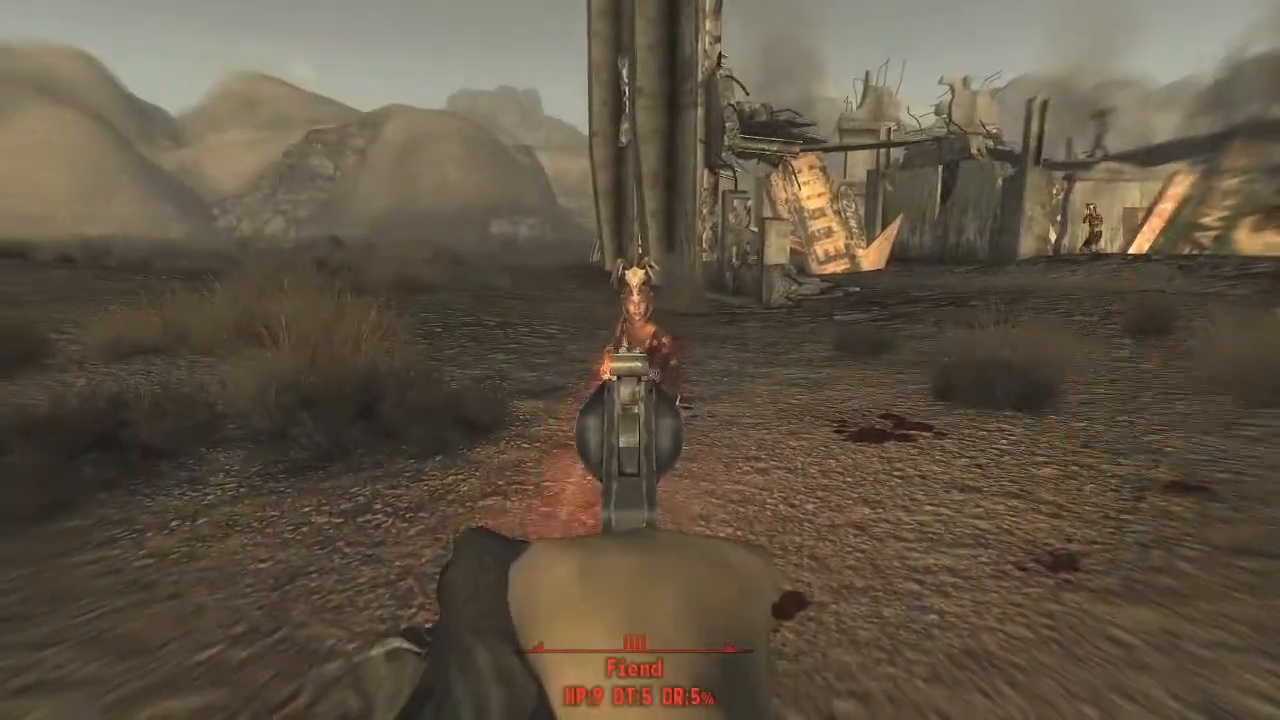
left_click(640, 360)
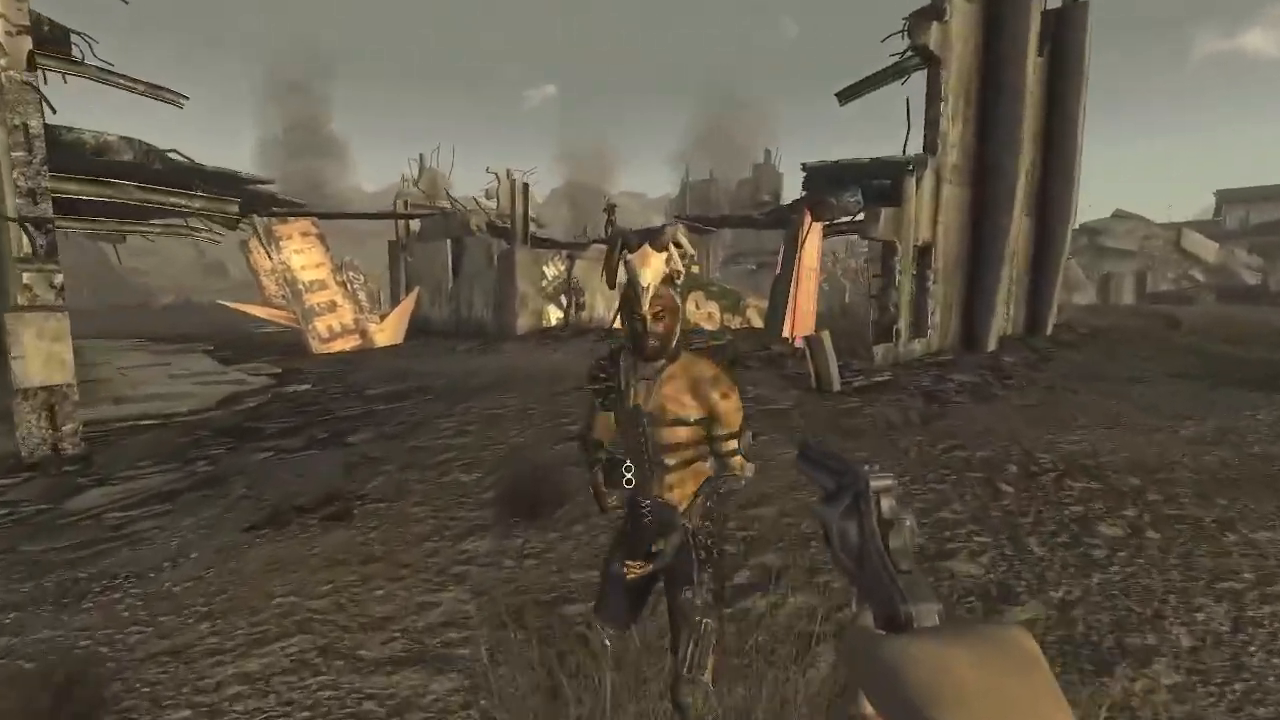
Shoot the next charging Fiend from the hip at close range.
left_click(640, 360)
left_click(640, 360)
left_click(640, 360)
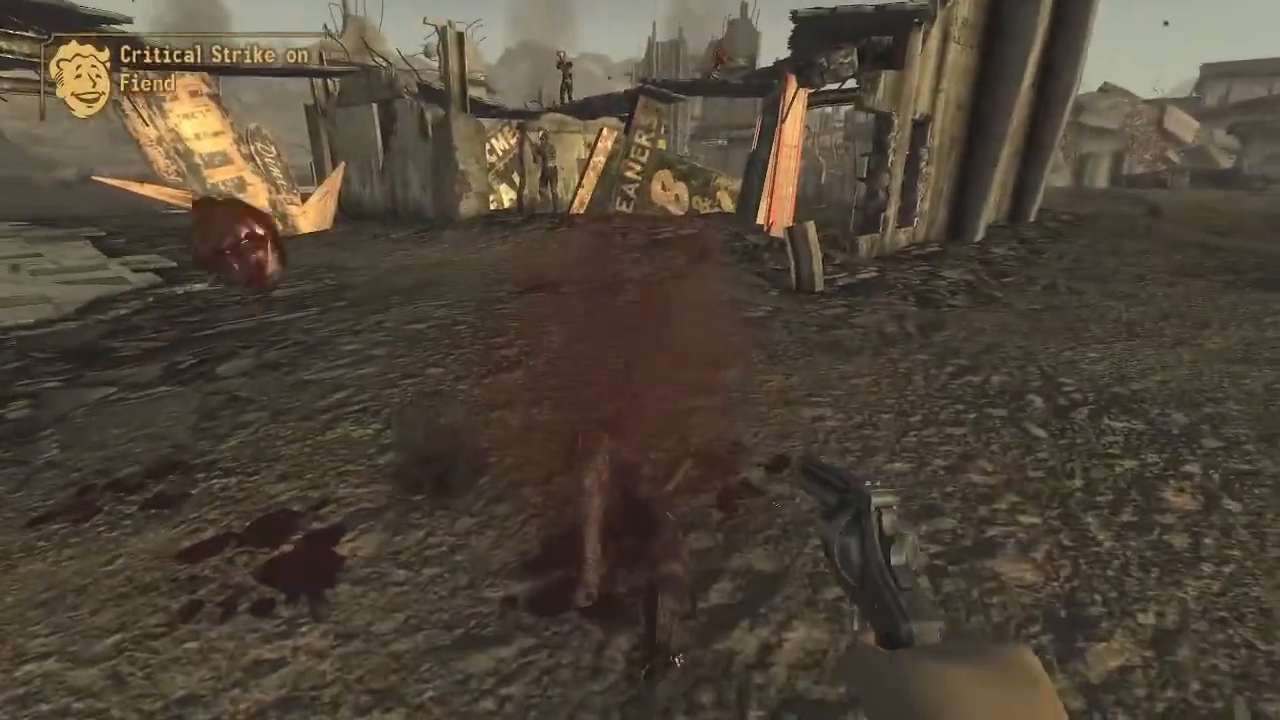
Advance to the fallen billboards and shoot the Fiend through the sights, plus the nearby dog from the hip.
key("w")
right_click(640, 360)
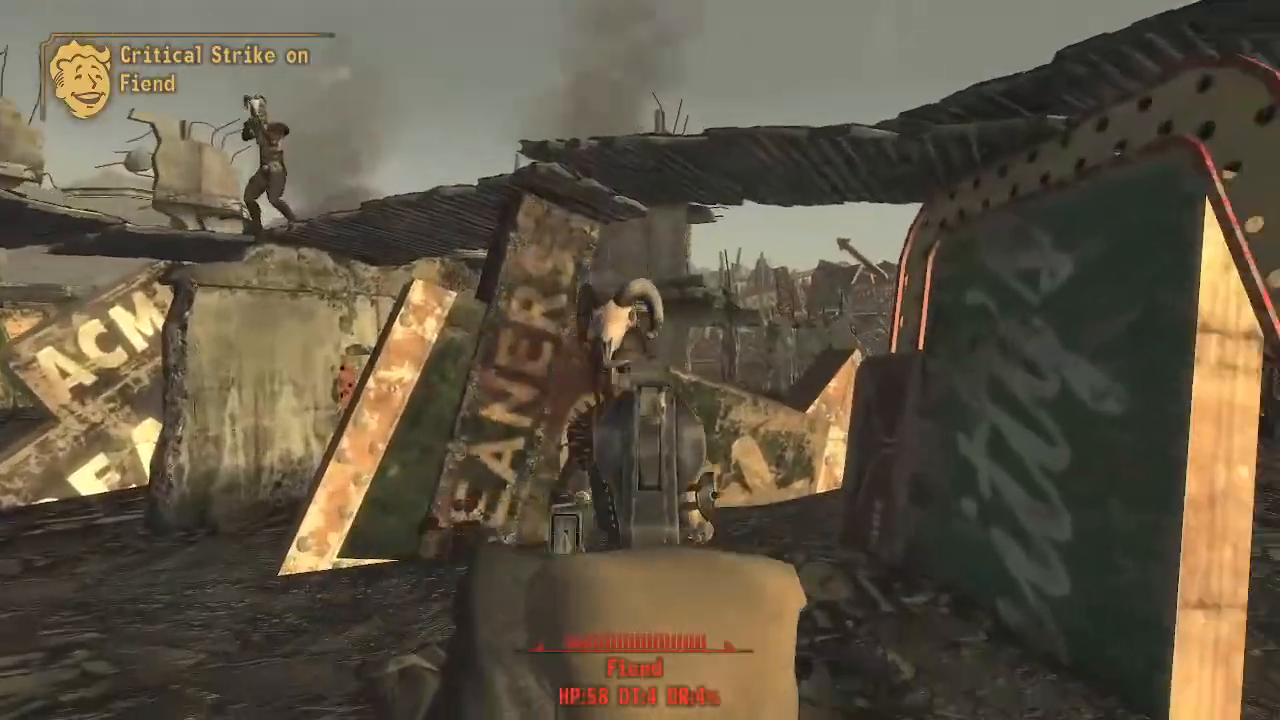
left_click(640, 360)
left_click(640, 360)
left_click(640, 360)
left_click(640, 360)
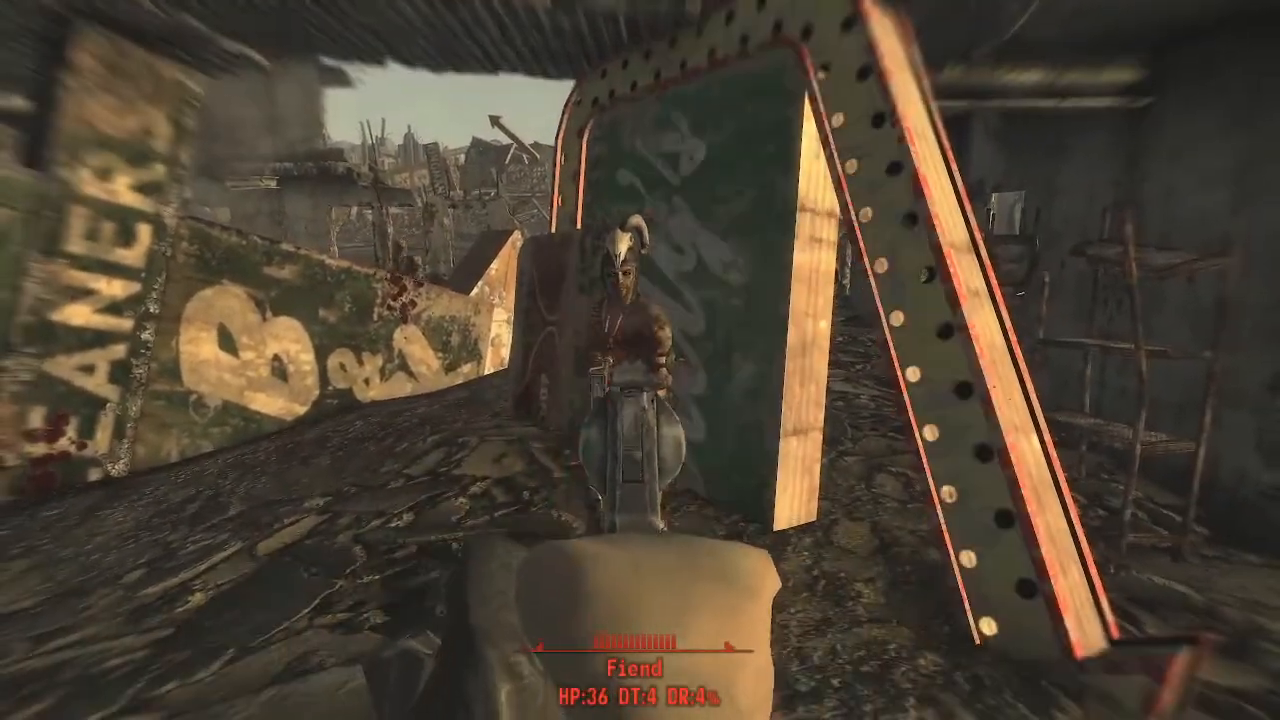
left_click(640, 360)
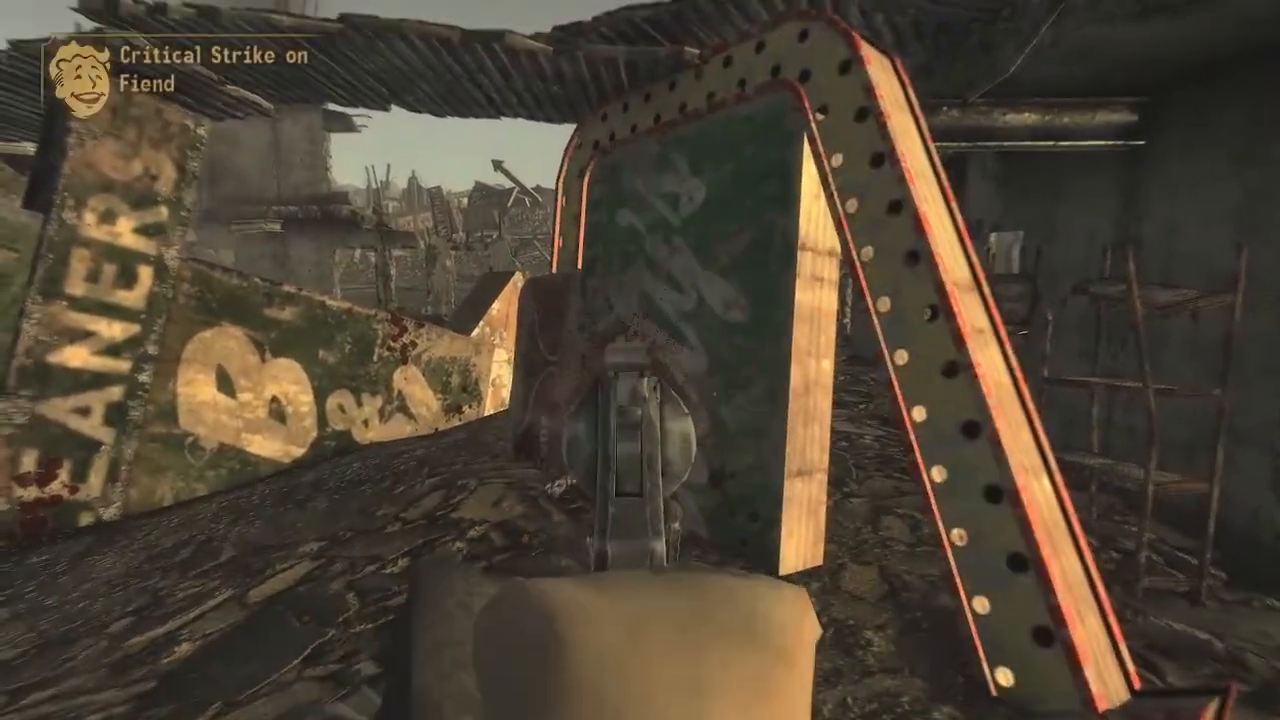
right_click(640, 360)
key("w")
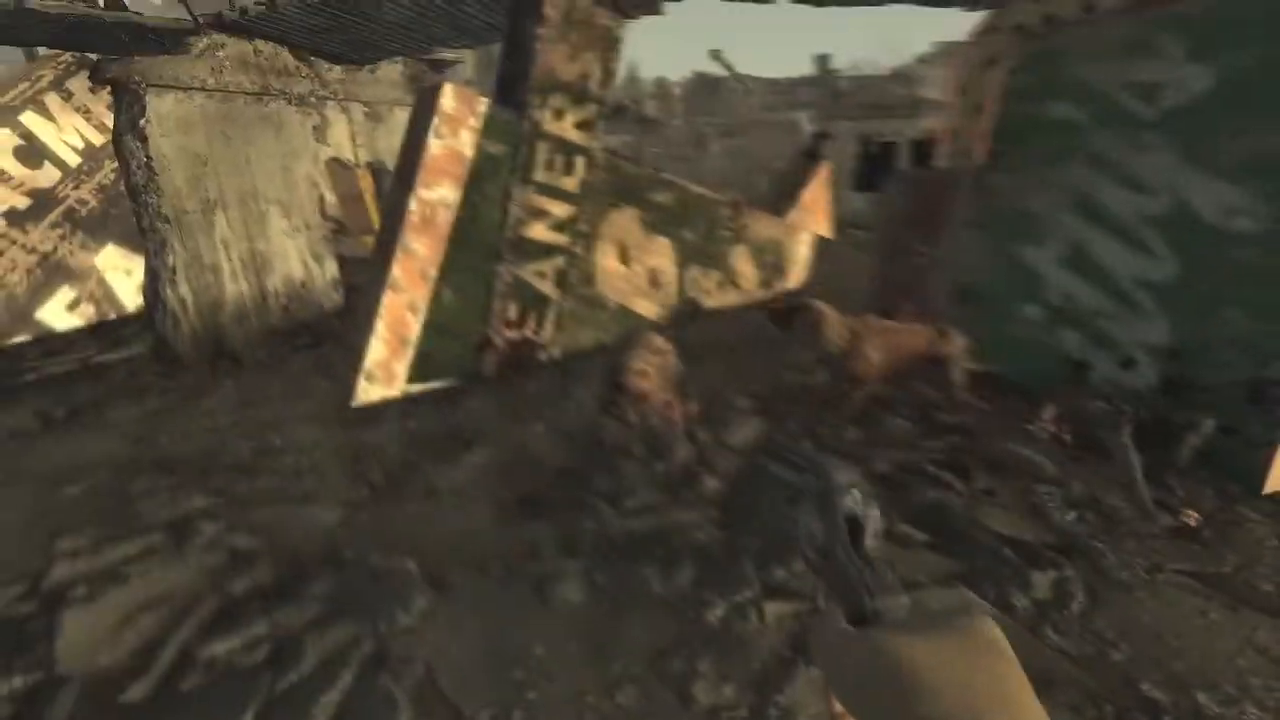
left_click(640, 360)
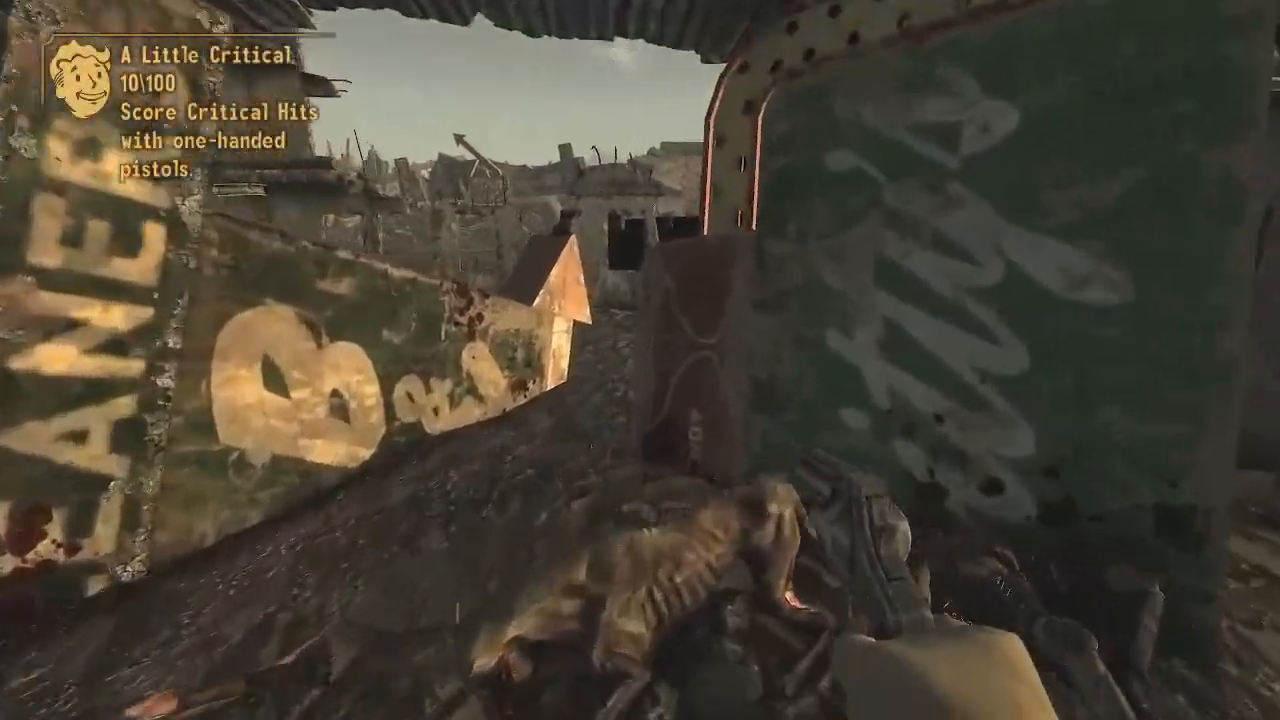
Move out of the ruins and shoot the Fiend Underboss and the other Fiends in the open while aiming down the sights.
key("w")
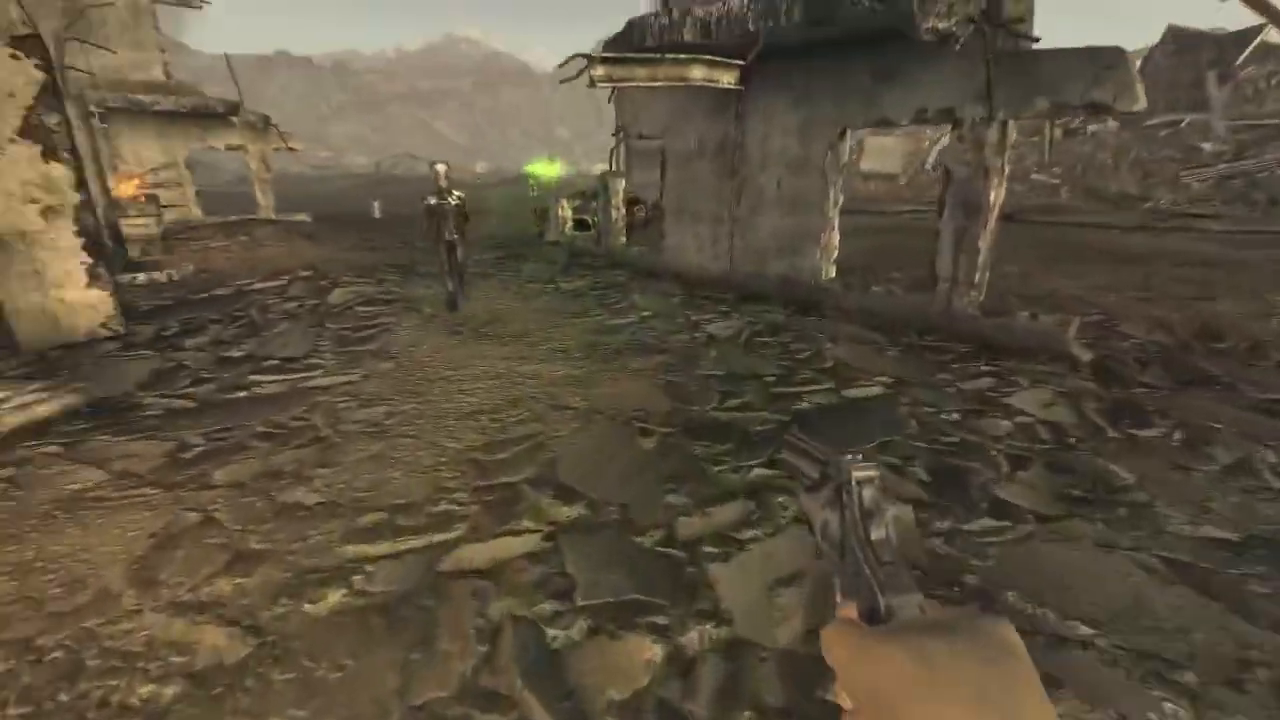
right_click(640, 360)
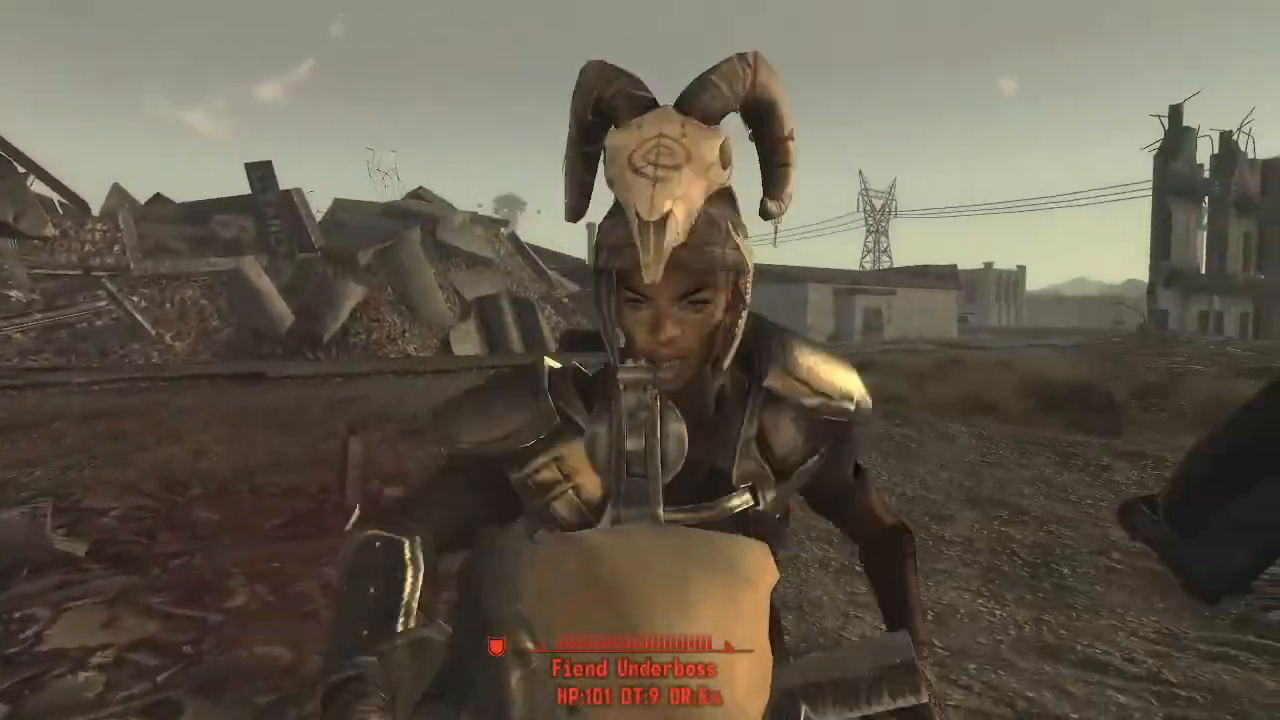
left_click(640, 360)
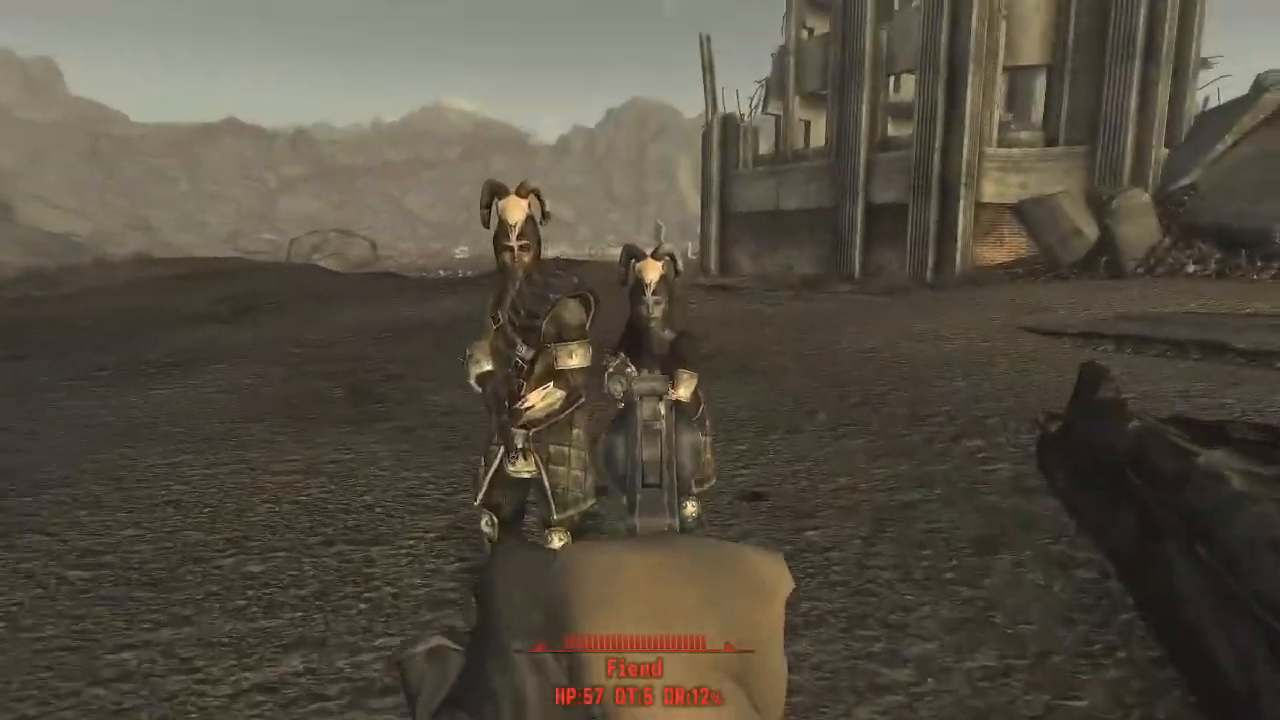
left_click(640, 360)
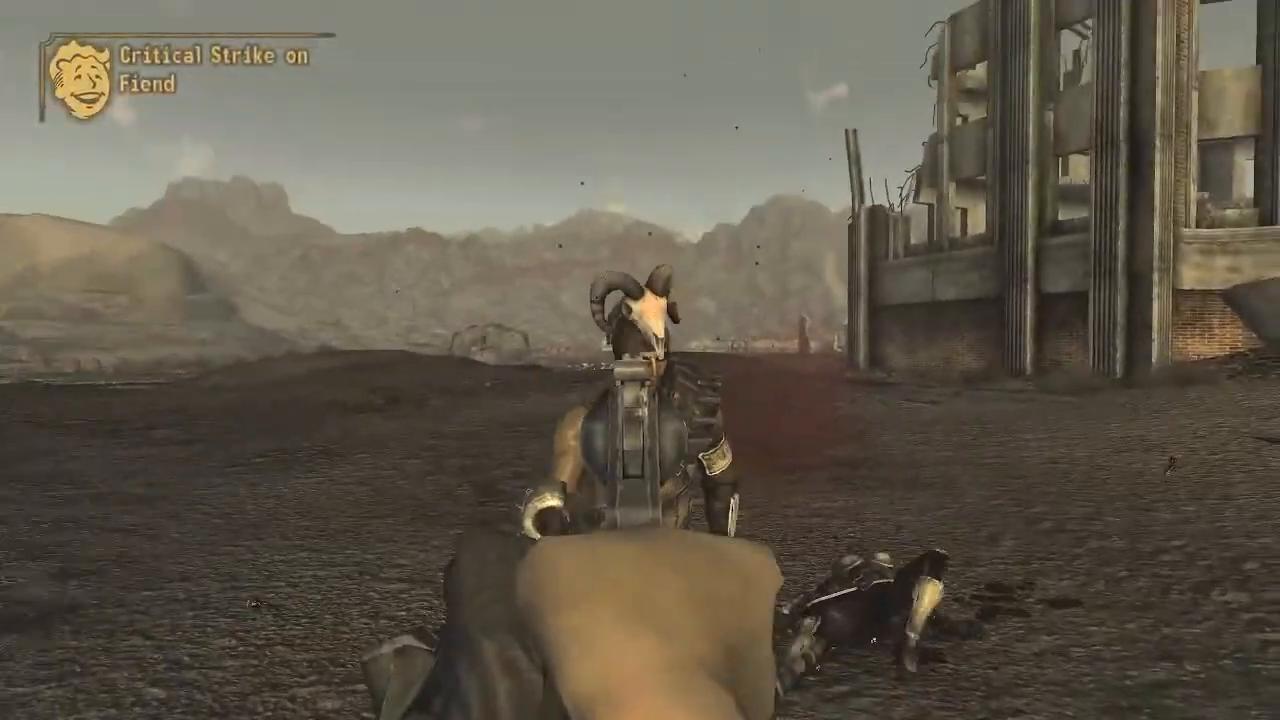
left_click(640, 360)
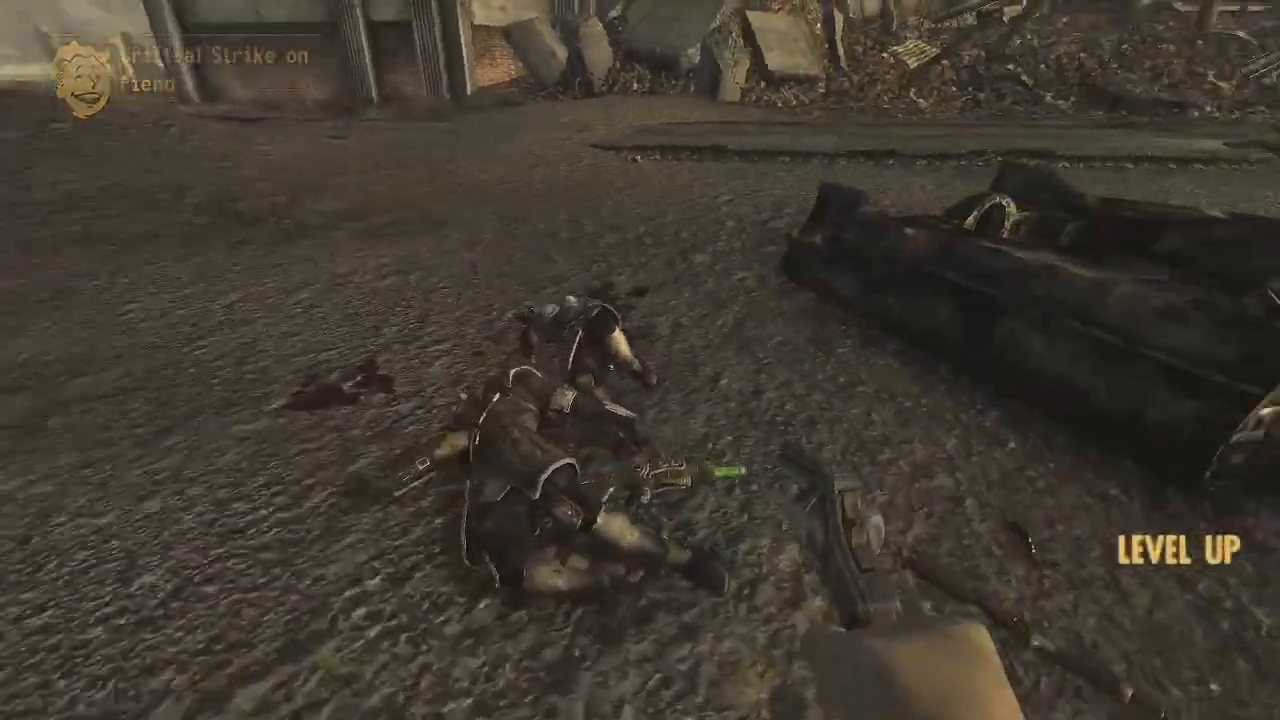
Switch to the Garden of Eden Creation Kit and locate the unique .22 revolver in the NVMCellHell cell.
key("grave")
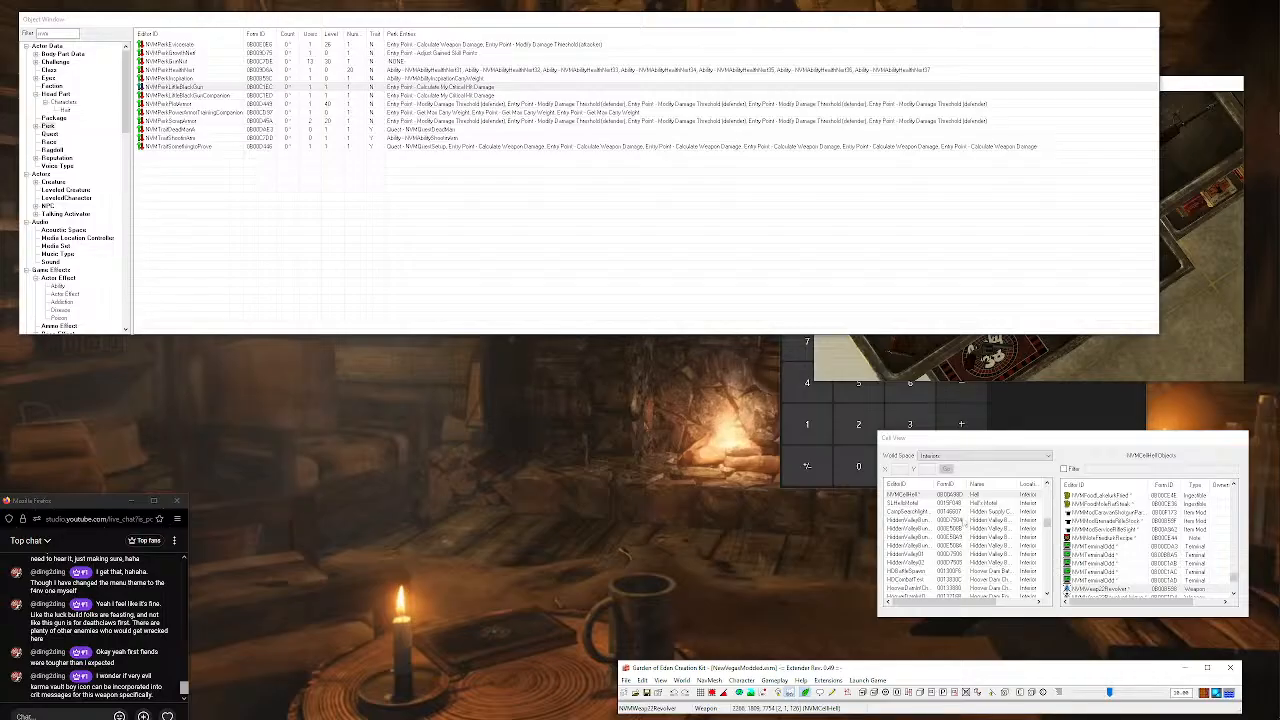
left_click_drag(925, 438, 848, 419)
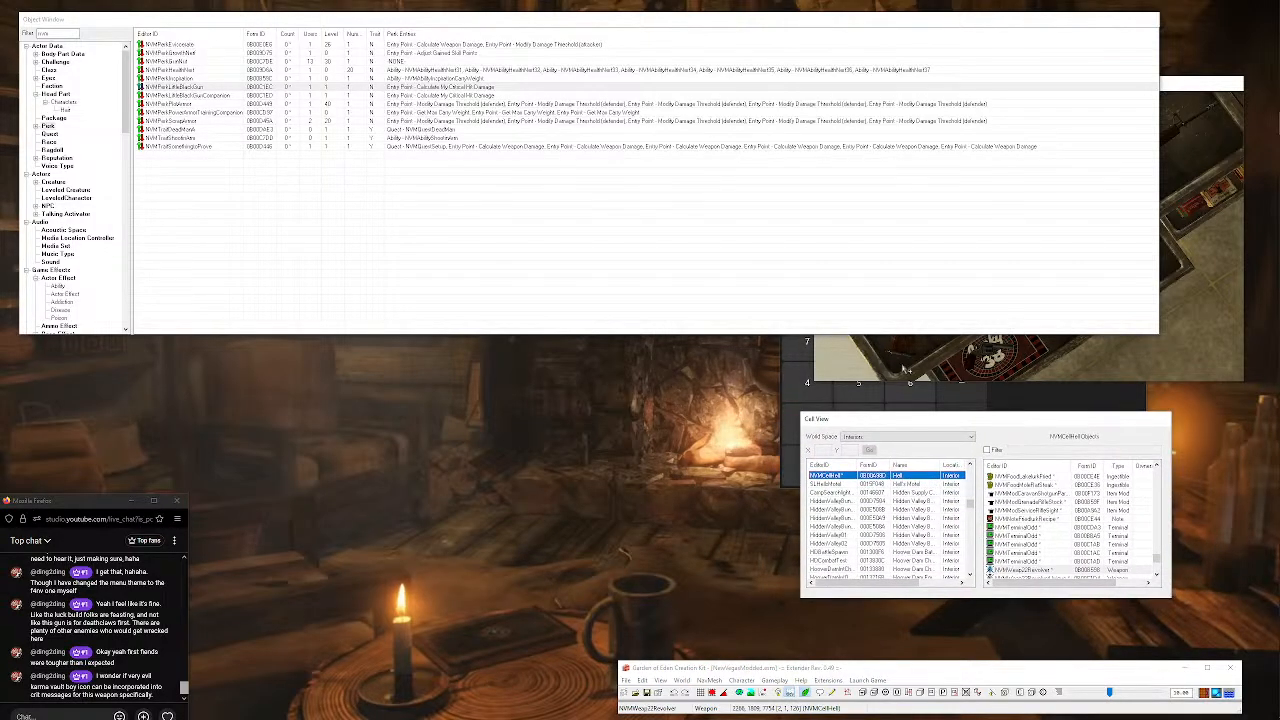
left_click(903, 365)
middle_click_drag(903, 364, 945, 328)
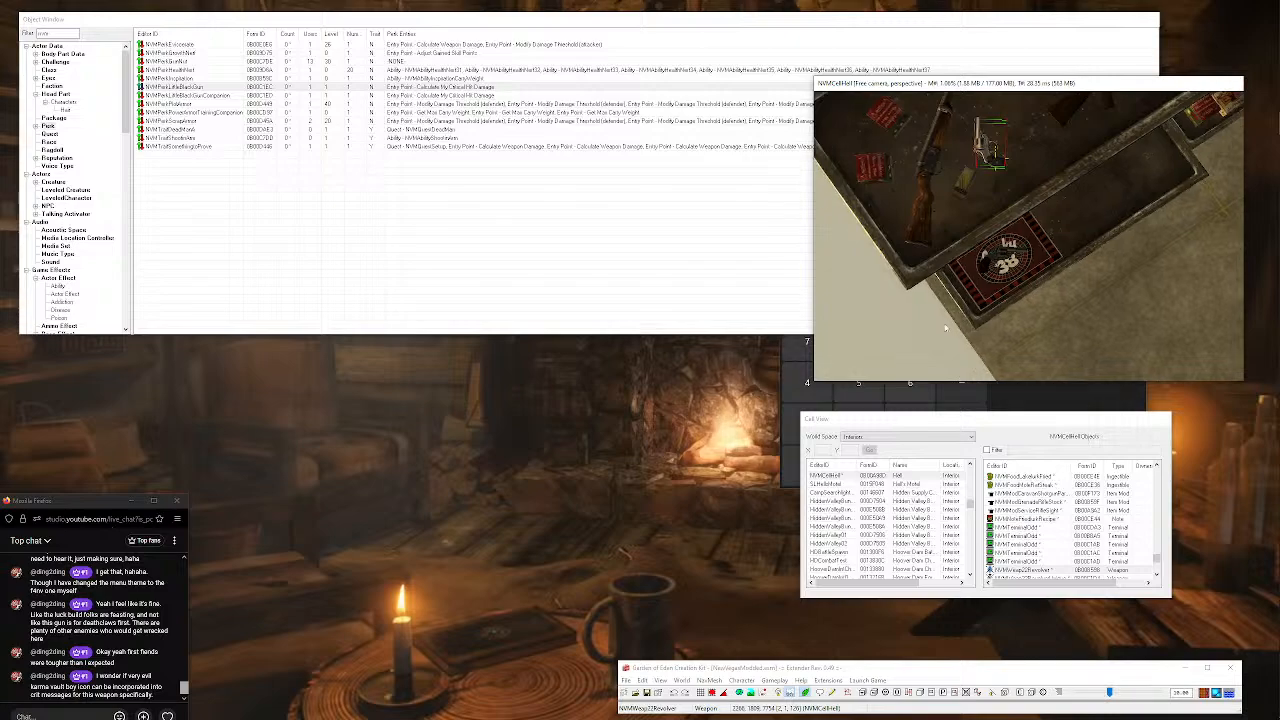
left_click(980, 298)
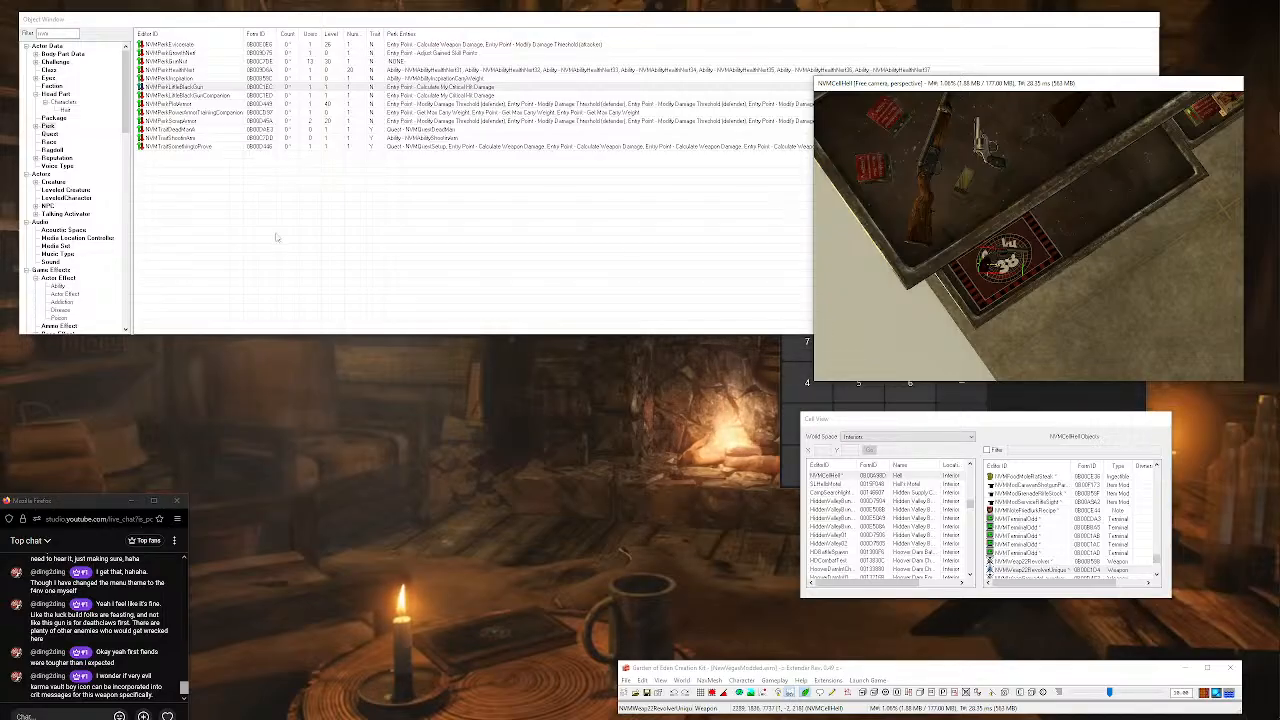
left_click(200, 88)
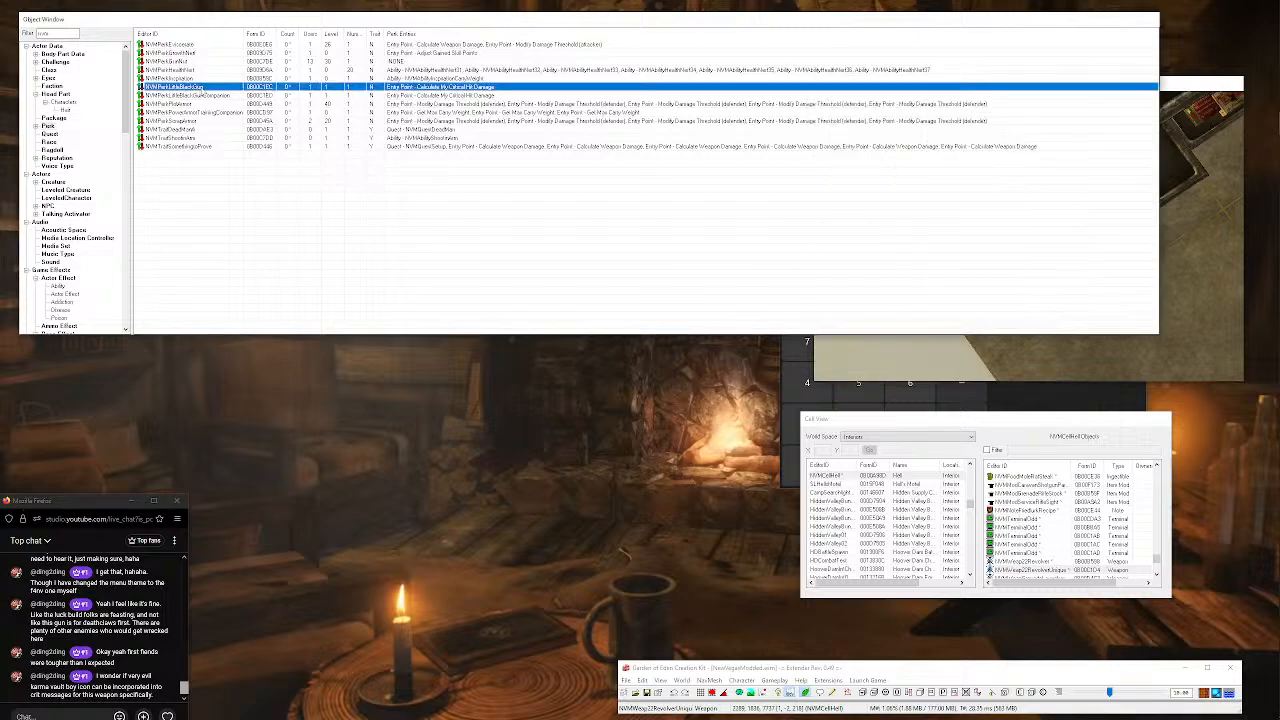
left_click(1028, 363)
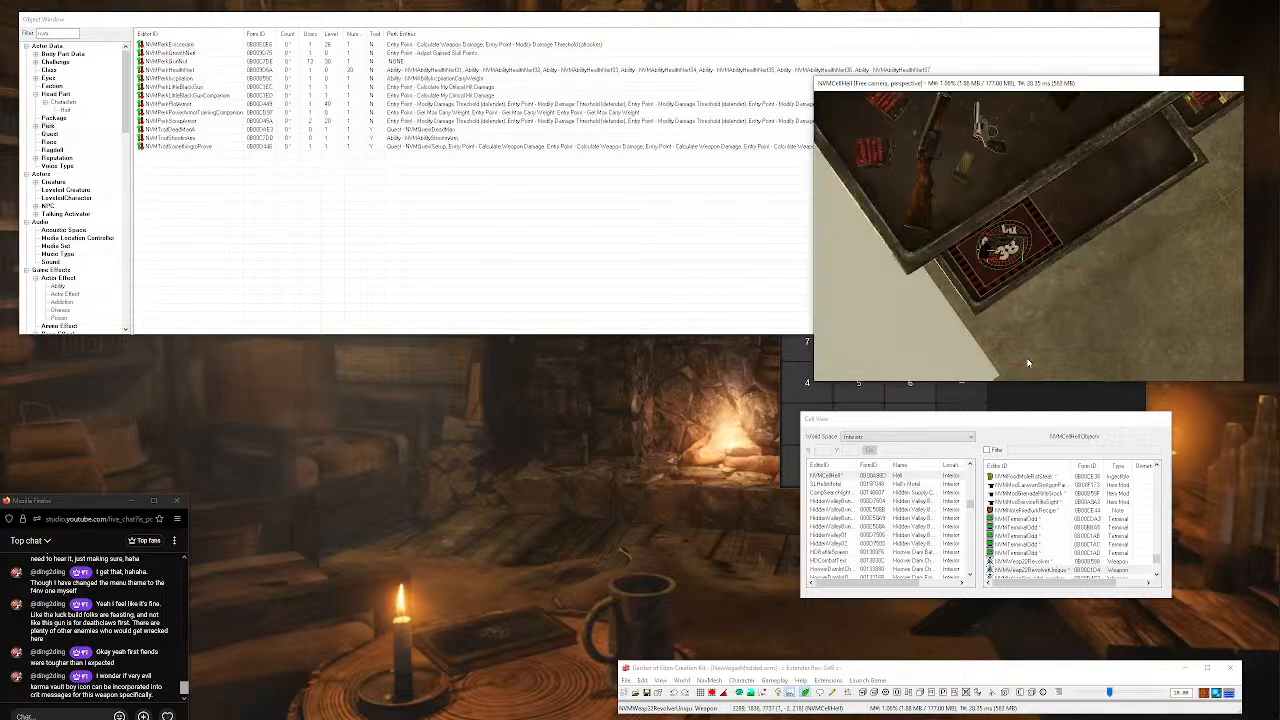
Open the Little Black Gun's base weapon record from its placed reference and accept the weapon and reference settings.
double_click(990, 240)
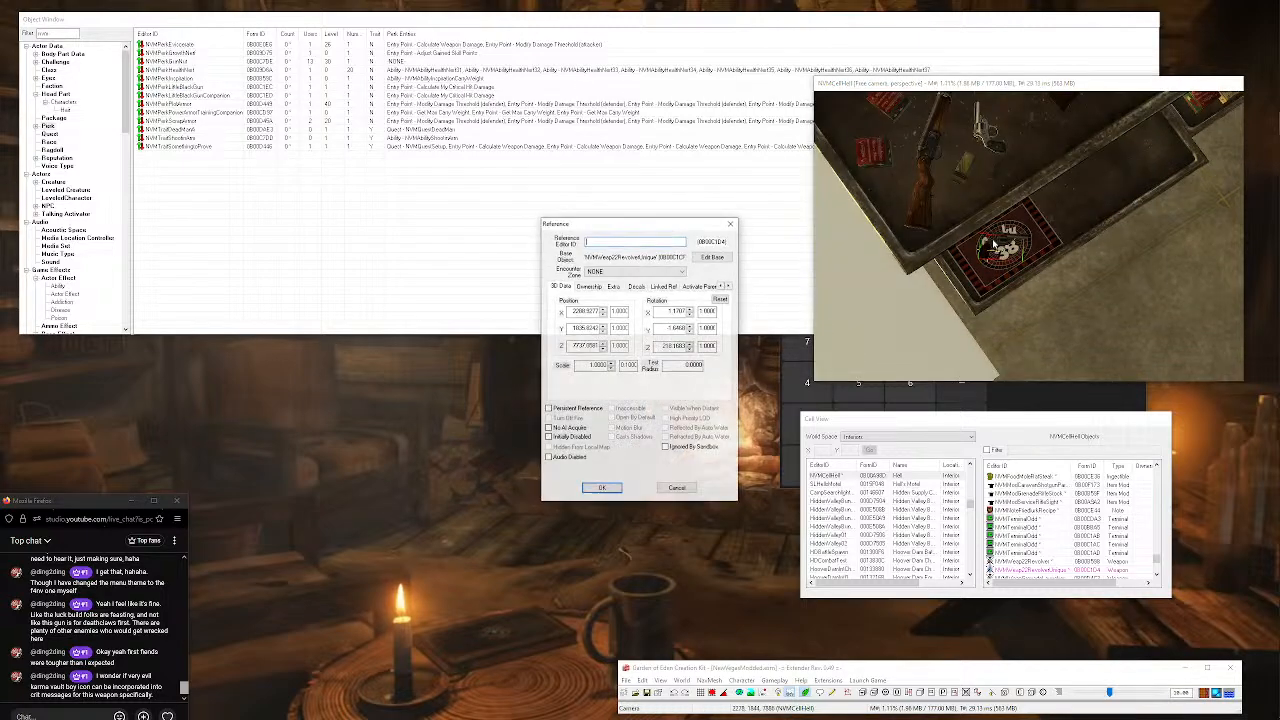
left_click(712, 257)
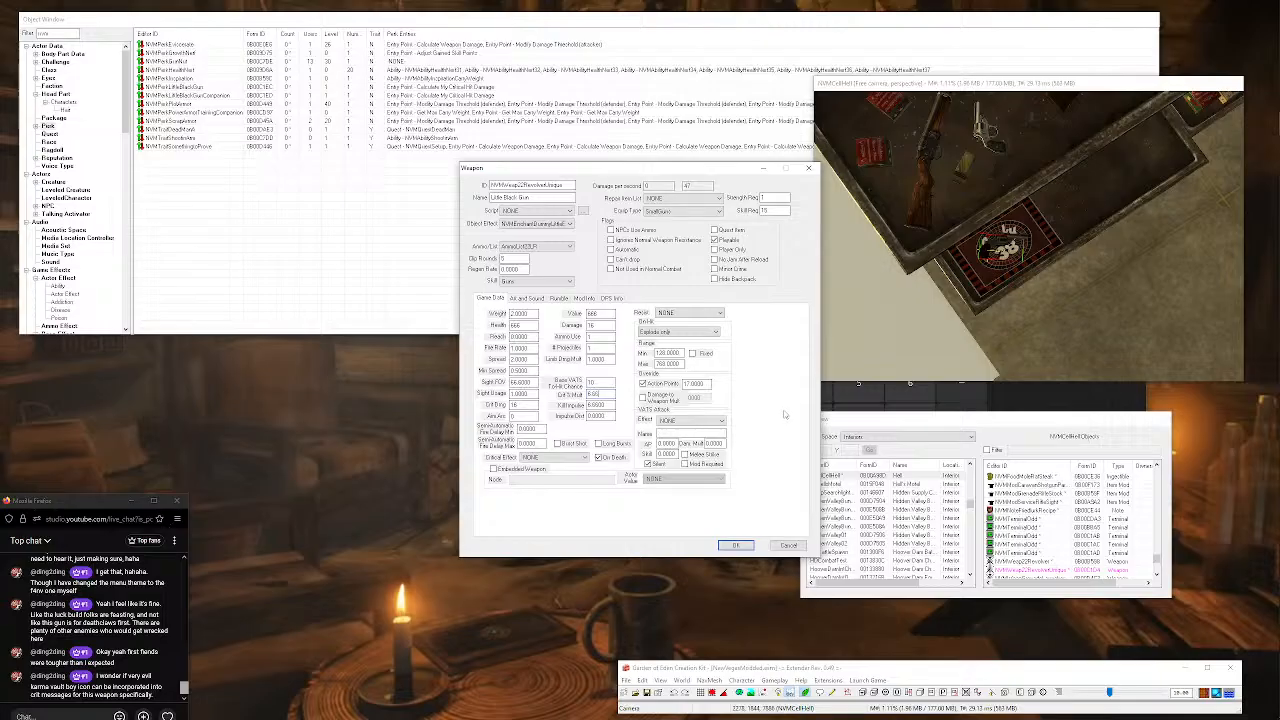
left_click(735, 546)
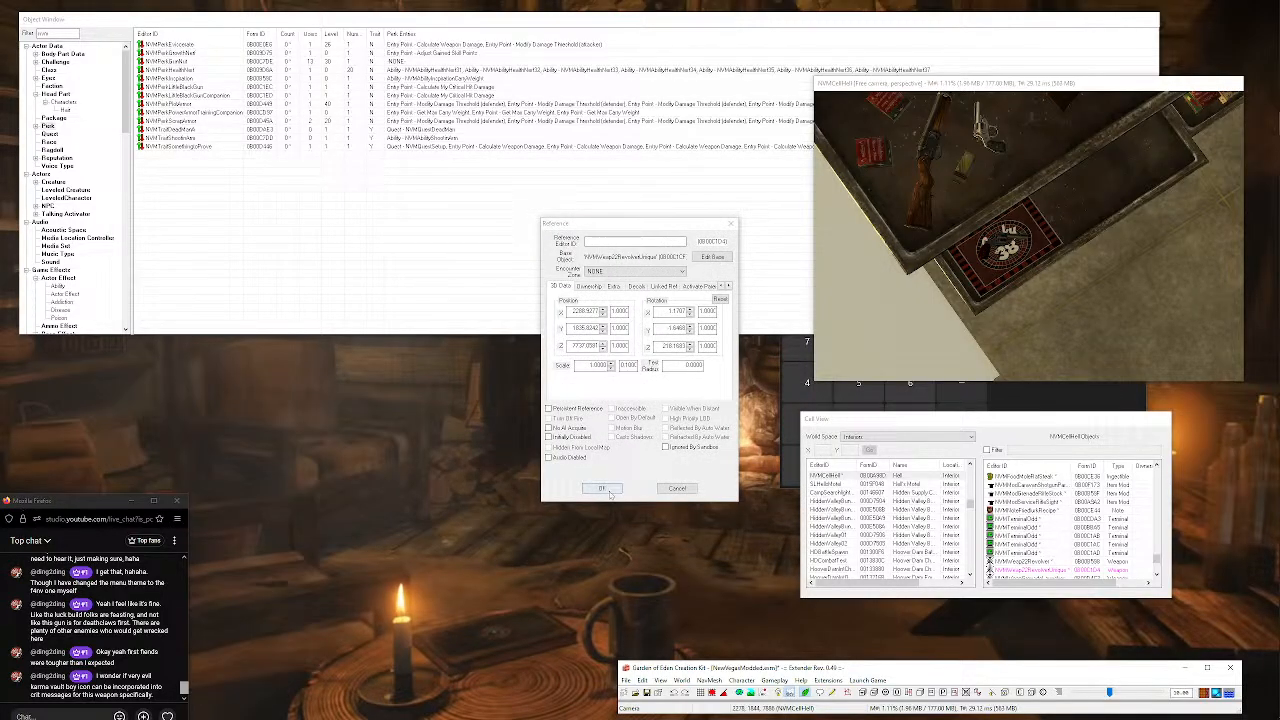
left_click(603, 488)
Save the plugin and launch Fallout: New Vegas from the editor.
left_click(626, 680)
left_click(643, 613)
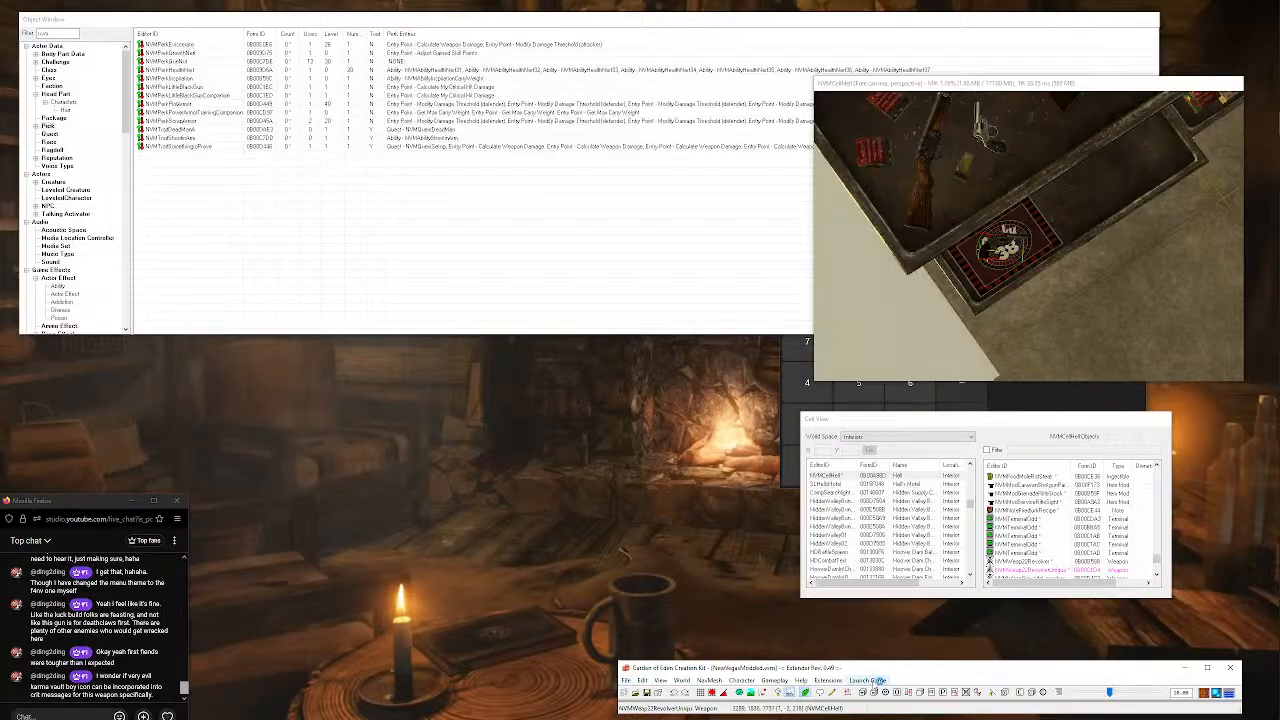
left_click(868, 680)
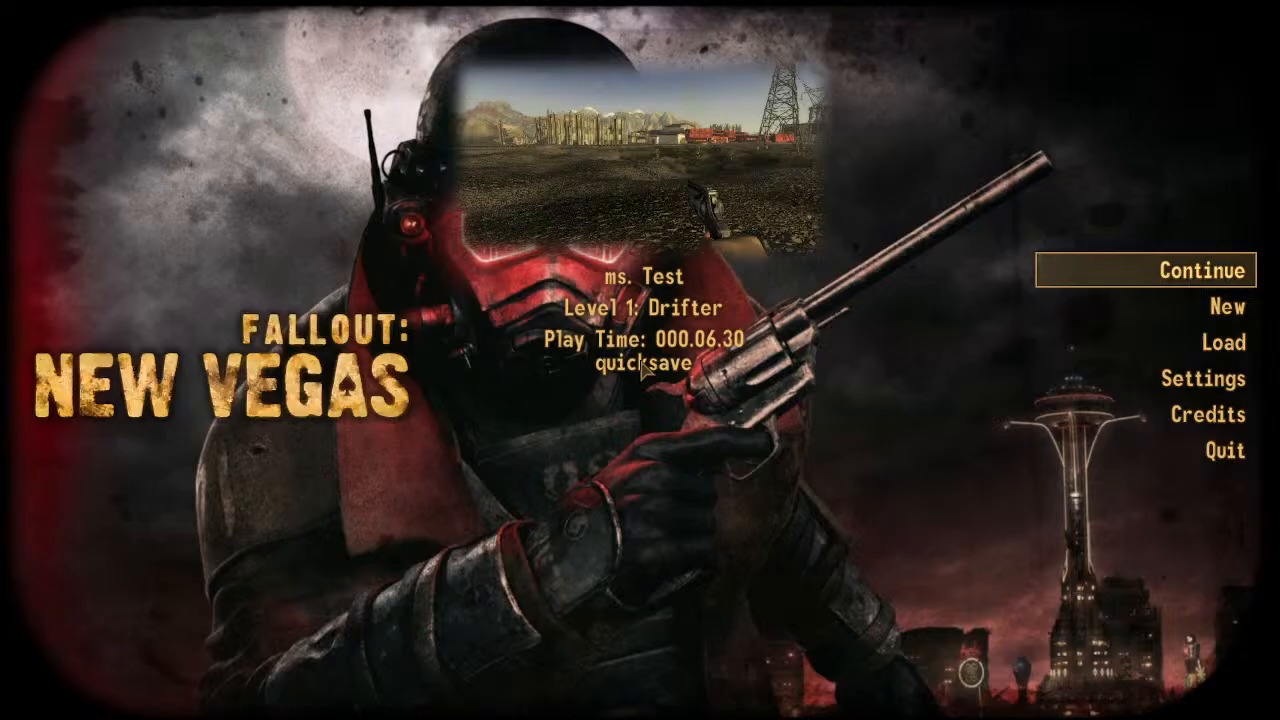
Continue from the latest quicksave and enable god mode with tgm in the console.
key("Return")
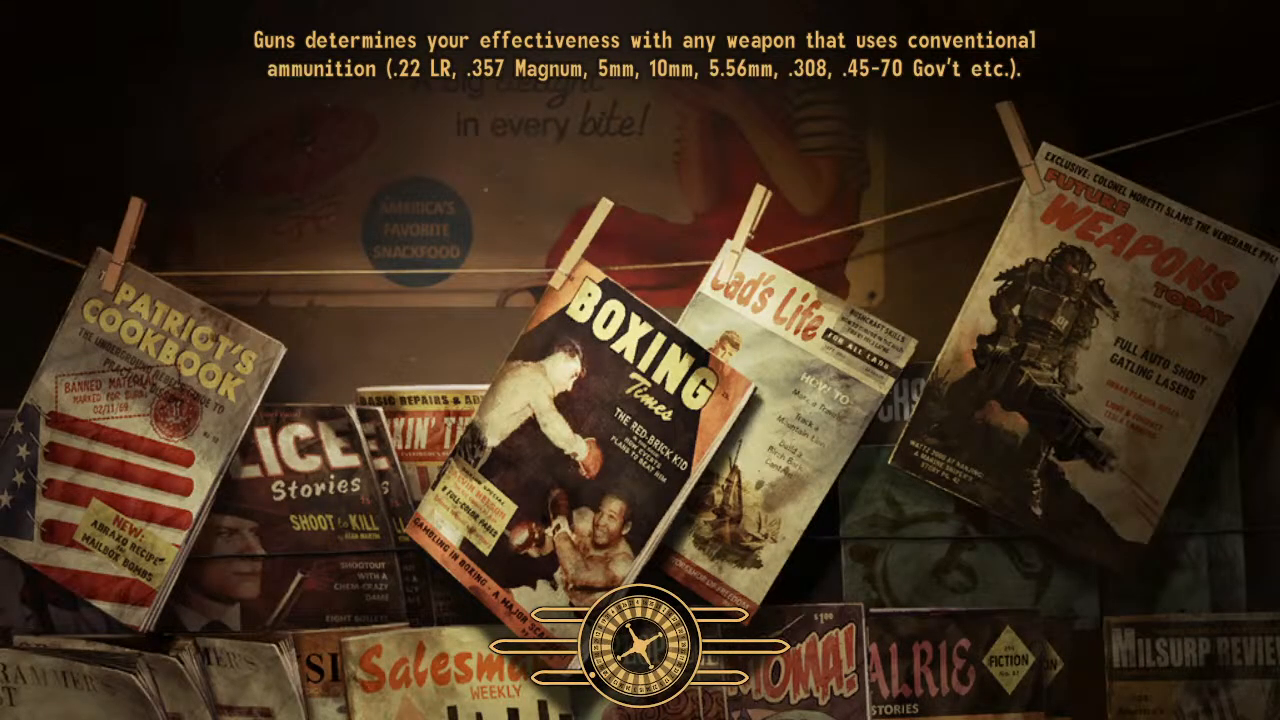
key("w")
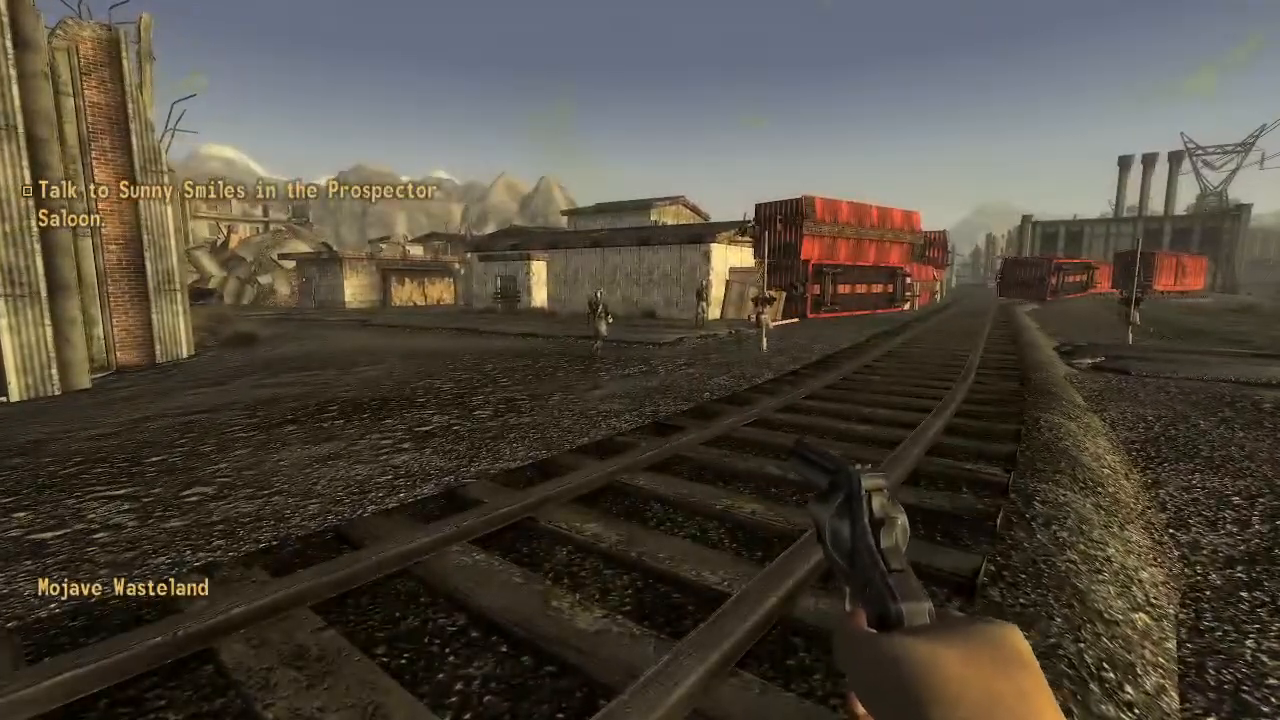
key("grave")
type("tlgm")
key("Return")
key("grave")
Run up to the Fiends near the brick building by the railway and shoot them from the hip at close range.
key("w")
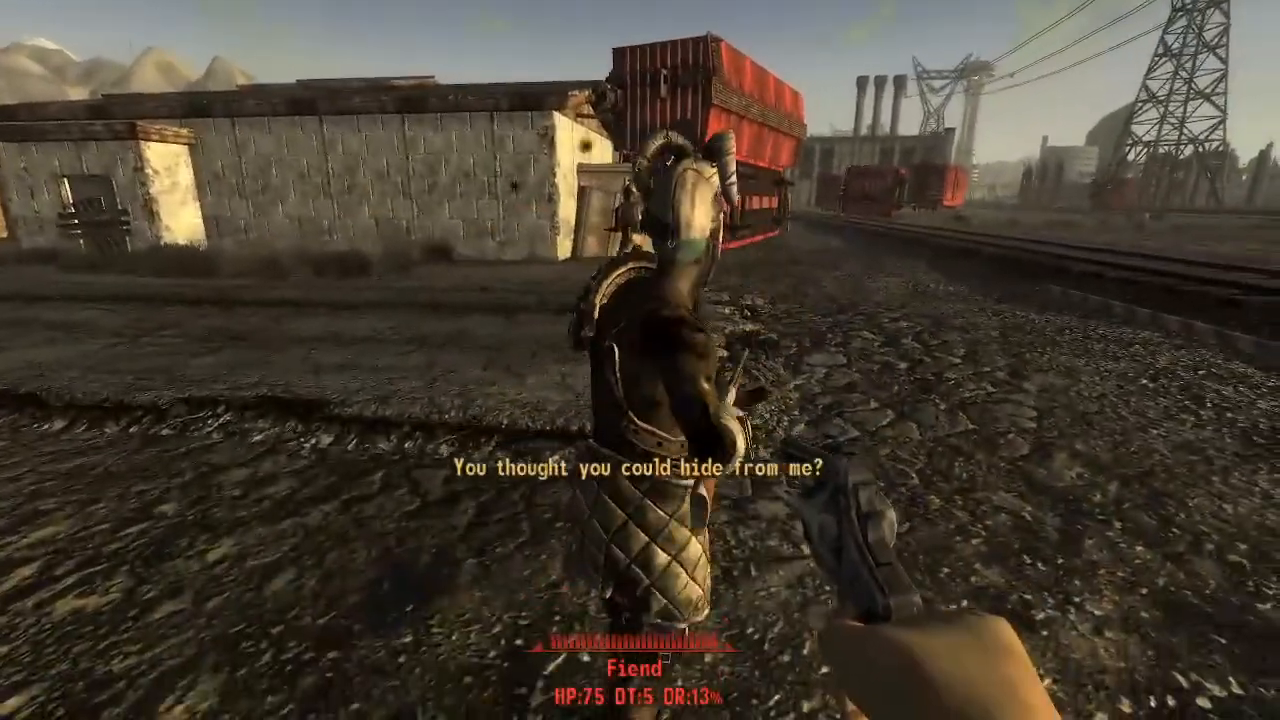
left_click(640, 360)
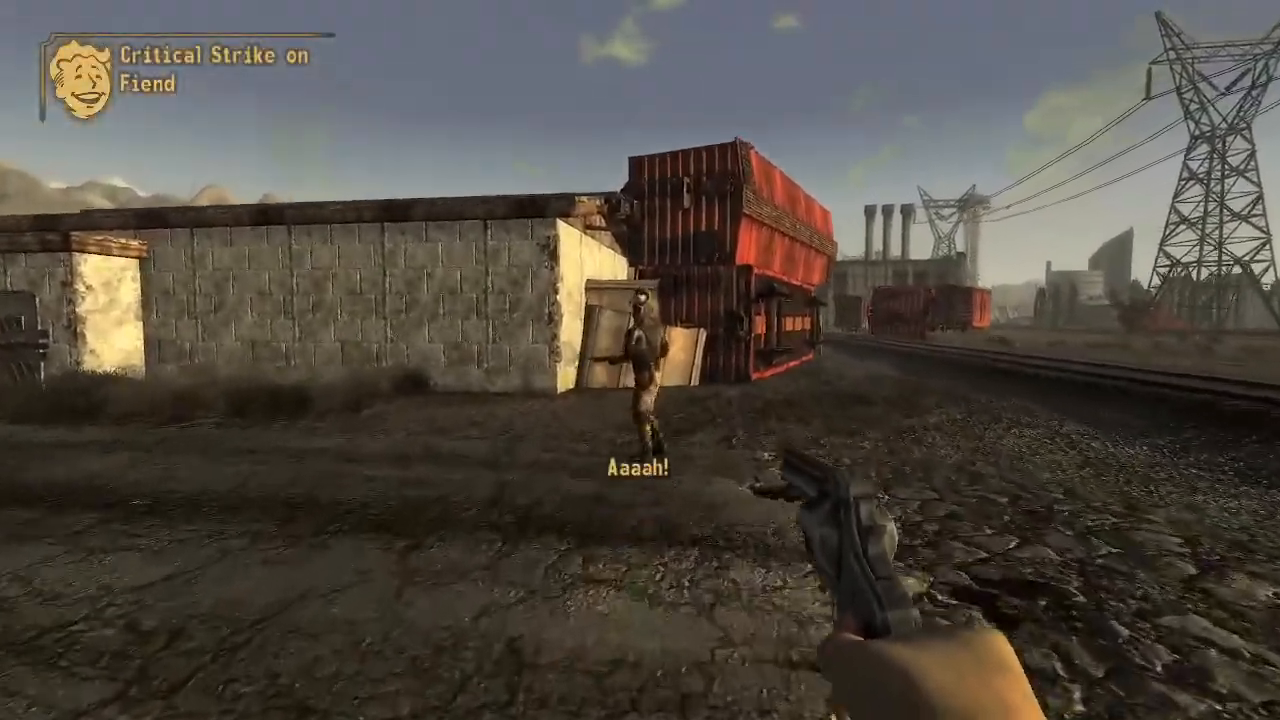
key("w")
left_click(640, 360)
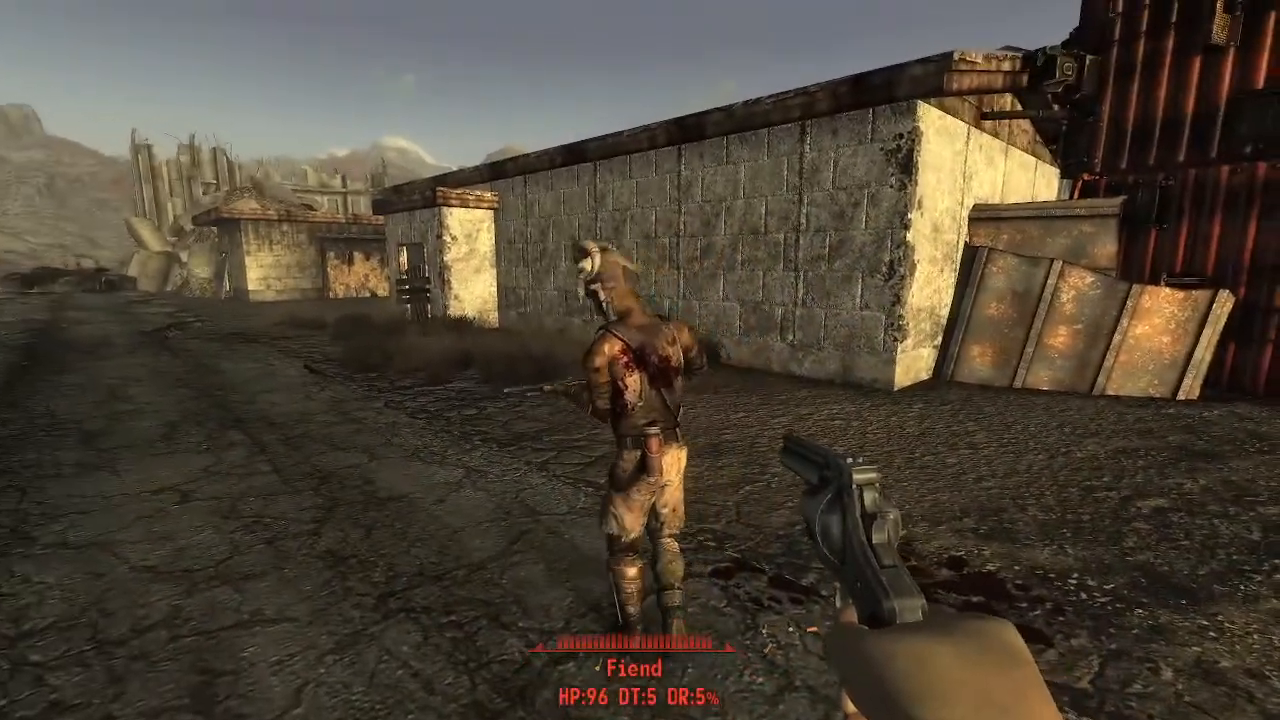
left_click(640, 360)
left_click(640, 360)
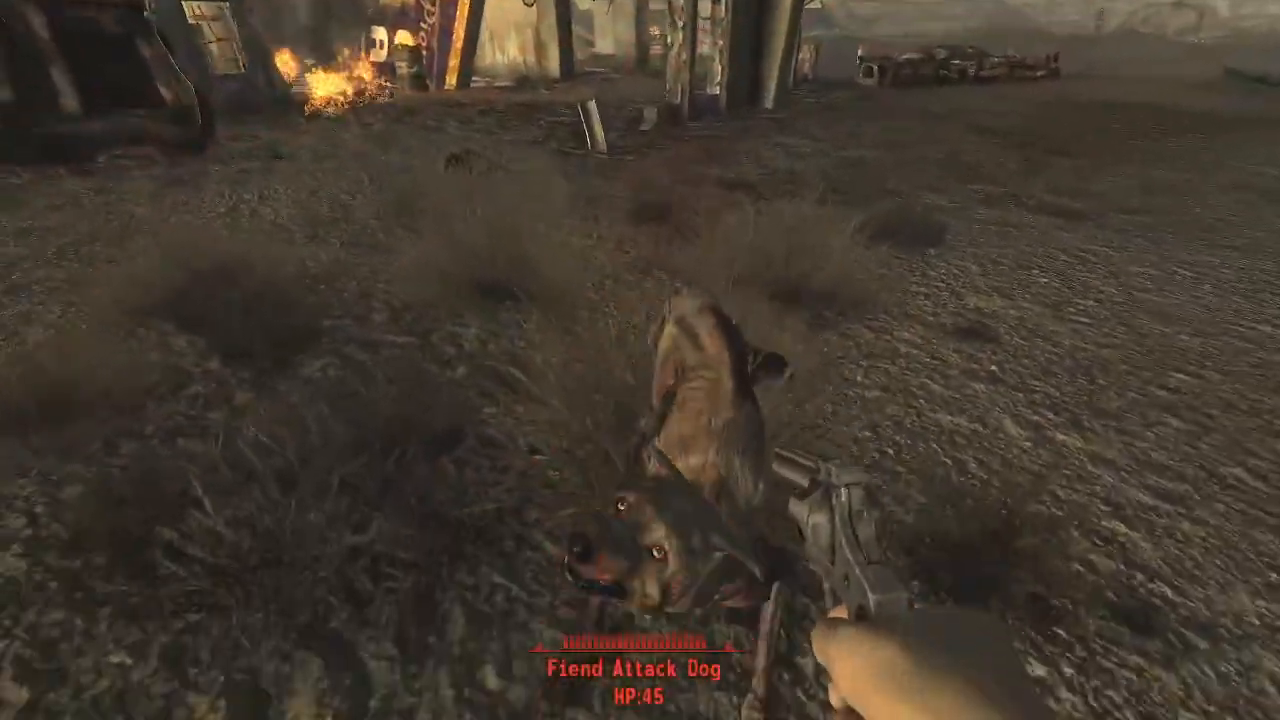
Strafe across the scrubland away from the Fiend Attack Dog and around the ruined buildings under laser fire.
key("a")
key("a")
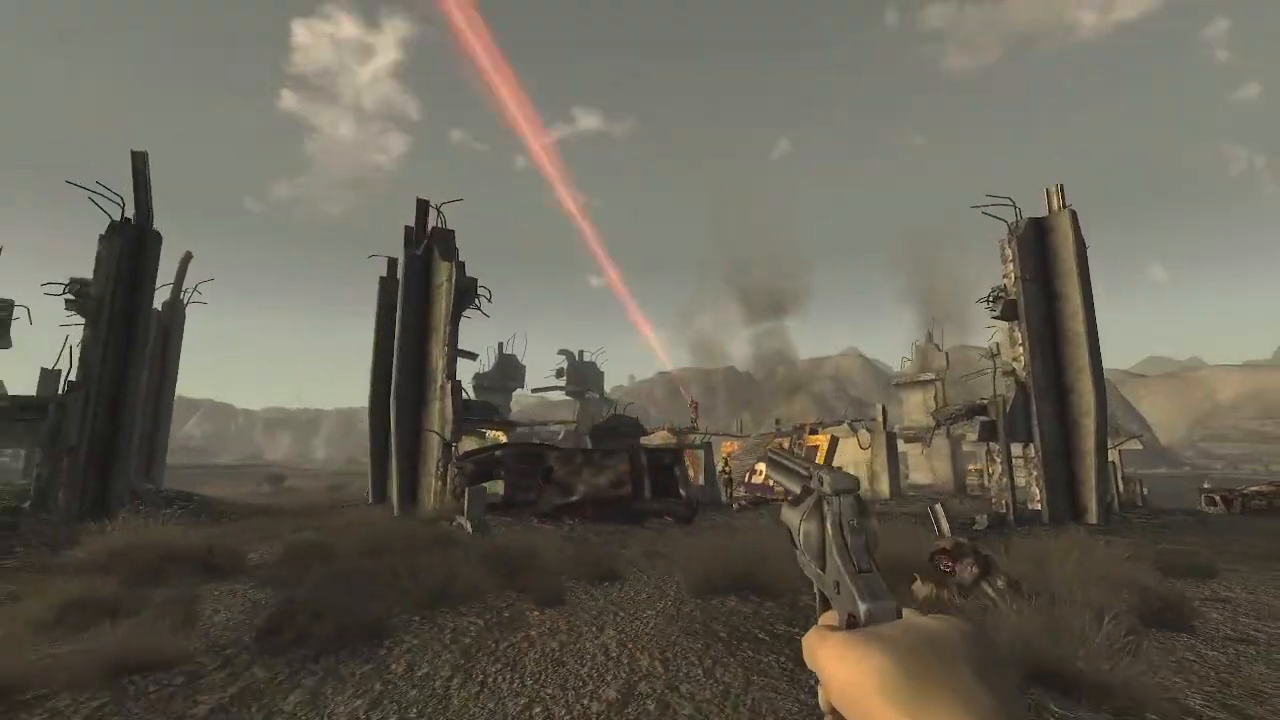
key("a")
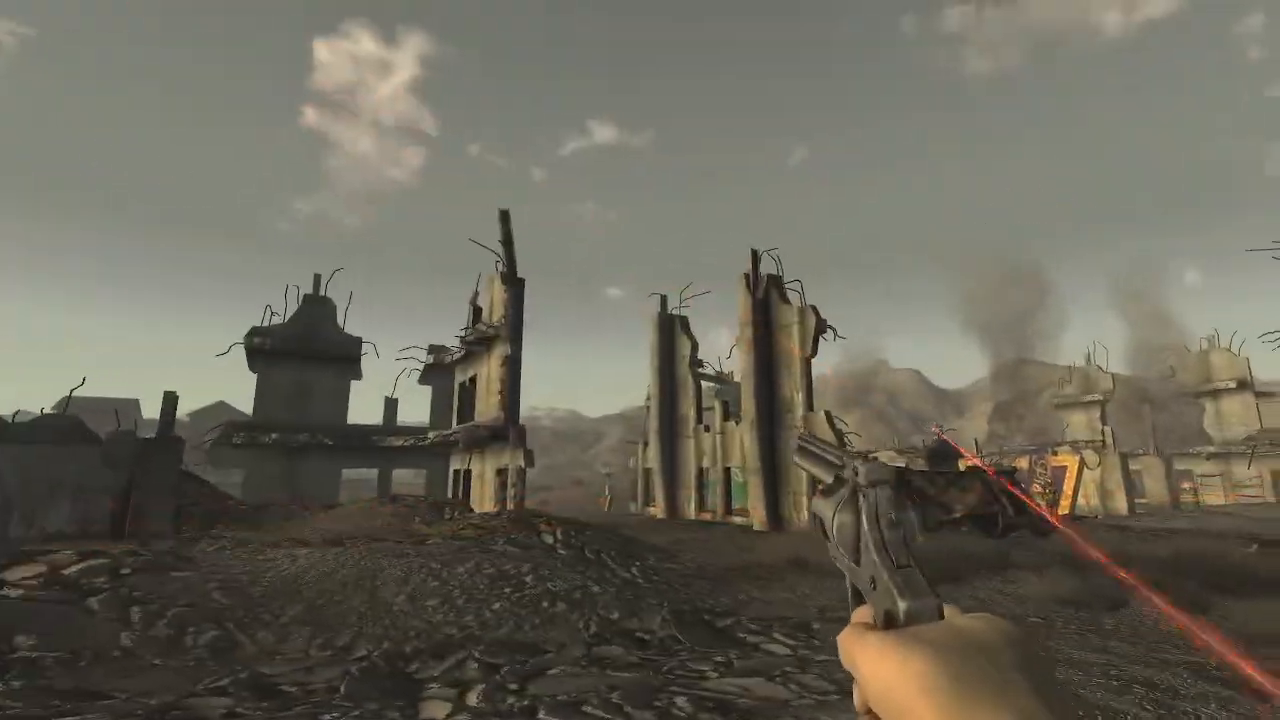
Strafe past the ruins under laser fire and shoot the Fiend Underboss at close range with aimed revolver shots.
key("a")
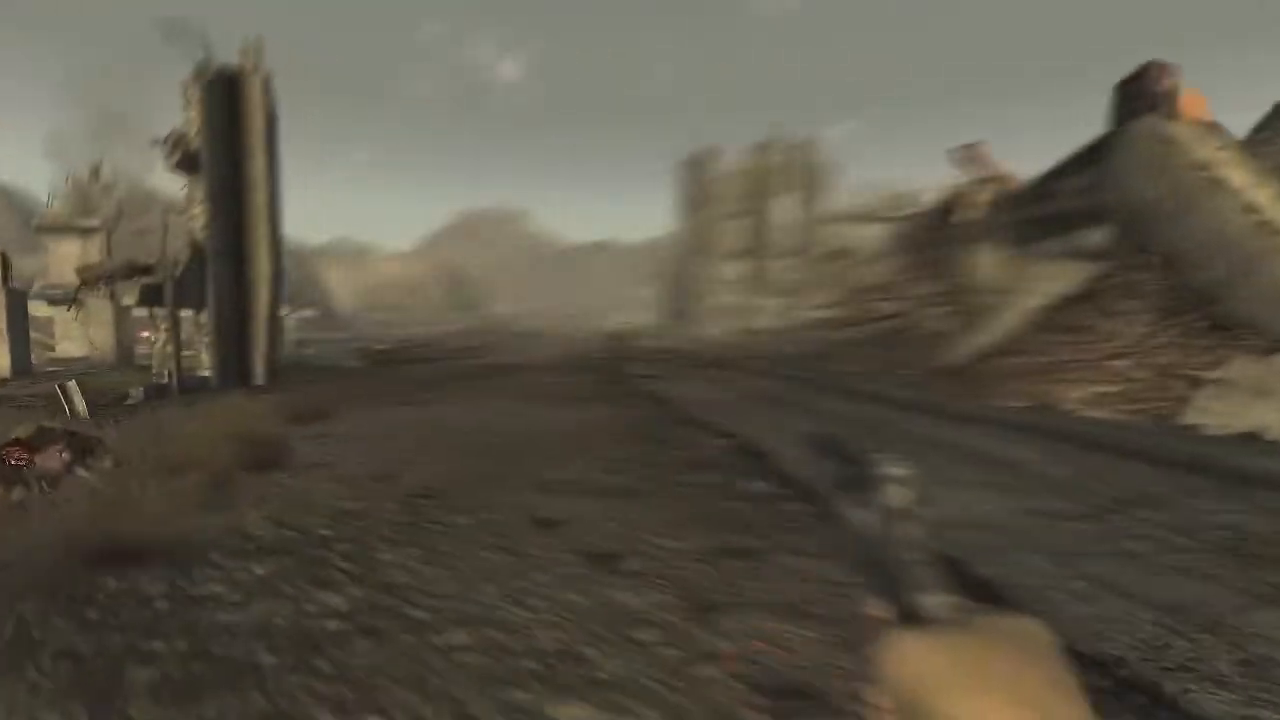
right_click(640, 360)
left_click(640, 360)
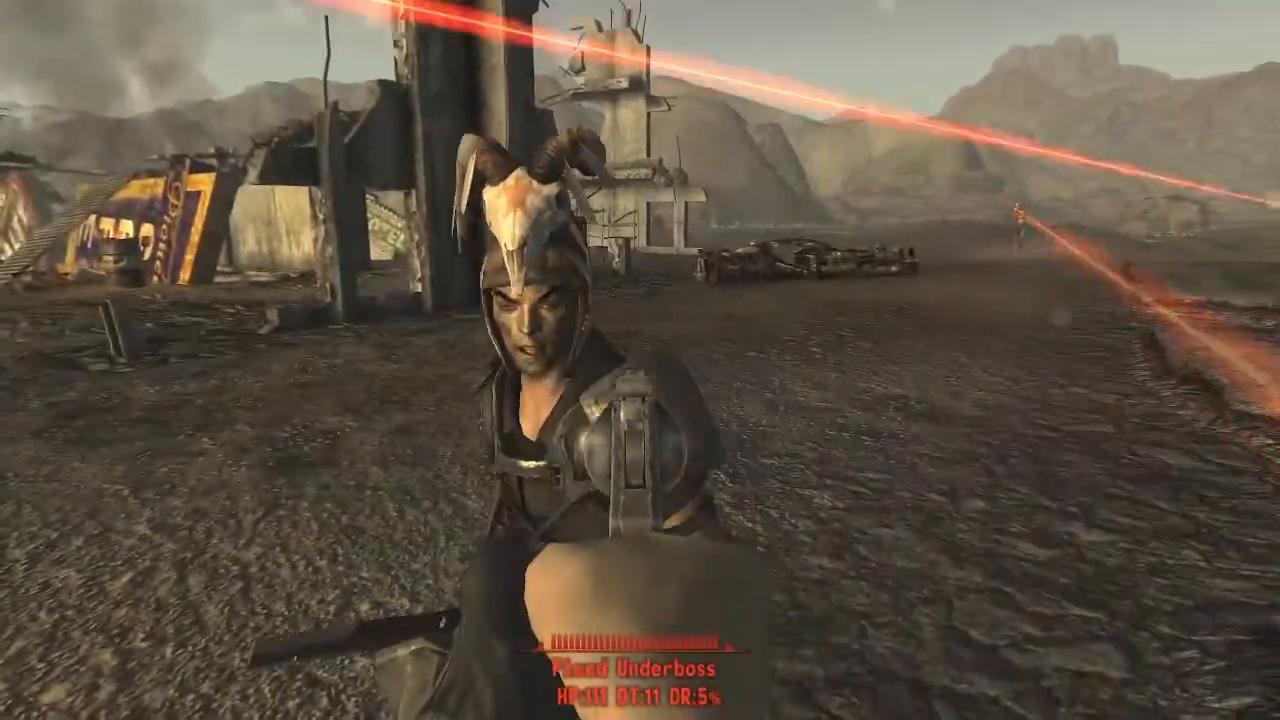
left_click(640, 360)
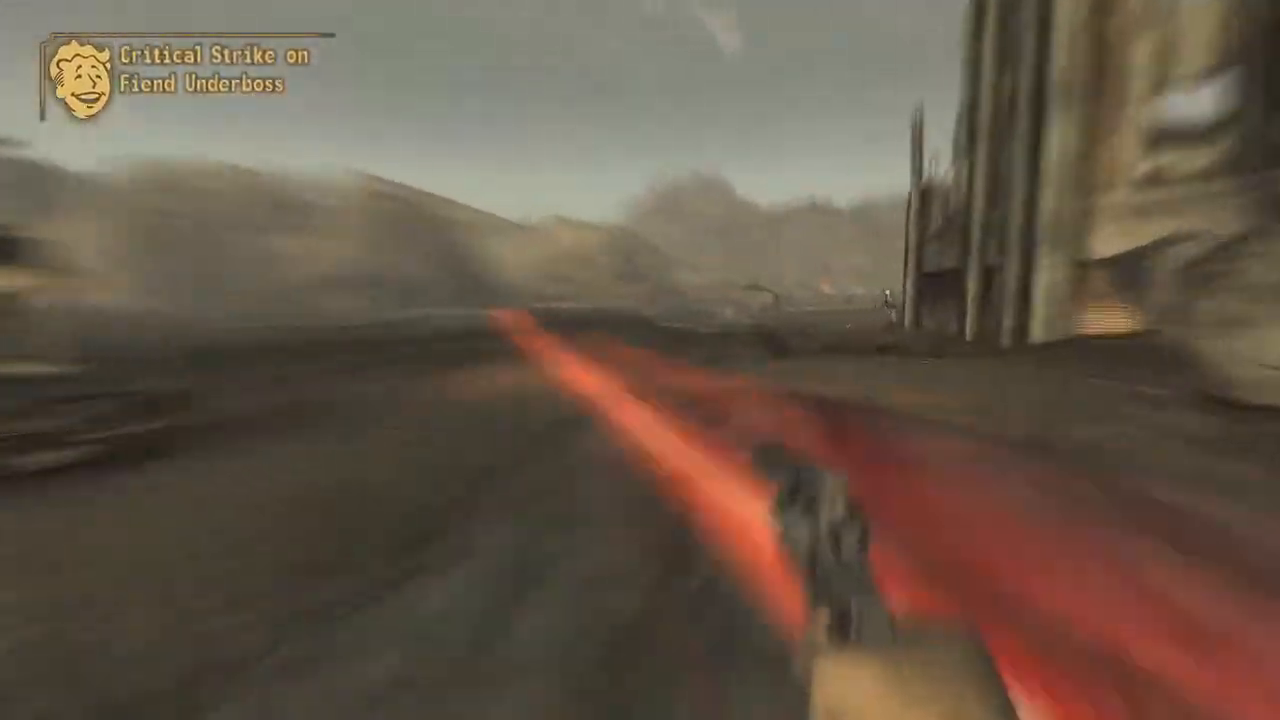
left_click(640, 360)
Run along the ruined wall and cracked road, and shoot the approaching horned-helmet Fiends.
key("w")
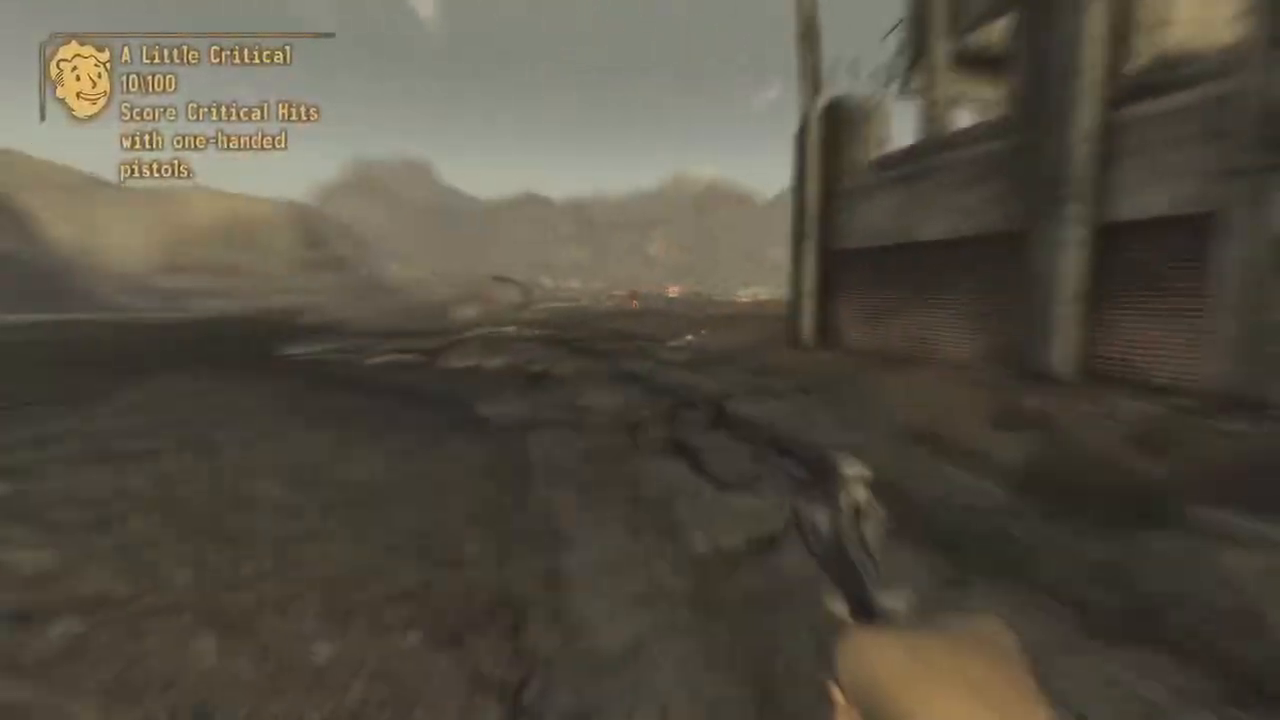
key("w")
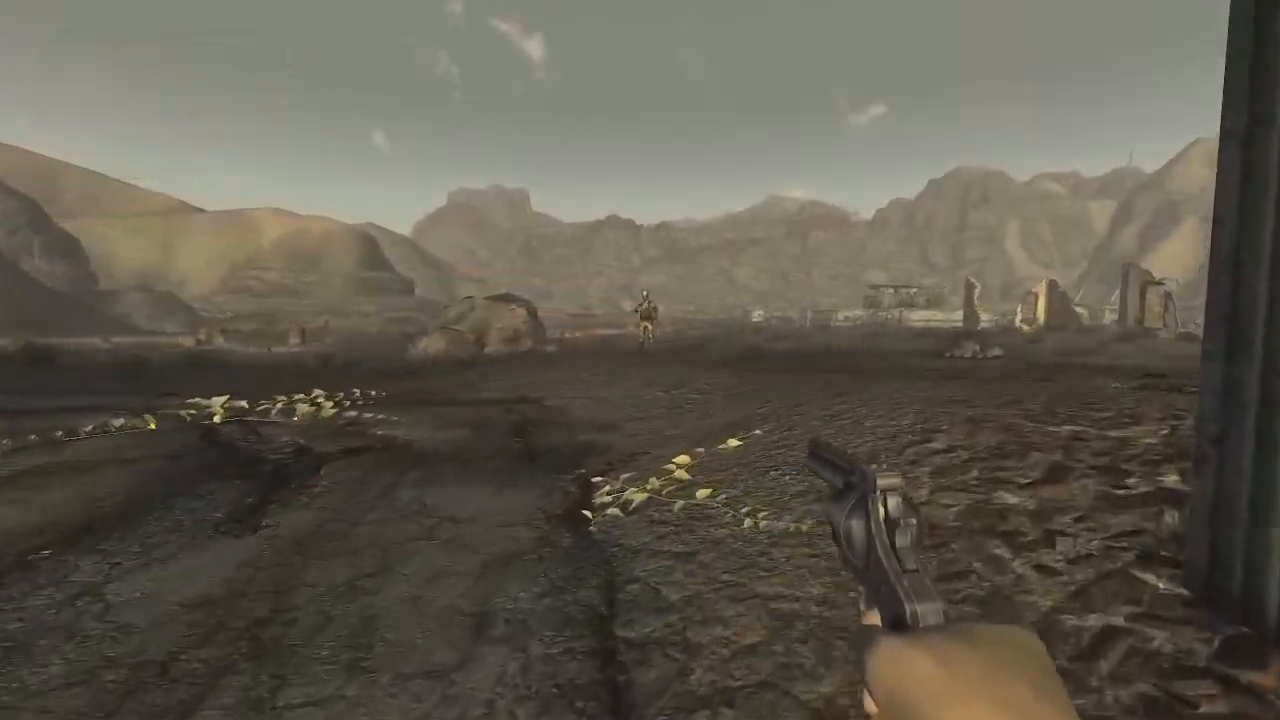
key("w")
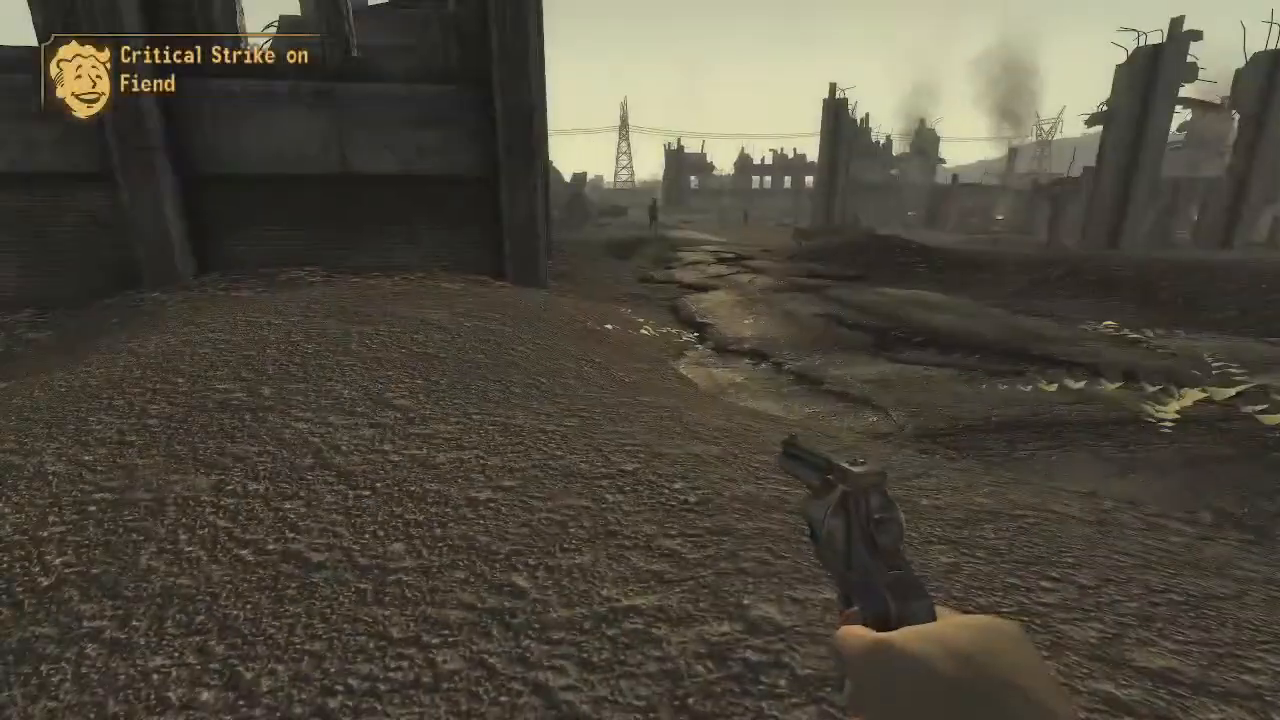
key("w")
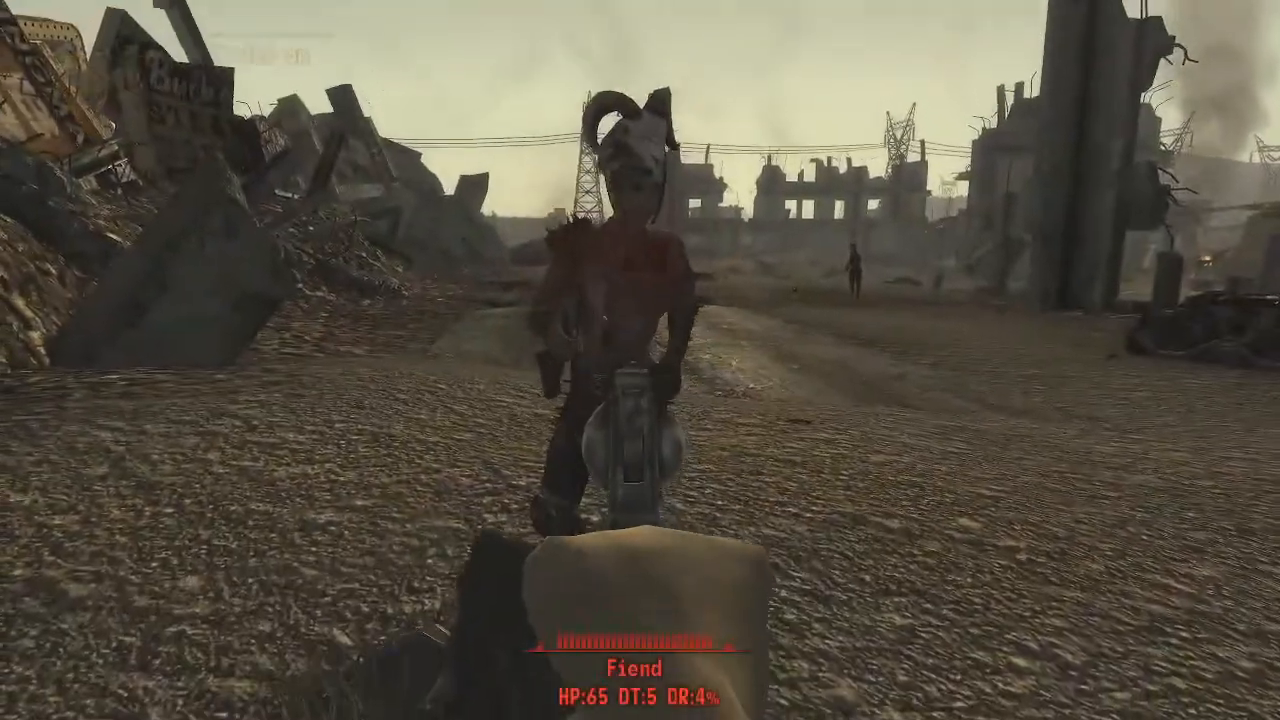
left_click(640, 360)
left_click(640, 360)
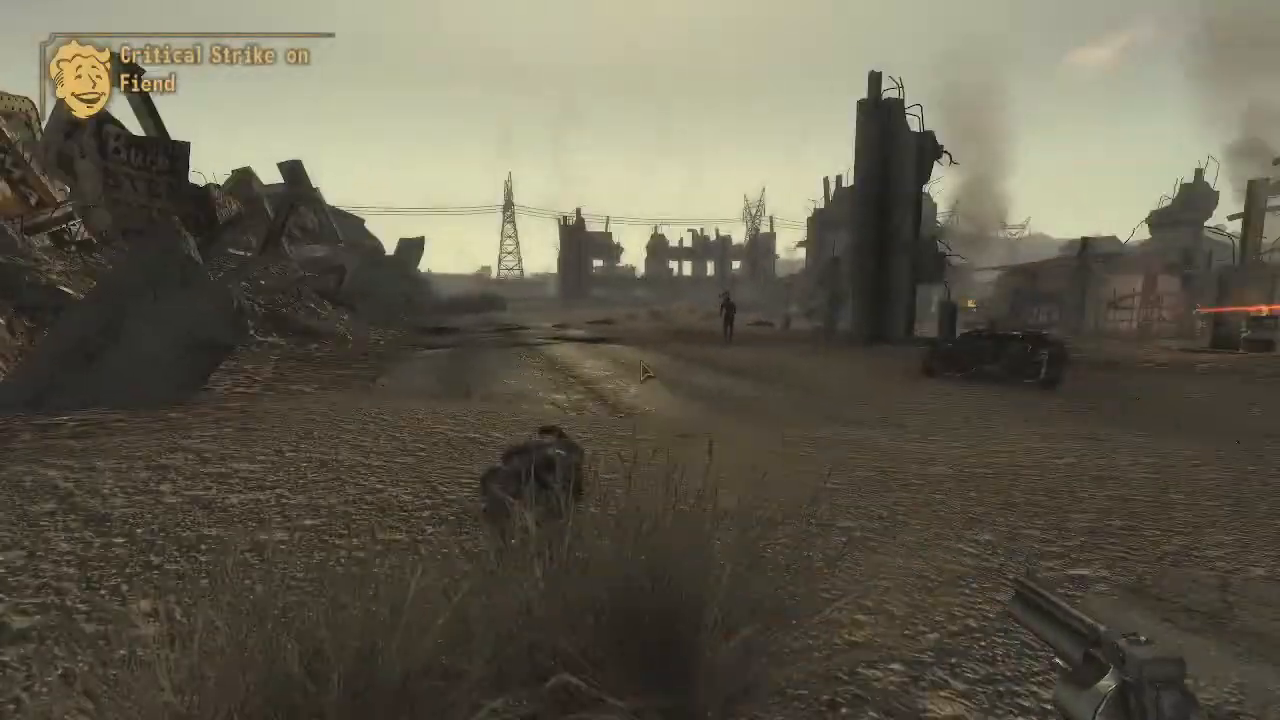
Check the character's active effects and S.P.E.C.I.A.L. attributes in the Pip-Boy.
key("Tab")
key("Down")
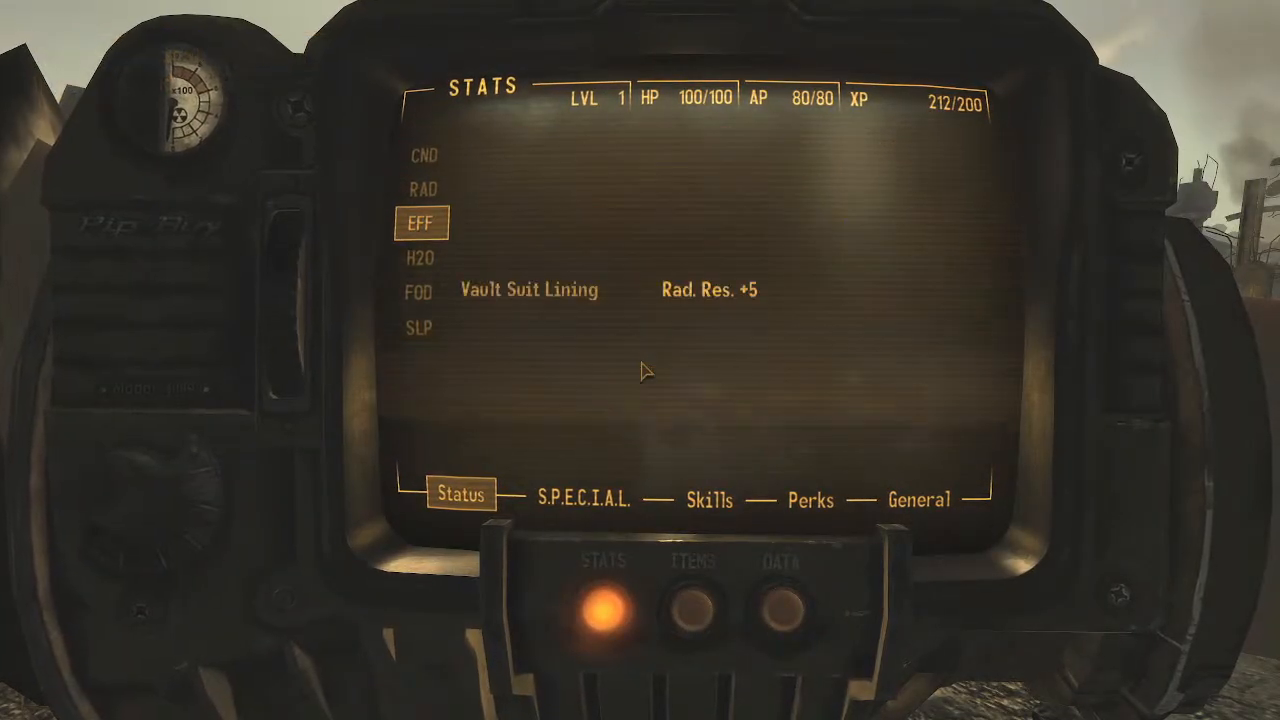
key("Right")
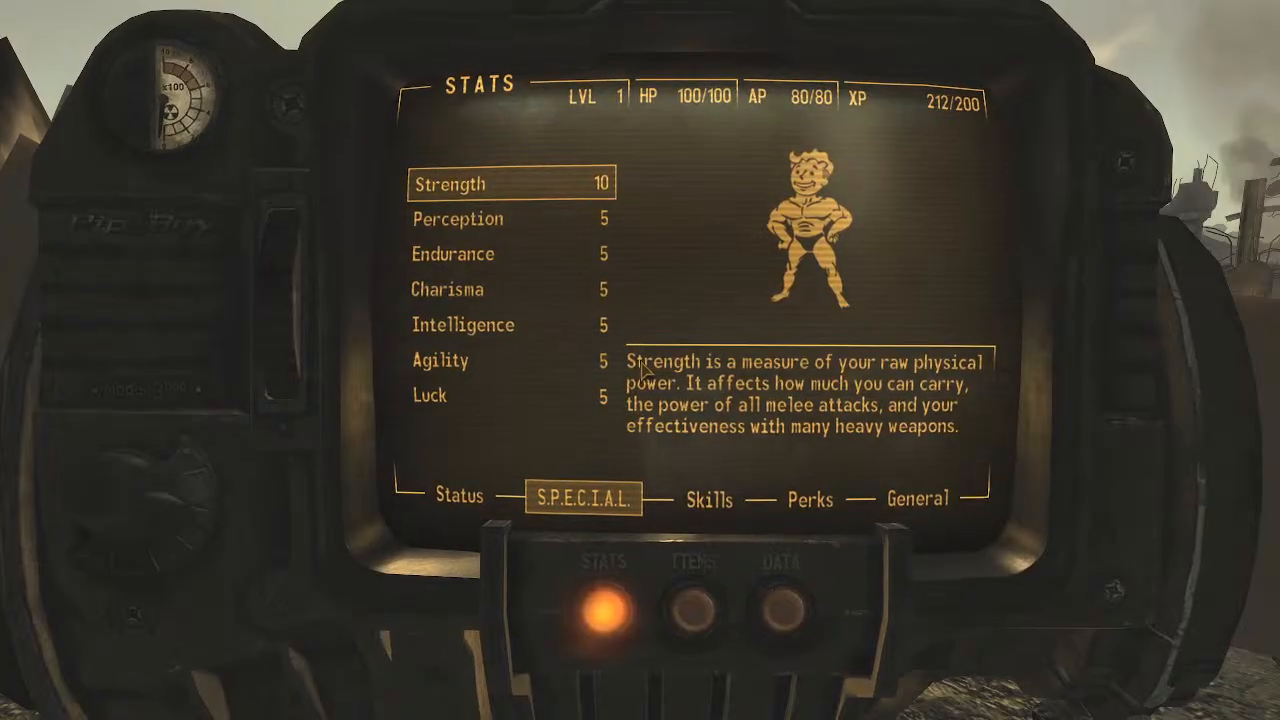
key("Tab")
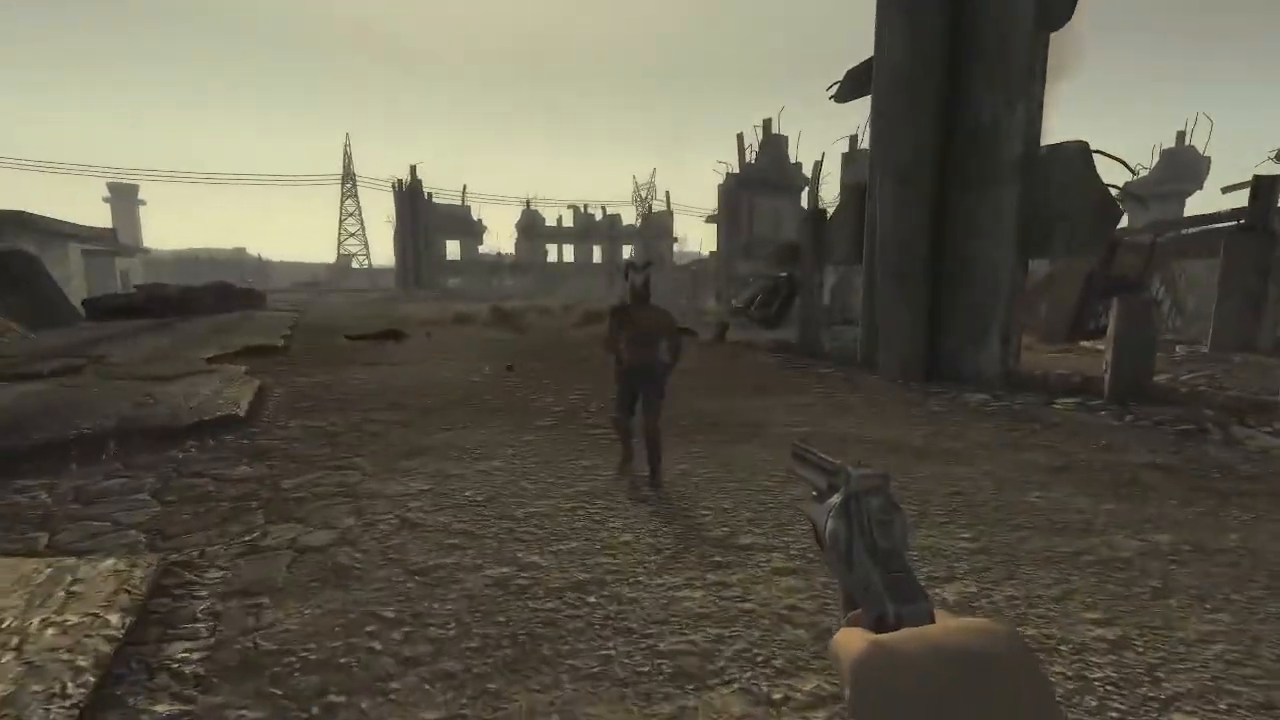
Shoot the Fiend on the road and fight on through the rubble and ruined shacks to the railway.
left_click(640, 360)
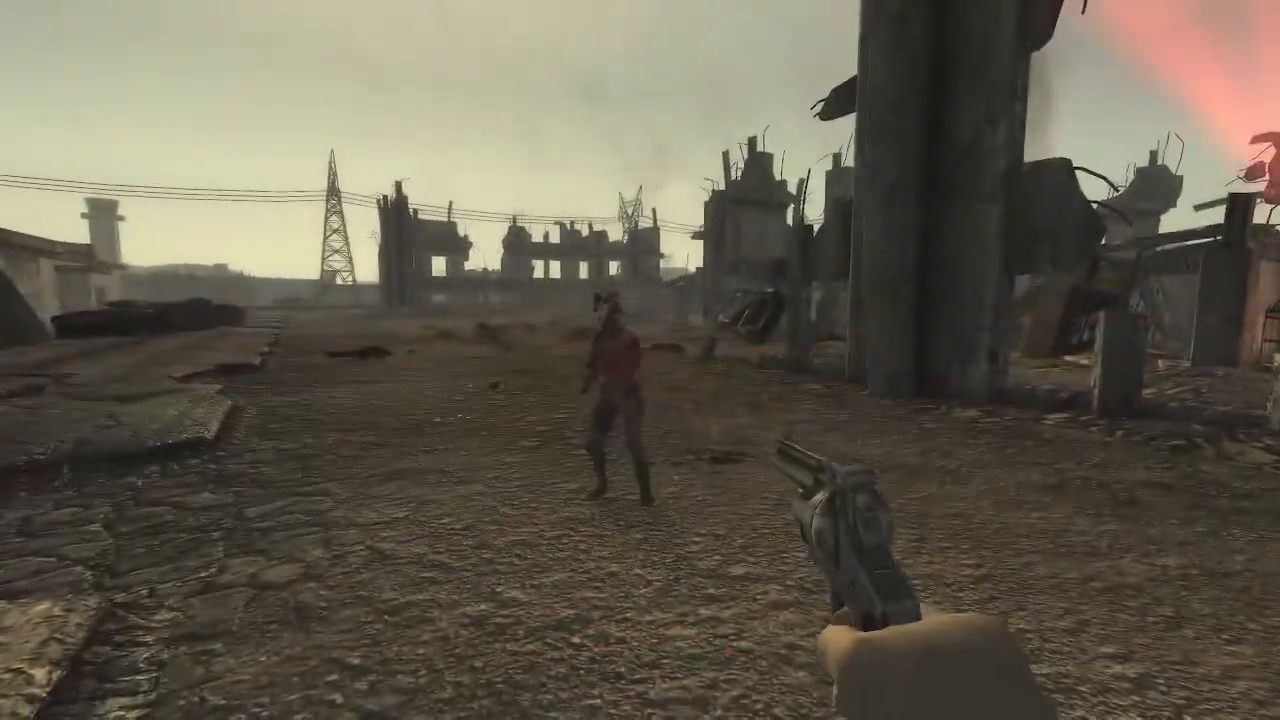
key("w")
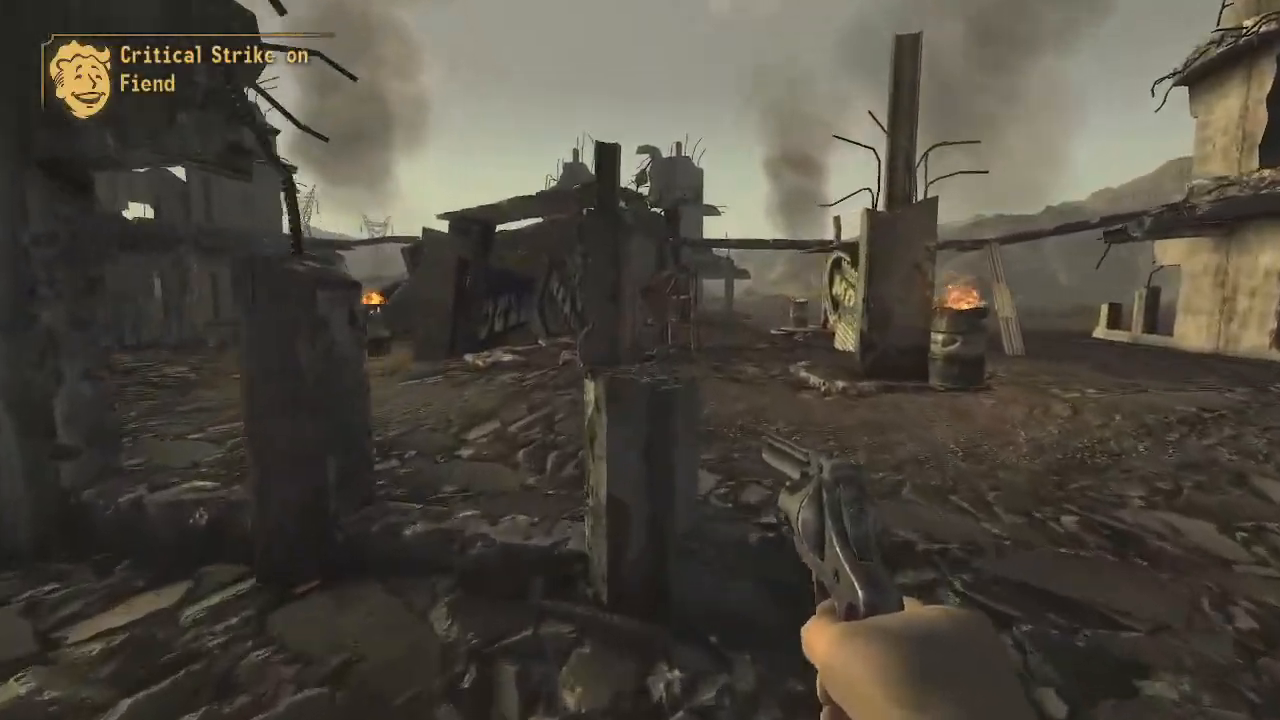
key("w")
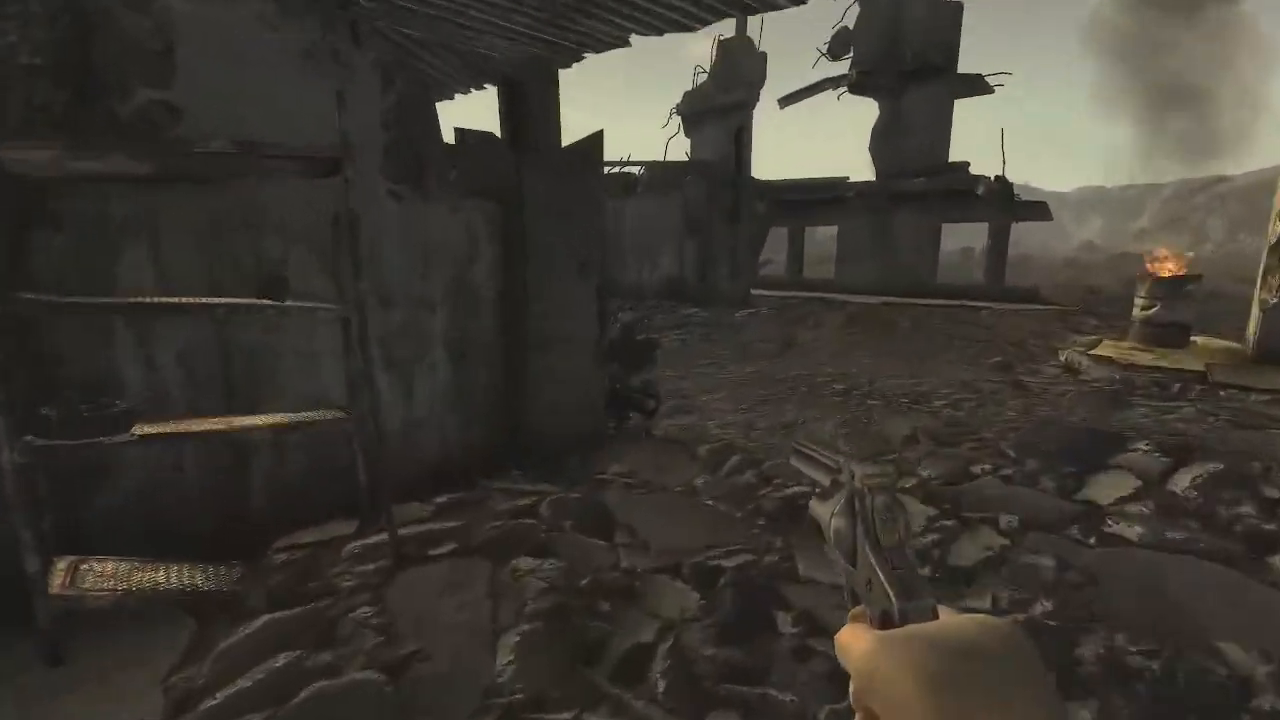
left_click(640, 360)
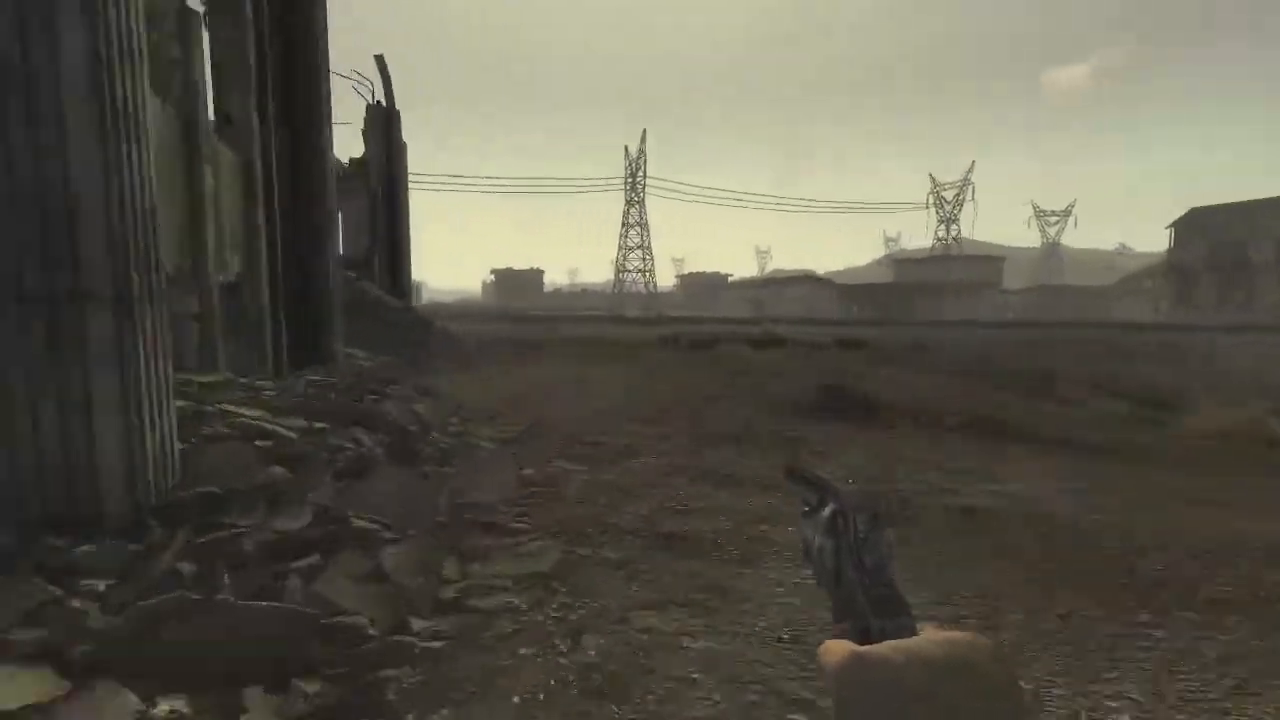
left_click(640, 360)
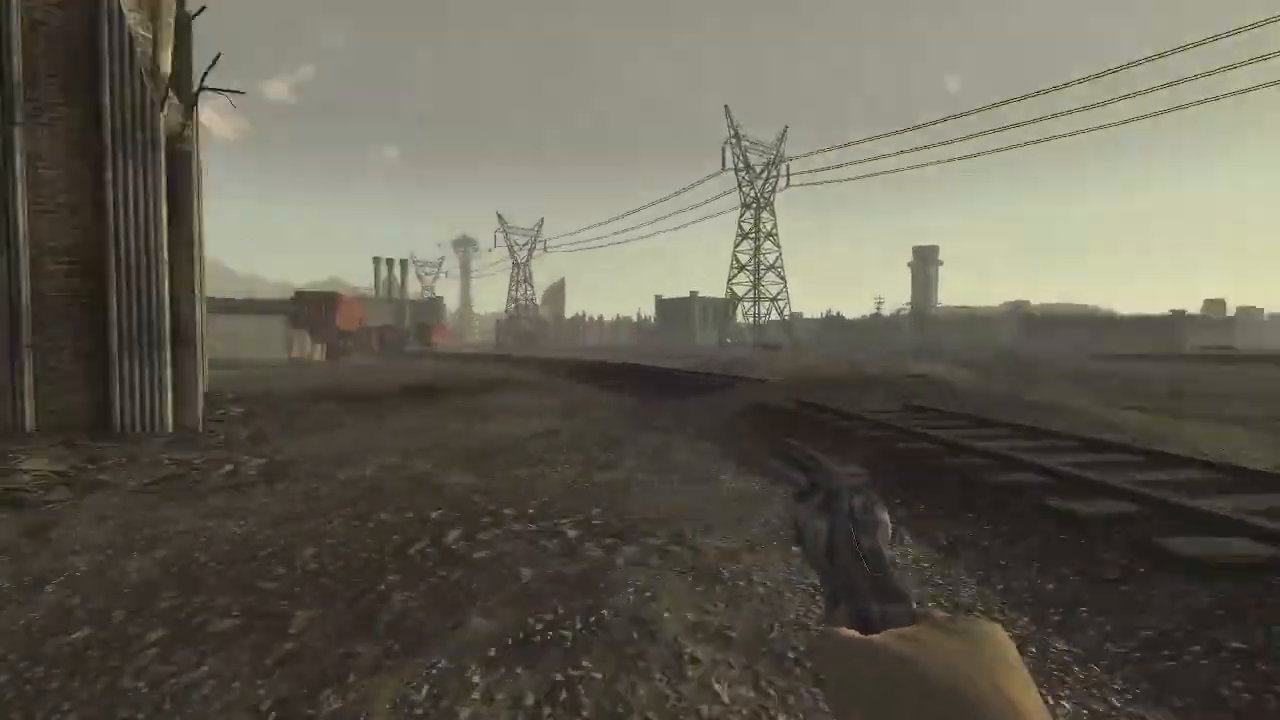
Follow the railway past the overturned red train cars and shoot the Fiends between the boxcars.
key("w")
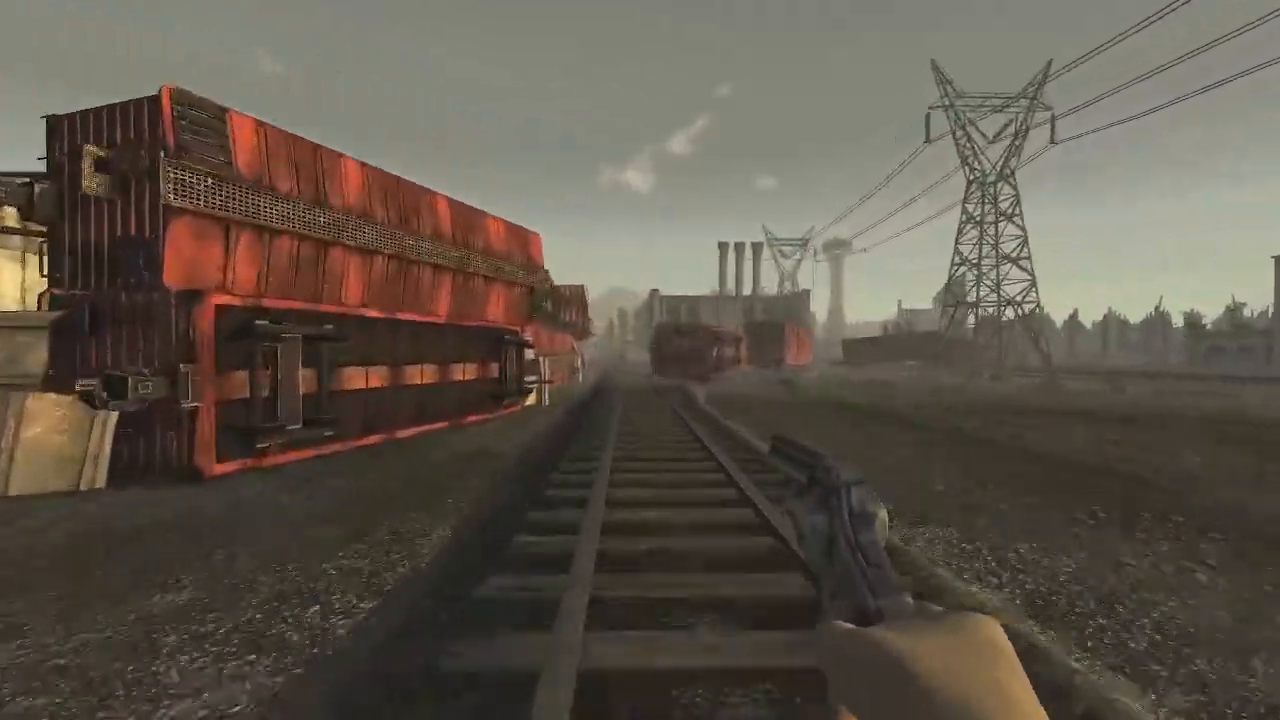
key("w")
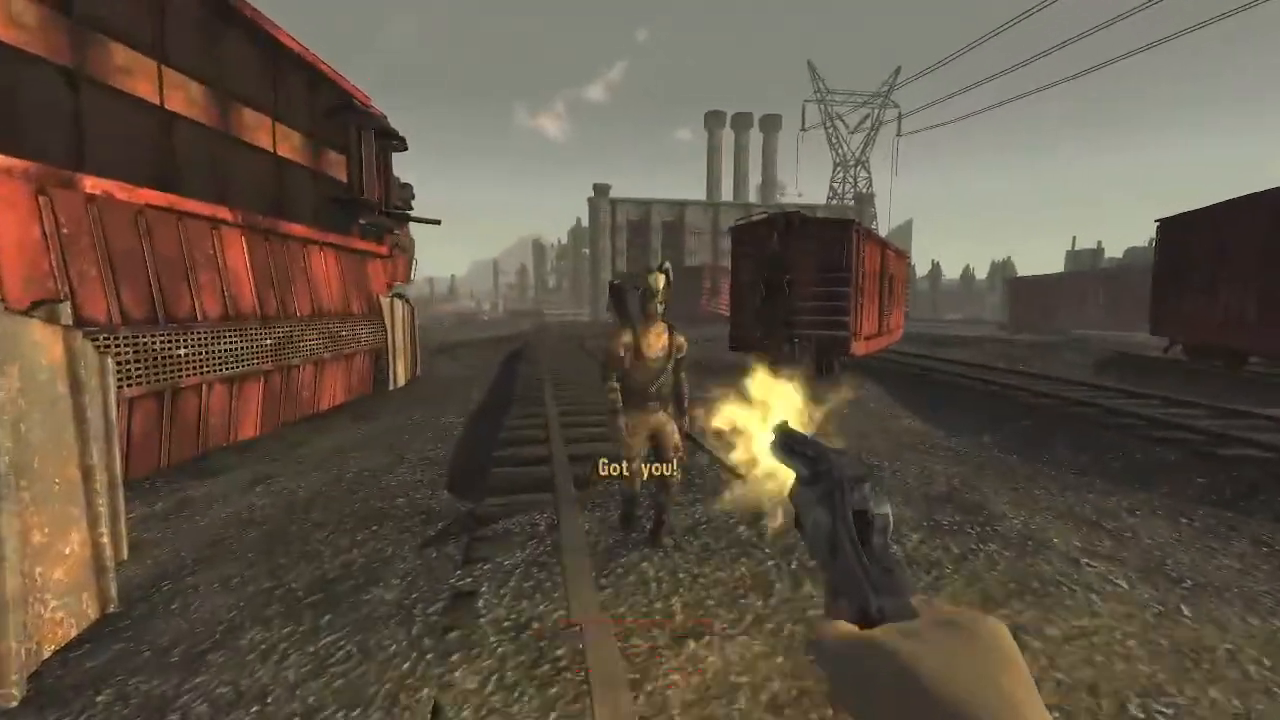
left_click(640, 360)
left_click(640, 360)
key("w")
key("w")
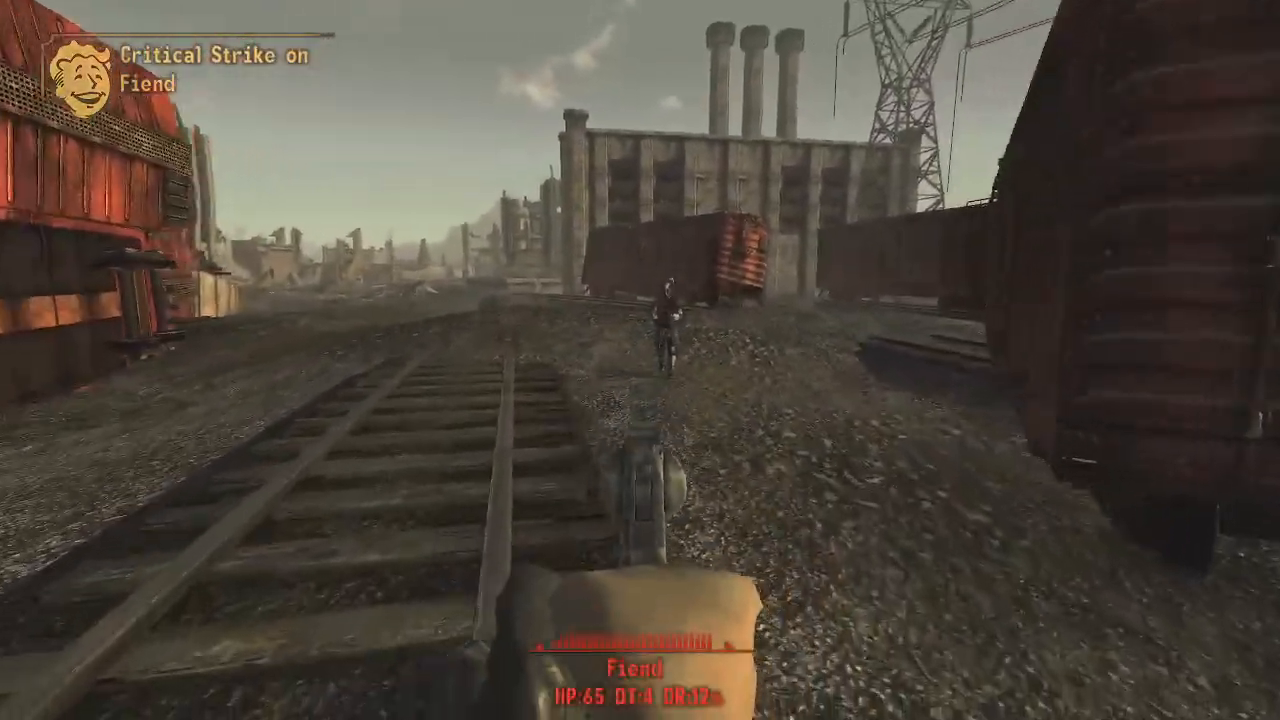
left_click(640, 360)
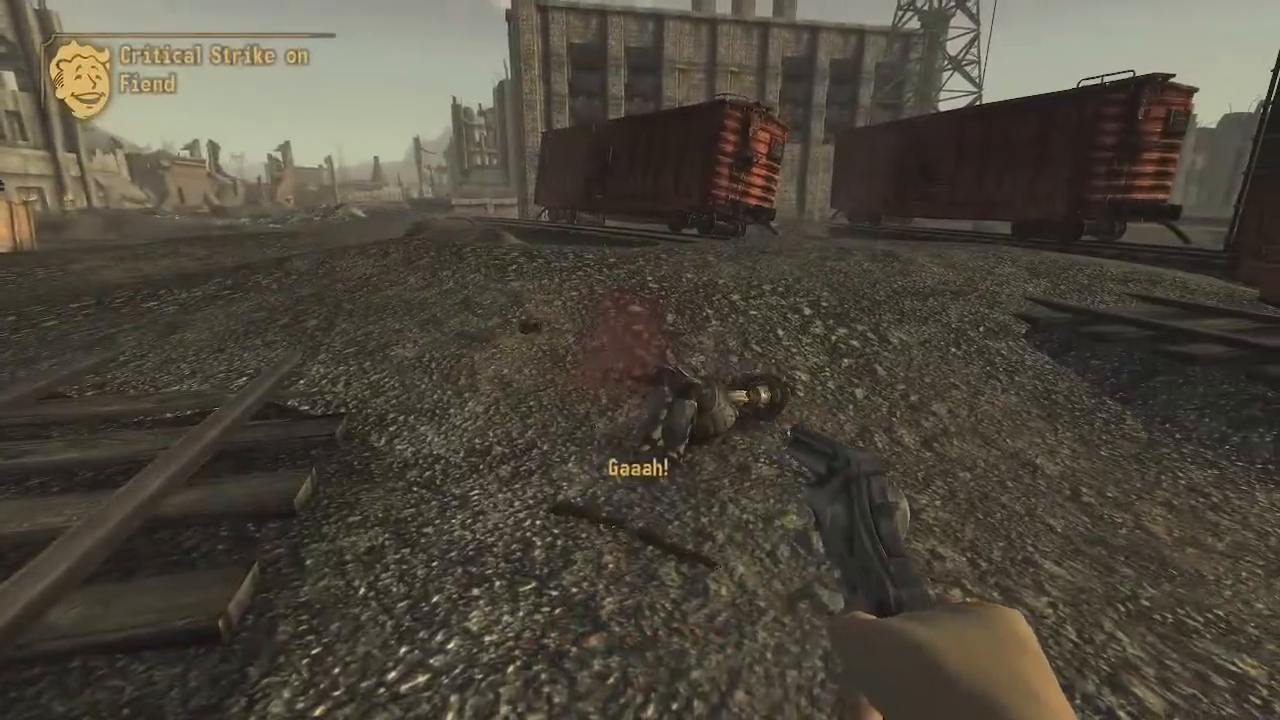
Travel through the door of the ruined building and shoot the Fiend Guard Dog and Fiend in the next area.
key("w")
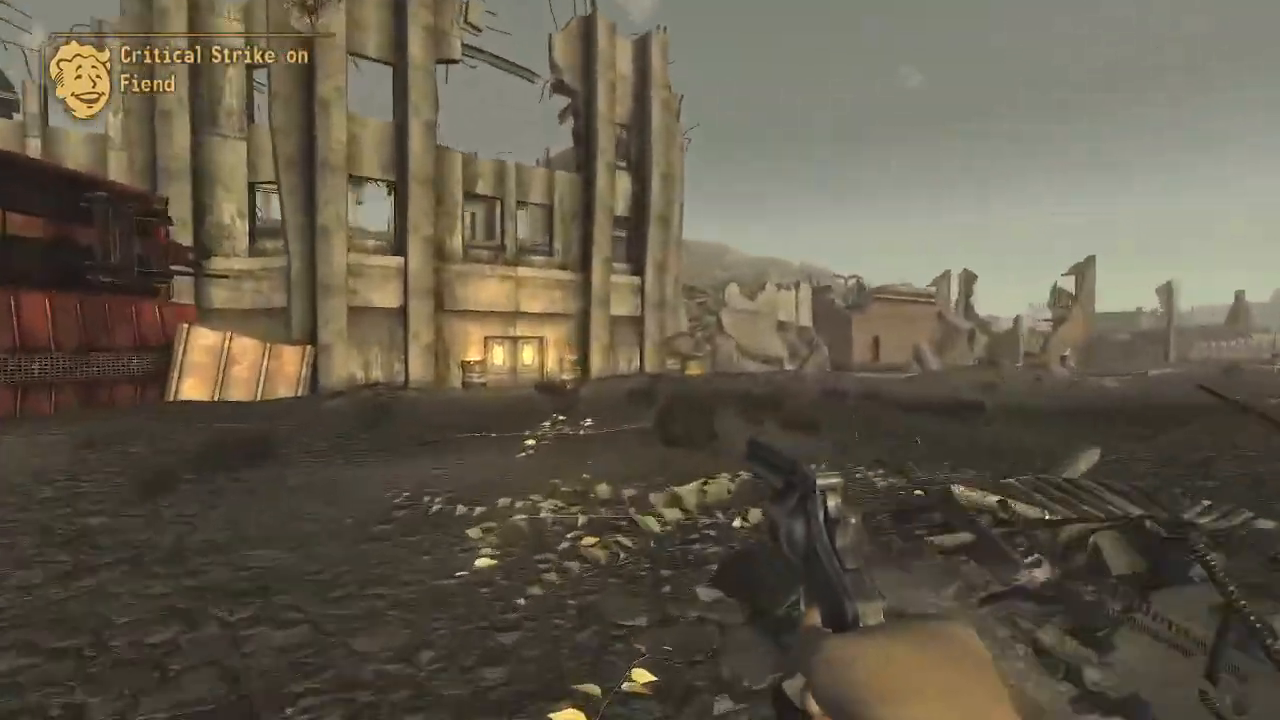
key("e")
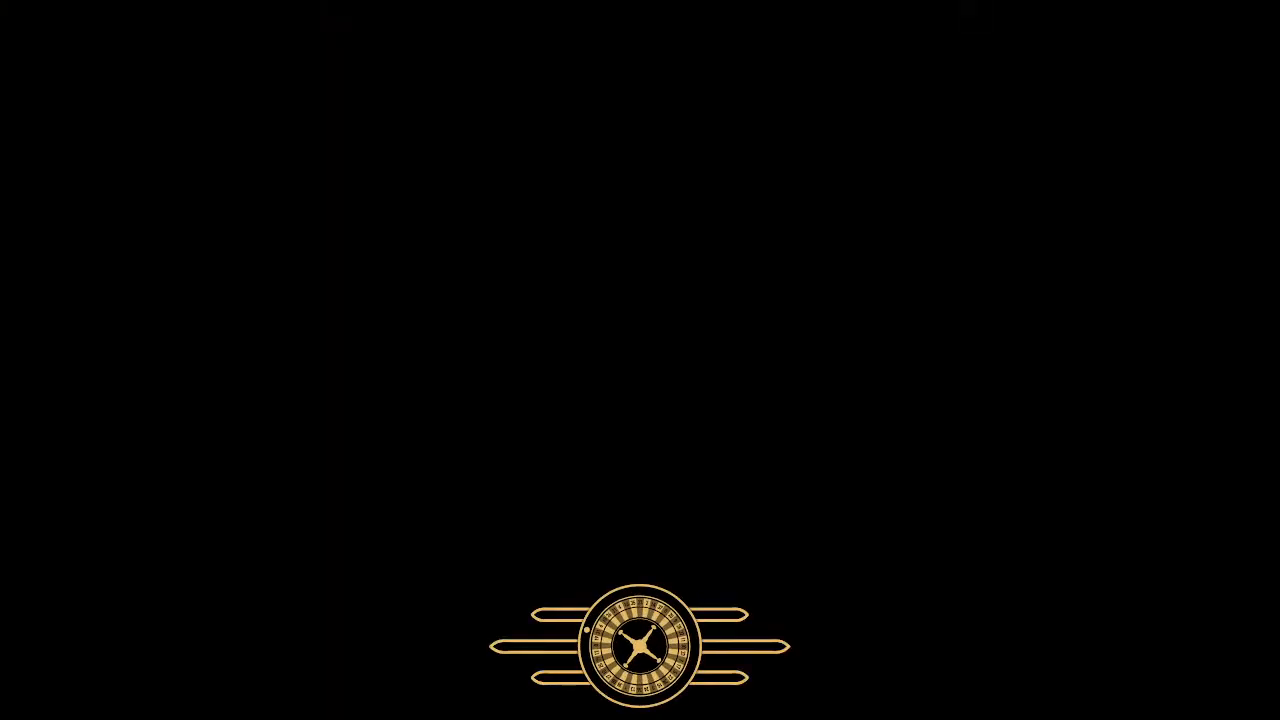
key("w")
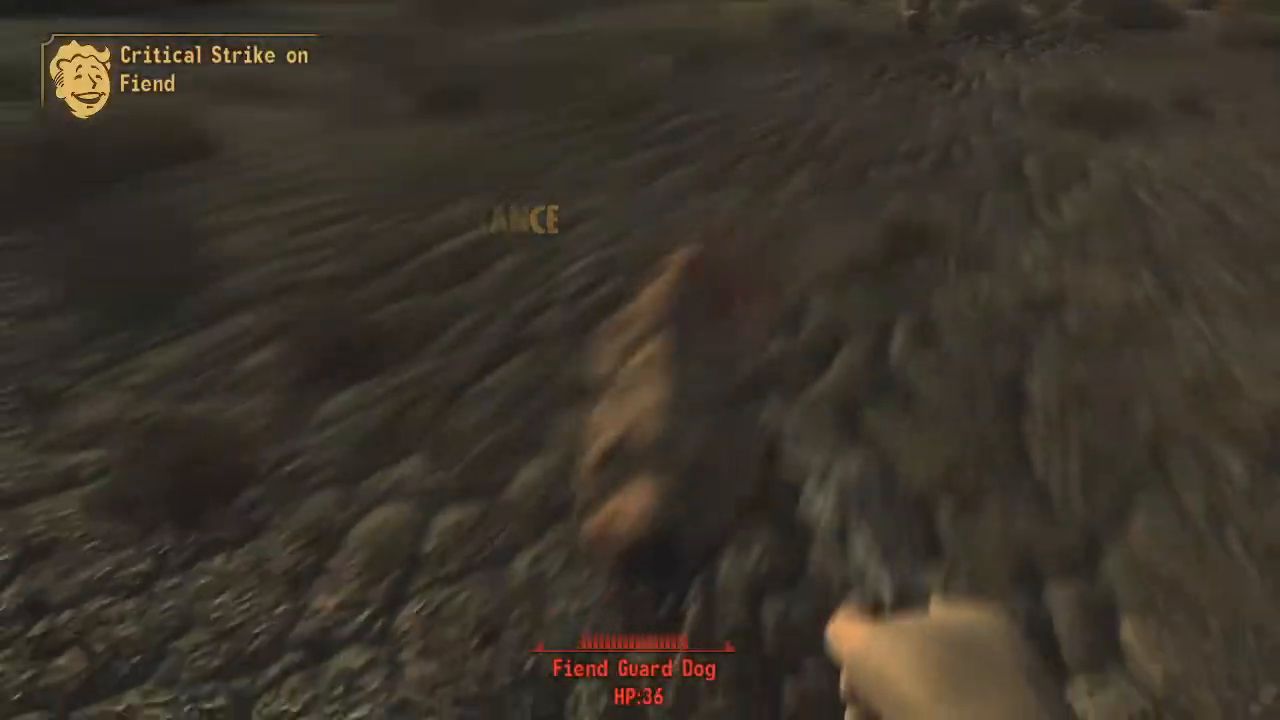
left_click(640, 360)
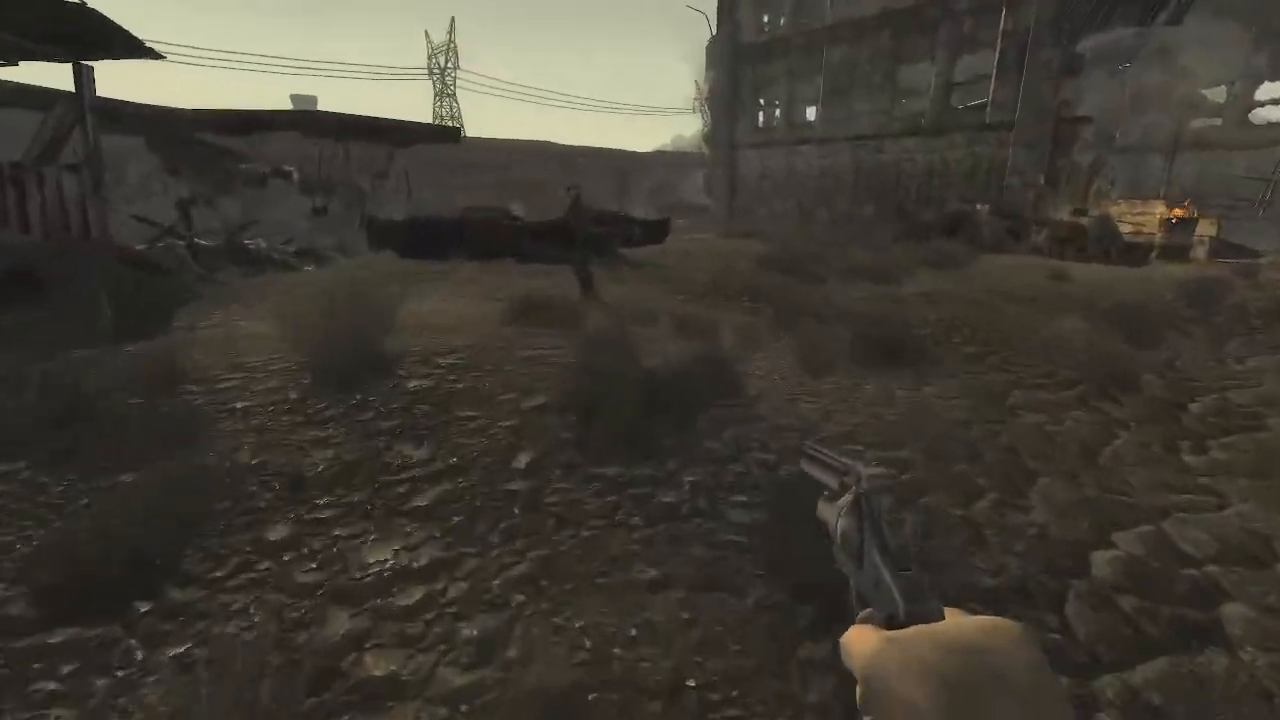
left_click(640, 360)
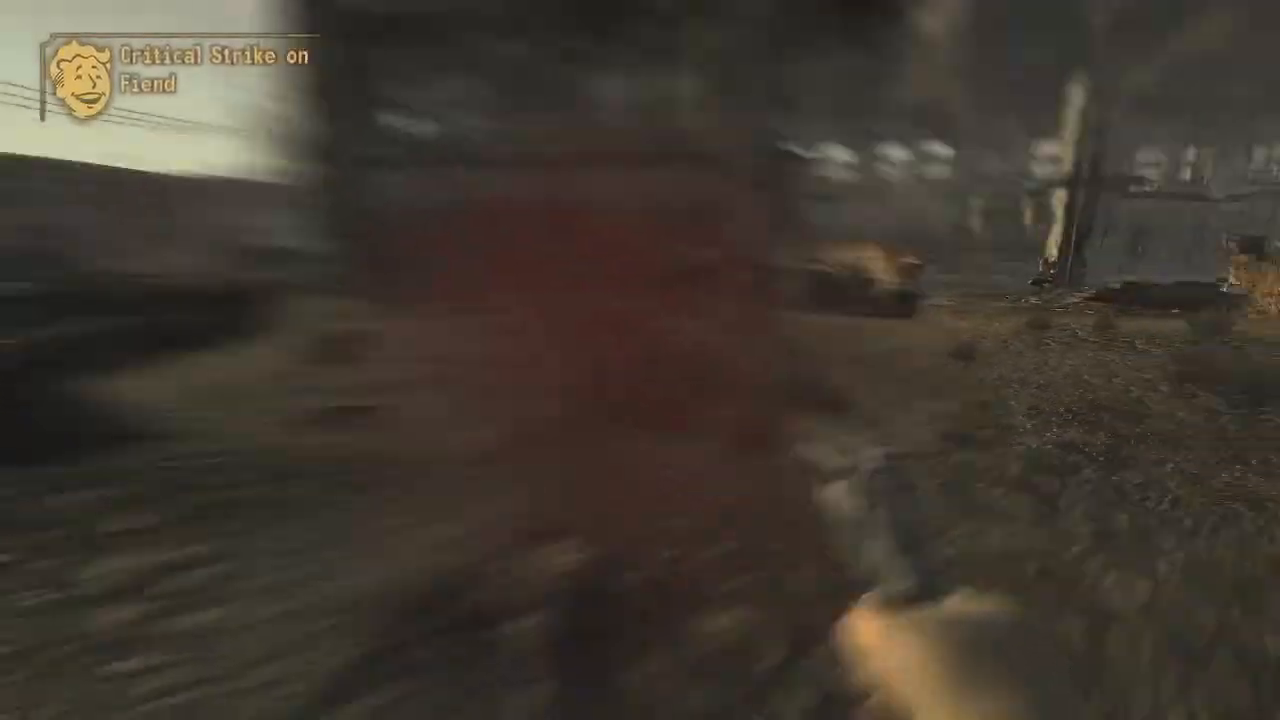
left_click(640, 360)
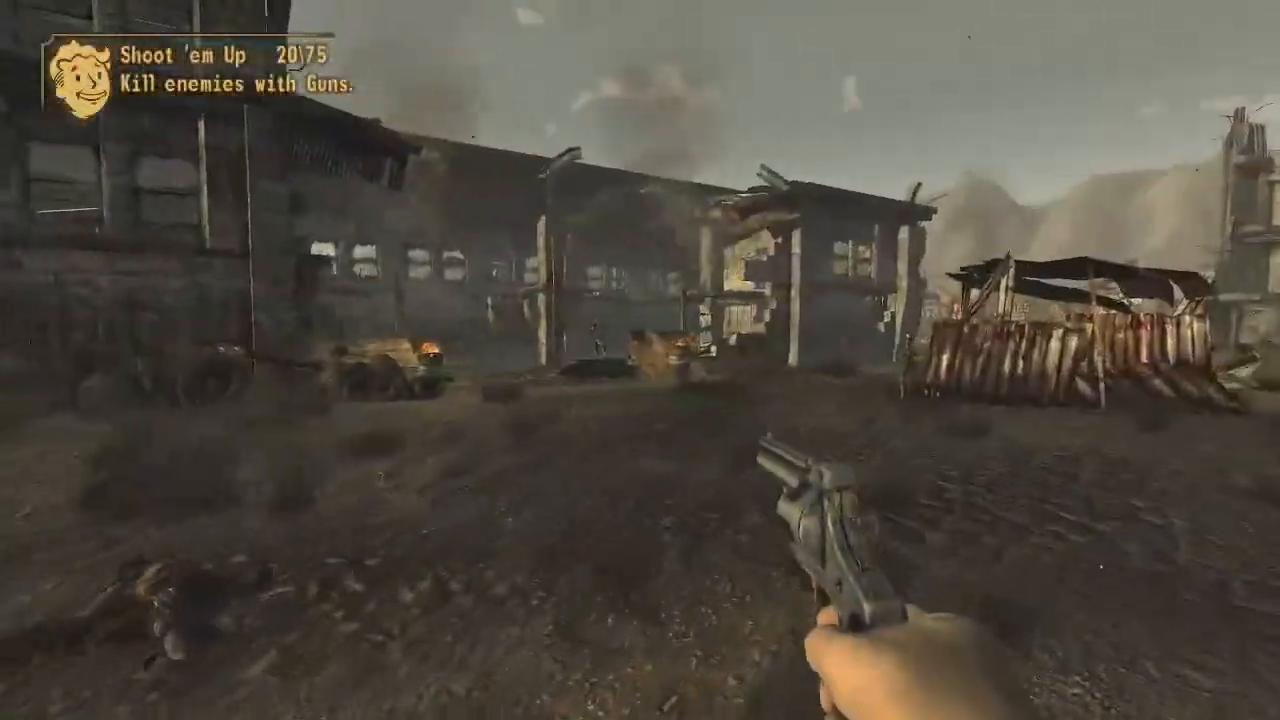
Charge the Fiends around the burning wrecks and wooden shacks, firing aimed revolver shots at them.
right_click(640, 360)
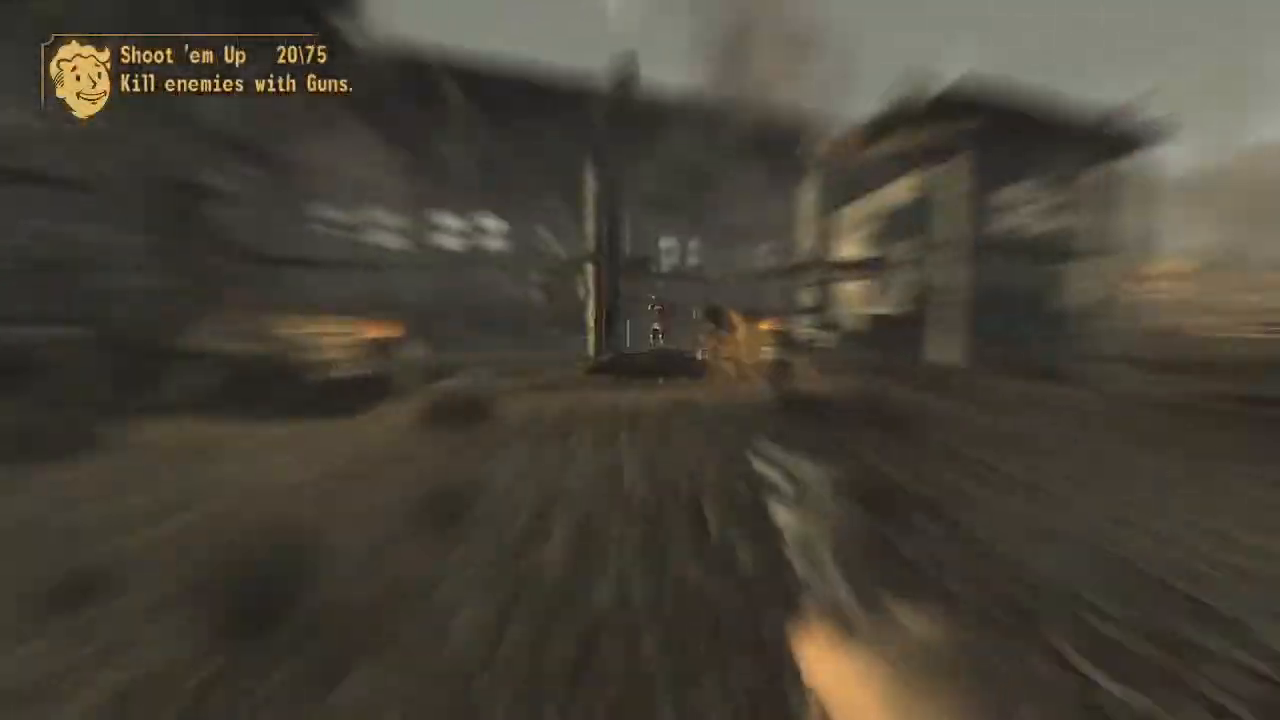
left_click(640, 360)
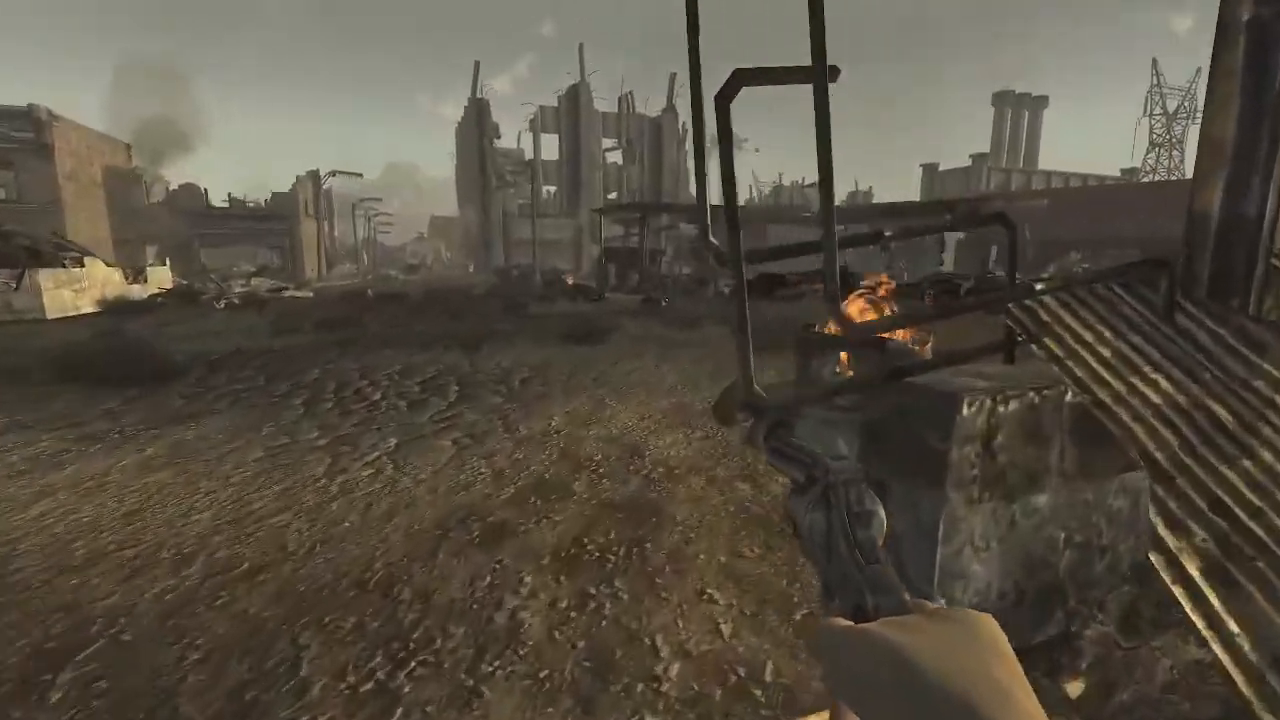
key("w")
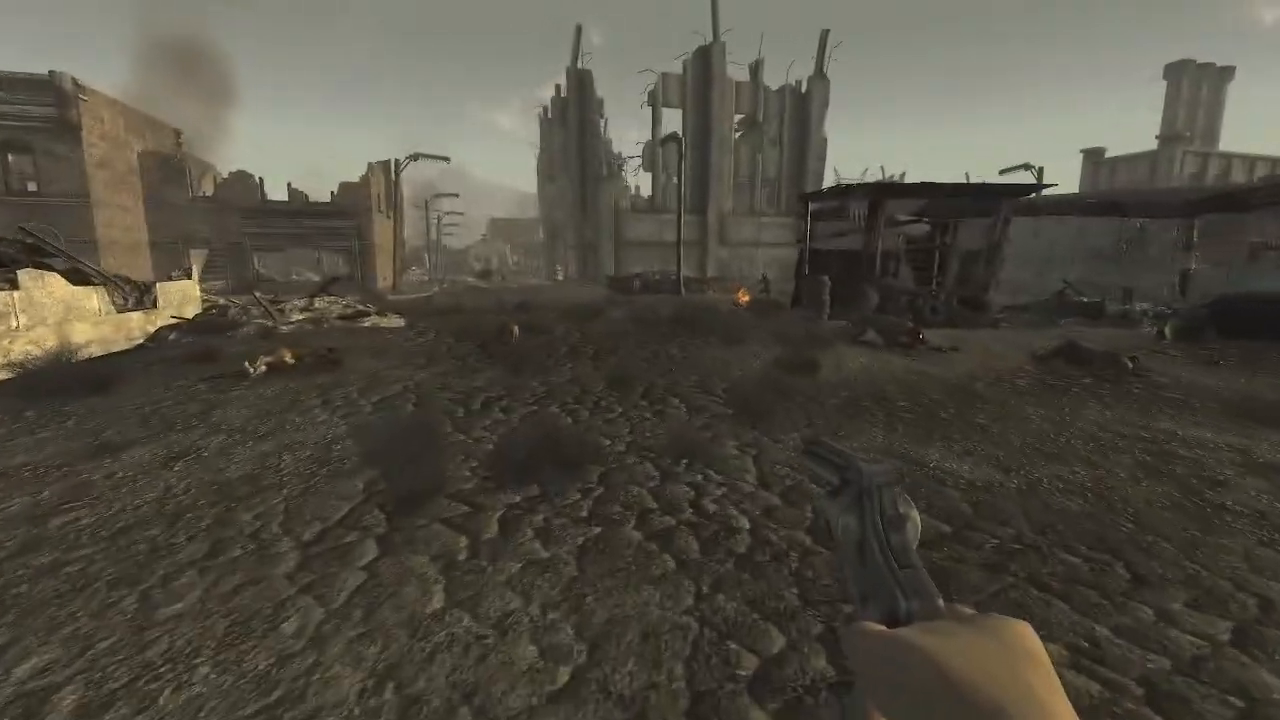
key("w")
key("w")
right_click(640, 360)
left_click(640, 360)
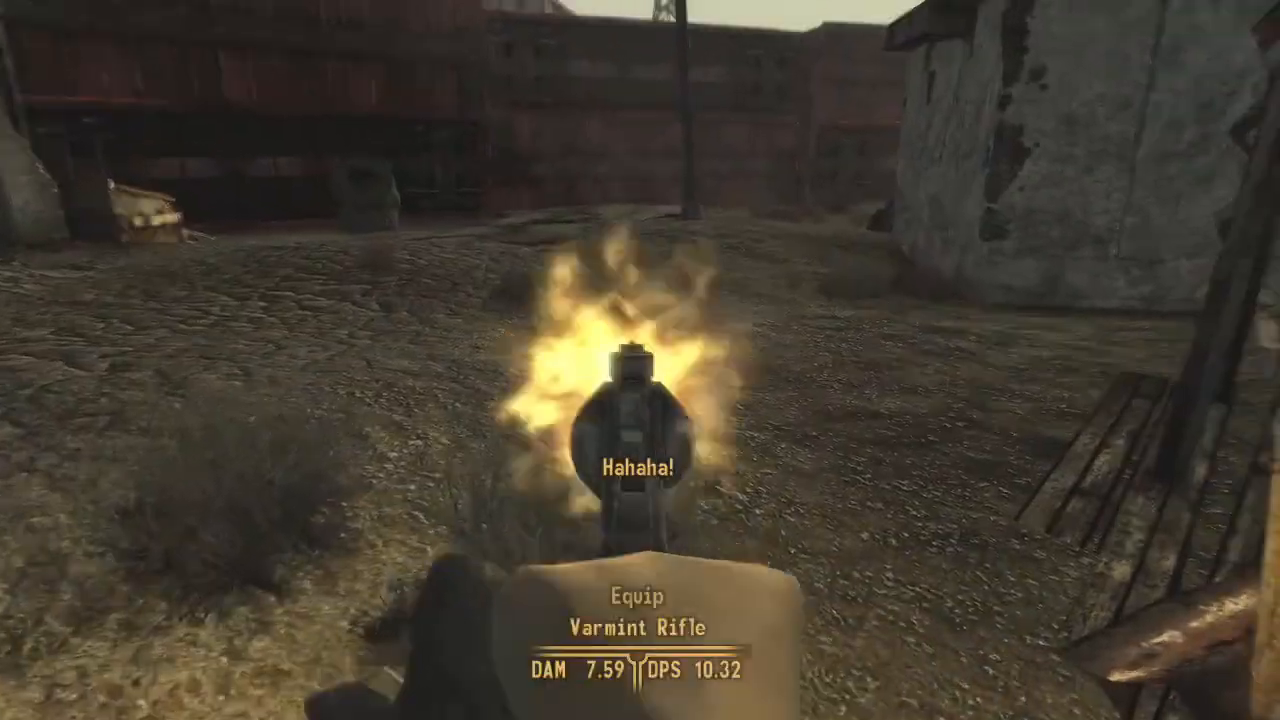
Fire the revolver near the red boxcars and run past the wooden shacks and burning wrecks into the open ground.
key("w")
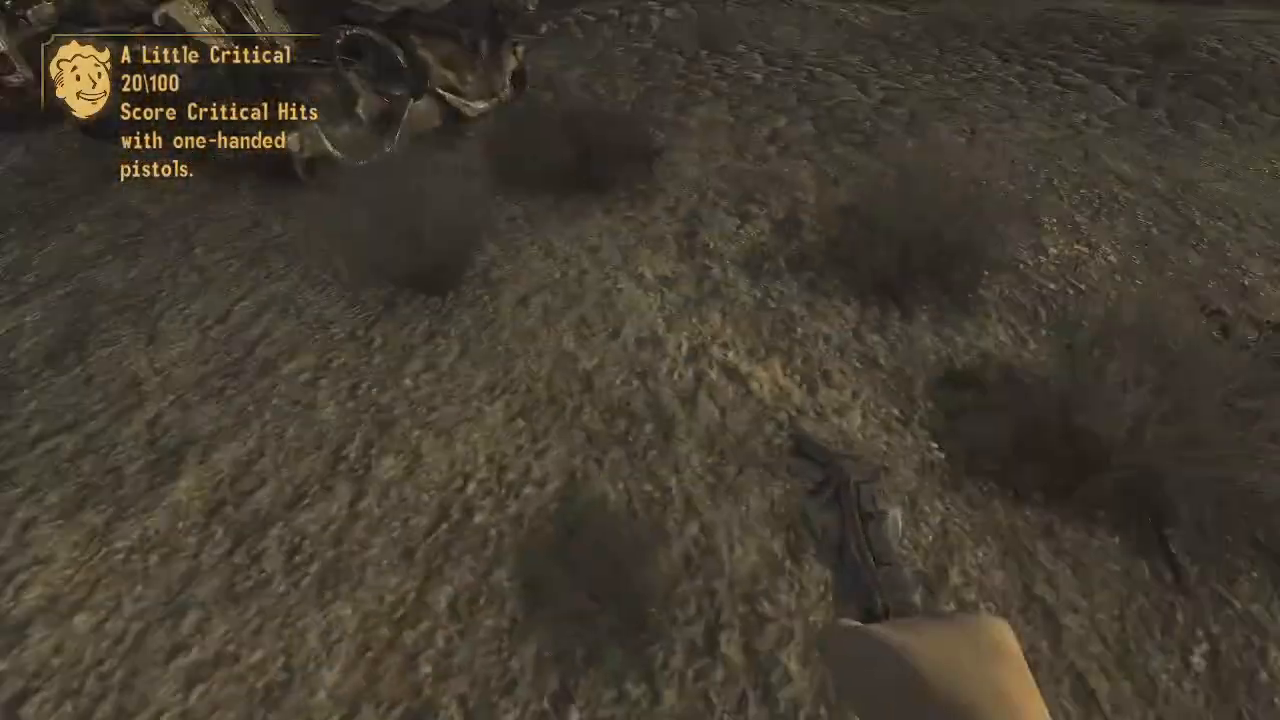
key("w")
key("w")
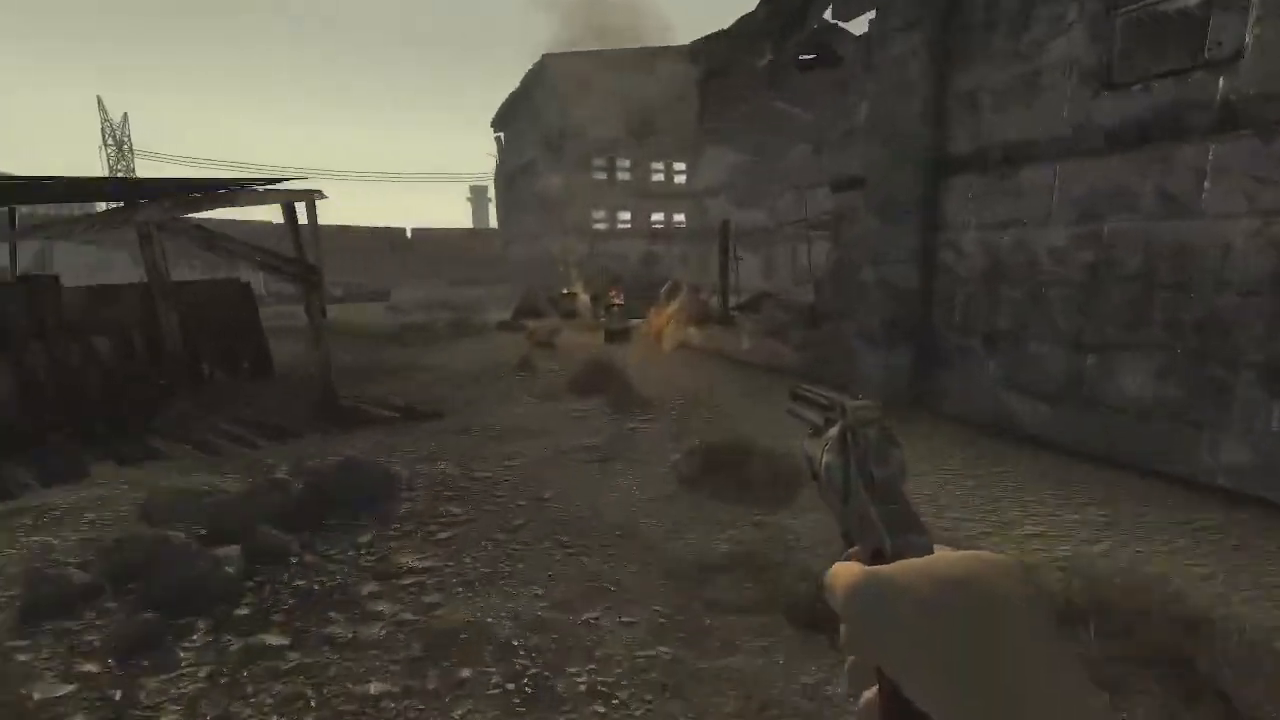
key("w")
key("w")
key("w")
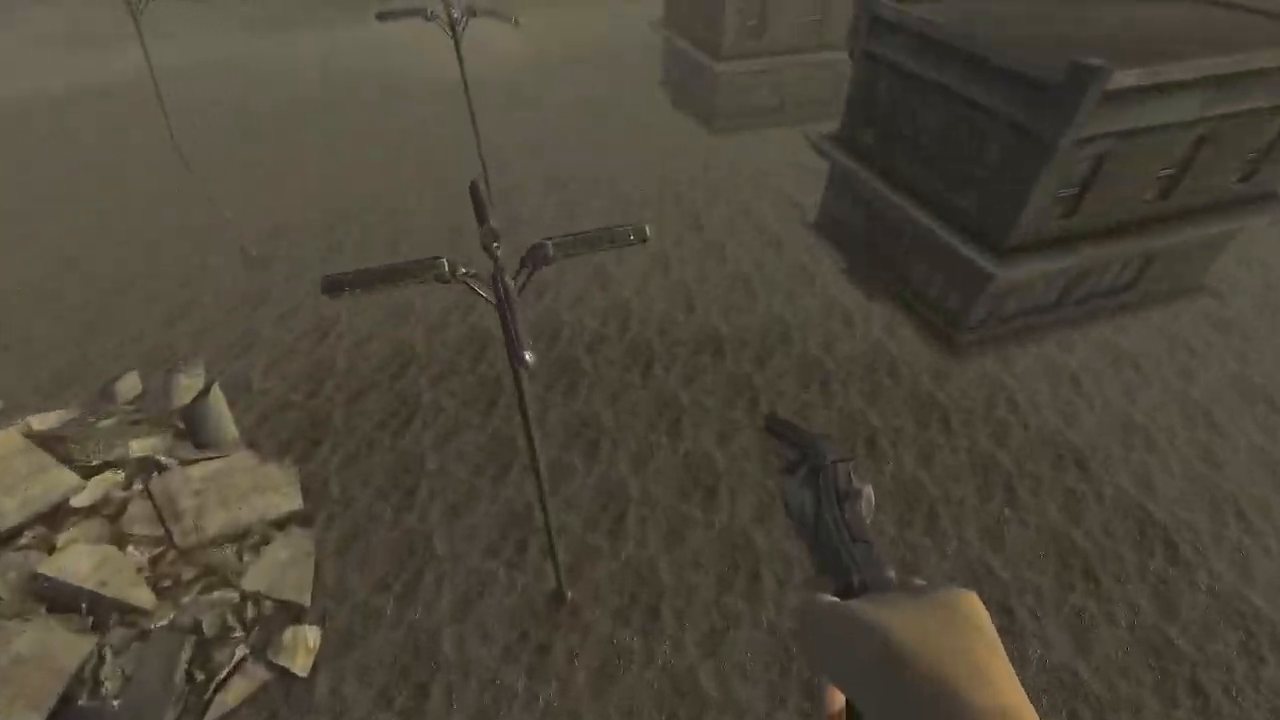
Scout the open wasteland past the ruined towers, red boxcars and power pylons for more enemies.
key("w")
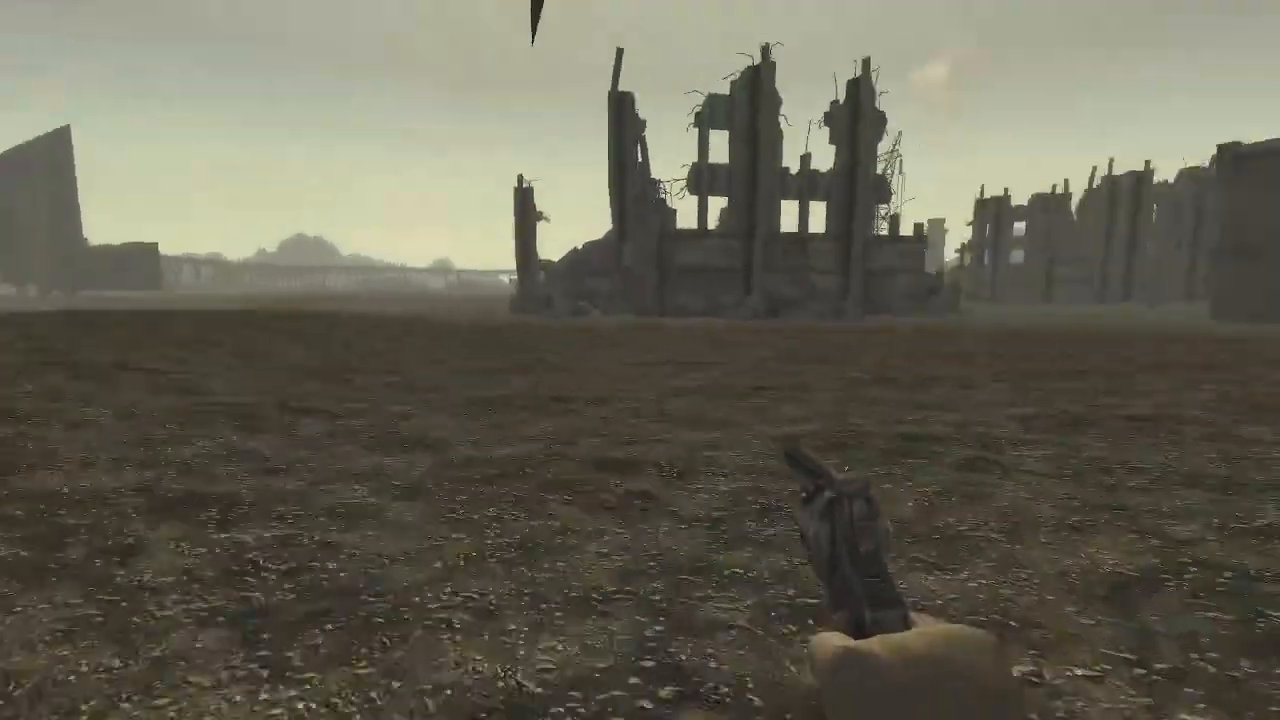
key("w")
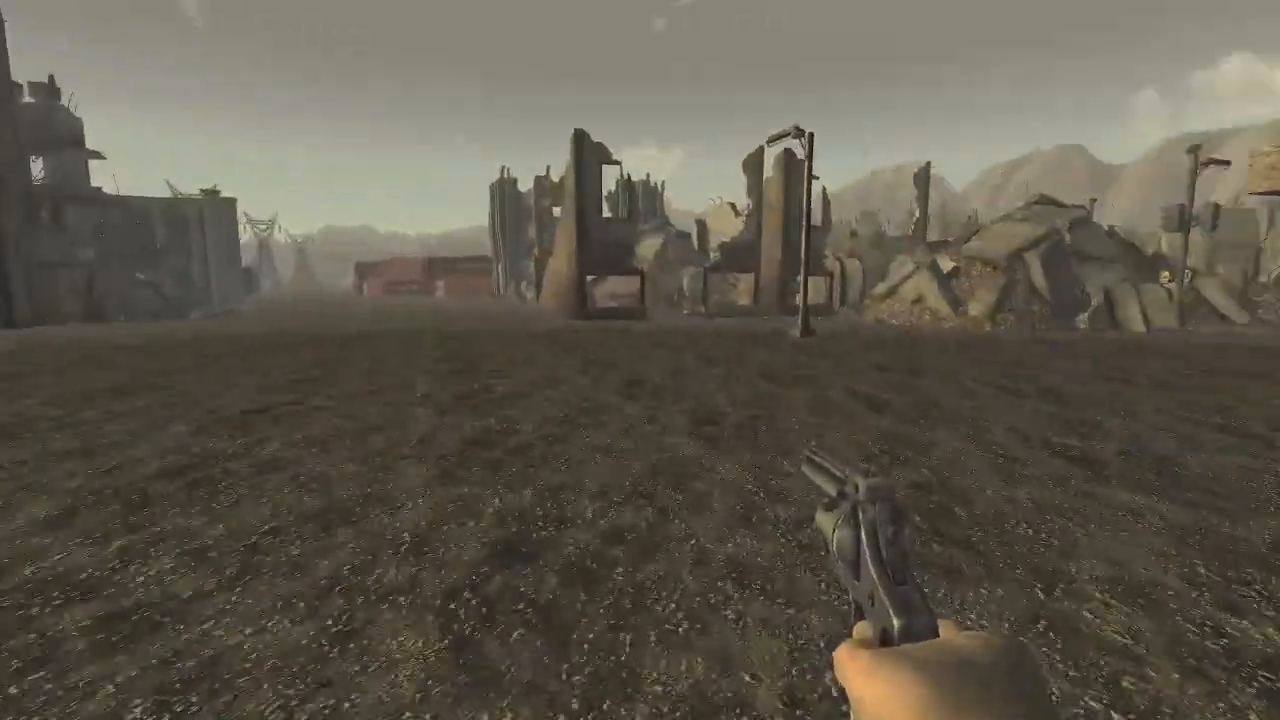
key("w")
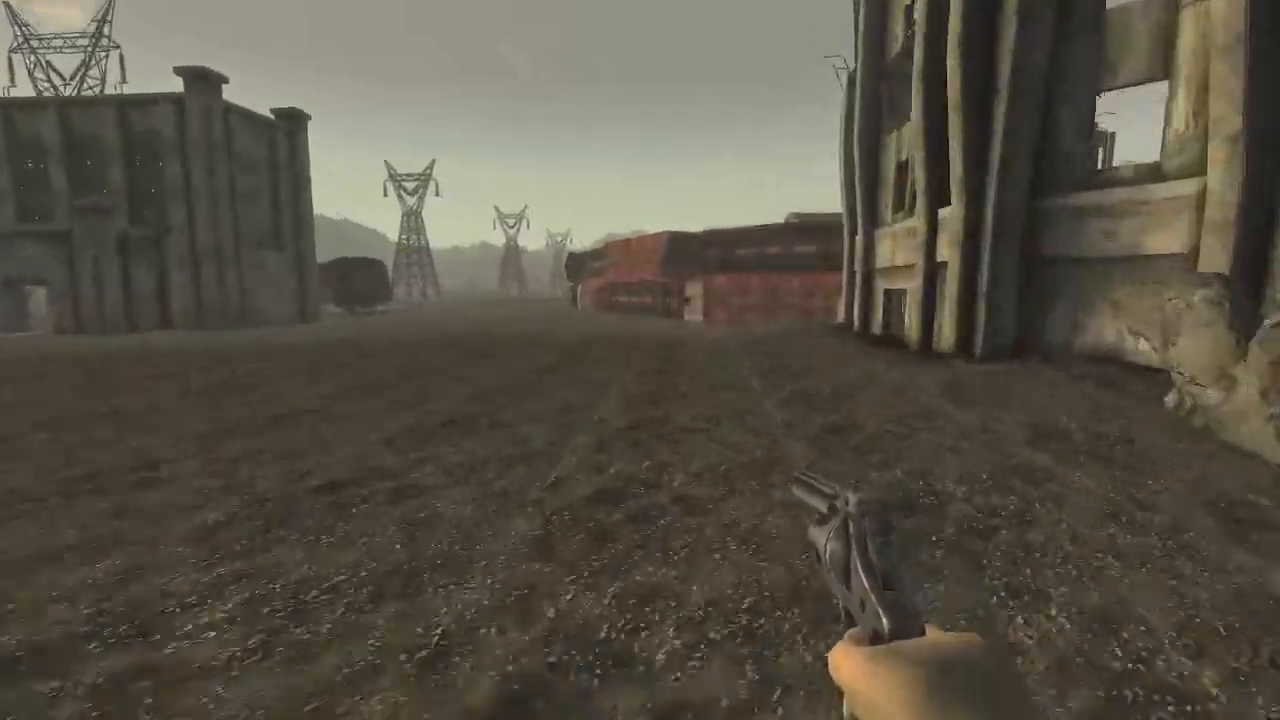
key("w")
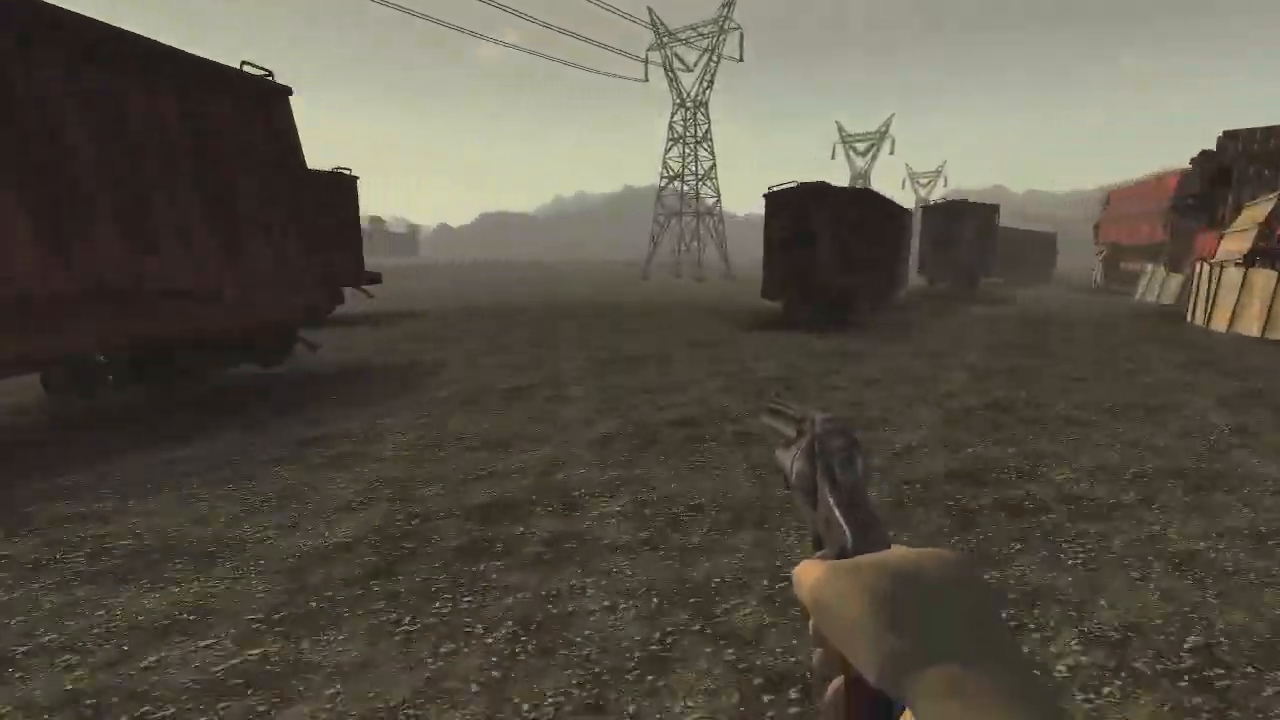
key("w")
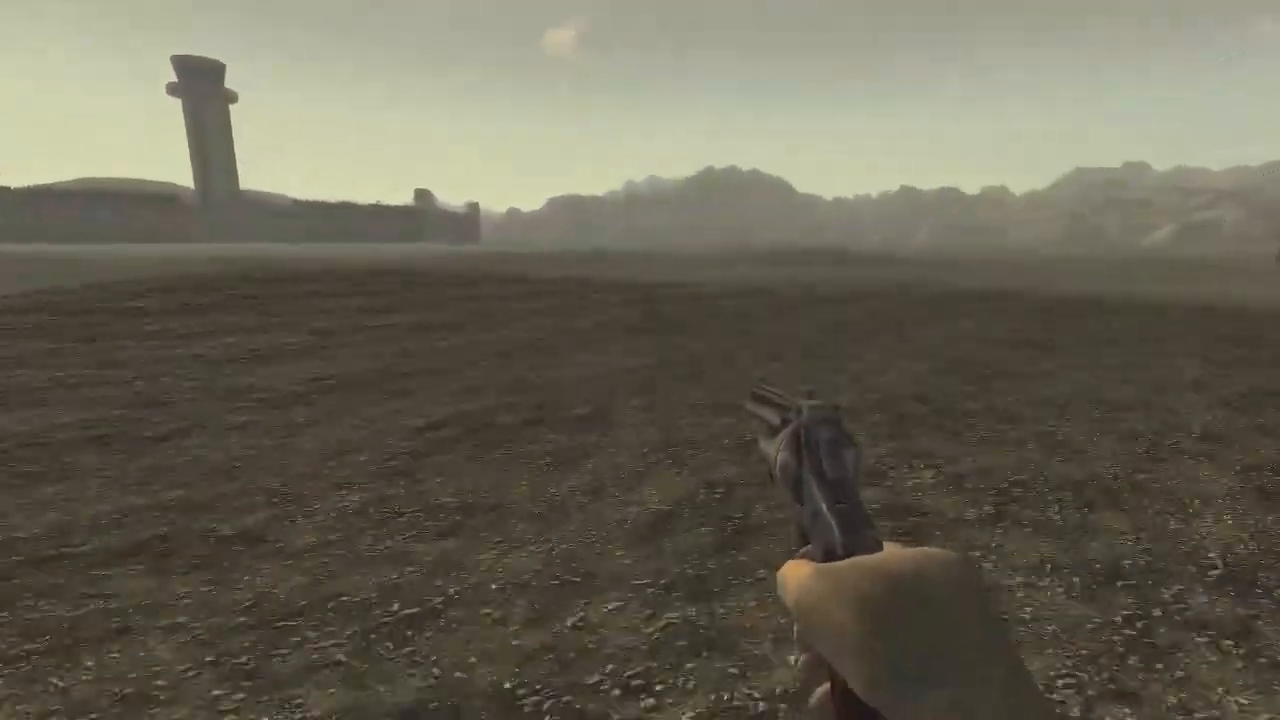
key("w")
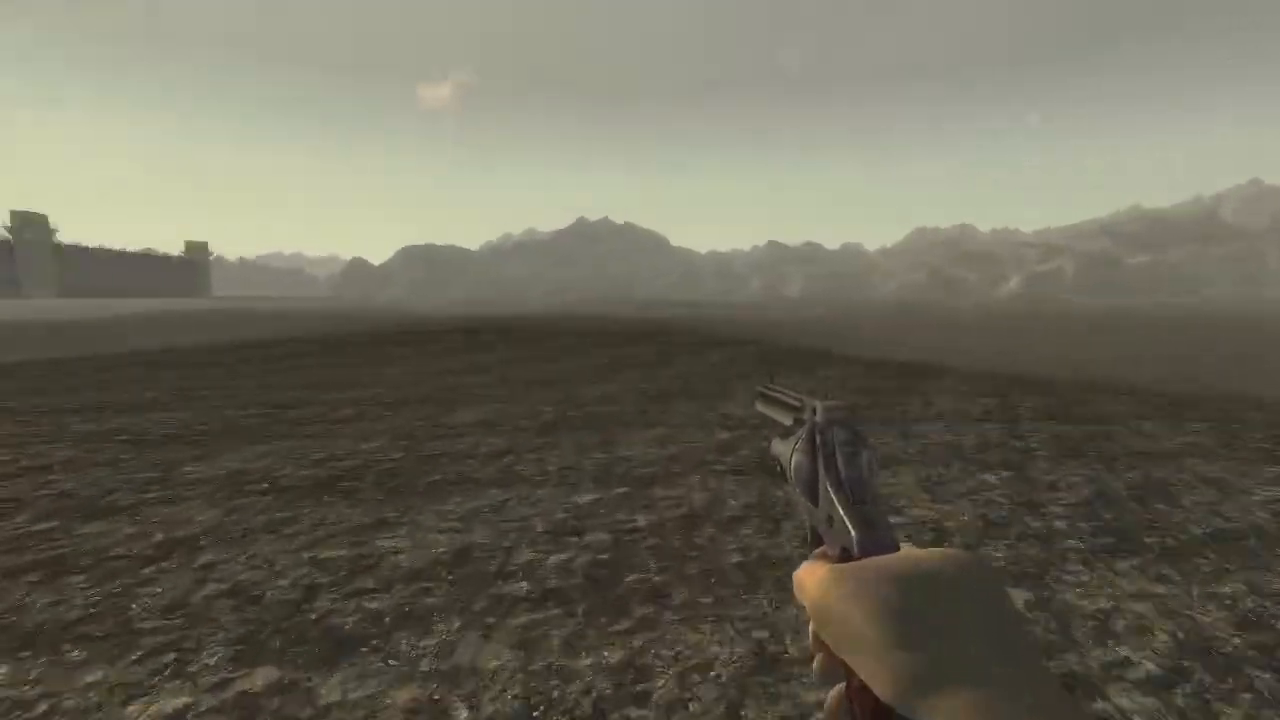
key("w")
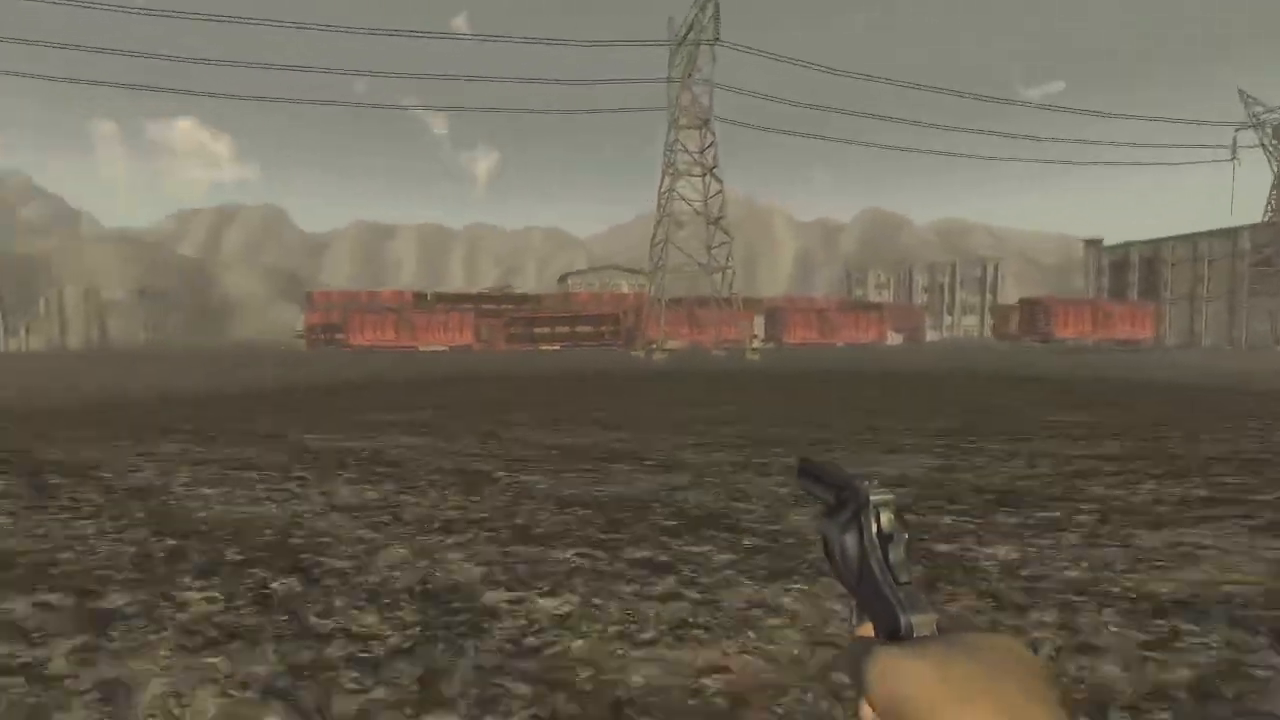
Quit the game with the console command qqq.
key("w")
key("grave")
type("qqq")
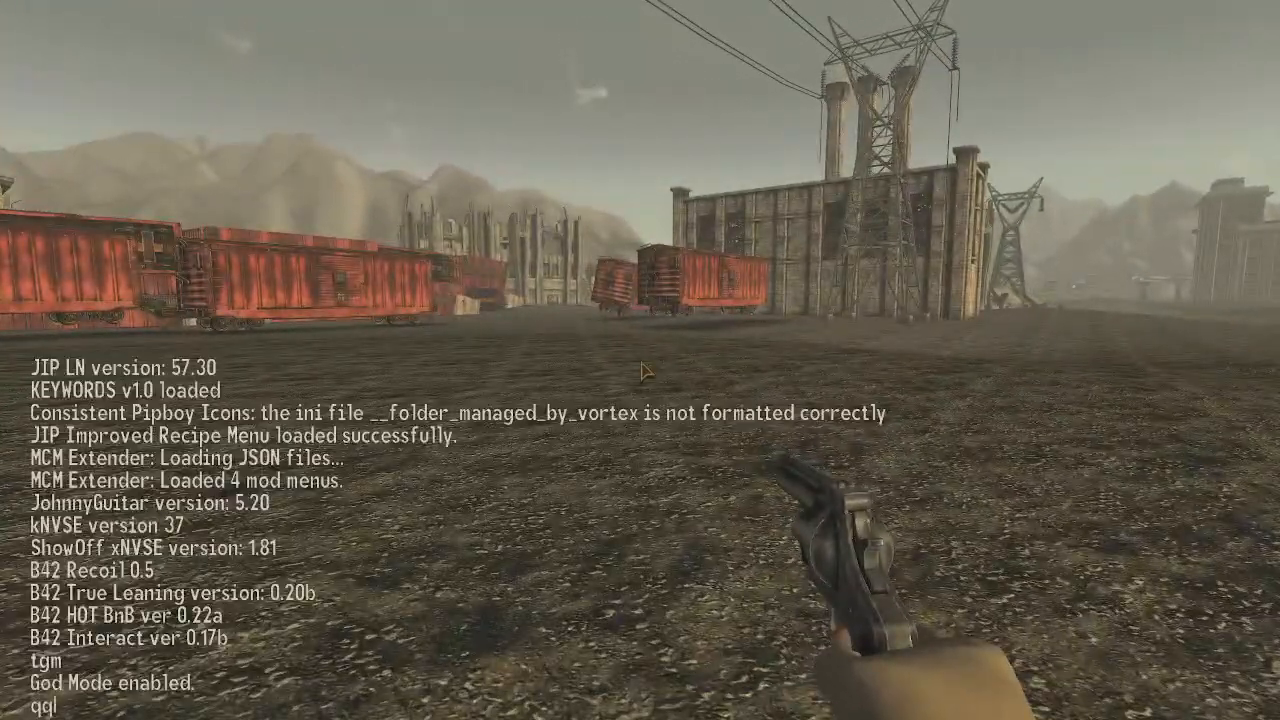
key("Return")
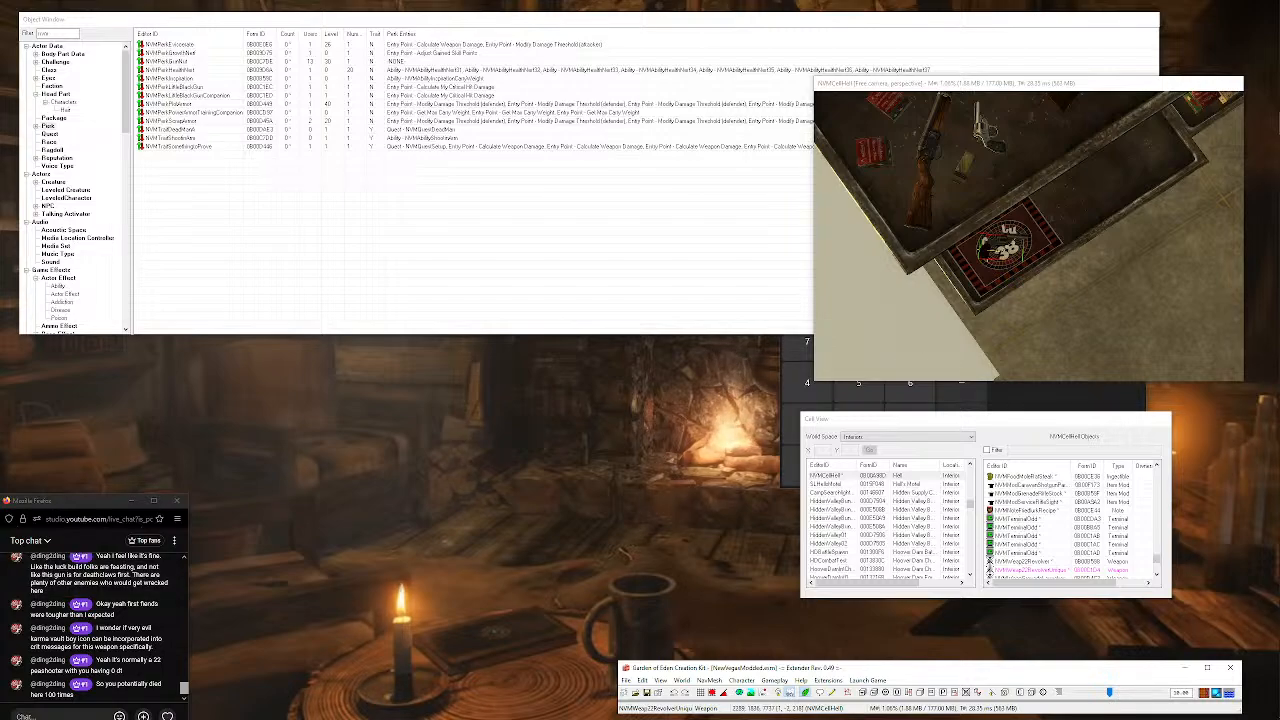
Find and open the document "New Vegas Modded Changelog.rtf" in WordPad.
mouse_move(1273, 35)
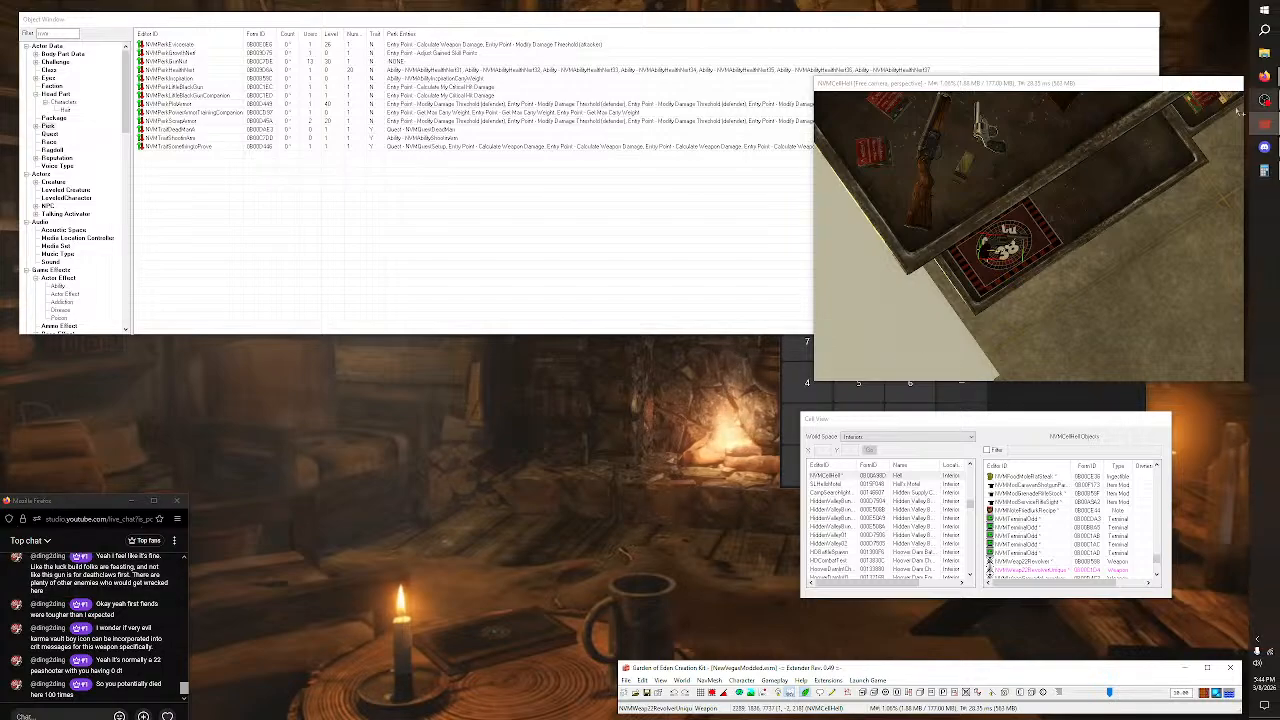
left_click(1272, 34)
type("new vegas modded")
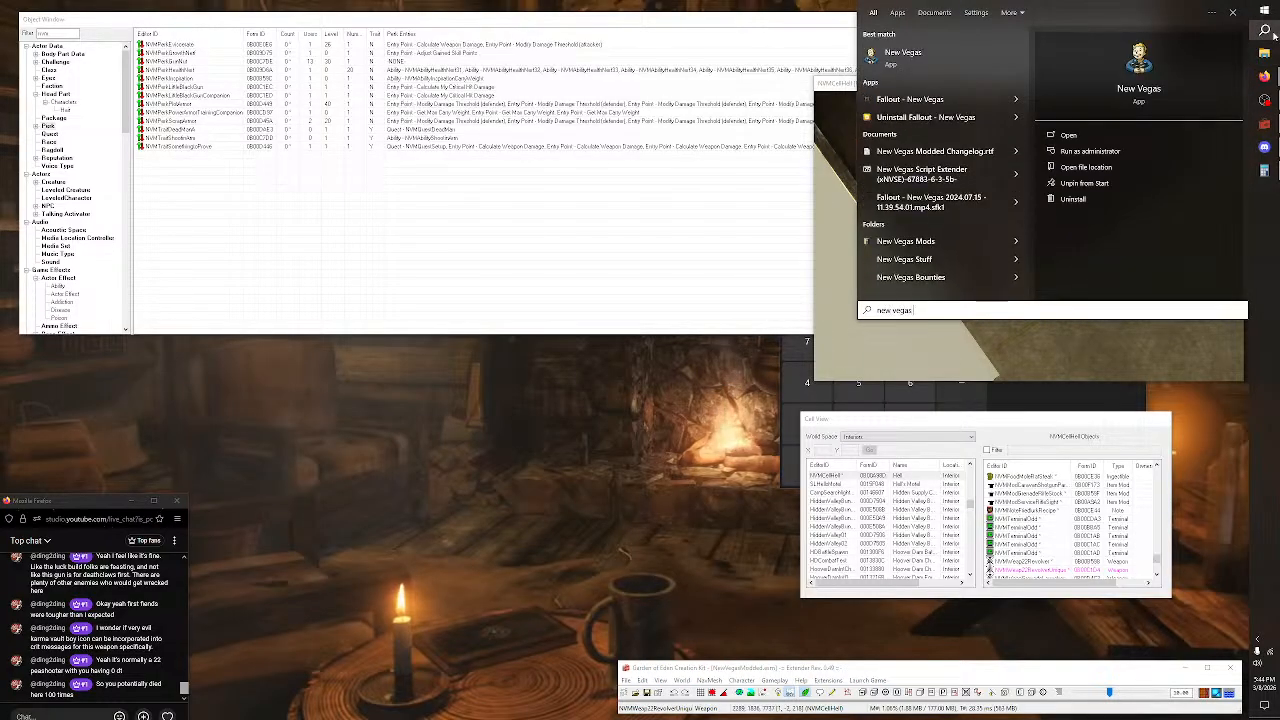
key("Return")
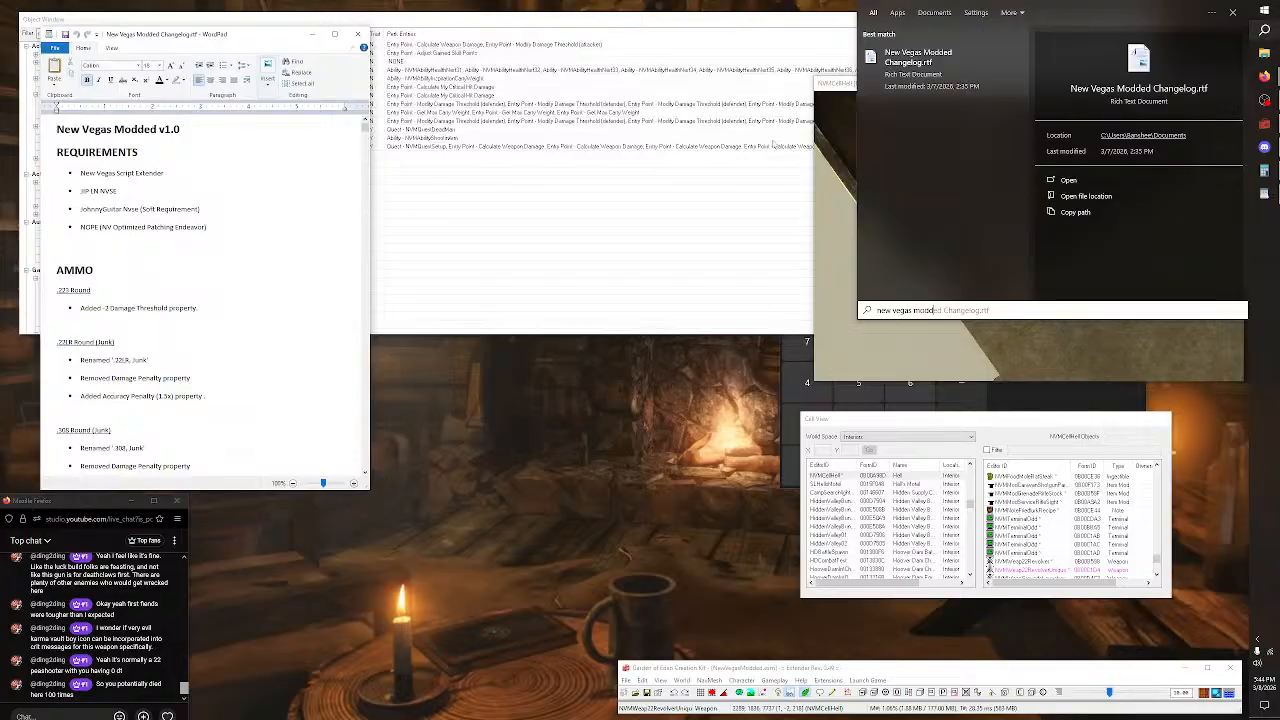
Search the changelog for "character" and "mechanics", and read the MECHANICS entries down to the Player Character section.
key("ctrl+f")
type("character")
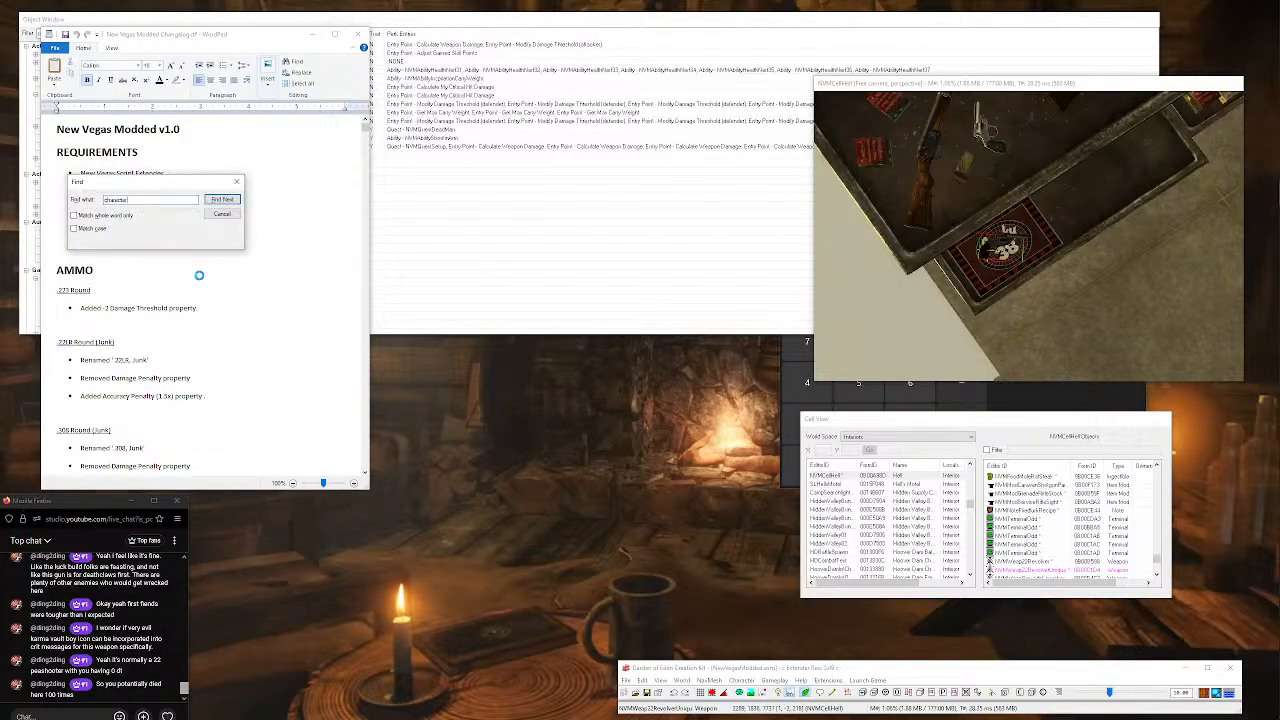
key("Return")
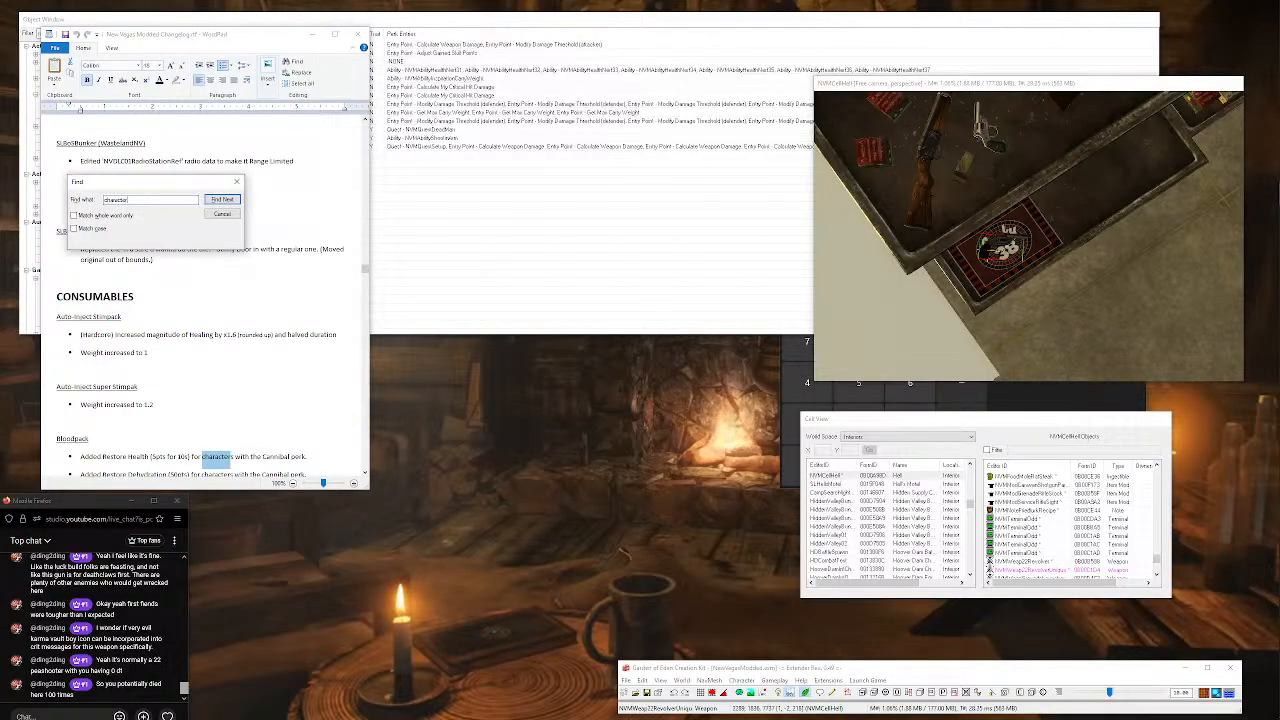
left_click_drag(150, 200, 2, 207)
type("m")
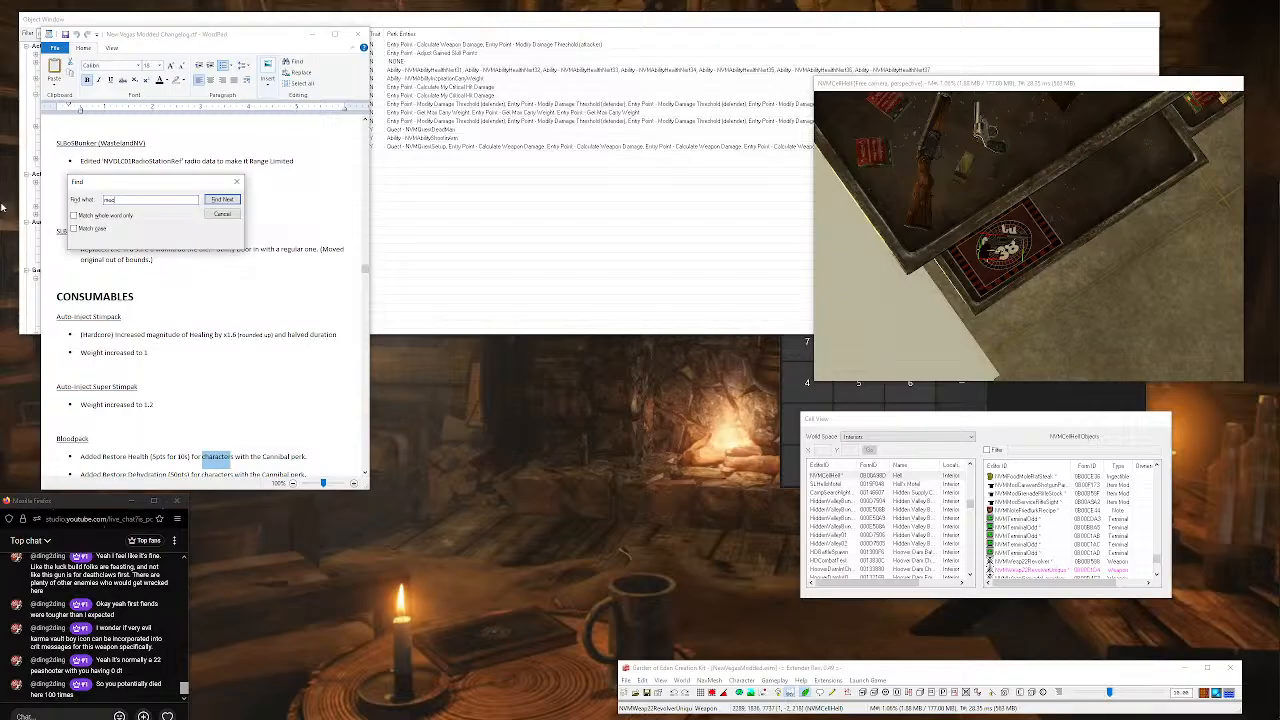
type("echanics")
key("Return")
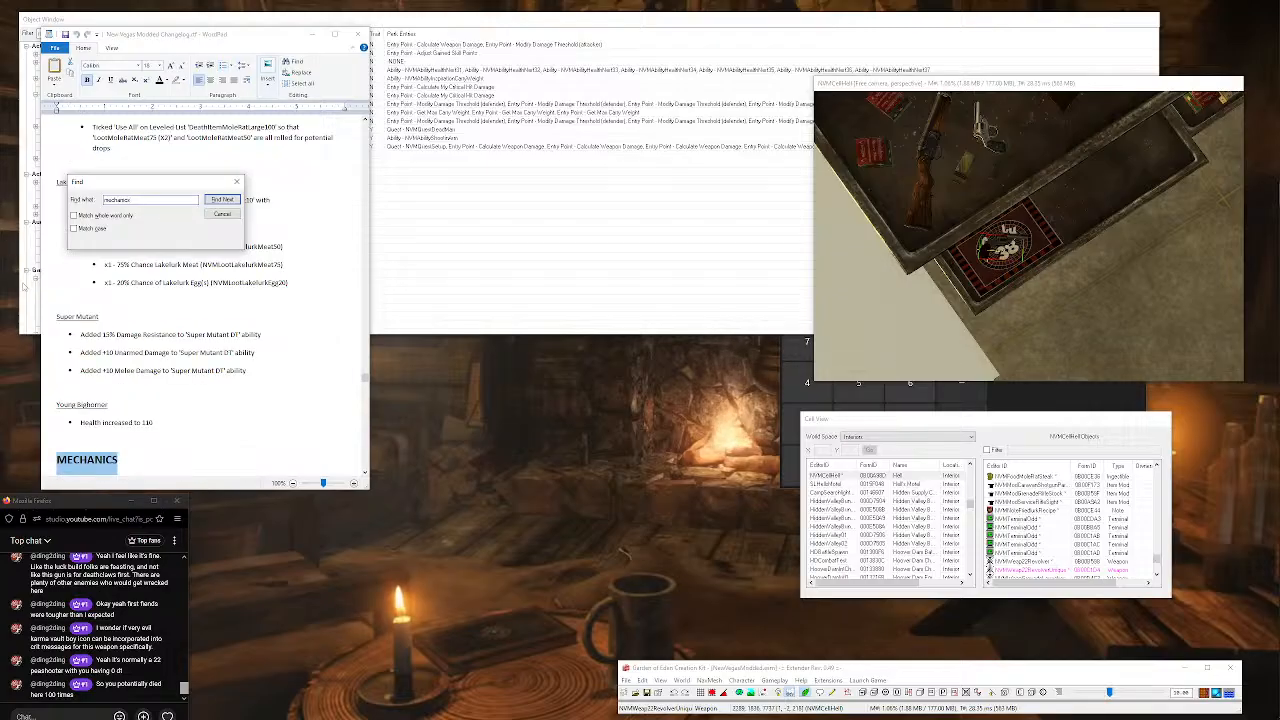
scroll(177, 372, "down", 3)
scroll(177, 371, "down", 3)
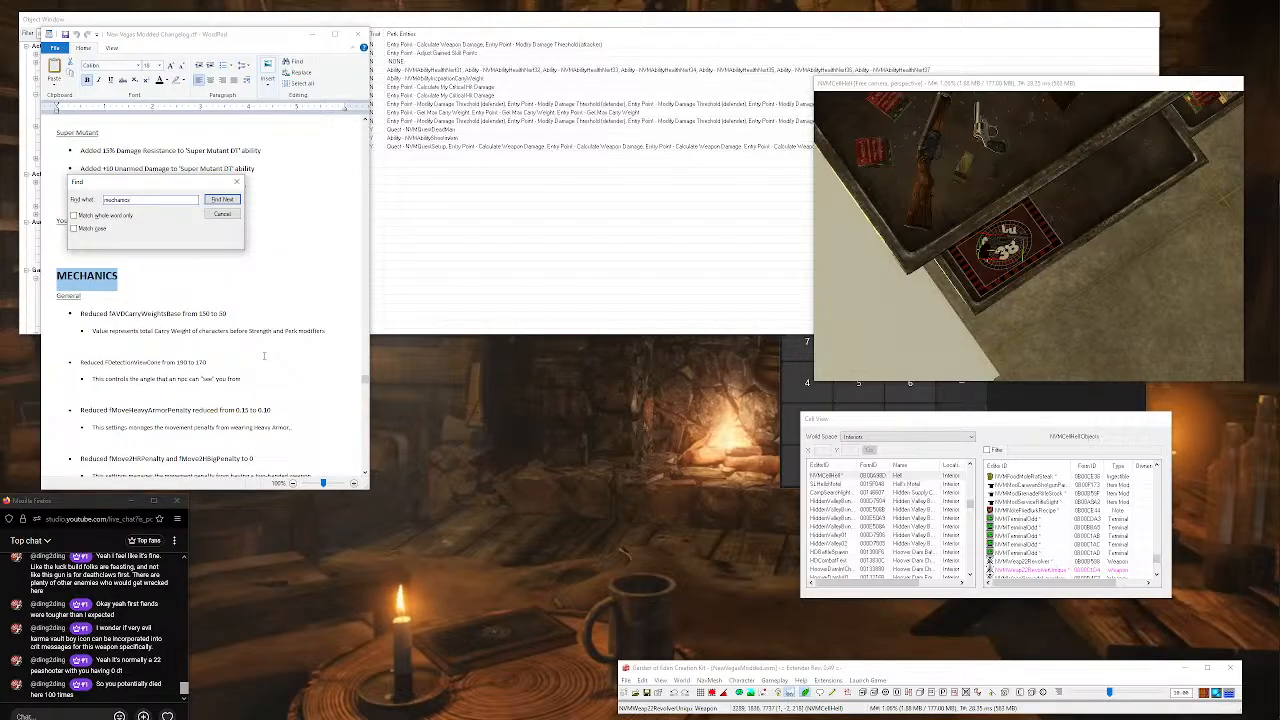
scroll(263, 354, "down", 5)
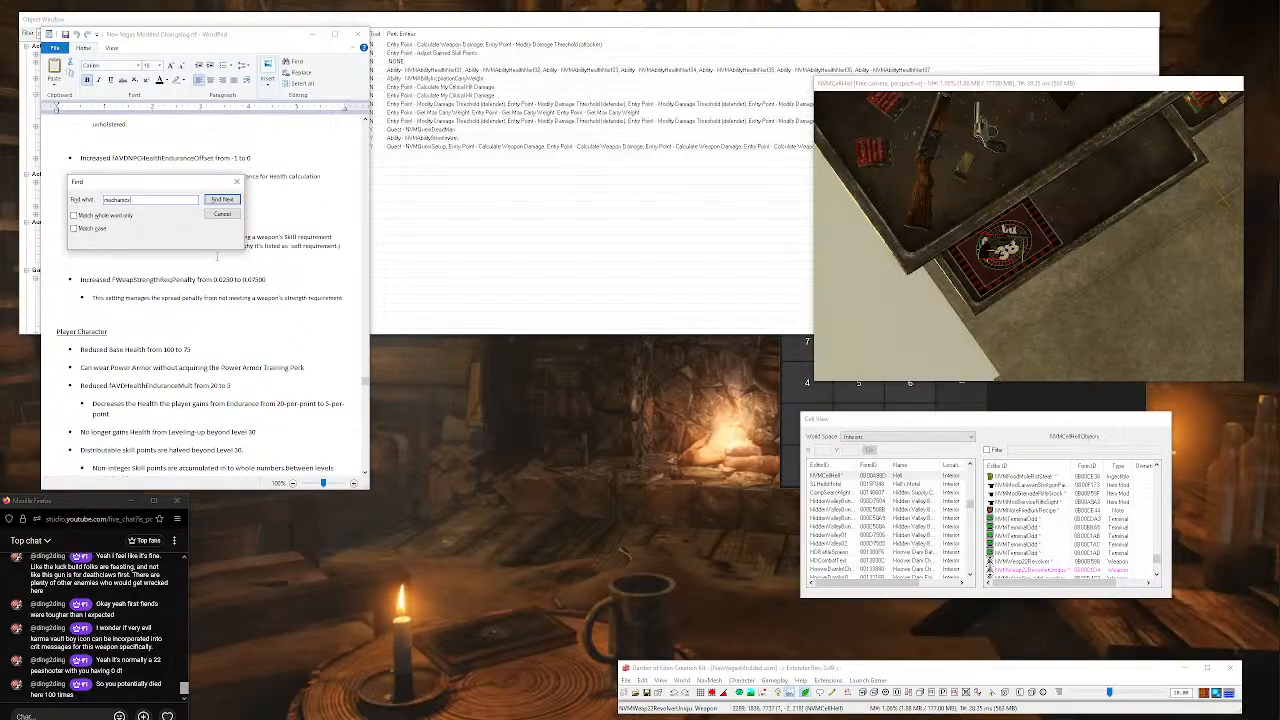
Close the text search and the changelog document.
left_click(237, 181)
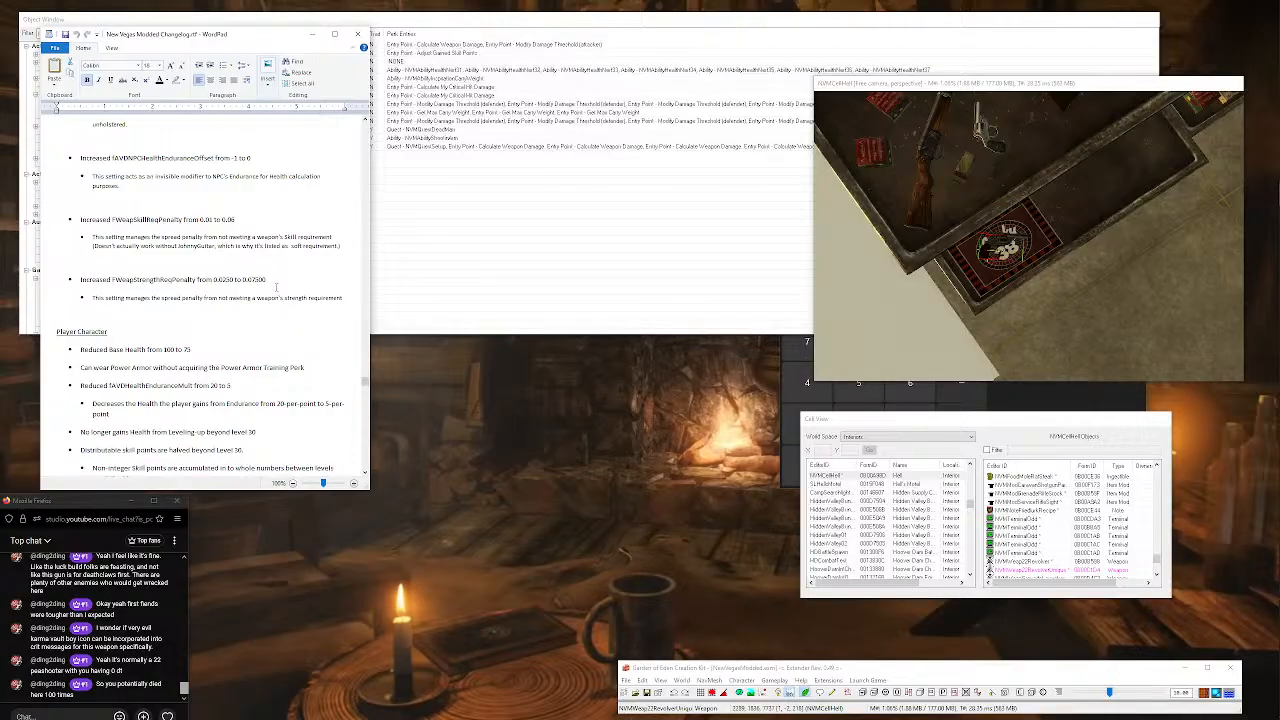
left_click(276, 287)
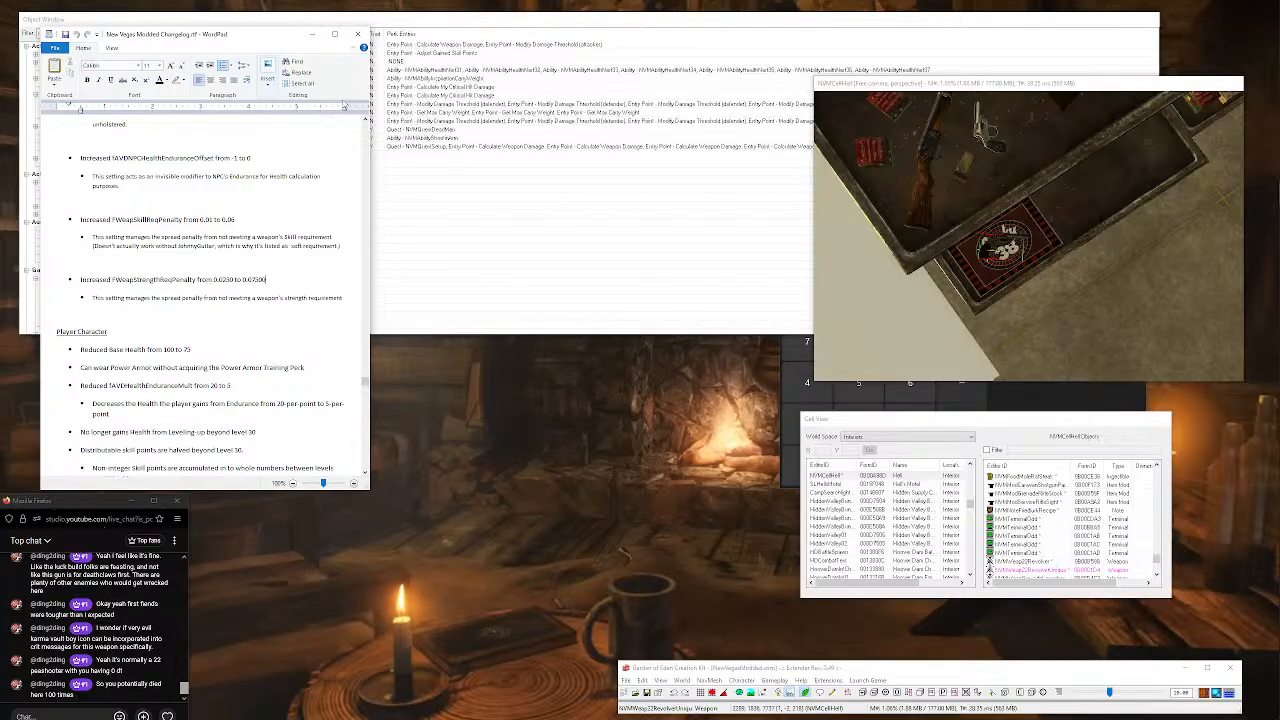
left_click(357, 34)
Switch to the GECK and open the base weapon record of the Little Black Gun placed in the crate.
scroll(988, 264, "down", 2)
scroll(988, 264, "up", 2)
scroll(986, 258, "up", 3)
scroll(985, 256, "down", 3)
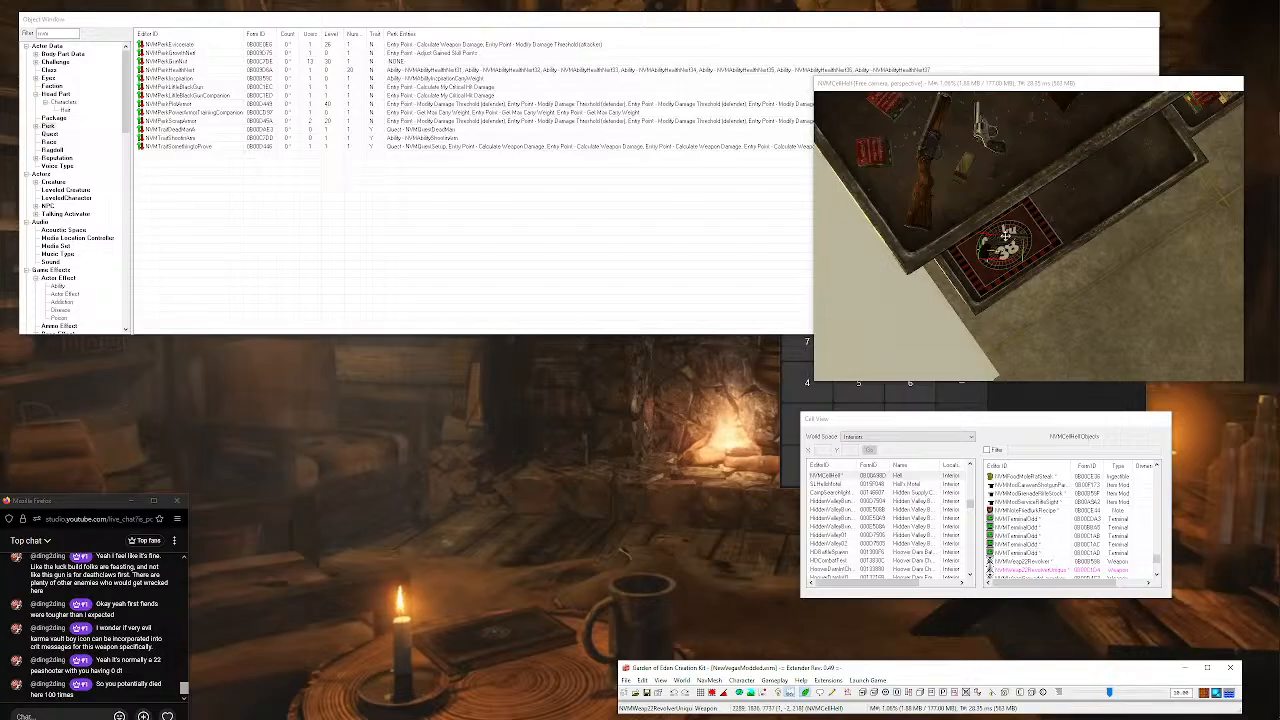
double_click(1008, 243)
left_click(712, 259)
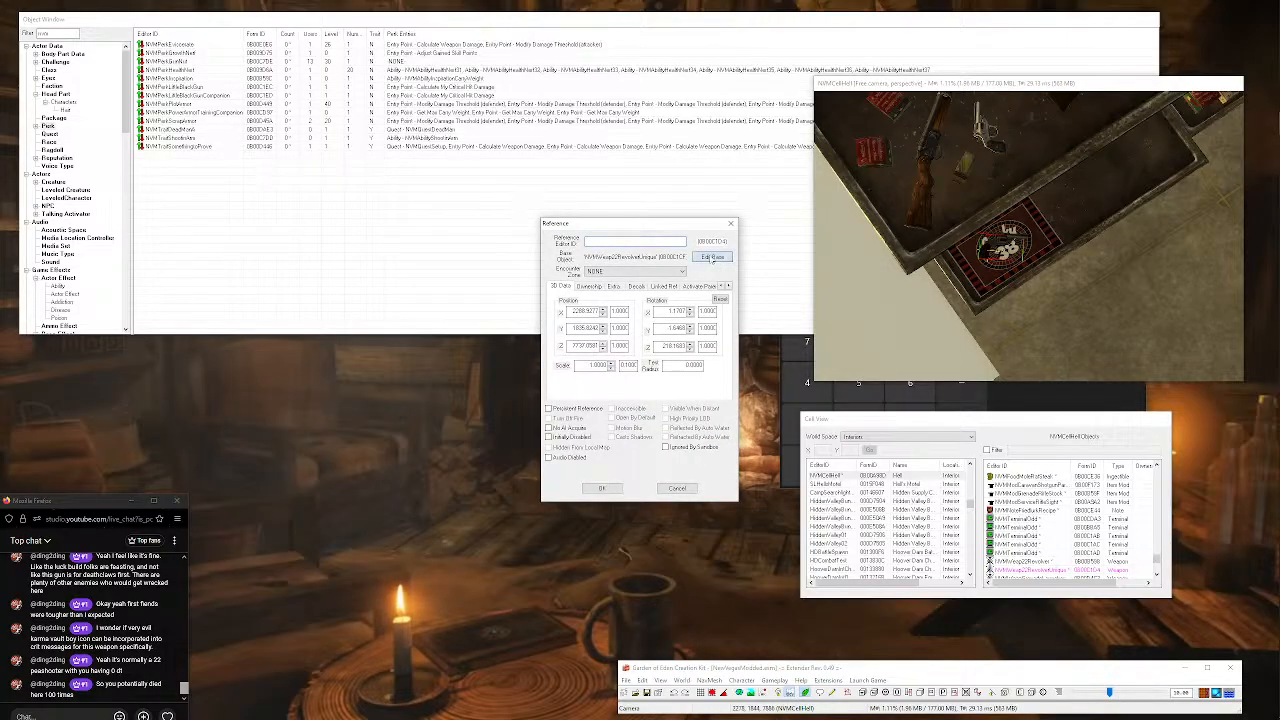
Examine the Little Black Gun's critical multiplier, value, sight FOV, health and damage-per-second fields.
double_click(596, 394)
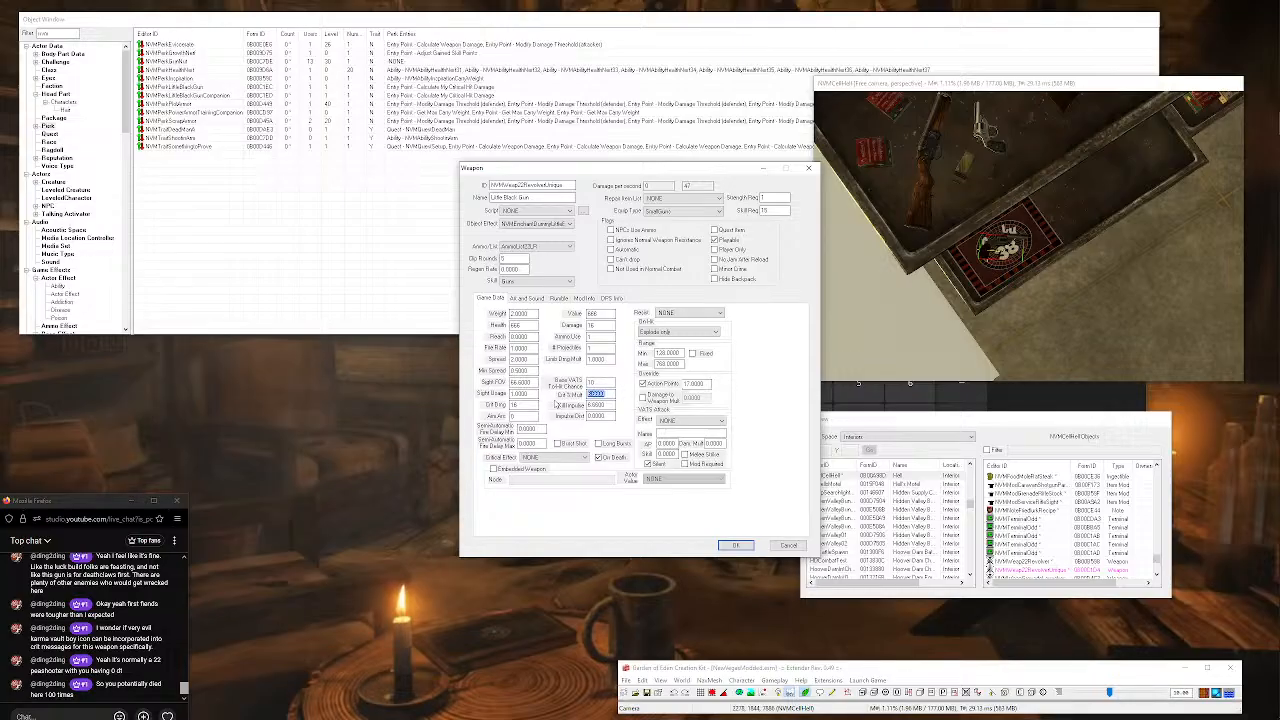
double_click(606, 315)
double_click(530, 382)
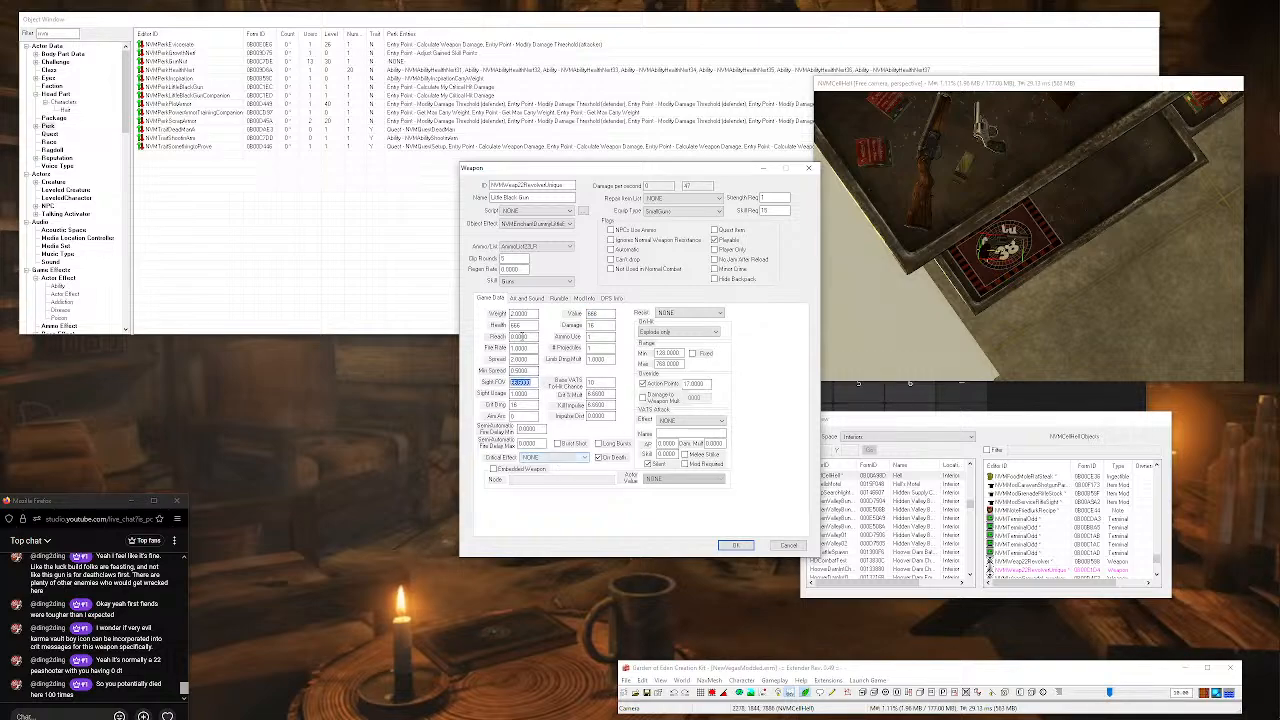
double_click(518, 325)
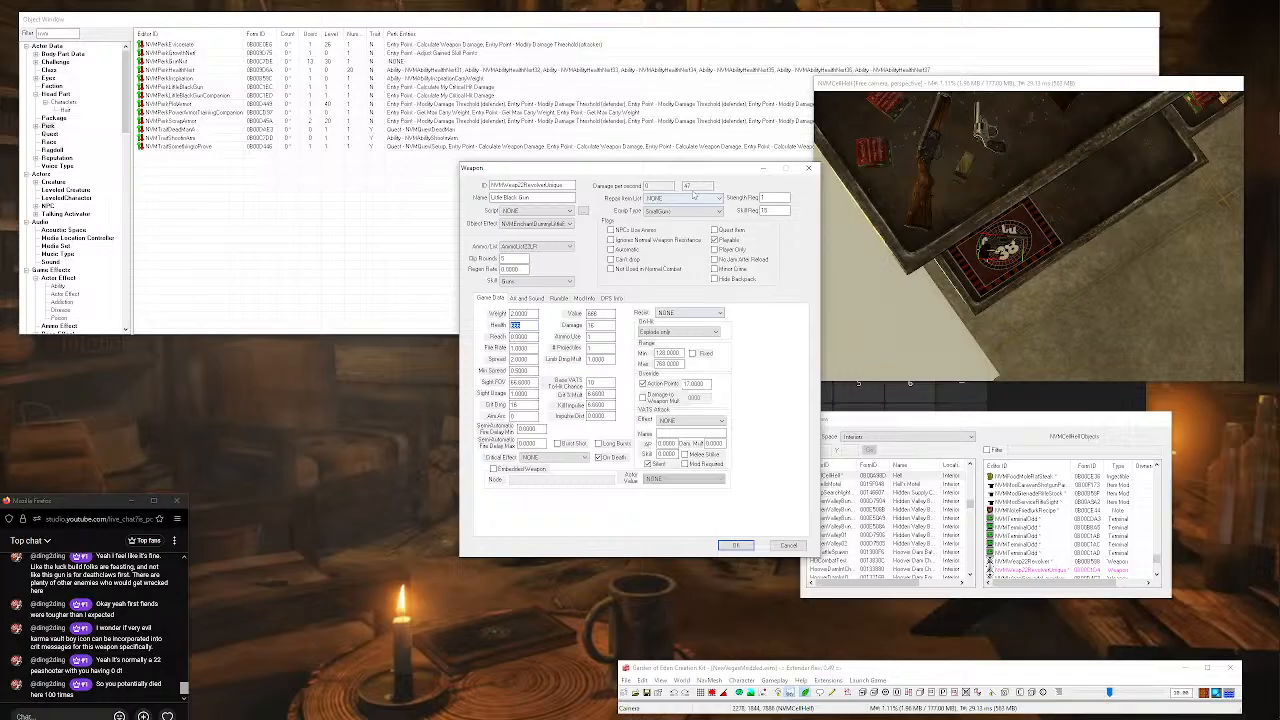
left_click_drag(704, 186, 566, 177)
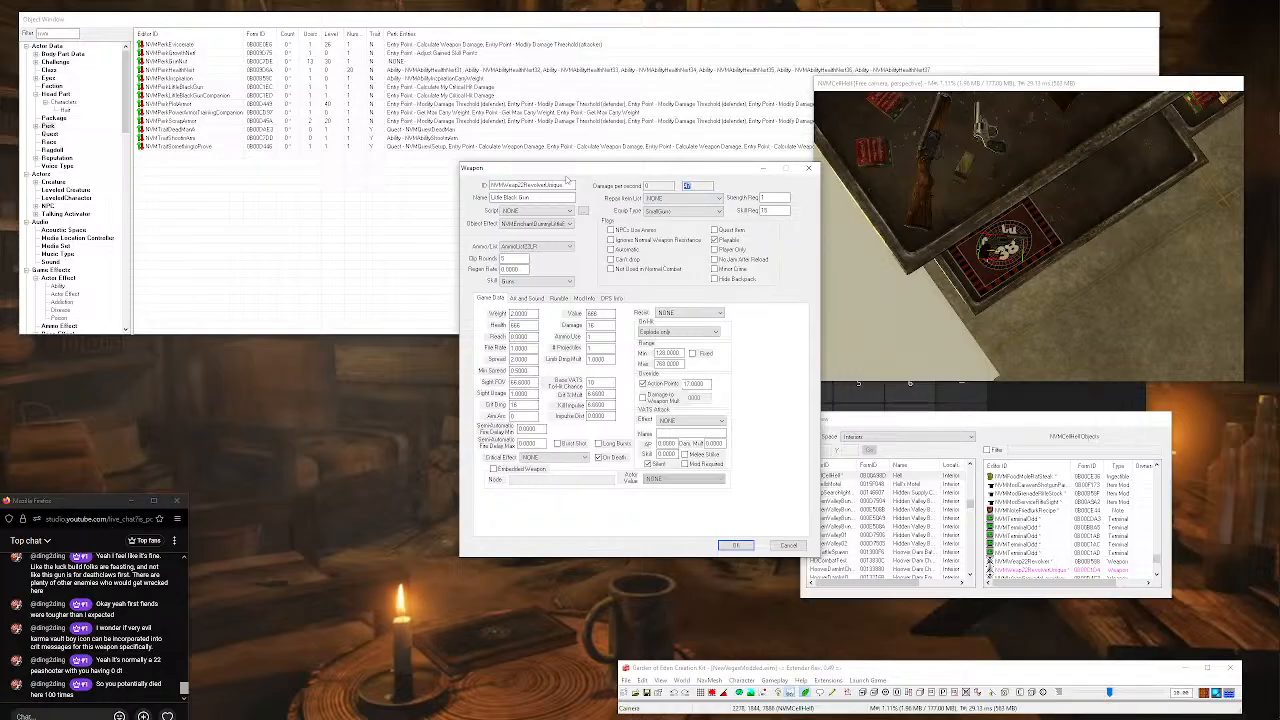
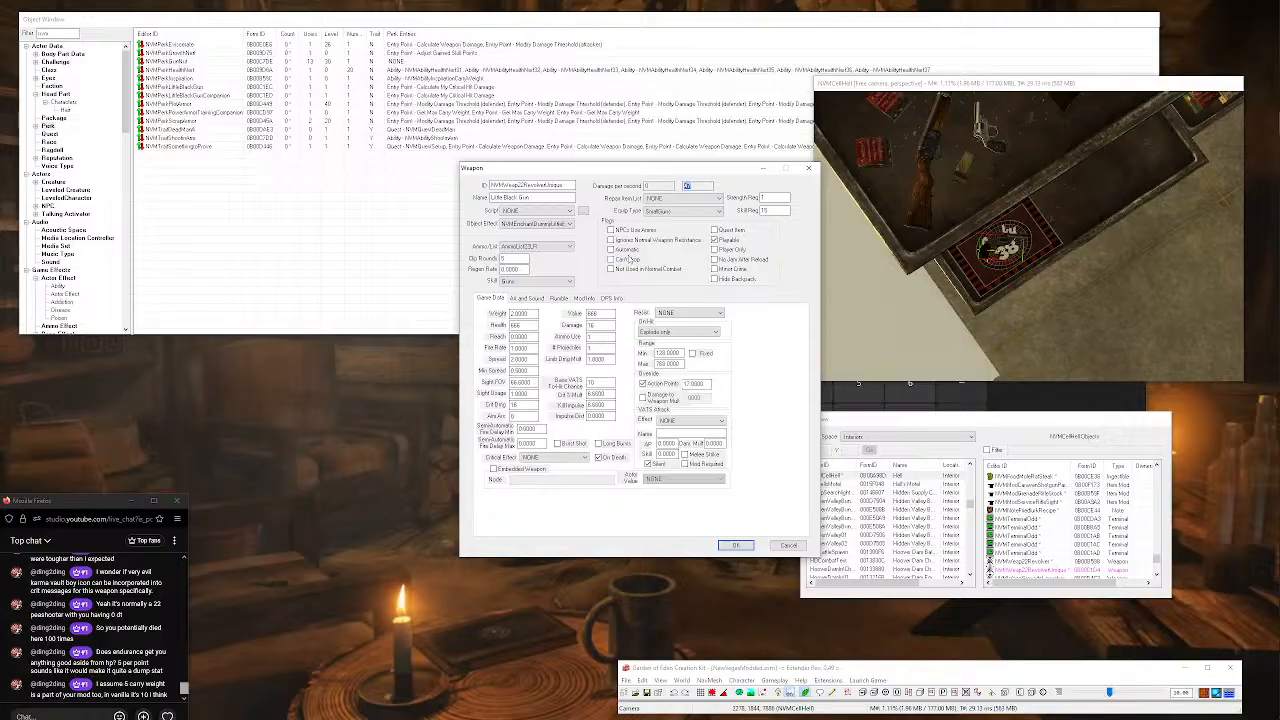
Look up the Life Giver perk and examine its description and Endurance condition, closing the perk without changes.
left_click_drag(50, 34, 1, 35)
type("pe")
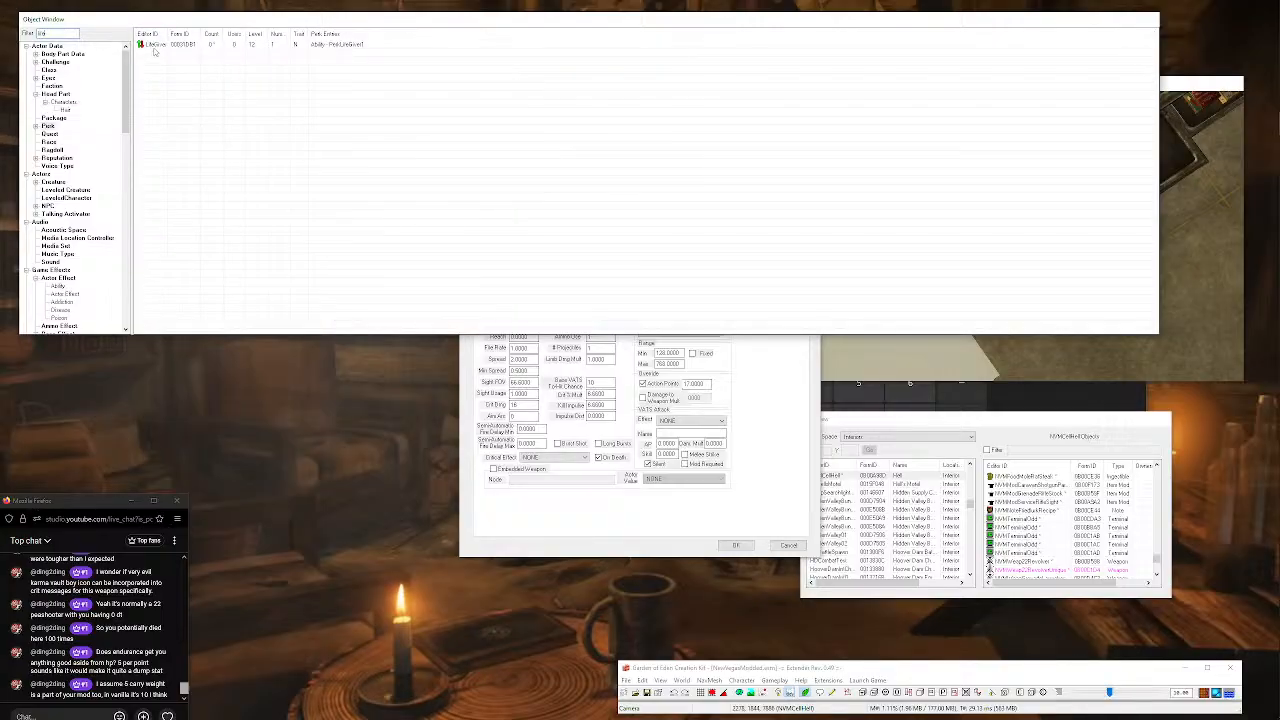
double_click(157, 45)
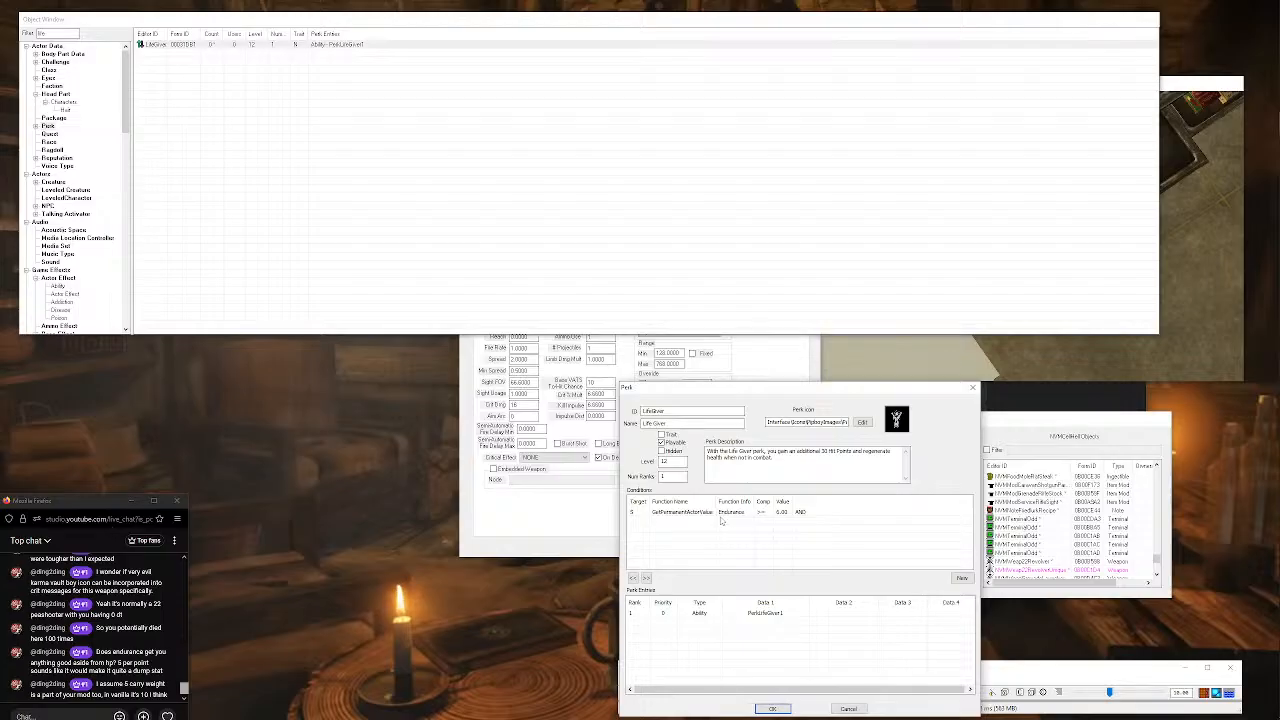
left_click_drag(712, 451, 896, 451)
left_click_drag(784, 451, 893, 450)
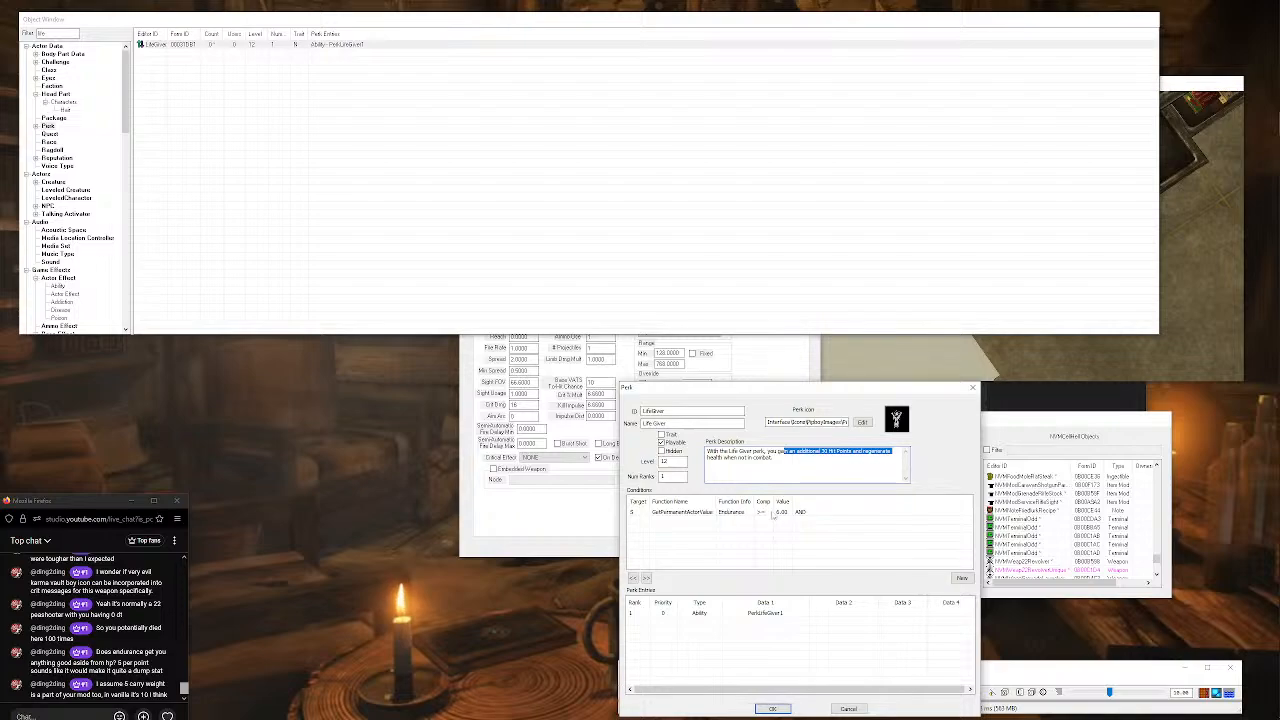
left_click(782, 513)
left_click(796, 527)
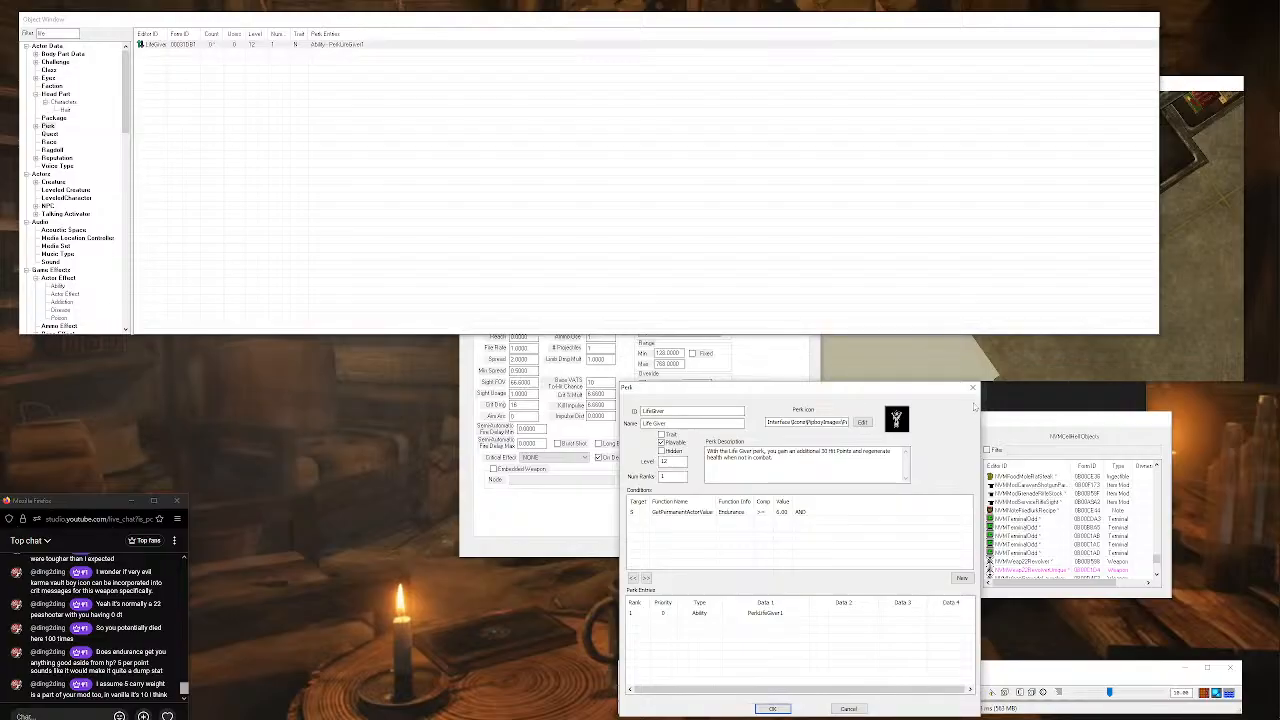
left_click(972, 387)
left_click(501, 177)
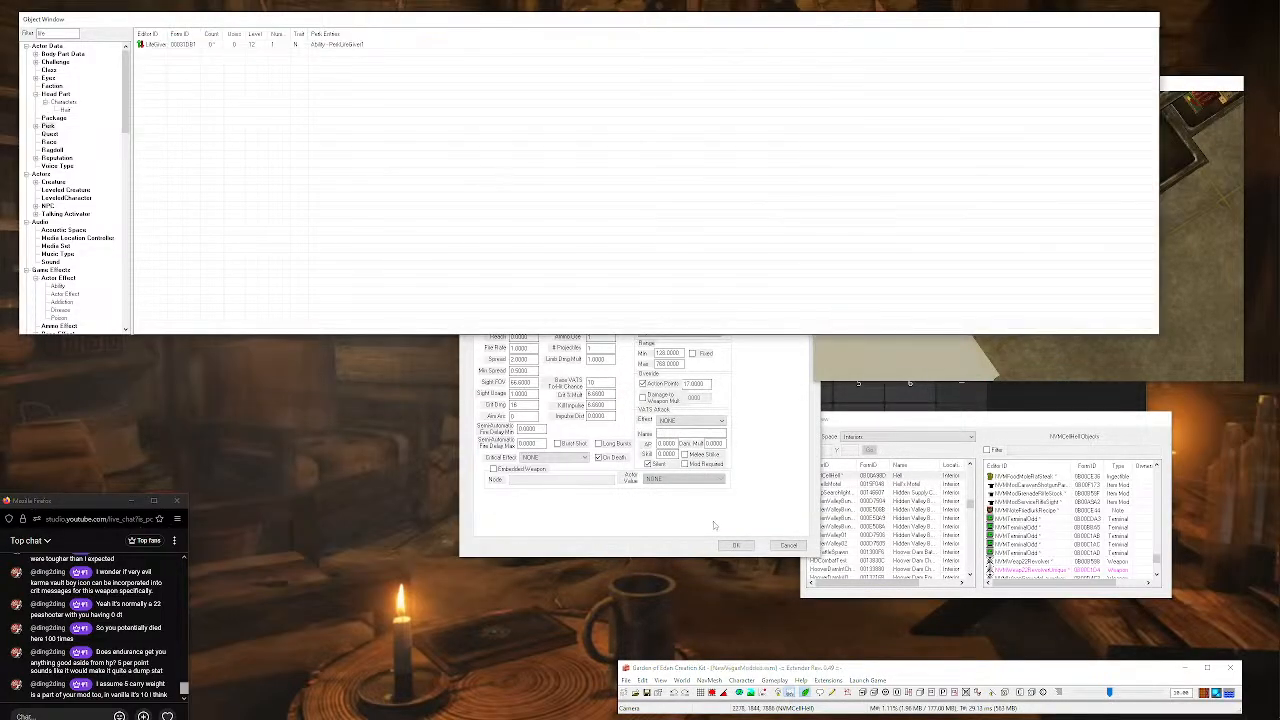
left_click(710, 519)
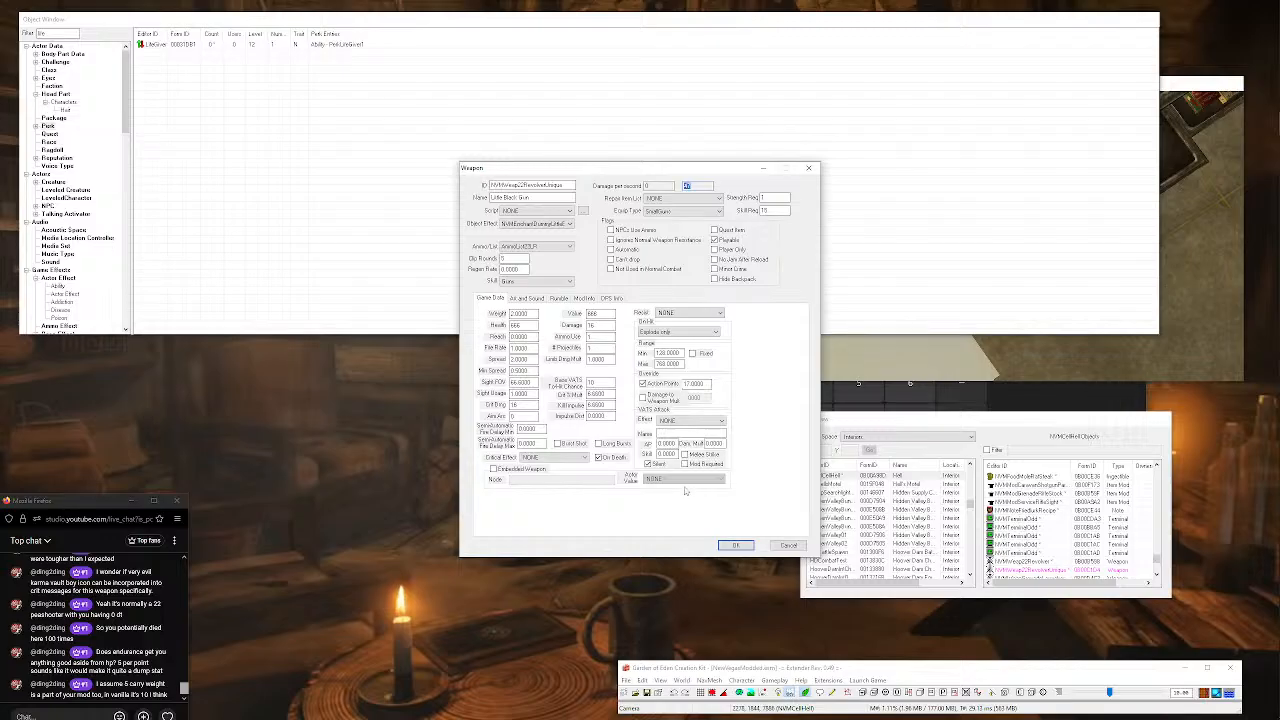
scroll(932, 366, "up", 1)
scroll(940, 363, "down", 2)
scroll(940, 363, "up", 1)
scroll(940, 363, "up", 1)
left_click(986, 357)
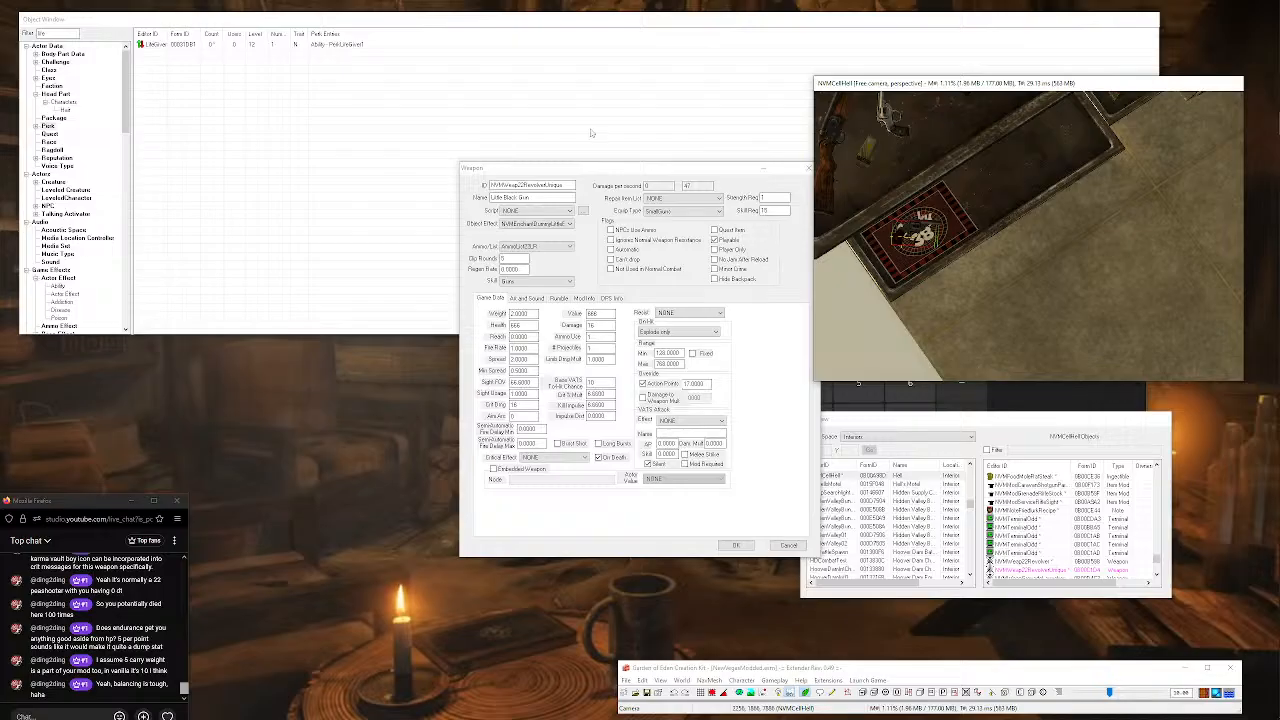
left_click(576, 170)
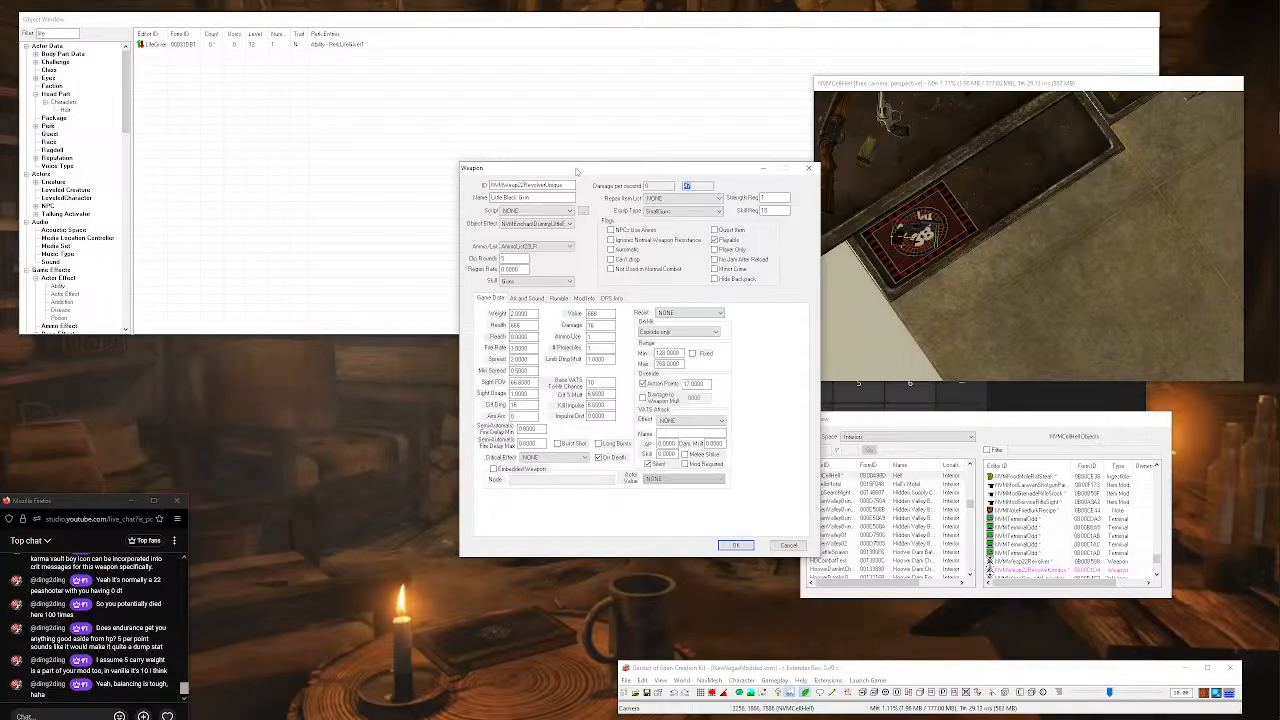
Accept the Little Black Gun's weapon form and its placed reference, and save the plugin.
left_click(608, 416)
double_click(609, 415)
left_click(605, 416)
left_click_drag(613, 406, 522, 395)
left_click(608, 416)
left_click_drag(610, 417, 582, 416)
key("shift+Tab")
left_click(733, 546)
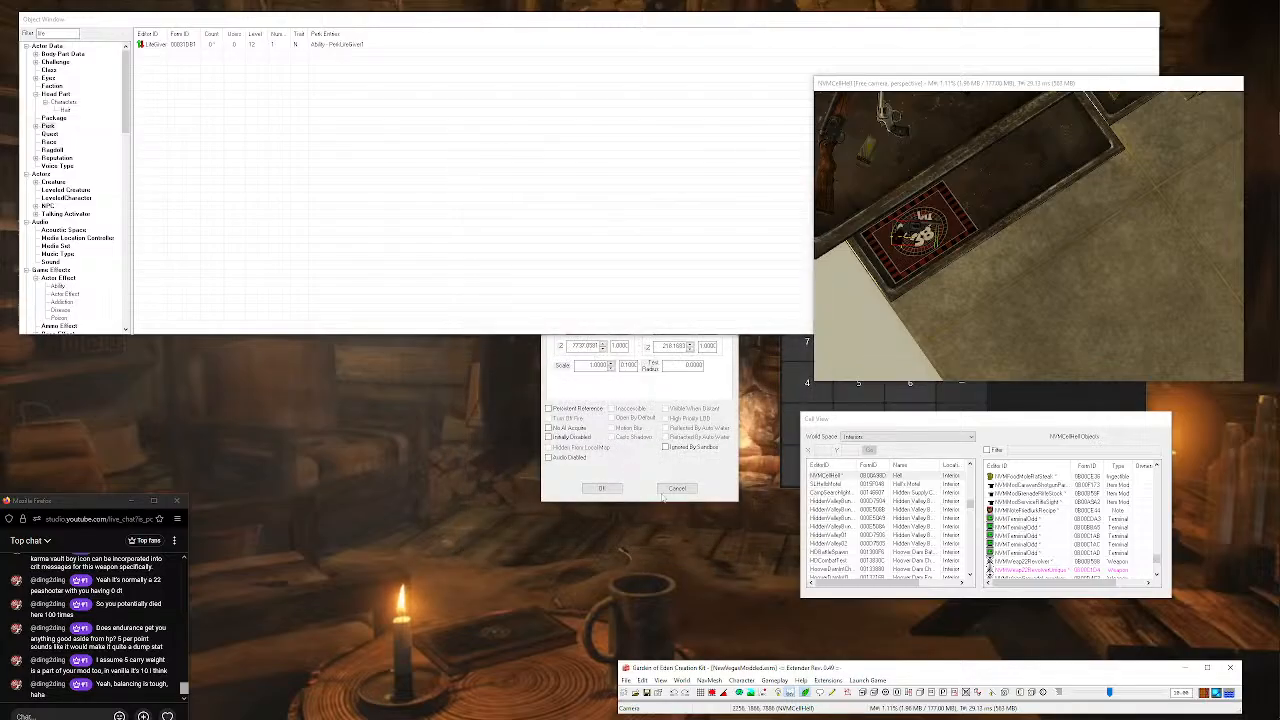
left_click(602, 488)
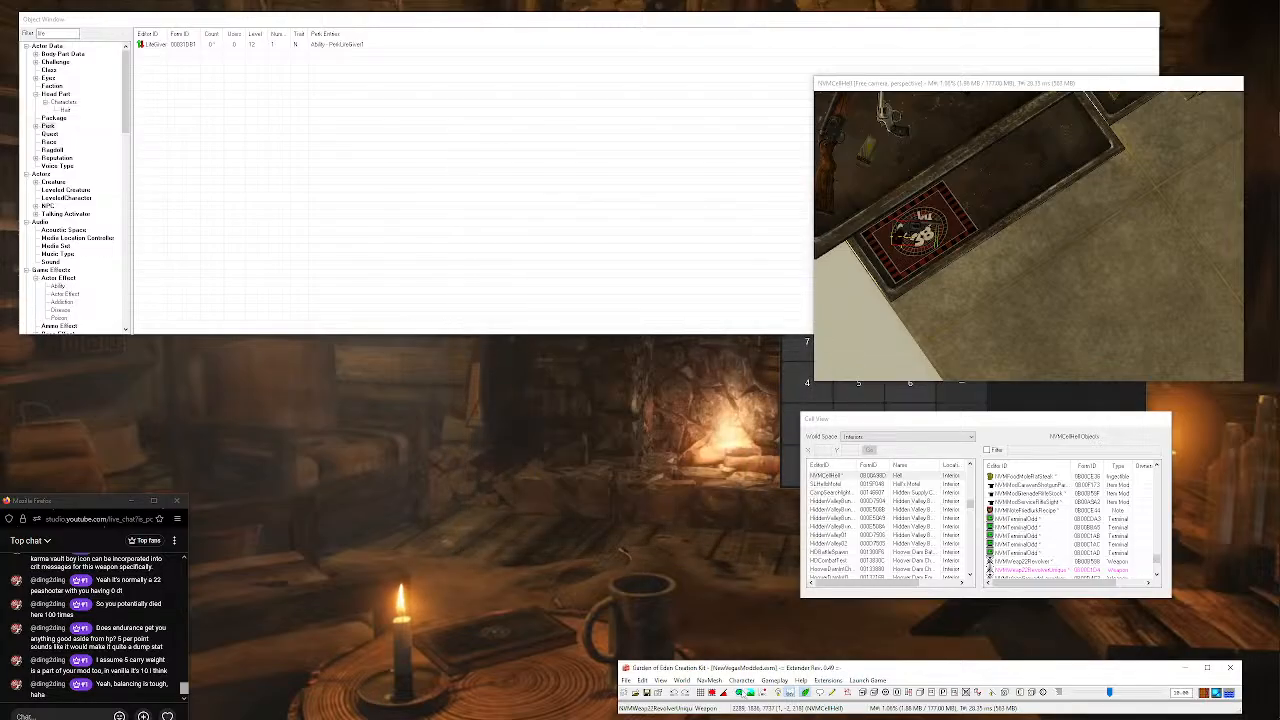
left_click(626, 680)
left_click(636, 613)
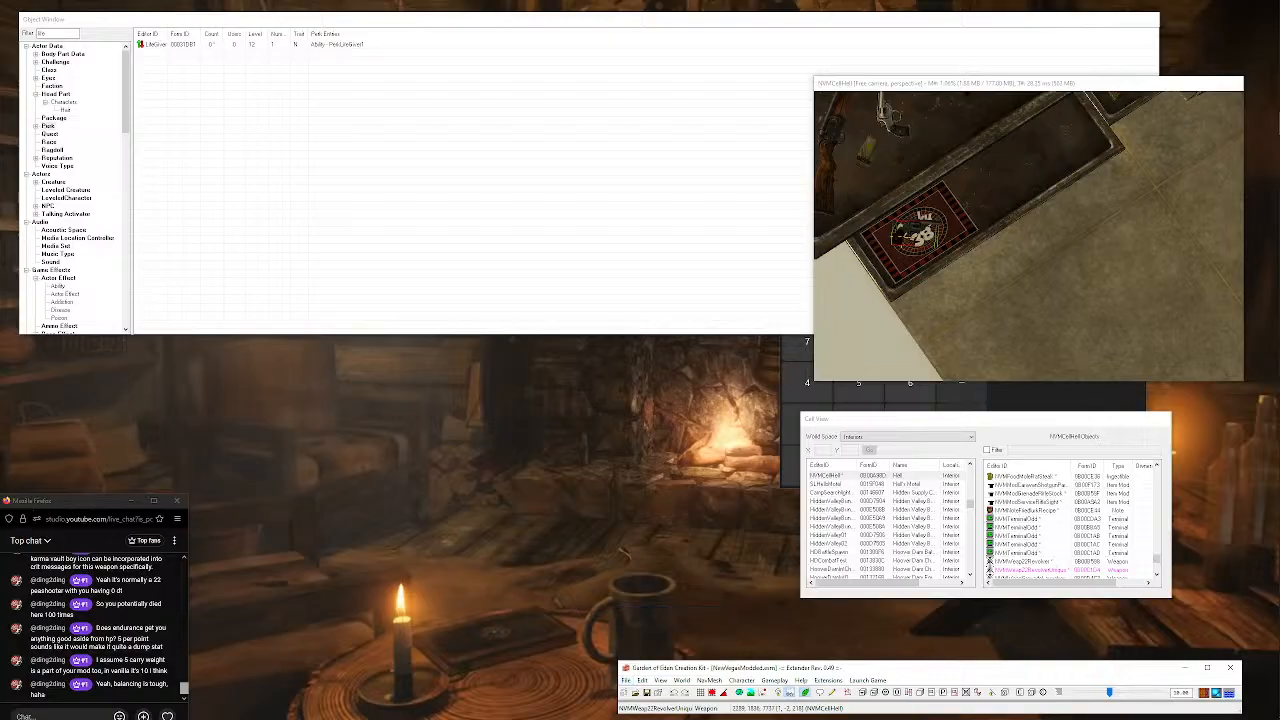
Filter the perk list by "nvm" and examine the Shootin' Arm trait's icon path and description.
left_click(55, 32)
type("nvm")
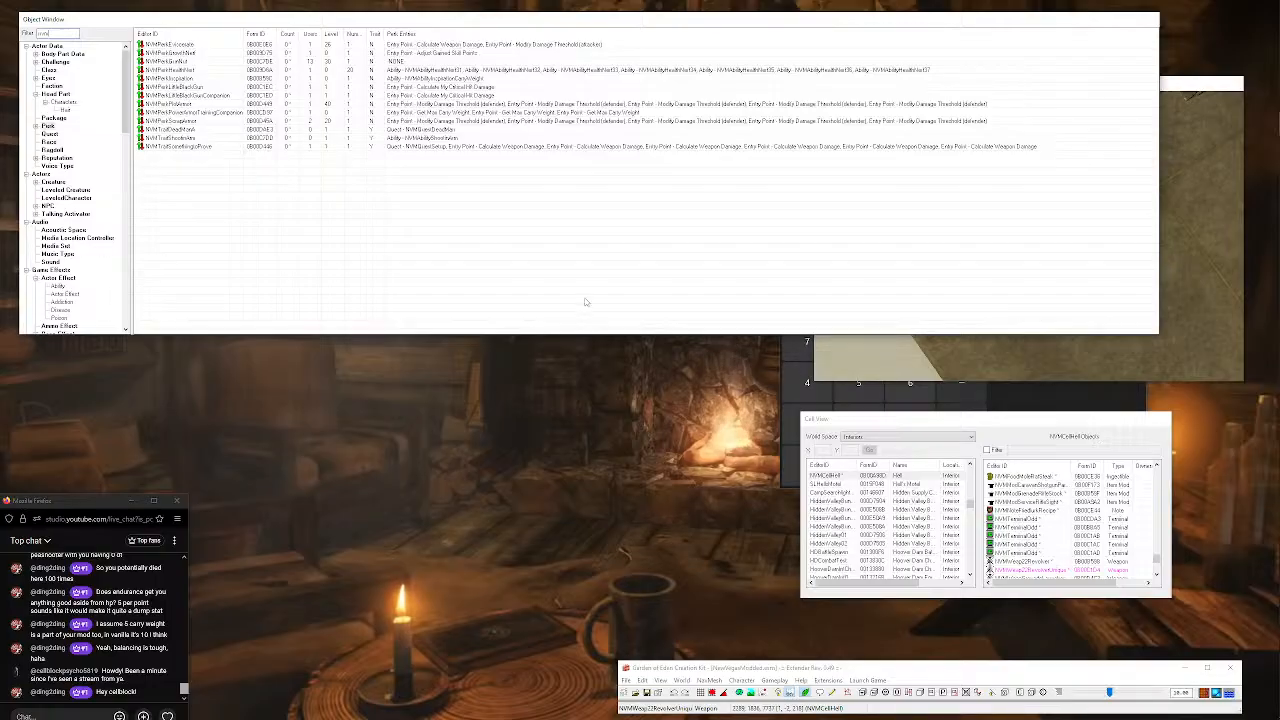
double_click(438, 138)
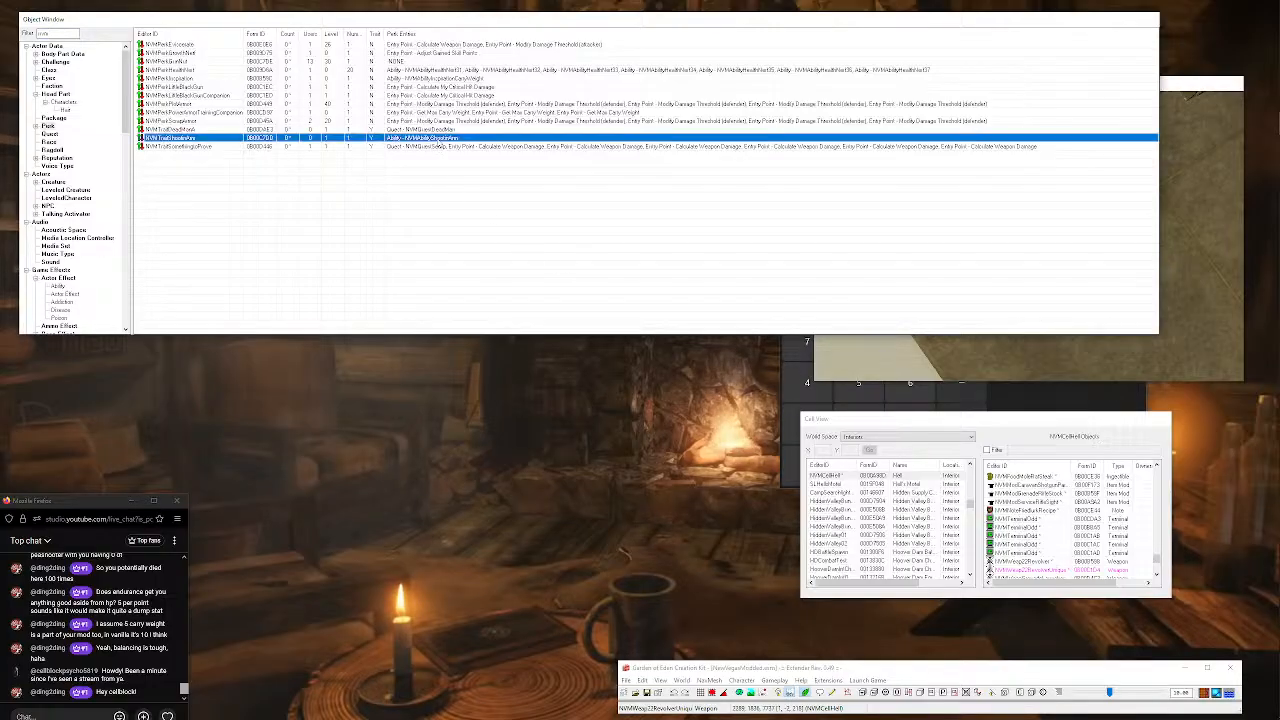
left_click_drag(826, 392, 623, 287)
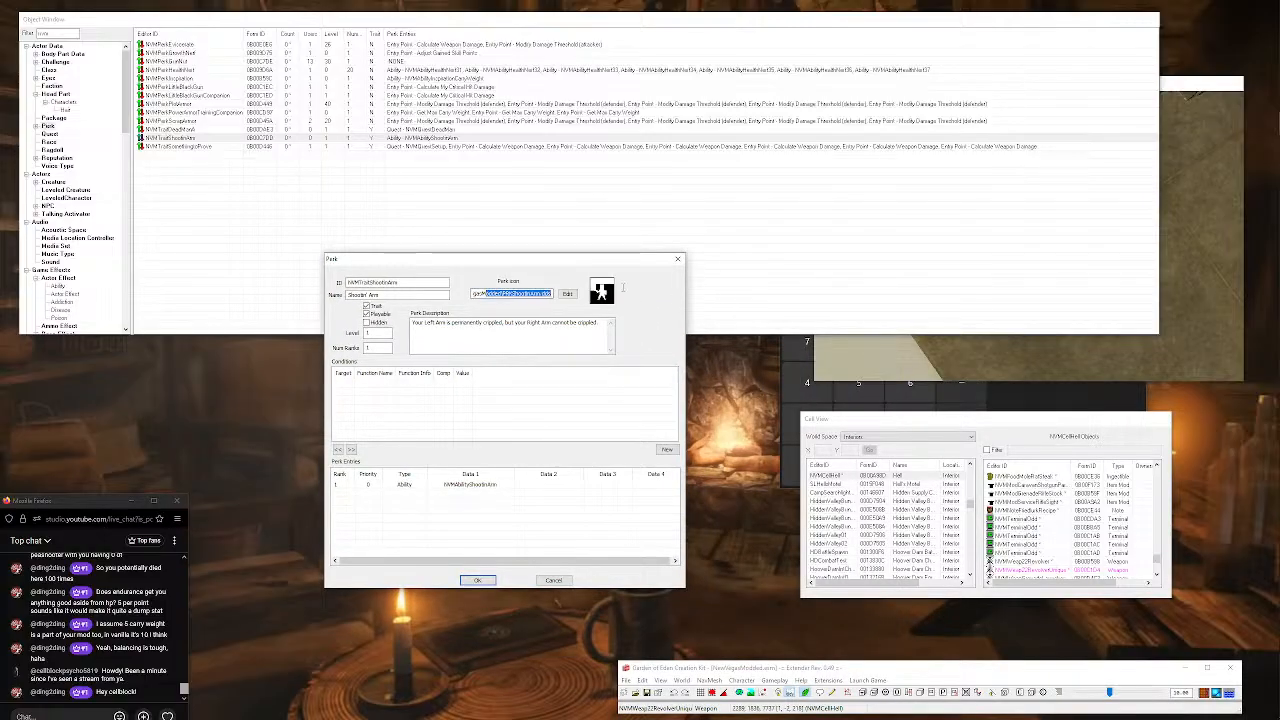
left_click_drag(492, 293, 553, 293)
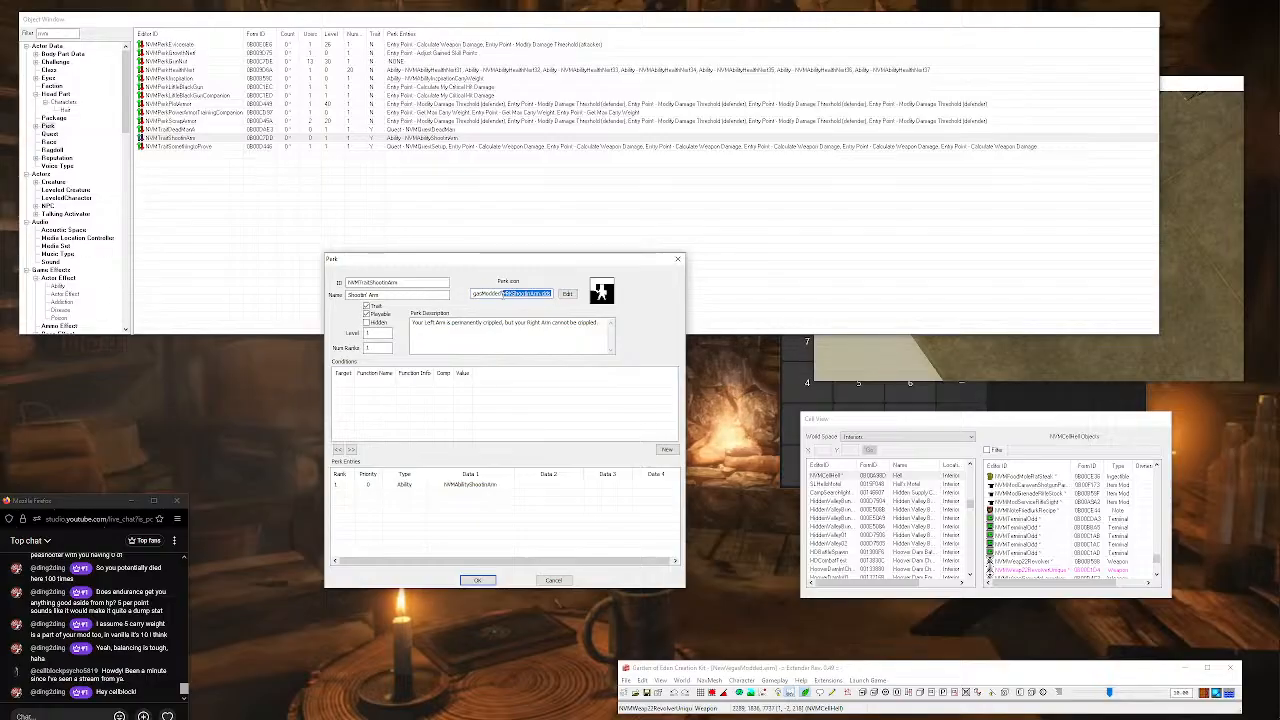
left_click(503, 293)
left_click_drag(512, 293, 550, 293)
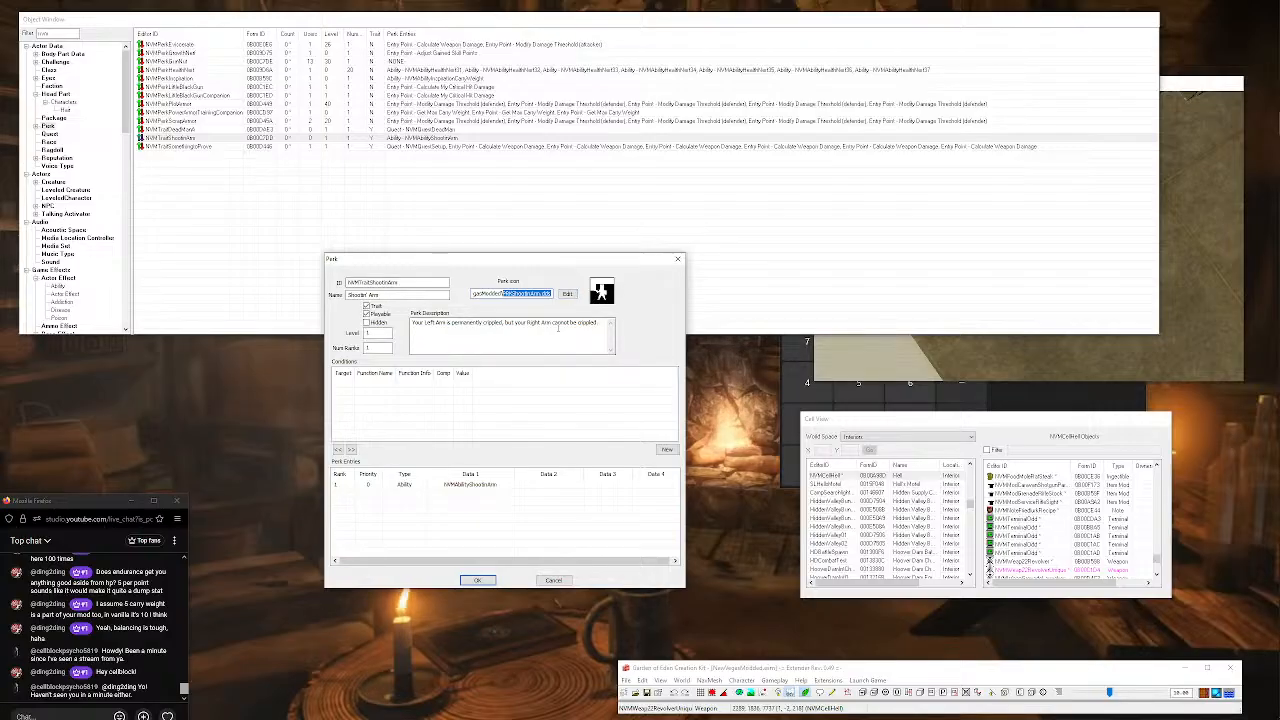
left_click(677, 259)
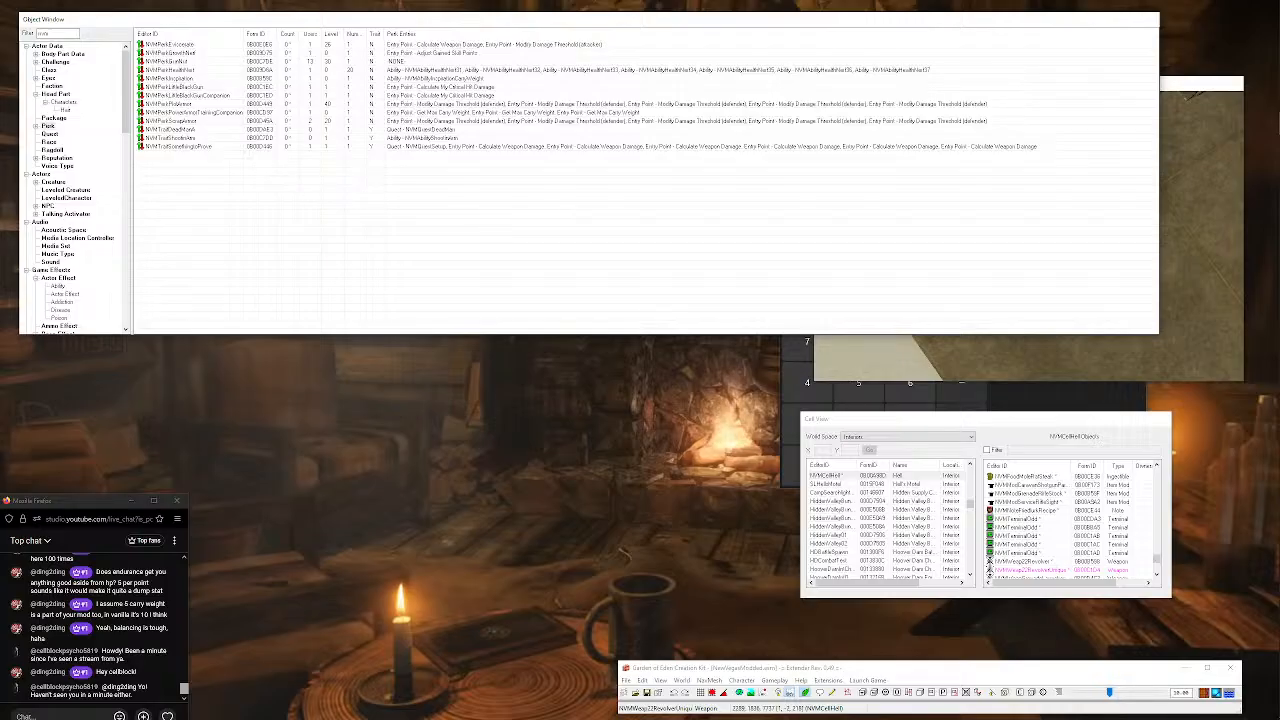
left_click(896, 369)
middle_click_drag(1032, 306, 904, 320)
left_click(978, 198)
middle_click_drag(964, 284, 1086, 194, "shift")
scroll(1079, 278, "up", 5)
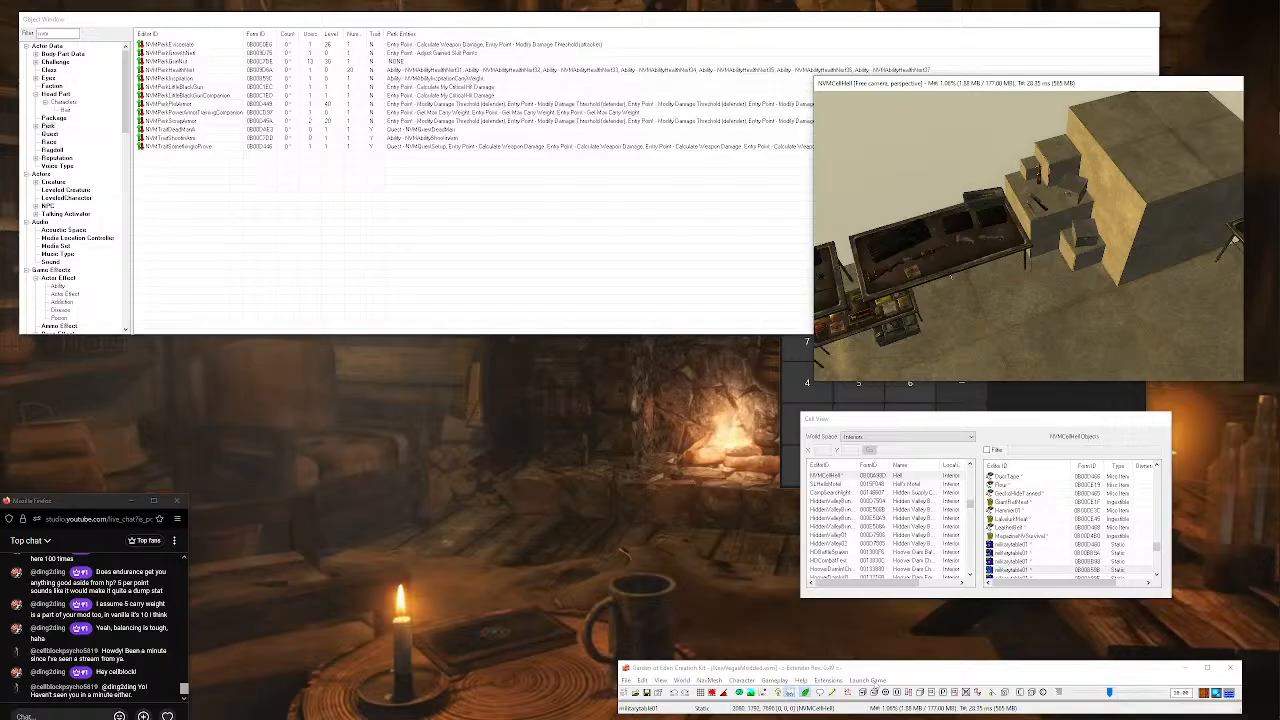
Launch Fallout: New Vegas from the Garden of Eden Creation Kit and continue from the quicksave.
left_click(868, 680)
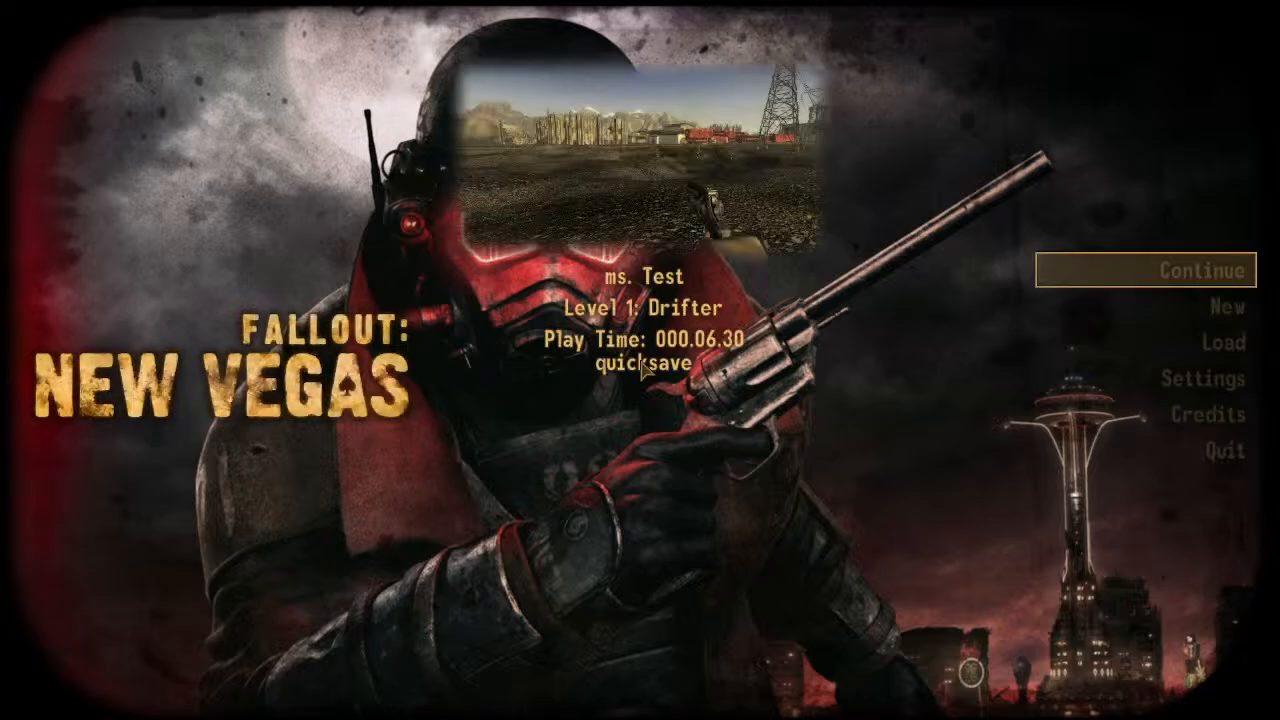
key("Return")
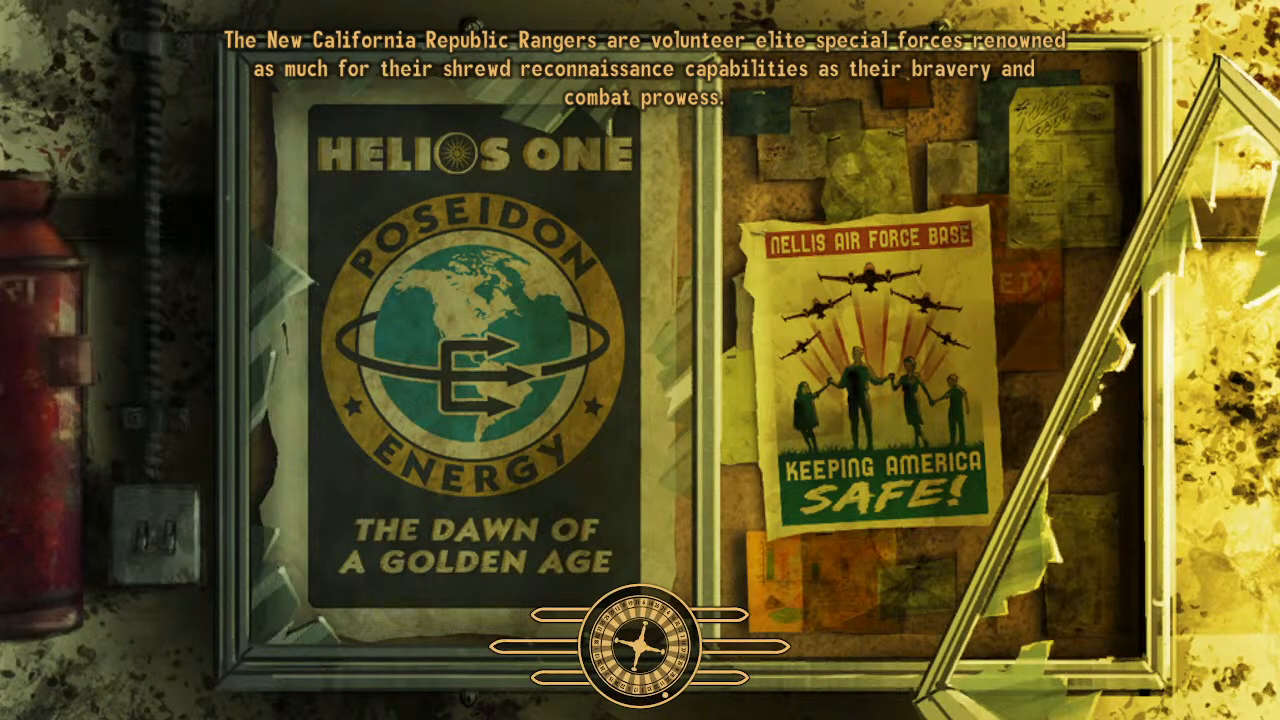
Teleport the player to the NVMCellHell test cell with the coc console command.
type("cocl")
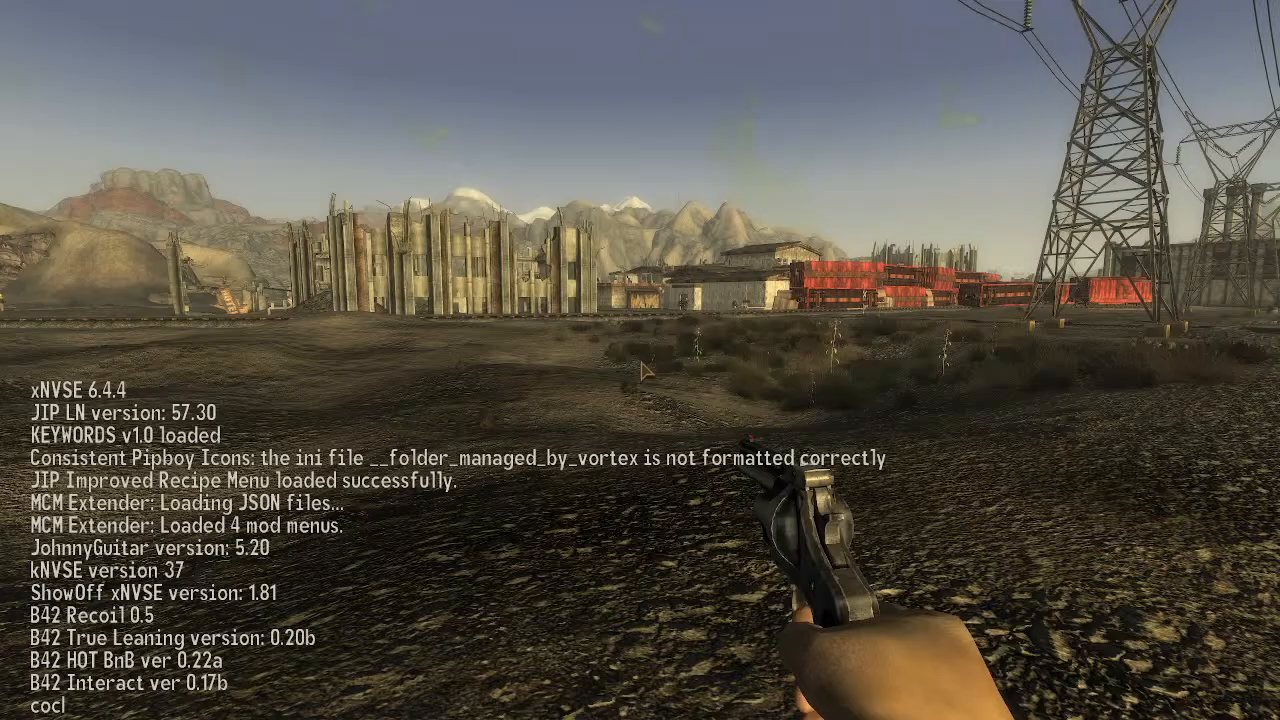
key("BackSpace")
type("nvl")
key("BackSpace")
type("mcelll")
key("Return")
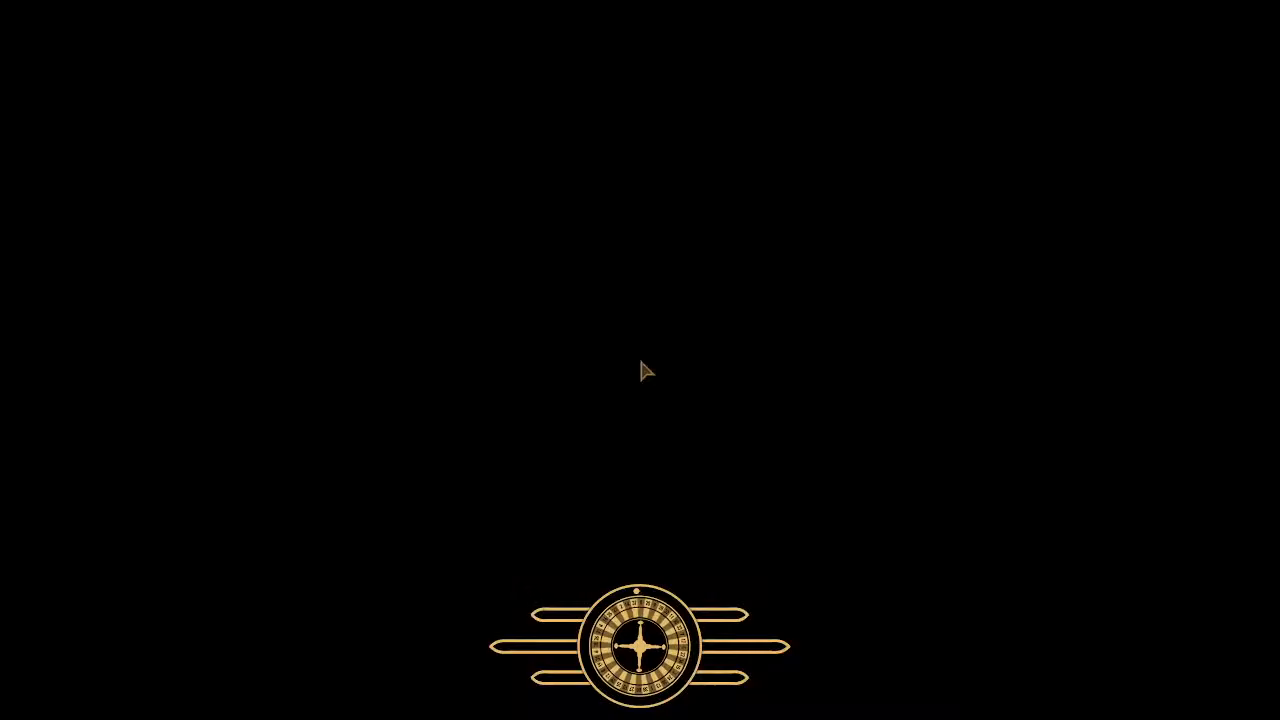
Walk to the 10mm Pistols container beside the tall concrete block and take one 10mm Heavy Pistol.
key("w")
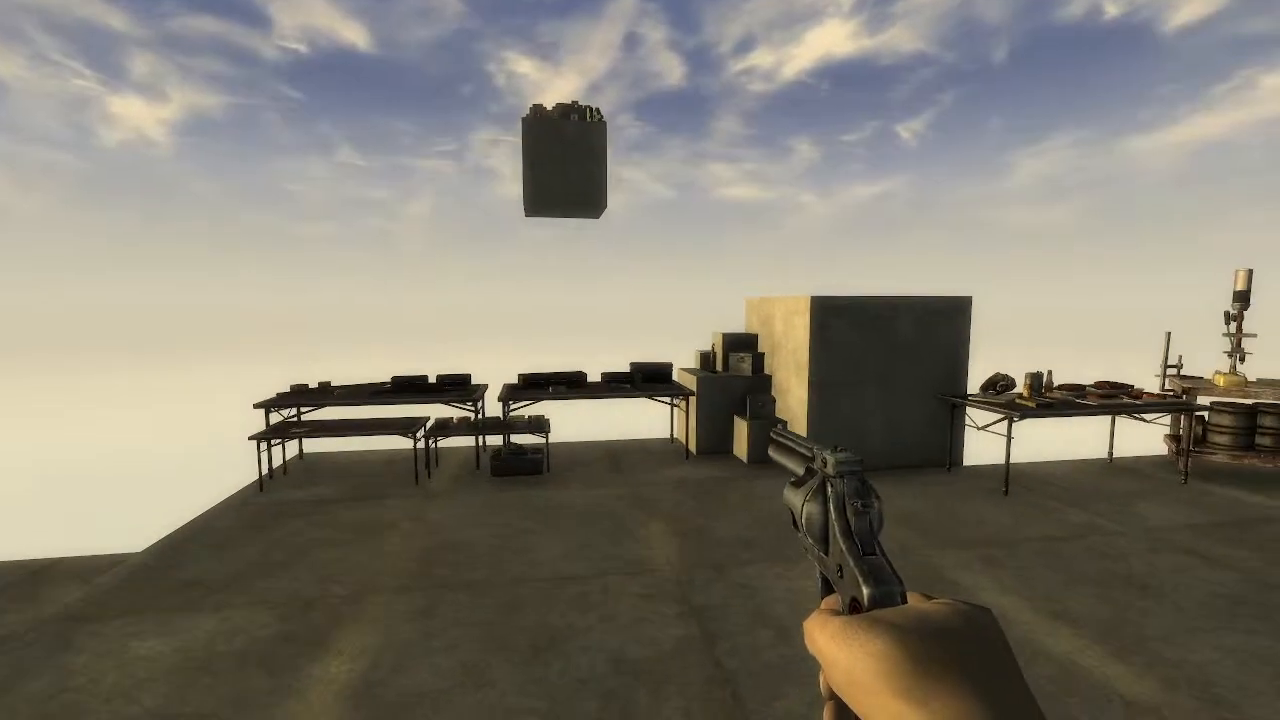
key("r")
key("s")
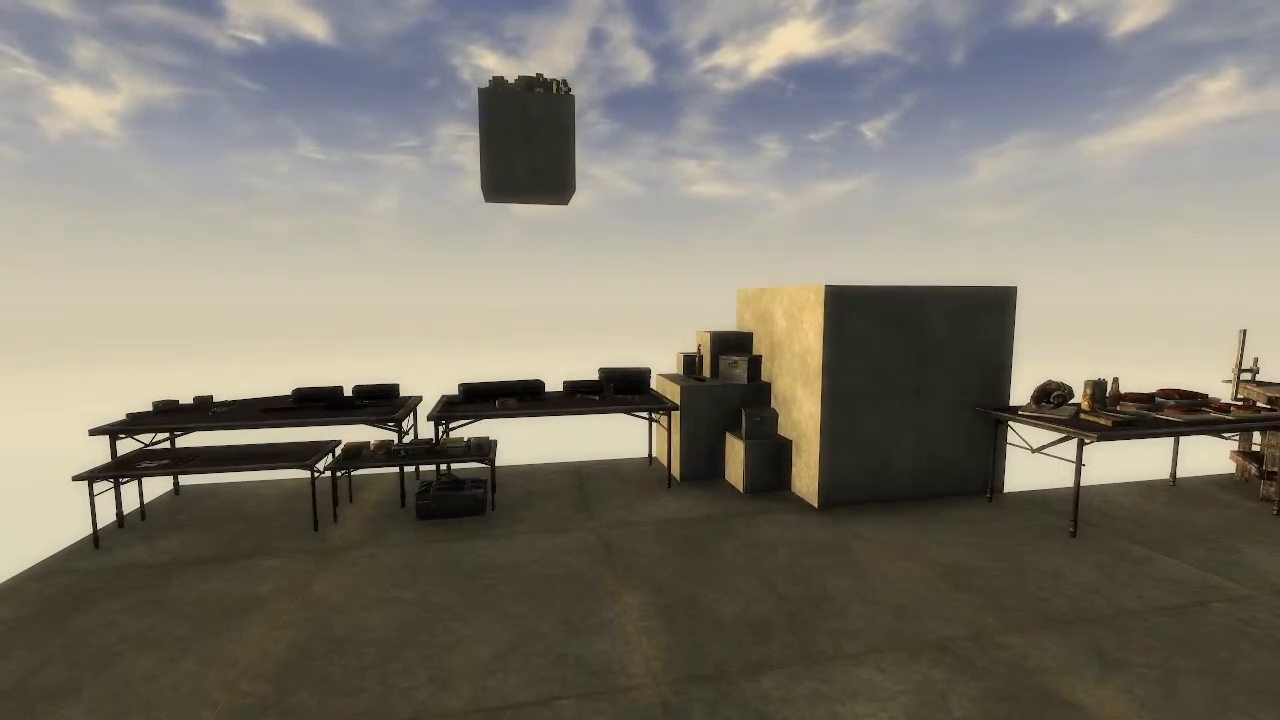
key("s")
key("d")
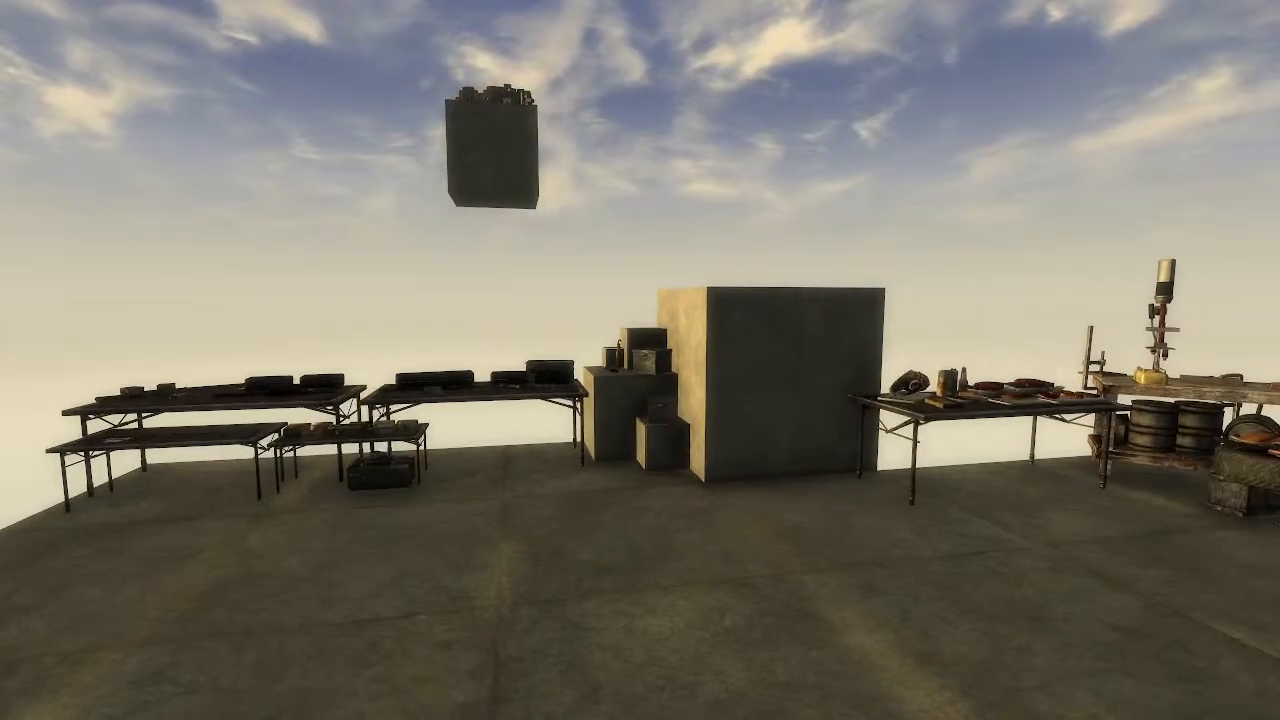
key("w")
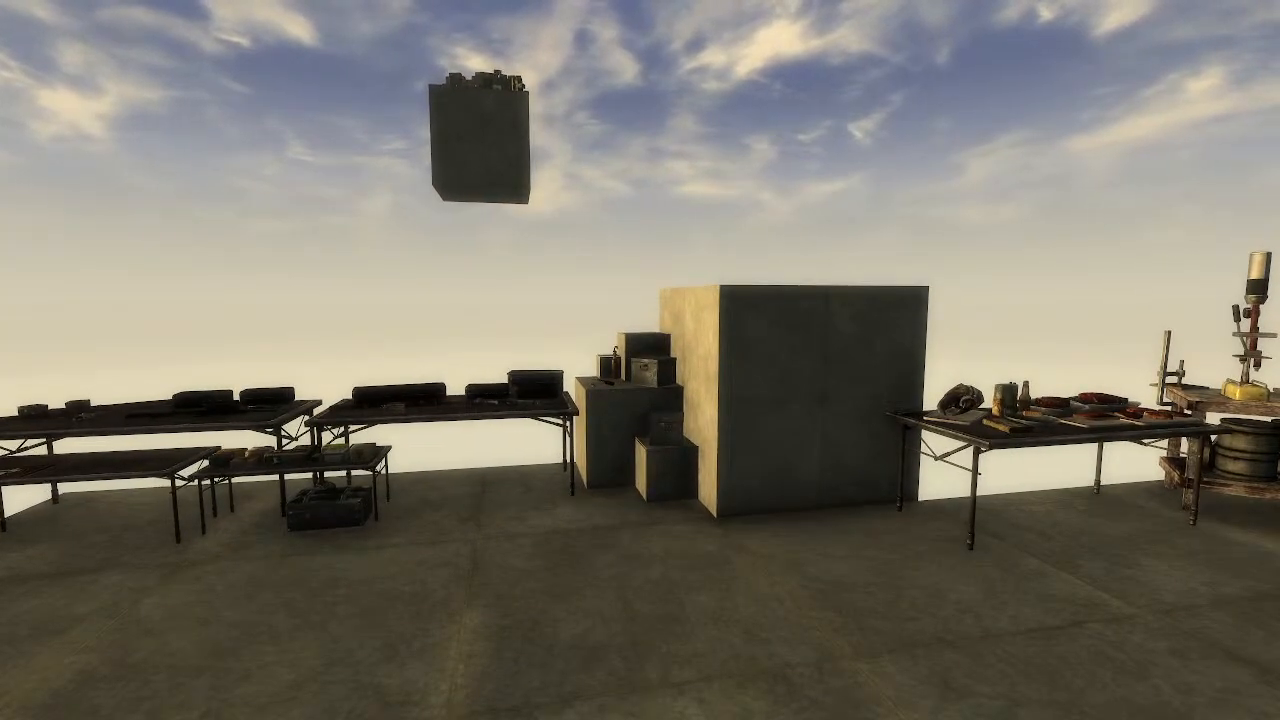
key("w")
key("w")
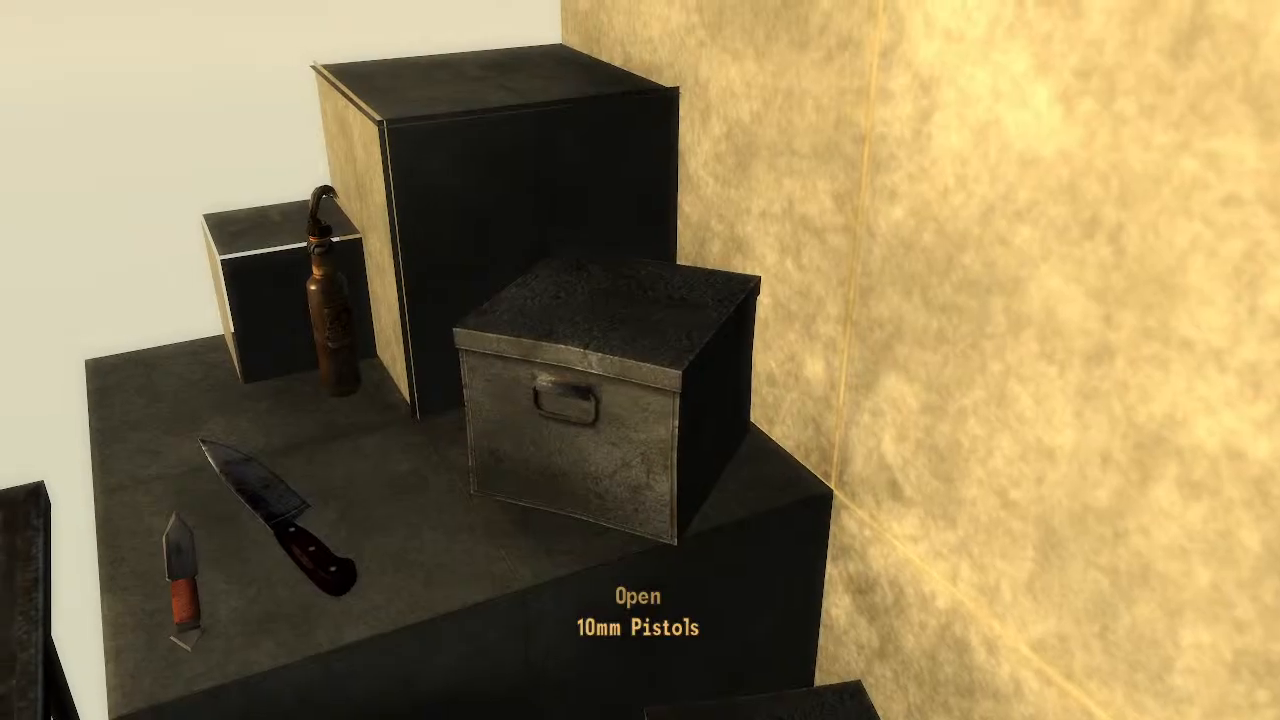
key("s")
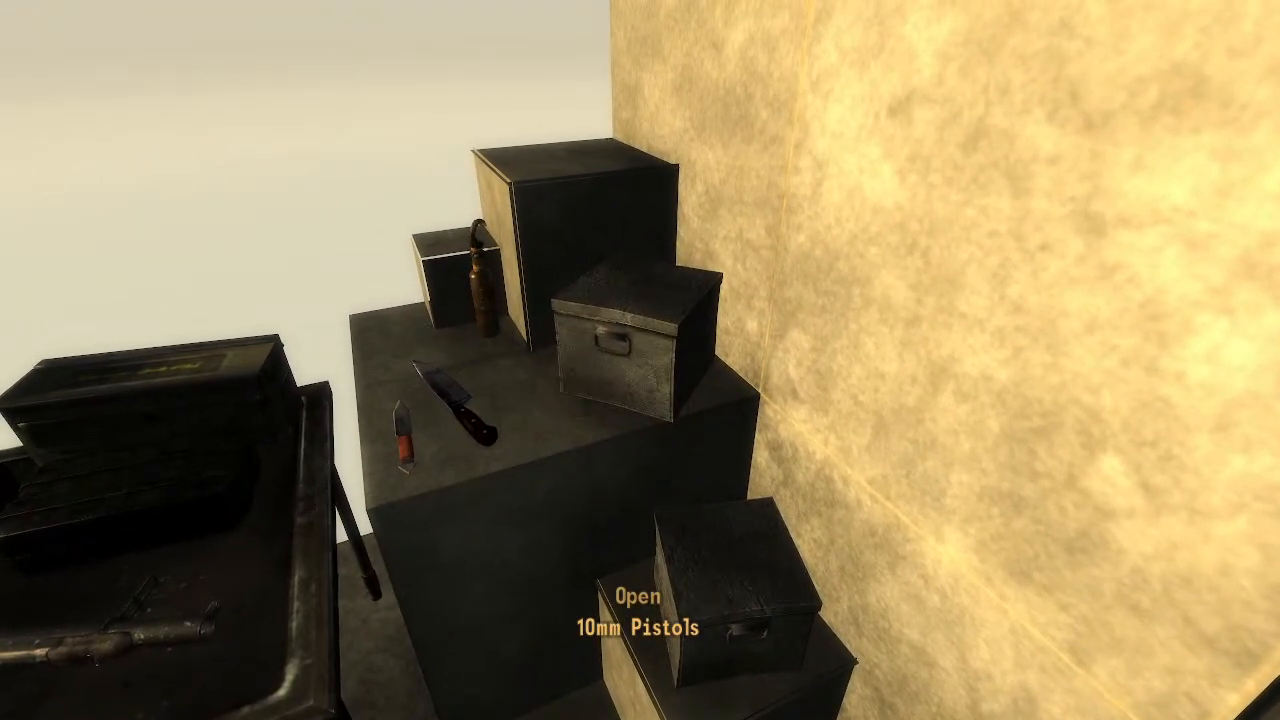
key("e")
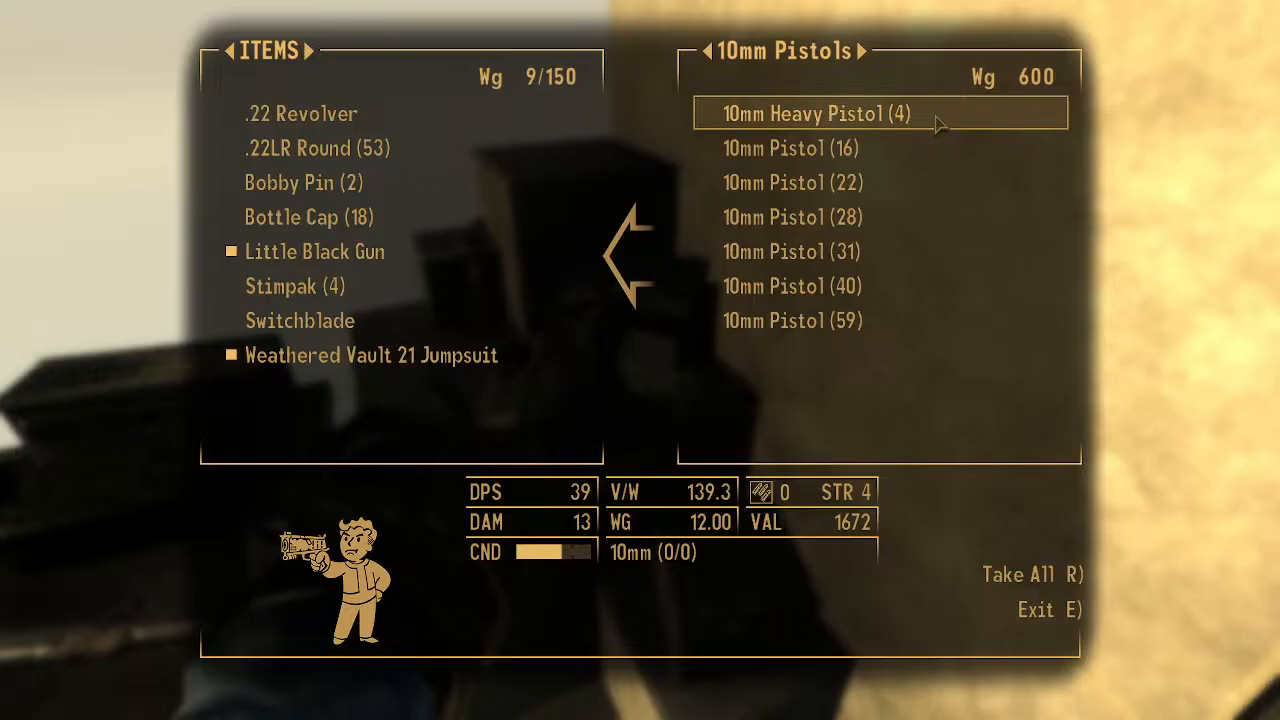
left_click(900, 114)
key("e")
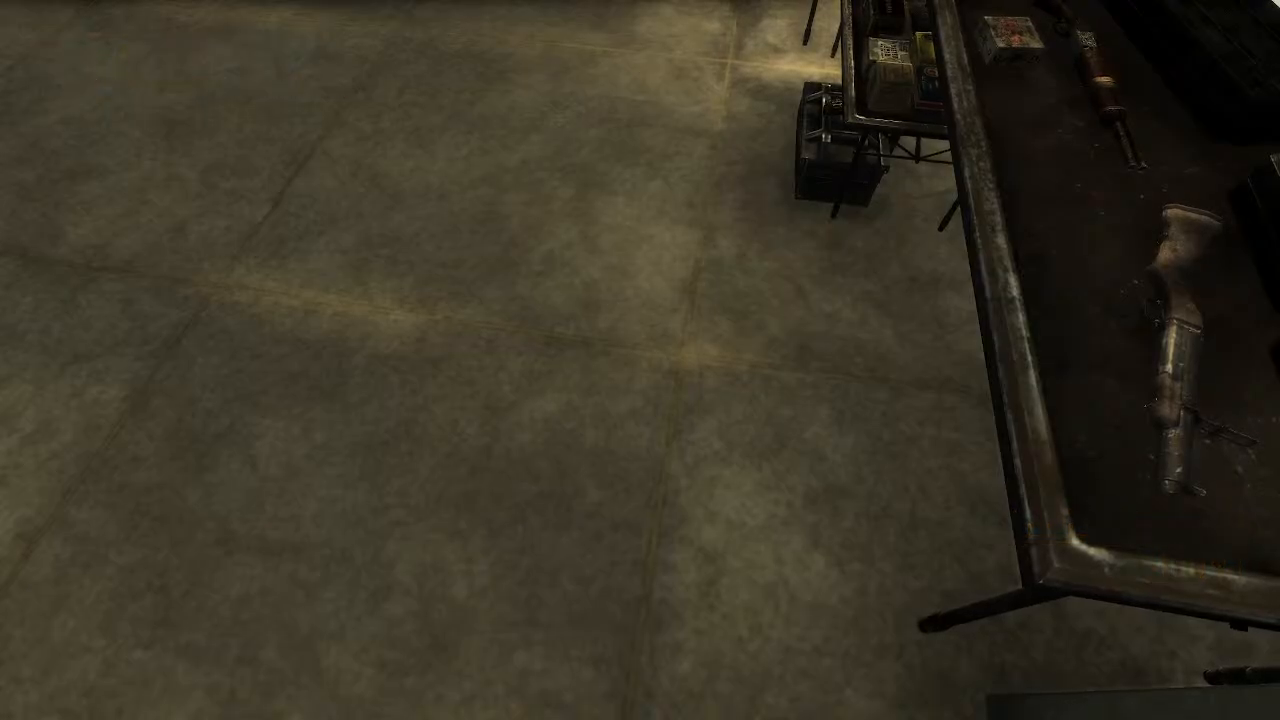
Equip the 10mm Heavy Pistol from the Pip-Boy weapons list and walk out into the test area.
key("Tab")
key("F2")
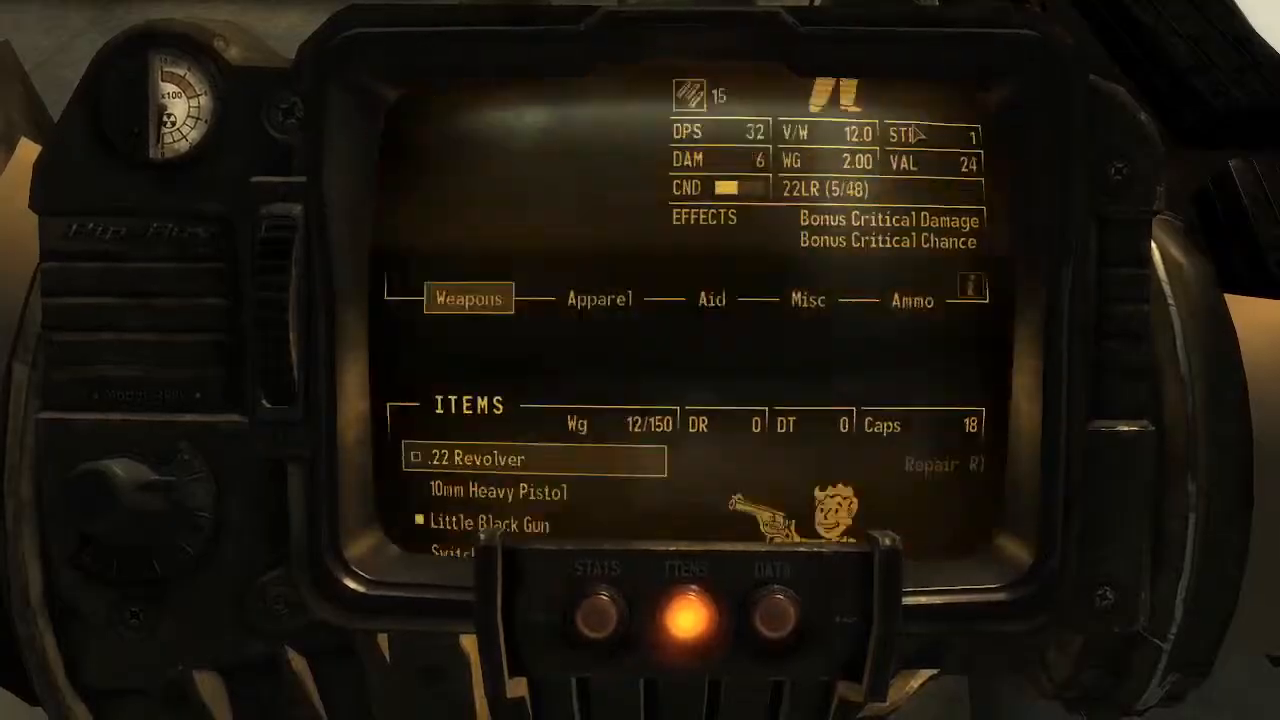
left_click(485, 171)
key("Tab")
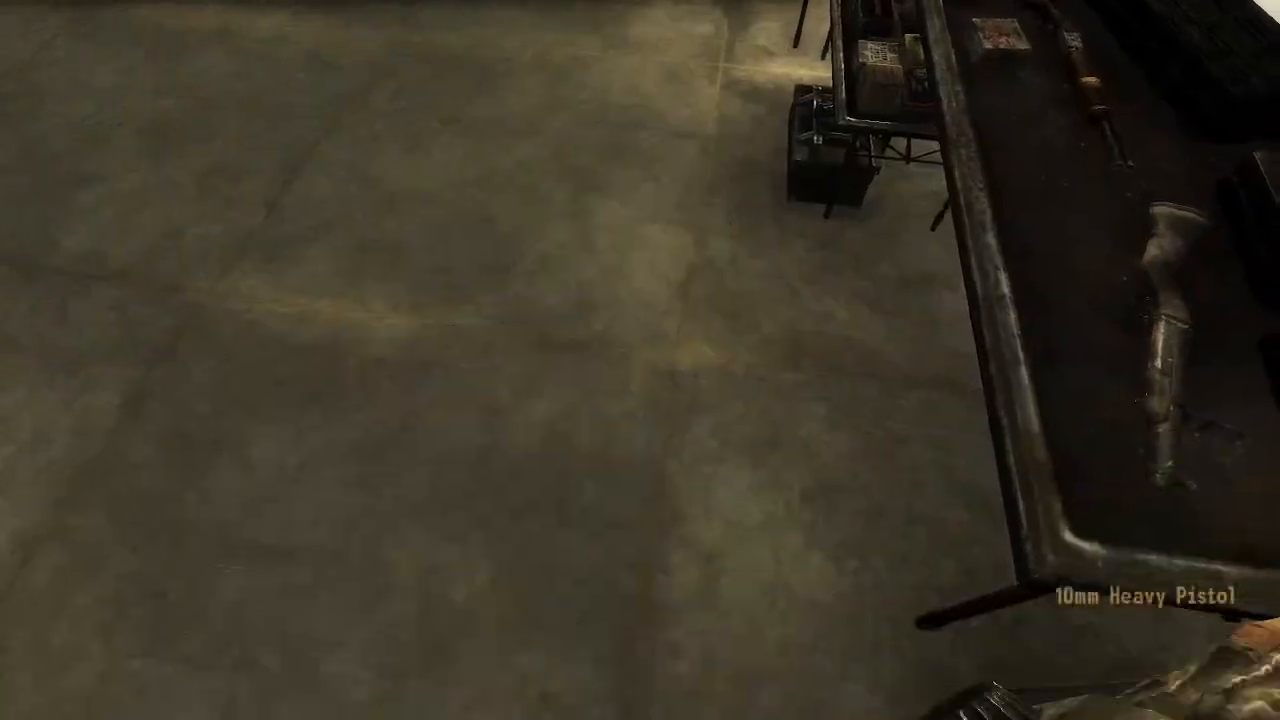
key("a")
key("w")
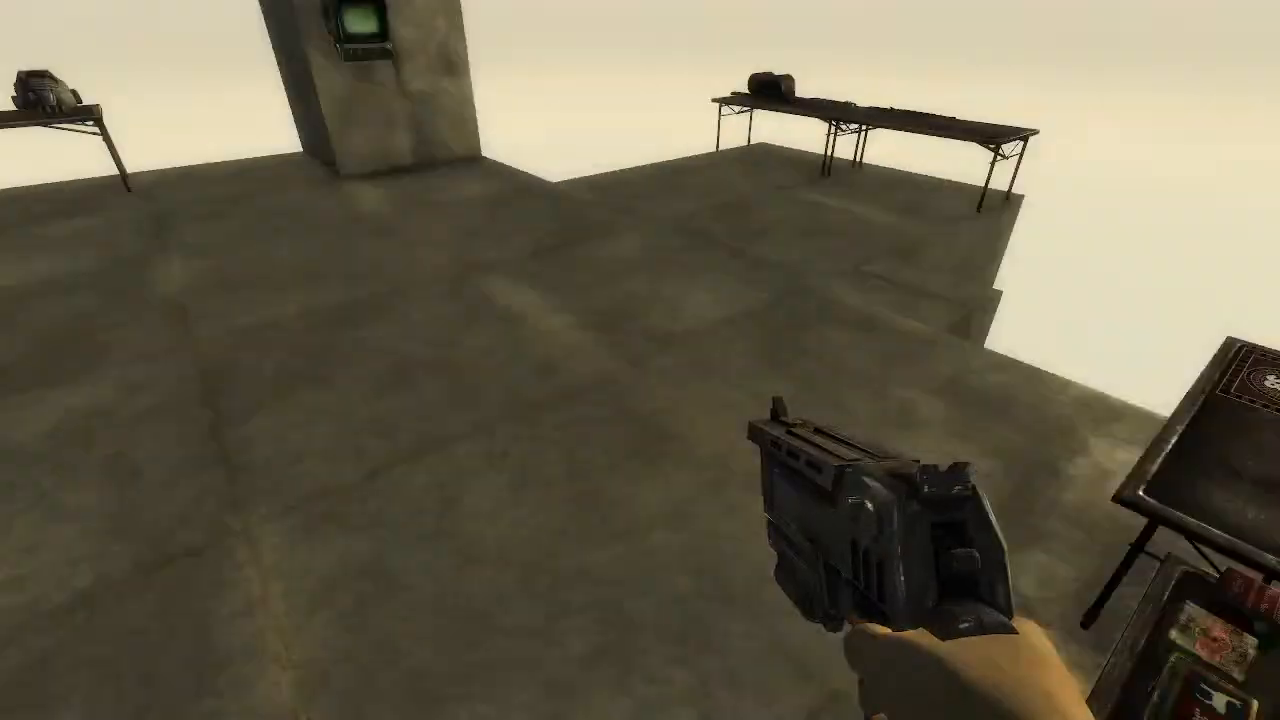
Take another weapon from the container and equip it through the Pip-Boy.
key("Tab")
key("e")
left_click(625, 238)
key("e")
key("Tab")
key("Tab")
left_click(534, 220)
key("Tab")
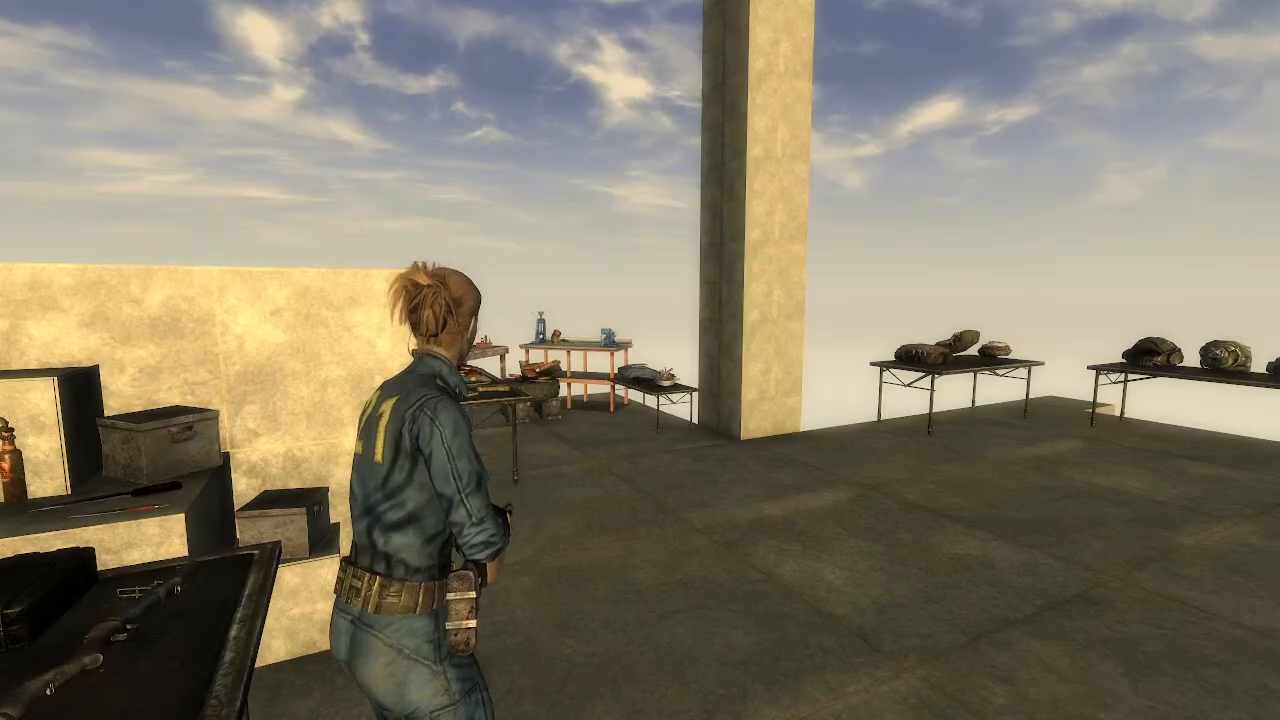
Leave the game for the Garden of Eden Creation Kit and review the Dead Man Walking trait's description, closing the record without edits.
key("grave")
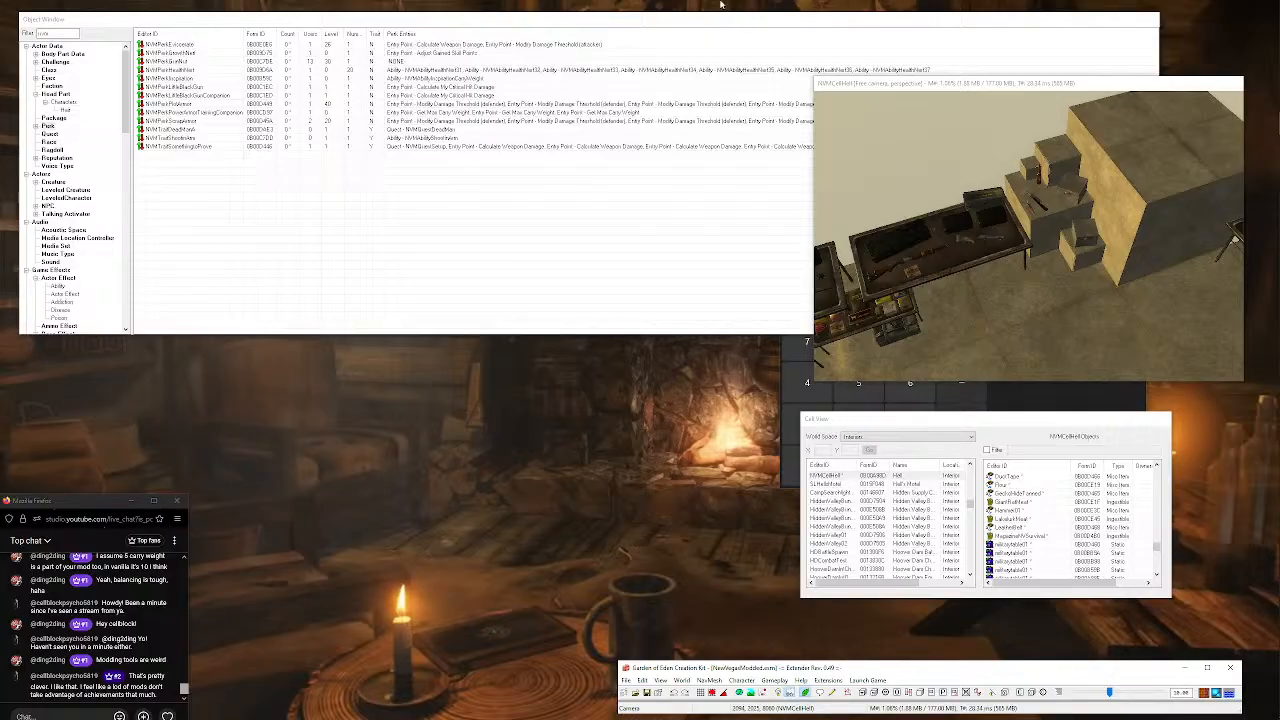
double_click(183, 130)
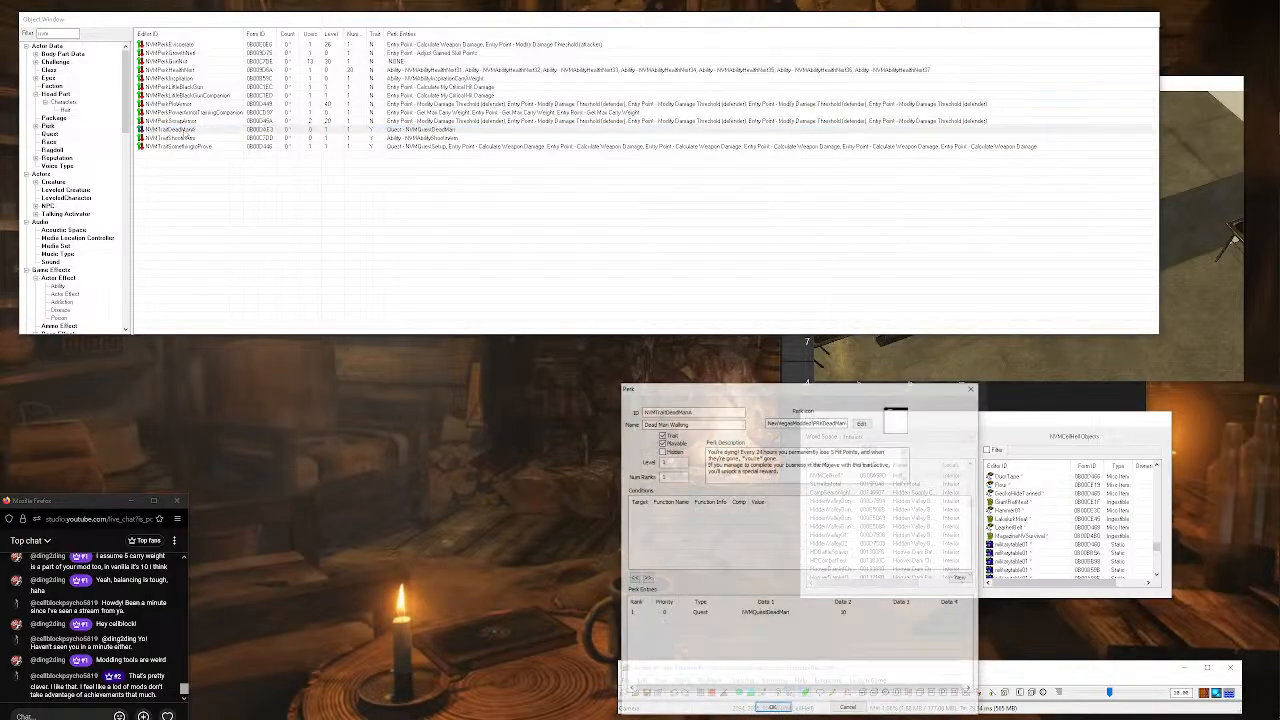
left_click_drag(721, 394, 359, 184)
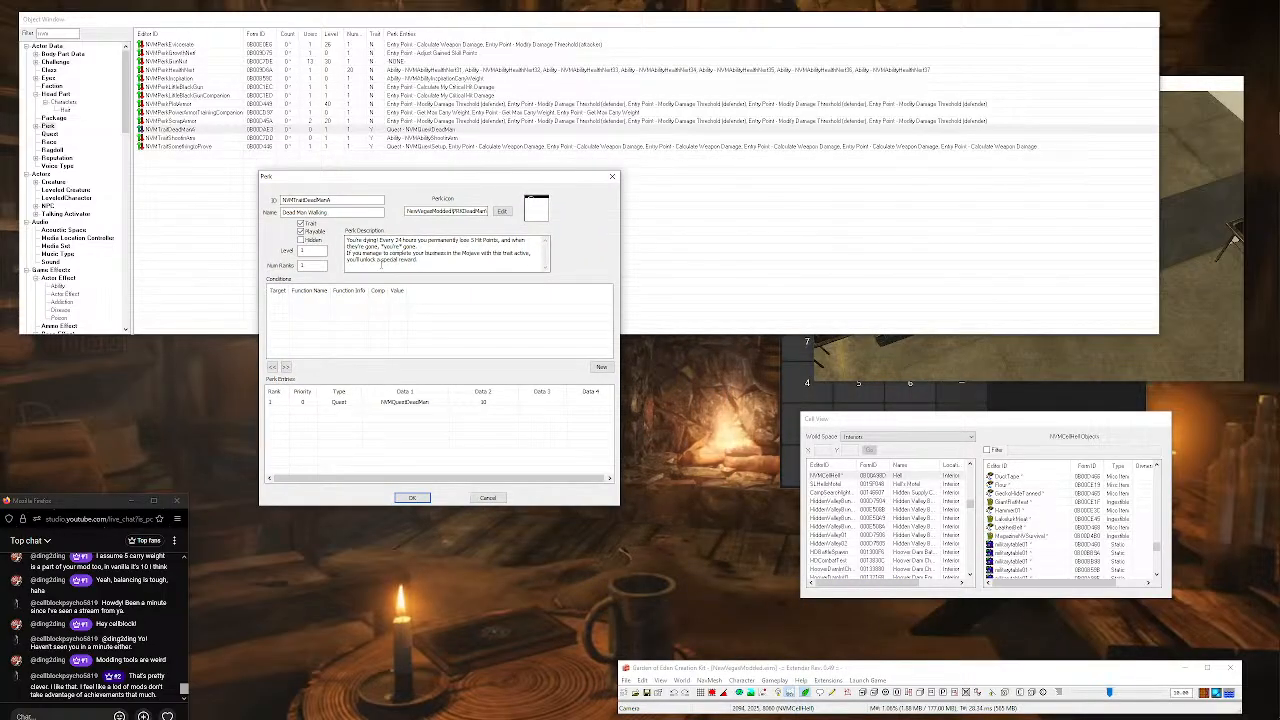
left_click_drag(347, 253, 417, 260)
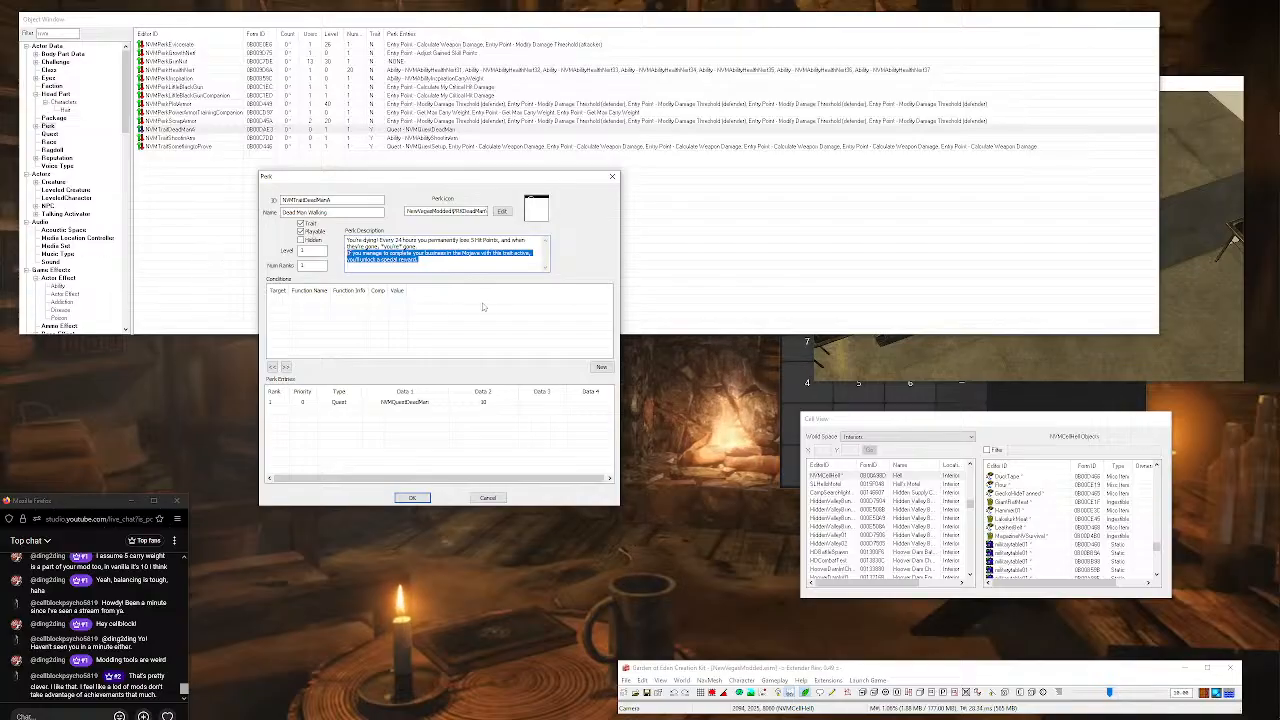
left_click(503, 261)
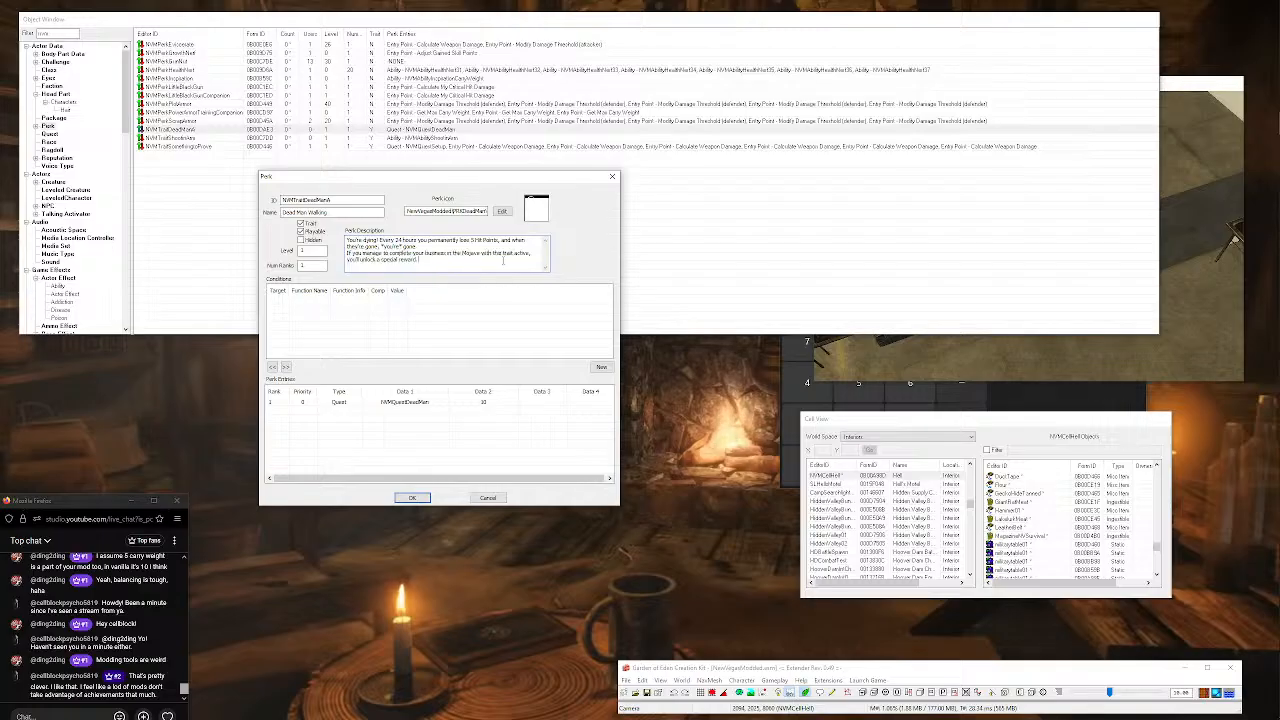
left_click(612, 176)
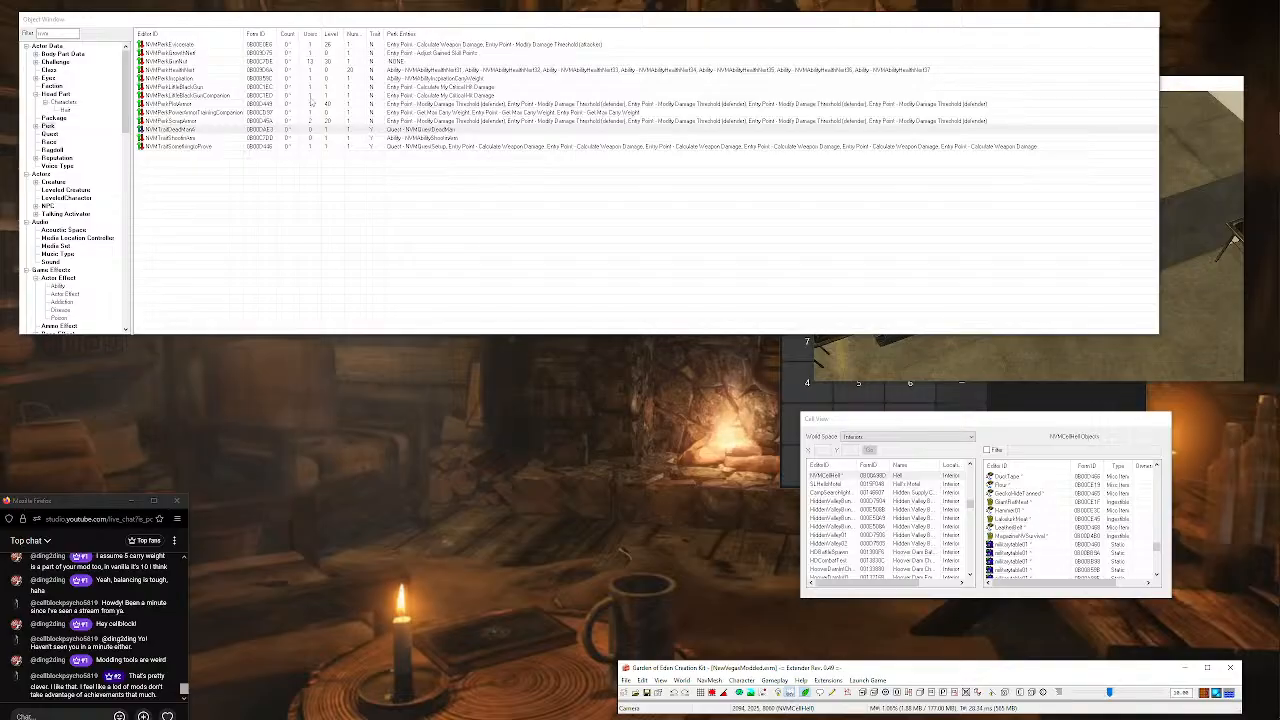
Move the Cell View clear of the calculator and examine the block and cluttered platform in the NVMCellHell render view.
left_click_drag(881, 412, 475, 458)
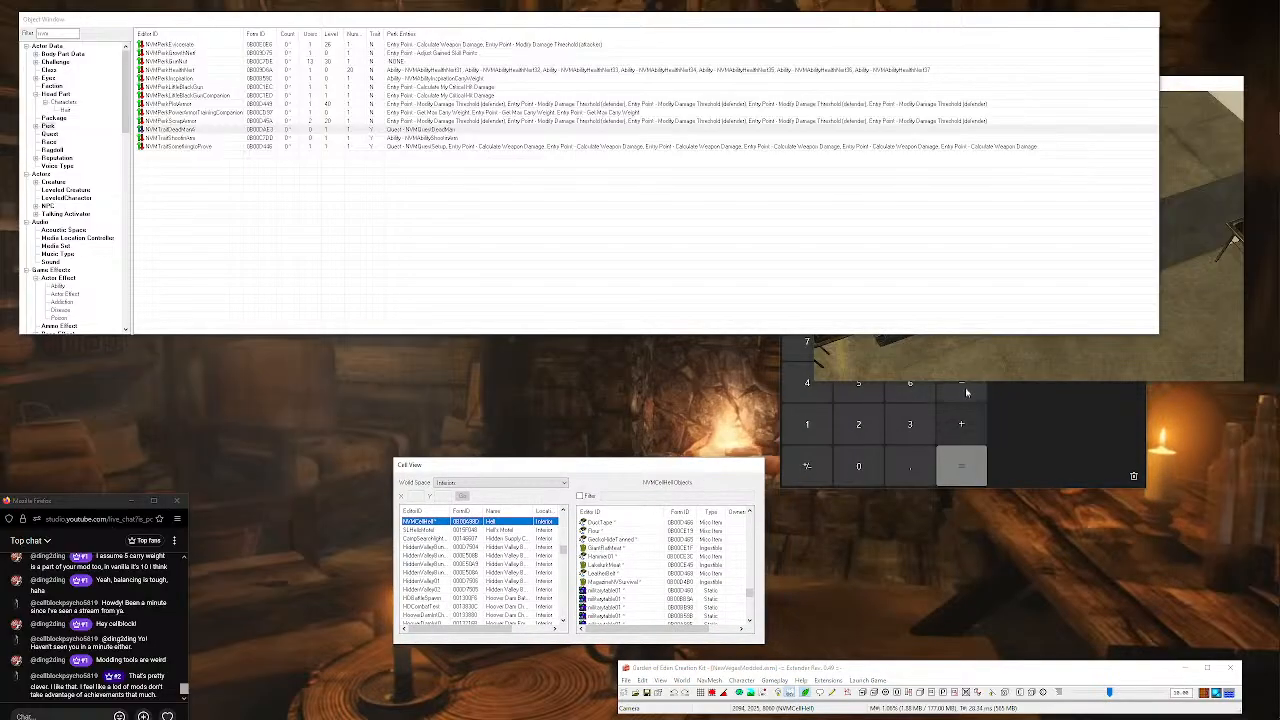
left_click(946, 363)
scroll(946, 363, "down", 3)
middle_click_drag(952, 350, 869, 155)
scroll(869, 155, "up", 5)
scroll(1069, 274, "down", 2)
middle_click_drag(1069, 274, 895, 400)
middle_click_drag(968, 245, 982, 314)
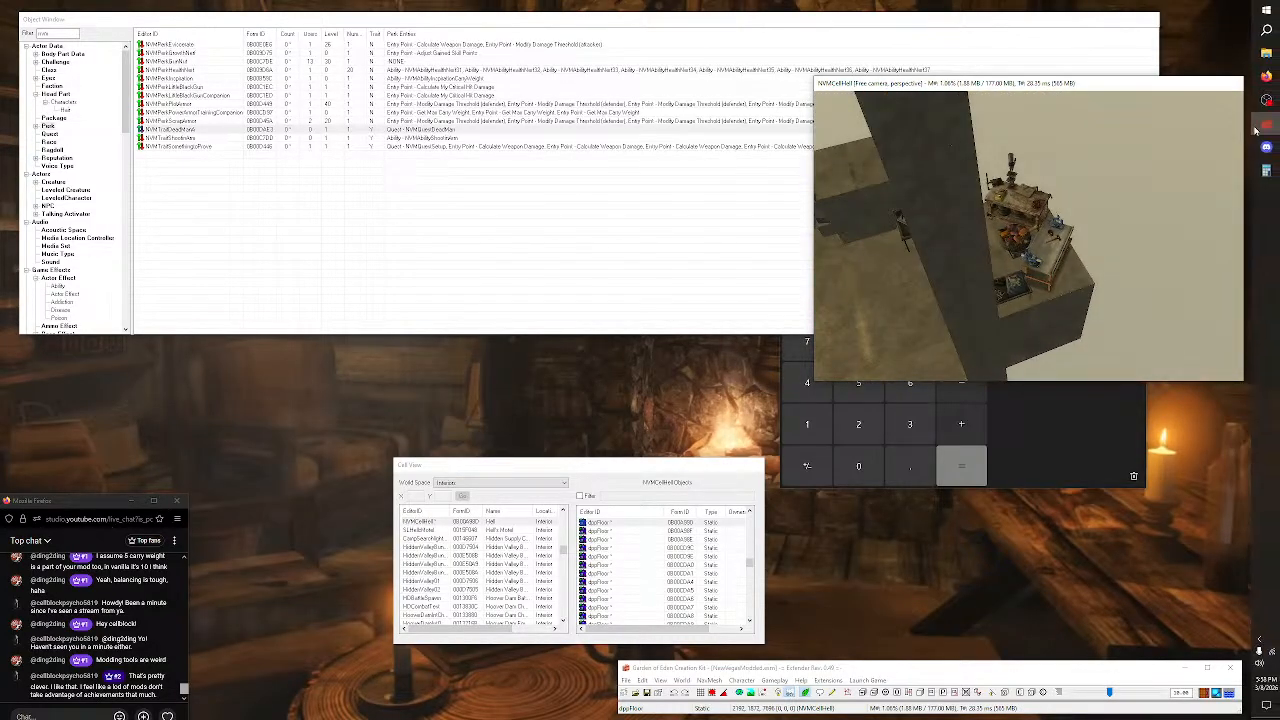
Search the computer for "new vegas" and open New Vegas Modded Changelog.rtf in WordPad.
left_click(1266, 31)
type("new vegas")
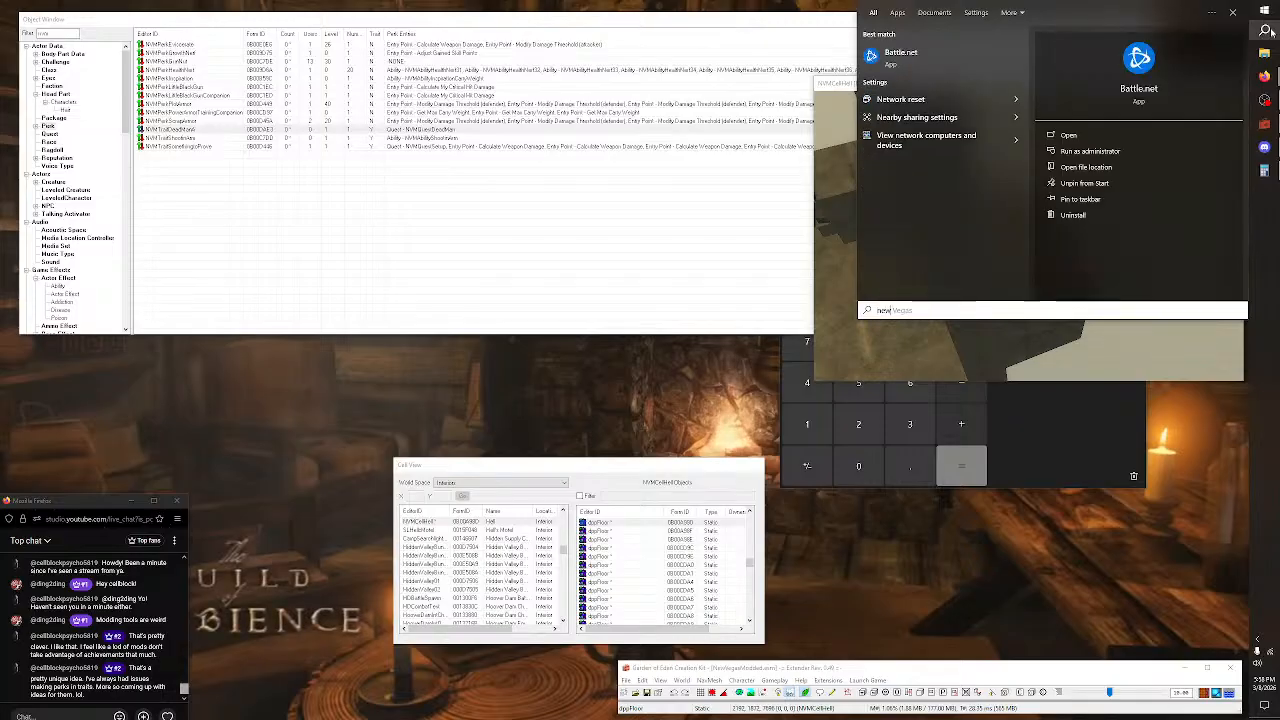
key("Down")
key("Down")
key("Down")
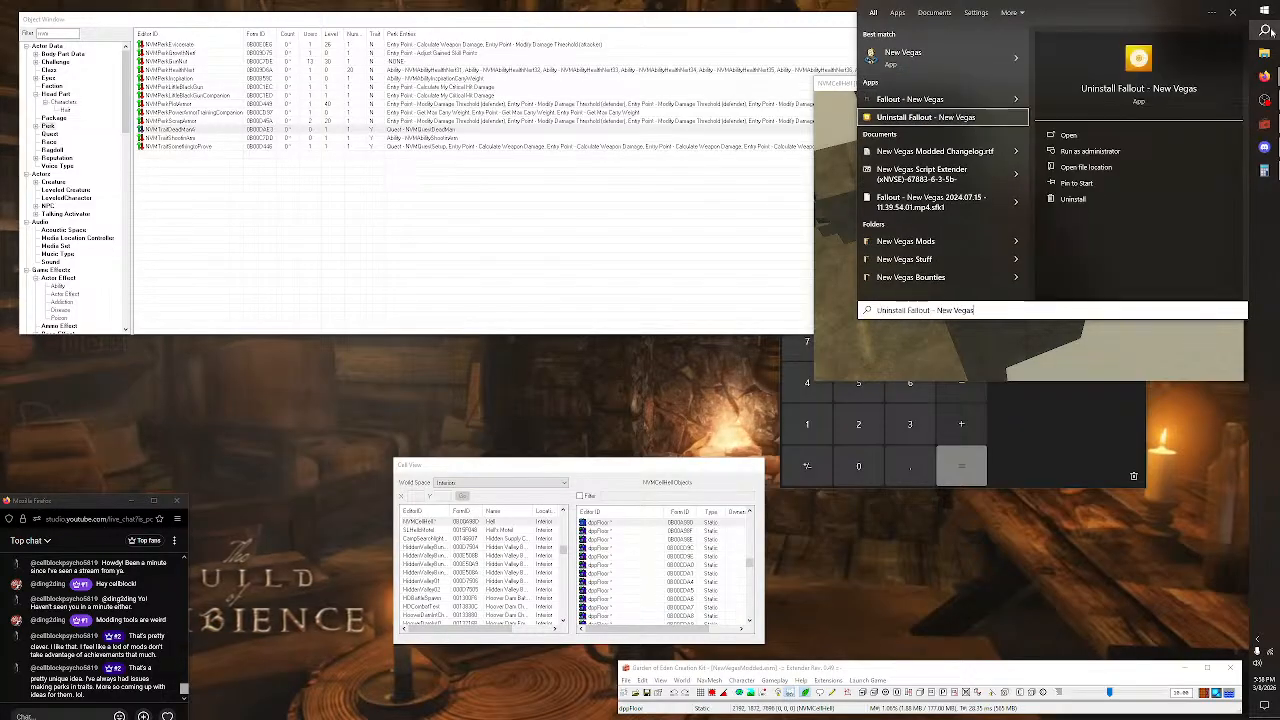
key("Return")
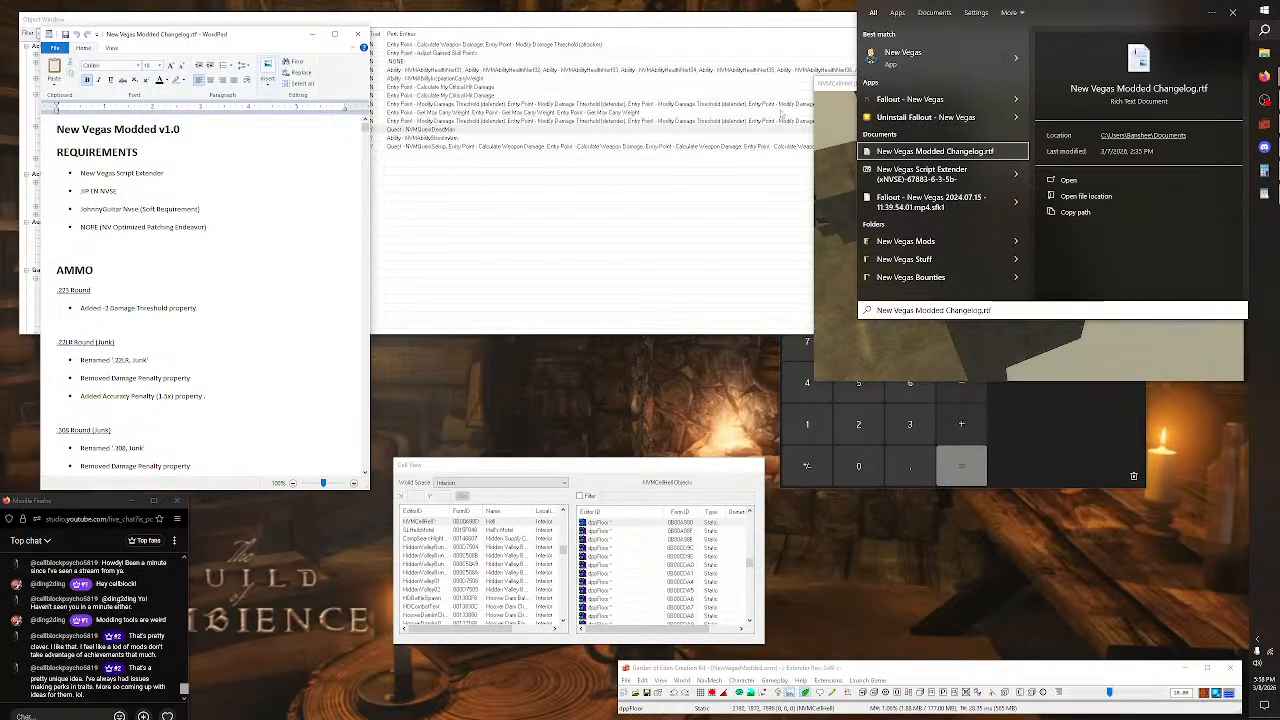
left_click(241, 242)
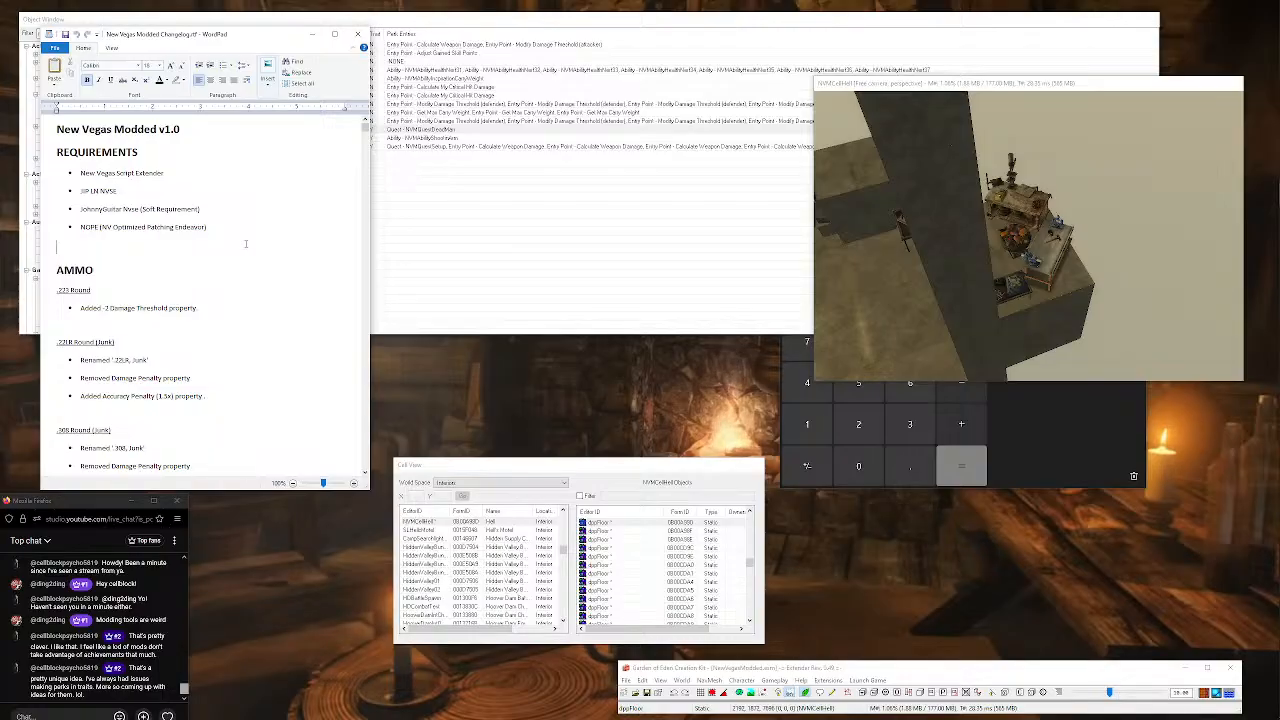
Skim the changelog from the requirements and AMMO entries down to the CELLS section.
scroll(245, 243, "down", 6)
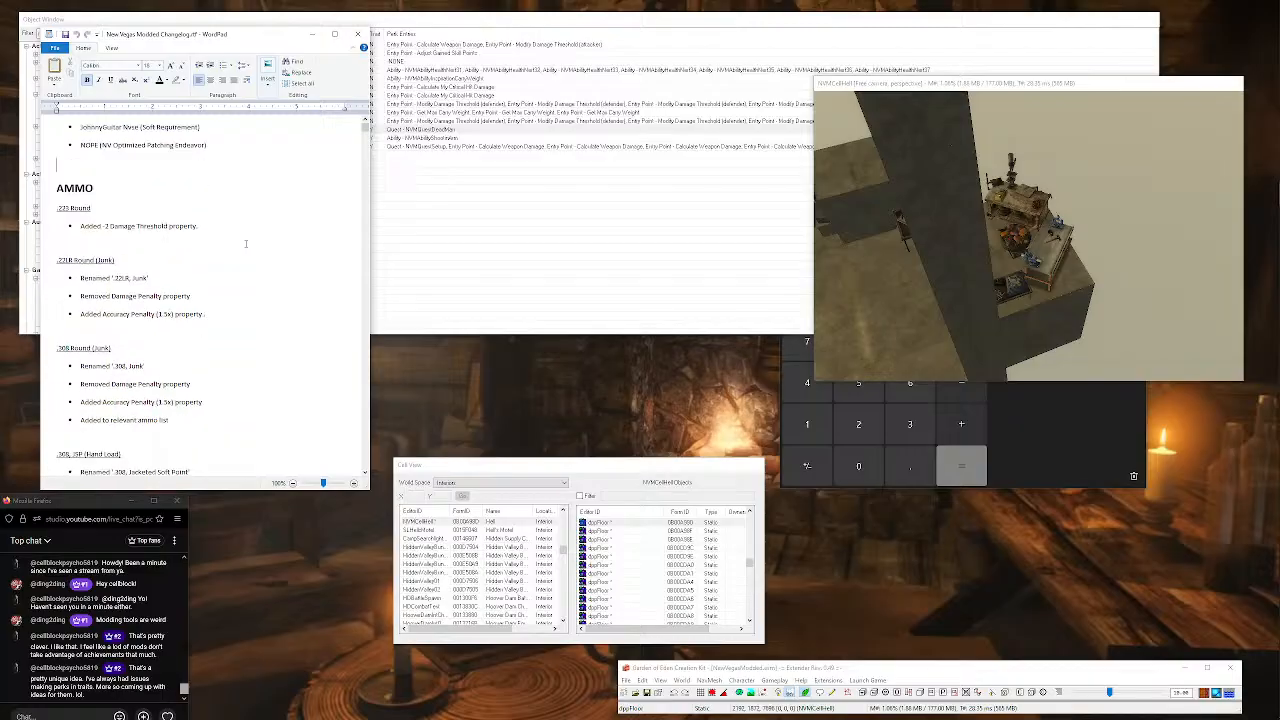
scroll(245, 243, "down", 10)
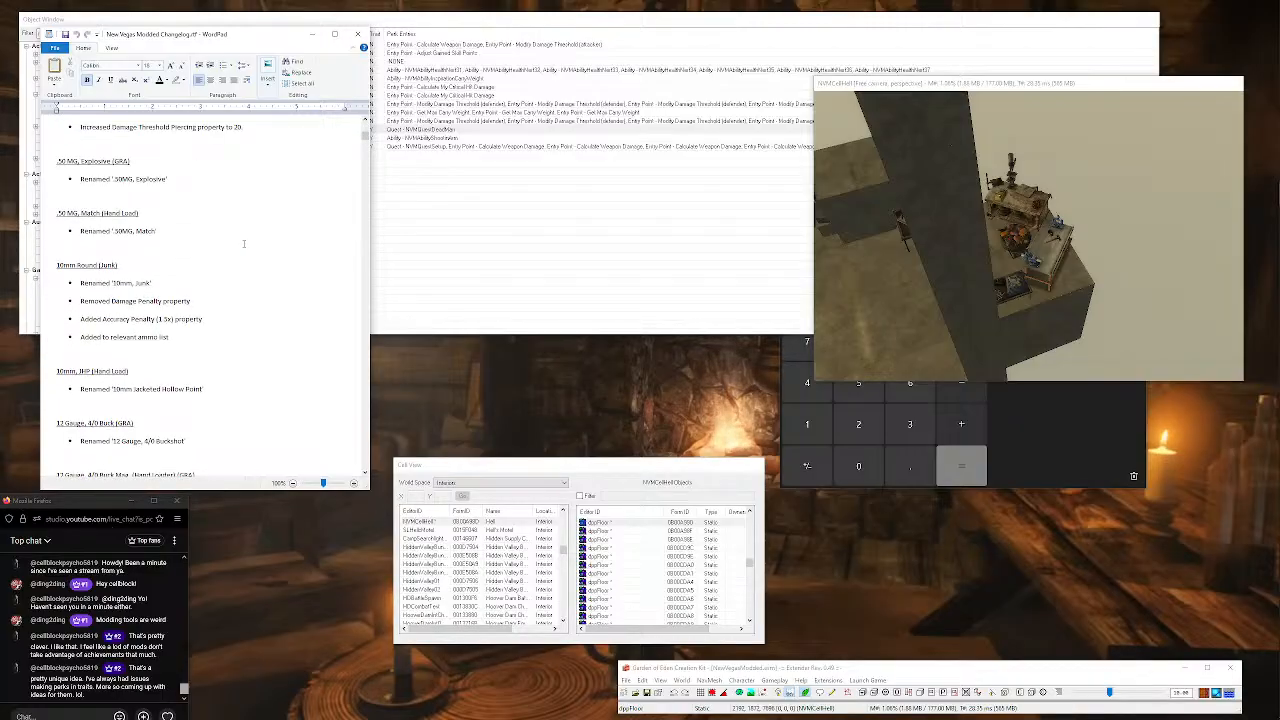
scroll(243, 243, "down", 14)
scroll(243, 243, "down", 12)
scroll(243, 243, "down", 14)
scroll(240, 243, "down", 7)
left_click_drag(362, 164, 363, 271)
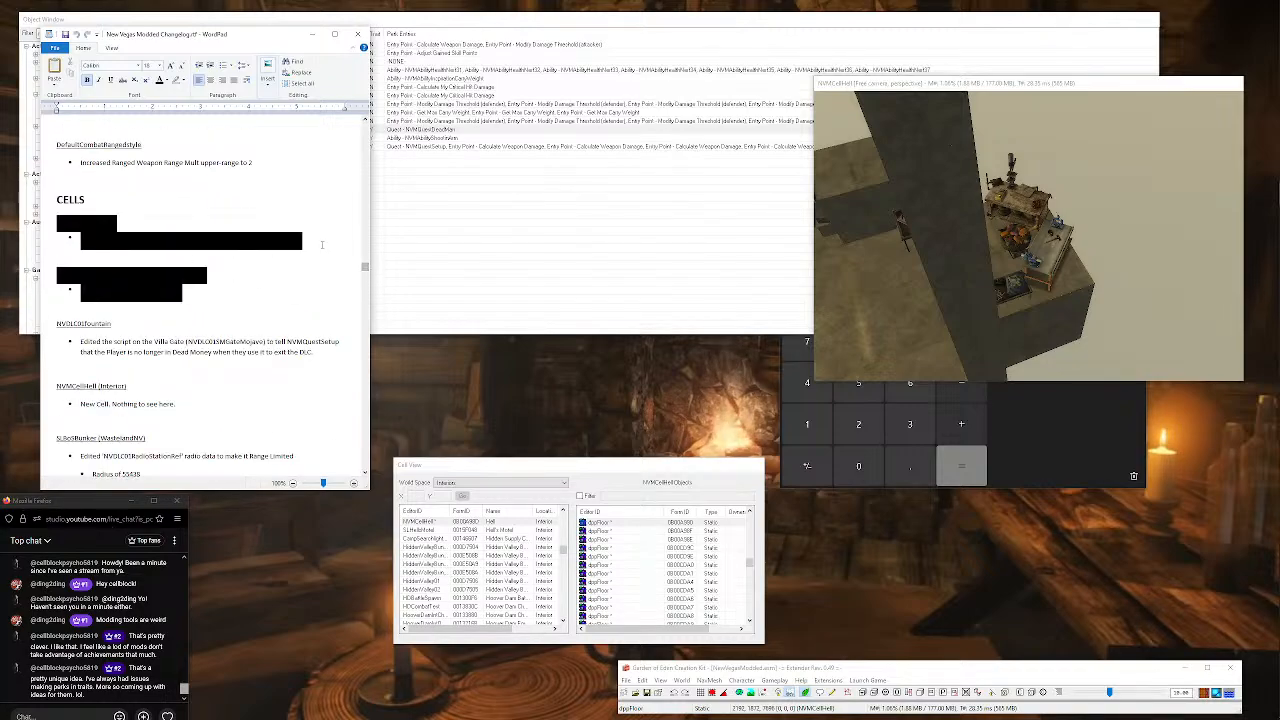
triple_click(315, 244)
left_click(275, 270)
Read through the weight, rename and effect changes listed in the changelog's CONSUMABLES section.
scroll(285, 296, "down", 10)
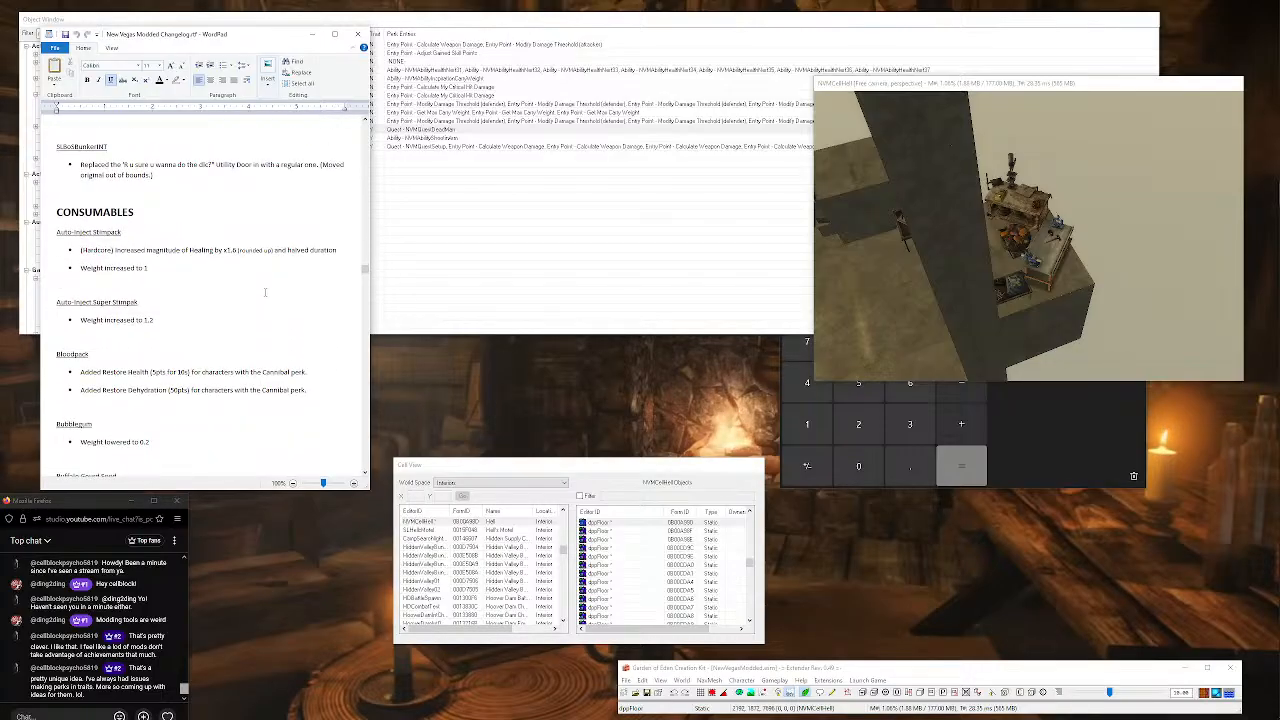
scroll(238, 280, "down", 3)
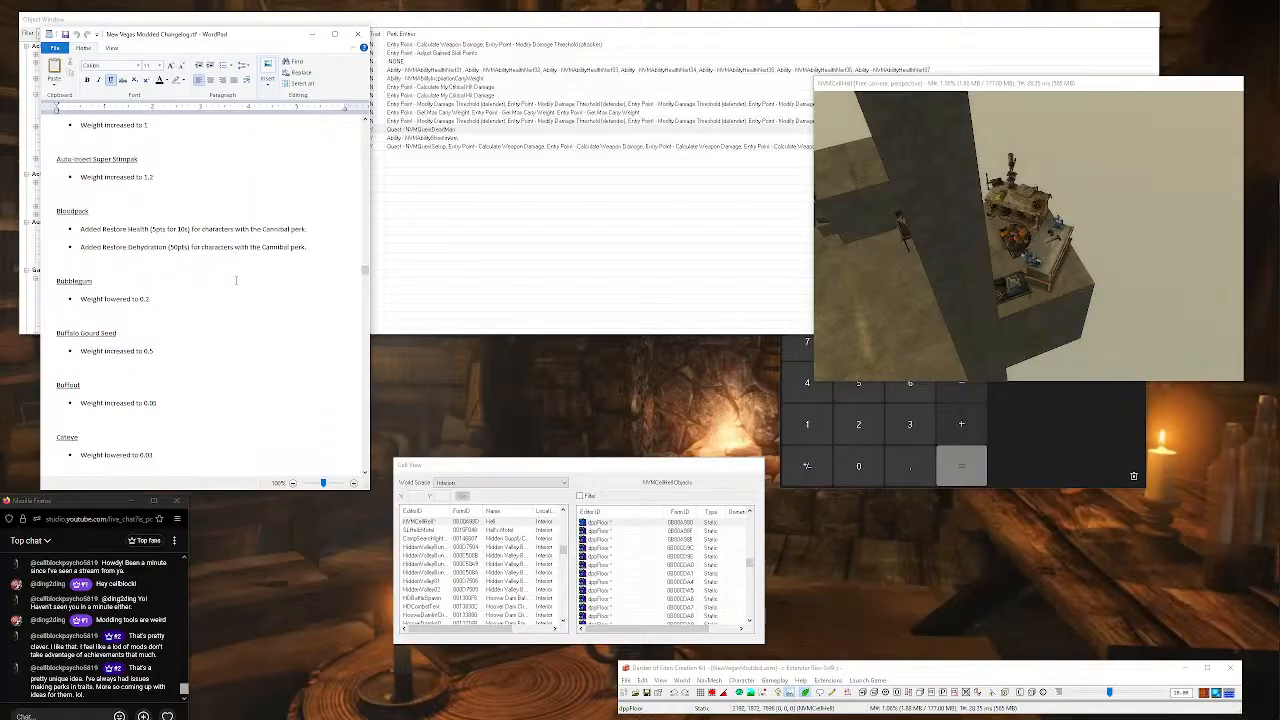
scroll(236, 280, "down", 12)
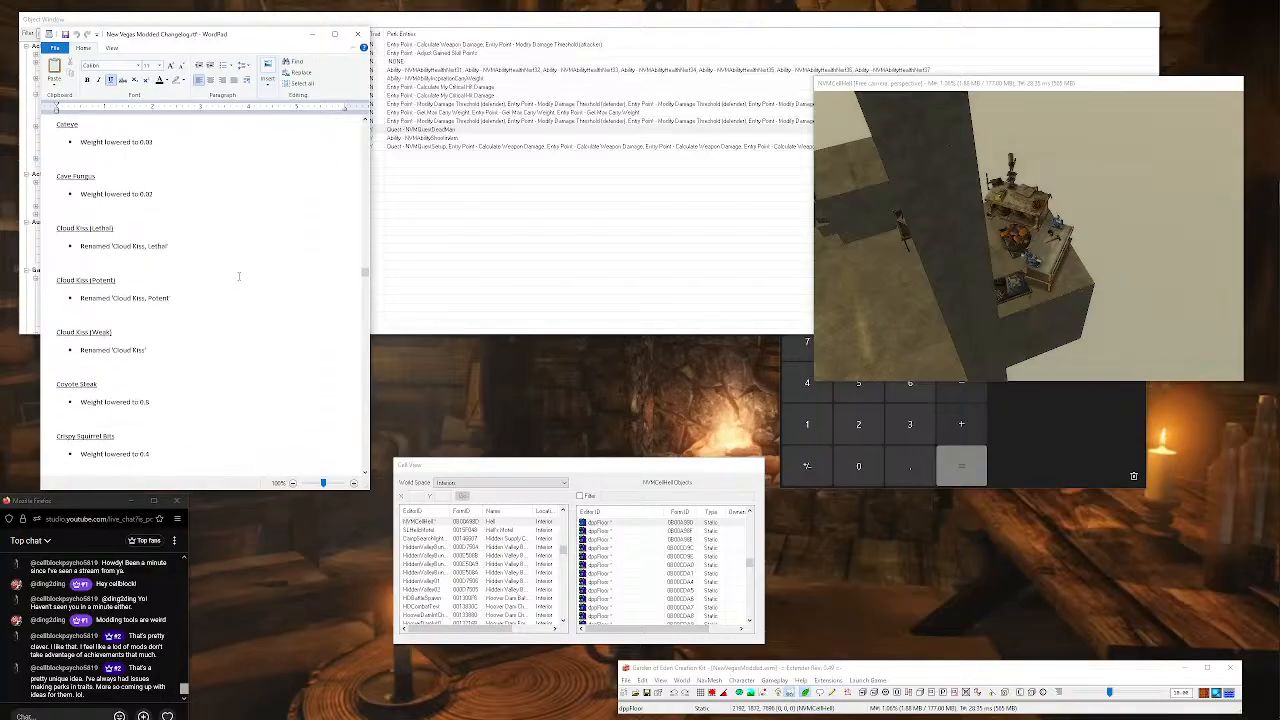
scroll(236, 279, "down", 4)
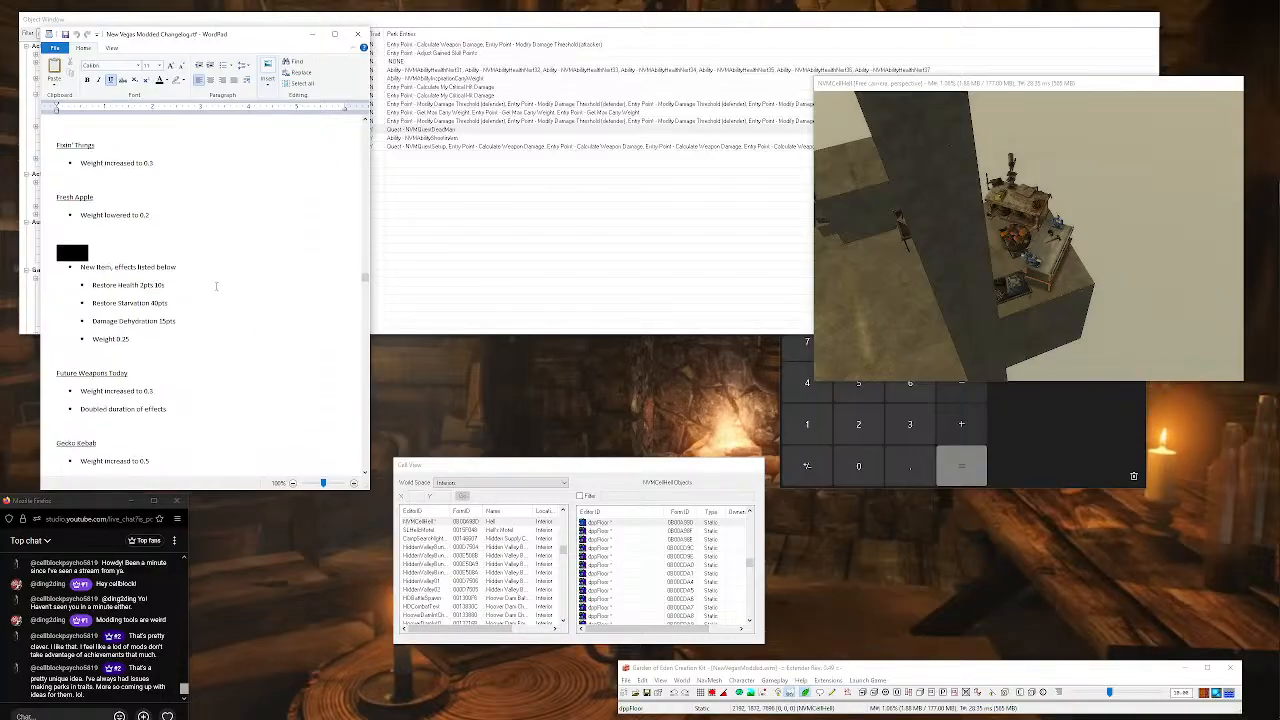
scroll(240, 330, "down", 12)
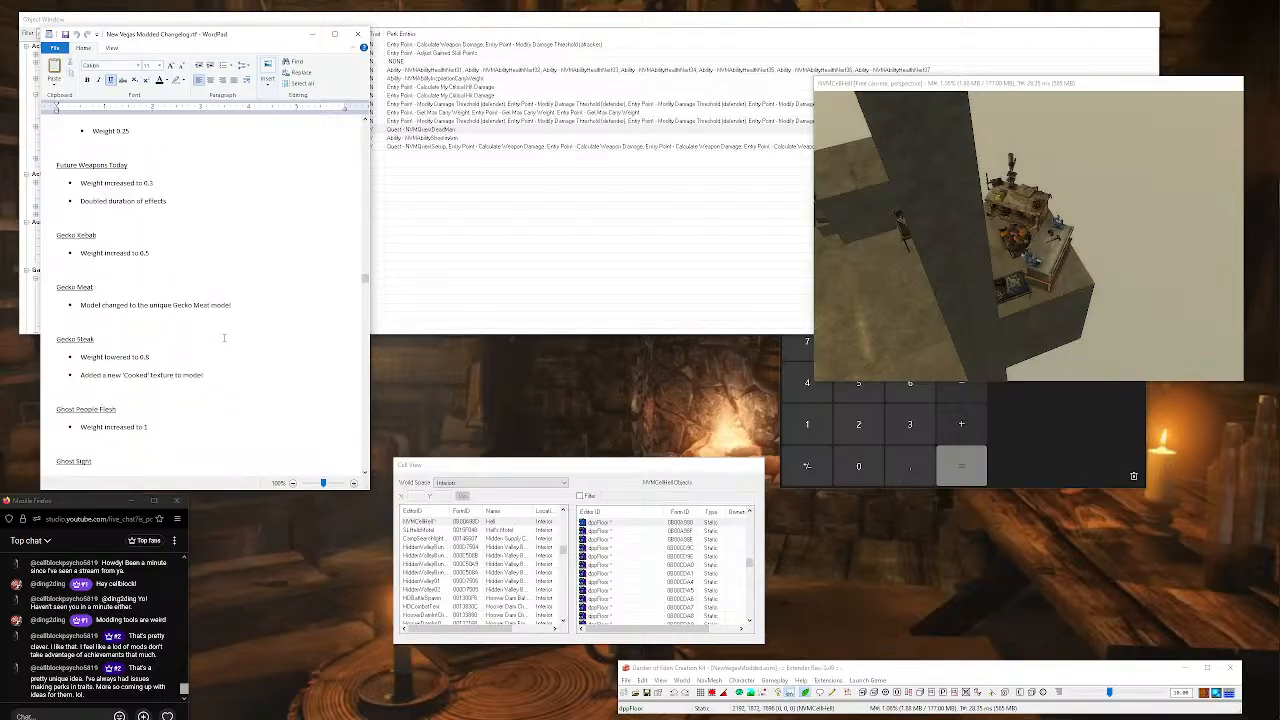
scroll(260, 308, "down", 10)
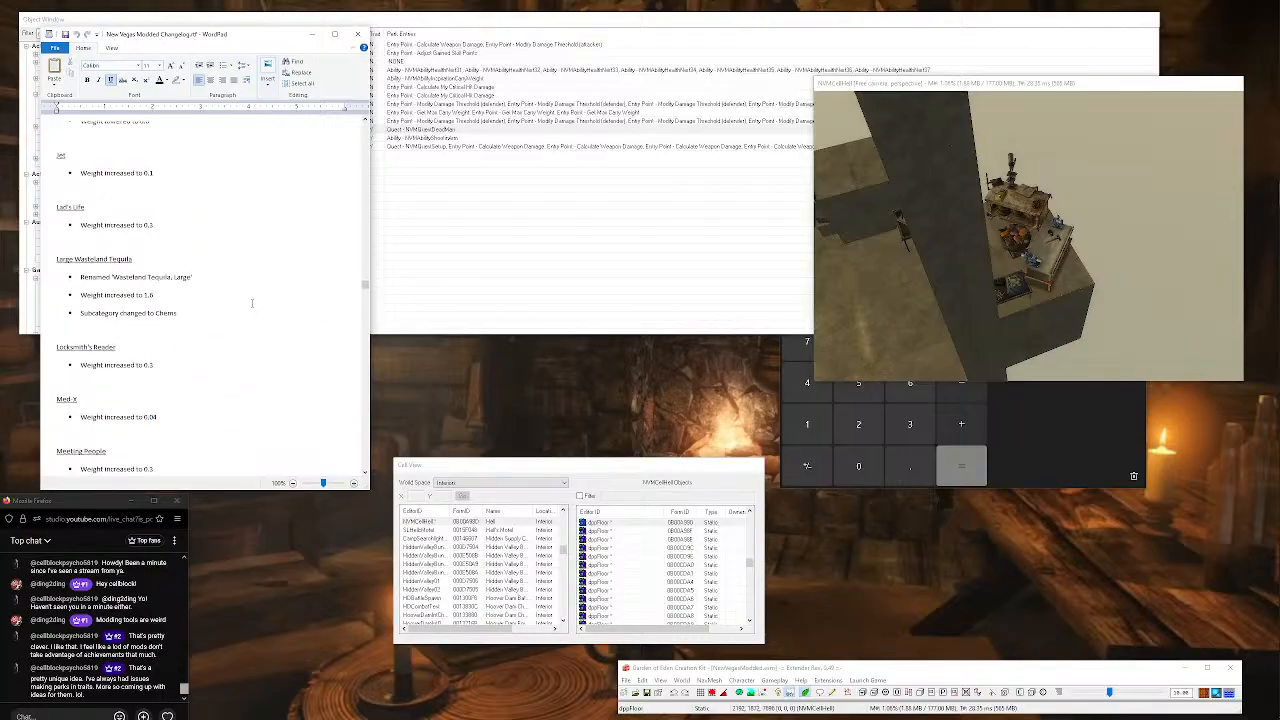
scroll(165, 360, "down", 10)
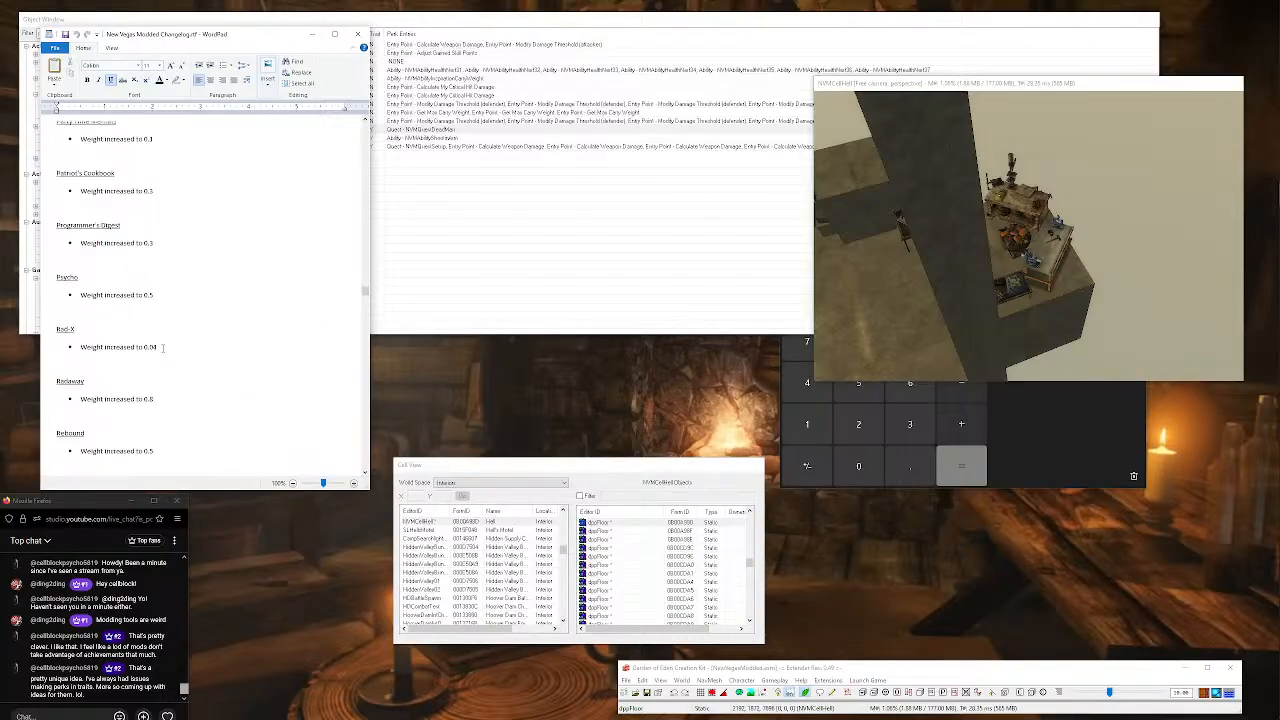
scroll(161, 343, "down", 10)
scroll(156, 339, "down", 6)
Find "perk" in the changelog and step through the matches to the PERKS / TRAITS heading.
key("ctrl+f")
type("perk")
key("Return")
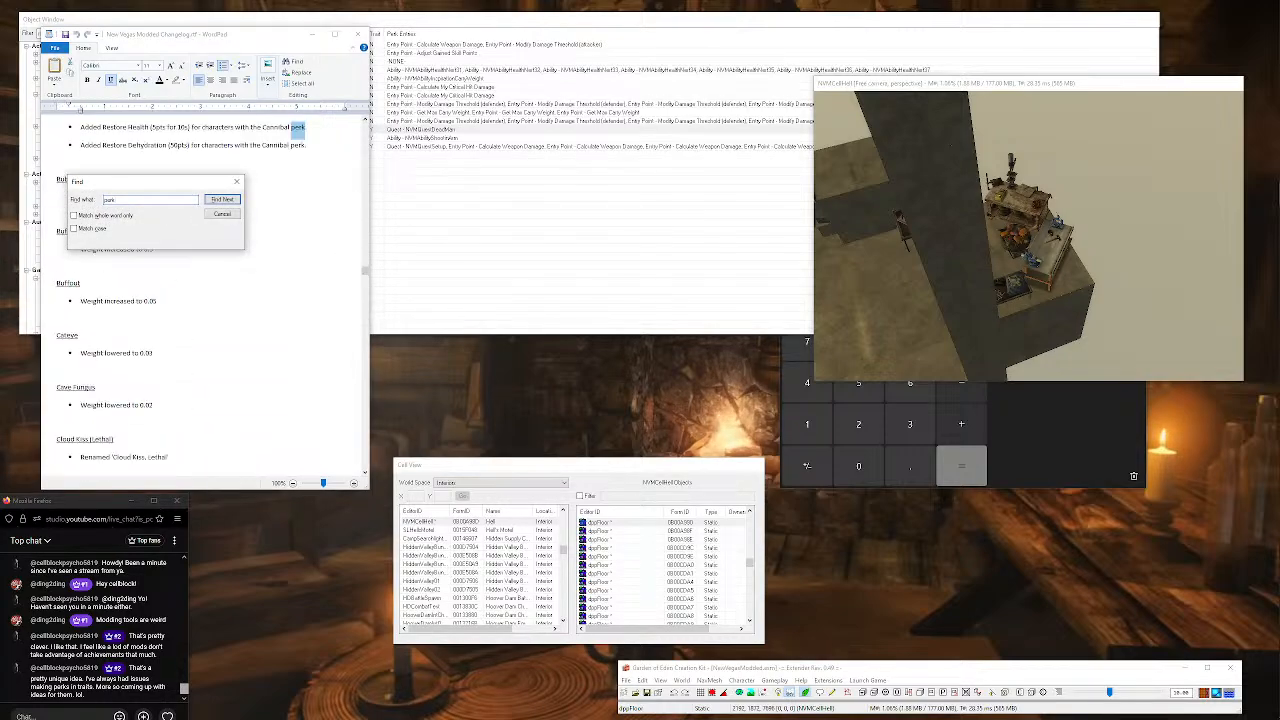
left_click(223, 200)
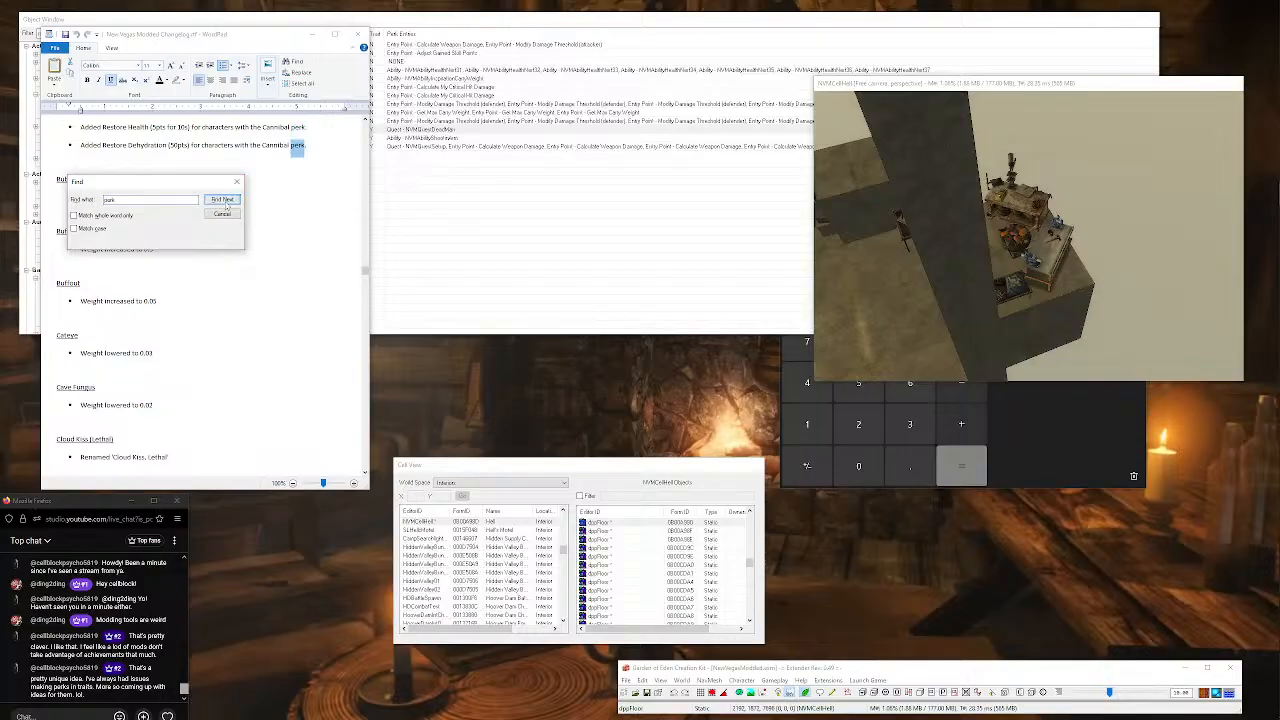
left_click(223, 200)
left_click(223, 200)
left_click(223, 200)
left_click(223, 200)
left_click(223, 200)
left_click(223, 200)
left_click(223, 200)
left_click(223, 200)
left_click(223, 200)
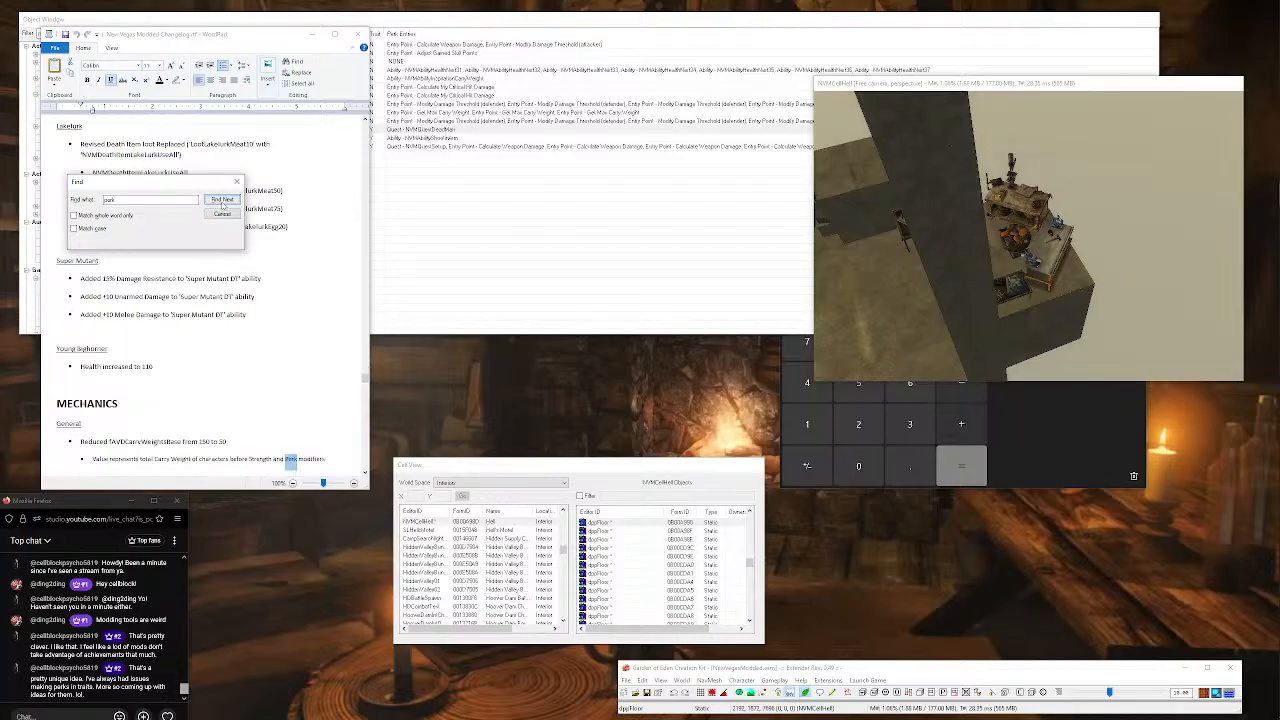
left_click(223, 200)
left_click(223, 200)
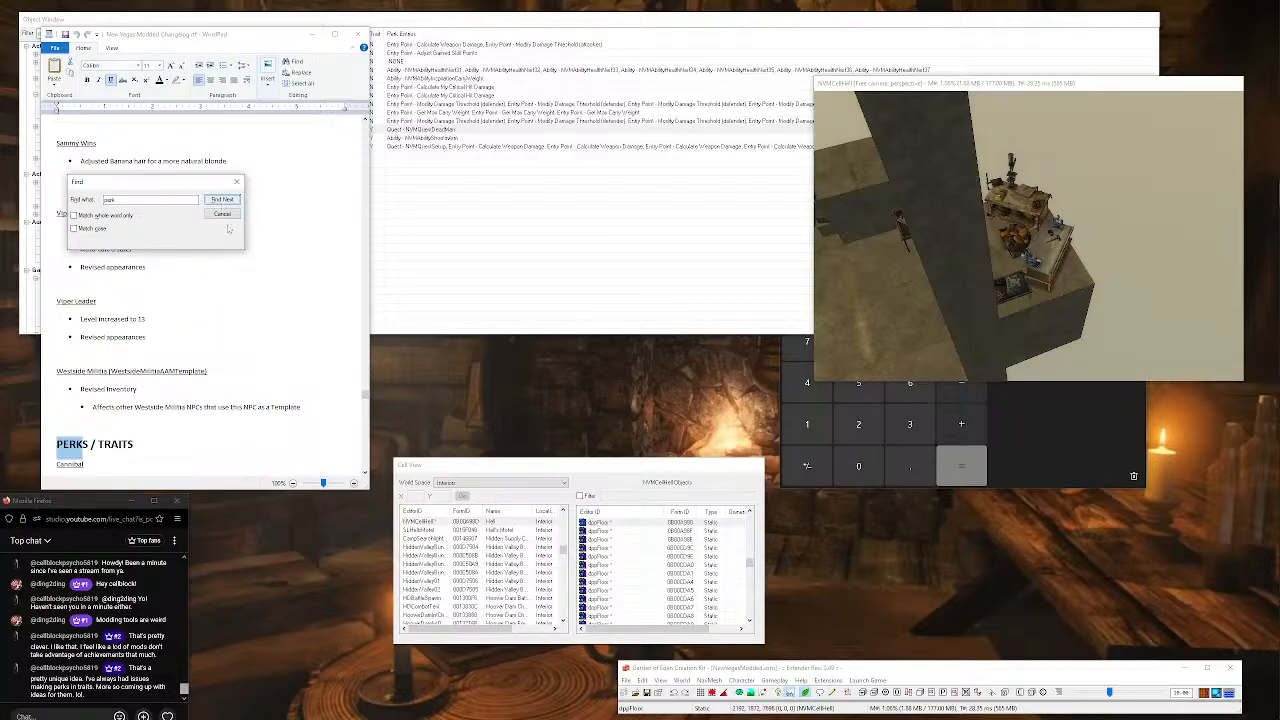
Read the changelog's PERKS / TRAITS entries from Cannibal to Life Giver, highlighting the Gun Nut perk's description.
scroll(270, 345, "down", 5)
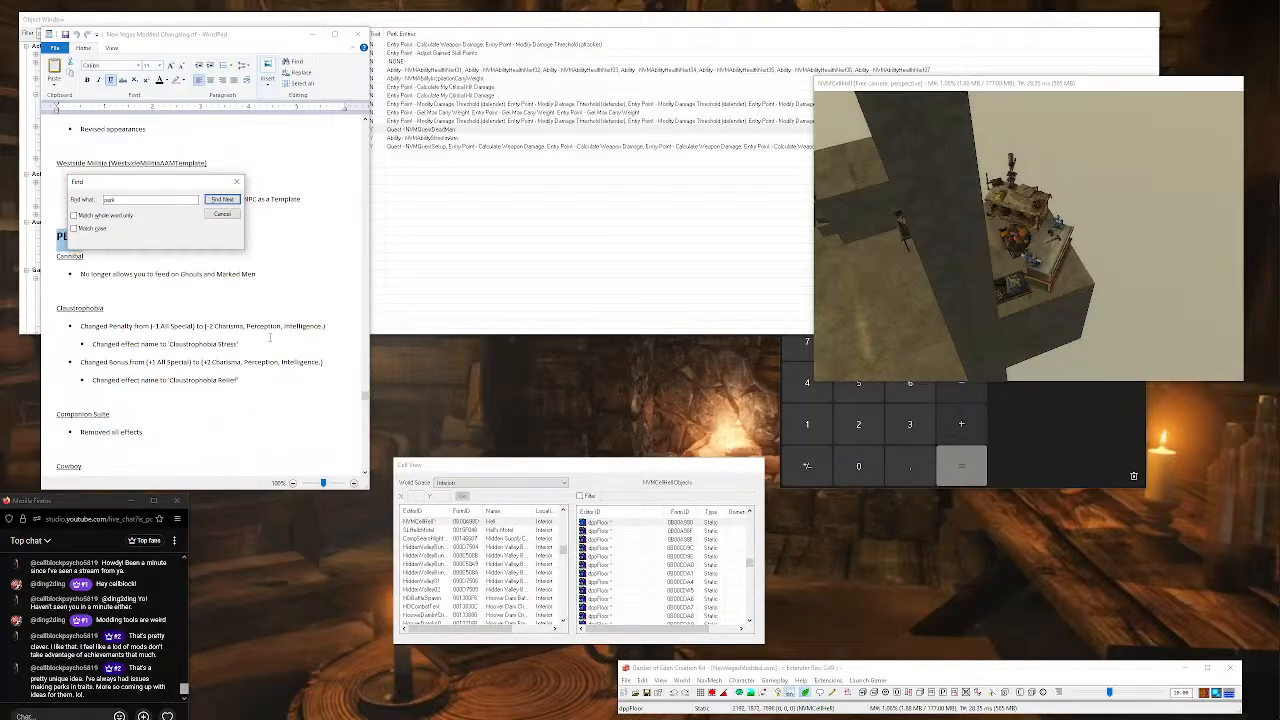
scroll(270, 338, "down", 7)
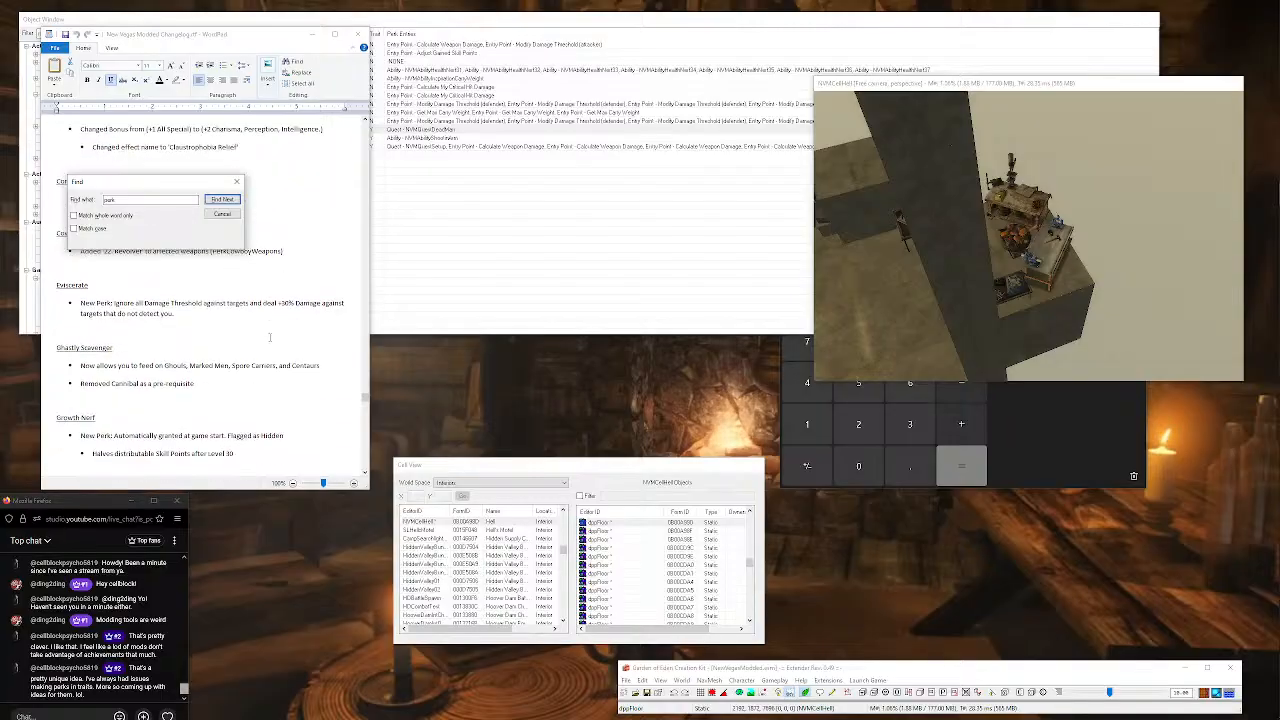
left_click(275, 365)
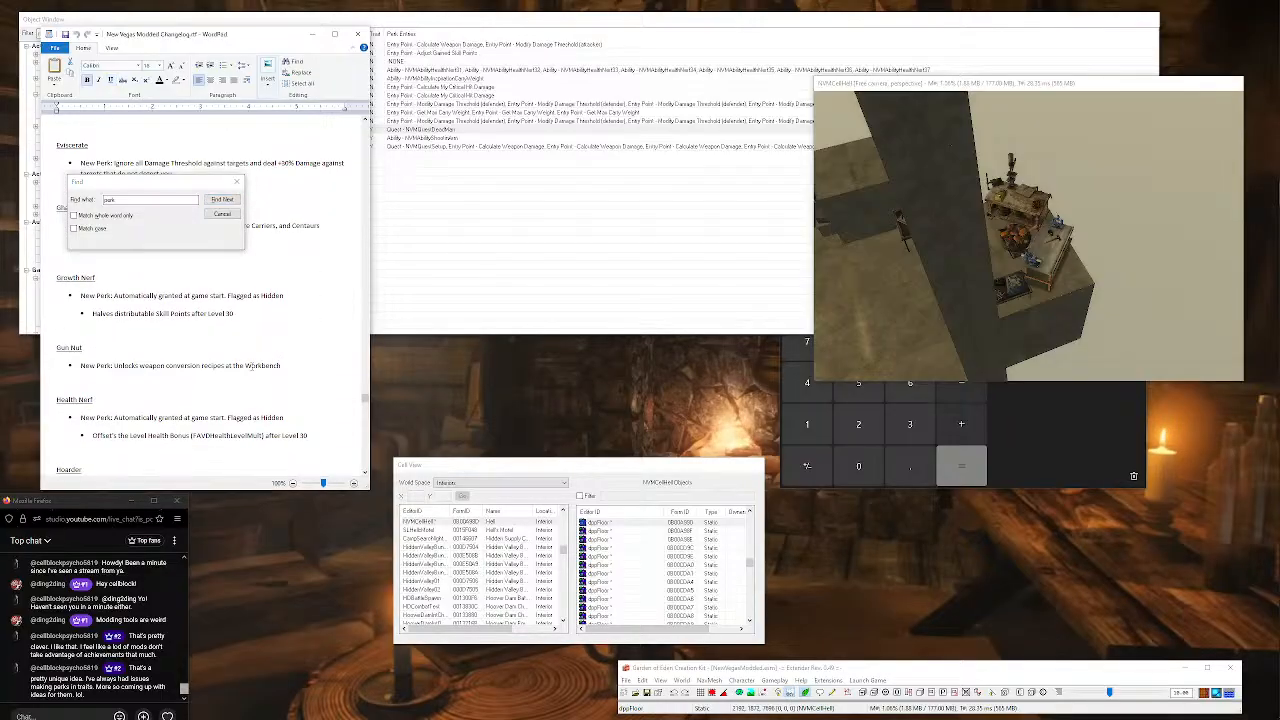
left_click_drag(298, 366, 114, 366)
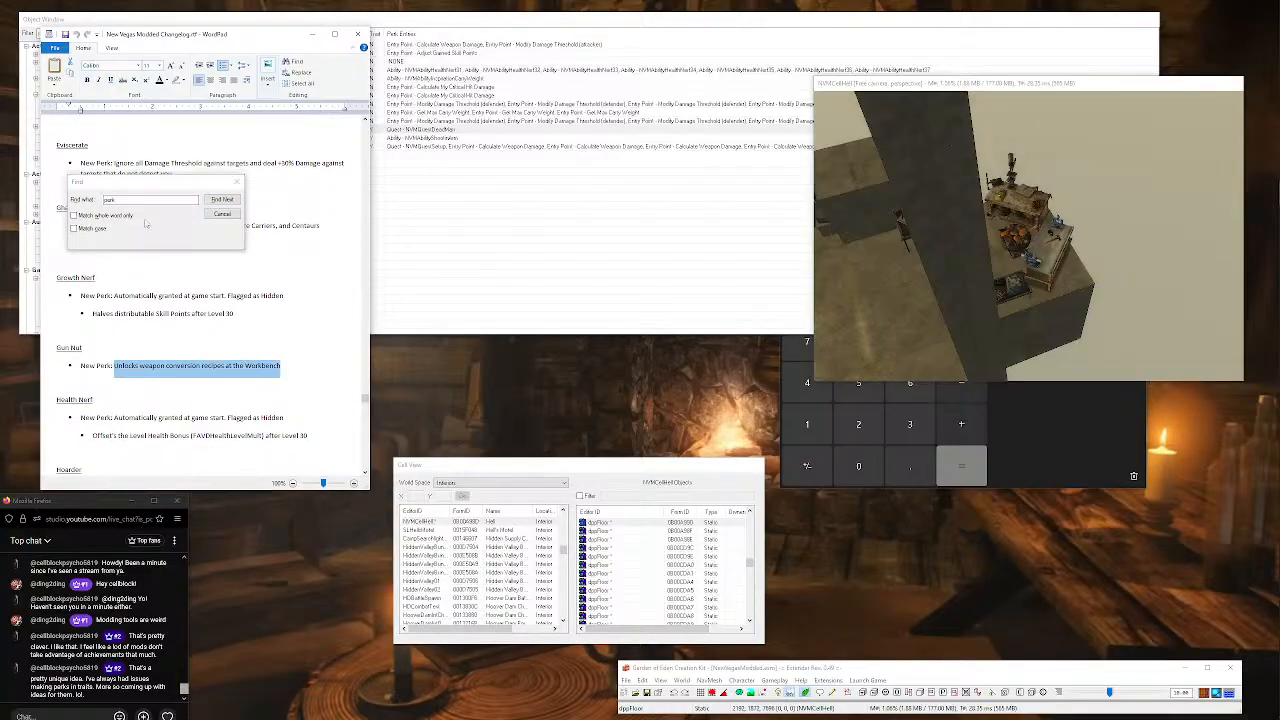
scroll(243, 265, "down", 6)
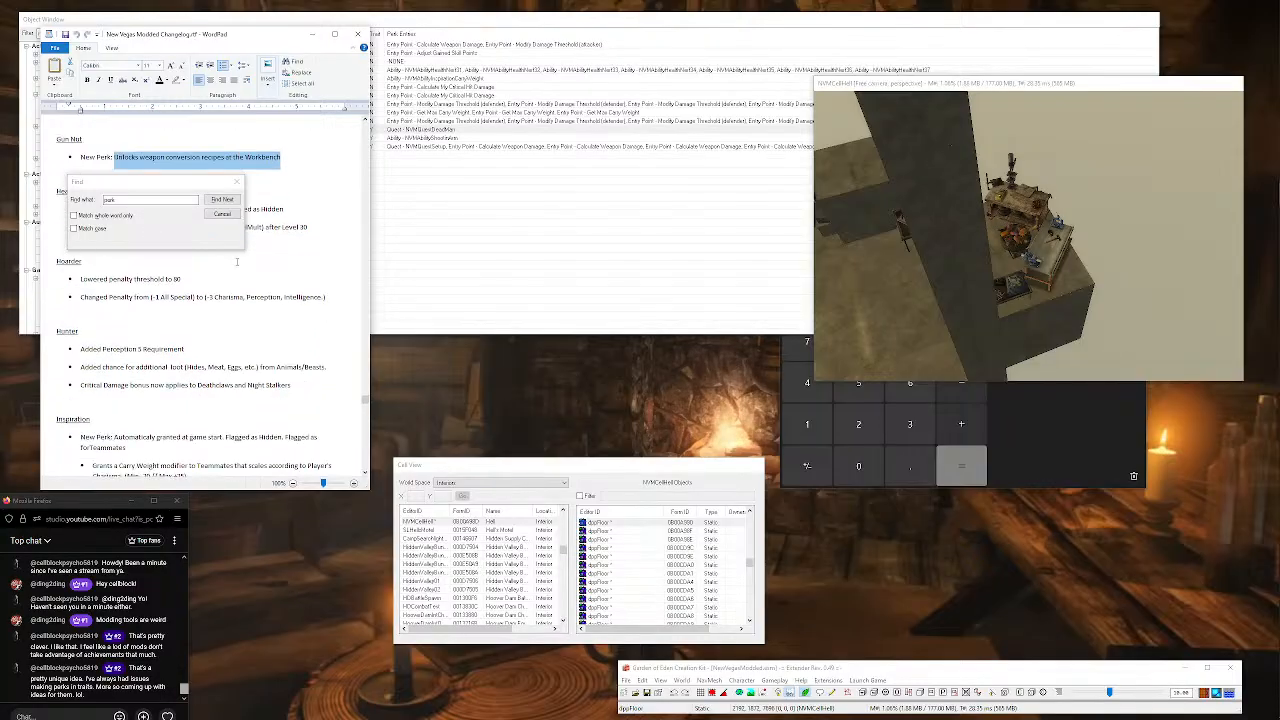
scroll(237, 262, "down", 7)
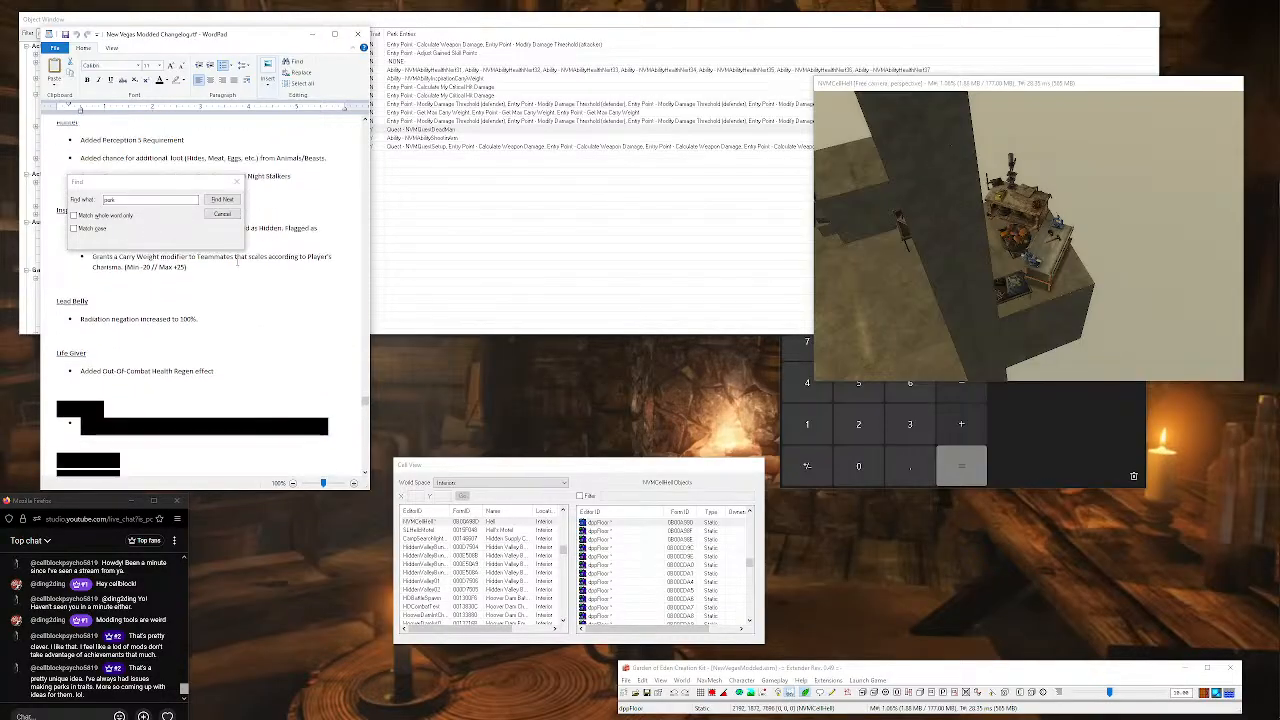
scroll(237, 261, "down", 2)
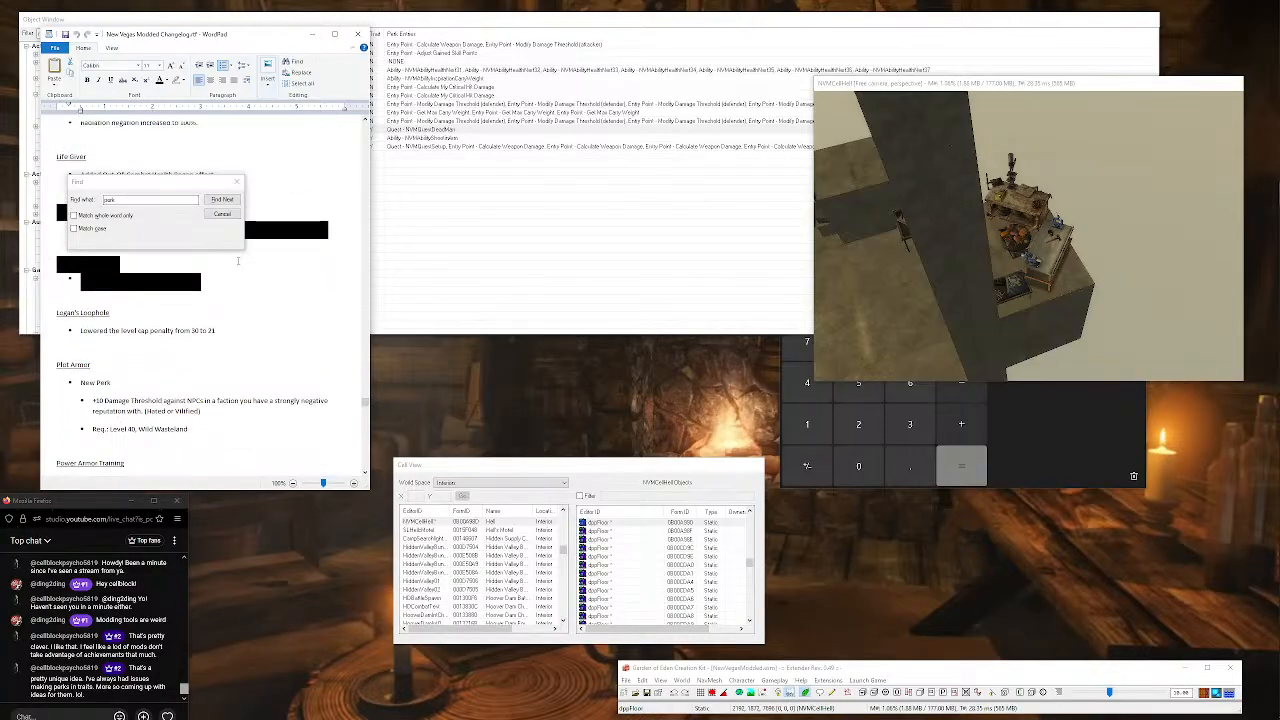
Read the changelog's remaining perk entries from Logan's Loophole and Plot Armor down to Toughness.
left_click_drag(244, 272, 96, 281)
left_click(264, 349)
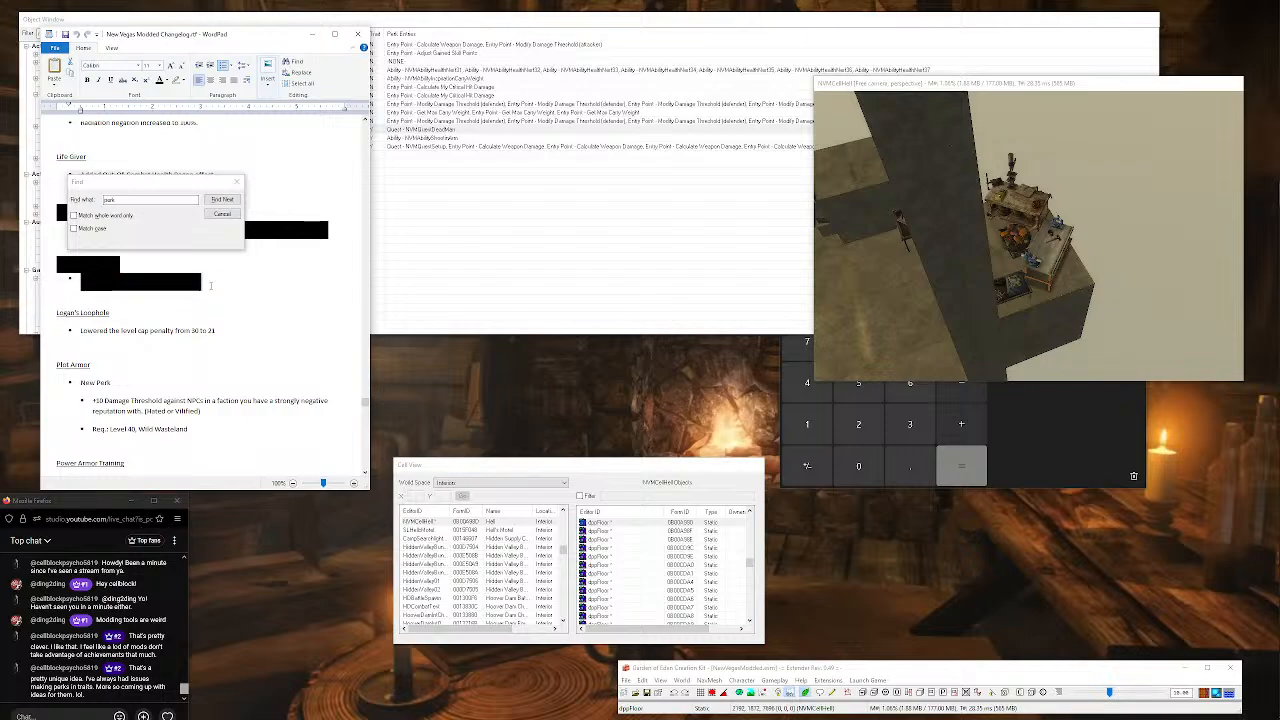
scroll(264, 348, "down", 7)
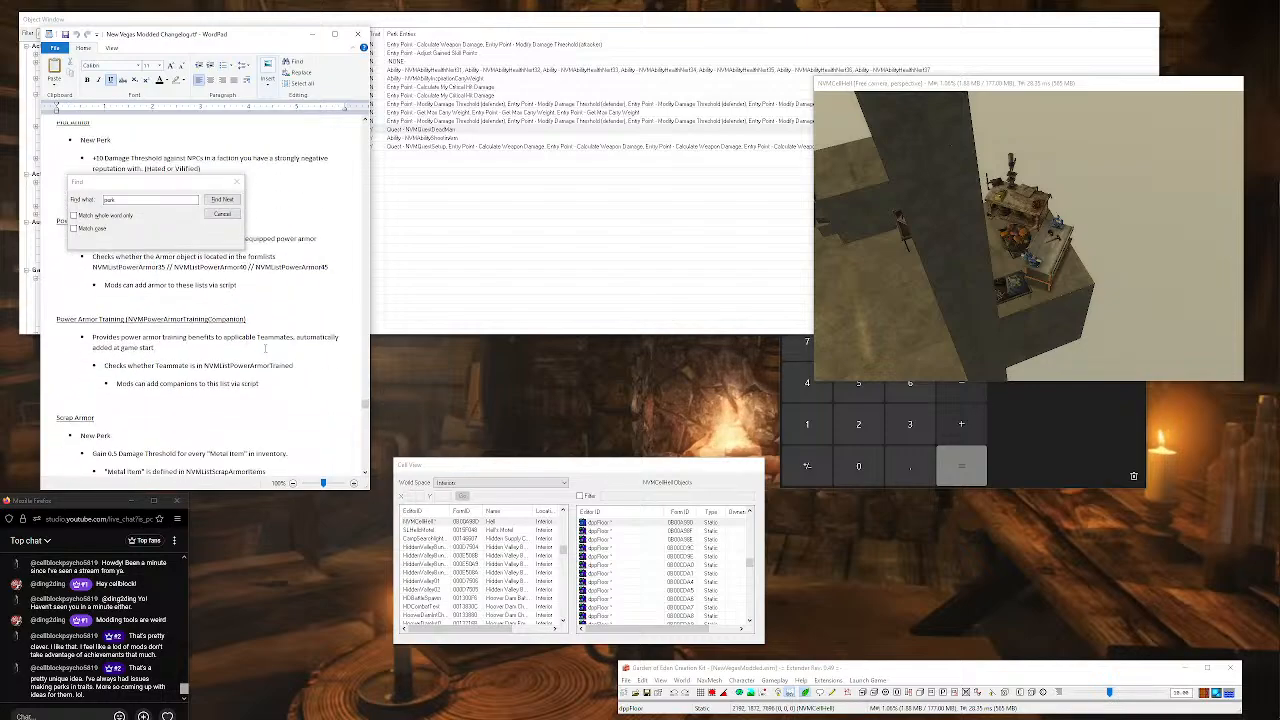
scroll(265, 348, "down", 2)
scroll(265, 348, "down", 5)
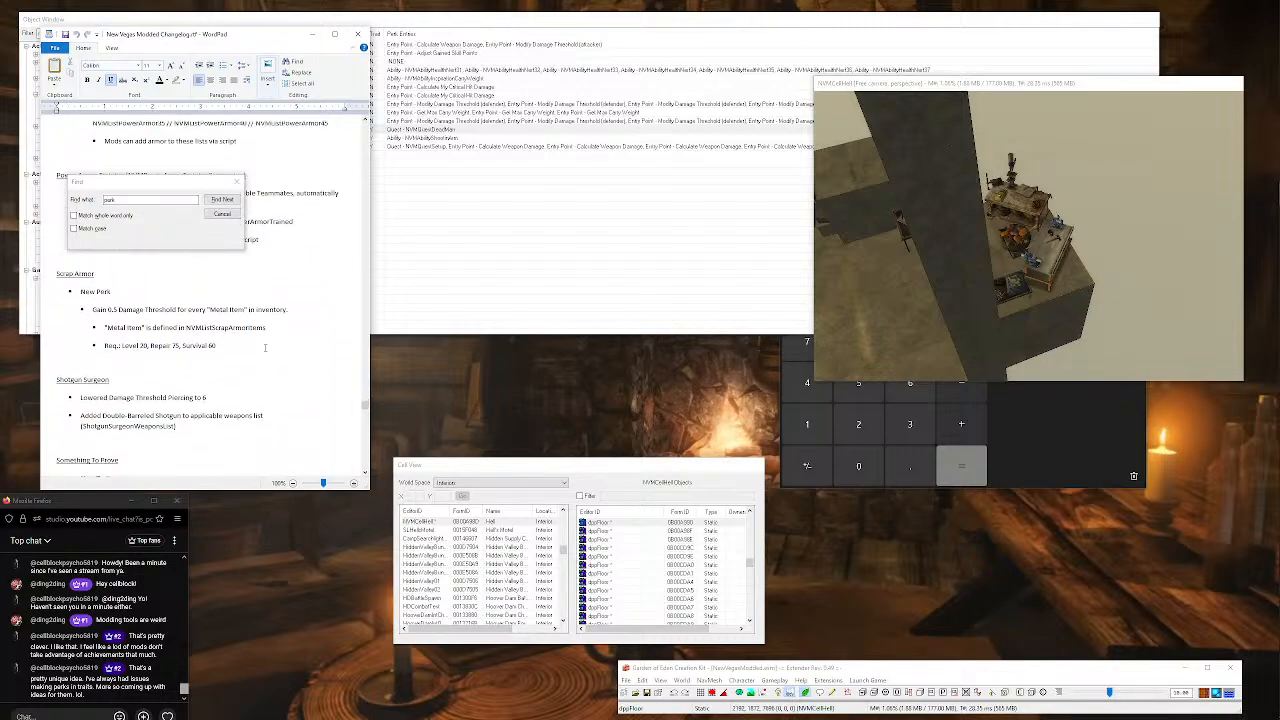
scroll(265, 347, "down", 1)
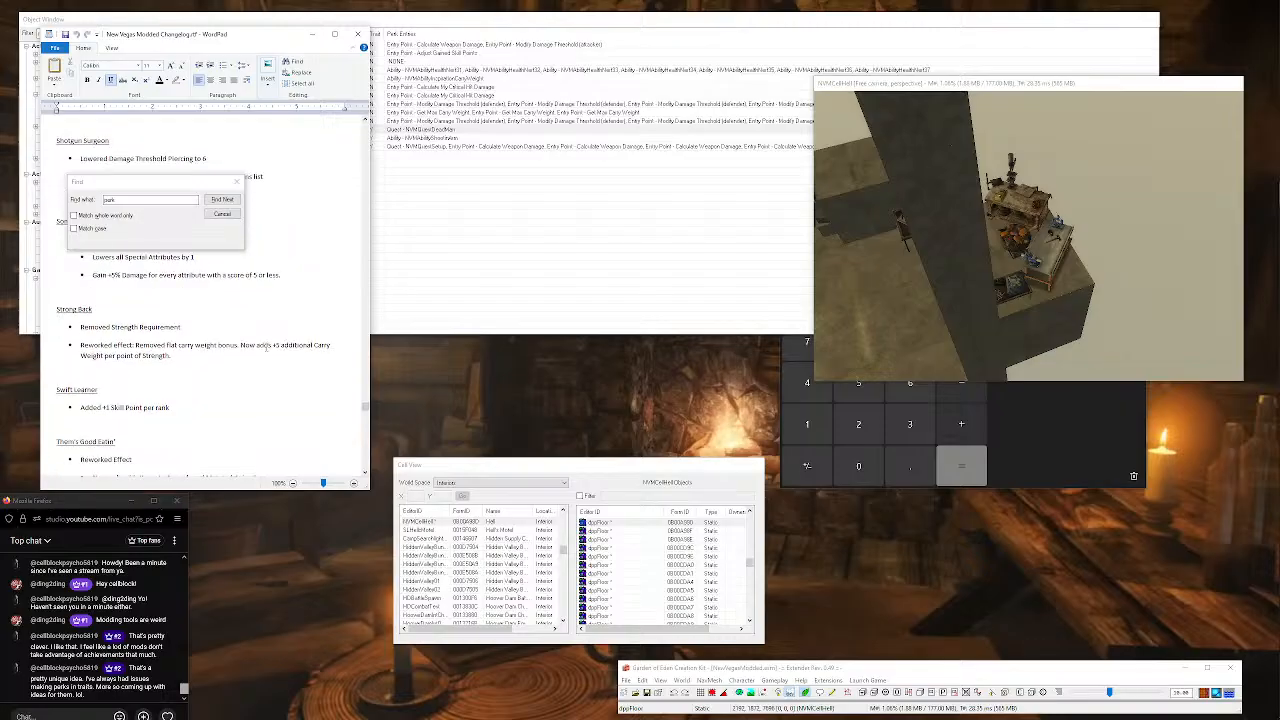
scroll(265, 348, "down", 6)
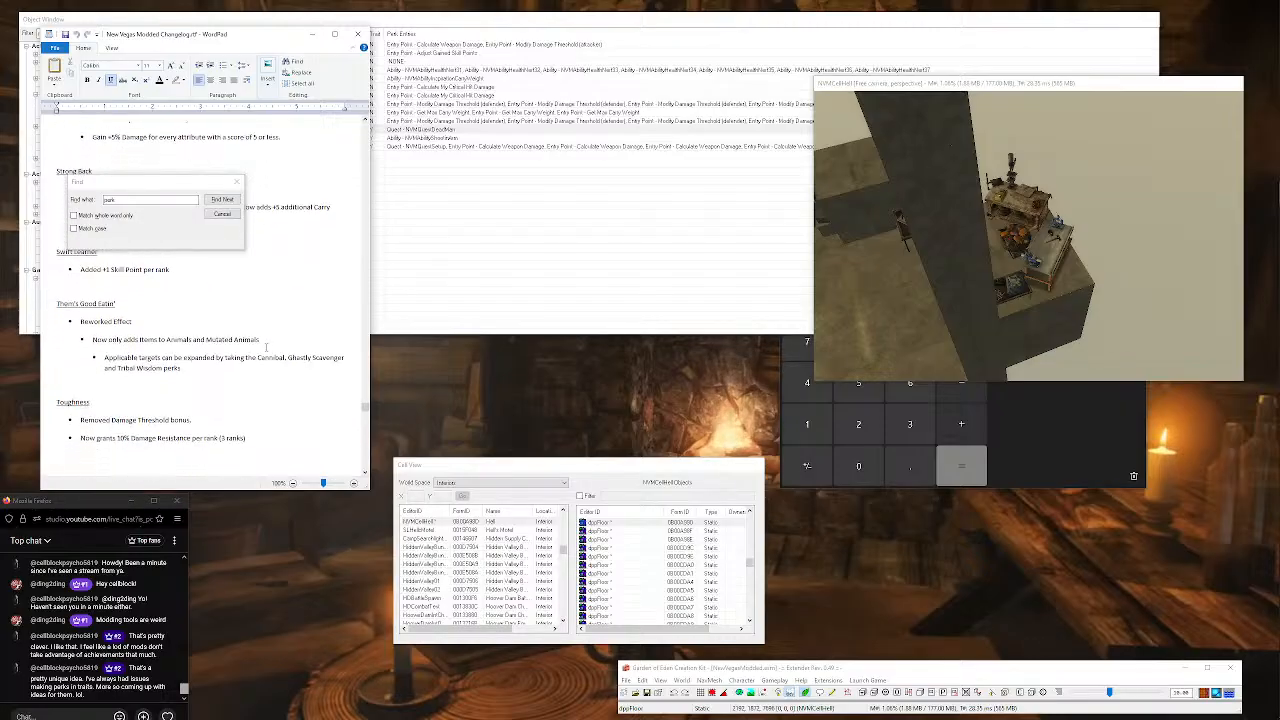
Put the changelog away and open the Gun Nut perk's record in the Garden of Eden Creation Kit.
left_click(237, 181)
left_click(312, 33)
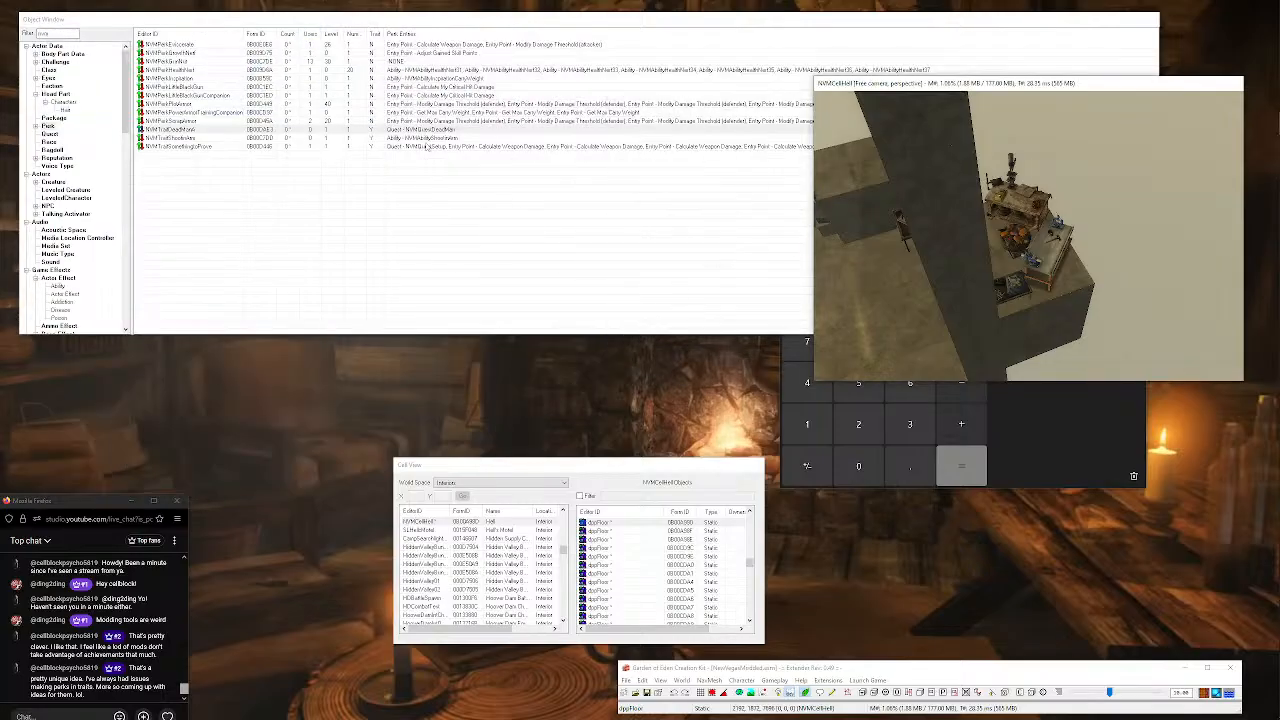
double_click(183, 62)
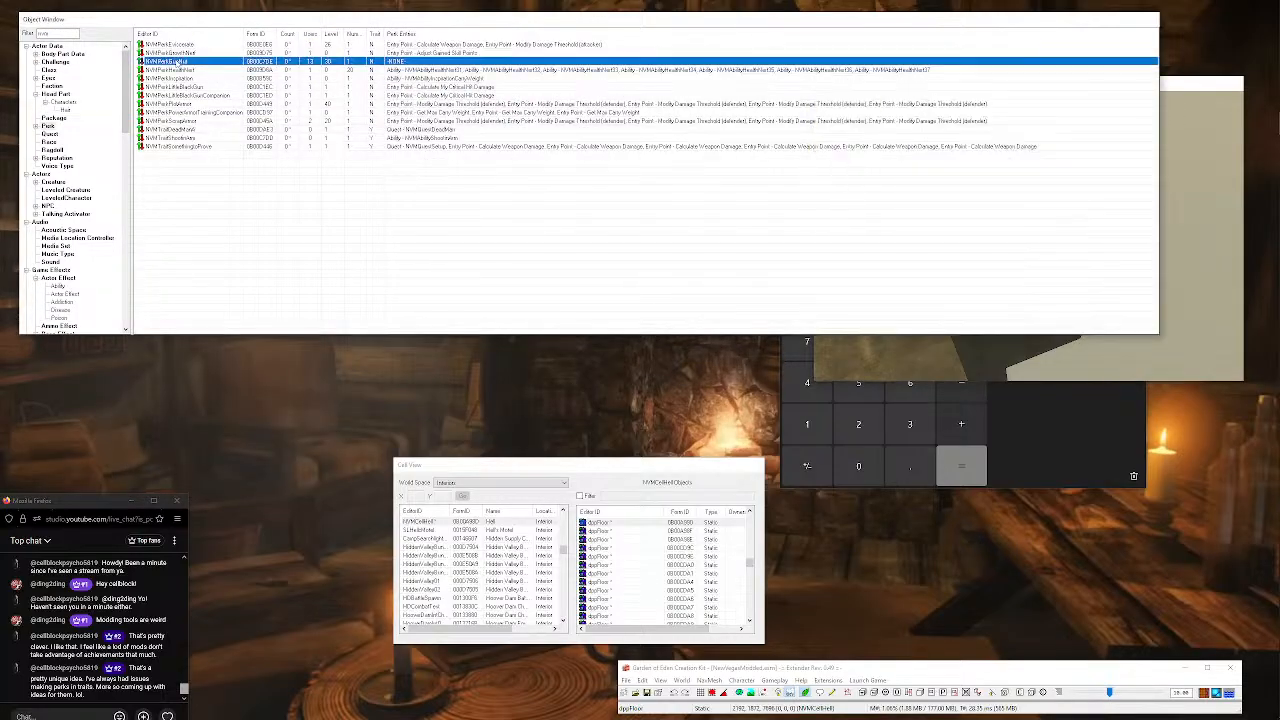
left_click_drag(701, 388, 262, 220)
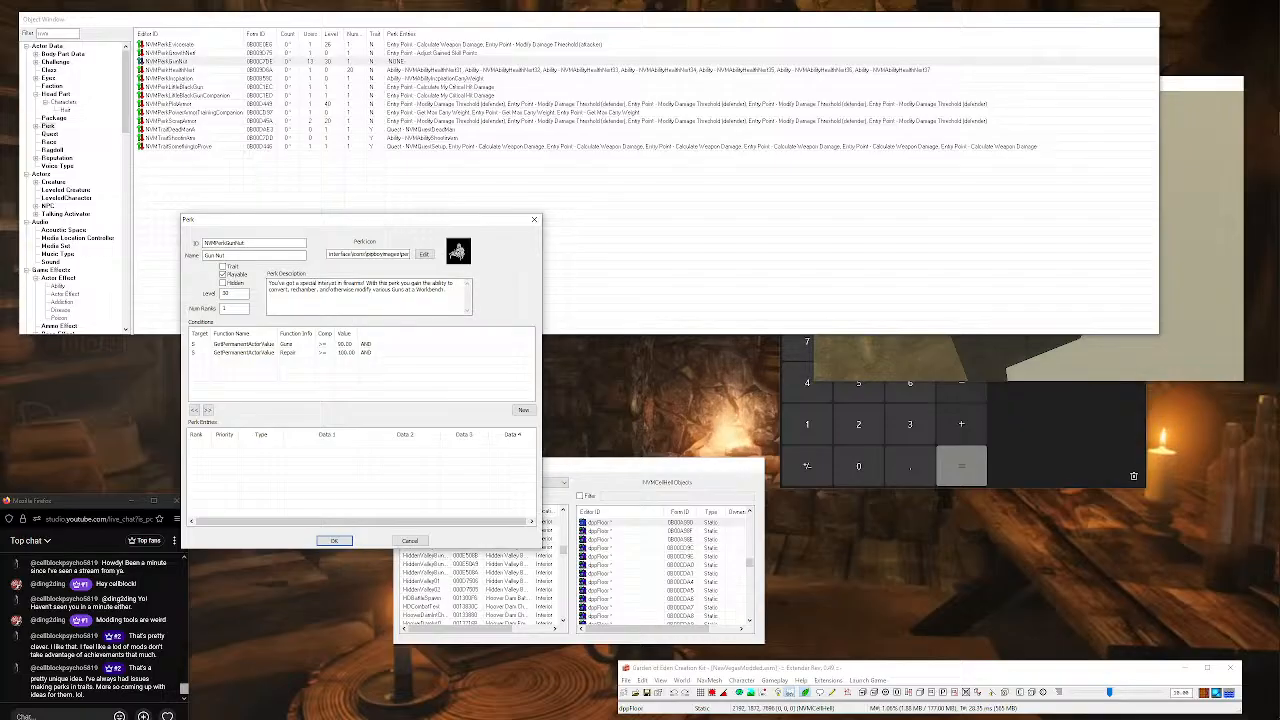
Bring the weapon cases in the NVMCellHell cell into close view and select the full-auto service rifle.
left_click(901, 357)
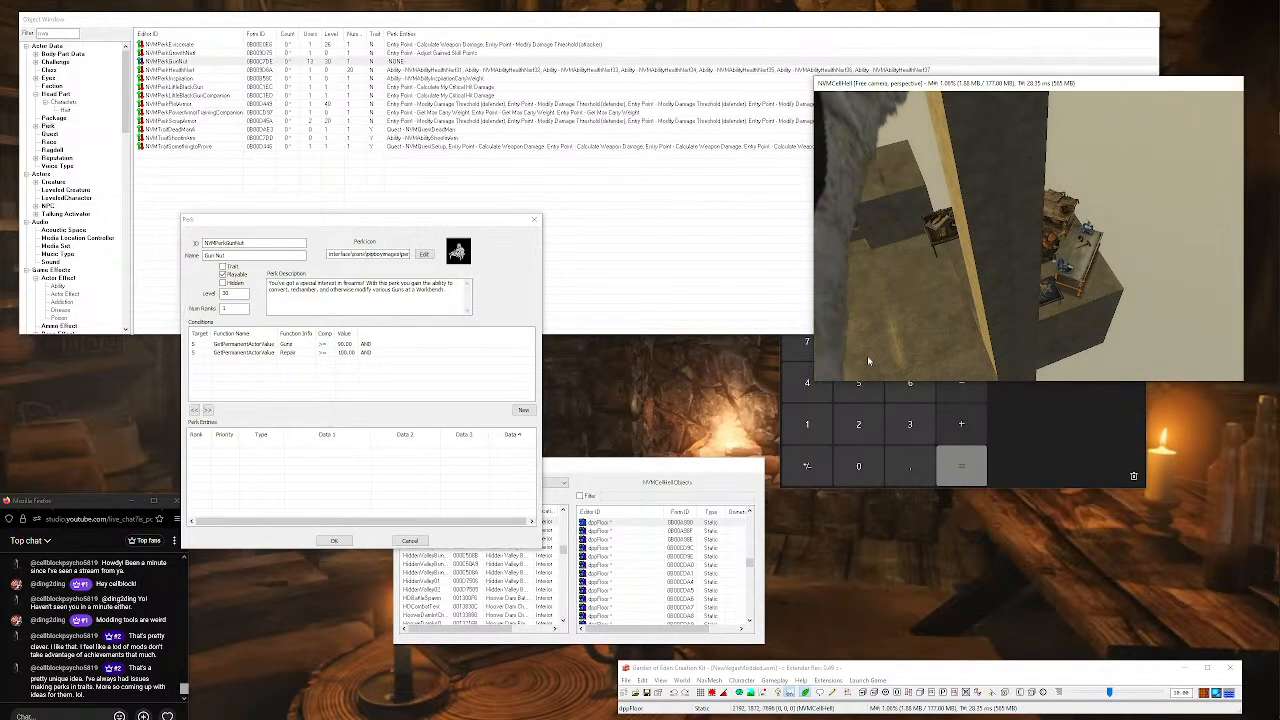
middle_click_drag(901, 357, 1014, 283)
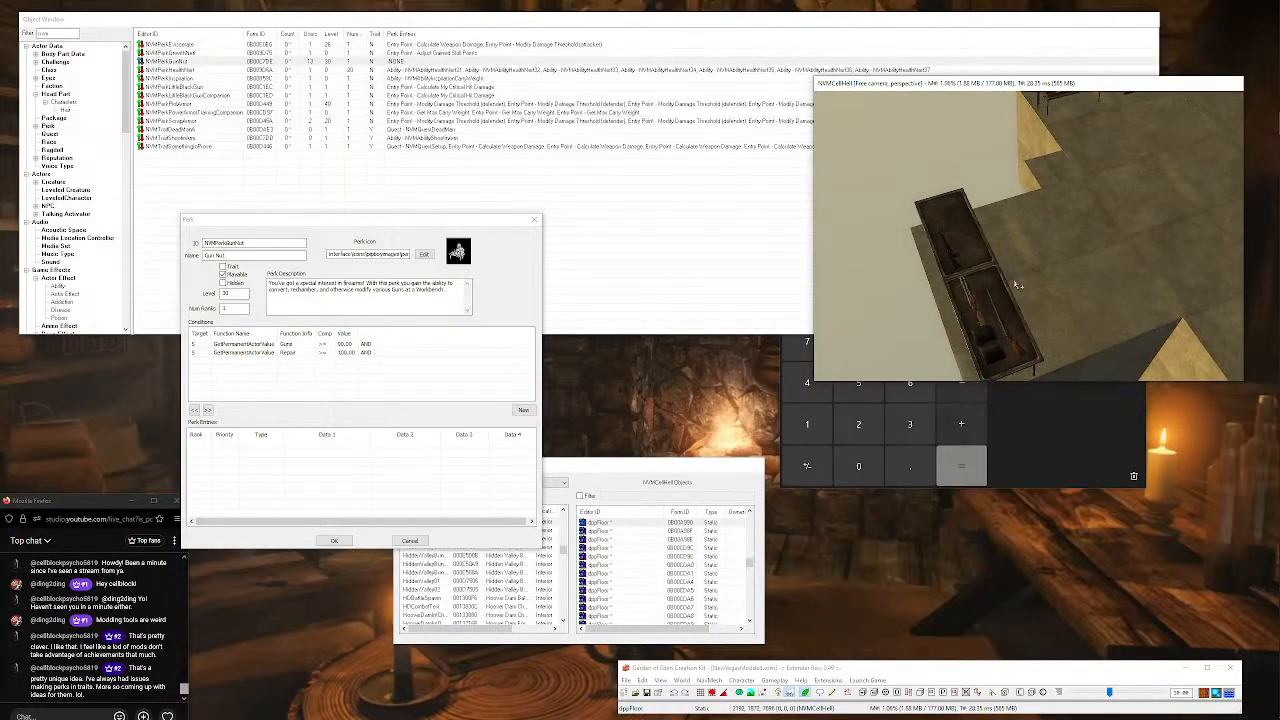
scroll(1016, 284, "up", 3)
scroll(1020, 285, "down", 2)
left_click(900, 270)
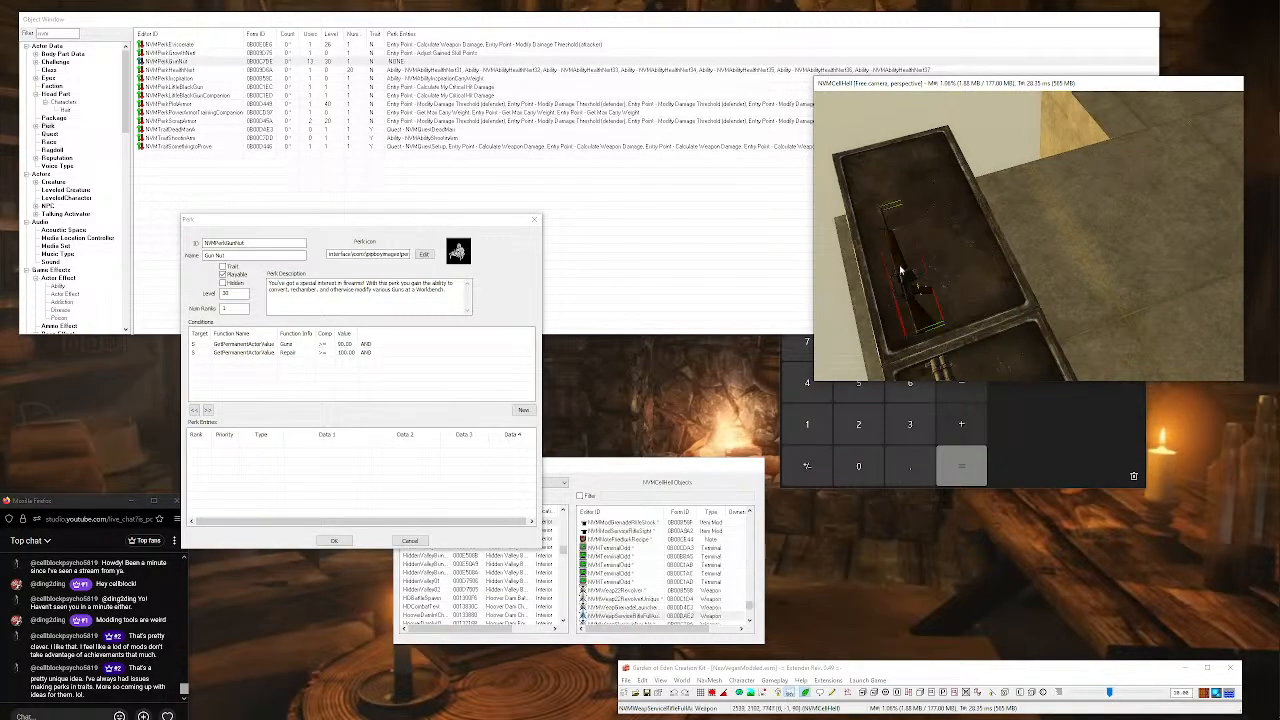
middle_click_drag(985, 222, 1097, 198, "shift")
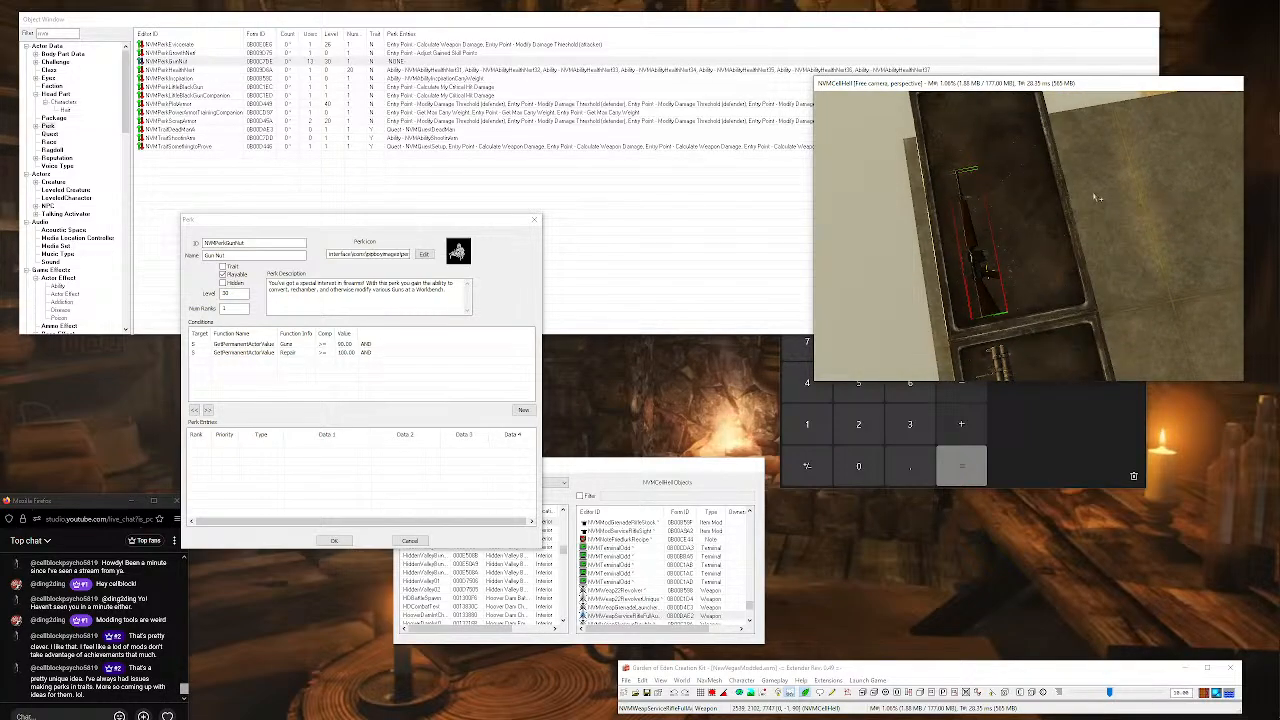
Select the grenade launcher in the adjoining weapon case and inspect it up close.
scroll(1060, 200, "up", 1)
scroll(1037, 188, "down", 1)
scroll(1052, 204, "down", 1)
middle_click_drag(1066, 209, 1032, 132)
left_click(982, 264)
scroll(981, 266, "up", 3)
scroll(981, 266, "down", 3)
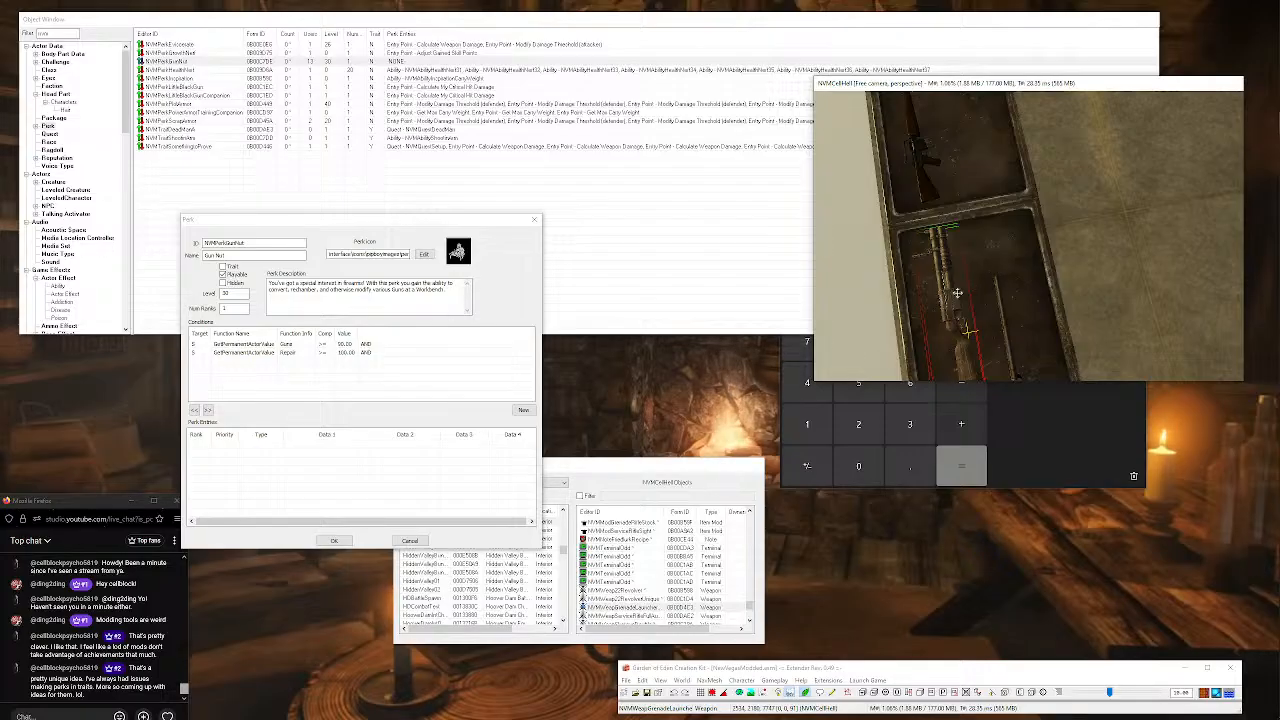
middle_click_drag(945, 291, 945, 220)
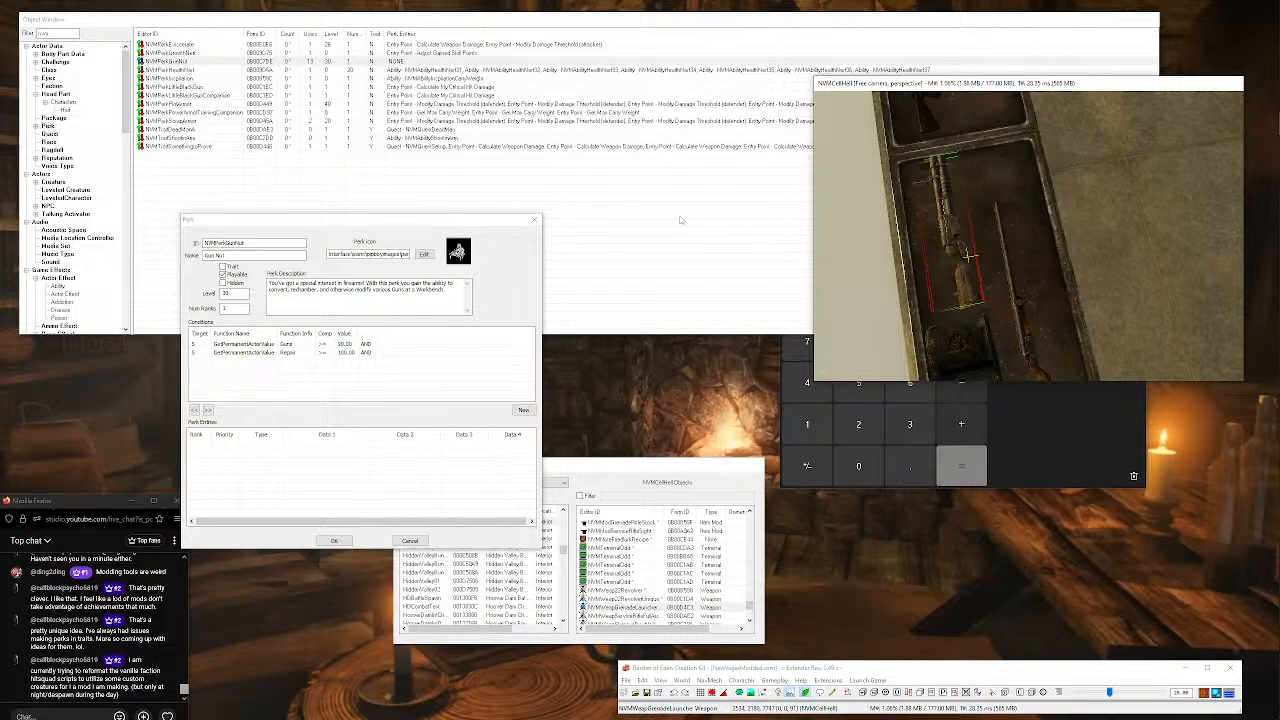
Close the Gun Nut perk and list the weapon records filtered by "nvmweap".
left_click(534, 220)
middle_click_drag(1046, 217, 1112, 255)
scroll(1084, 266, "down", 3)
scroll(1077, 233, "up", 3)
left_click(87, 252)
scroll(80, 240, "down", 10)
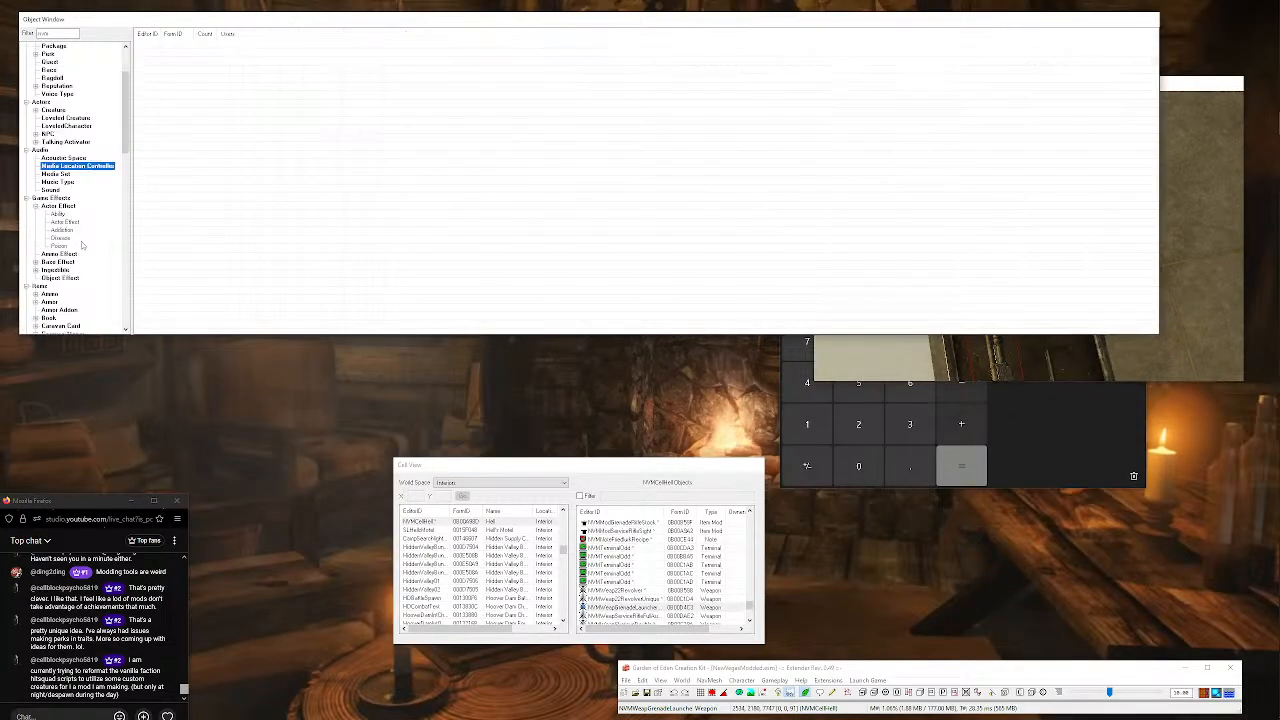
left_click(52, 158)
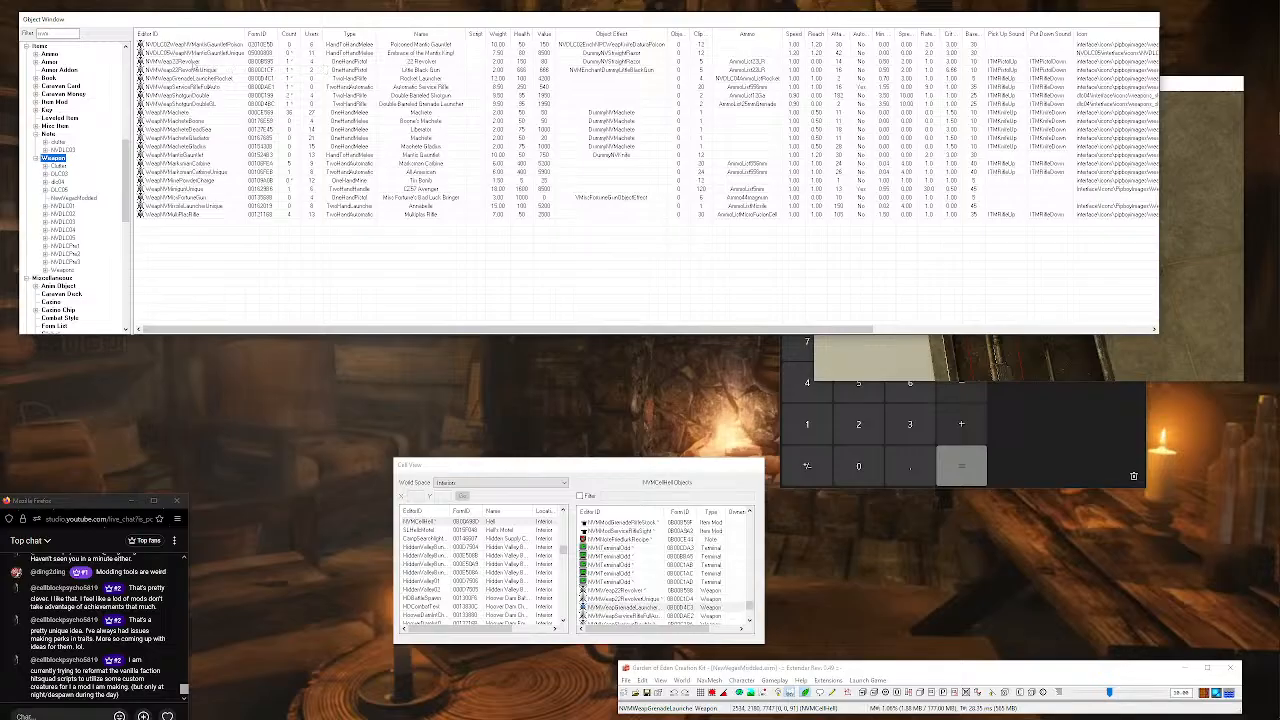
left_click(195, 52)
left_click(74, 35)
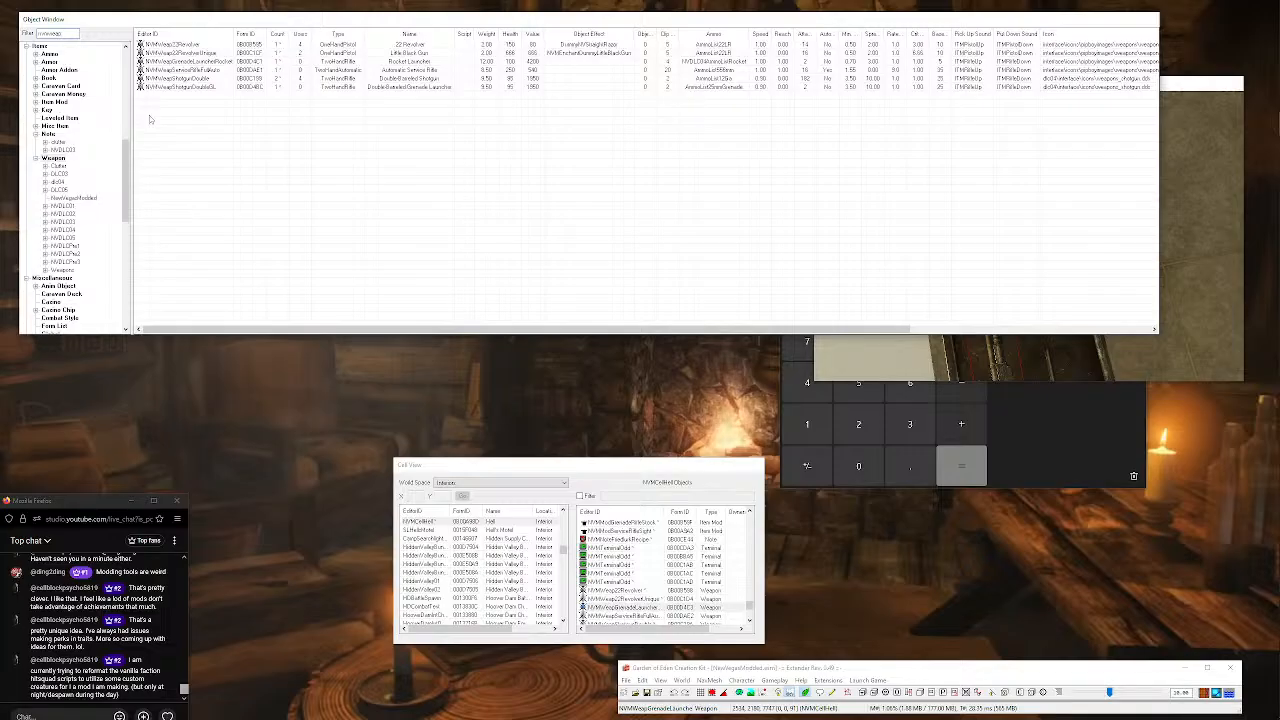
Look over the Double-Barreled Grenade Launcher, Automatic Service Rifle and .22 Revolver records in the filtered weapon list.
left_click(166, 87)
left_click(168, 70)
left_click(164, 46)
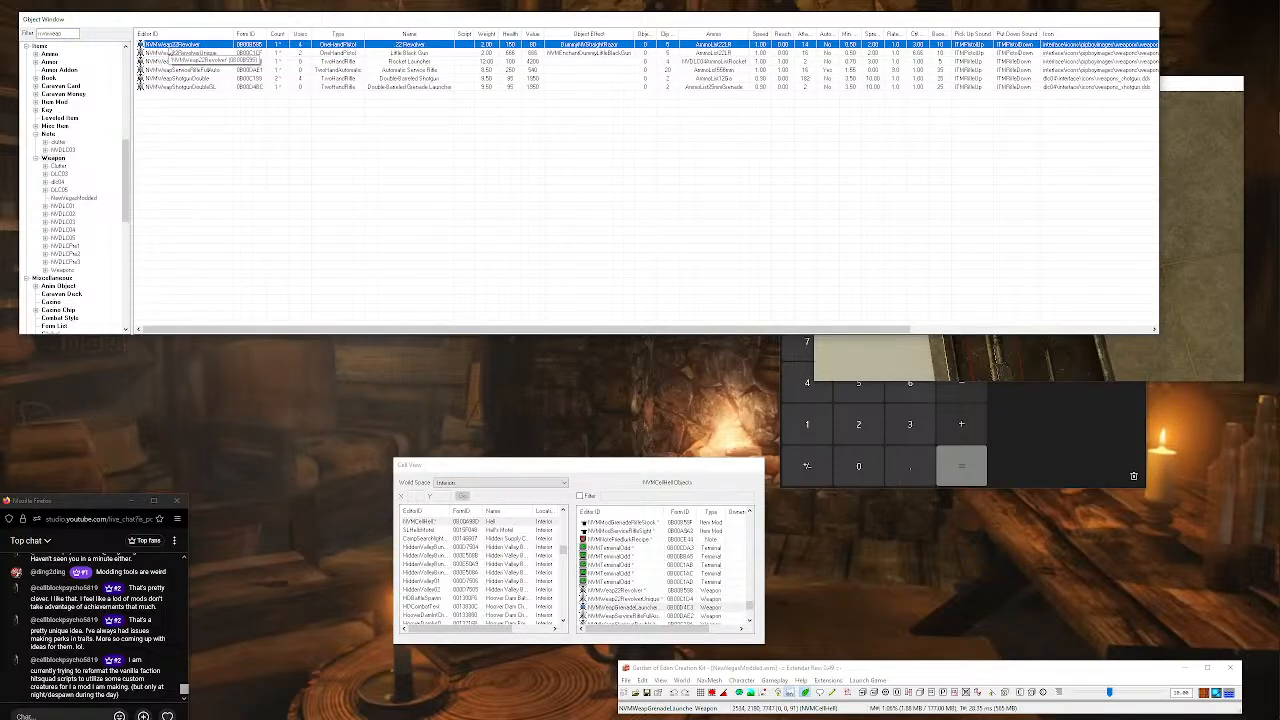
List the mod's crafting recipes by filtering the Recipe category with "nvmrecipe".
scroll(62, 142, "up", 3)
scroll(62, 142, "up", 5)
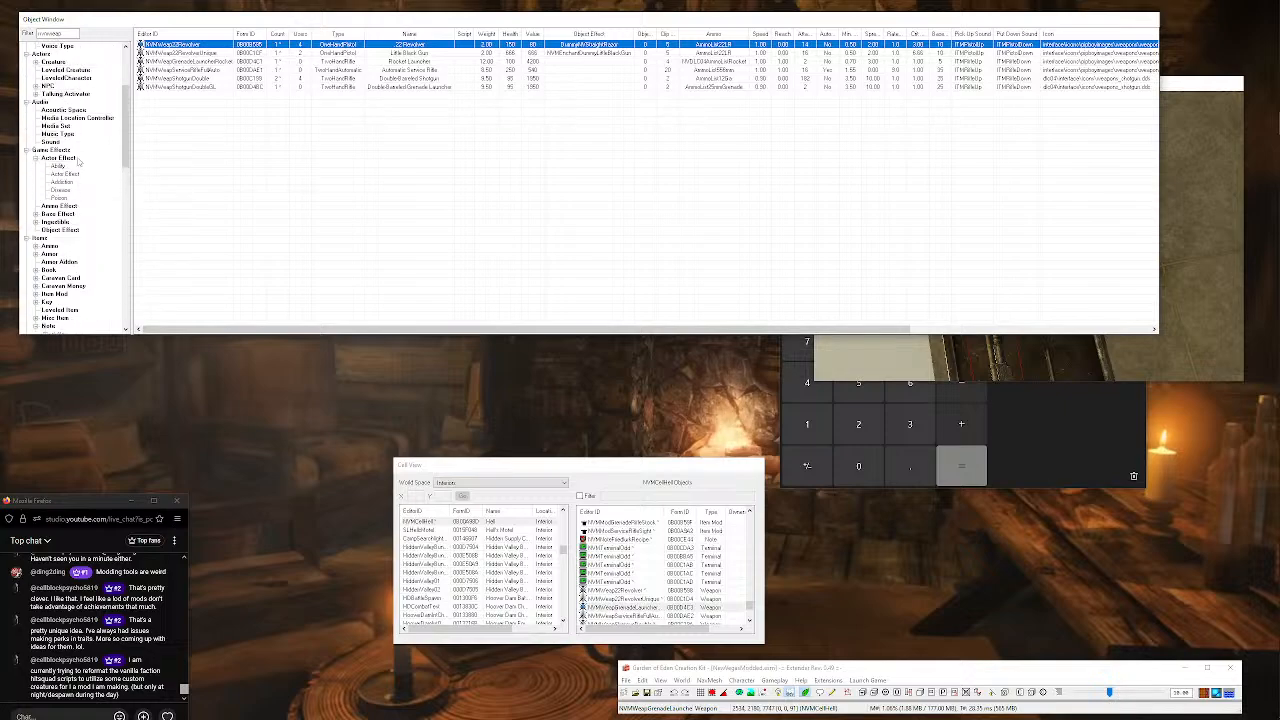
scroll(78, 162, "down", 15)
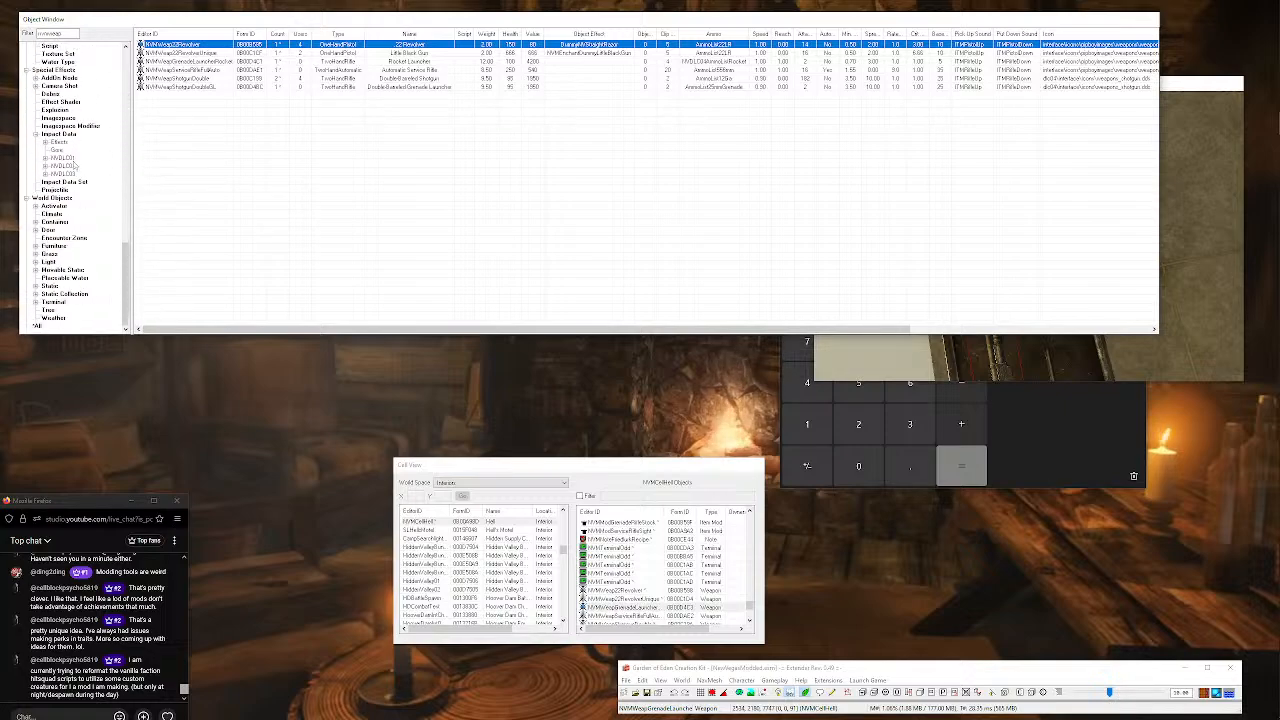
scroll(60, 224, "up", 3)
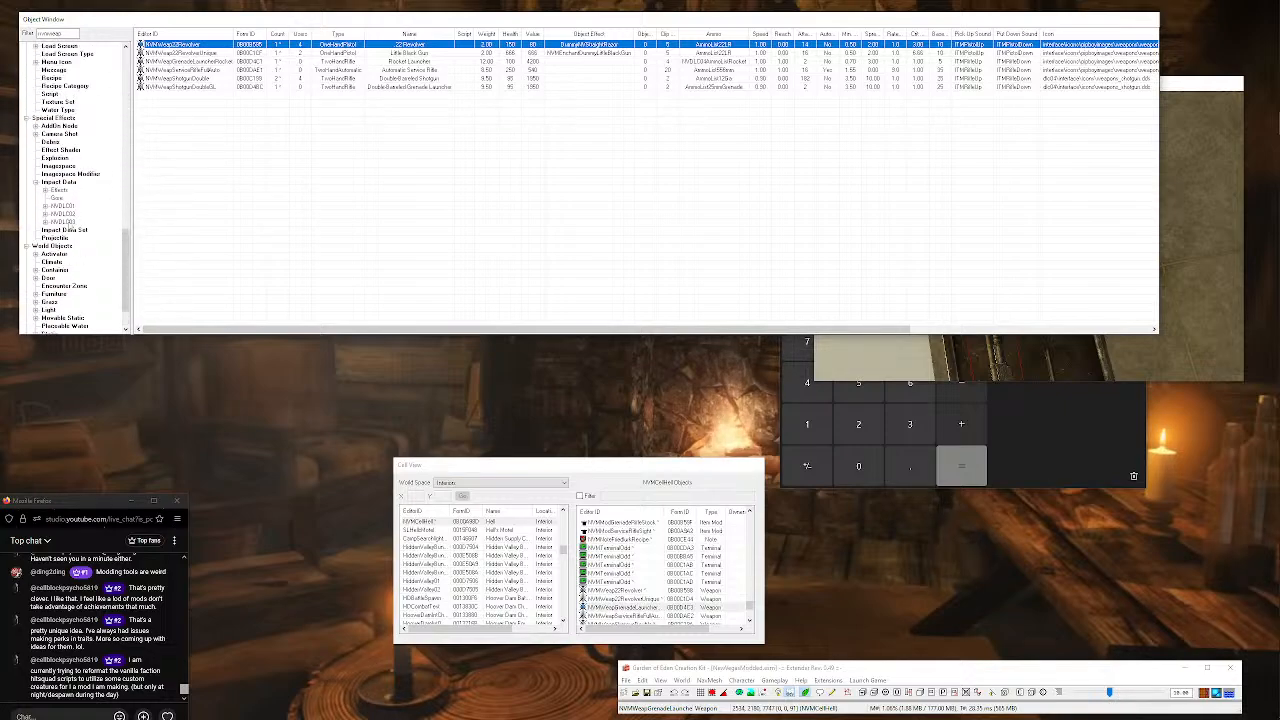
left_click(52, 102)
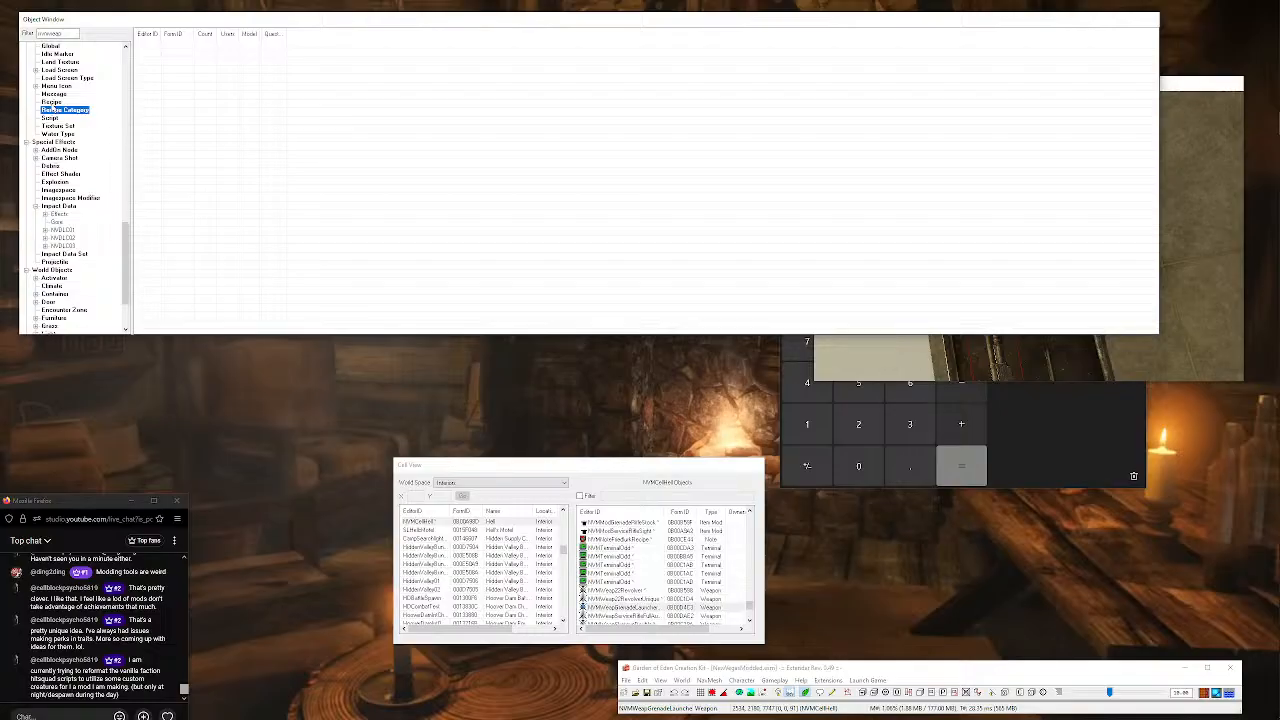
left_click_drag(73, 33, 47, 33)
type("recipe")
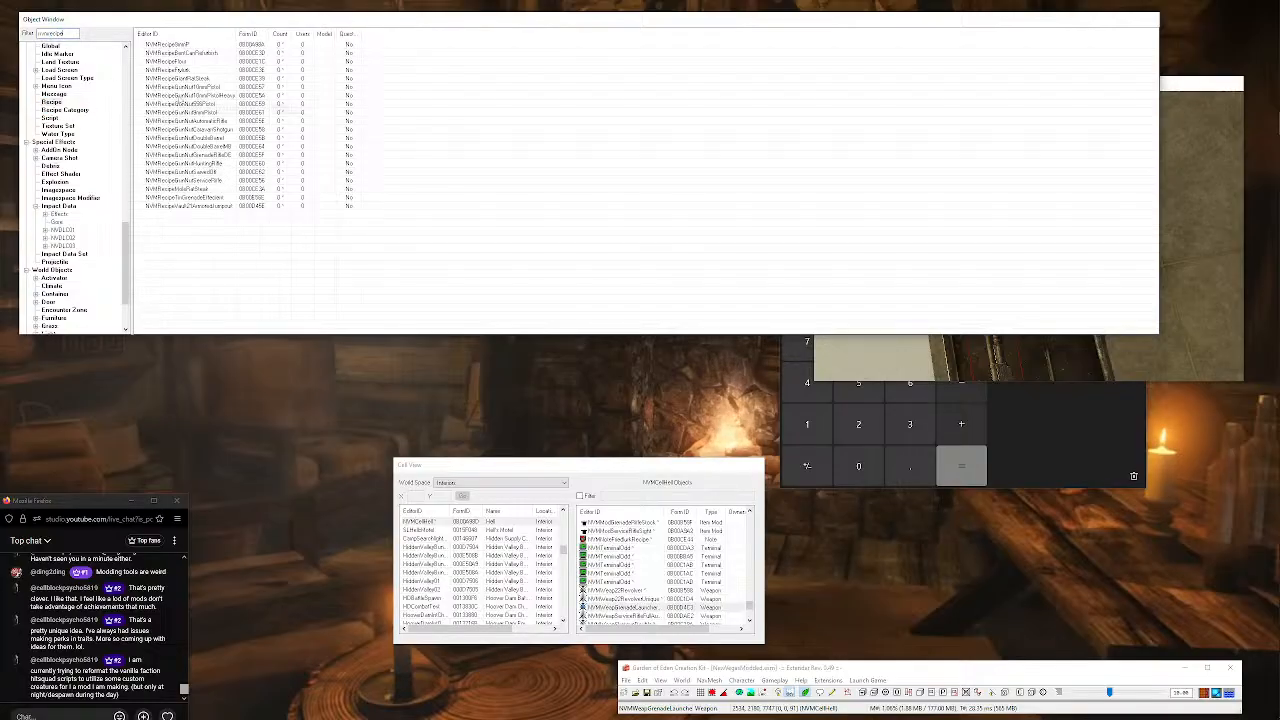
Open the Gun Nut recipe that rechambers the 5.56mm Pistol to .308 and place its dialog below the recipe list.
left_click(216, 111)
key("Up")
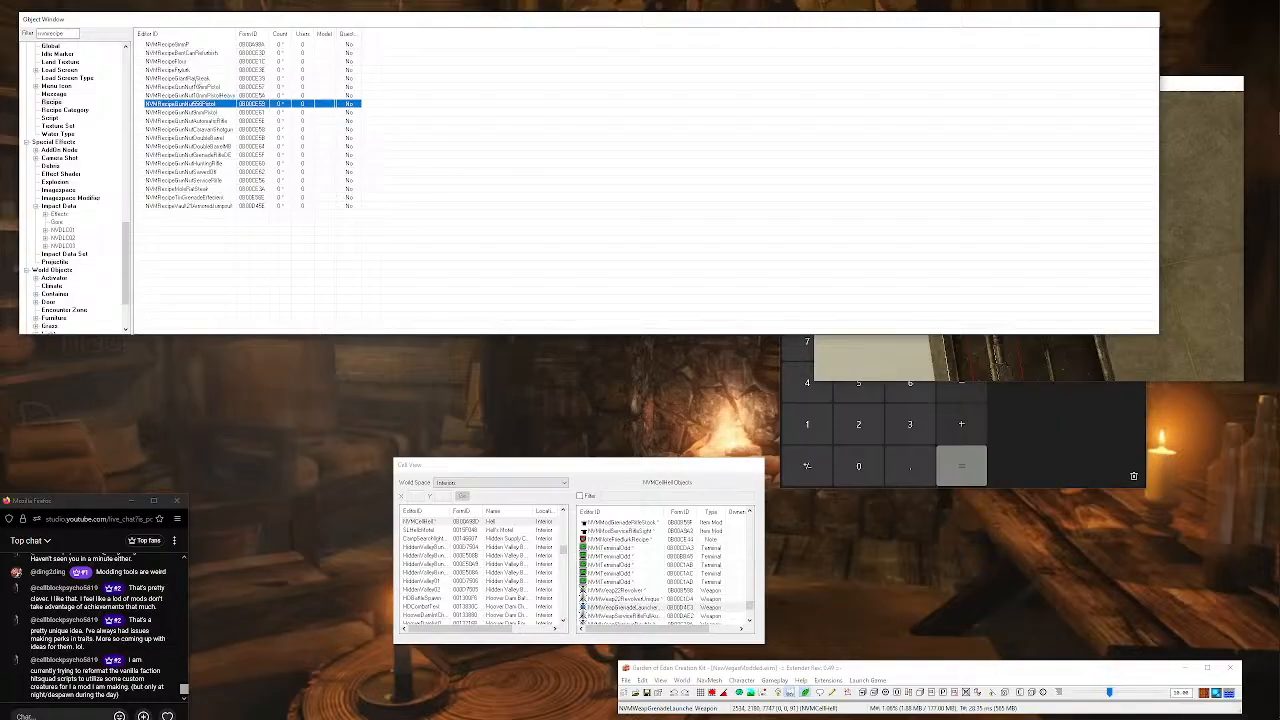
key("Return")
left_click_drag(684, 494, 668, 292)
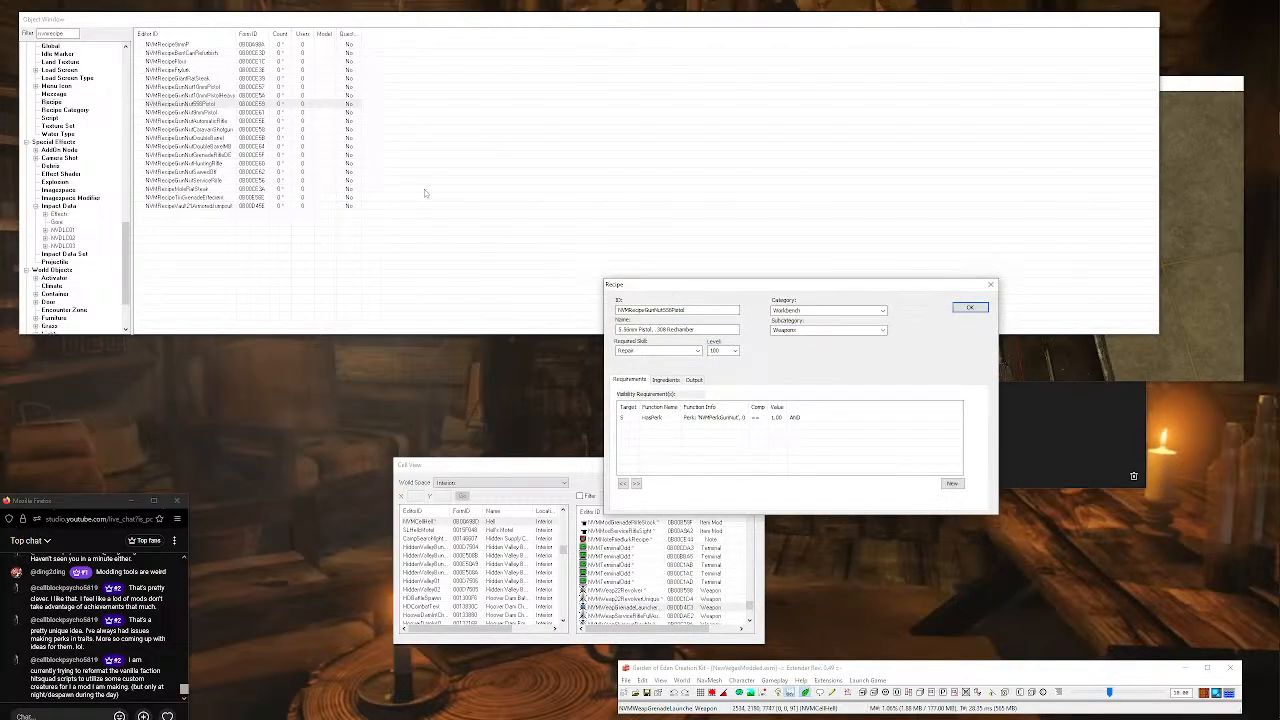
Find the 5.56mm Pistol by filtering the Weapon category and open its record for editing.
scroll(76, 206, "up", 3)
scroll(70, 190, "up", 9)
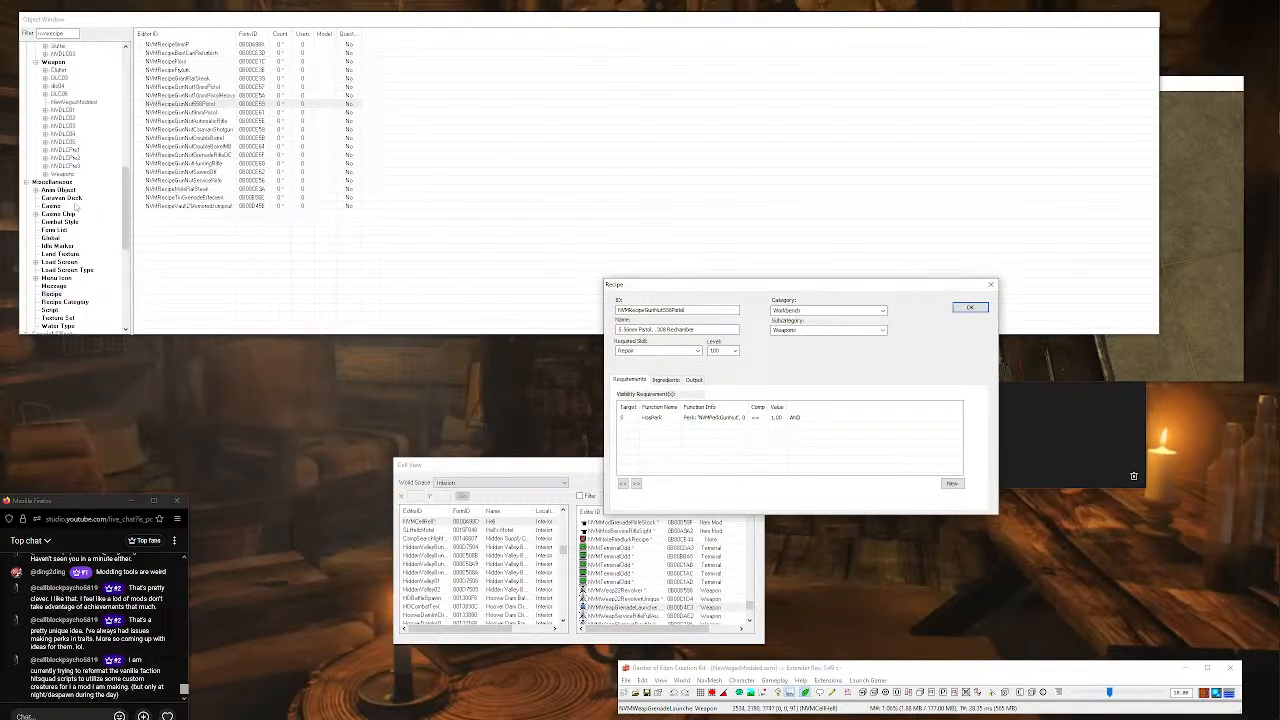
left_click(54, 158)
double_click(70, 33)
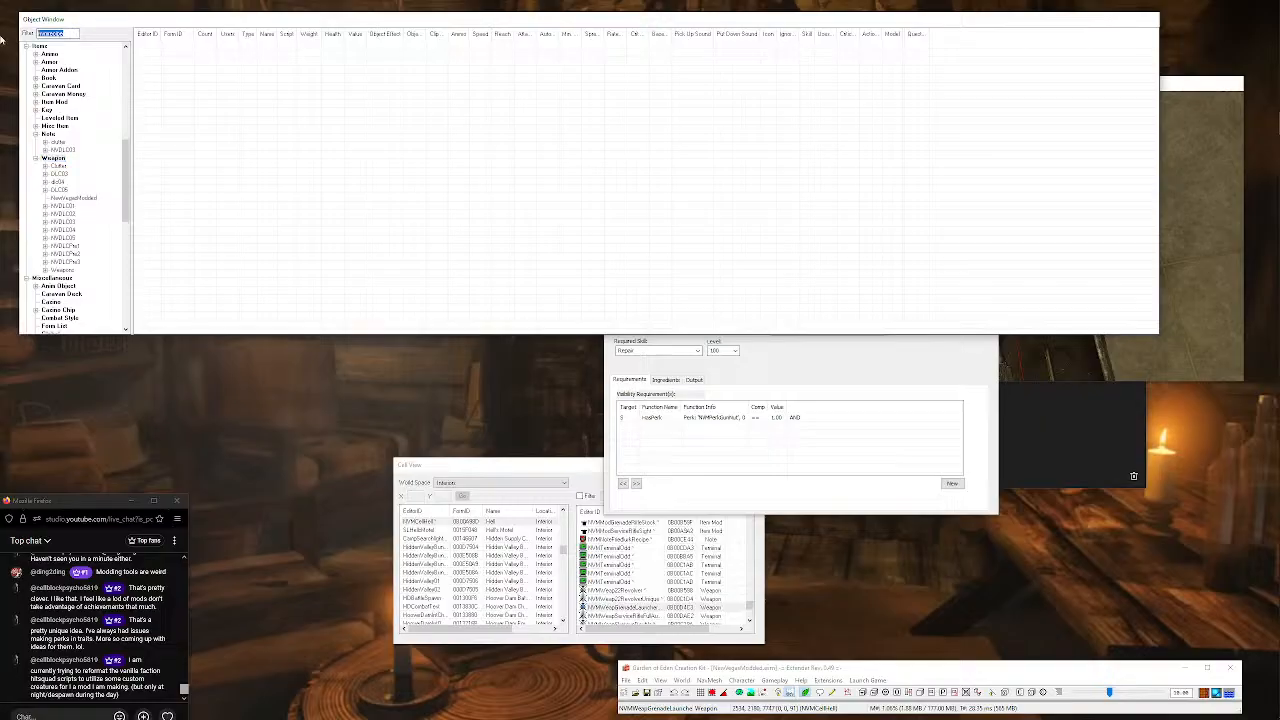
type("9")
right_click(230, 45)
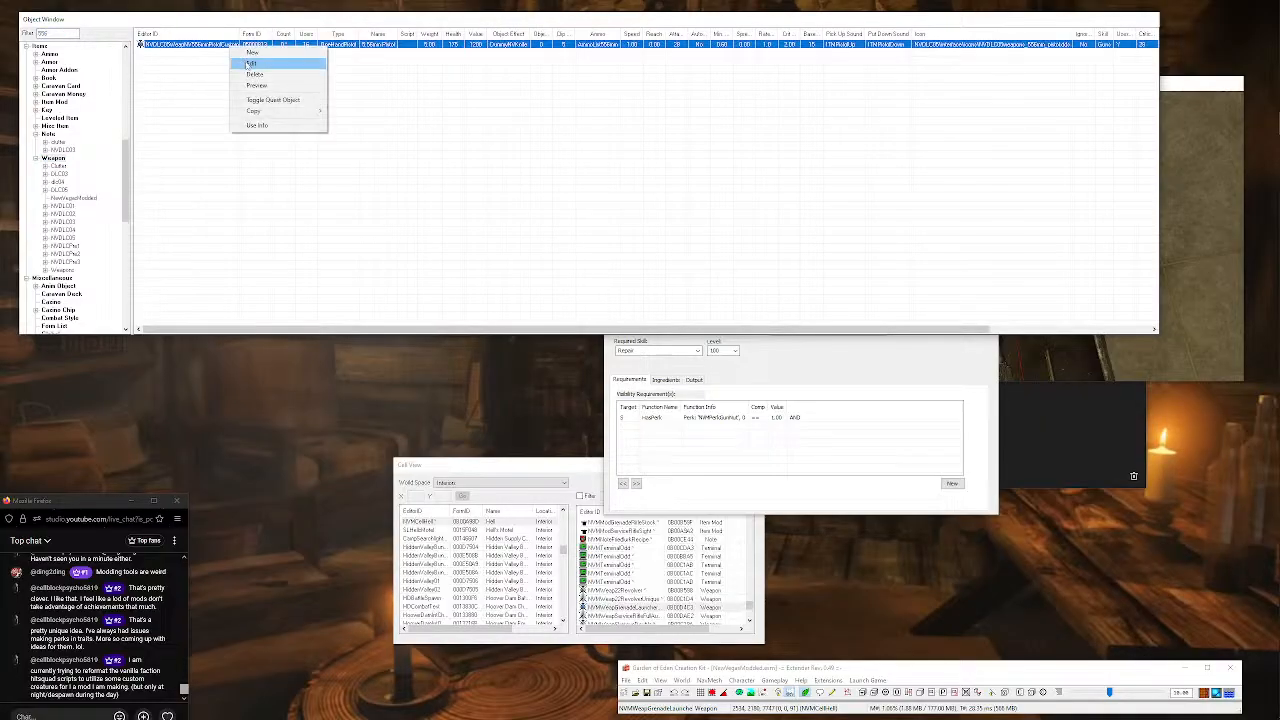
left_click(250, 64)
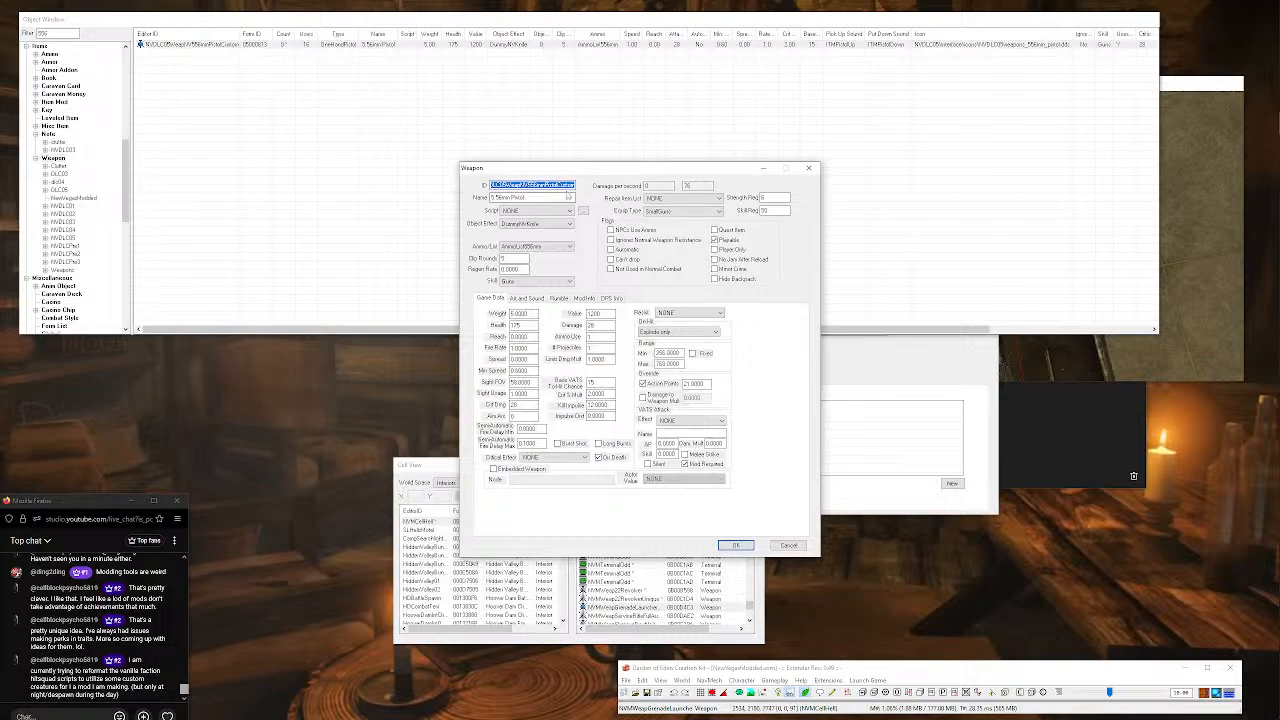
Set the weapon's ID to NVMWeap308Pistol and its name to .308 Pistol.
type("NVMWeap")
left_click_drag(508, 197, 466, 195)
type("308")
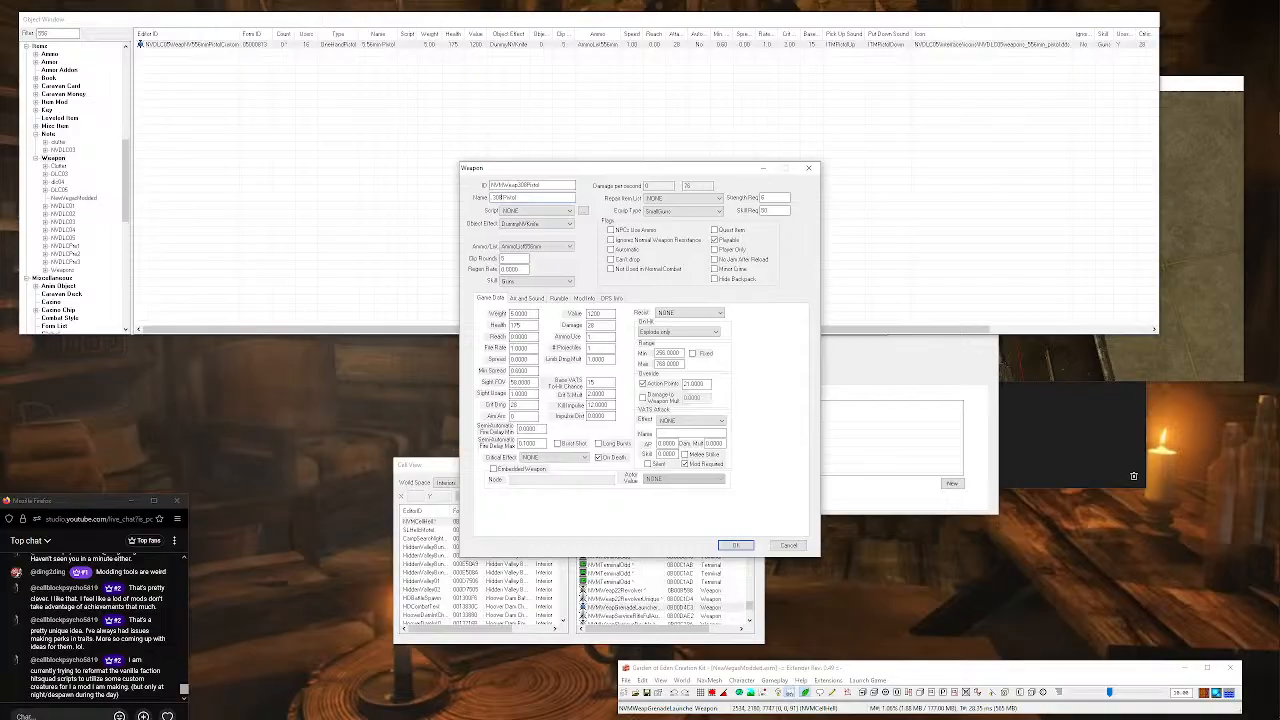
type("08")
Change the .308 Pistol's ammunition to AmmoList308.
left_click(524, 246)
scroll(524, 248, "up", 9)
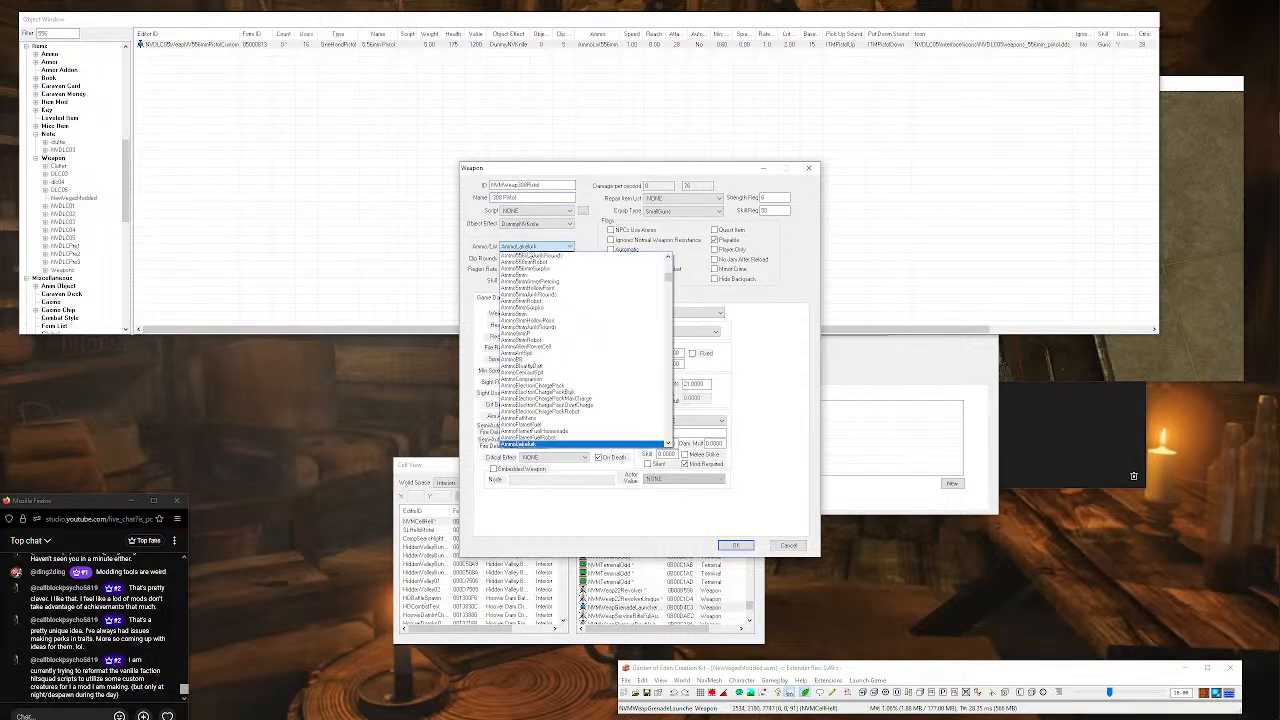
scroll(583, 350, "down", 2)
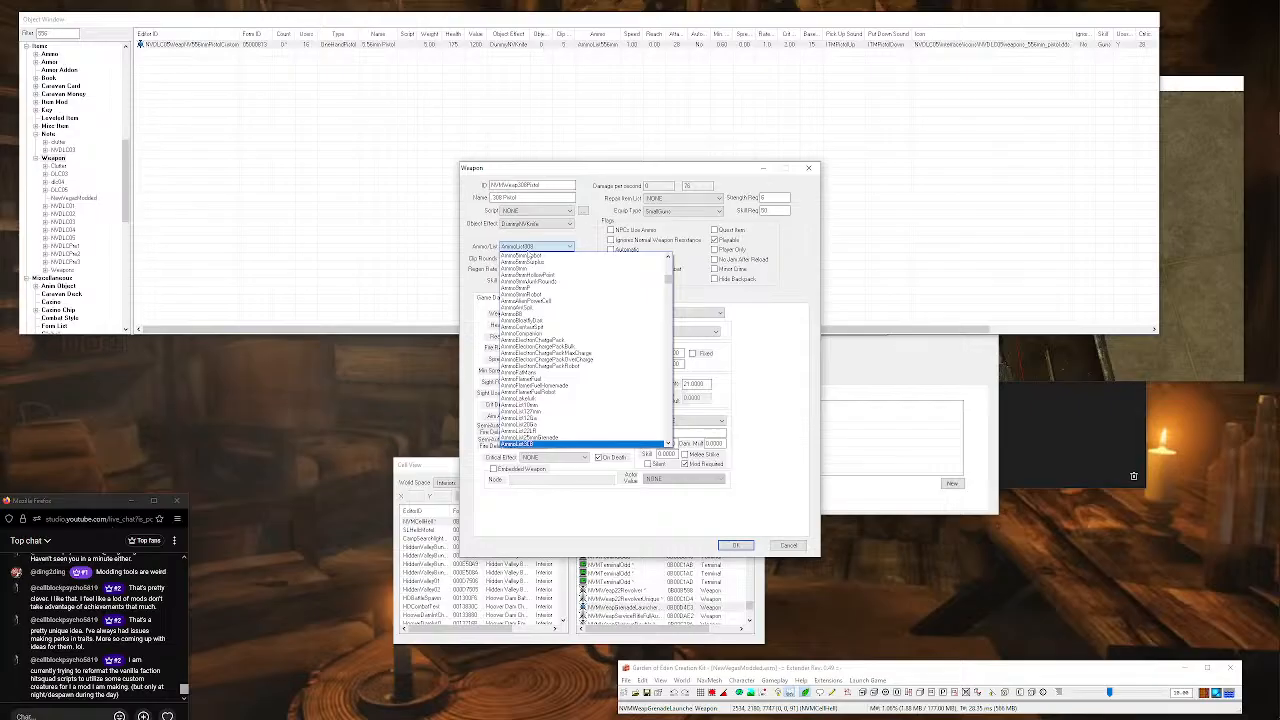
left_click(528, 250)
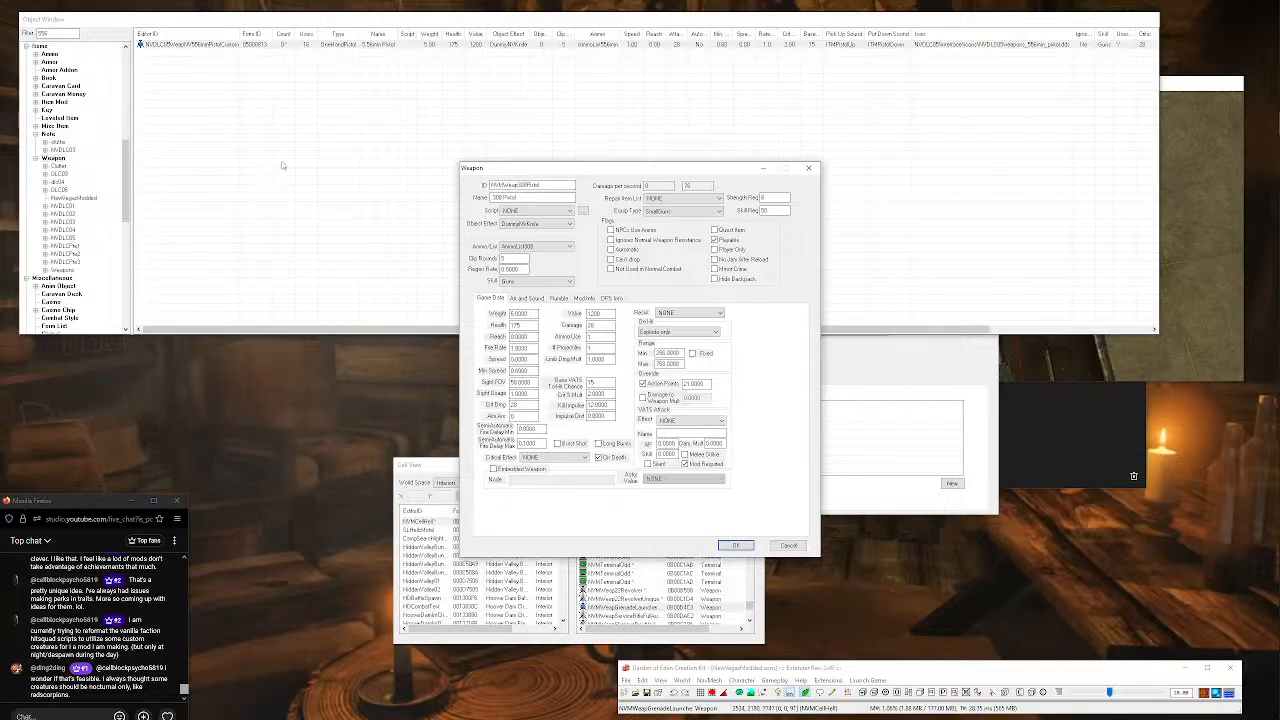
Filter the weapons for "hunting" and check the Hunting Rifle's stats for comparison, then close its record.
left_click(44, 150)
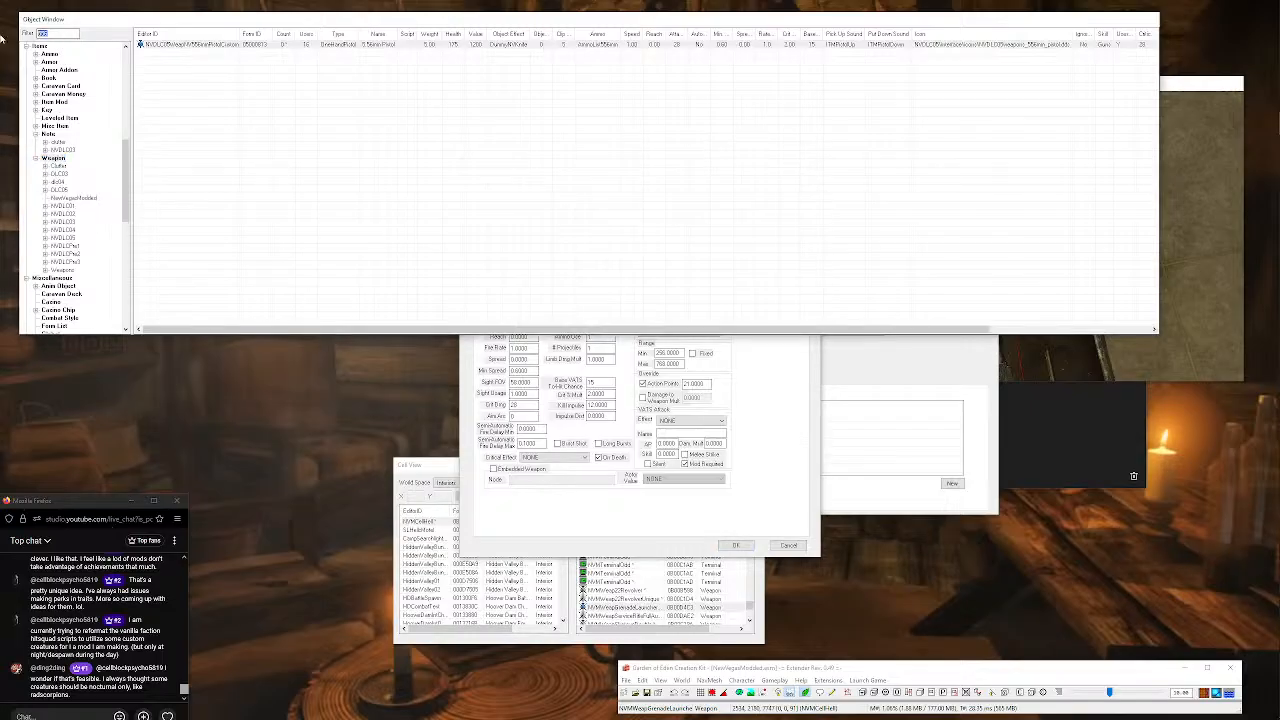
double_click(165, 62)
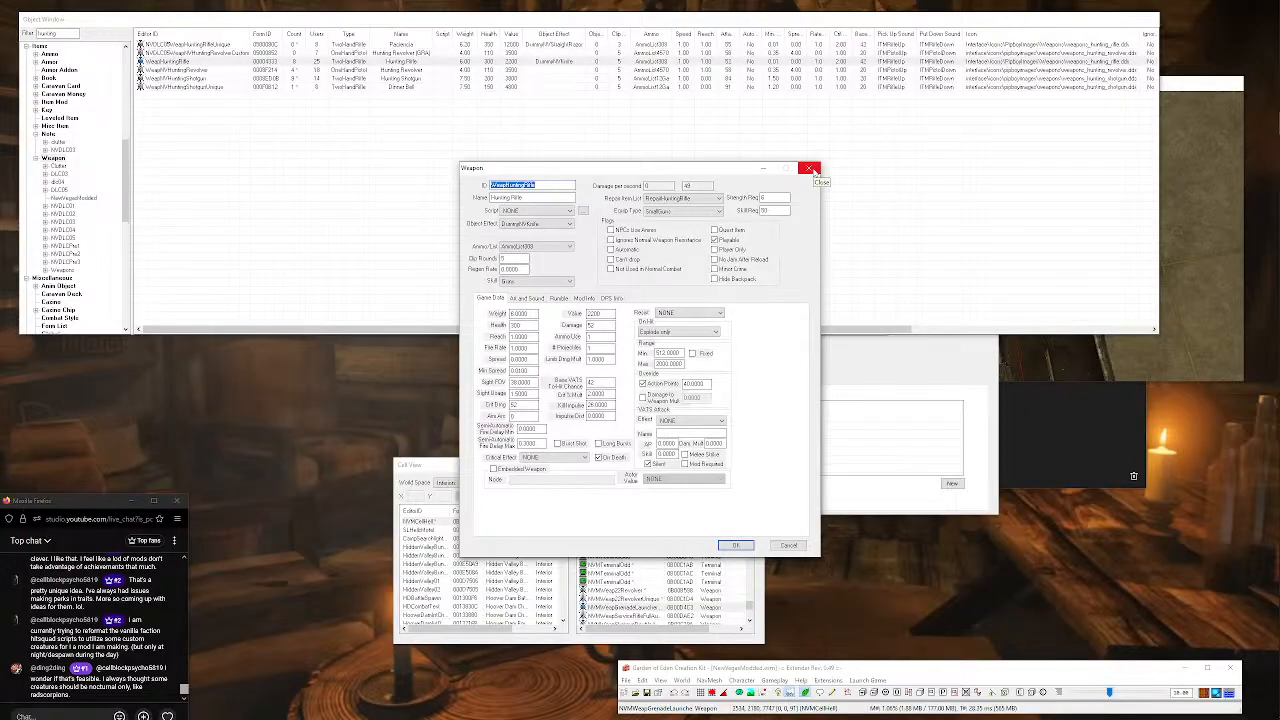
left_click(810, 168)
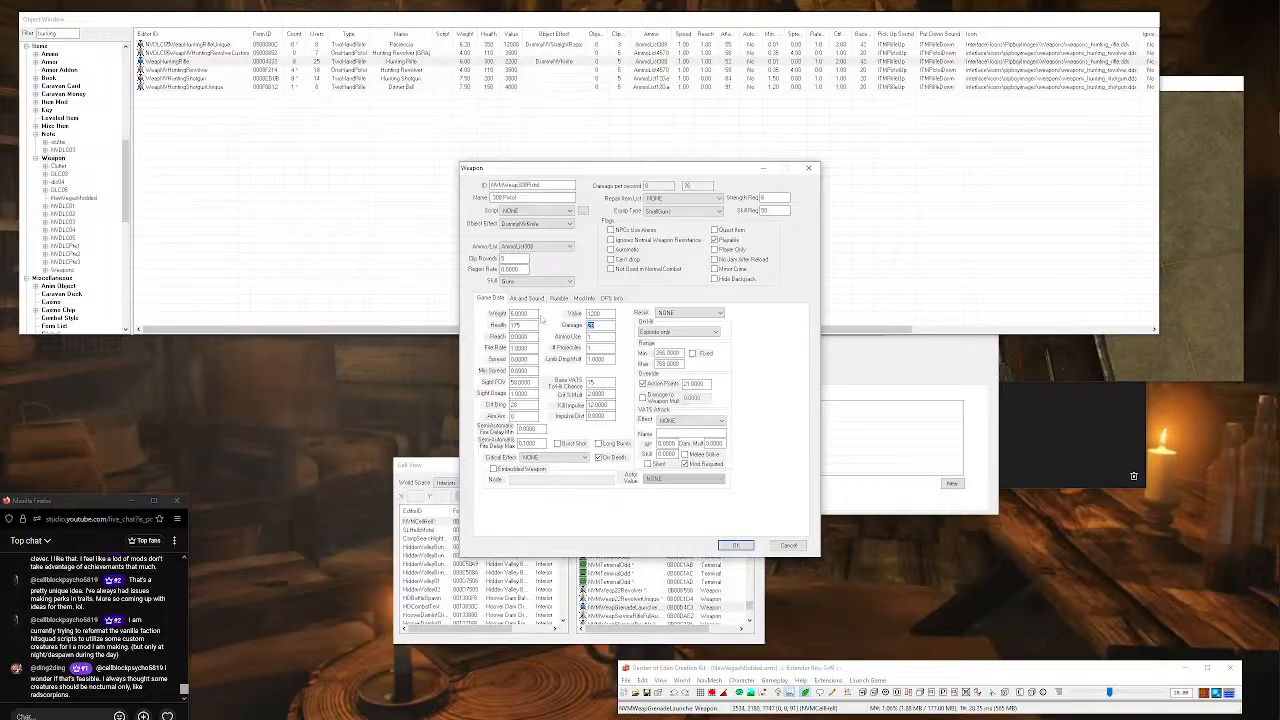
Set the .308 Pistol's damage and critical damage to 45 and strength requirement to 7, adjust its minimum spread, and save it as a new weapon.
type("48")
left_click(533, 370)
double_click(776, 197)
left_click_drag(521, 405, 462, 406)
type("48")
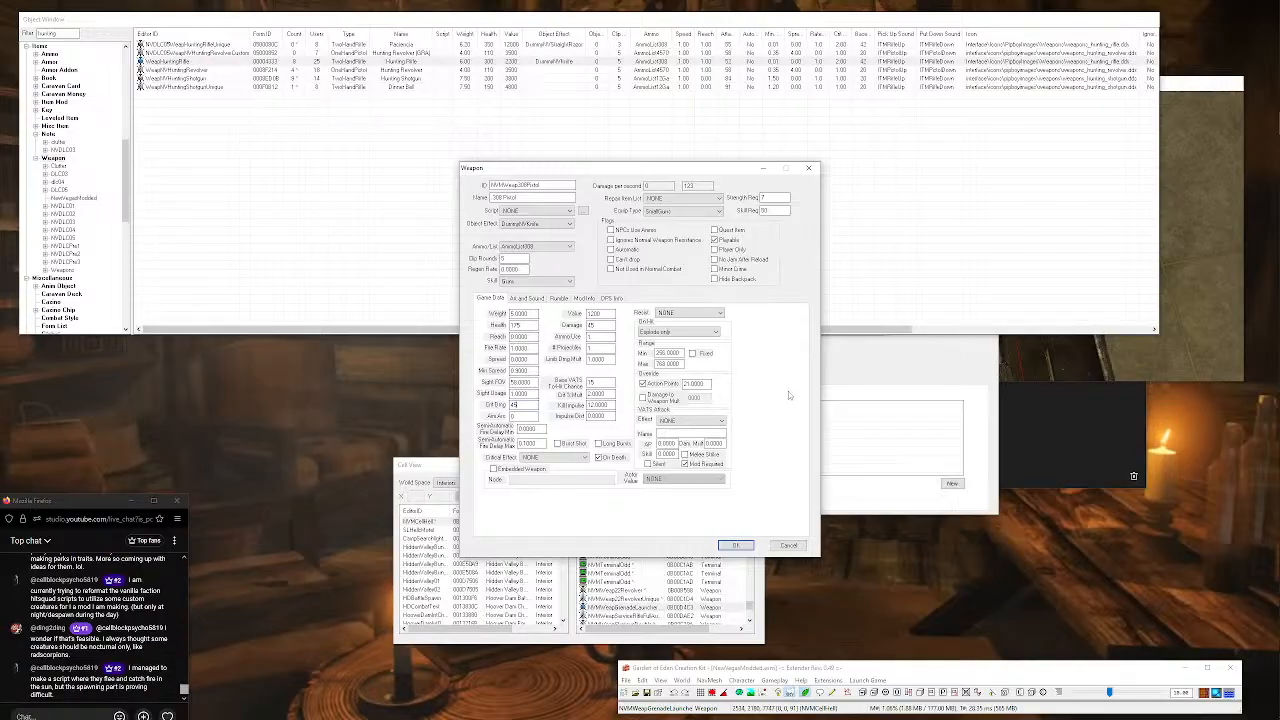
left_click(735, 546)
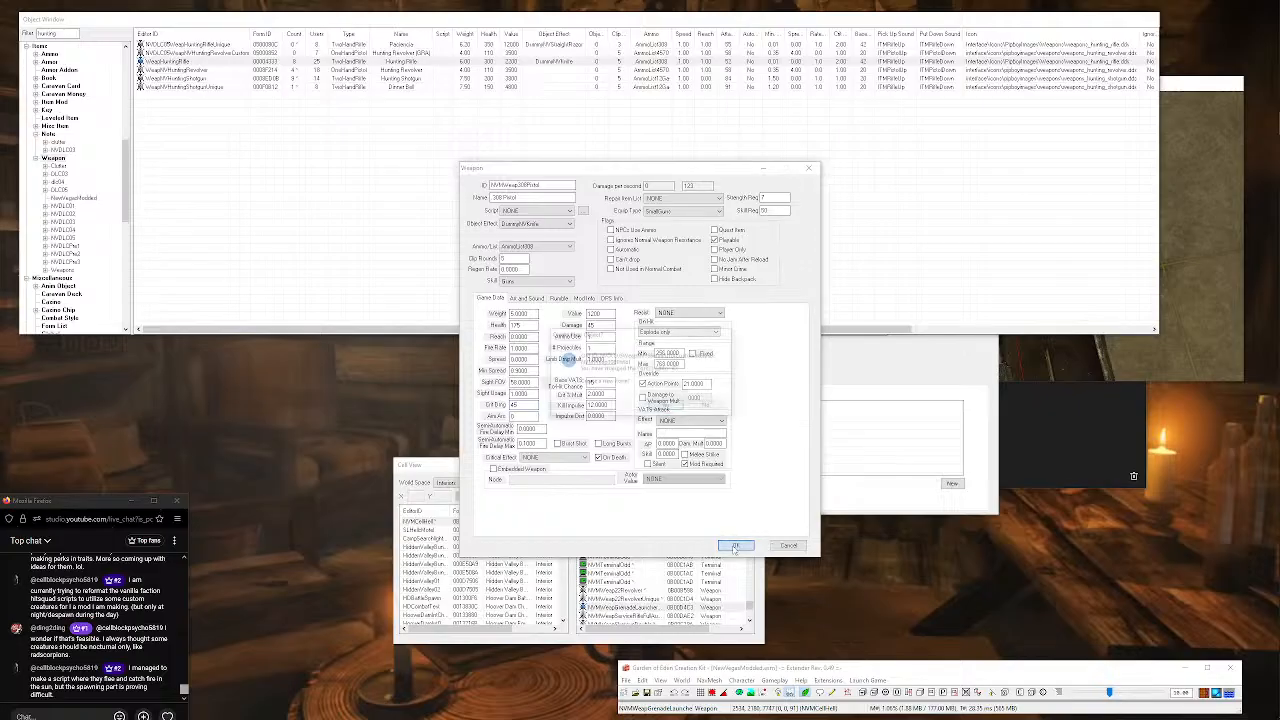
left_click(664, 408)
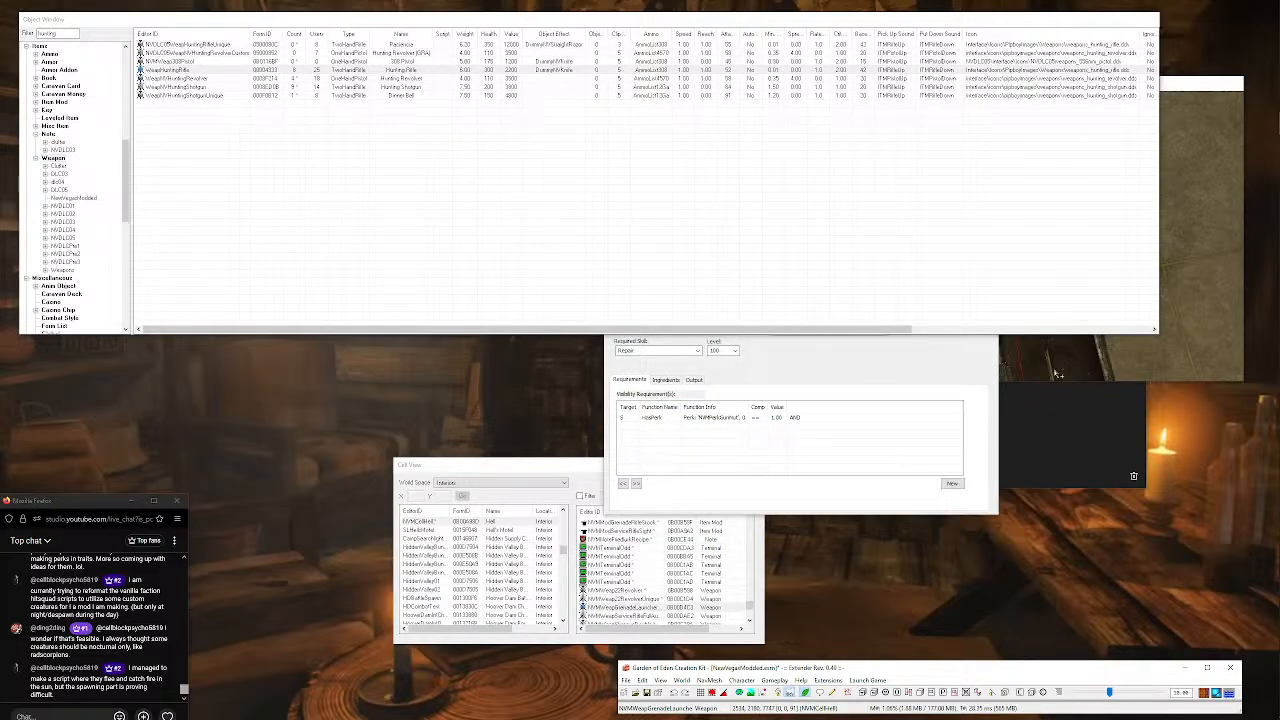
Place the new .308 Pistol in the cell view beside the rifle in the dark tray and drop it onto the surface.
left_click(1057, 374)
left_click_drag(176, 61, 976, 352)
right_click_drag(976, 352, 935, 361)
left_click_drag(935, 361, 924, 181)
key("f")
key("f")
left_click_drag(986, 282, 962, 268)
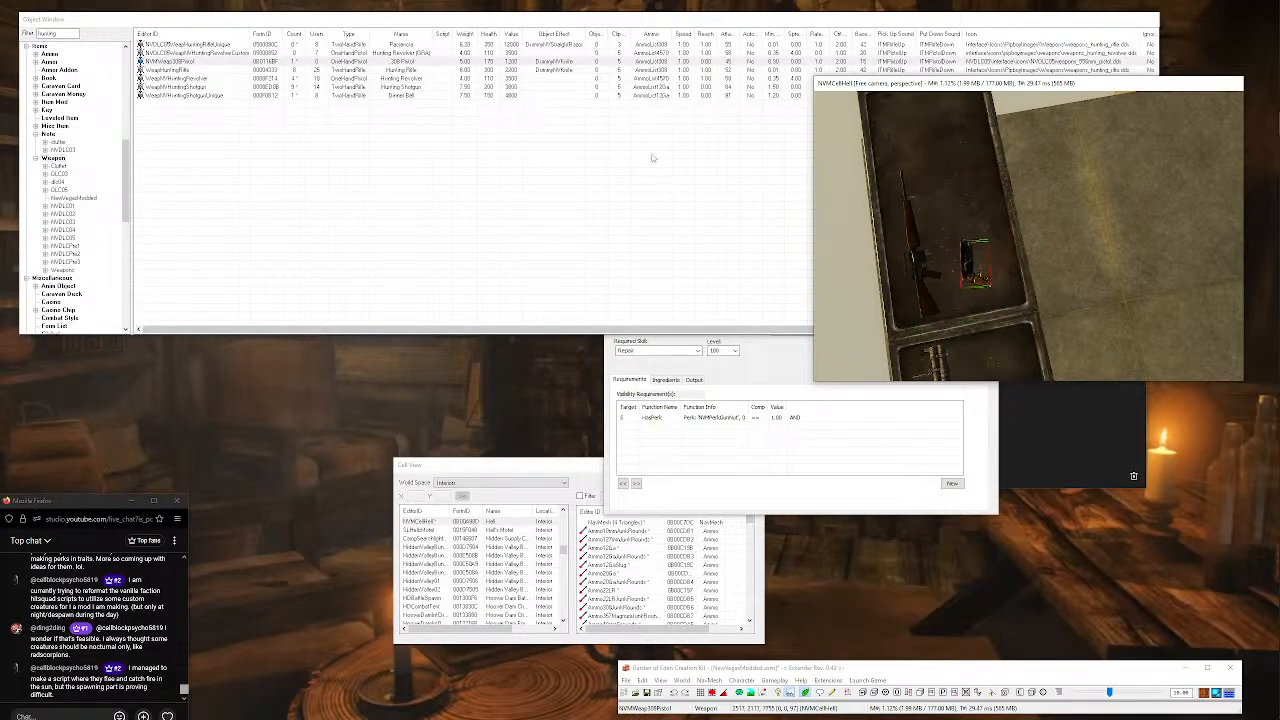
Settle the placed .308 Pistol with the physics simulation and move it slightly closer to the rifle.
left_click(764, 692)
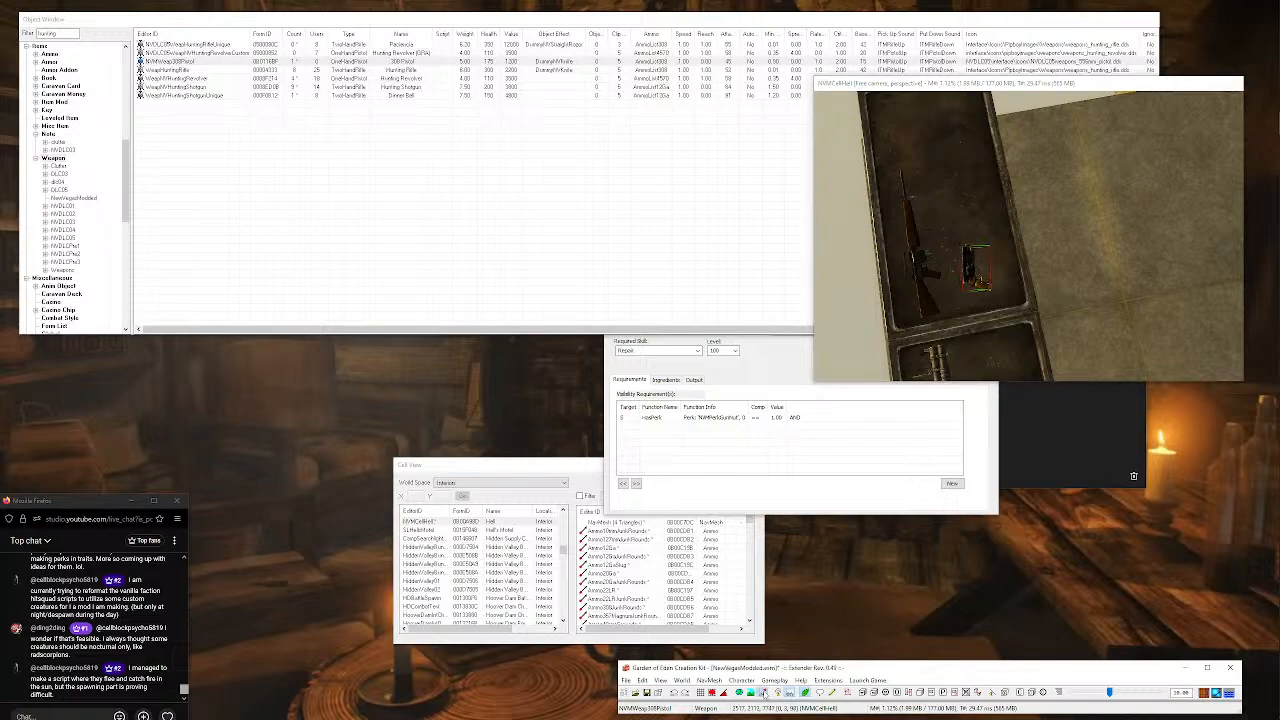
left_click(968, 272)
left_click_drag(968, 272, 960, 272)
left_click(764, 692)
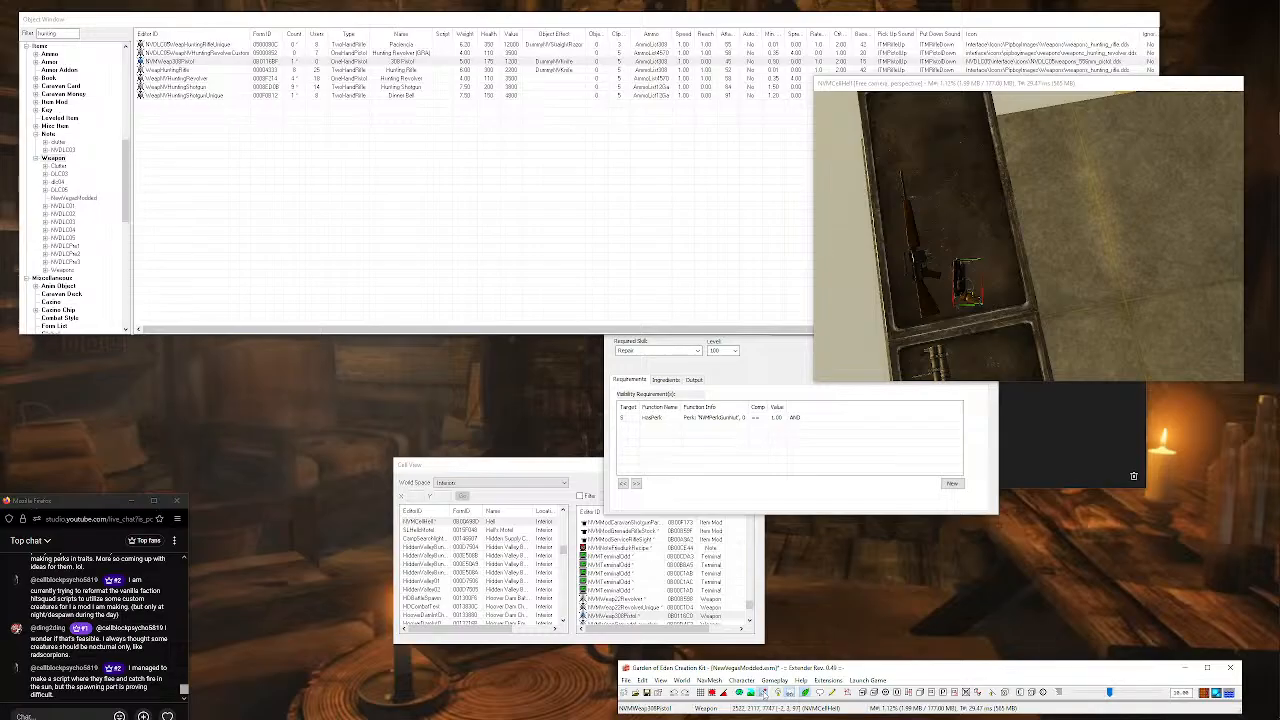
Close the open recipe and list the Gun Nut recipes by filtering the Recipe category with "gunnut".
left_click(771, 365)
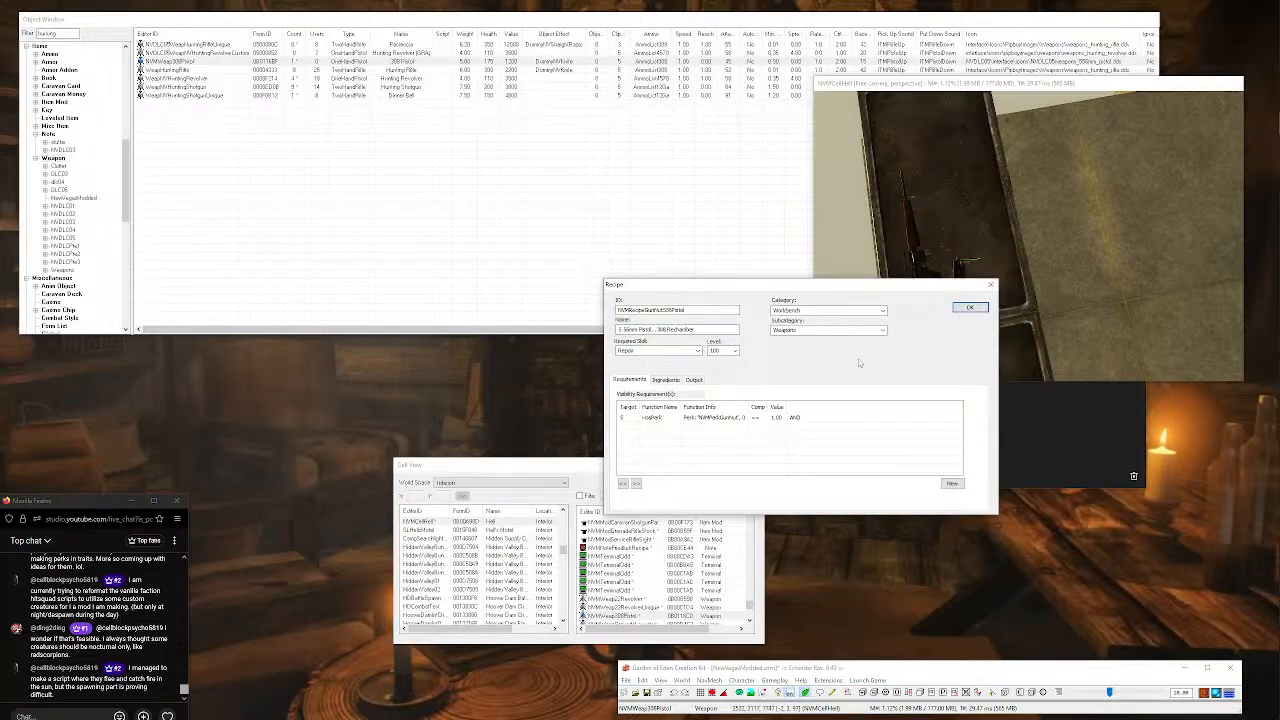
left_click(969, 307)
scroll(66, 160, "up", 10)
scroll(66, 180, "down", 8)
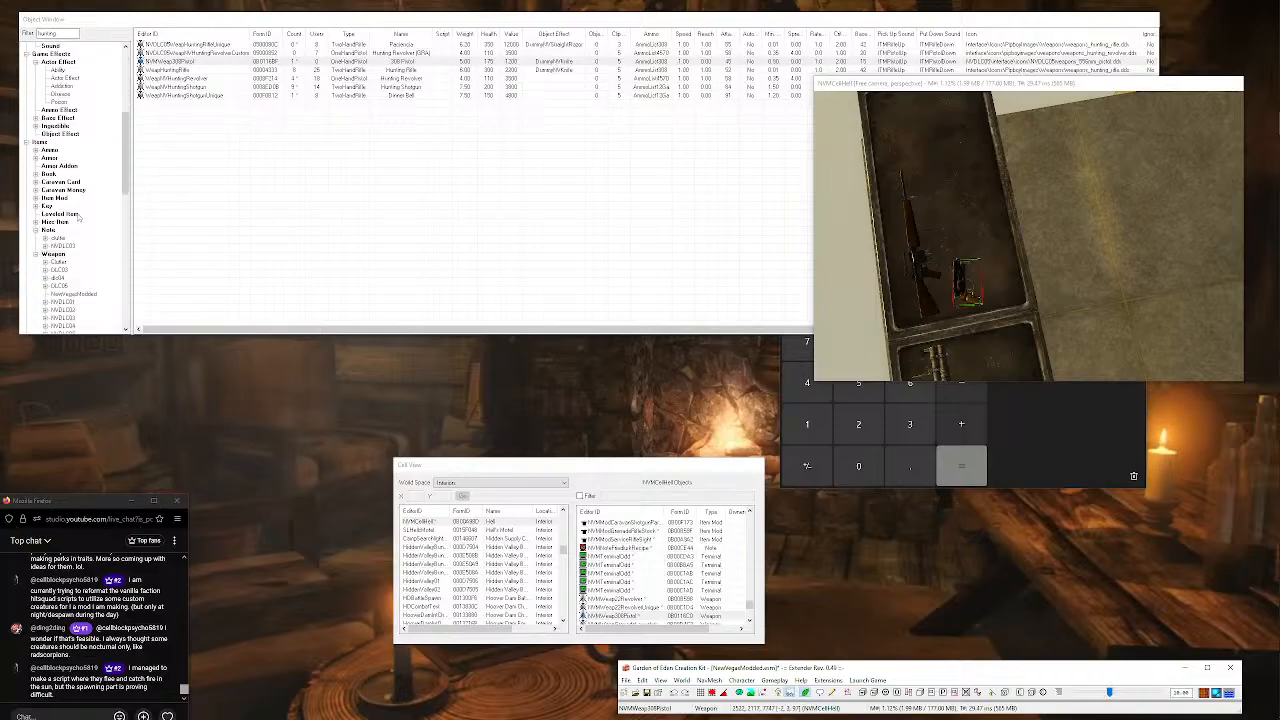
scroll(78, 218, "down", 10)
scroll(60, 245, "up", 1)
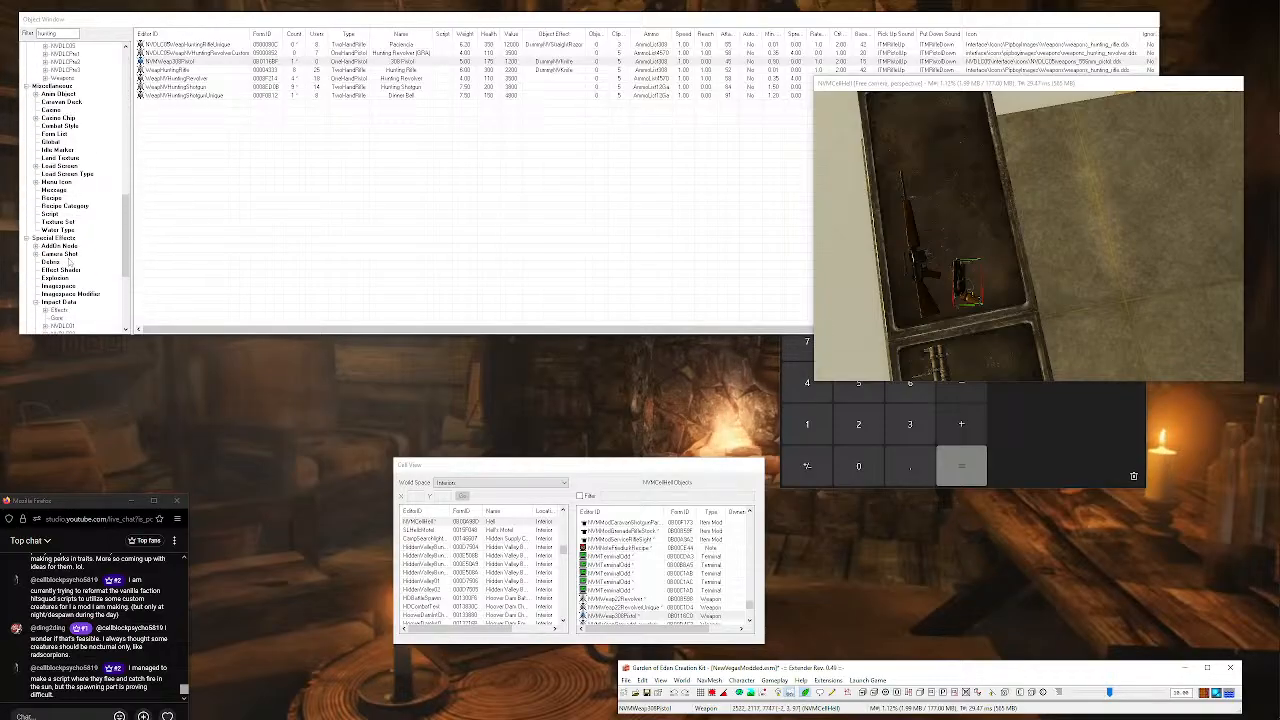
left_click(52, 222)
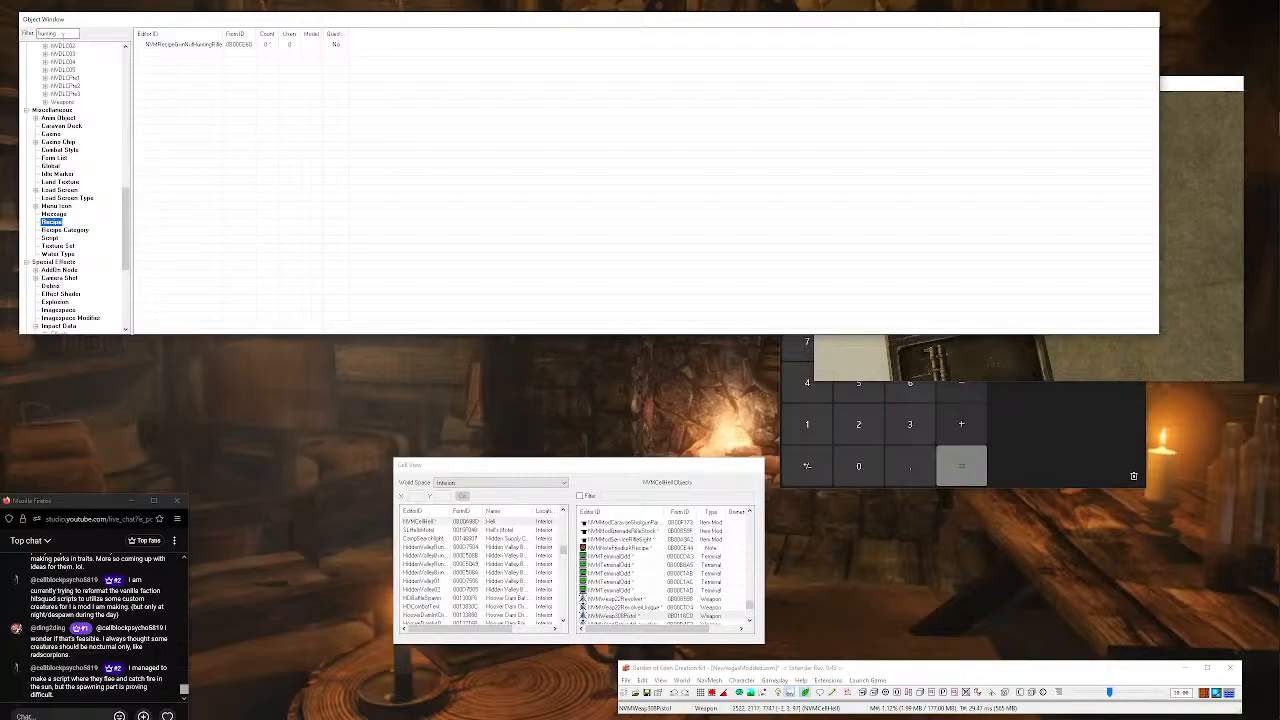
left_click_drag(59, 33, 3, 56)
type("gunnut")
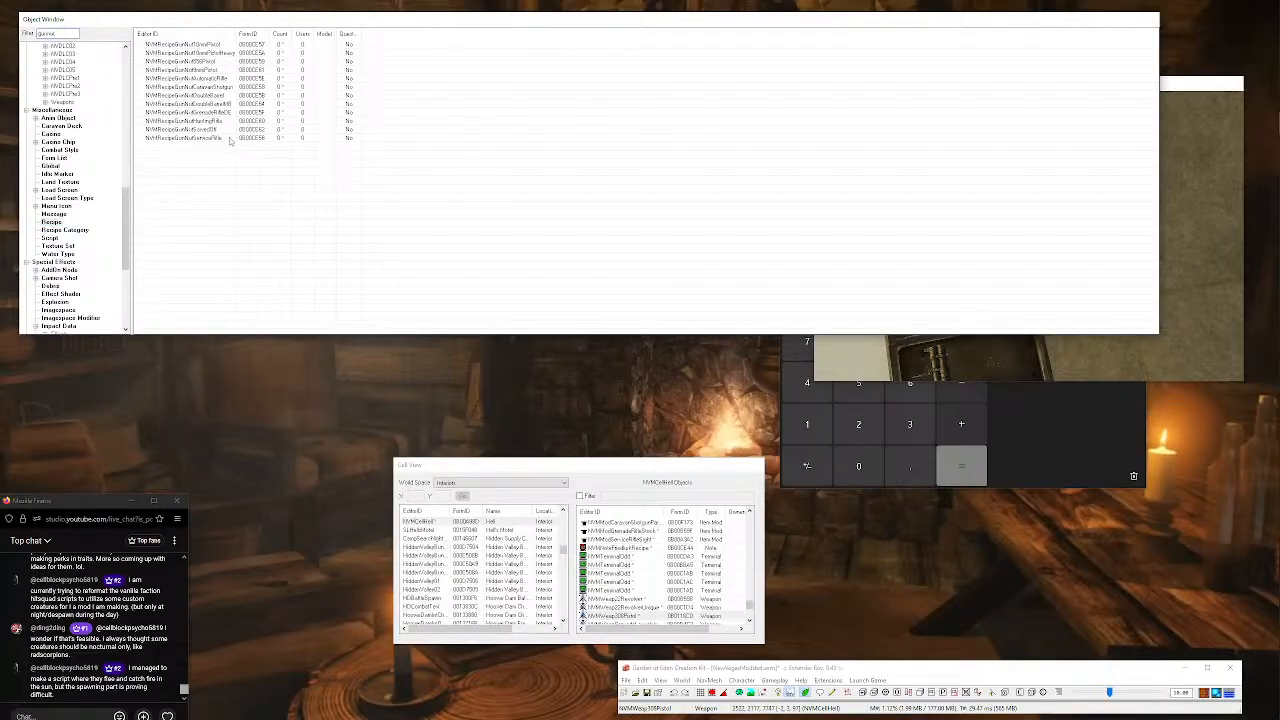
Reopen the recipe that rechambers the 5.56mm Pistol to .308 and examine the full names of its ingredients.
double_click(183, 45)
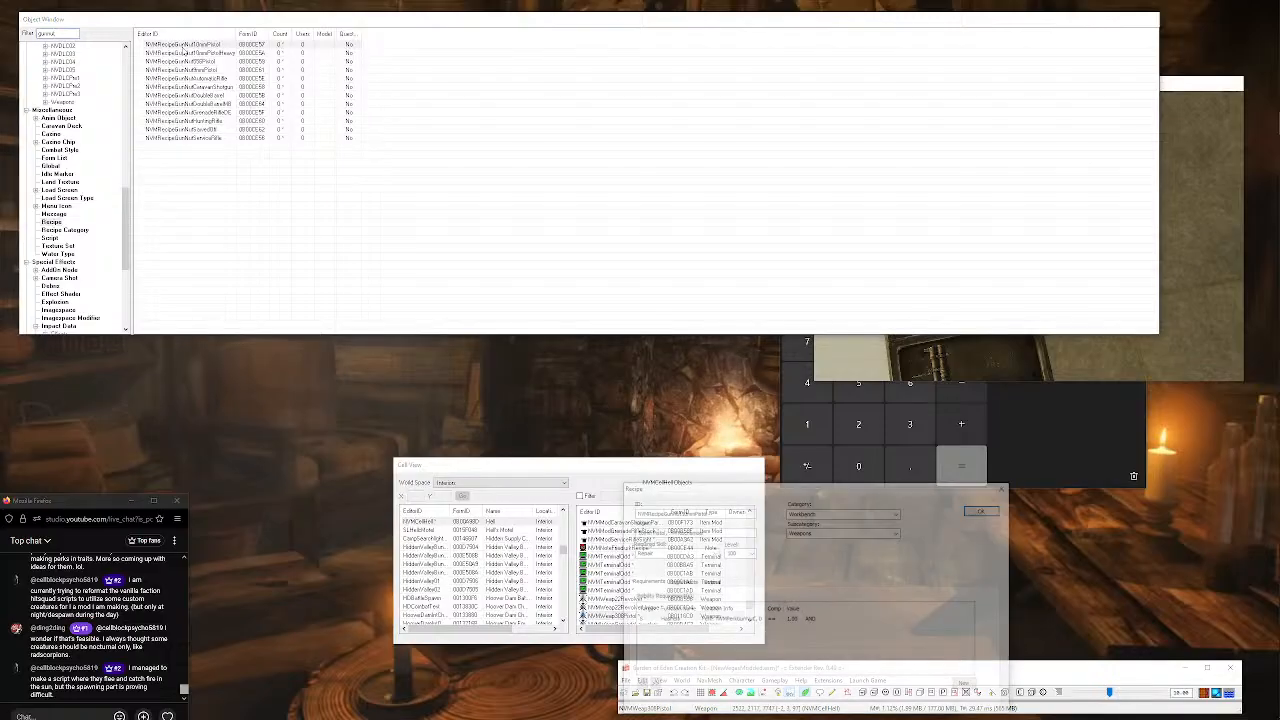
left_click(1006, 486)
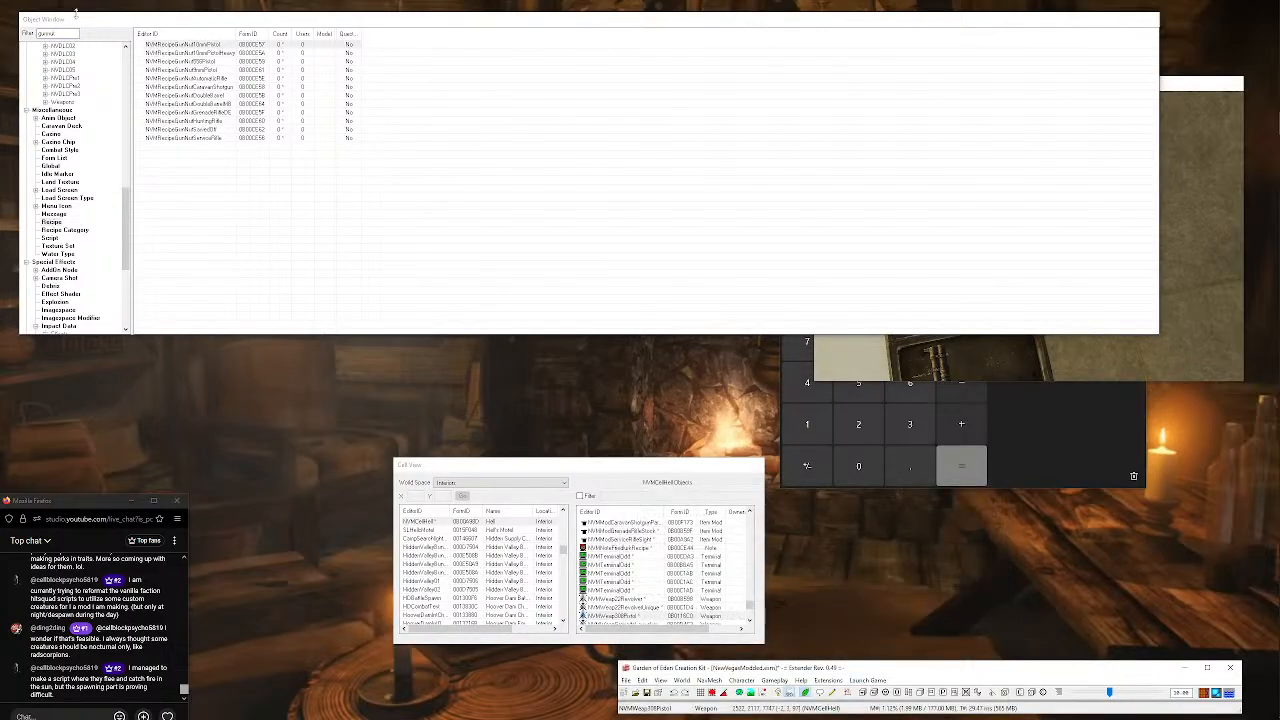
double_click(210, 62)
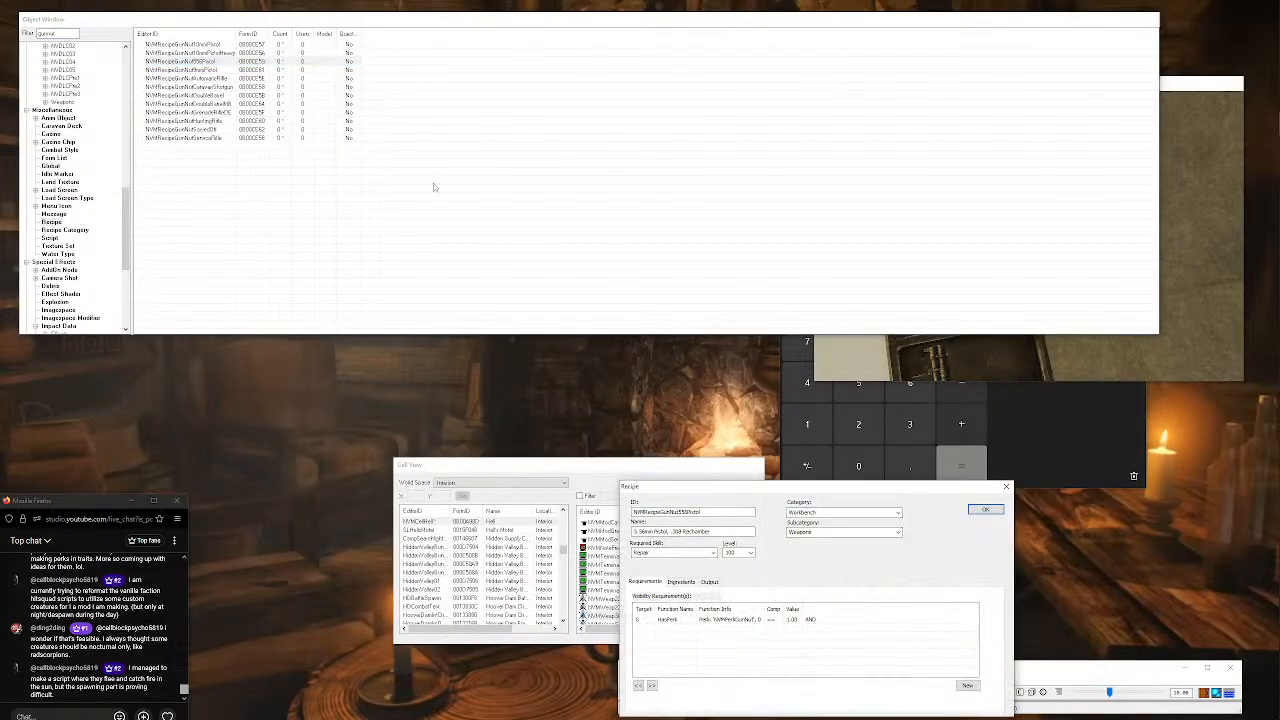
left_click(681, 582)
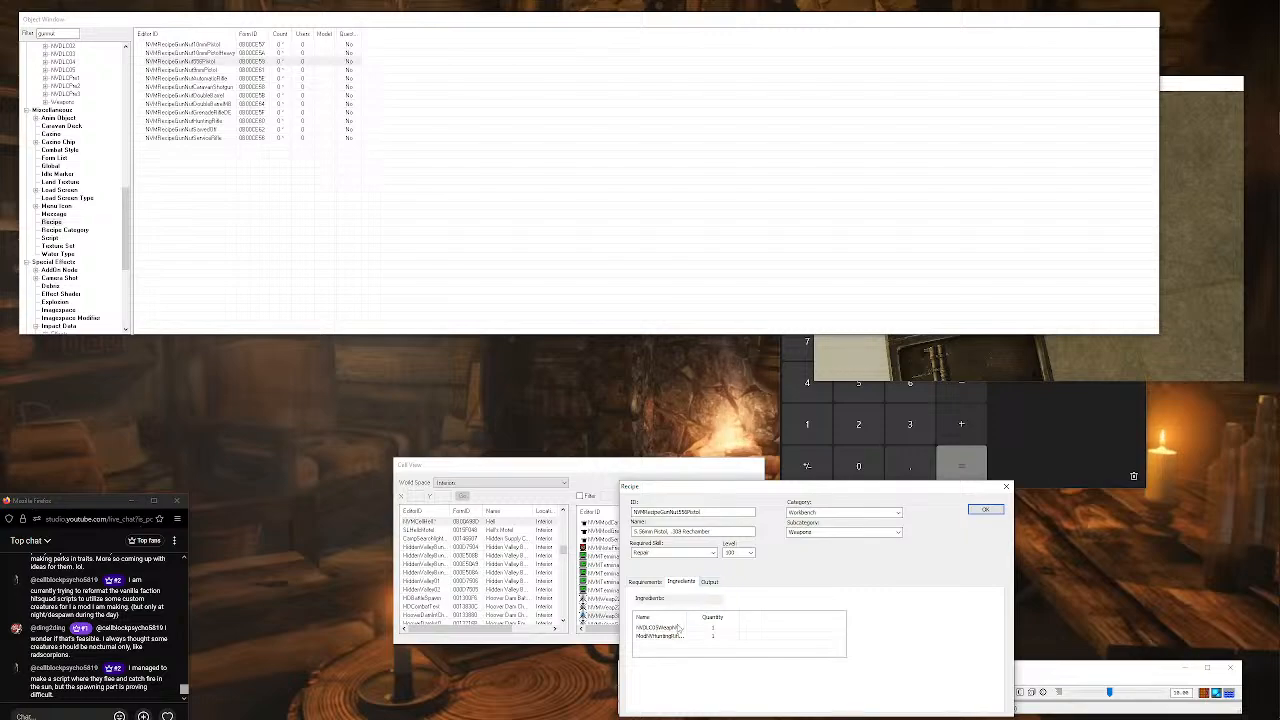
left_click_drag(687, 617, 774, 611)
left_click_drag(687, 617, 770, 614)
left_click(703, 627)
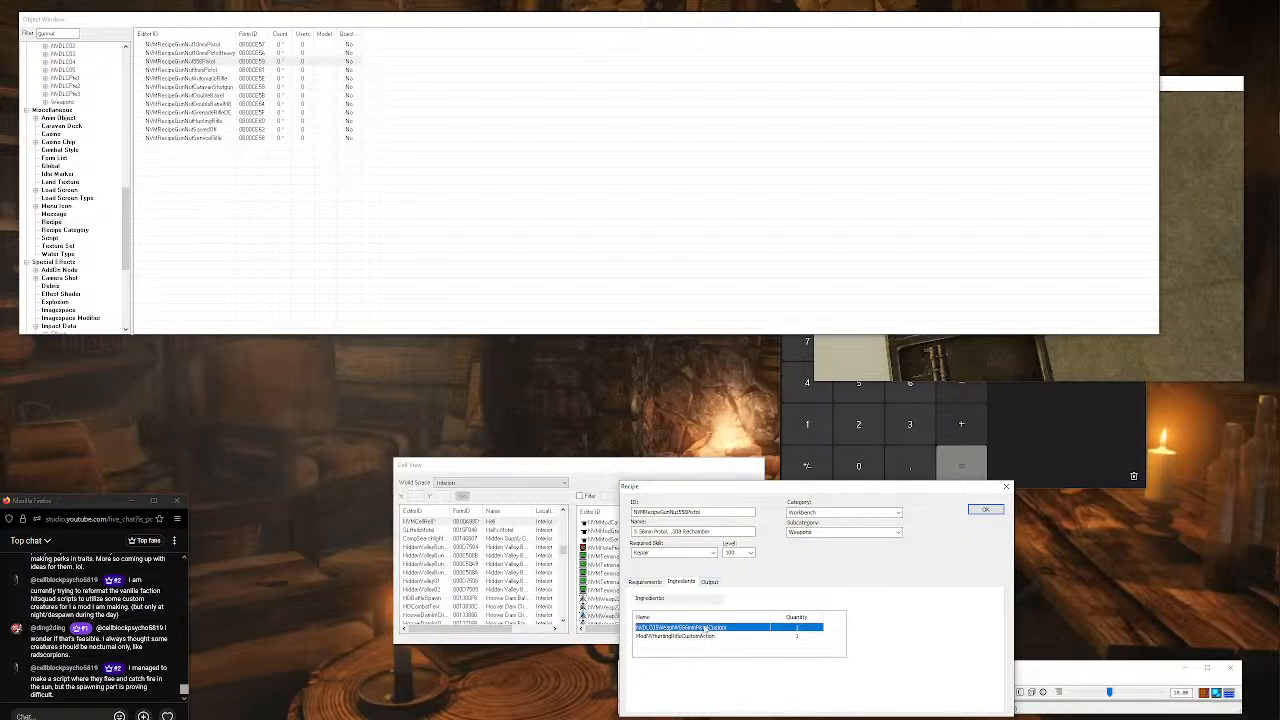
left_click(694, 648)
left_click(694, 637)
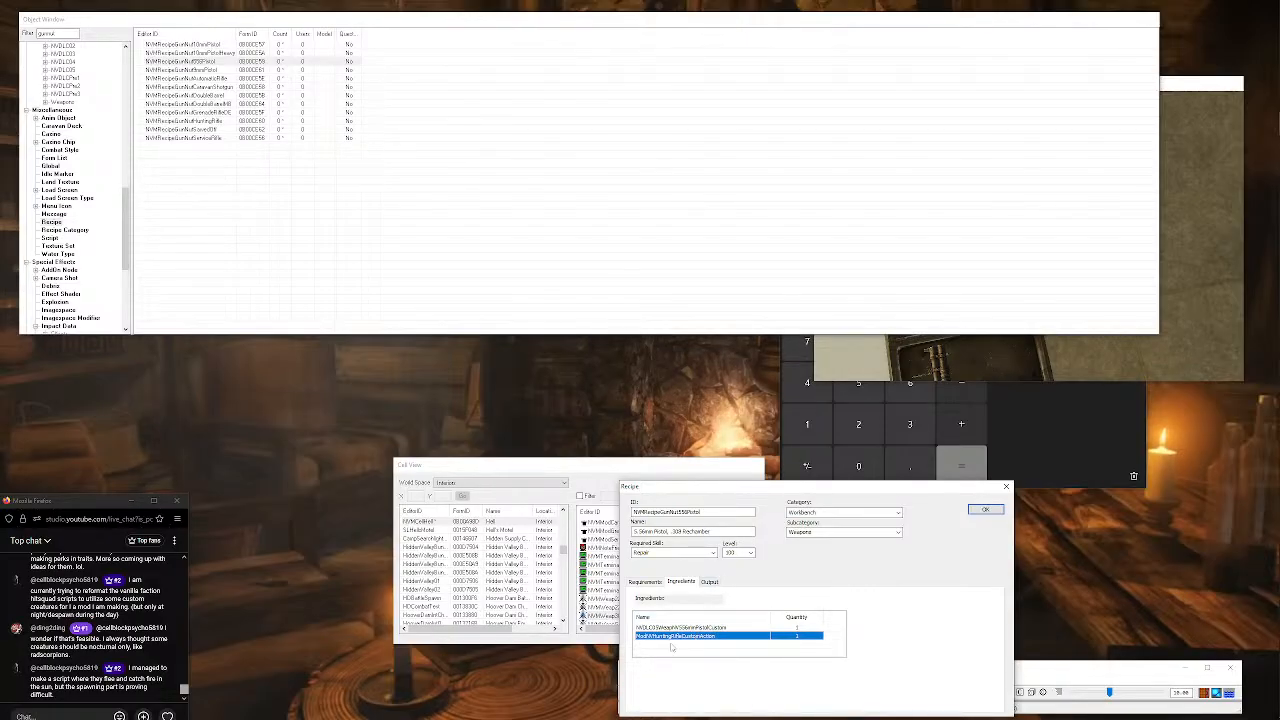
Add NVMWeap308Pistol from the weapon category as the output of the 5.56mm Pistol's .308 rechamber recipe.
left_click(710, 582)
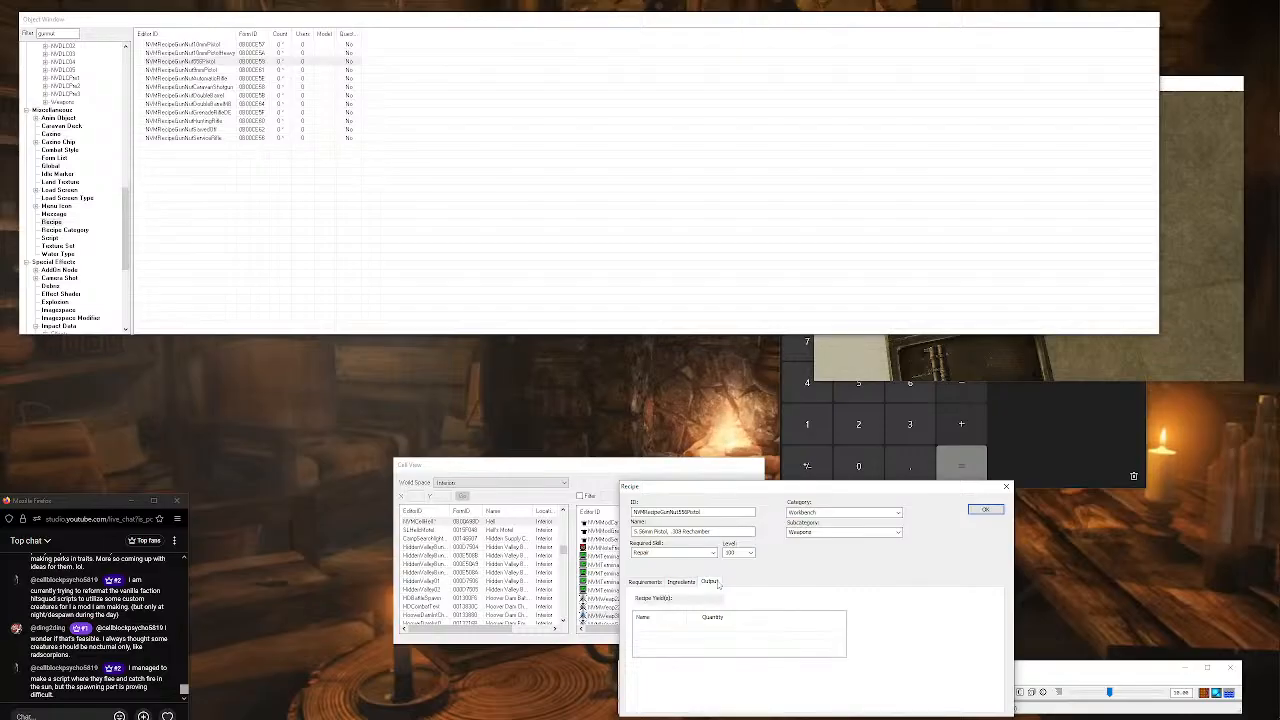
right_click(664, 640)
key("Escape")
right_click(686, 647)
left_click(705, 654)
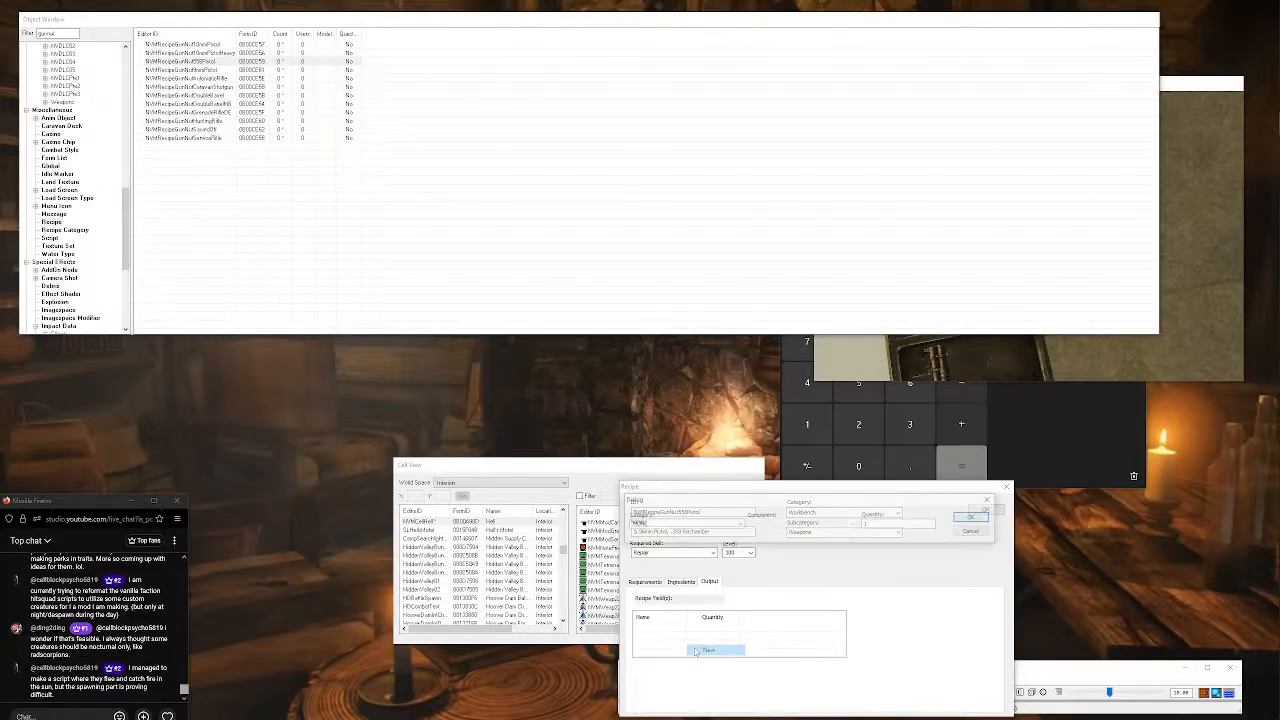
left_click(740, 525)
type("ammo")
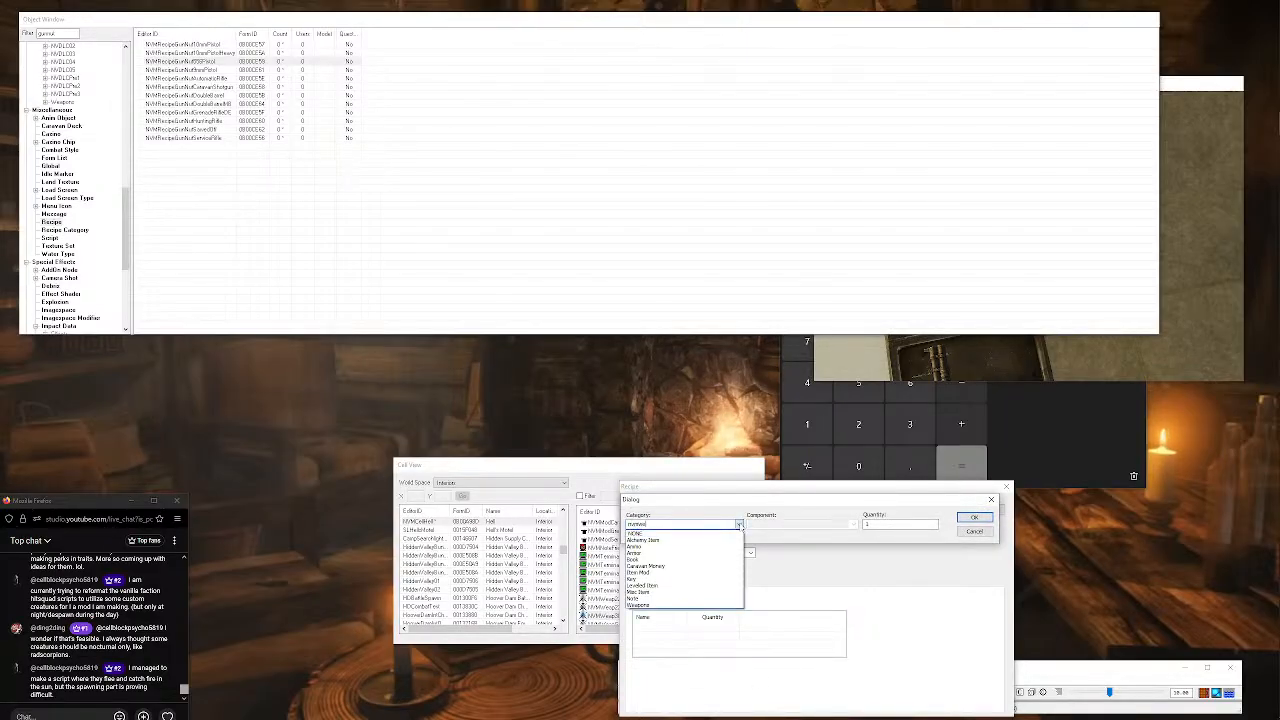
left_click(682, 605)
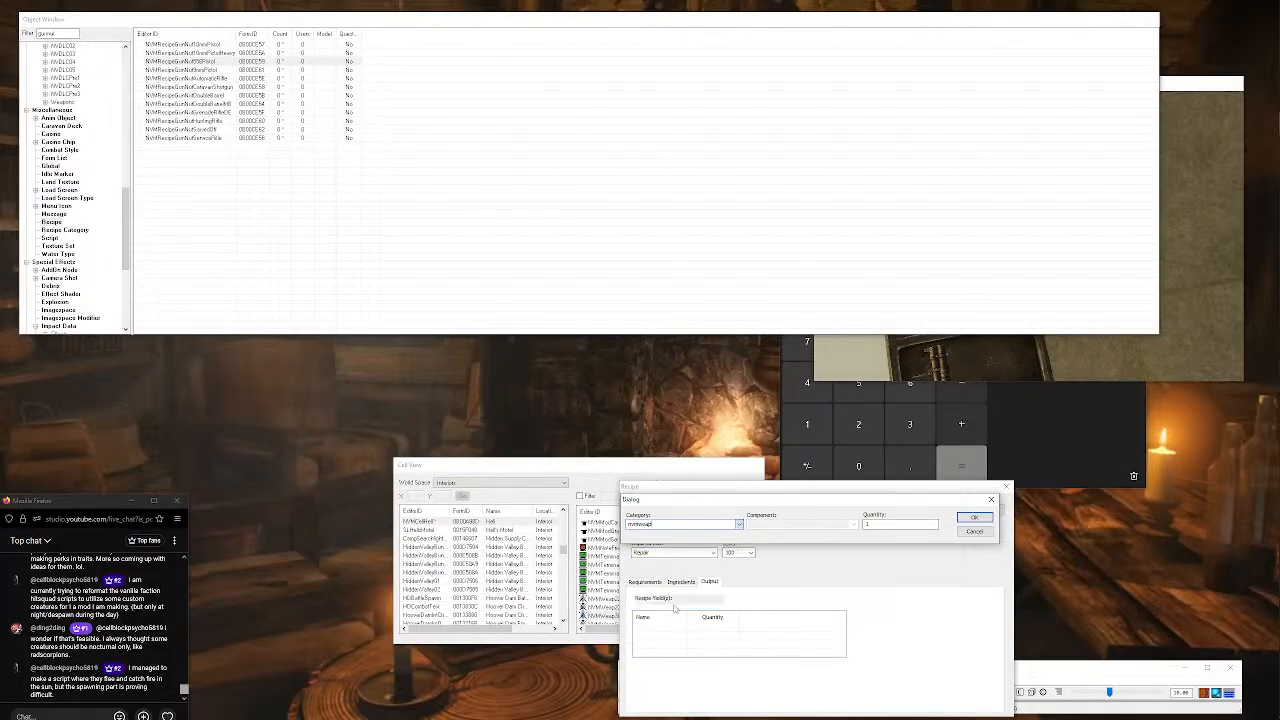
left_click(853, 525)
type("nvmweap")
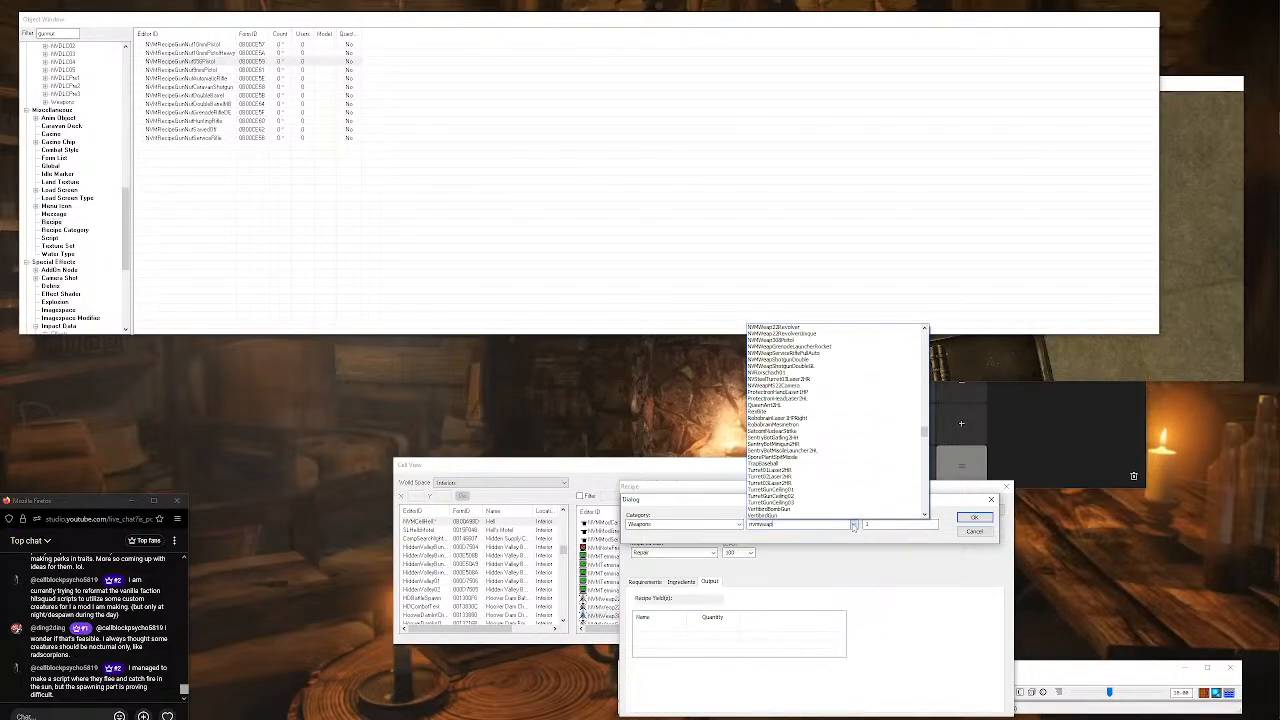
type("30")
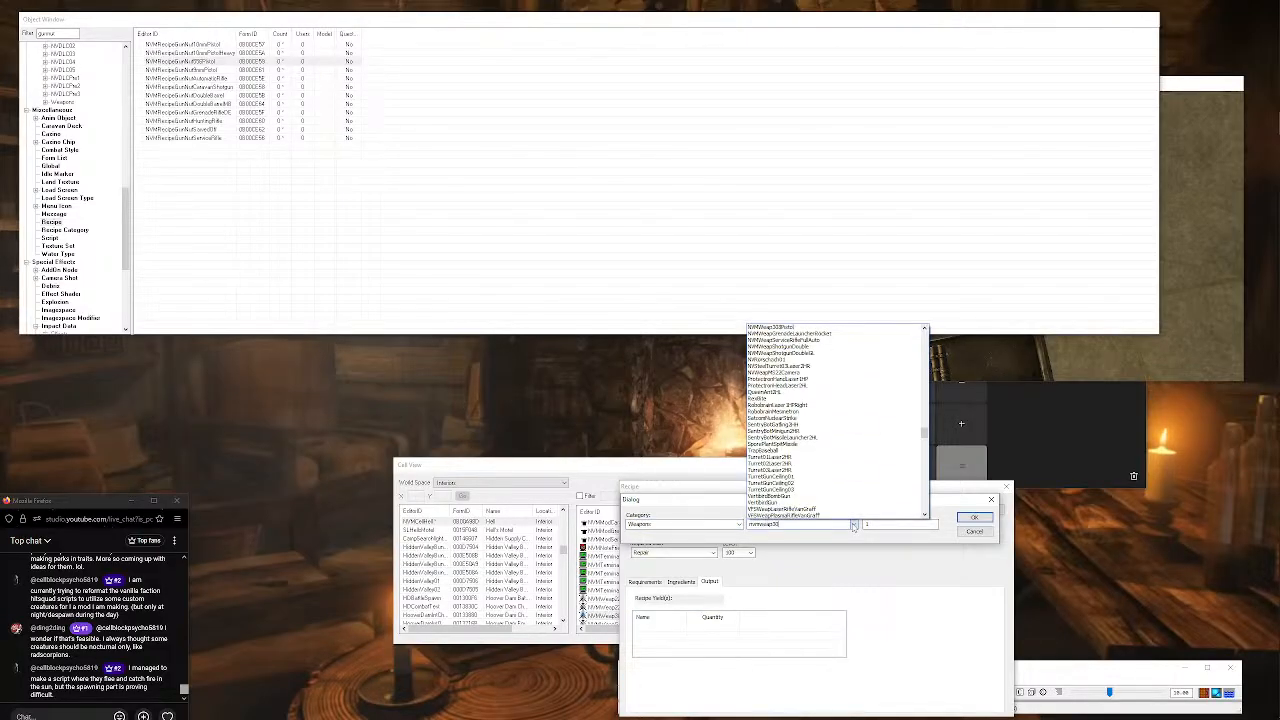
left_click(800, 326)
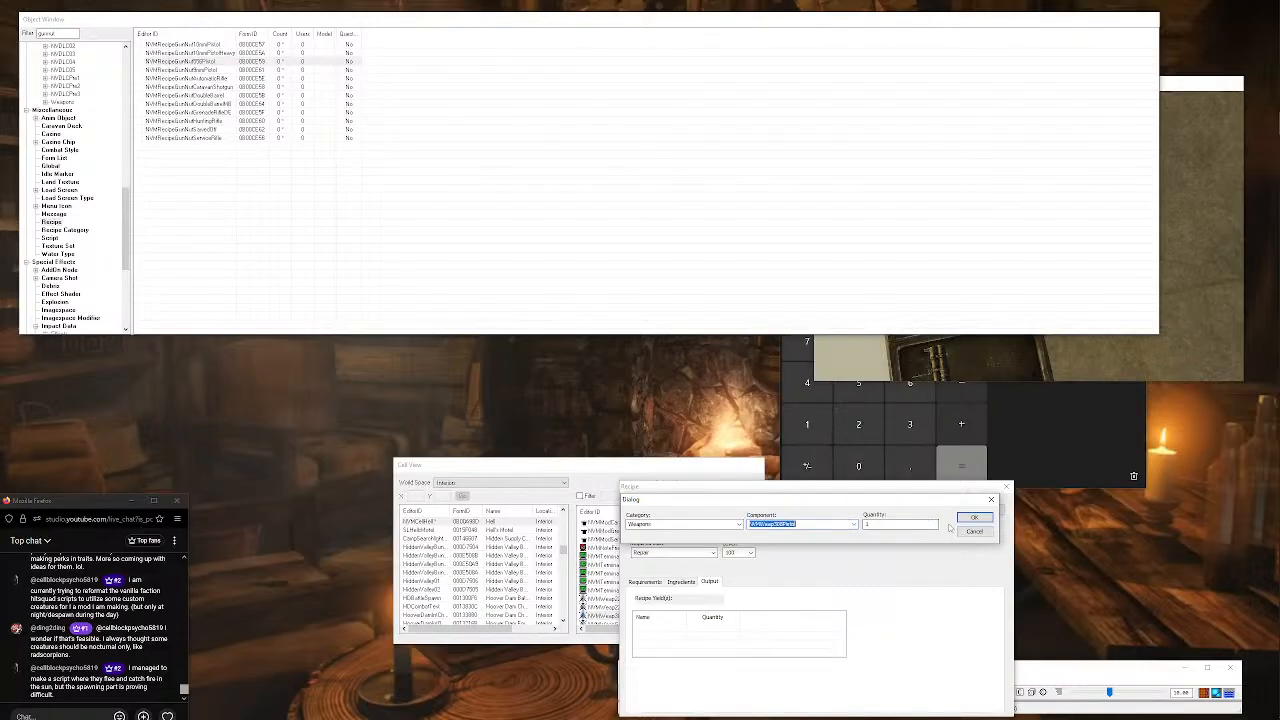
left_click(972, 517)
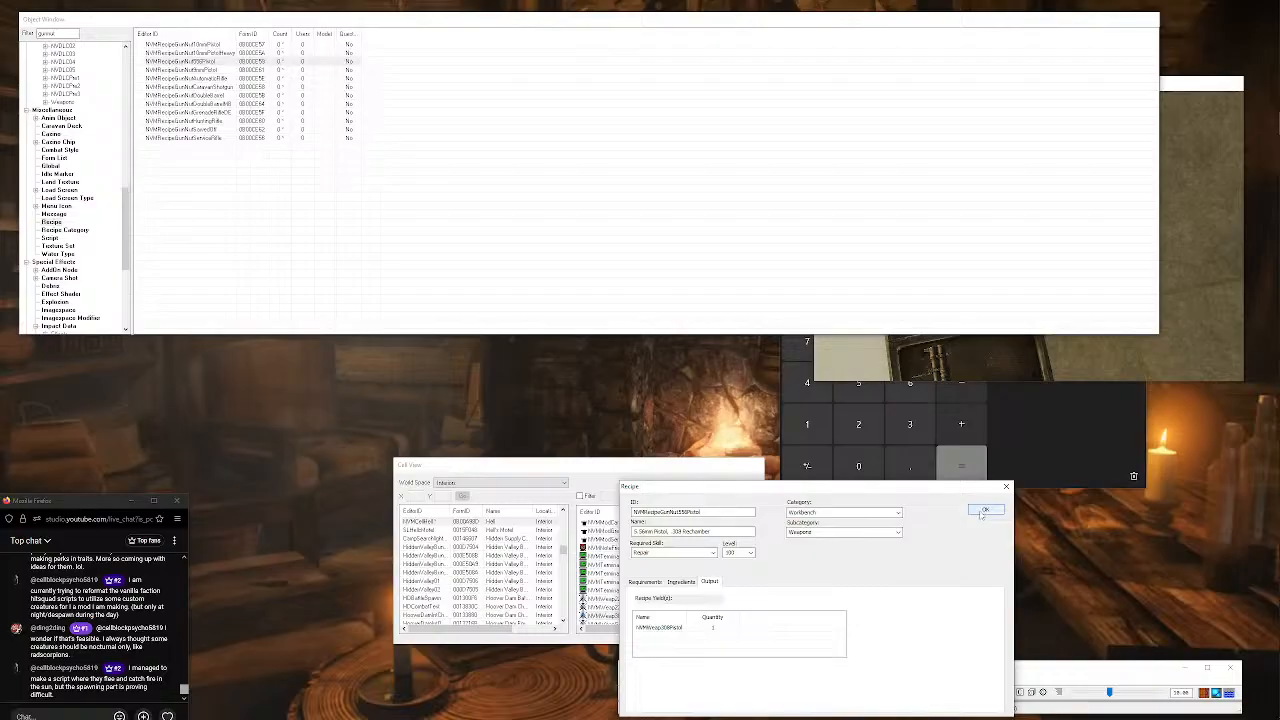
Look through the recipe's available subcategories, keep Weapons, and save the recipe.
left_click(898, 533)
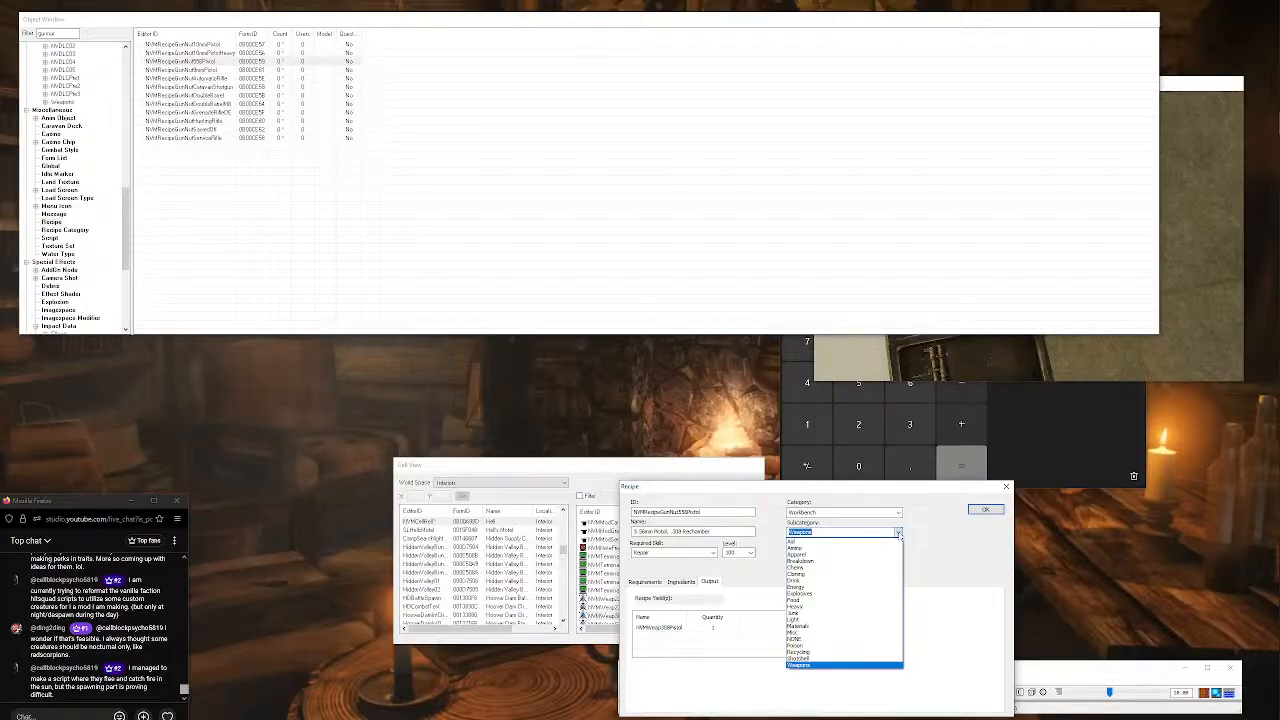
left_click(899, 534)
left_click_drag(872, 490, 644, 378)
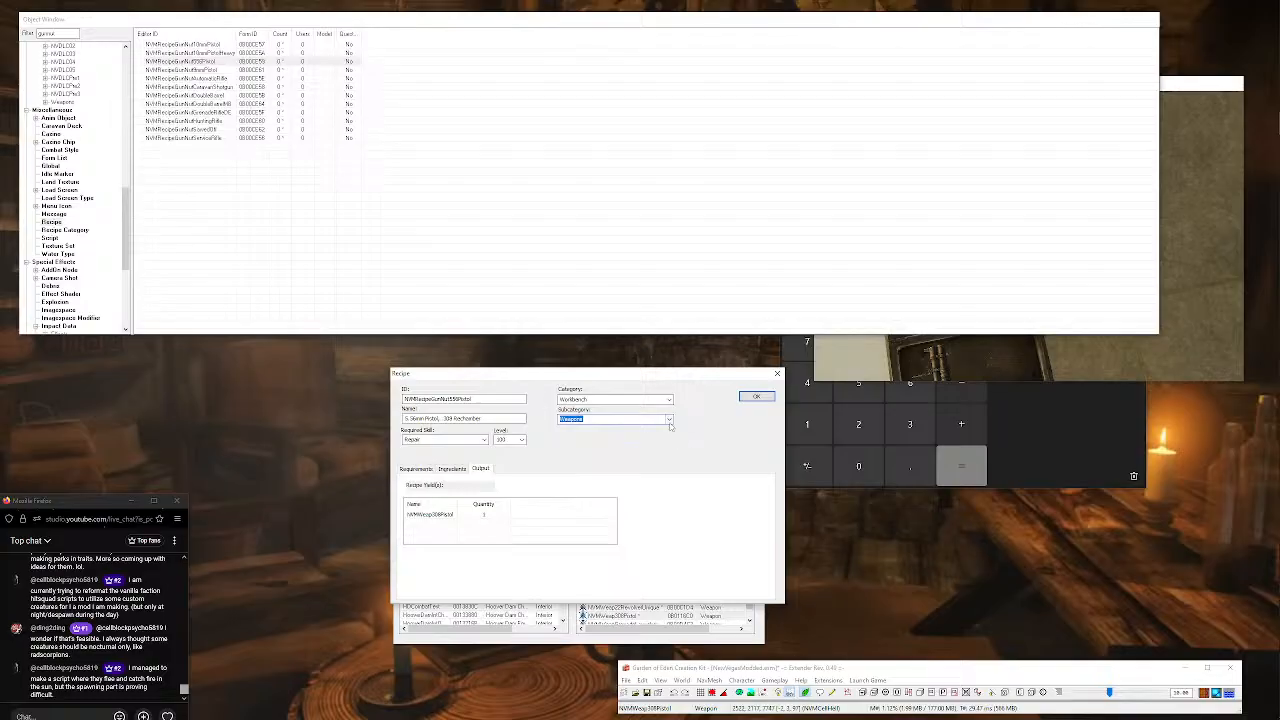
left_click(669, 420)
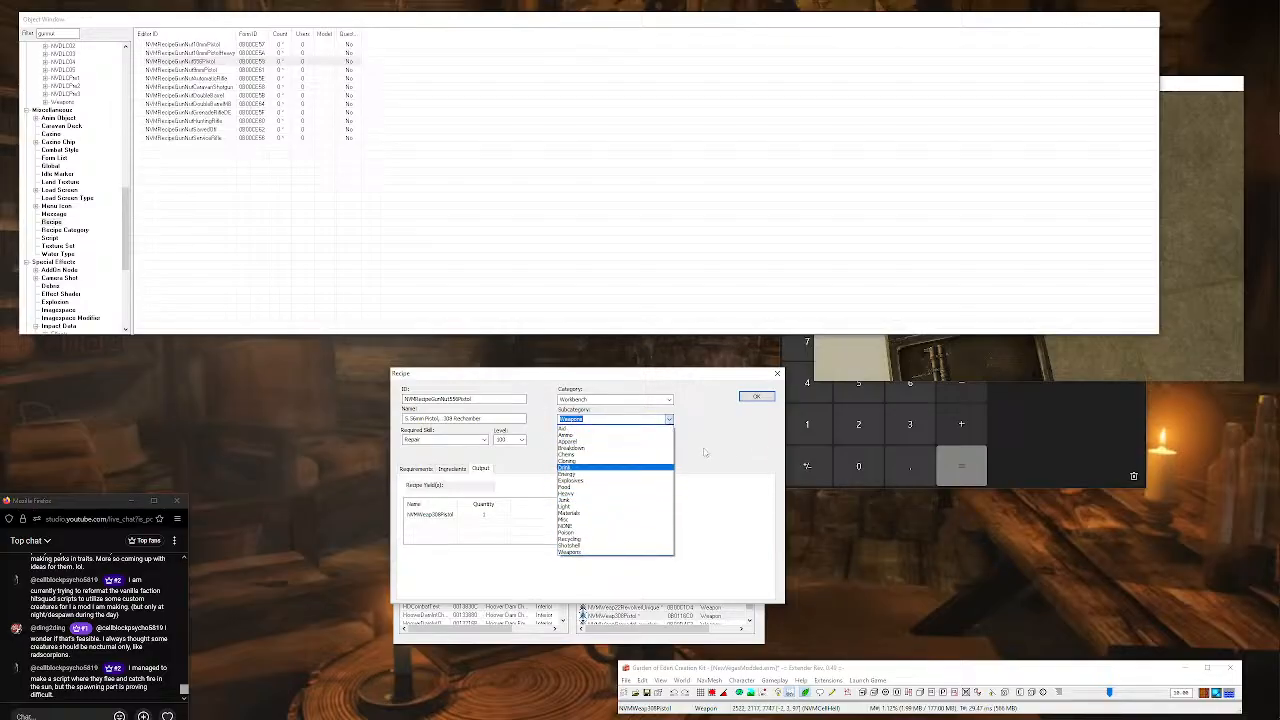
left_click(698, 418)
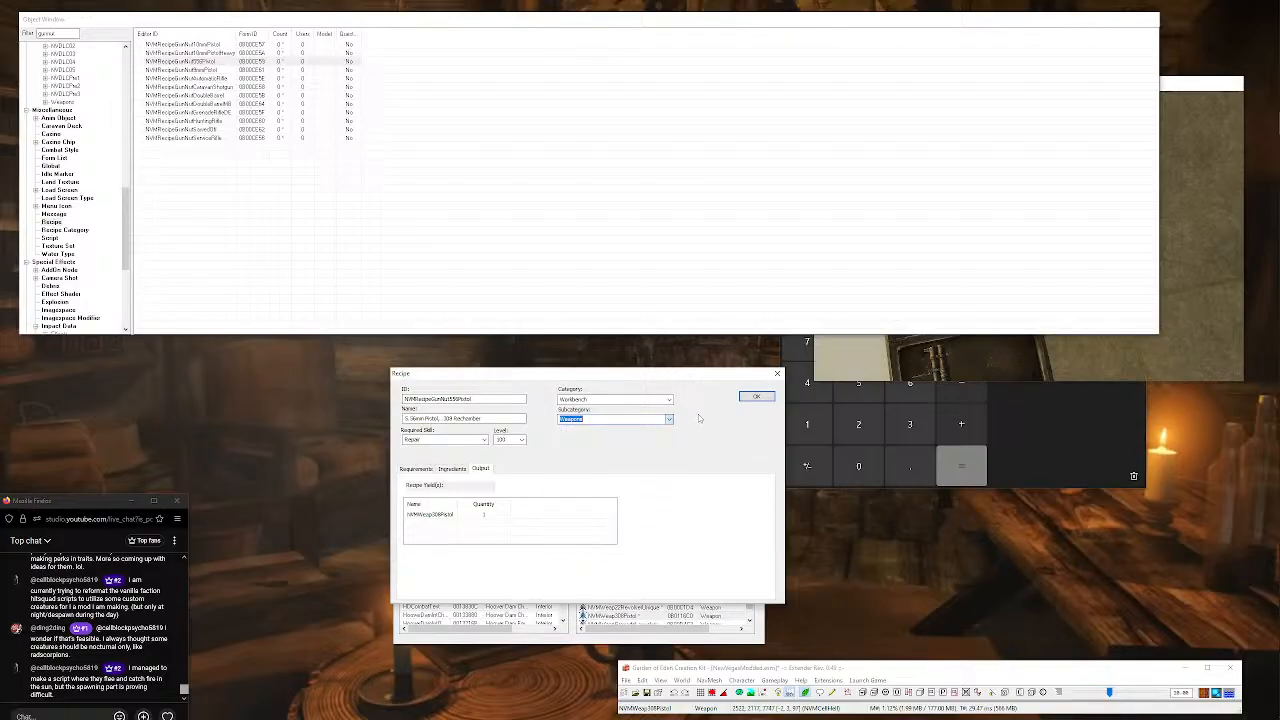
left_click(755, 398)
Open the Gun Nut recipe for the 10mm Pistol's .44 rechamber and examine its ingredients and output.
double_click(240, 45)
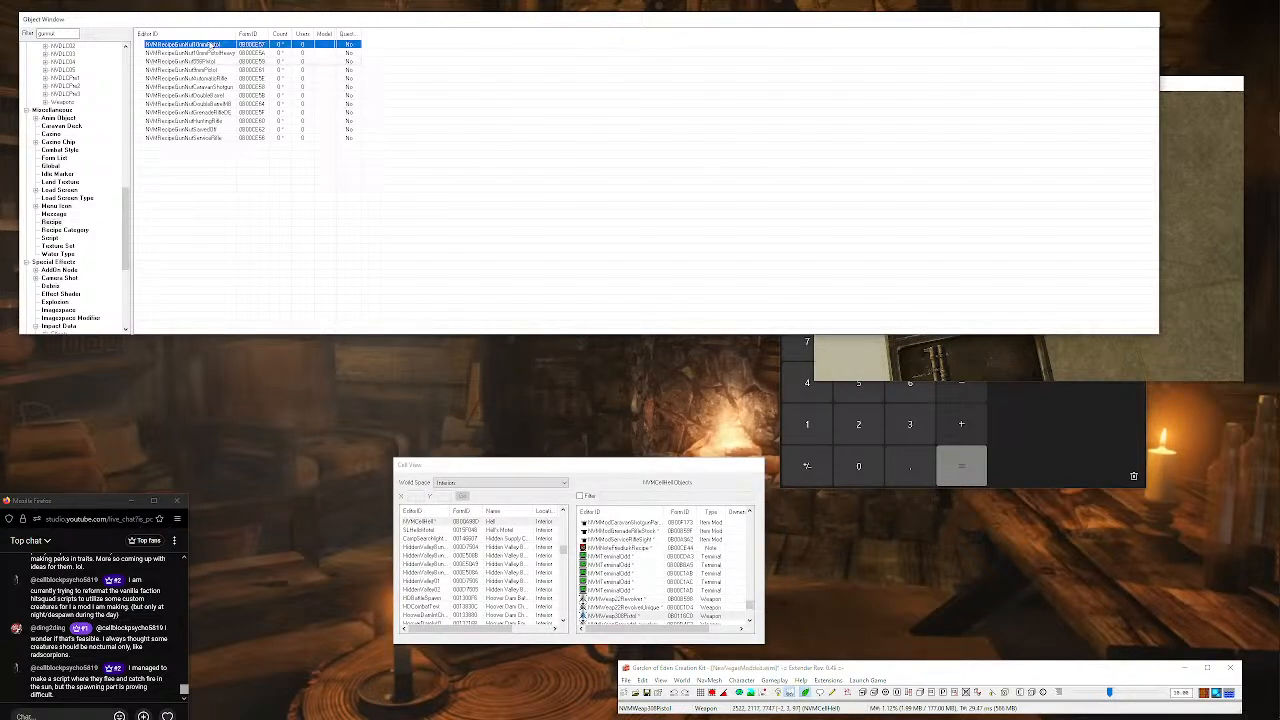
left_click_drag(683, 483, 621, 335)
left_click(621, 433)
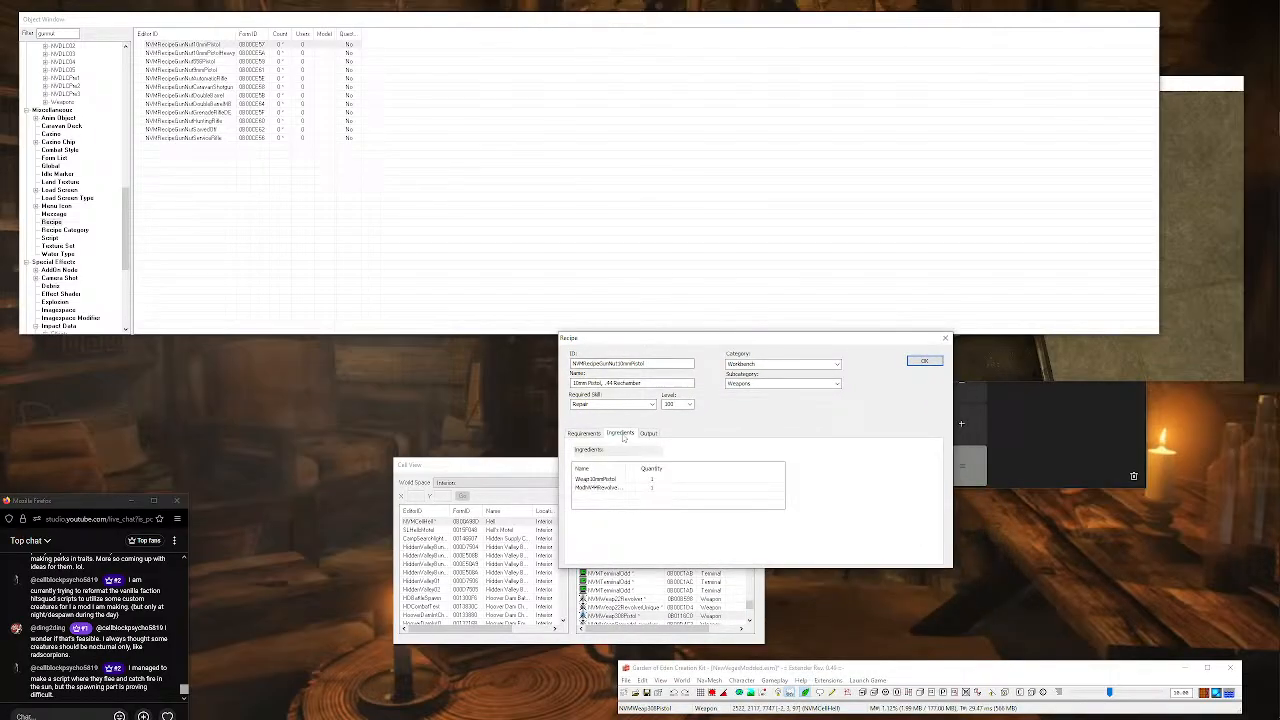
left_click(648, 433)
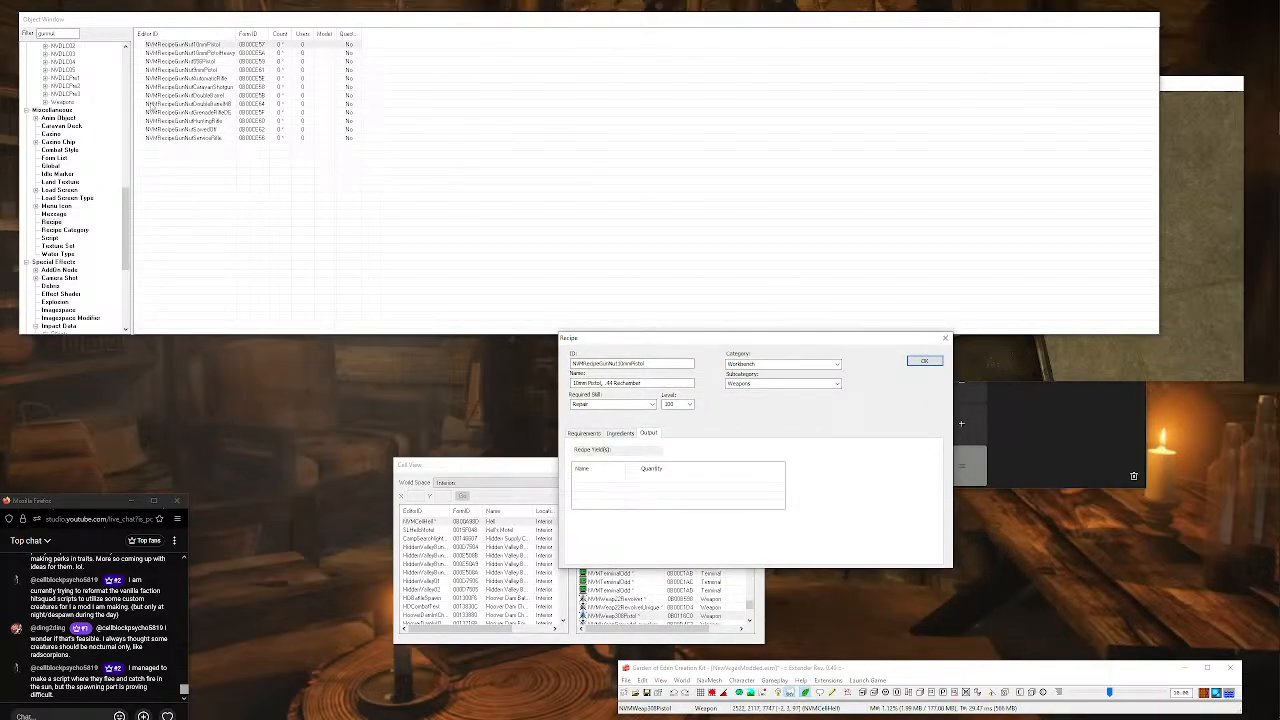
Filter the Weapon category by "10mm" and open the standard 10mm Pistol for editing.
scroll(80, 250, "up", 9)
left_click(53, 206)
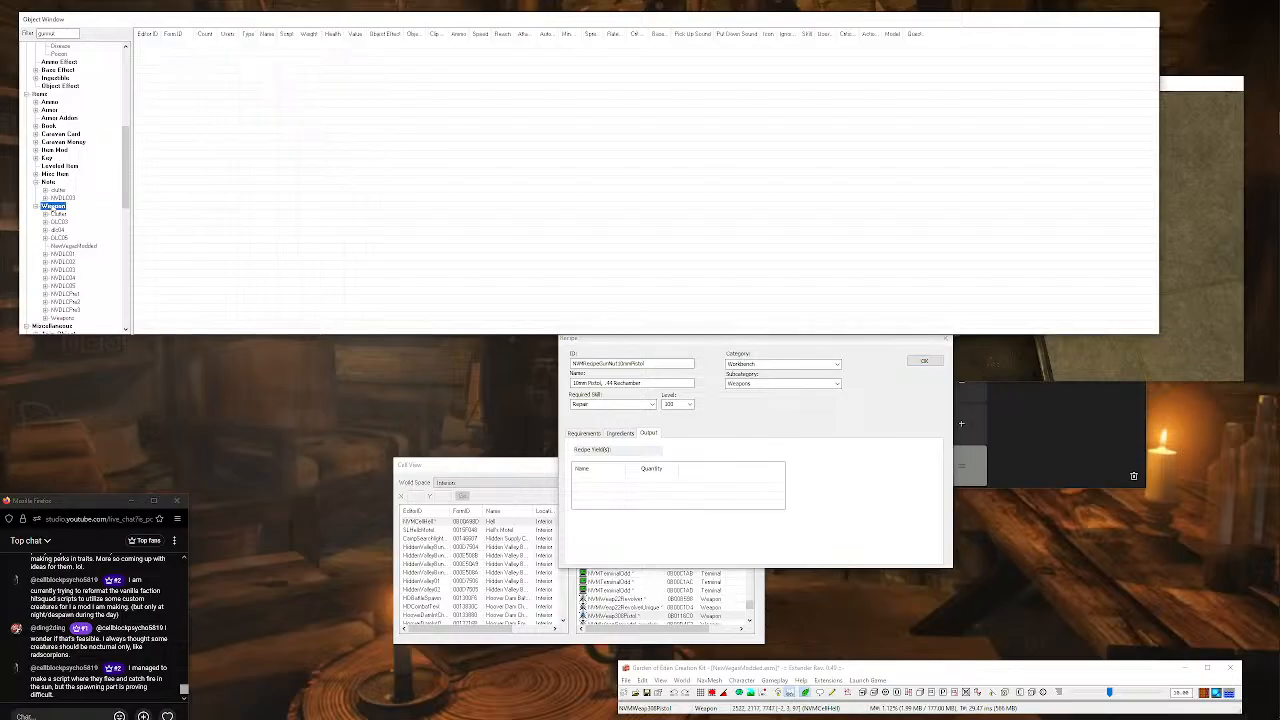
double_click(50, 33)
type("10mm")
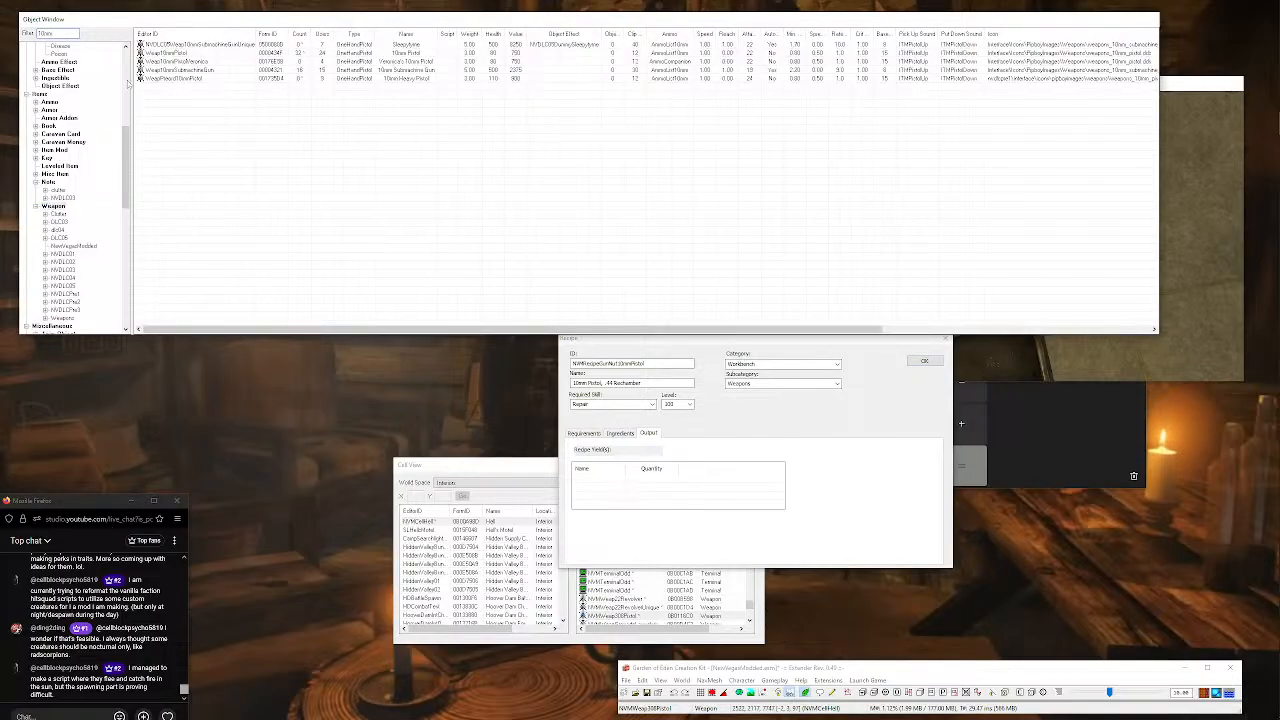
double_click(160, 53)
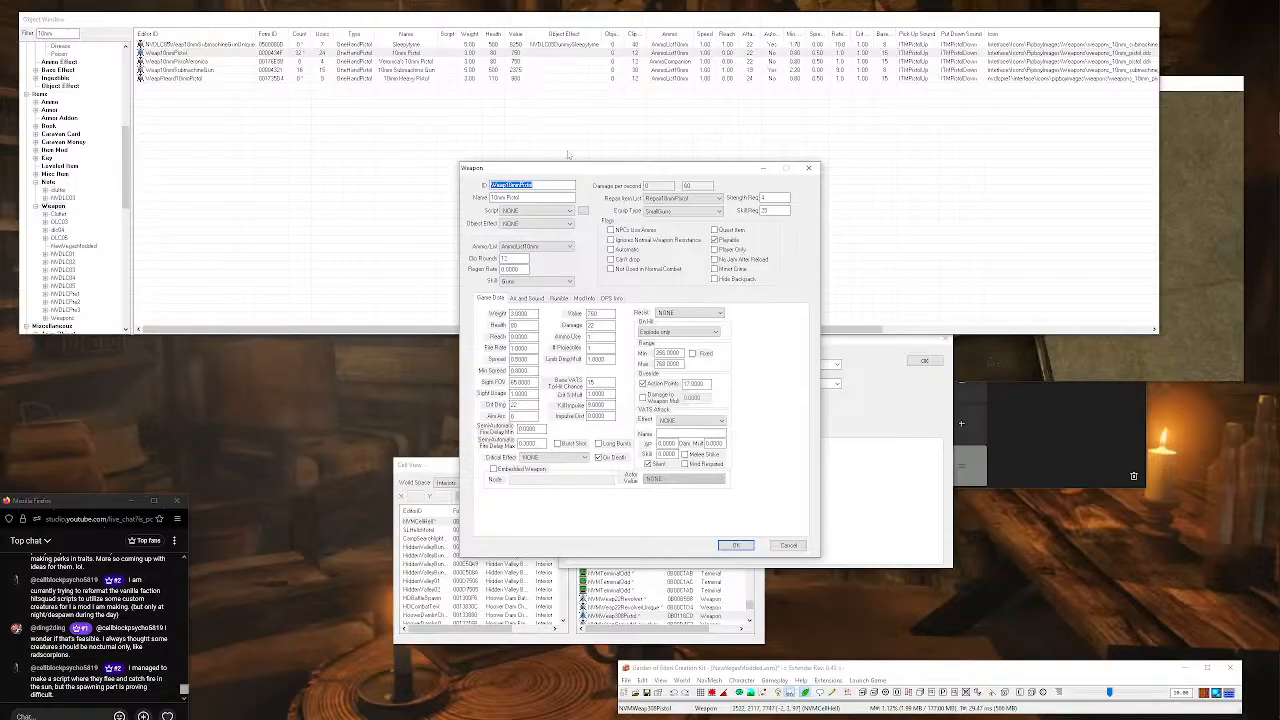
Name the weapon .44 Pistol and set its ID to NVMWeap44Pistol.
double_click(500, 197)
type("44")
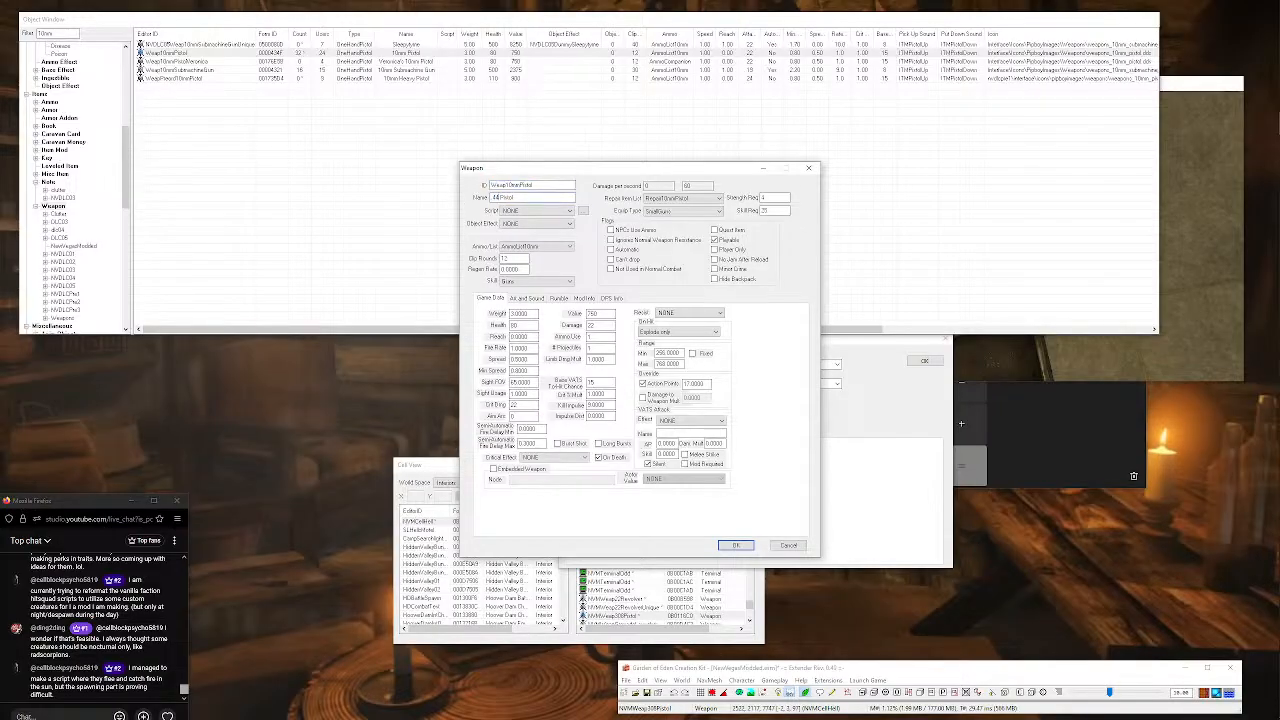
key("shift+Tab")
type("NVMWeap44Pistol")
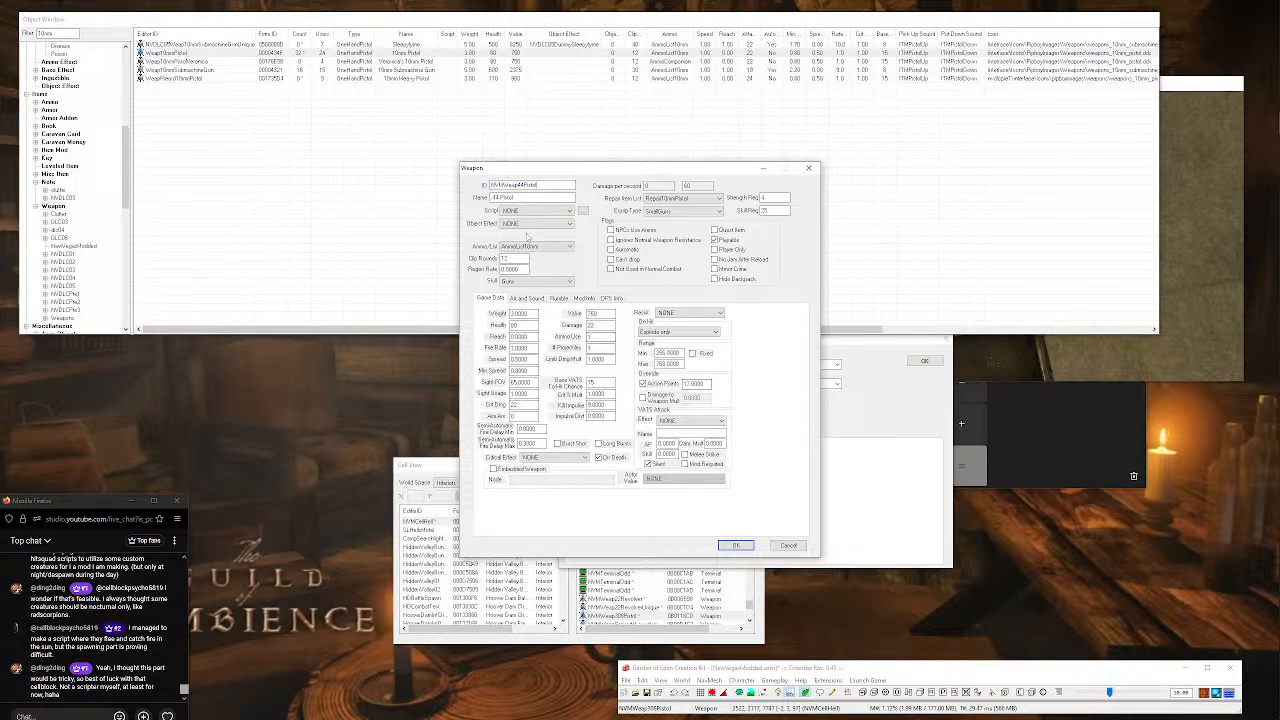
Set the .44 Pistol's ammo list to AmmoList44Magnum and its damage to 32.
left_click(566, 246)
type("ist44Magnu")
key("Return")
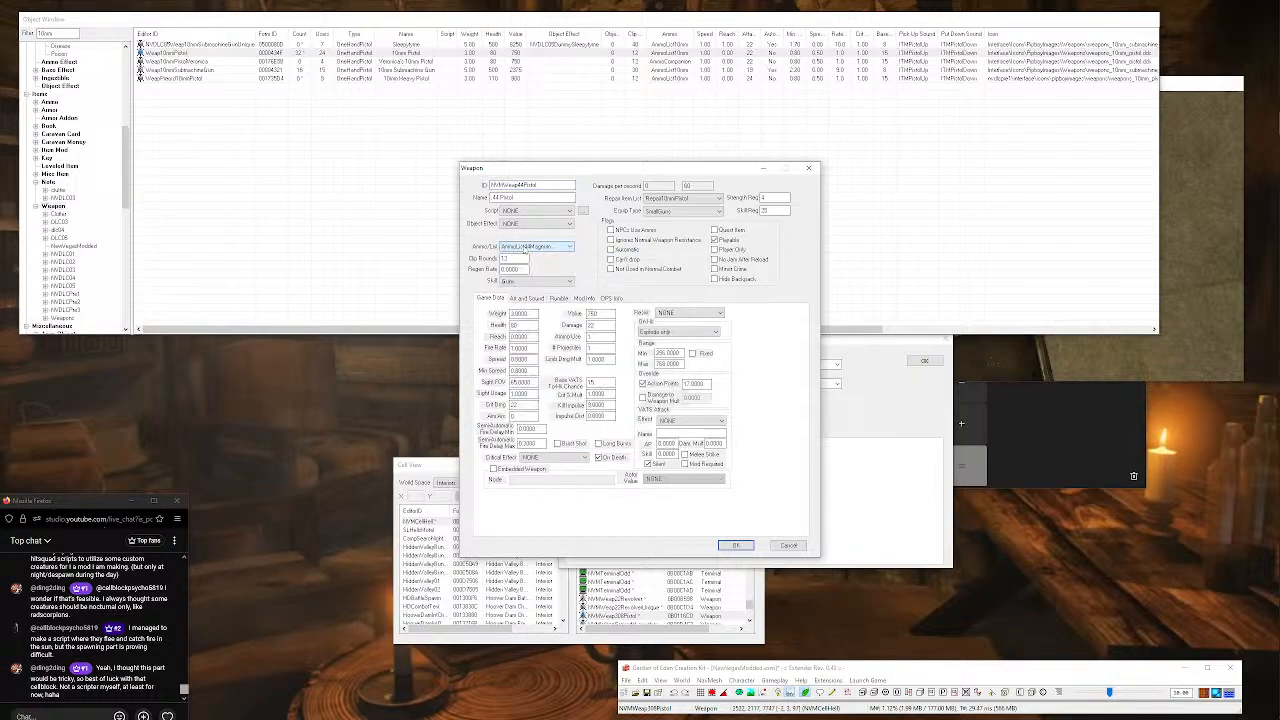
double_click(608, 325)
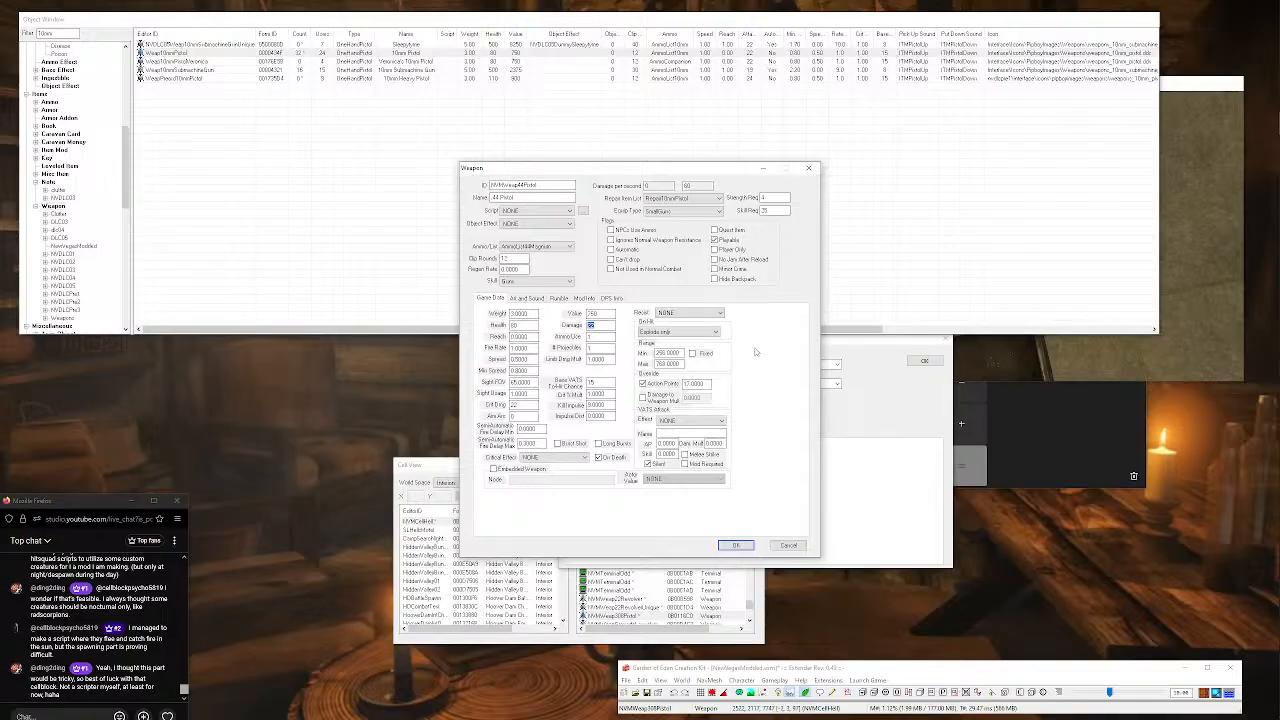
type("32")
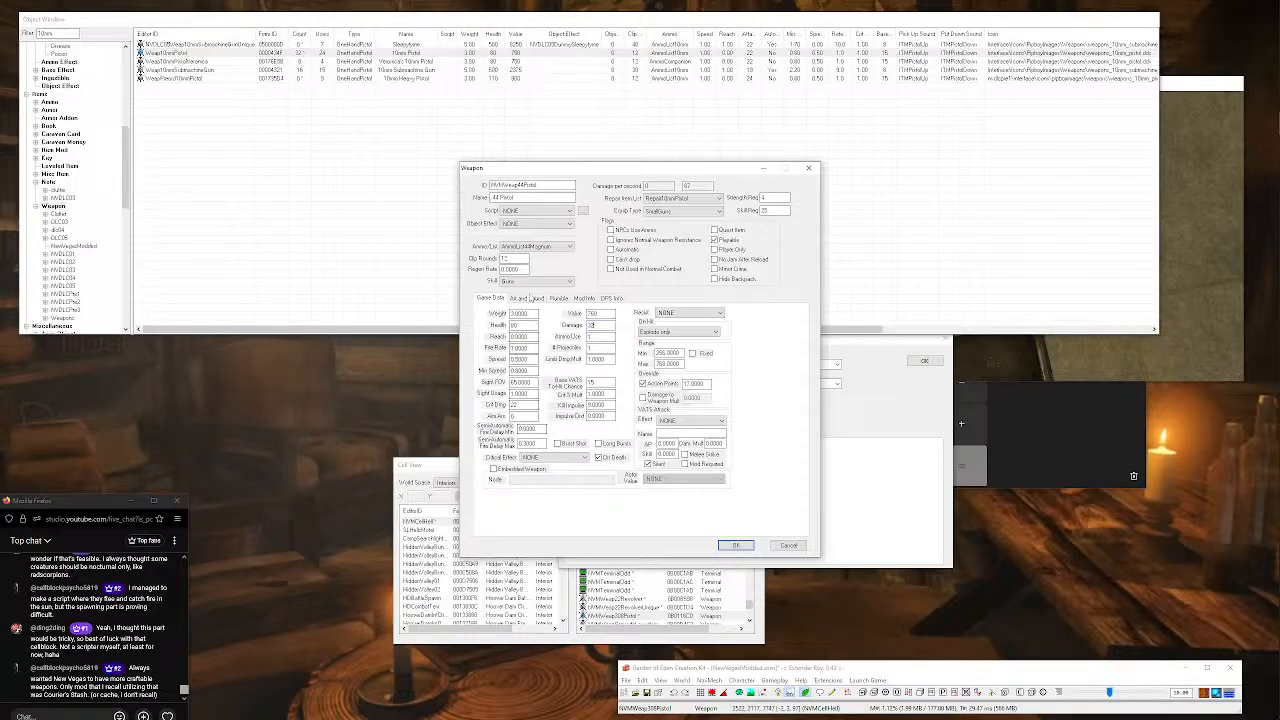
Set the .44 Pistol's clip rounds to 8 and its health to 70.
double_click(519, 257)
type("8")
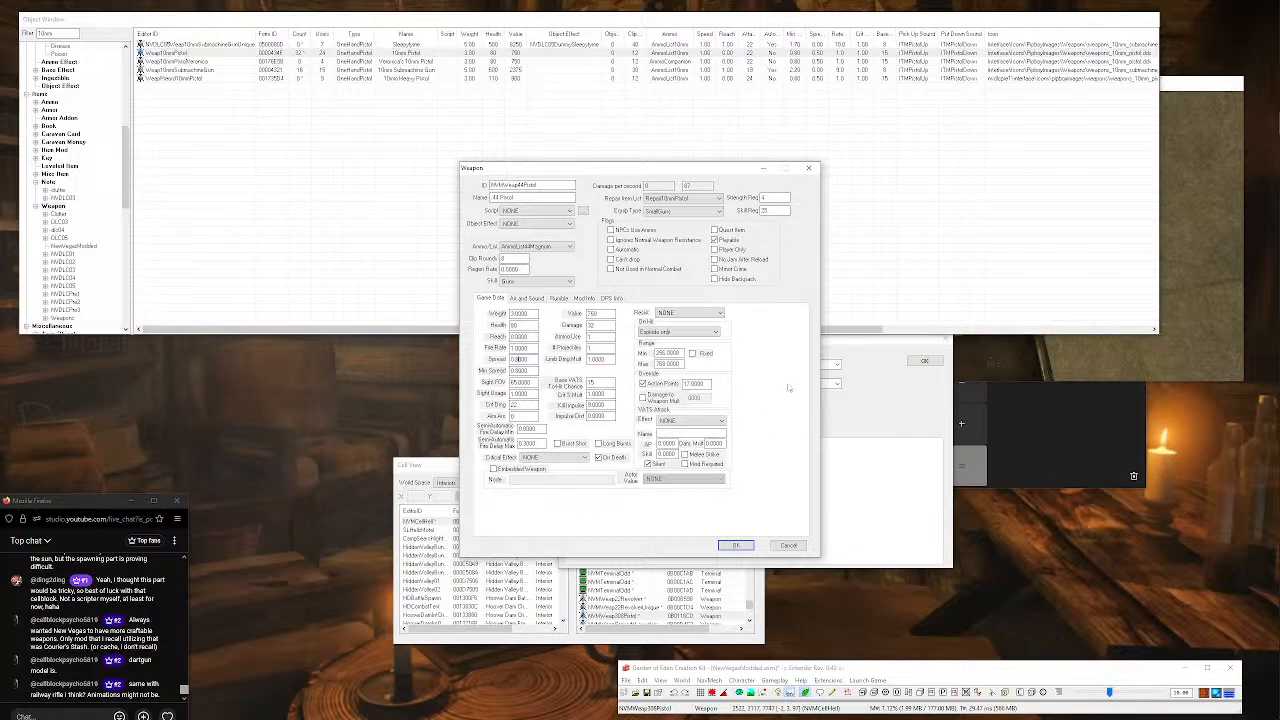
double_click(515, 326)
type("70")
Set the .44 Pistol's 3D attack sound to WPN44RevolvFire3D.
left_click(530, 299)
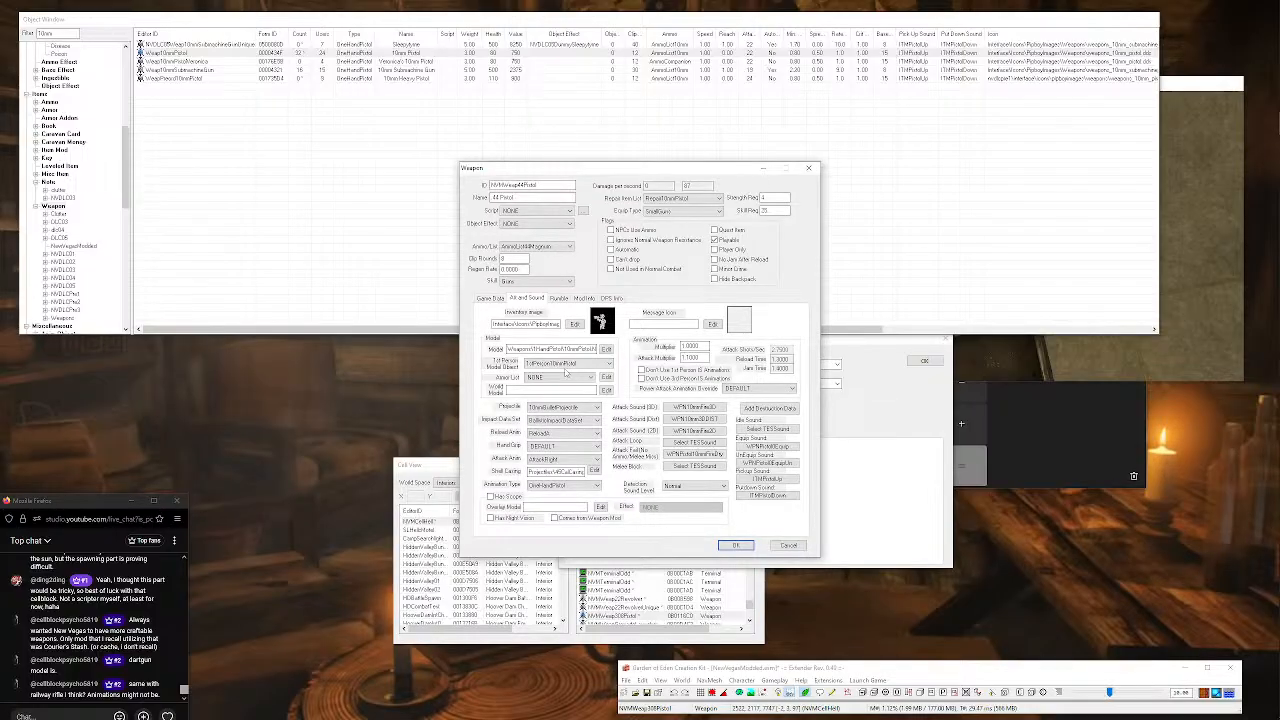
left_click(692, 408)
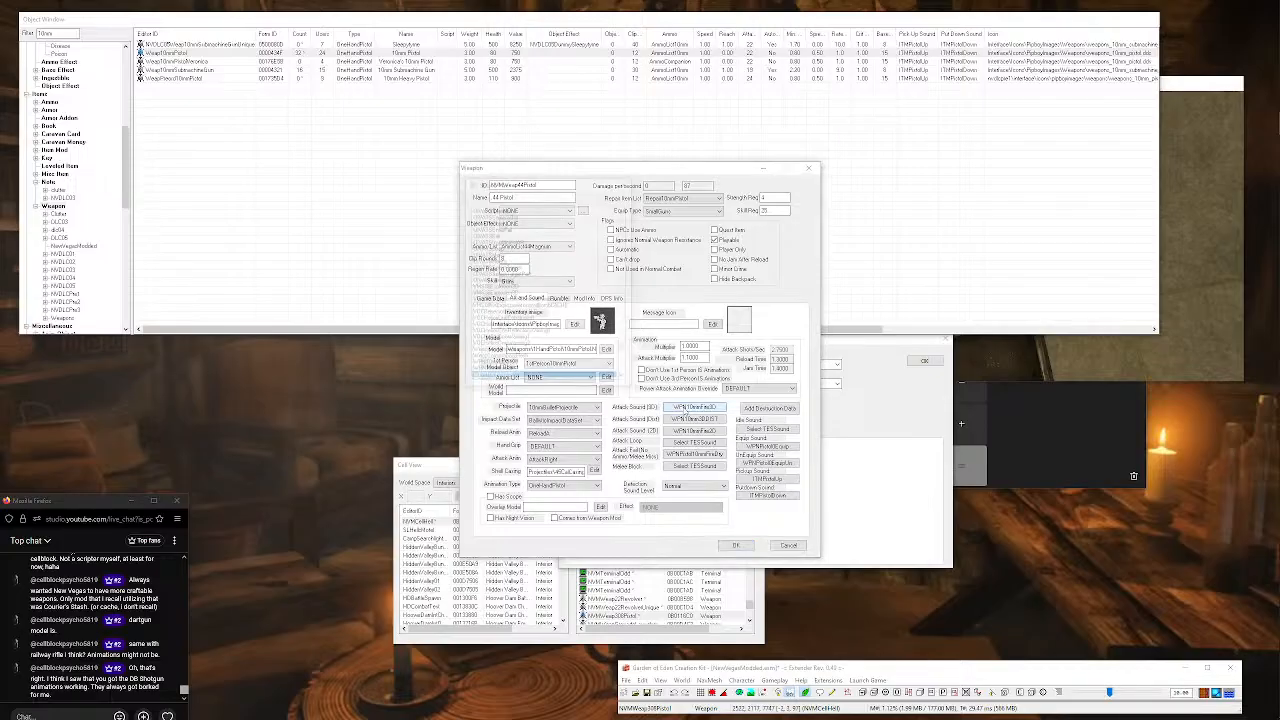
key("Down")
key("Down")
key("Down")
key("Down")
key("Down")
key("Down")
key("Down")
key("Down")
key("Down")
key("Down")
key("Down")
key("Down")
key("Down")
key("Down")
key("Down")
key("Down")
key("Down")
key("Down")
key("Down")
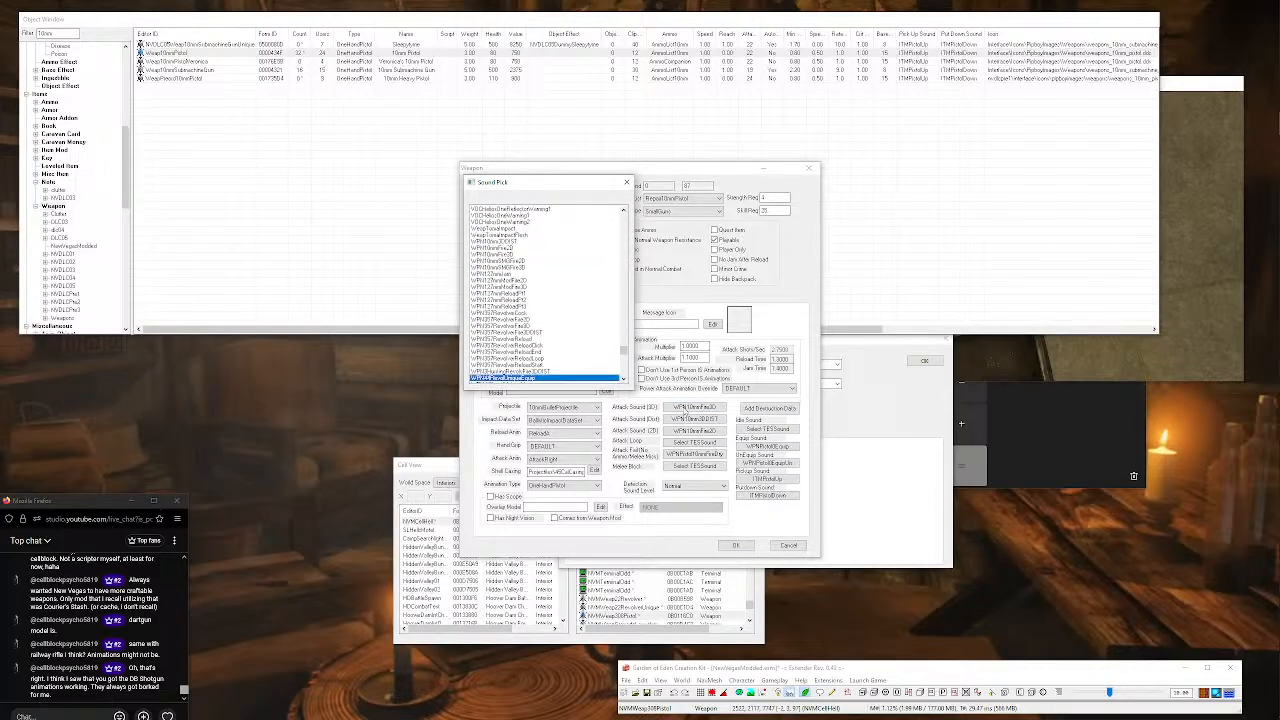
key("Down")
key("Down")
key("Down")
key("Down")
key("Down")
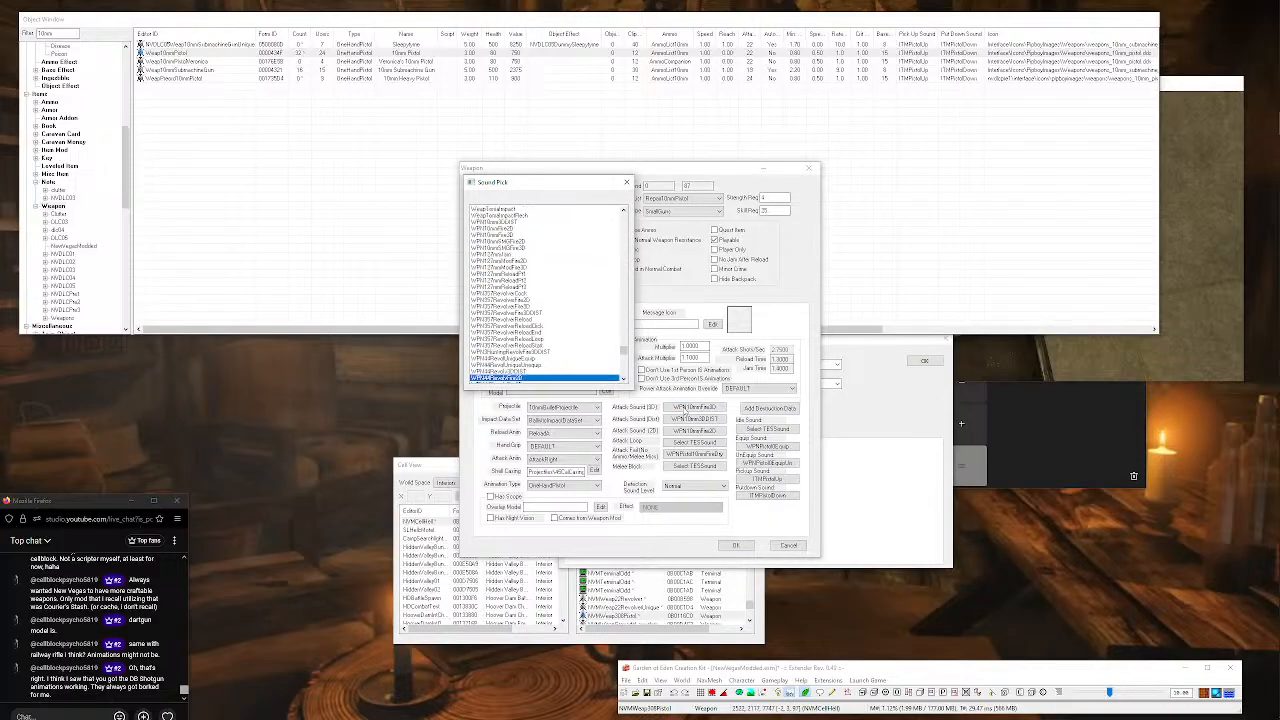
key("Return")
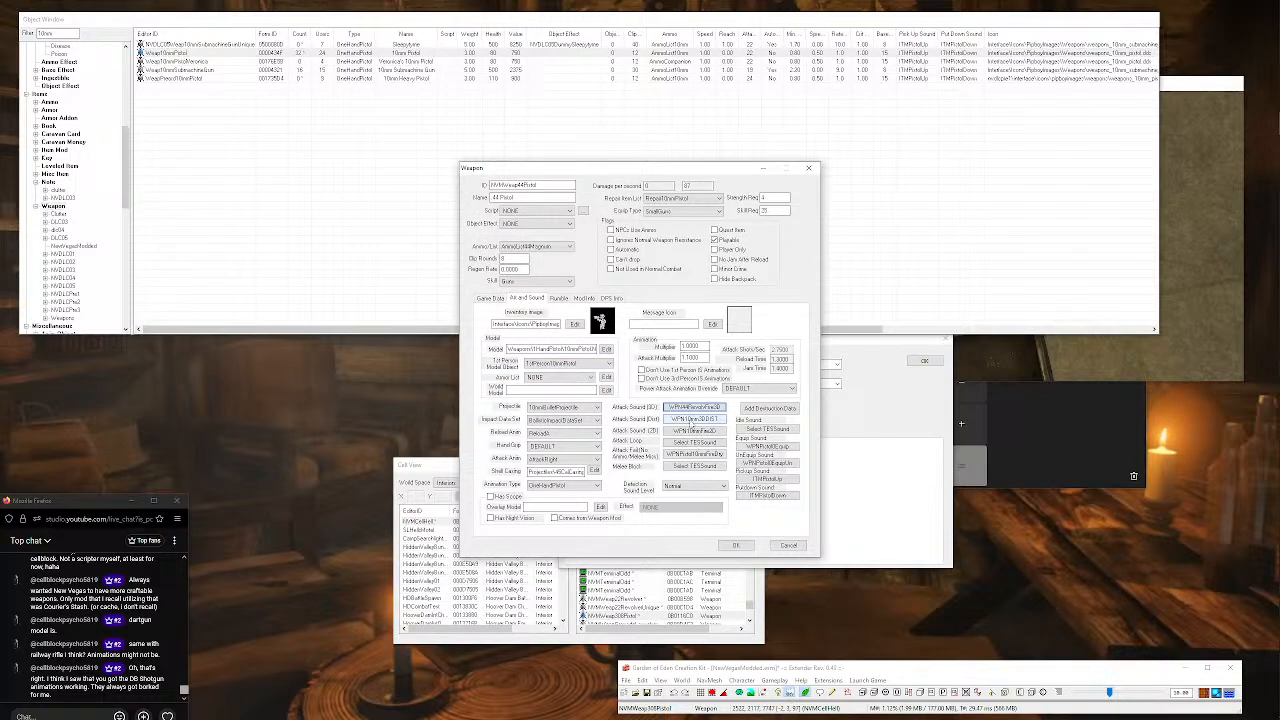
Set the .44 Pistol's distant attack sound to WPN44Revolv3DDIST.
left_click(692, 419)
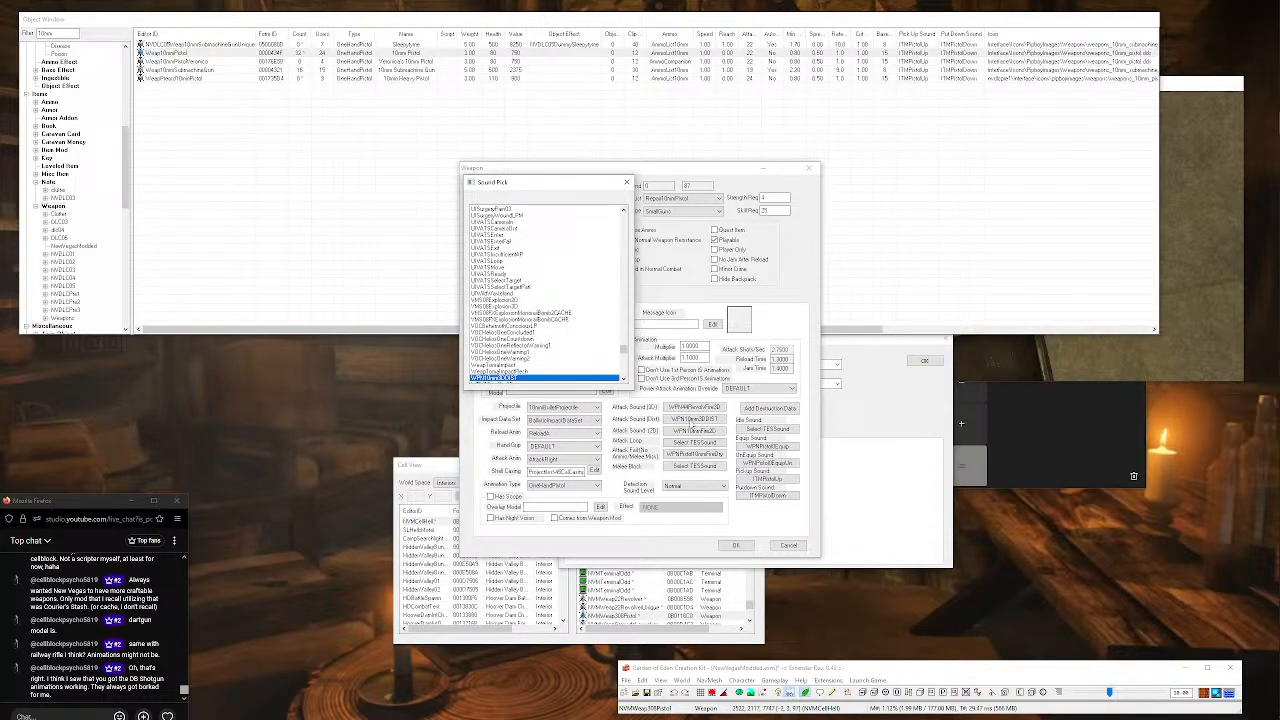
key("Down")
key("Down")
key("Down")
key("Down")
key("Down")
key("Down")
key("Down")
key("Down")
key("Down")
key("Down")
key("Down")
key("Down")
key("Down")
key("Down")
key("Down")
key("Down")
key("Down")
key("Down")
key("Down")
key("Down")
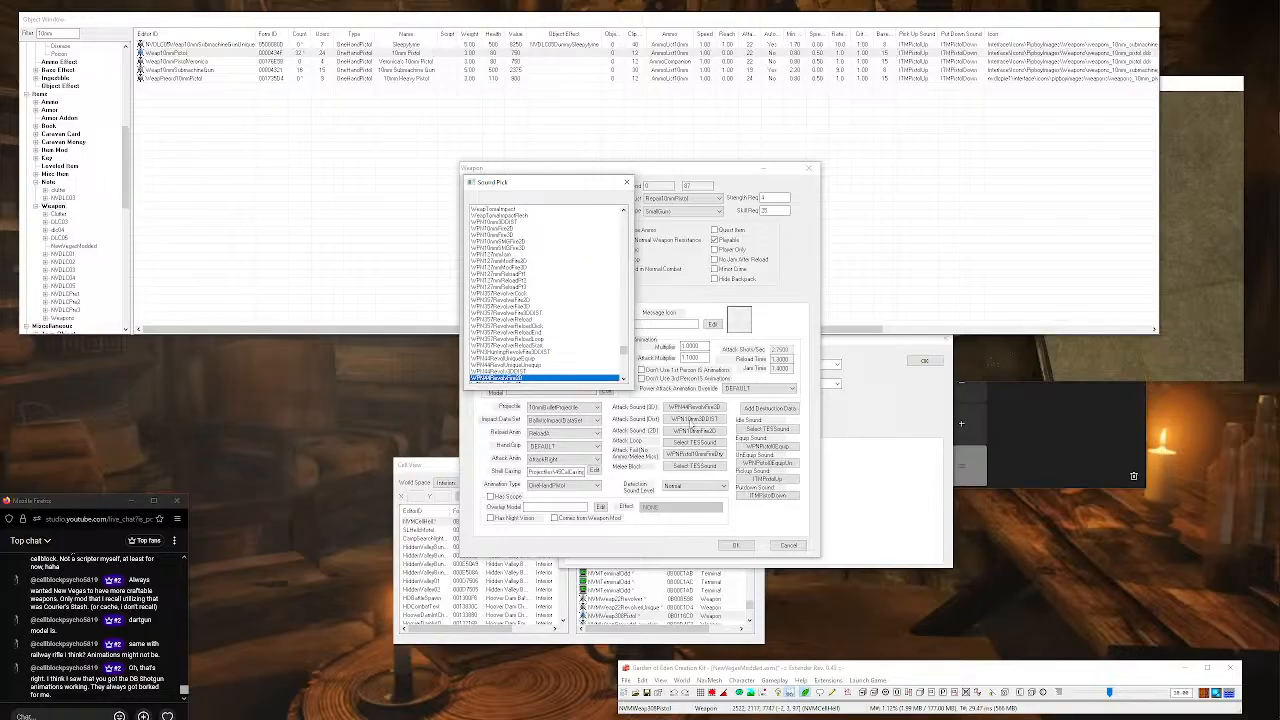
key("Down")
key("Return")
Set the .44 Pistol's 2D attack sound to WPN44RevolvFire2D.
left_click(692, 422)
key("Down")
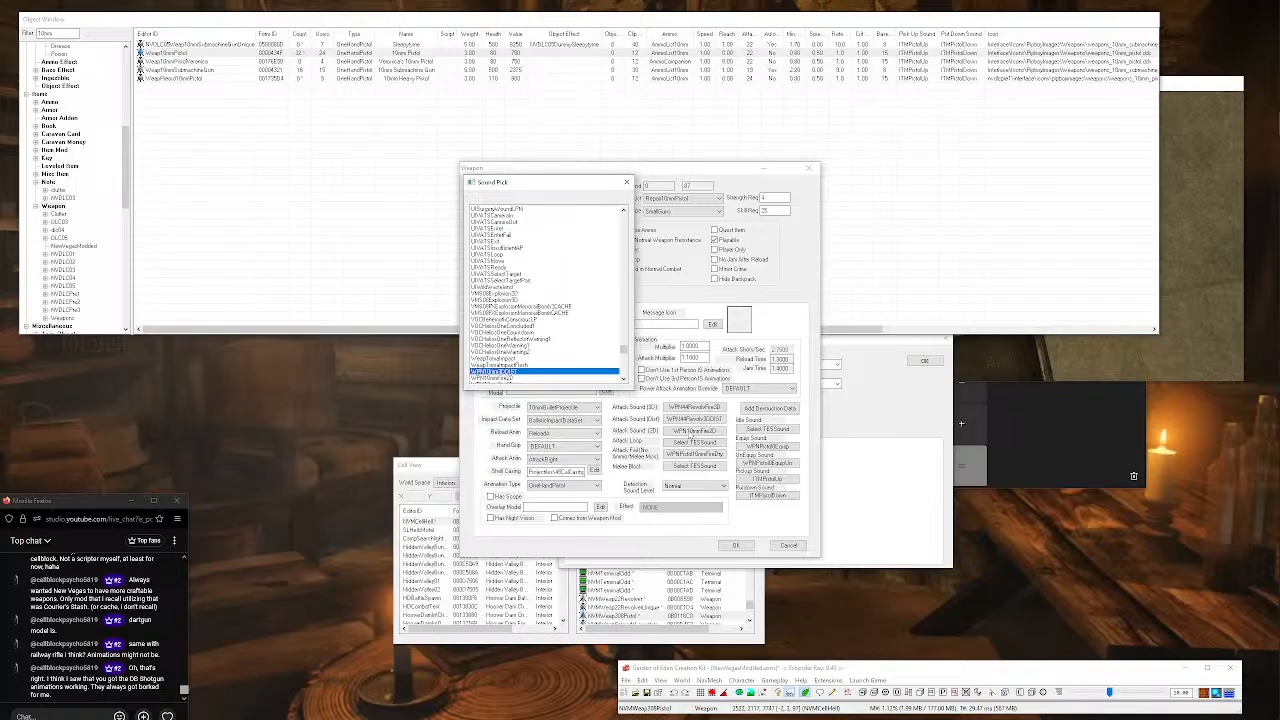
key("Down")
key("Down")
key("Down")
key("Down")
key("Down")
key("Down")
key("Down")
key("Down")
key("Down")
key("Down")
key("Down")
key("Down")
key("Down")
key("Down")
key("Down")
key("Down")
key("Down")
key("Down")
key("Down")
key("Down")
key("Down")
key("Down")
key("Down")
key("Down")
key("Down")
key("Down")
key("Down")
key("Down")
key("Down")
key("Up")
key("Up")
key("Up")
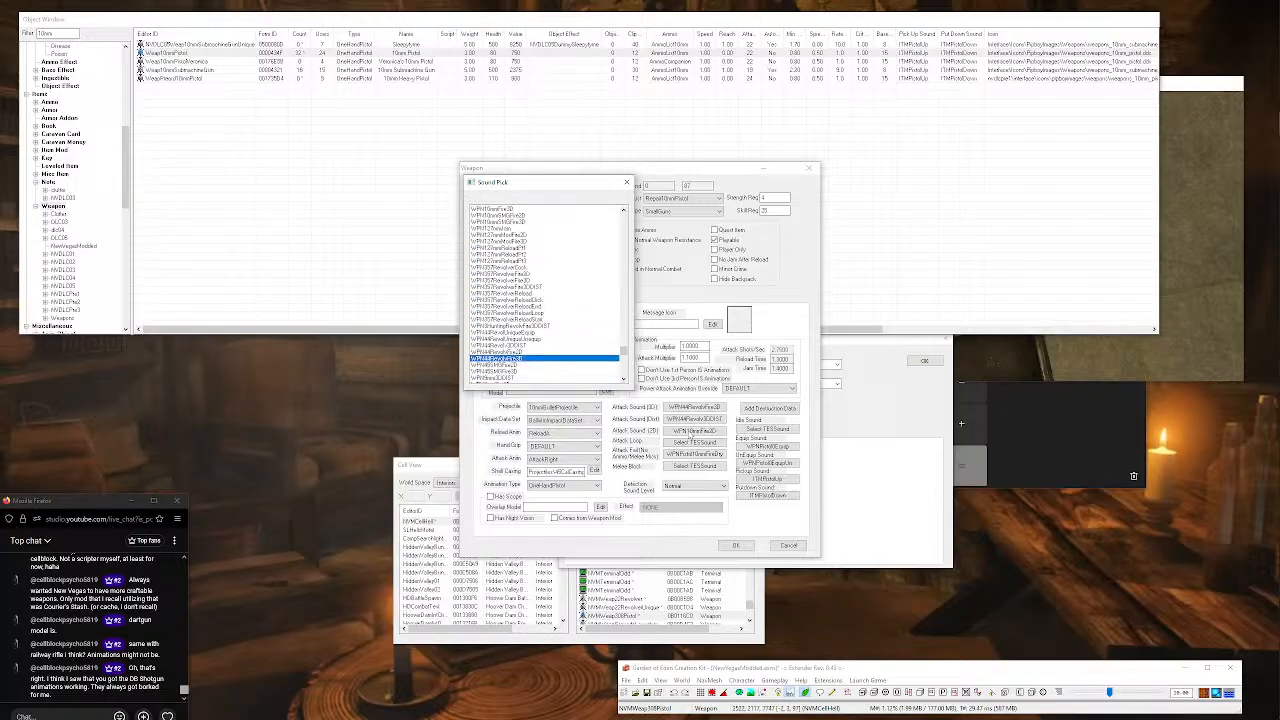
key("Return")
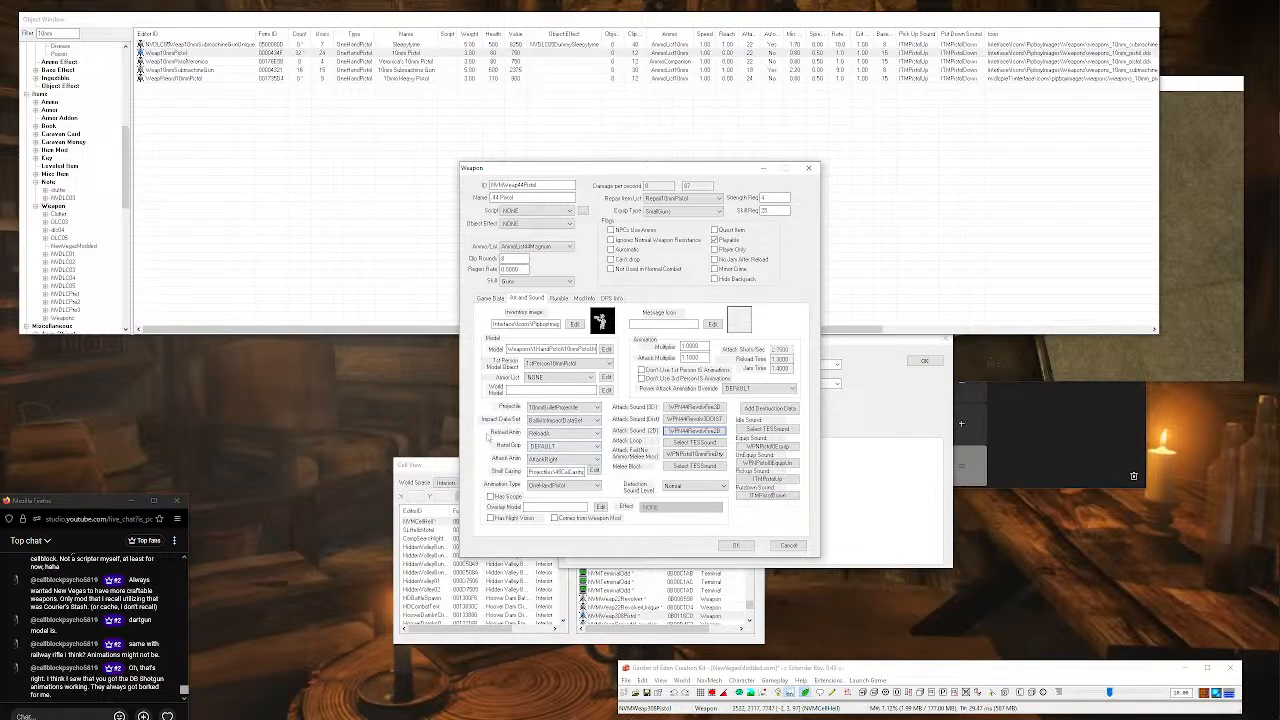
Compare the .44 Pistol's reload animation and shell casing with the .44 Magnum Revolver's art and sound settings.
left_click(554, 438)
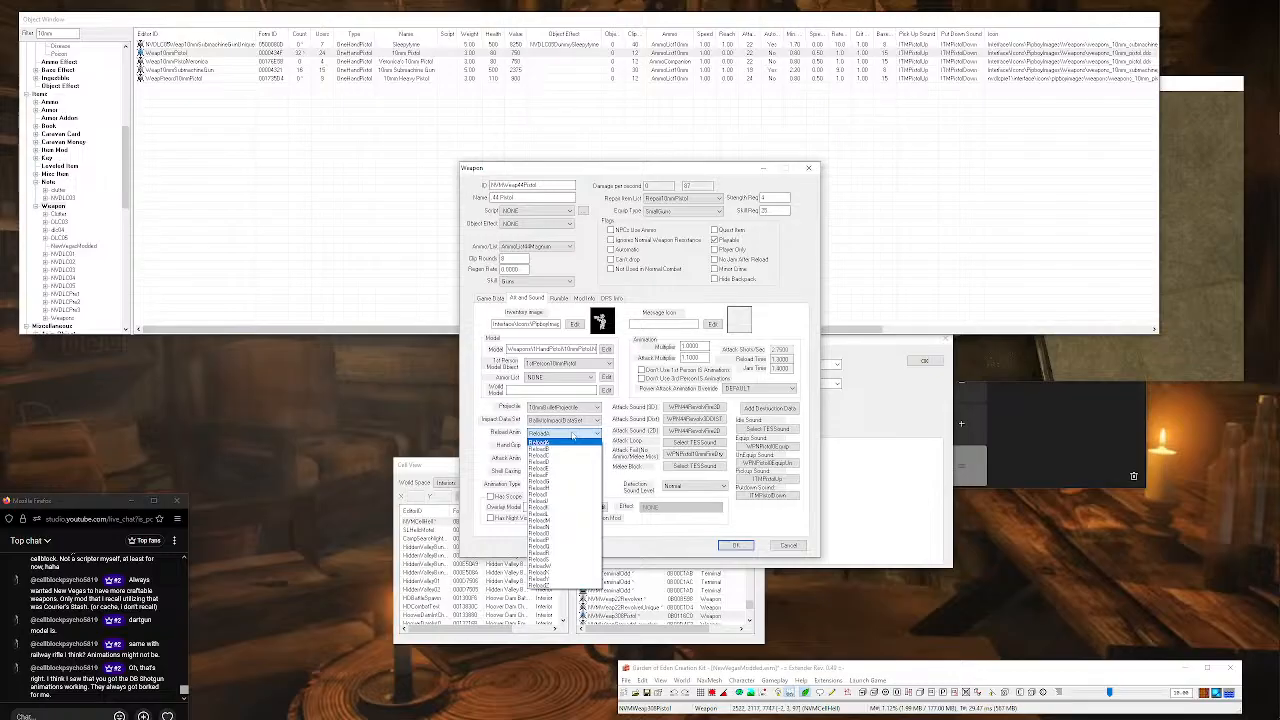
left_click(572, 436)
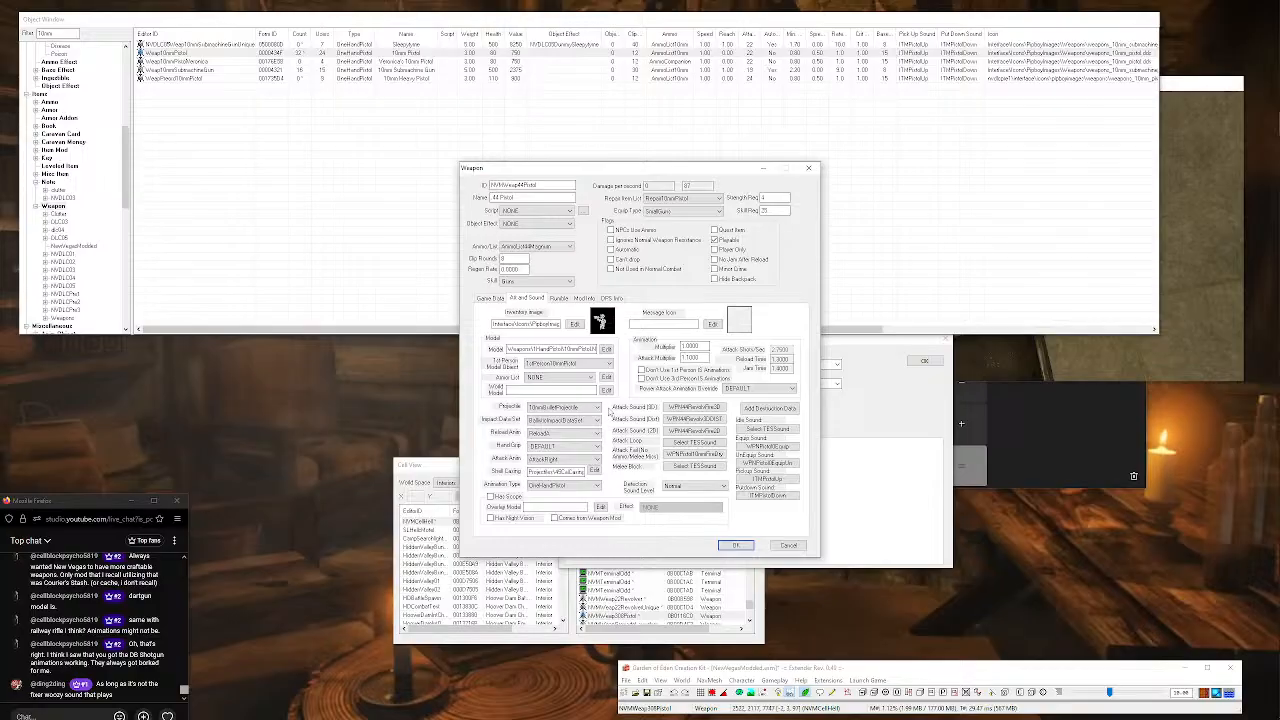
left_click_drag(552, 471, 516, 471)
left_click(531, 472)
left_click(914, 484)
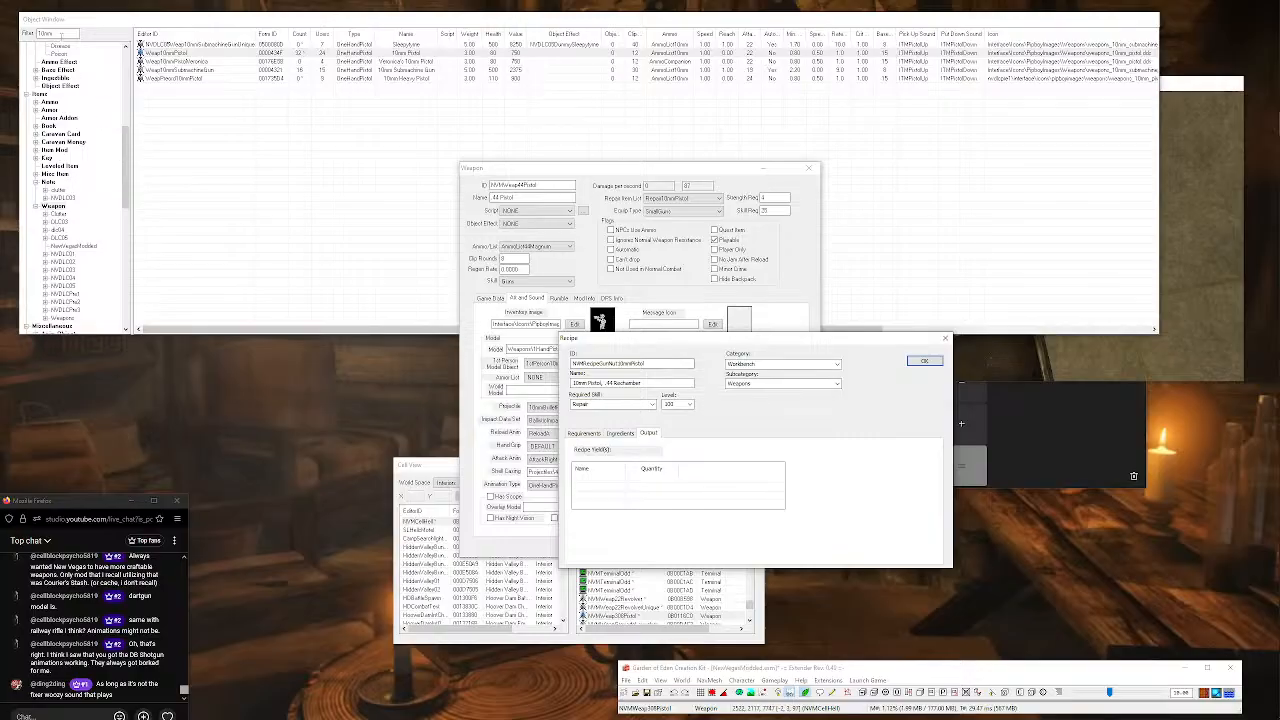
left_click_drag(61, 35, 2, 30)
type("44")
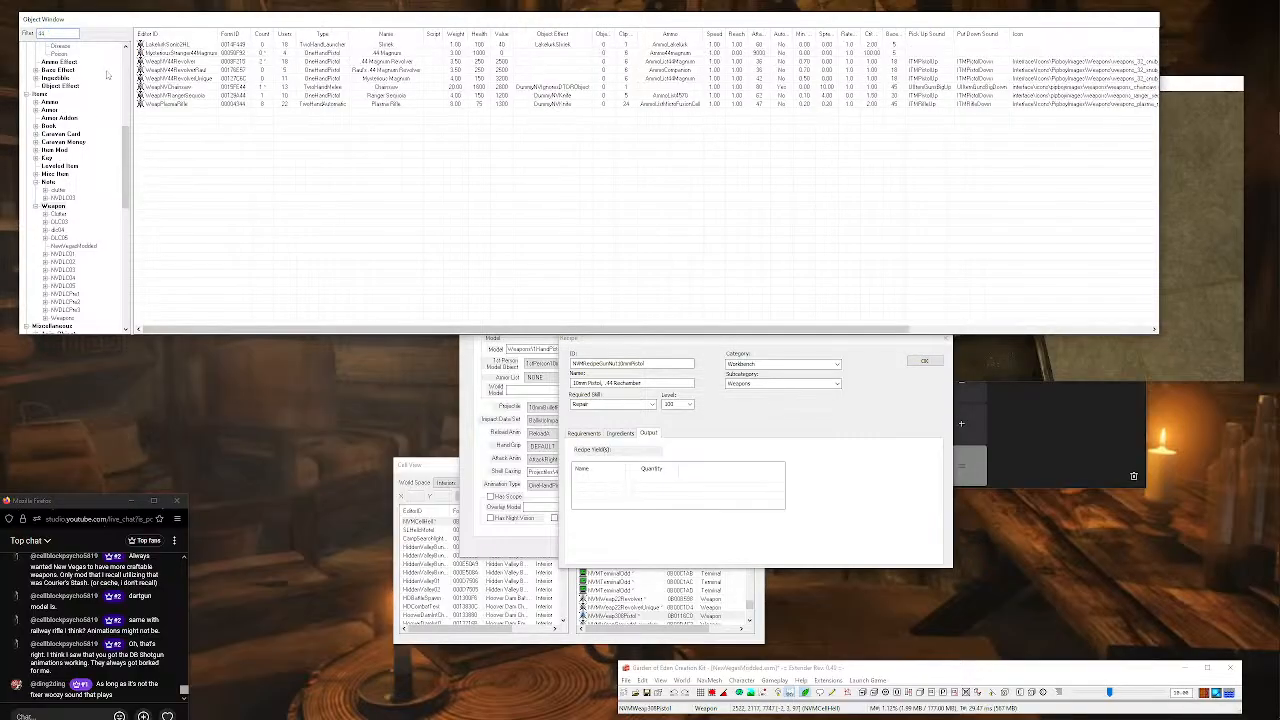
double_click(163, 62)
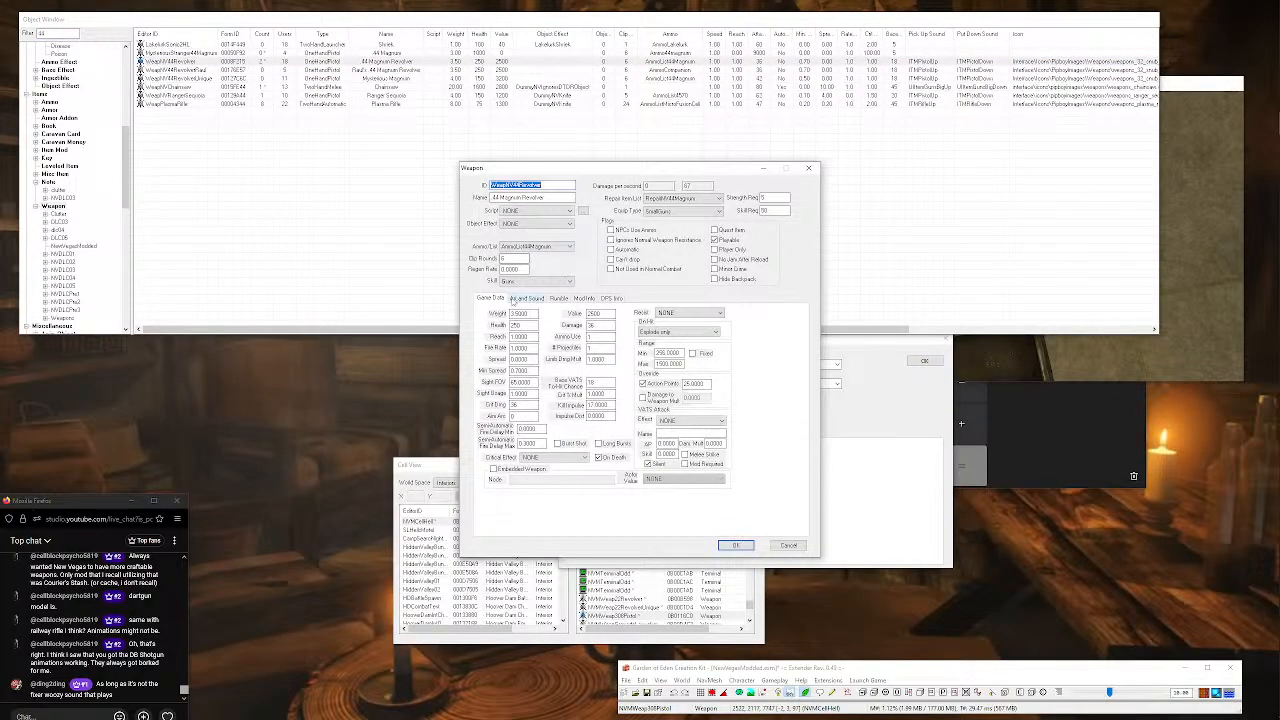
left_click(520, 299)
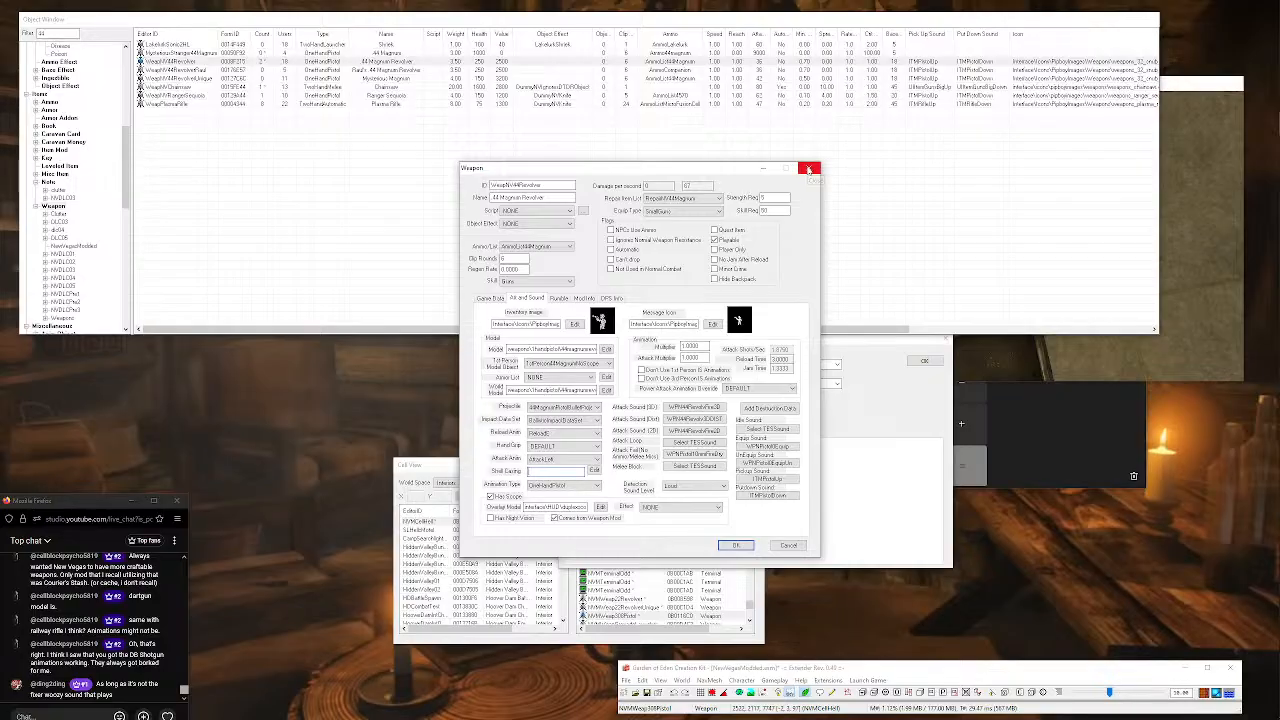
left_click(808, 169)
left_click(754, 417)
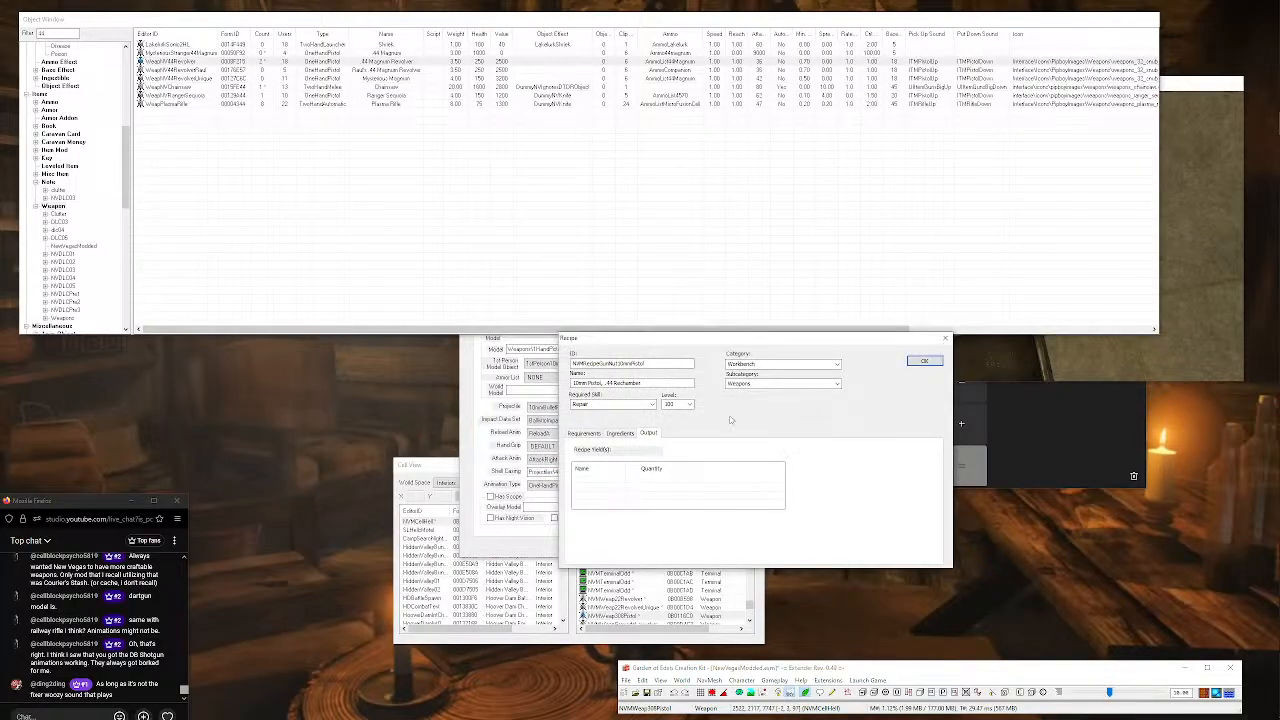
Set the .44 Pistol's critical damage to 32 and kill impulse to 13, and save it as a new form.
left_click(467, 396)
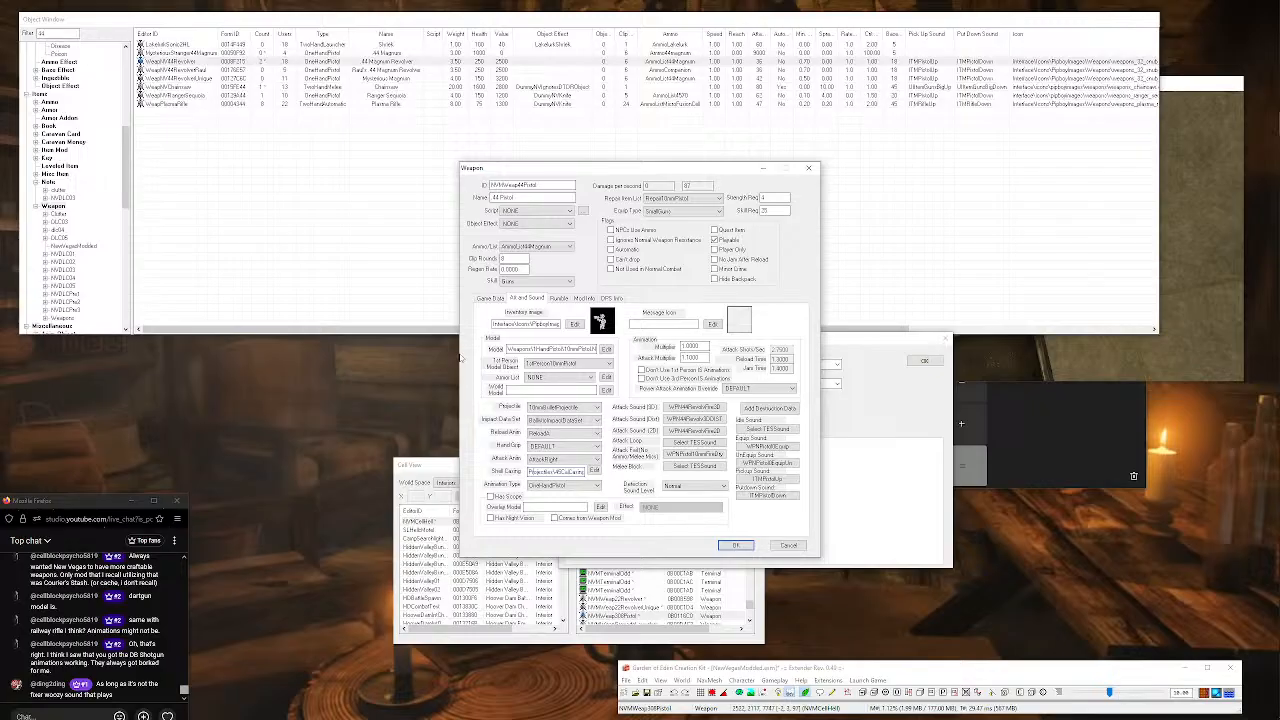
left_click(500, 300)
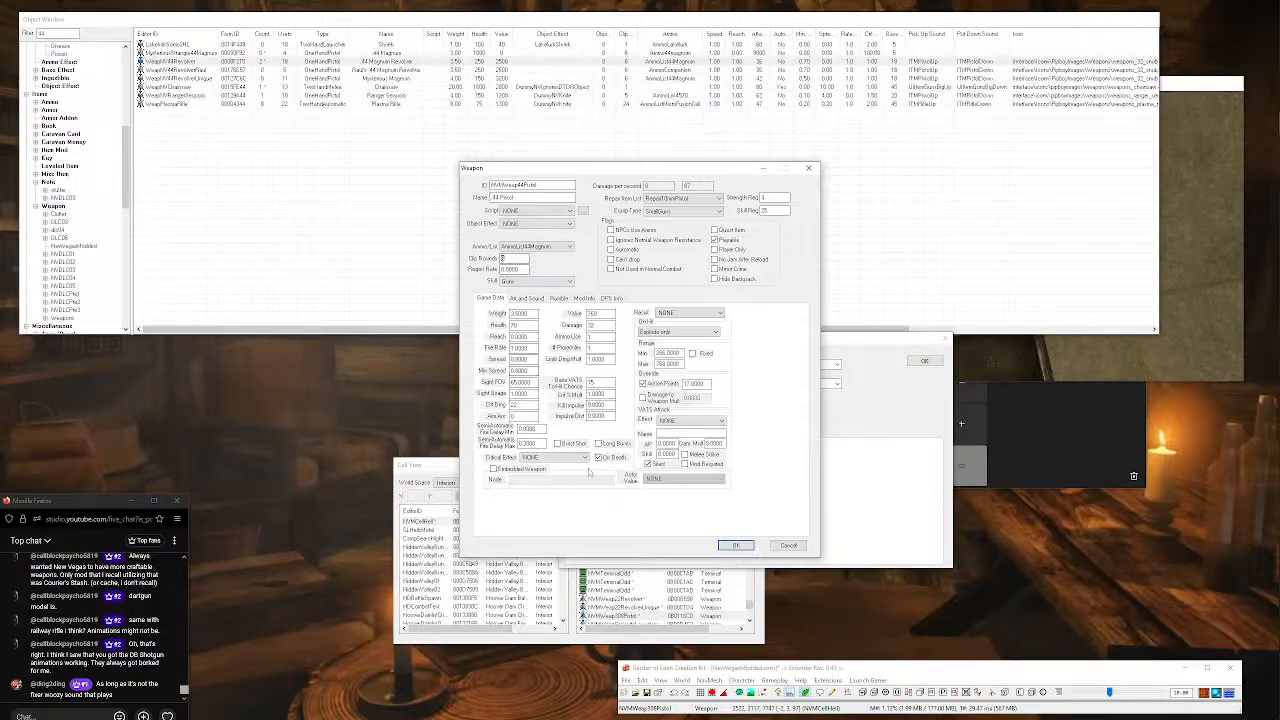
left_click_drag(525, 404, 486, 404)
type("321")
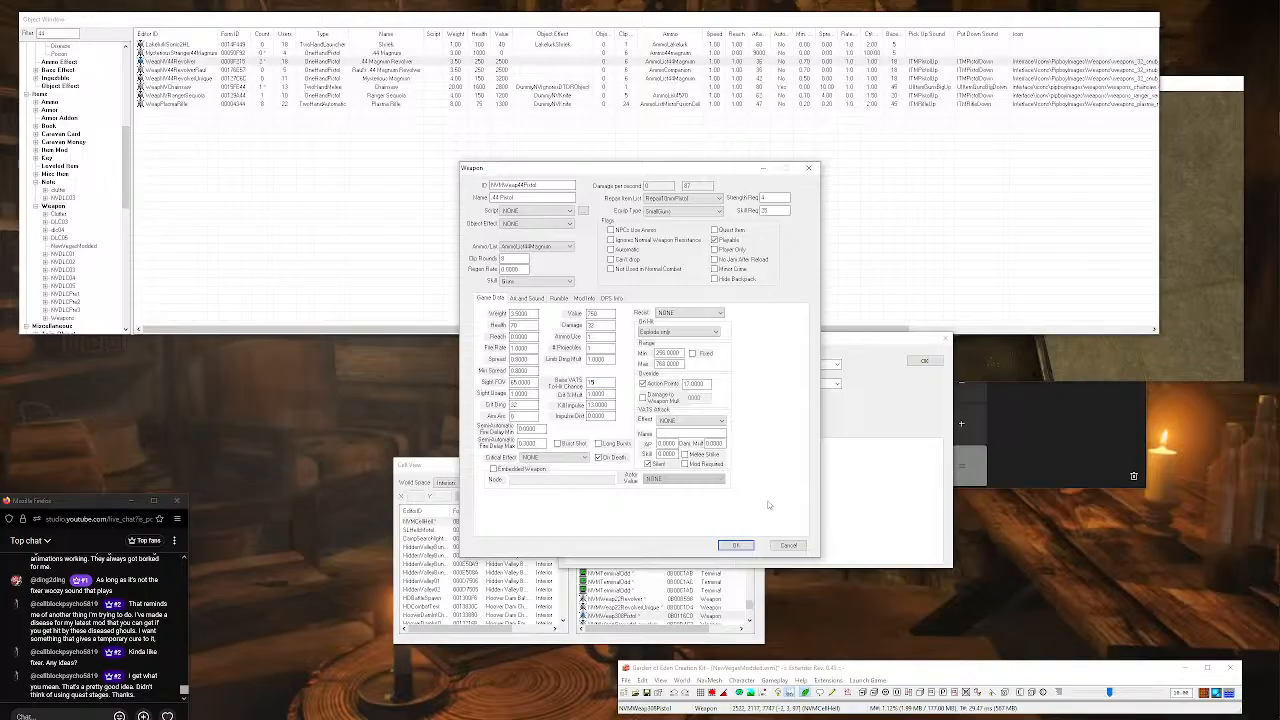
left_click(737, 546)
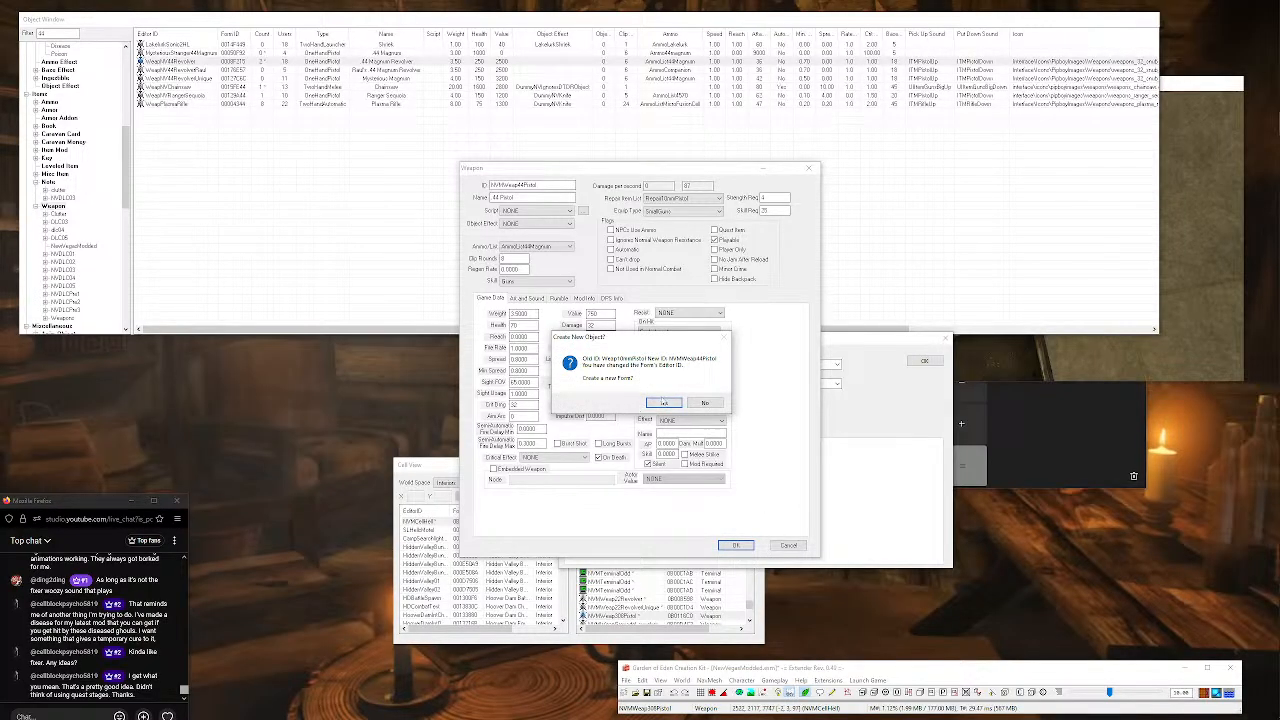
left_click(663, 403)
Filter the quests by "nvm" and open the script attached to the Dead Man Walking quest.
scroll(65, 171, "up", 11)
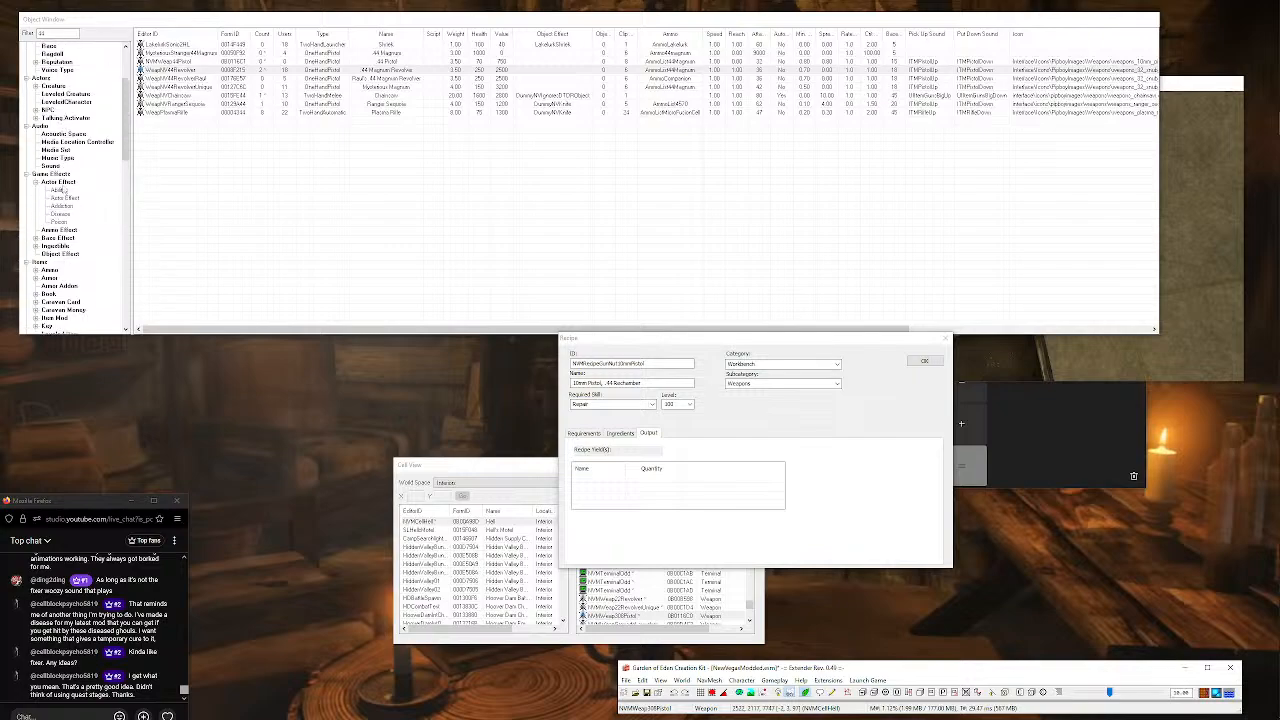
left_click(53, 136)
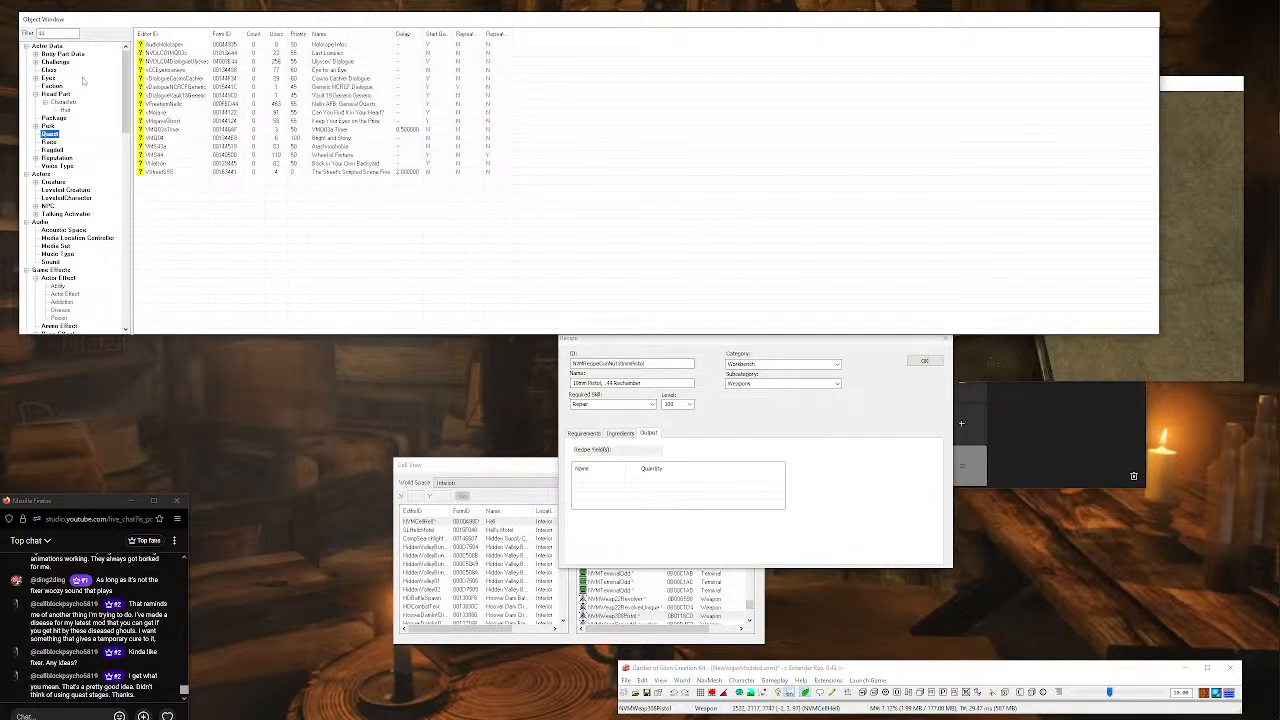
left_click_drag(59, 33, 1, 24)
type("nvm")
double_click(176, 46)
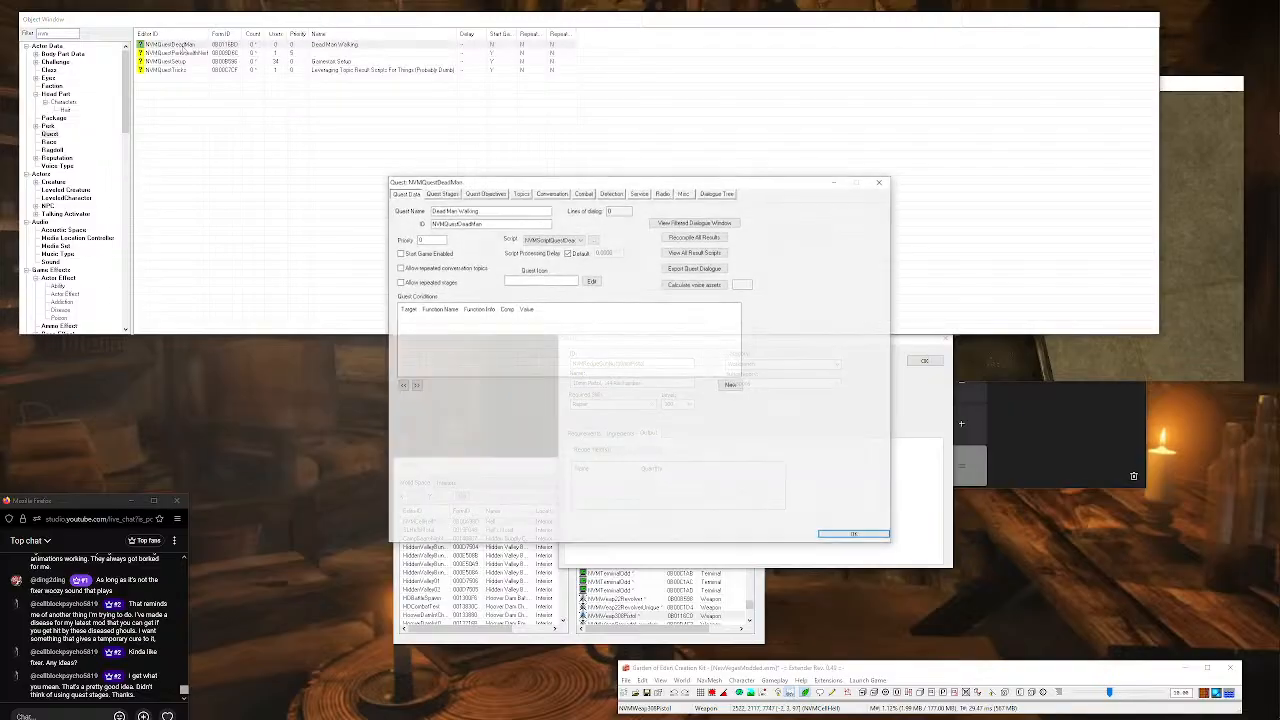
left_click(594, 240)
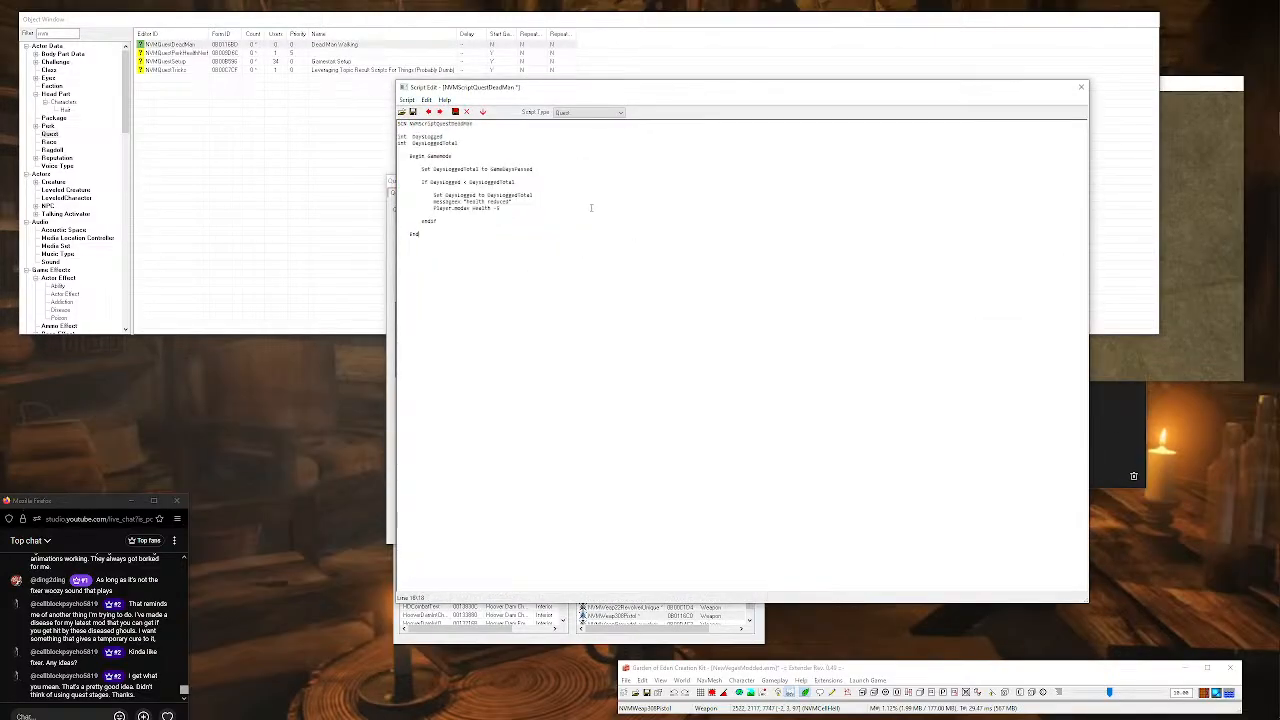
Examine the quest script's day-counter variables, comparison and daily health reduction, and close the script and quest.
left_click_drag(409, 156, 500, 157)
left_click(398, 136)
left_click_drag(398, 136, 484, 142)
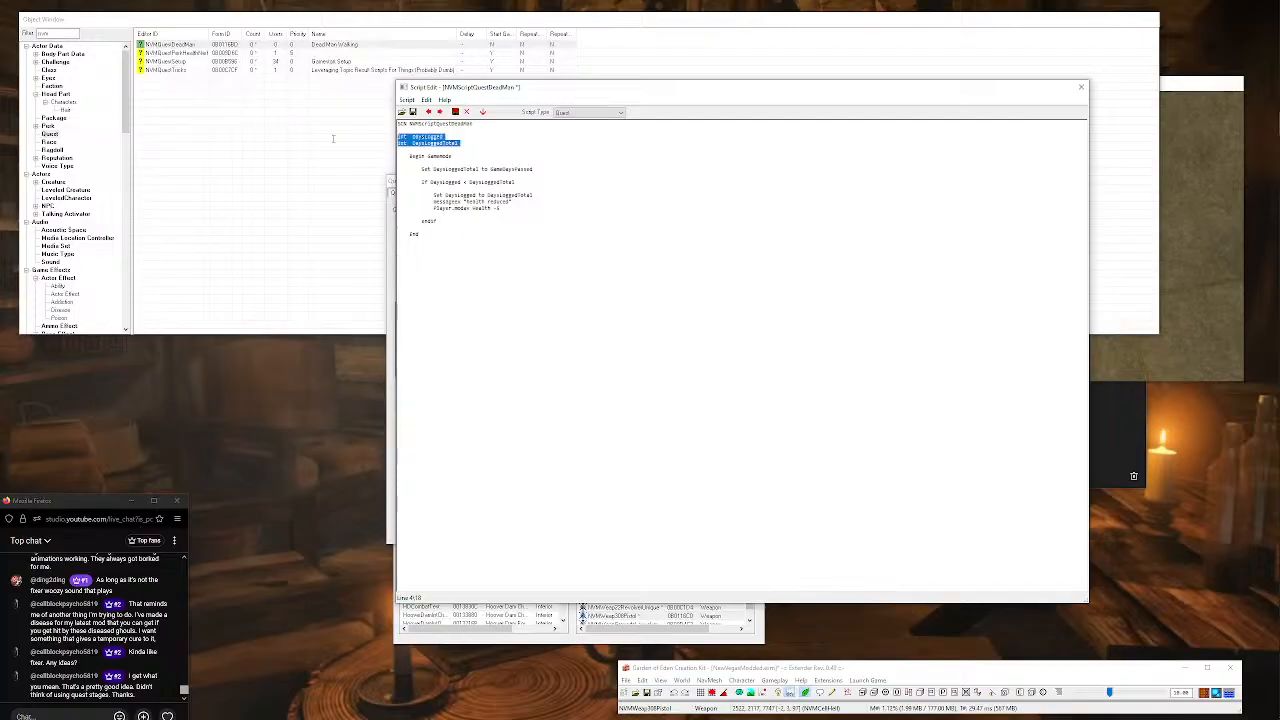
left_click(484, 142)
left_click_drag(398, 148, 401, 141)
left_click(415, 169)
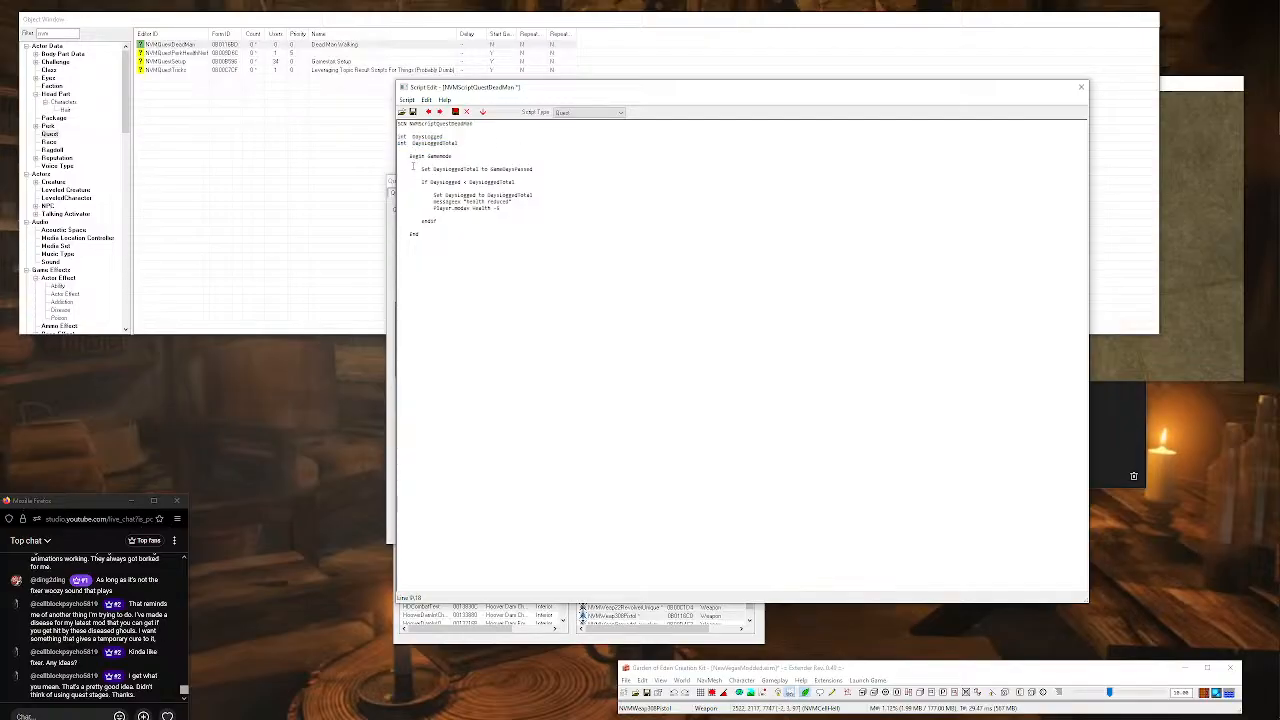
left_click_drag(413, 165, 545, 170)
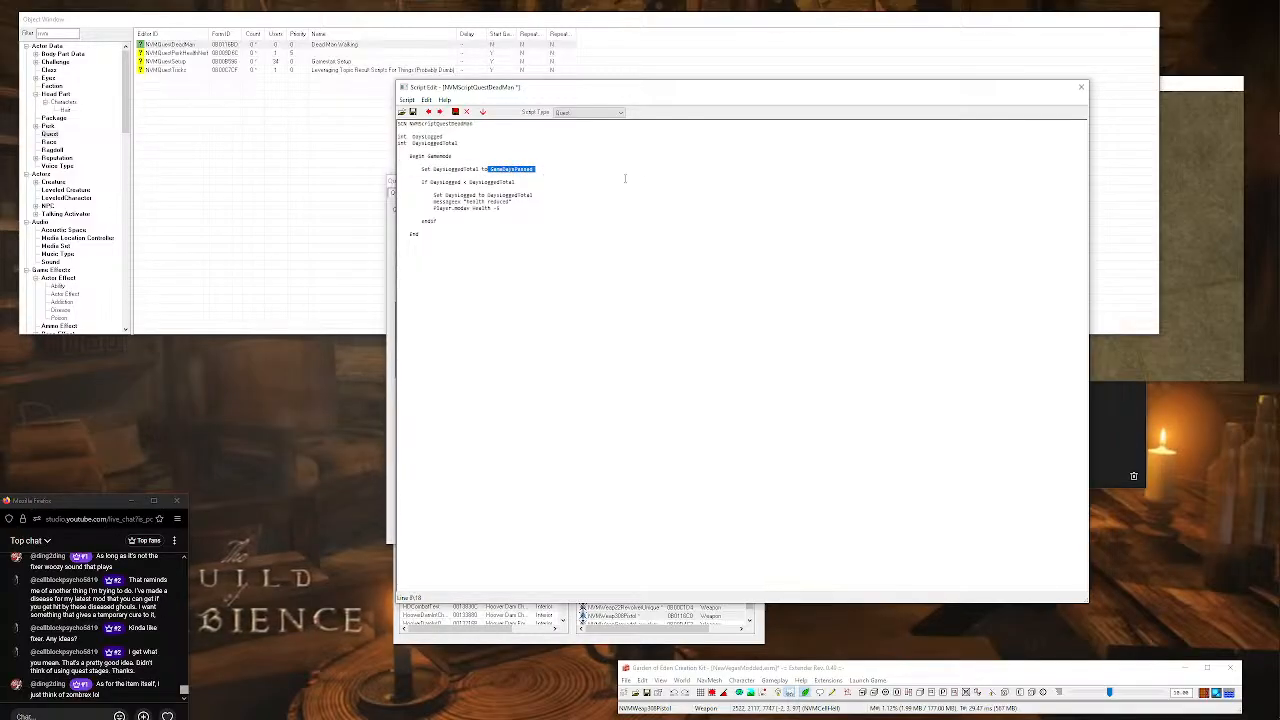
left_click_drag(430, 169, 550, 170)
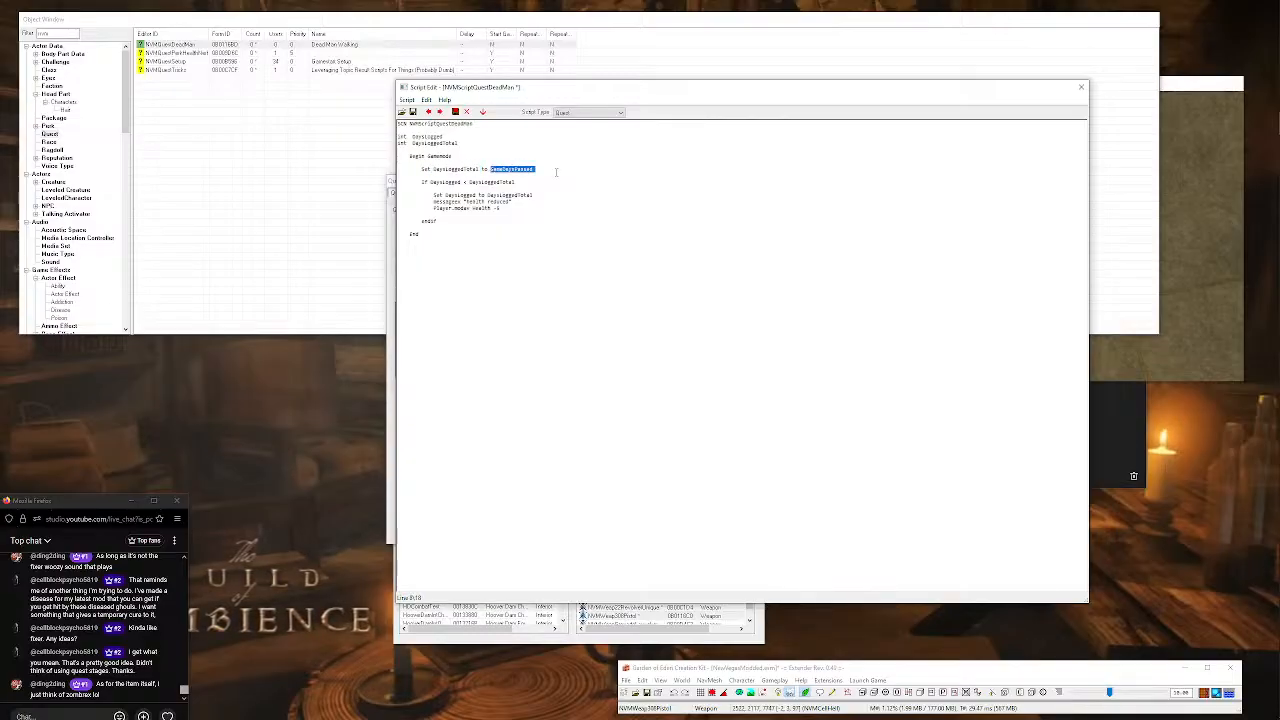
left_click_drag(430, 182, 458, 182)
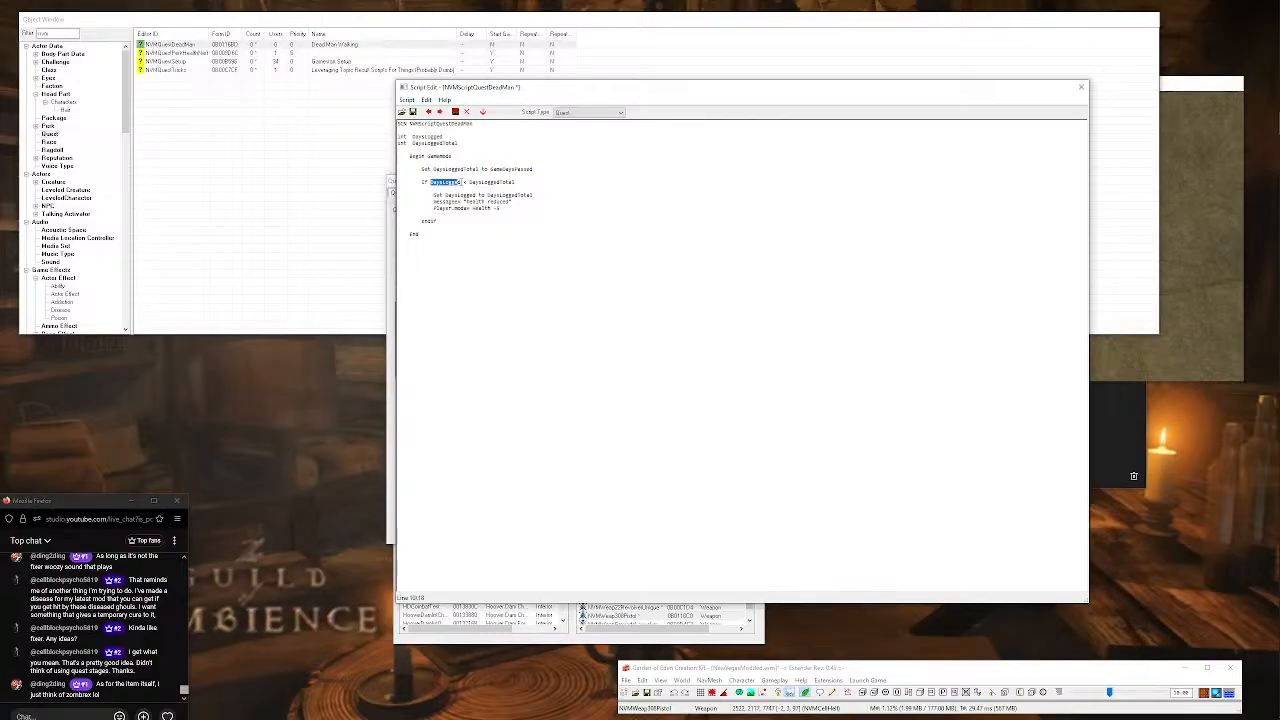
left_click_drag(452, 136, 397, 136)
left_click_drag(470, 182, 527, 183)
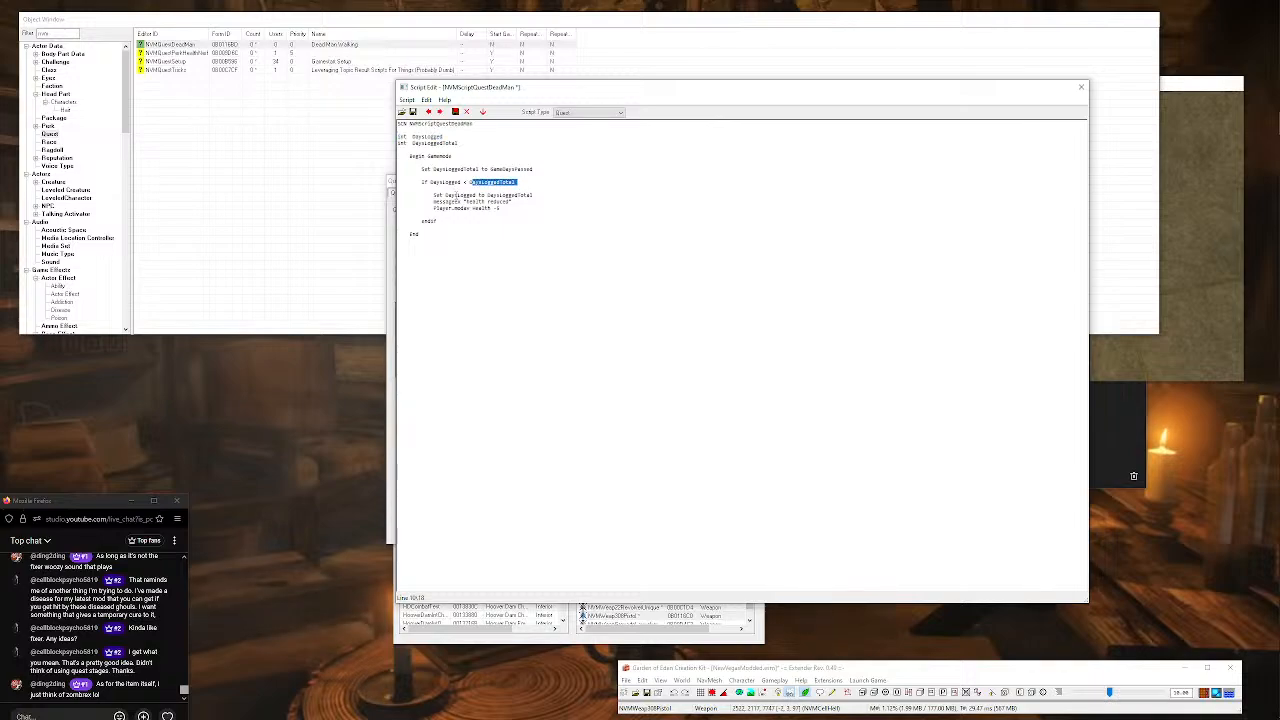
left_click_drag(432, 195, 541, 196)
left_click_drag(432, 208, 502, 208)
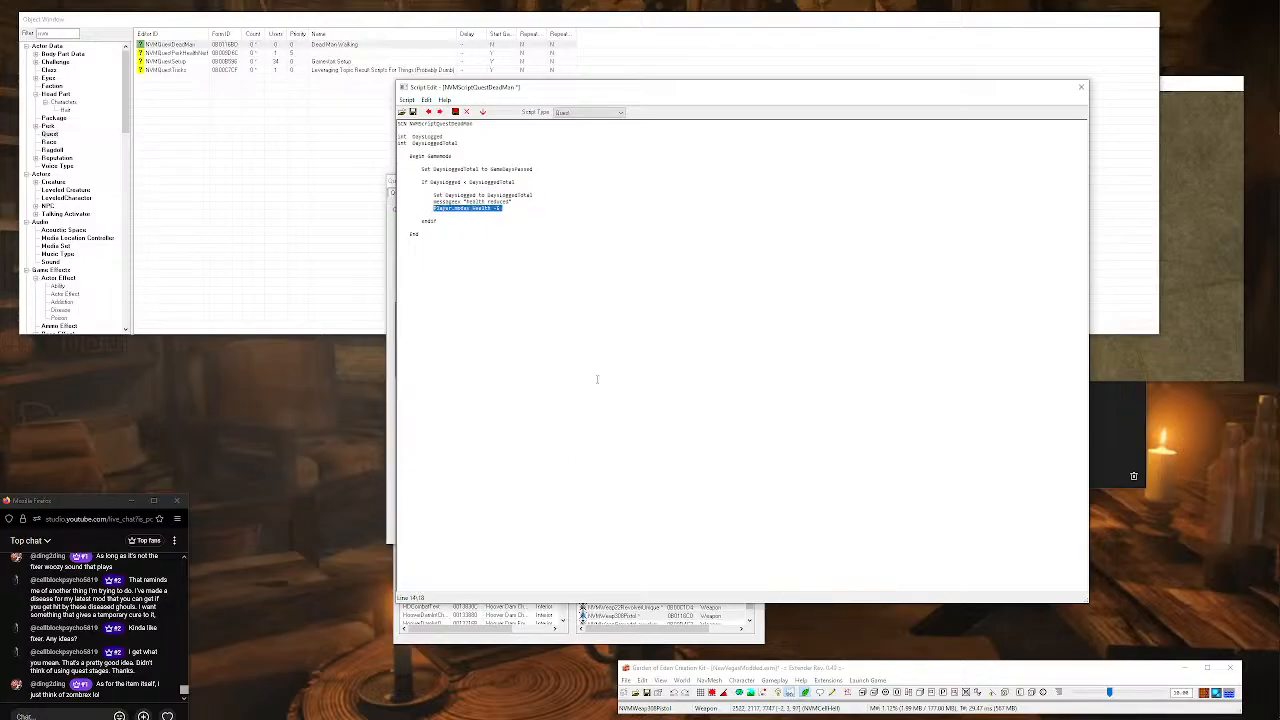
left_click(740, 195)
left_click_drag(410, 143, 369, 132)
left_click(466, 143)
left_click(1078, 89)
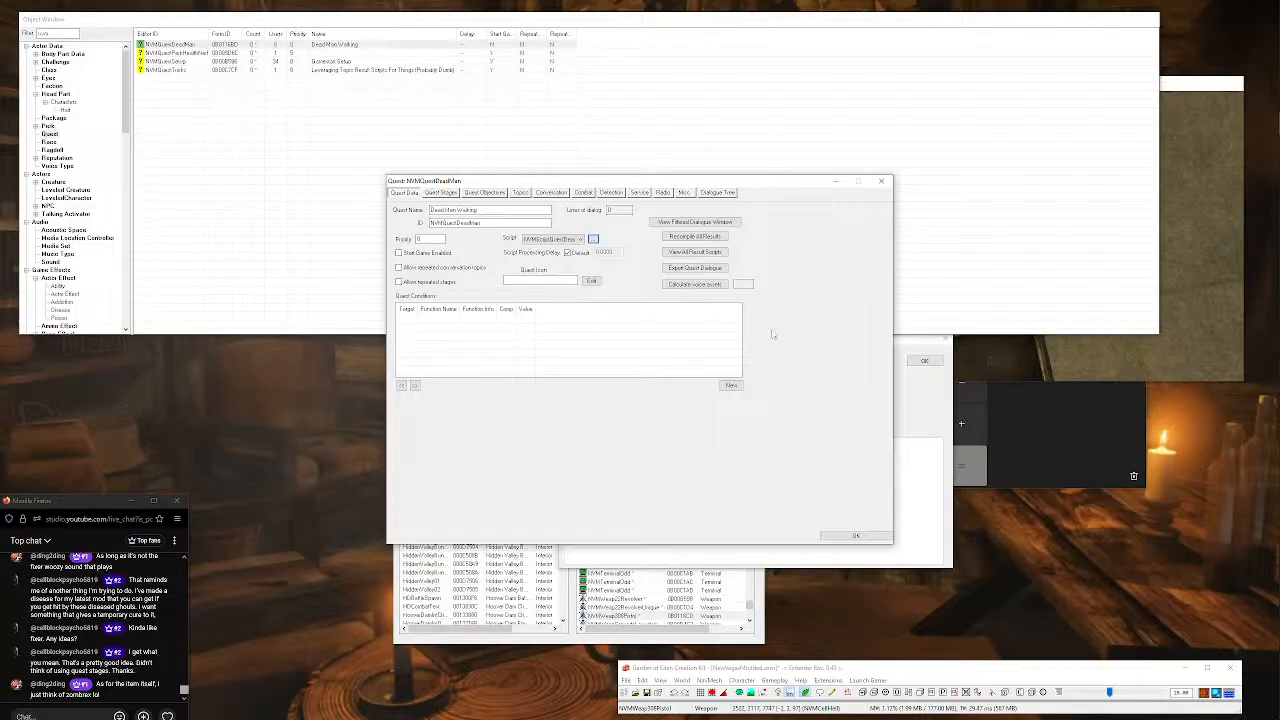
left_click(891, 184)
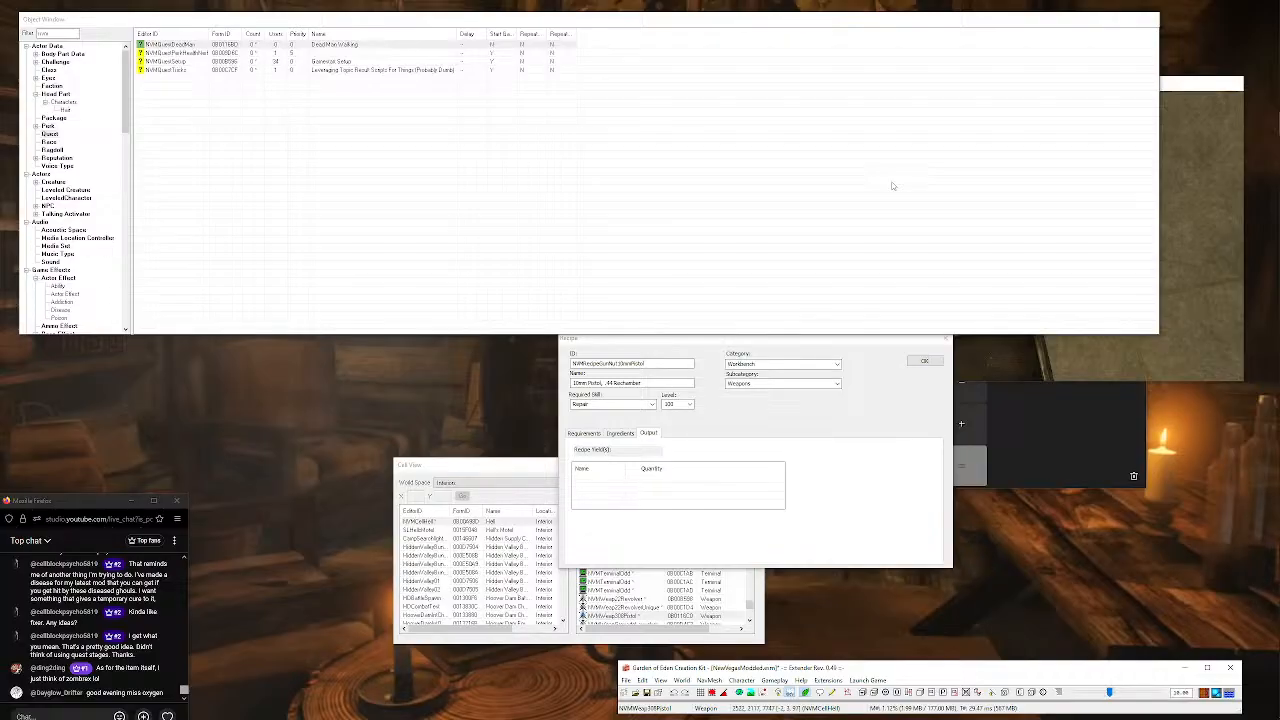
Add one NVMWeap44Pistol as the output of the 10mm Pistol .44 rechamber recipe and save the recipe.
left_click(878, 417)
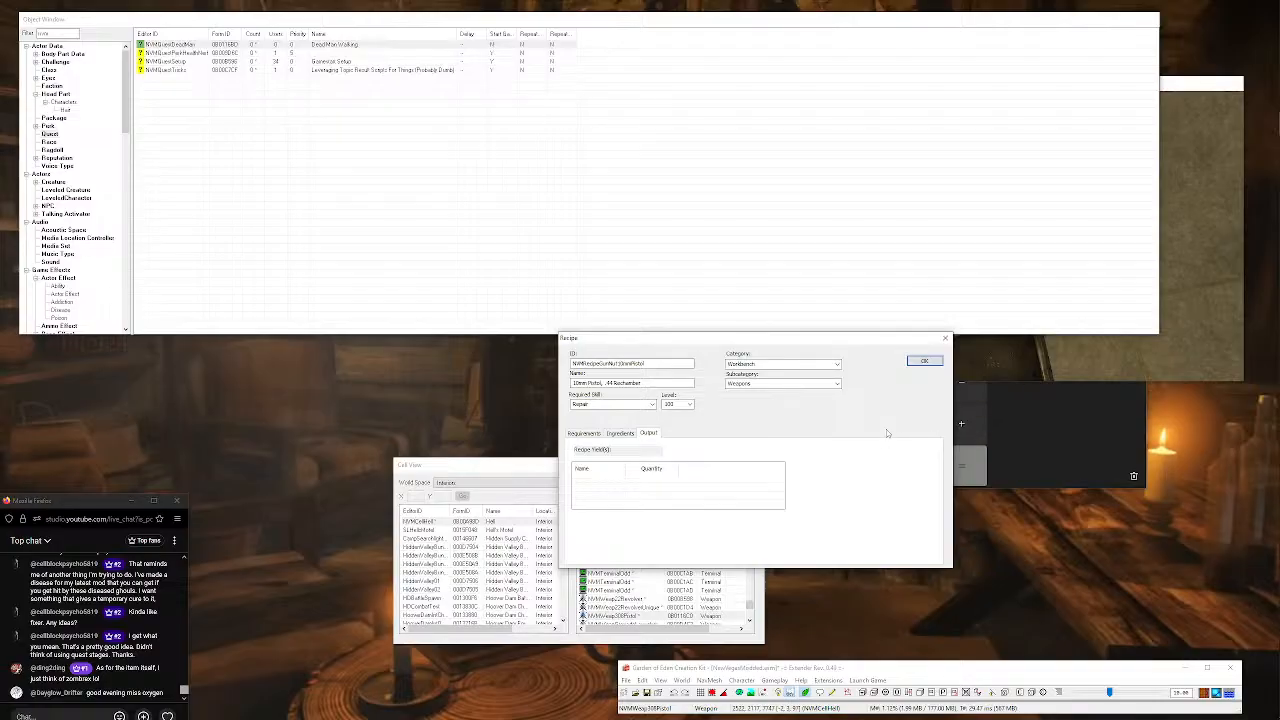
right_click(633, 487)
left_click(654, 493)
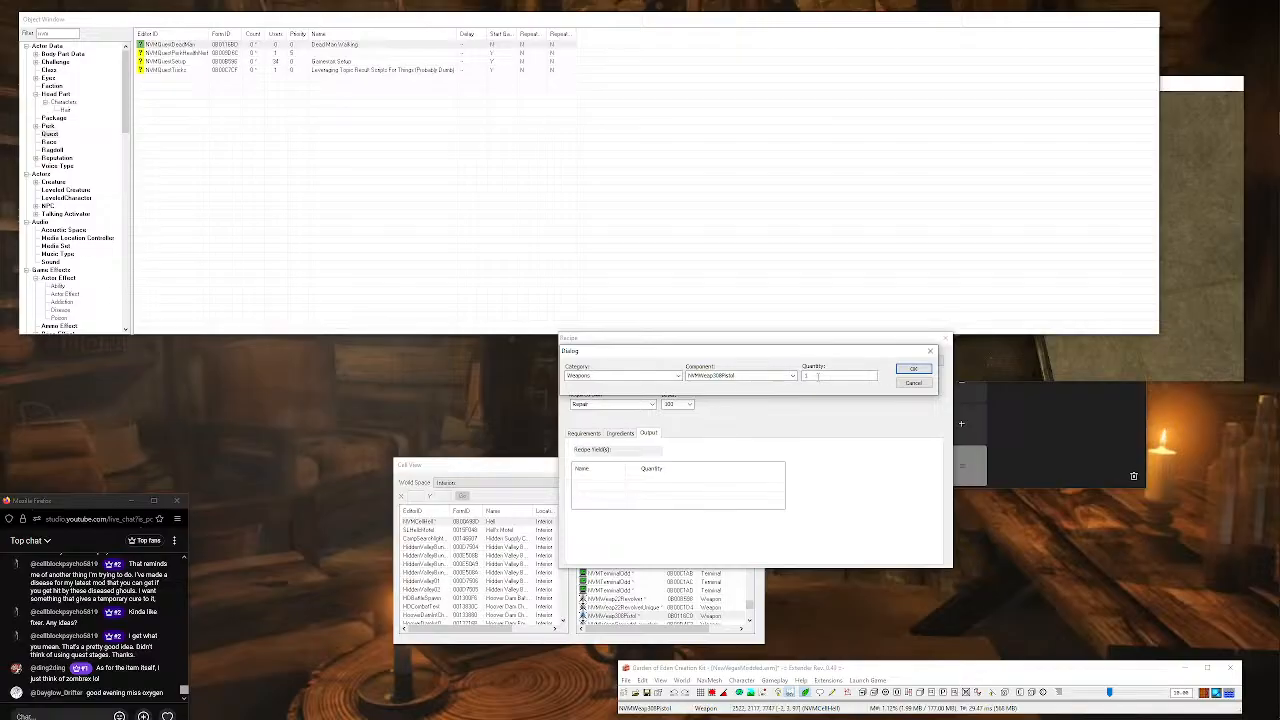
left_click(793, 376)
left_click(795, 380)
left_click(913, 370)
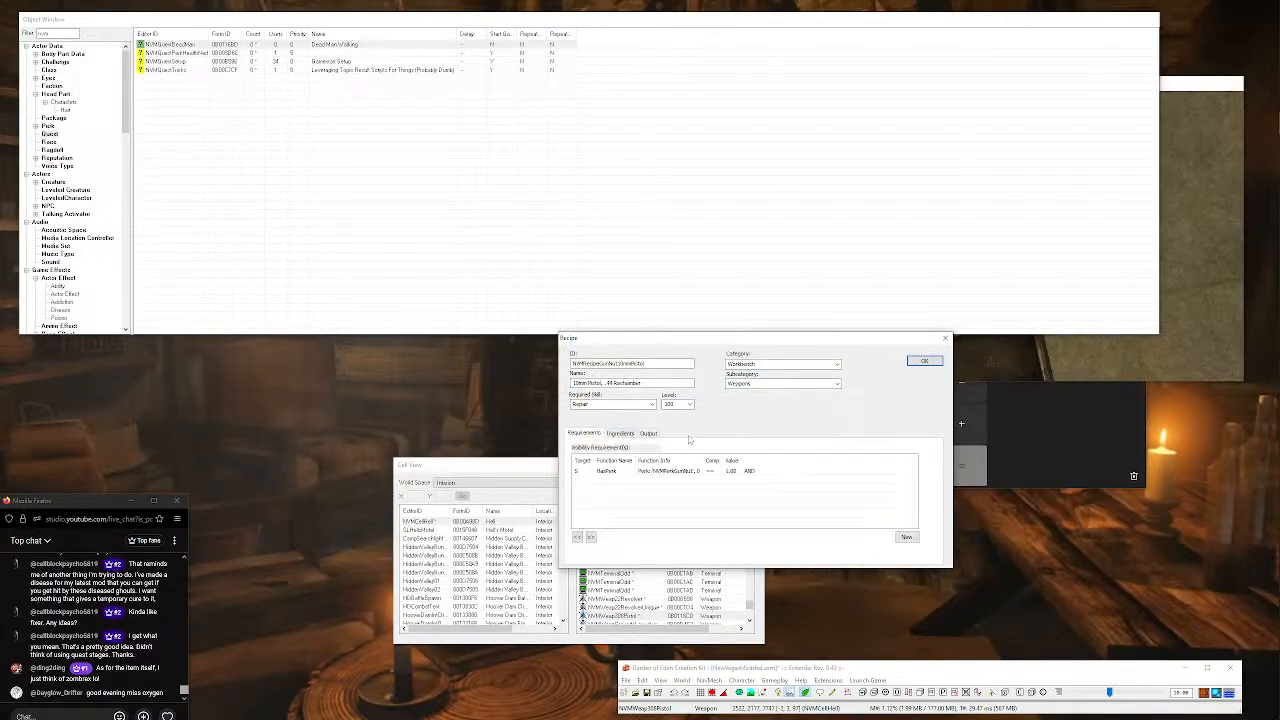
left_click(648, 434)
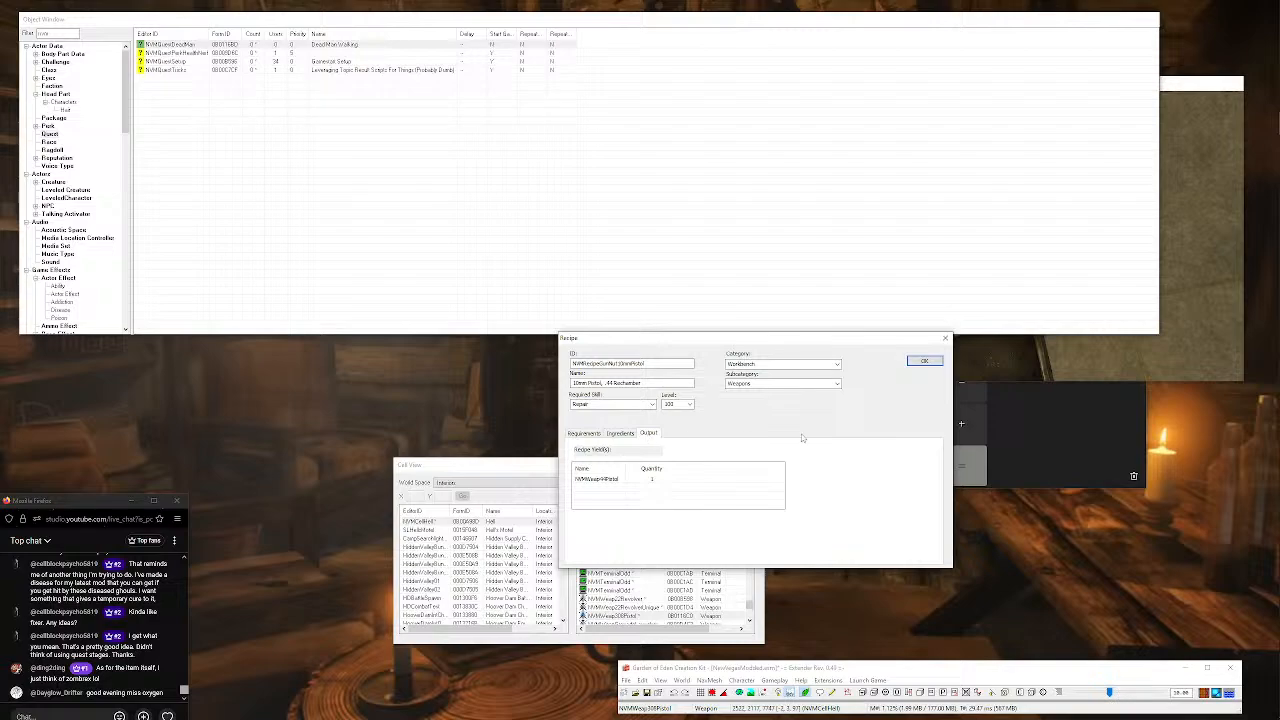
left_click(925, 361)
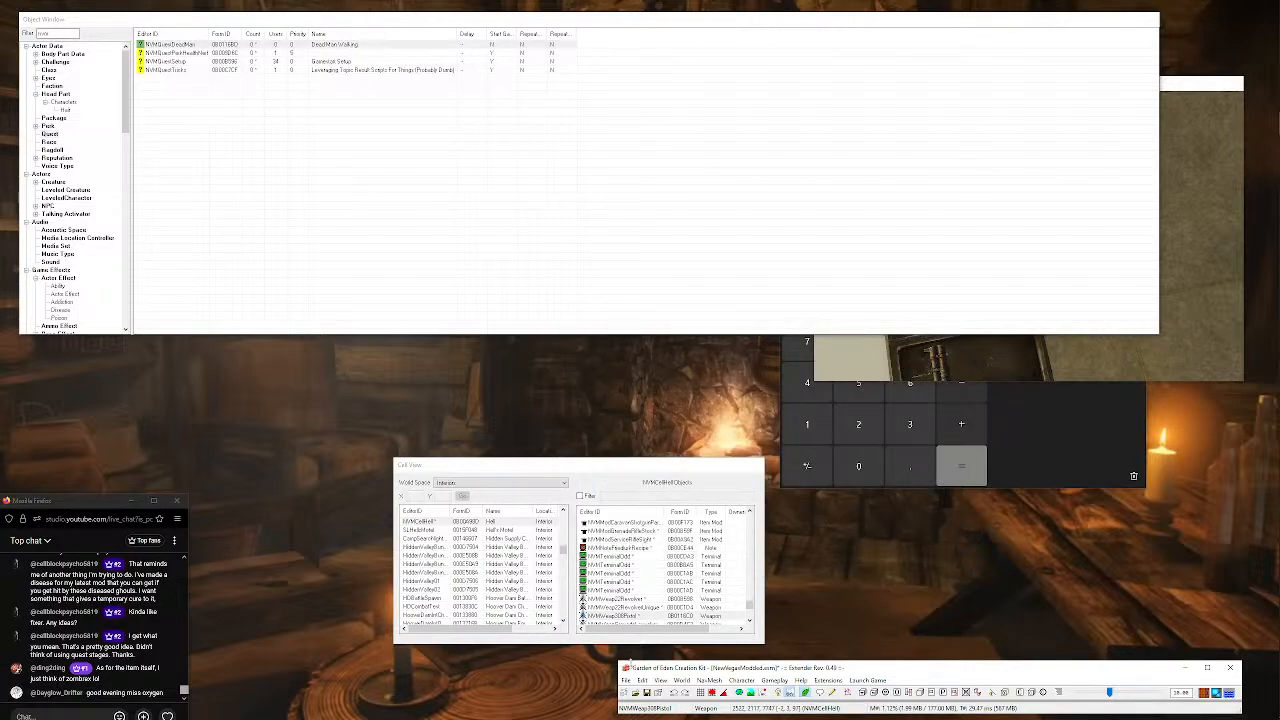
Save the plugin and close the leftover Calculator window.
left_click(626, 680)
left_click(642, 613)
left_click(1040, 410)
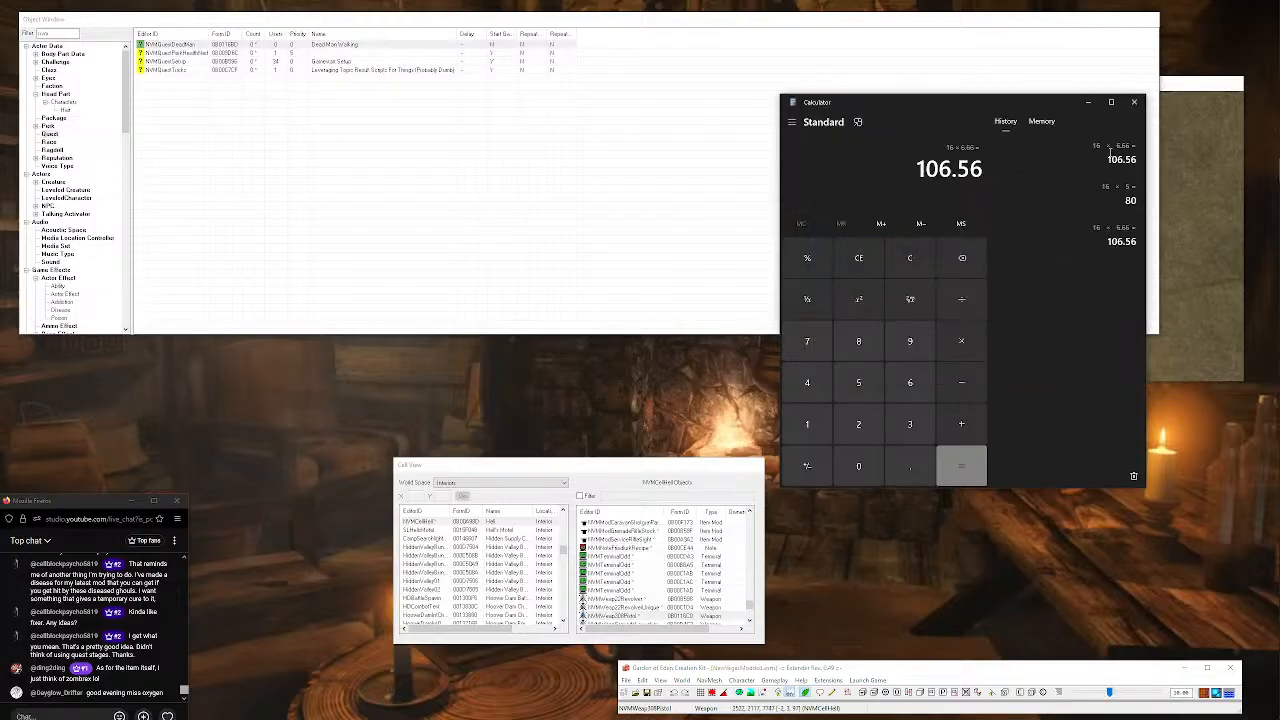
left_click(1133, 104)
left_click(1015, 357)
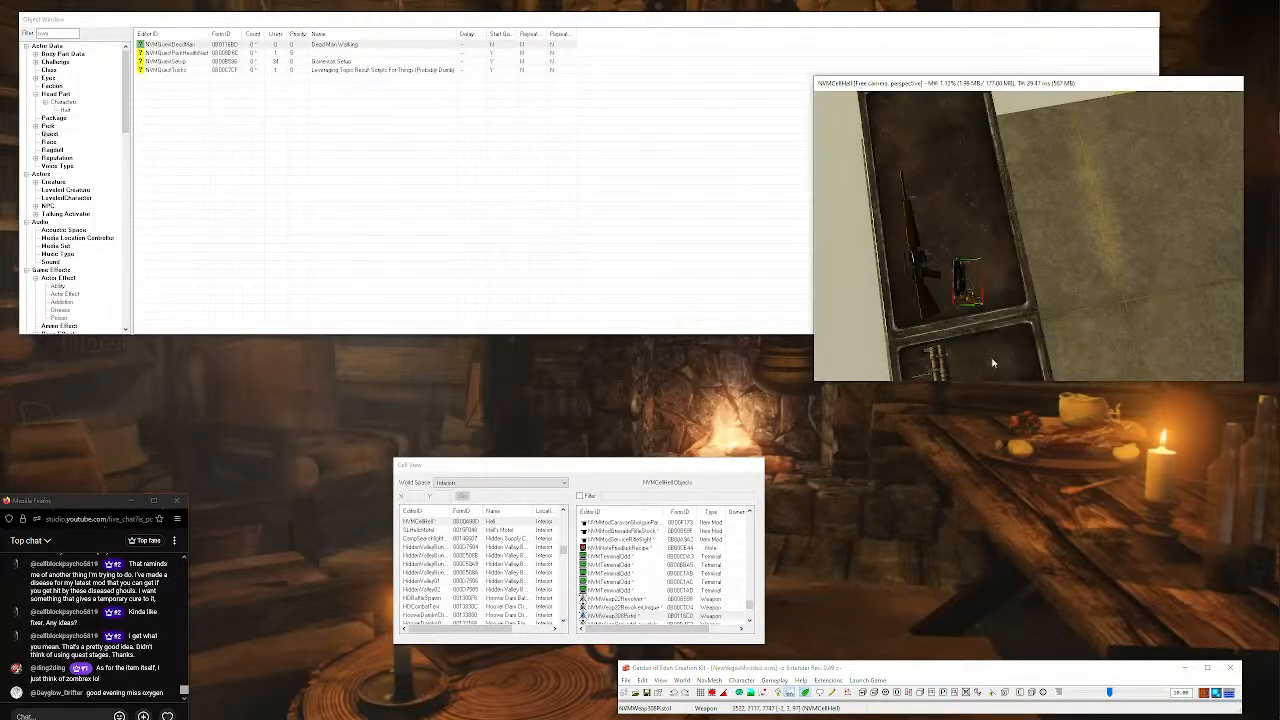
scroll(1000, 352, "down", 4)
middle_click_drag(1003, 352, 1085, 289)
scroll(1085, 289, "up", 5)
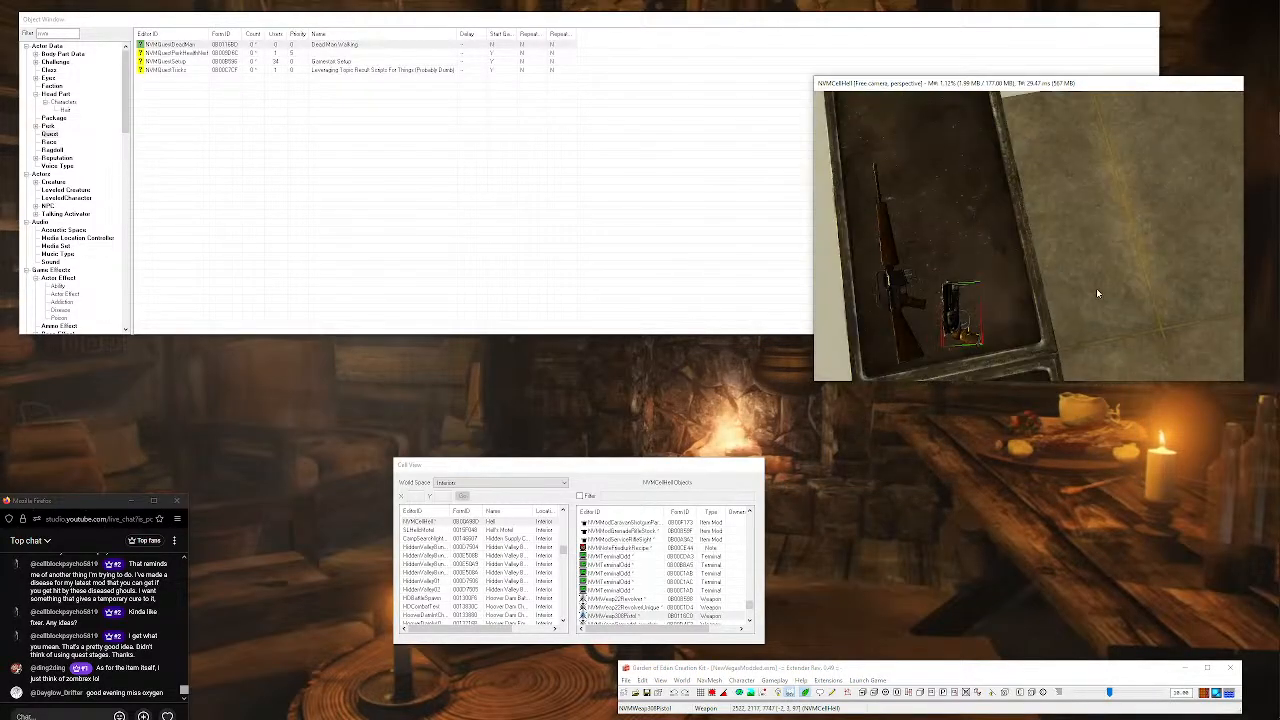
left_click(62, 246)
scroll(62, 207, "down", 13)
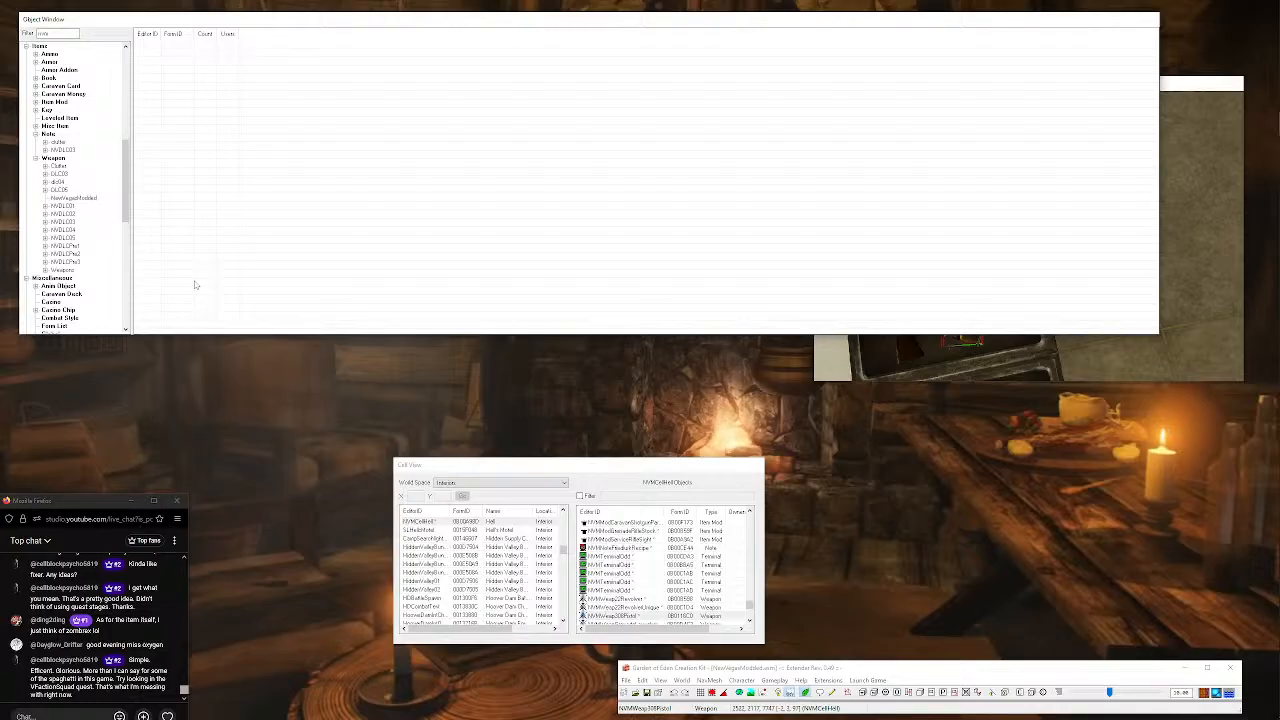
scroll(64, 215, "up", 8)
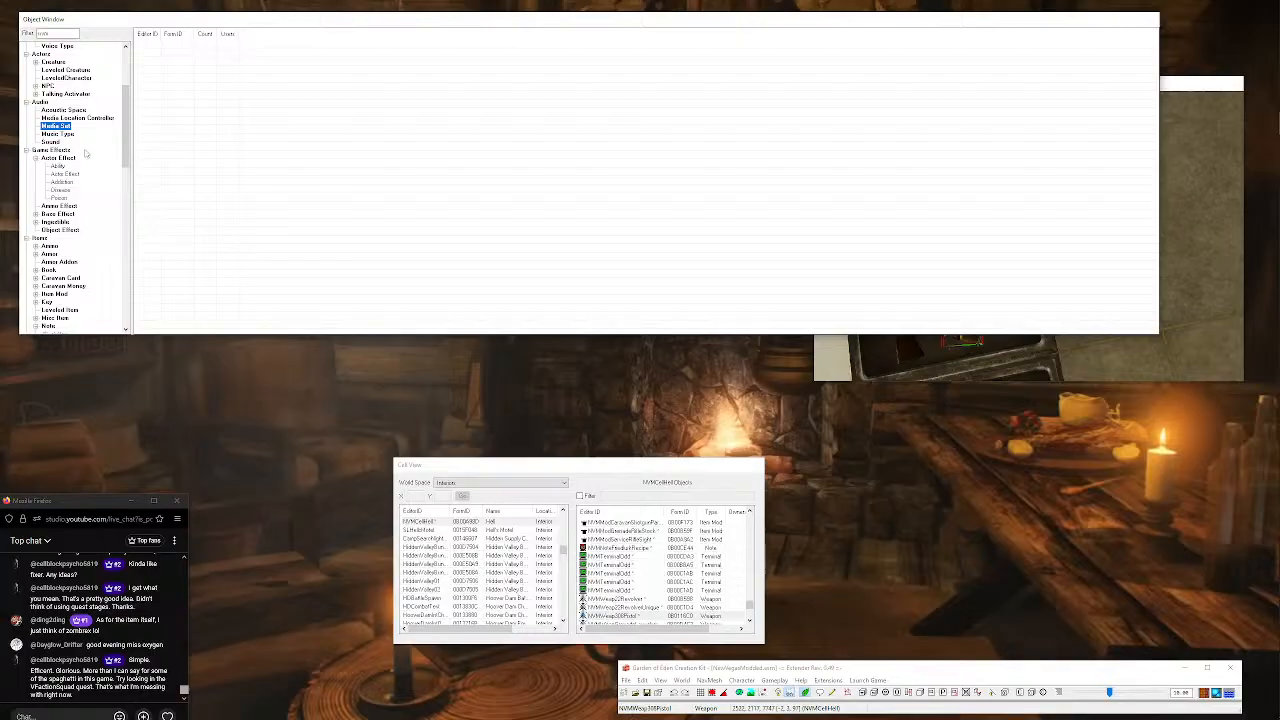
scroll(89, 157, "up", 5)
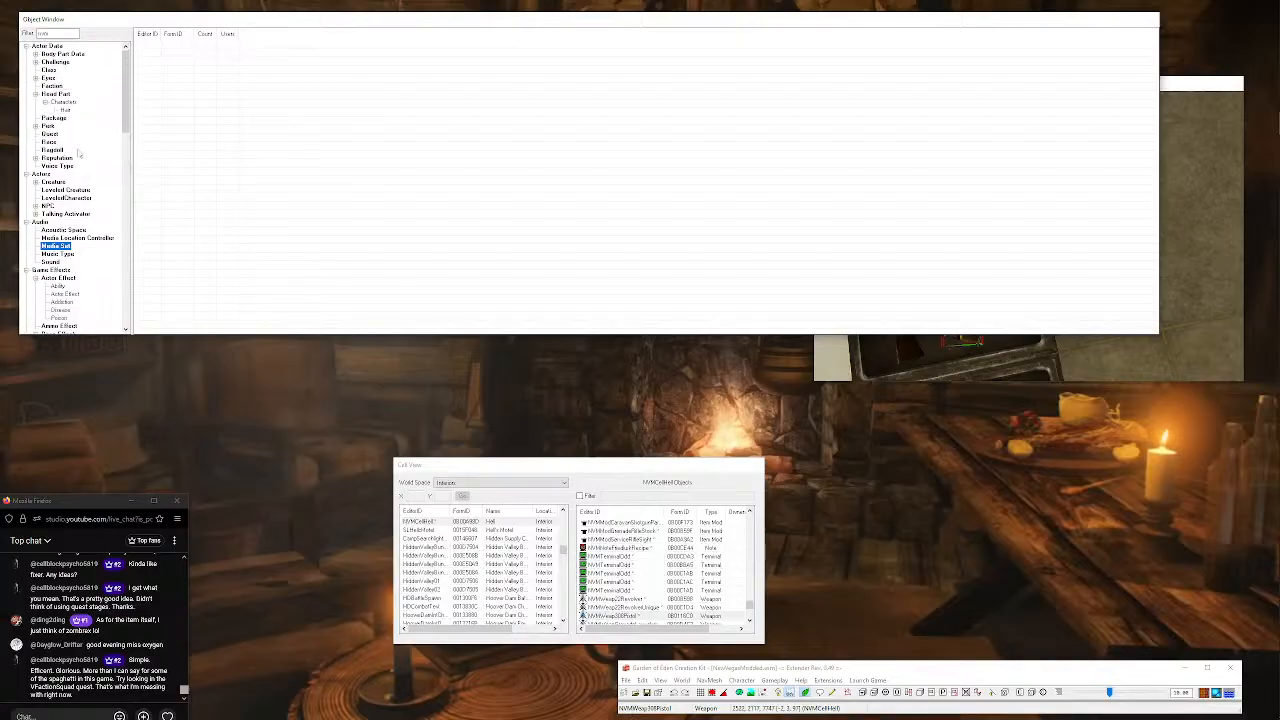
Filter the quests by "vf" and open the script attached to the VFactionSquad quest.
left_click(49, 134)
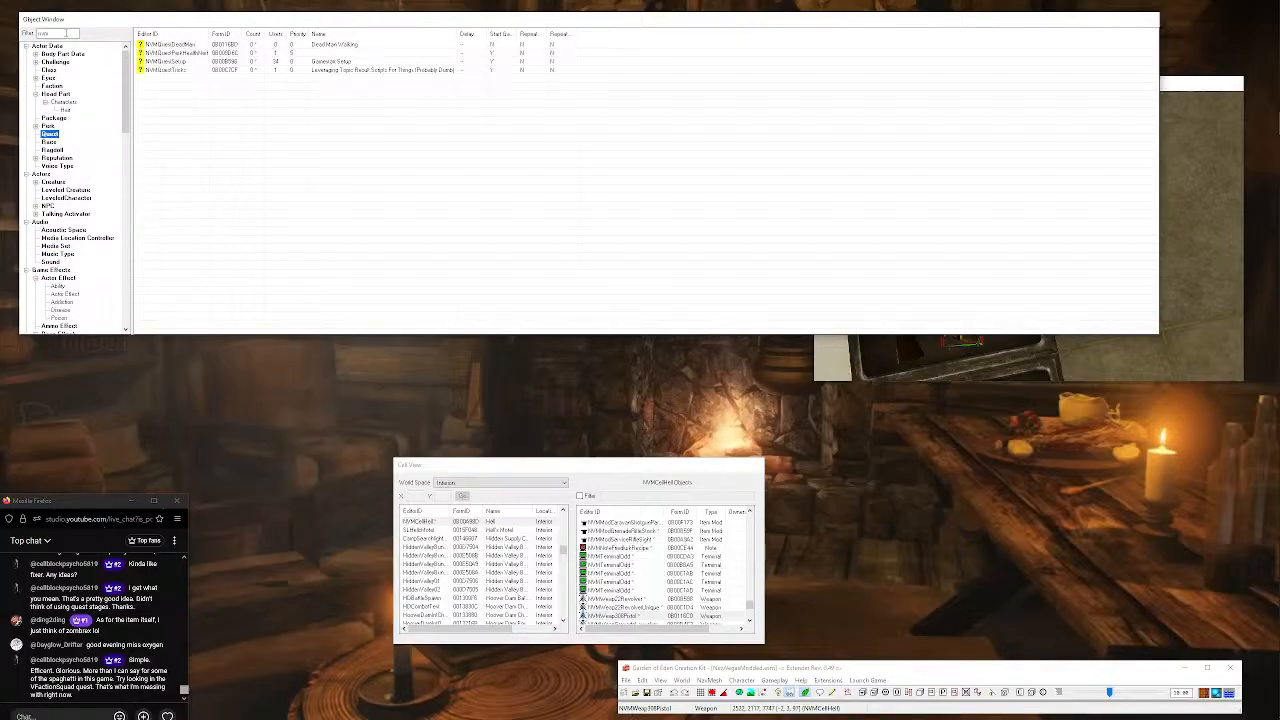
type("vf")
double_click(158, 44)
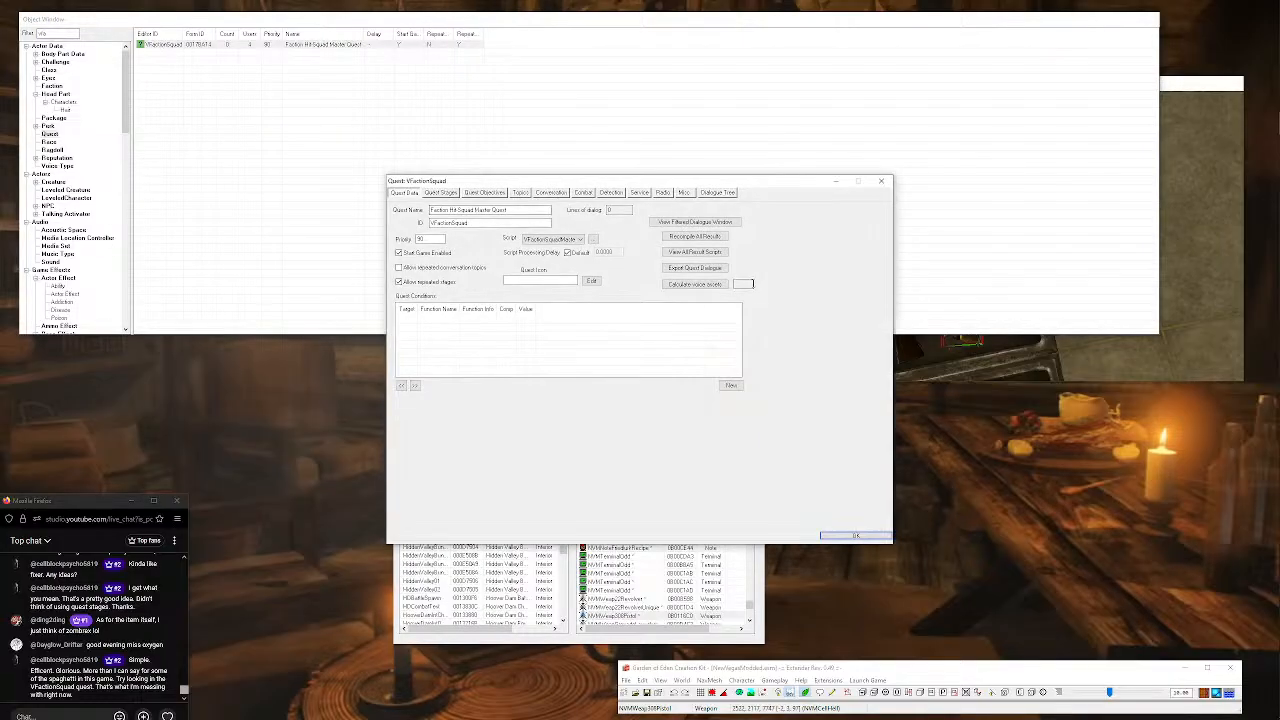
left_click(594, 238)
left_click(715, 304)
Examine the faction squad script's variable declarations, squad logic and explanatory comments from beginning to end.
scroll(716, 304, "up", 10)
scroll(716, 304, "up", 20)
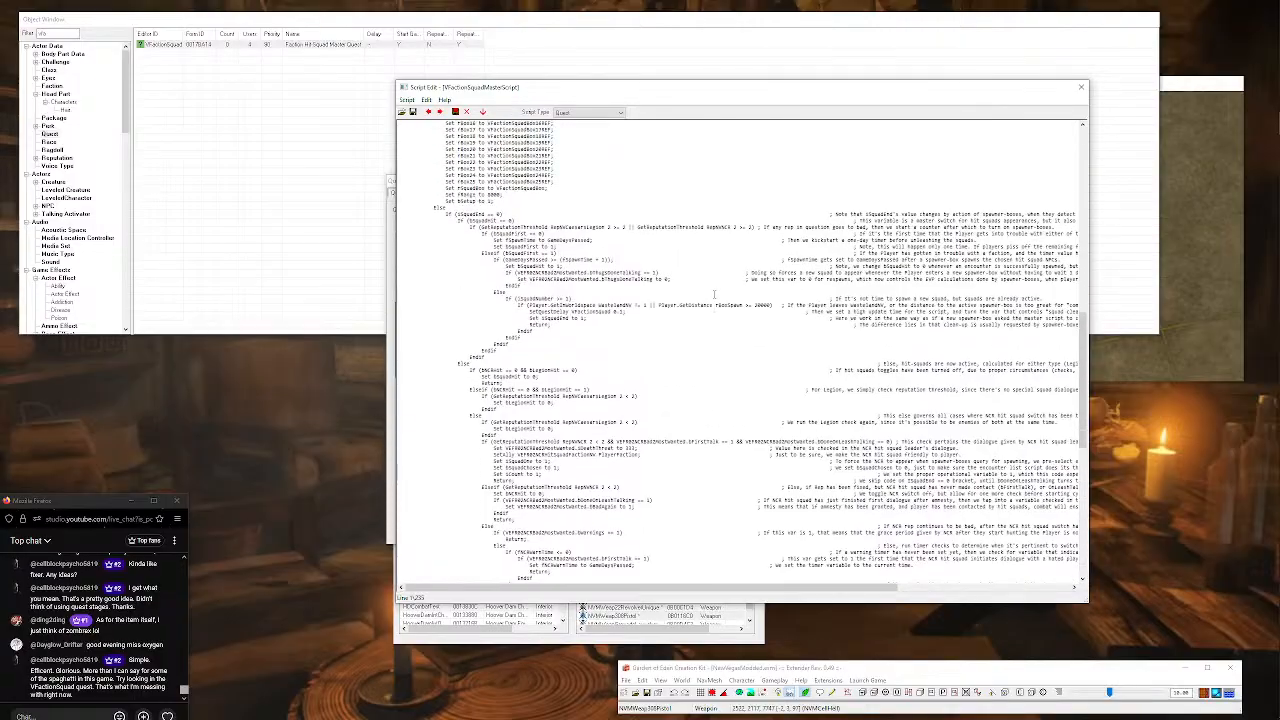
scroll(714, 294, "up", 1)
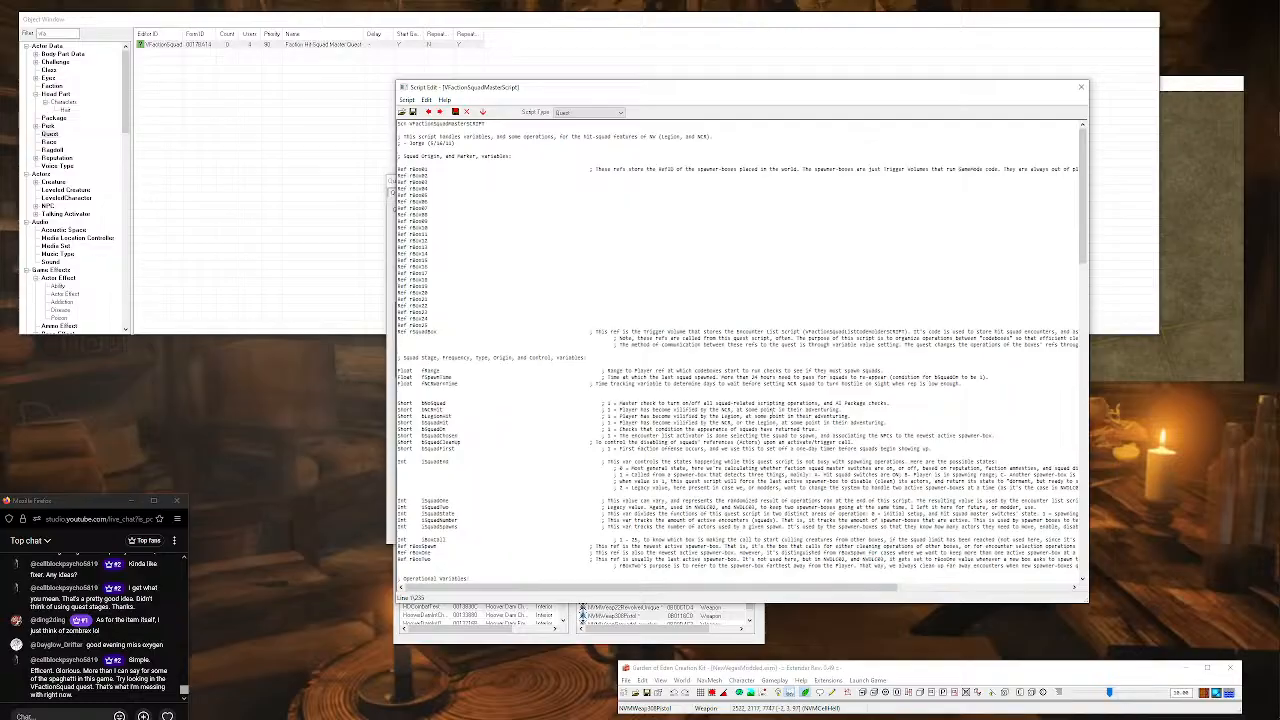
mouse_move(605, 587)
left_mouse_down()
mouse_move(673, 585)
mouse_move(609, 586)
left_mouse_up()
scroll(687, 491, "down", 5)
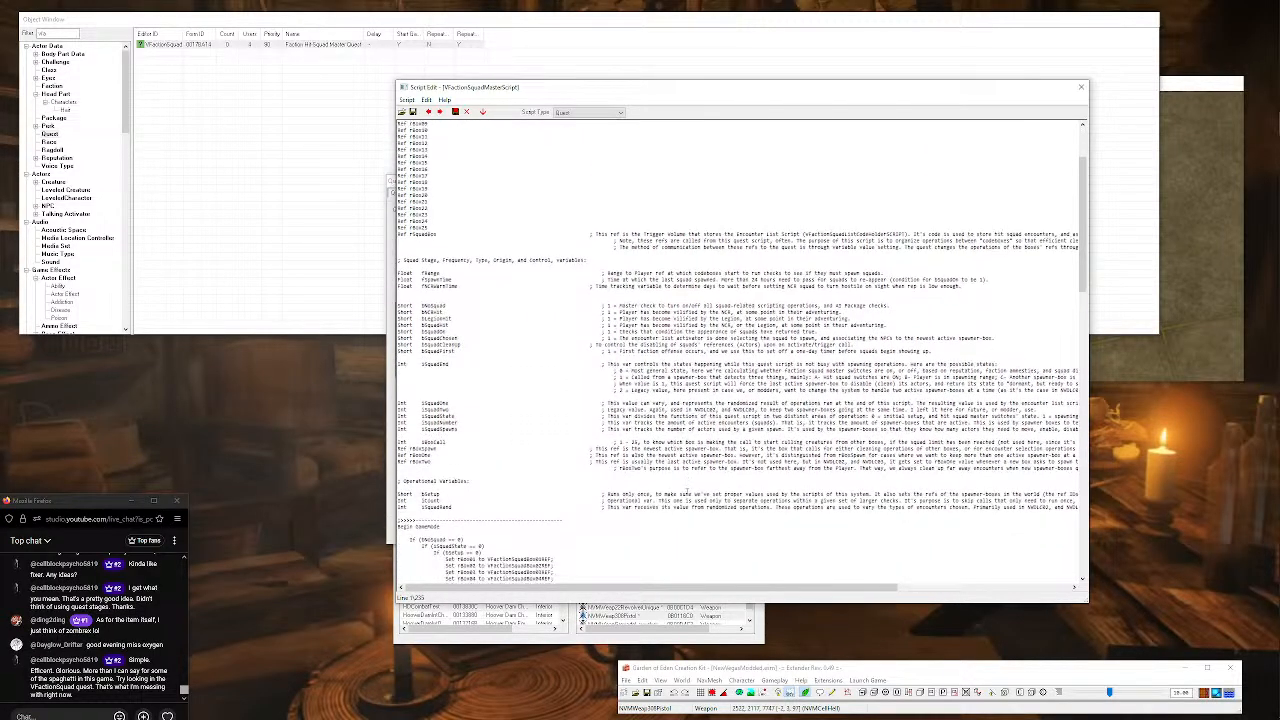
scroll(683, 480, "down", 15)
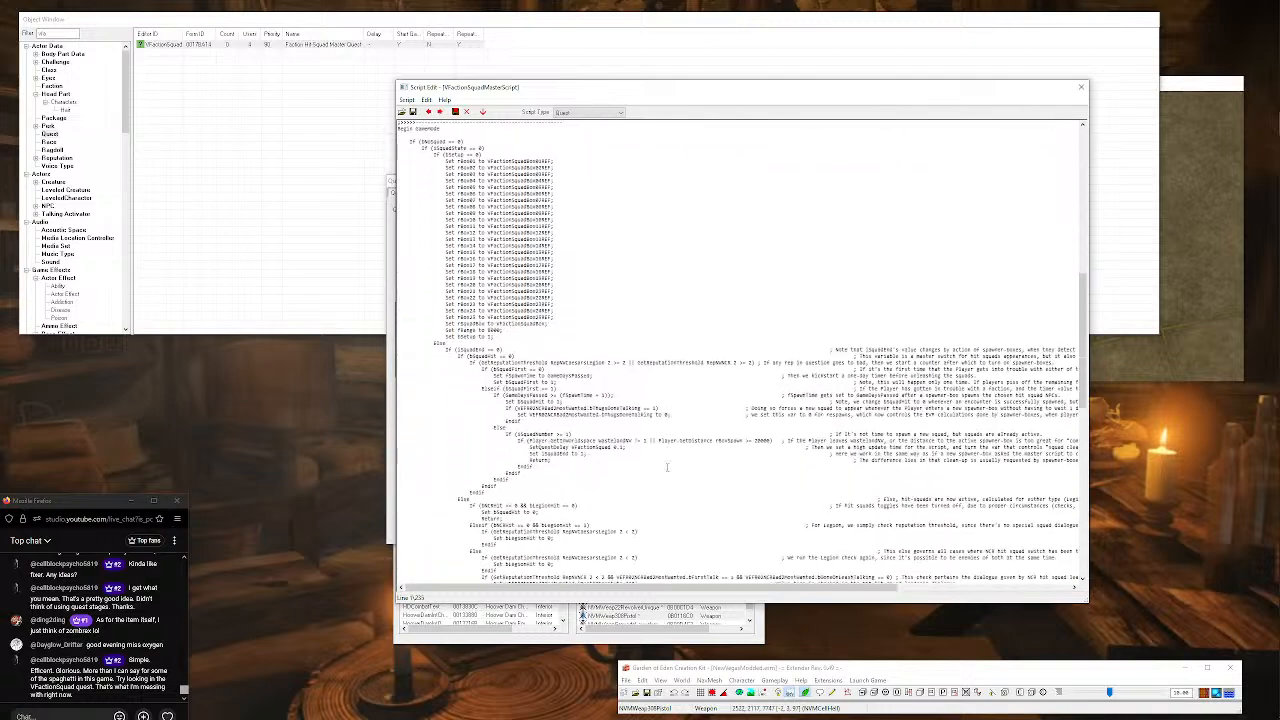
scroll(668, 467, "down", 18)
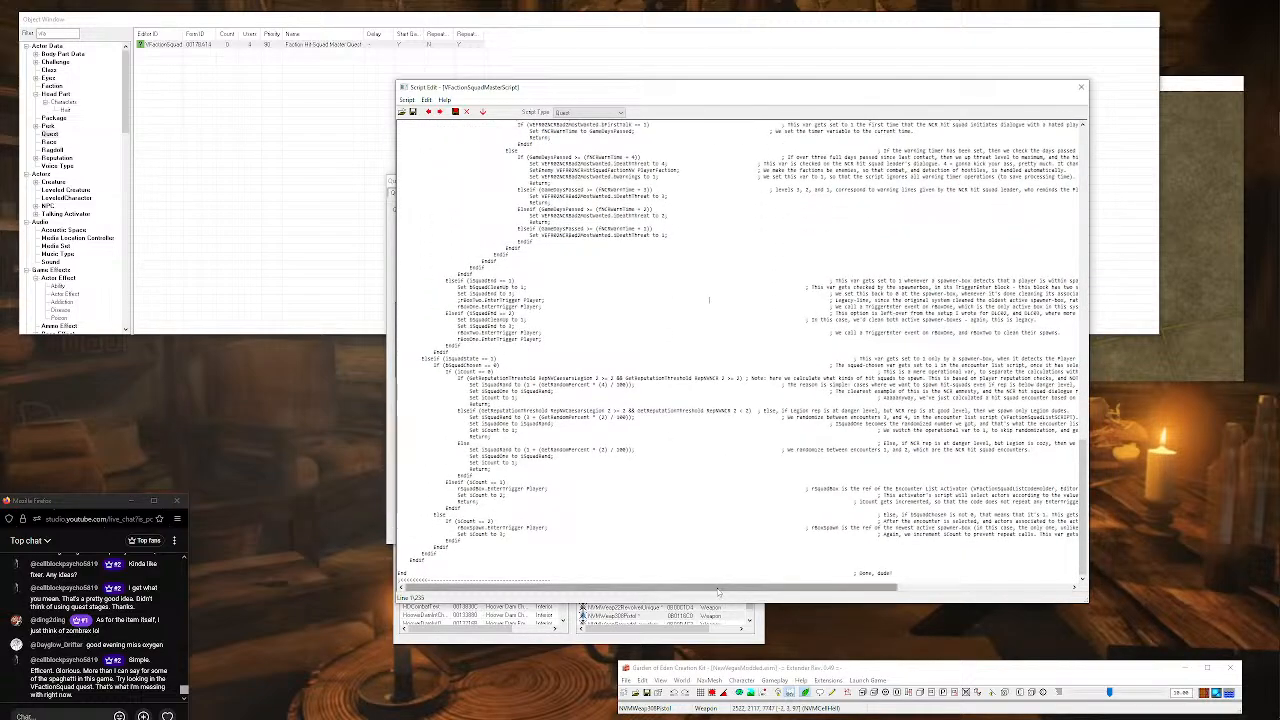
left_click_drag(718, 591, 932, 566)
scroll(817, 507, "up", 6)
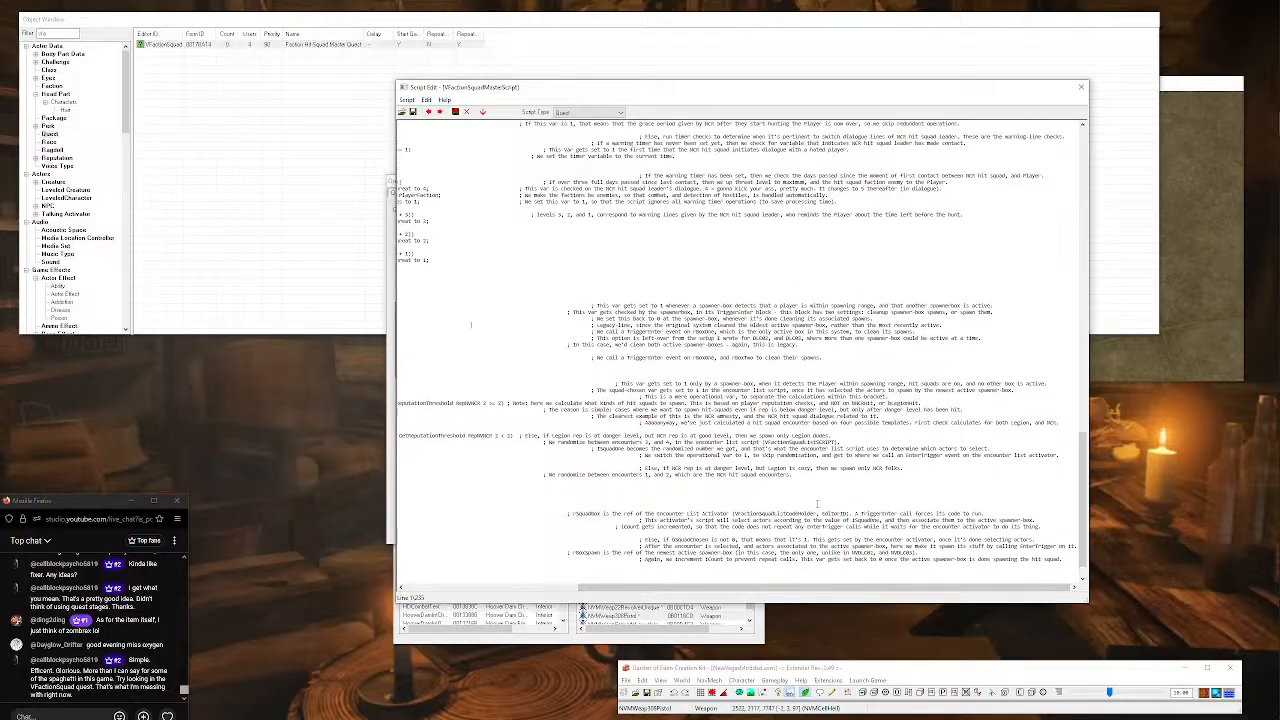
scroll(818, 507, "up", 20)
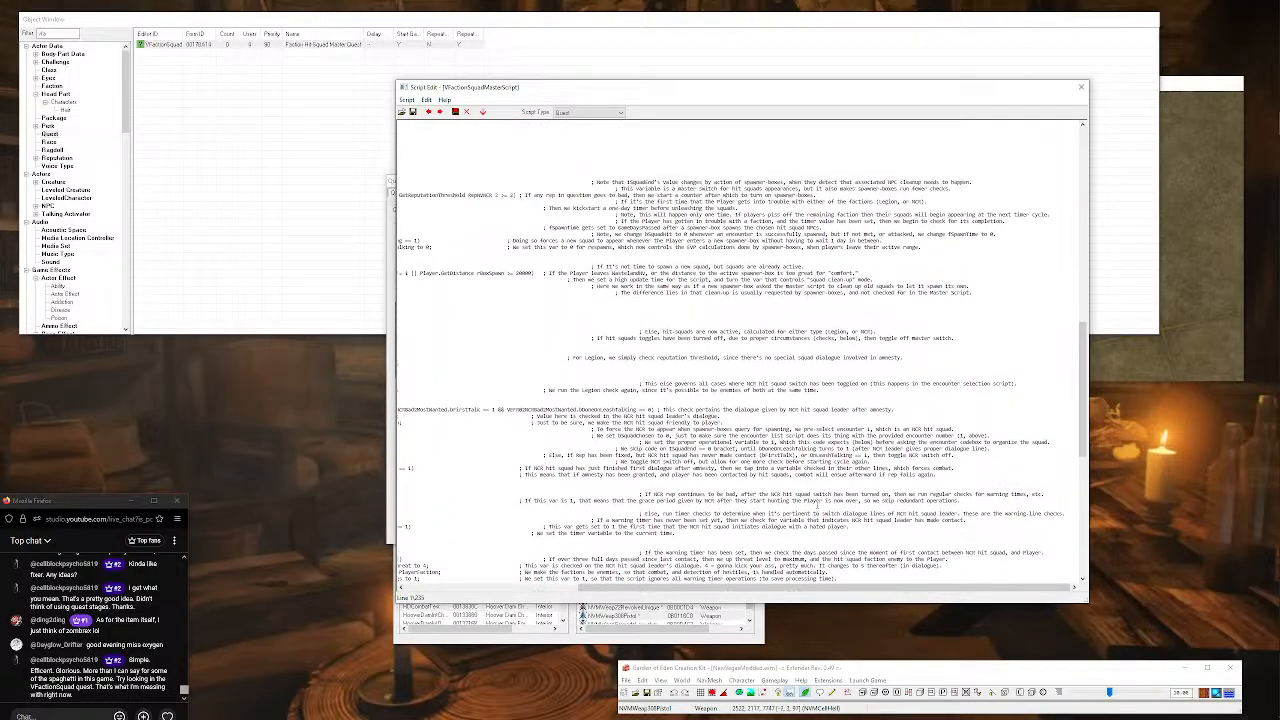
scroll(817, 507, "up", 6)
left_click_drag(689, 587, 444, 580)
scroll(564, 550, "up", 3)
scroll(564, 550, "up", 16)
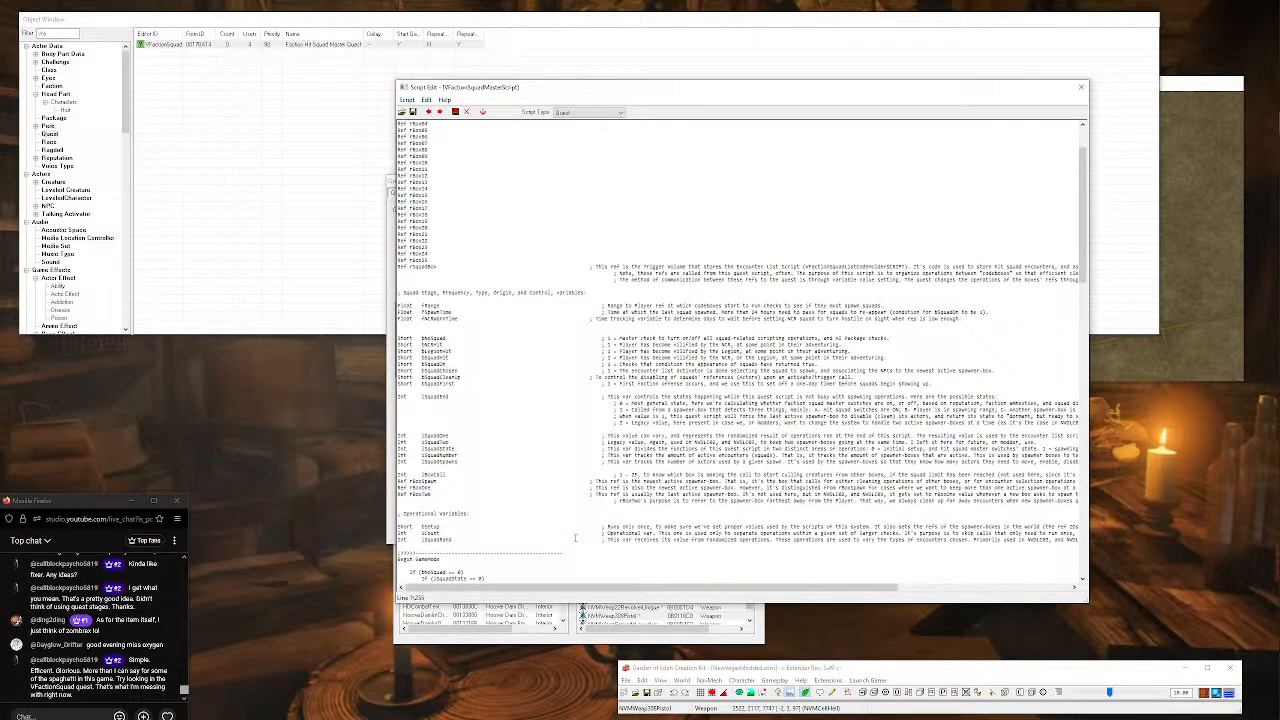
Examine the script's GameMode block, including the spawner-box setup and squad timer checks, and close the script and quest.
scroll(575, 538, "down", 6)
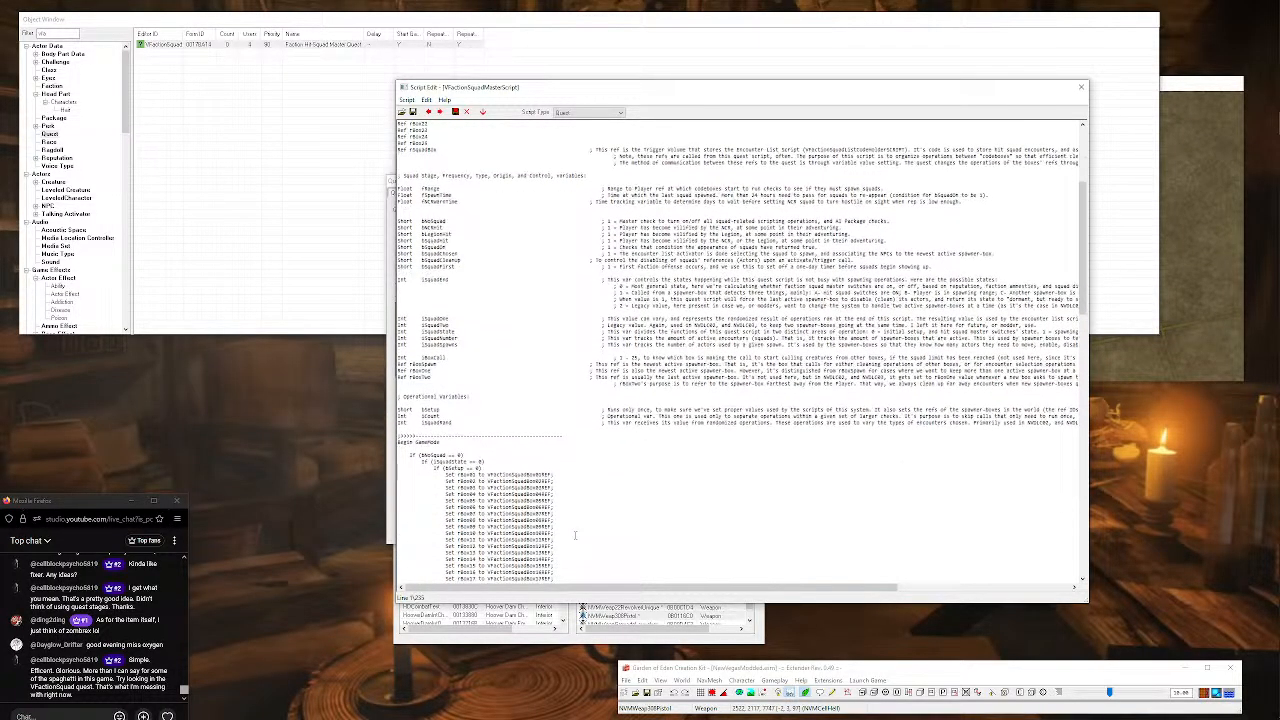
scroll(575, 536, "down", 9)
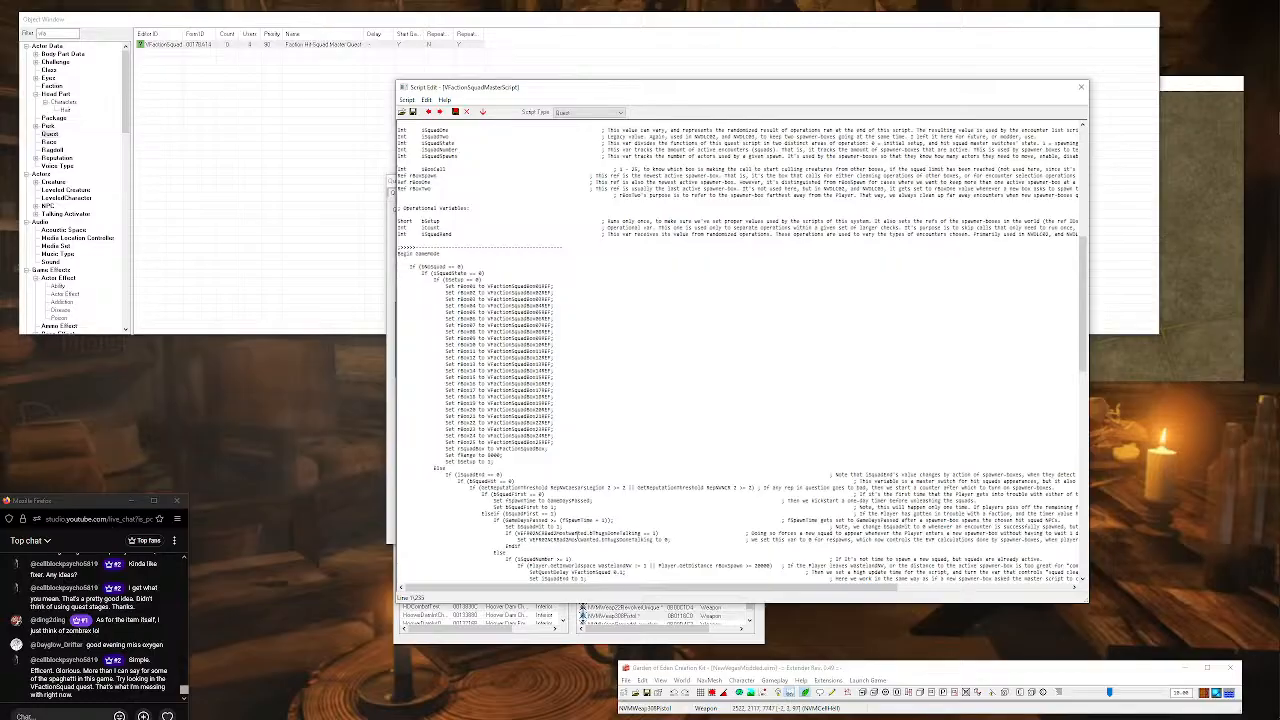
scroll(577, 535, "down", 3)
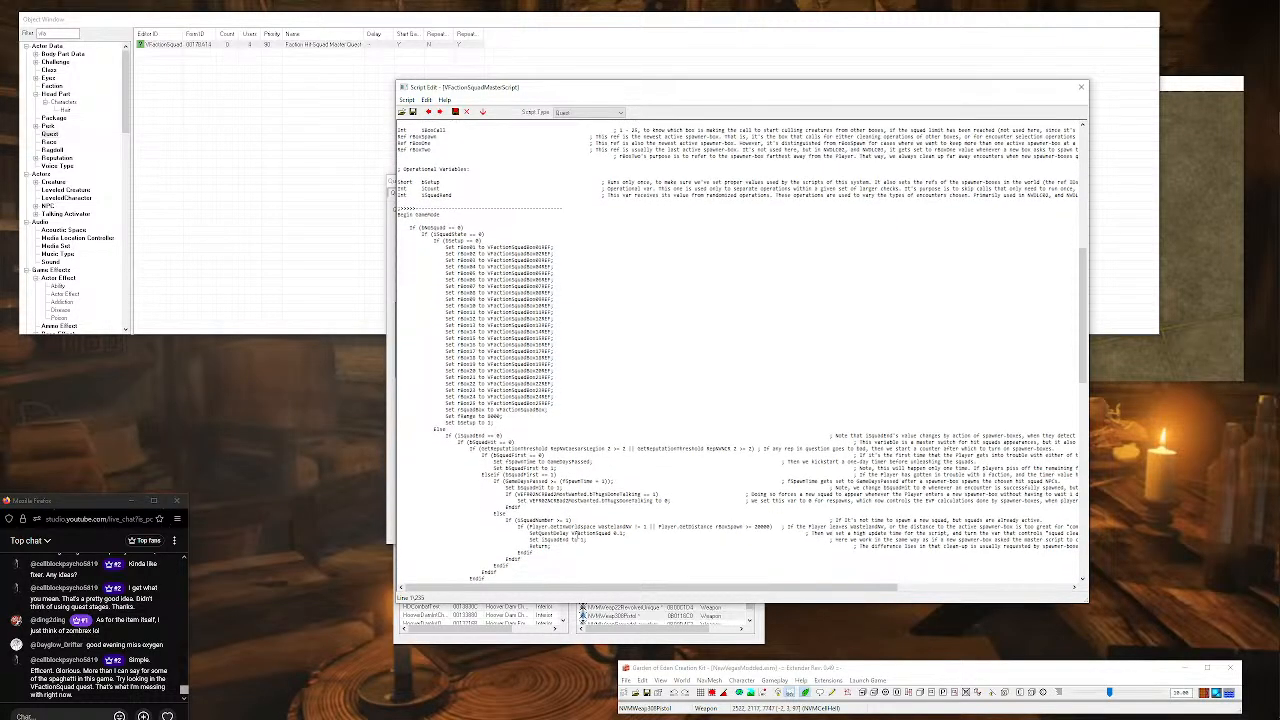
scroll(577, 535, "down", 1)
left_click_drag(441, 210, 660, 505)
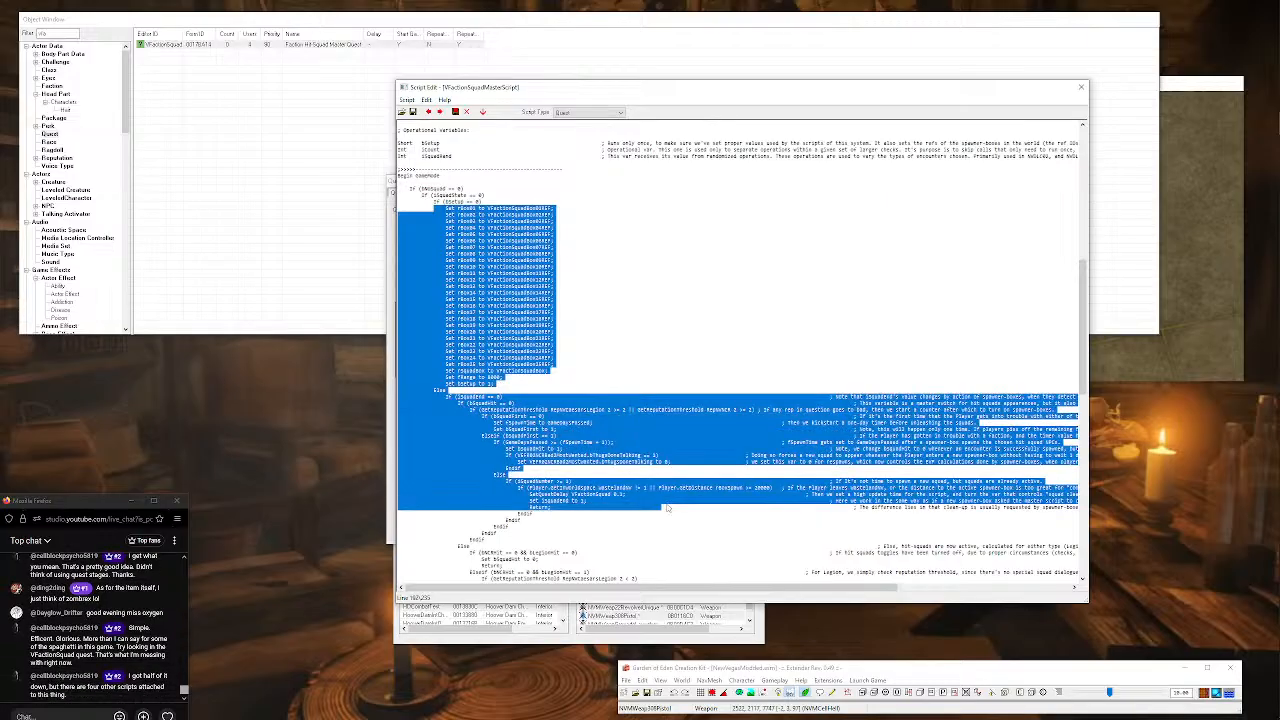
left_click(659, 472)
scroll(659, 472, "down", 12)
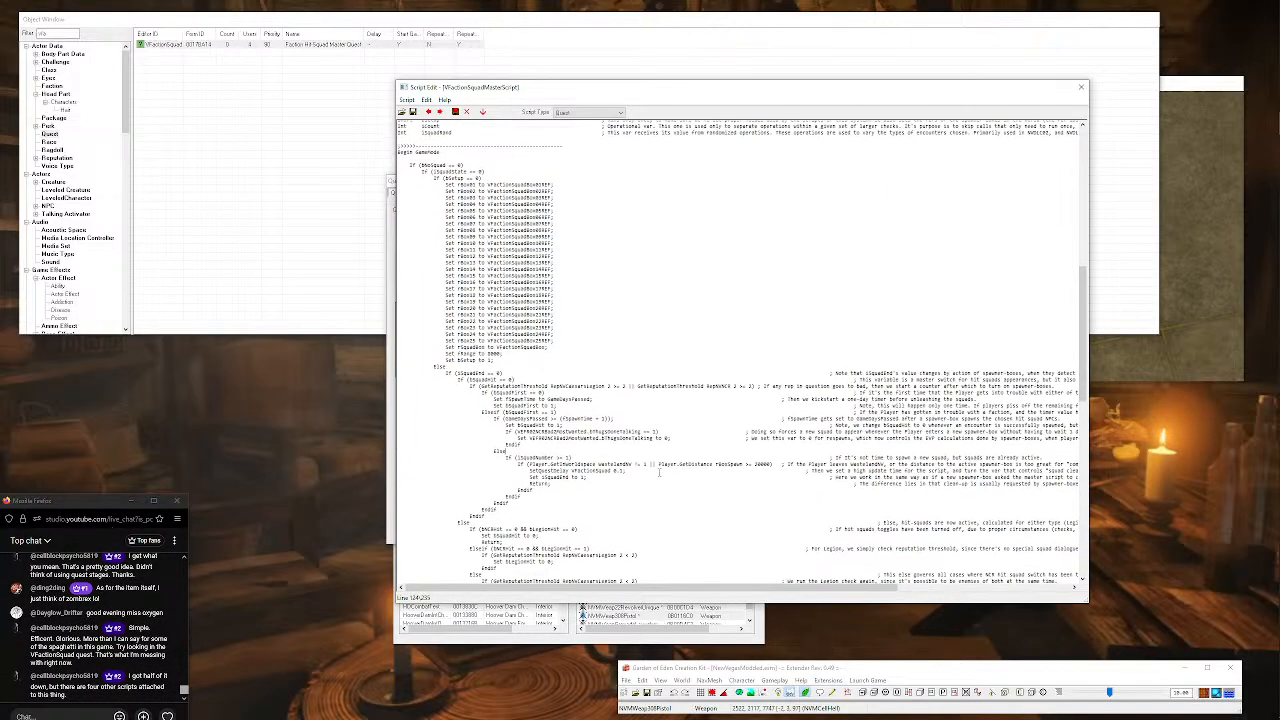
scroll(658, 466, "down", 3)
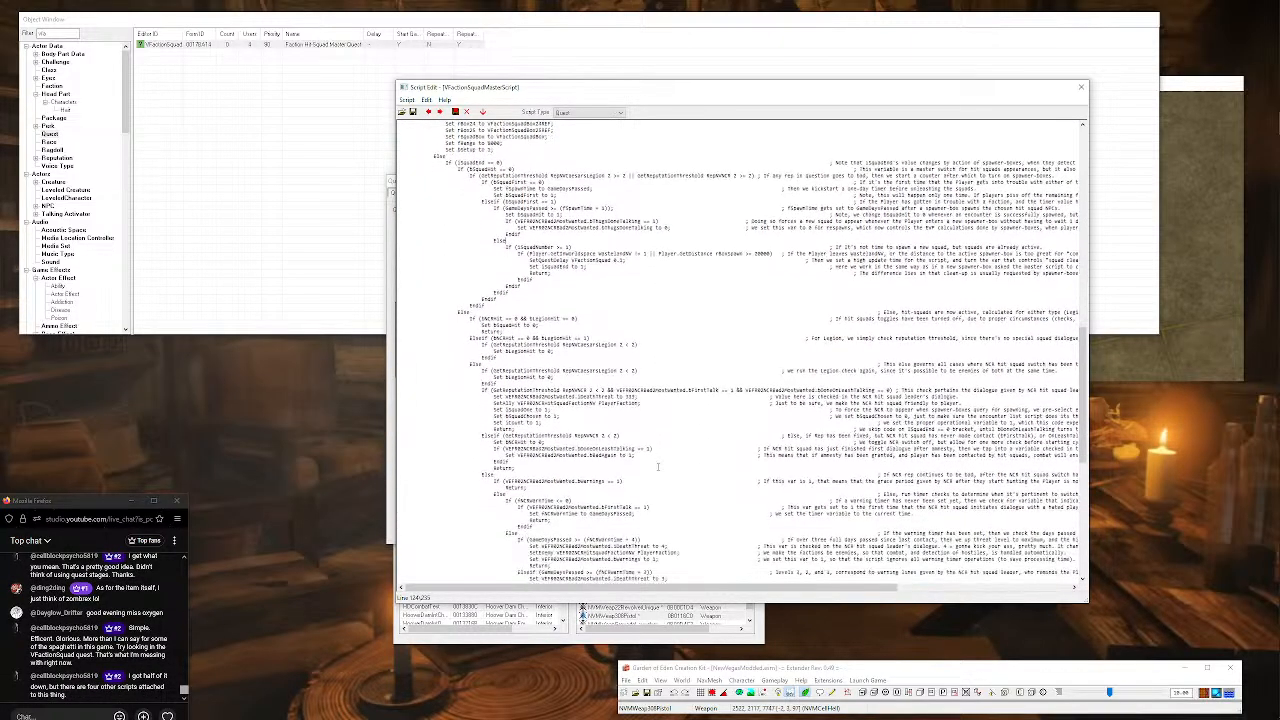
scroll(658, 466, "down", 10)
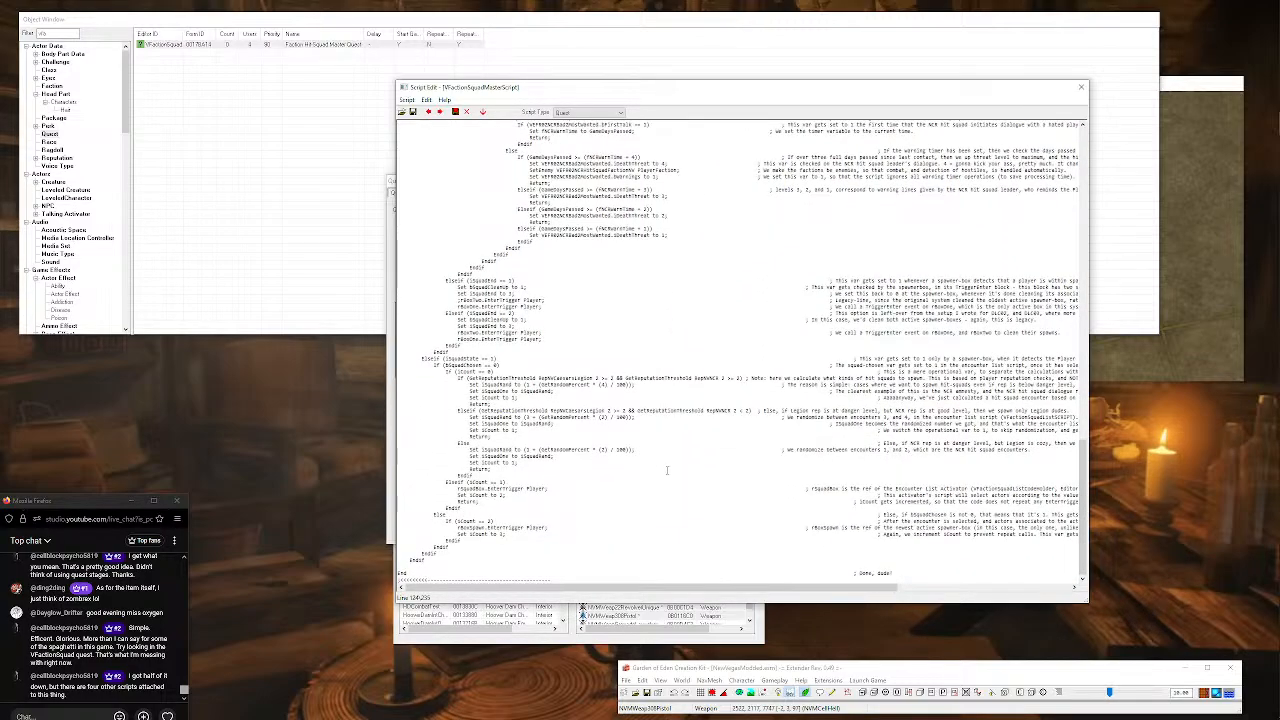
left_click_drag(778, 602, 878, 600)
double_click(745, 573)
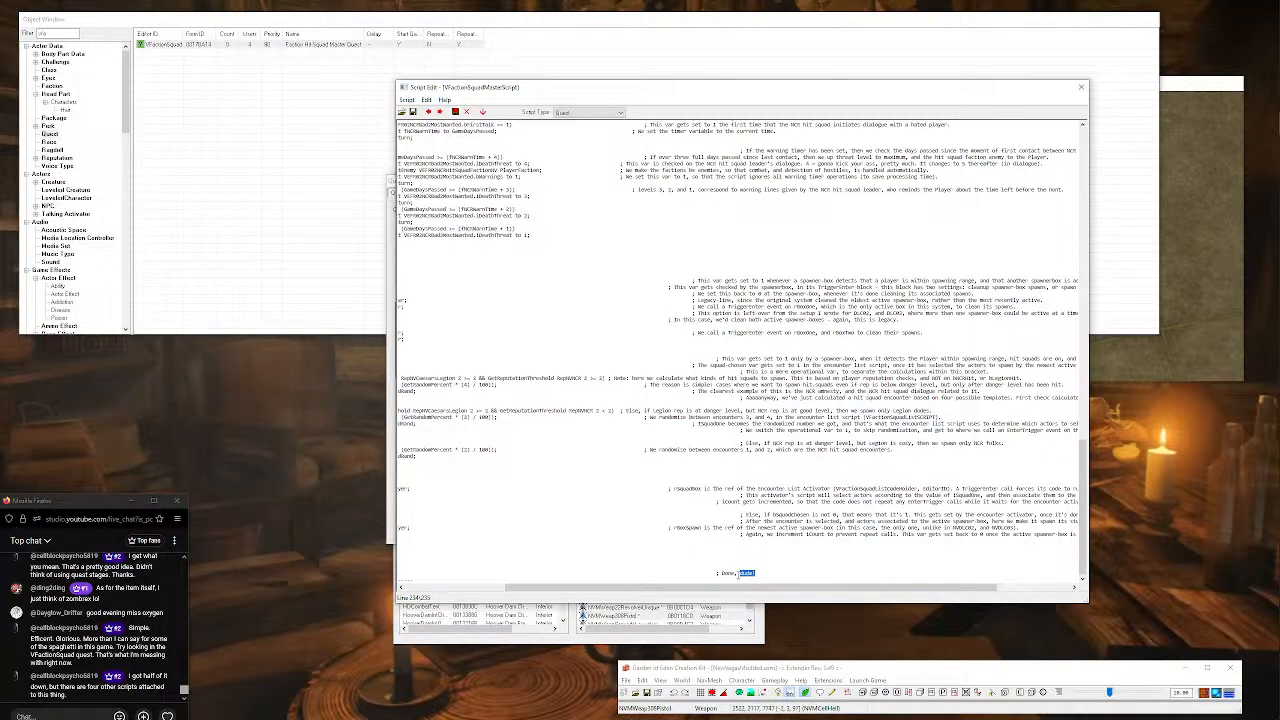
left_click(790, 575)
left_click(1081, 88)
left_click(676, 401)
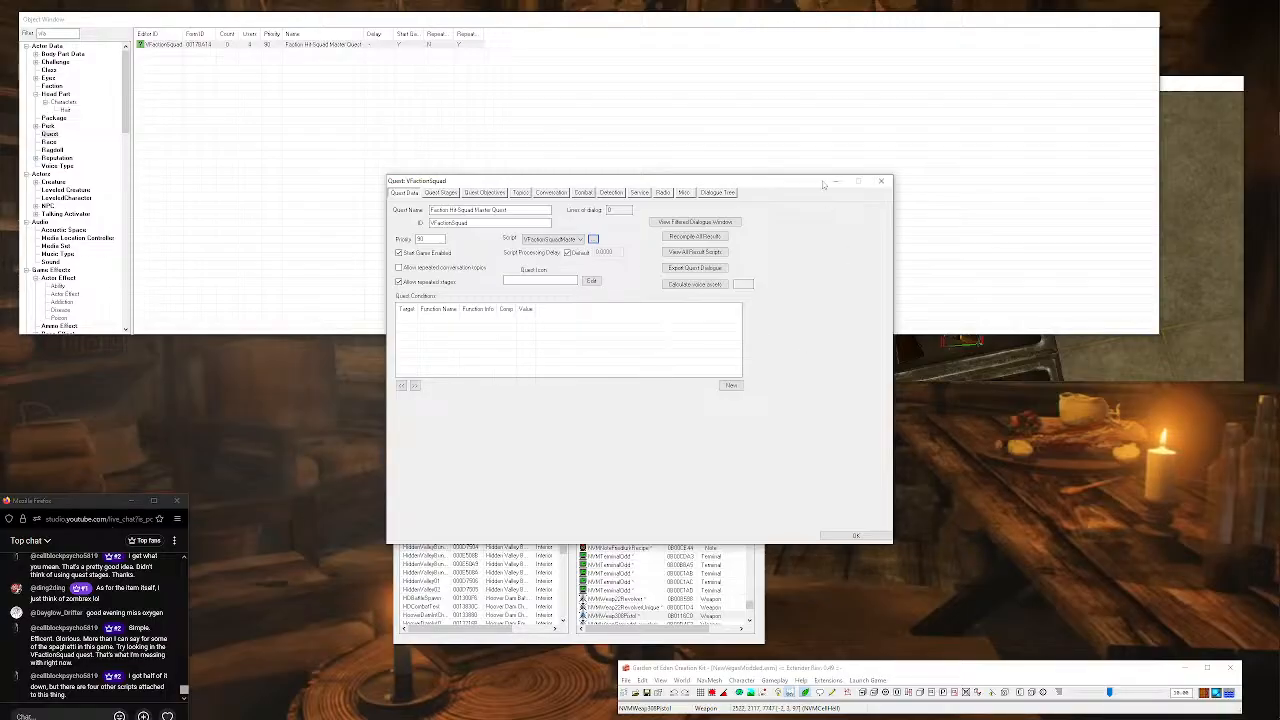
left_click(881, 181)
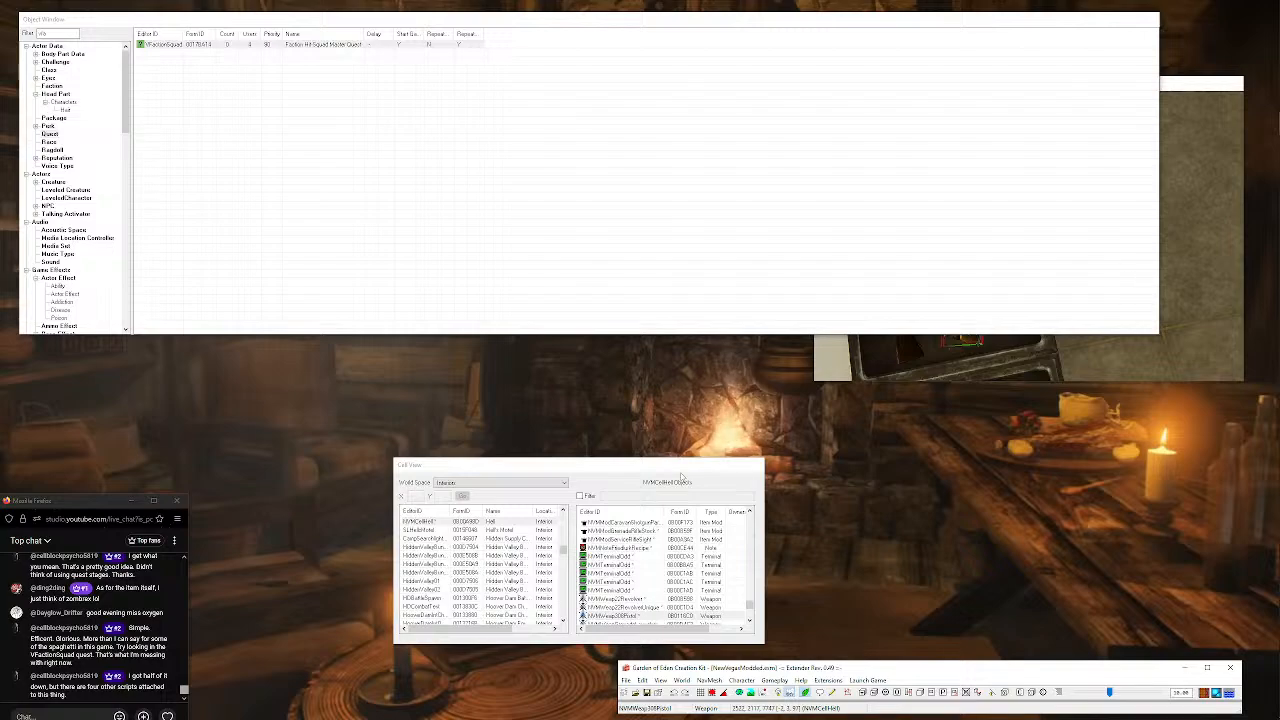
Filter the weapons by "nvmweap" and place an NVMWeap44Pistol in the metal container in the cell.
left_click_drag(521, 473, 408, 471)
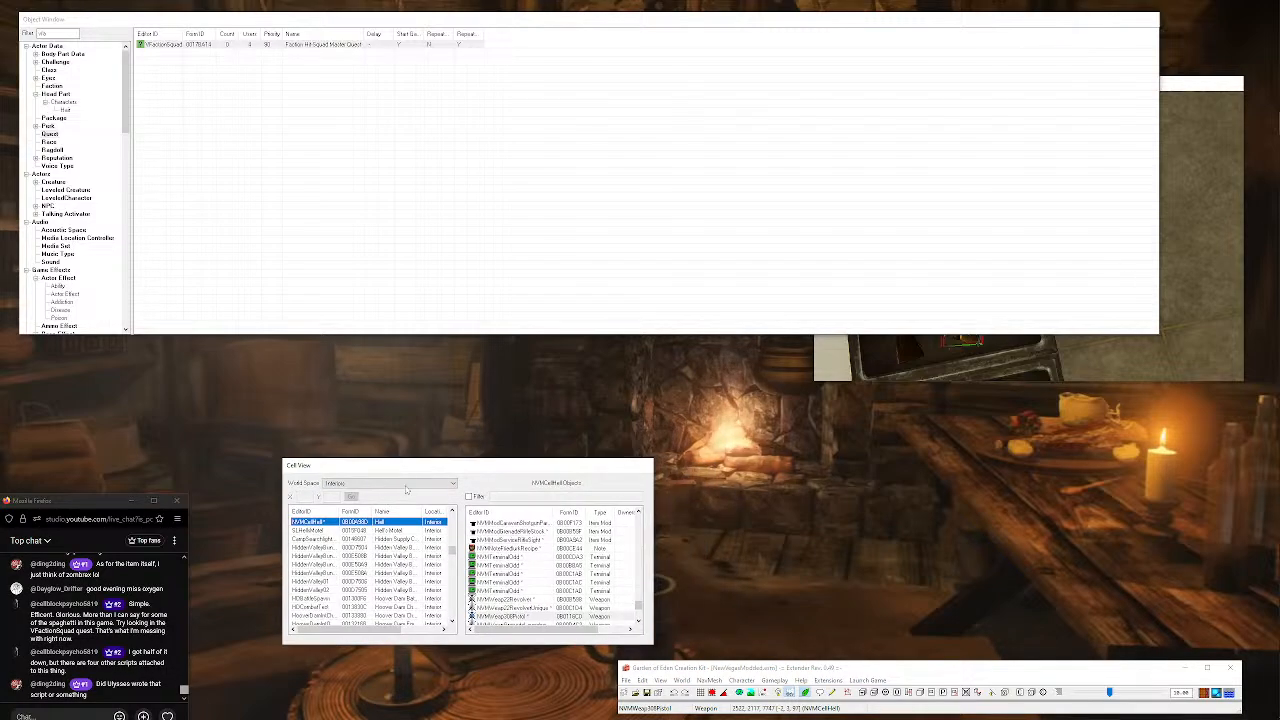
left_click_drag(1158, 268, 492, 268)
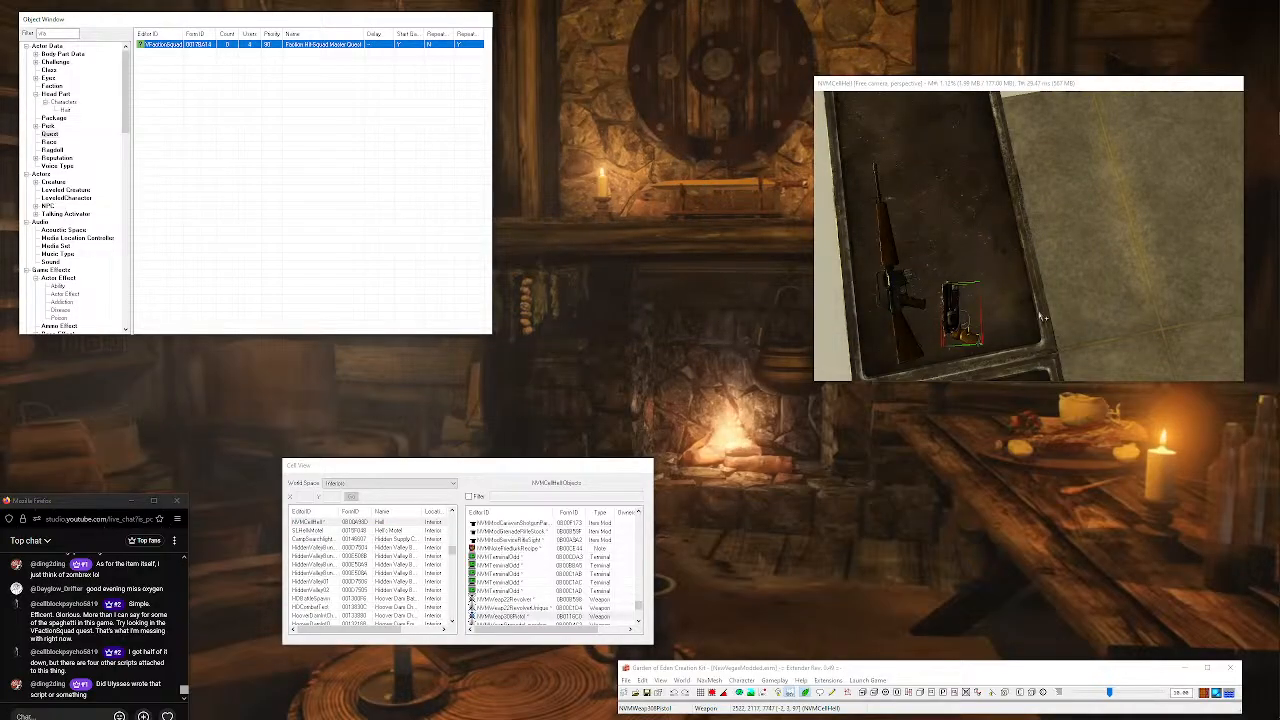
left_click(65, 211)
scroll(65, 207, "down", 9)
left_click(53, 254)
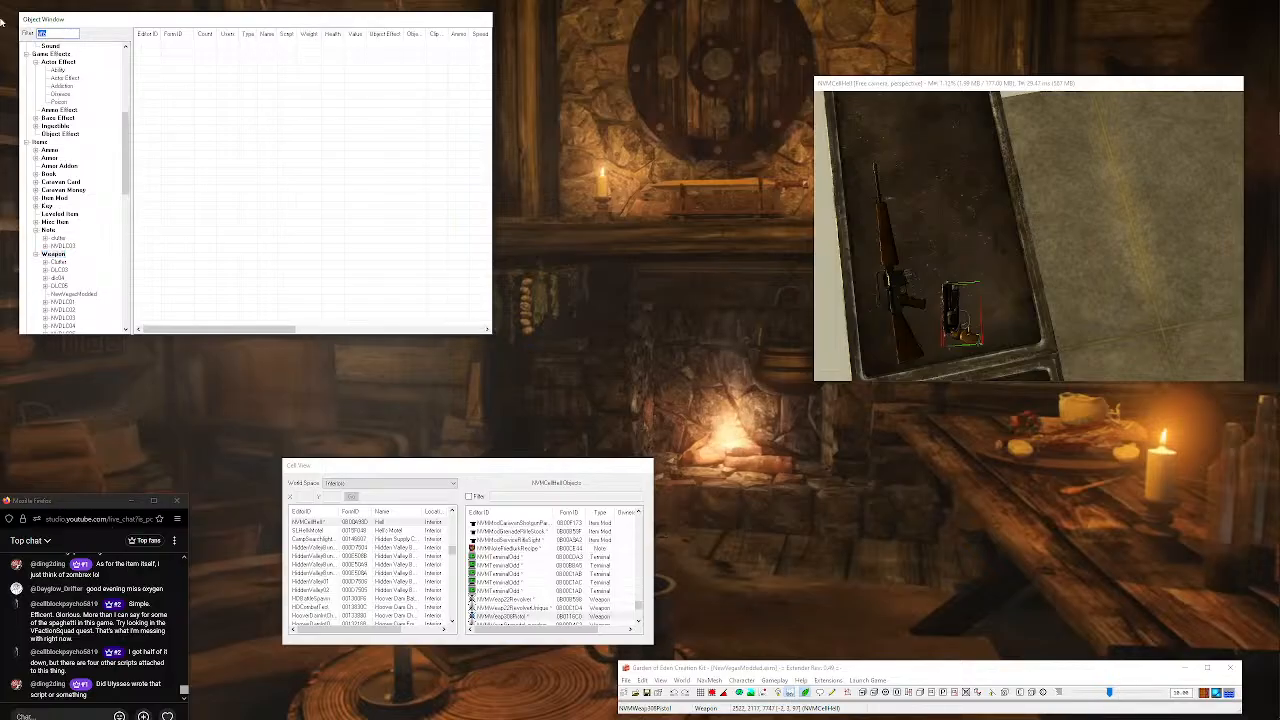
type("nvmweap")
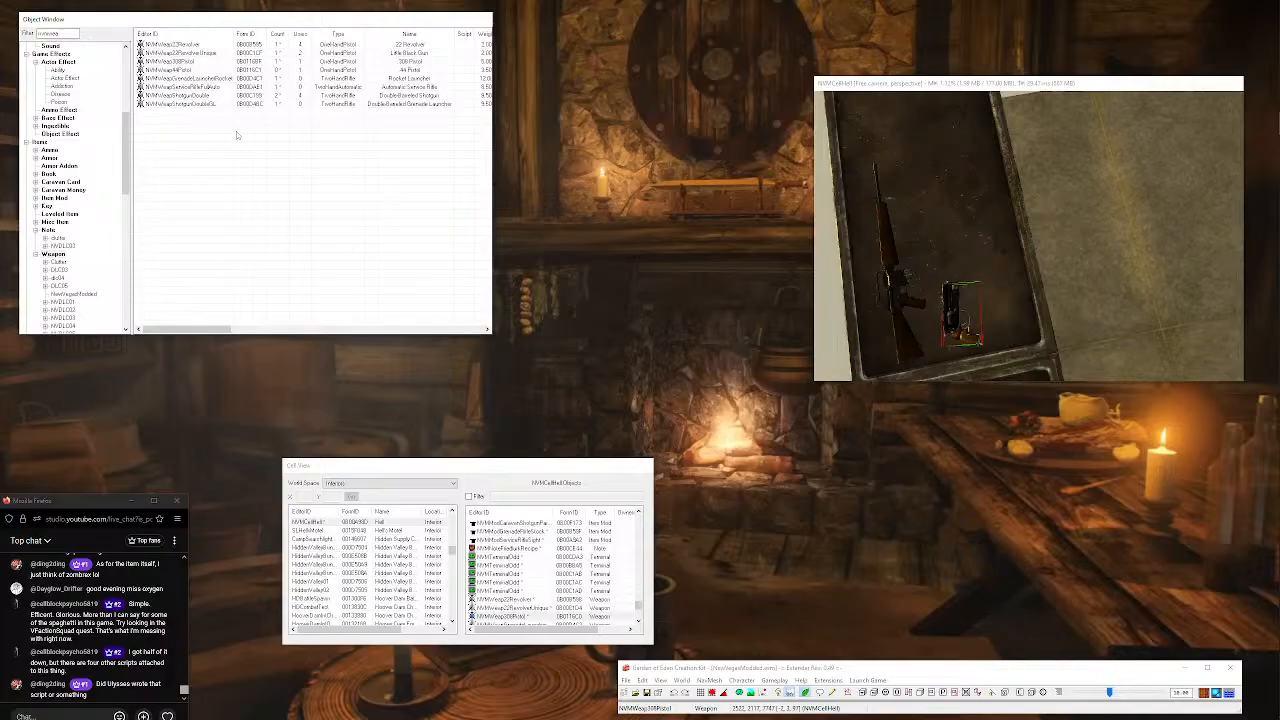
left_click_drag(170, 69, 960, 240)
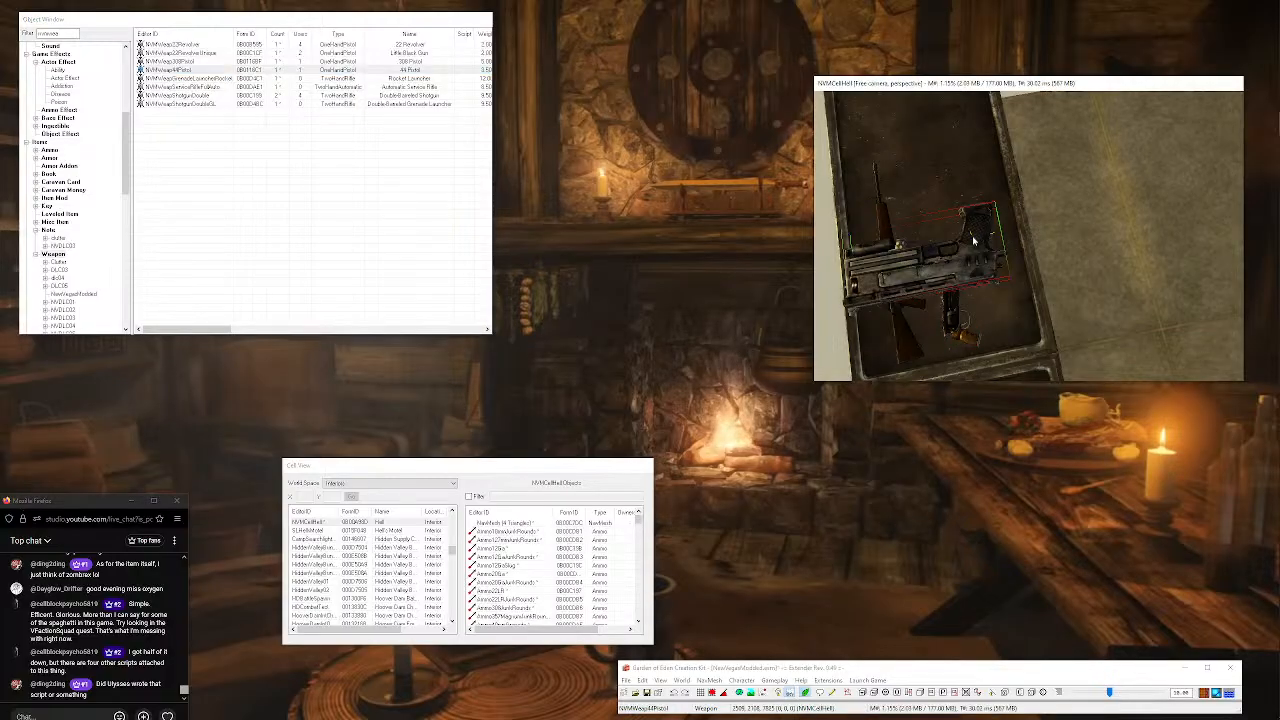
Rotate and move the placed .44 Pistol beside the other weapons and drop it onto the container's surface.
mouse_move(912, 257)
right_mouse_down()
mouse_move(950, 257)
mouse_move(935, 257)
right_mouse_up()
left_click_drag(966, 216, 958, 194)
key("f")
left_click_drag(985, 277, 931, 253)
left_click(764, 693)
middle_click_drag(969, 204, 969, 209)
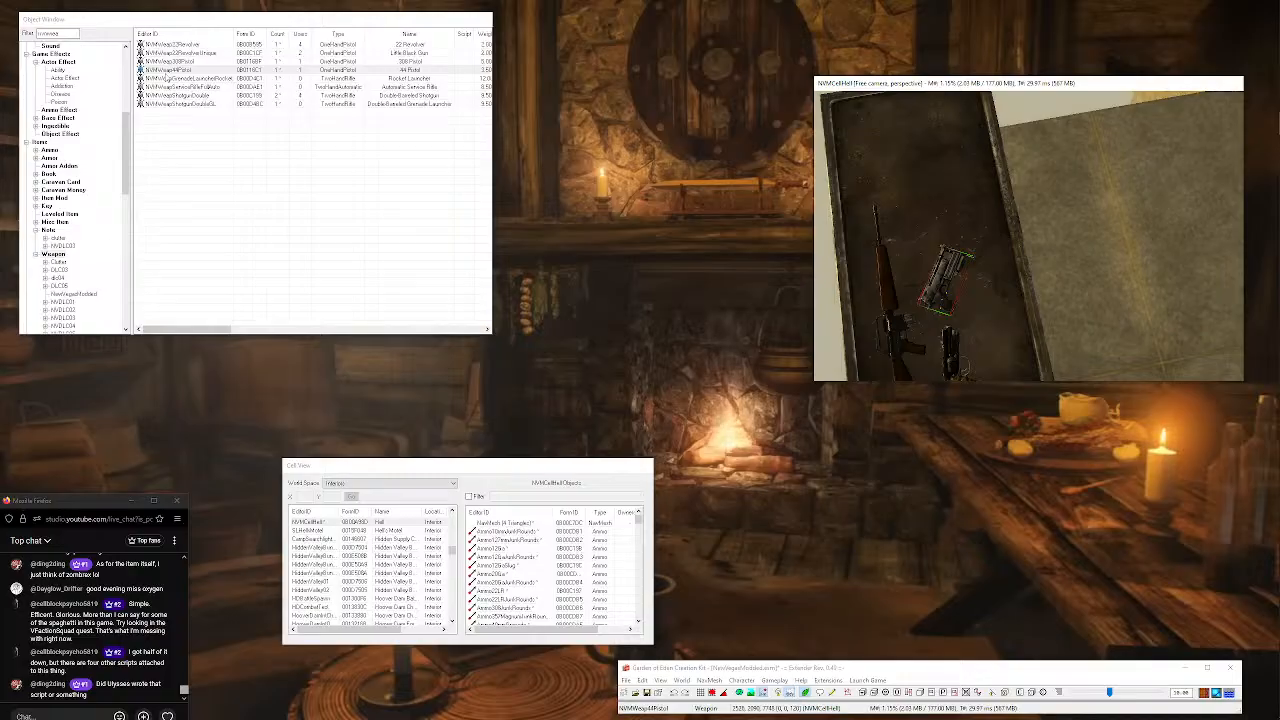
Filter the weapons by "preord" and open the 10mm Heavy Pistol.
left_click_drag(78, 36, 2, 25)
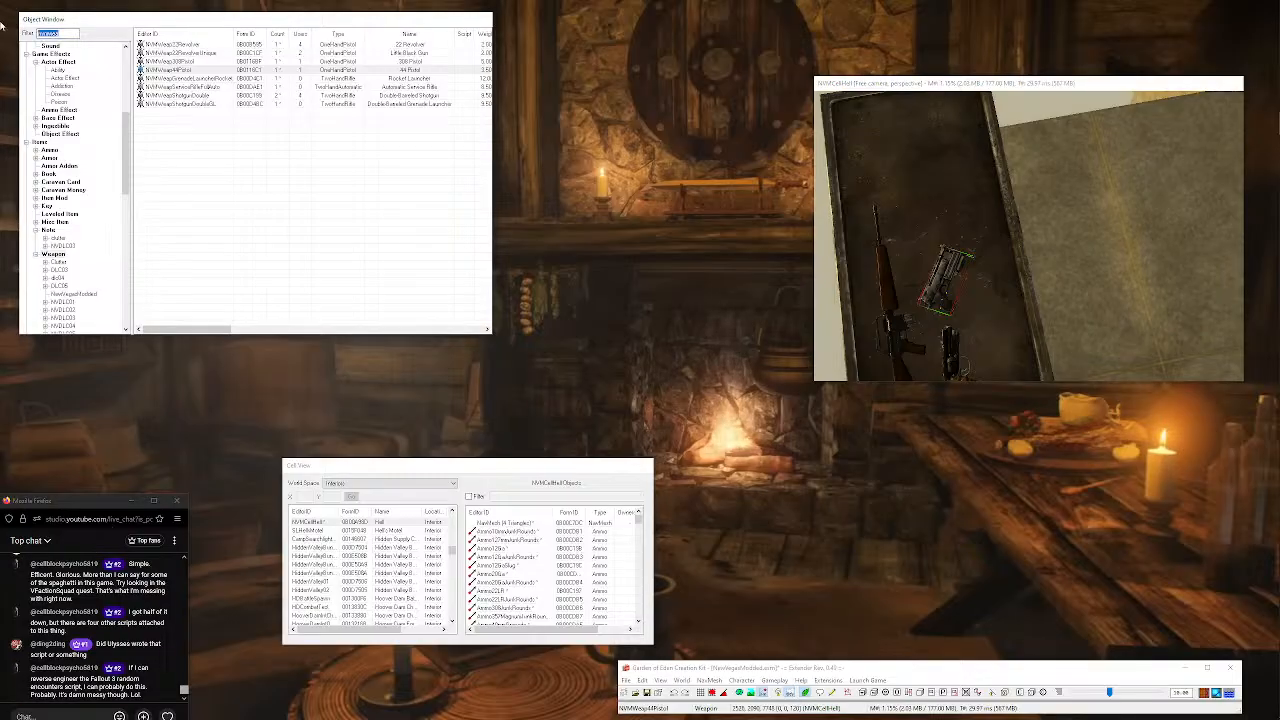
type("preord")
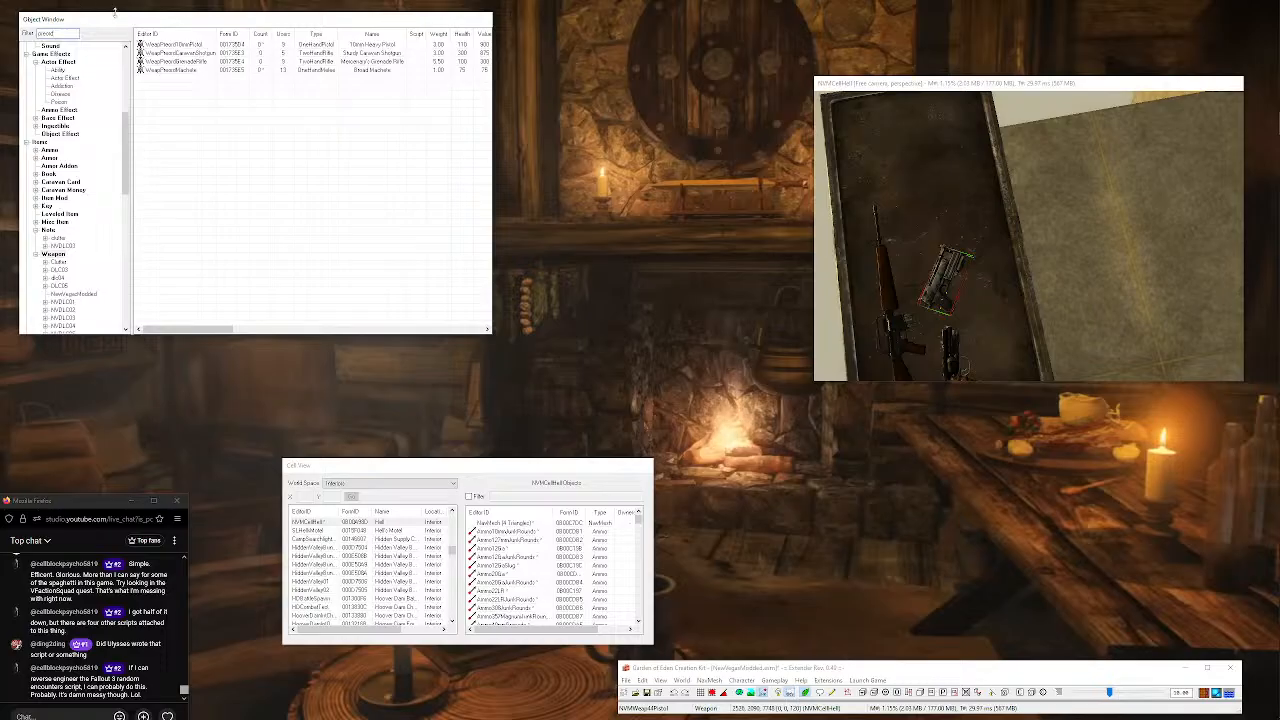
double_click(358, 45)
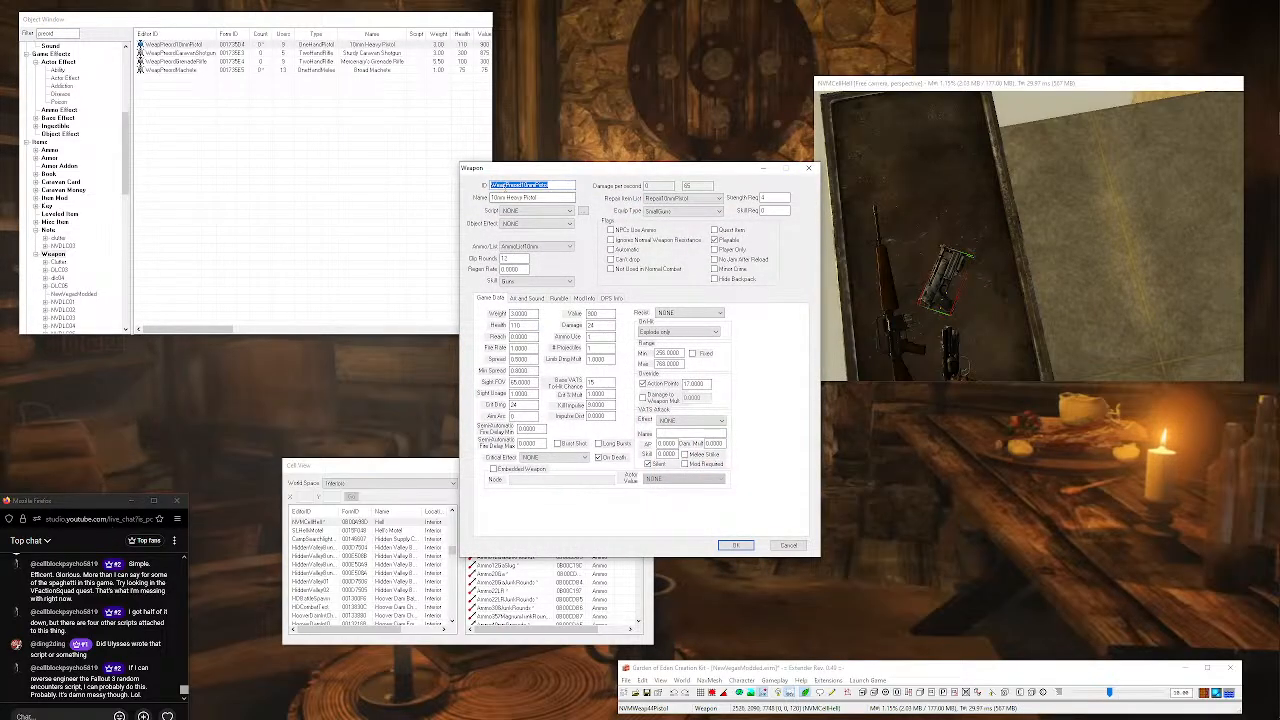
Add the prefix NVM and the suffix Heavy to the weapon's ID and name it .44 Heavy Pistol.
left_click(492, 184)
type("NVM")
type("Heavy")
double_click(498, 197)
type("44")
Set the weapon to 8 clip rounds, 32 damage, 32 critical damage, 13 kill impulse and 50 health.
double_click(521, 259)
type("7")
key("BackSpace")
type("8")
double_click(591, 325)
type("32")
double_click(536, 405)
type("13")
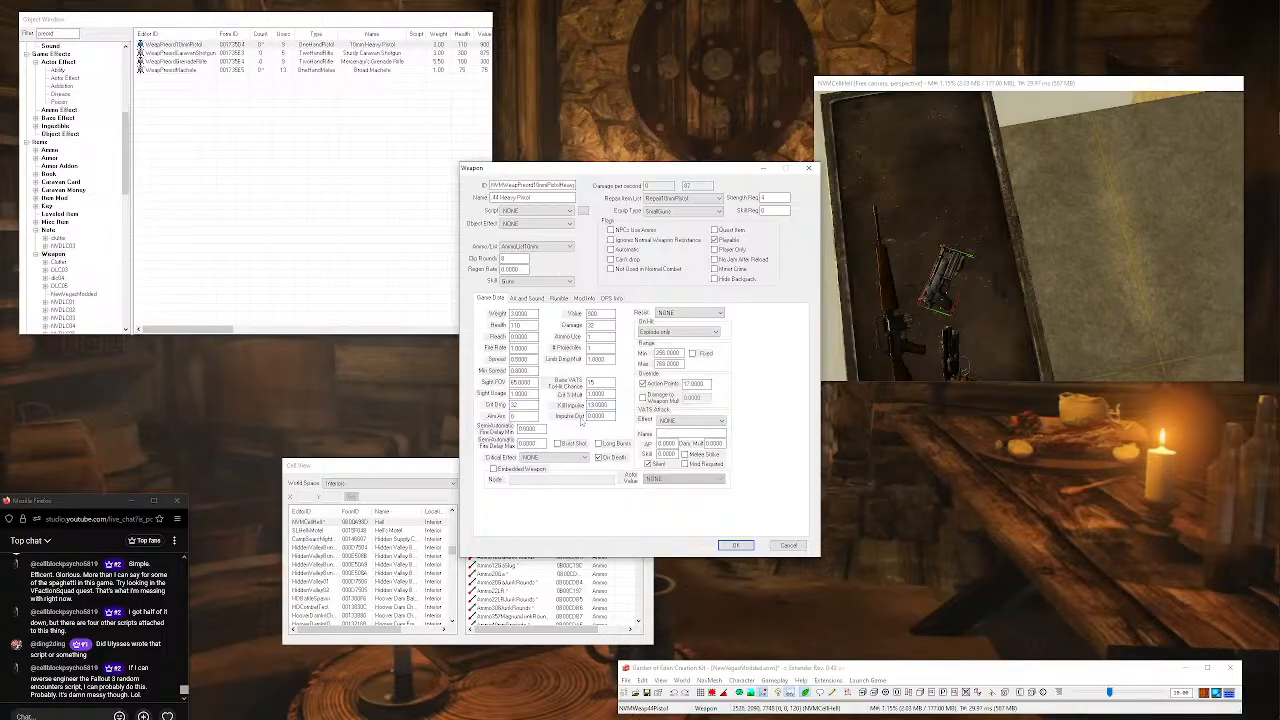
double_click(515, 325)
type("50")
Set the .44 Heavy Pistol's 3D attack sound to the .44 revolver's 3D fire sound.
left_click(527, 298)
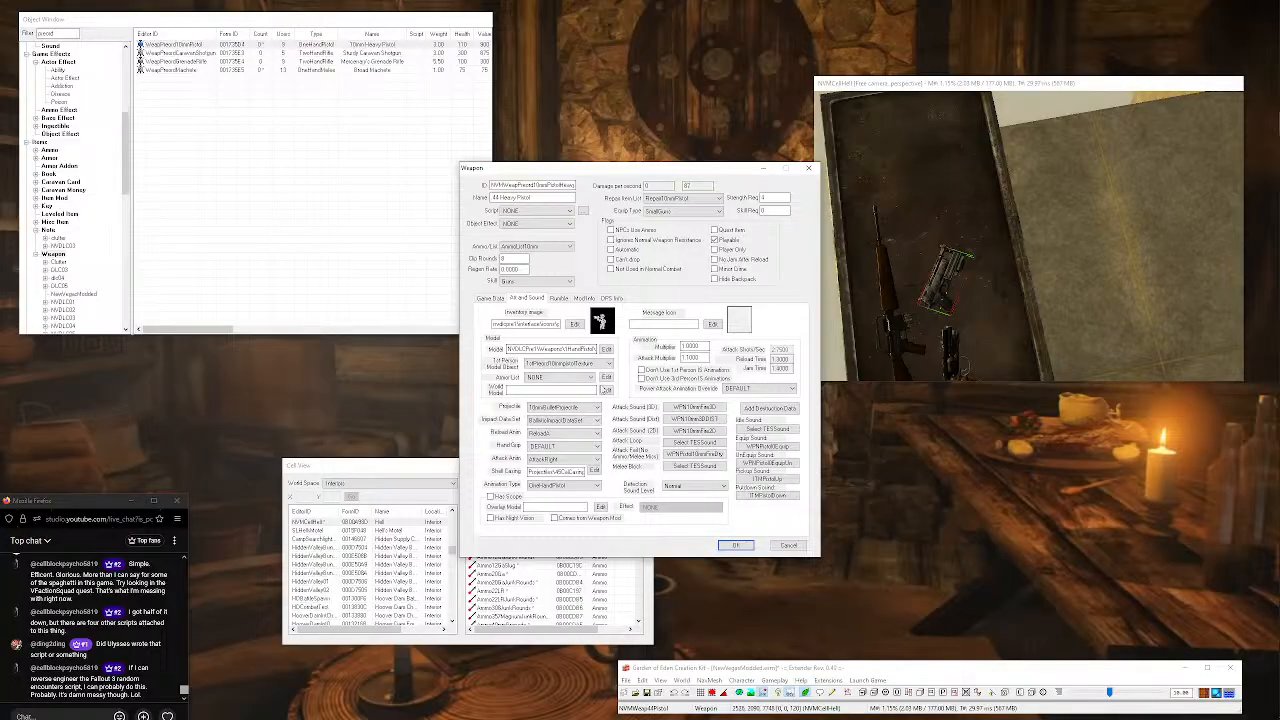
left_click(697, 408)
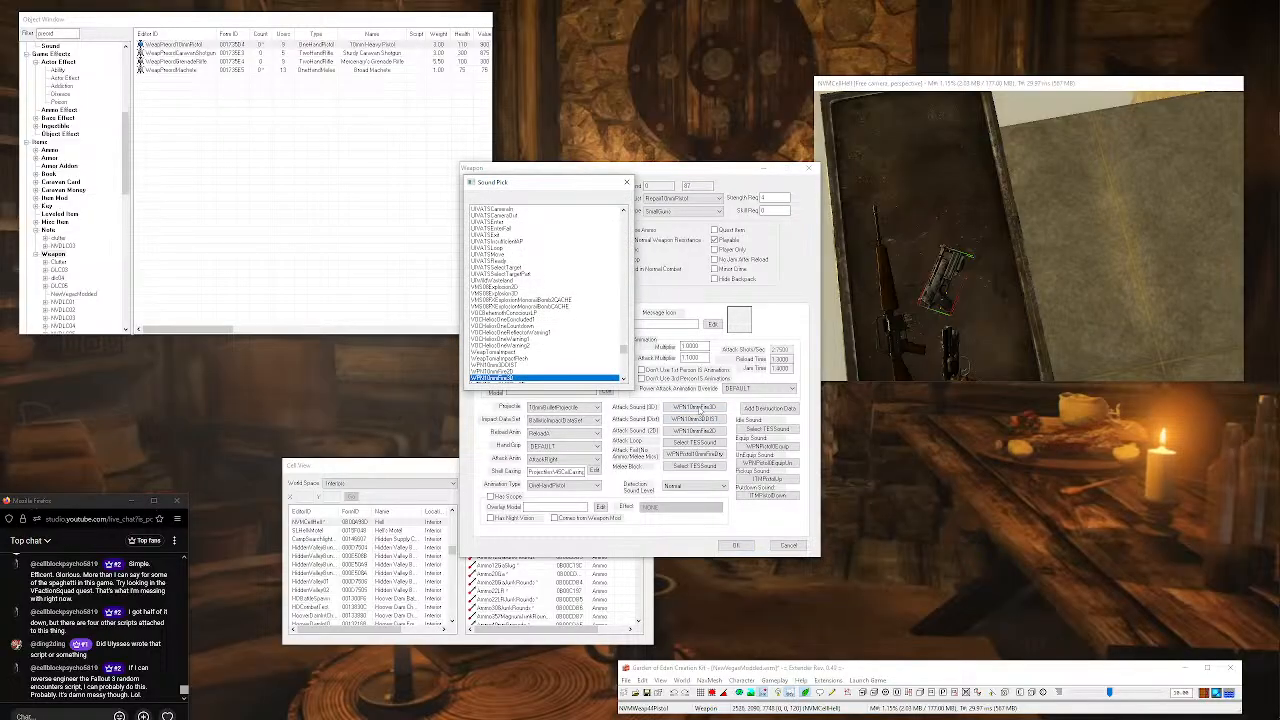
key("w")
key("Down")
key("Down")
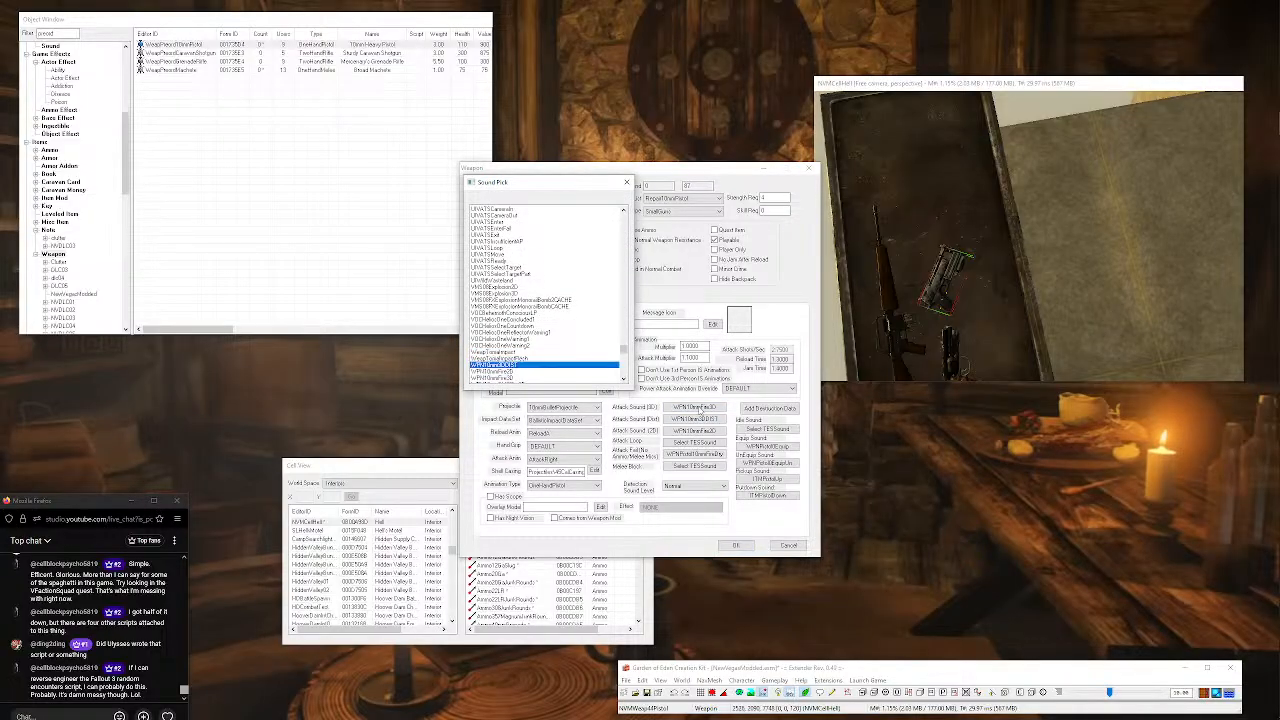
type("wpnmwpn4")
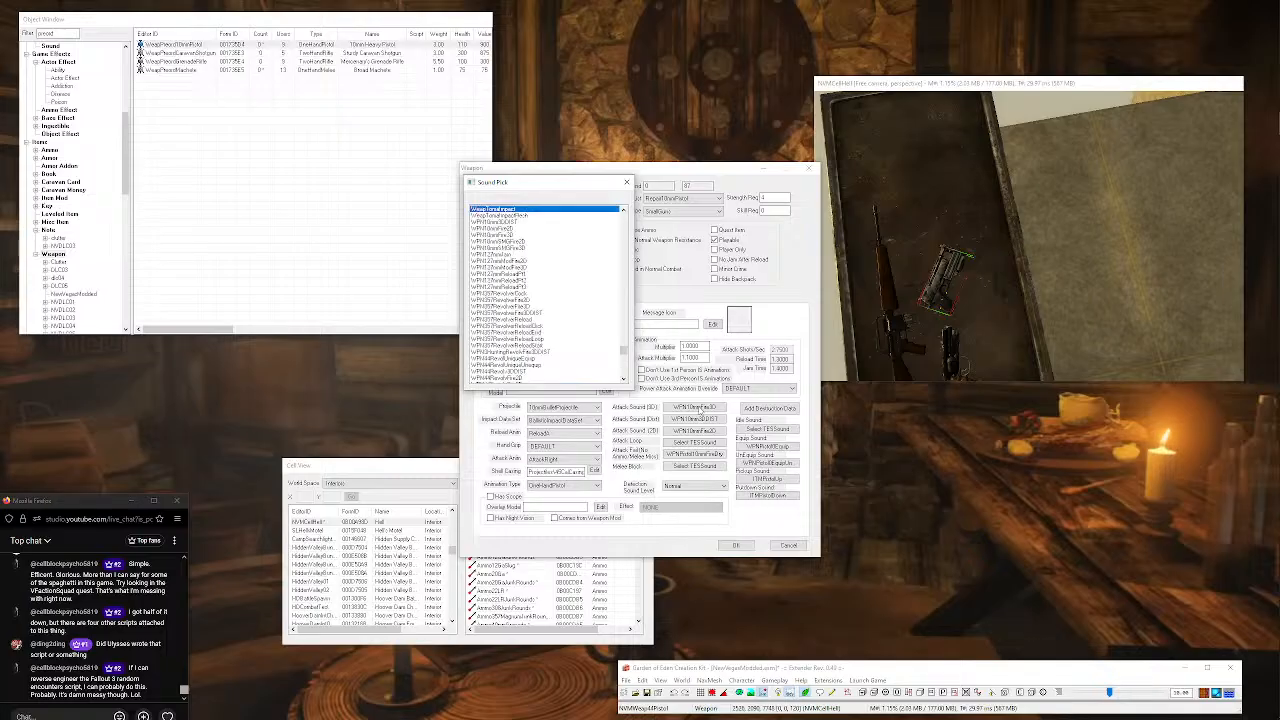
scroll(602, 361, "down", 1)
double_click(525, 366)
Set the weapon's distant attack sound to the .44 revolver's distant fire sound.
left_click(700, 419)
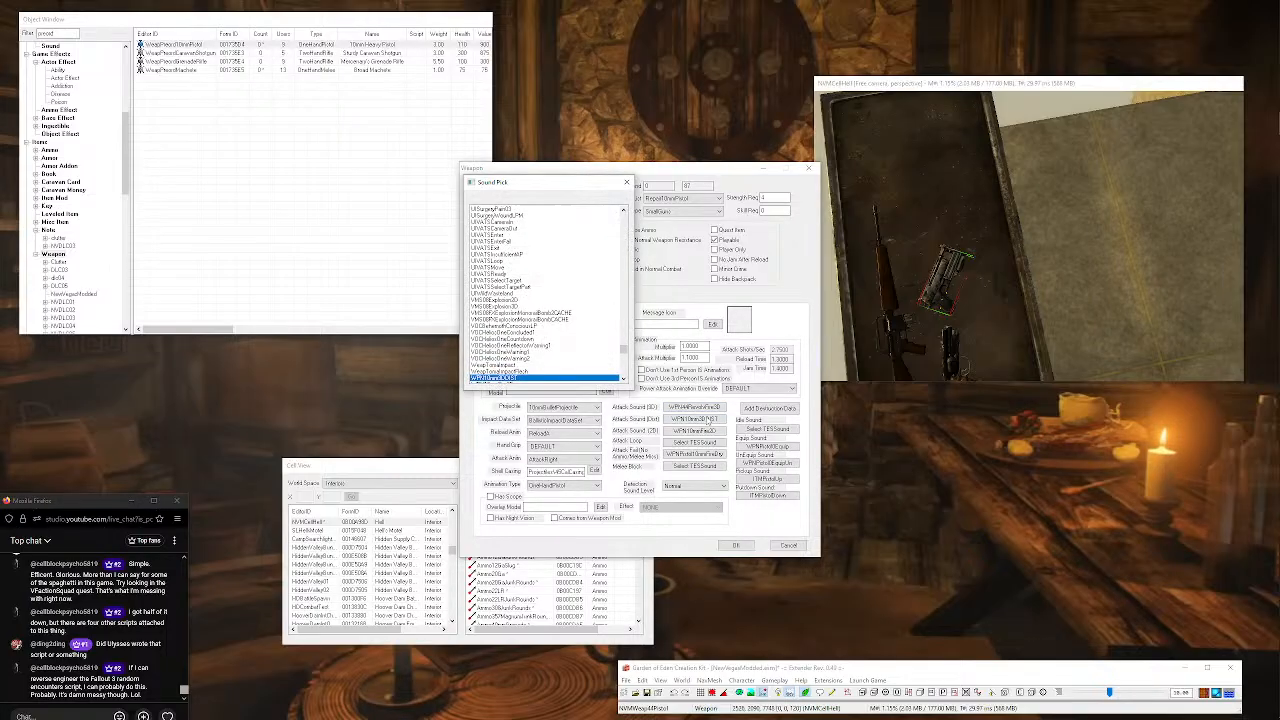
key("w")
key("Up")
key("Down")
key("Down")
key("Down")
key("Down")
key("Down")
key("Down")
key("Down")
key("Down")
key("Down")
key("Down")
key("Down")
key("Down")
key("Down")
key("Down")
key("Down")
key("Down")
key("Down")
key("Down")
key("Down")
key("Down")
key("Down")
key("Down")
key("Up")
key("Up")
key("Up")
key("Down")
key("Down")
key("Down")
key("Down")
key("Up")
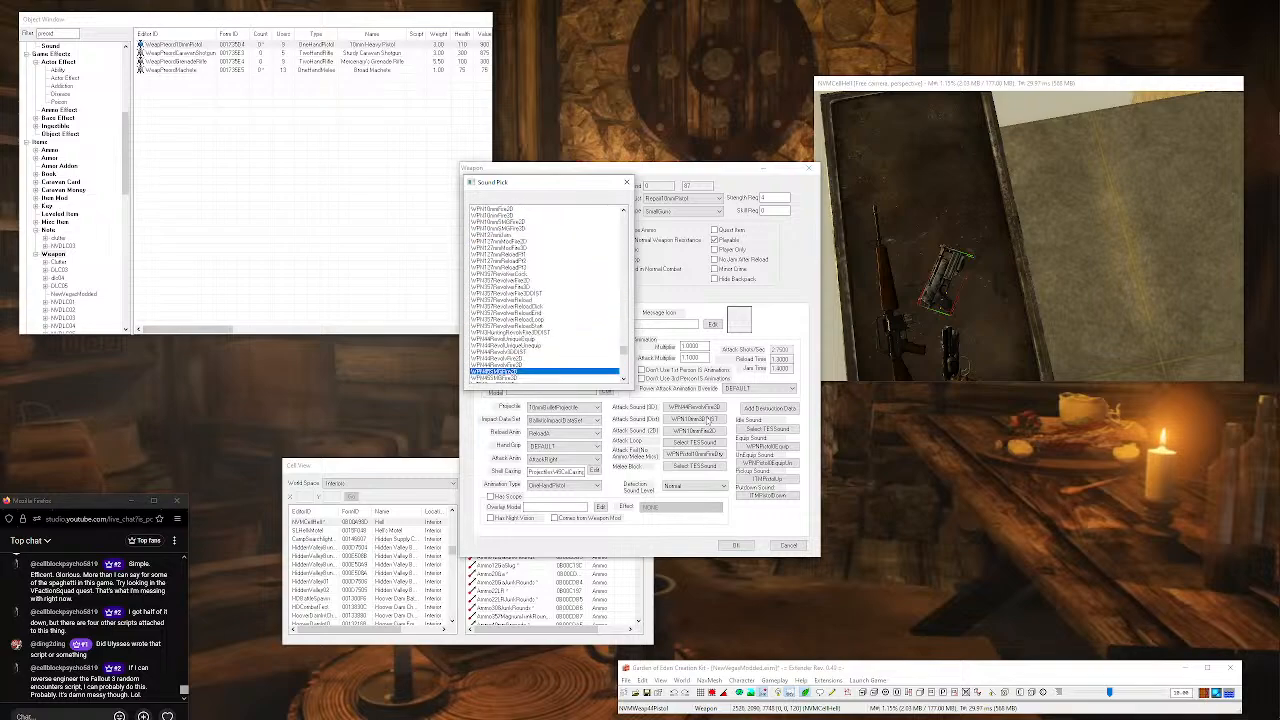
key("Up")
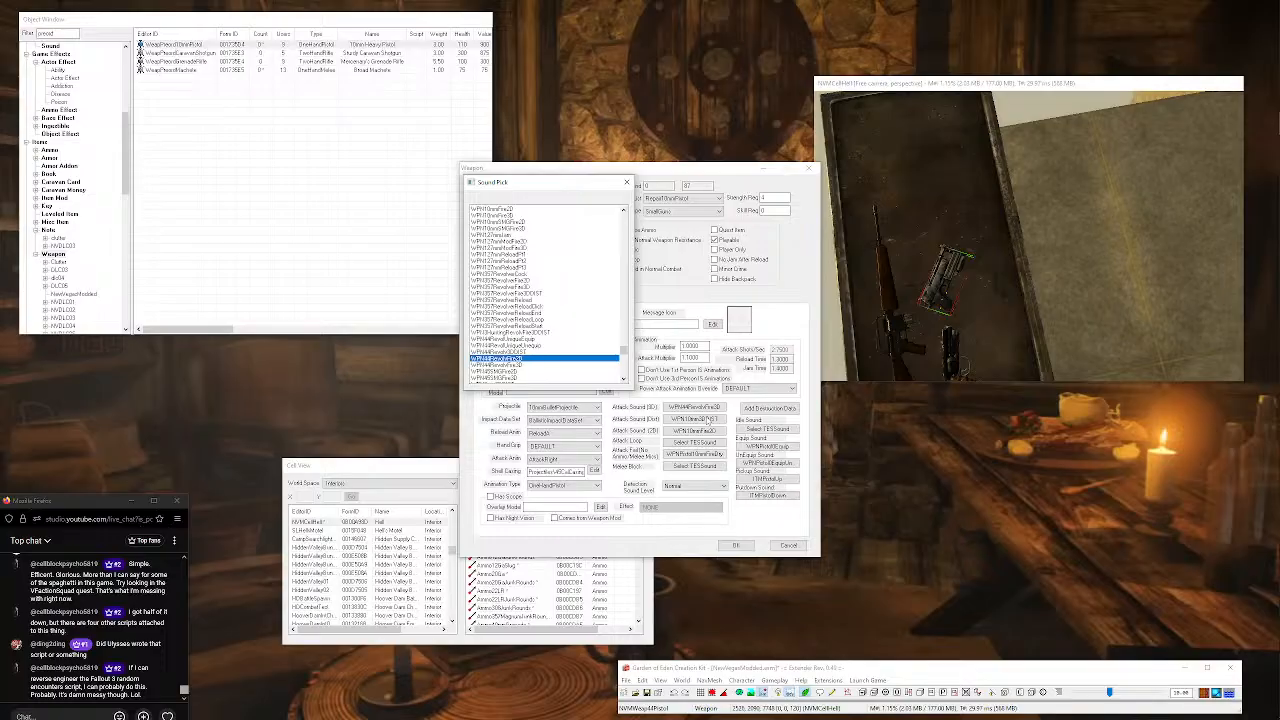
key("Up")
key("Return")
Set the weapon's 2D attack sound to the .44 revolver's 2D fire sound.
left_click(697, 432)
type("wpn4")
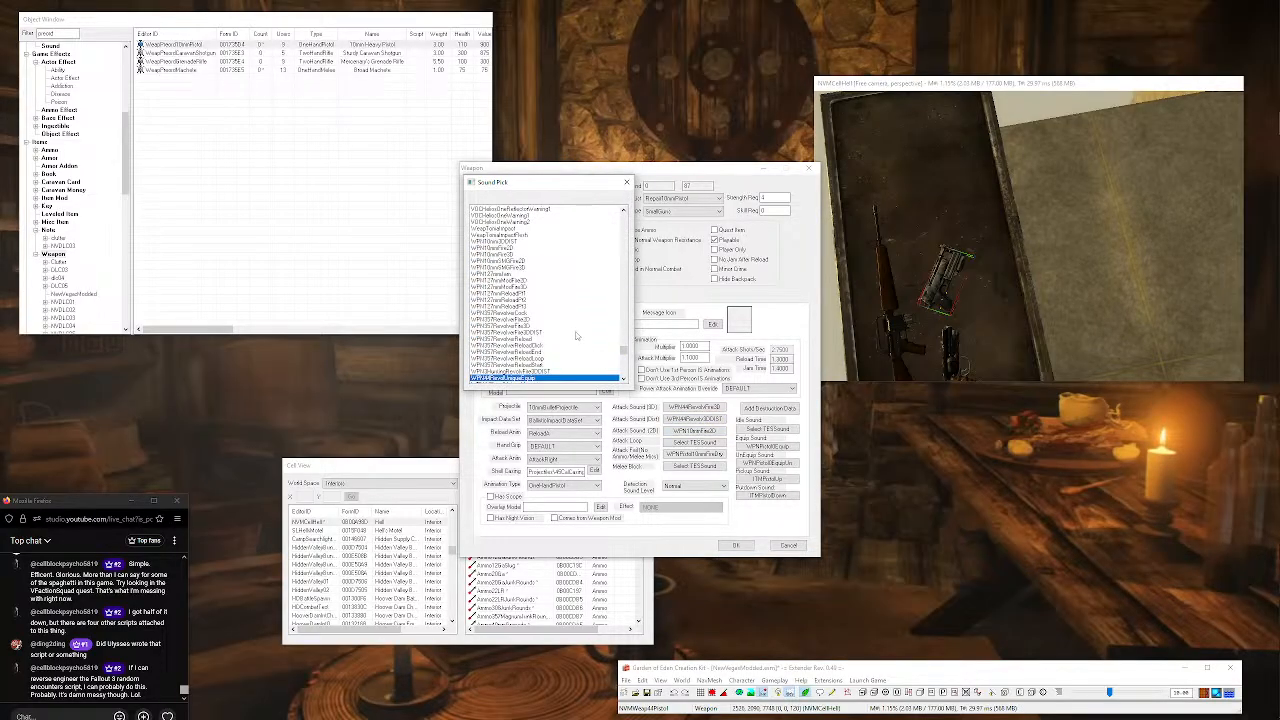
scroll(575, 333, "down", 2)
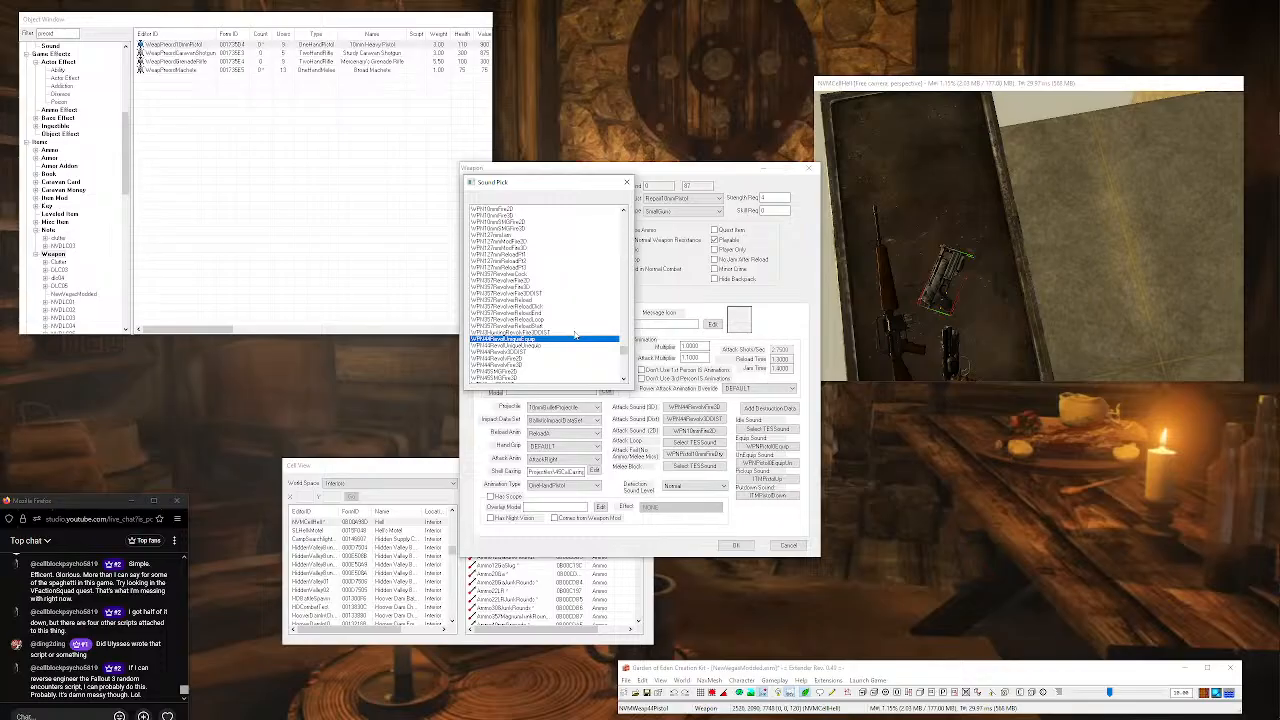
double_click(518, 363)
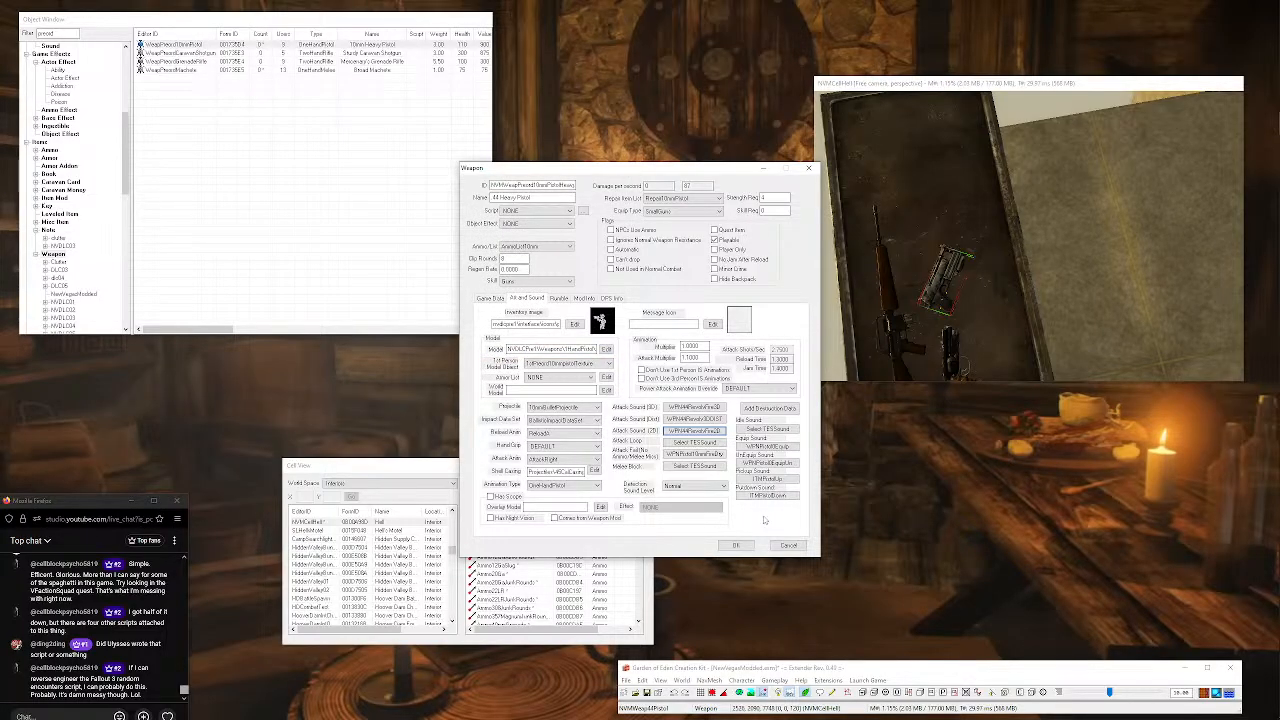
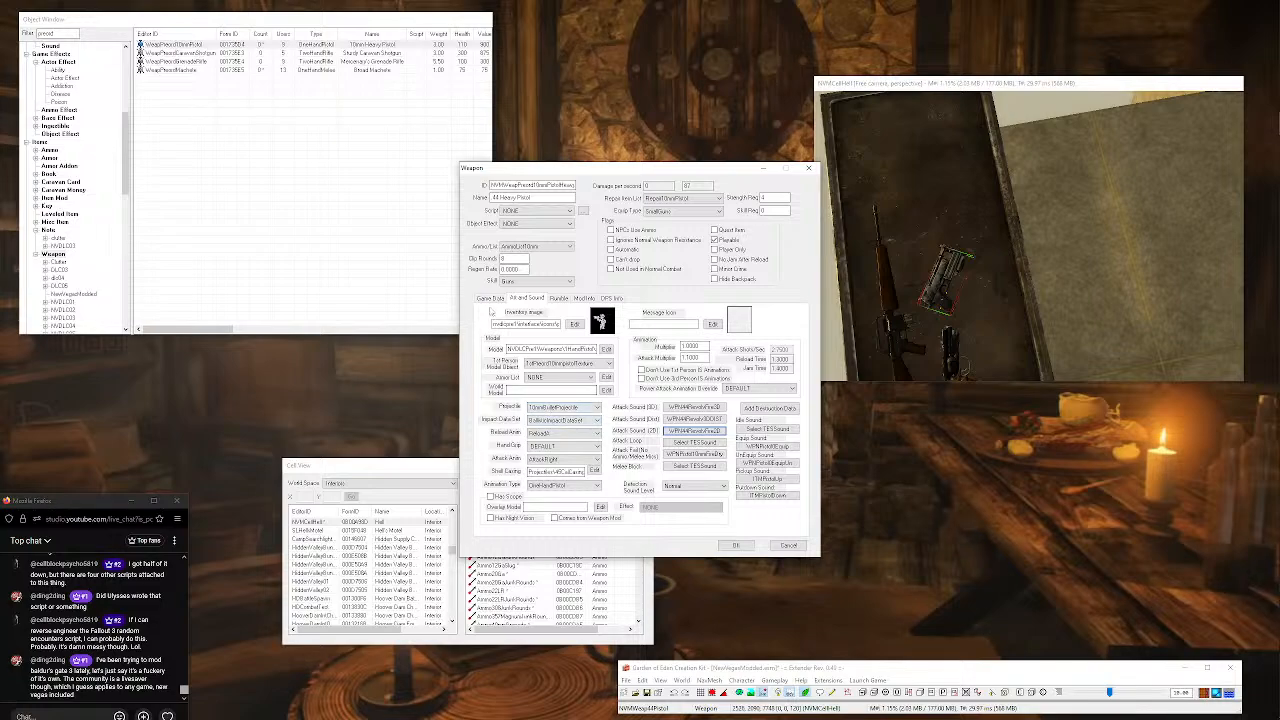
Review the .44 Heavy Pistol's game data, filter the weapons by "10mm" and check the 10mm Pistol's strength and skill requirements.
left_click(487, 299)
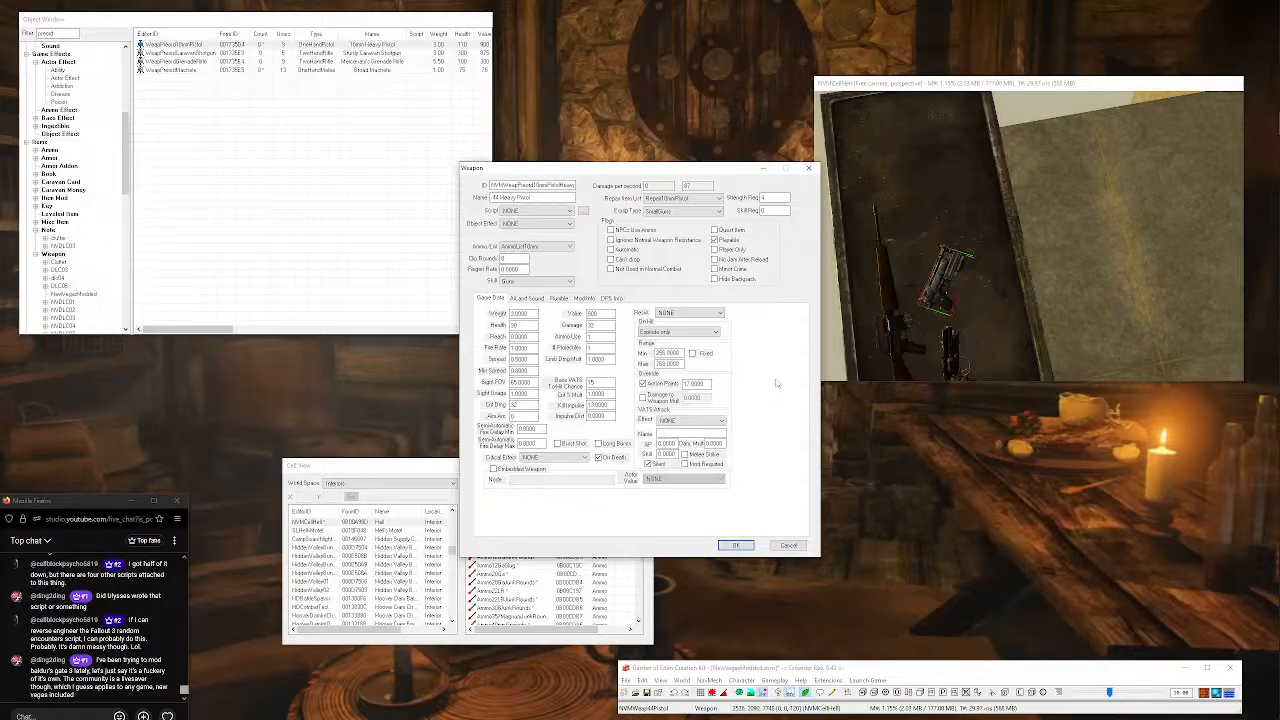
left_click(525, 298)
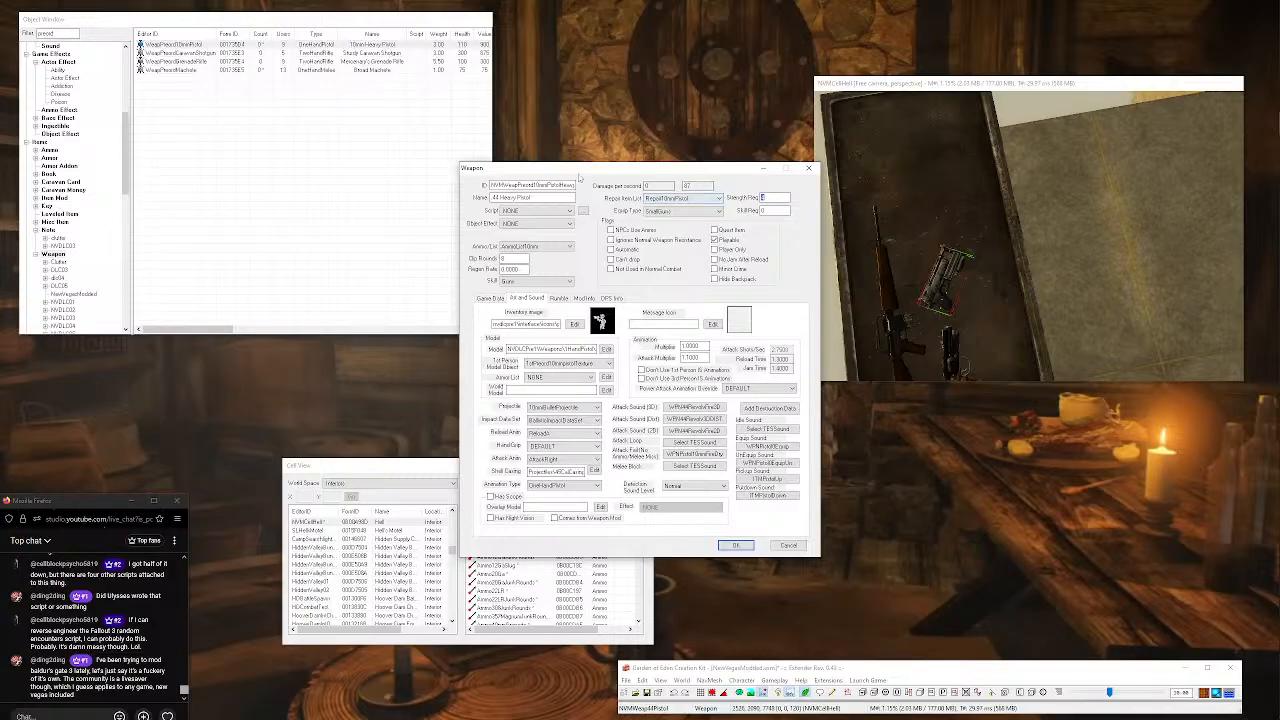
left_click_drag(60, 34, 2, 35)
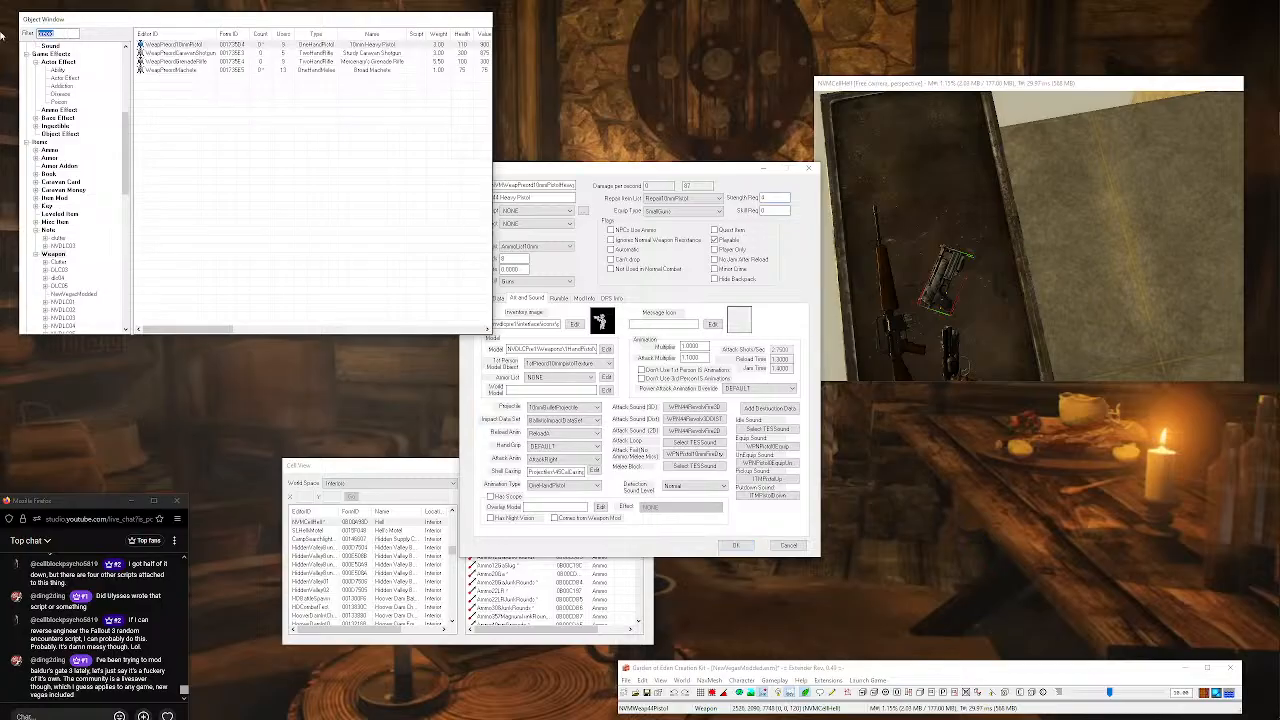
type("10")
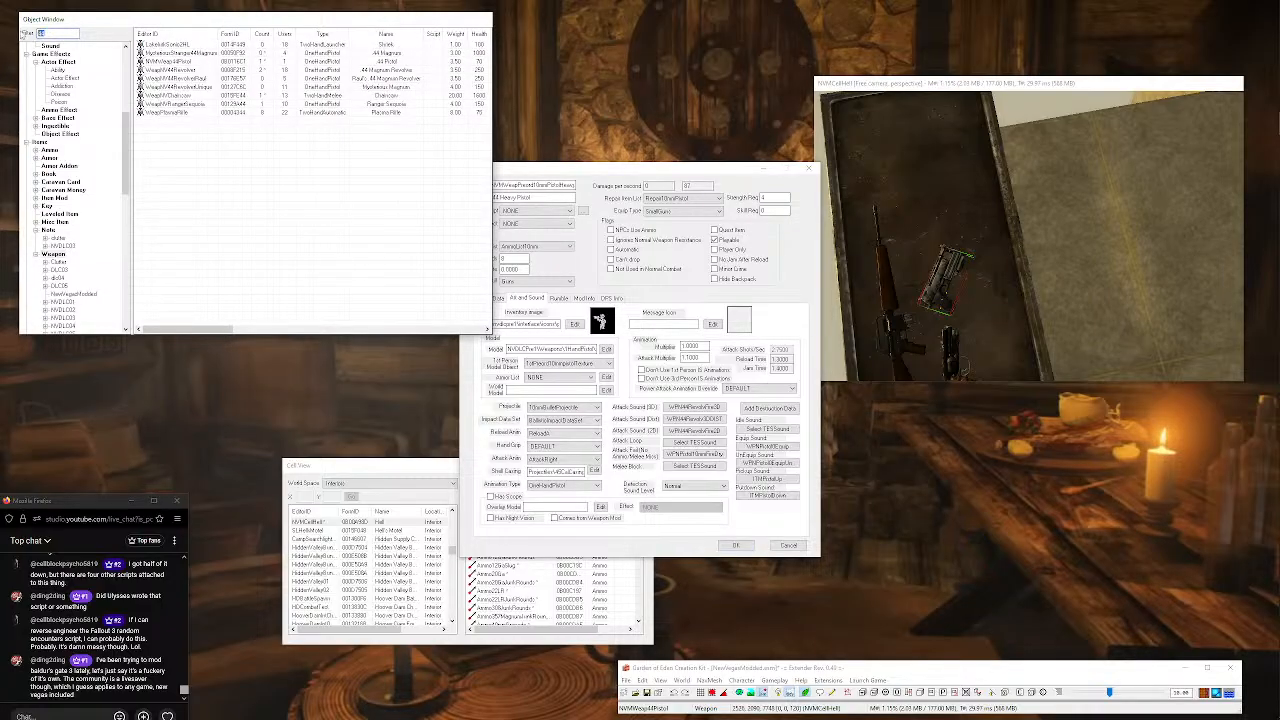
type("mm")
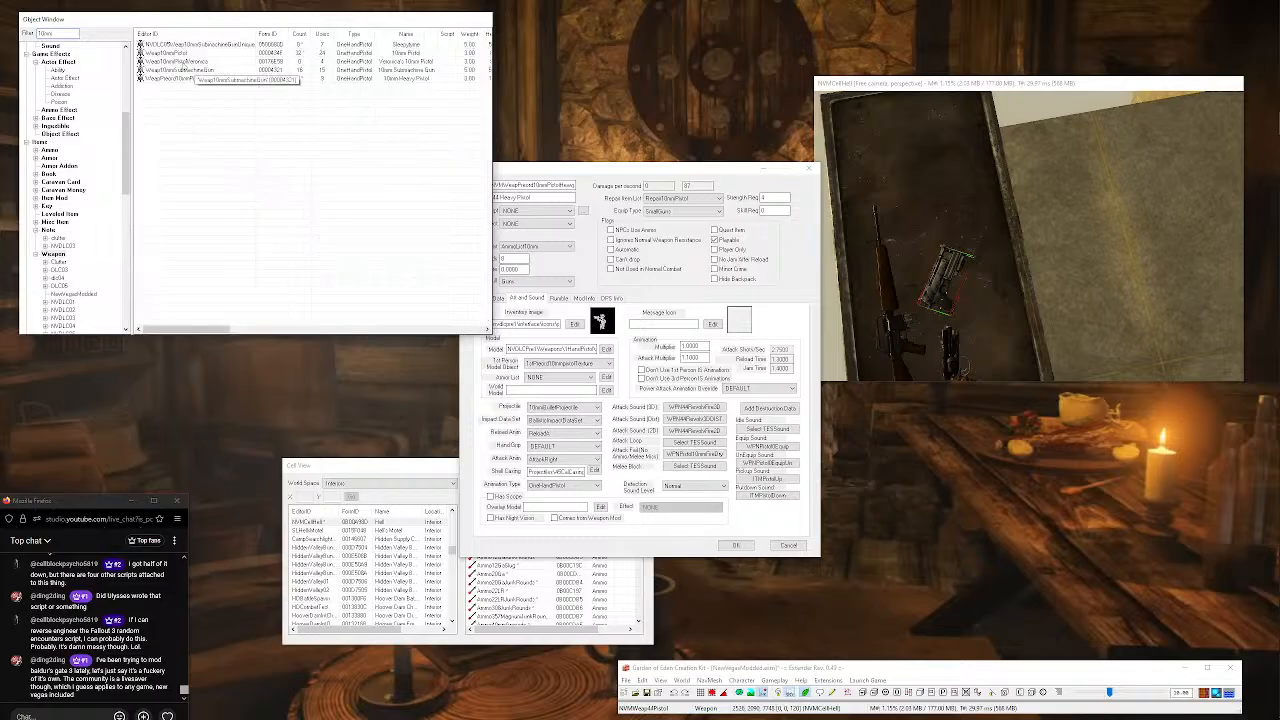
double_click(165, 54)
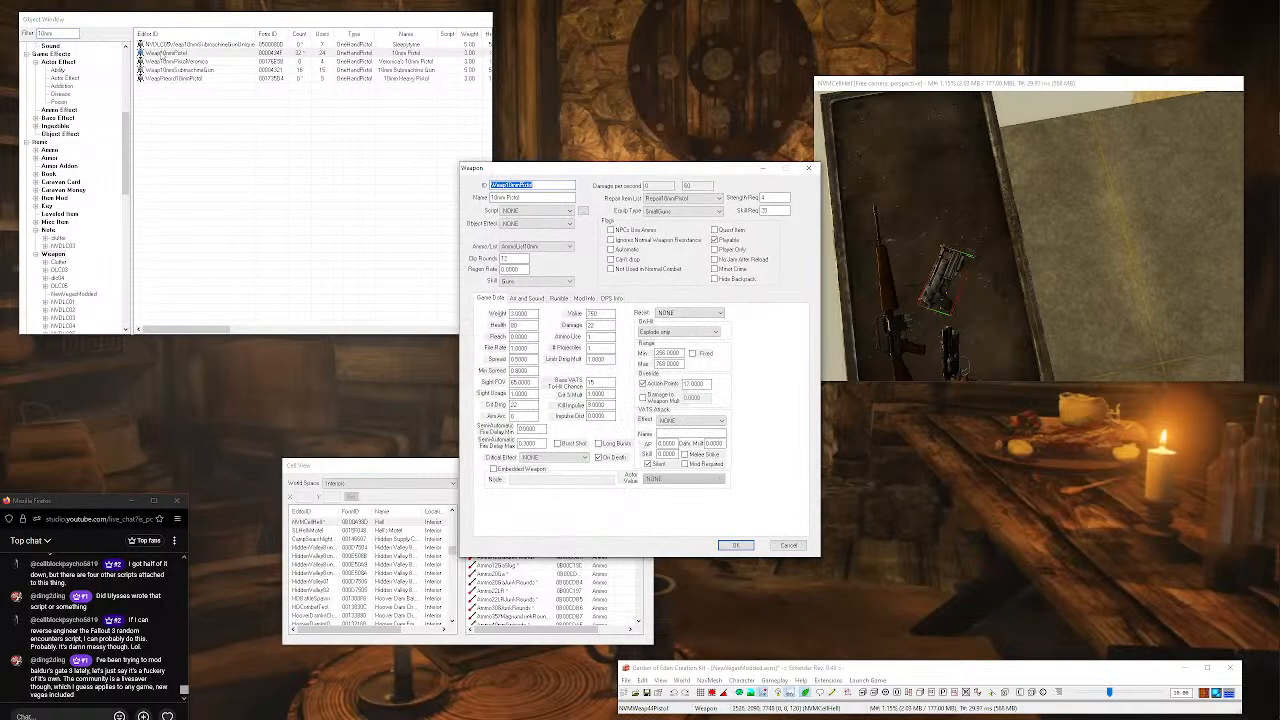
left_click_drag(693, 171, 458, 176)
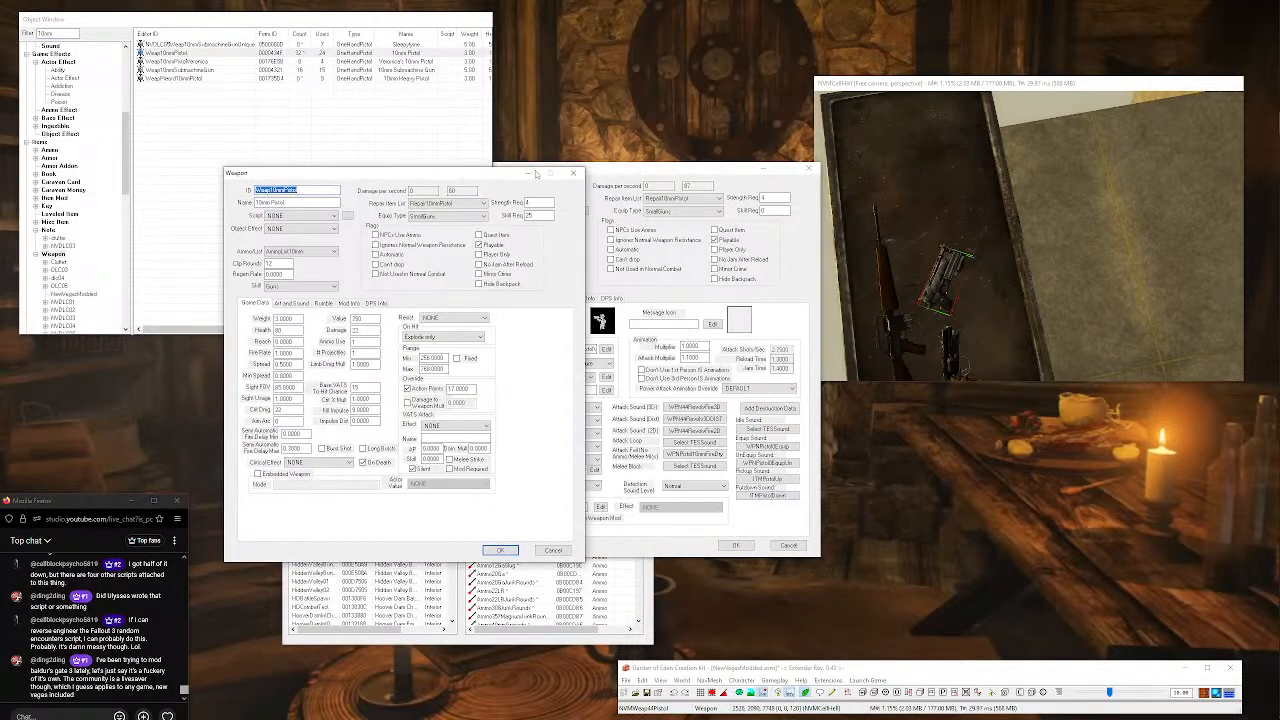
left_click(579, 173)
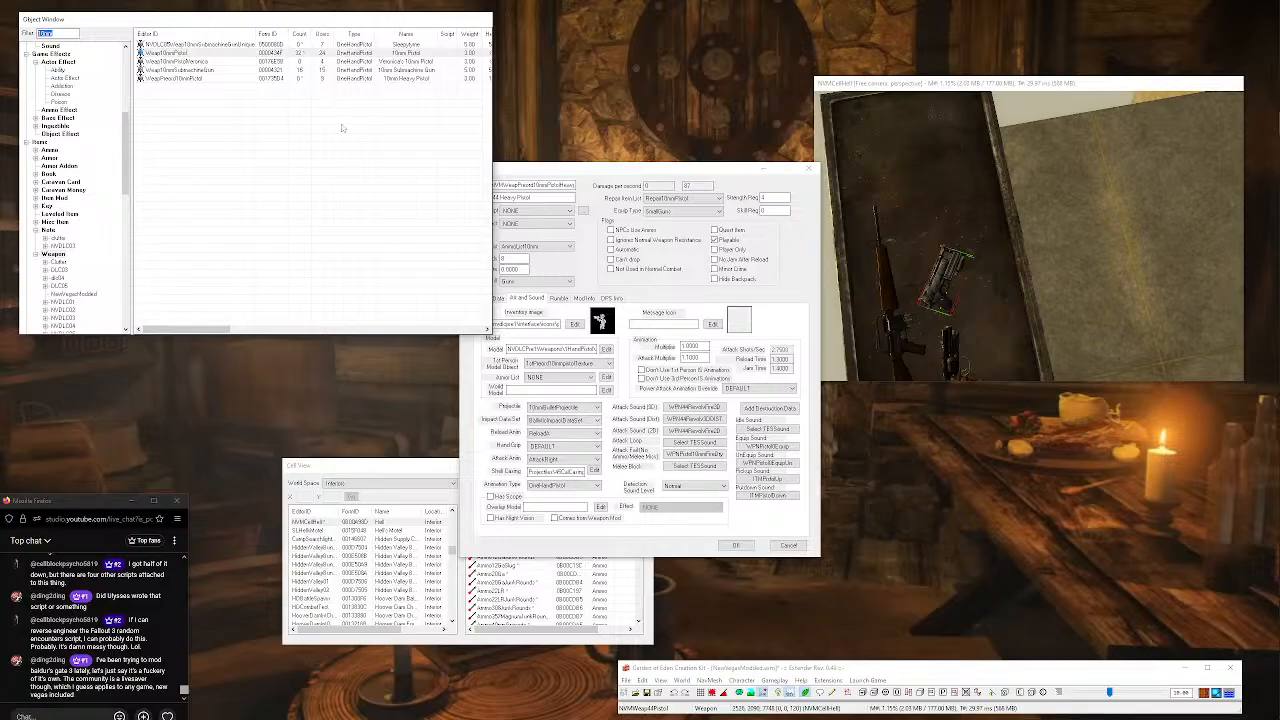
Filter the weapons by "44", open the .44 Pistol and set its strength requirement to 6.
type("44")
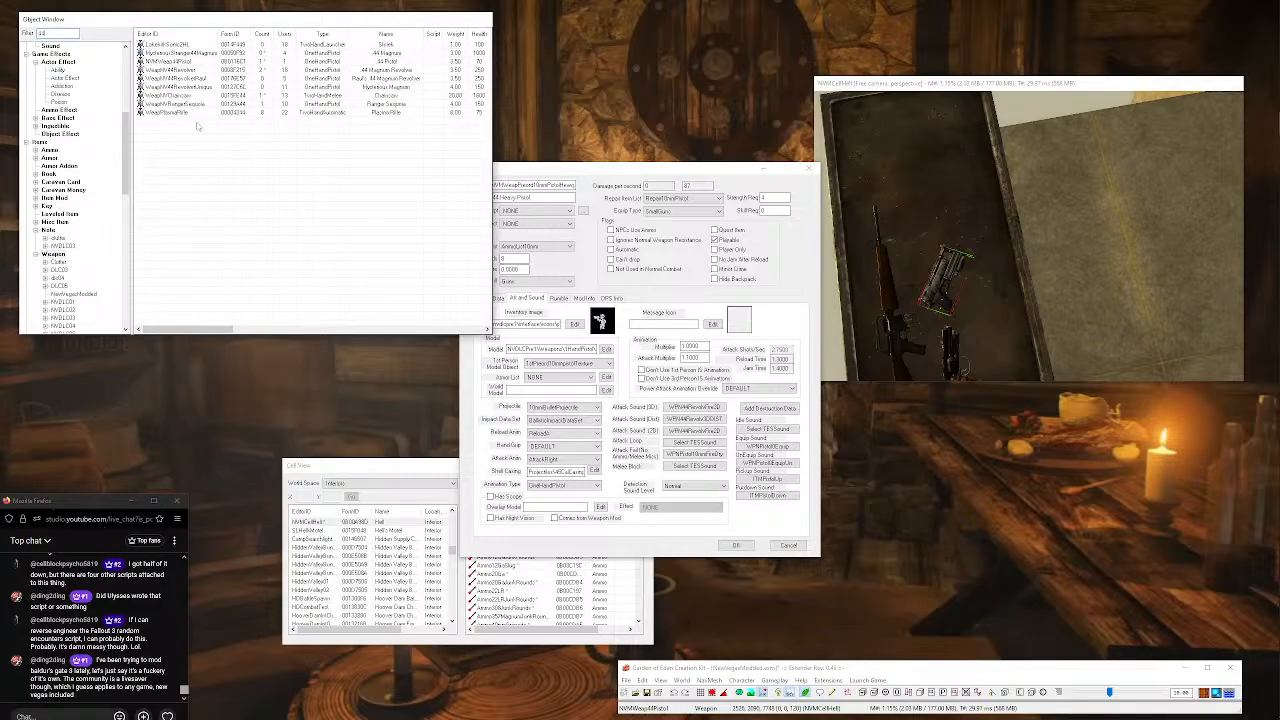
double_click(165, 61)
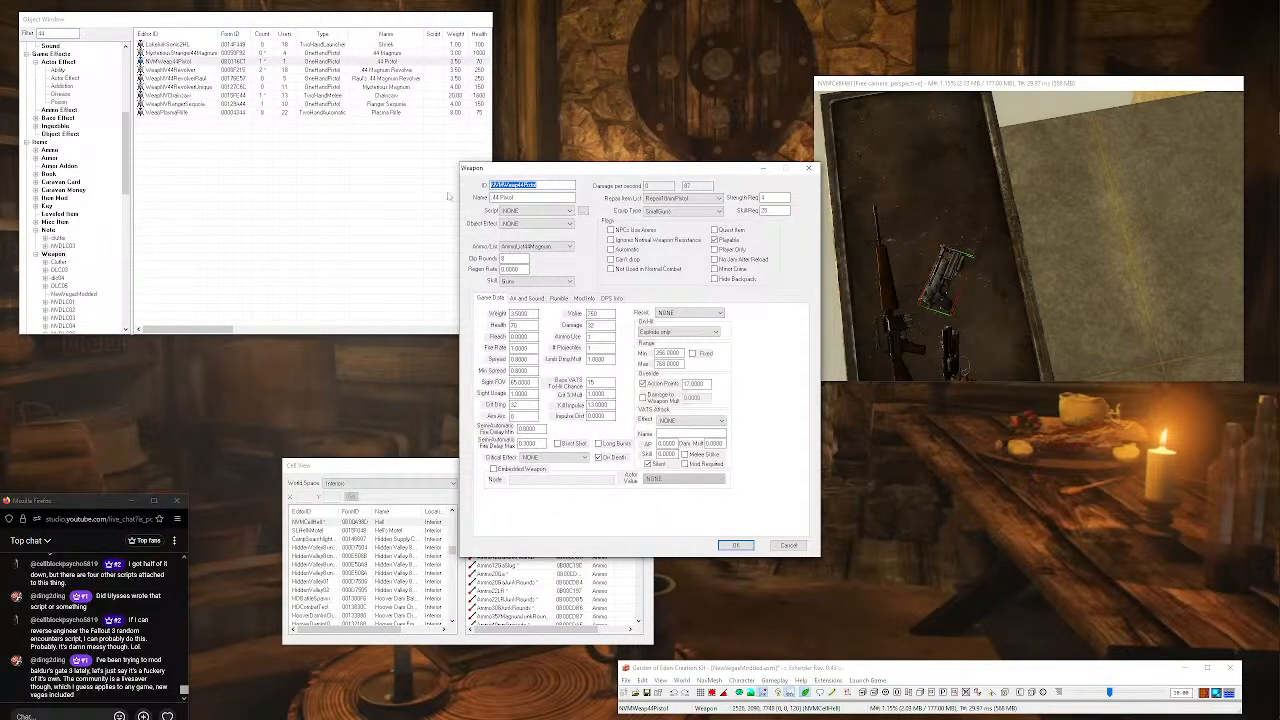
left_click_drag(771, 197, 729, 201)
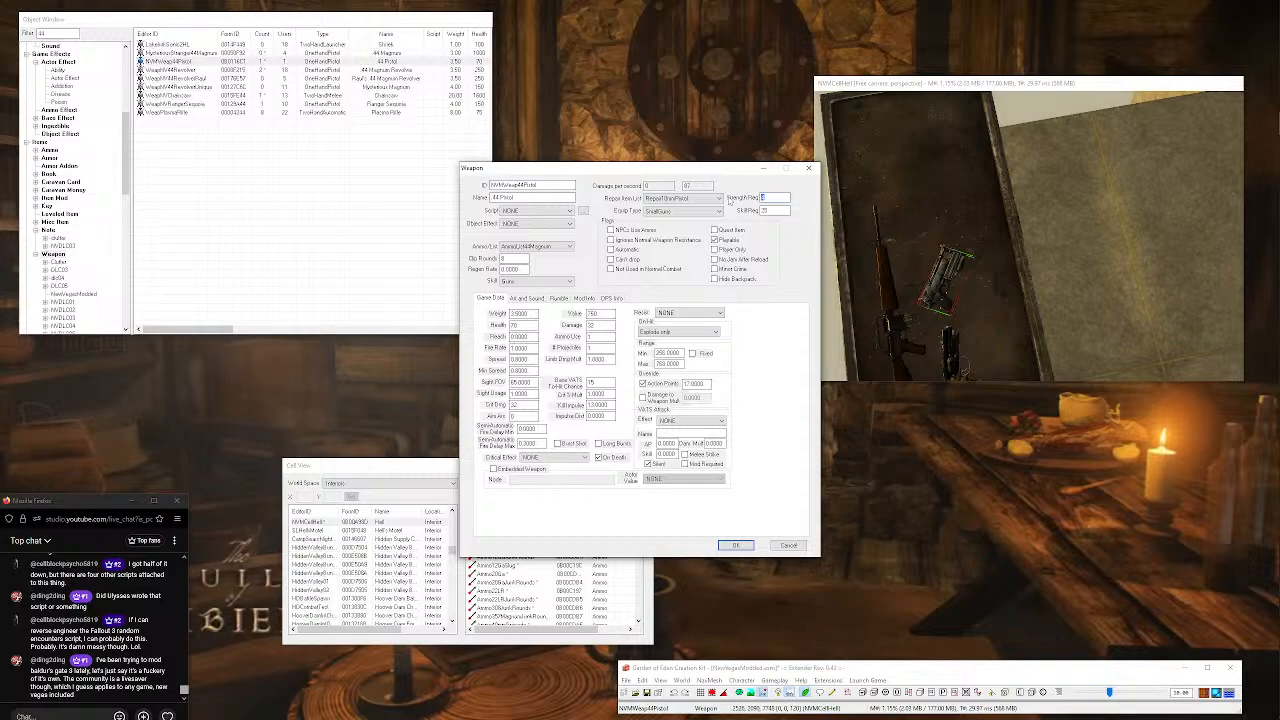
type("6")
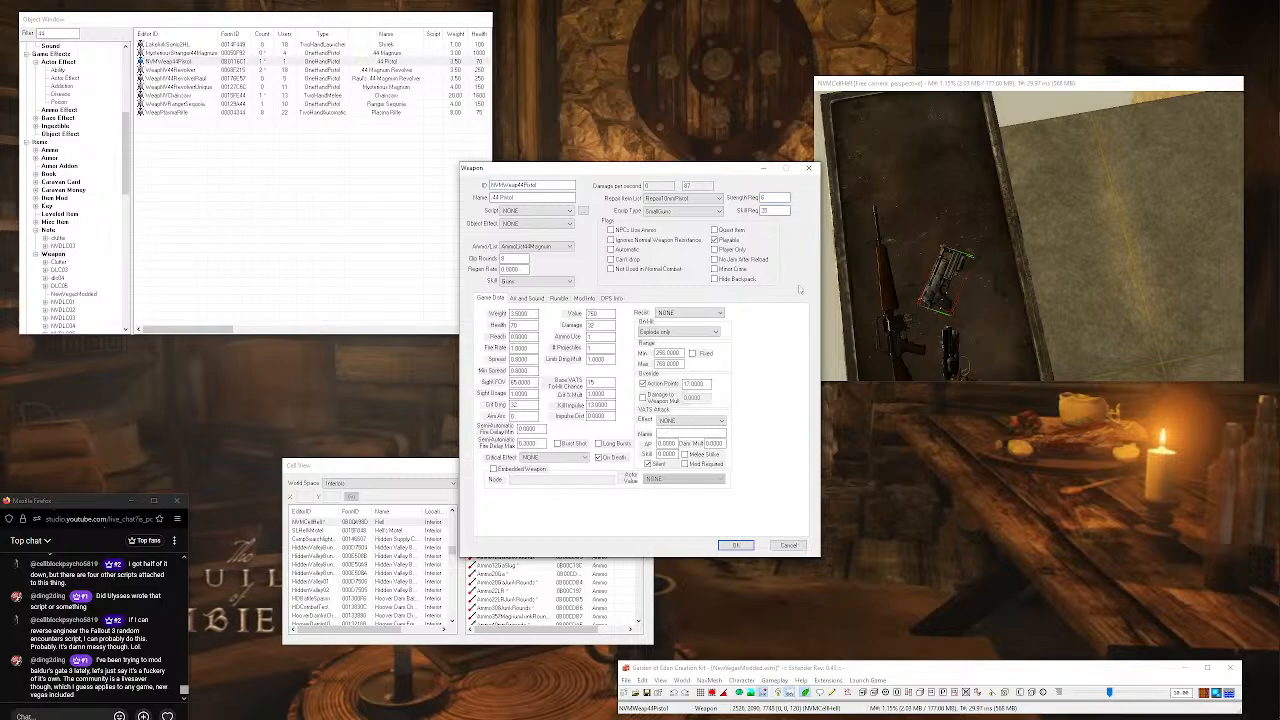
Examine the .44 Magnum Revolver's requirements for comparison, close it and set the .44 Pistol's window beside the .44 Heavy Pistol's.
left_click(372, 72)
double_click(372, 72)
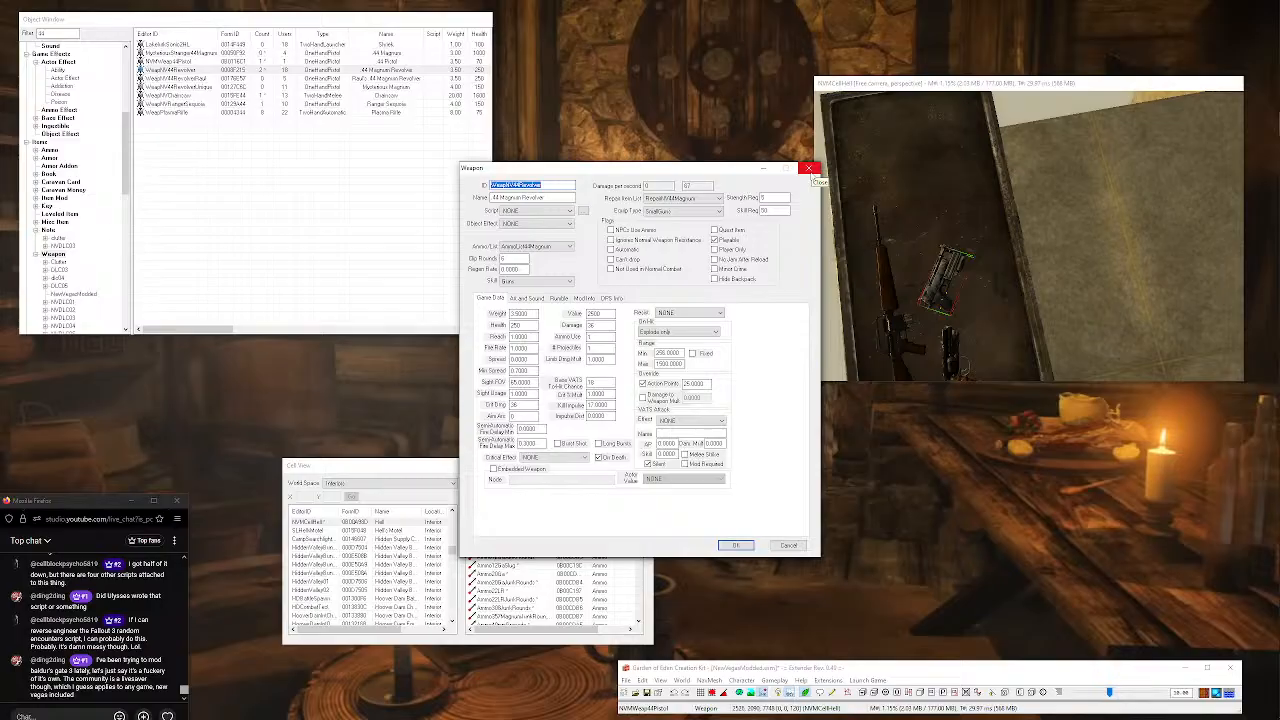
left_click(811, 170)
left_click_drag(692, 173, 350, 149)
left_click(574, 174)
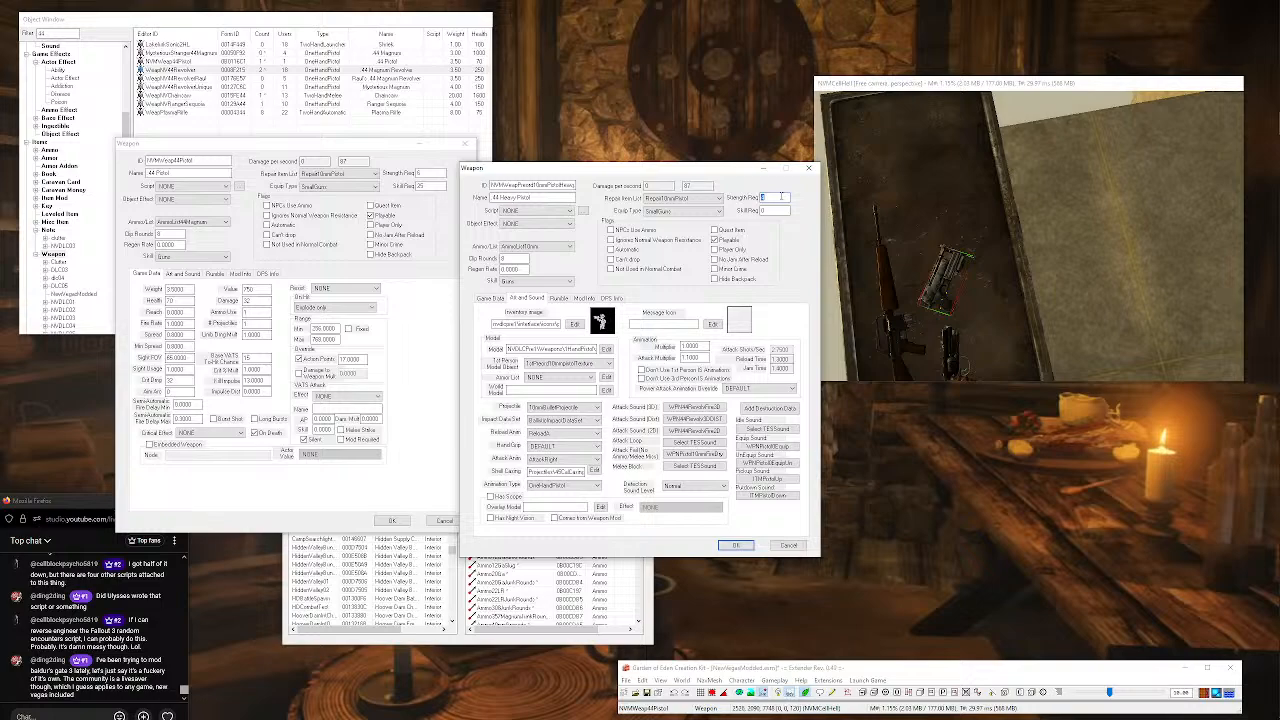
Set the .44 Heavy Pistol's skill requirement to 25 and save the edited weapon as a new form.
left_click_drag(782, 211, 726, 212)
type("25")
left_click(736, 546)
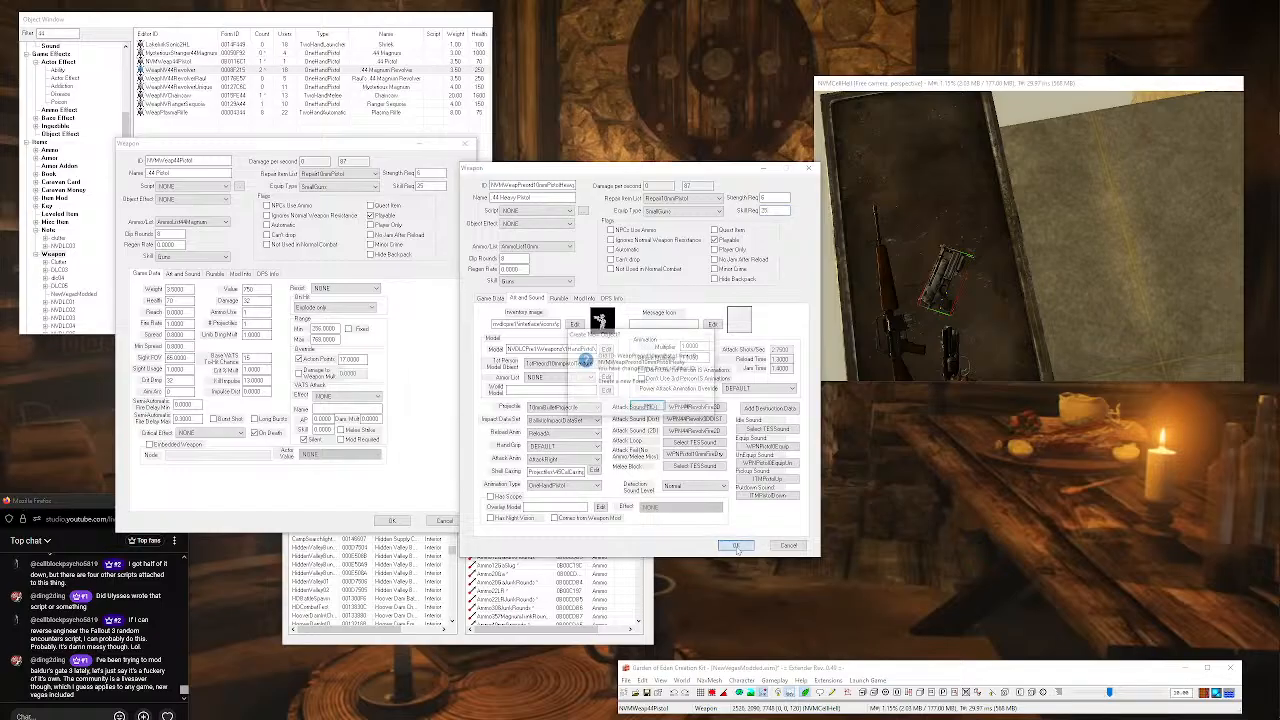
left_click(648, 411)
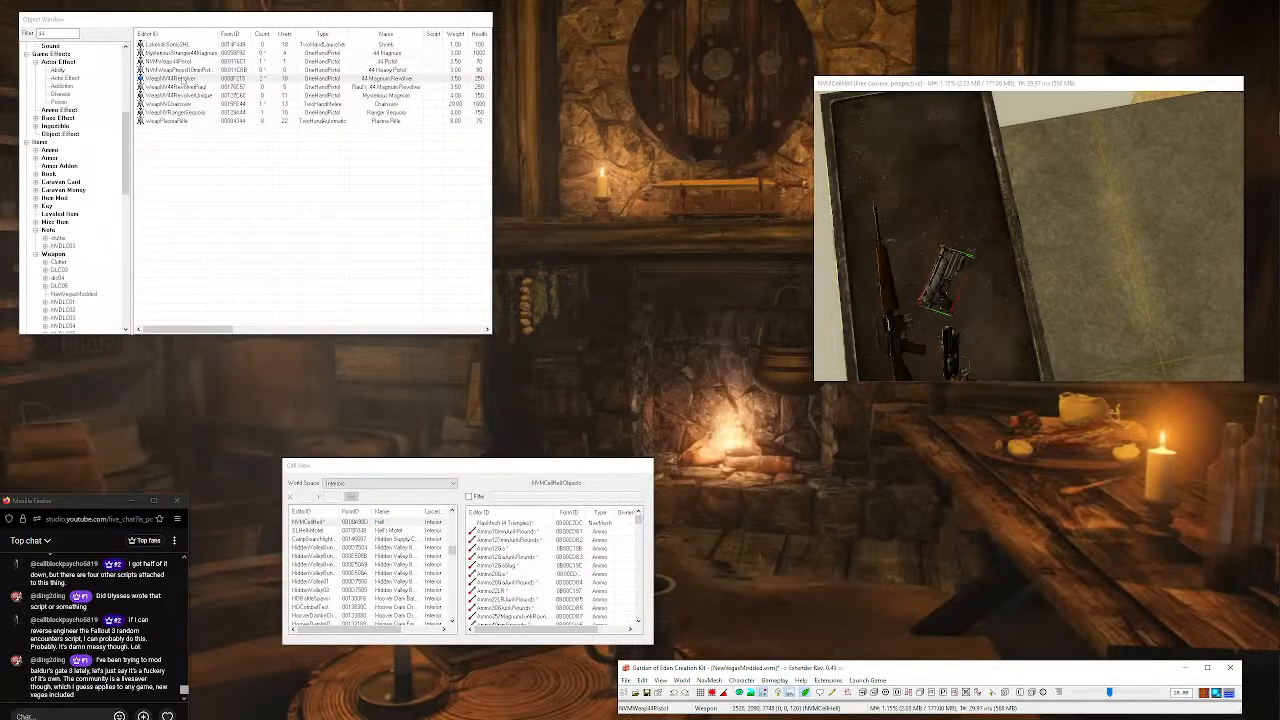
Place the .44 Heavy Pistol in the container and position it next to the .44 Pistol.
left_click_drag(155, 70, 996, 247)
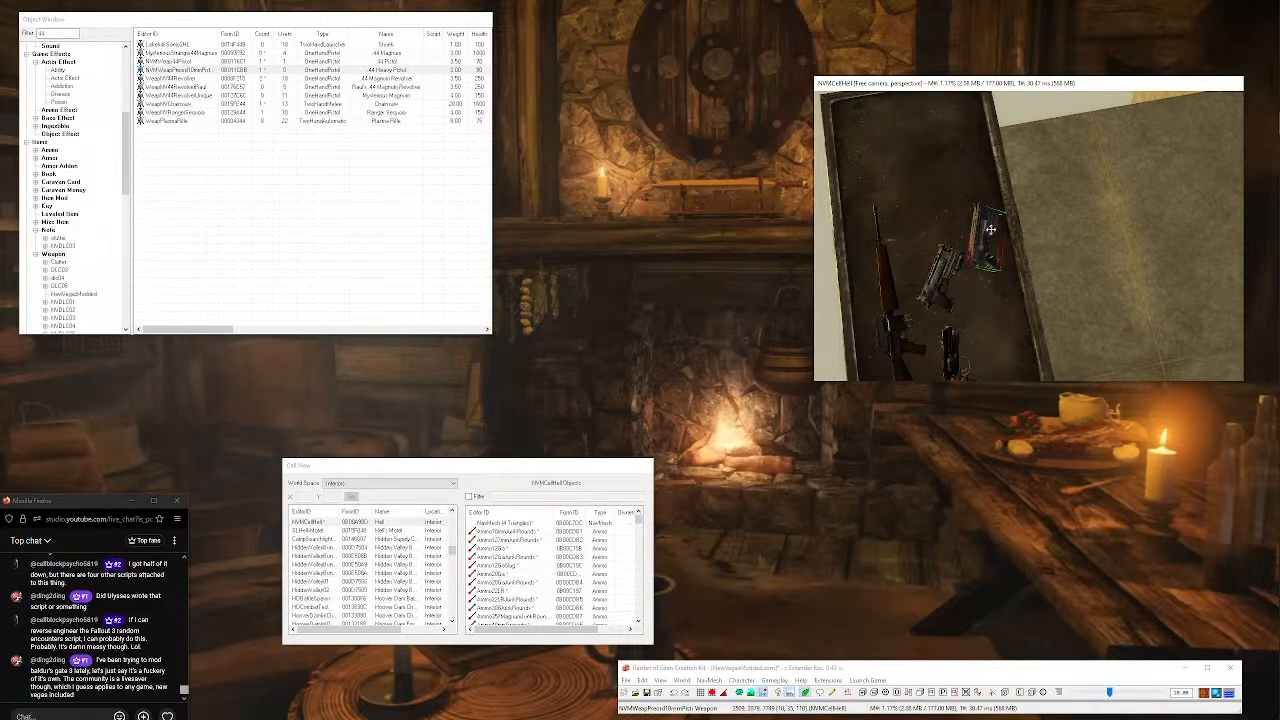
left_click(984, 222)
key("shift")
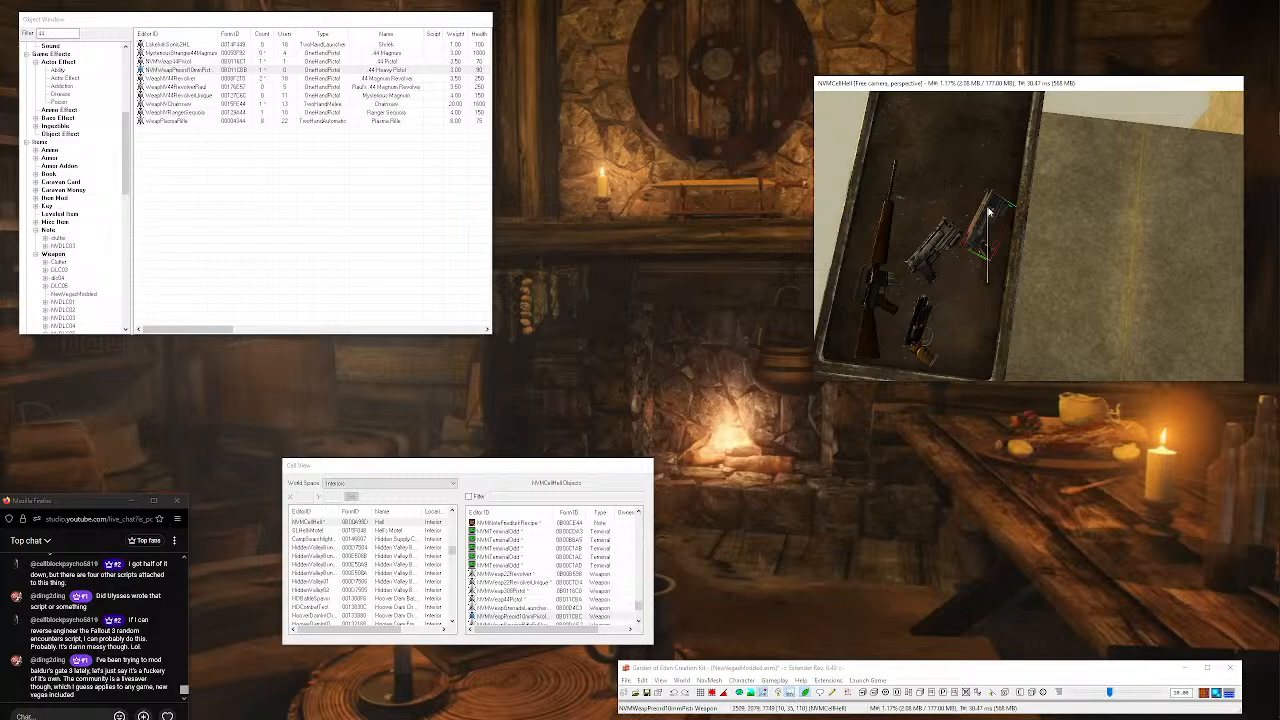
left_click_drag(992, 216, 994, 208)
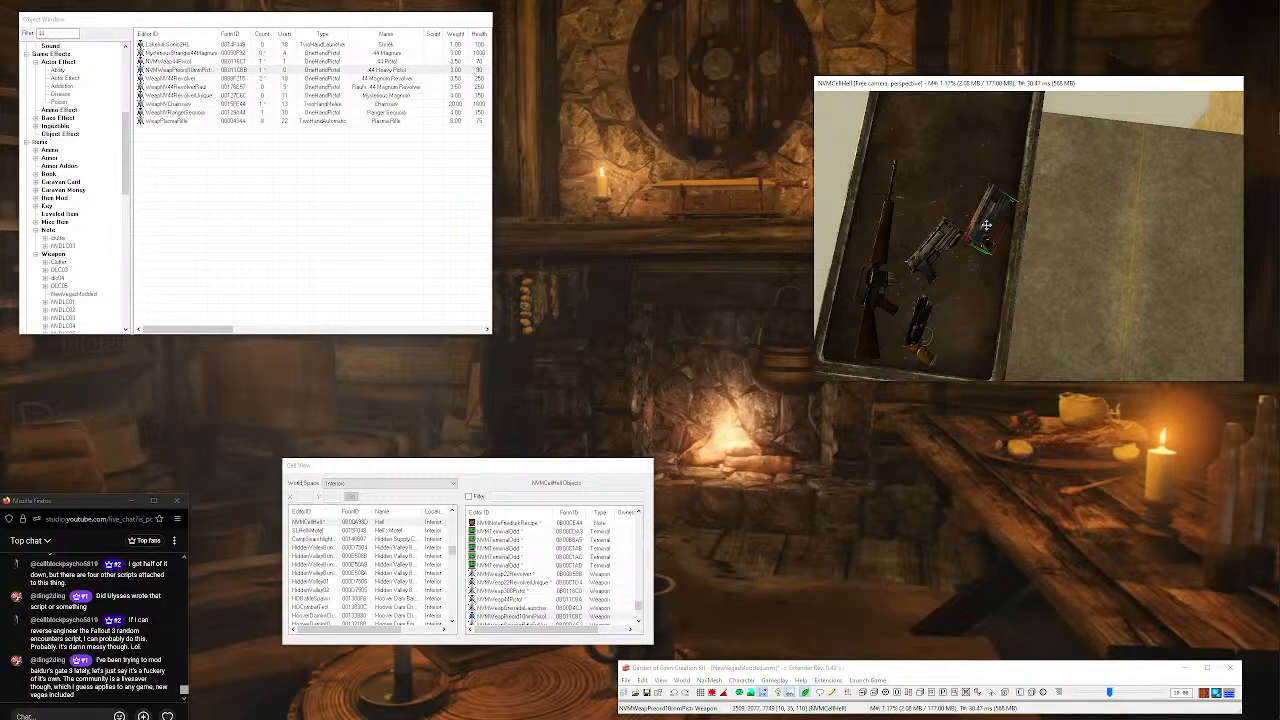
key("shift")
key("shift")
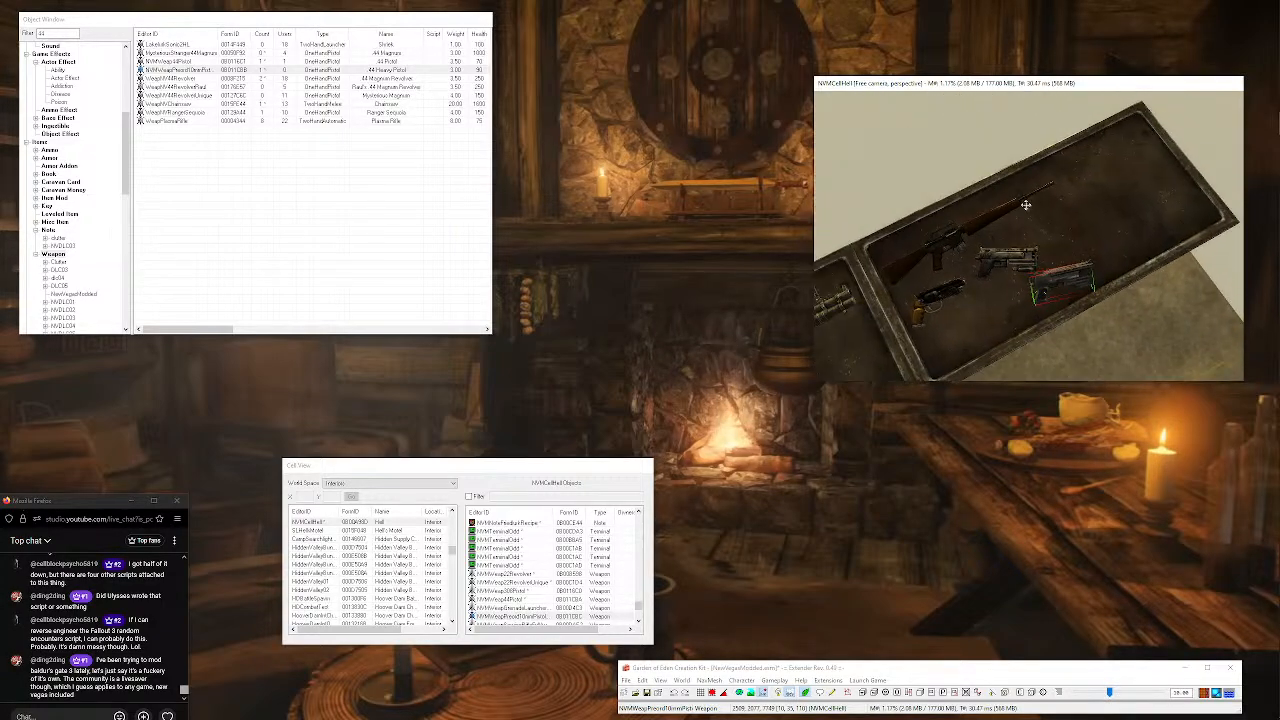
scroll(1026, 206, "up", 5)
scroll(1018, 194, "down", 5)
scroll(1046, 204, "up", 4)
scroll(1046, 205, "down", 6)
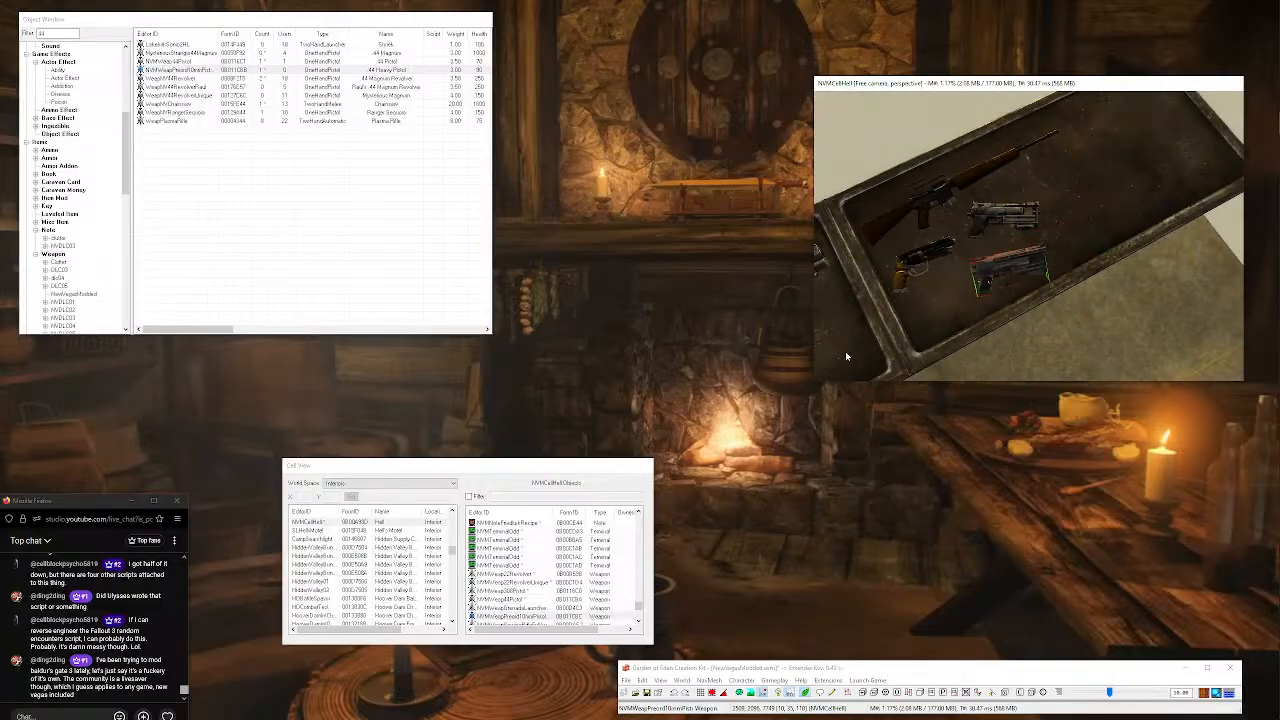
Select both .44 pistols together, settle them onto the container's surface and save the plugin.
left_click(1012, 219, "ctrl")
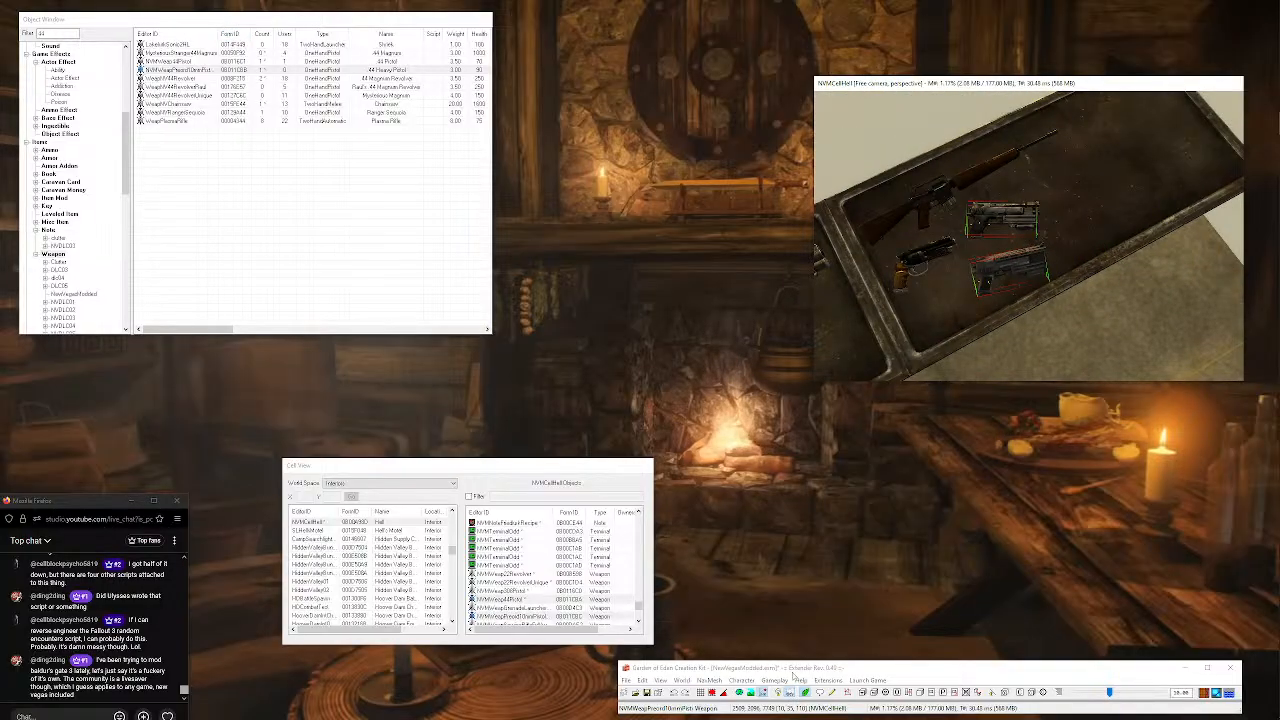
left_click(762, 693)
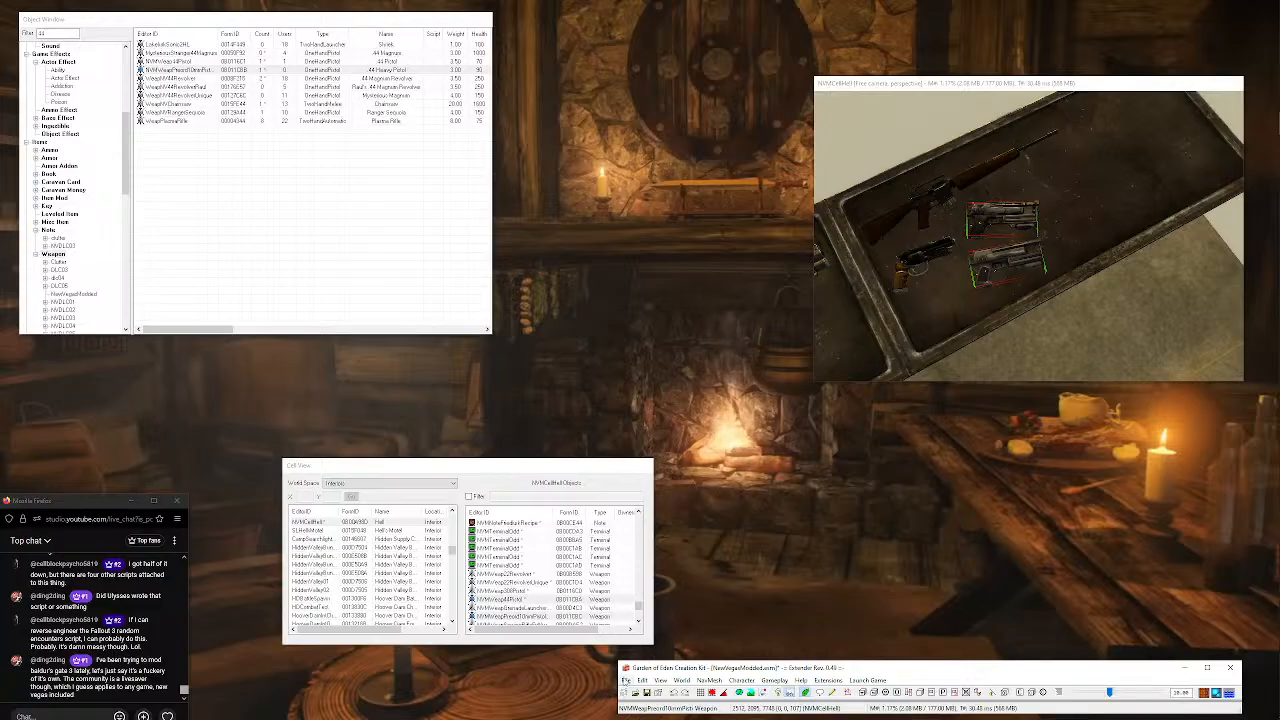
left_click(625, 680)
left_click(646, 618)
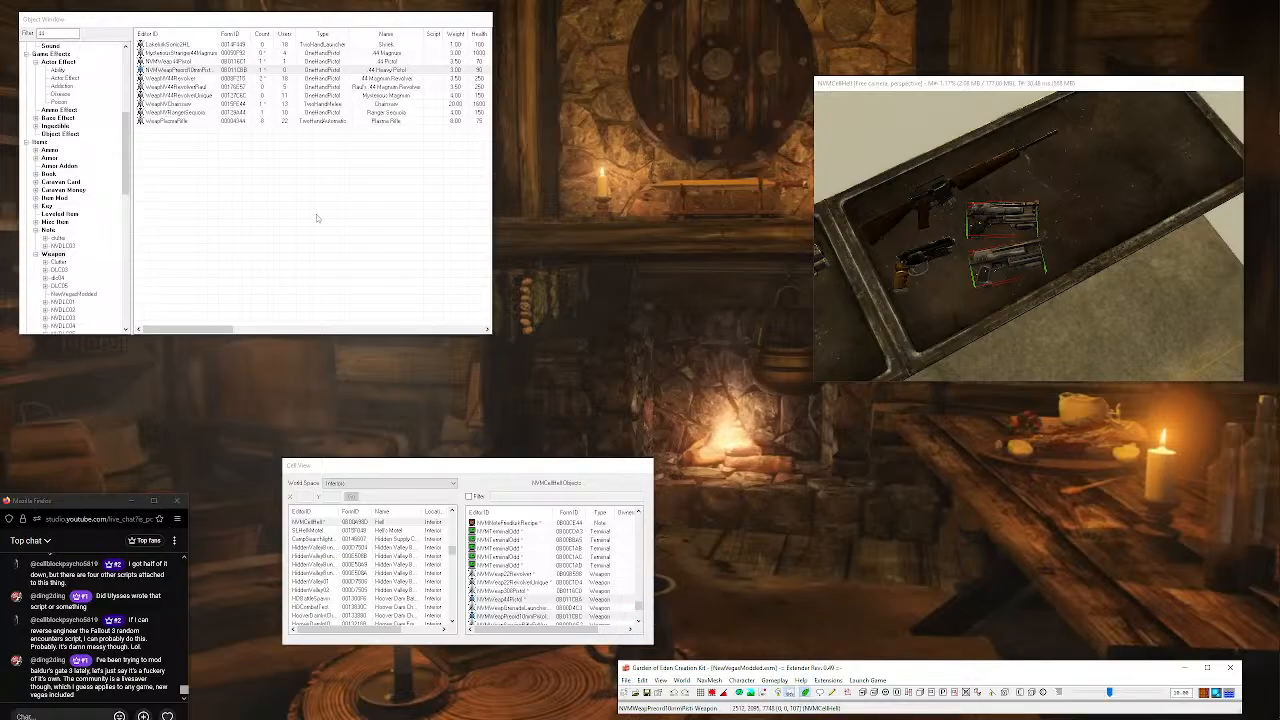
Filter the recipes to the NVMRecipeGunNut entries and open the 10mm Heavy Pistol's .44 rechamber recipe.
scroll(92, 183, "down", 10)
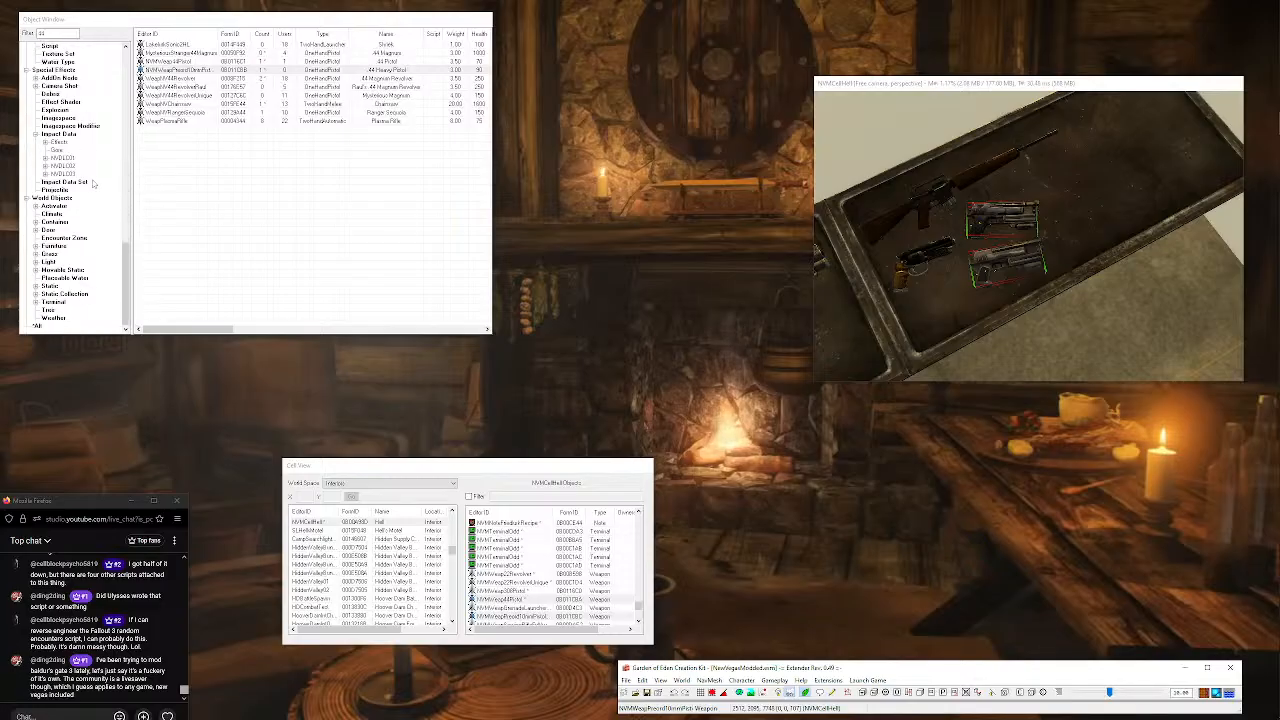
scroll(72, 248, "up", 3)
scroll(72, 248, "up", 3)
left_click(51, 174)
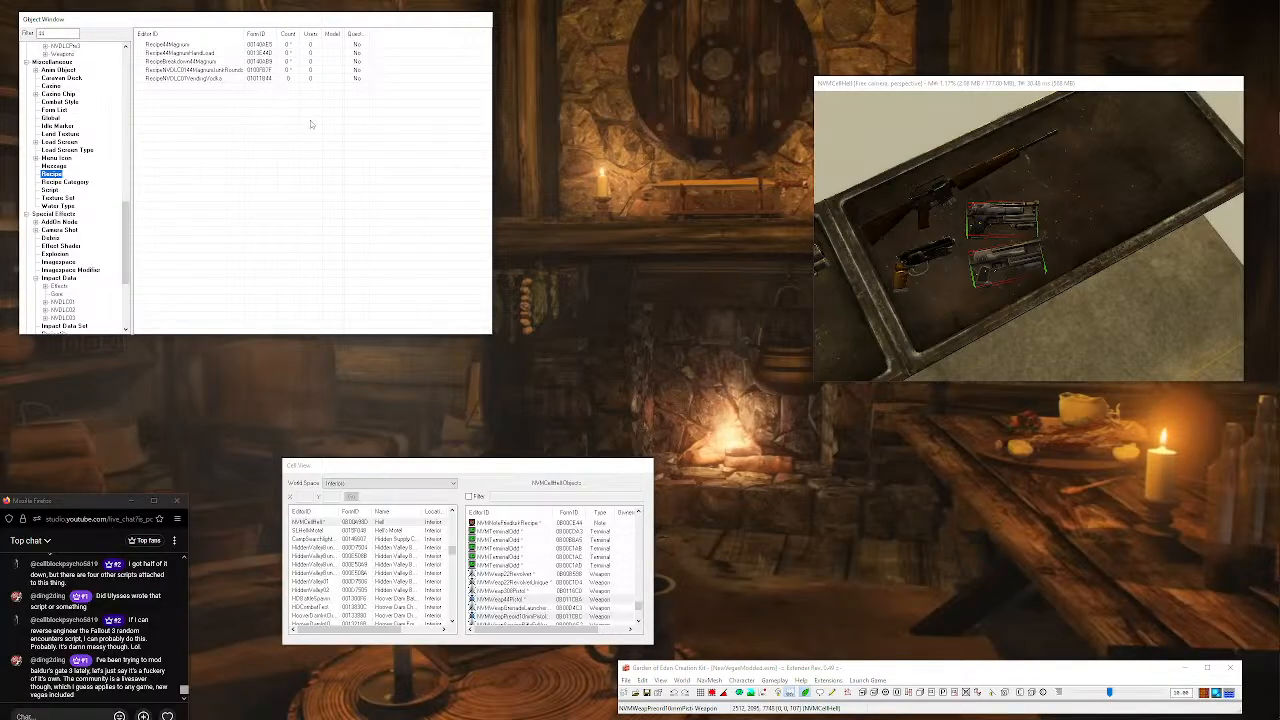
left_click_drag(60, 34, 2, 19)
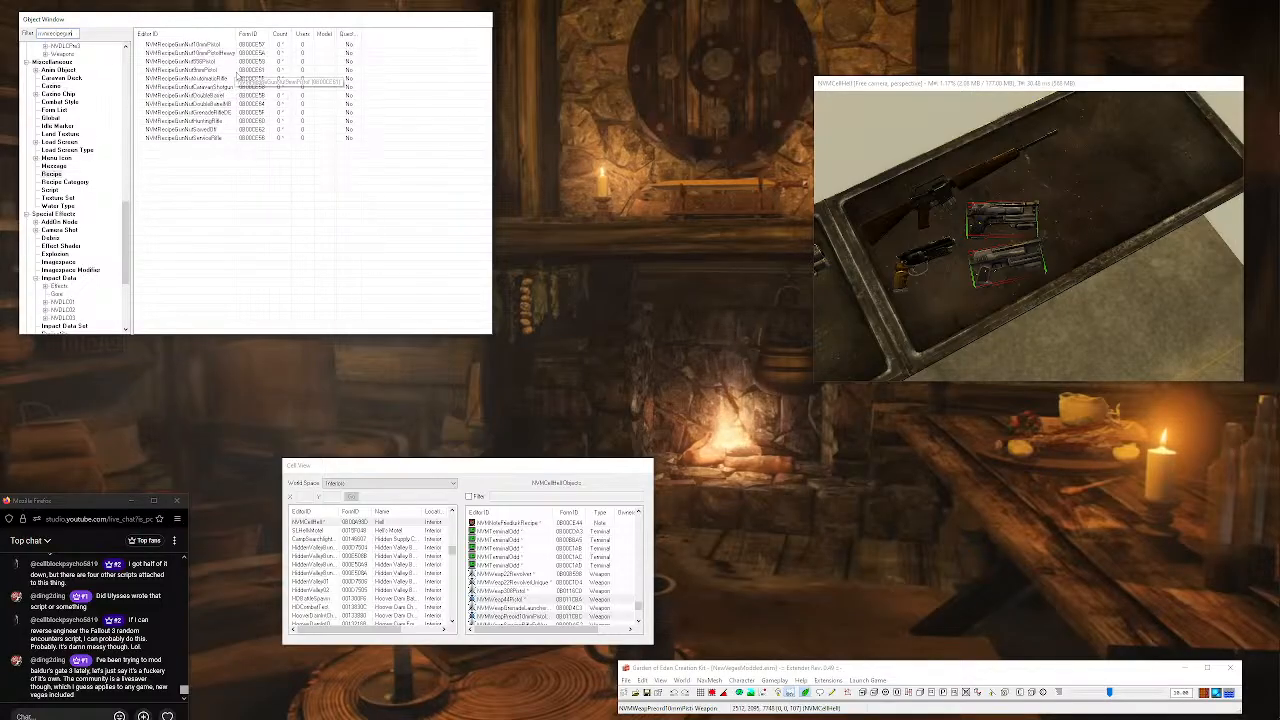
double_click(229, 54)
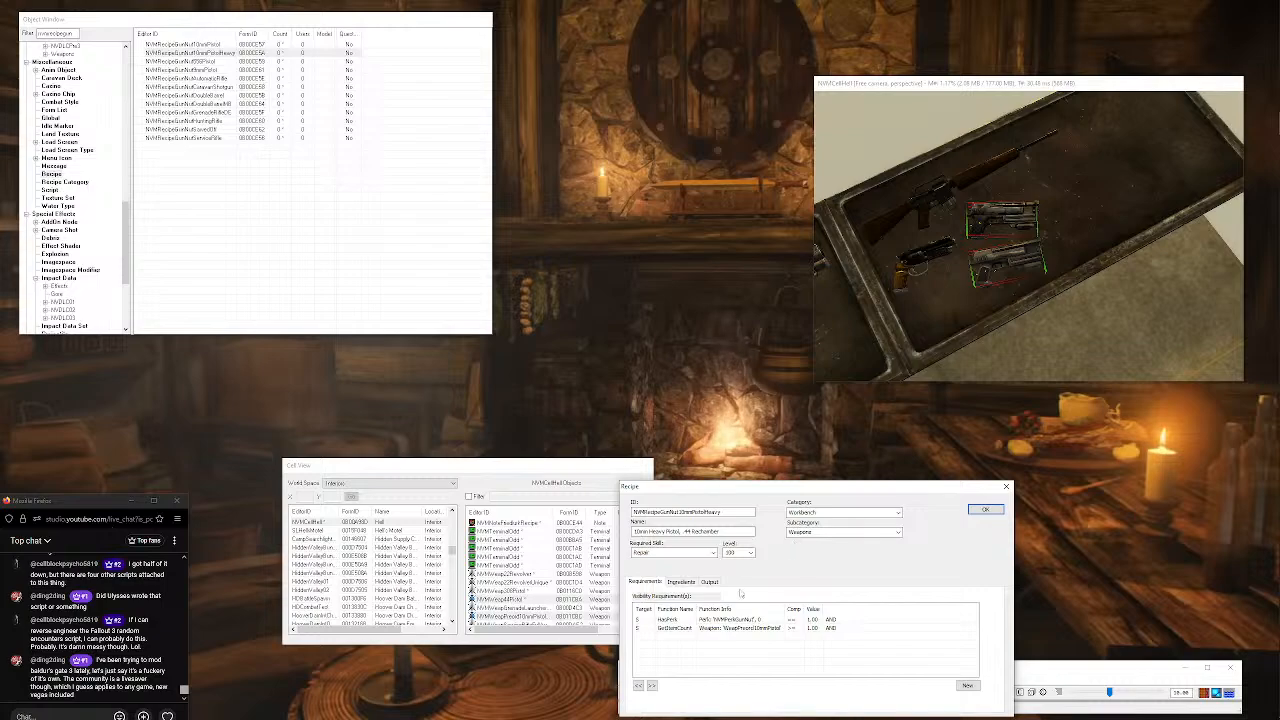
Add one .44 Heavy Pistol weapon form as the rechamber recipe's output and save the recipe.
left_click(696, 584)
left_click(712, 583)
right_click(701, 643)
left_click(714, 647)
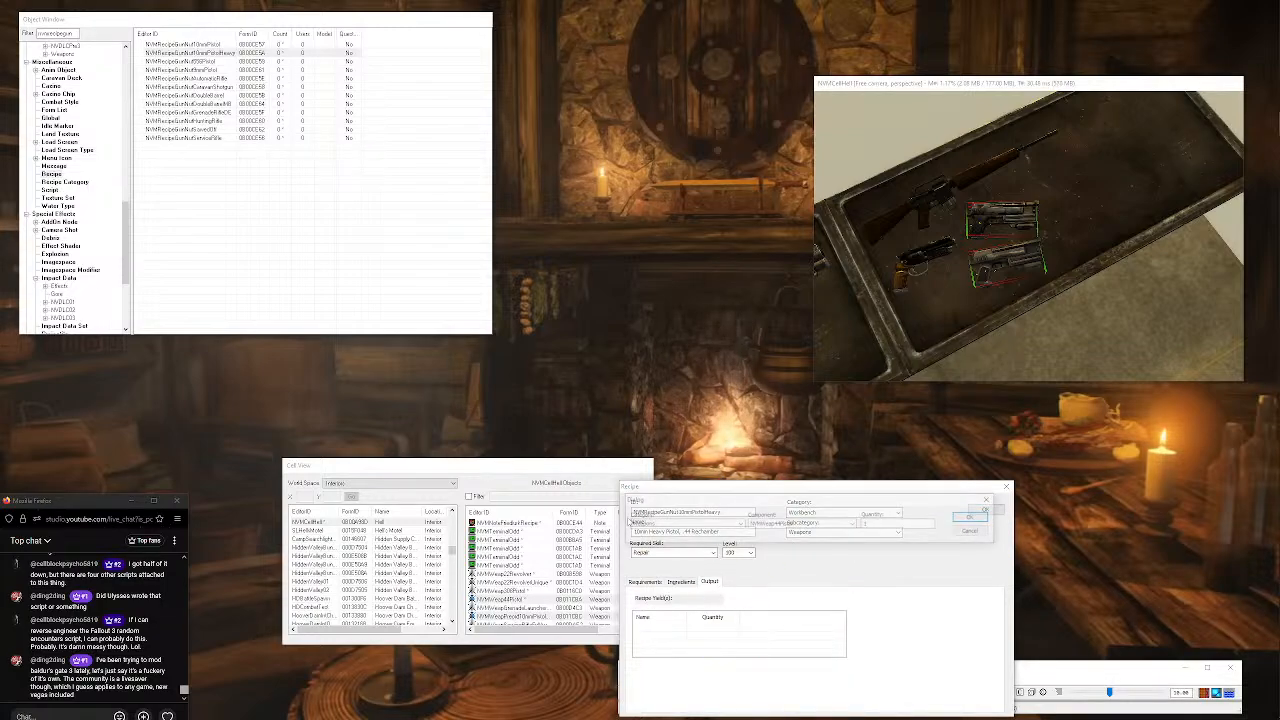
left_click(855, 524)
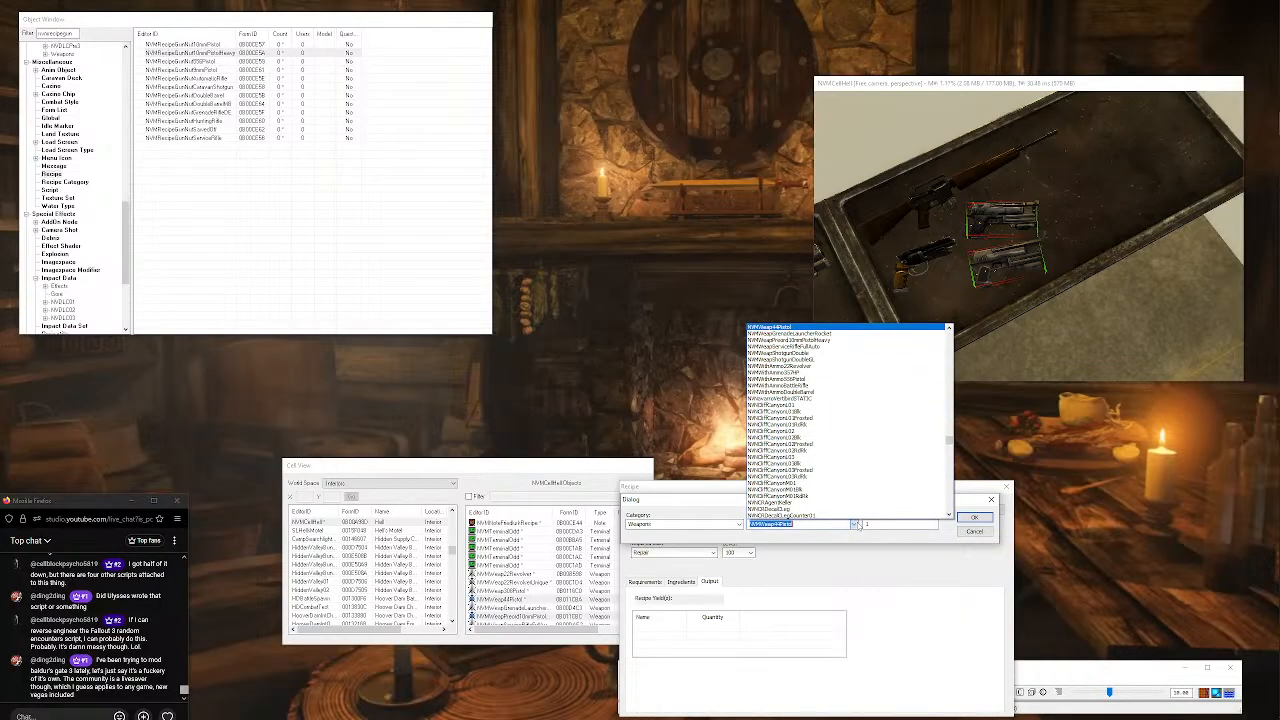
left_click(790, 340)
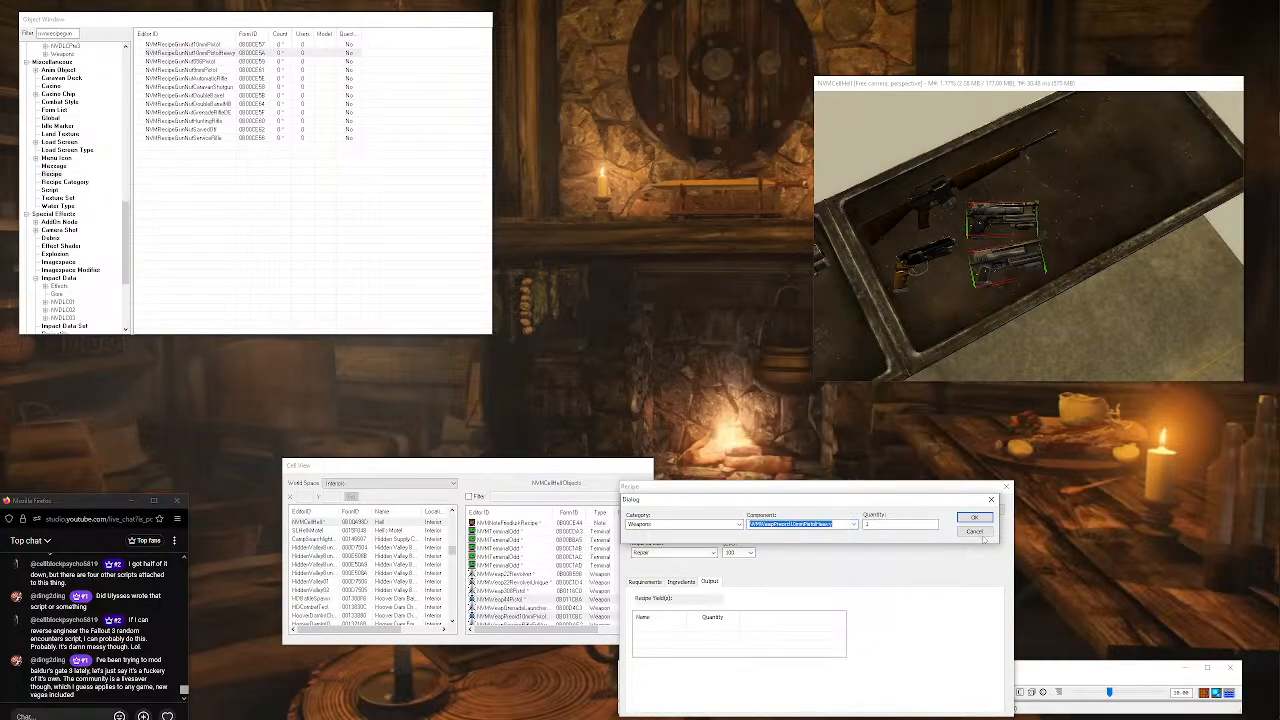
left_click(974, 517)
left_click(984, 511)
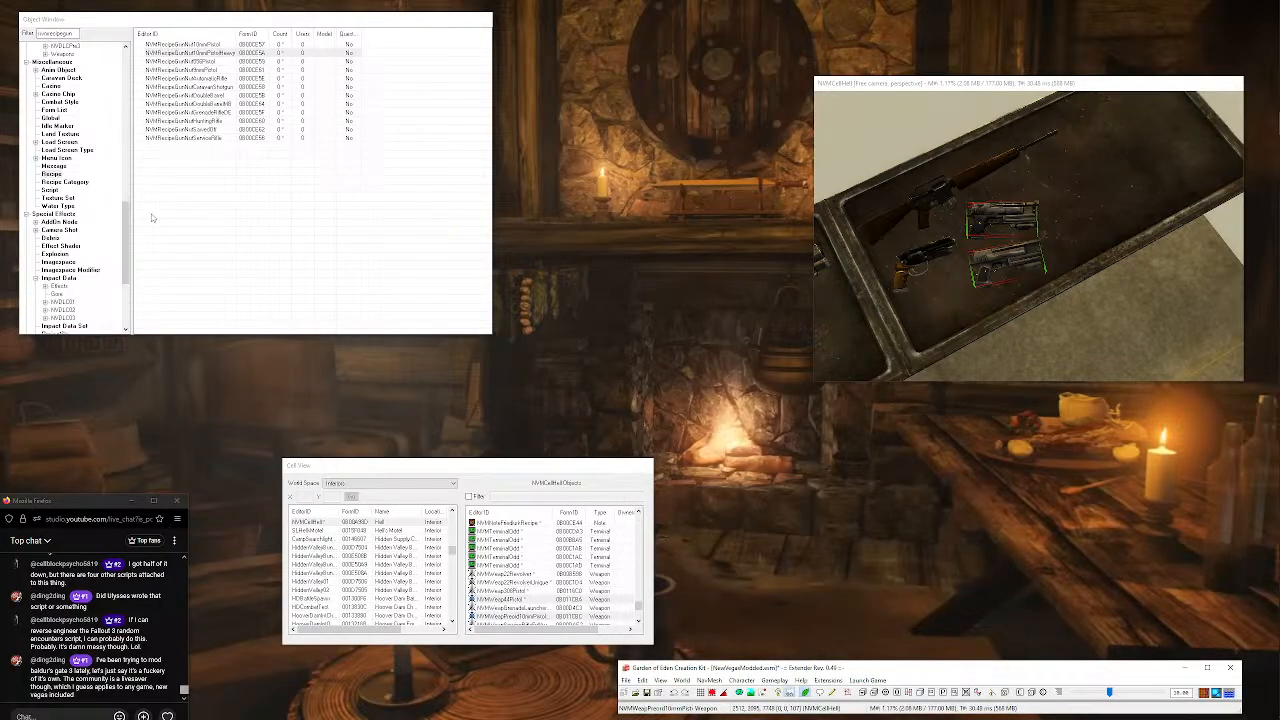
Save the plugin and launch Fallout: New Vegas to test it.
left_click(626, 680)
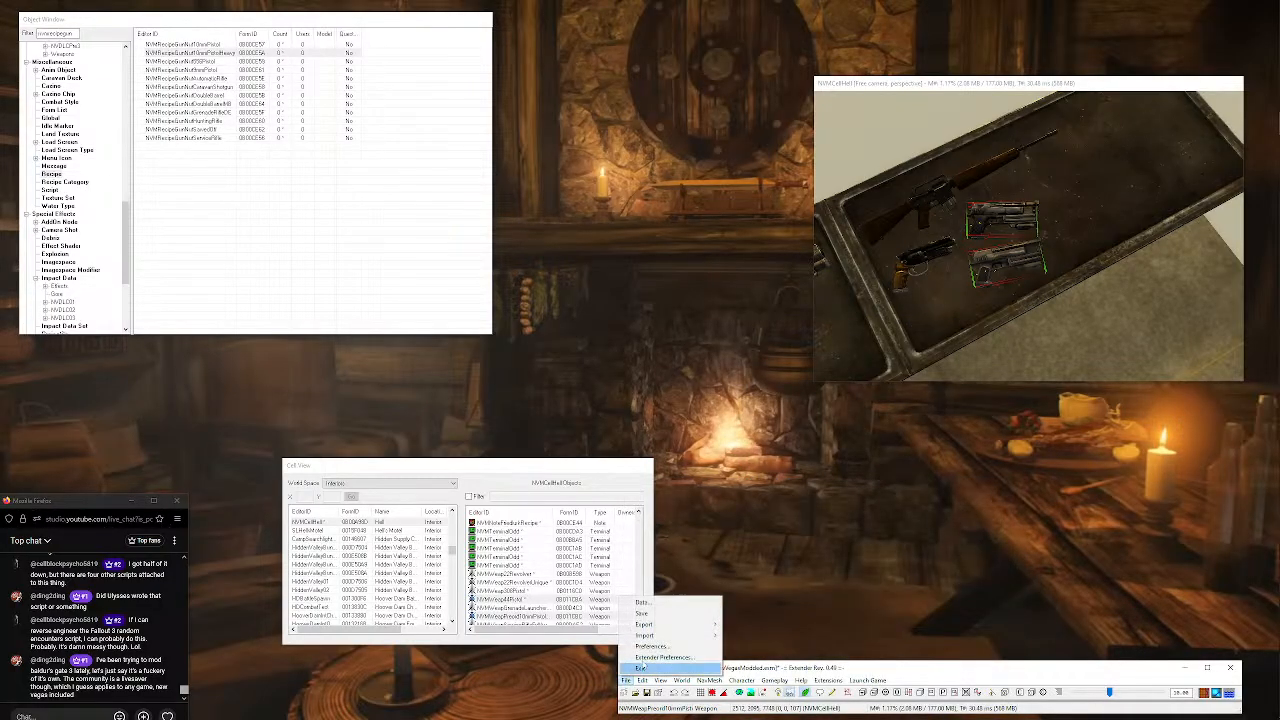
left_click(641, 614)
left_click_drag(867, 671, 907, 664)
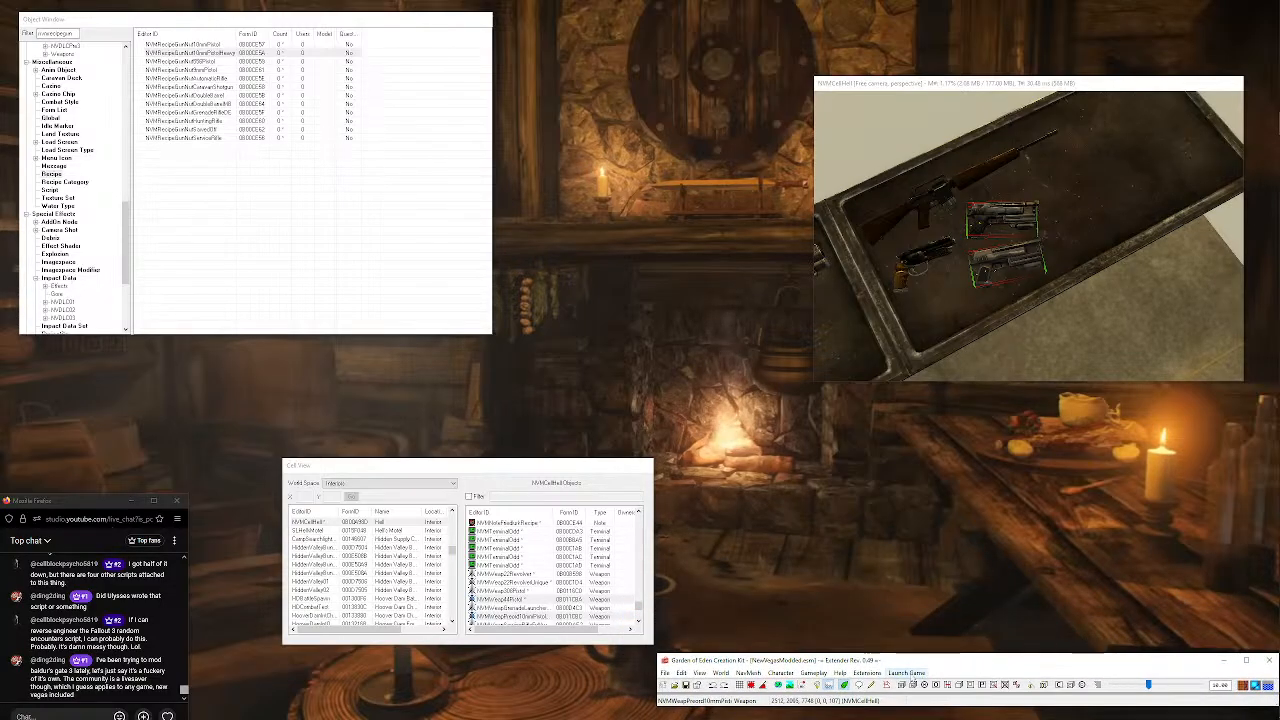
left_click(912, 673)
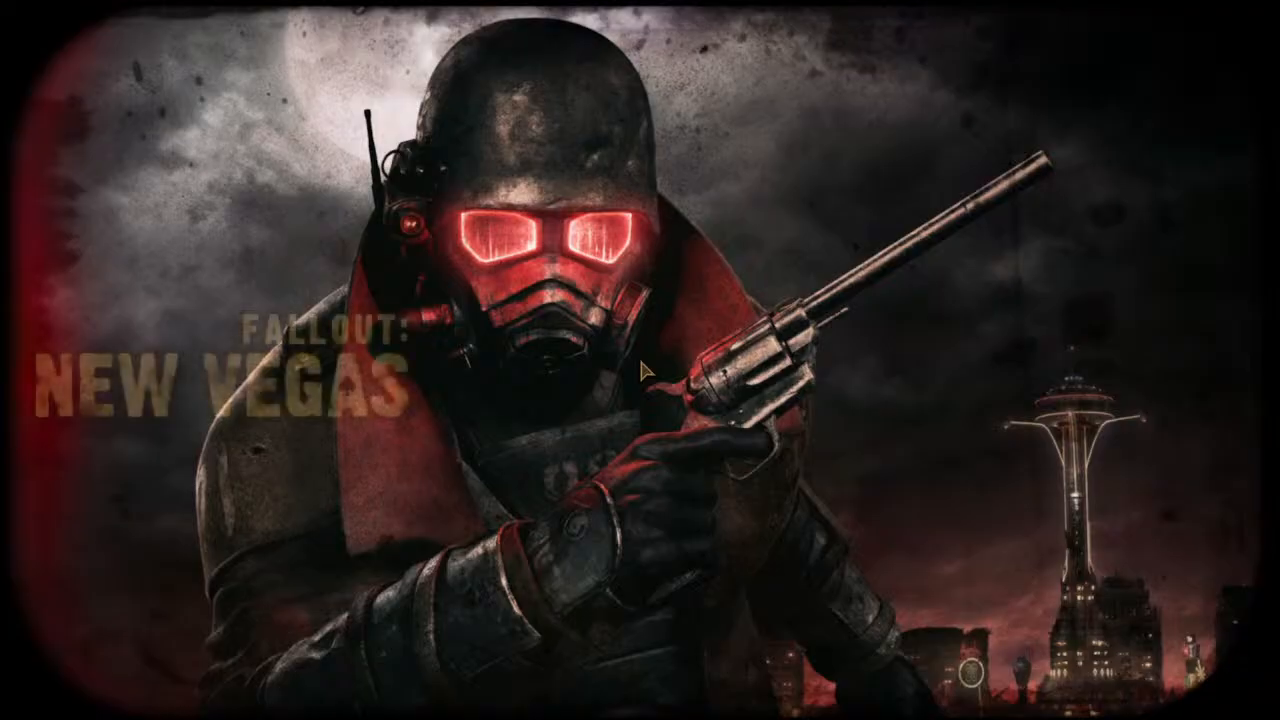
Load into the game and teleport to the test cell with the console command coc nvmcellhell.
key("Return")
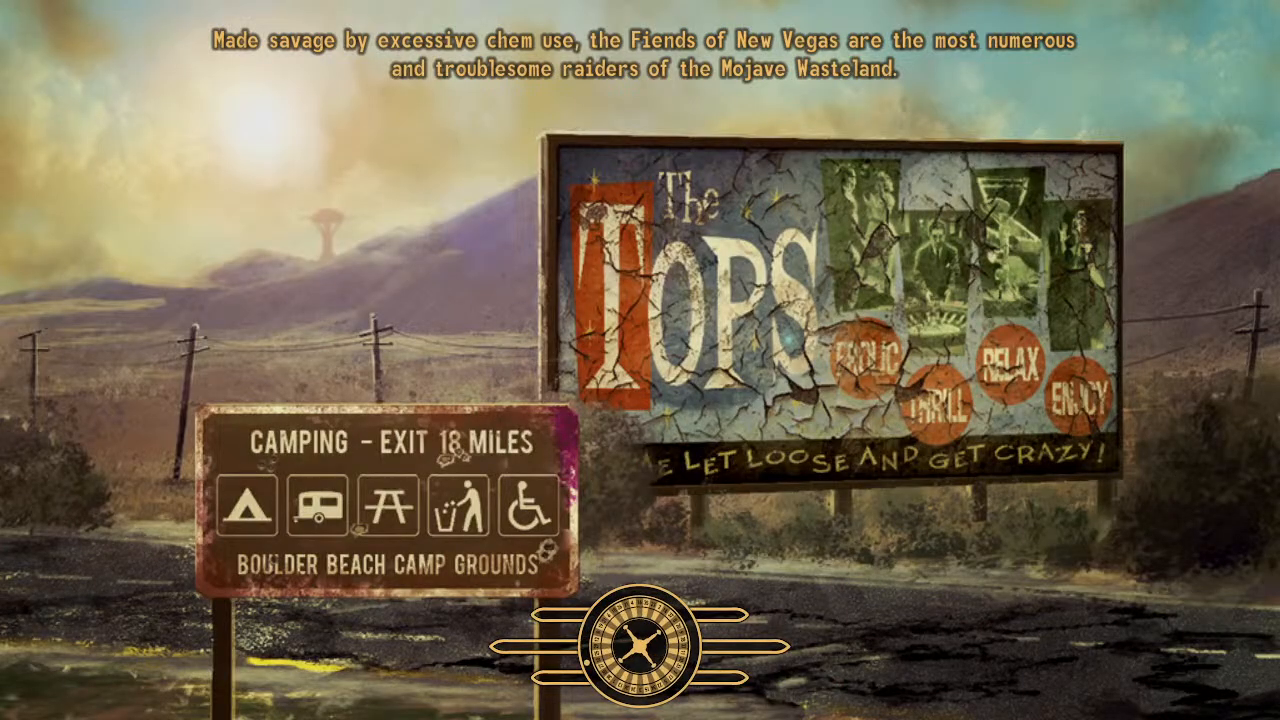
key("grave")
type("coc nvmcel")
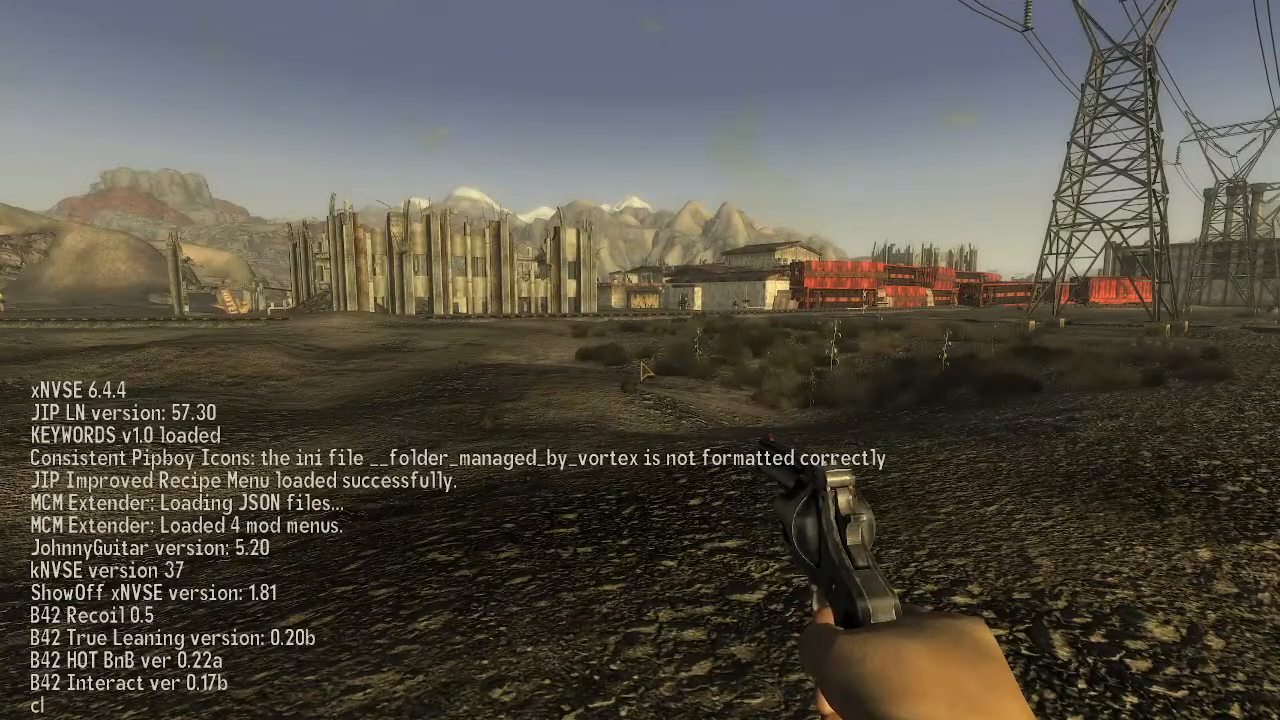
type("lhold")
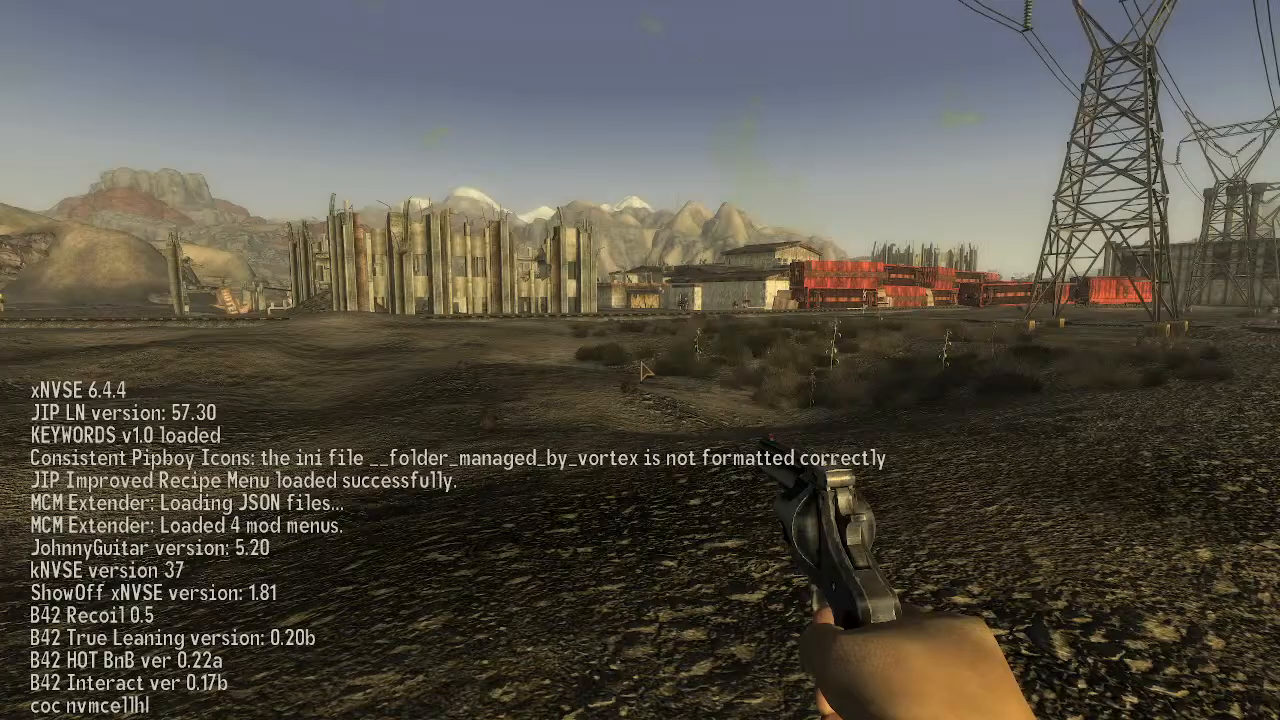
key("Return")
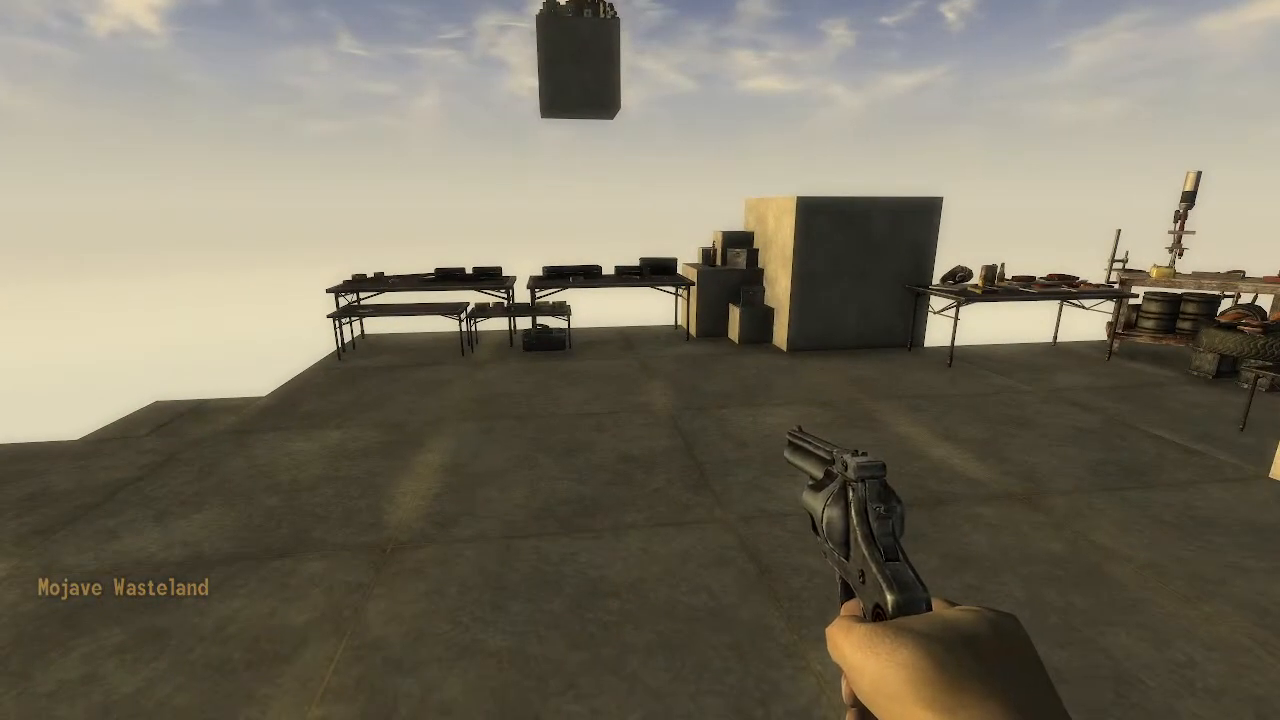
Walk to the weapon table and equip the new .44 Pistol.
key("w")
key("w")
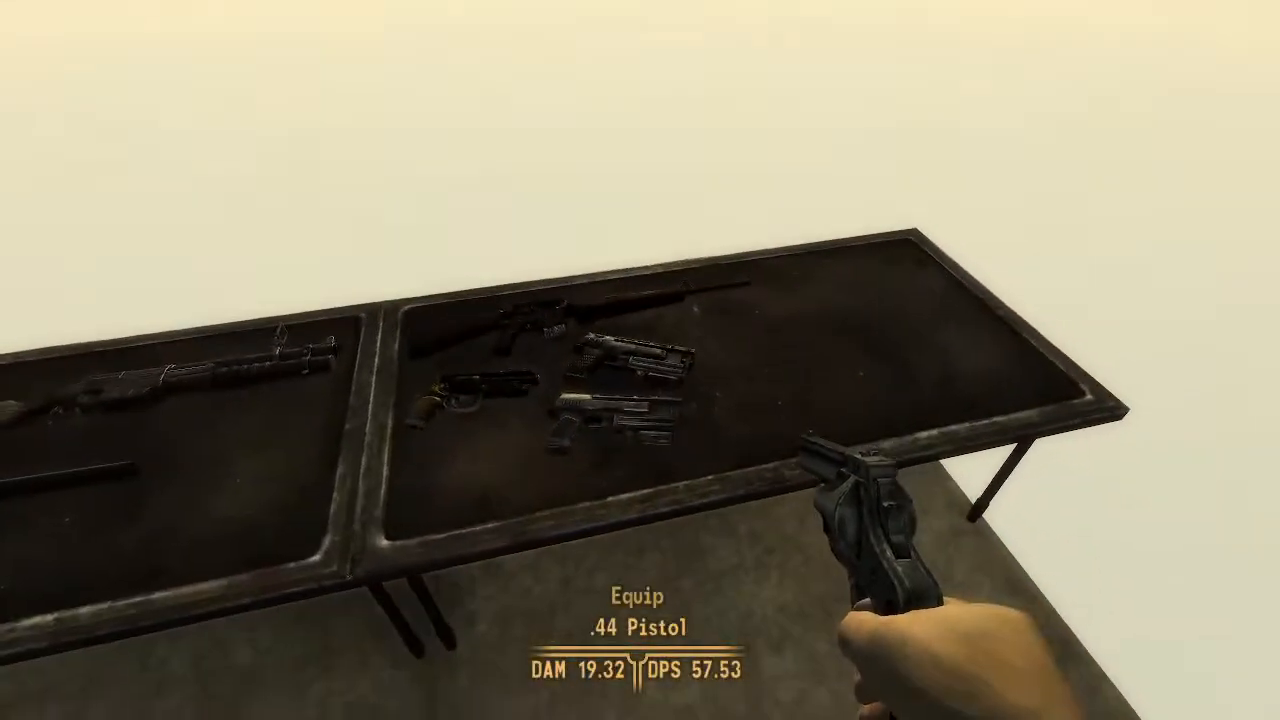
key("e")
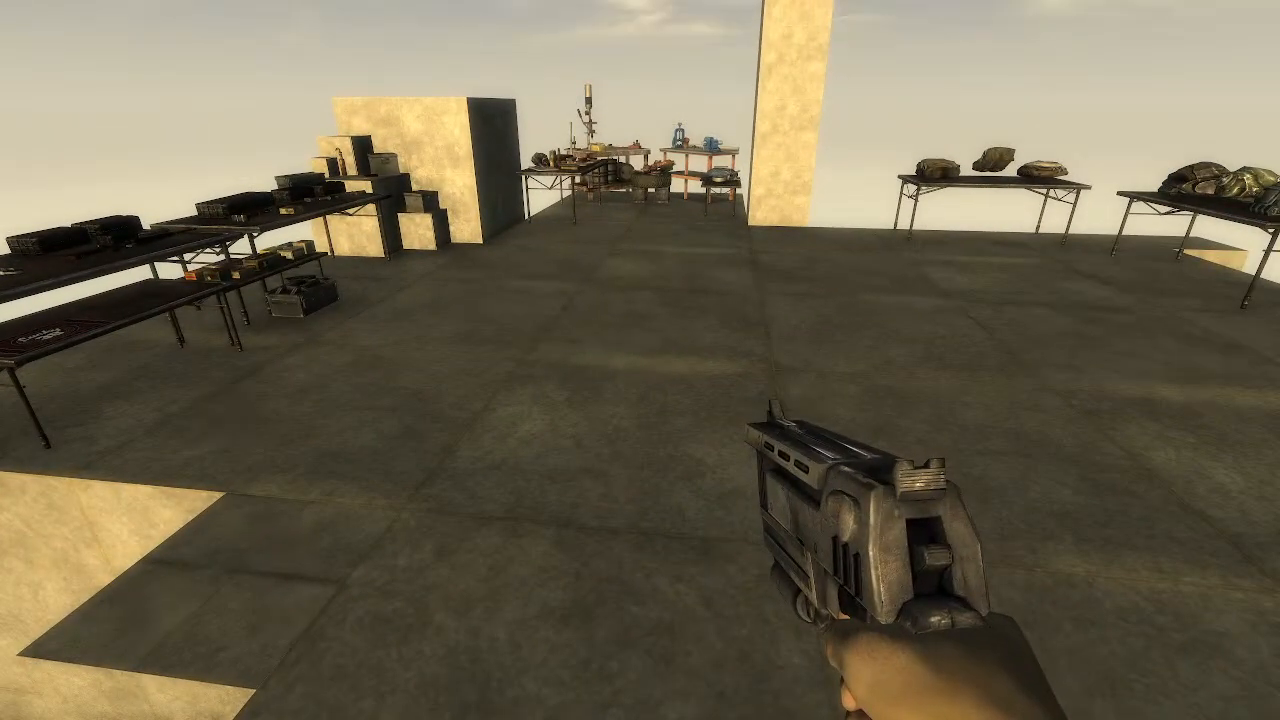
Toggle god mode with the console command tgm.
key("grave")
type("tgm")
key("Return")
Reset the game's audio settings to their defaults and resume play.
key("Escape")
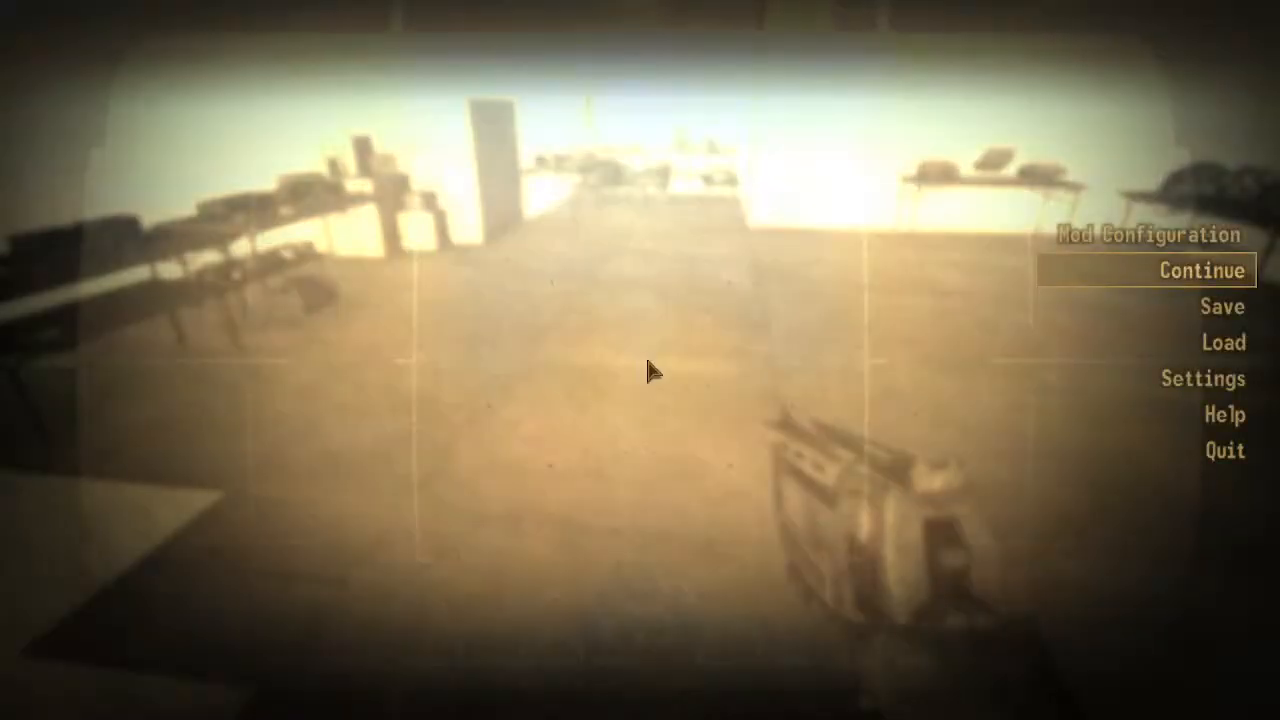
left_click(1203, 378)
left_click(1080, 379)
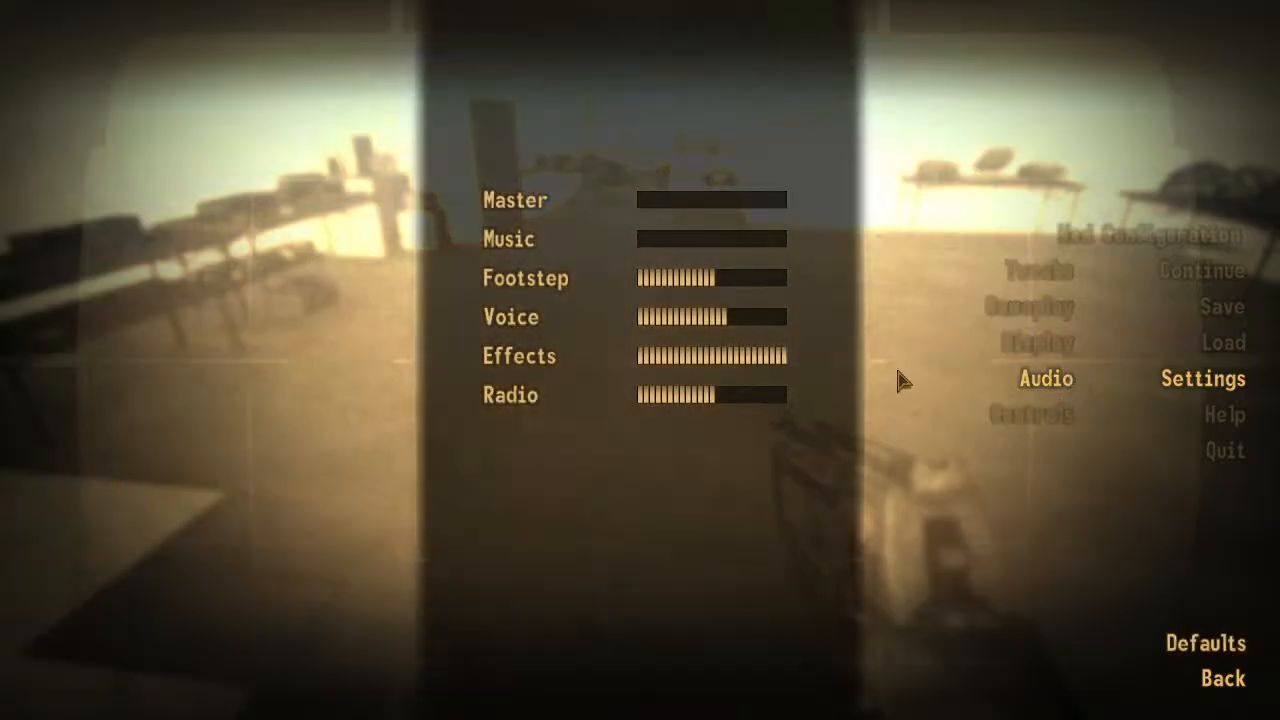
left_click(1178, 640)
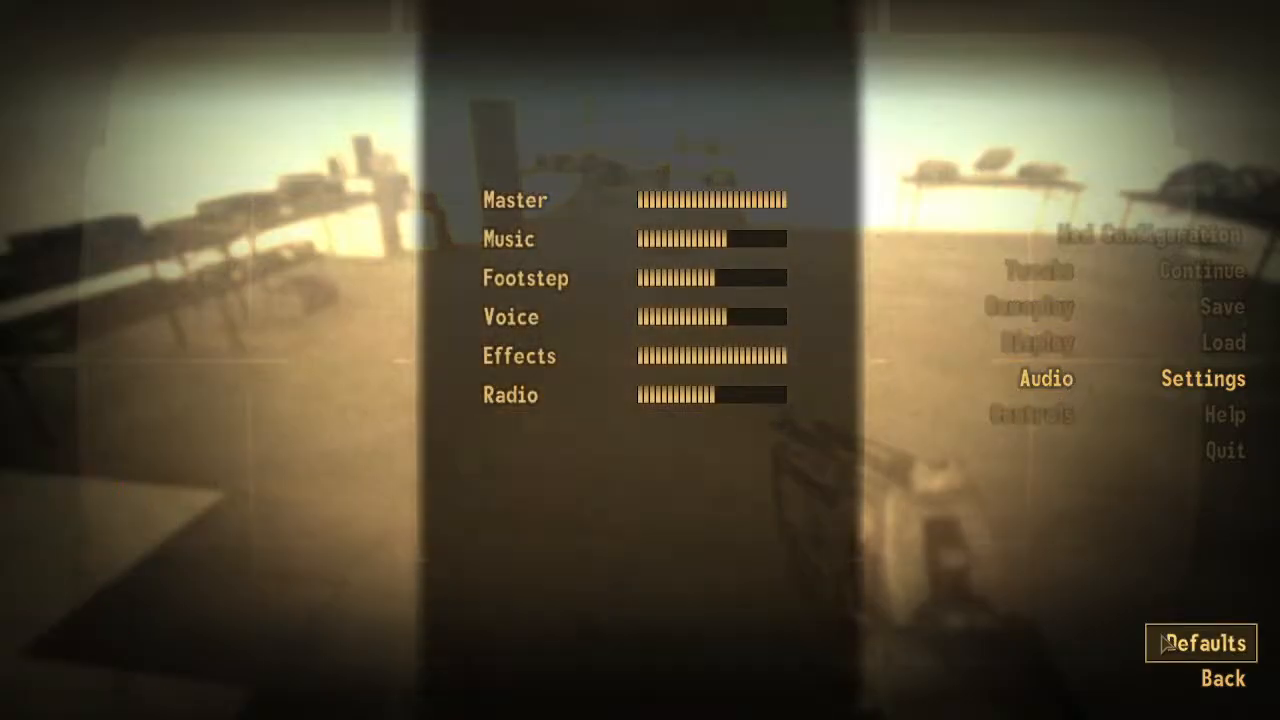
left_click(1200, 272)
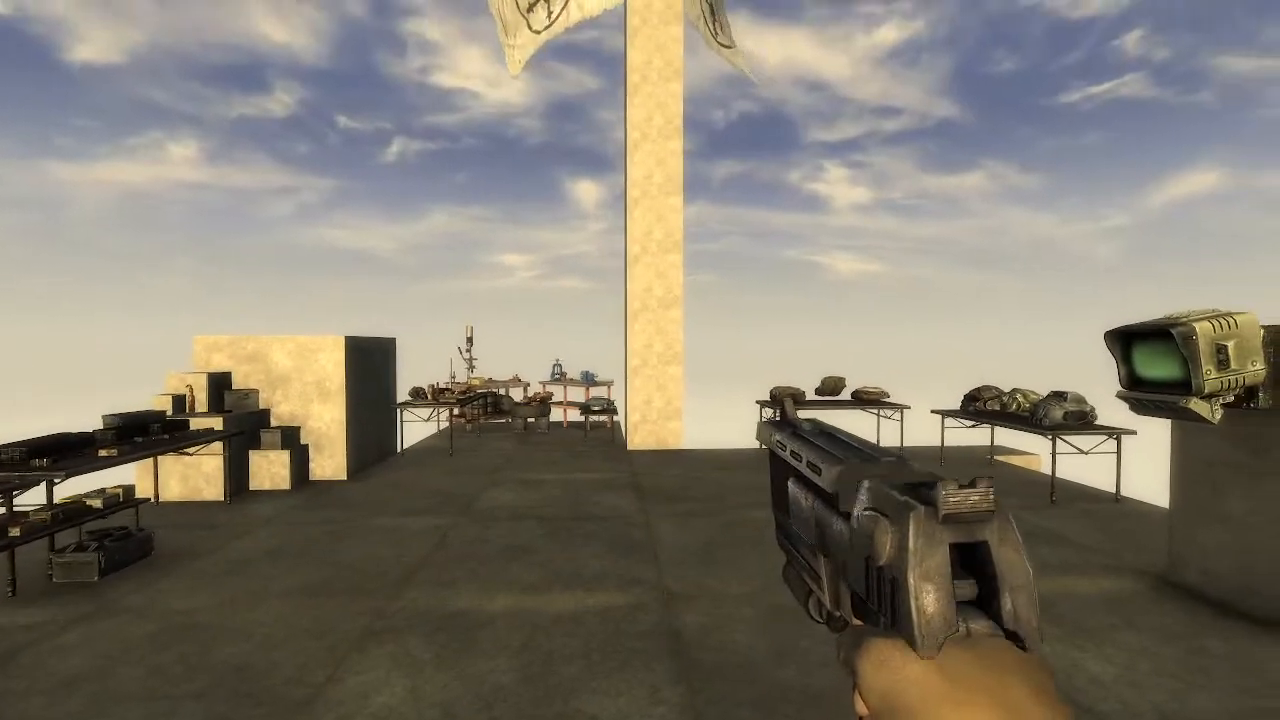
Fire several test shots at the tall pillar with the equipped pistol.
left_click(640, 360)
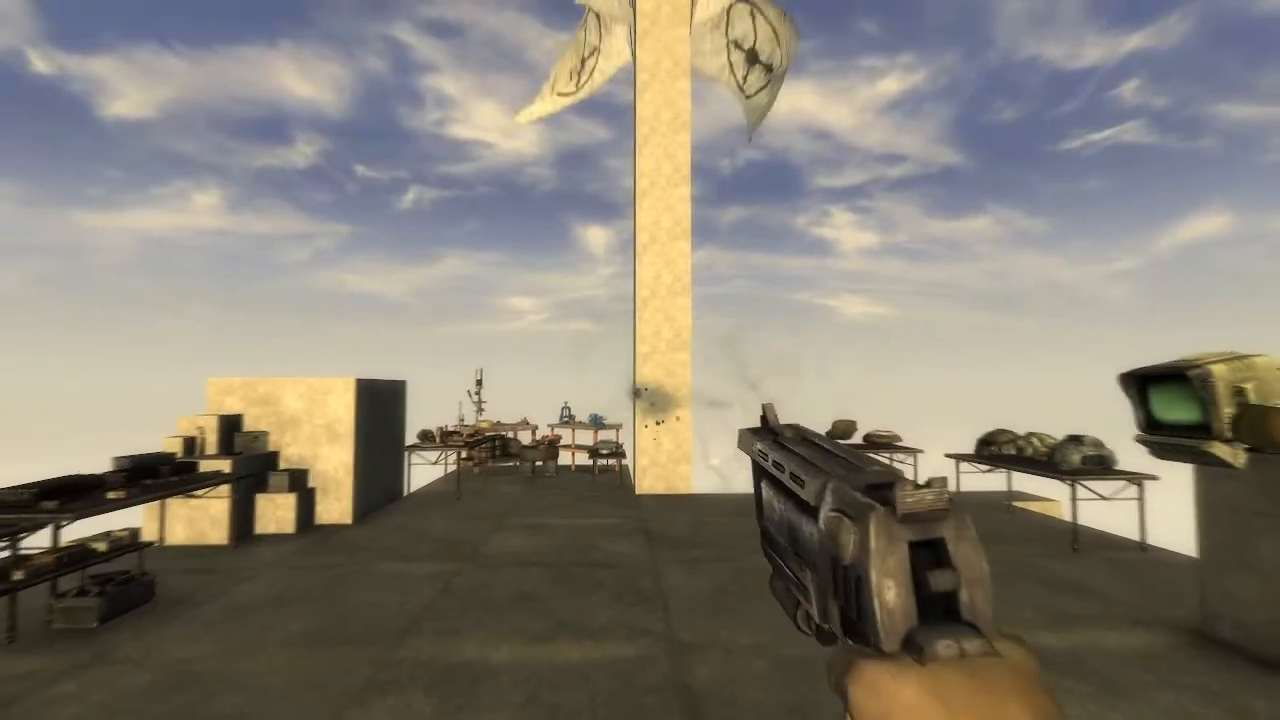
left_click(640, 360)
left_click(640, 360)
left_click(640, 360)
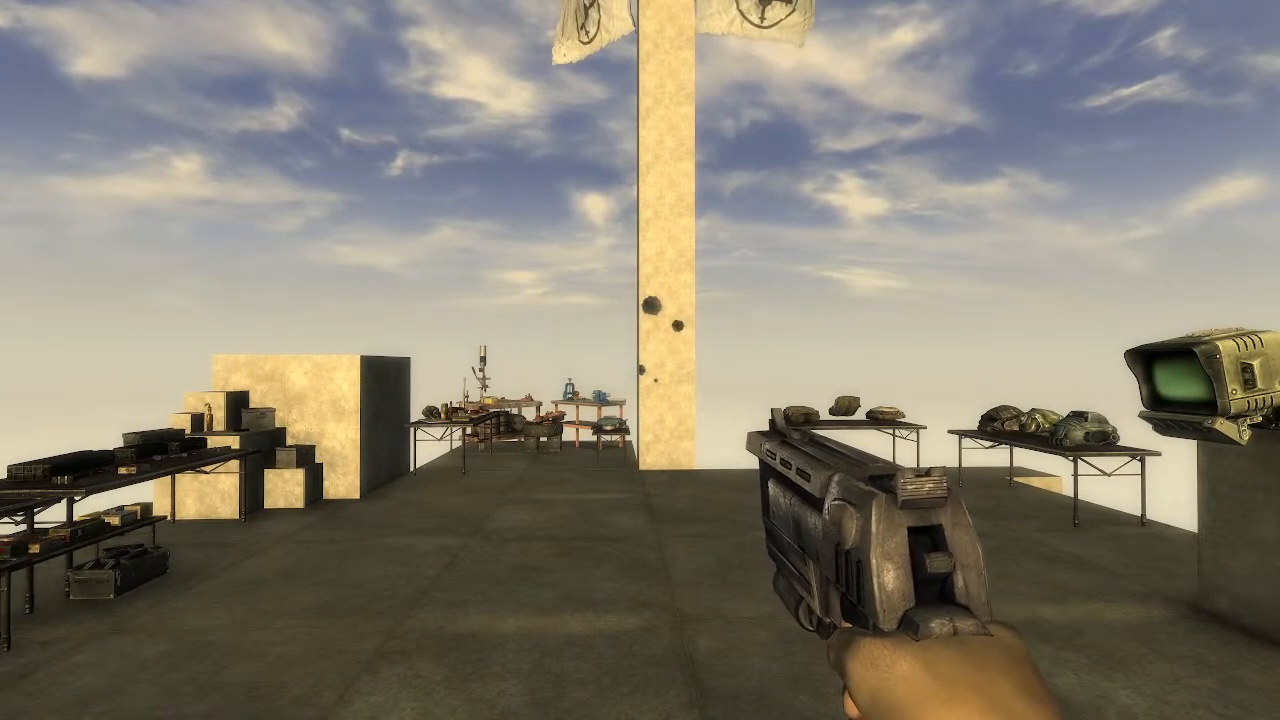
key("w")
key("a")
key("d")
key("a")
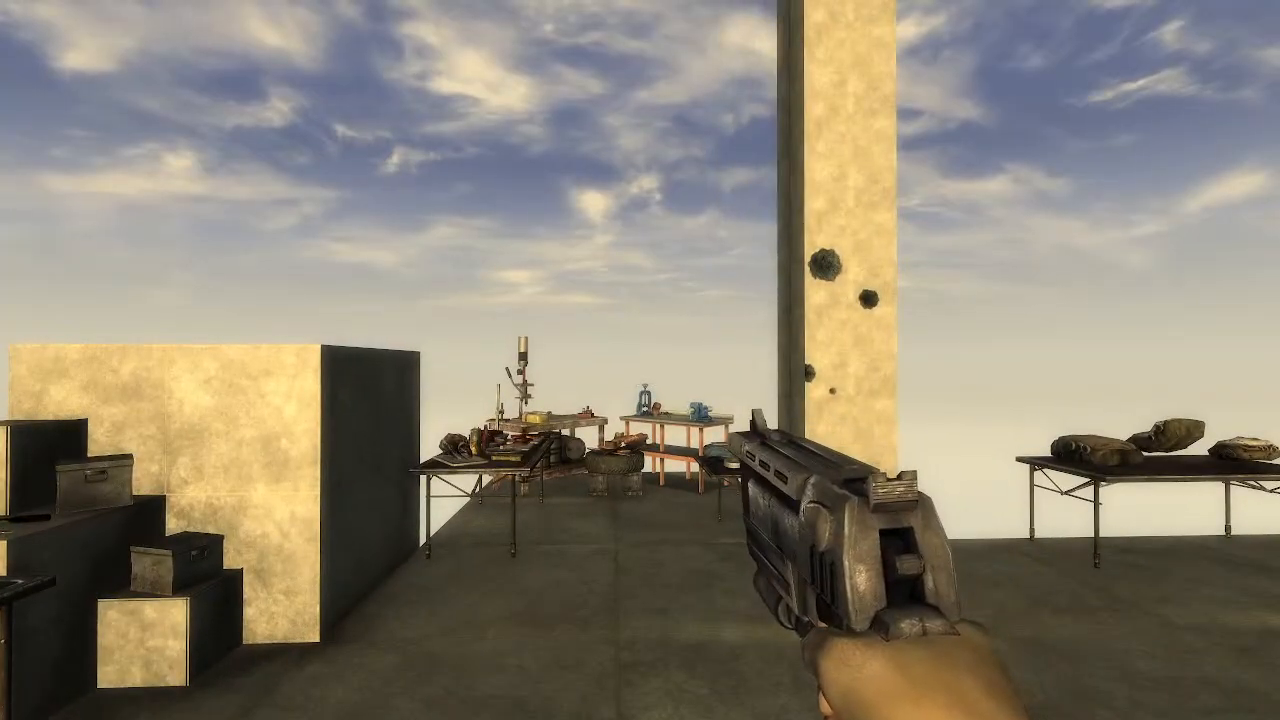
key("s")
key("d")
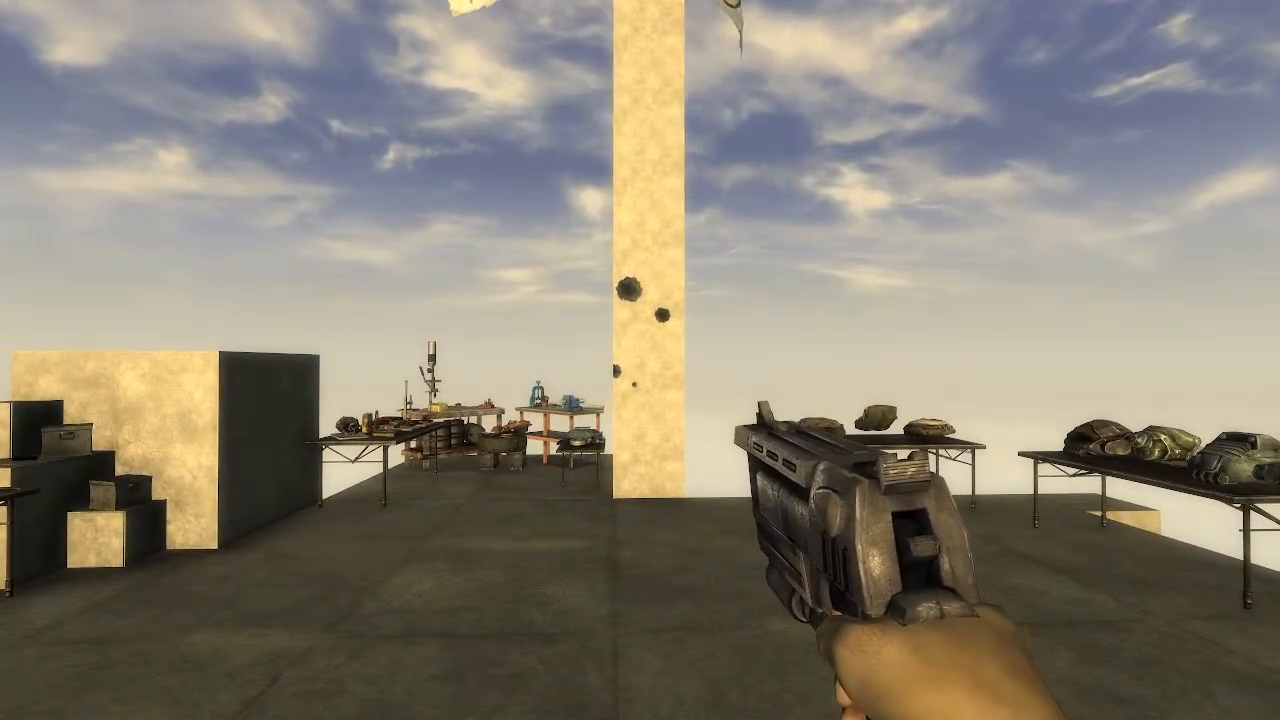
key("d")
key("a")
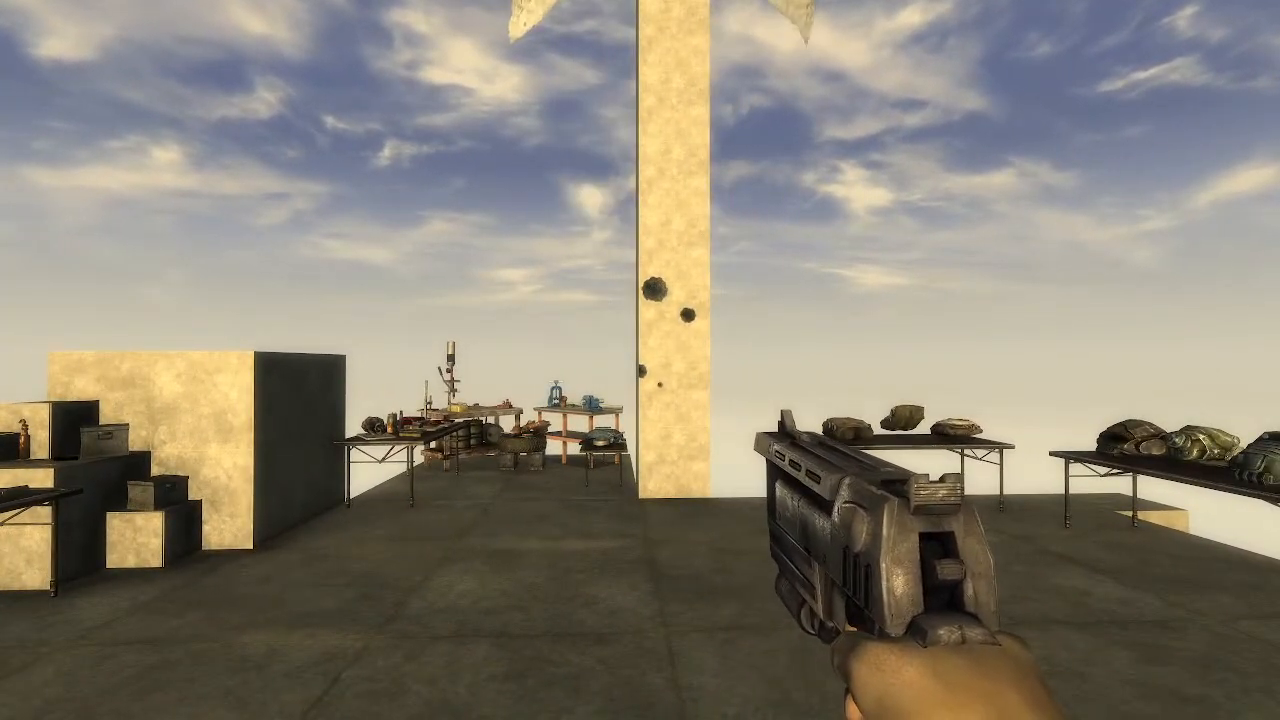
key("s")
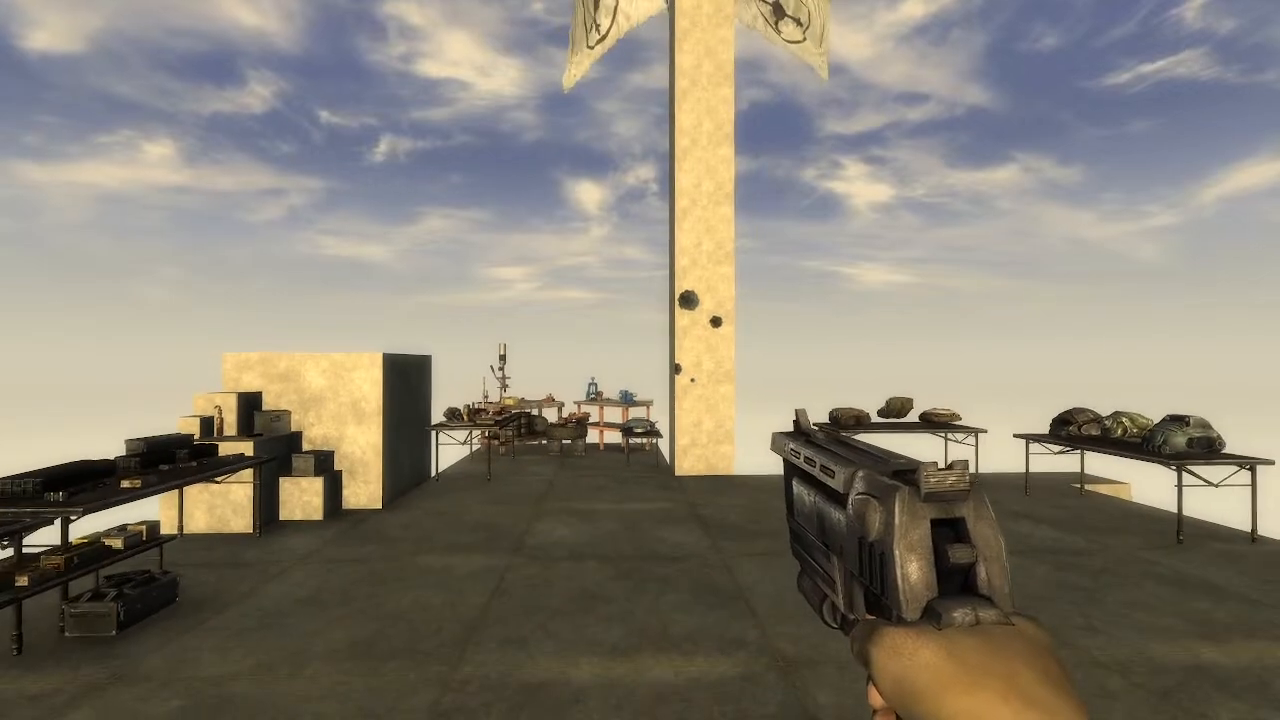
key("w")
key("s")
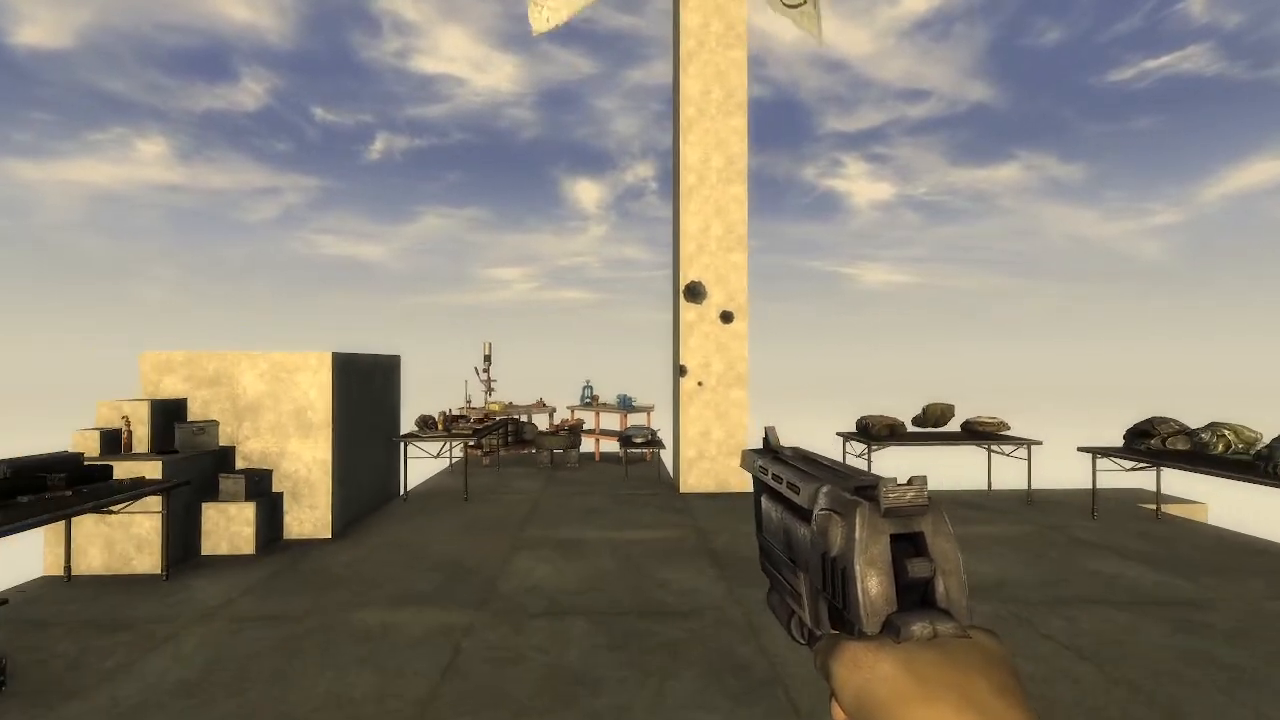
key("a")
key("d")
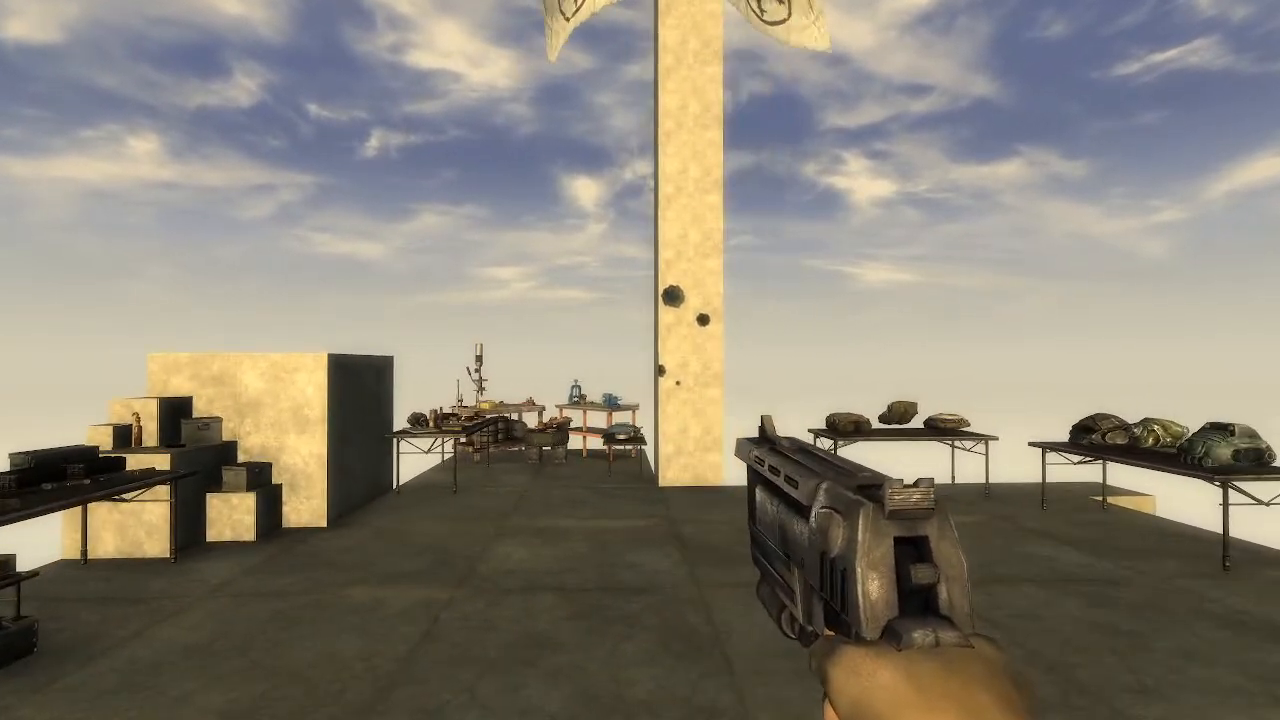
key("d")
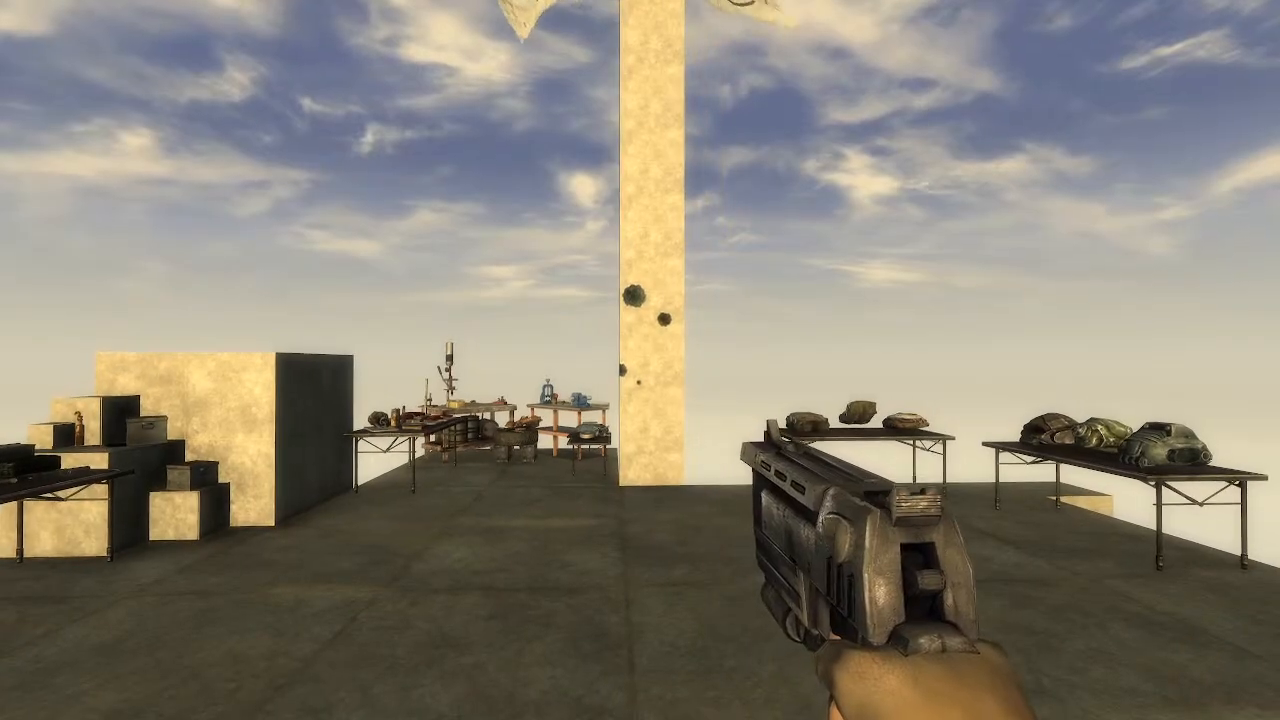
key("a")
Fire another test shot at the pillar from closer range and walk back past the weapon tables.
key("w")
left_click(640, 360)
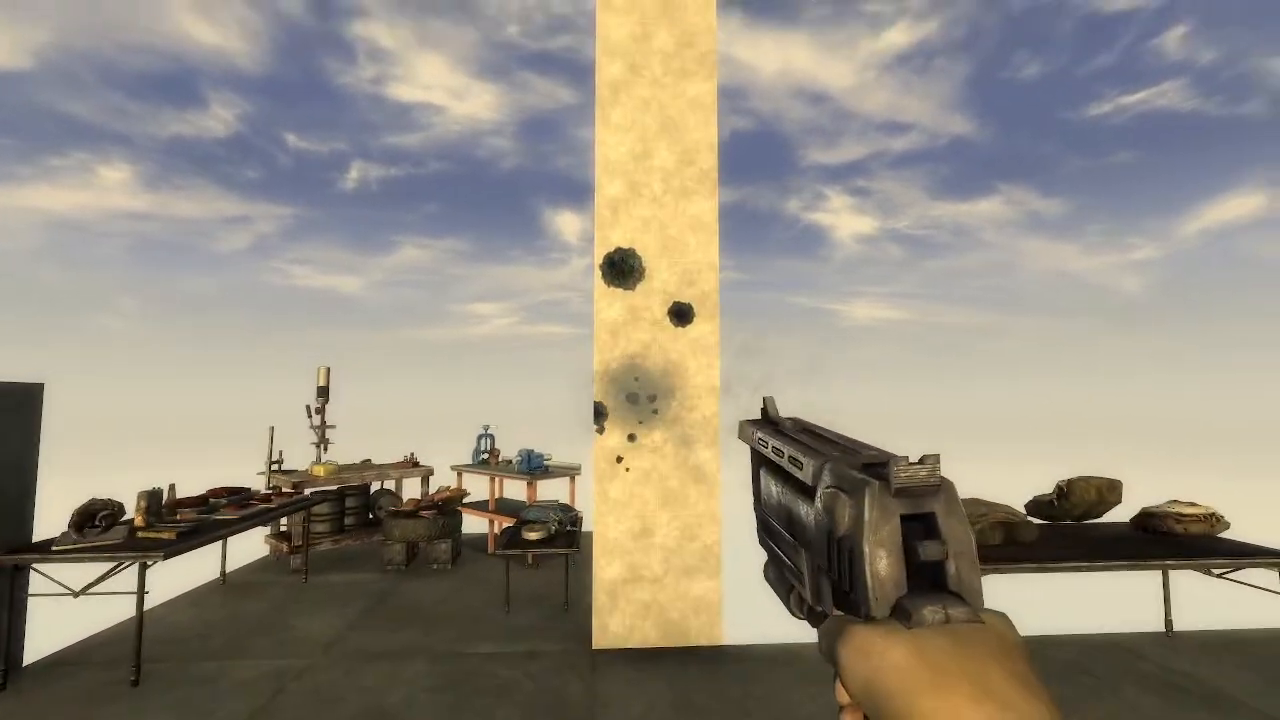
key("w")
key("w")
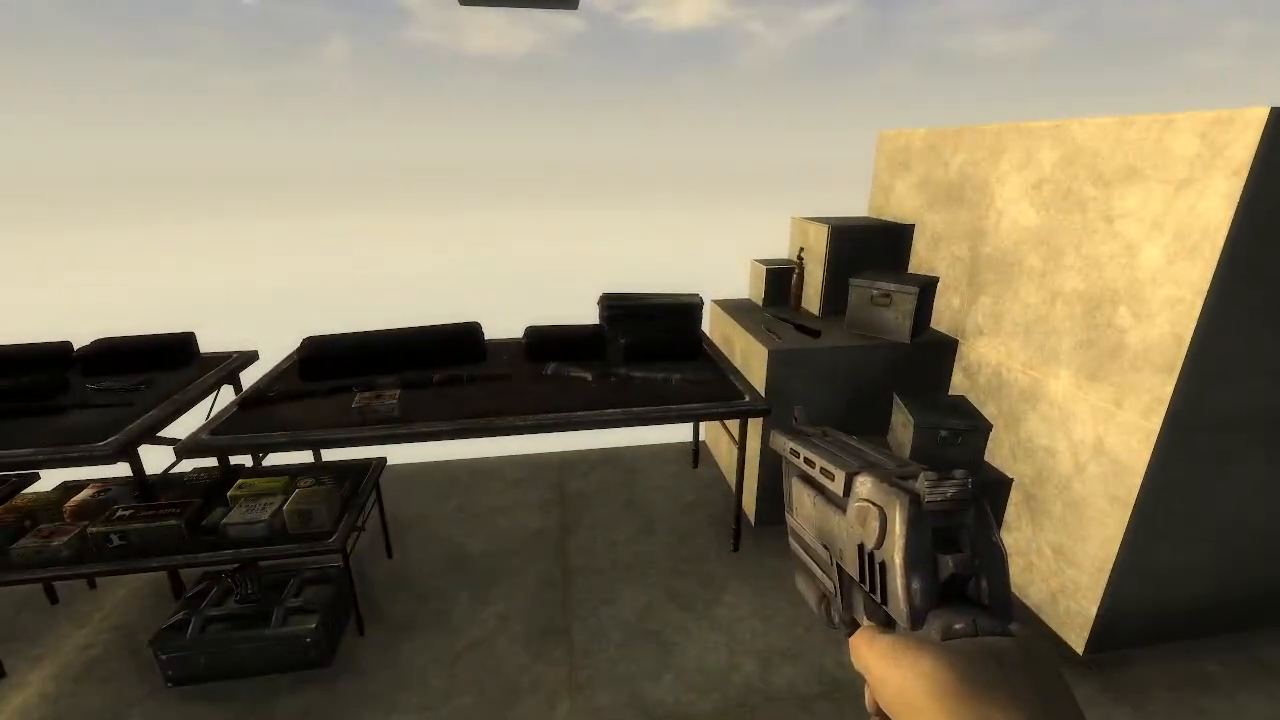
key("s")
key("a")
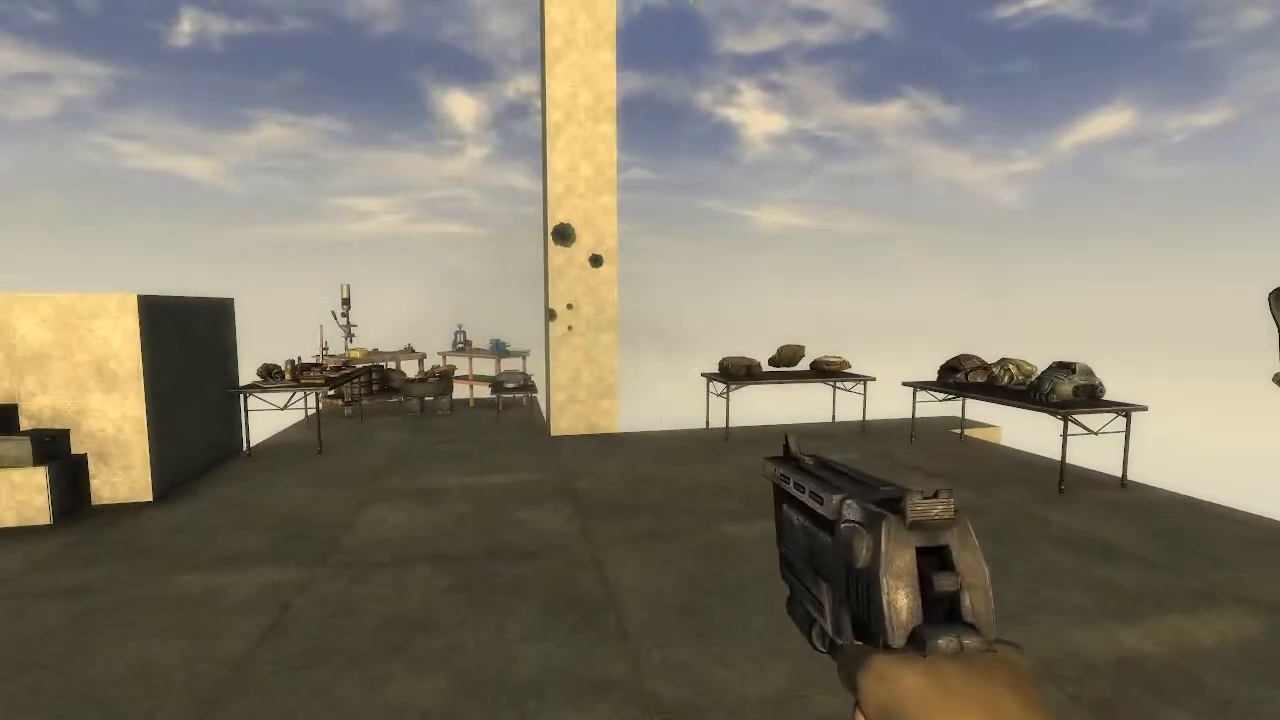
Test-fire the equipped pistol at the concrete pillar in the test cell.
key("s")
key("a")
key("w")
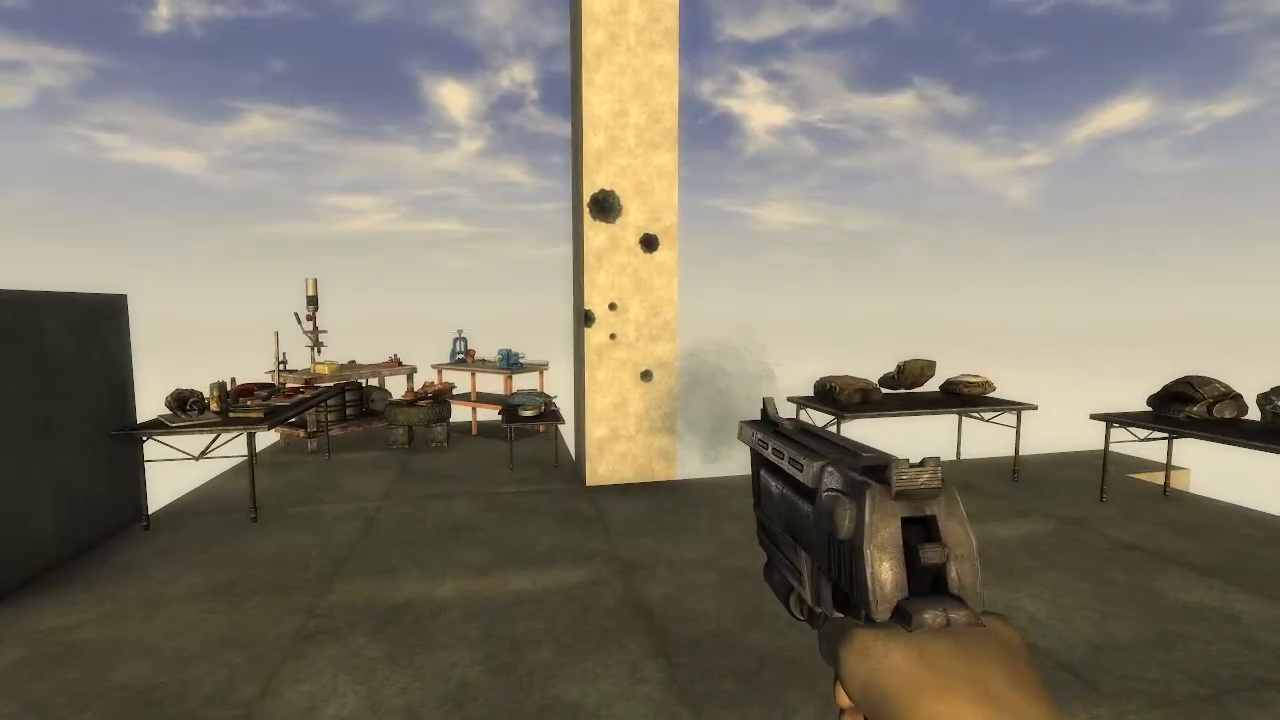
key("w")
left_click(640, 360)
left_click(640, 360)
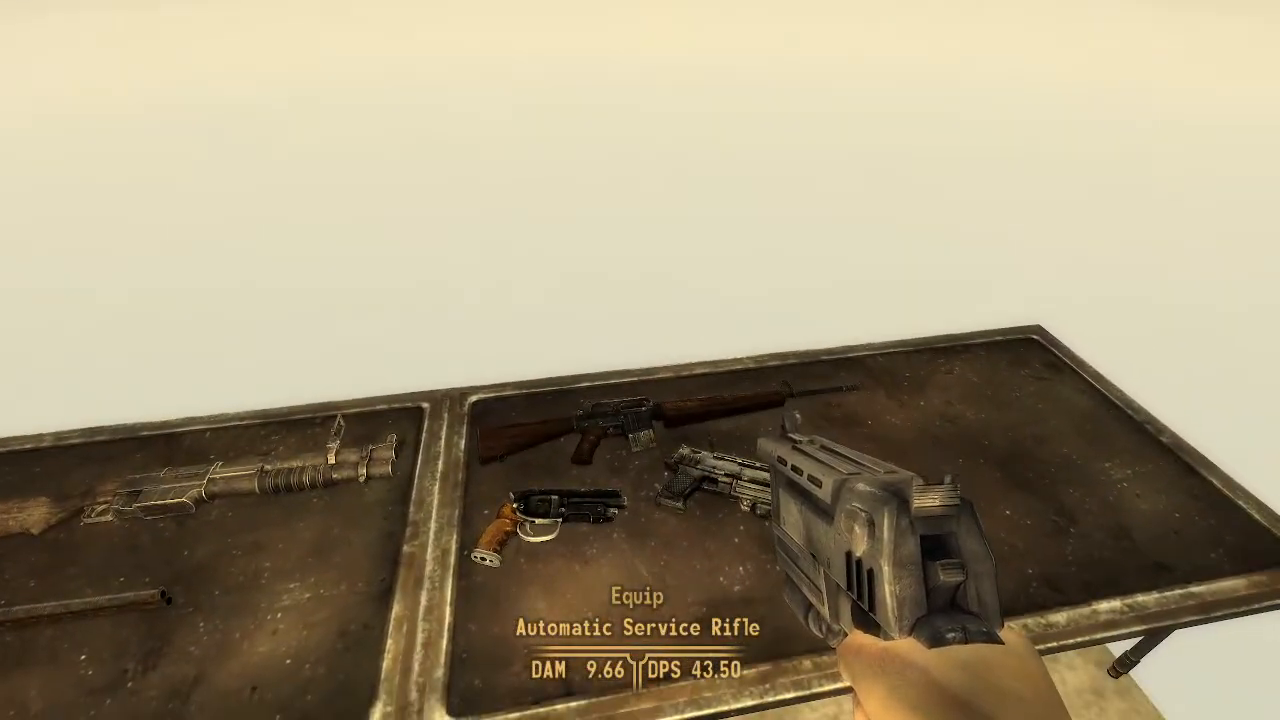
Equip the Automatic Service Rifle from the weapon table and return to the firing area.
key("e")
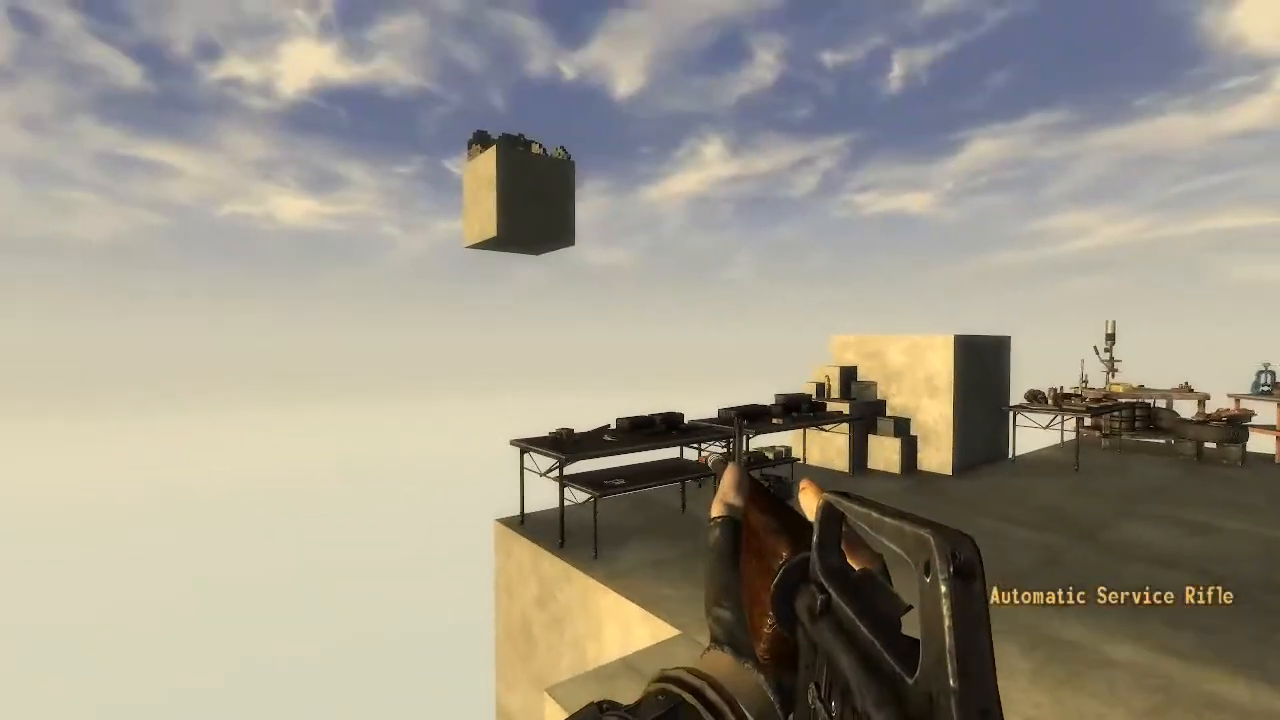
key("w")
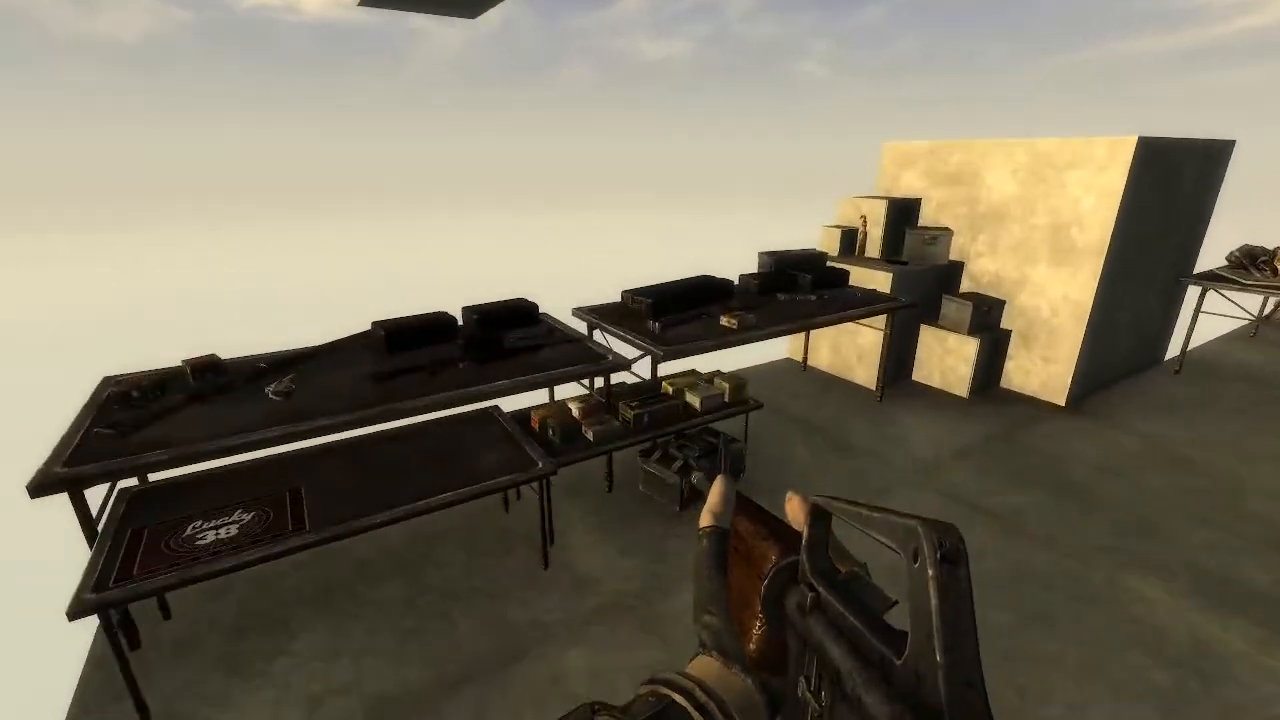
key("w")
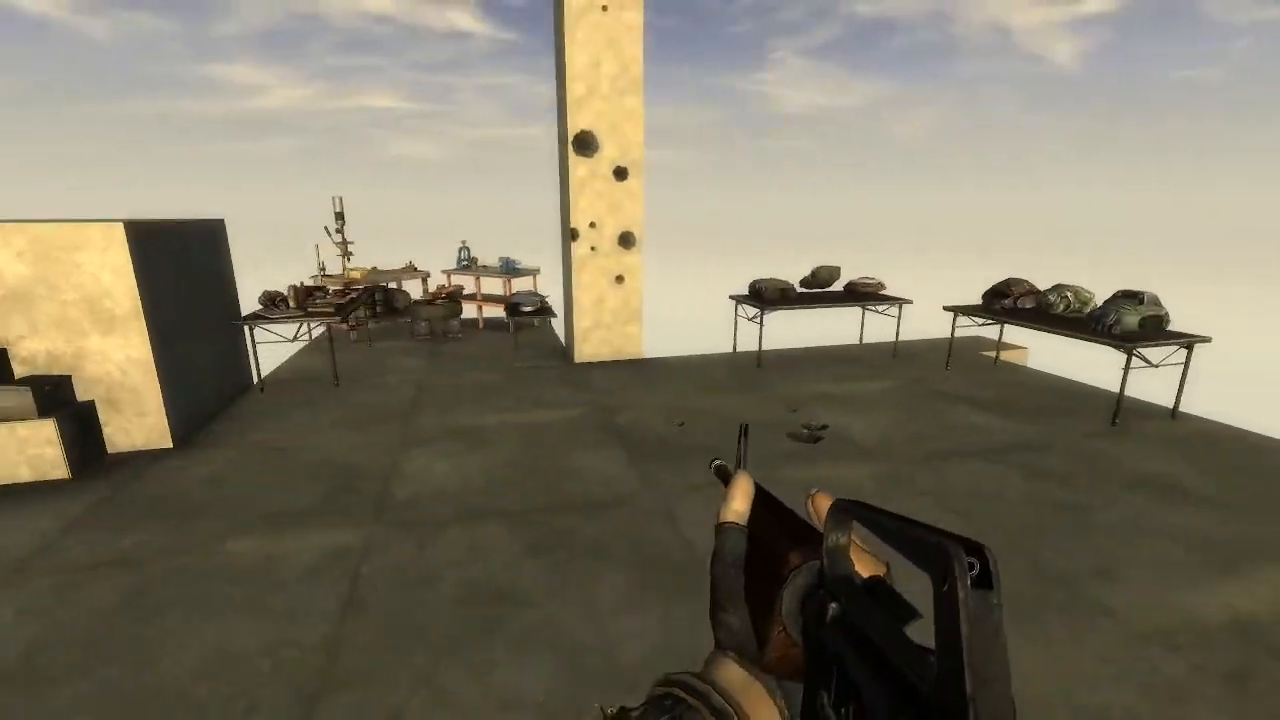
Attach the optical sight mod to the Automatic Service Rifle from the Pip-Boy weapon inventory.
key("Tab")
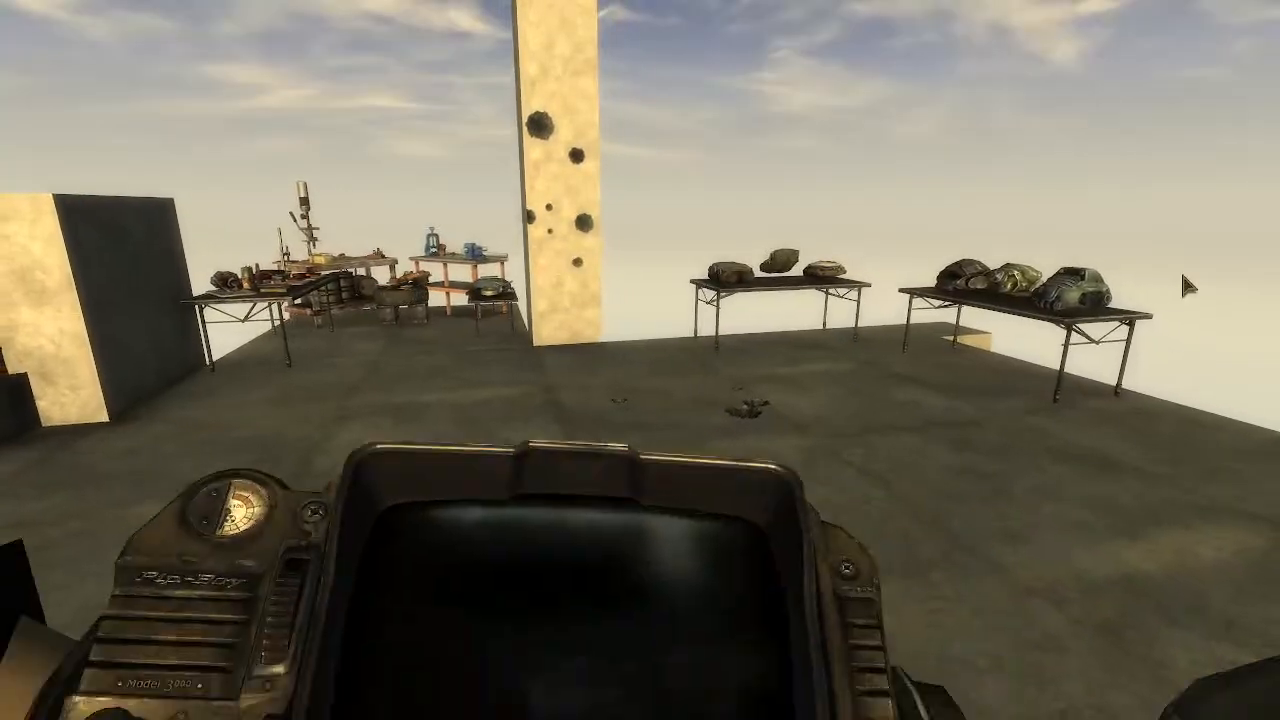
left_click(697, 606)
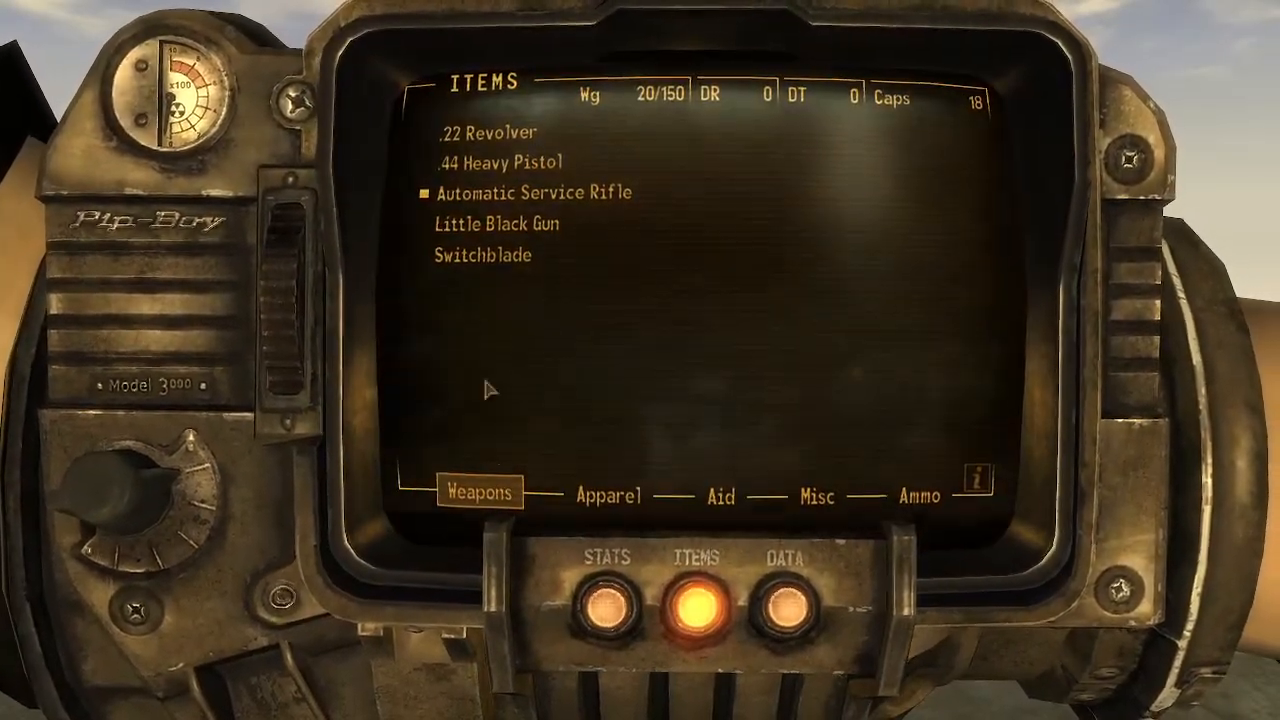
key("e")
key("Tab")
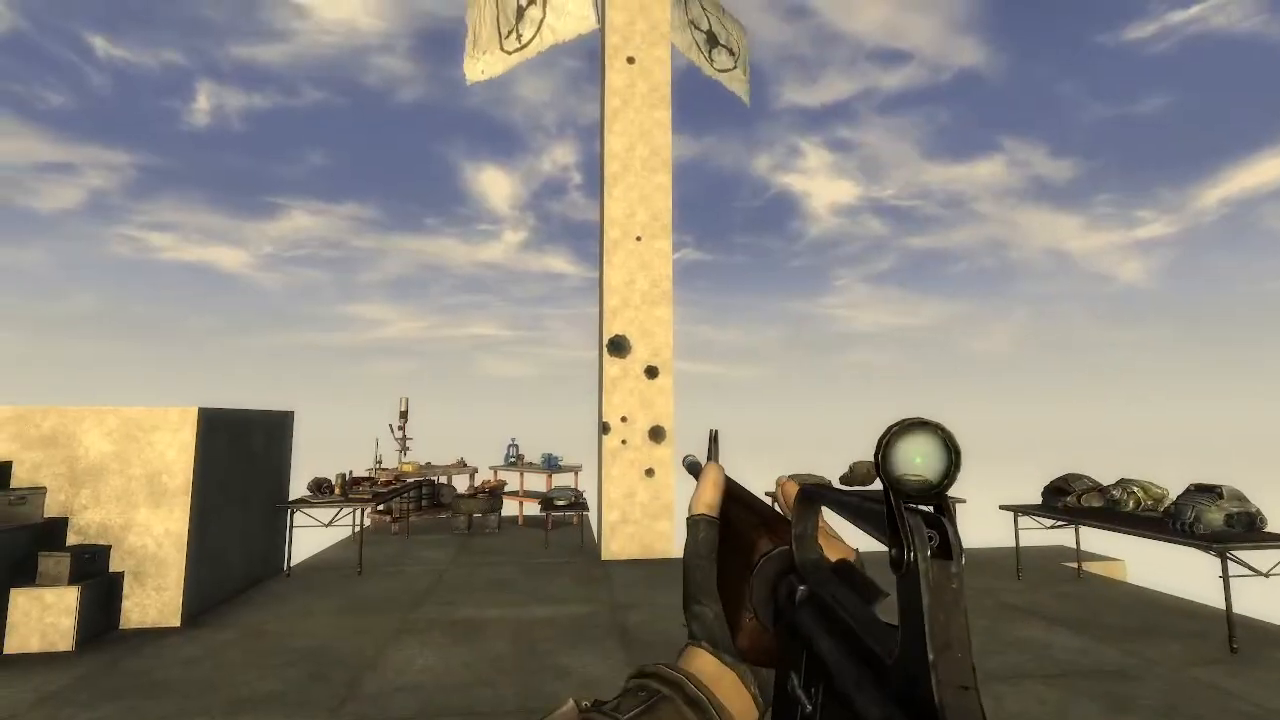
Aim through the rifle's attached sight and fire at the concrete pillar to check its alignment.
right_click(640, 360)
left_click(640, 360)
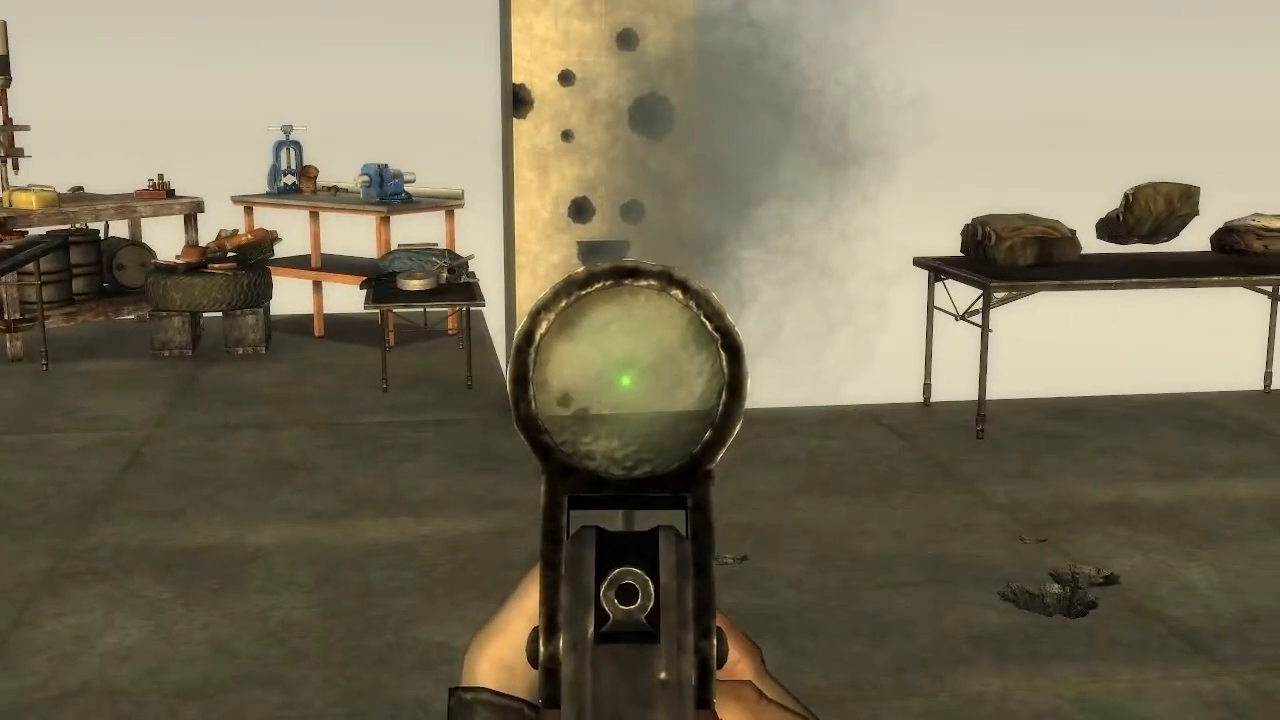
left_click(640, 360)
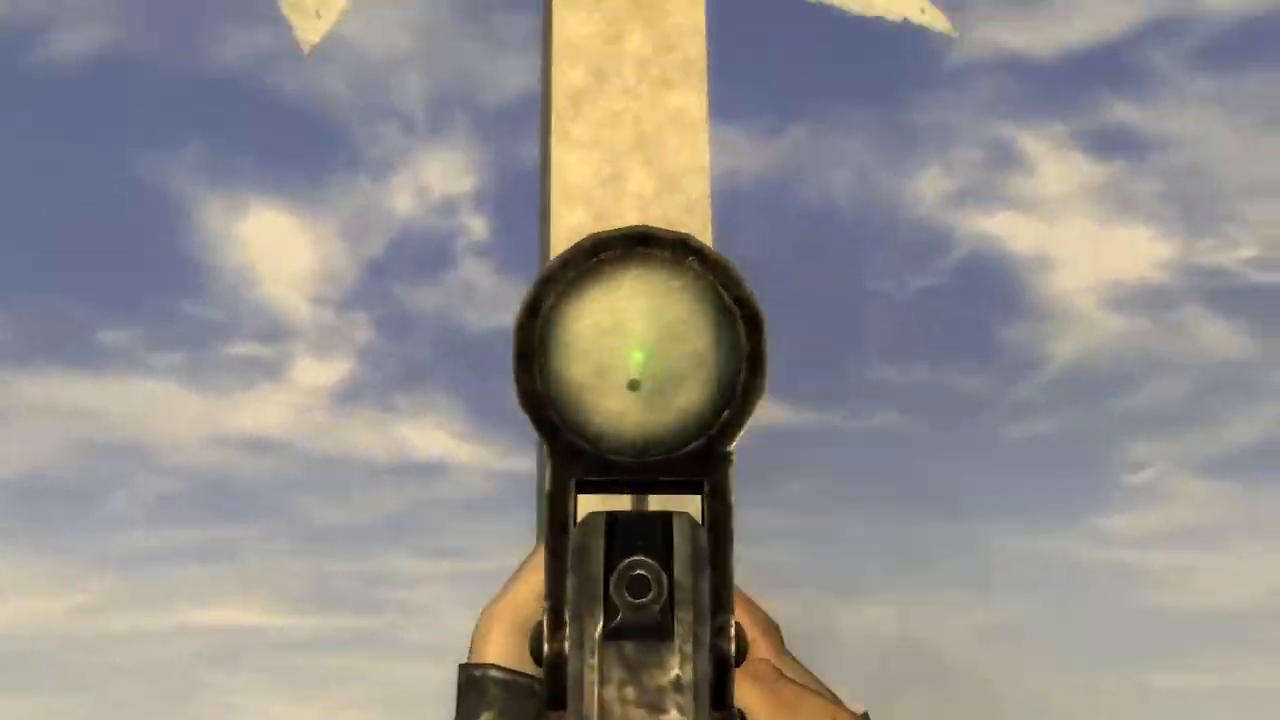
Quit the game through the console and return to the Garden of Eden Creation Kit.
key("grave")
type("ql")
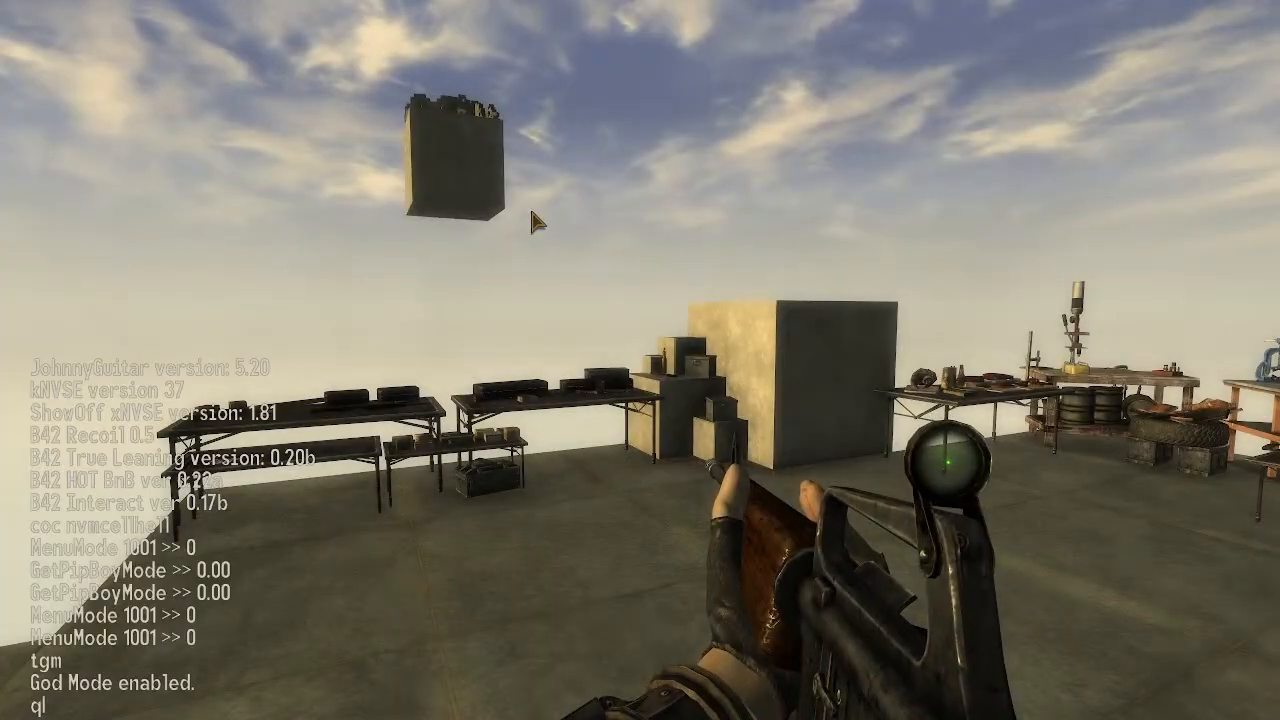
key("Return")
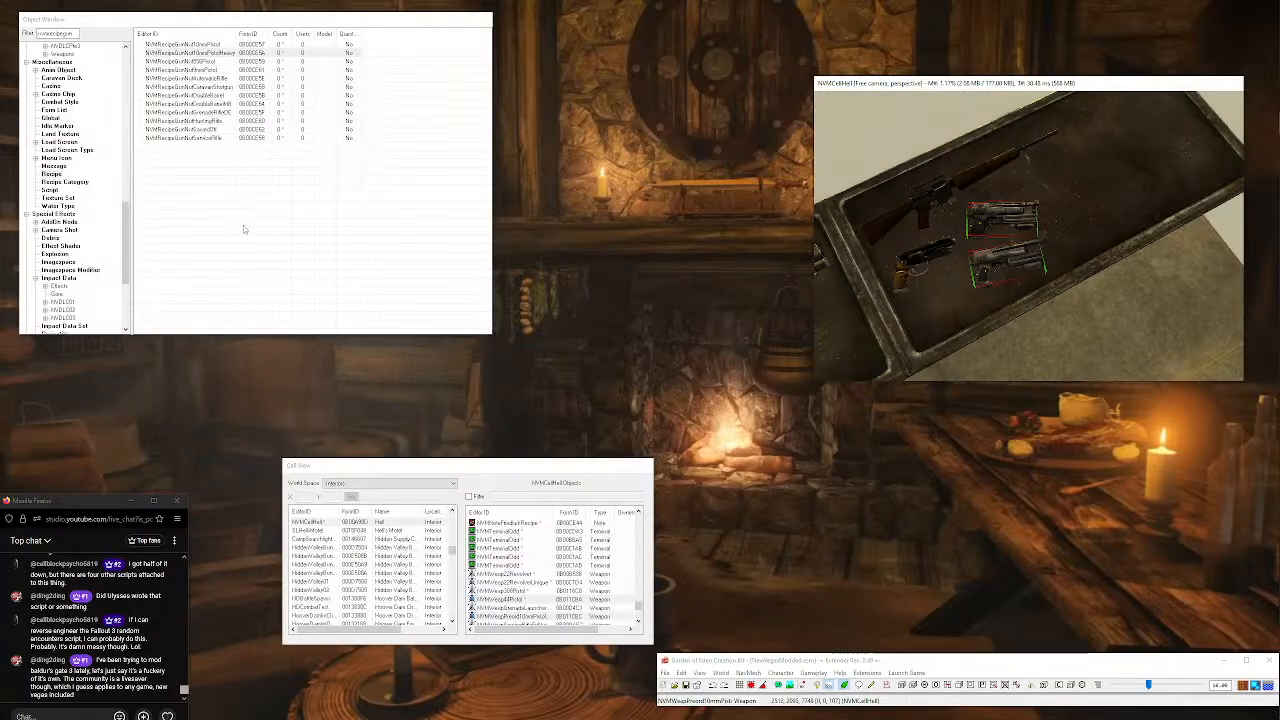
Open the NVMRecipeGunNut9mmPistol recipe and examine its name, ingredients, output and requirements.
double_click(180, 69)
left_click_drag(728, 489, 466, 221)
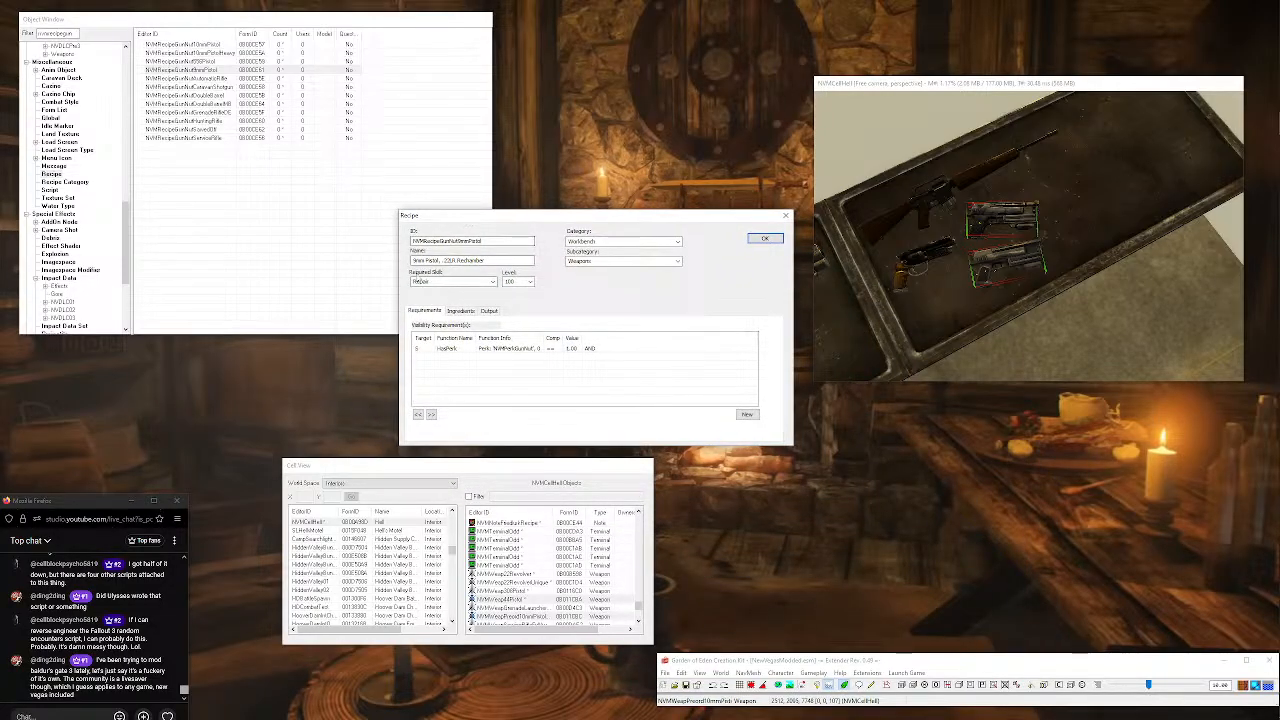
left_click_drag(414, 260, 515, 262)
left_click(461, 311)
mouse_move(484, 345)
left_mouse_down()
mouse_move(570, 346)
mouse_move(494, 345)
left_mouse_up()
left_click(489, 311)
left_click(425, 311)
Filter the weapon list for 9mm and open the WeapNV9mmPistol record beside the recipe.
scroll(60, 200, "up", 5)
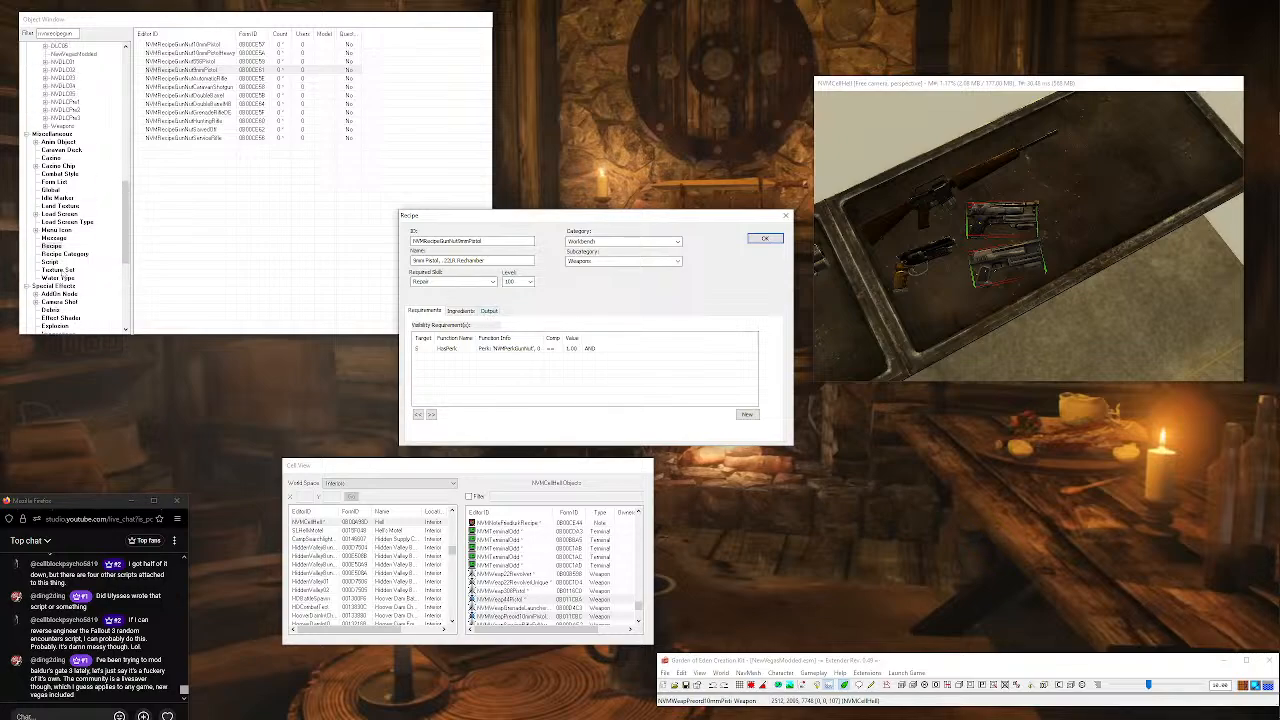
left_click(53, 230)
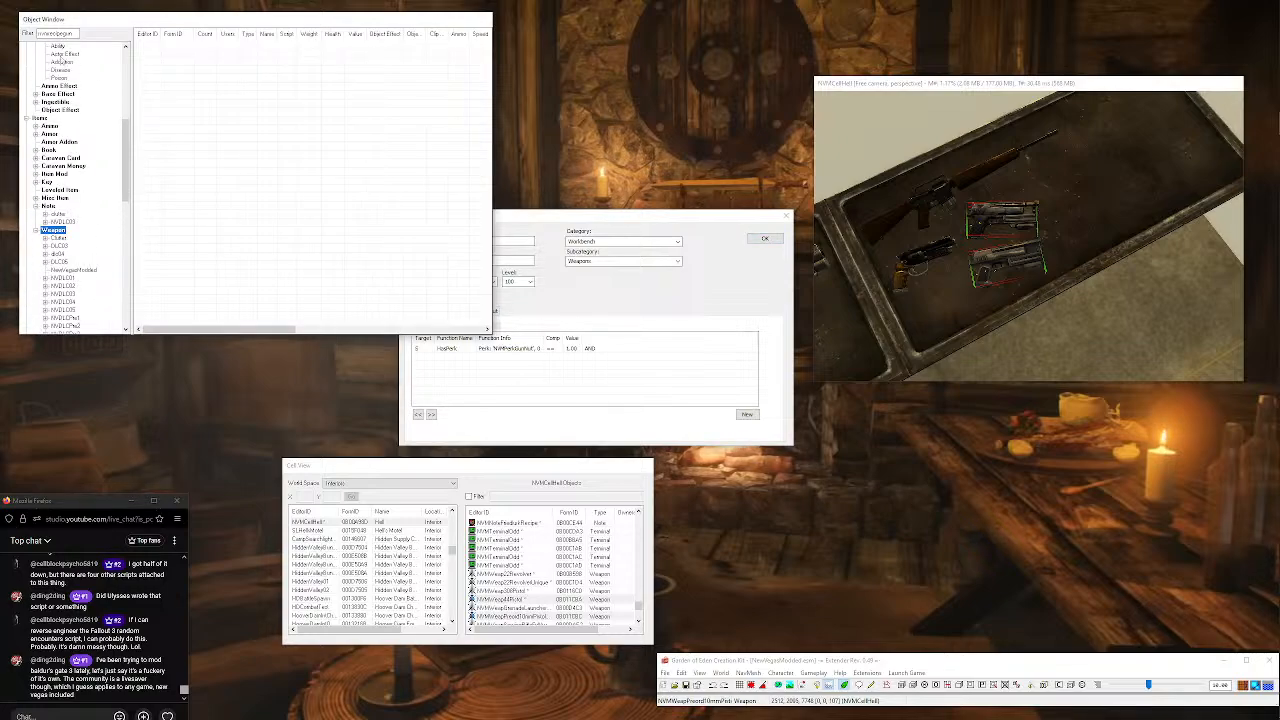
left_click_drag(77, 35, 1, 41)
type("Sten")
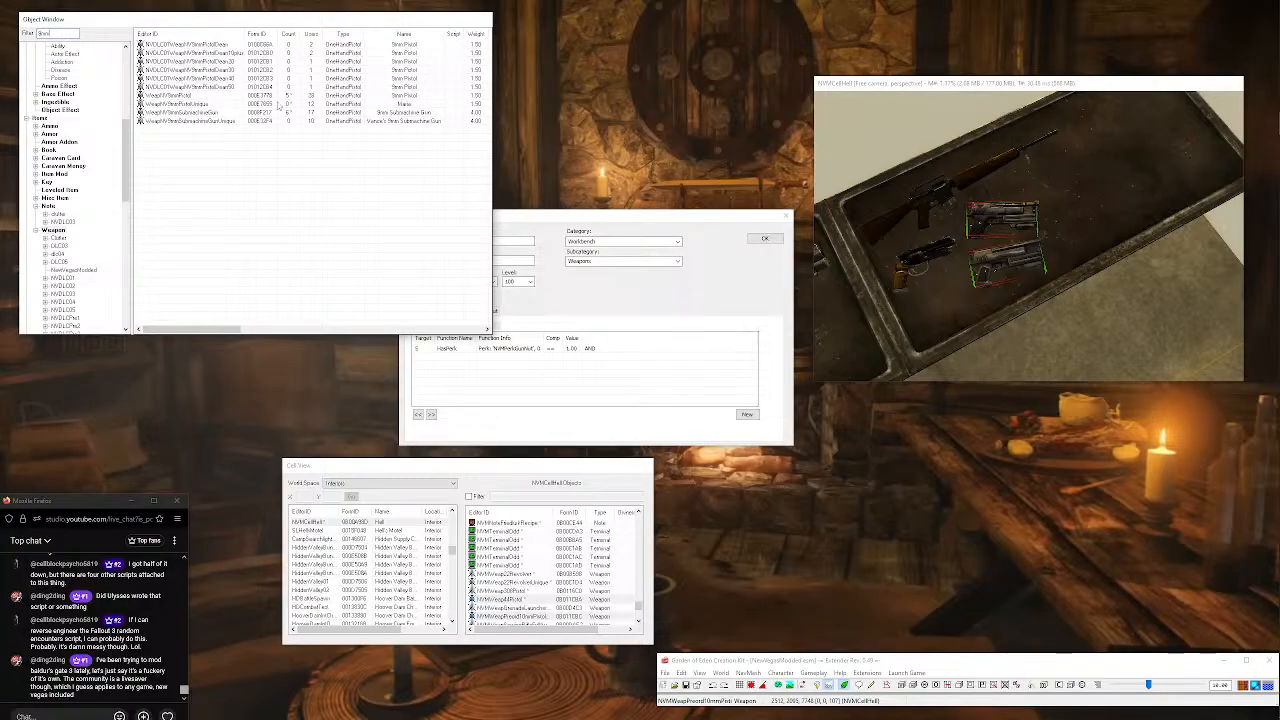
double_click(178, 95)
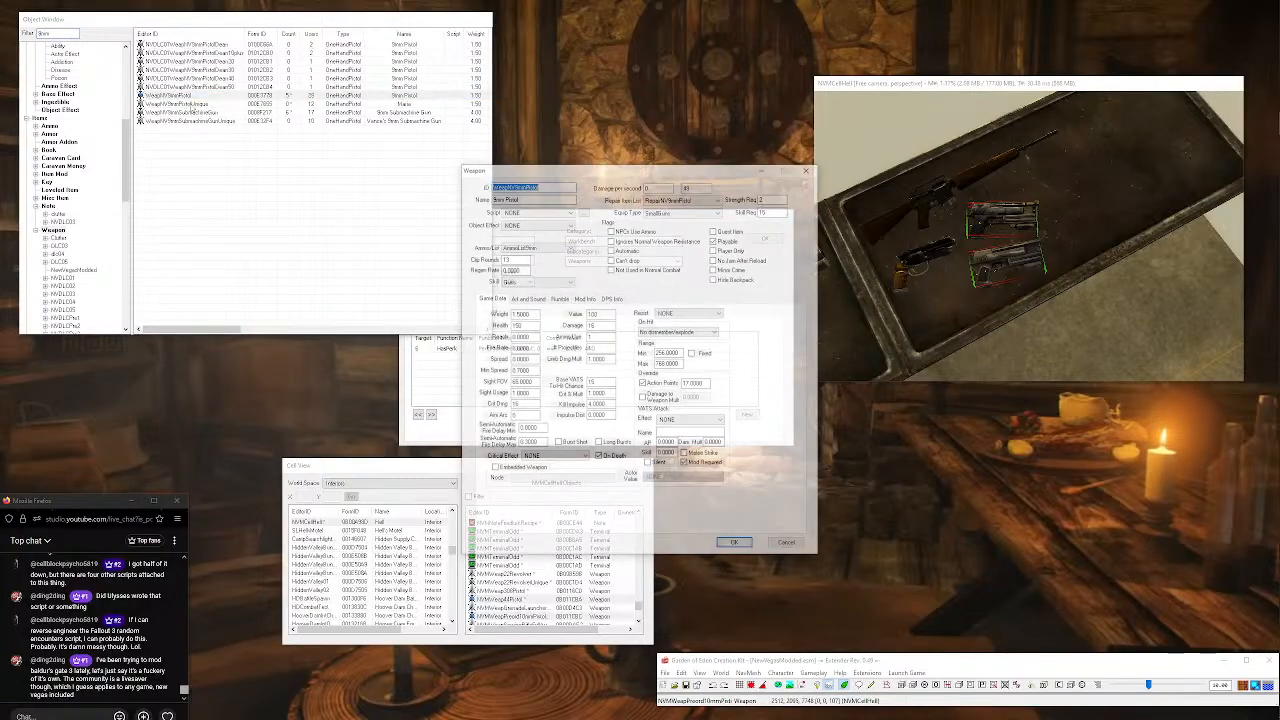
left_click_drag(553, 171, 655, 161)
left_click_drag(524, 213, 237, 276)
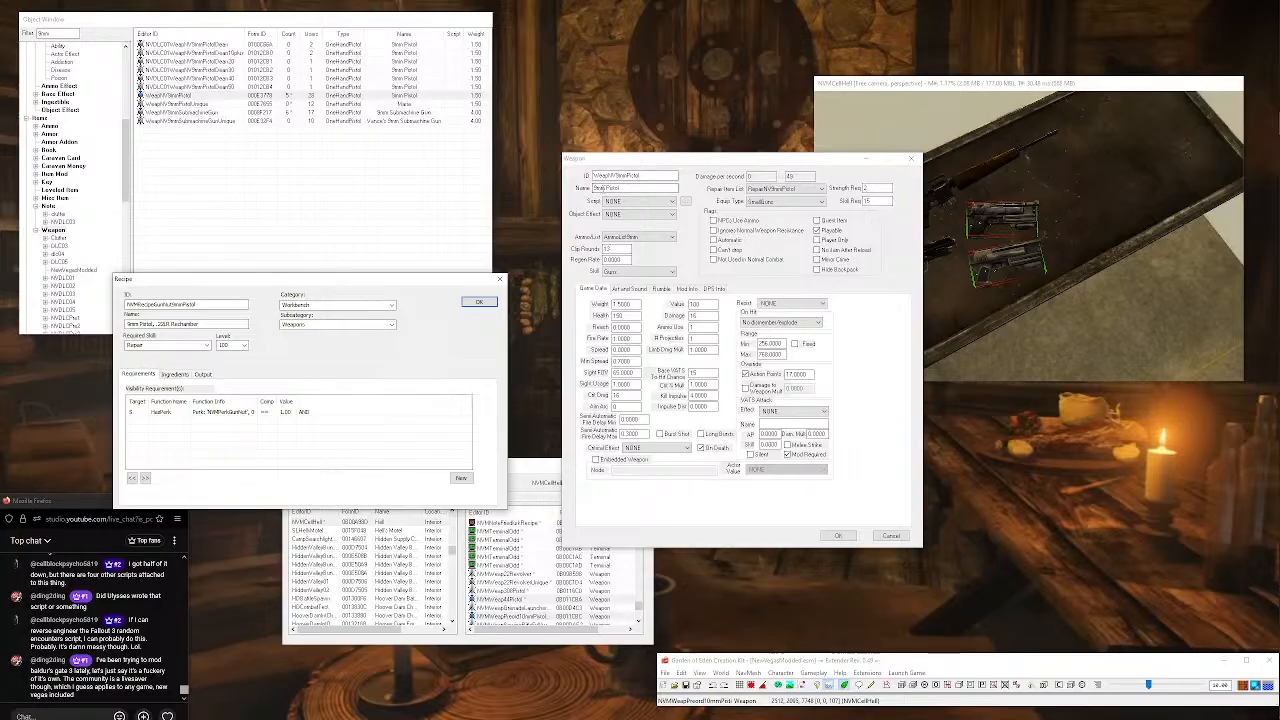
Rename the open 9mm pistol to .22 Pistol, filtering the weapon list for 22 as a naming reference.
left_click(596, 188)
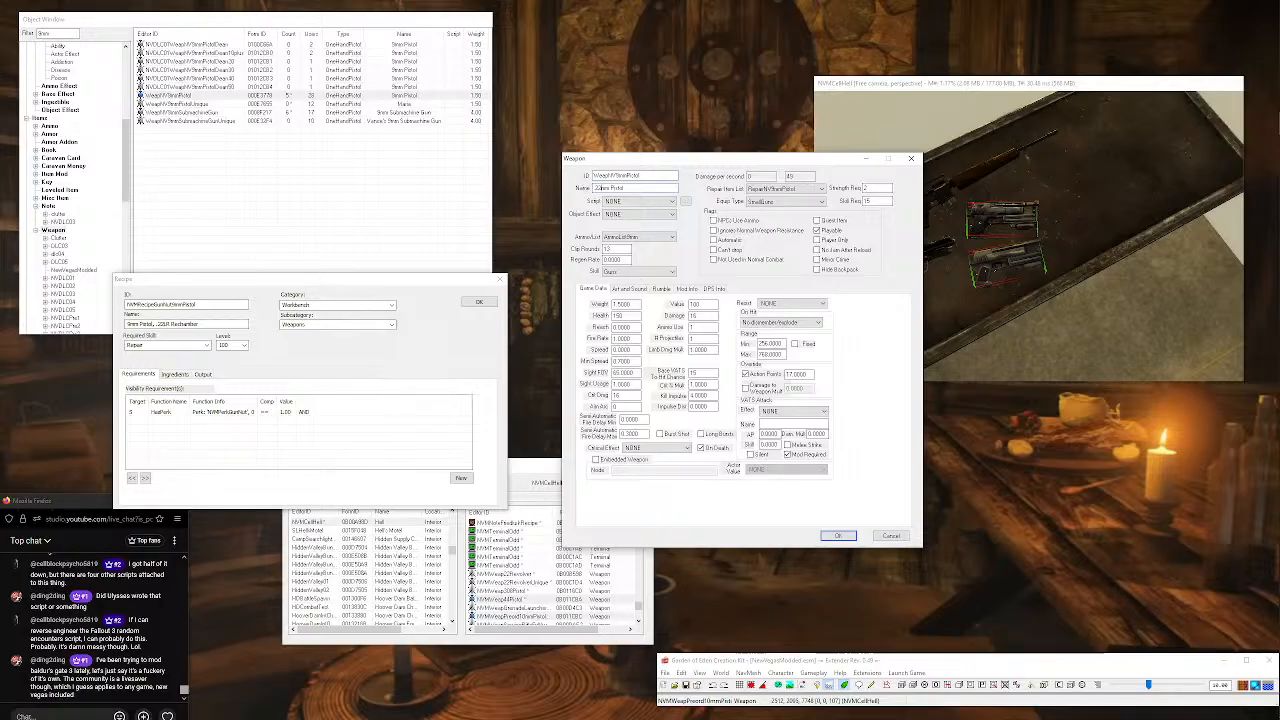
left_click_drag(76, 33, 2, 24)
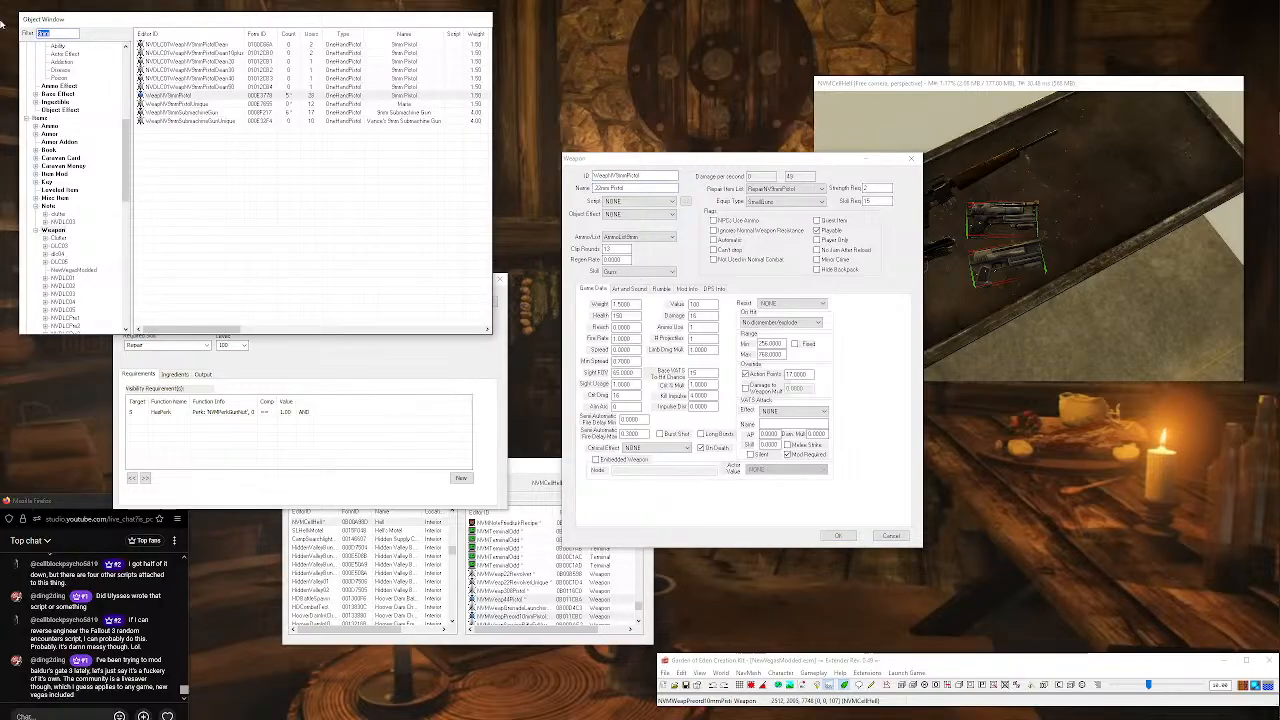
type("22")
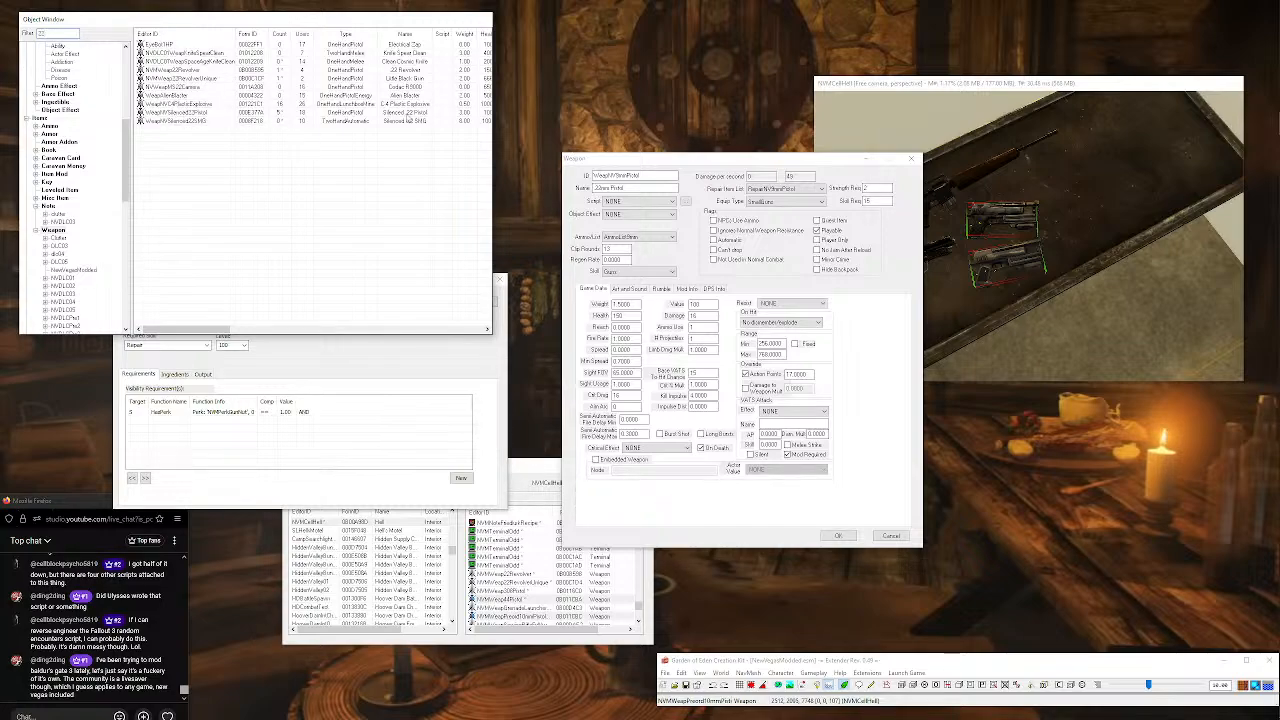
left_click(648, 172)
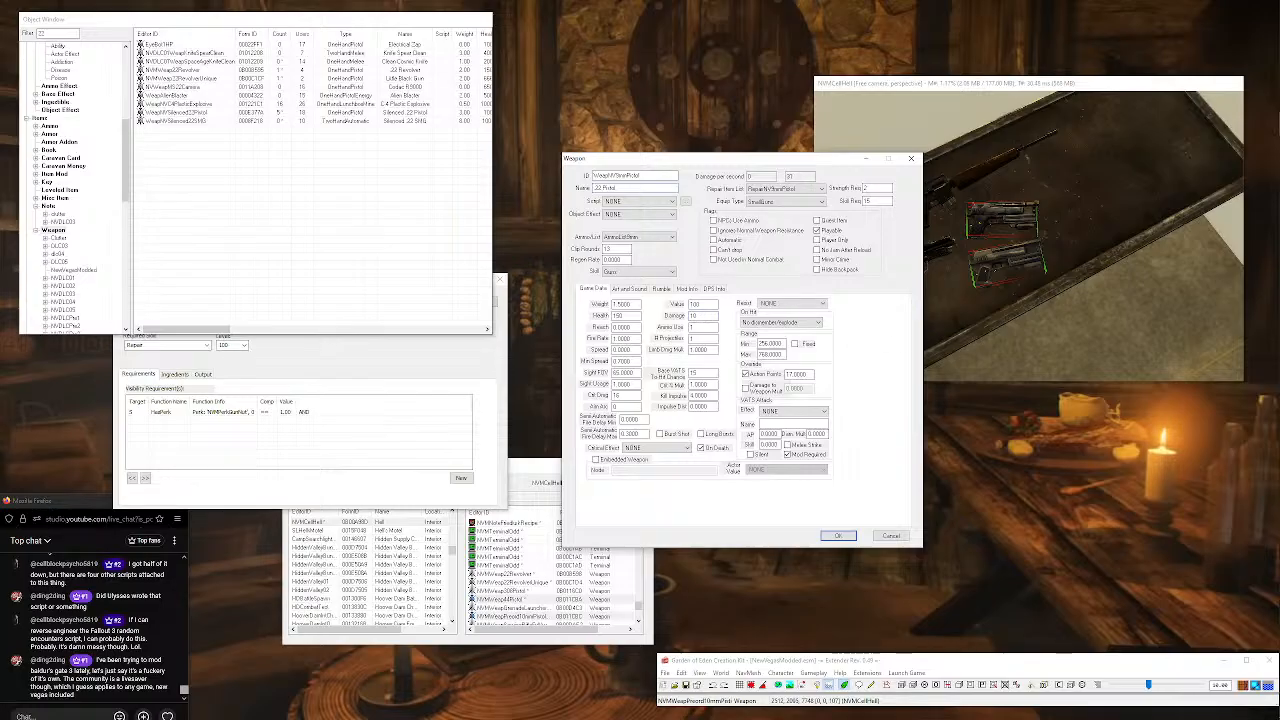
Examine the stats of the Silenced .22 Pistol and the .22 Revolver for comparison.
double_click(410, 112)
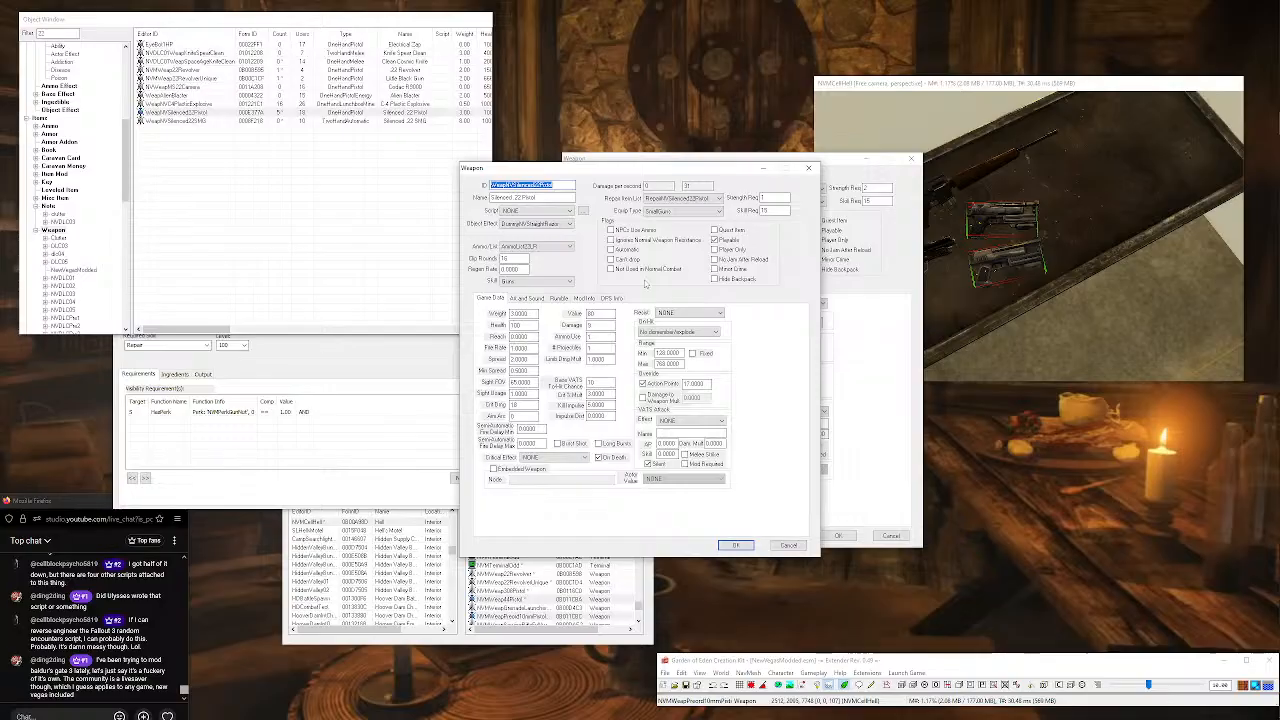
left_click(808, 167)
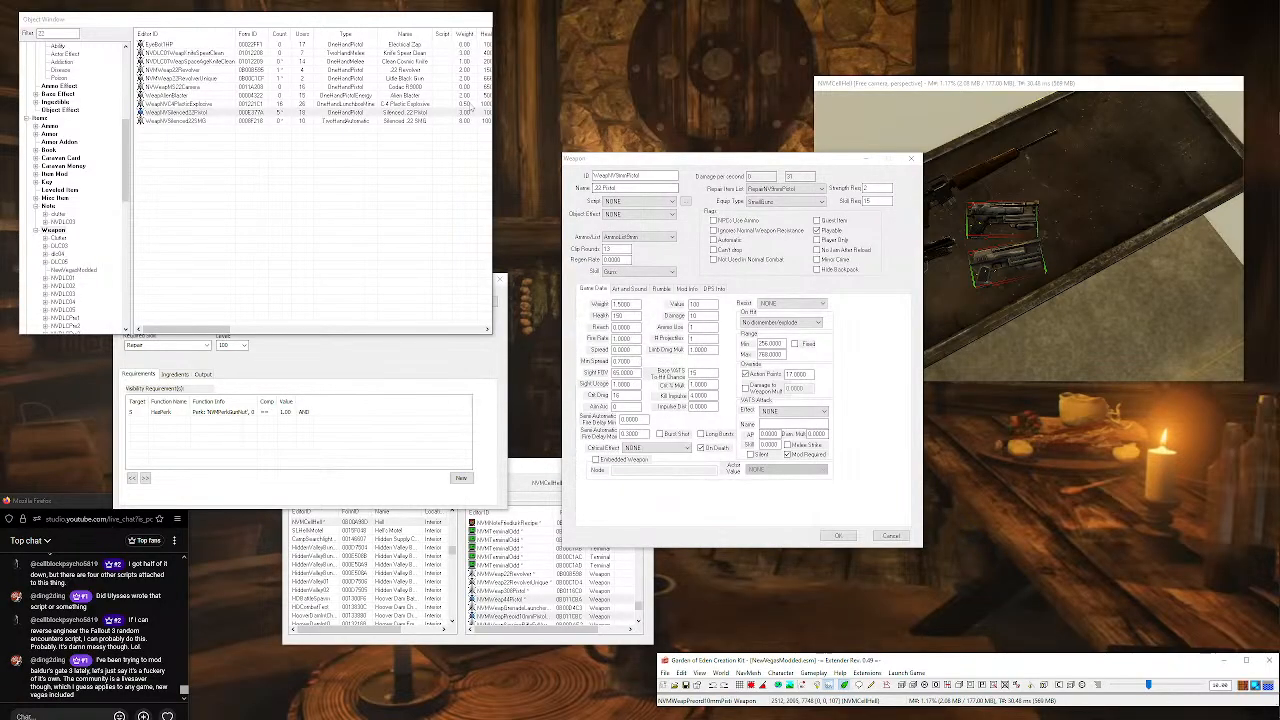
double_click(404, 72)
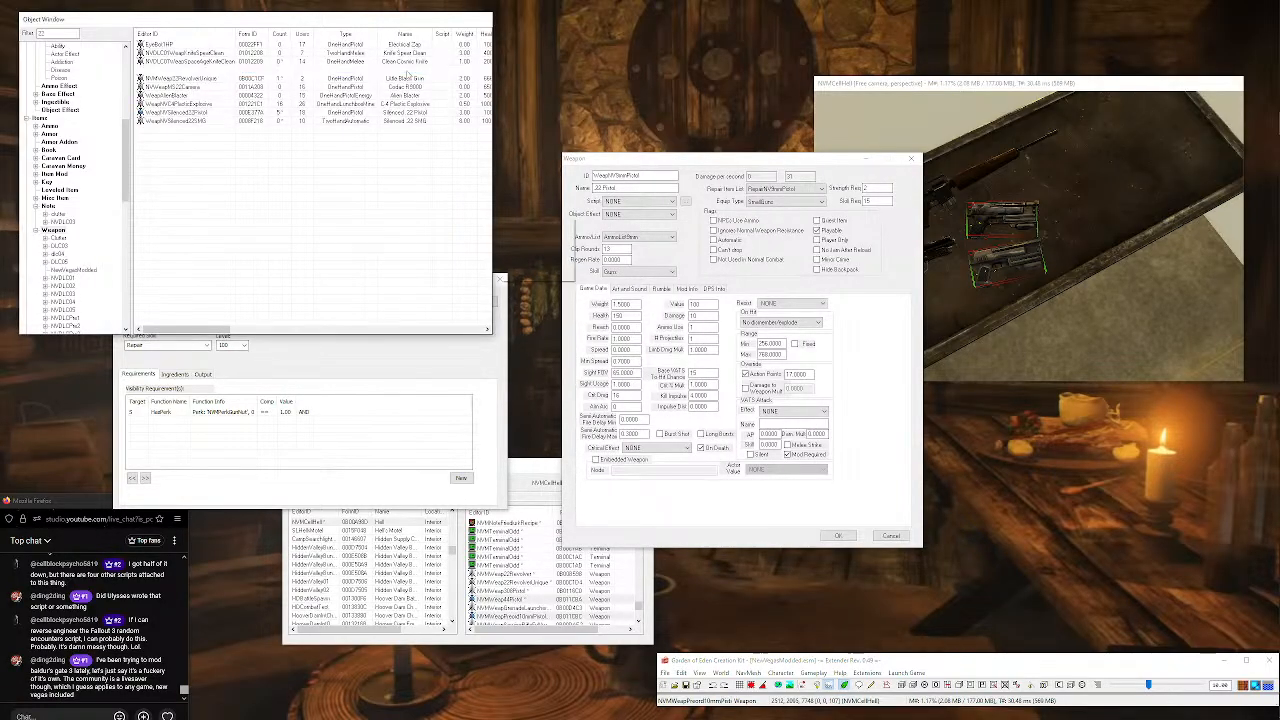
left_click(808, 168)
Set the .22 Pistol's damage to 12.
left_click(697, 317)
key("BackSpace")
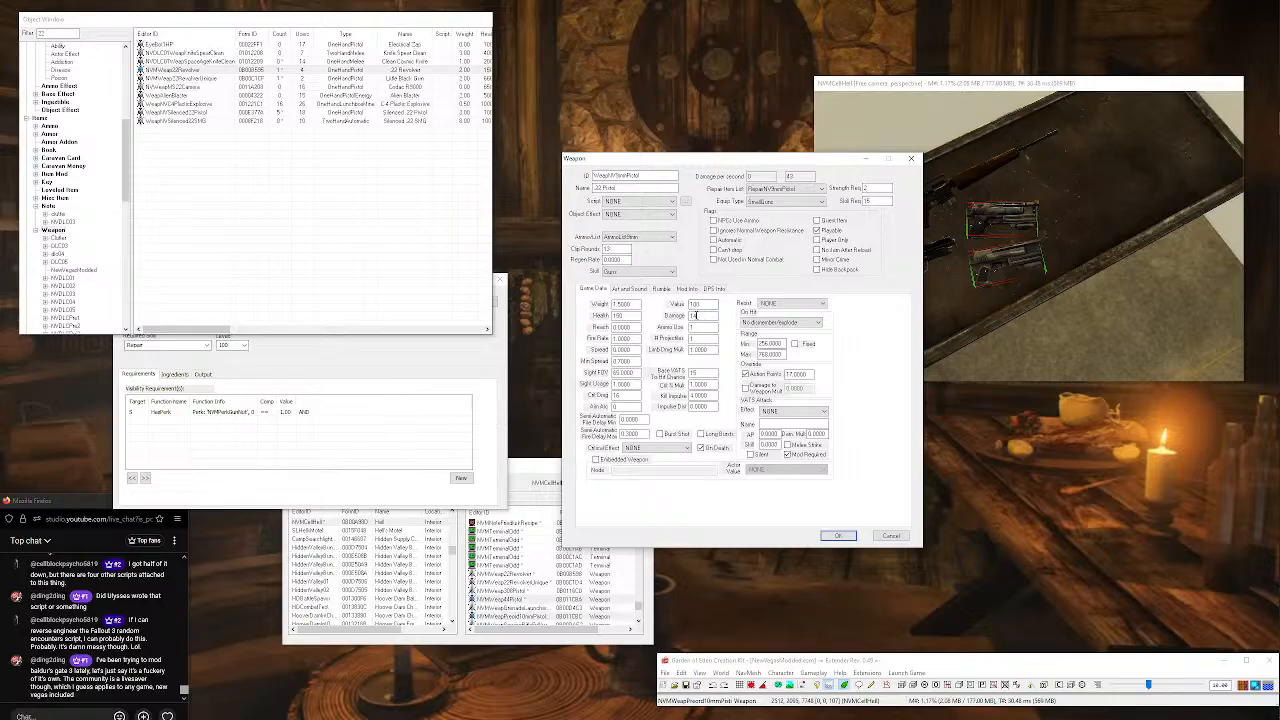
double_click(695, 315)
type("12")
Assign the AmmoList22LR ammo list to the .22 Pistol and set its clip rounds to 16.
left_click(656, 237)
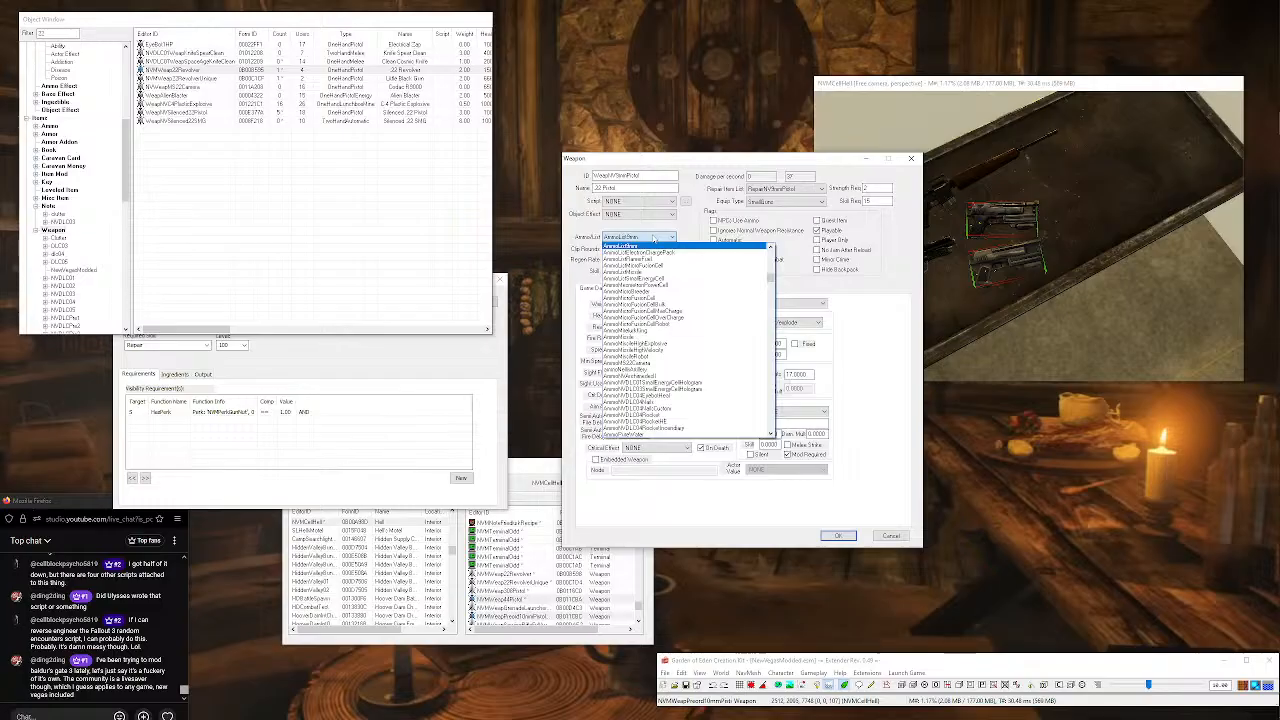
type("am")
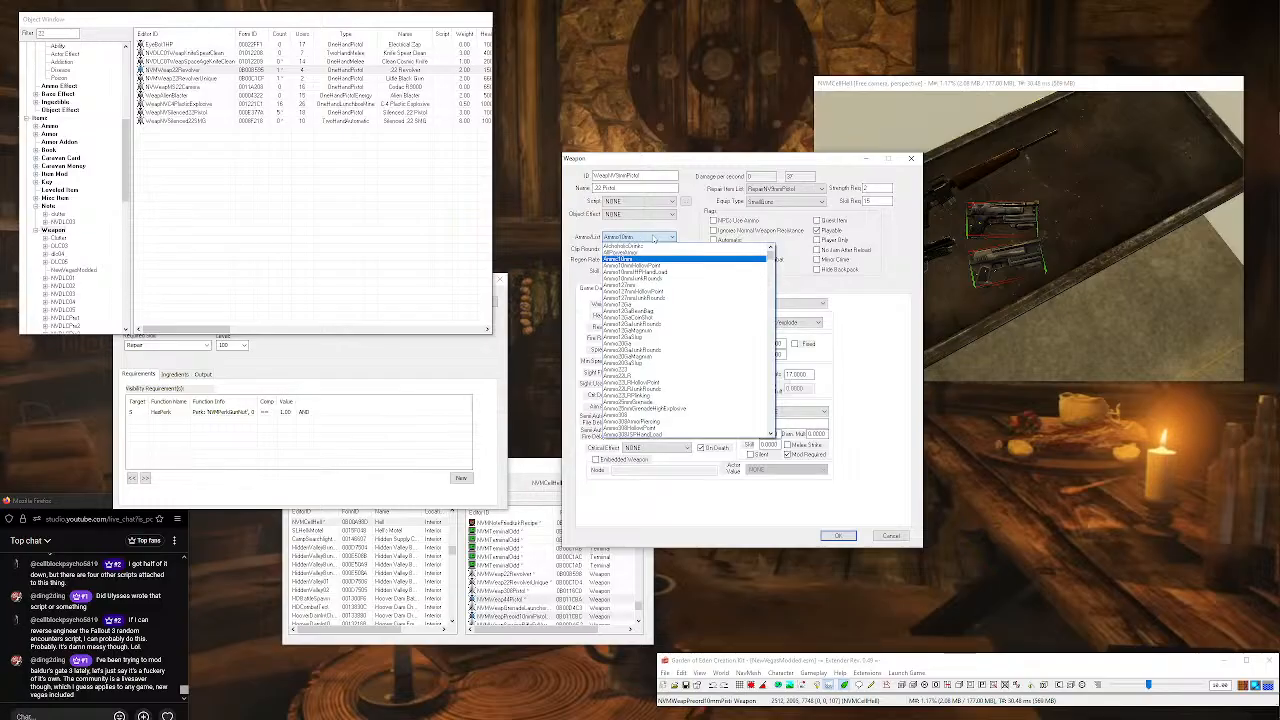
type("mo22lr")
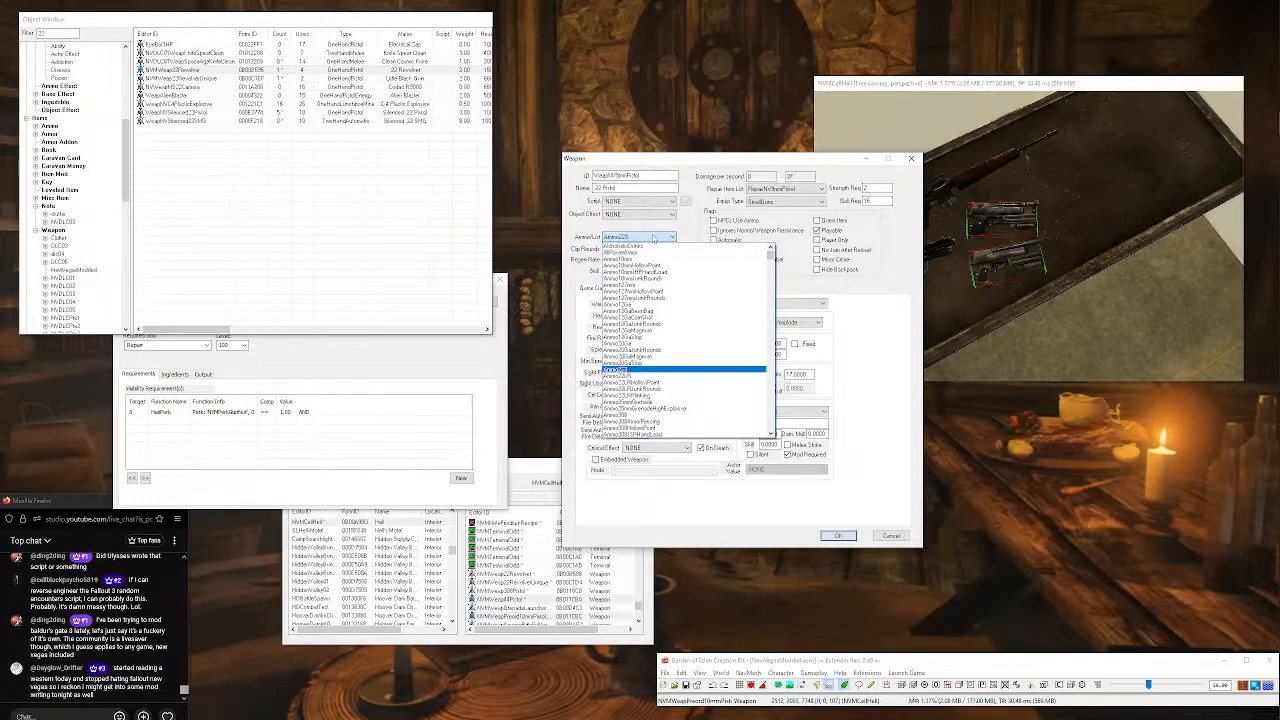
key("Down")
key("Up")
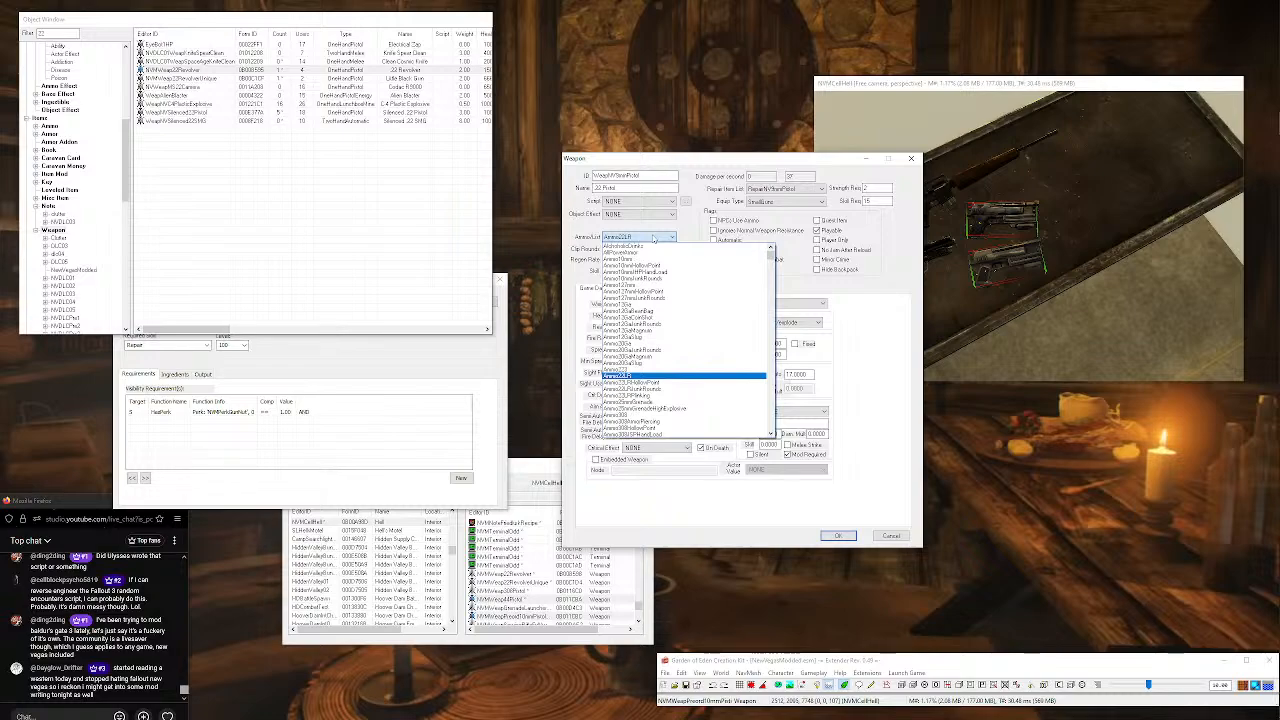
scroll(667, 378, "down", 3)
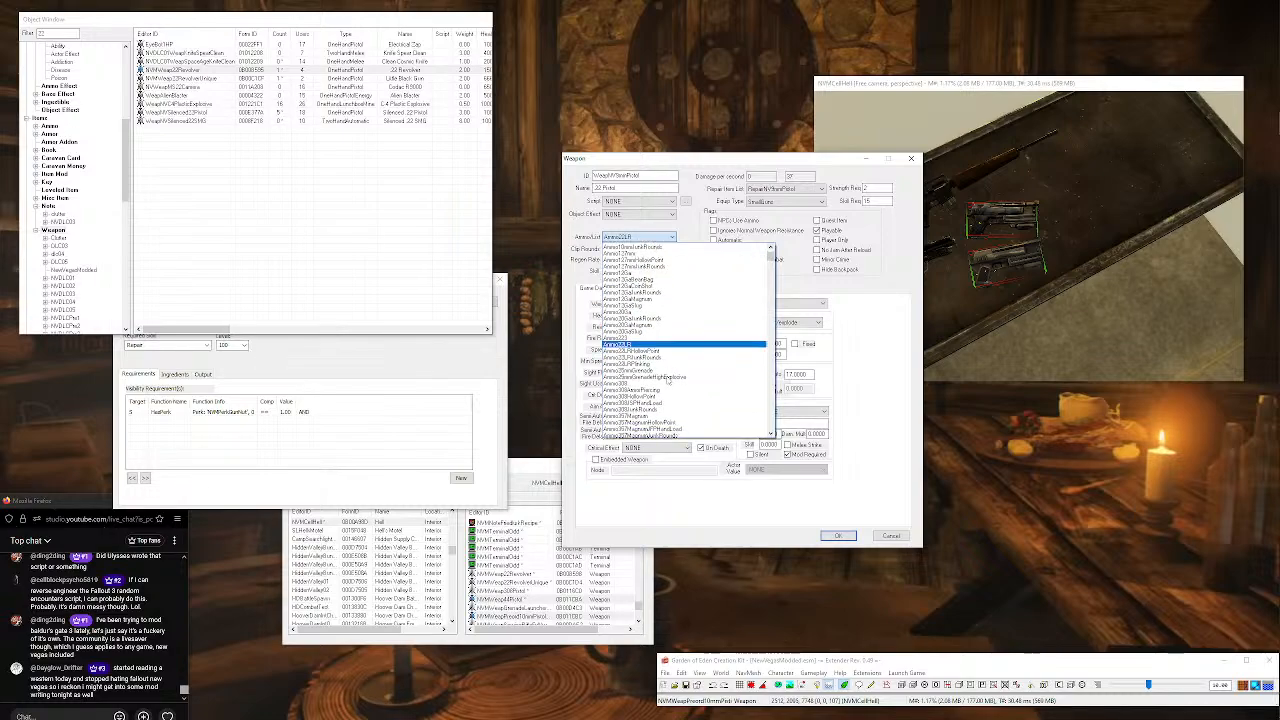
scroll(664, 380, "up", 3)
type("ammo10li")
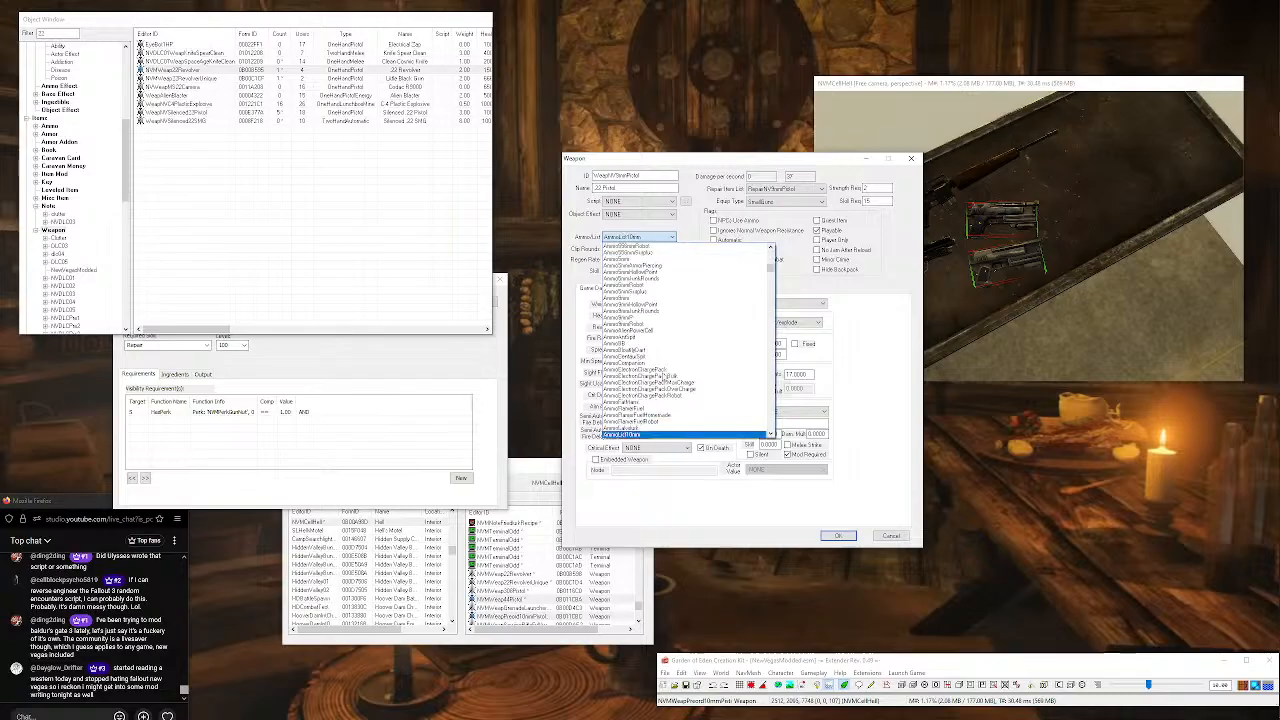
type("22LR")
key("Return")
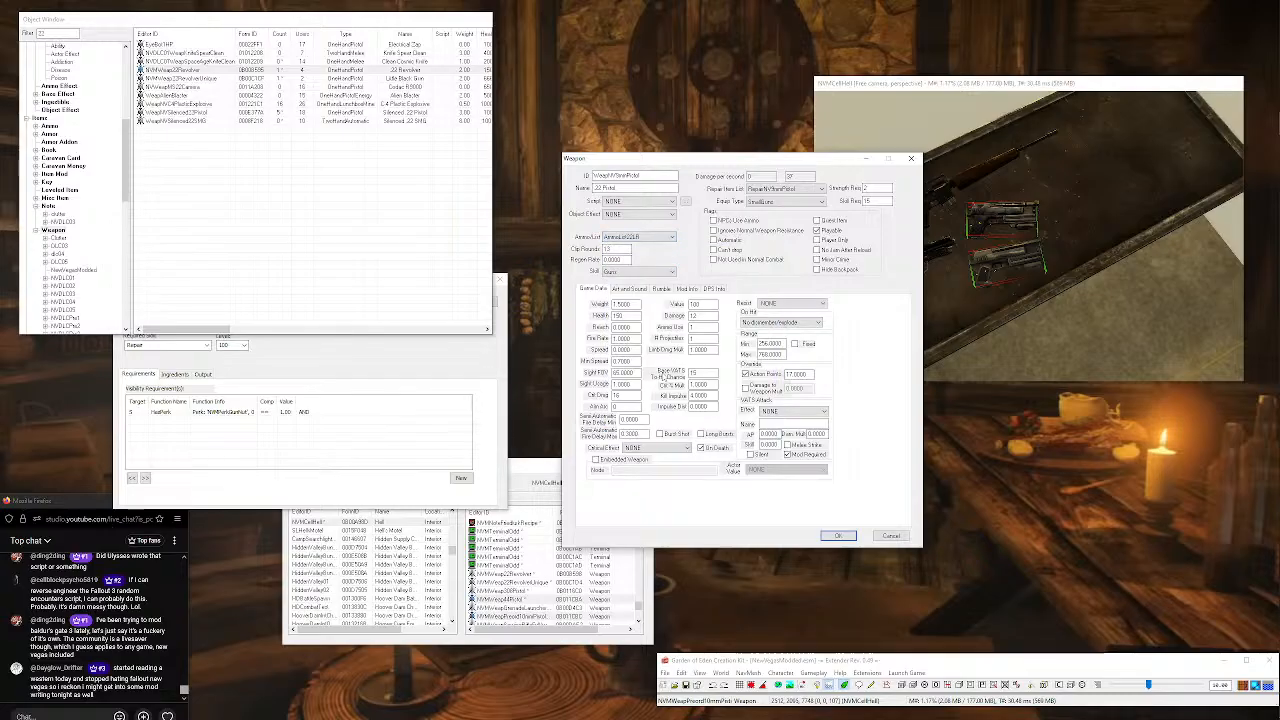
left_click_drag(621, 249, 576, 245)
type("16")
Assign the DummyNVStraightRazor object effect to the .22 Pistol.
left_click(641, 216)
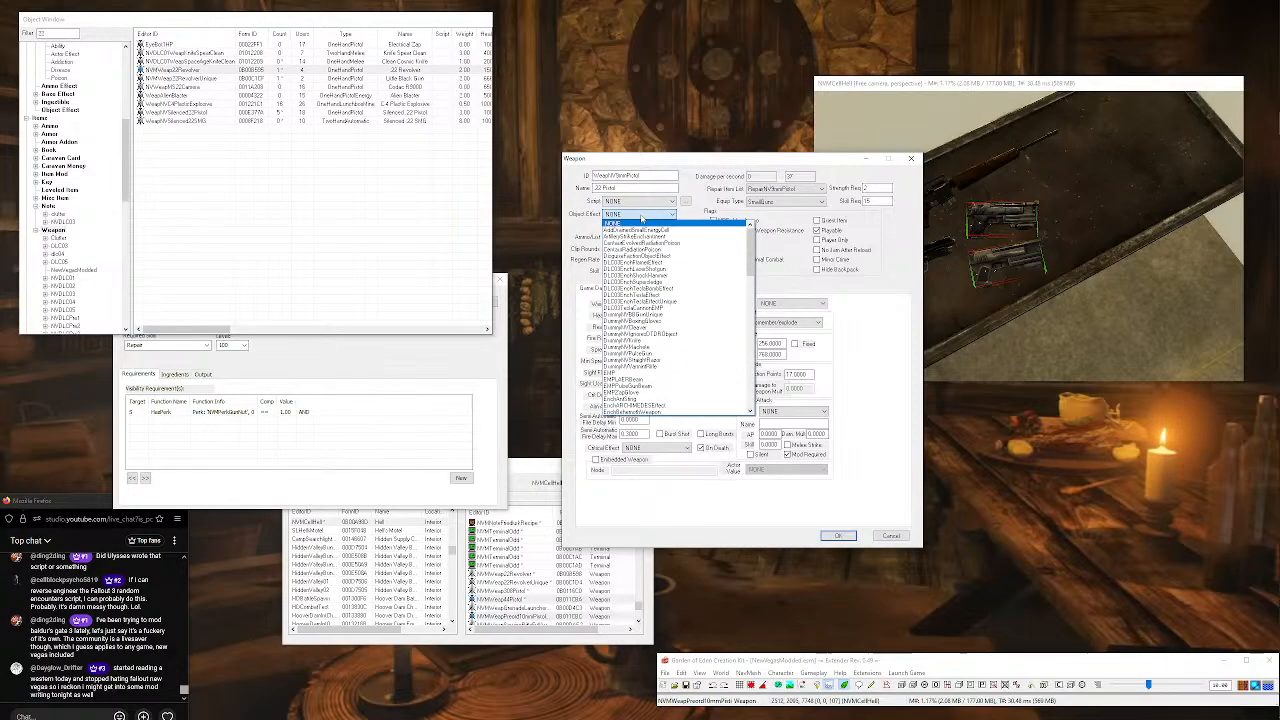
type("du")
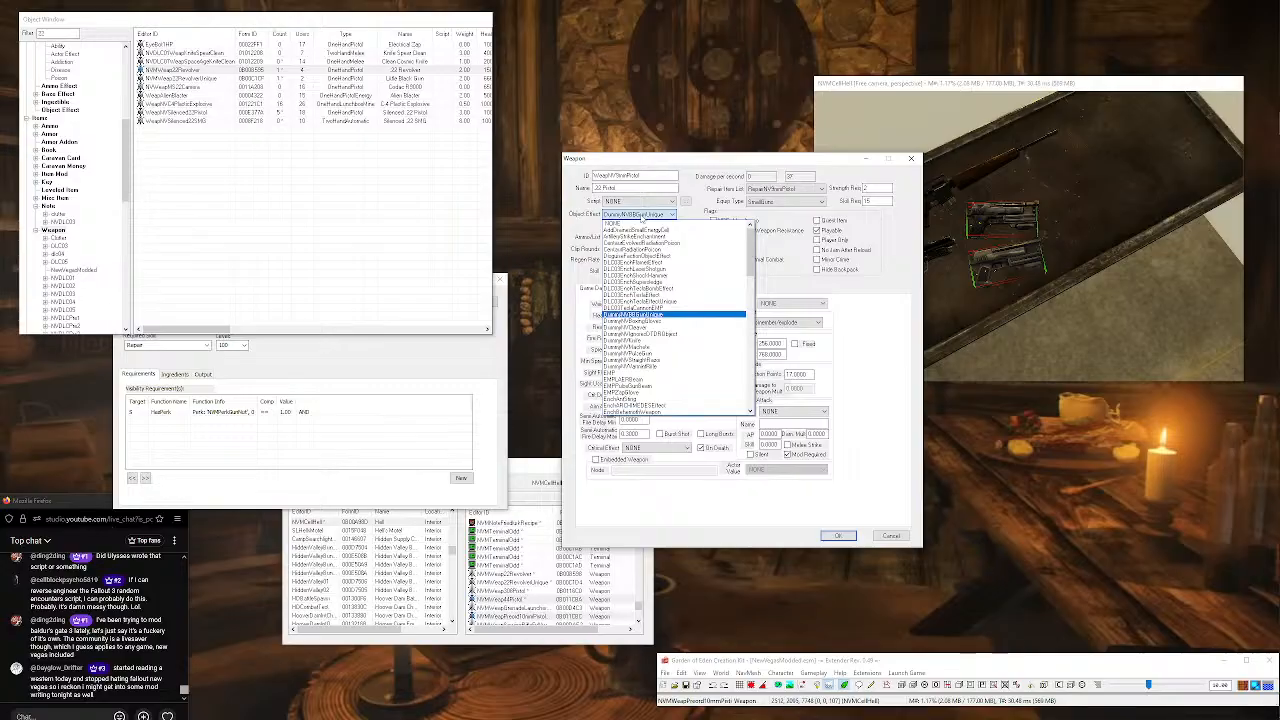
key("Down")
key("Down")
key("Down")
key("Down")
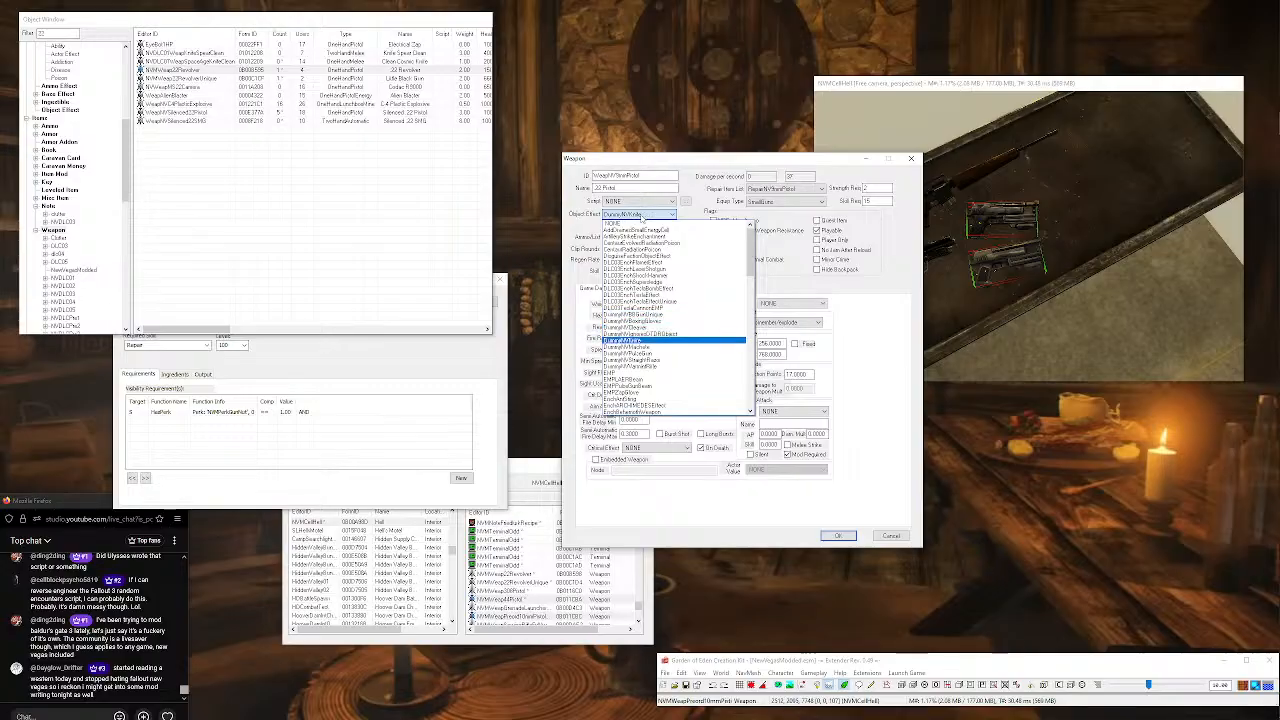
key("Down")
key("Down")
key("Down")
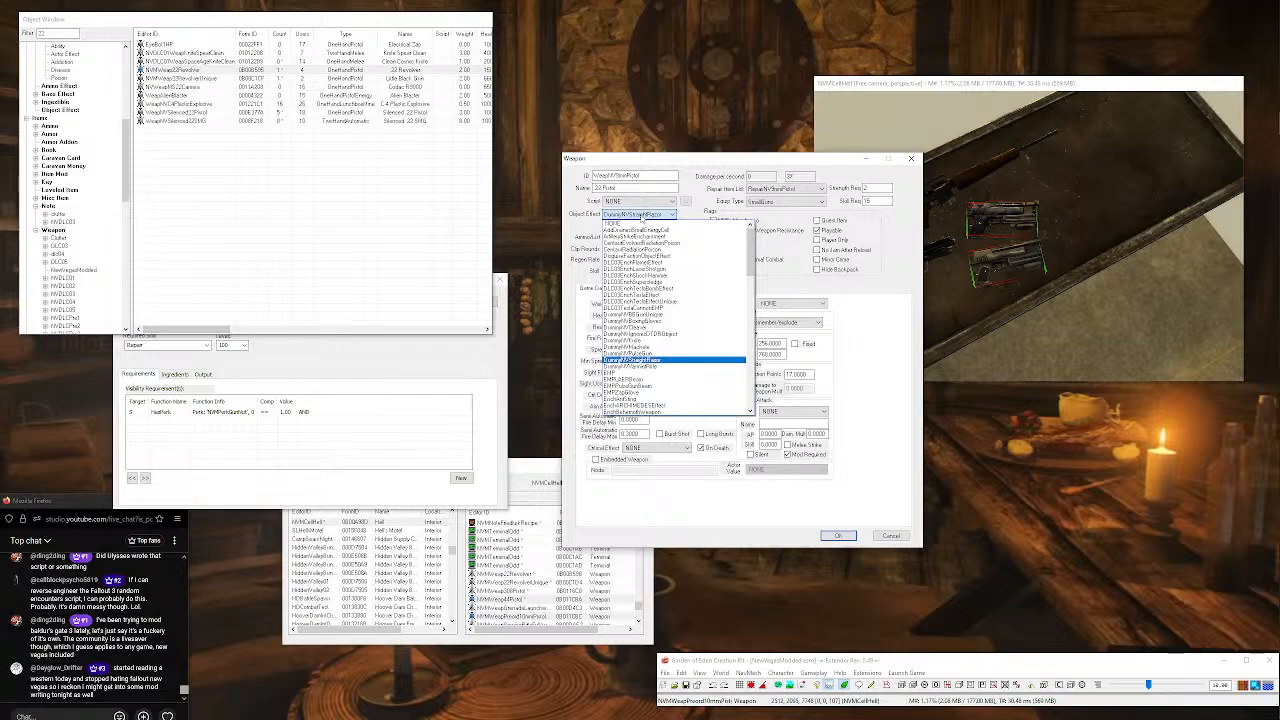
key("Return")
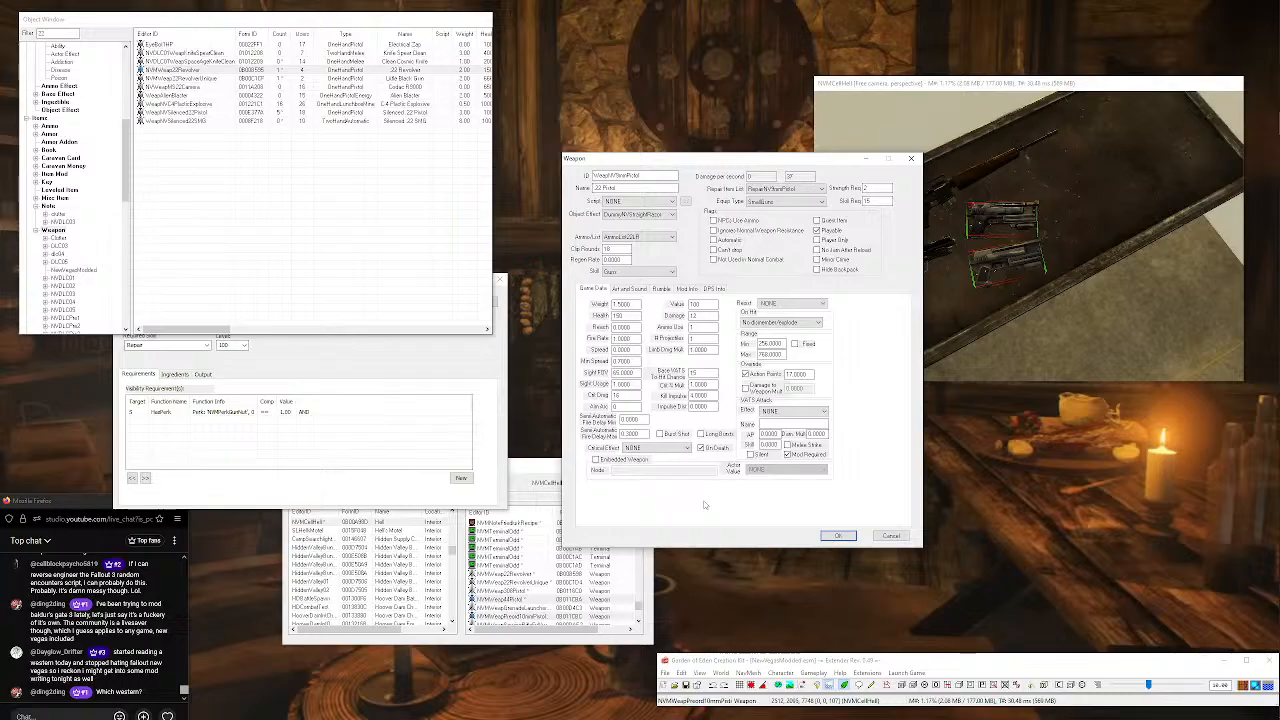
Set the .22 Pistol's critical damage to 12 and its editor ID to NVMWeapon22Pistol.
left_click_drag(625, 396, 567, 390)
type("12")
double_click(658, 173)
type("NVM")
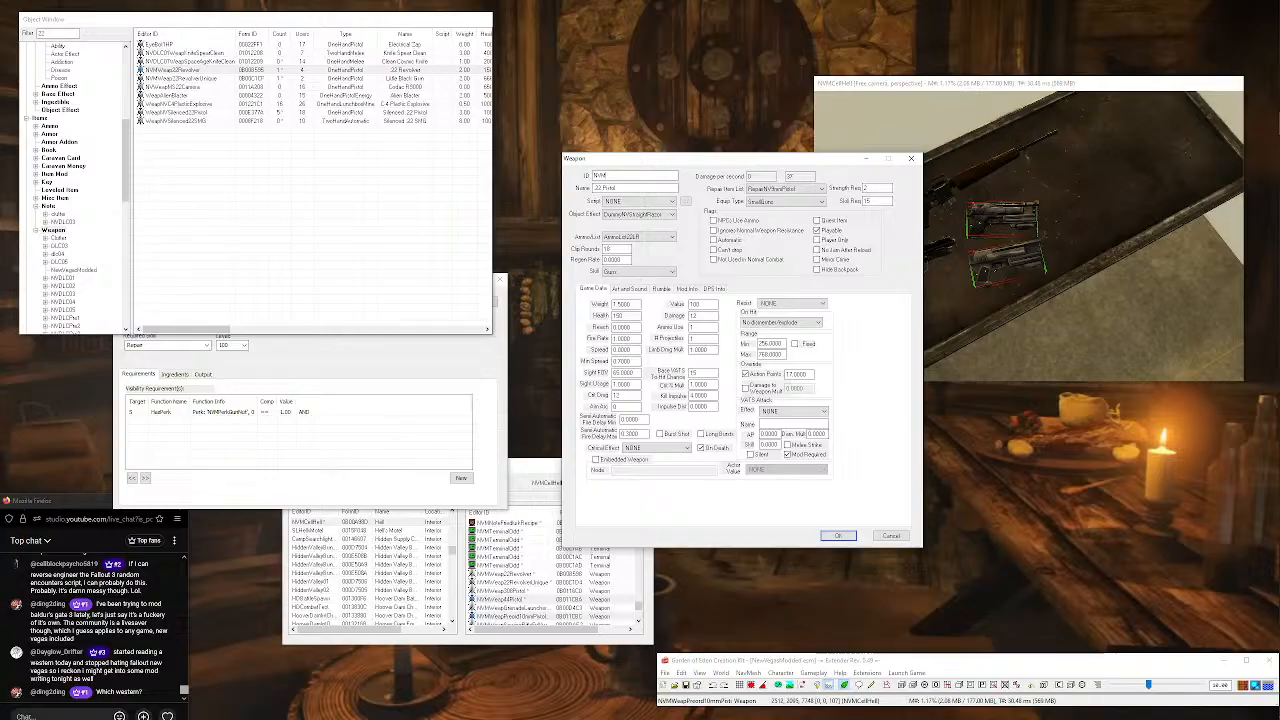
type("Weapon22Pistol")
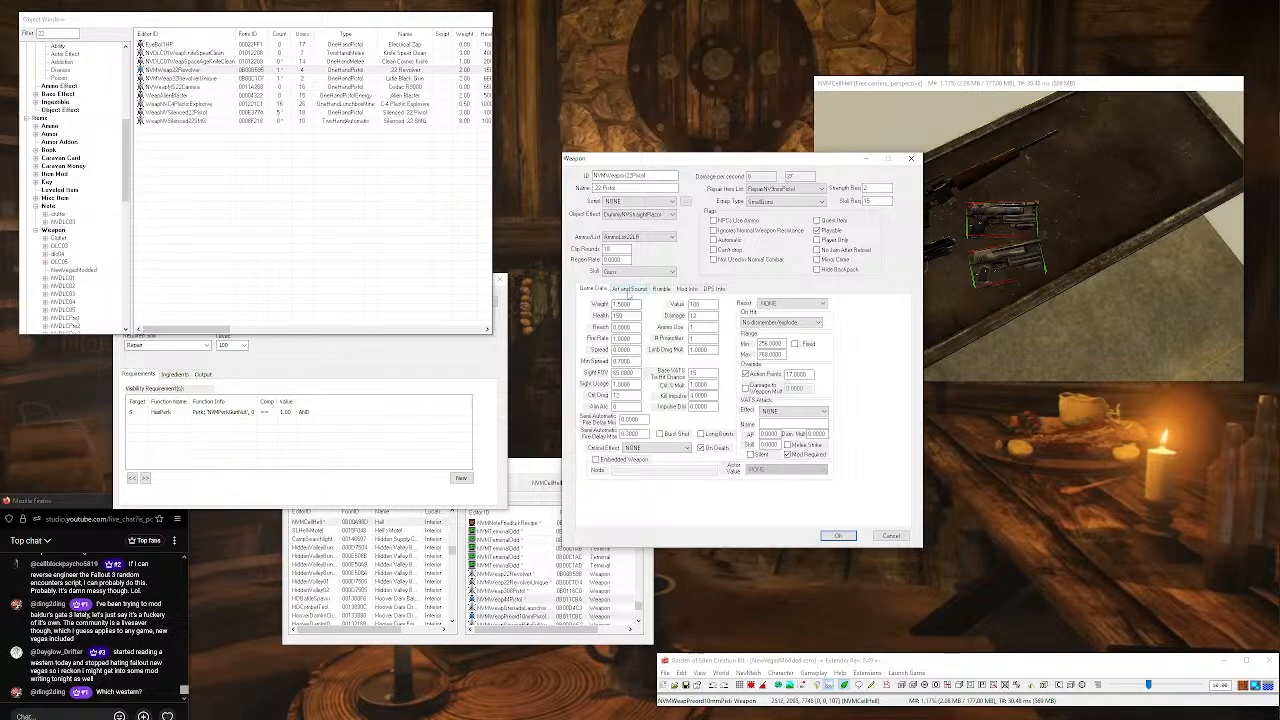
Remove the extended magazine from the .22 Pistol's first mod slot by setting the item to NONE.
left_click(630, 289)
left_click(661, 289)
left_click(687, 289)
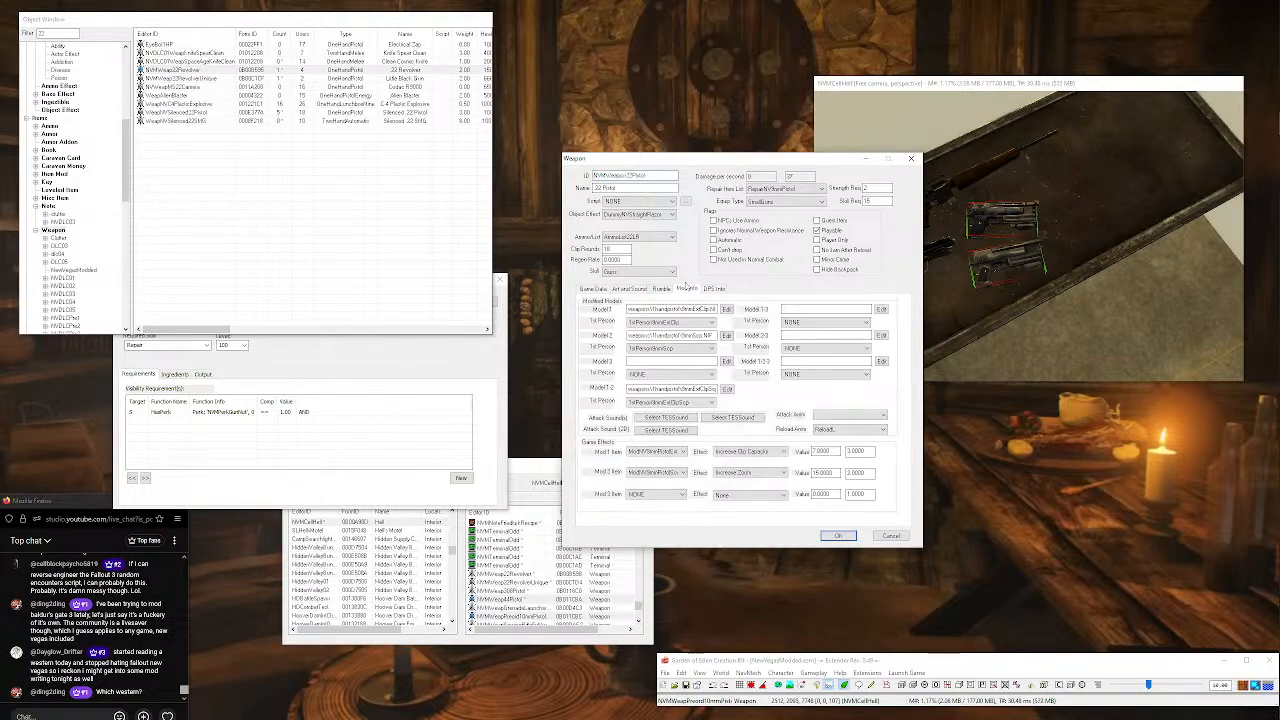
left_click(680, 452)
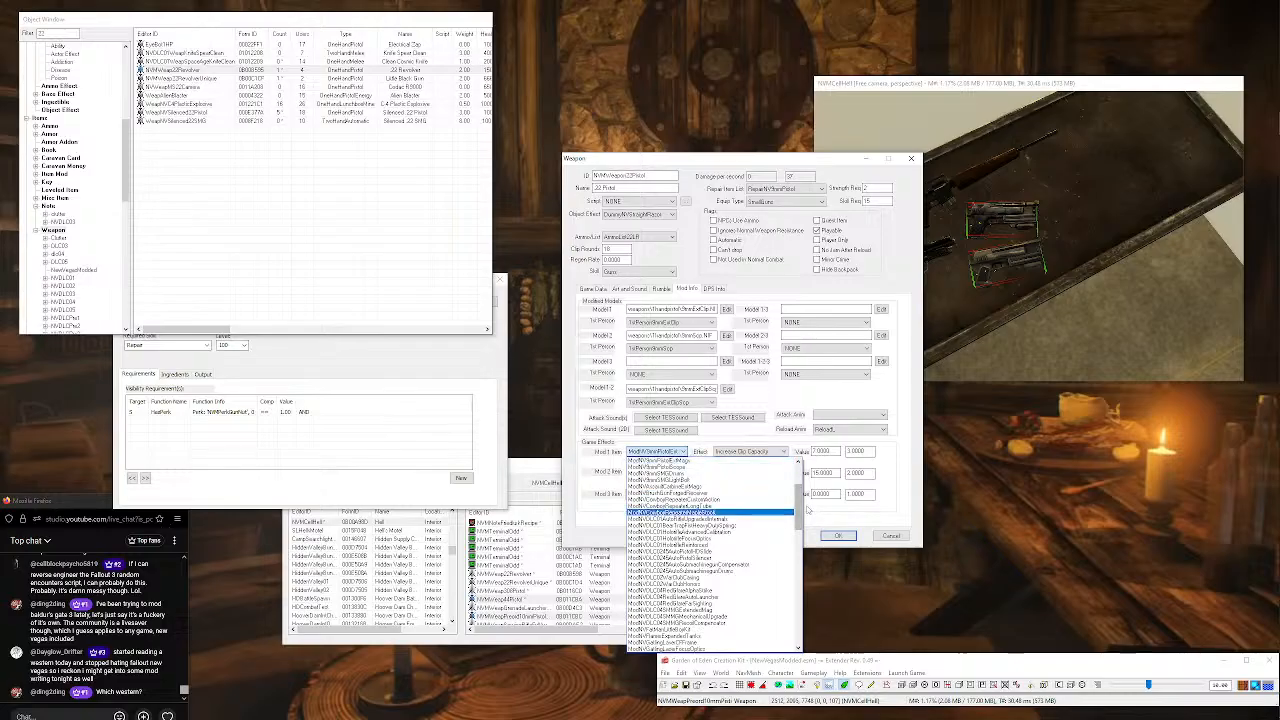
scroll(797, 490, "up", 4)
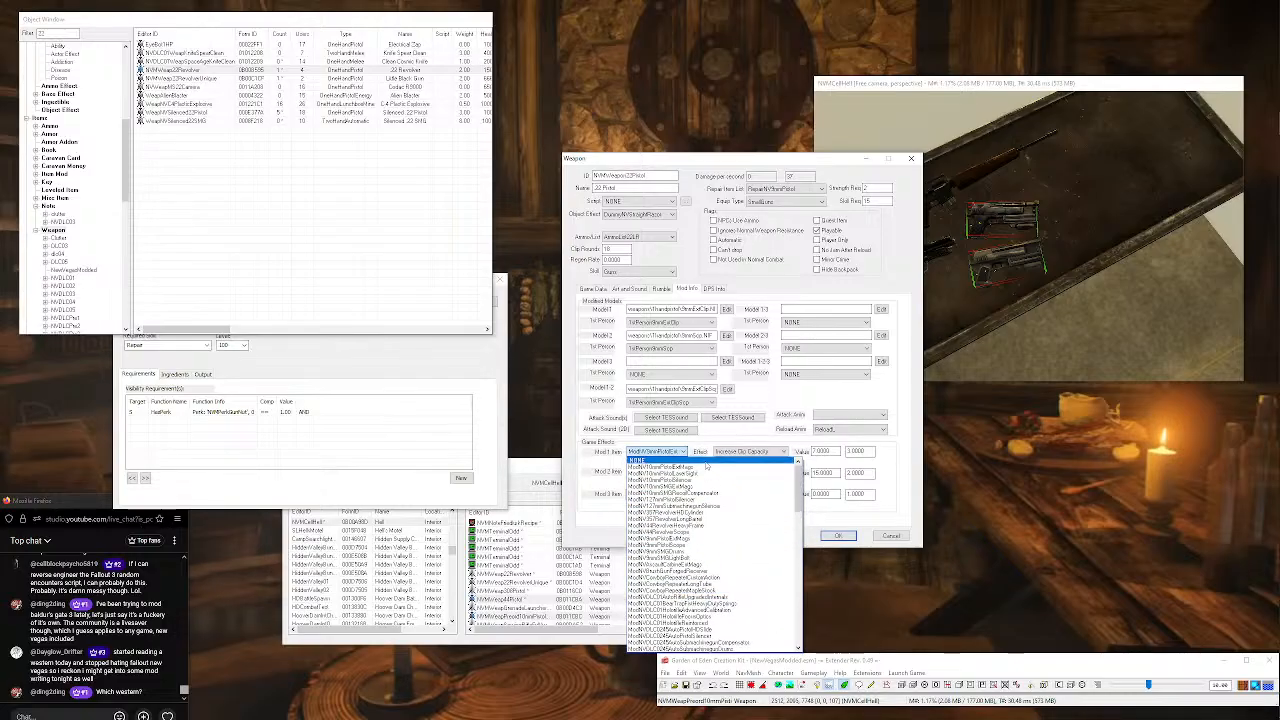
left_click(706, 461)
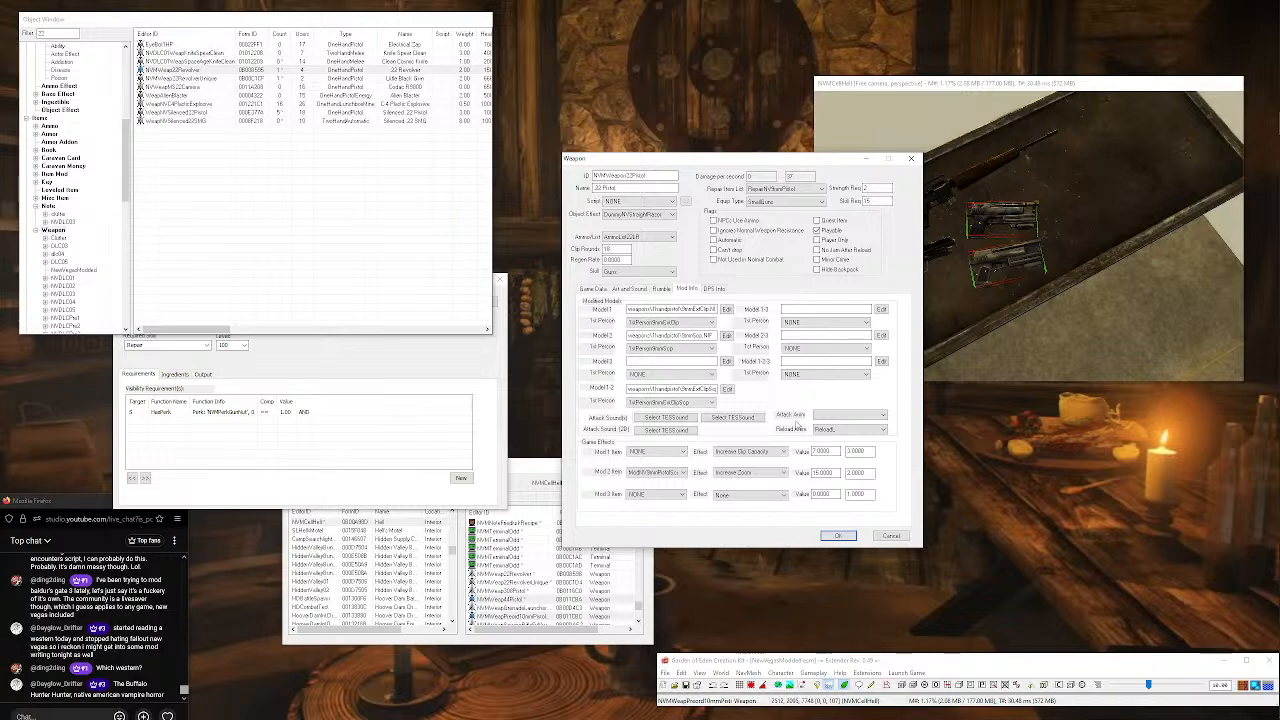
Set the .22 Pistol's critical damage to 30.
left_click(593, 289)
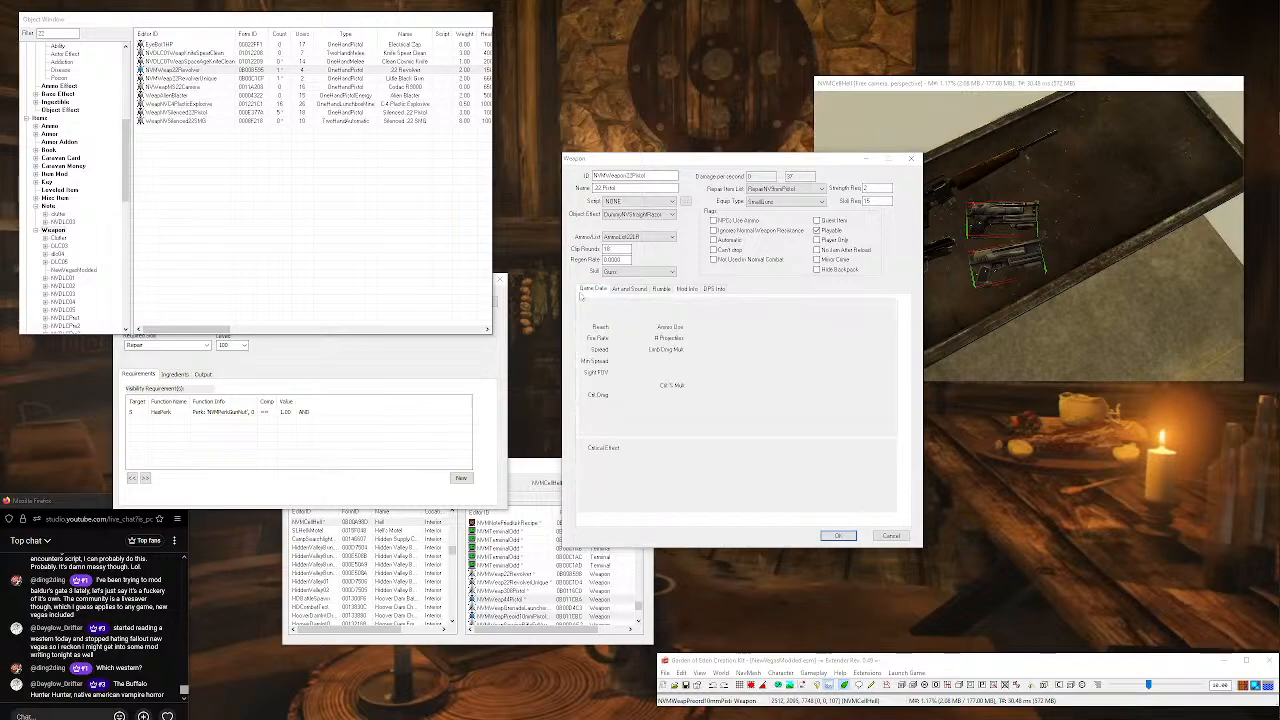
double_click(606, 249)
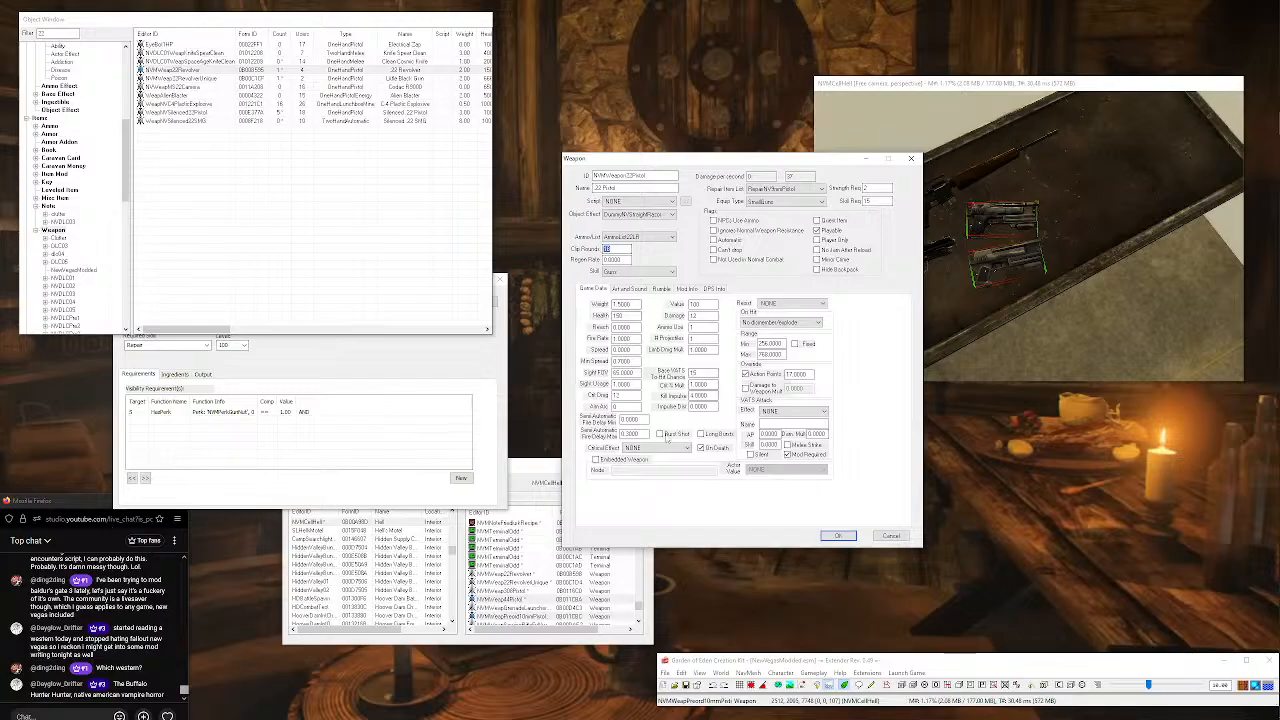
double_click(700, 316)
double_click(616, 396)
type("30")
Set the .22 Pistol's critical percent multiplier to 3, using the Silenced .22 Pistol as reference, and save it as a new weapon form.
double_click(388, 113)
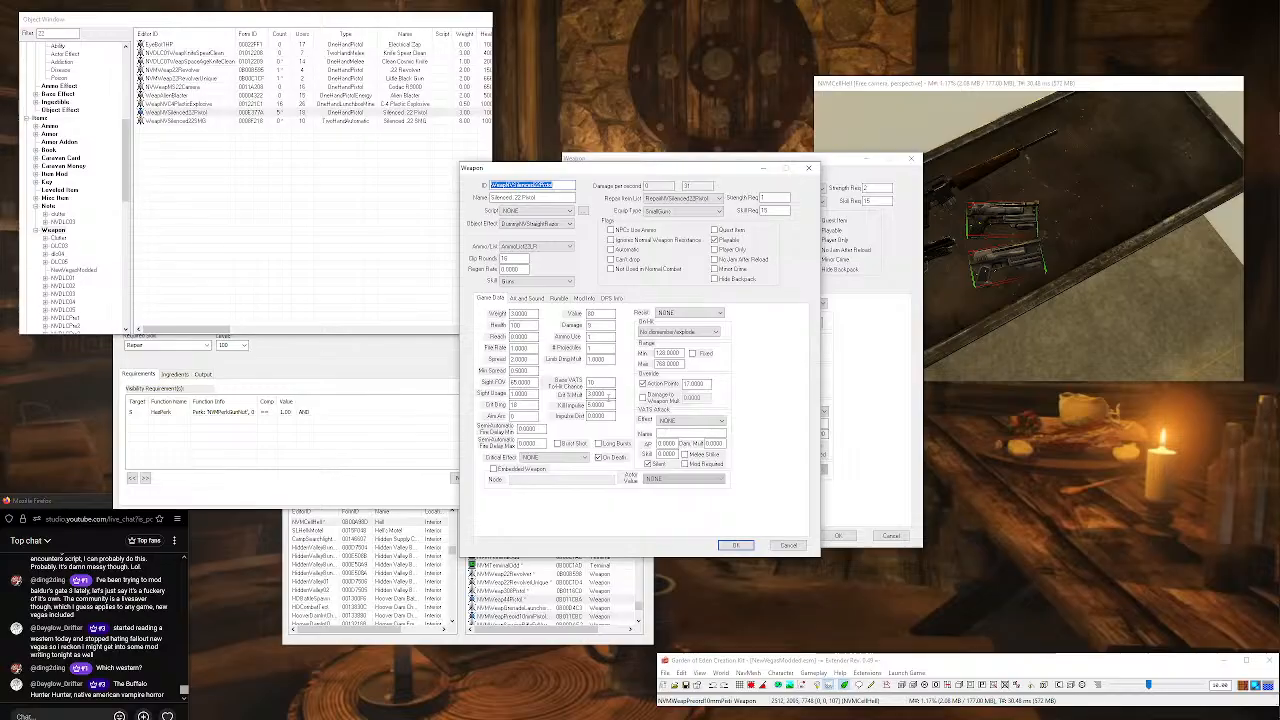
left_click(789, 547)
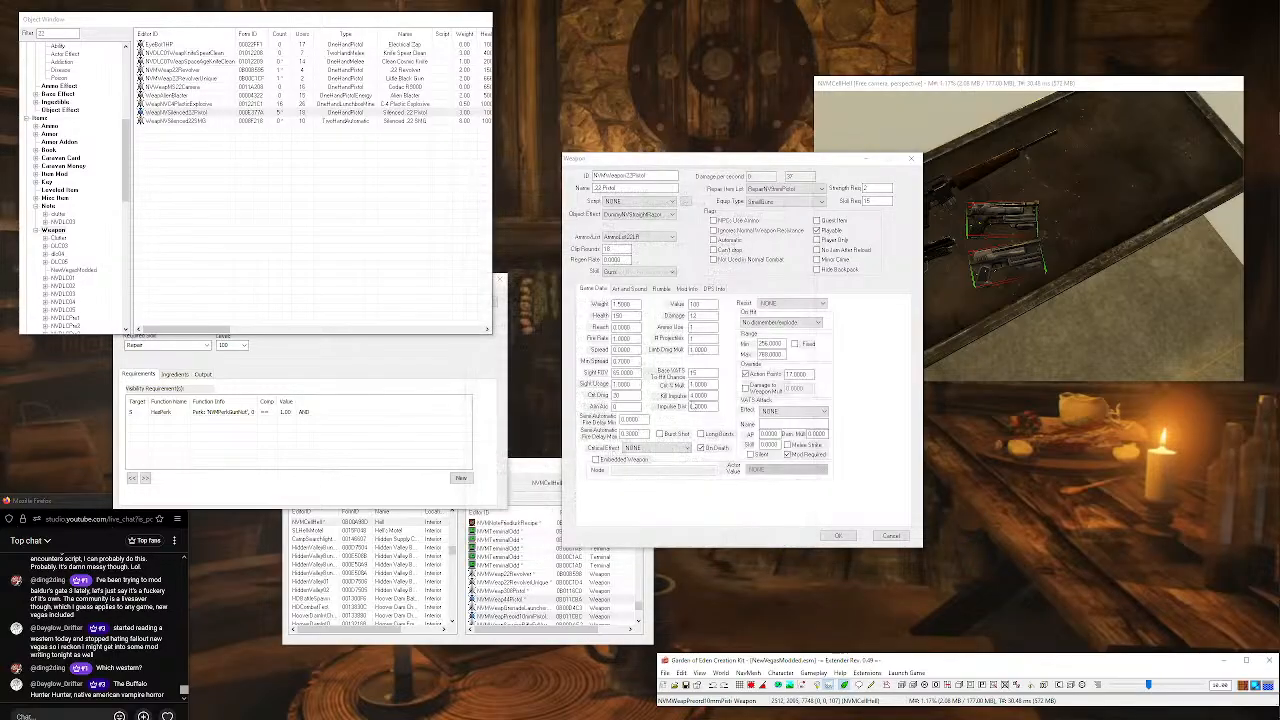
double_click(691, 384)
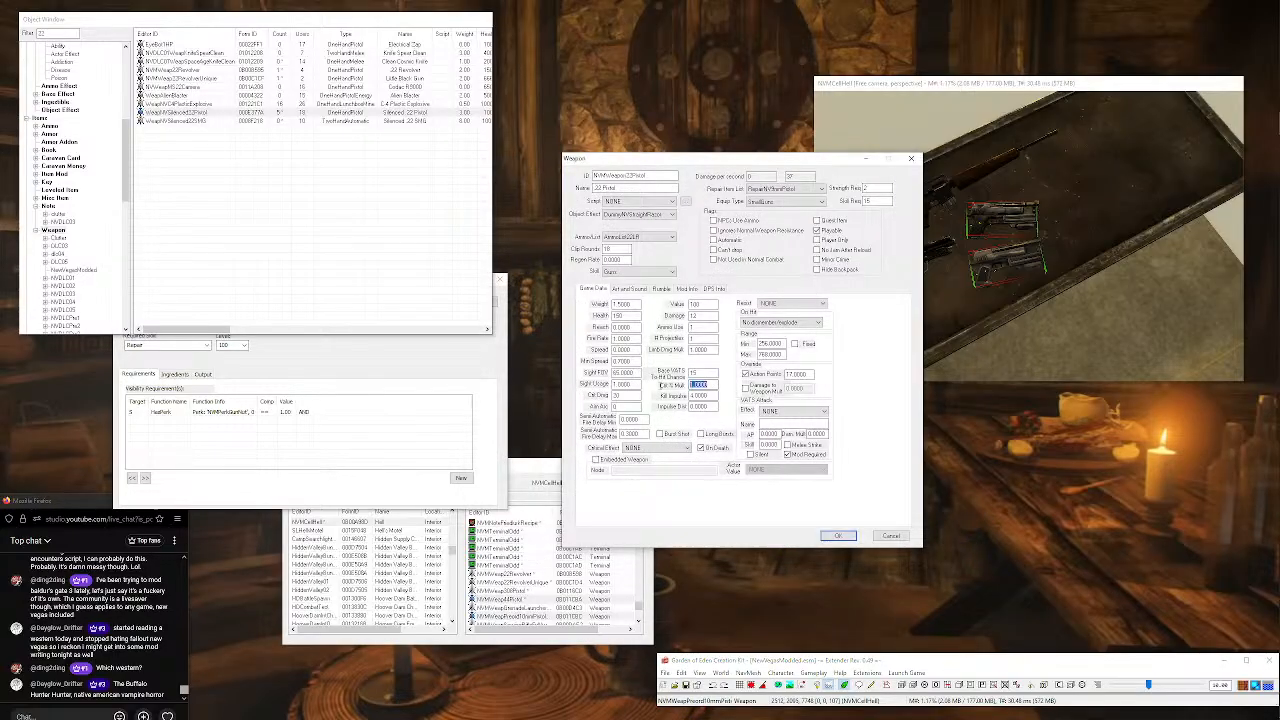
type("3")
left_click(711, 372)
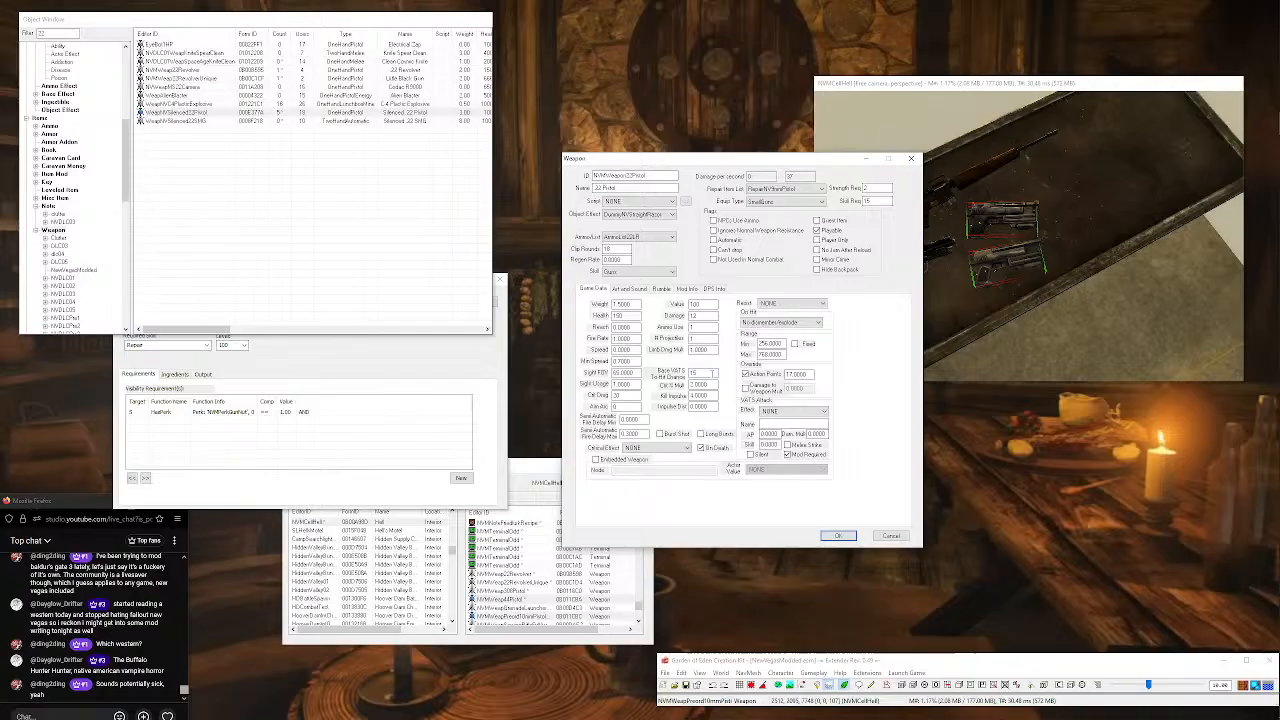
left_click_drag(712, 373, 701, 372)
left_click(836, 537)
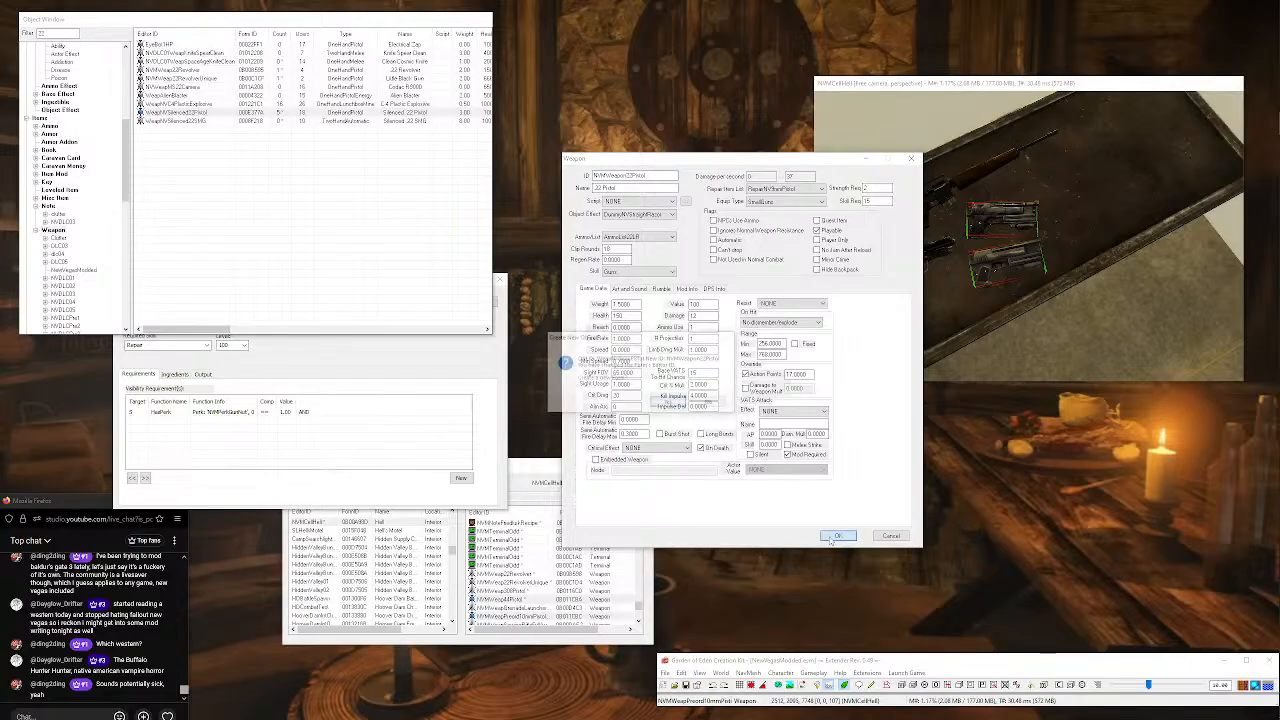
left_click(667, 405)
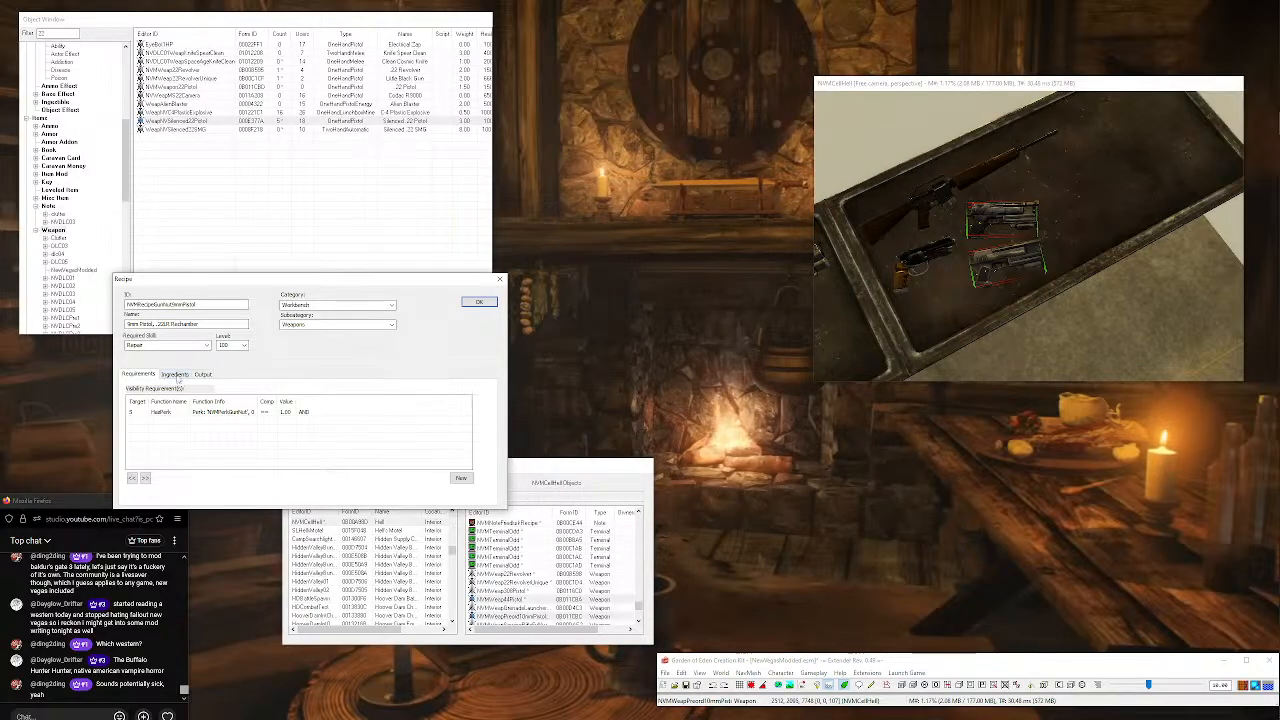
Add one NVMWeapon22Pistol as the output of the 9mm Pistol .22LR rechamber recipe and save the recipe.
left_click(175, 374)
left_click(203, 374)
right_click(146, 433)
left_click(170, 441)
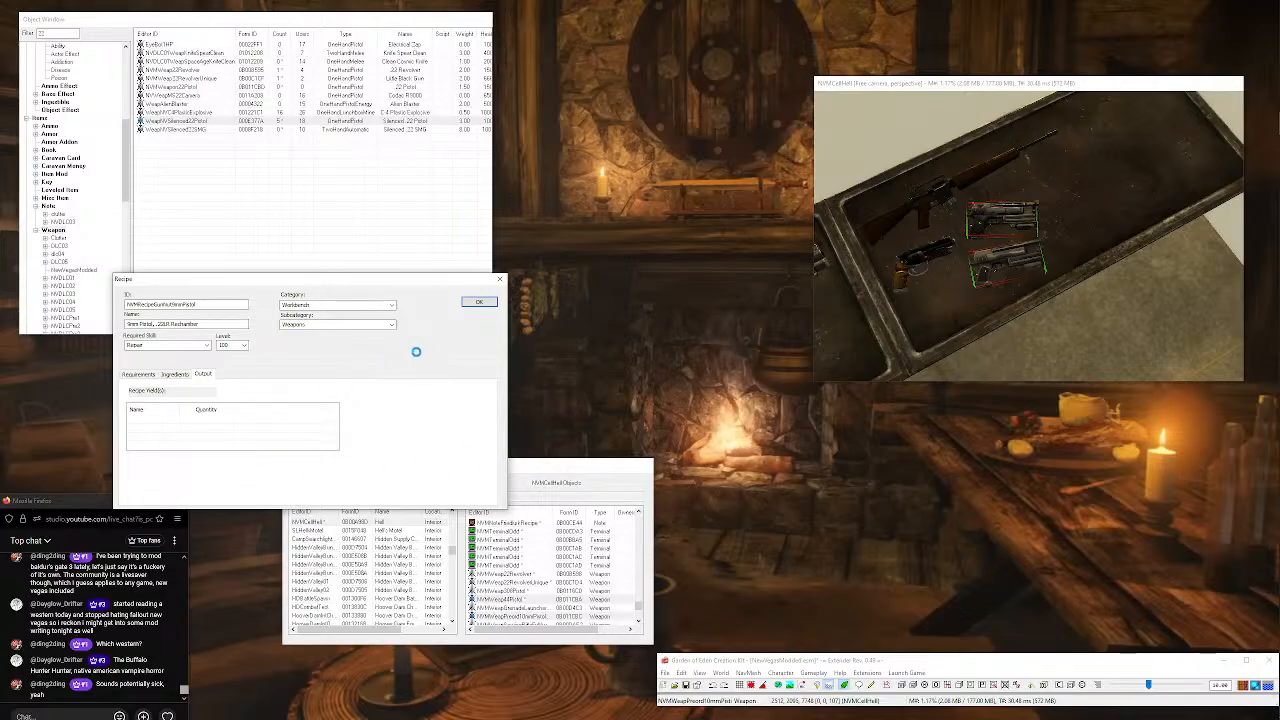
left_click(347, 317)
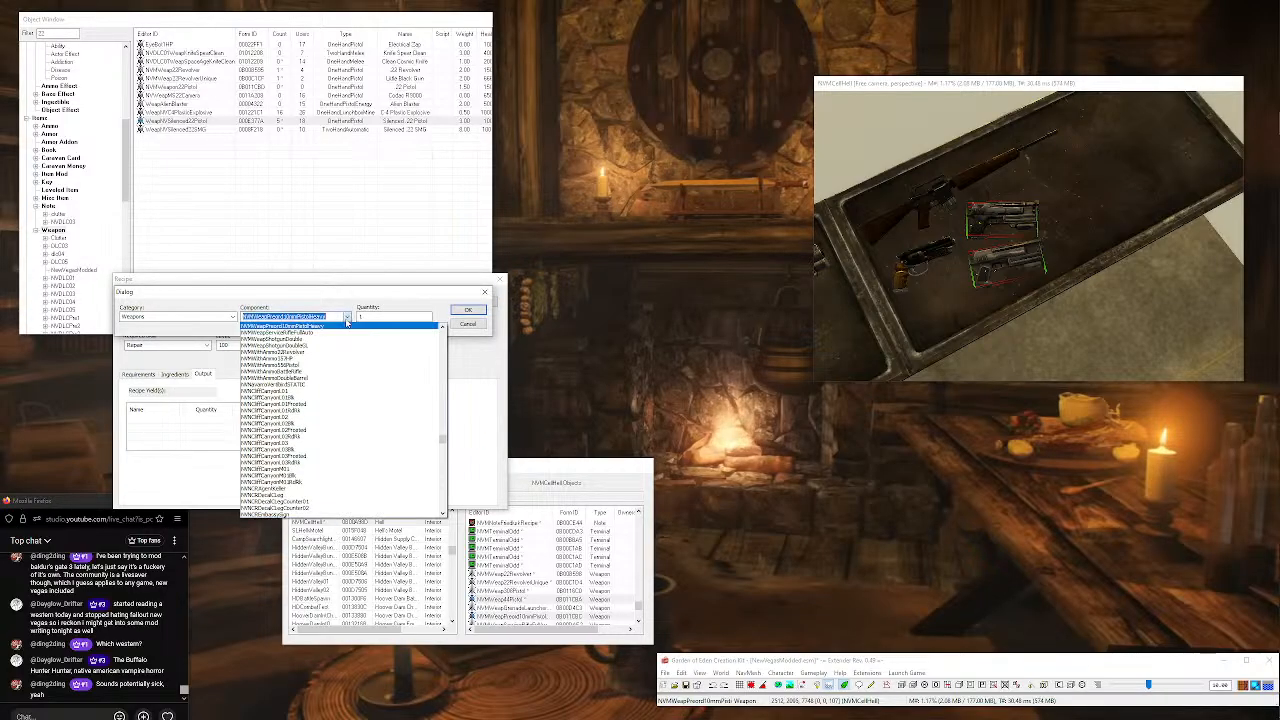
scroll(323, 345, "up", 4)
scroll(323, 345, "up", 3)
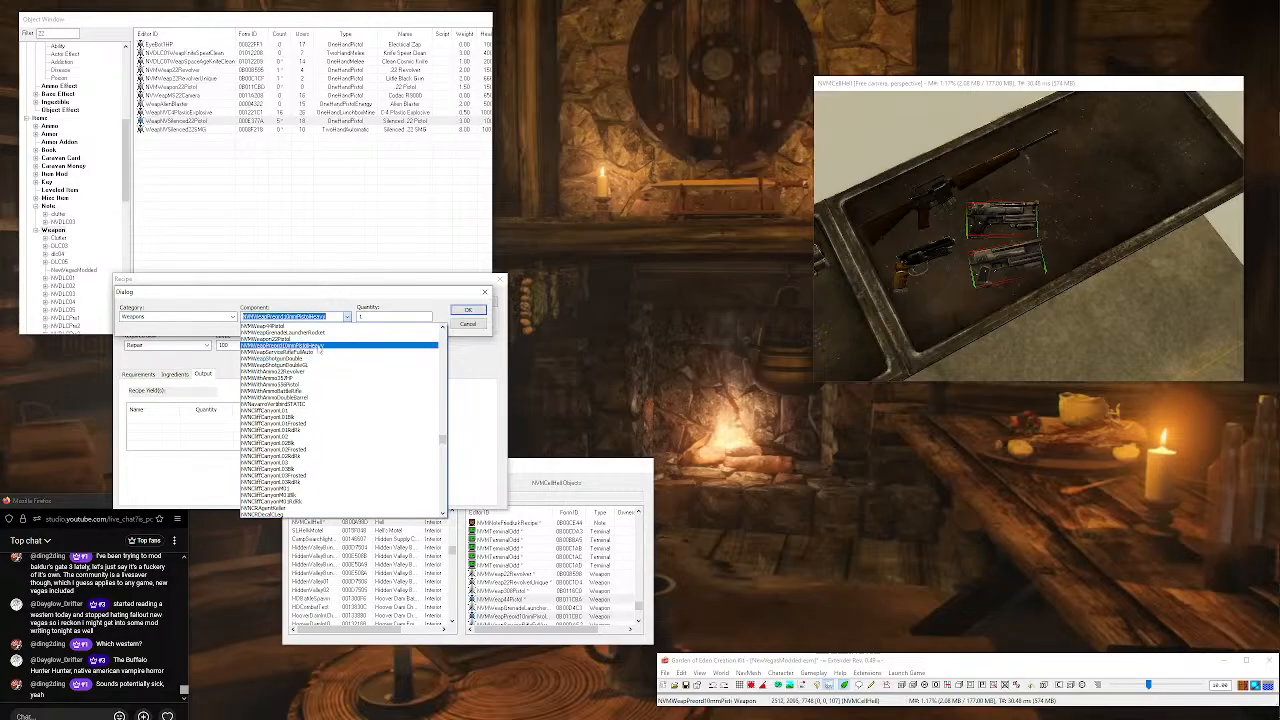
left_click(300, 345)
left_click(468, 309)
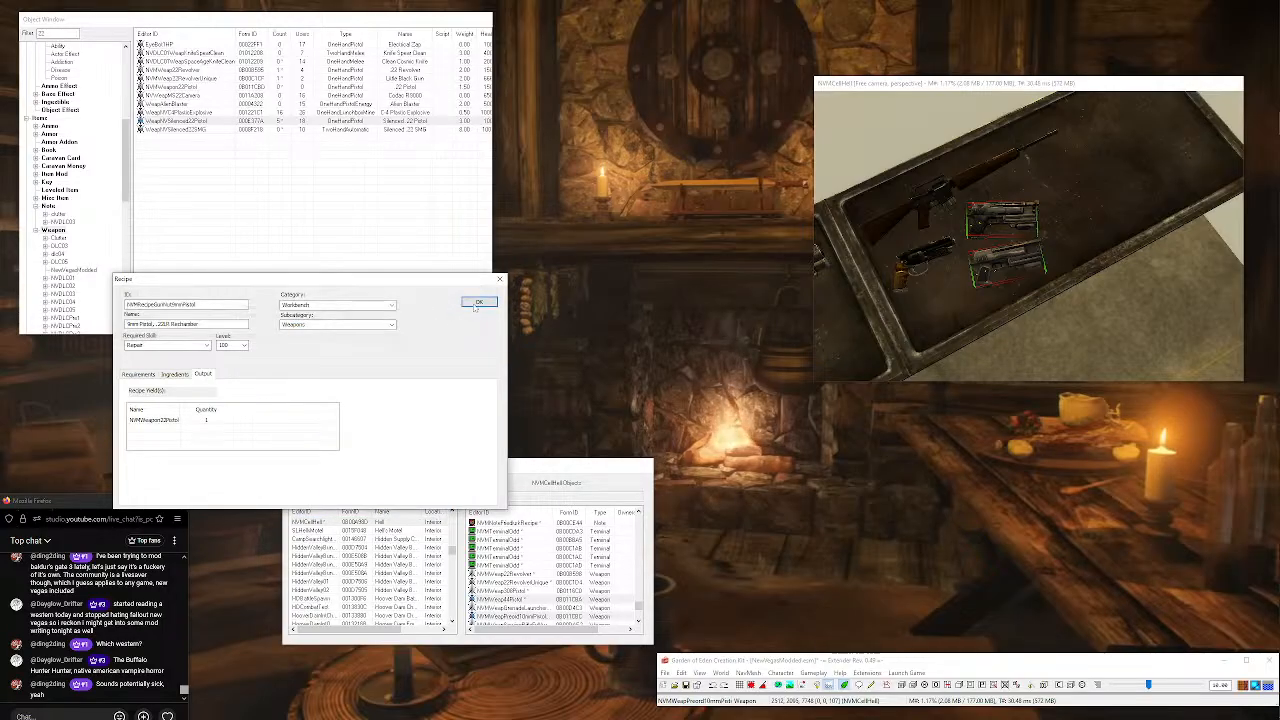
left_click(476, 303)
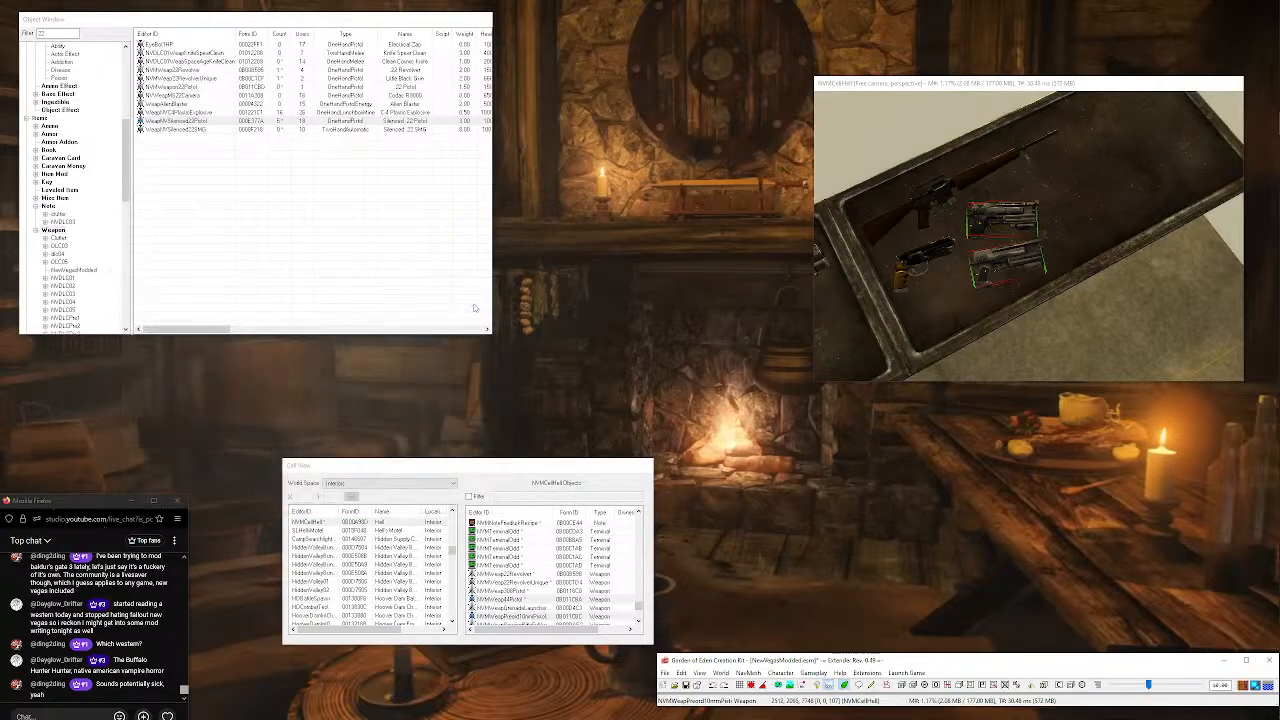
Save the NewVegasModded plugin and reposition the main editor window.
left_click(664, 673)
left_click(690, 606)
left_click_drag(700, 664, 646, 672)
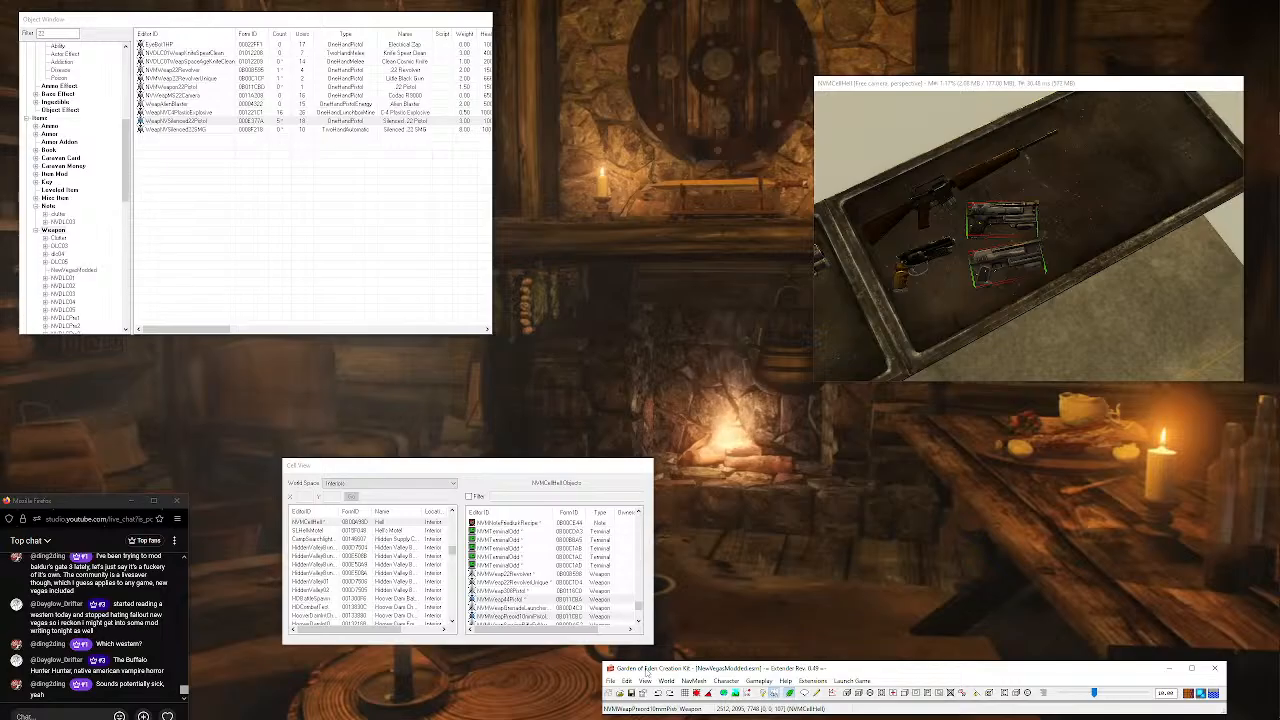
Filter the recipes by nvm and open the NVMRecipeGunNutAutomaticRifle recipe.
scroll(34, 218, "up", 10)
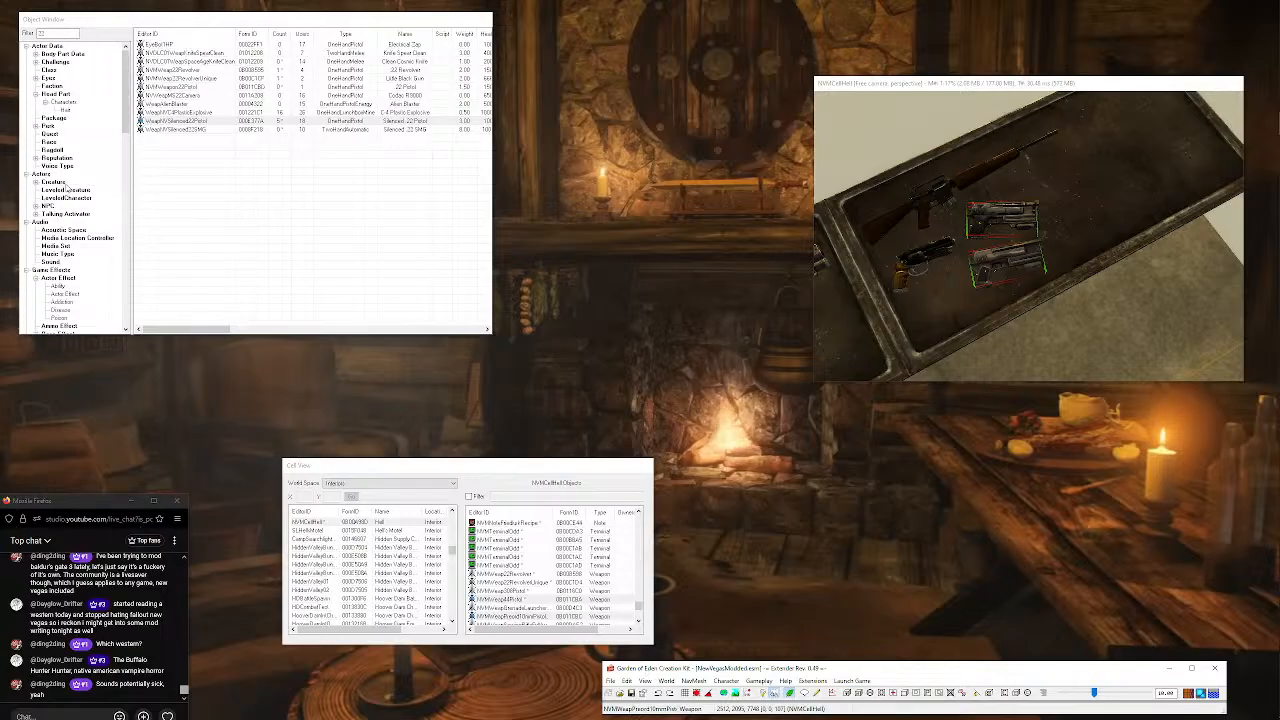
scroll(66, 182, "down", 10)
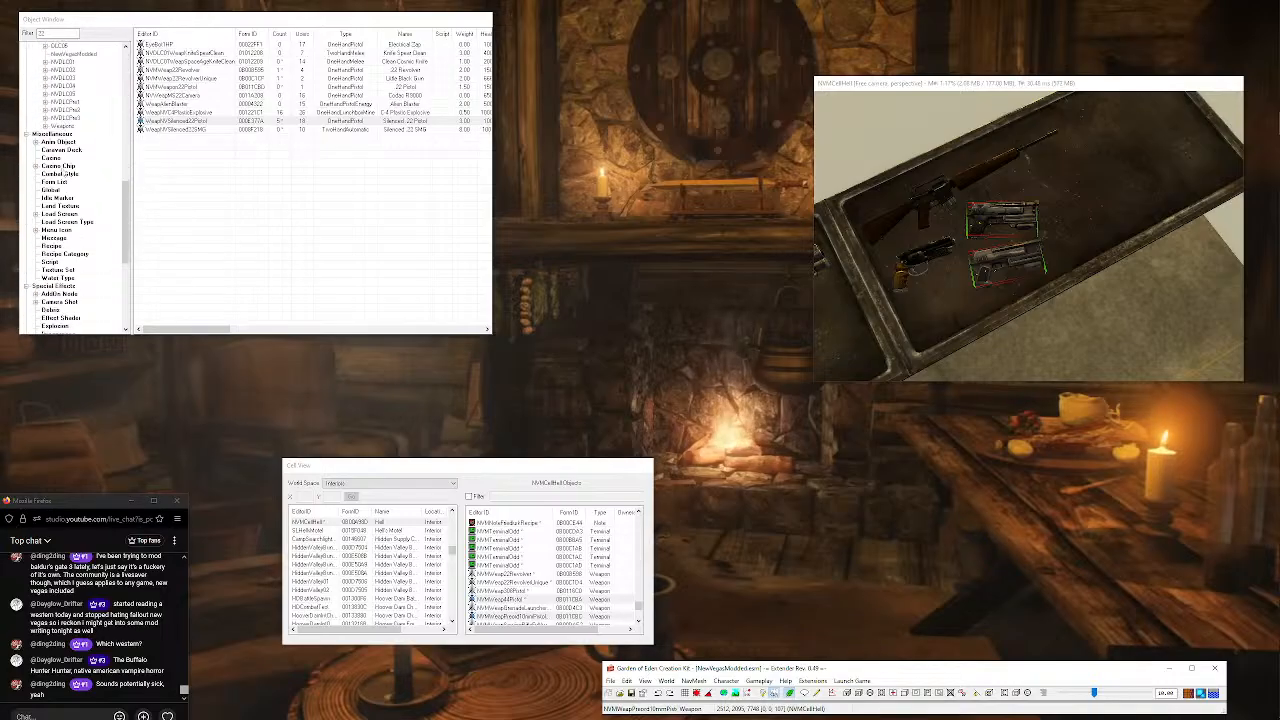
left_click(51, 245)
left_click_drag(64, 34, 1, 28)
type("nvm")
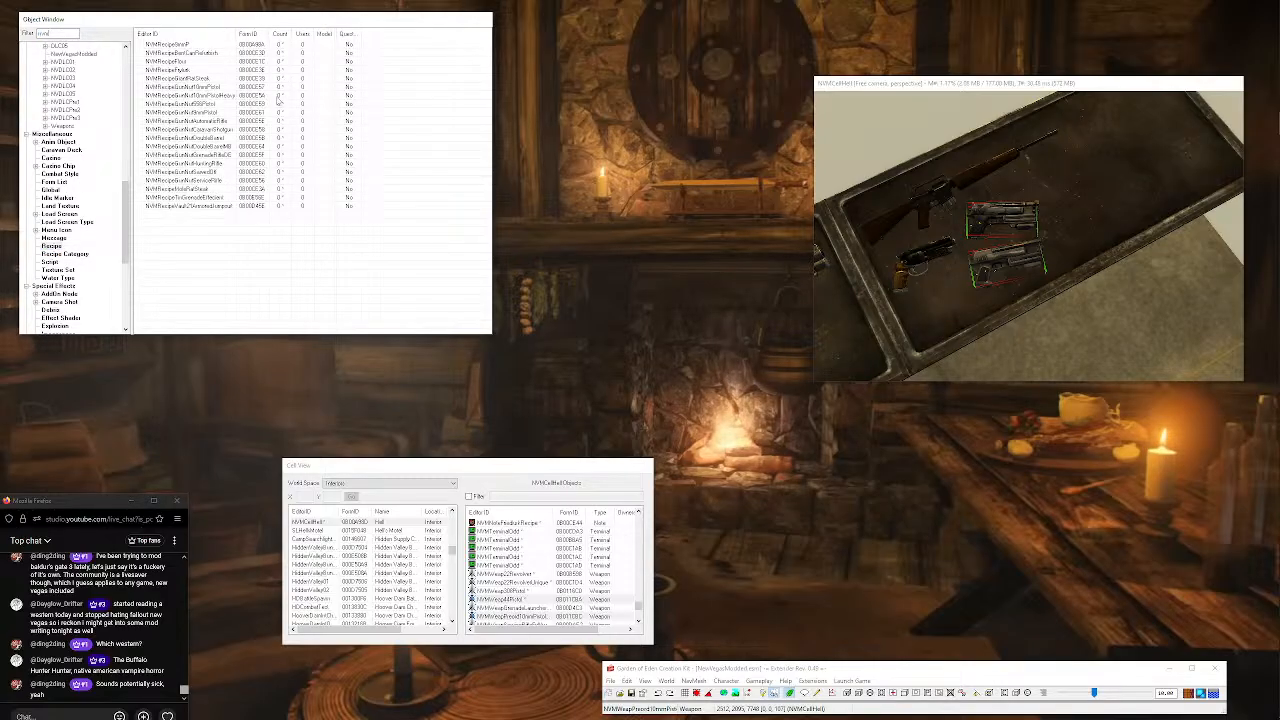
double_click(200, 121)
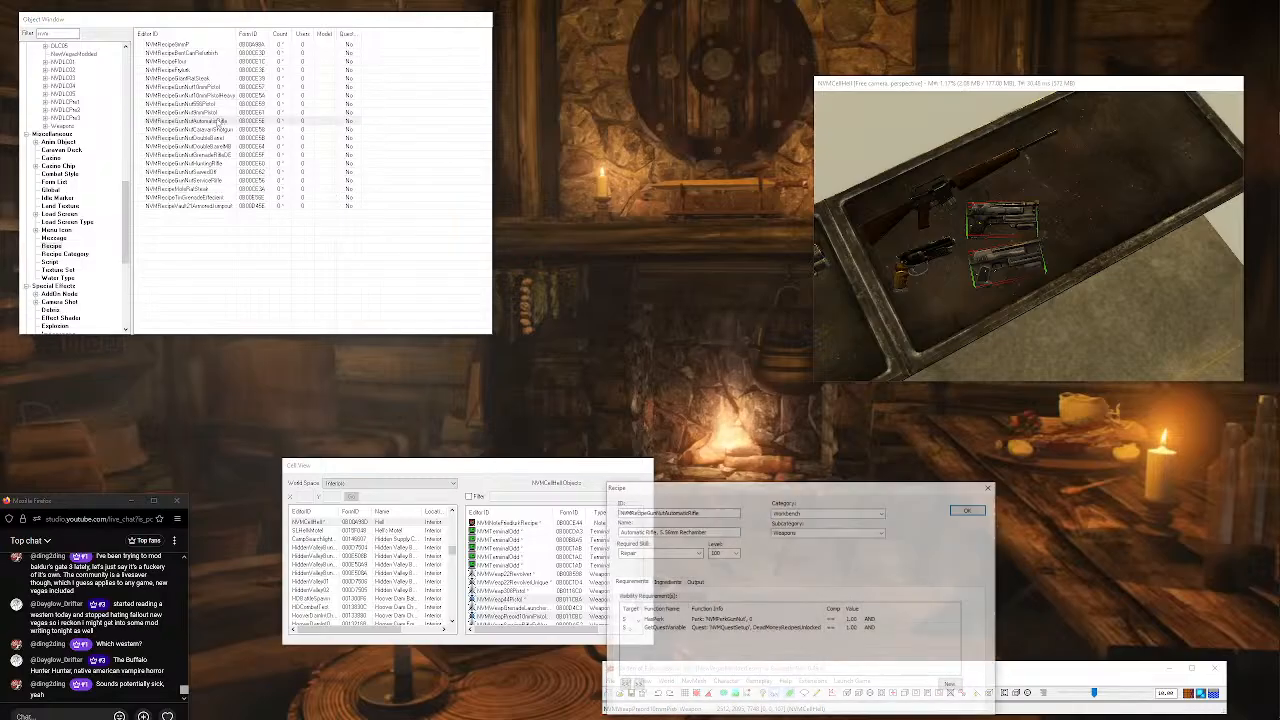
left_click_drag(658, 492, 445, 238)
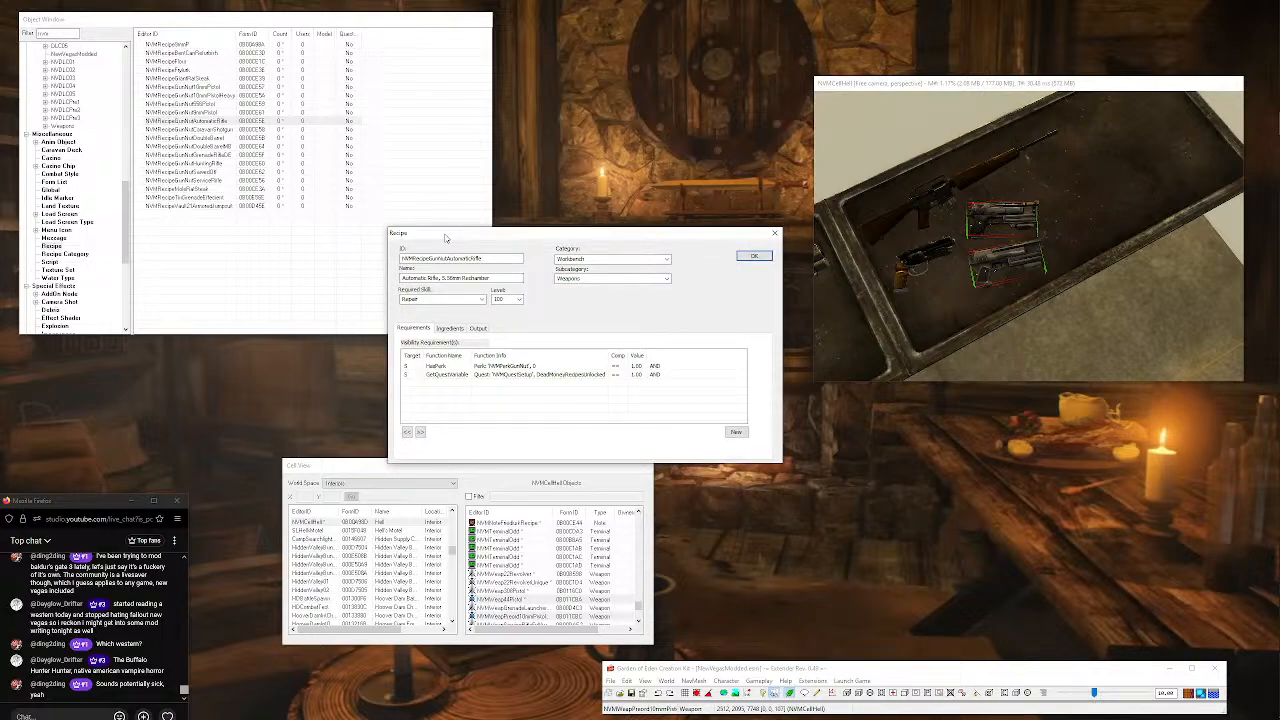
left_click_drag(446, 238, 439, 240)
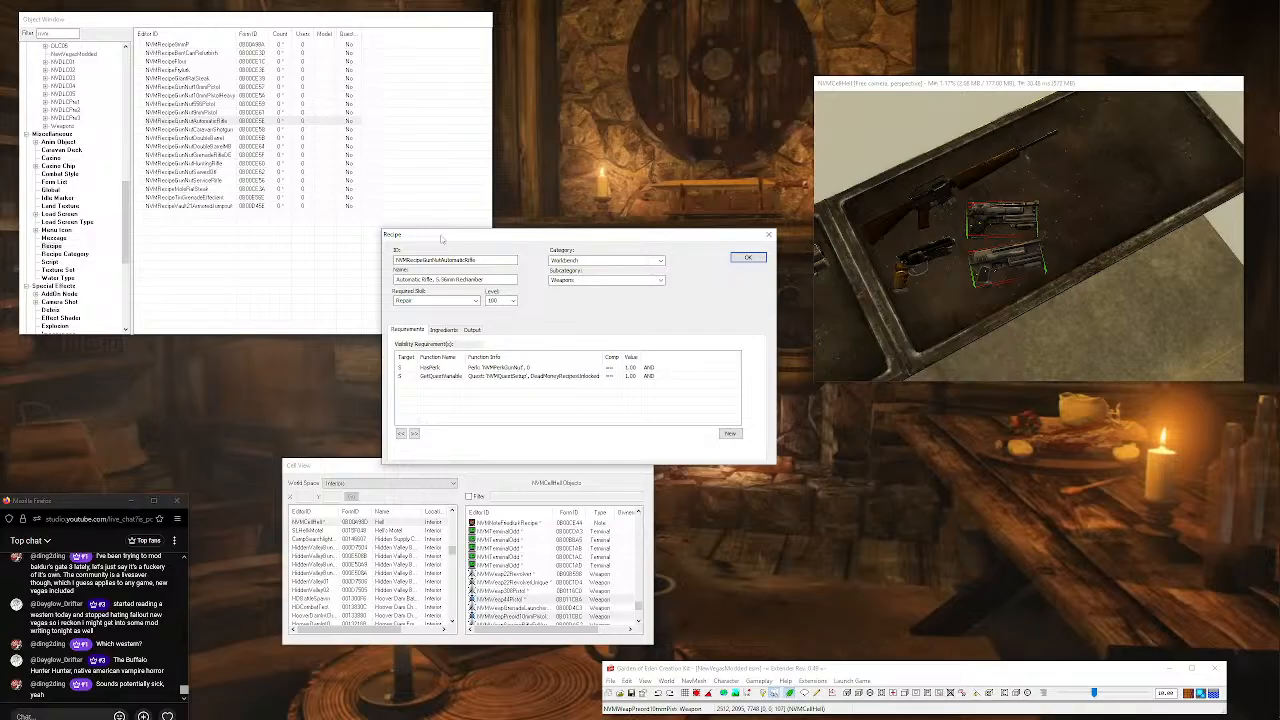
Filter the weapons by automatic, open the Automatic Rifle, and arrange its window beside the recipe window.
left_click(99, 232)
scroll(92, 226, "up", 12)
left_click(56, 305)
left_click_drag(66, 34, 1, 17)
type("automatic")
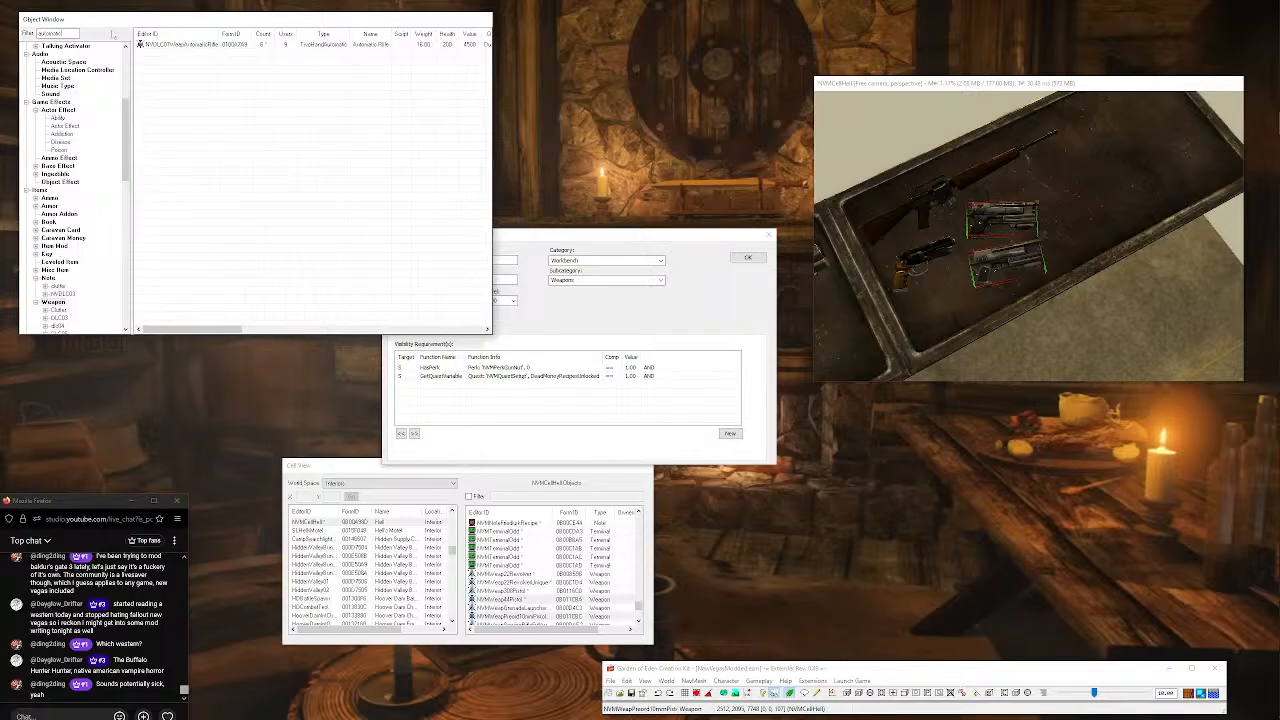
double_click(172, 45)
left_click_drag(568, 176, 194, 109)
left_click(632, 138)
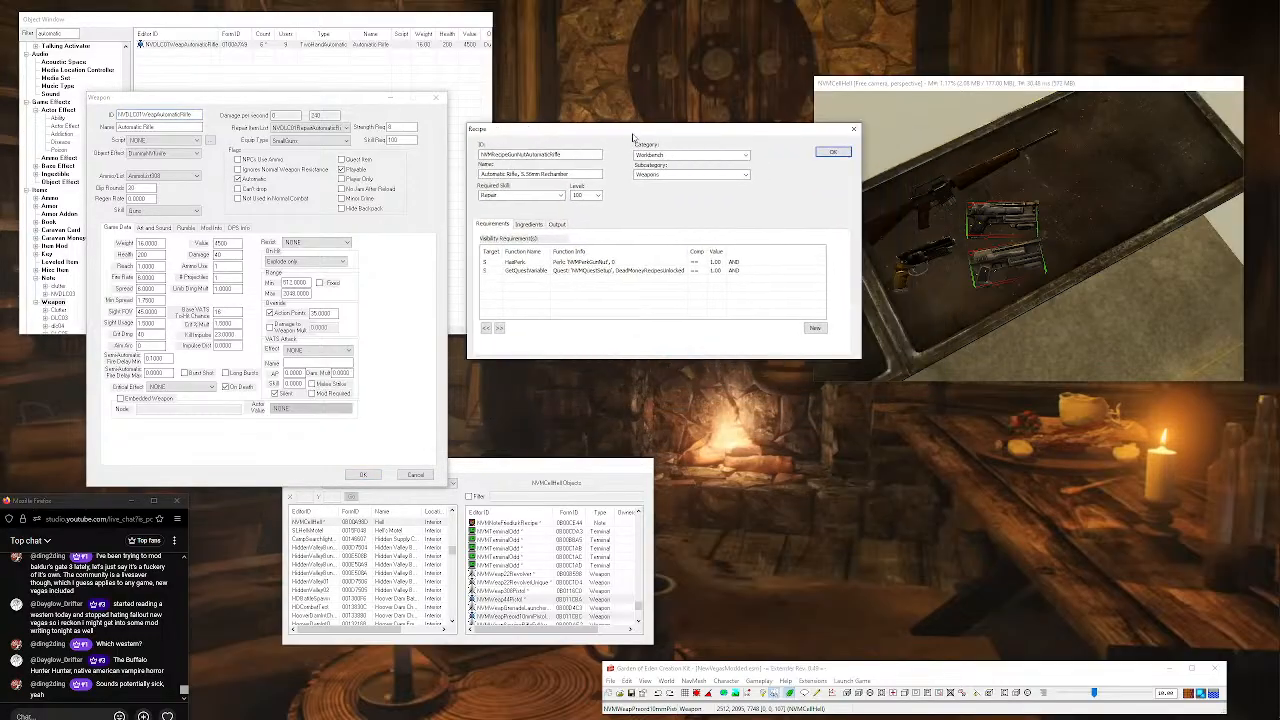
left_click_drag(632, 138, 646, 126)
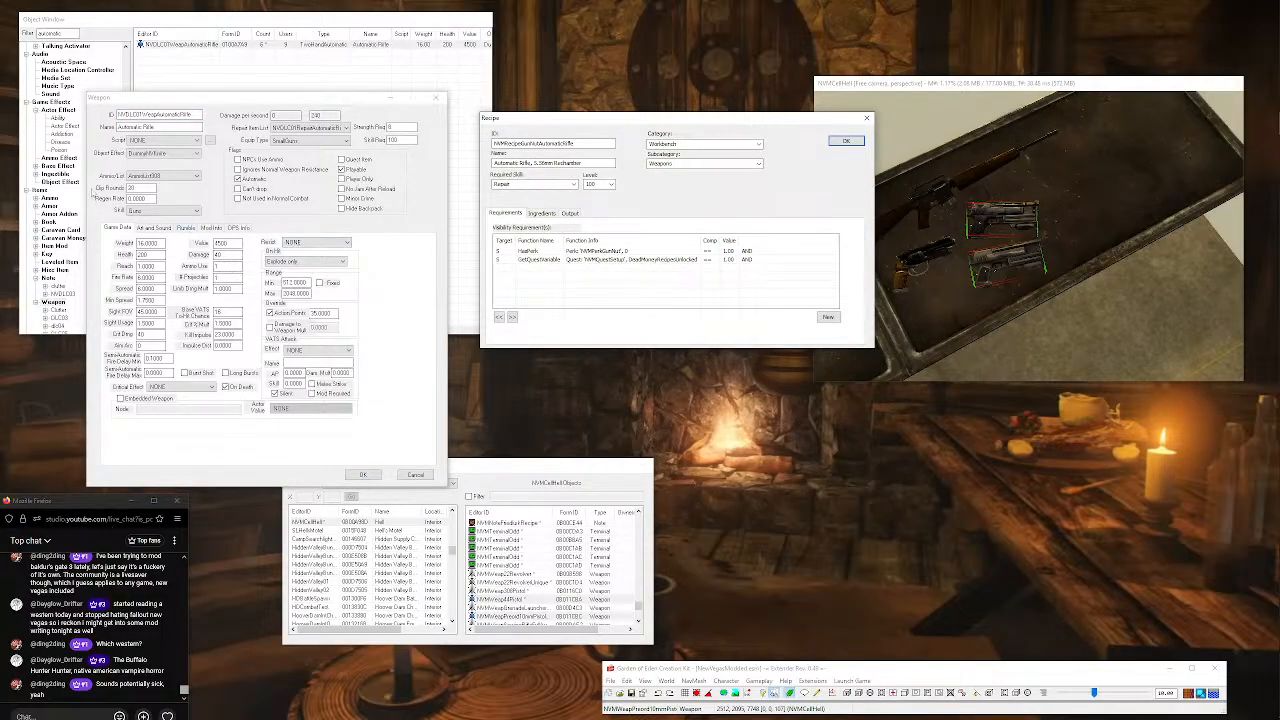
Set the Automatic Rifle's damage to 26 and its clip rounds to 40.
double_click(232, 254)
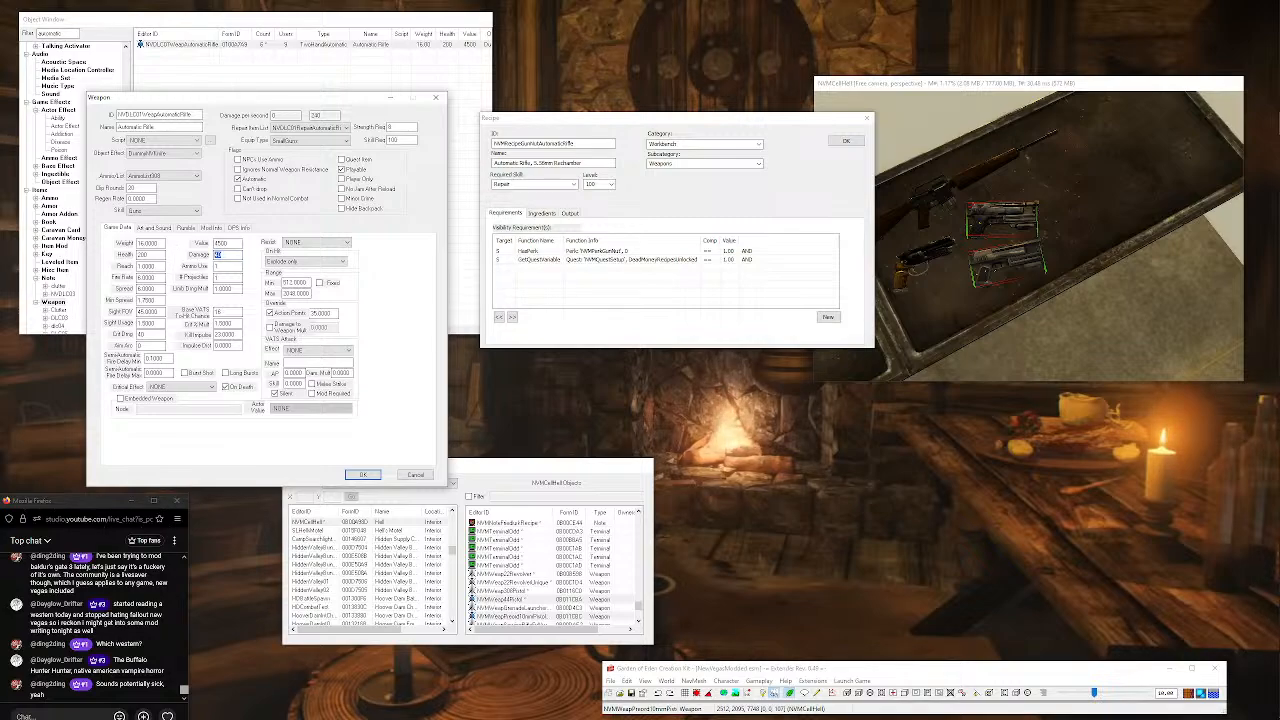
type("28")
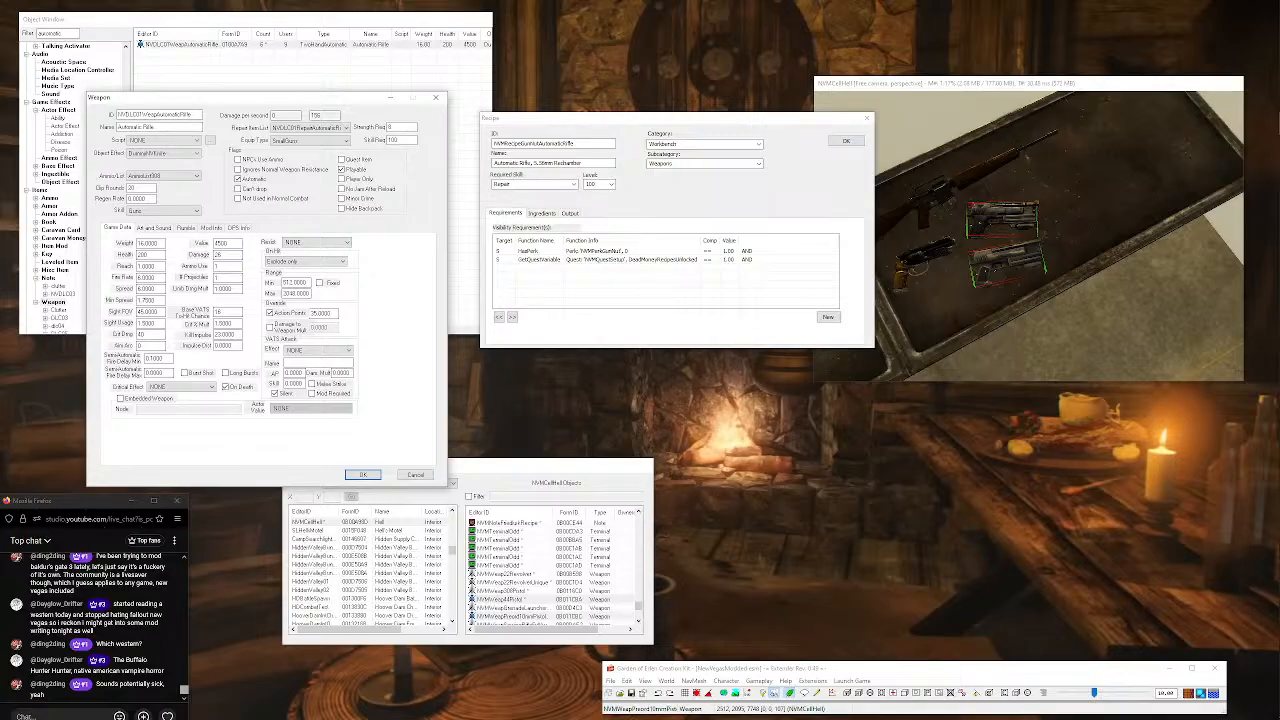
left_click_drag(137, 188, 74, 187)
type("40")
Set the Automatic Rifle's on-hit behaviour to Normal formula behavior and its critical damage to 26.
left_click(302, 262)
left_click(298, 290)
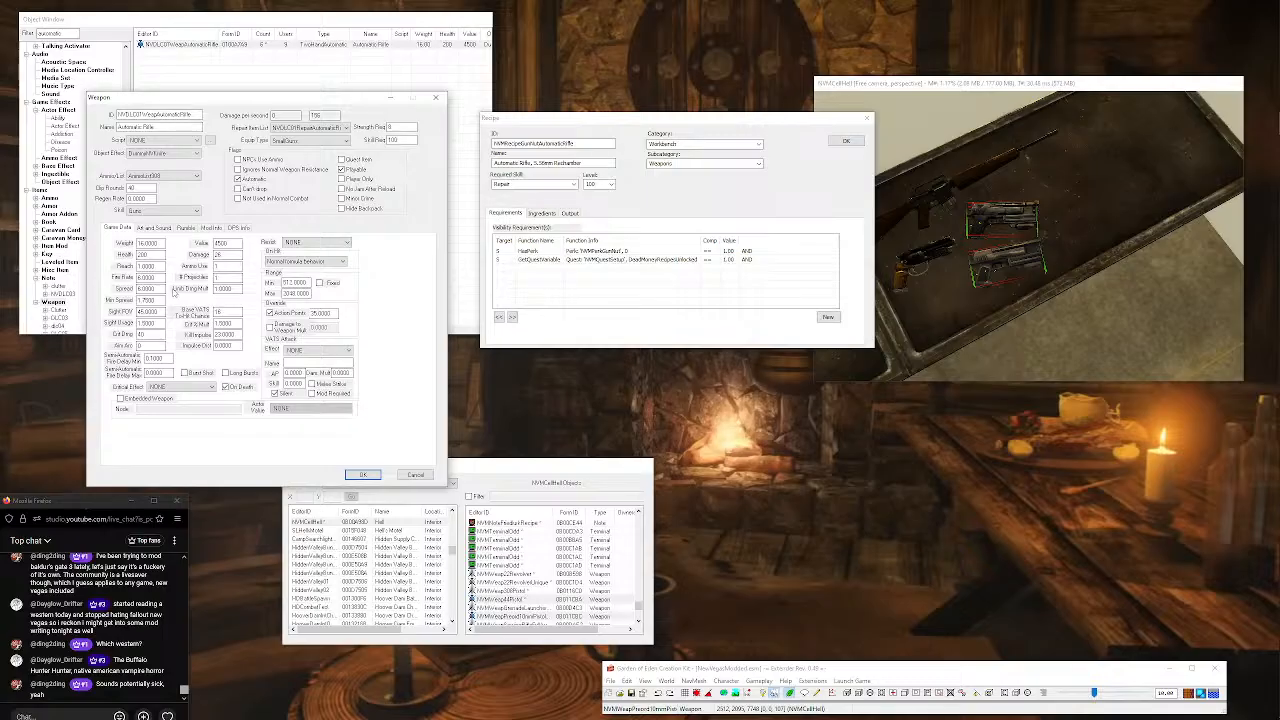
left_click_drag(147, 334, 109, 336)
type("26")
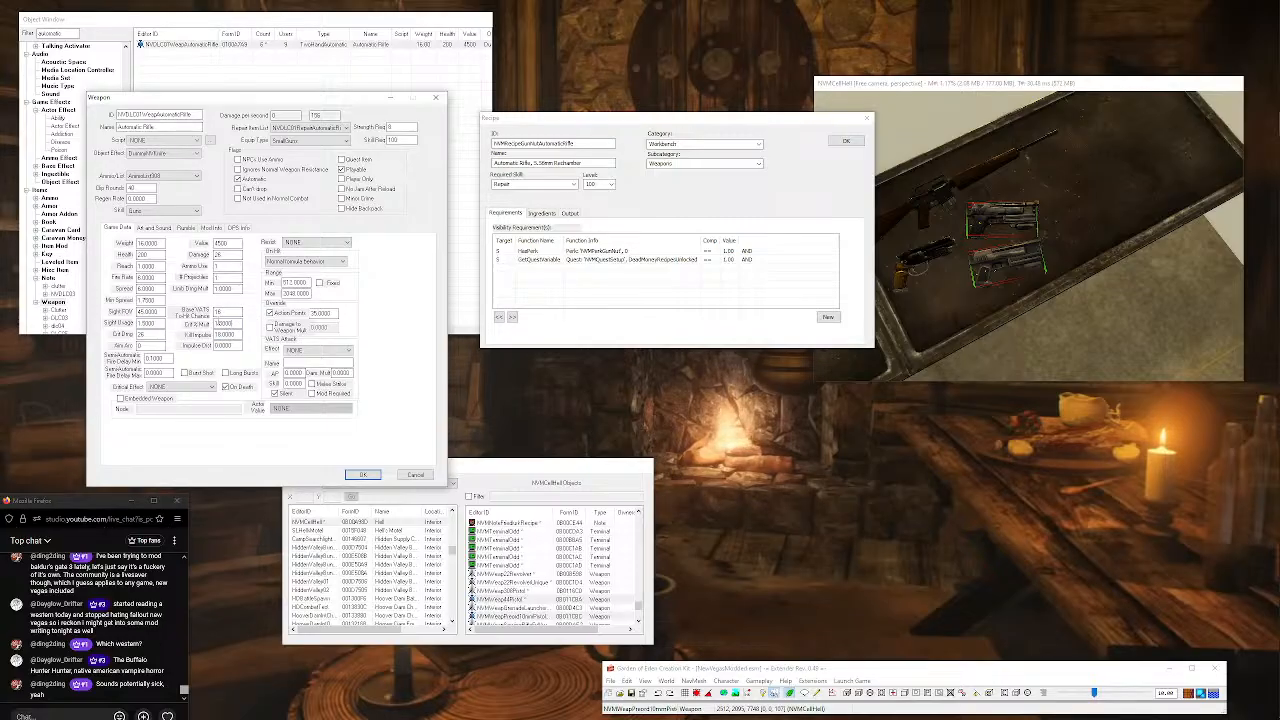
Search the sounds available for the rifle's 3D attack sound for a light machine gun firing sound.
left_click(154, 228)
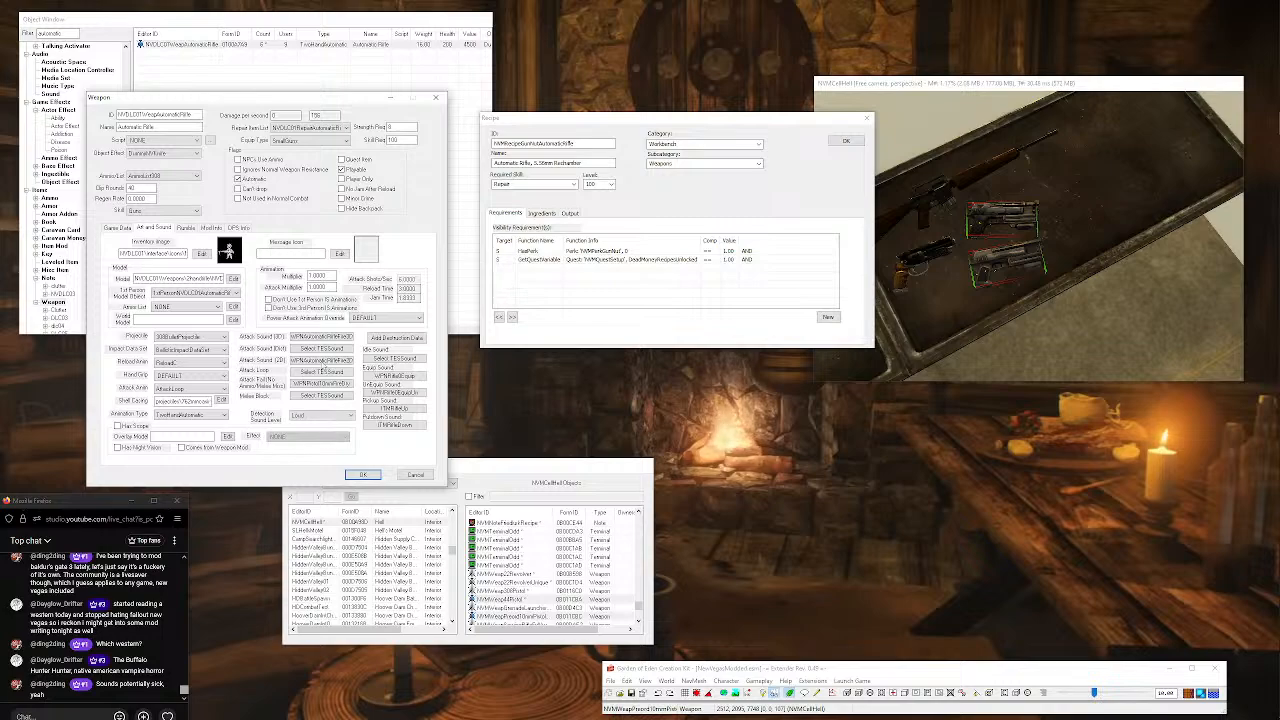
left_click(313, 338)
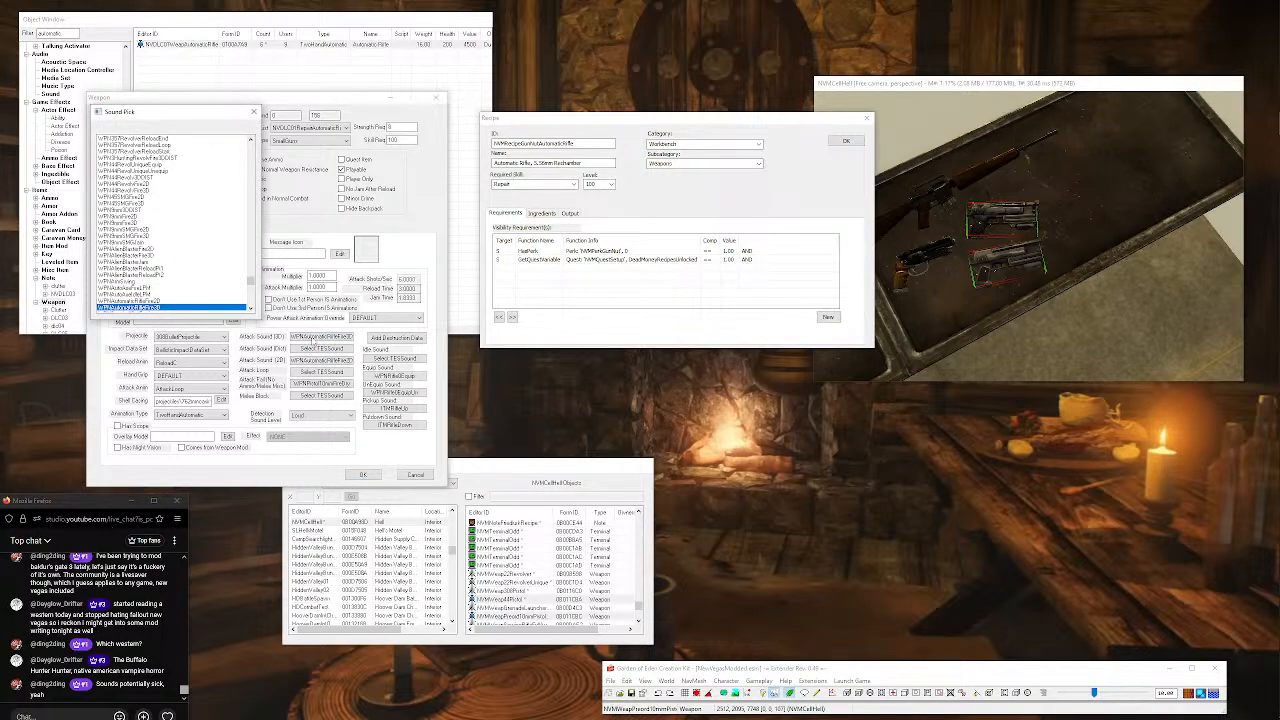
type("wpnl")
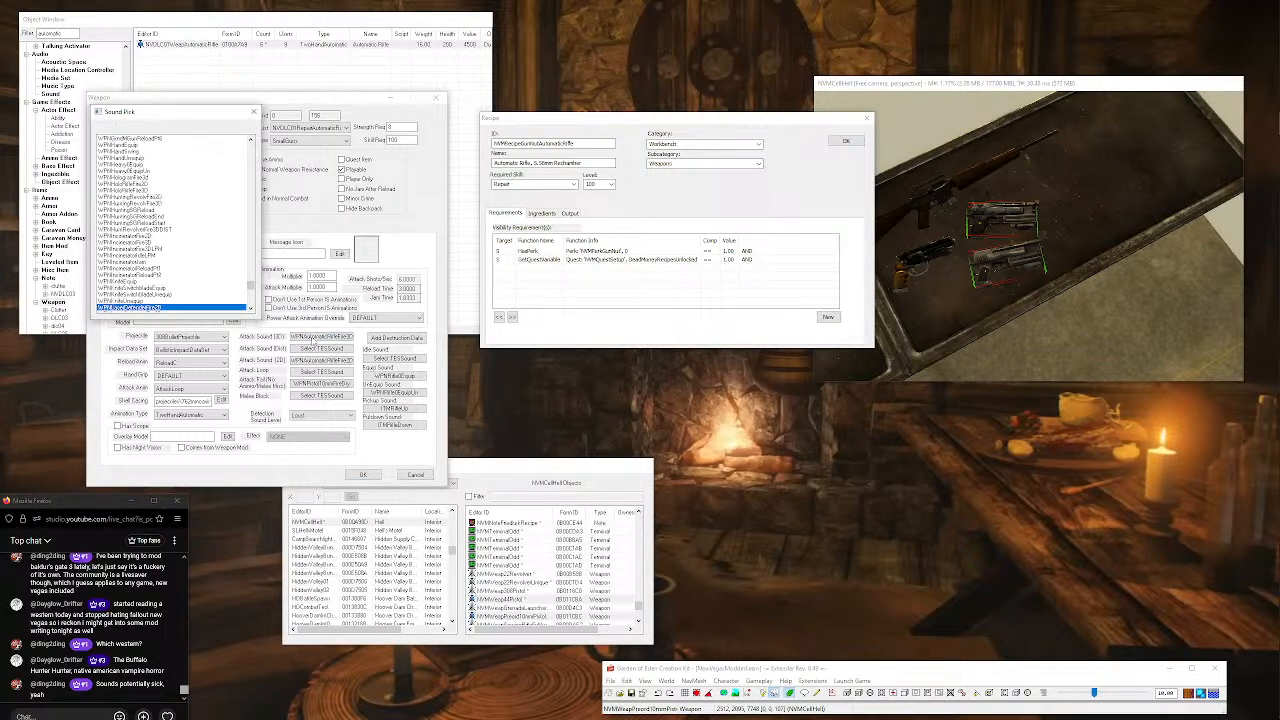
type("i")
key("Down")
key("Down")
key("Down")
key("Down")
key("Down")
key("Down")
key("Down")
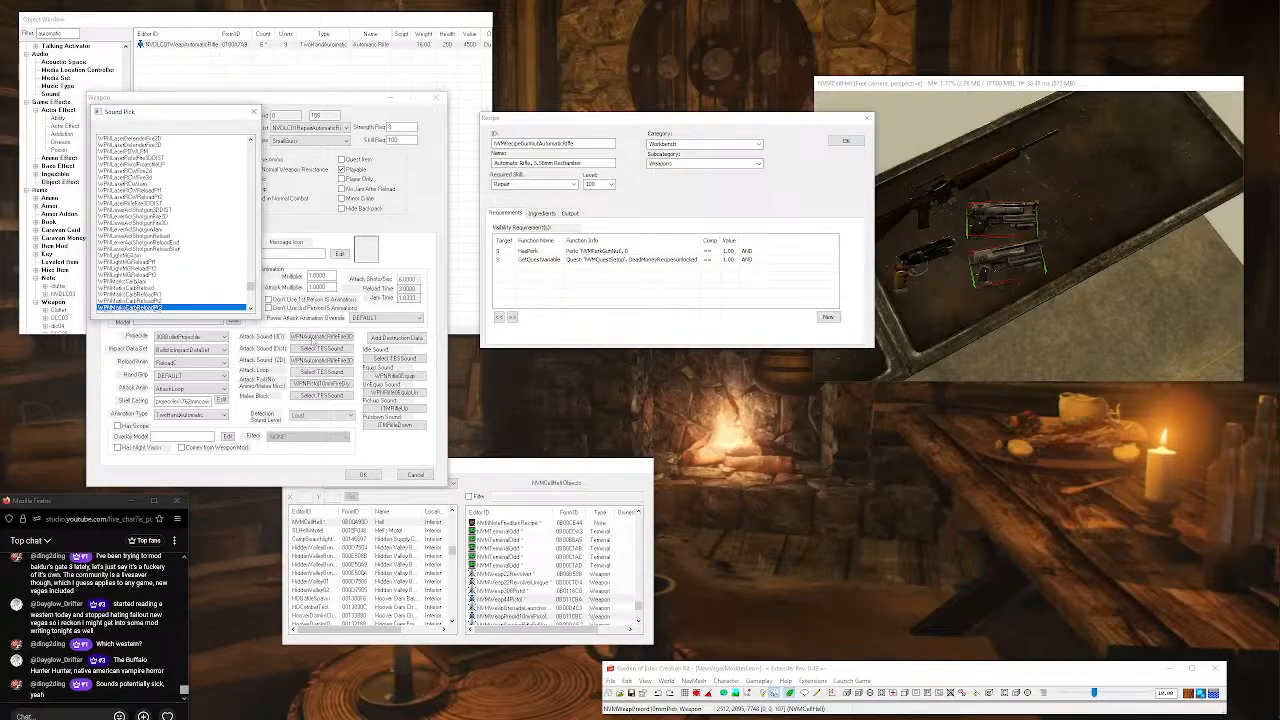
key("Down")
key("Down")
key("Down")
key("Down")
key("Down")
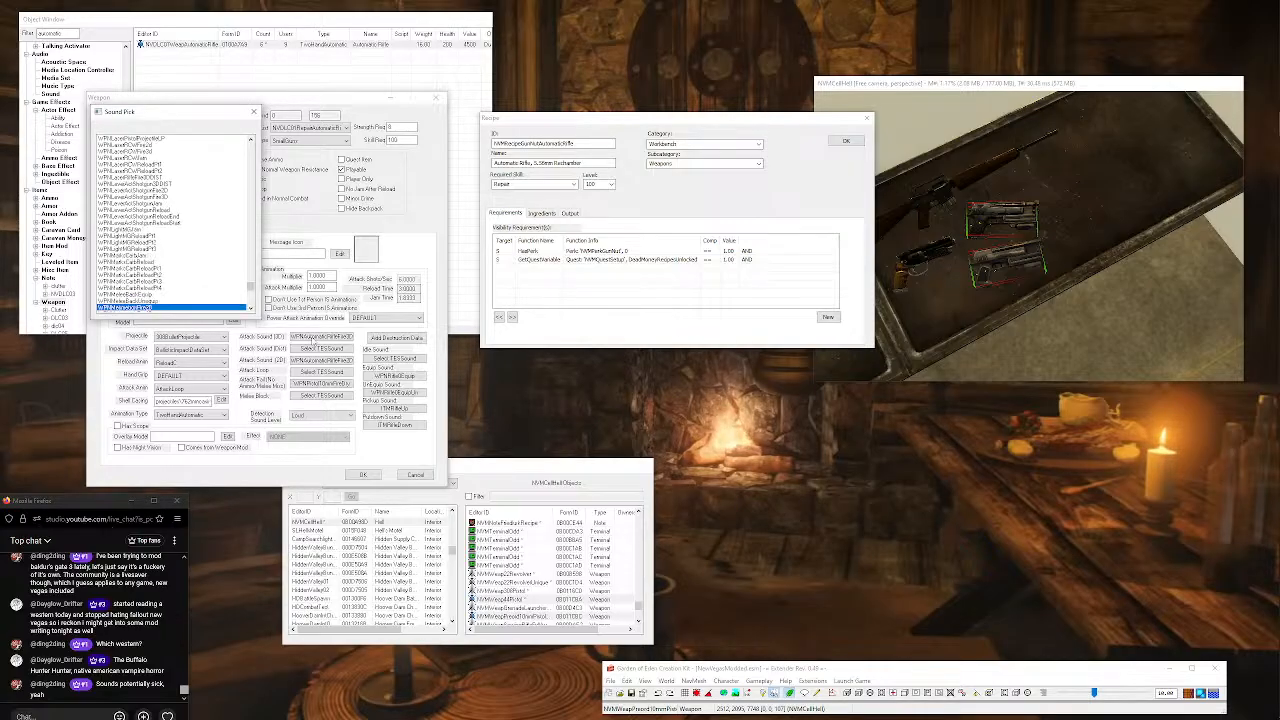
key("Up")
key("Up")
key("Up")
key("Up")
Filter the weapons by light and check which attack sounds the Light Machine Gun uses, leaving that weapon unedited.
left_click(106, 30)
double_click(72, 33)
type("light")
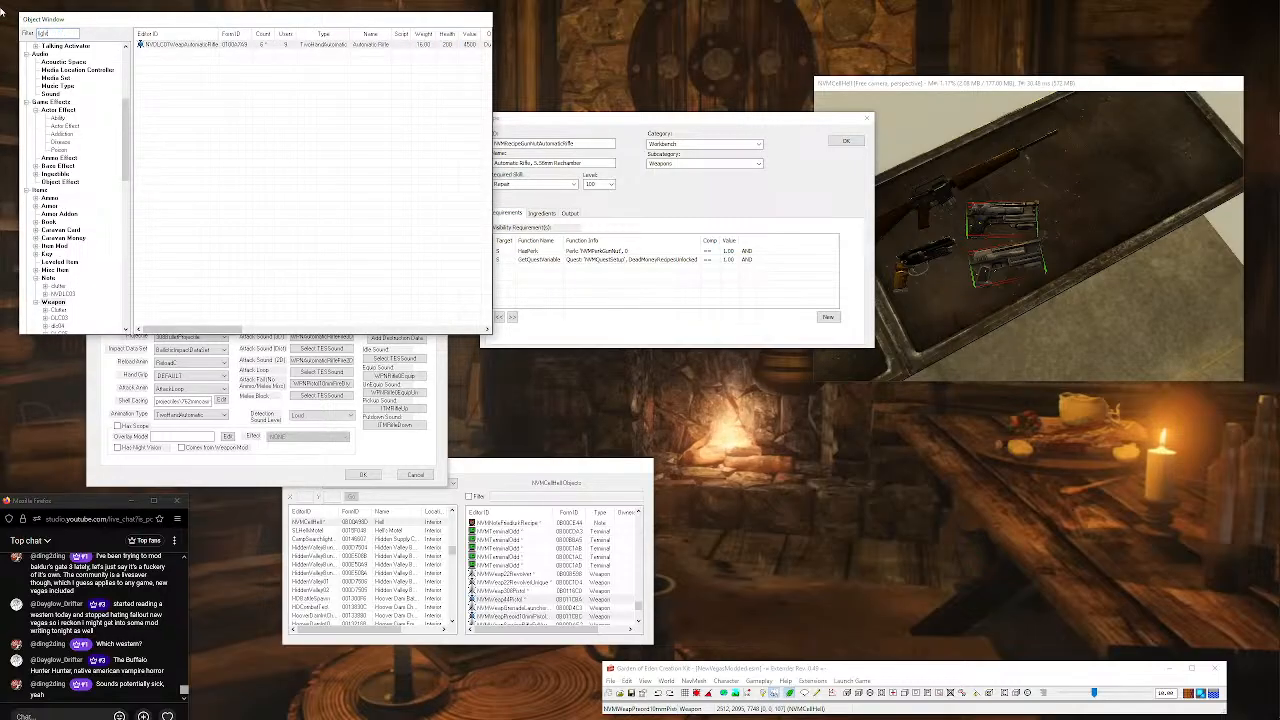
double_click(240, 53)
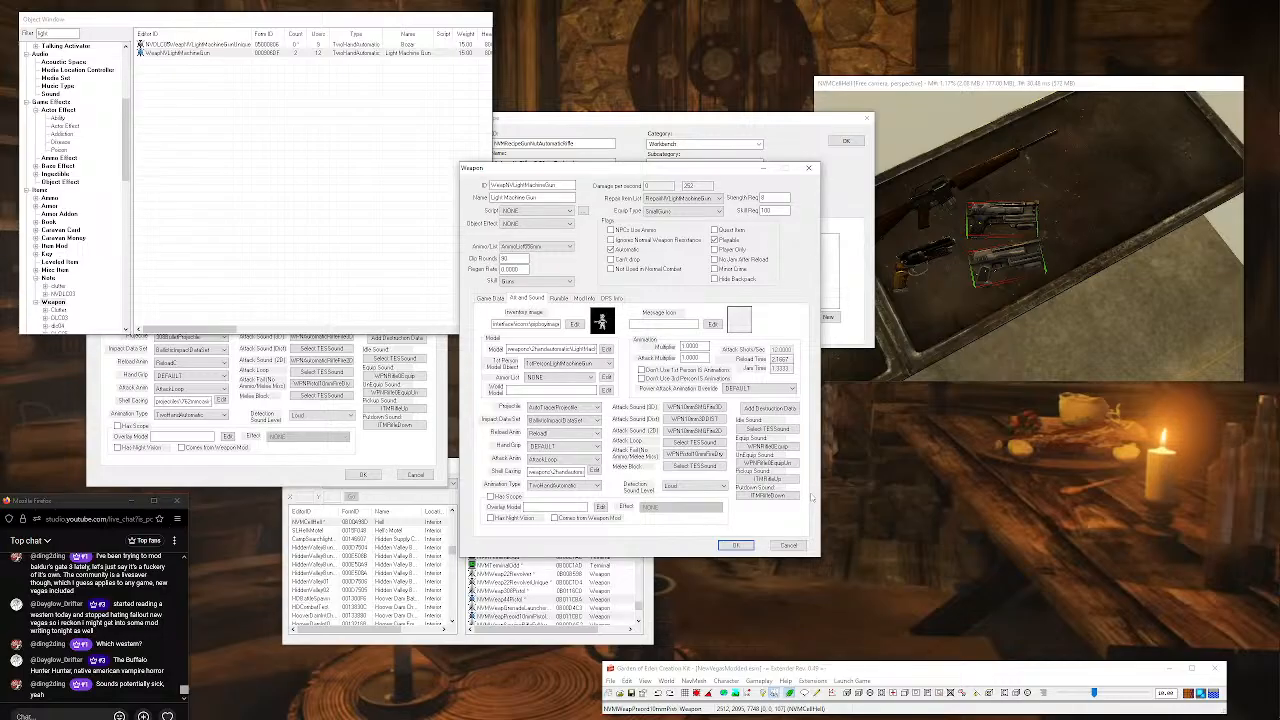
left_click(789, 546)
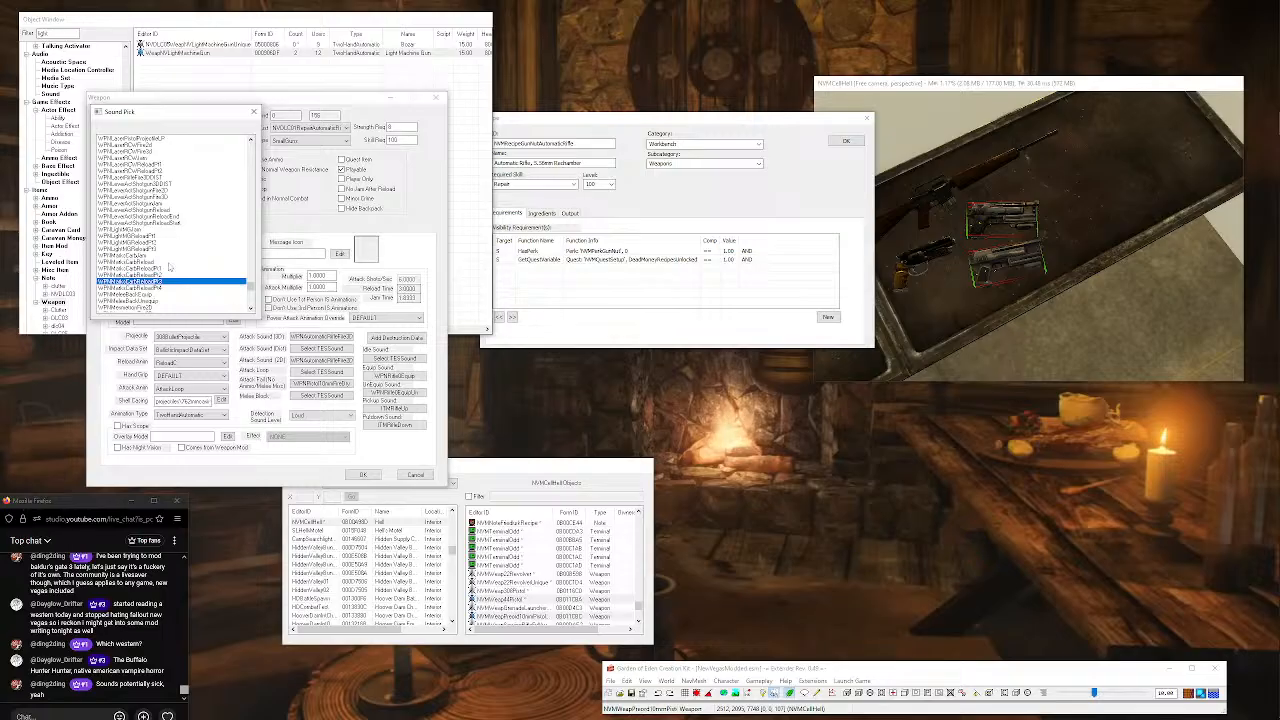
Set the Automatic Rifle's 3D attack sound to WPN10mmSMGFire3D.
type("wpn")
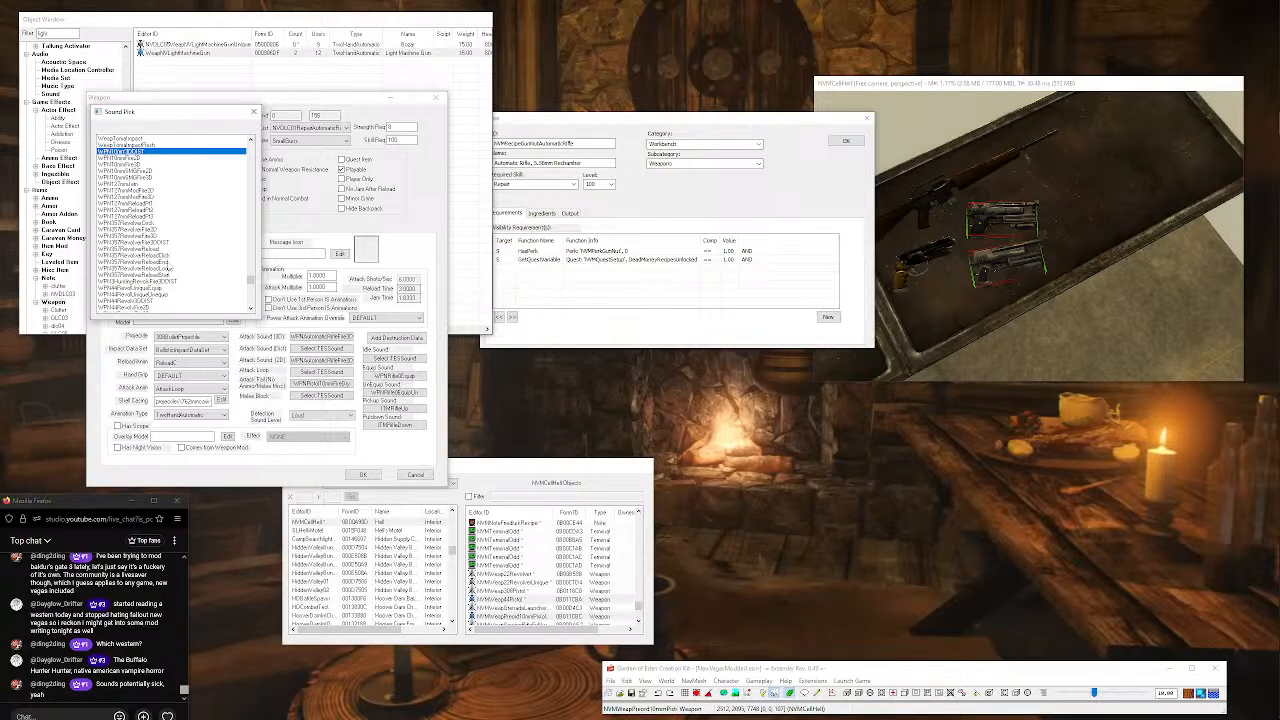
key("Down")
key("Down")
key("Down")
key("Down")
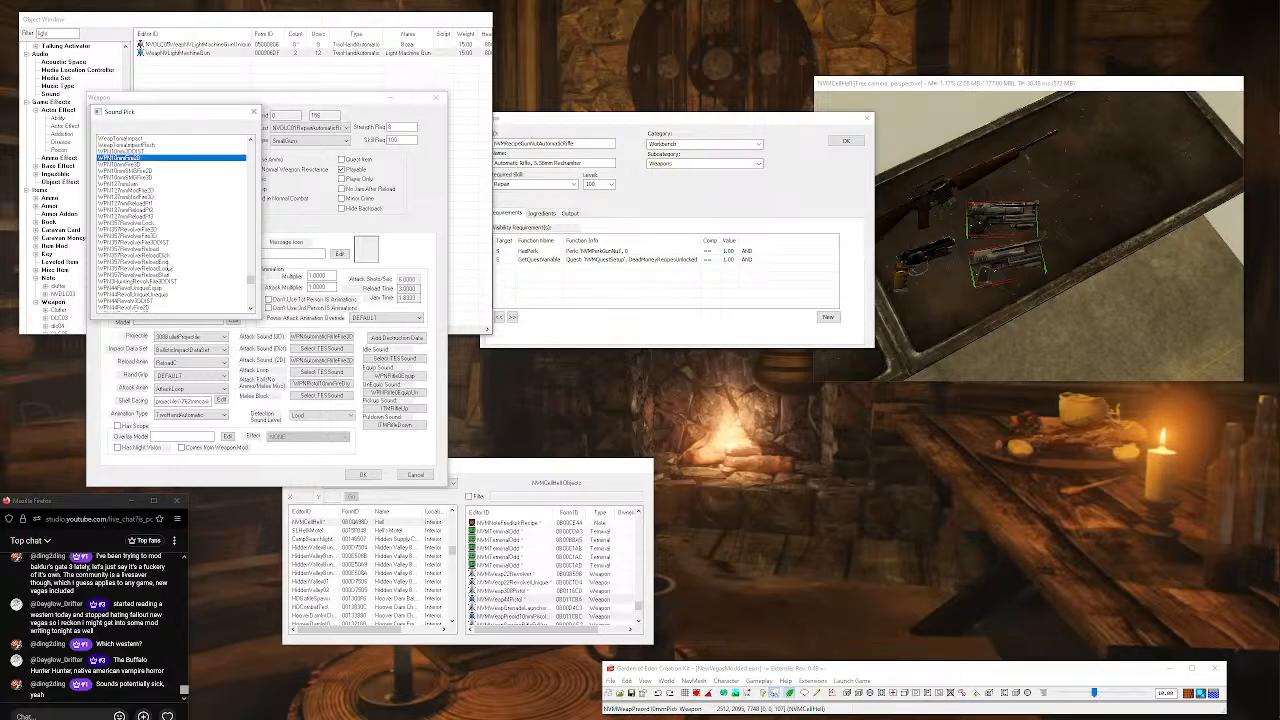
key("Return")
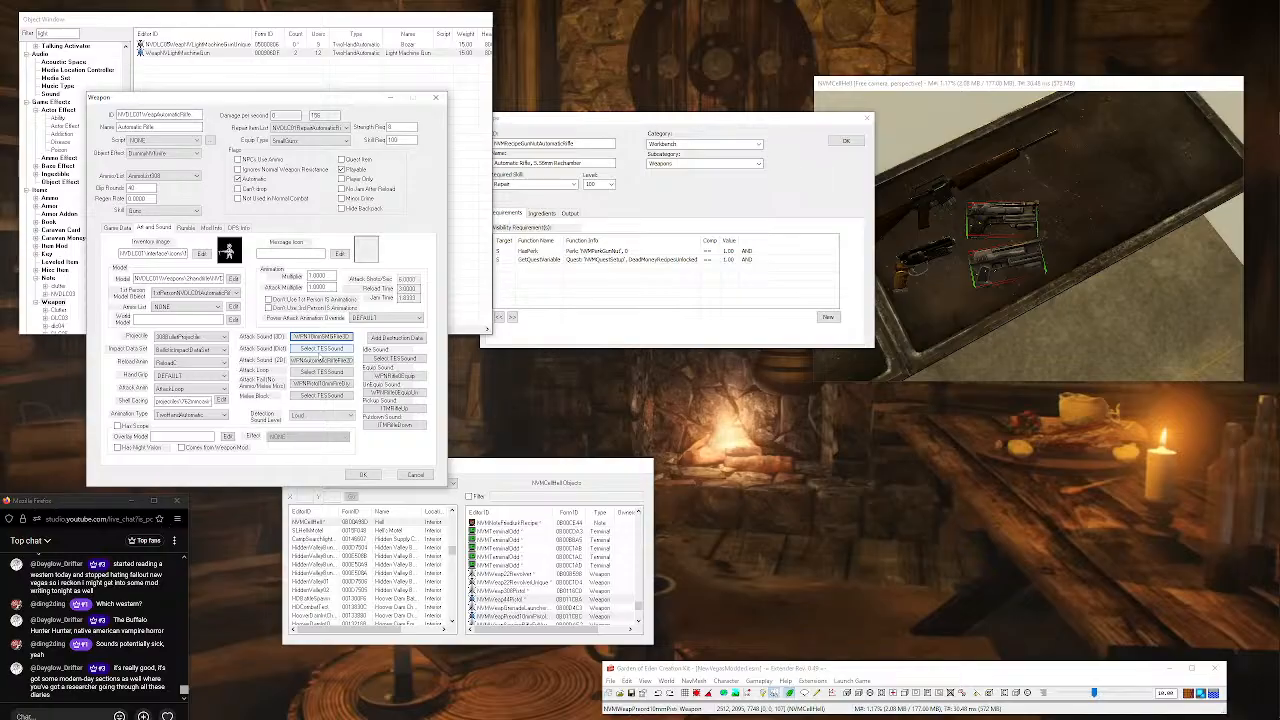
Set the Automatic Rifle's distant attack sound to WPN10mm3DDIST.
left_click(319, 352)
type("wp")
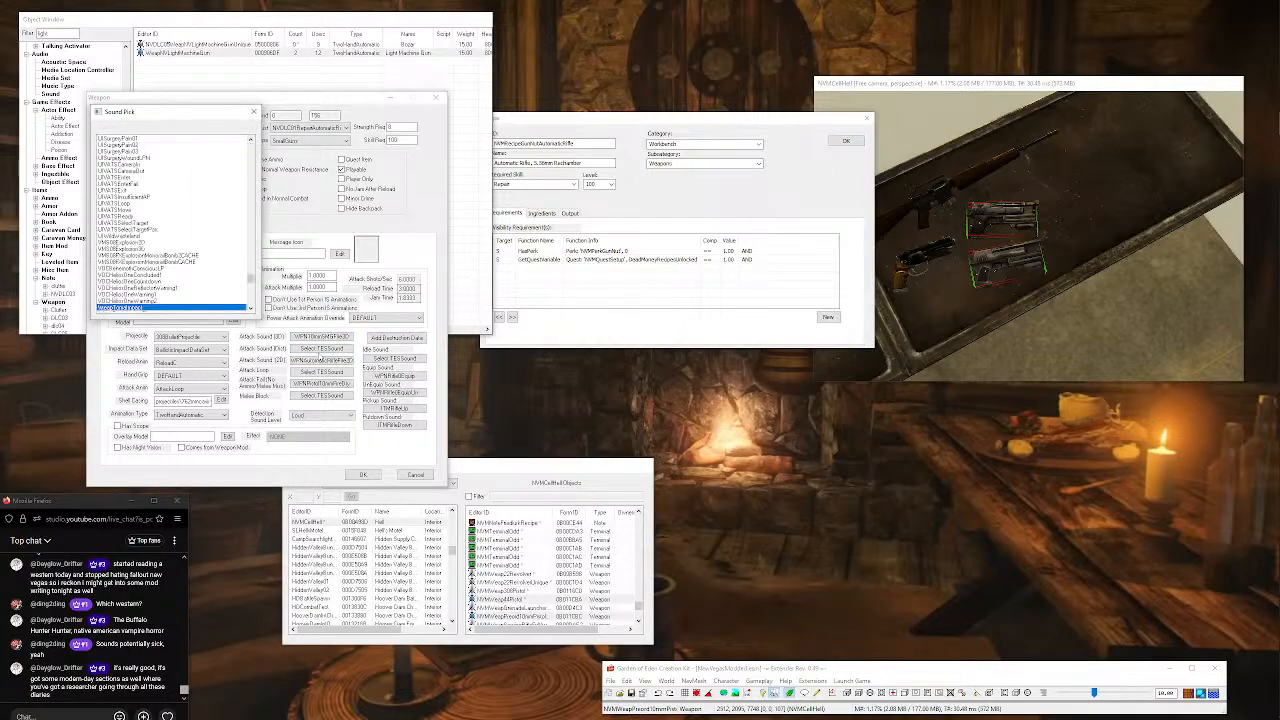
key("Down")
key("Up")
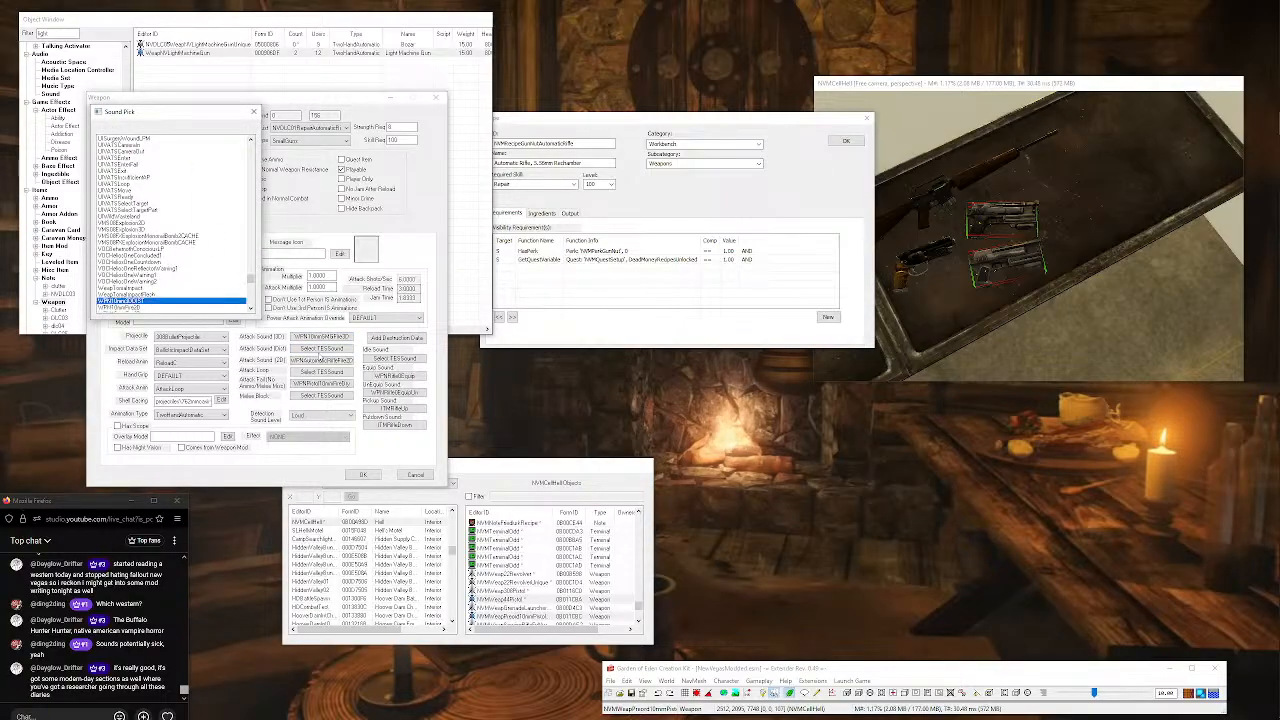
key("Return")
Set the Automatic Rifle's 2D attack sound to WPN10mmSMGFire2D.
left_click(329, 364)
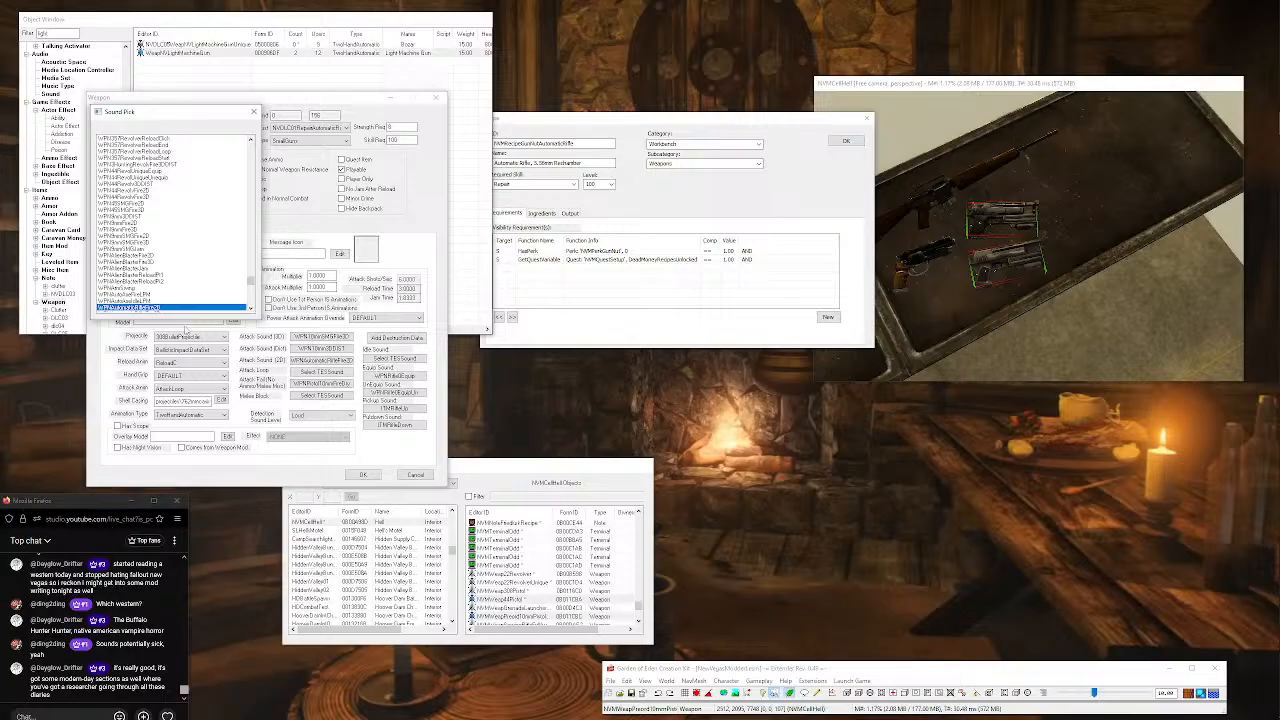
key("Down")
key("Down")
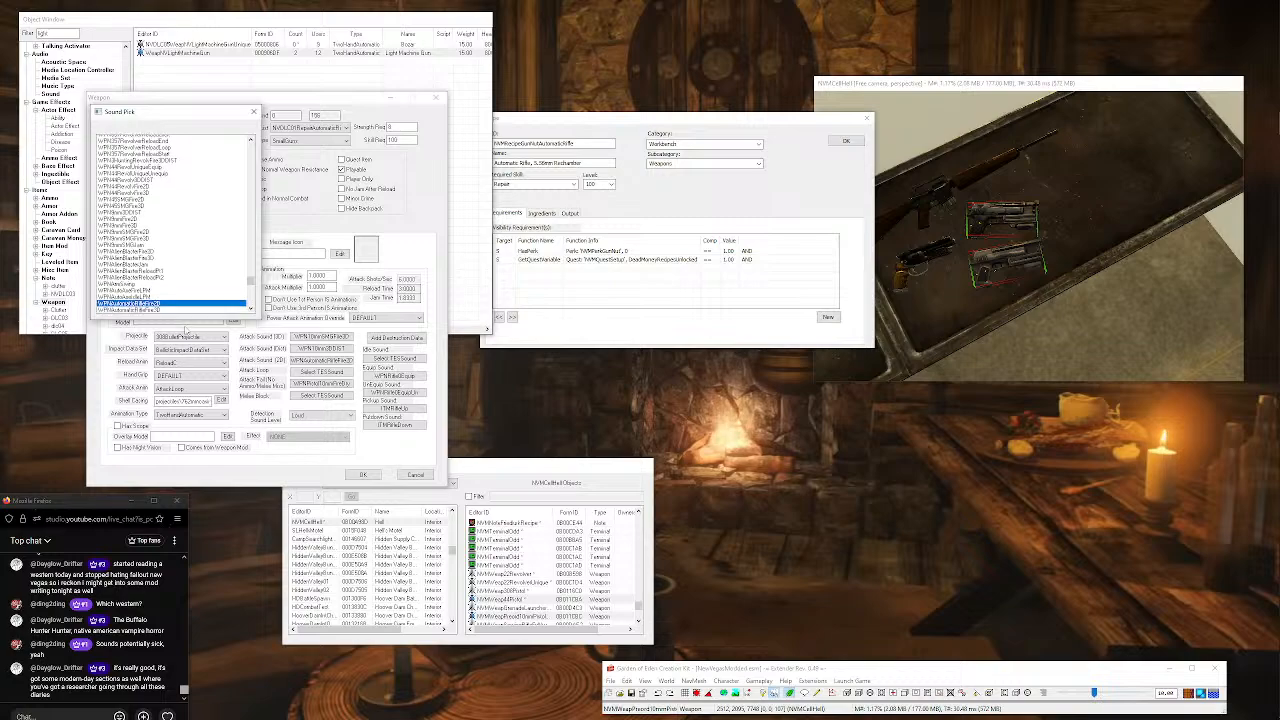
key("Up")
key("Up")
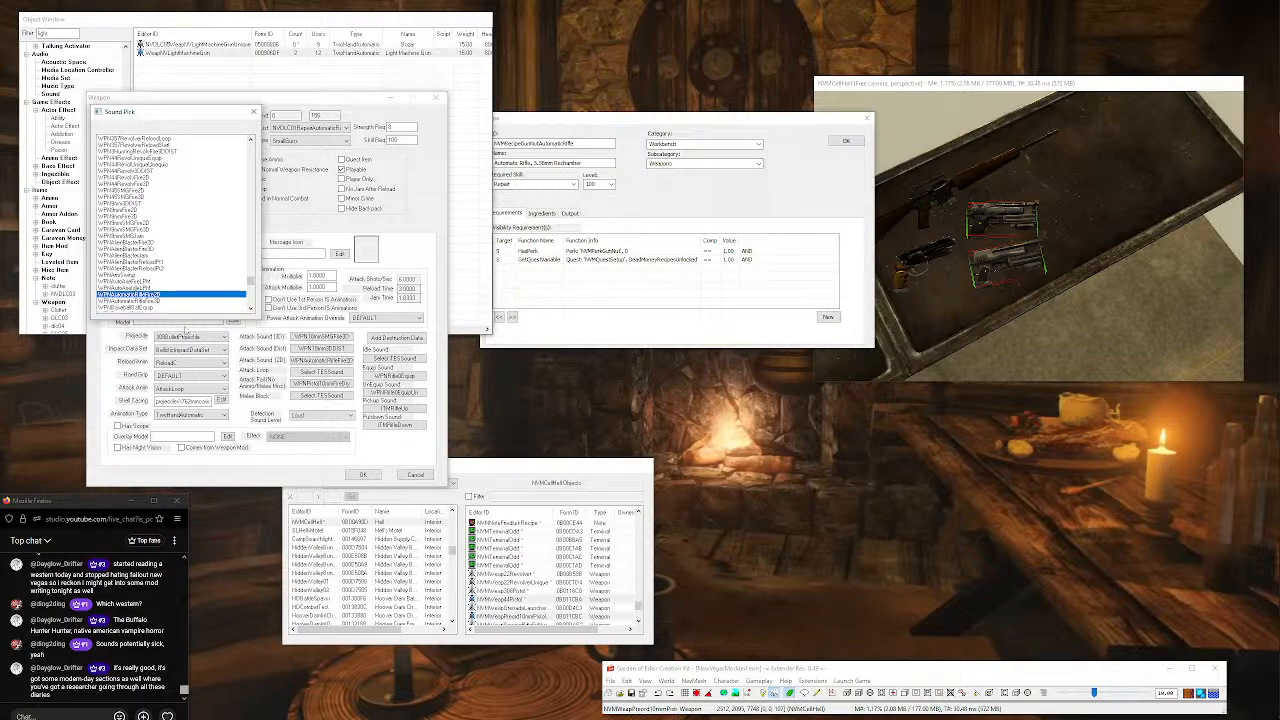
key("Page_Up")
key("Down")
key("Down")
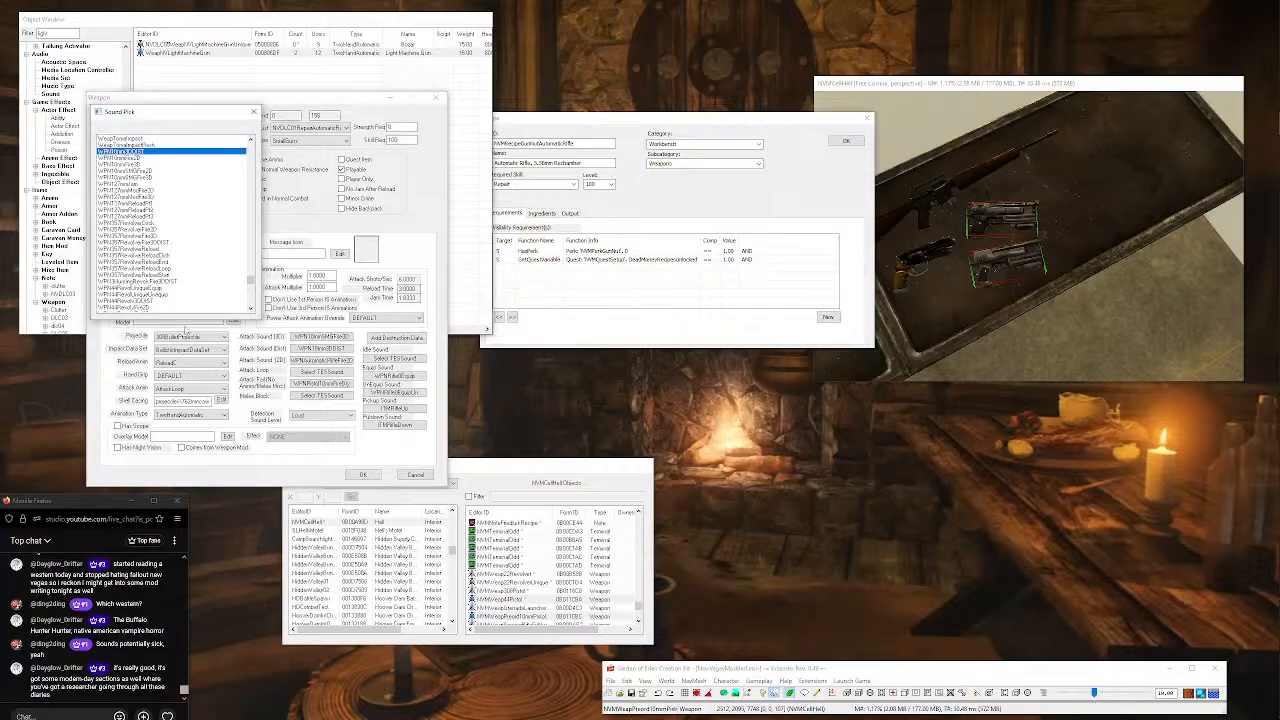
key("Down")
key("Down")
key("Down")
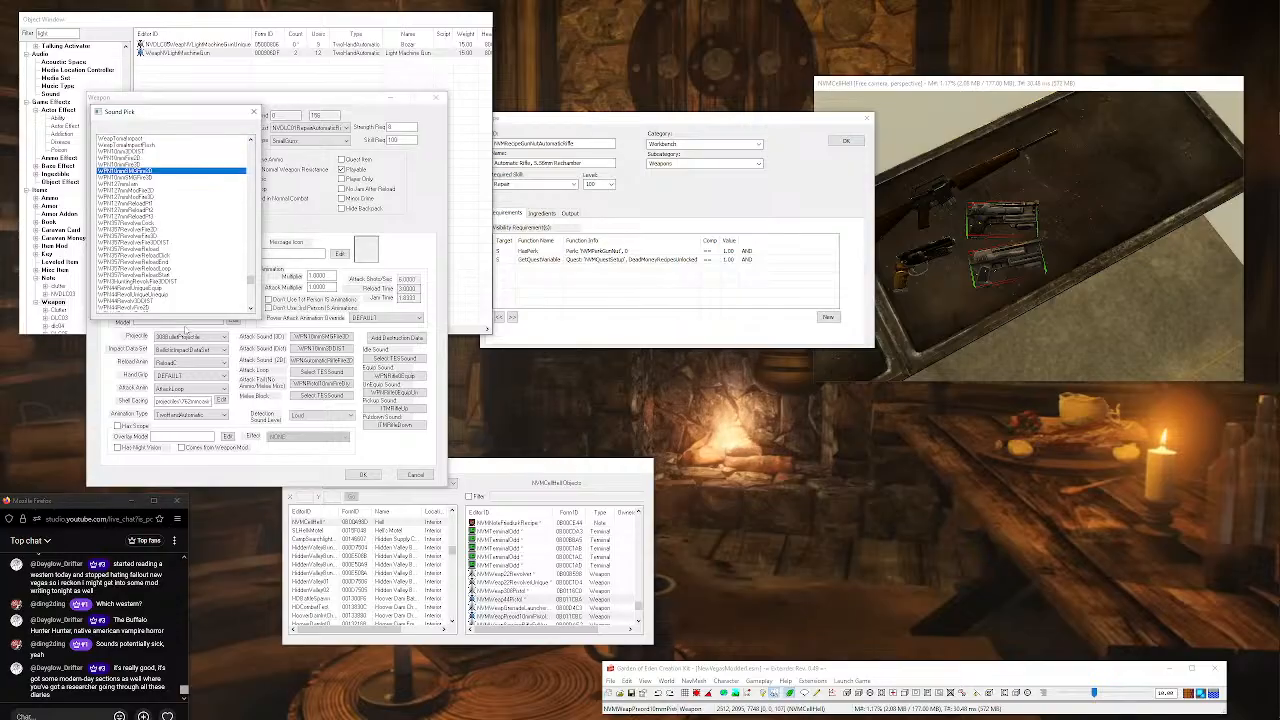
key("Return")
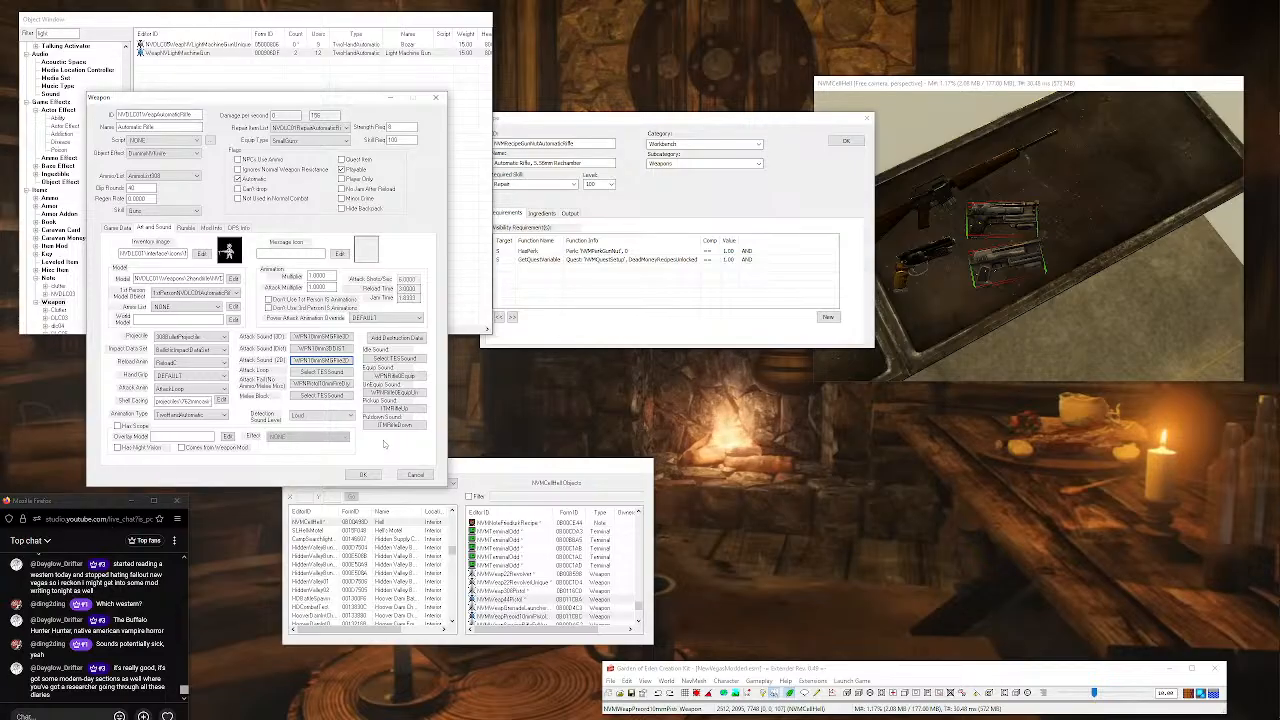
Set the Automatic Rifle's strength requirement to 7.
left_click(116, 229)
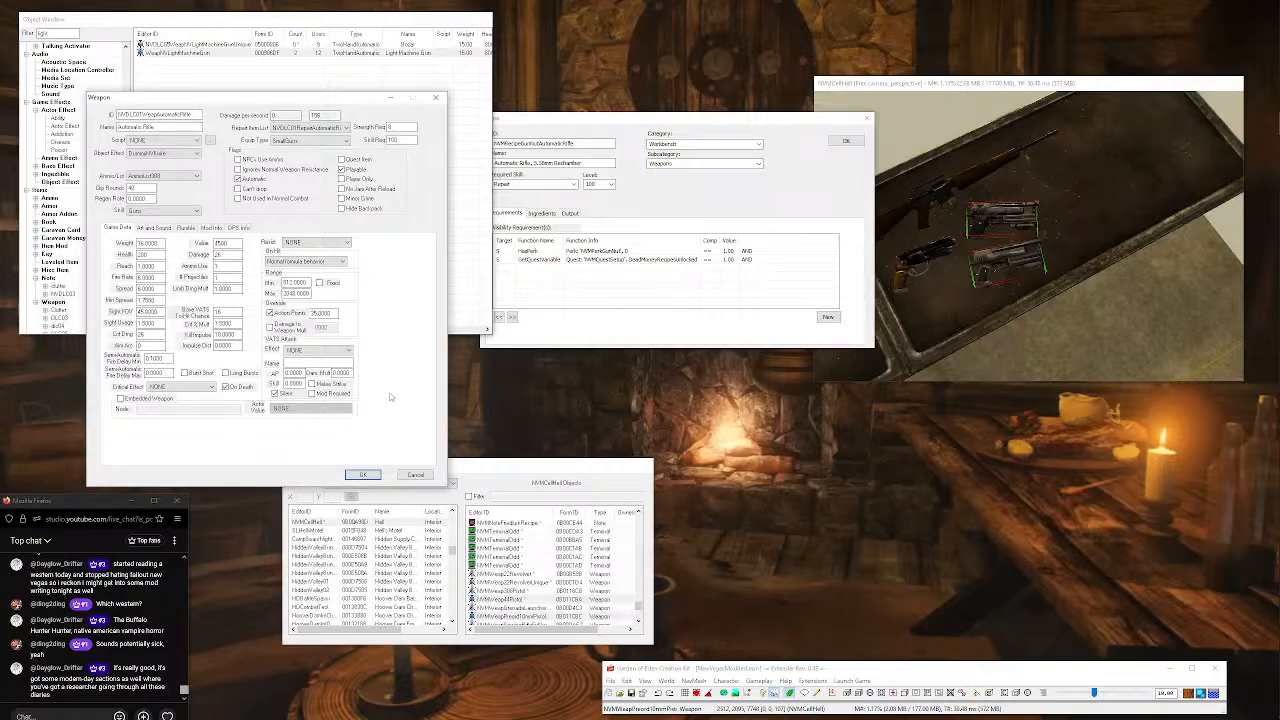
mouse_move(403, 127)
left_mouse_down()
mouse_move(404, 139)
mouse_move(382, 141)
left_mouse_up()
type("7")
key("Tab")
Give the rifle the ID NVMWeapAutoRifle556 and the name Converted Automatic Rifle, and save it as a new weapon form.
left_click_drag(181, 127, 65, 122)
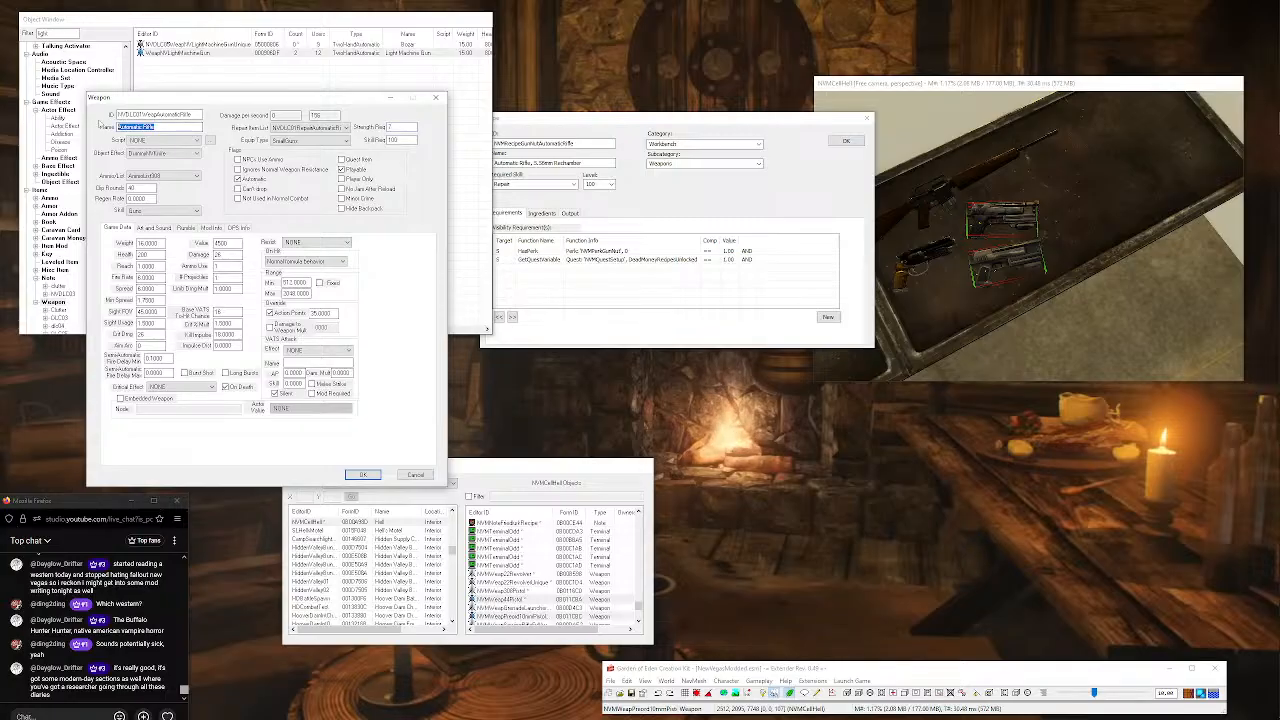
left_click_drag(196, 114, 2, 115)
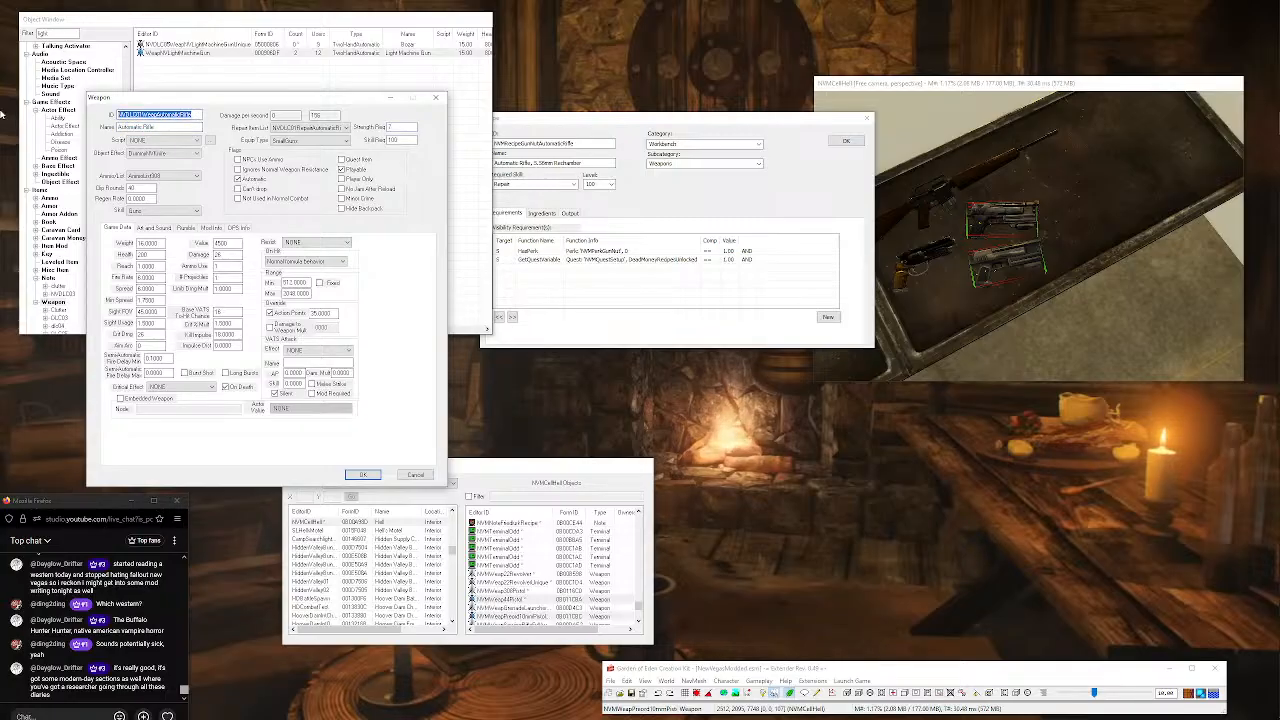
type("NVMWeapAutoRifle")
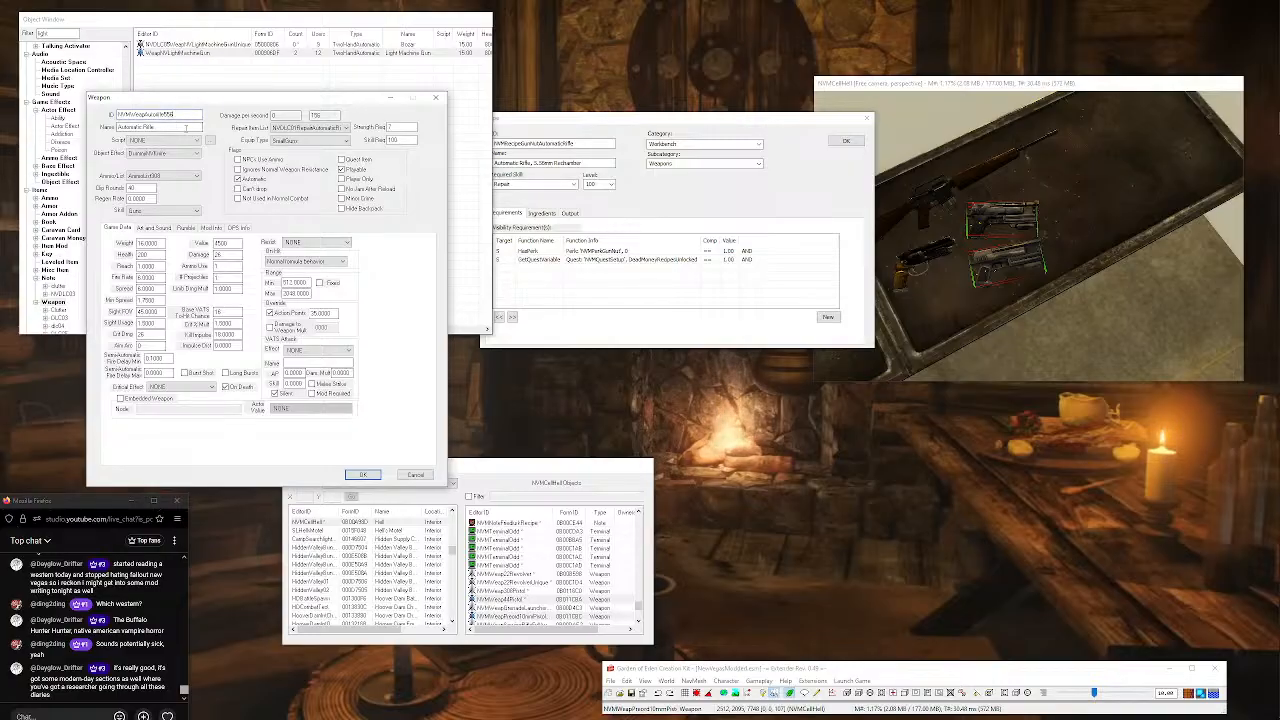
key("Tab")
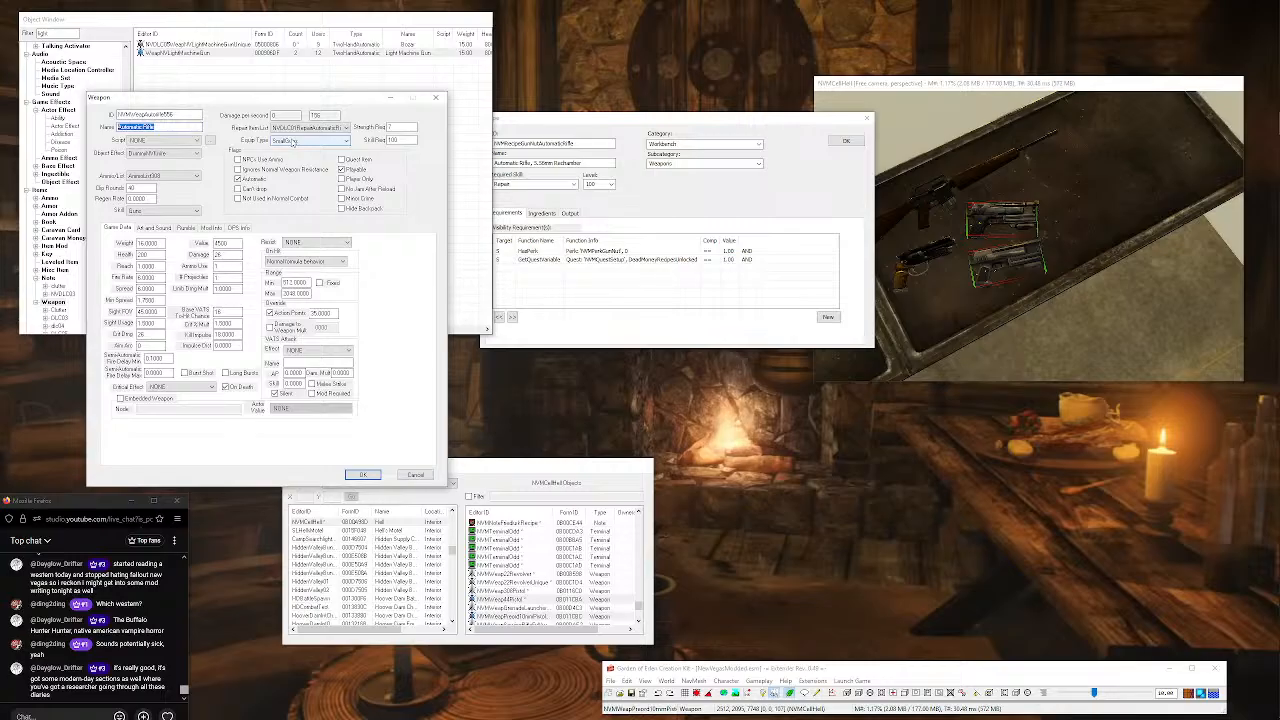
key("Home")
type("Converted")
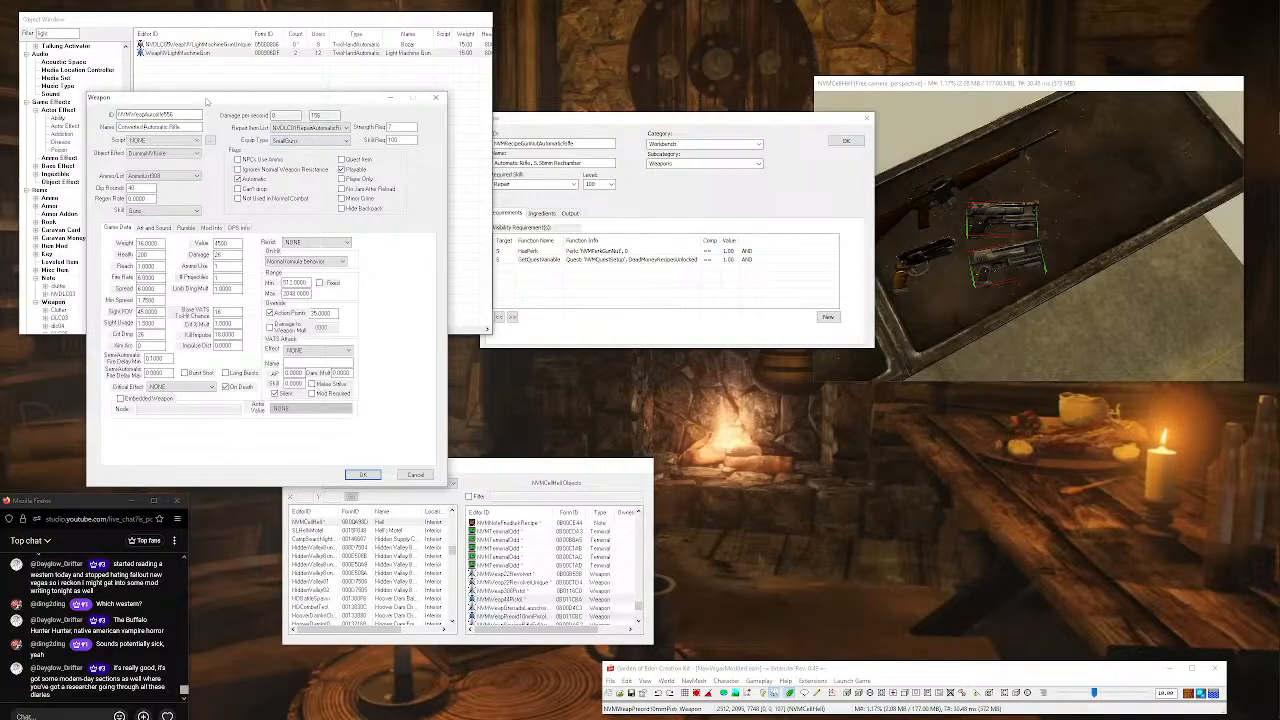
left_click(362, 476)
left_click(654, 410)
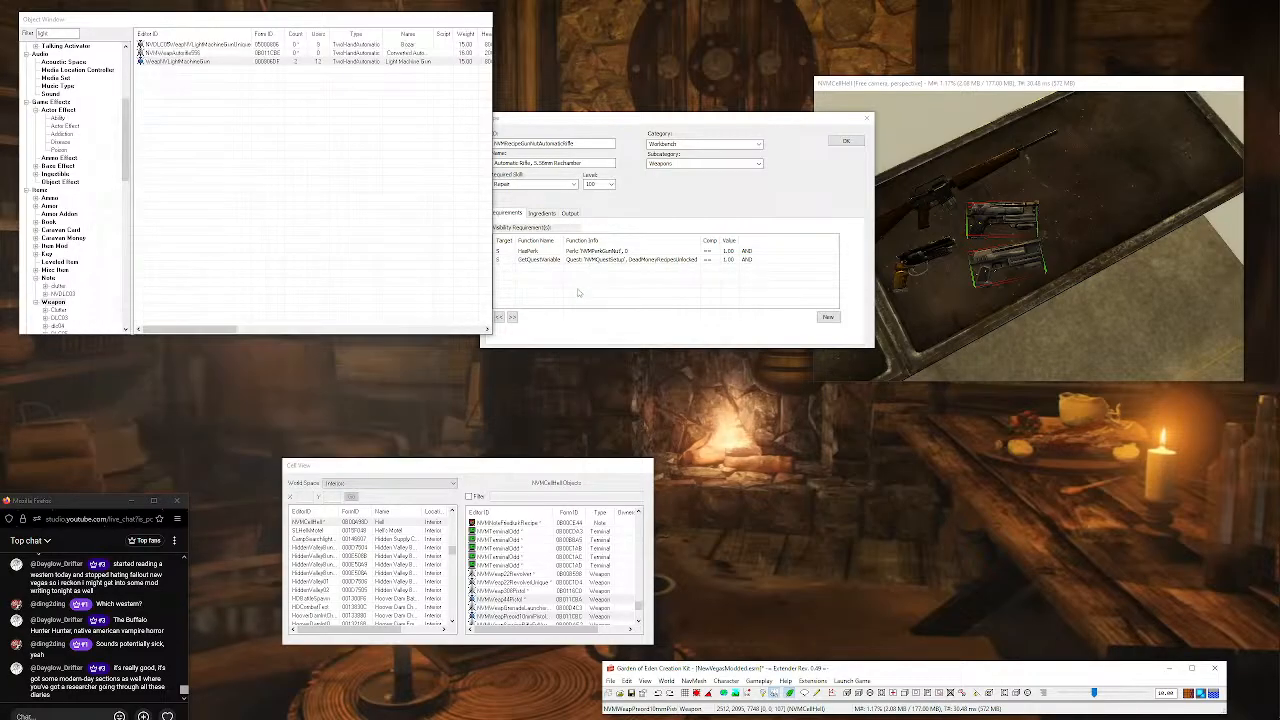
Check the Automatic Rifle 5.56mm rechamber recipe's ingredients, add one NVMWeapAutoRifle556 as its output, and save the recipe.
left_click(541, 213)
left_click_drag(553, 247, 596, 242)
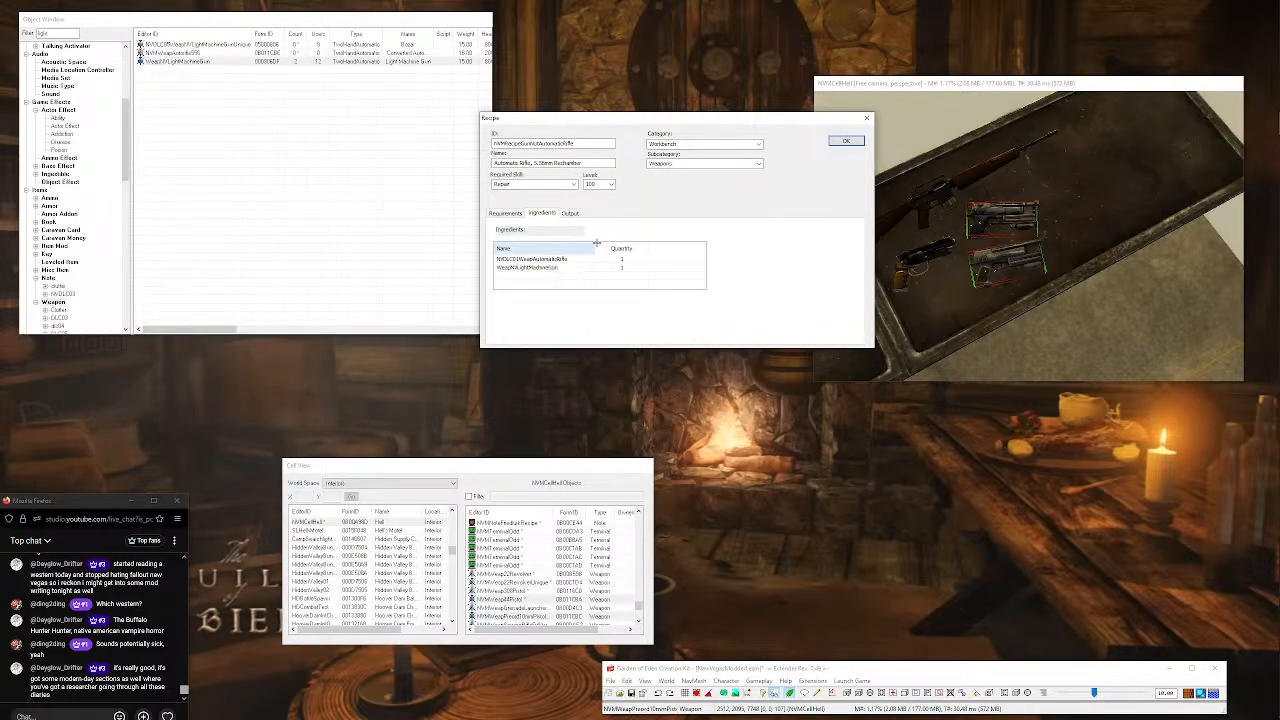
left_click(569, 213)
right_click(567, 285)
left_click(601, 290)
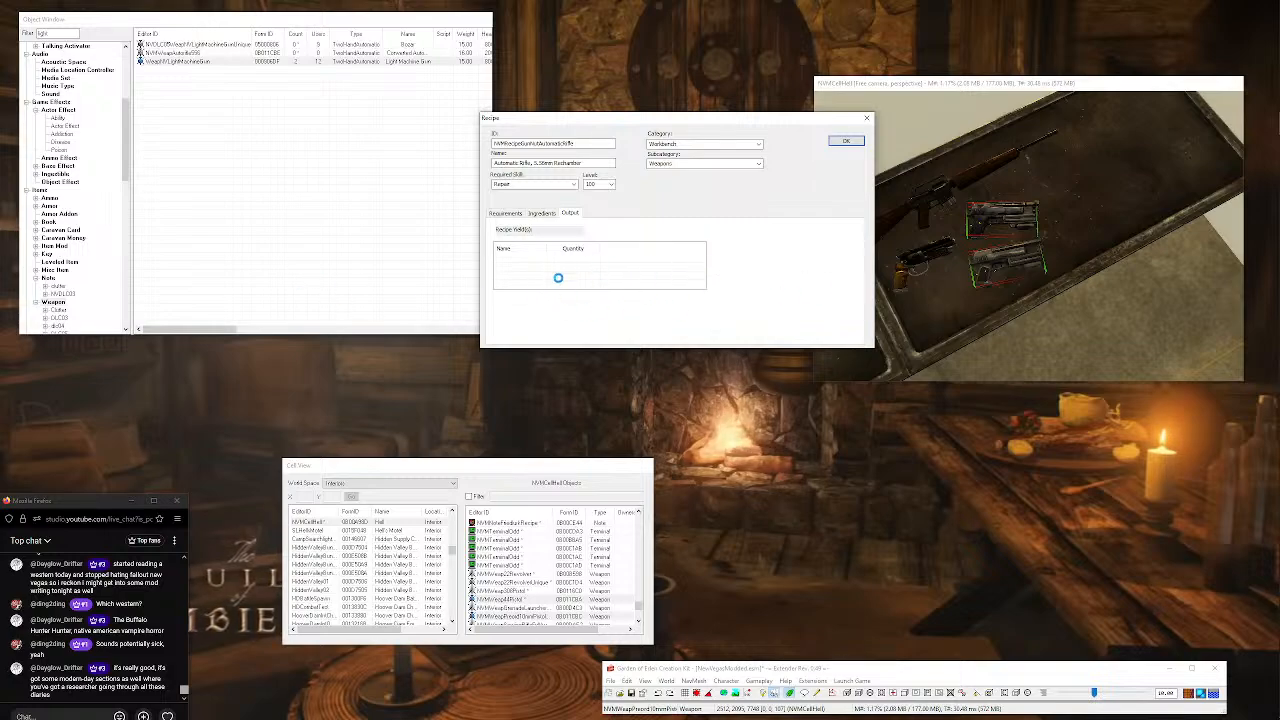
left_click(713, 156)
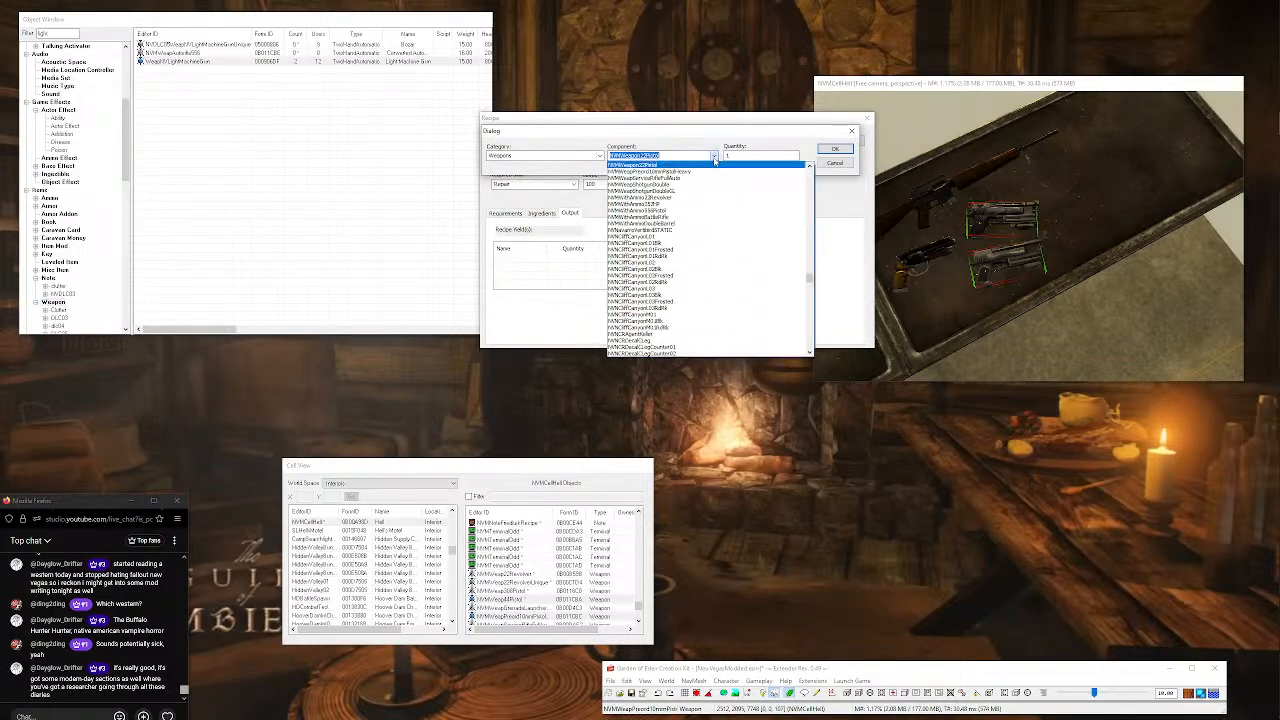
scroll(649, 200, "up", 1)
scroll(649, 200, "up", 3)
left_click(651, 194)
left_click(835, 148)
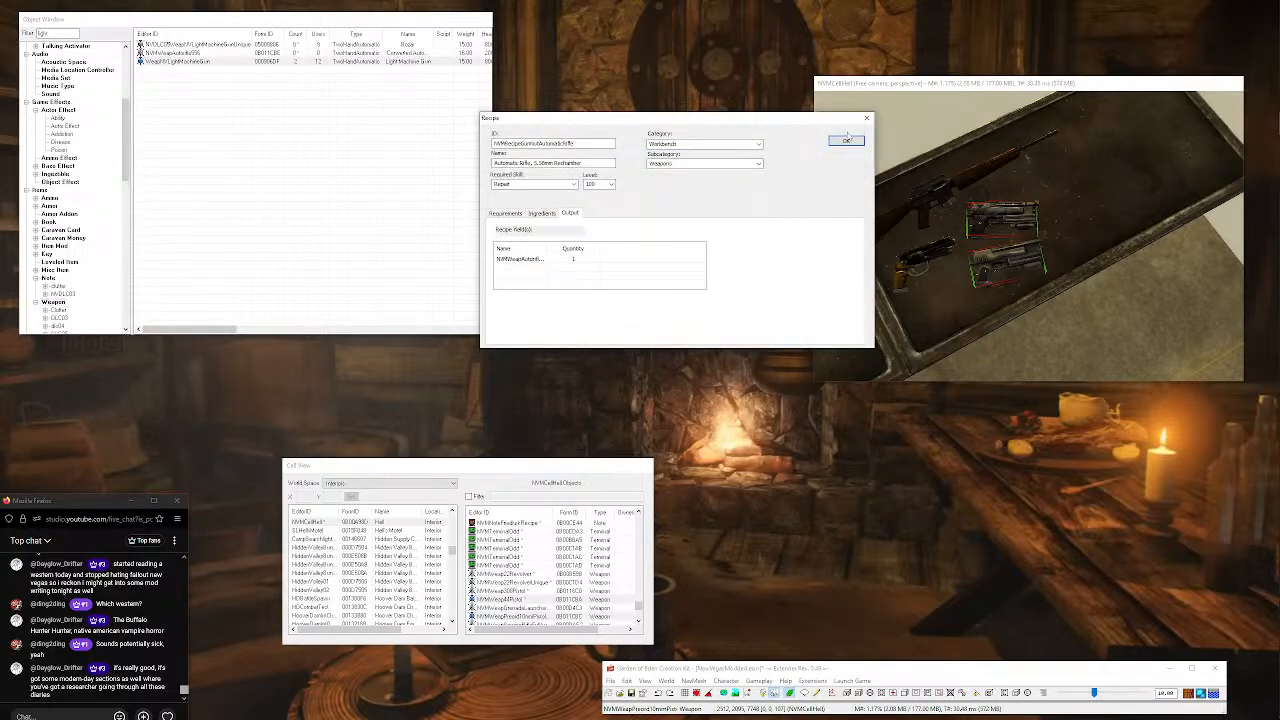
left_click(847, 139)
Save the plugin and filter the recipe list by nvmr.
left_click(610, 681)
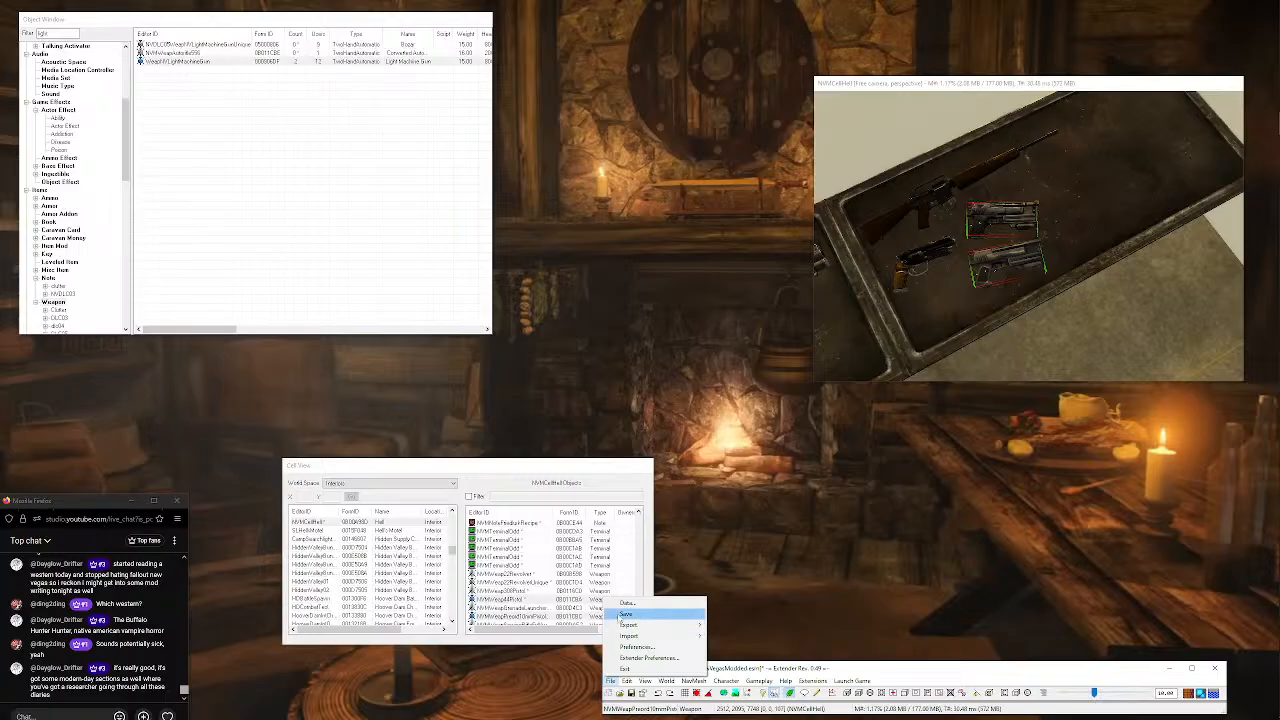
left_click(624, 613)
scroll(535, 535, "down", 1)
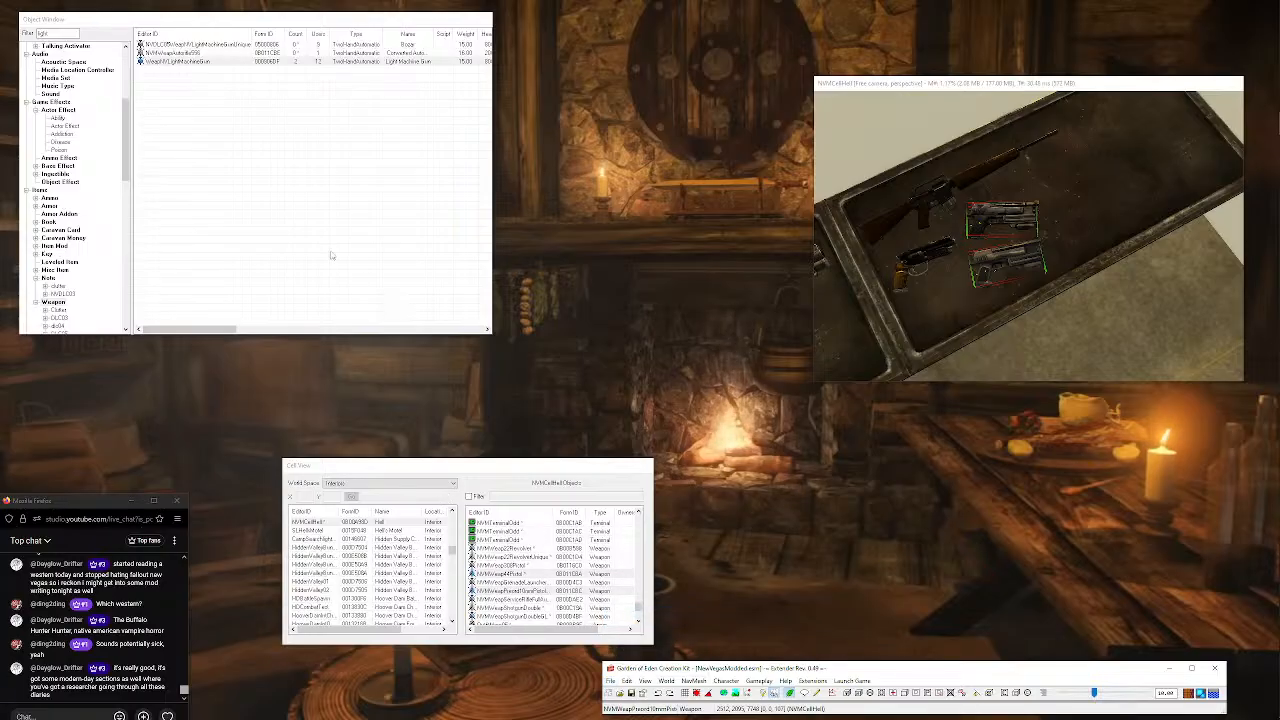
scroll(75, 245, "down", 10)
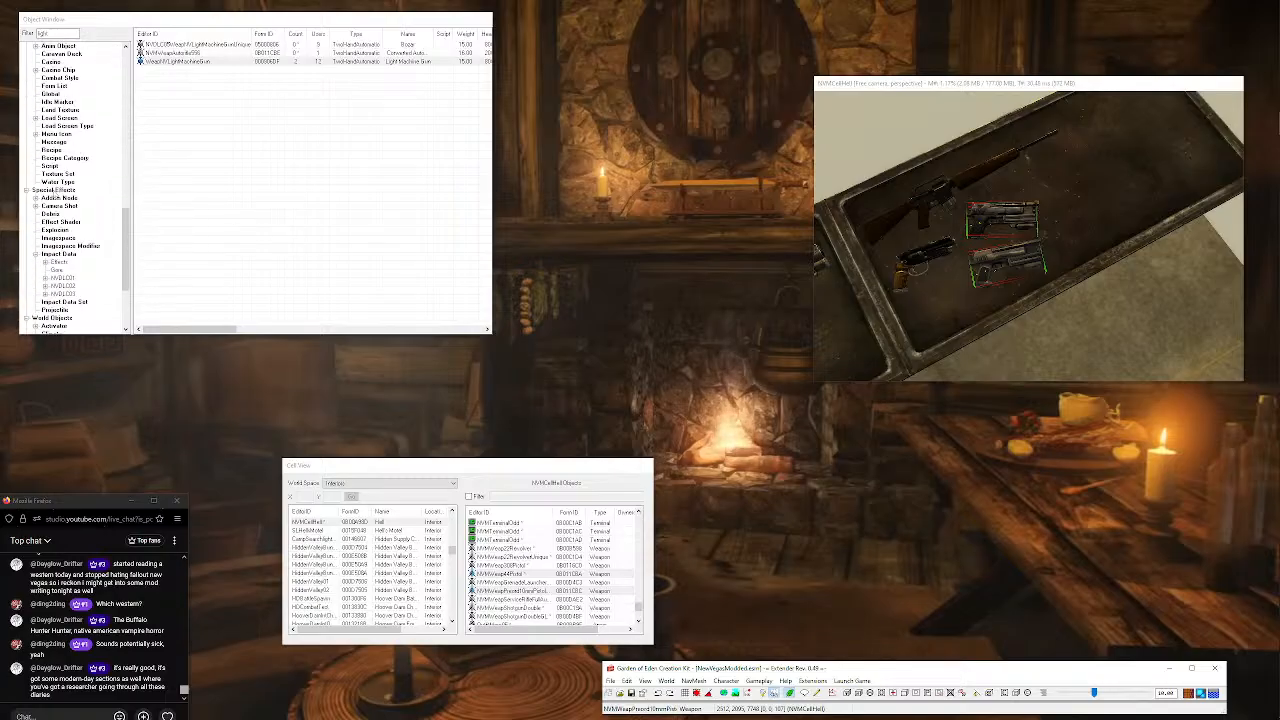
left_click(52, 150)
left_click_drag(56, 33, 2, 33)
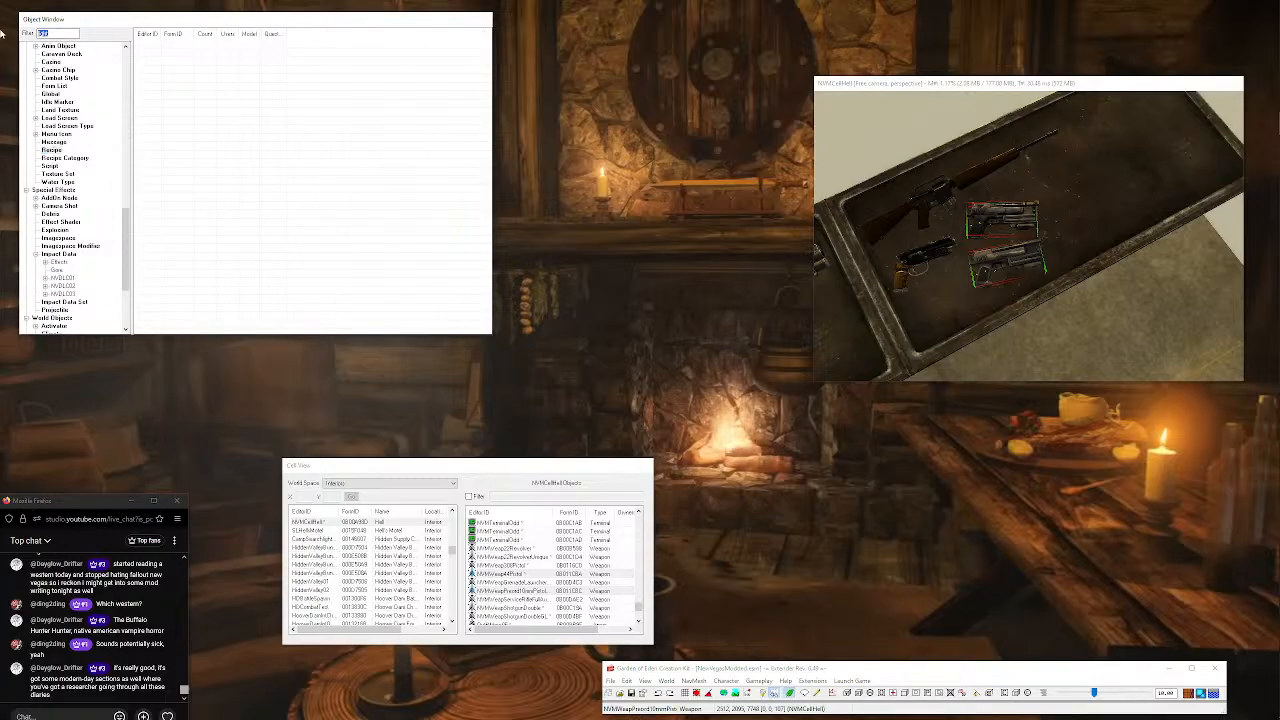
type("nvmr")
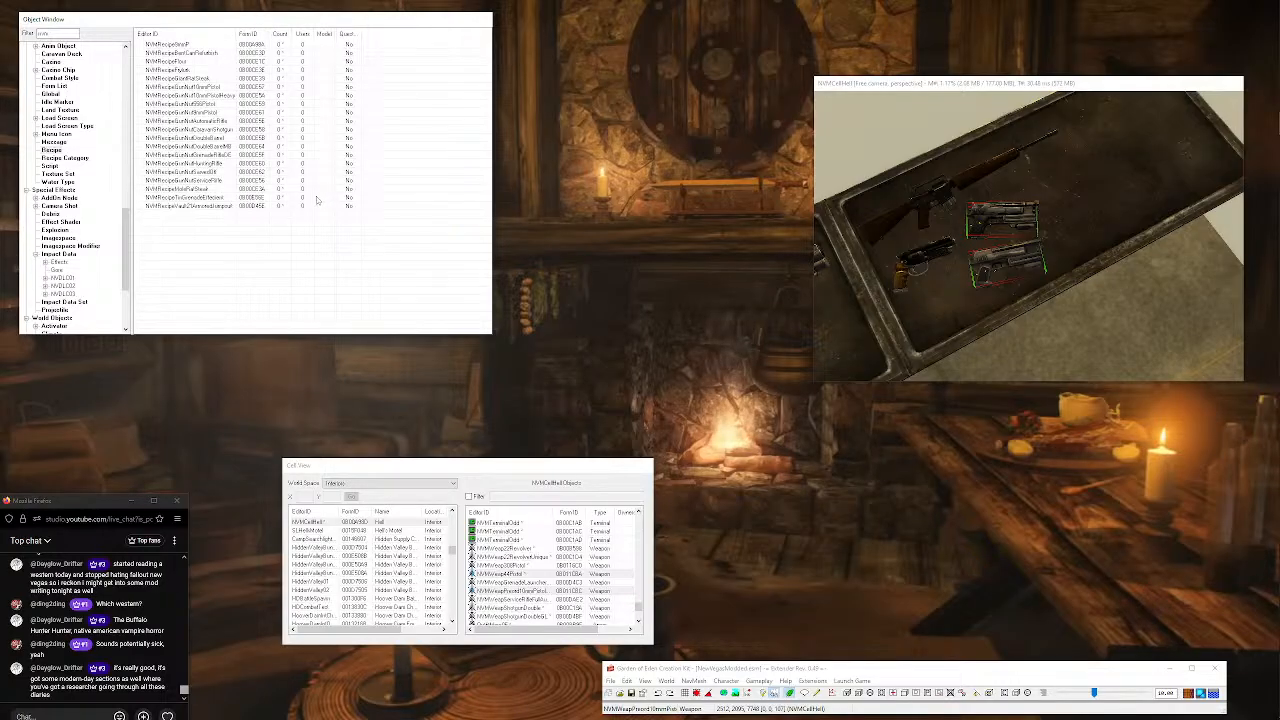
Examine the shotguns and other weapons laid out in the display cases of the NVMCellHell cell.
middle_click_drag(884, 273, 923, 270)
left_click(937, 260)
scroll(917, 267, "down", 3)
scroll(917, 267, "up", 3)
scroll(922, 270, "down", 2)
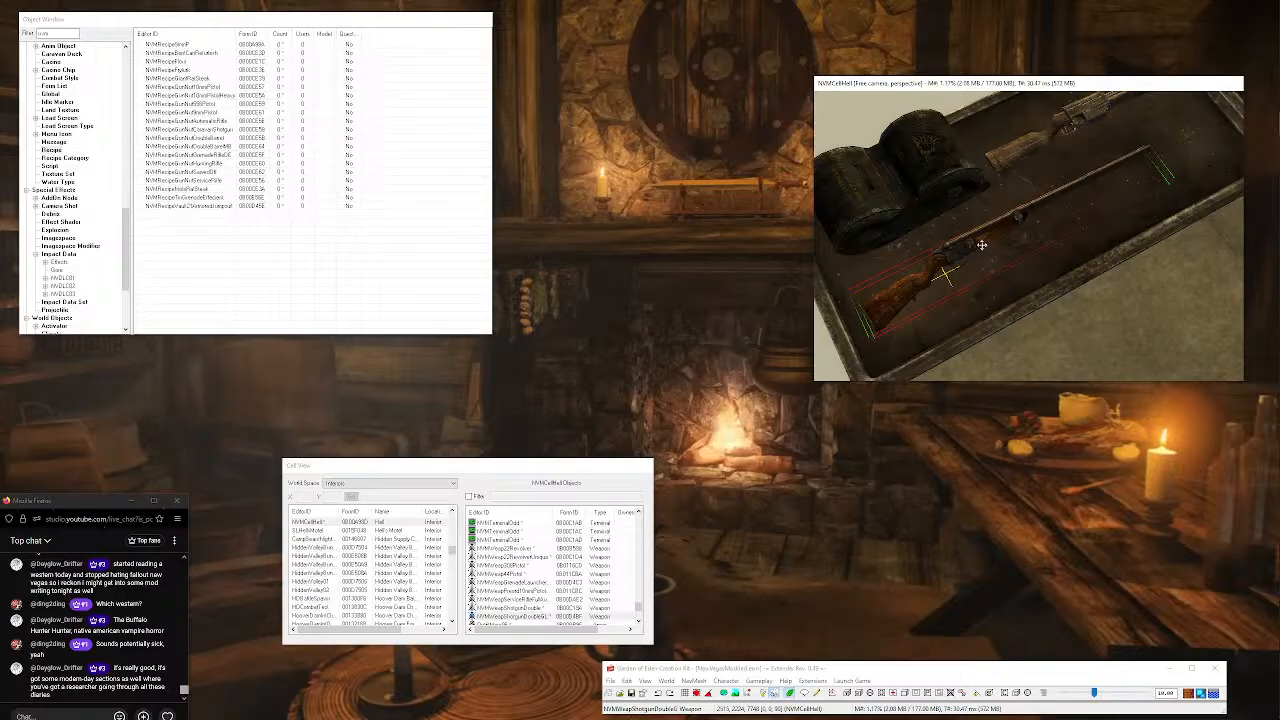
middle_click_drag(973, 262, 1133, 127, "shift")
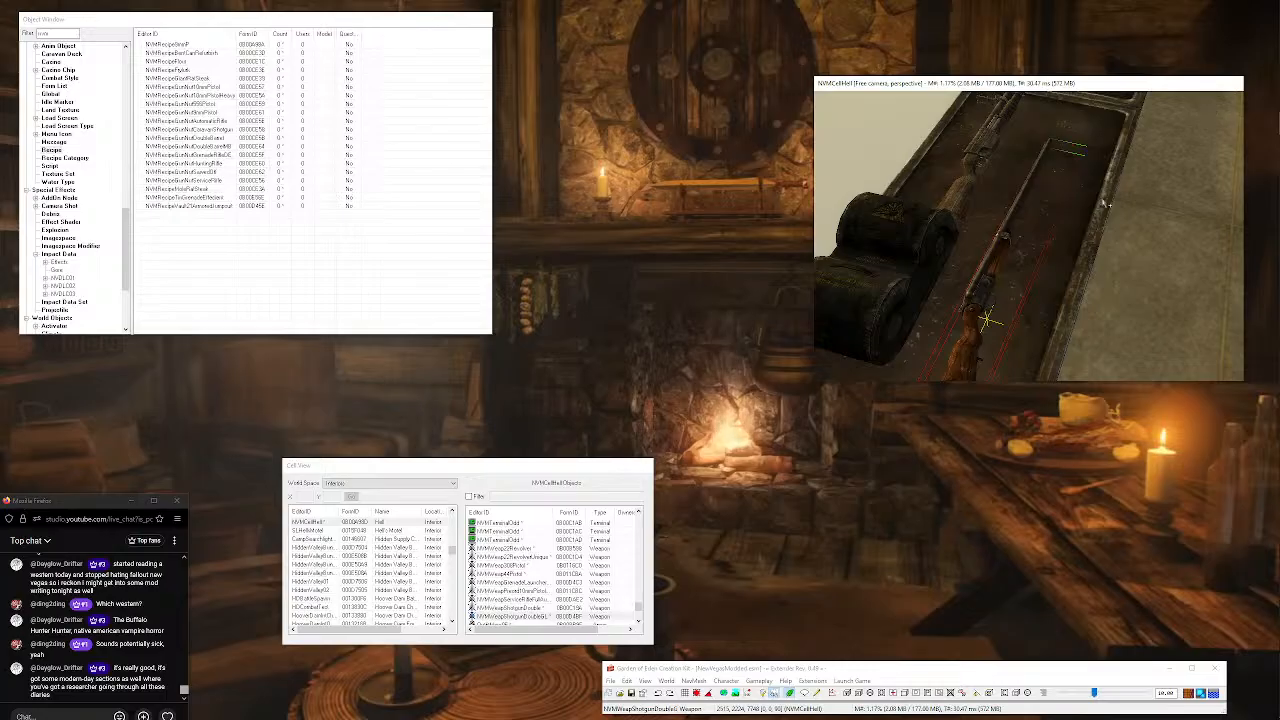
scroll(1106, 202, "down", 3)
middle_click_drag(1091, 195, 1078, 213)
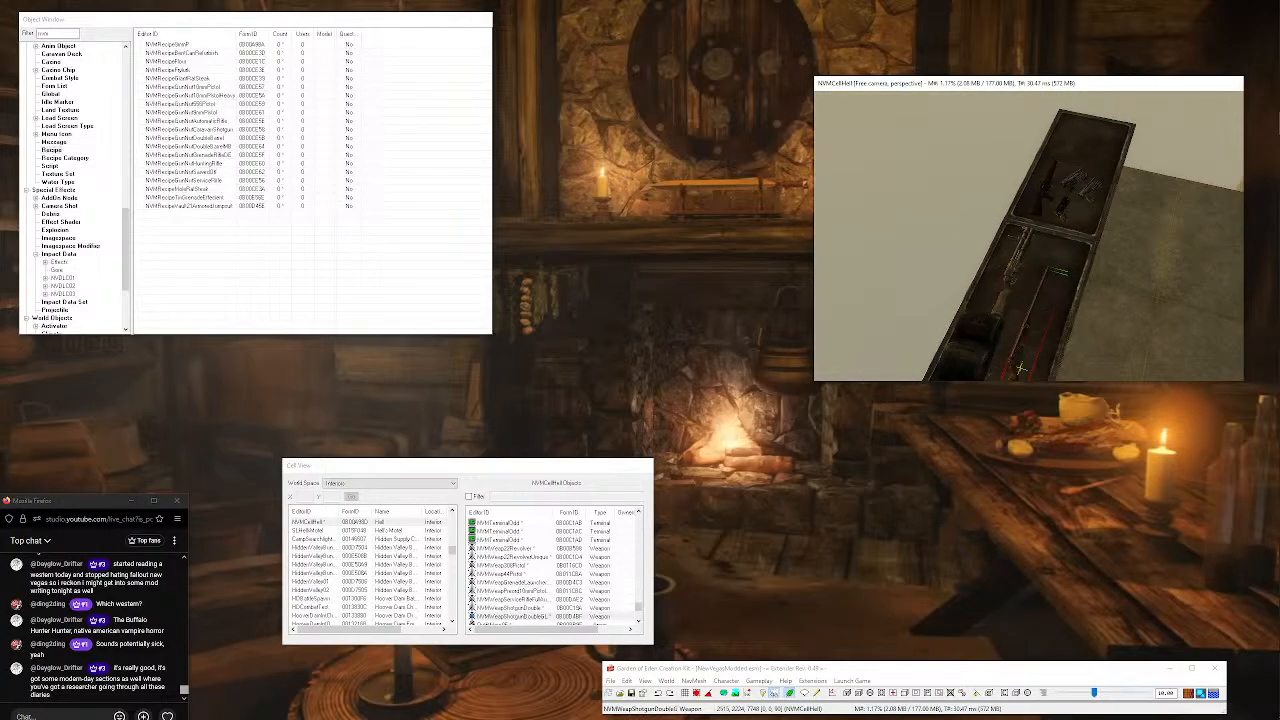
Open the recipe for the double trigger Caravan Shotgun and check its ingredients.
left_click(321, 250)
left_click(222, 121)
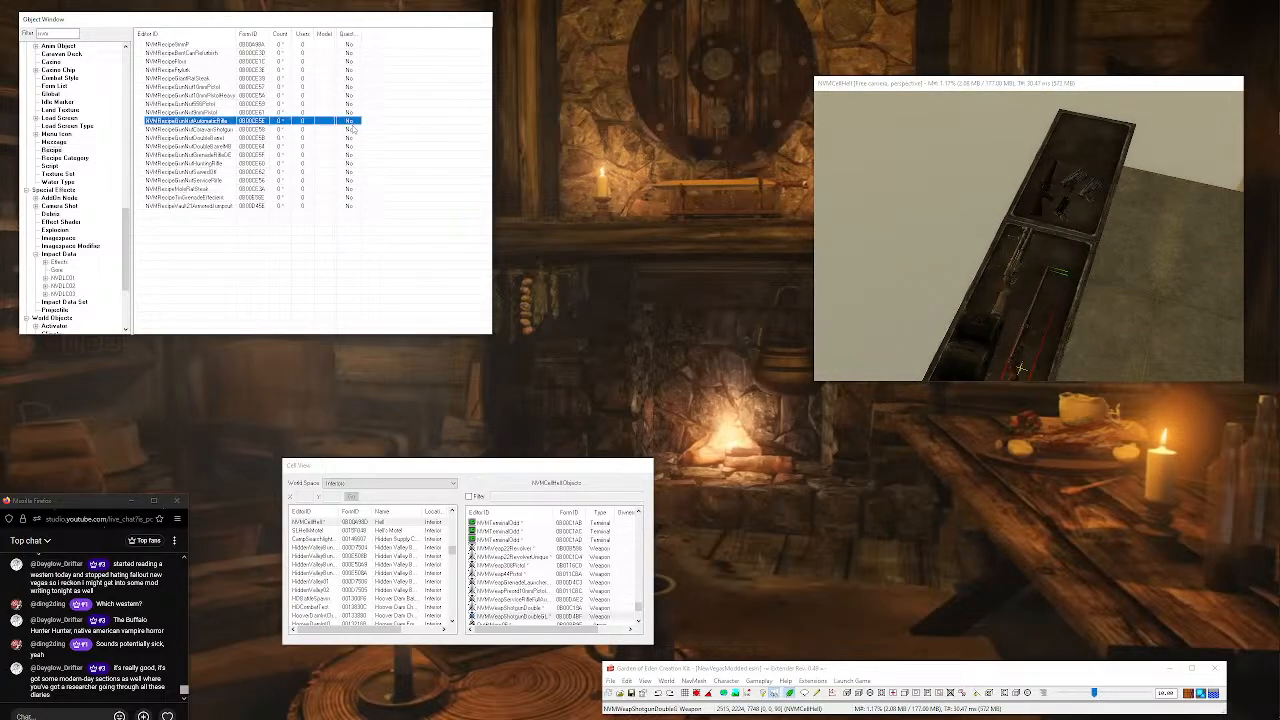
left_click(236, 129)
double_click(228, 130)
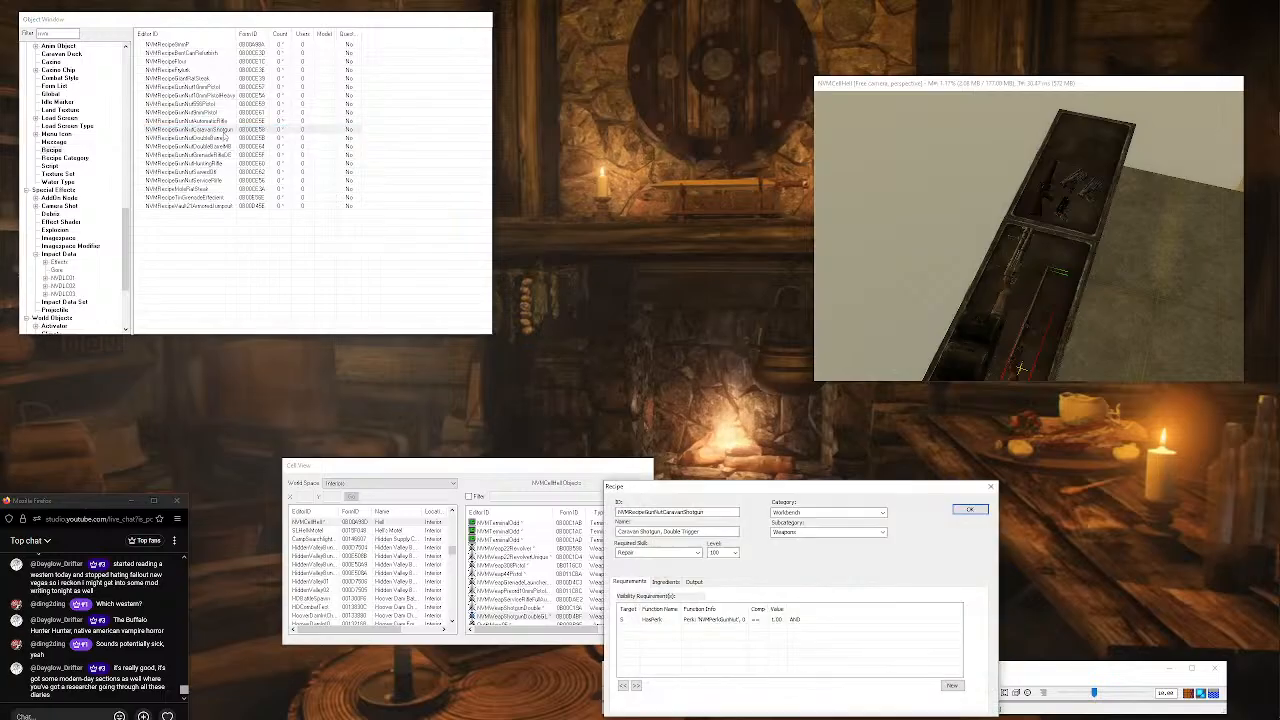
left_click_drag(672, 482, 448, 216)
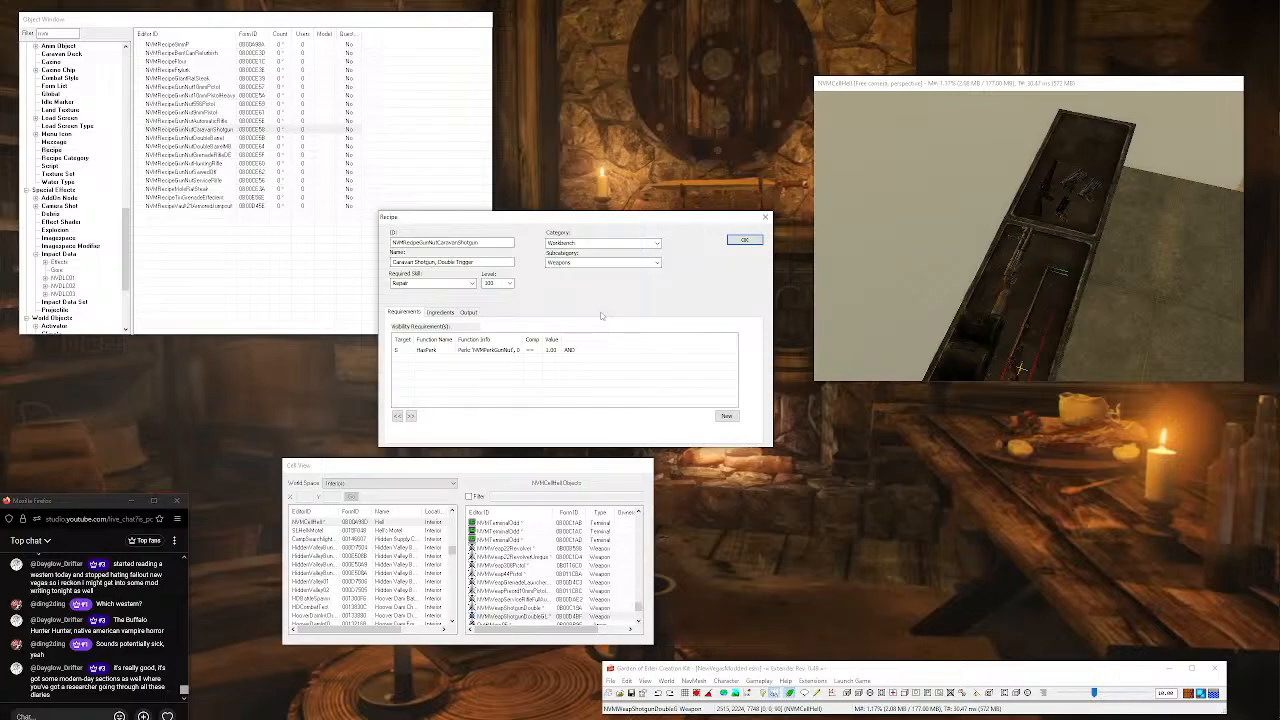
left_click(440, 312)
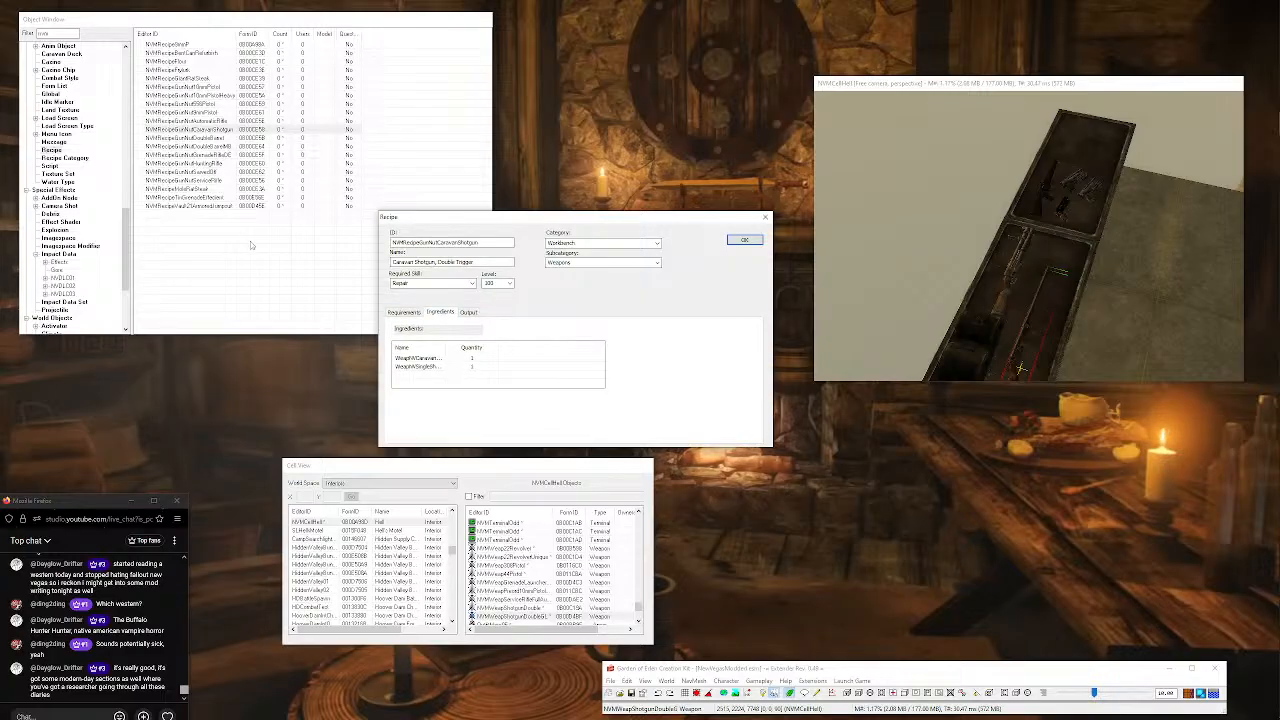
Find the base Caravan Shotgun weapon and give it the ID NVMWeapCaravanSGDT and the name Double Trigger Caravan Shotgun.
left_click(250, 242)
scroll(71, 224, "down", 5)
scroll(71, 229, "up", 8)
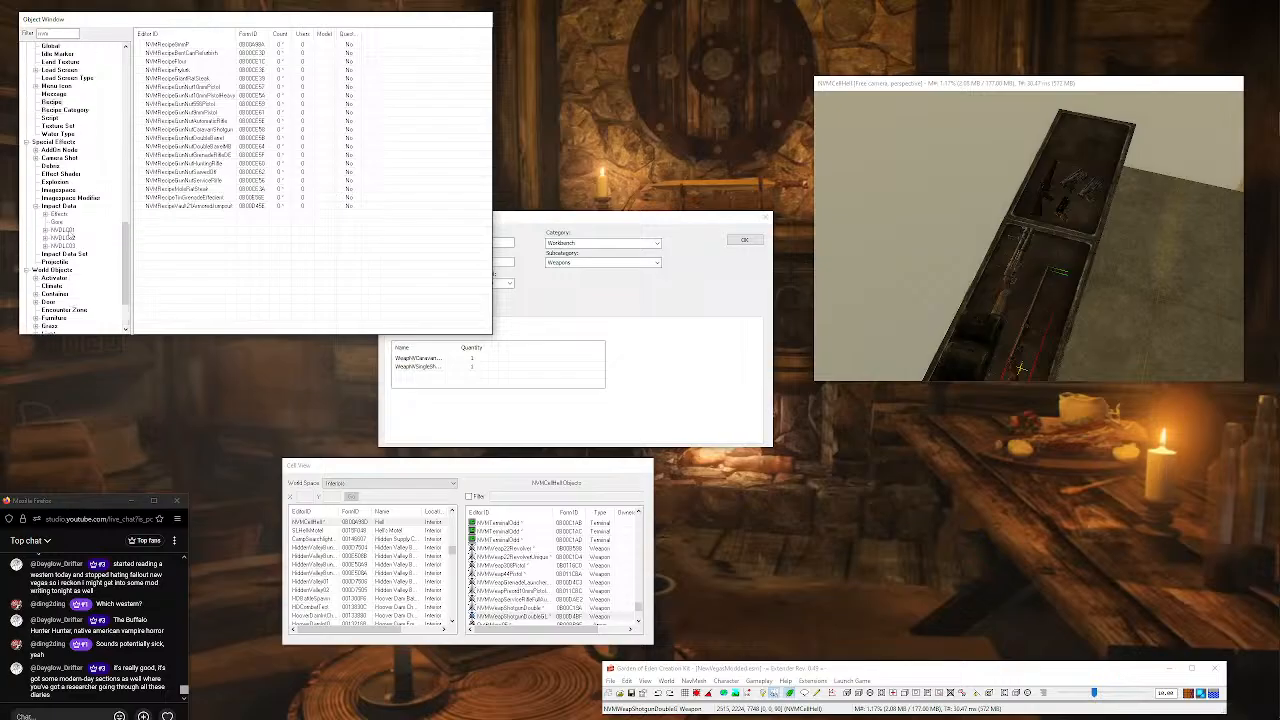
left_click(62, 199)
left_click_drag(52, 33, 2, 13)
type("caravan")
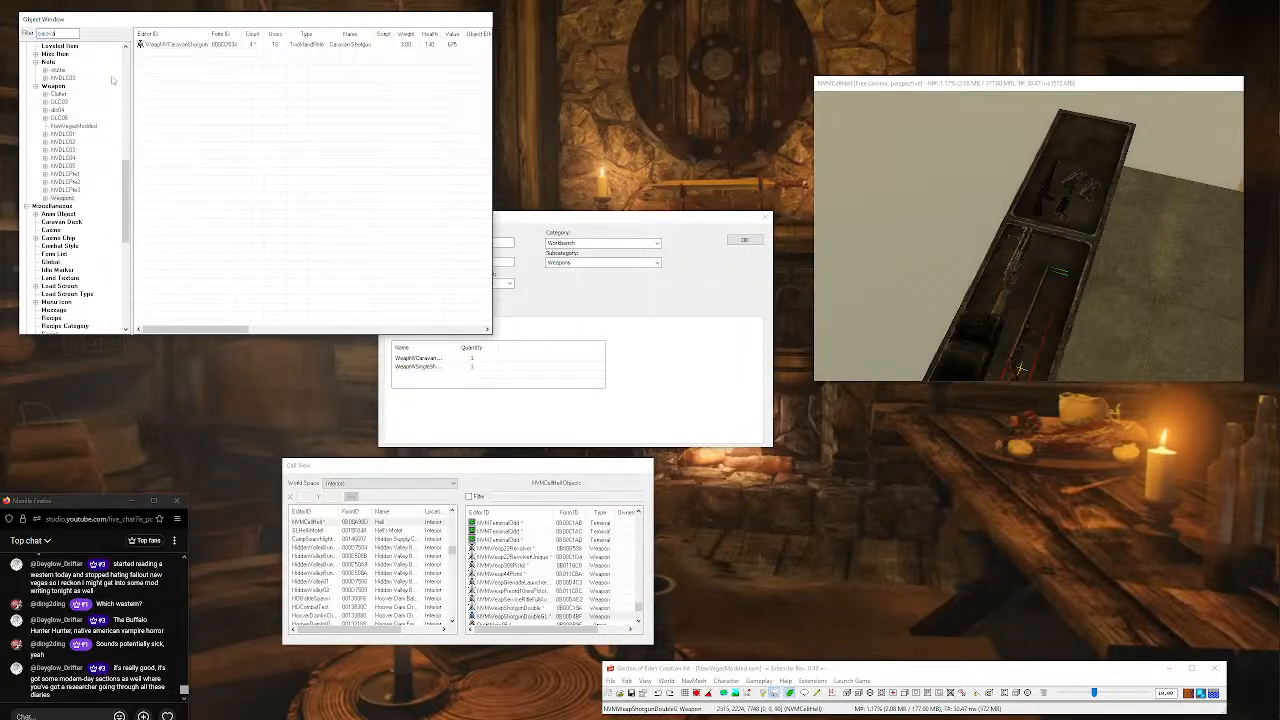
double_click(174, 45)
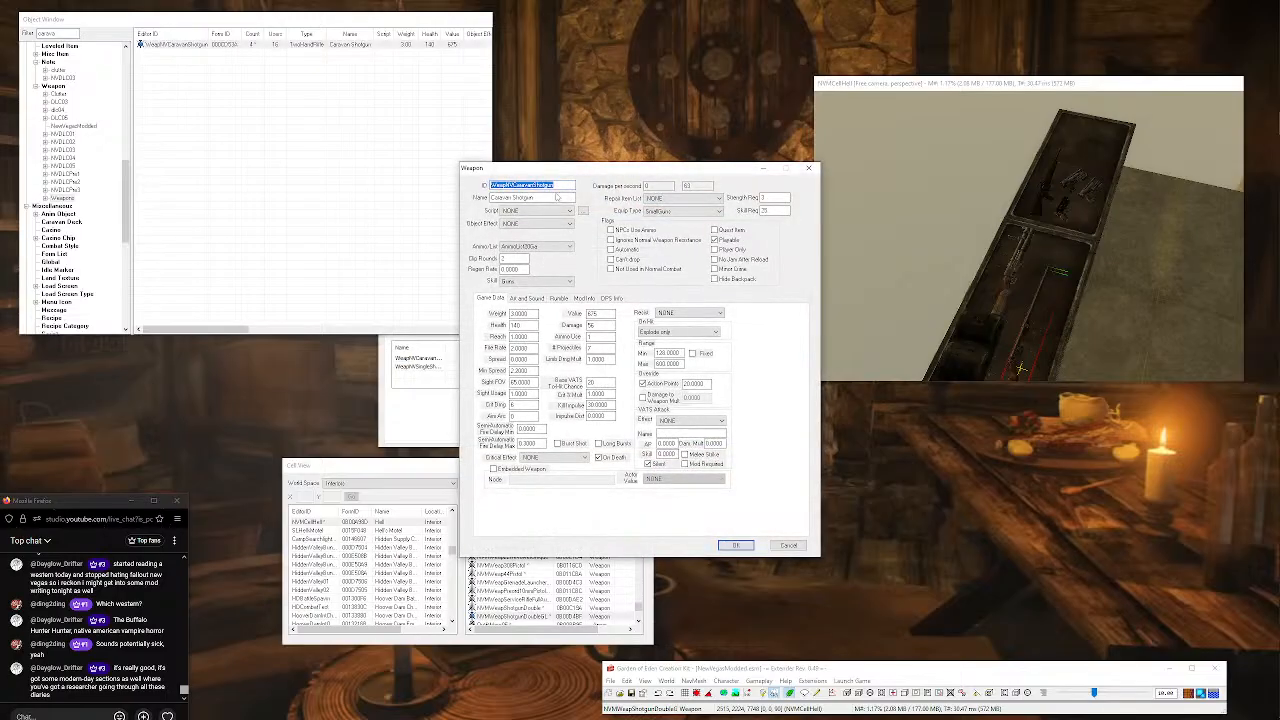
type("NVMWeapCaravanSGDT")
left_click(491, 197)
type("Double Trigger")
Set the shotgun's projectile count to 14 and its damage to 128.
left_click_drag(603, 348, 549, 348)
type("14")
left_click_drag(607, 327, 556, 325)
type("10")
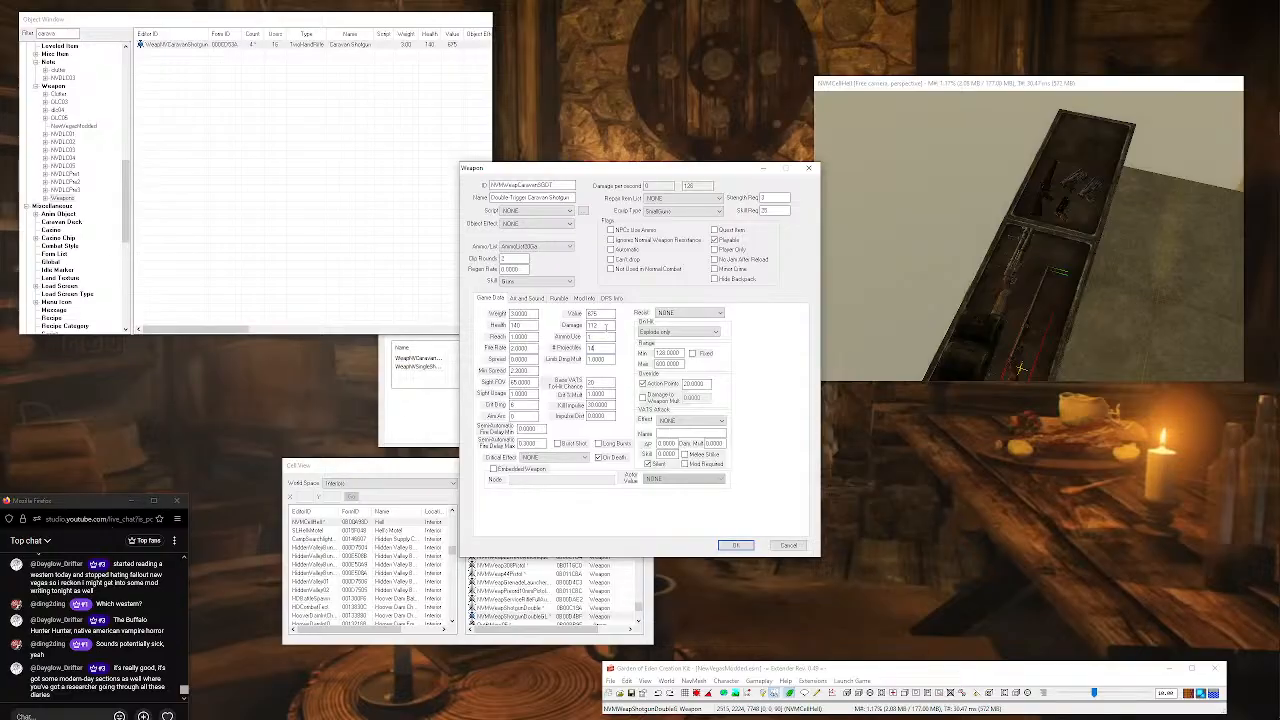
double_click(596, 325)
type("128")
double_click(591, 337)
double_click(600, 405)
Check the shotgun's first modded model path and save the edited shotgun as a new weapon form.
left_click(584, 299)
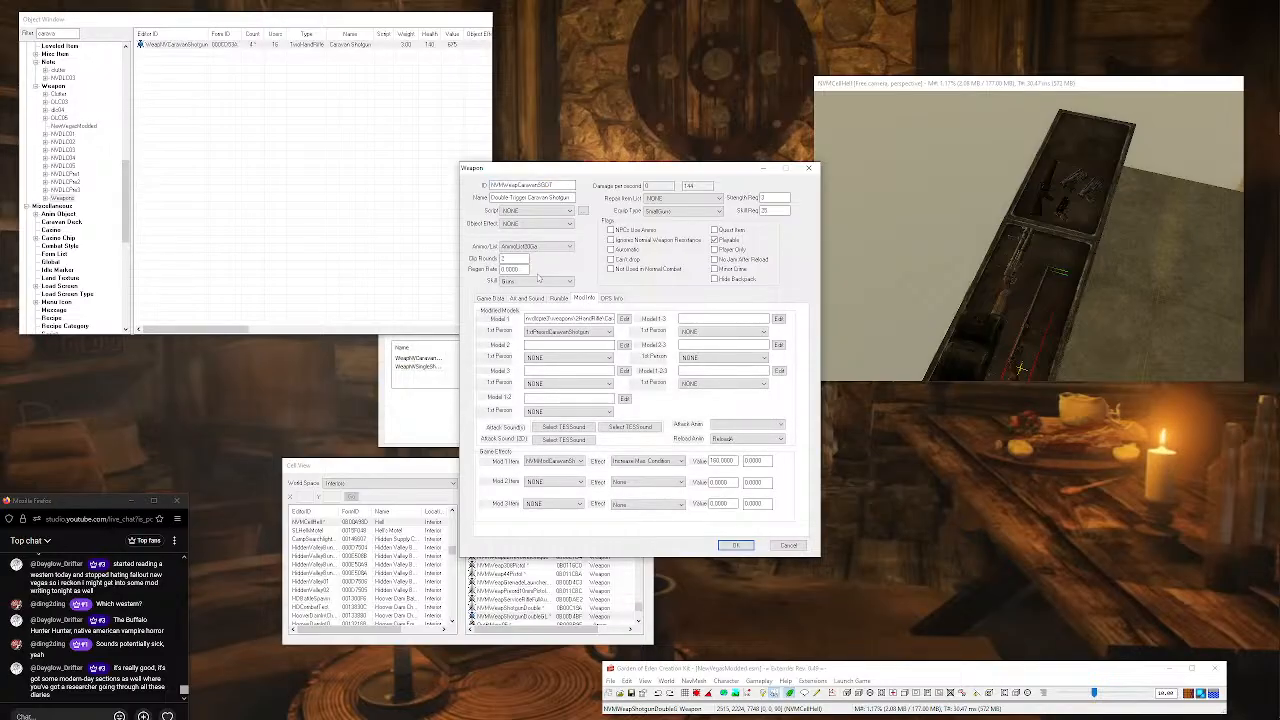
left_click_drag(614, 318, 423, 302)
left_click_drag(596, 319, 429, 282)
left_click(550, 319)
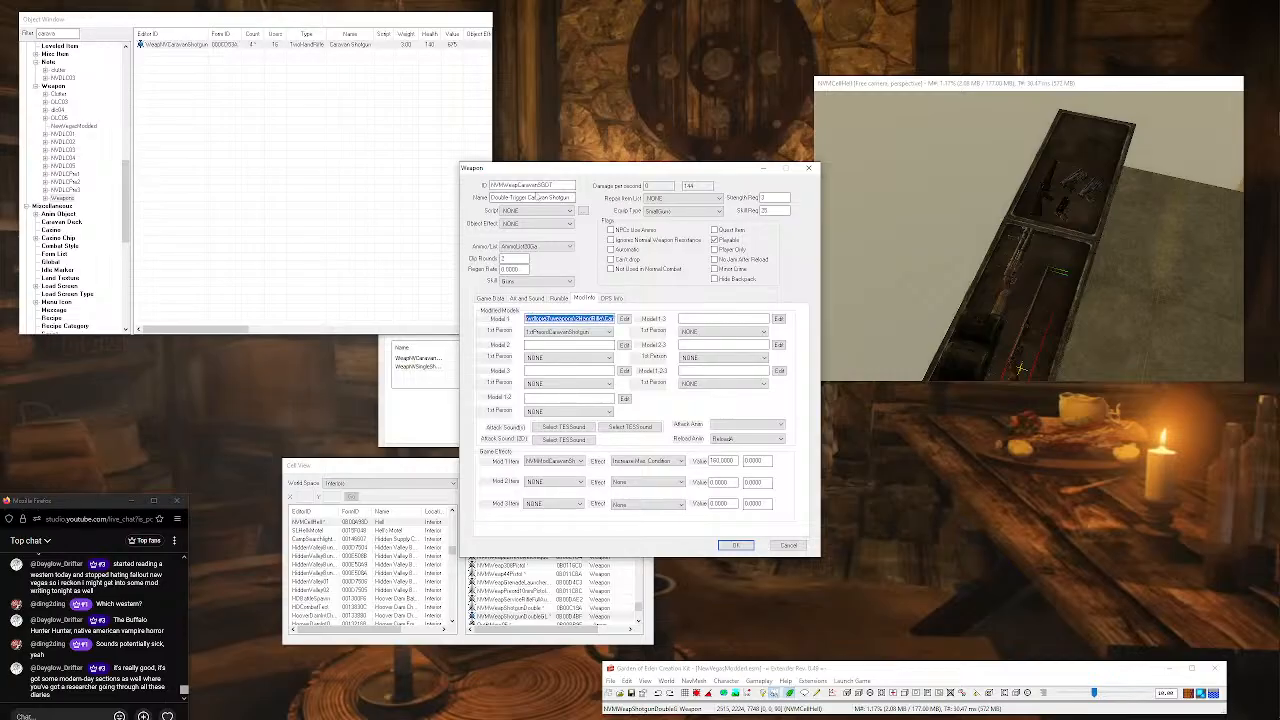
left_click(538, 197)
left_click(735, 545)
left_click(645, 404)
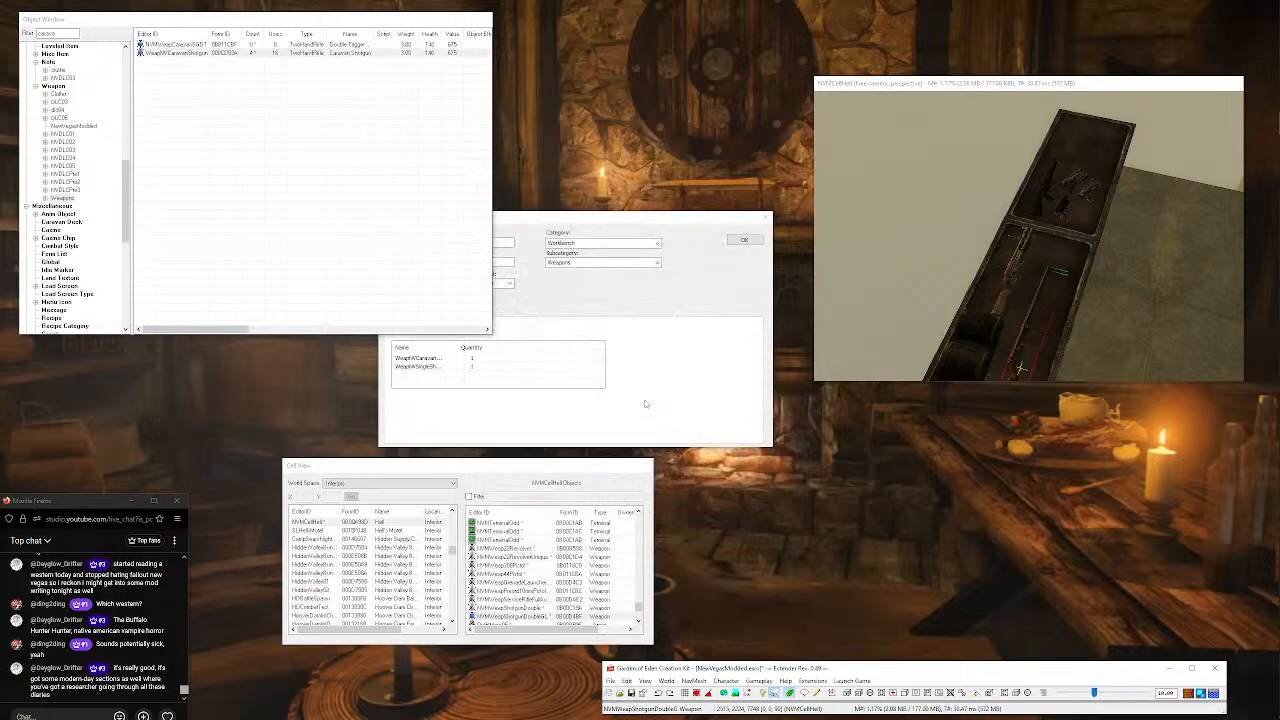
Place the Double Trigger Caravan Shotgun in the display case, rotate it diagonally and position it beside the pistols.
left_click_drag(166, 44, 1036, 246)
right_click_drag(1036, 247, 1000, 236)
left_click_drag(1022, 250, 1110, 590)
middle_click_drag(1065, 190, 1078, 261, "shift")
left_click_drag(1078, 261, 1112, 267)
middle_click_drag(1112, 267, 988, 232)
right_click_drag(988, 232, 990, 230)
left_click_drag(990, 228, 1132, 281)
middle_click_drag(1132, 281, 1075, 190, "shift")
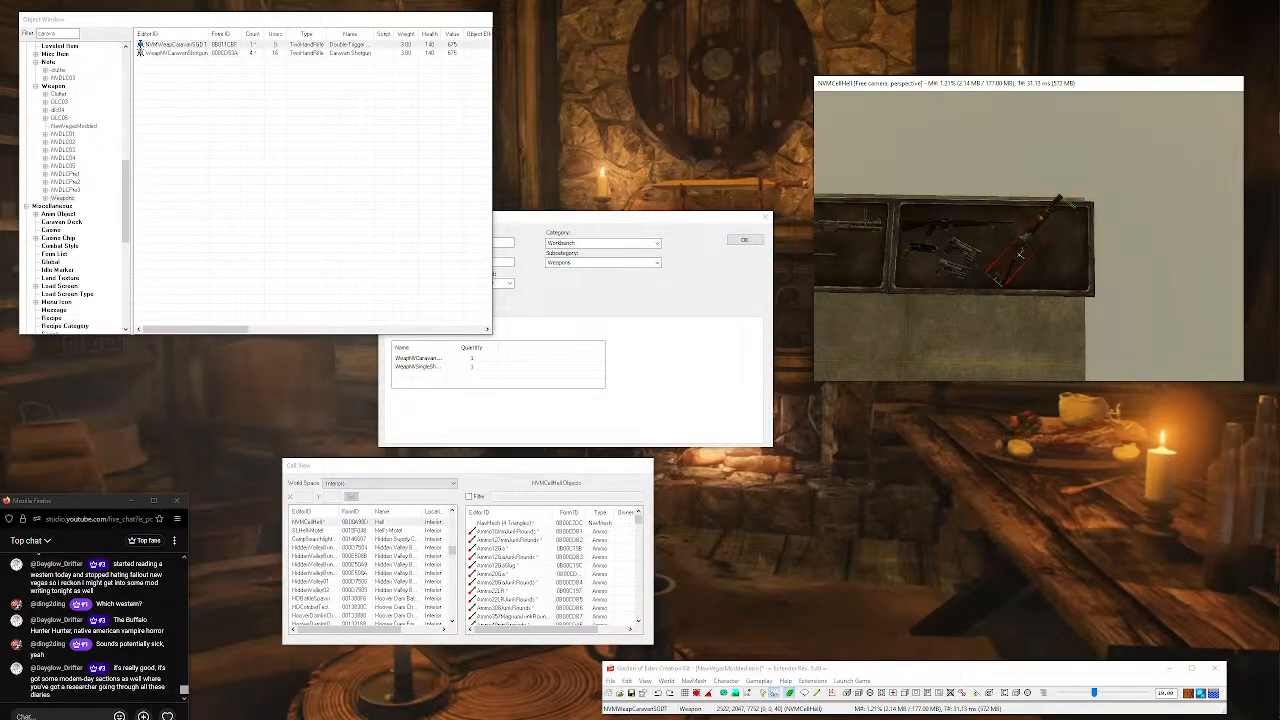
left_click(747, 692)
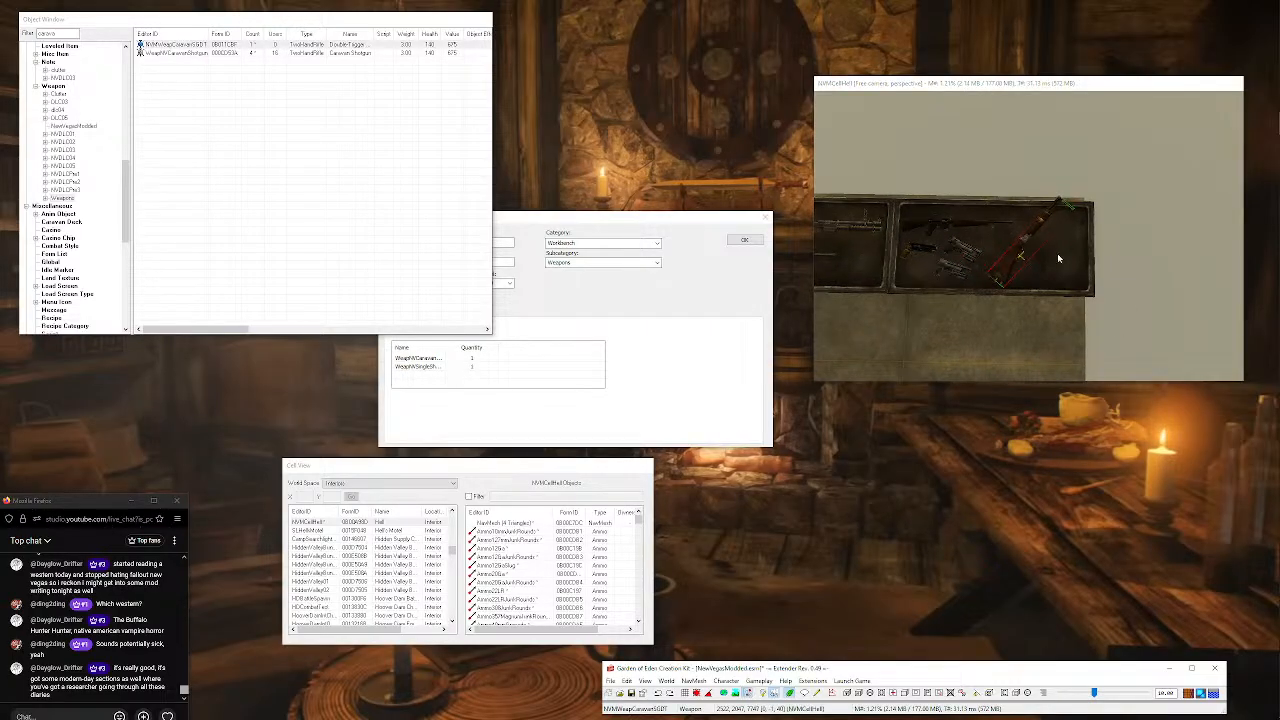
left_click(1021, 245)
left_click_drag(1021, 246, 1002, 250)
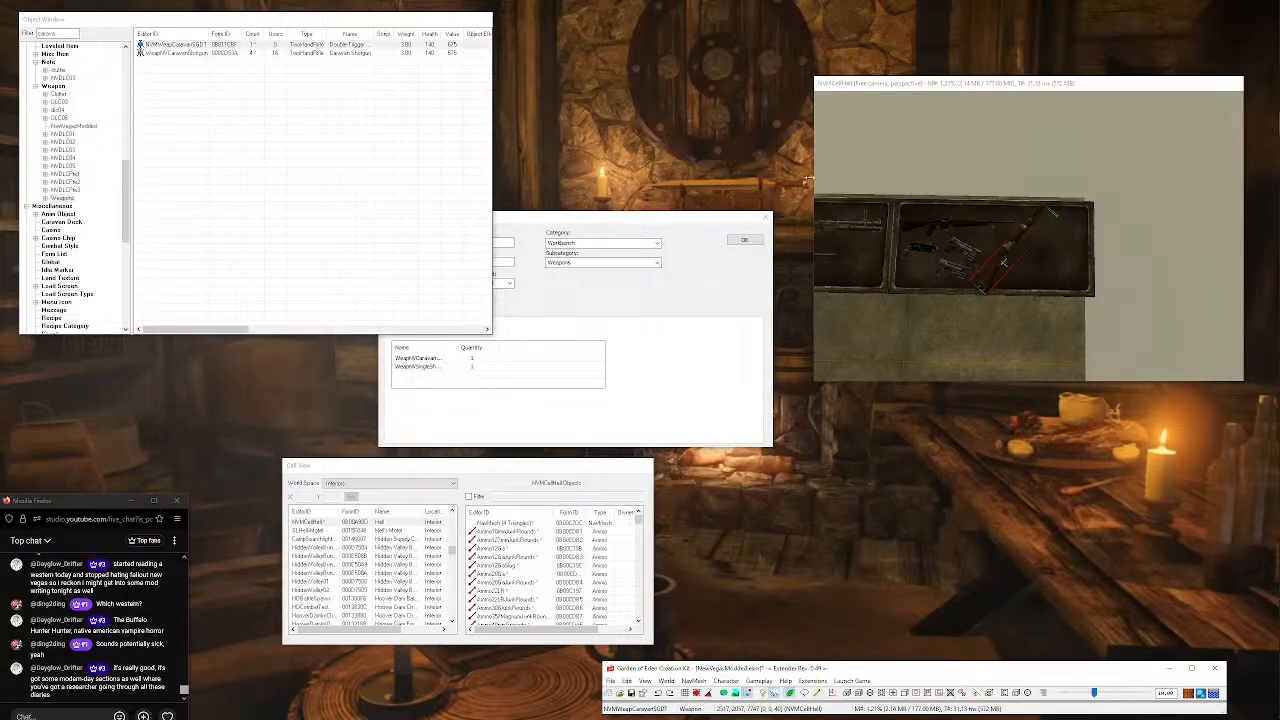
Add one NVMWeapCaravanSGDT as the output of the double trigger Caravan Shotgun recipe and save the recipe.
left_click(519, 307)
left_click(468, 312)
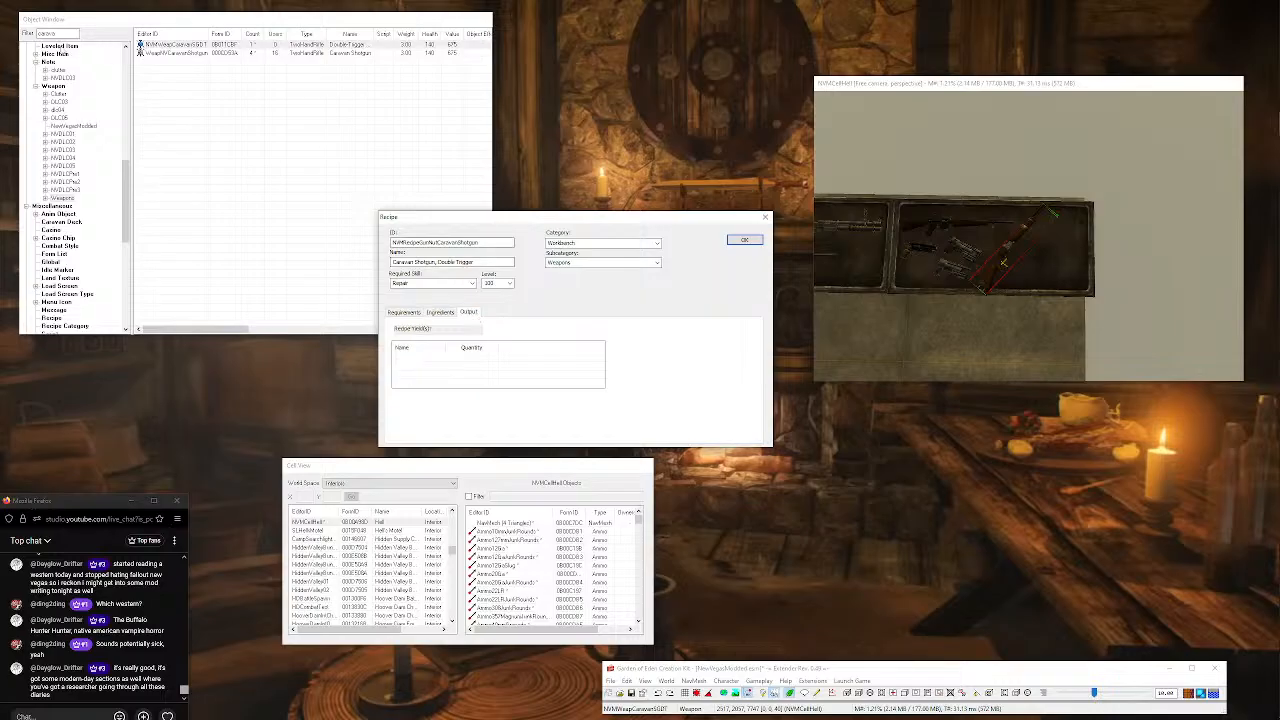
left_click_drag(170, 44, 557, 374)
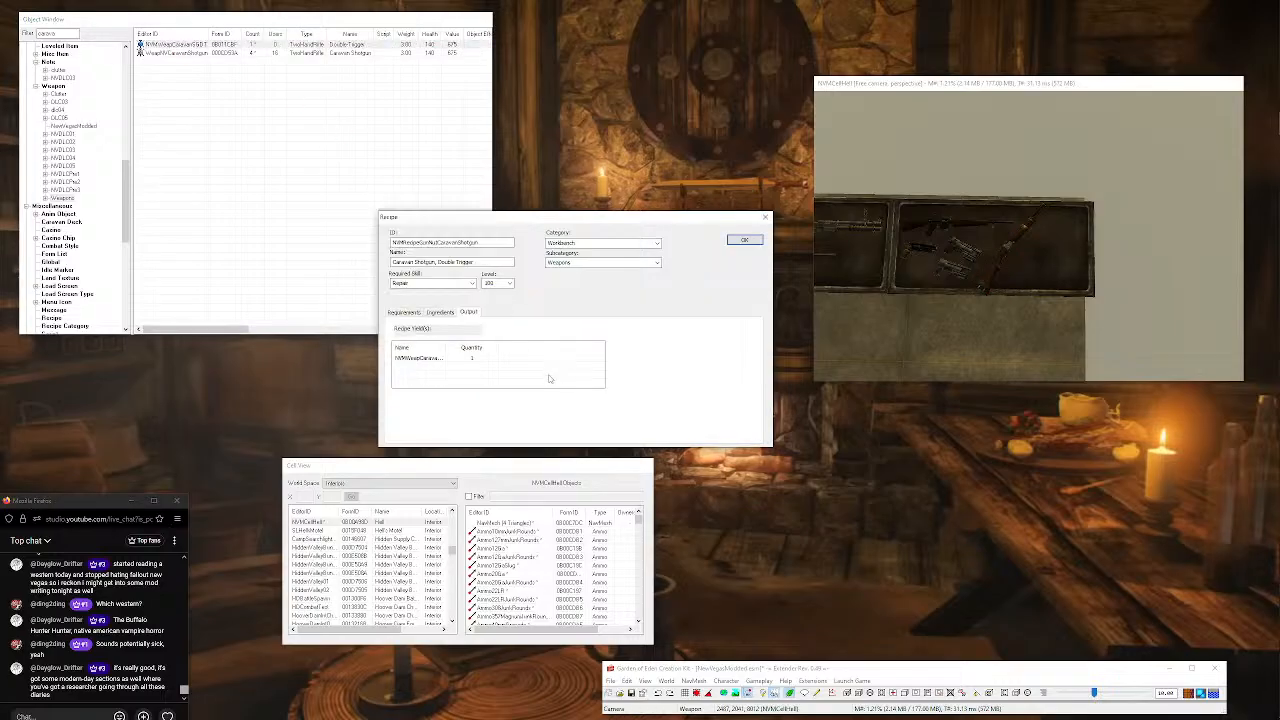
left_click(744, 240)
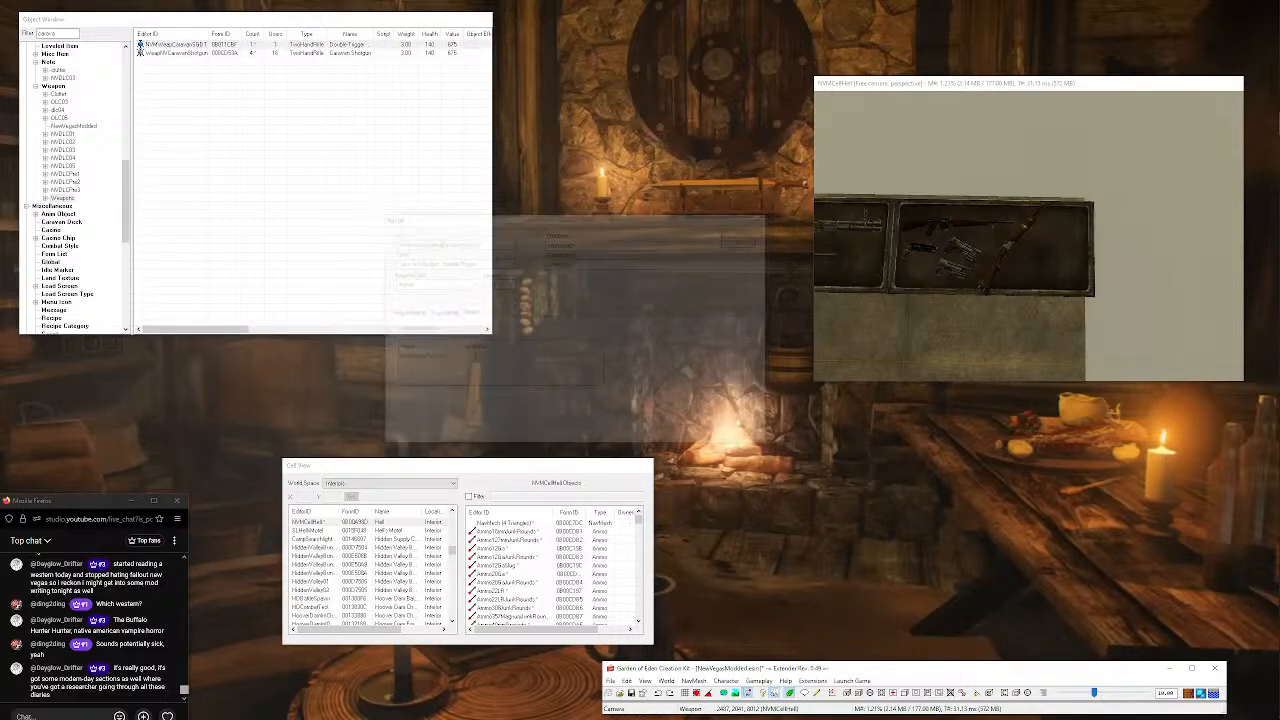
Return to the recipe list and filter it by gunnut.
scroll(65, 139, "up", 10)
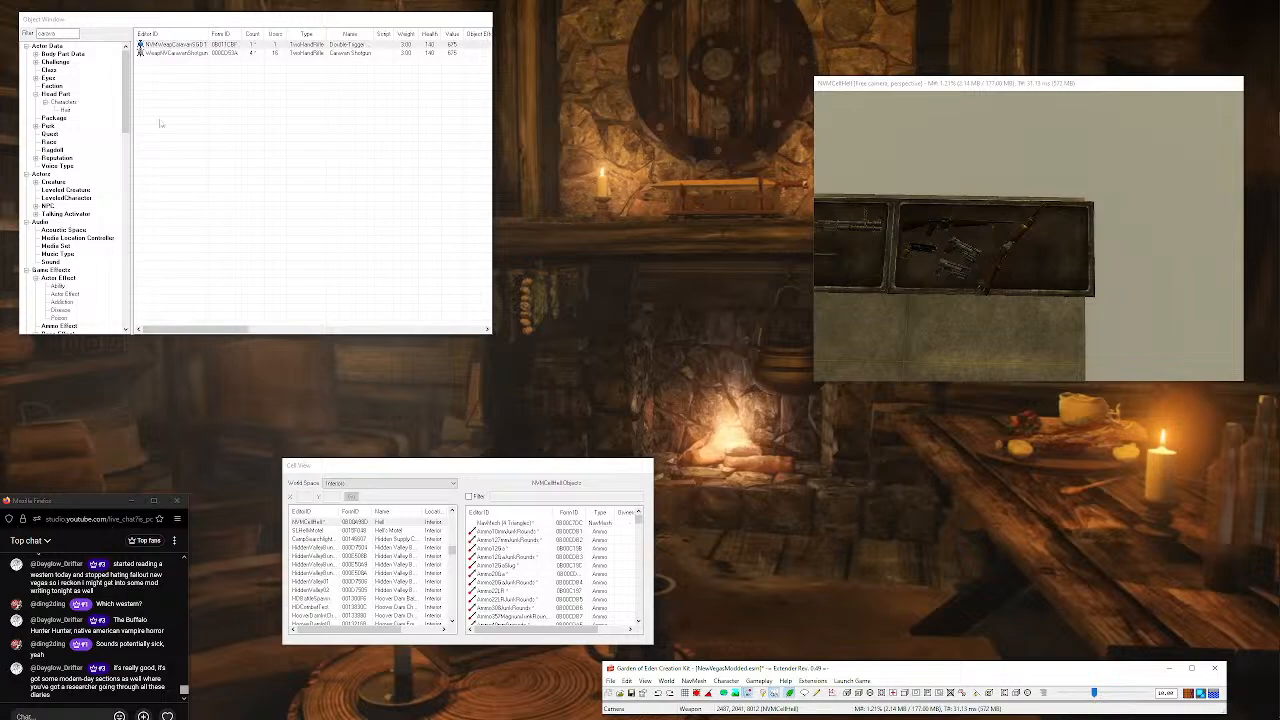
scroll(65, 139, "down", 10)
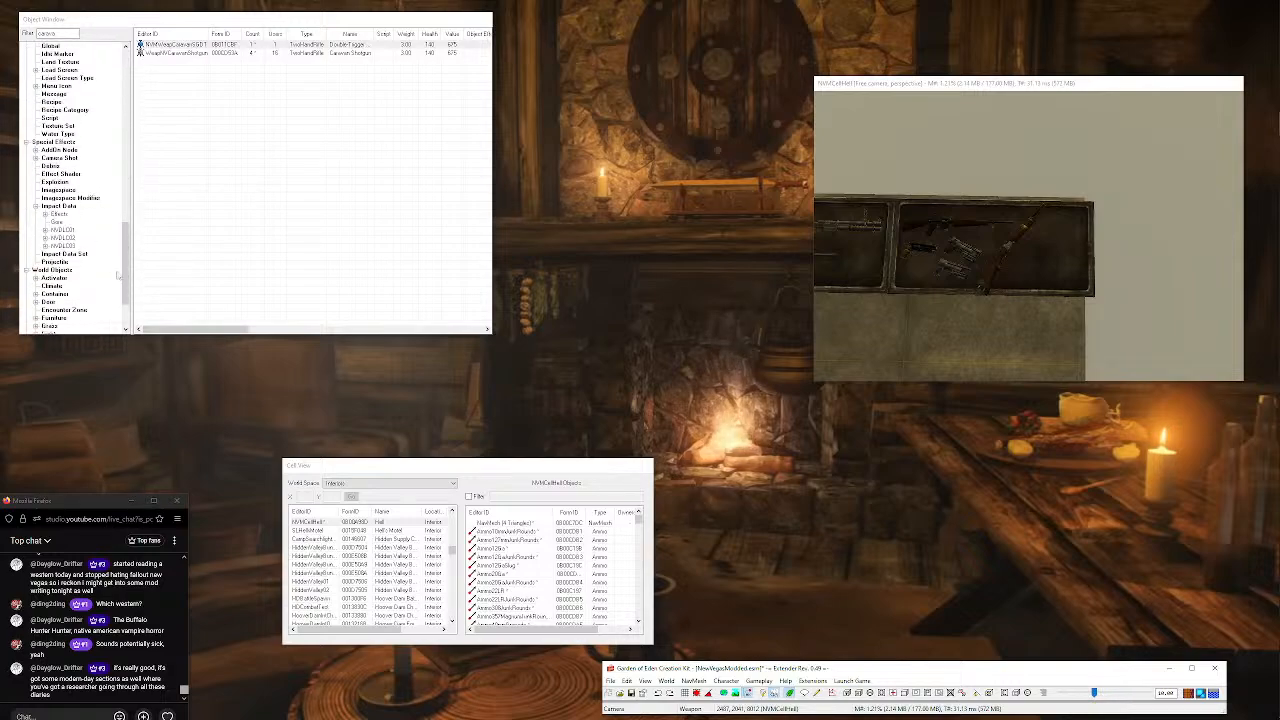
scroll(65, 139, "up", 2)
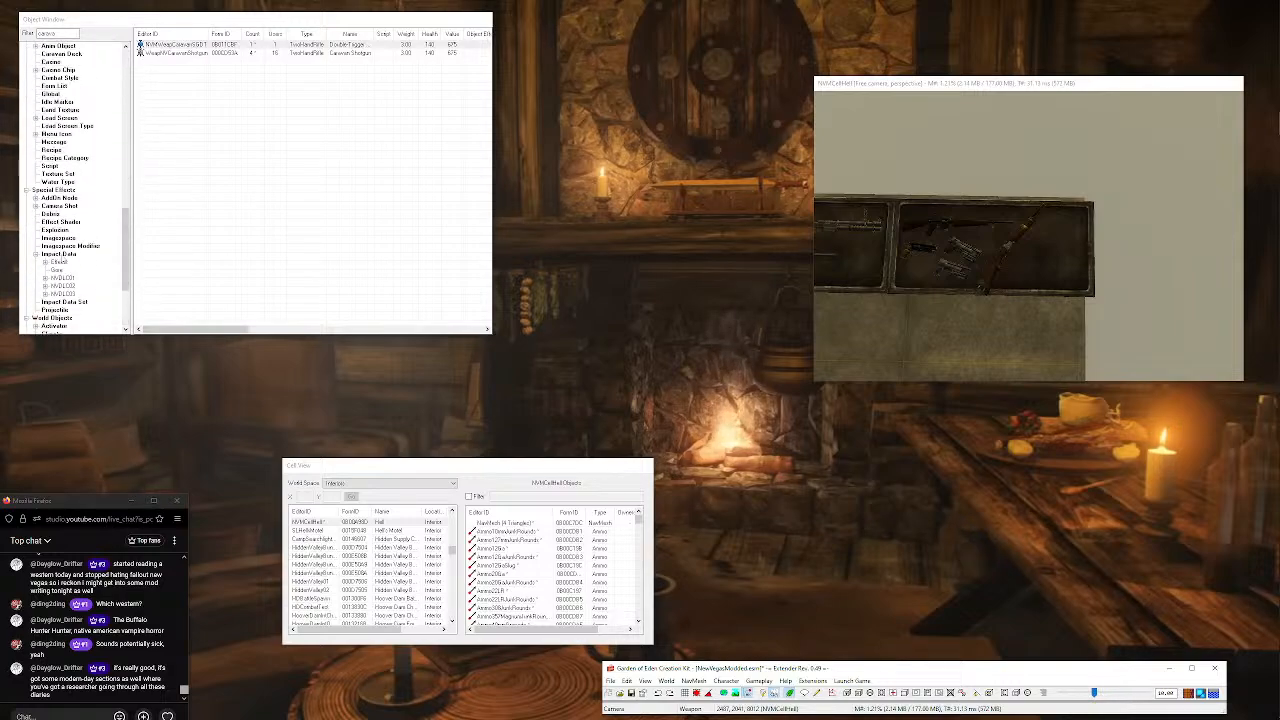
scroll(65, 139, "up", 3)
left_click(52, 222)
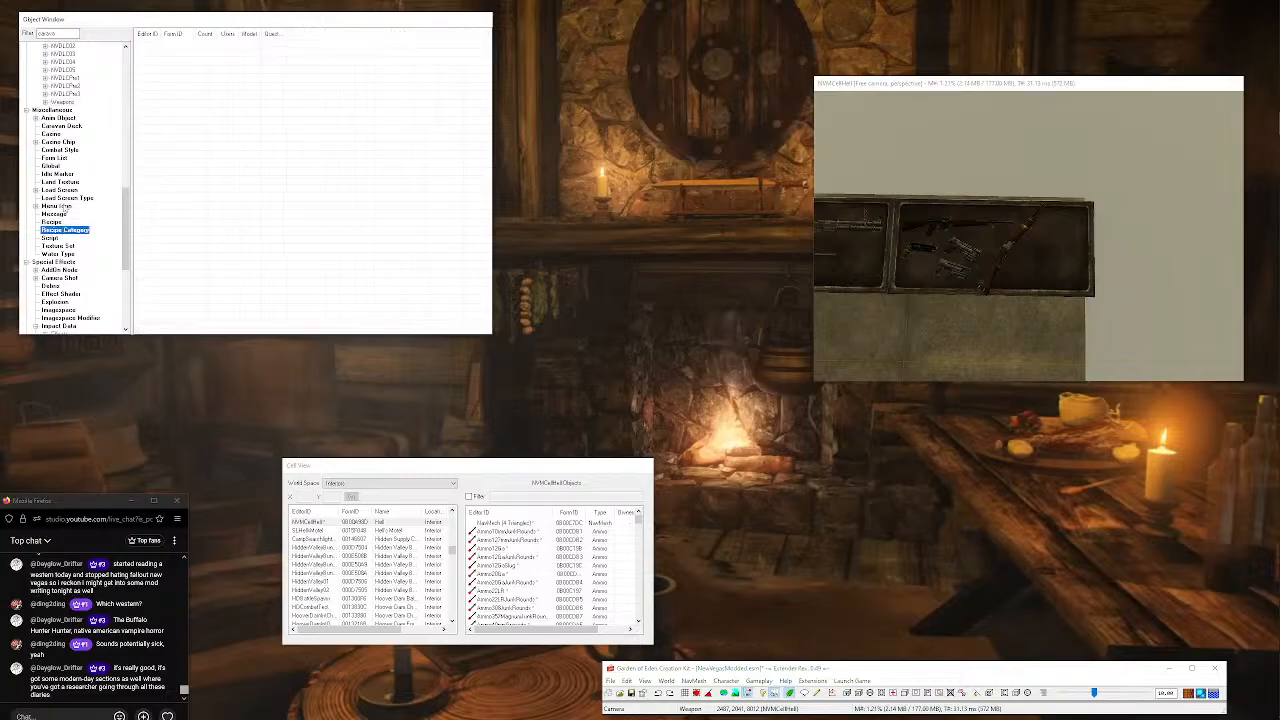
double_click(60, 34)
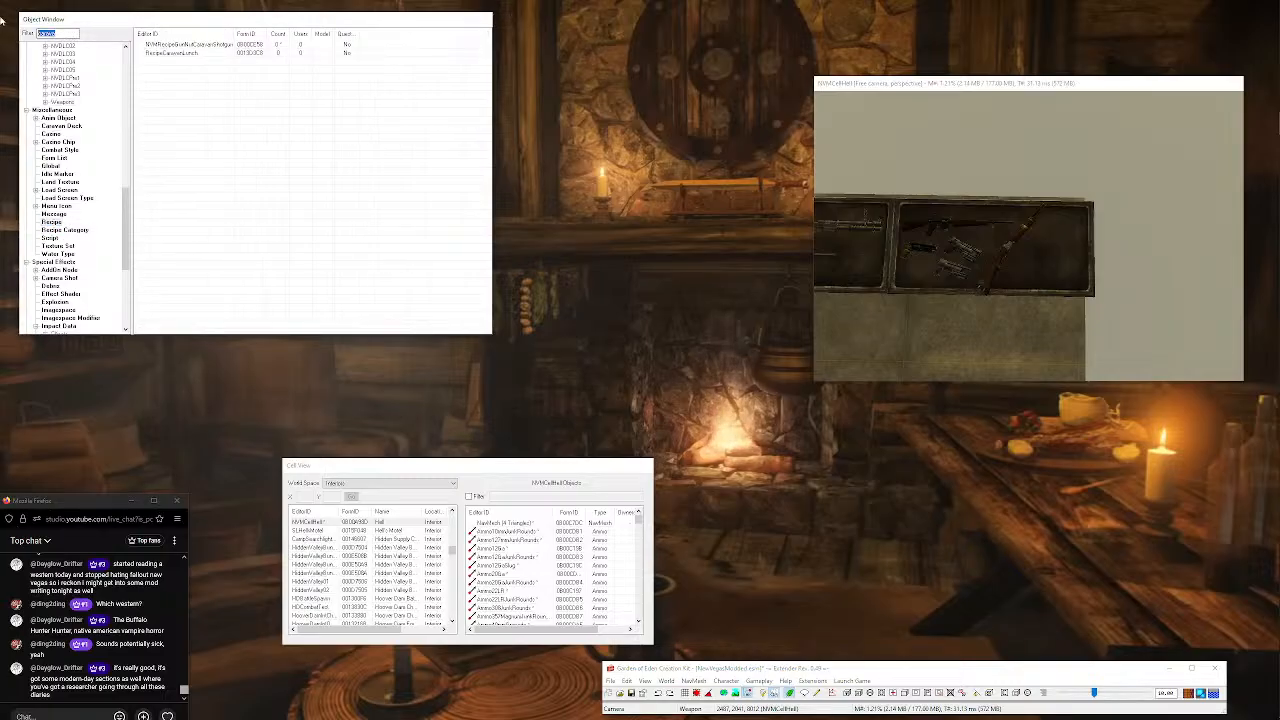
type("gunnut")
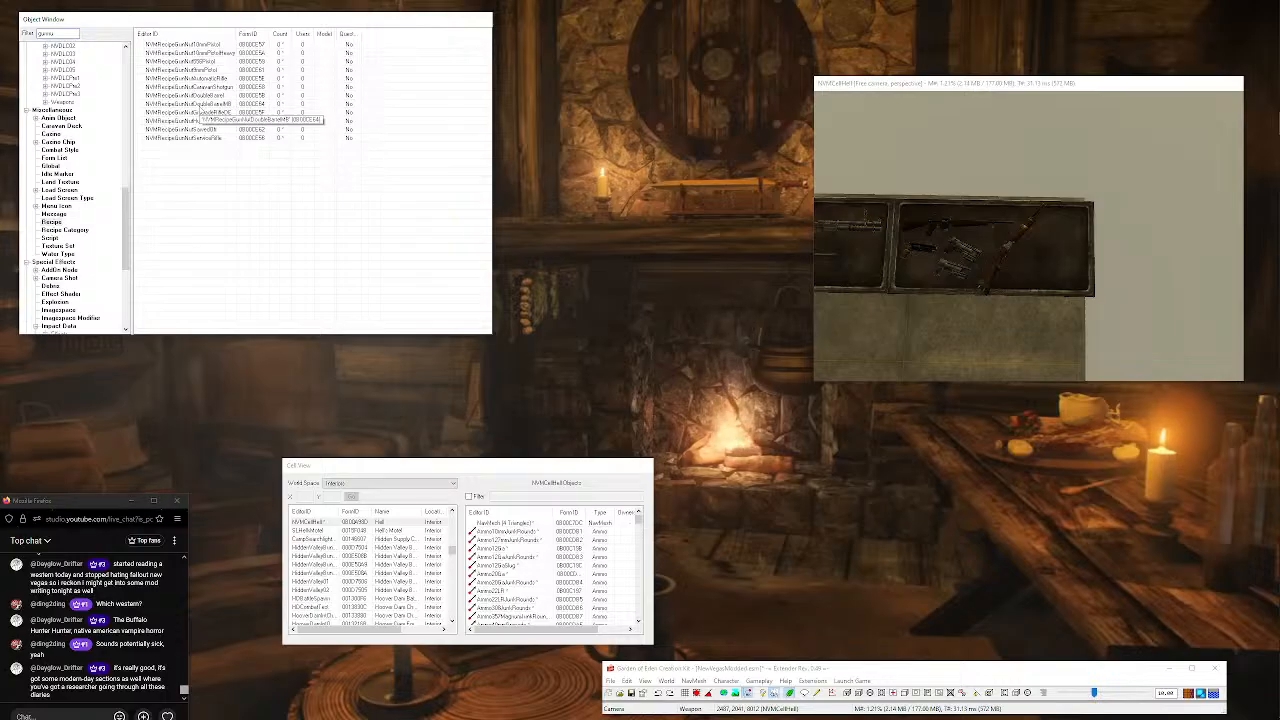
Widen the recipe ID column and check the requirements of the Double-Barreled Shotgun and Grenade Rifle 25mm shell conversion recipes.
left_click_drag(235, 33, 324, 33)
double_click(205, 104)
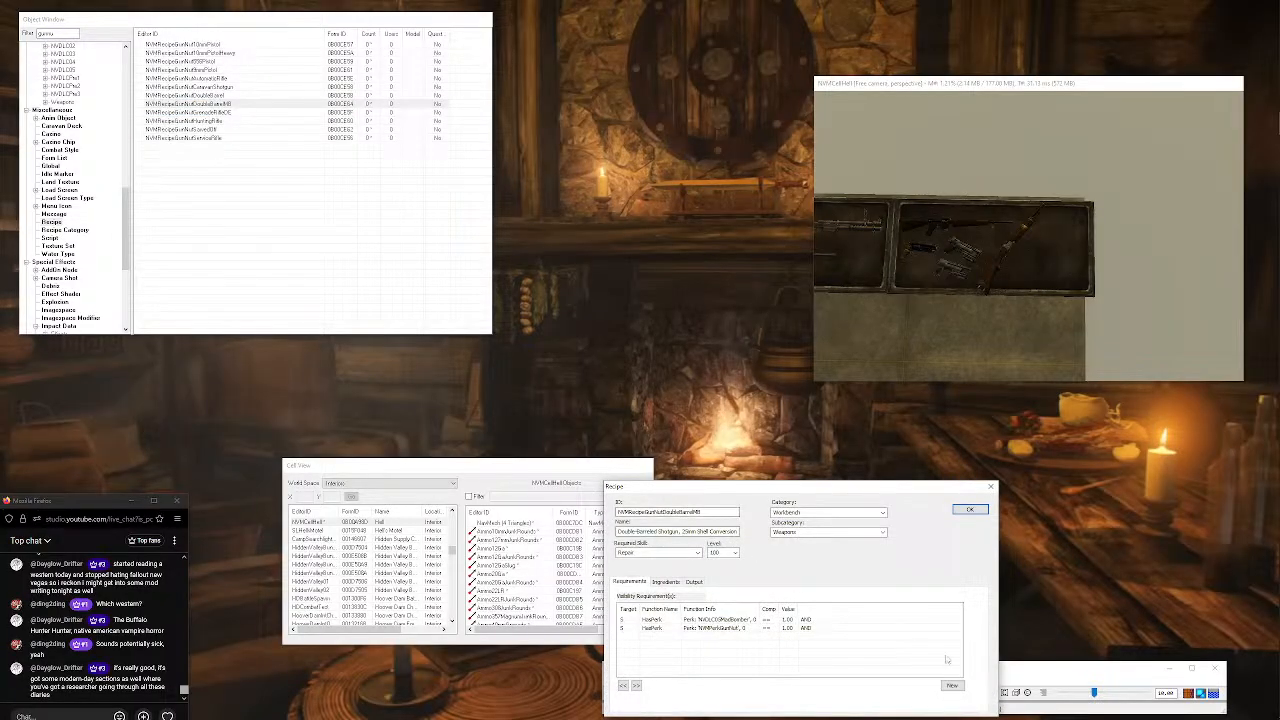
left_click(990, 486)
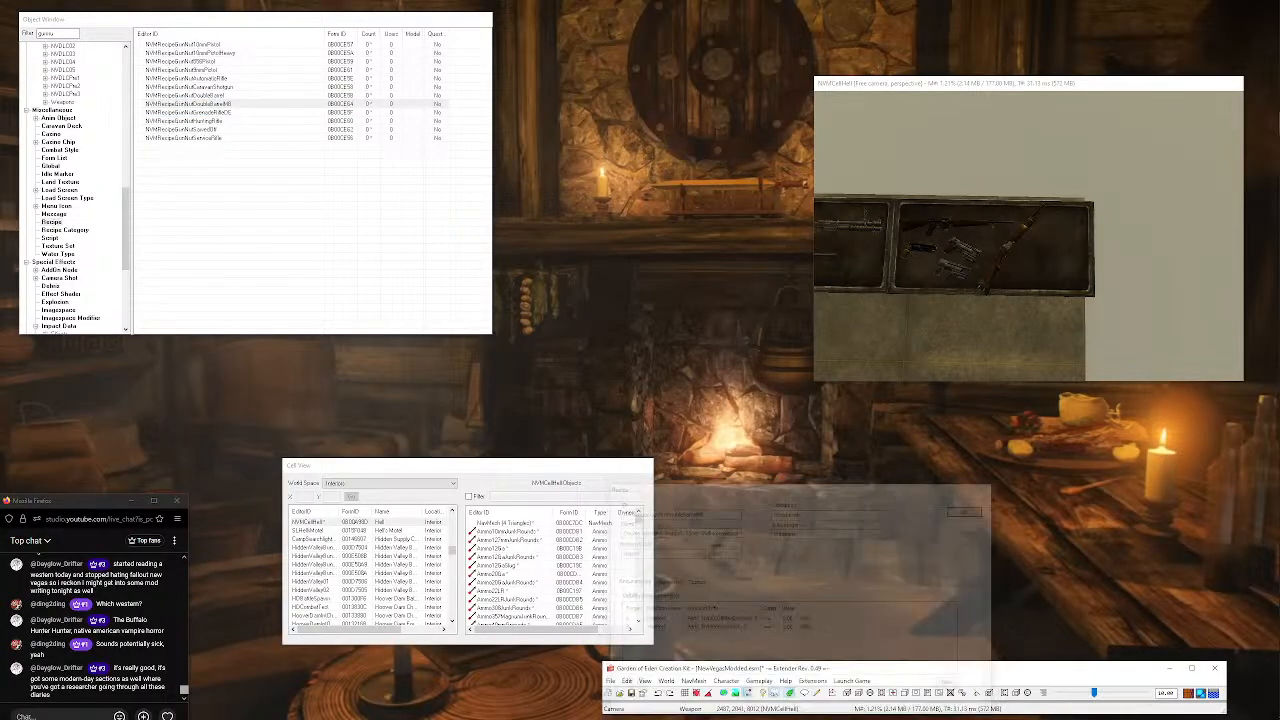
double_click(229, 113)
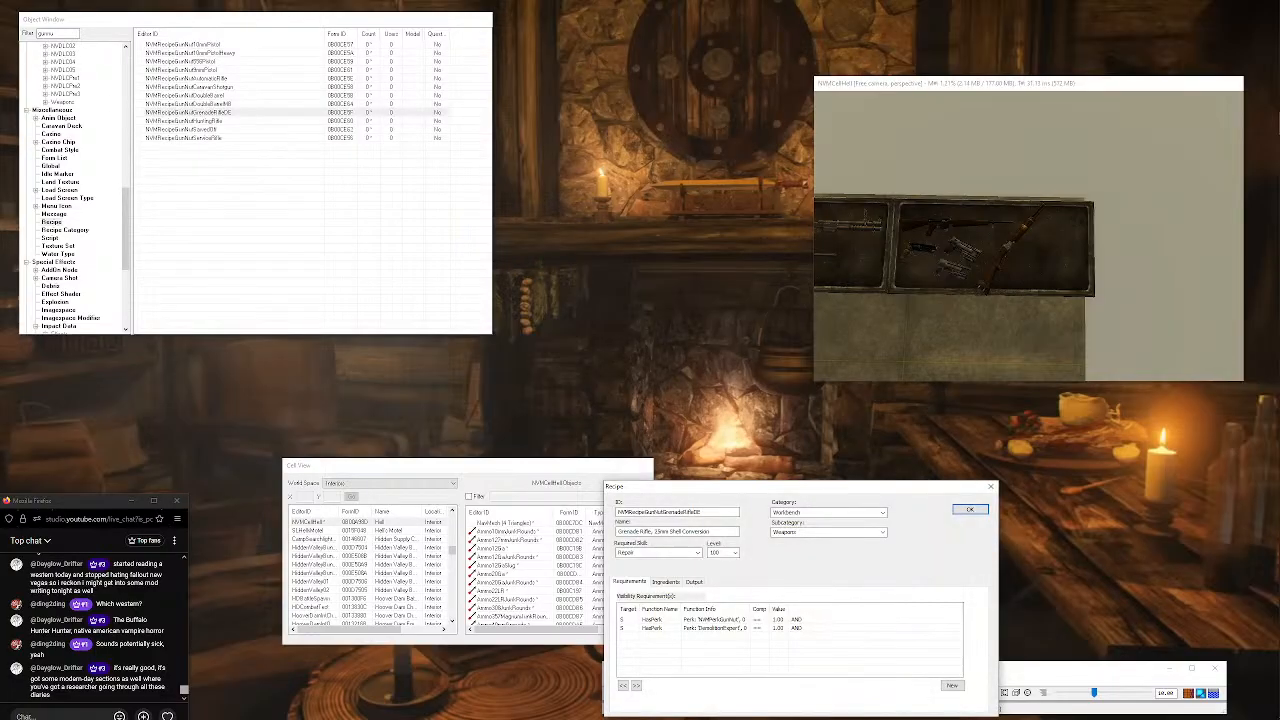
left_click(990, 486)
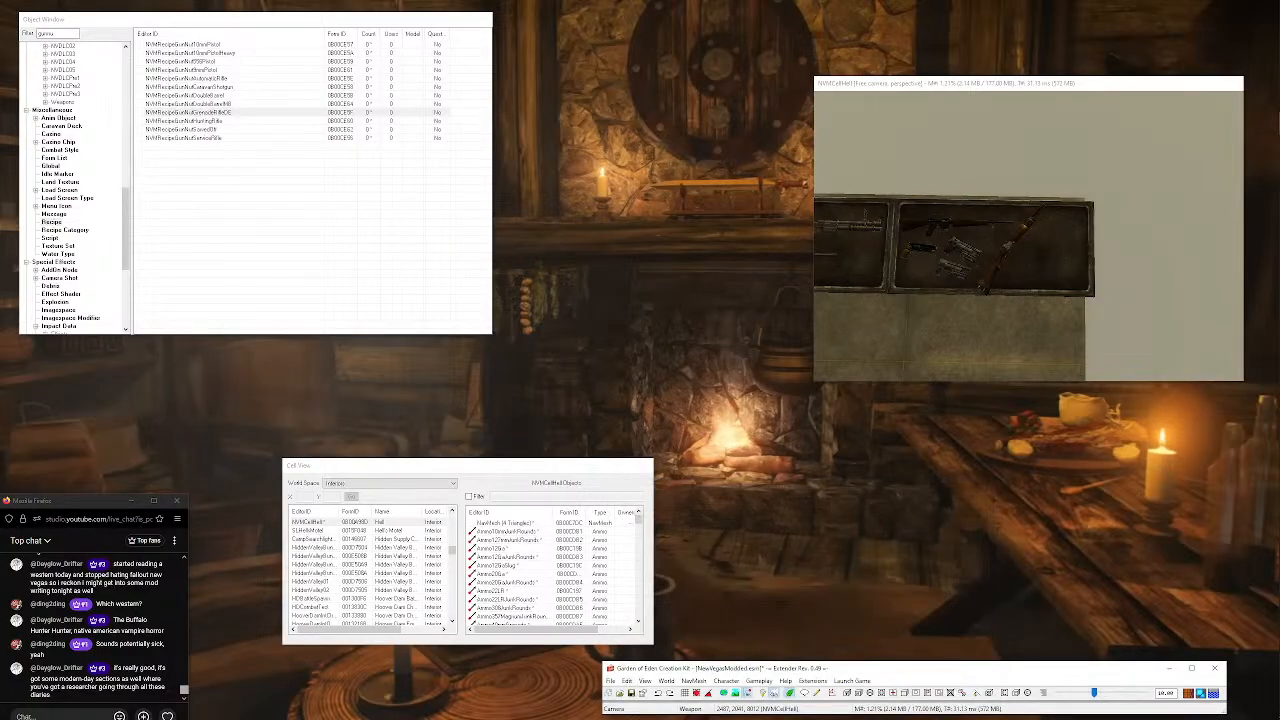
Check the Double-Barreled Shotgun 25mm shell conversion recipe, close it and open the Double-Barreled Shotgun, Hair Trigger recipe.
double_click(190, 104)
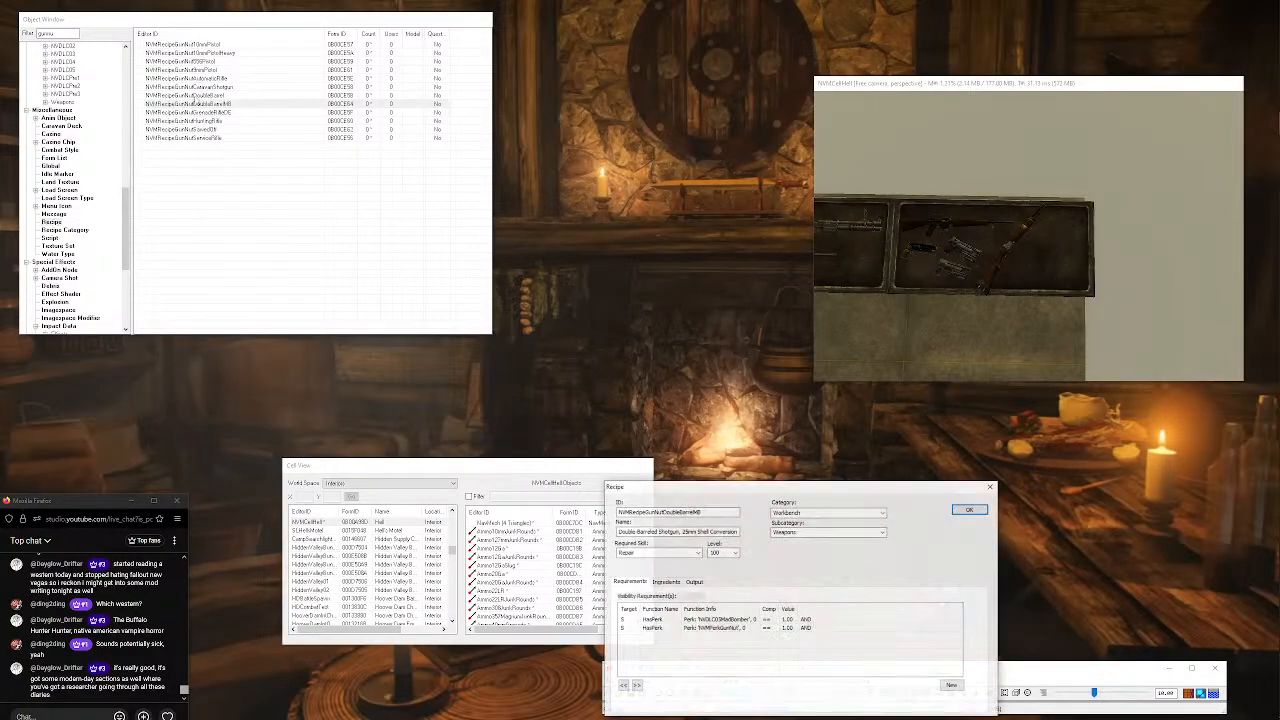
left_click(990, 486)
double_click(220, 95)
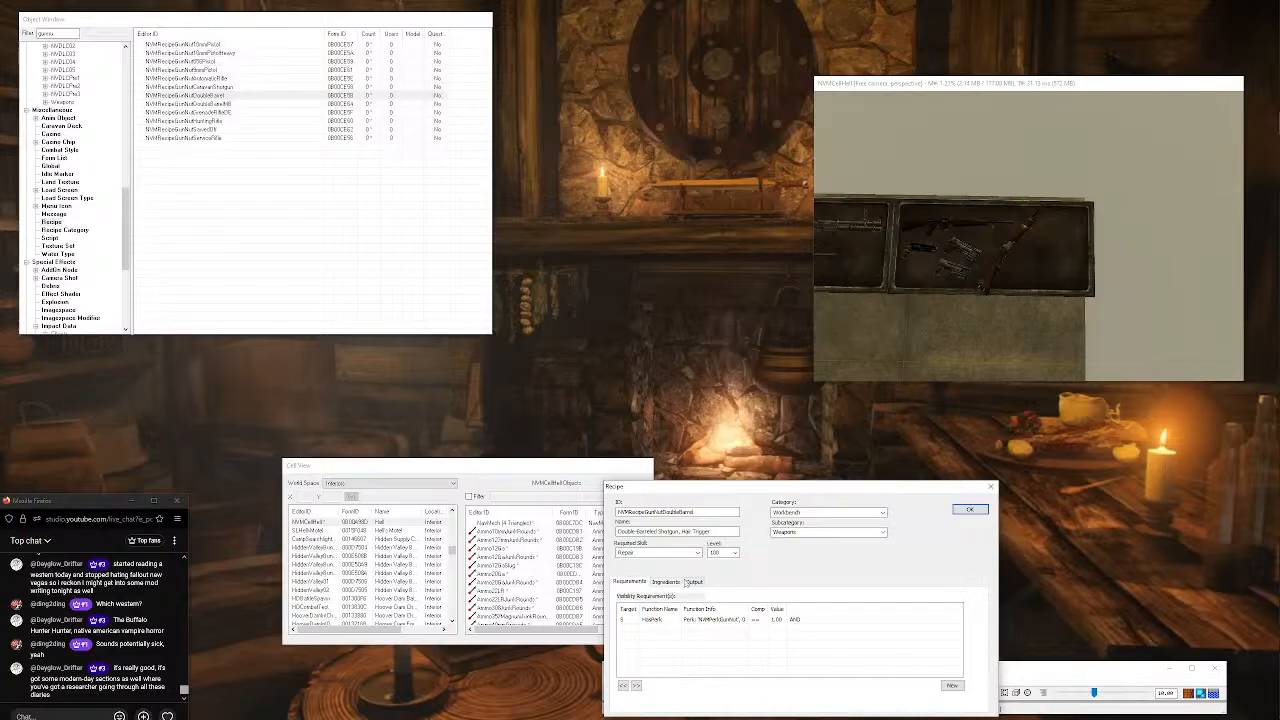
Go to the weapon list and filter it by nvm.
scroll(76, 222, "down", 6)
scroll(78, 222, "up", 15)
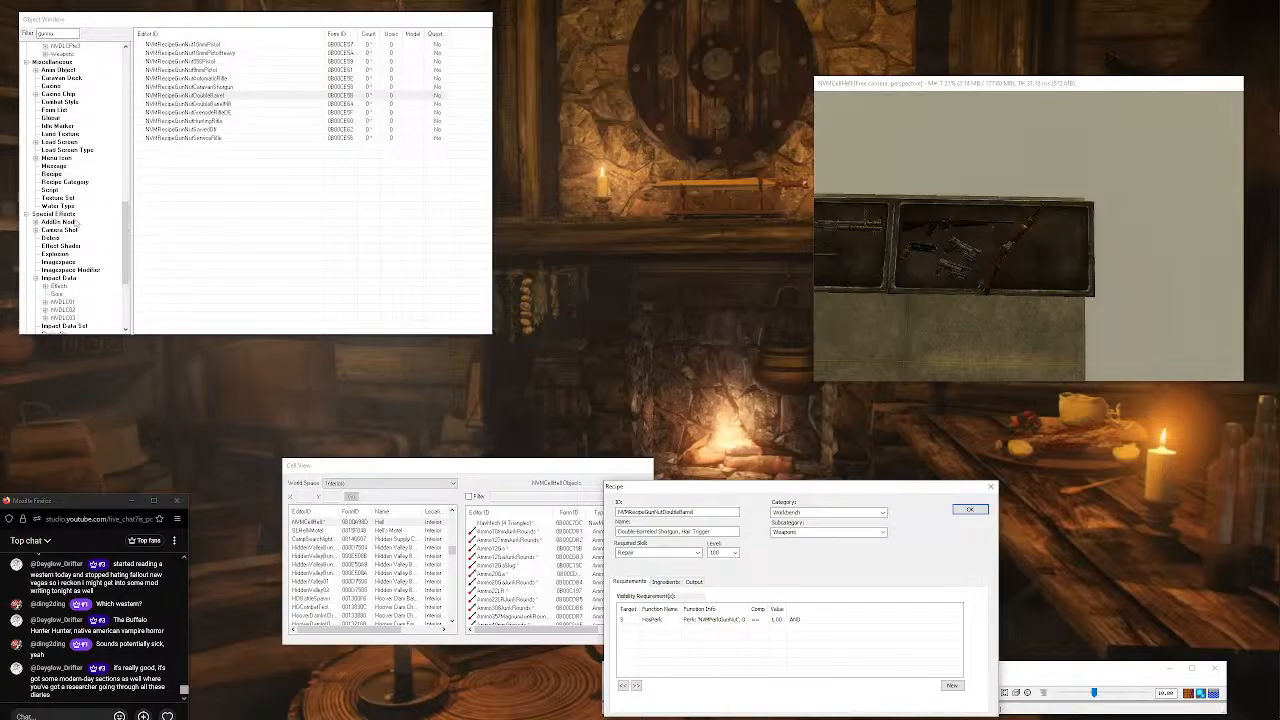
left_click(53, 159)
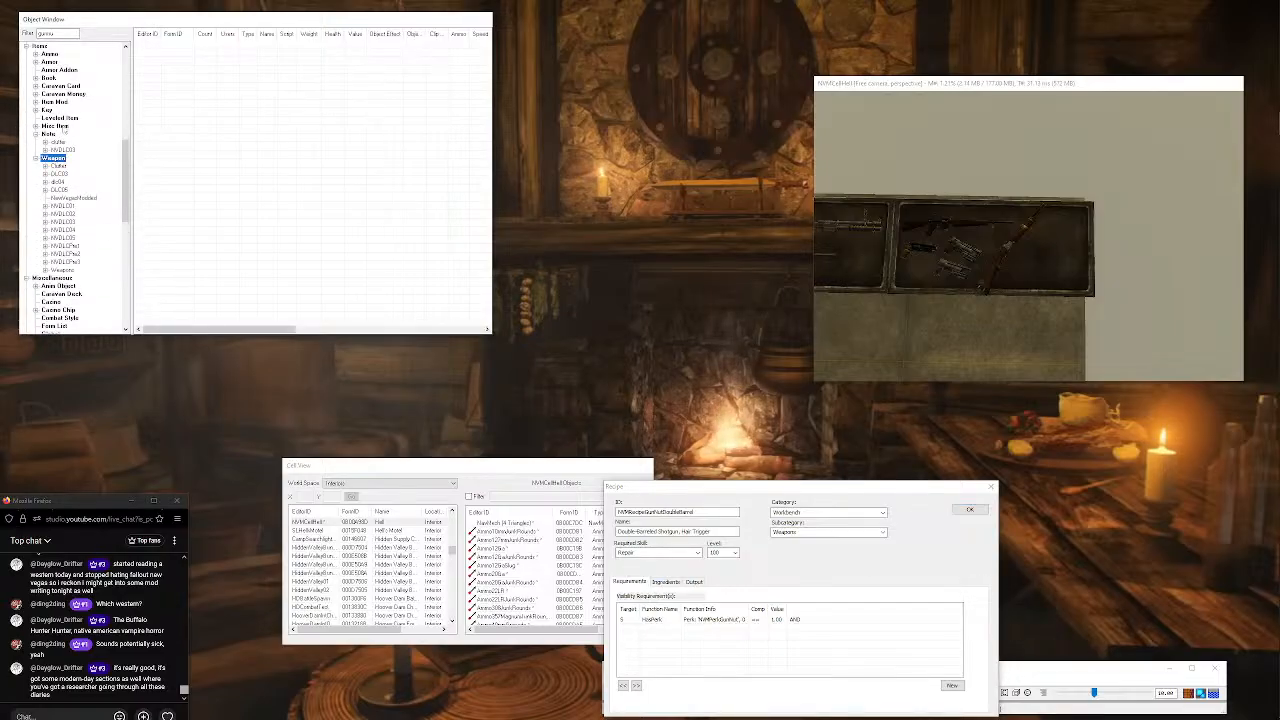
left_click_drag(62, 33, 1, 25)
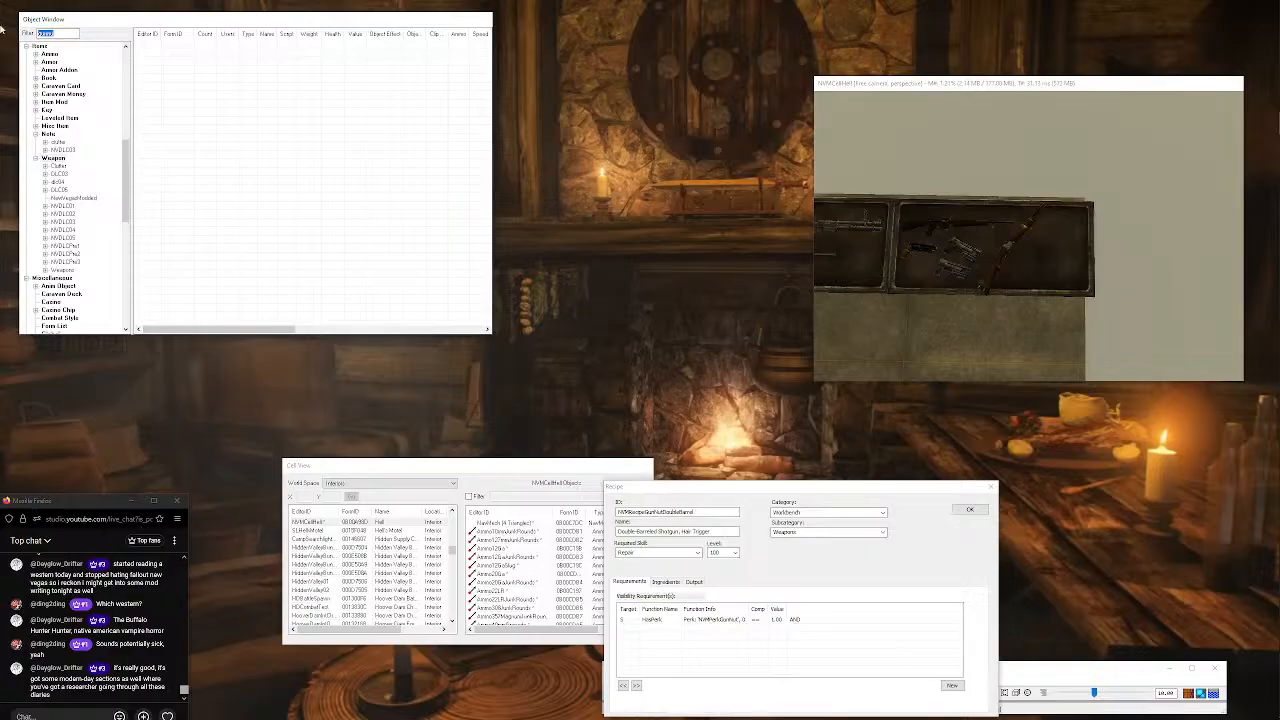
type("weap")
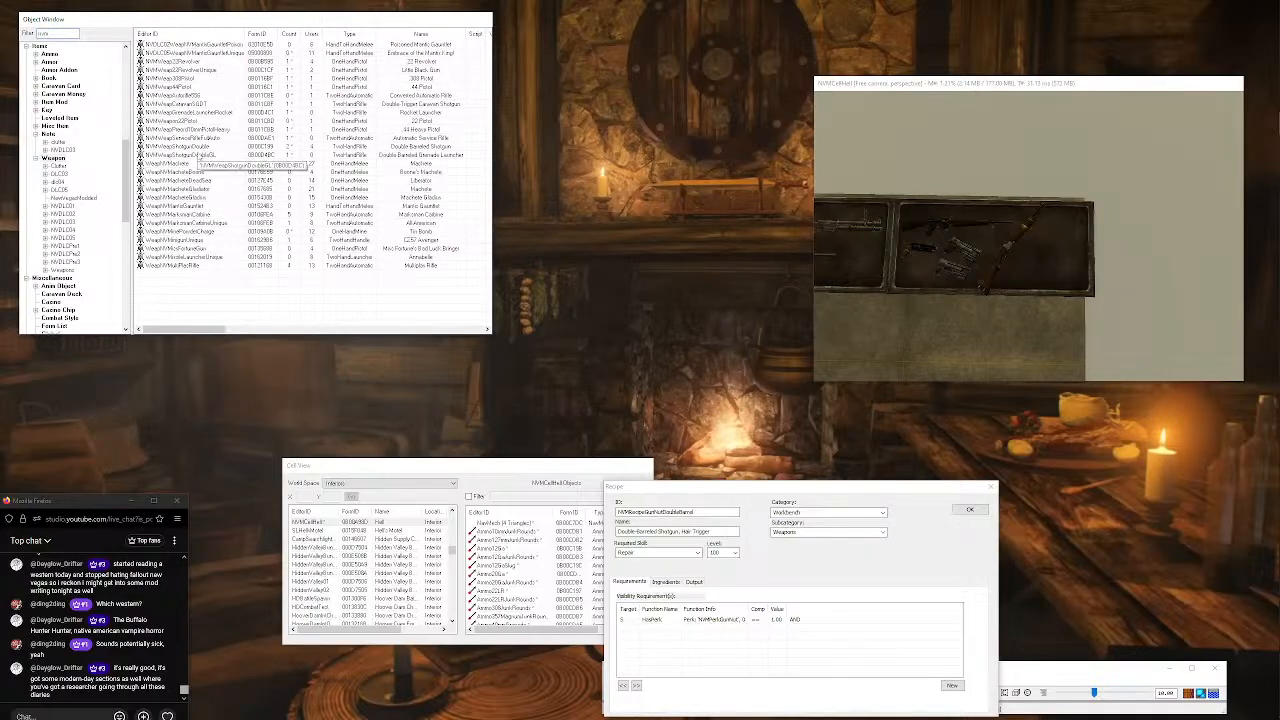
Open NVMWeapShotgunDouble and set its ammo use to 1, projectiles to 7 and damage to 168.
double_click(200, 147)
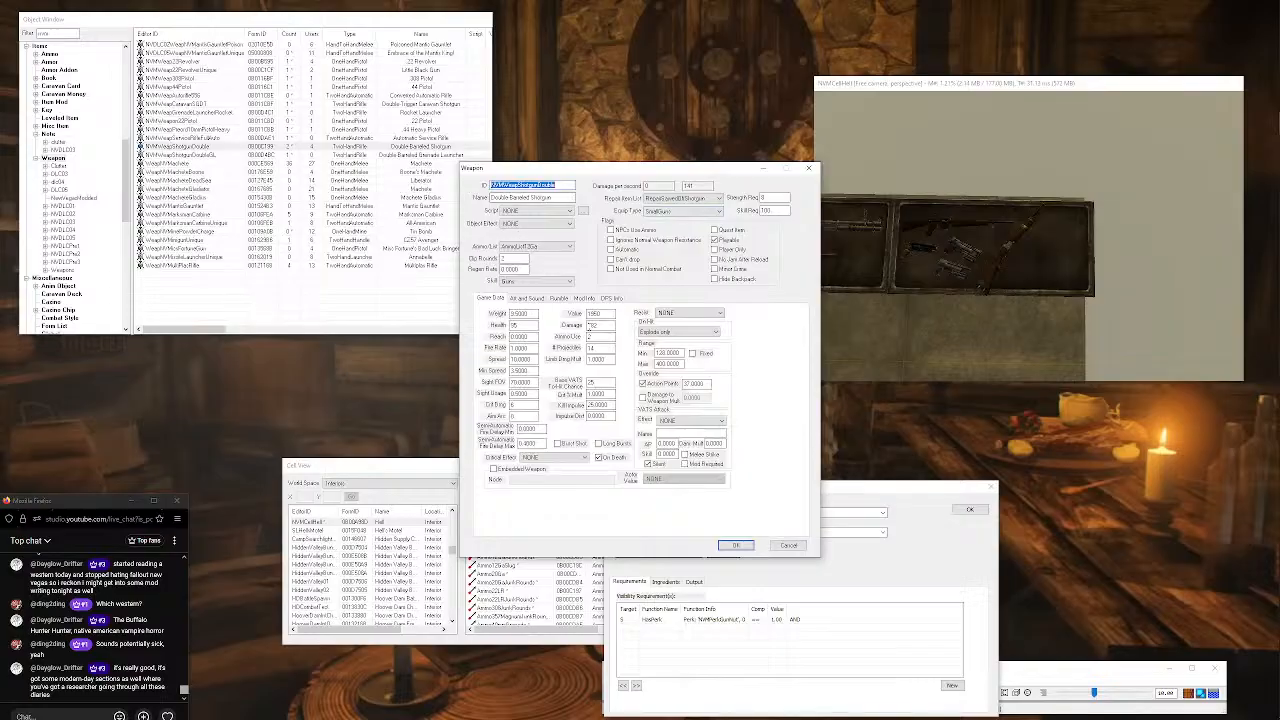
left_click_drag(601, 347, 564, 341)
type("7")
left_click_drag(604, 325, 590, 325)
type("68")
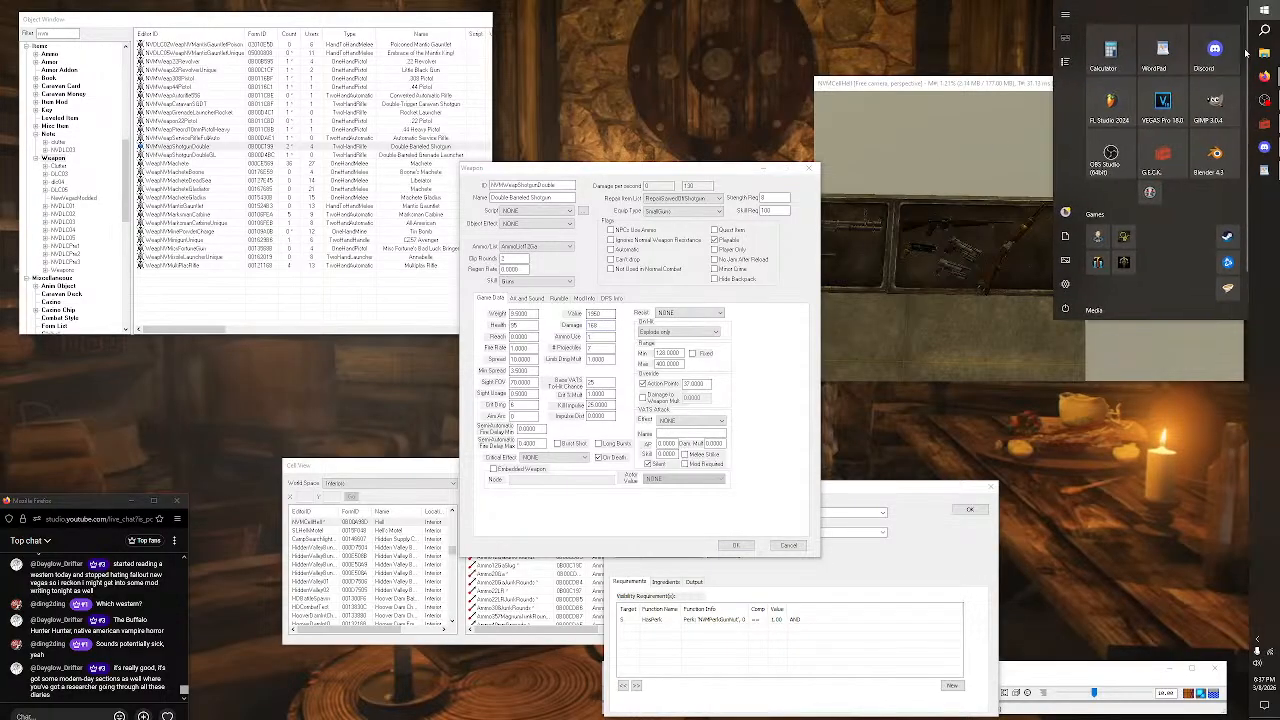
Open the calculator and divide 168 by 7 to find the damage per projectile.
left_click(1270, 30)
type("calc")
key("Return")
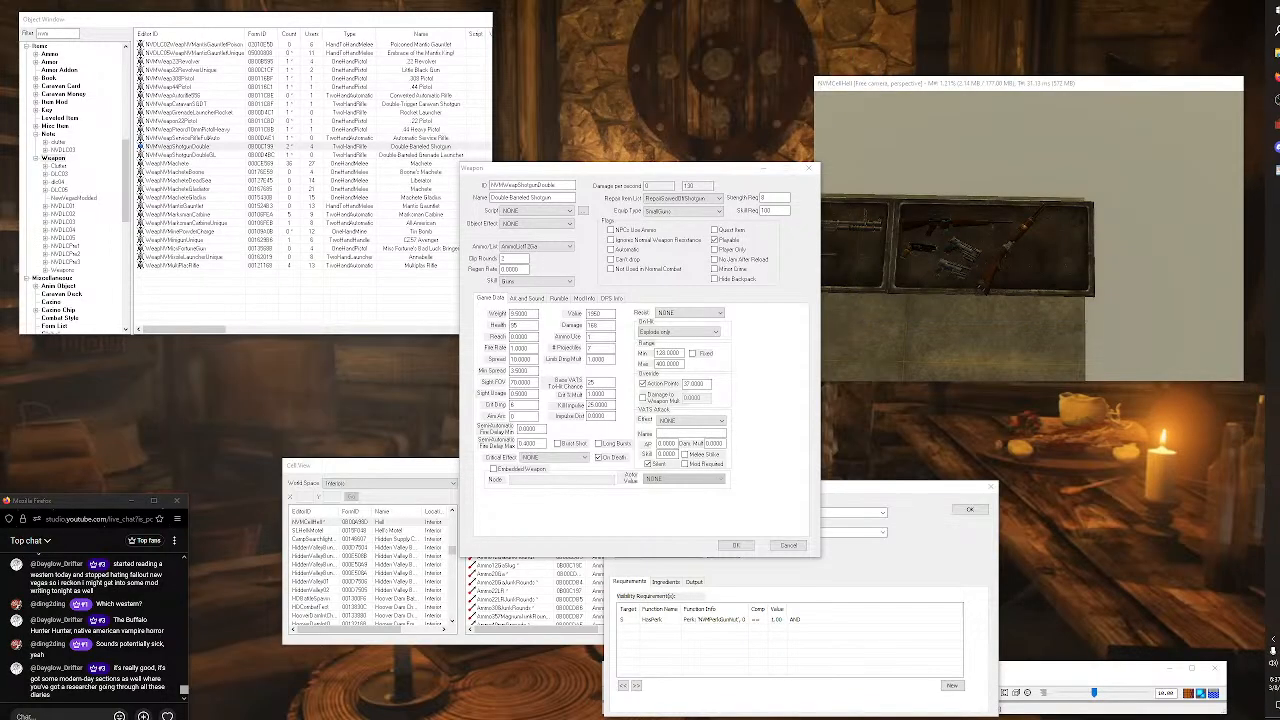
type("168/7")
key("Return")
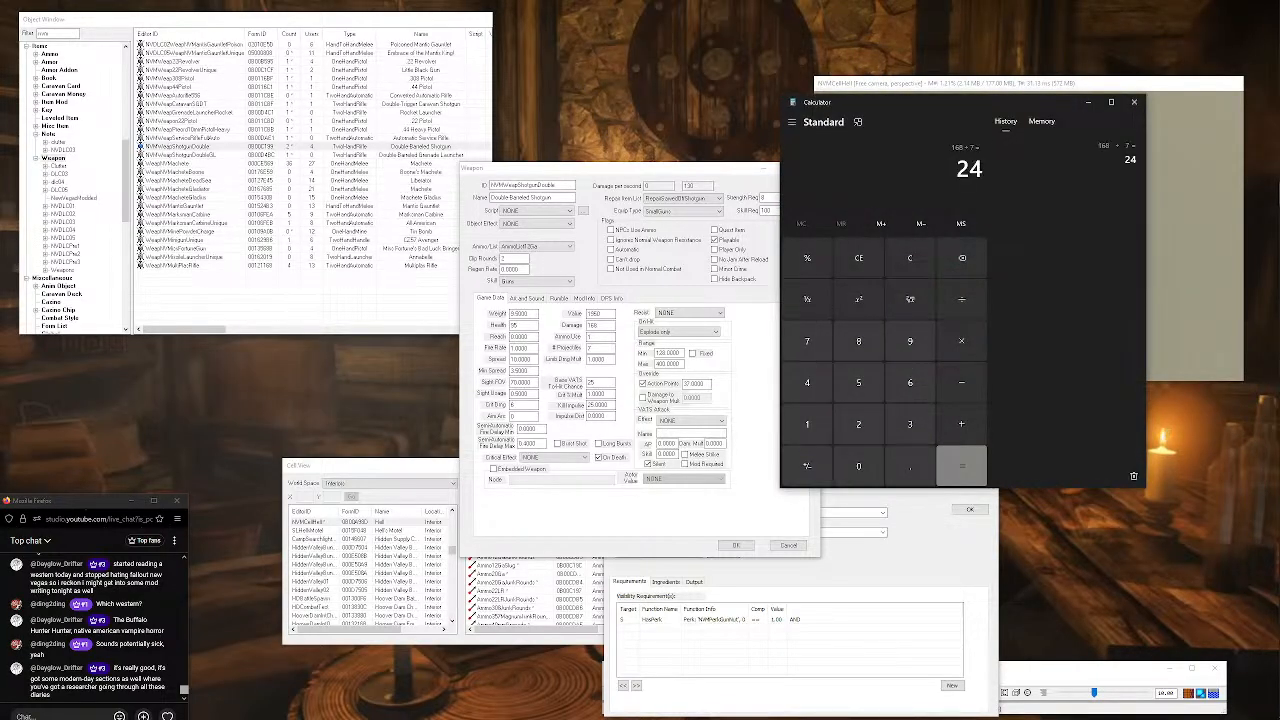
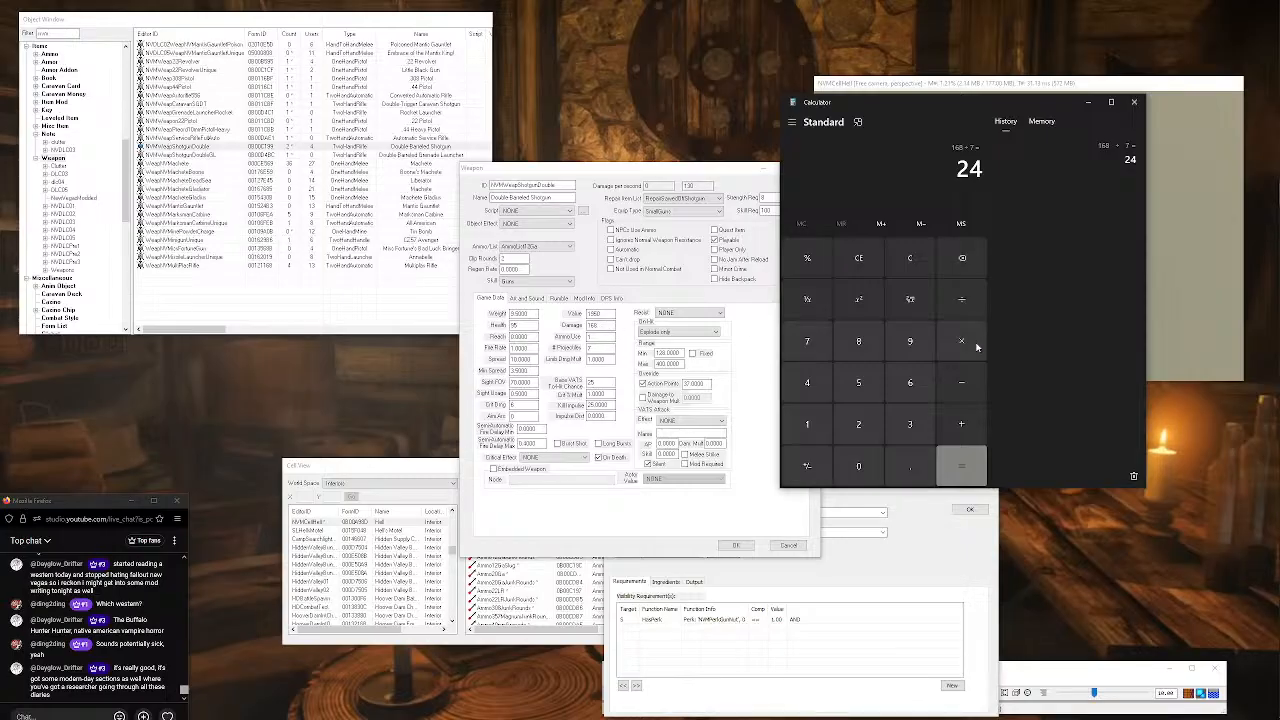
Subtract 14 from 168 in the calculator and set the shotgun's damage to 154.
left_click(807, 424)
left_click(910, 382)
left_click(858, 341)
left_click(961, 382)
left_click(807, 424)
left_click(807, 382)
left_click(961, 466)
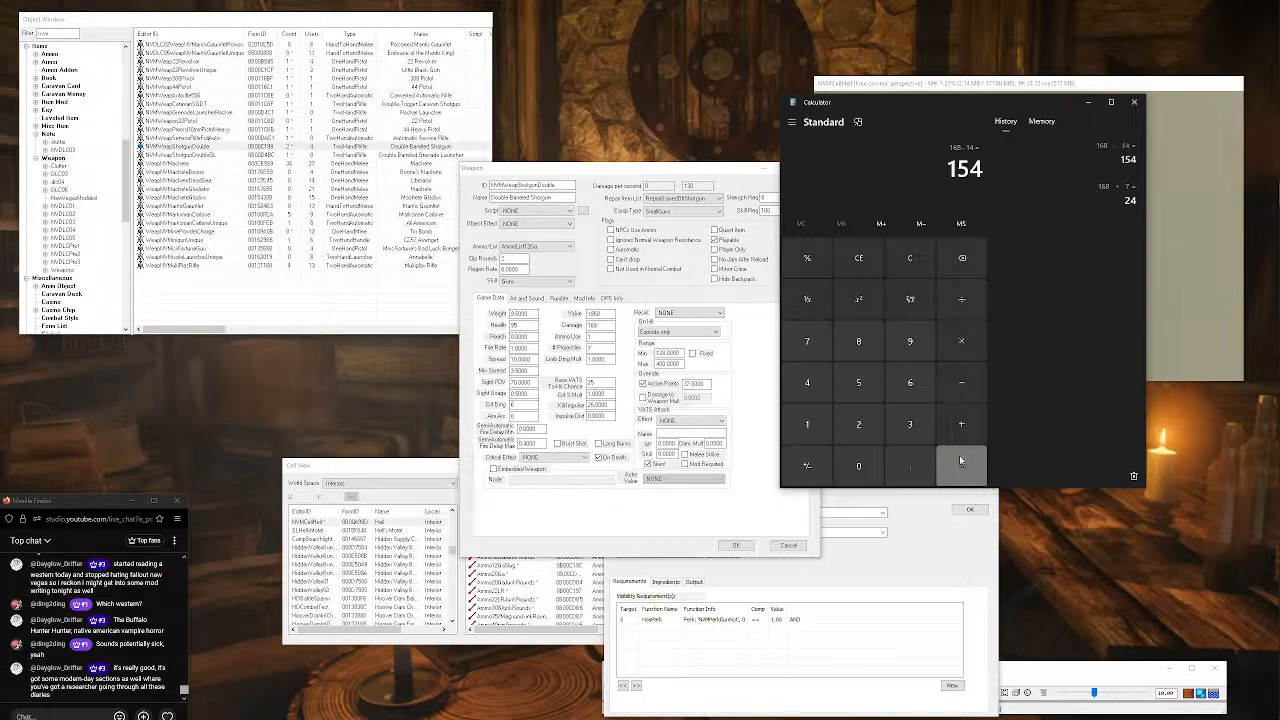
left_click_drag(600, 325, 594, 325)
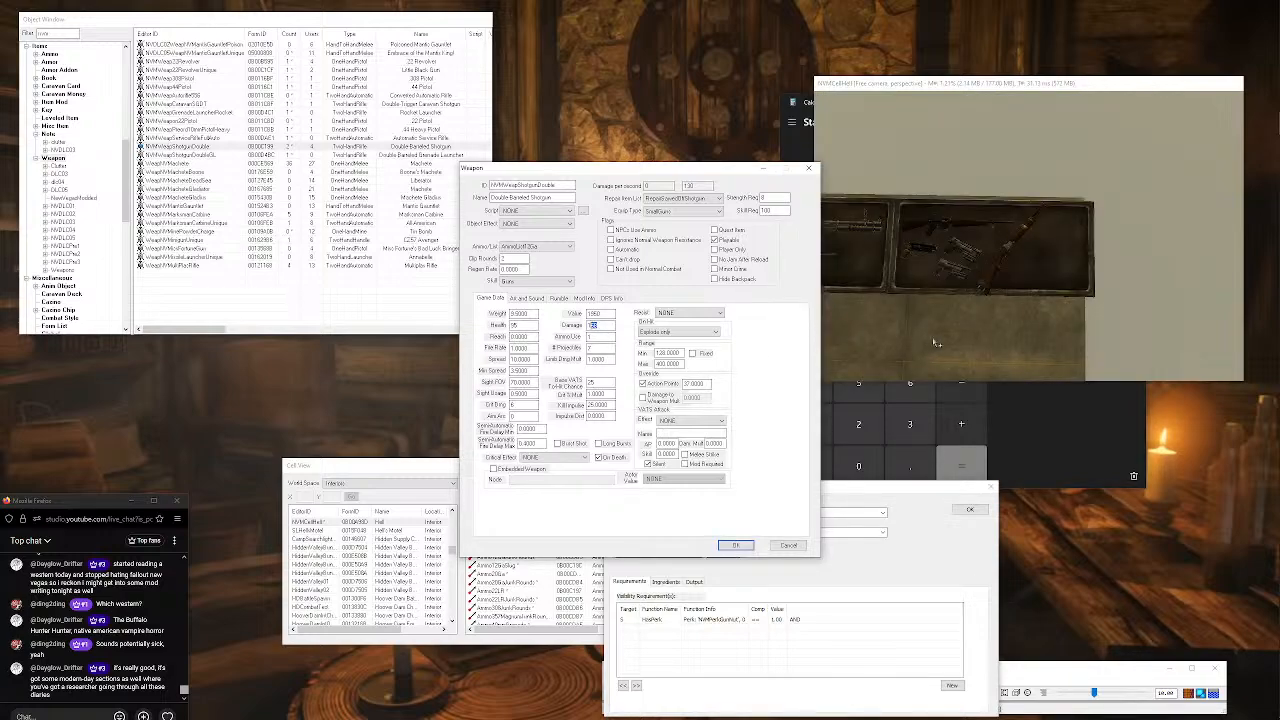
Divide 154 by 7 in the calculator to check the damage per projectile, and close the calculator.
left_click(1042, 419)
left_click(961, 341)
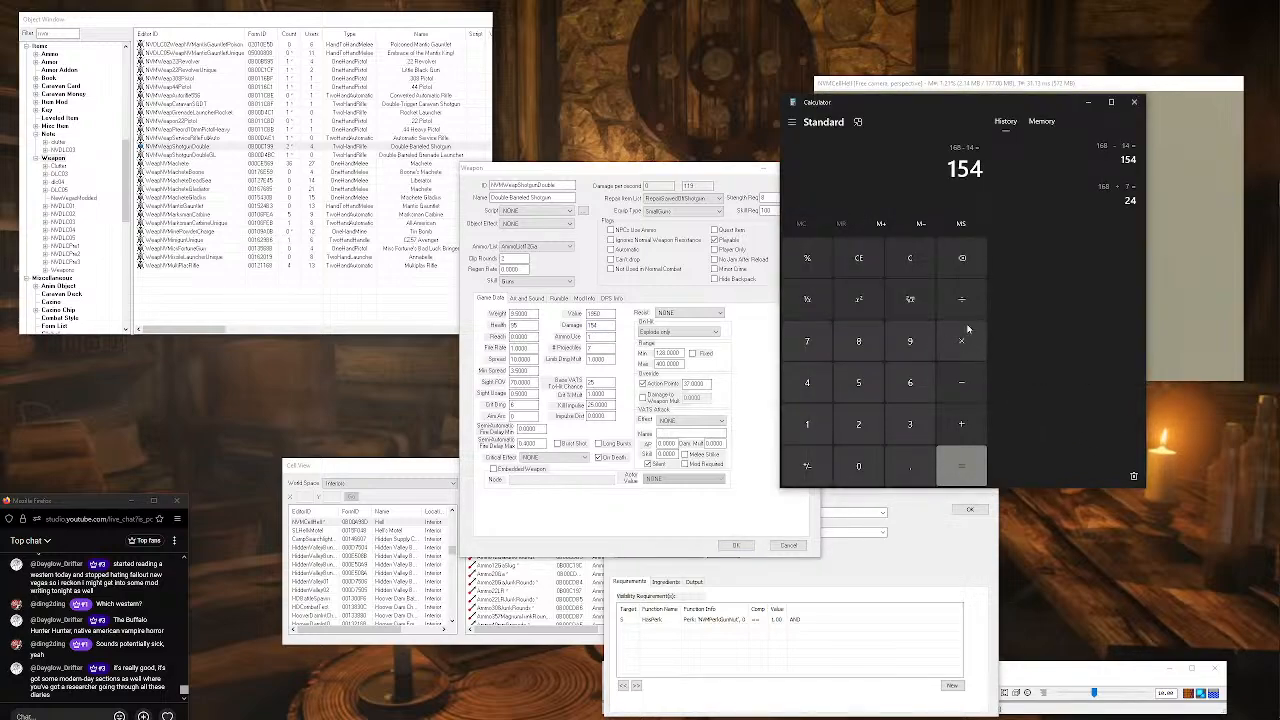
left_click(807, 341)
left_click(961, 466)
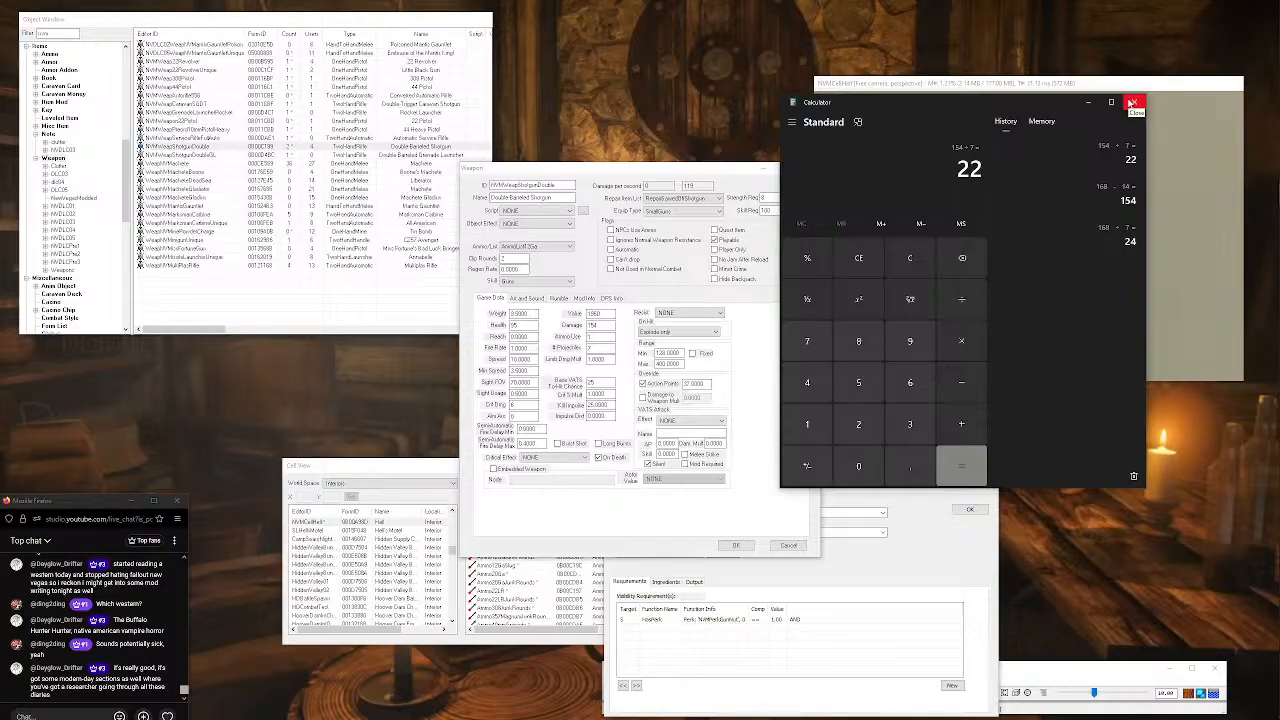
left_click(1132, 103)
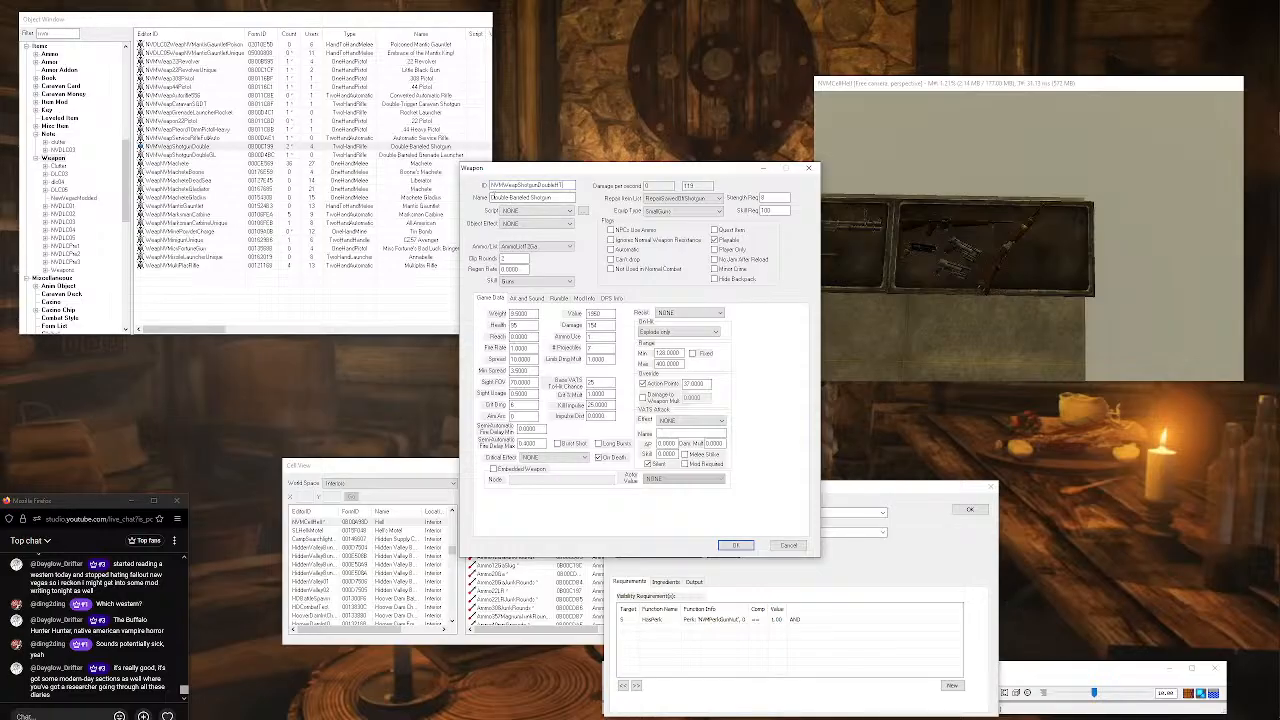
Name the weapon Hair-Trigger Double-Barreled Shotgun with the ID NVMWeapShotgunDoubleHT and save it as a new form.
type("Hair-Trigger")
left_click_drag(524, 197, 625, 224)
left_click(547, 197)
key("ctrl+a")
left_click(735, 545)
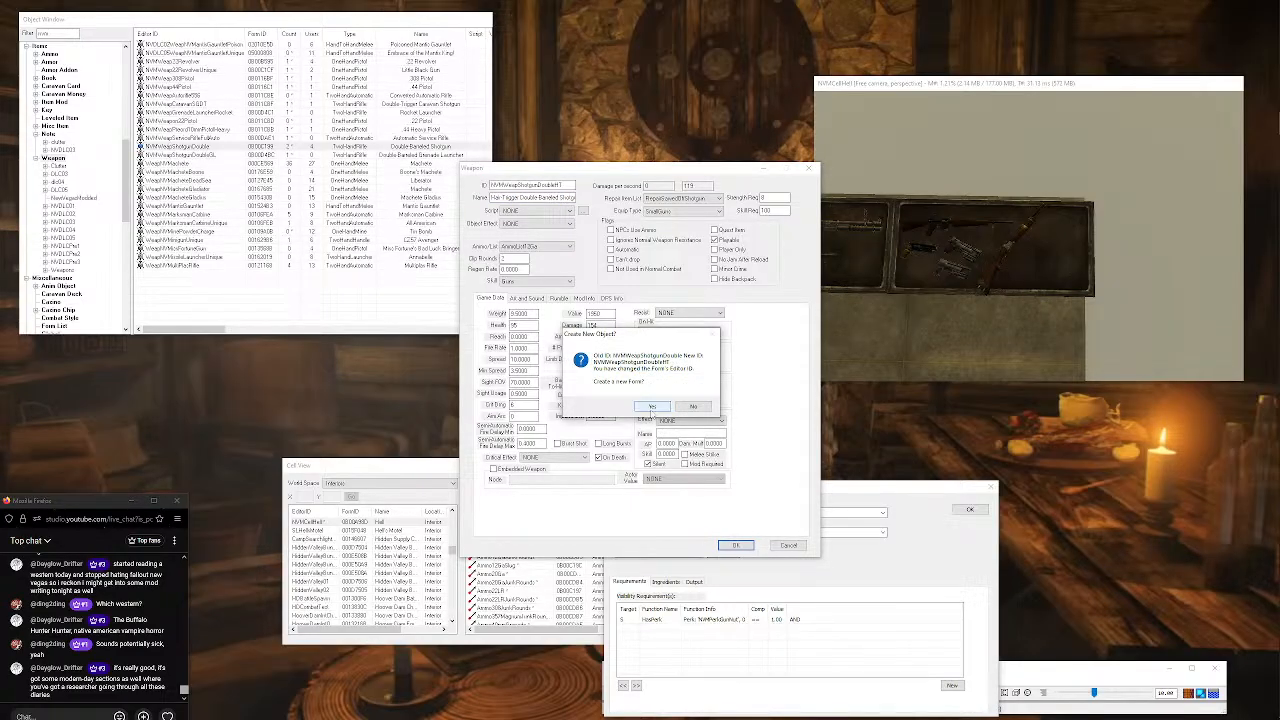
left_click(652, 406)
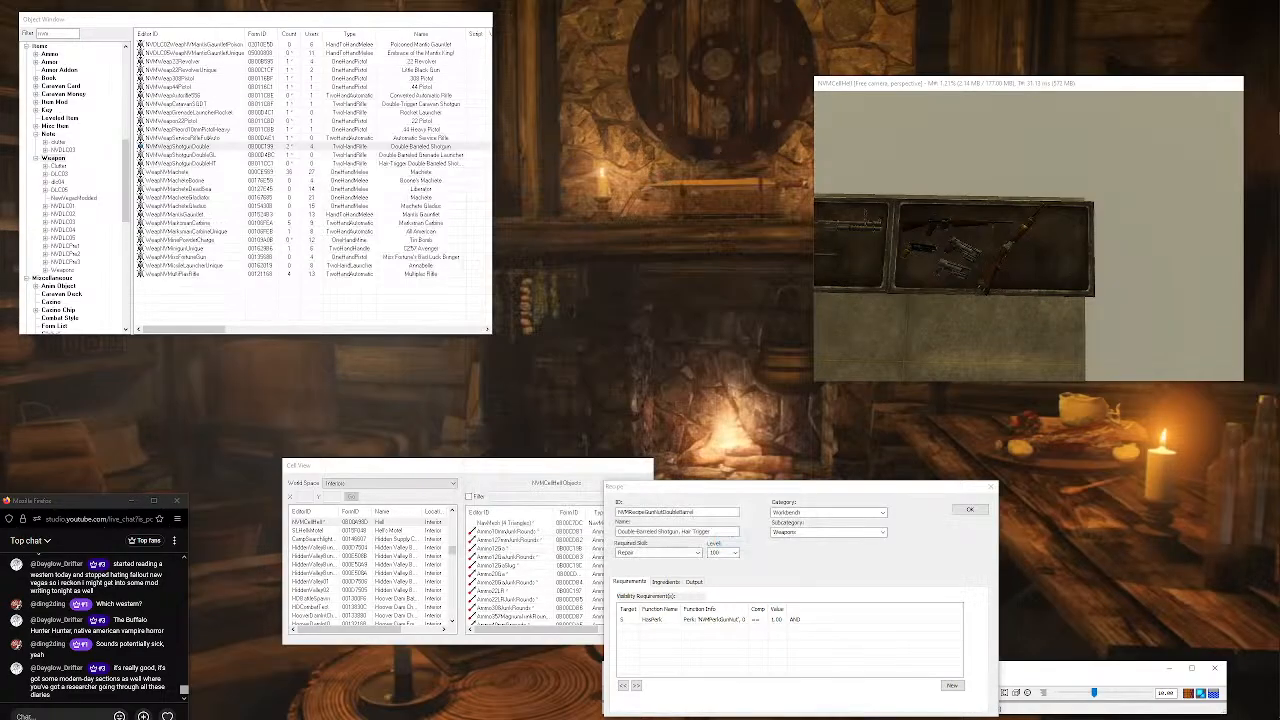
Add one NVMWeapShotgunDoubleHT as the output of the Double-Barreled Shotgun, Hair Trigger recipe.
left_click(693, 581)
left_click_drag(187, 163, 674, 639)
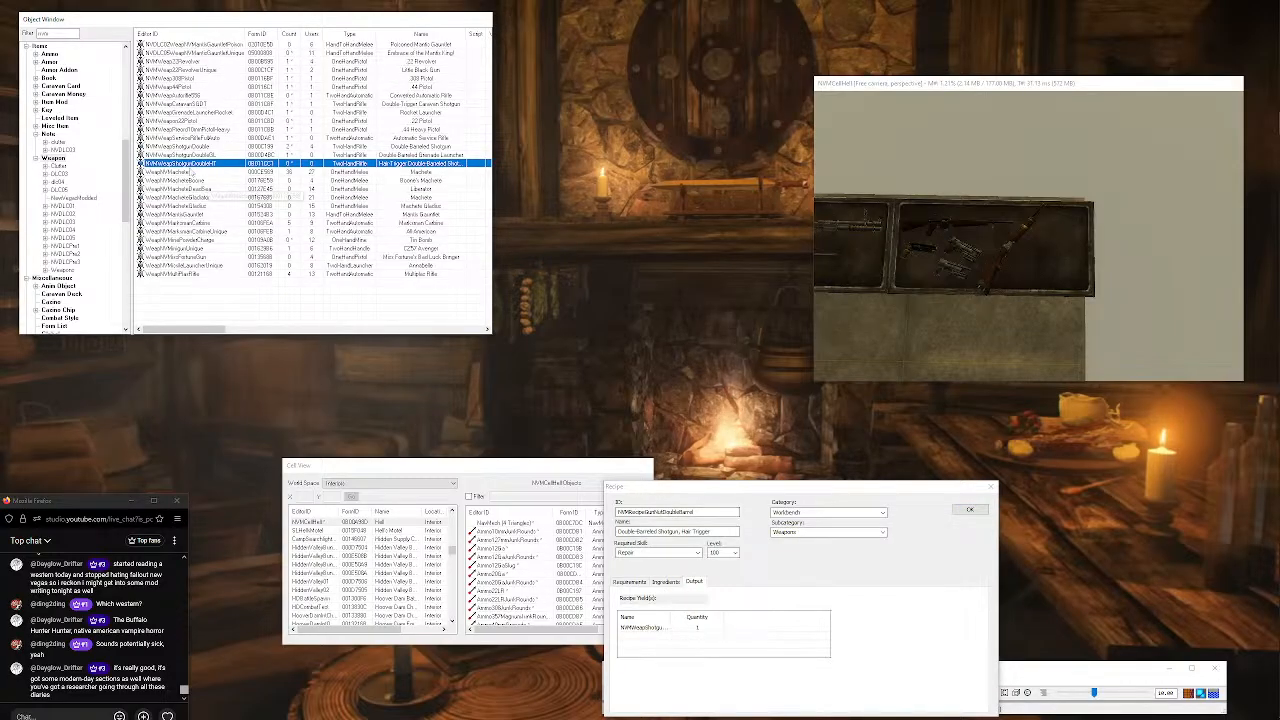
Place the Hair-Trigger Double-Barreled Shotgun in the display case, rotate it diagonally and position it beside the caravan shotgun.
left_click_drag(1036, 253, 1030, 262)
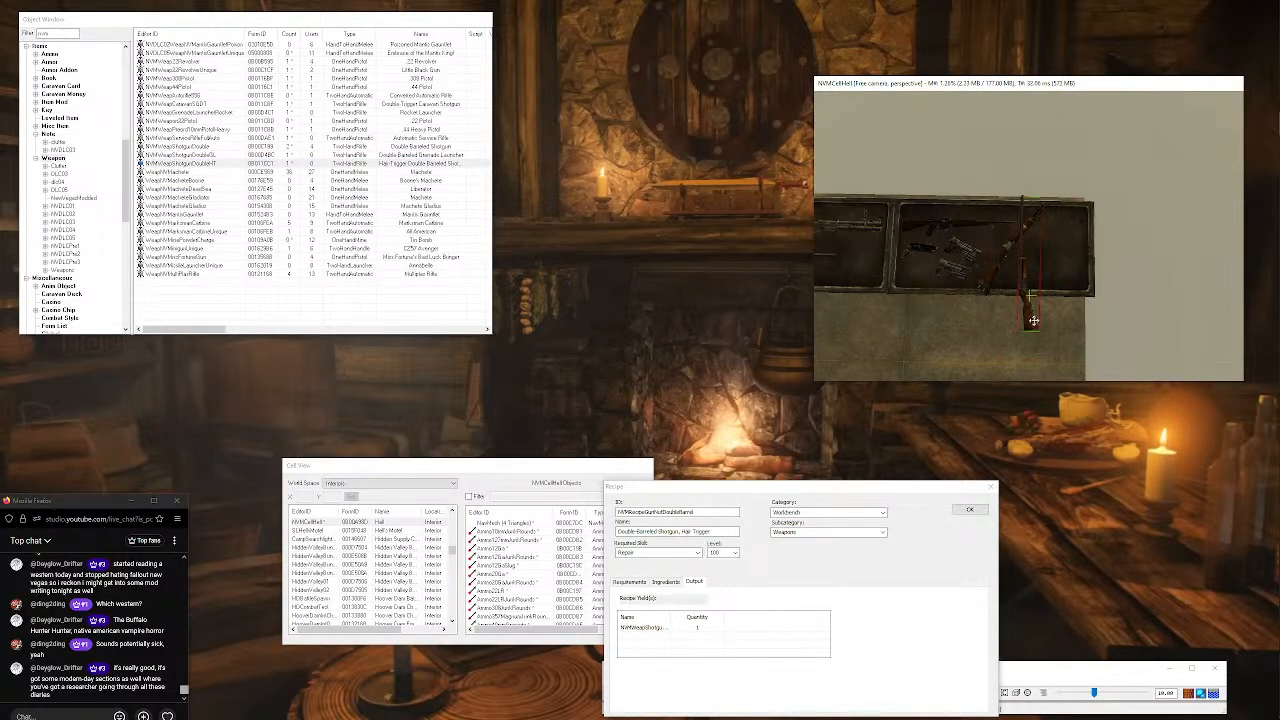
mouse_move(1053, 307)
middle_mouse_down("shift")
mouse_move(900, 88)
mouse_move(1050, 287)
middle_mouse_up("shift")
right_click_drag(1050, 287, 1027, 128)
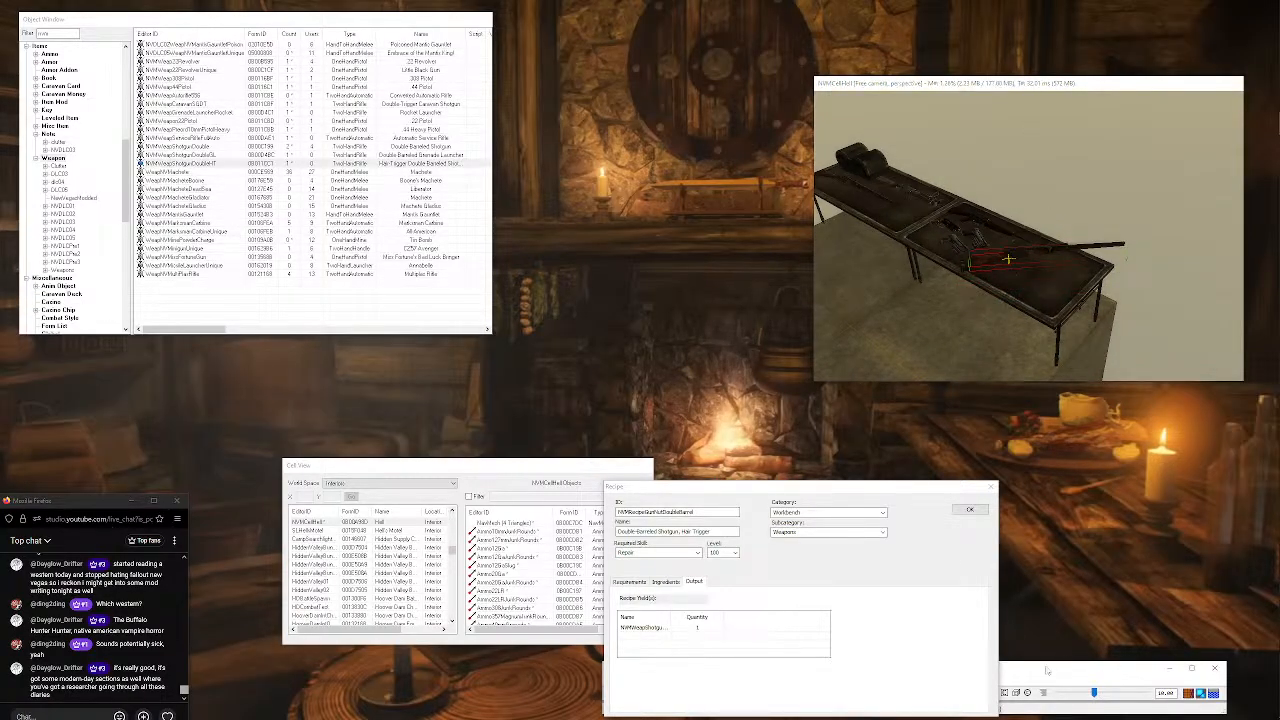
left_click_drag(853, 488, 498, 375)
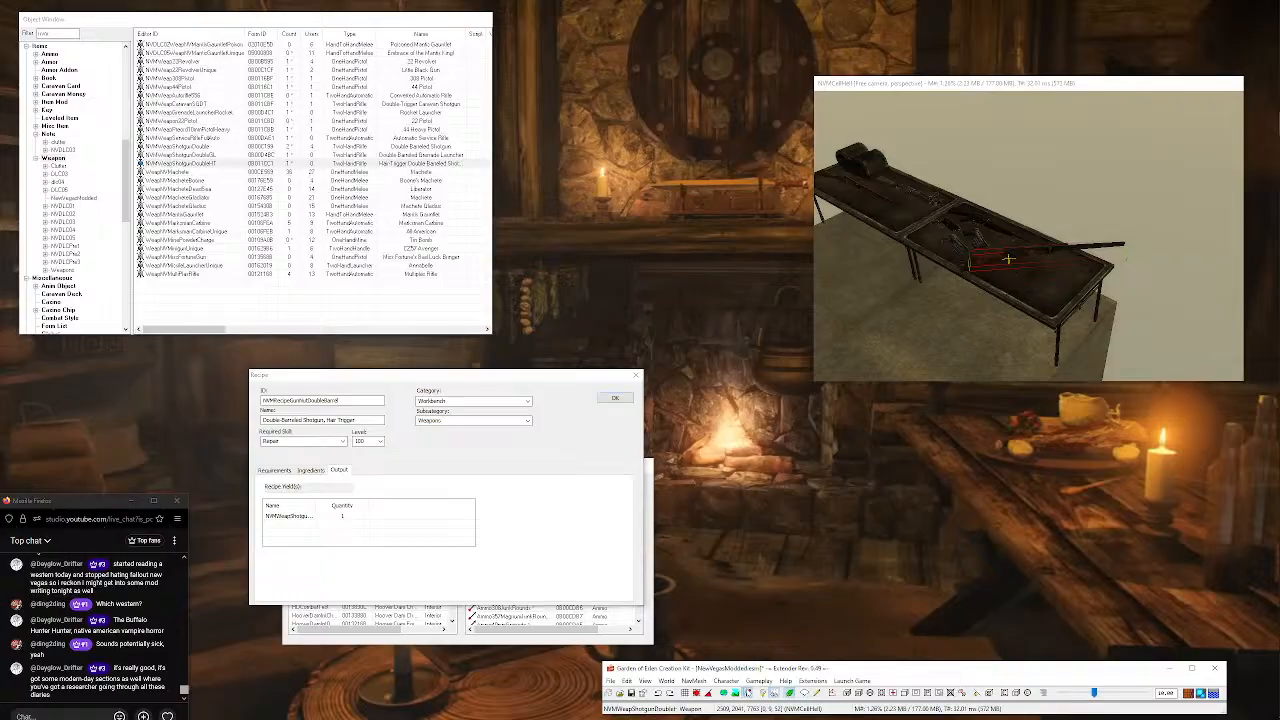
left_click(1034, 275)
middle_click_drag(988, 274, 1043, 263, "shift")
left_click_drag(1043, 263, 1043, 254)
middle_click_drag(1043, 254, 1030, 280, "shift")
Save the hair trigger recipe and the NewVegasModded.esm plugin.
left_click(508, 457)
left_click(615, 398)
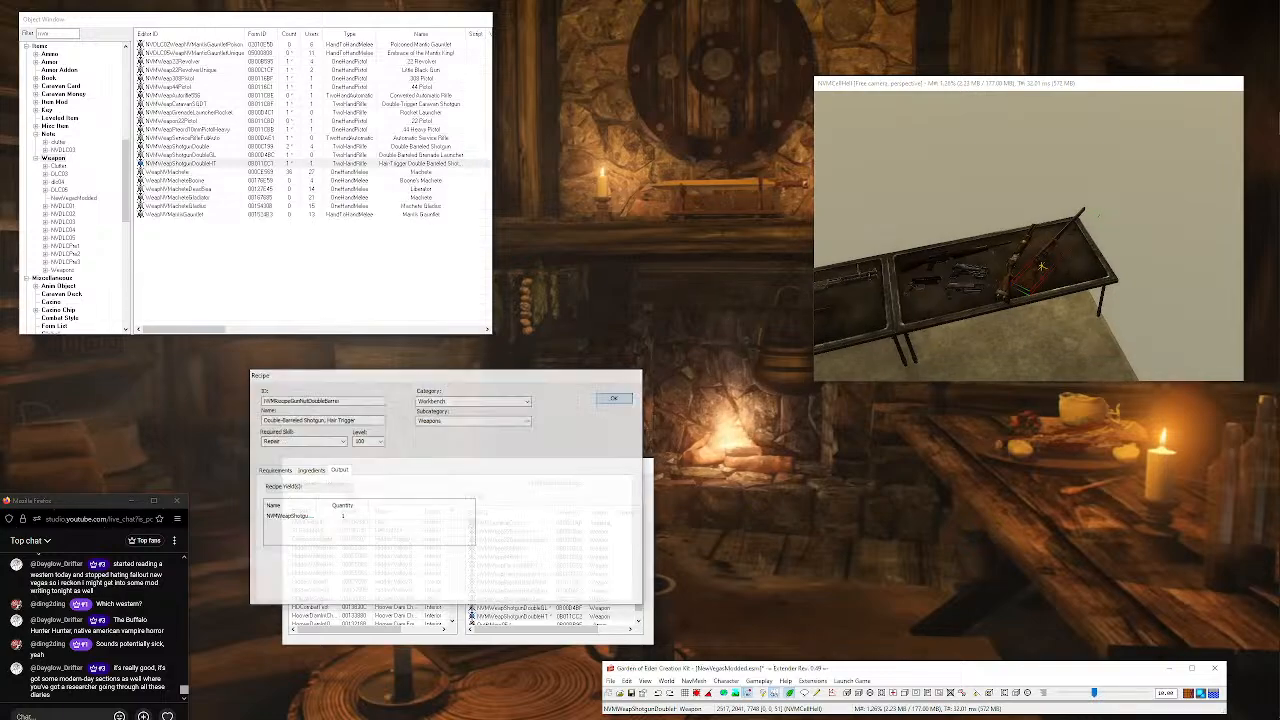
left_click(610, 681)
left_click(628, 614)
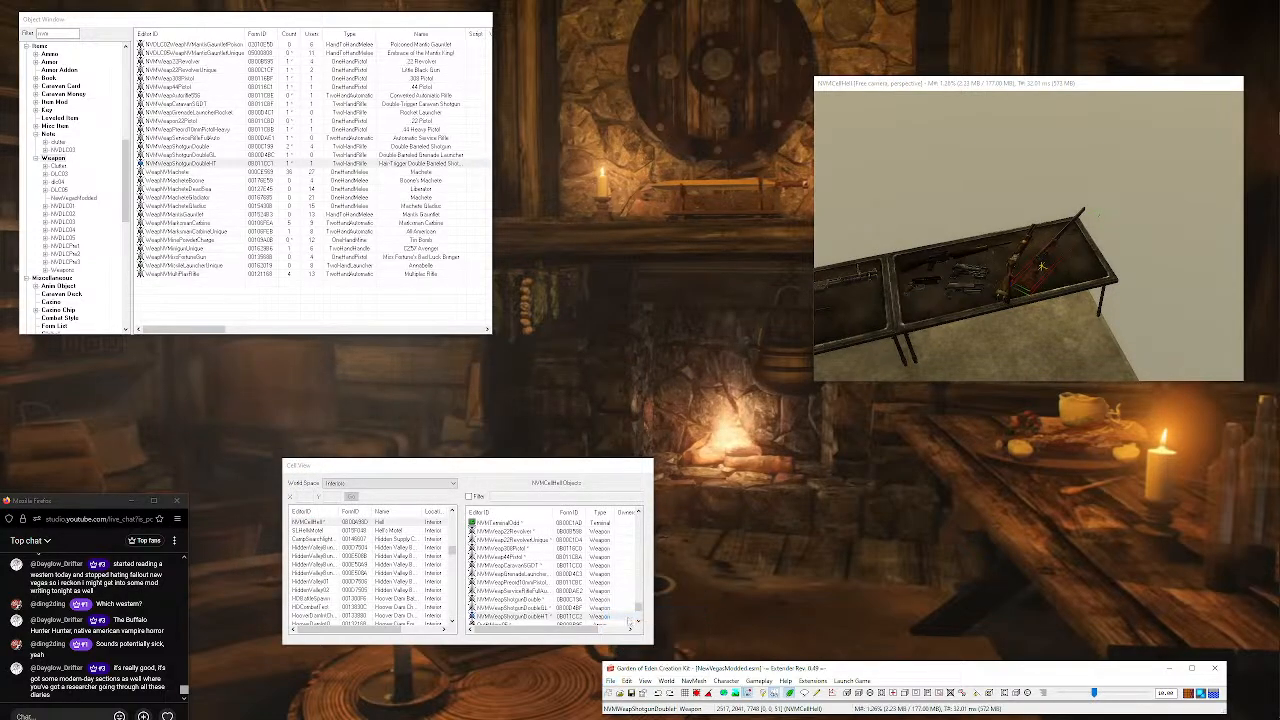
Launch Fallout: New Vegas from the editor and open the game's audio settings.
scroll(885, 335, "up", 2)
scroll(890, 336, "down", 4)
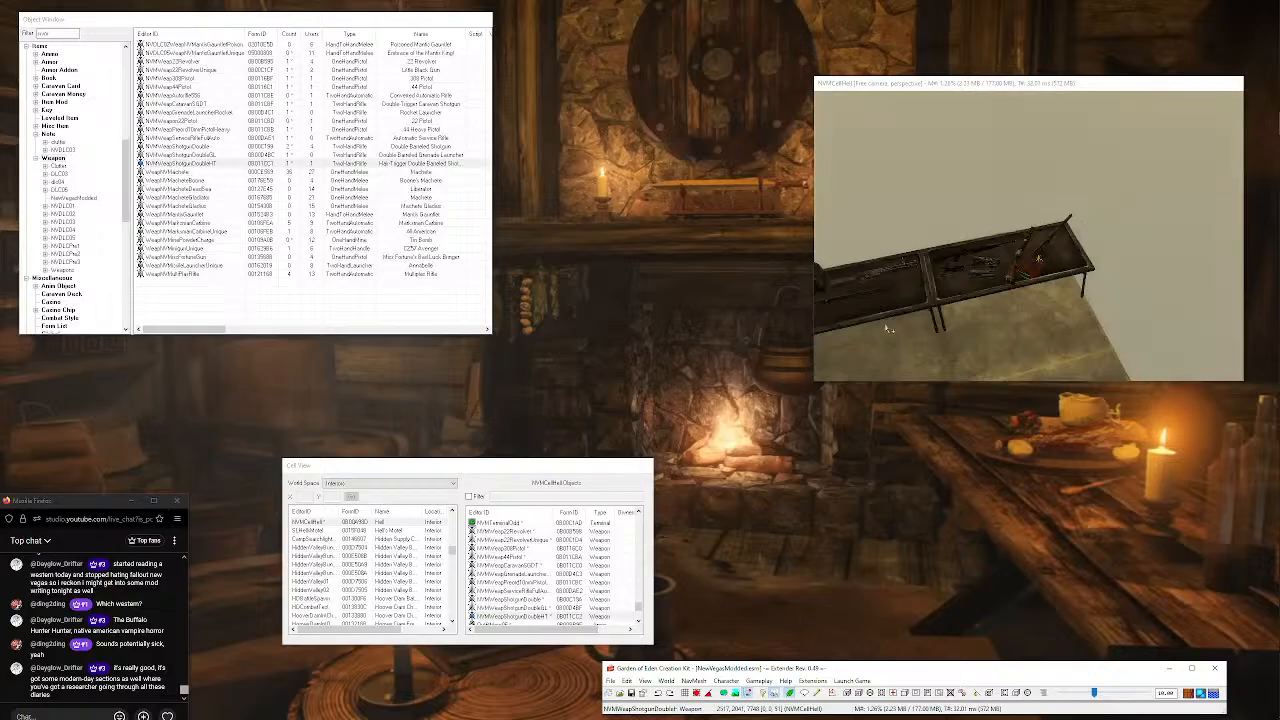
middle_click_drag(891, 336, 966, 254)
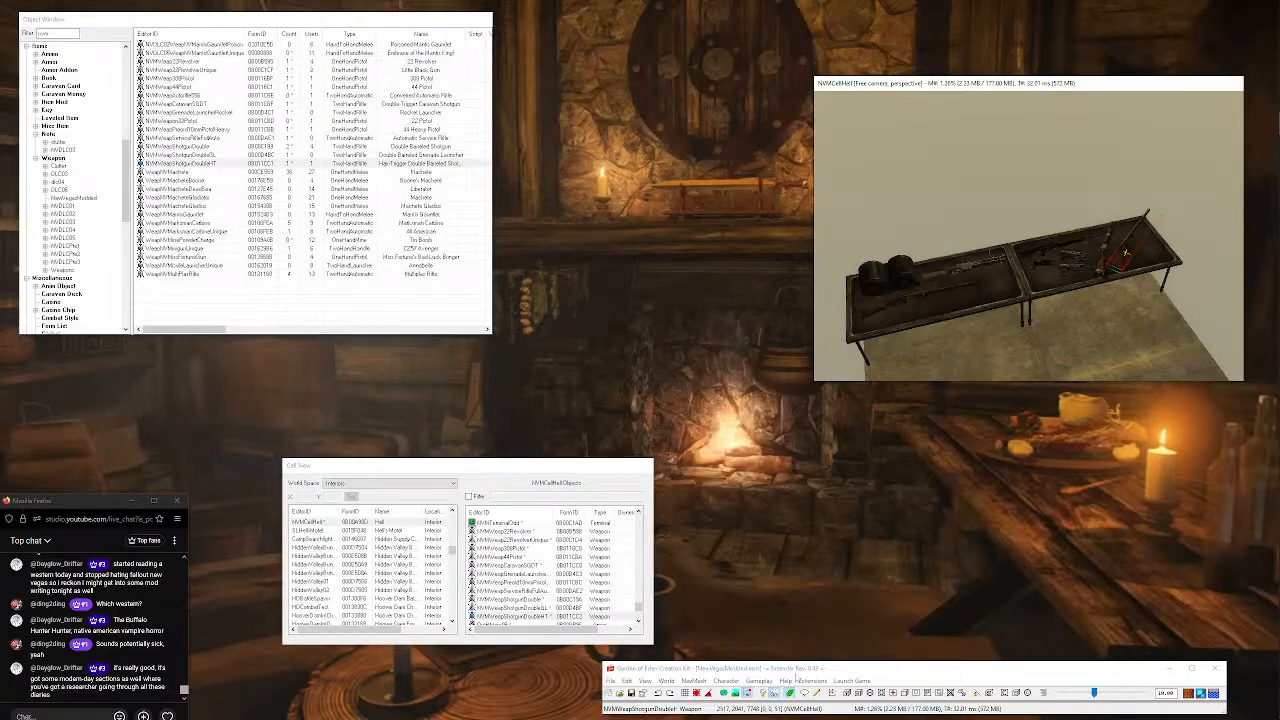
left_click(852, 681)
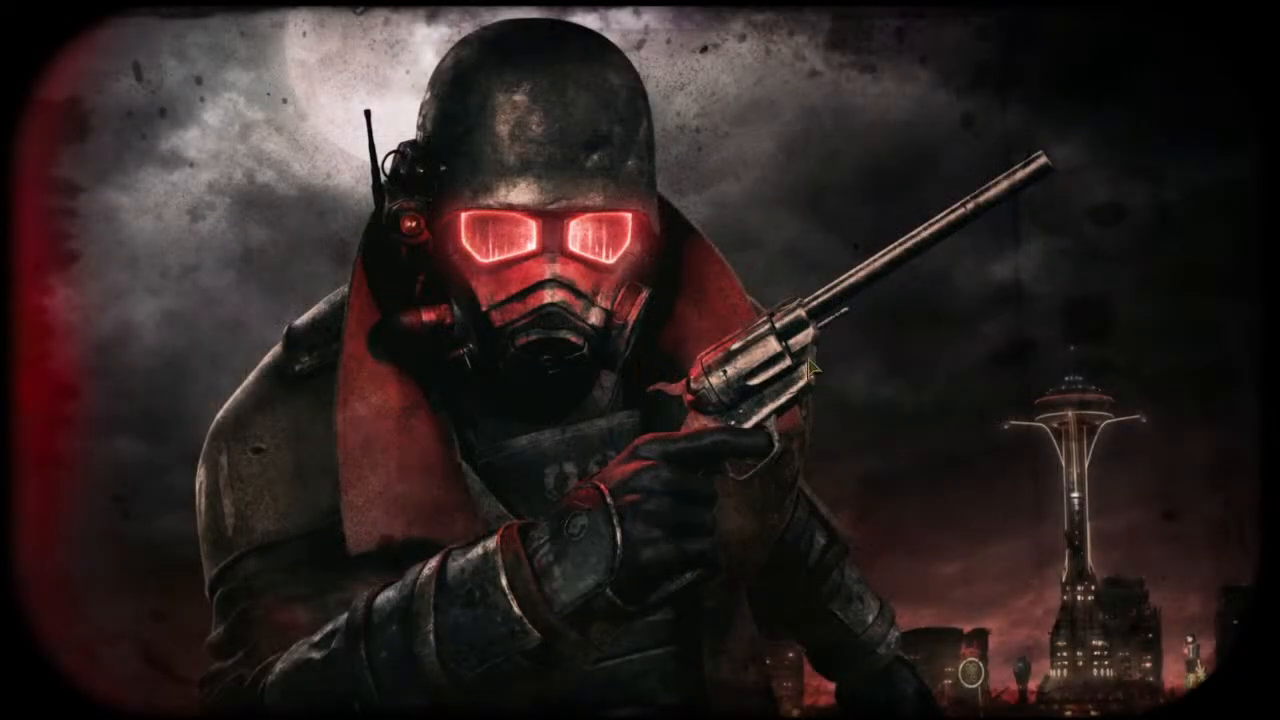
left_click(1205, 378)
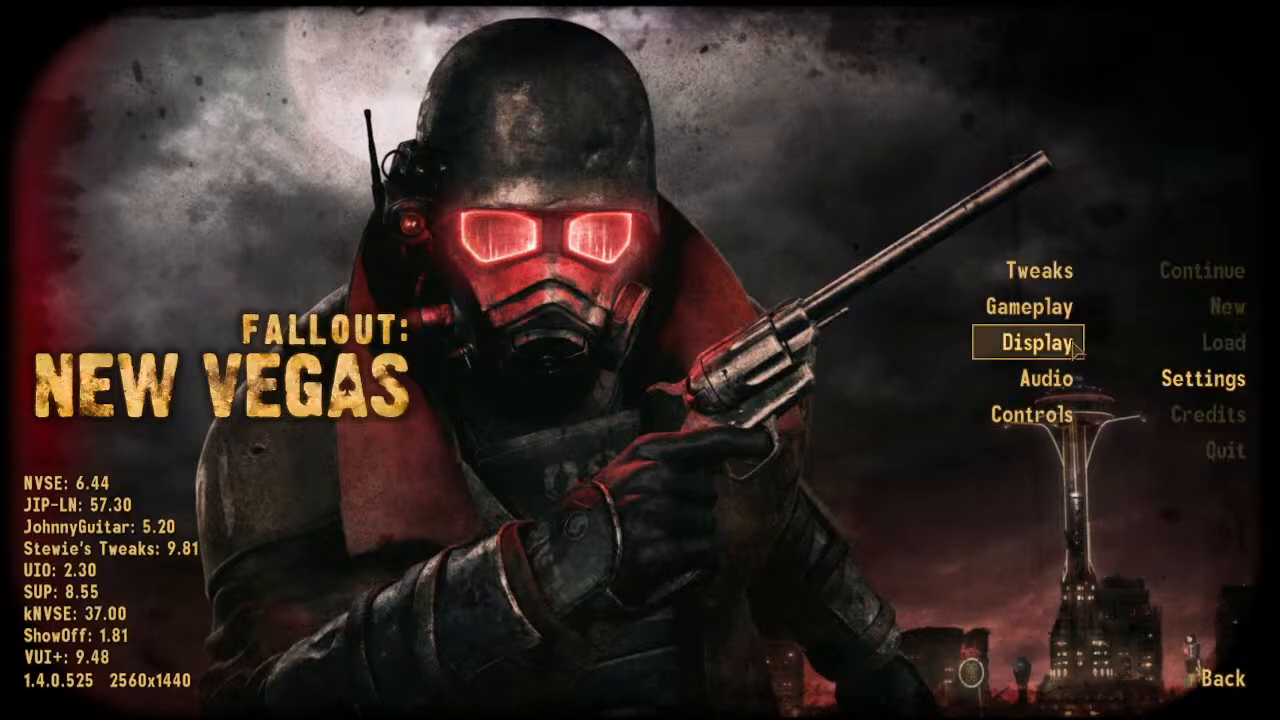
left_click(1070, 377)
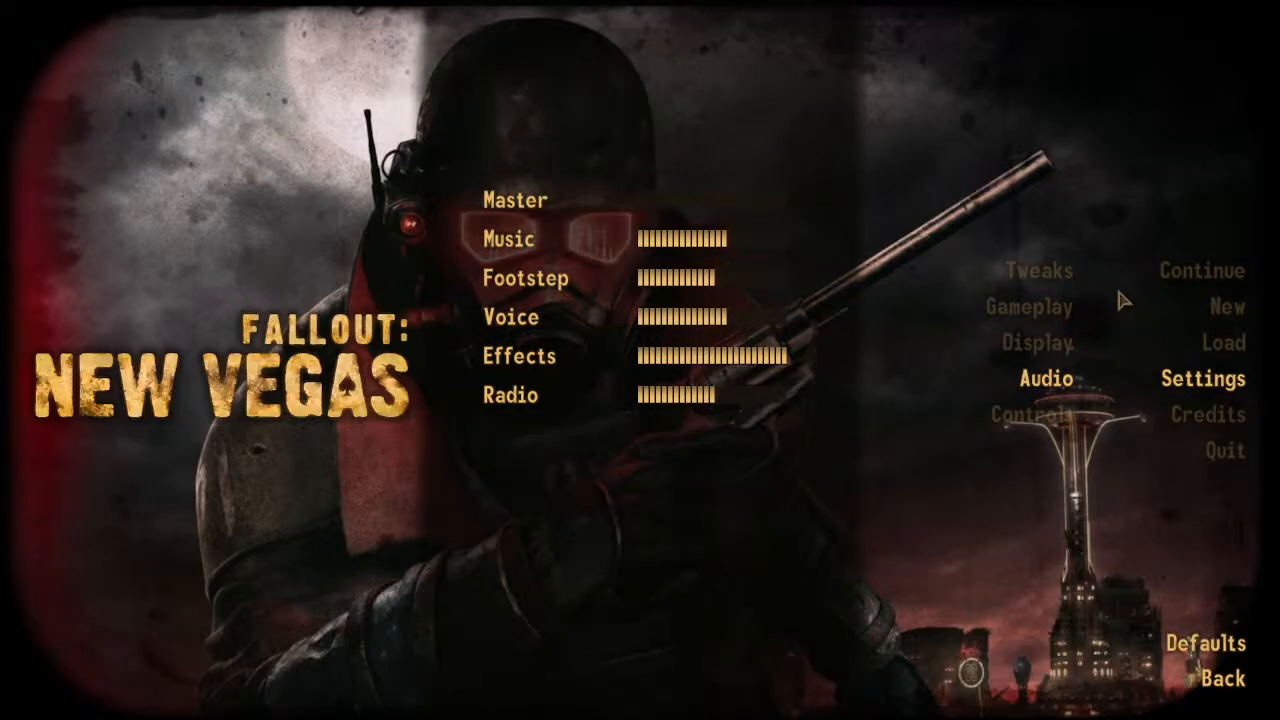
Load a saved game from the main menu.
left_click(1224, 342)
left_click(578, 383)
left_click(634, 418)
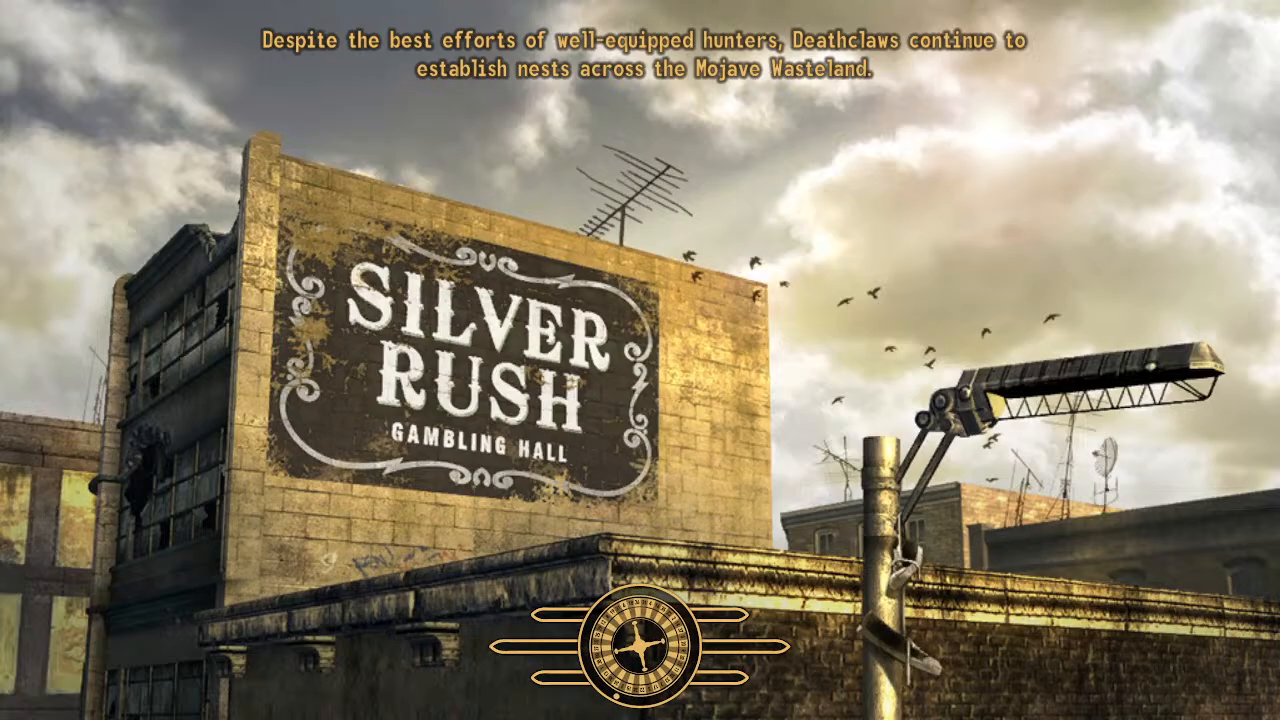
Teleport to the test cell with the console command coc nvmcellhell.
key("grave")
type("coc nvmcellhell")
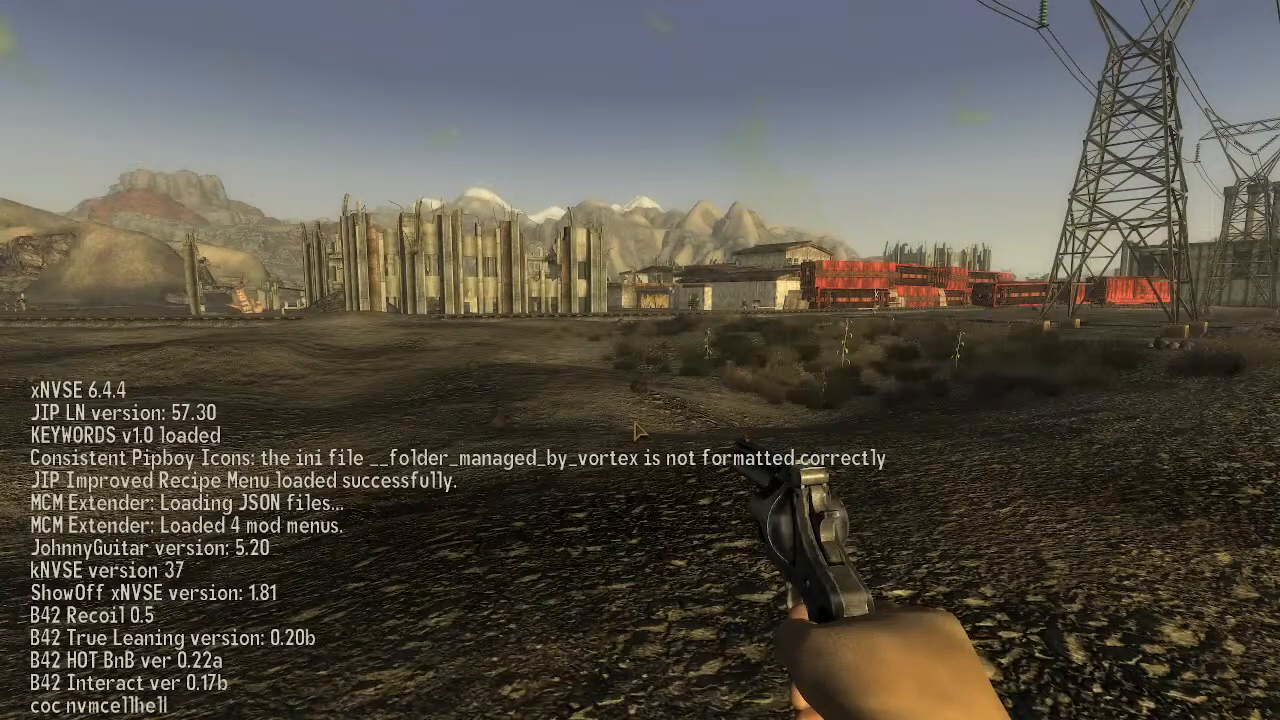
key("Return")
Take the Hair-Trigger Double-Barreled Shotgun from the display table and equip it.
key("w")
key("z")
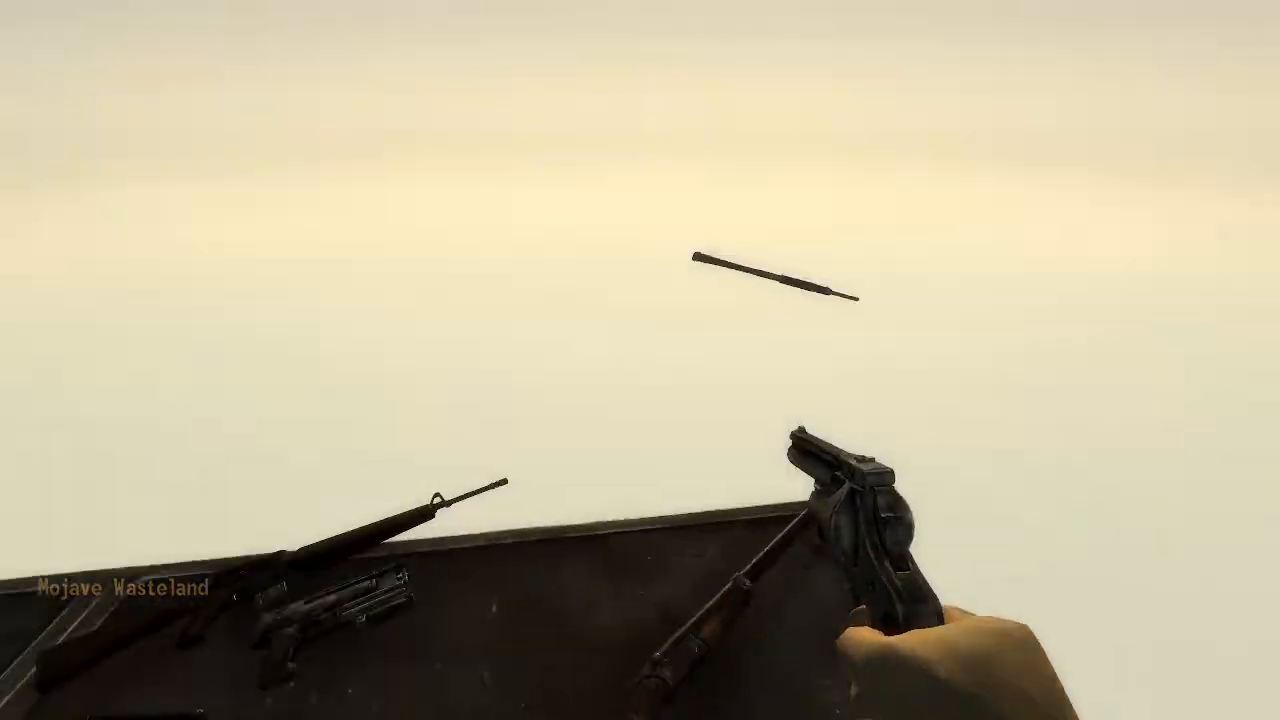
key("e")
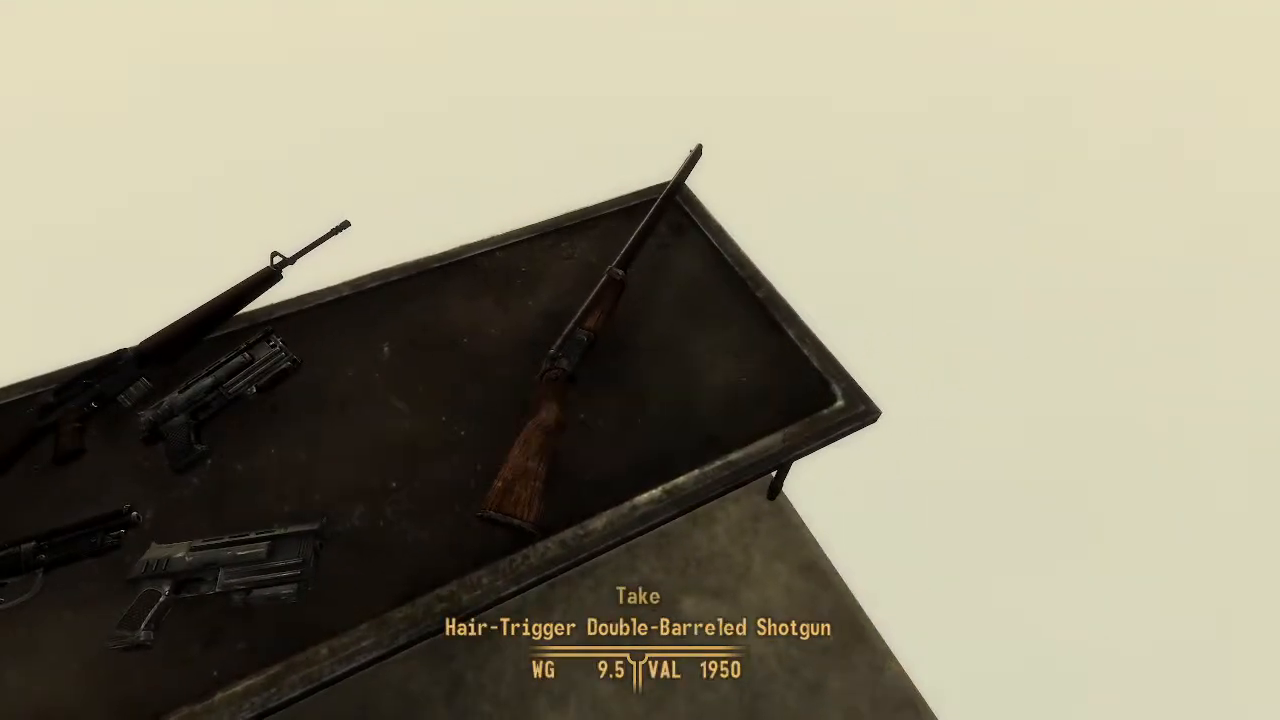
key("w")
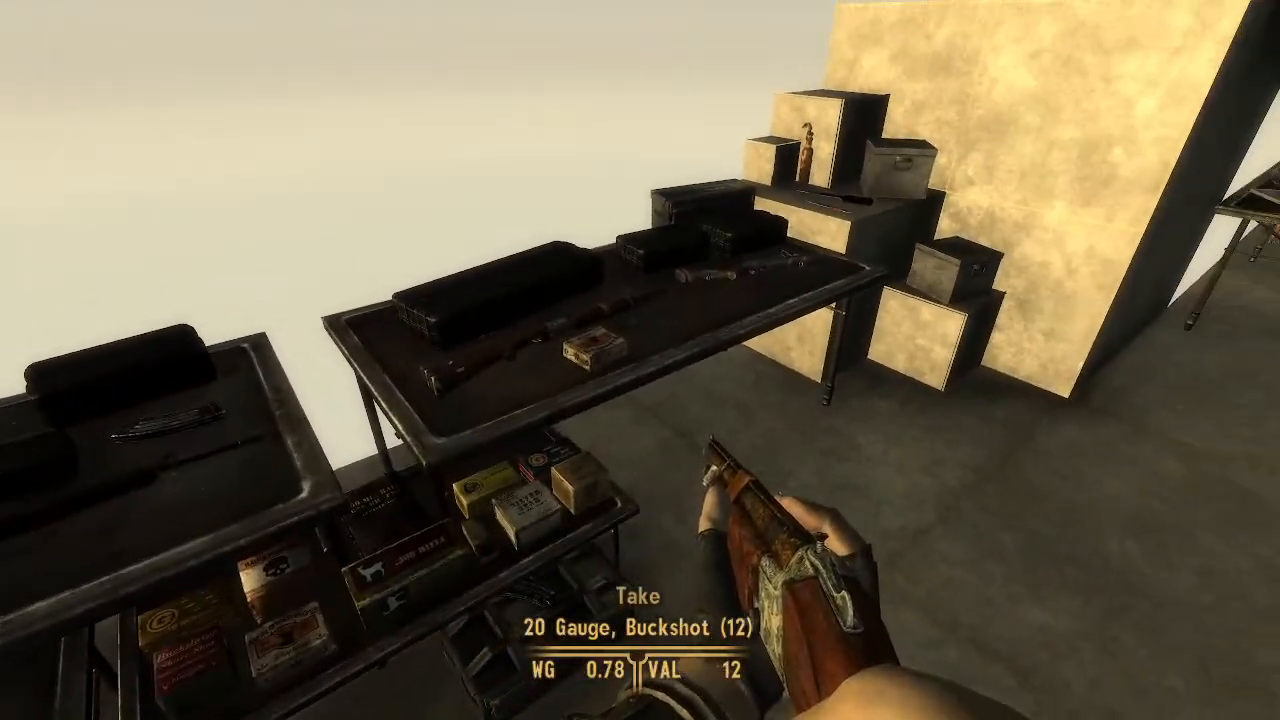
Add 1000 rounds of 20 gauge ammunition to the player with the console command player.additem ammo20ga 1000.
key("grave")
type("player.additem ")
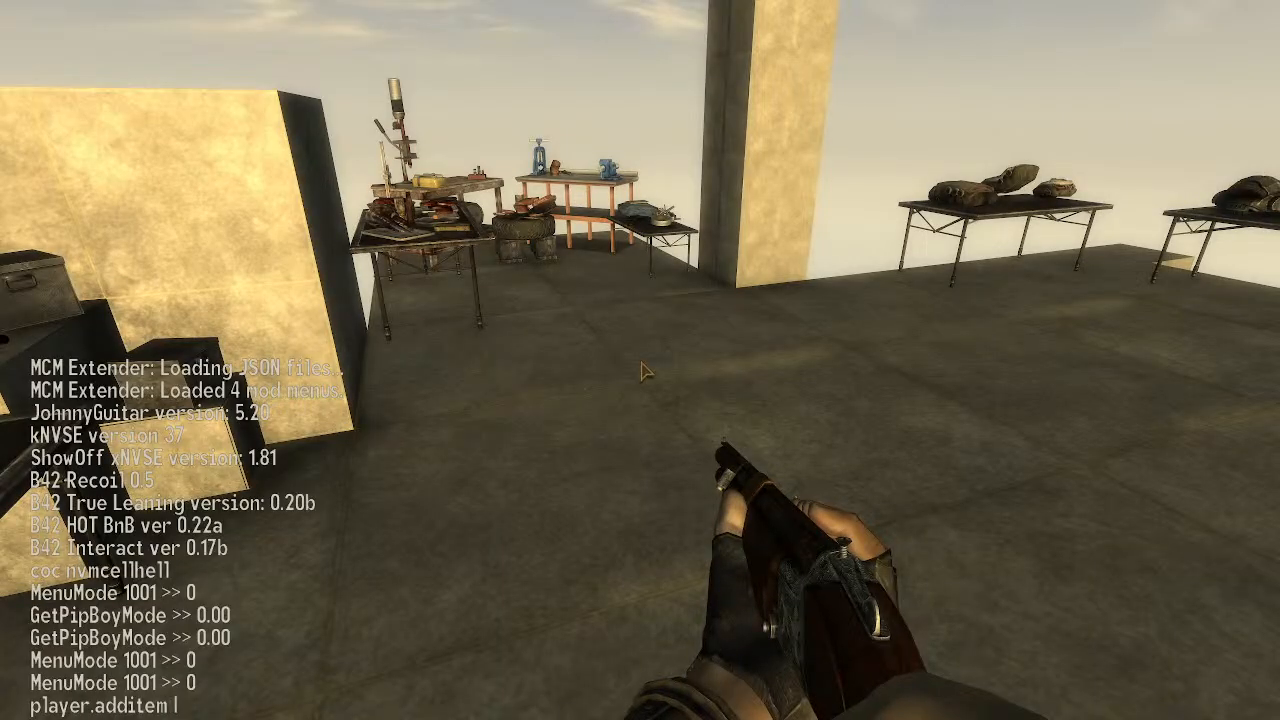
type("ammo20ga 10")
key("Return")
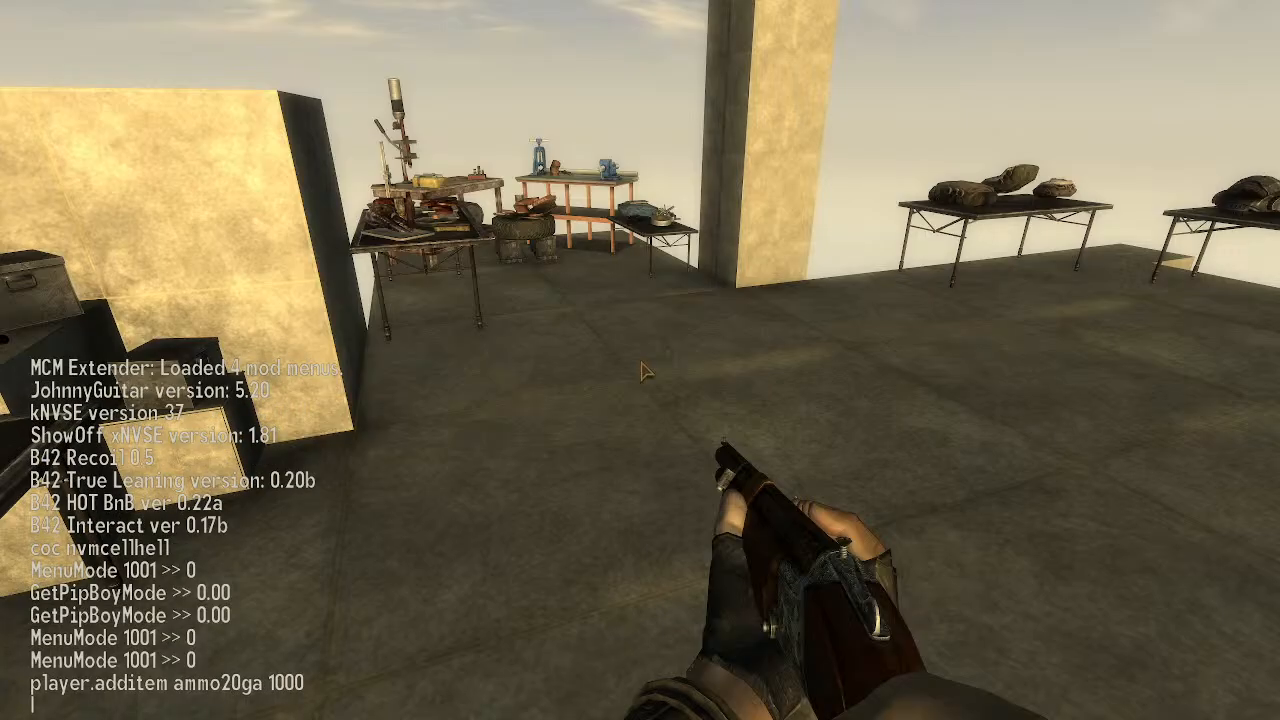
key("grave")
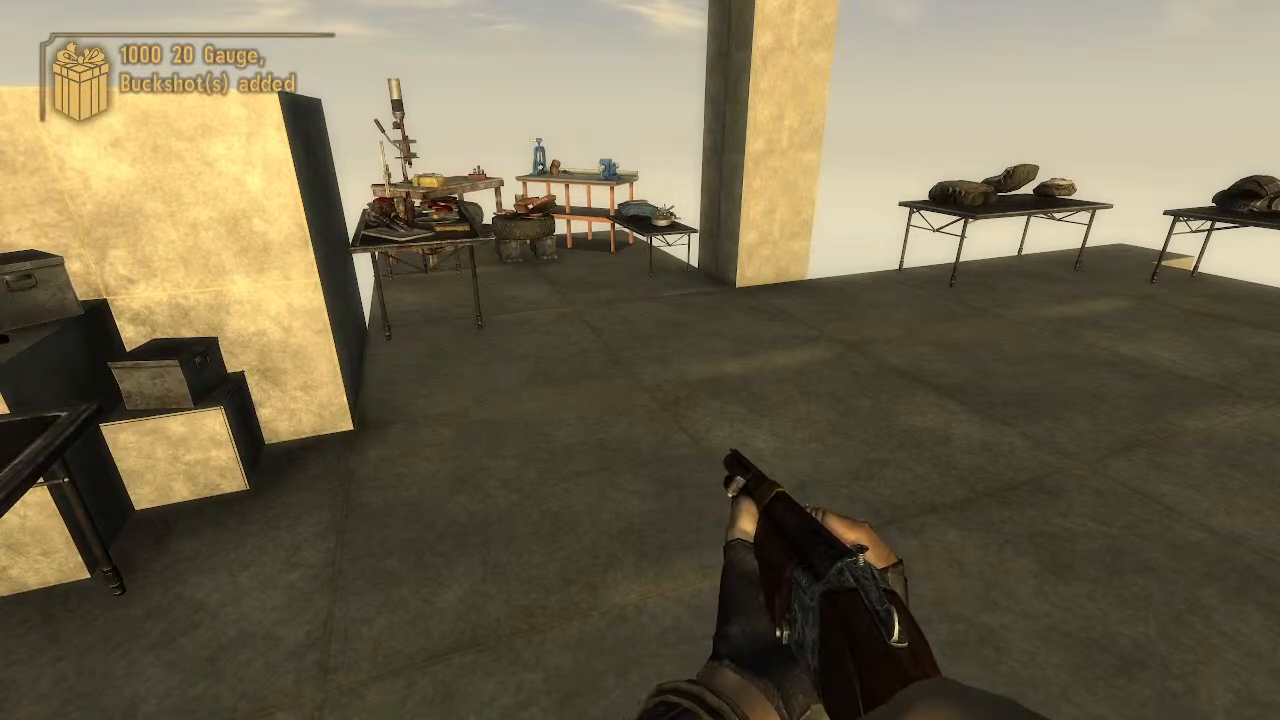
Enable demigod mode with the console command tdm and test-fire the shotgun in the test cell.
key("grave")
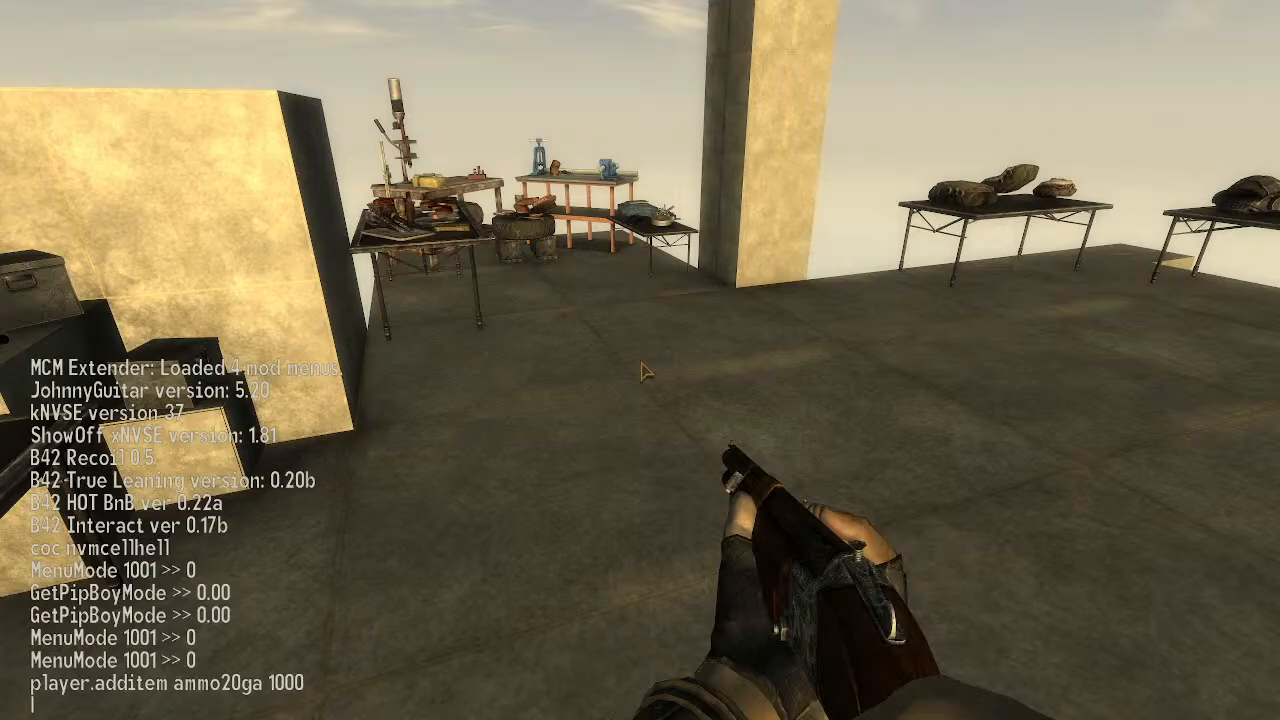
type("tdm")
key("Return")
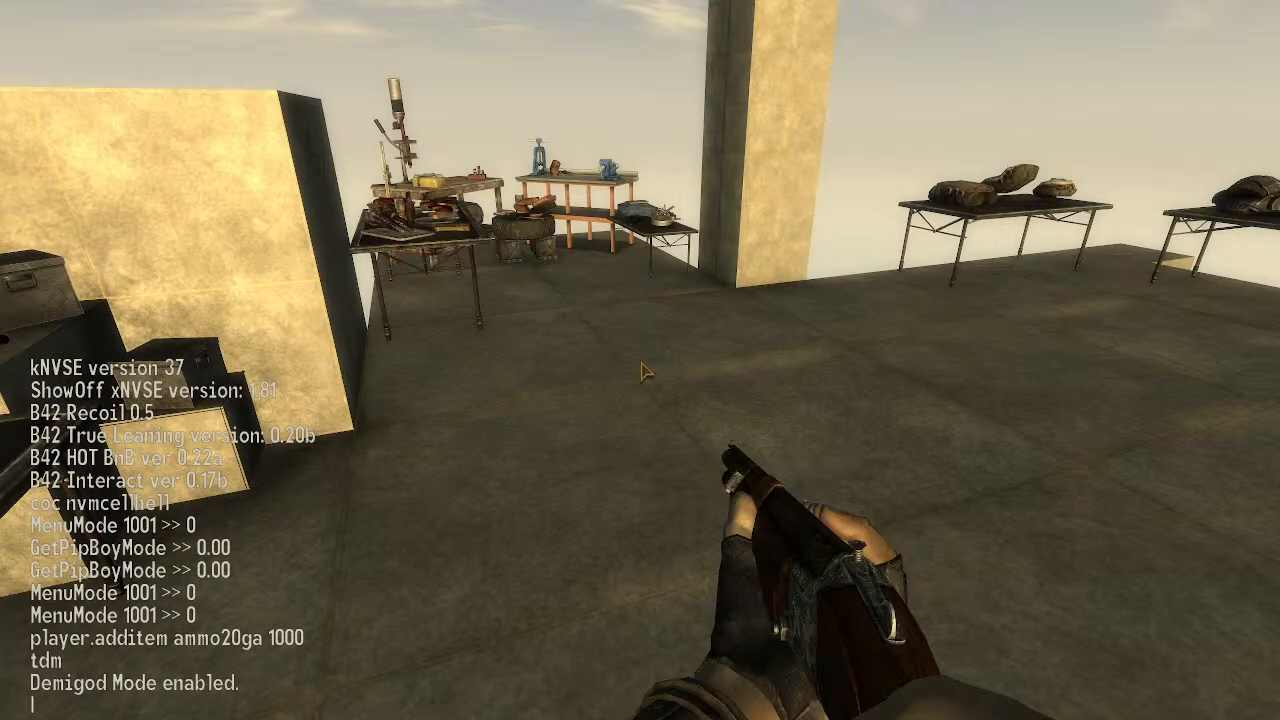
key("grave")
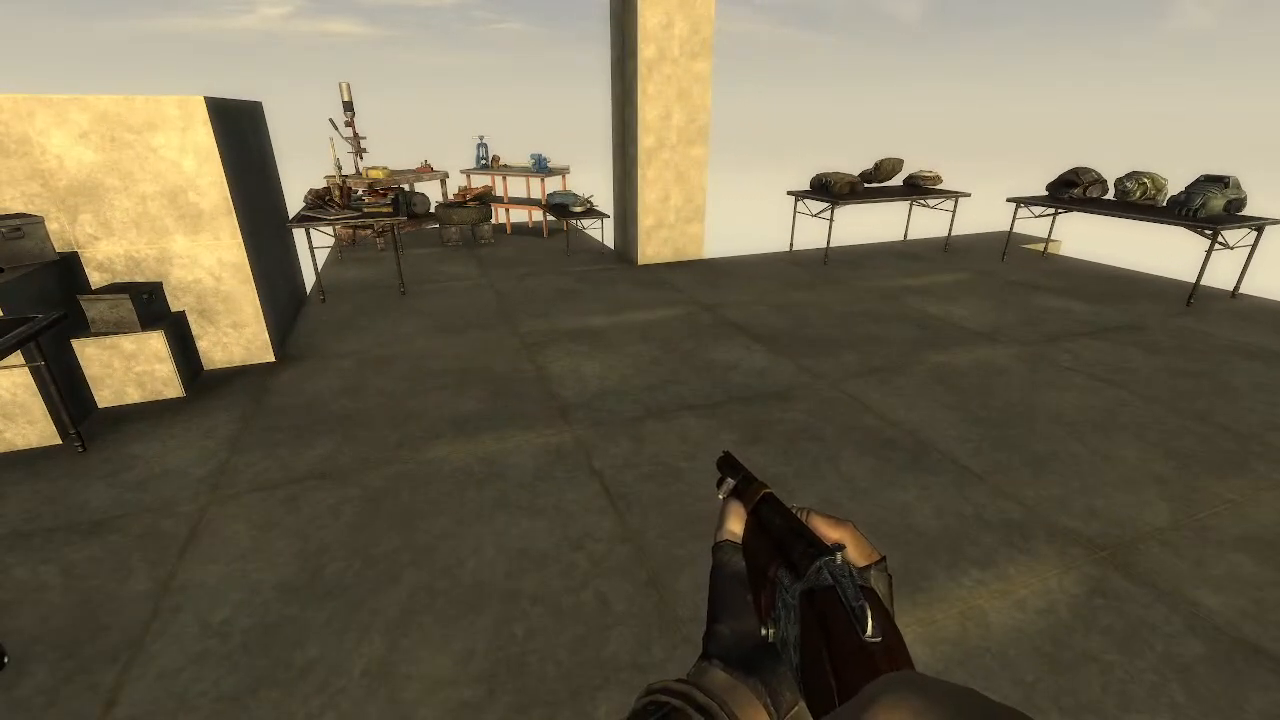
left_click(640, 360)
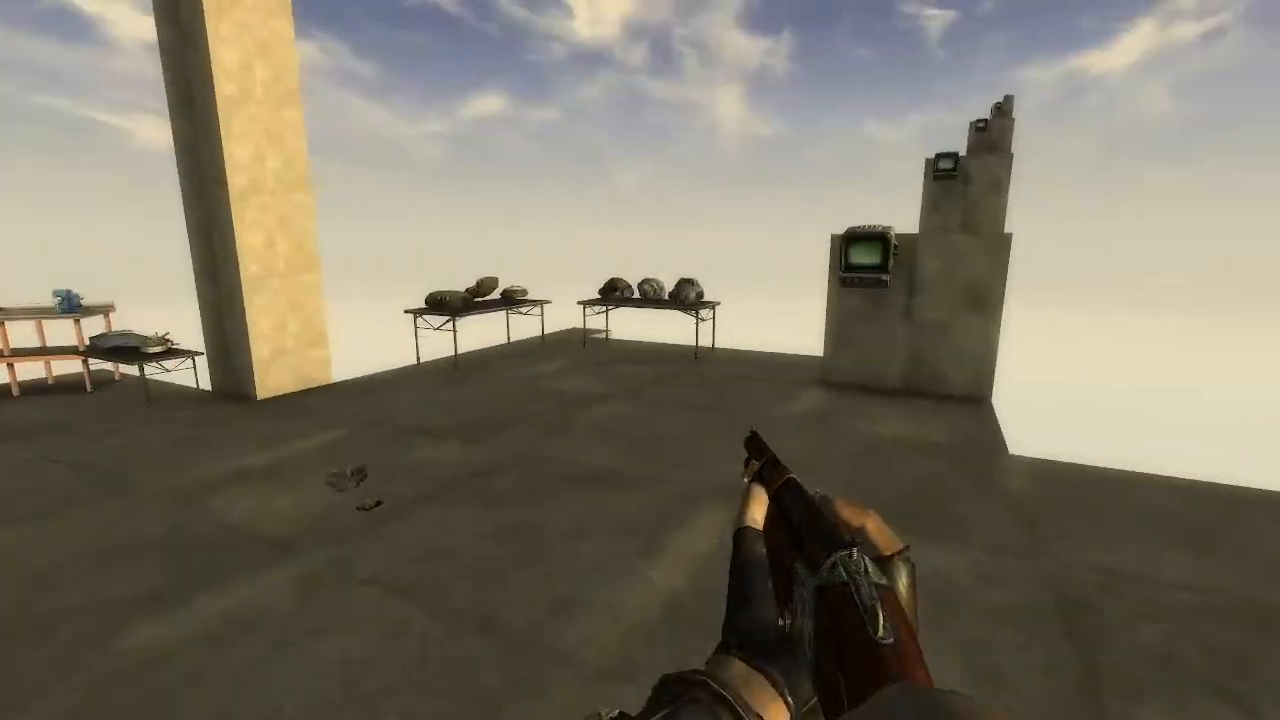
Try to teleport to Vault 3 with the console command coc vault3.
key("grave")
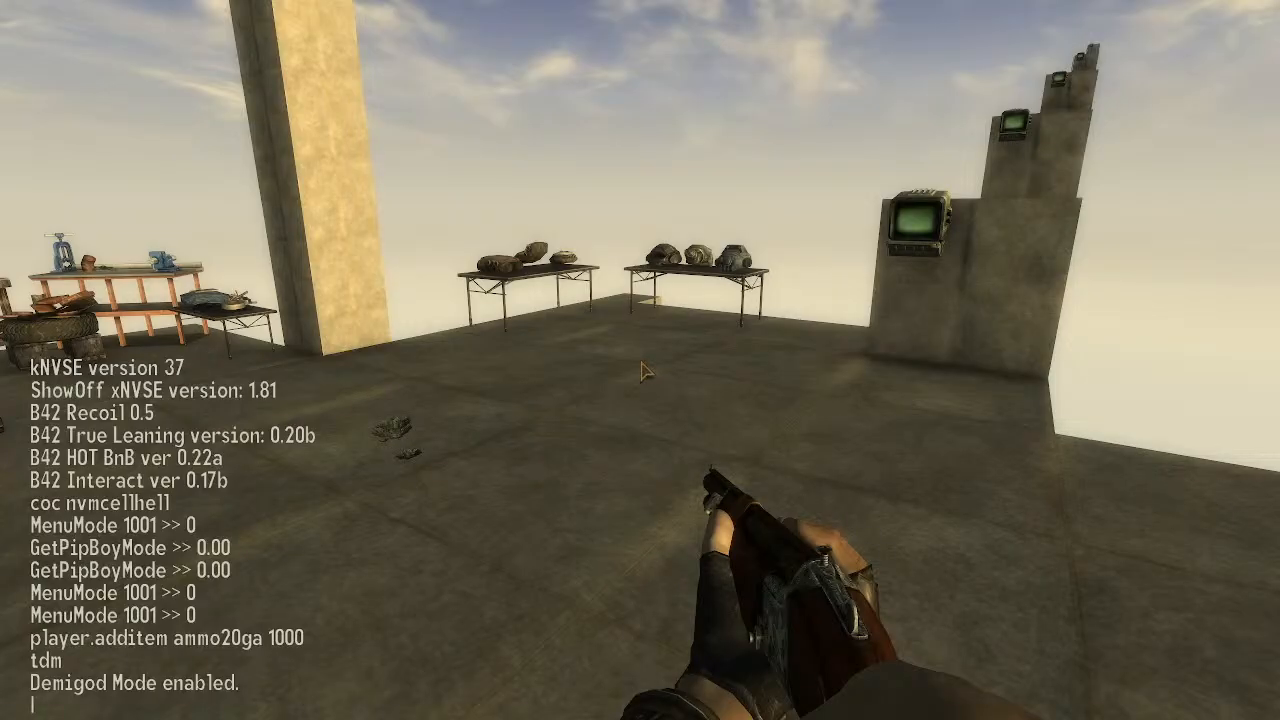
type("coc vault11")
key("Return")
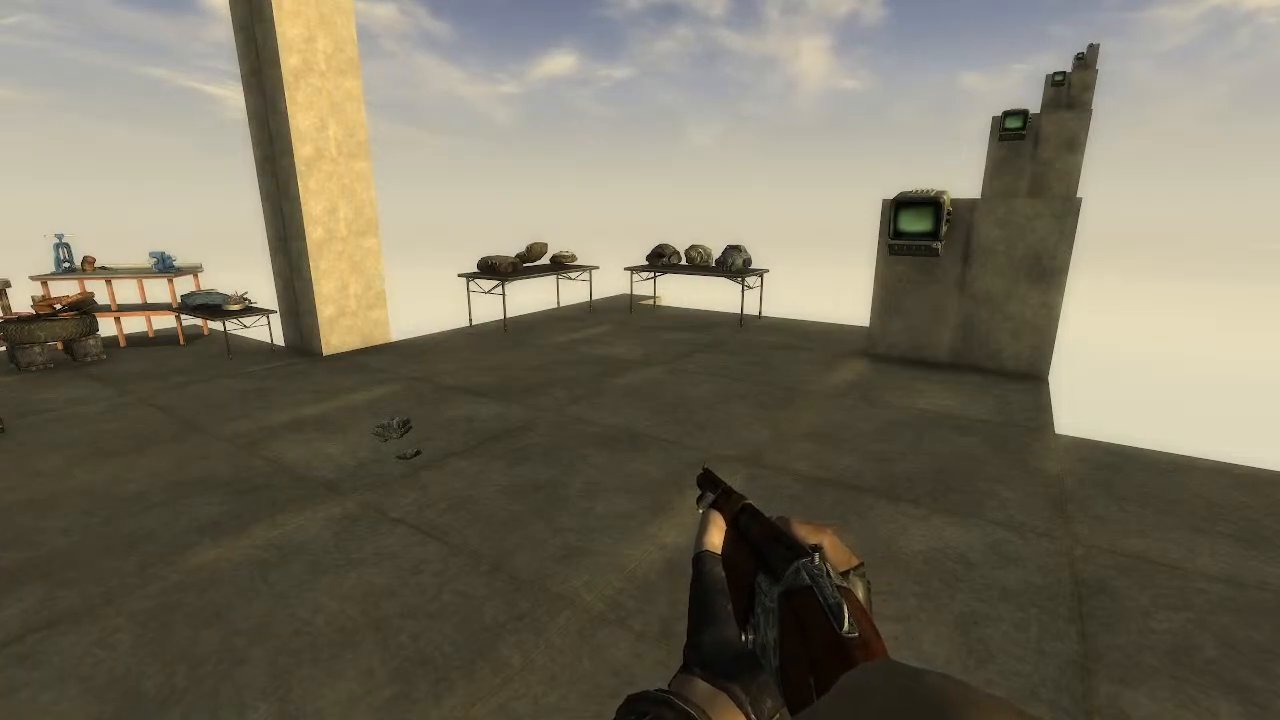
Teleport to Goodsprings with the console command coc goodsprings.
key("grave")
type("coc ")
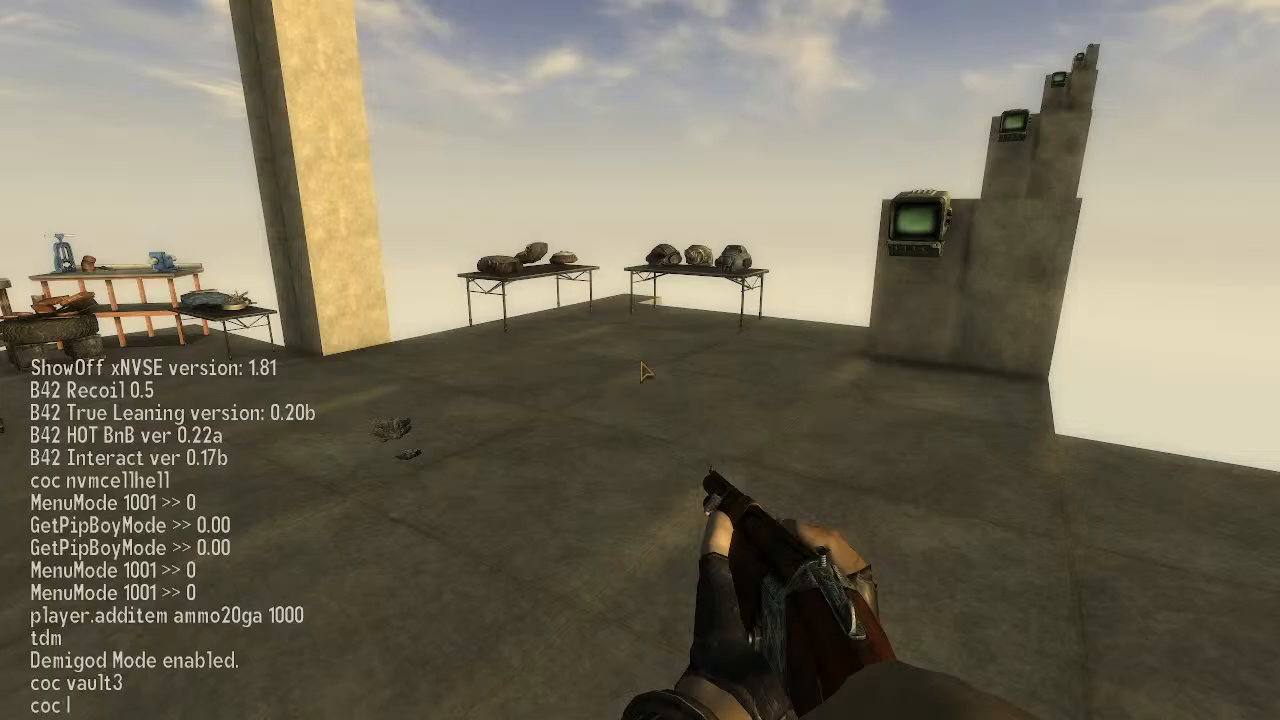
type("goodsprings")
key("Return")
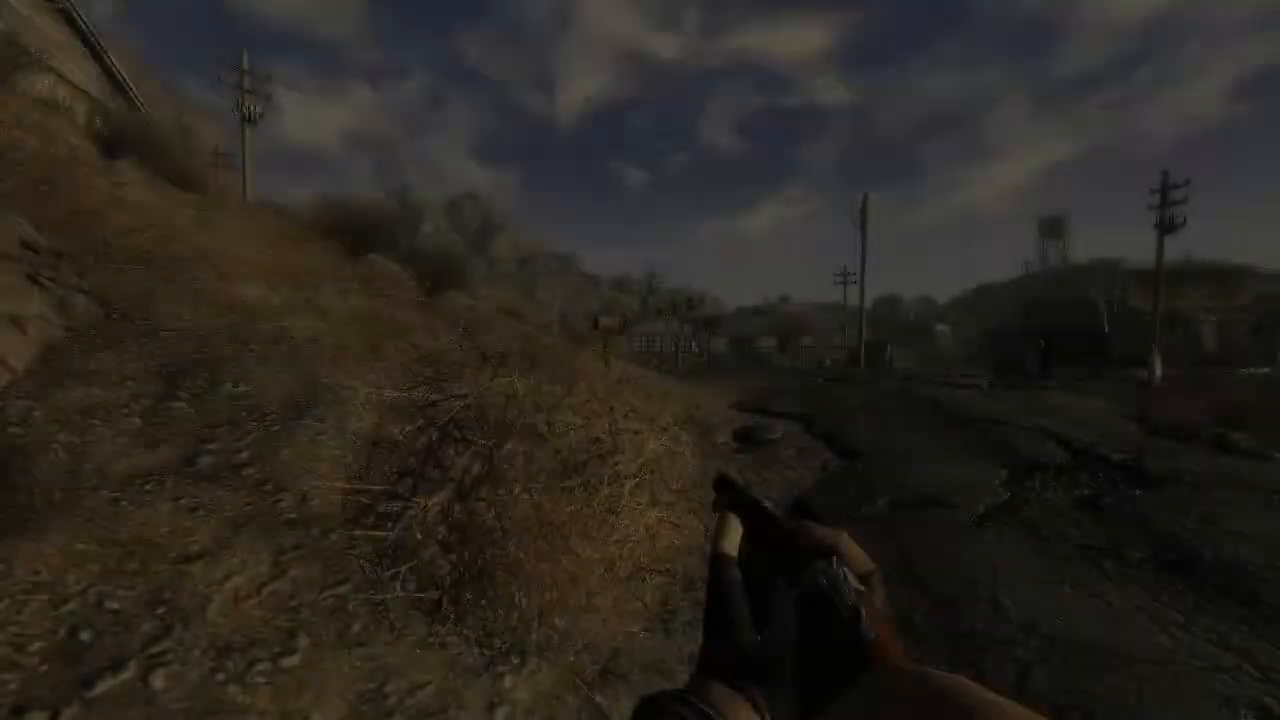
Walk up to the resident beside the Goodsprings house, shoot them with the shotgun and dismiss the reputation notice.
key("w")
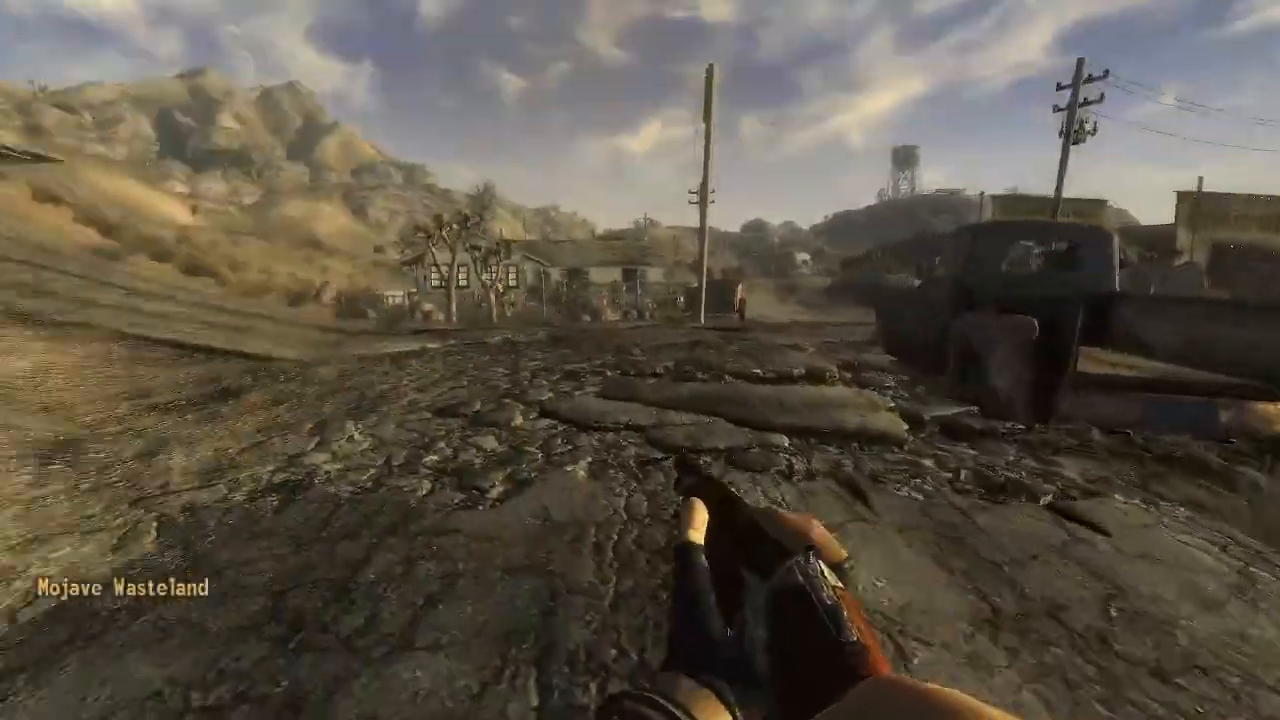
key("w")
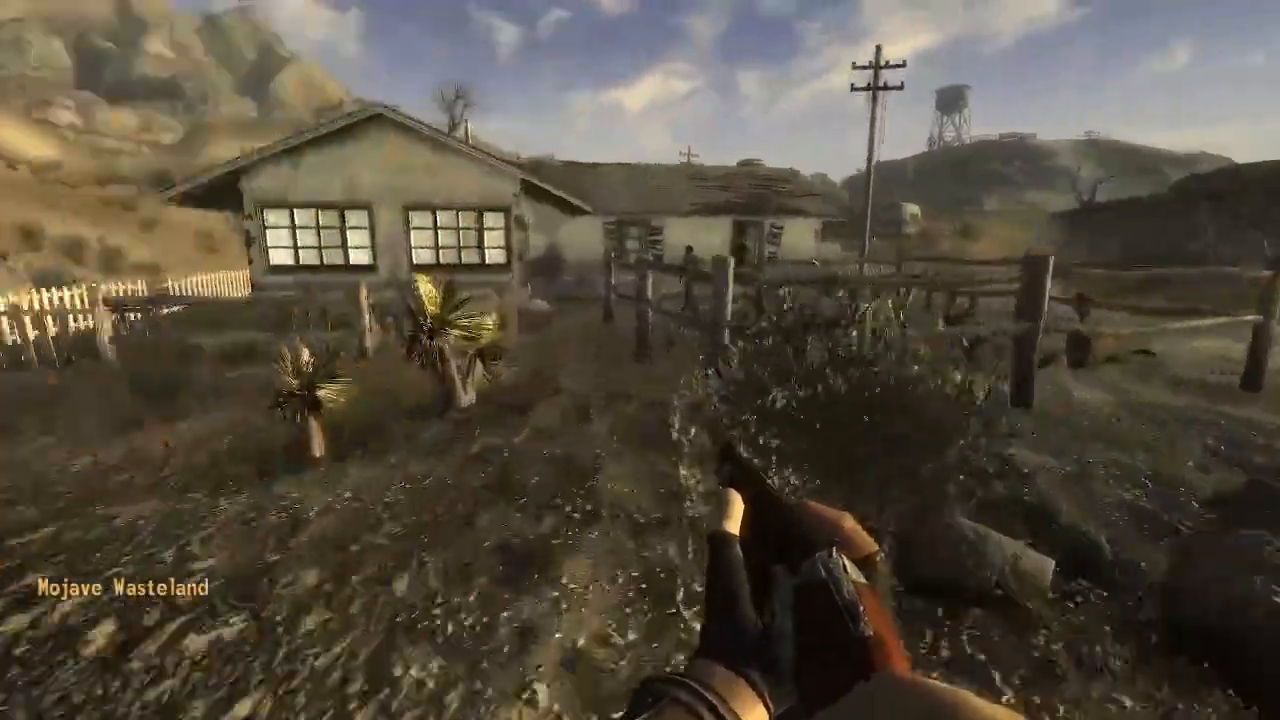
key("w")
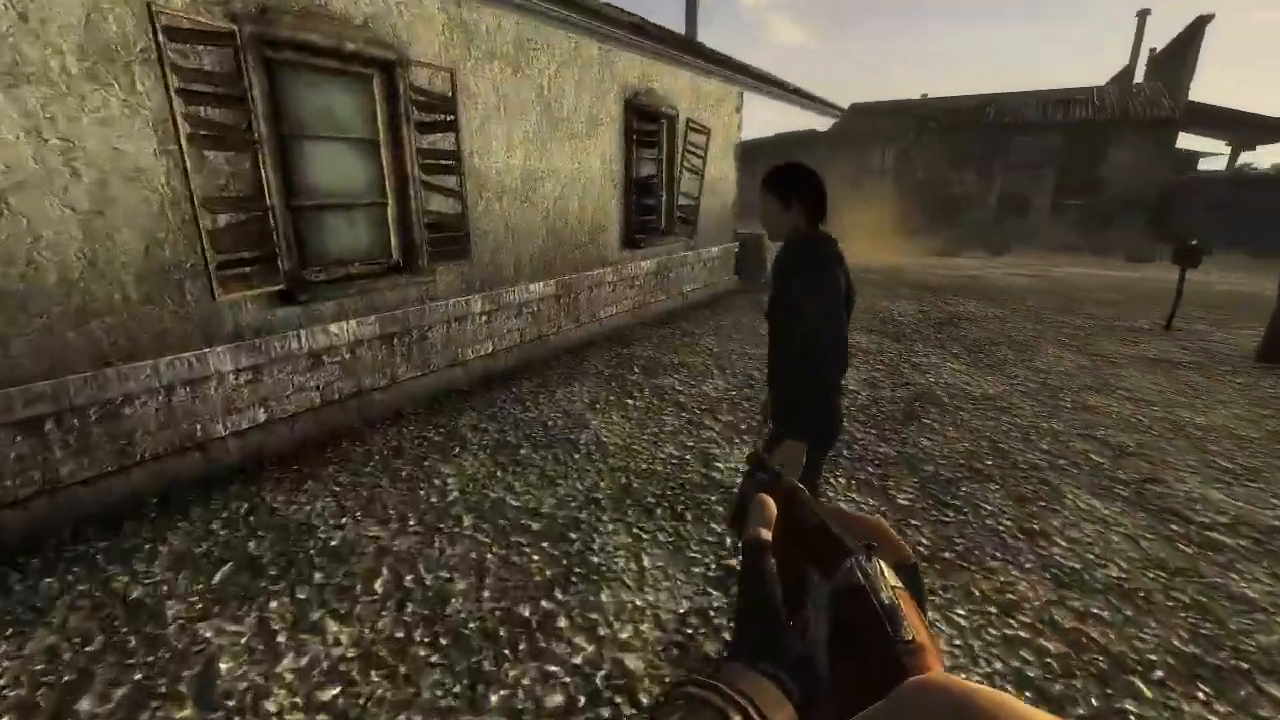
left_click(640, 360)
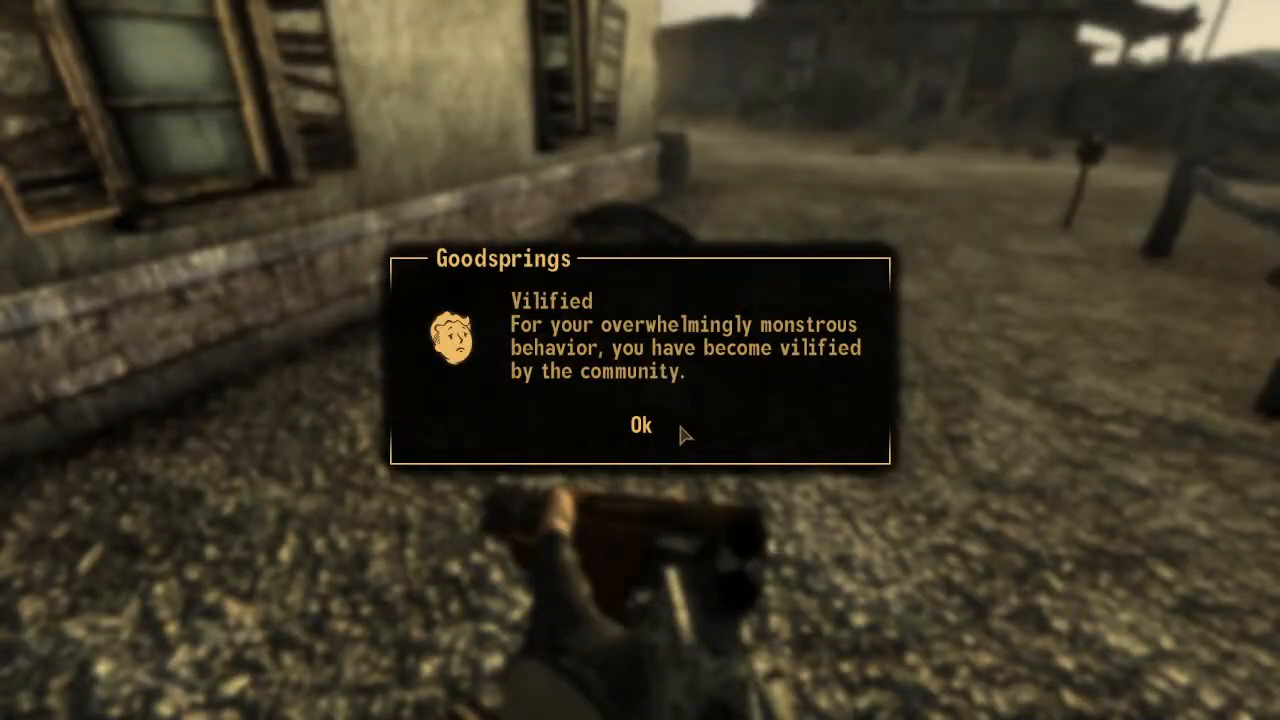
left_click(641, 426)
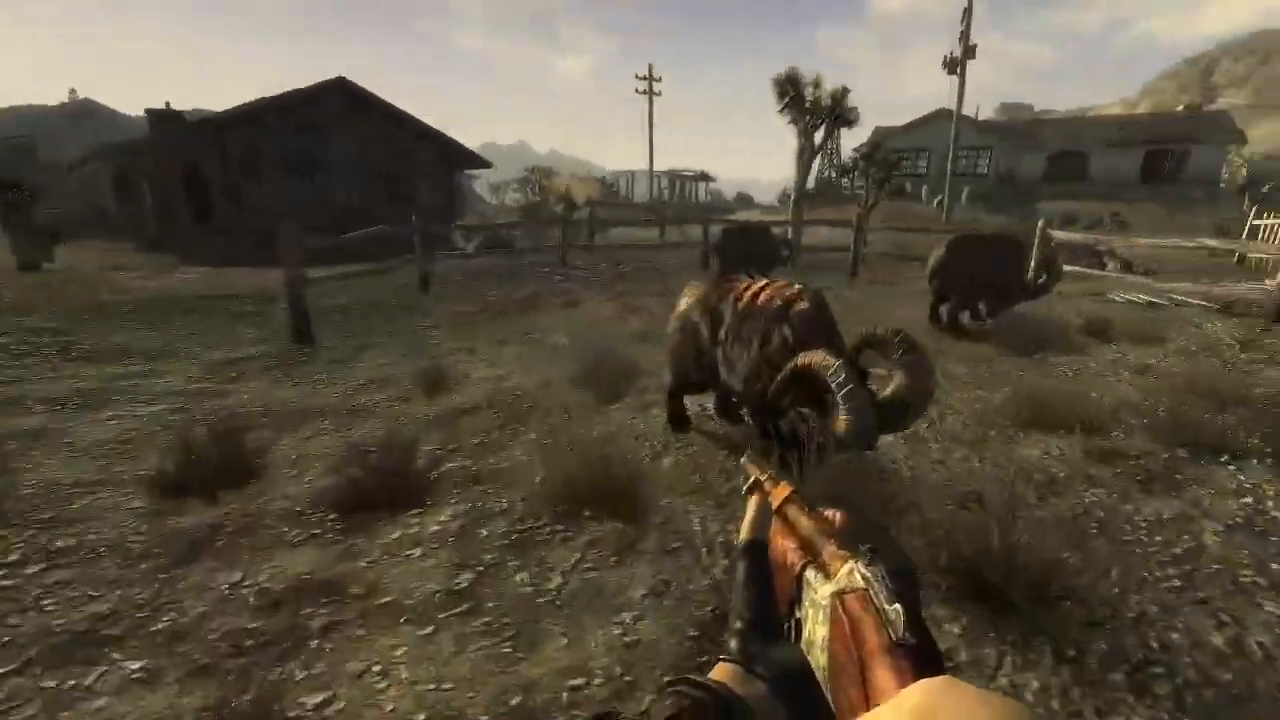
Head out of Goodsprings and examine the Double-Trigger Caravan Shotgun's stats in the Pip-Boy weapons list.
key("w")
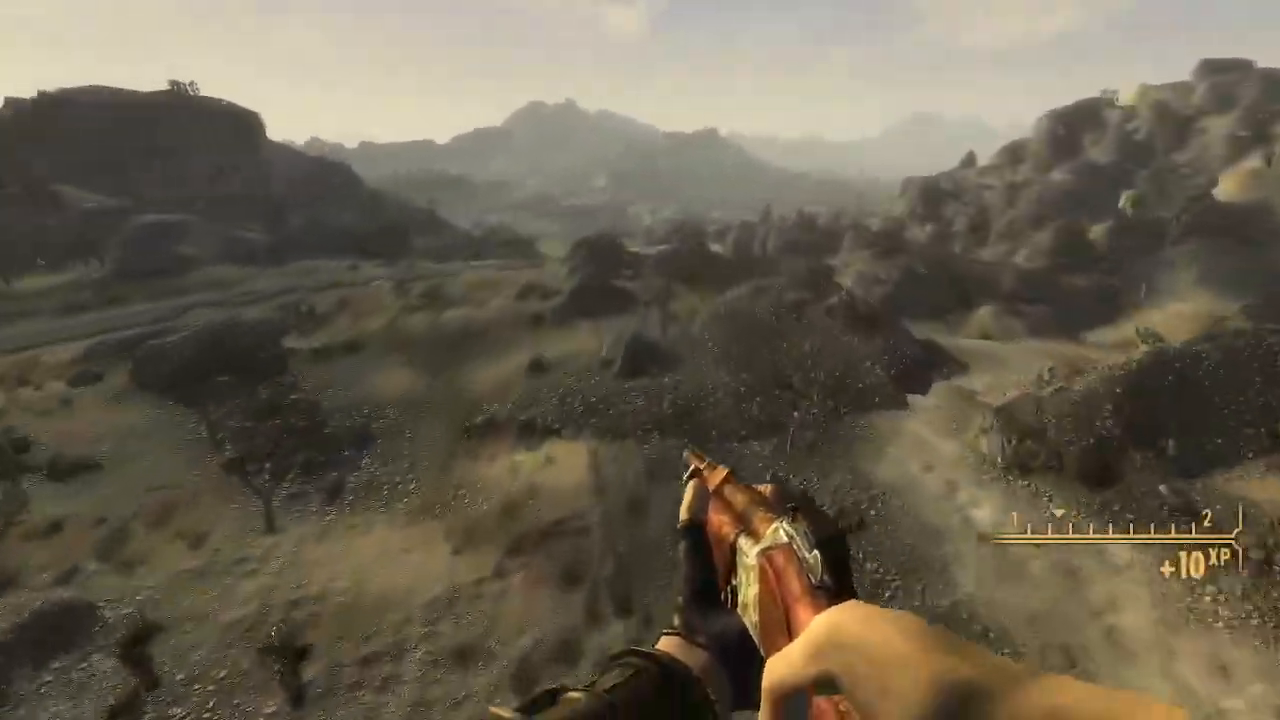
key("w")
key("Tab")
key("F2")
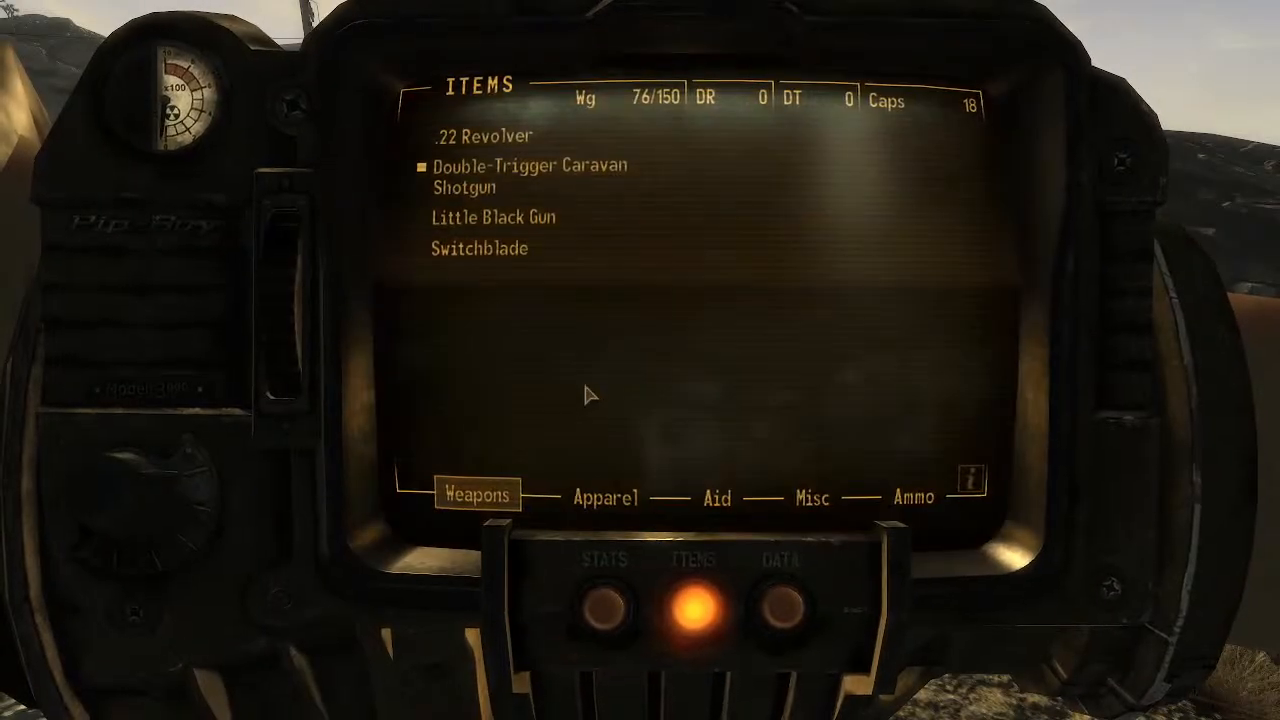
mouse_move(505, 185)
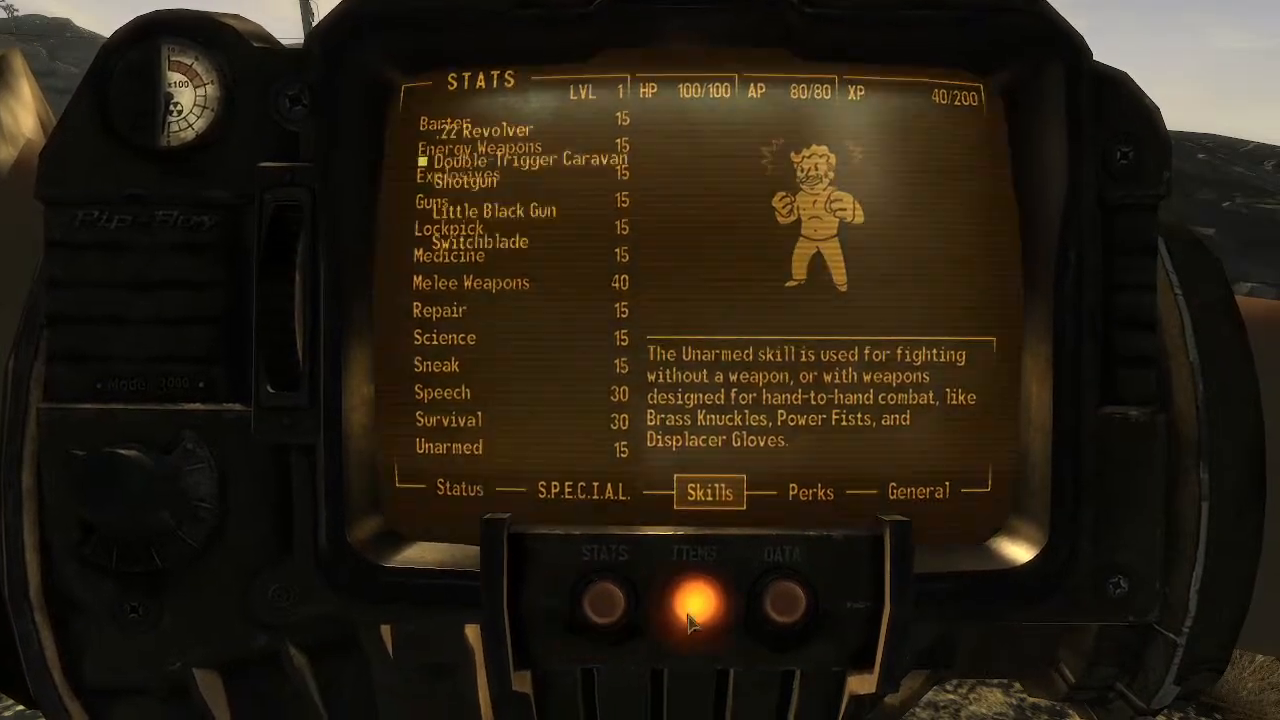
key("Tab")
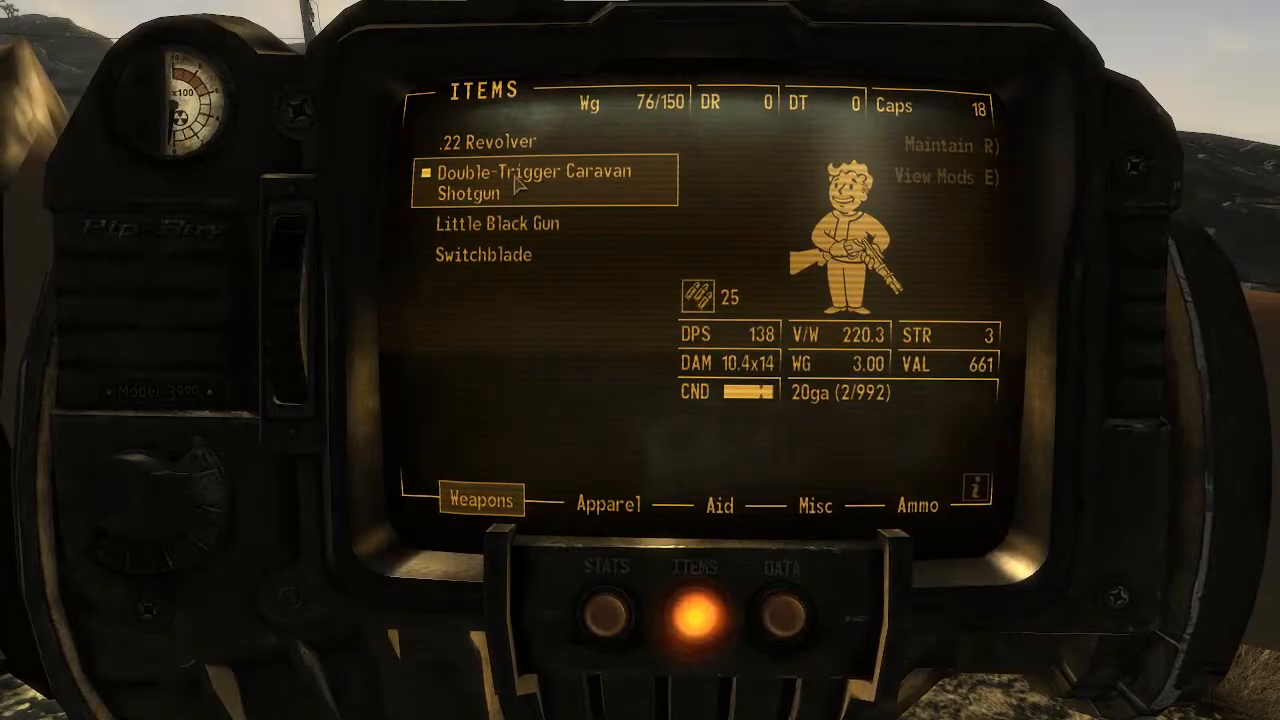
key("Tab")
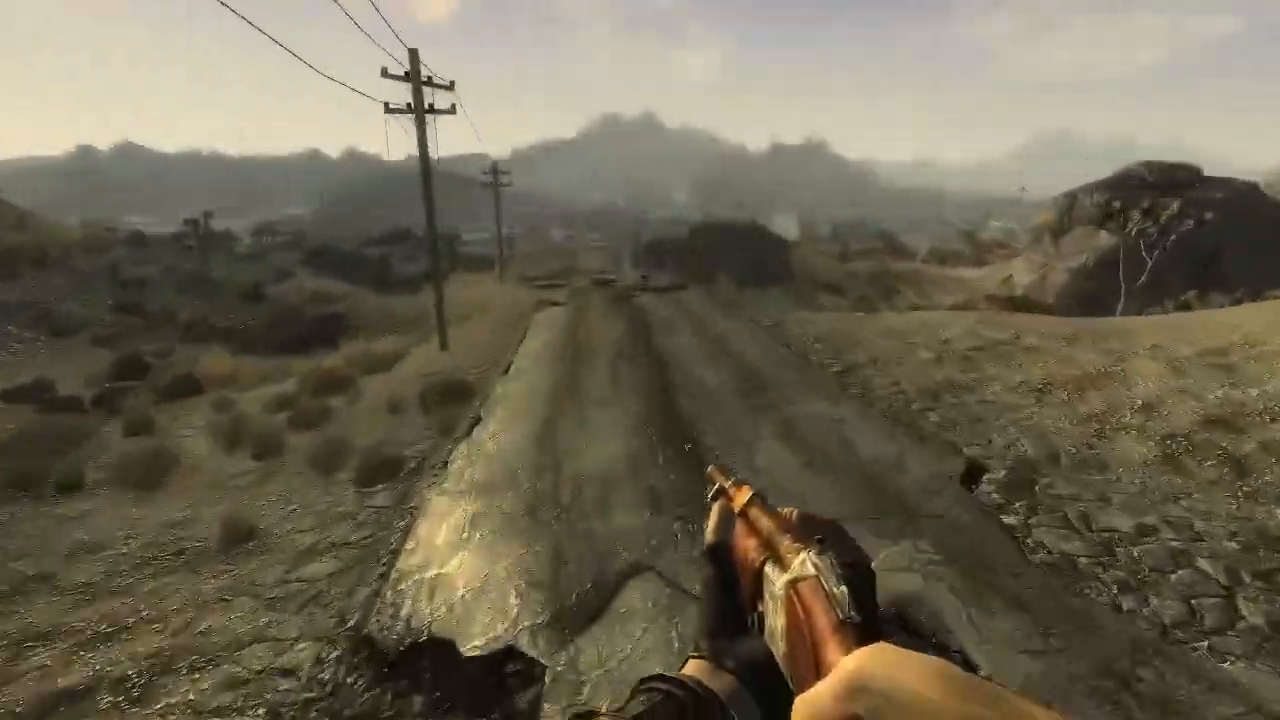
Follow the road out into the wasteland to the Powder Gangers and shoot the nearest one with the shotgun.
key("w")
key("w")
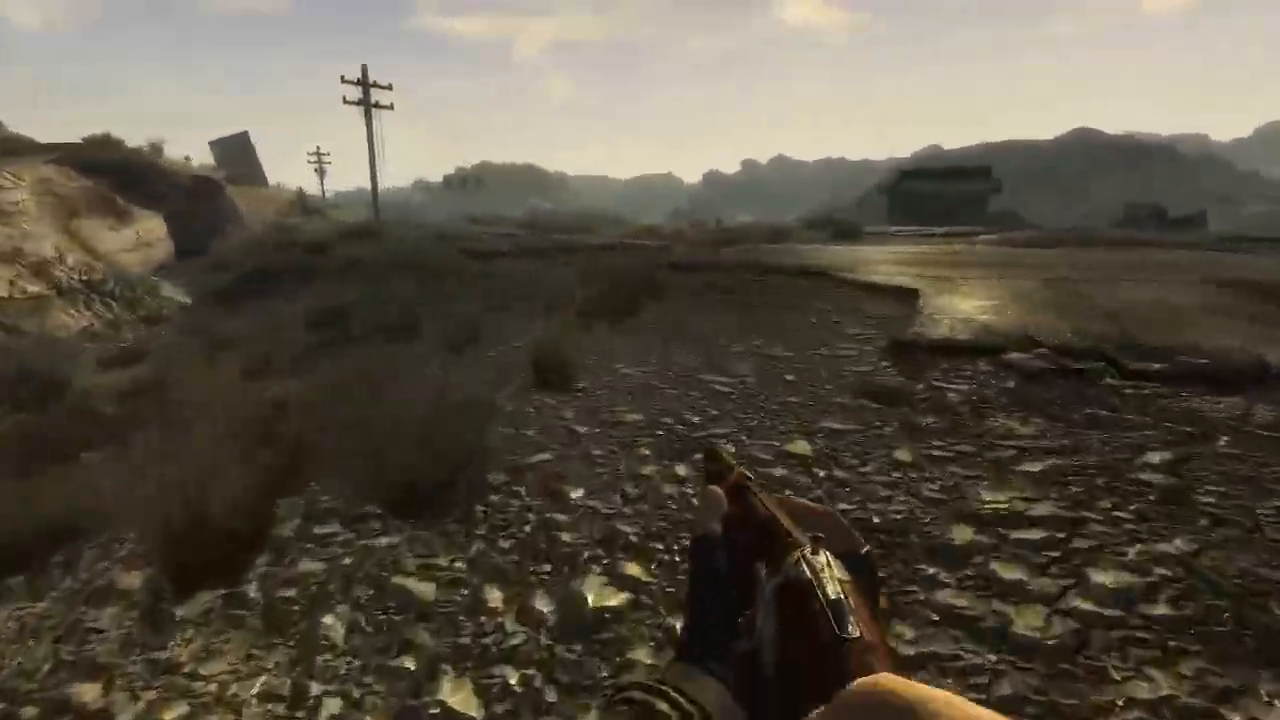
key("w")
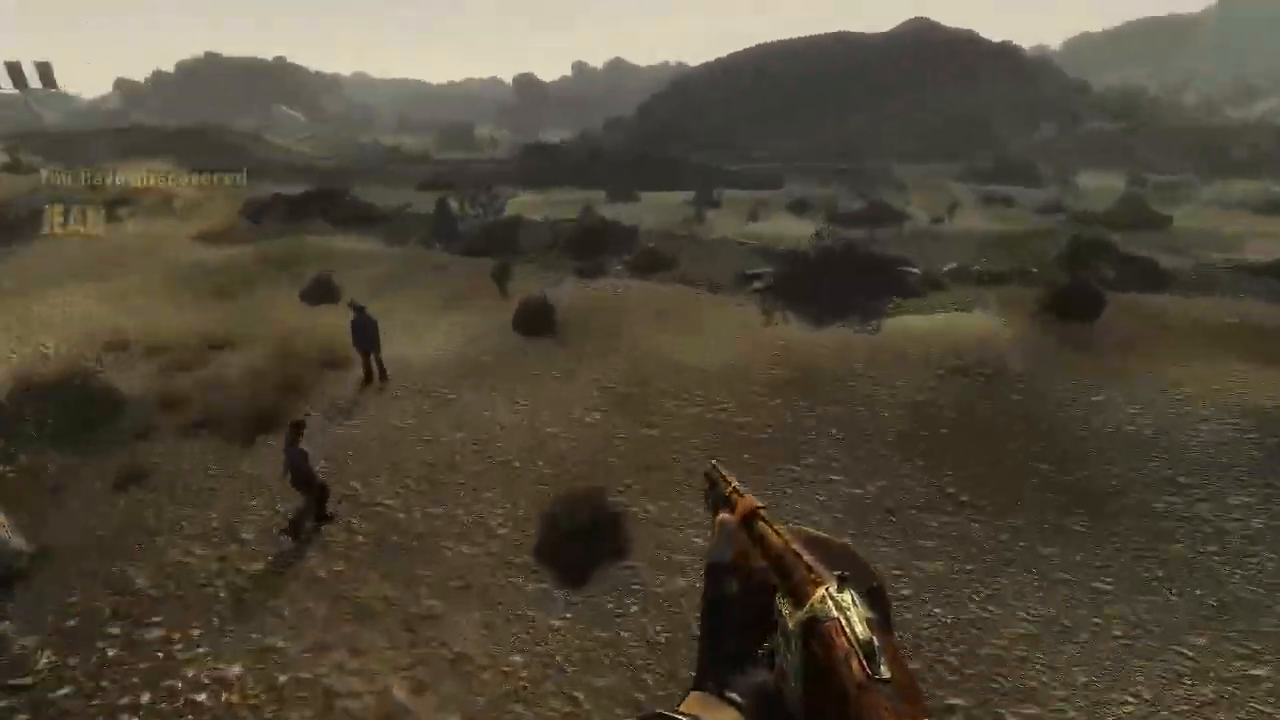
key("w")
key("w")
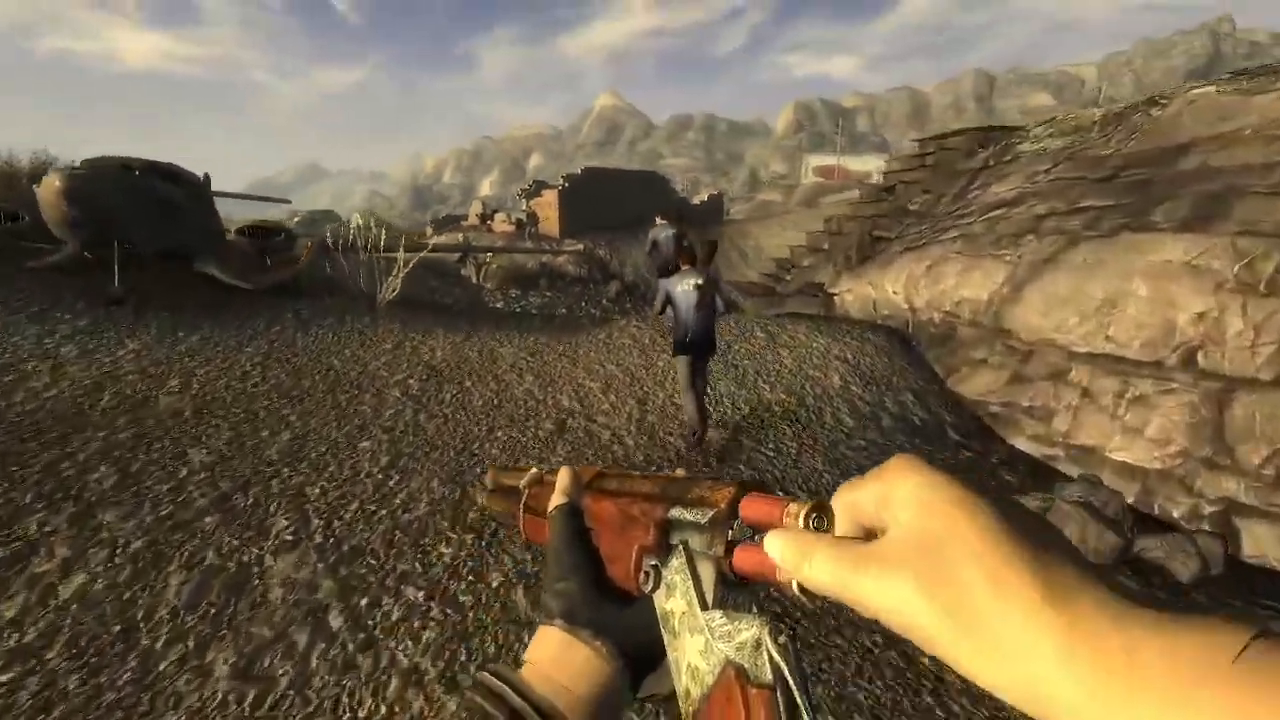
left_click(640, 360)
key("a")
key("w")
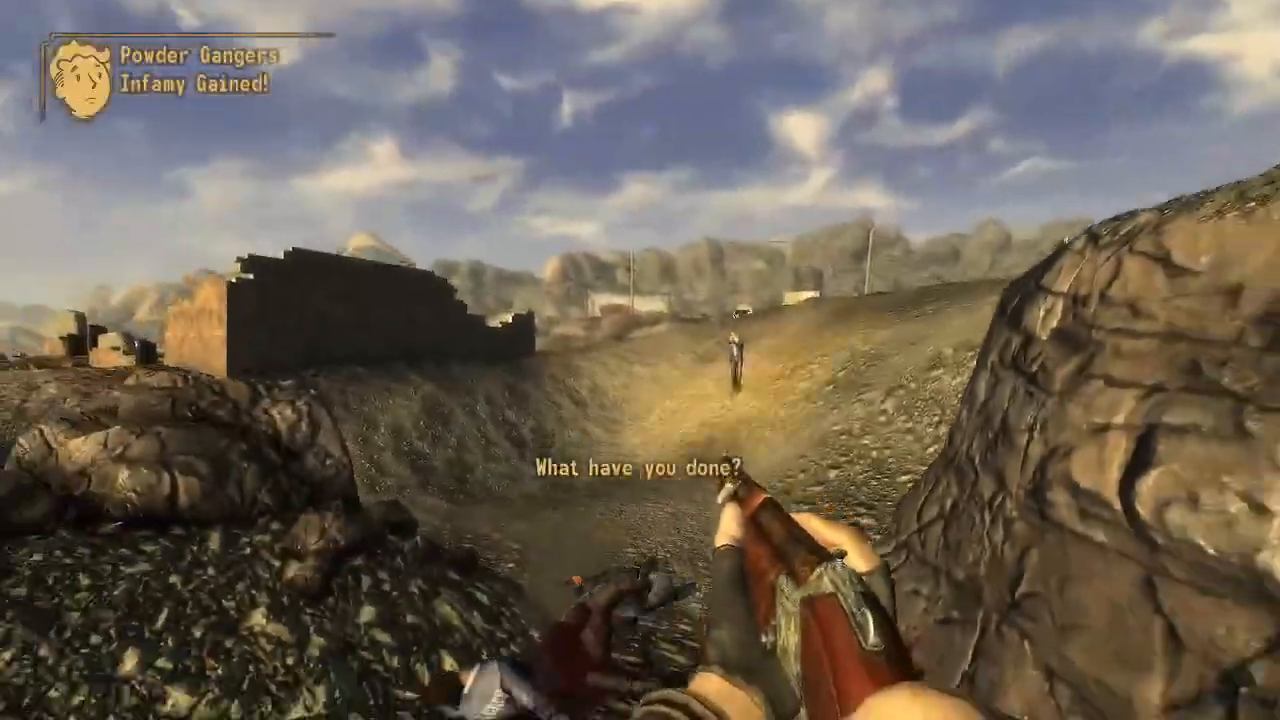
Cross the rocks to the remaining Powder Ganger in the gully and shoot him at close range.
key("space")
key("w")
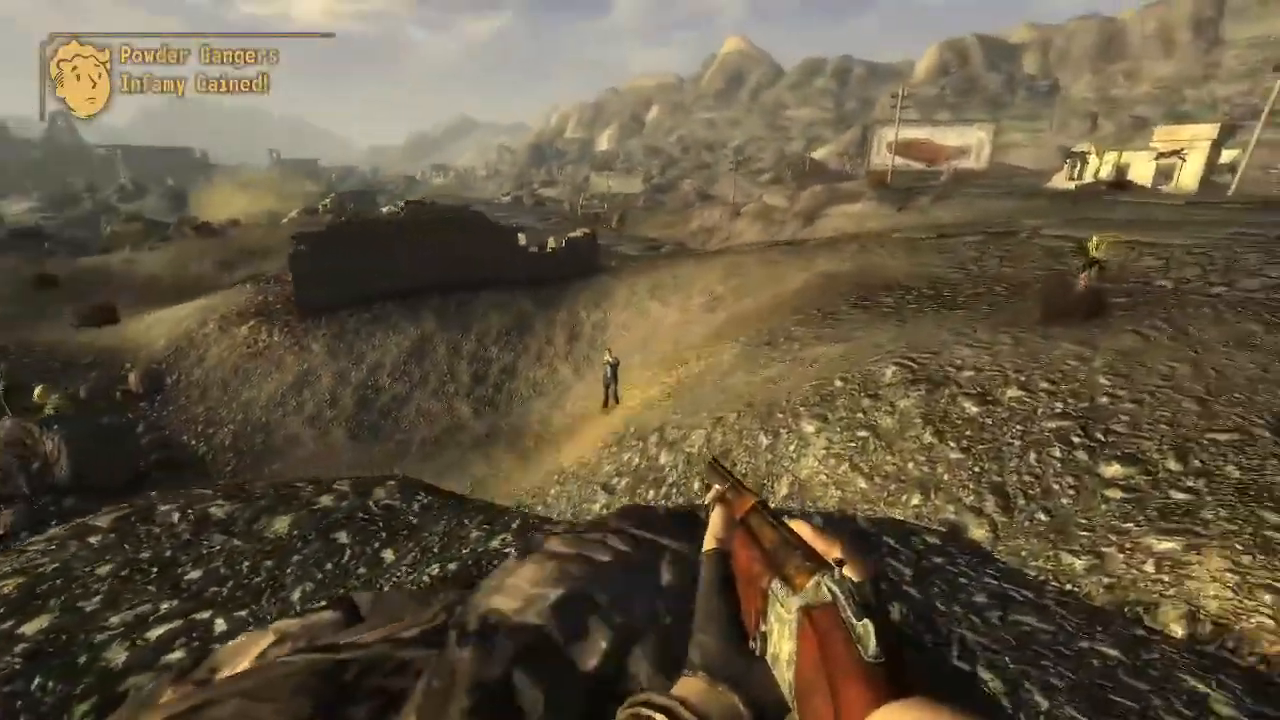
key("w")
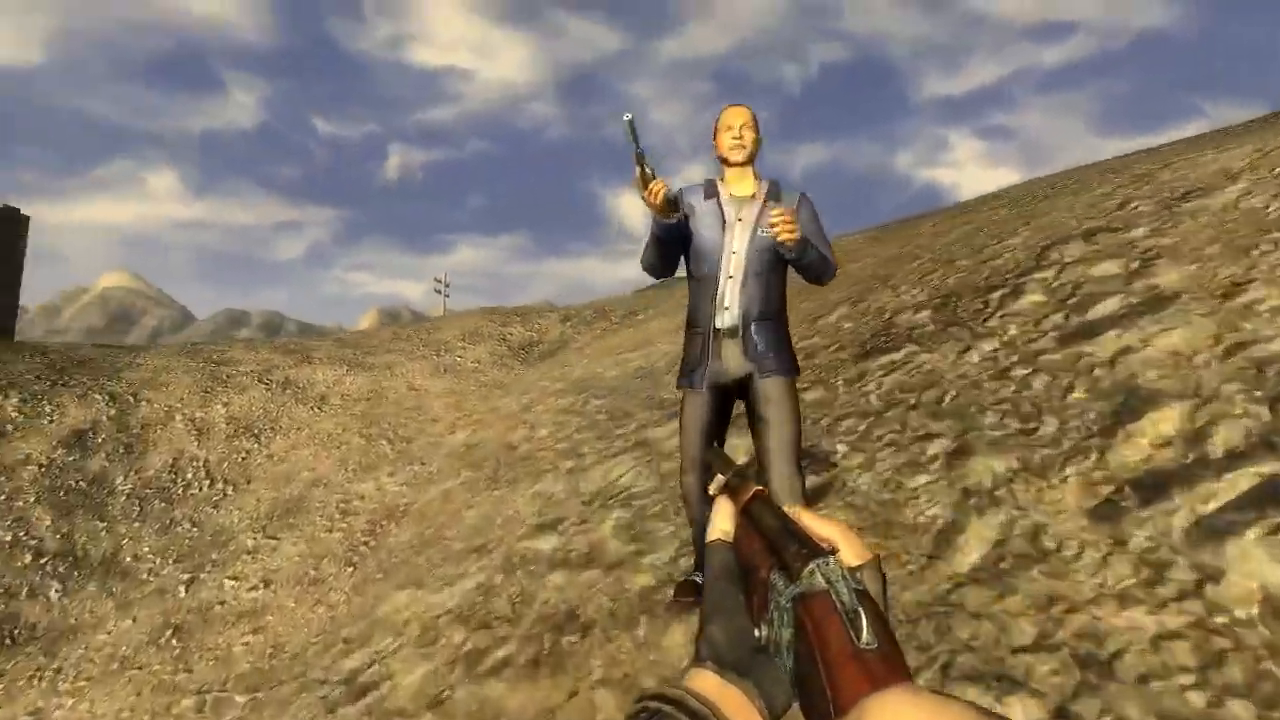
left_click(640, 360)
key("w")
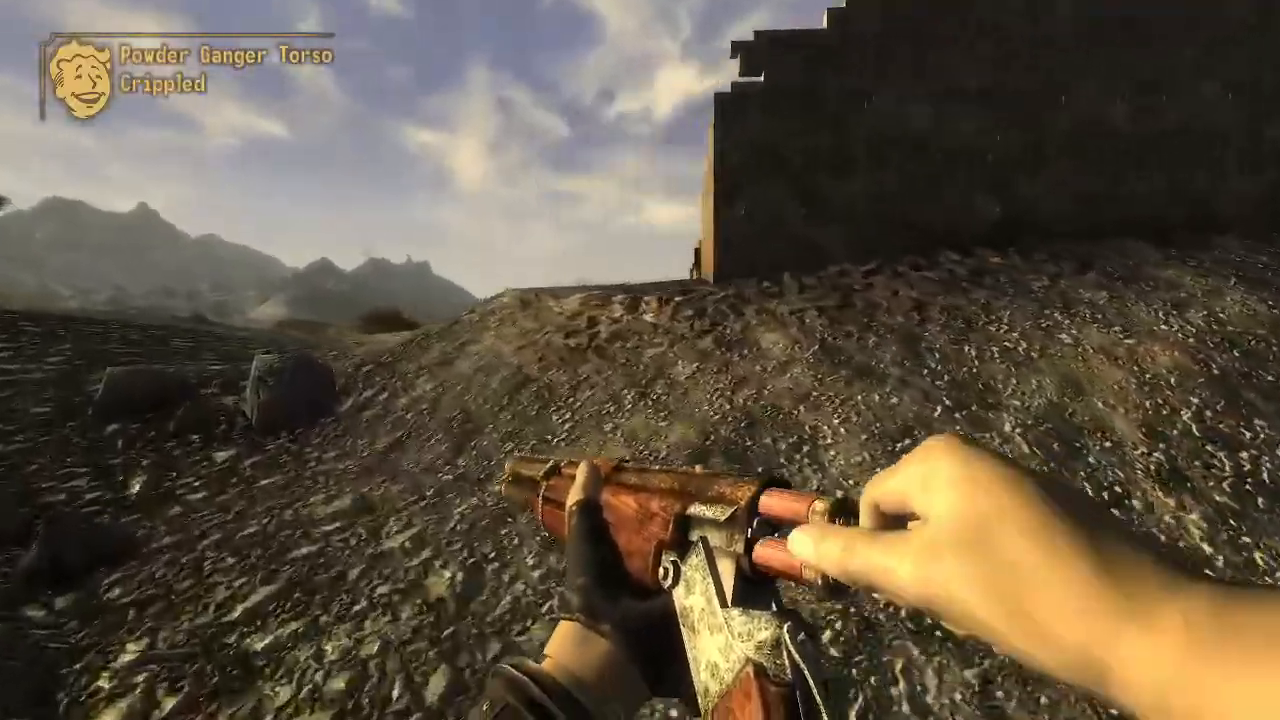
Advance to the Powder Gangers by the wrecked vehicles and fight them with repeated shotgun shots while moving.
key("w")
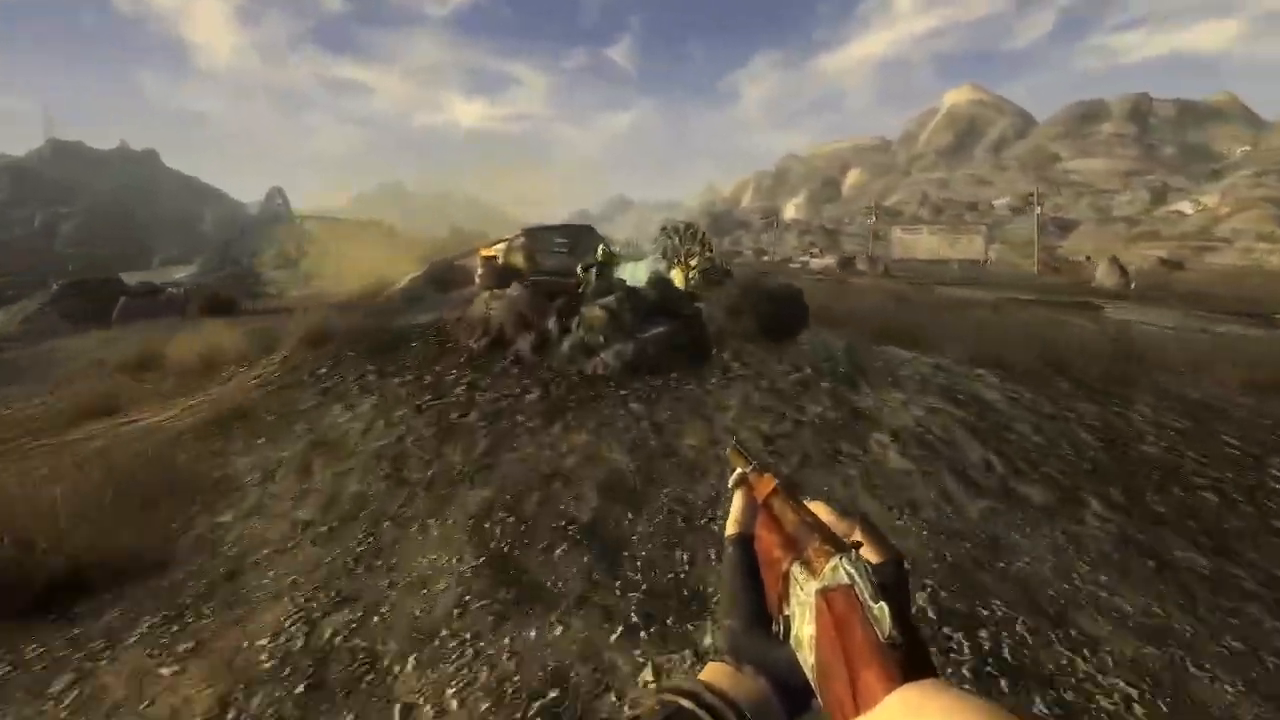
key("w")
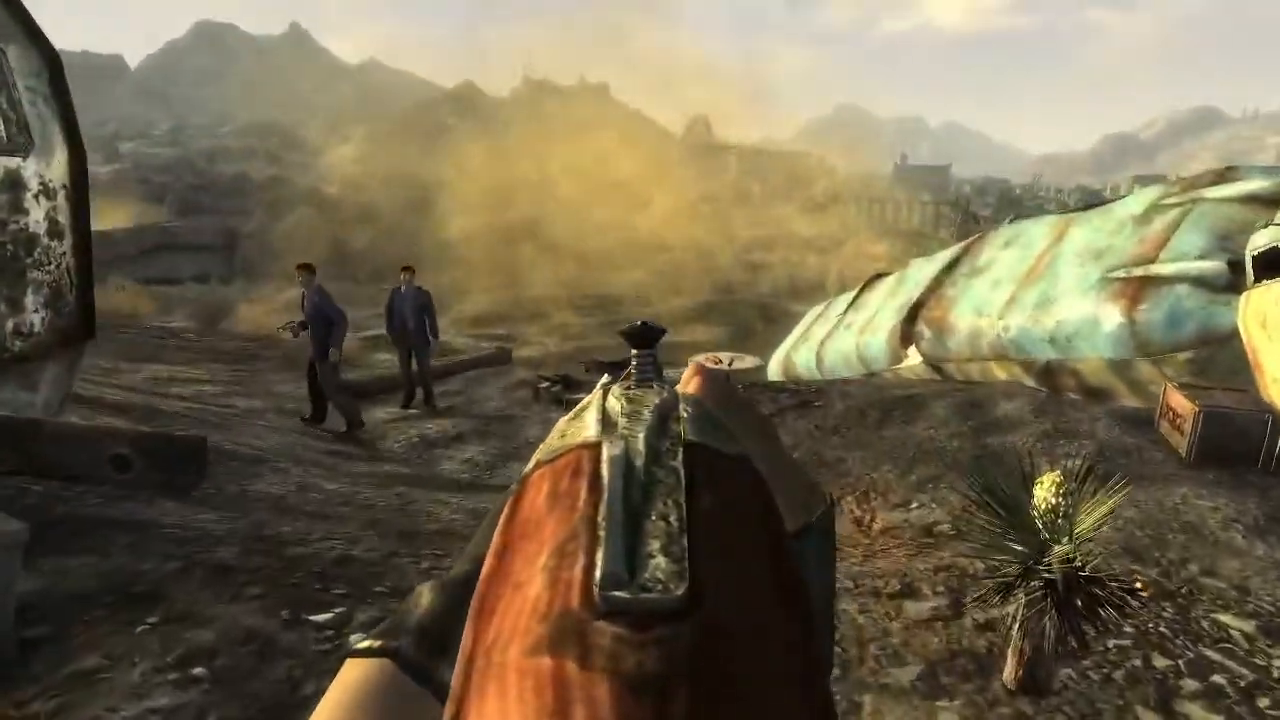
key("s")
key("d")
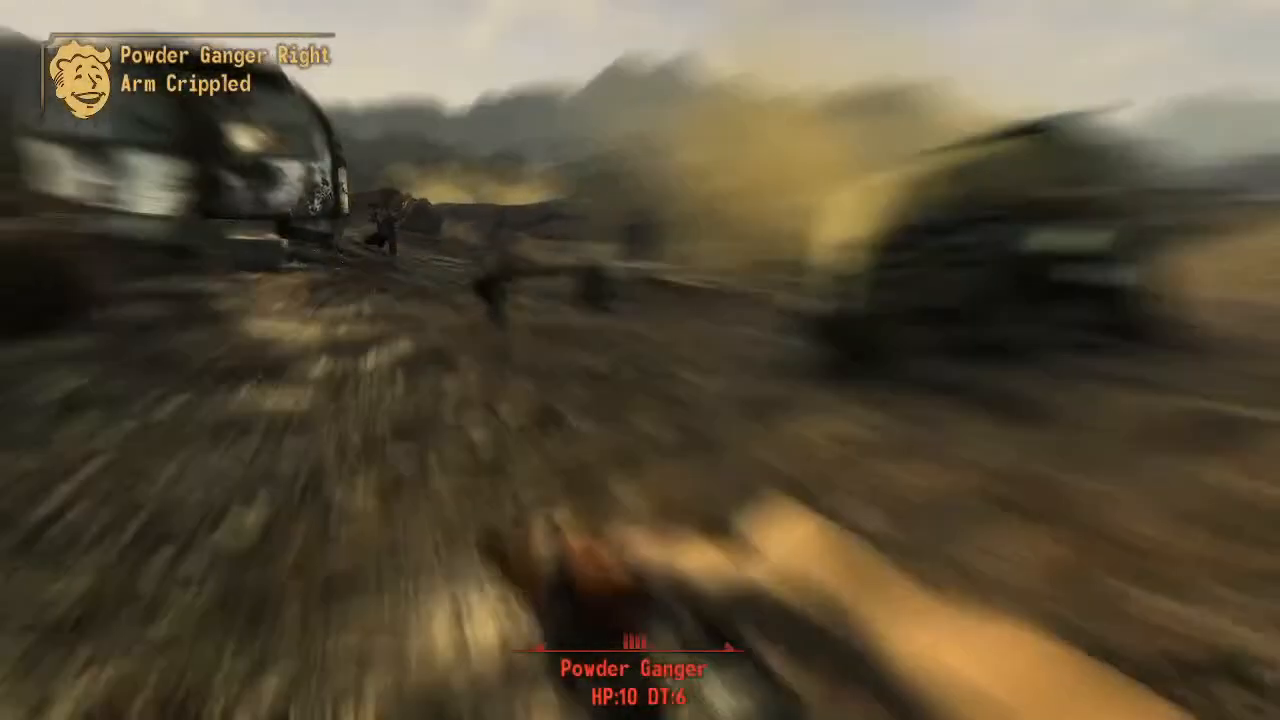
left_click(640, 360)
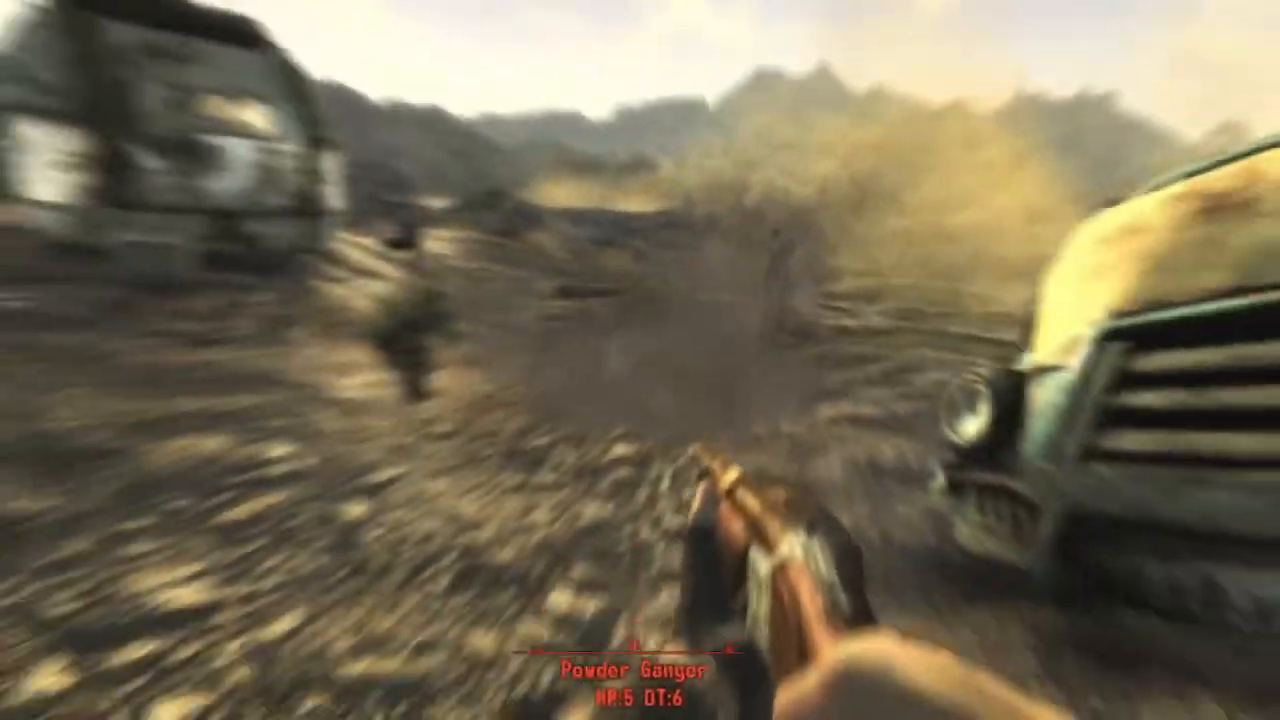
key("w")
left_click(640, 360)
key("s")
left_click(640, 360)
key("w")
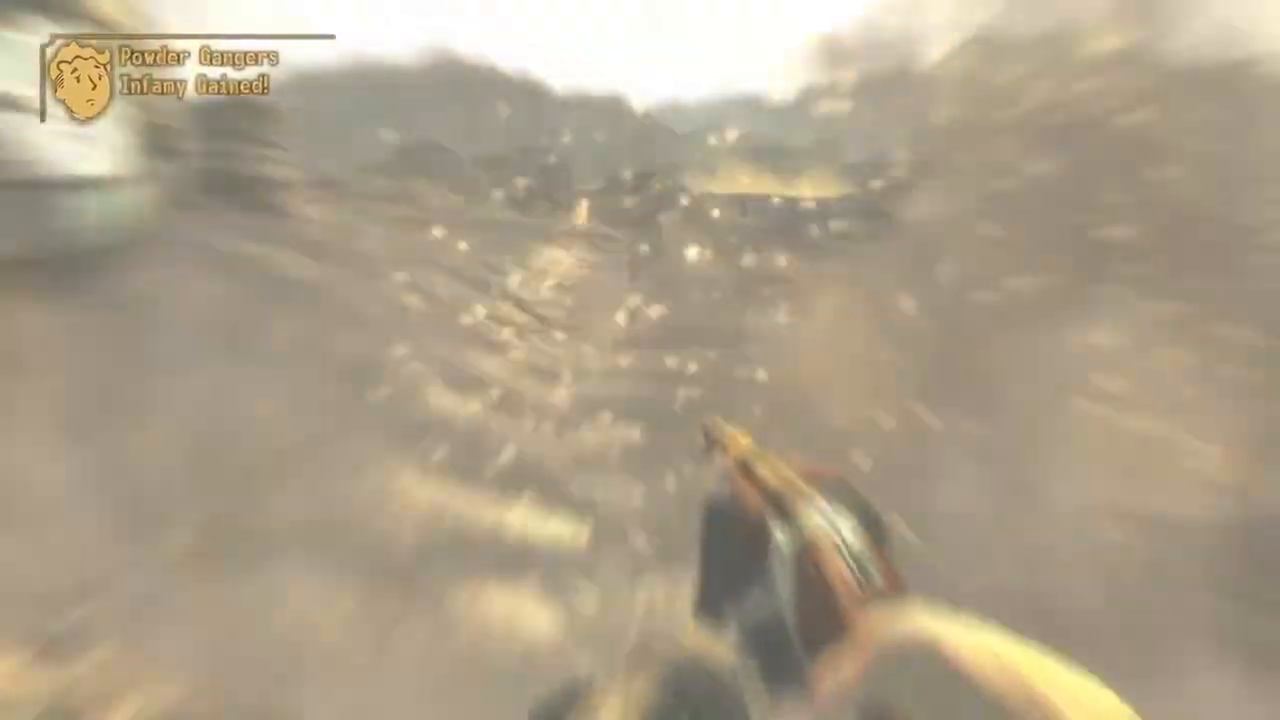
left_click(640, 360)
key("w")
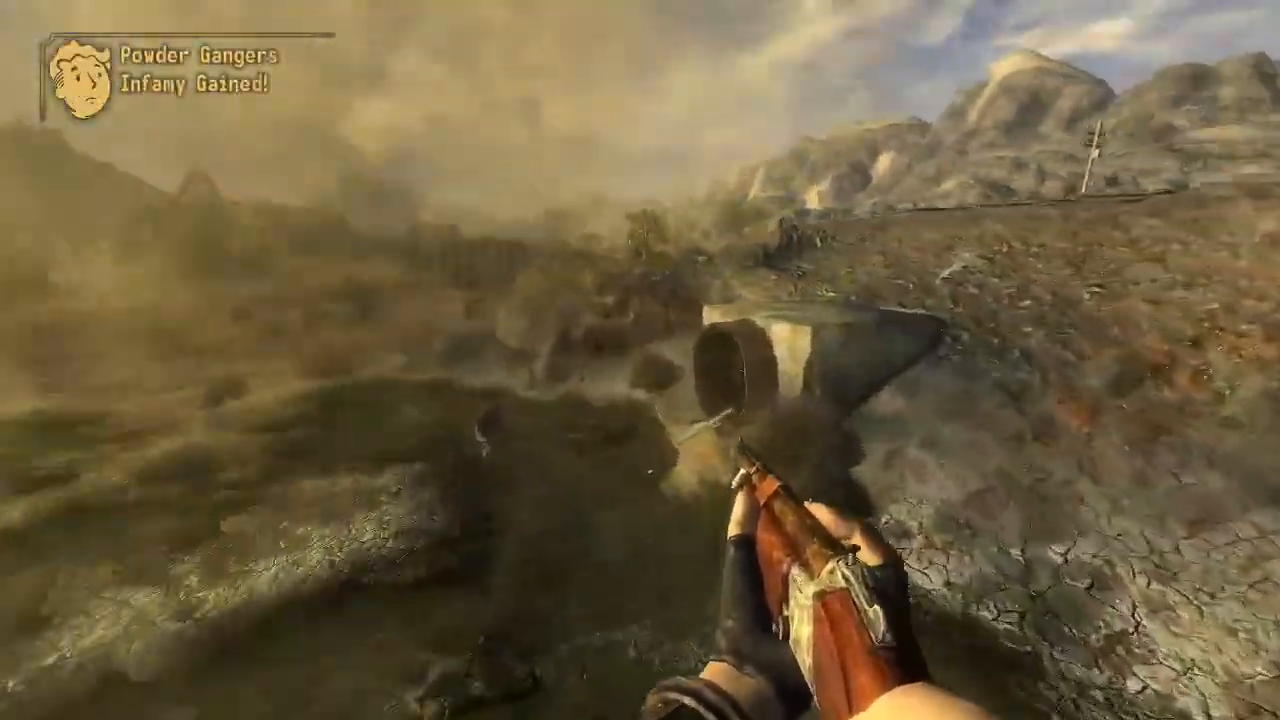
key("w")
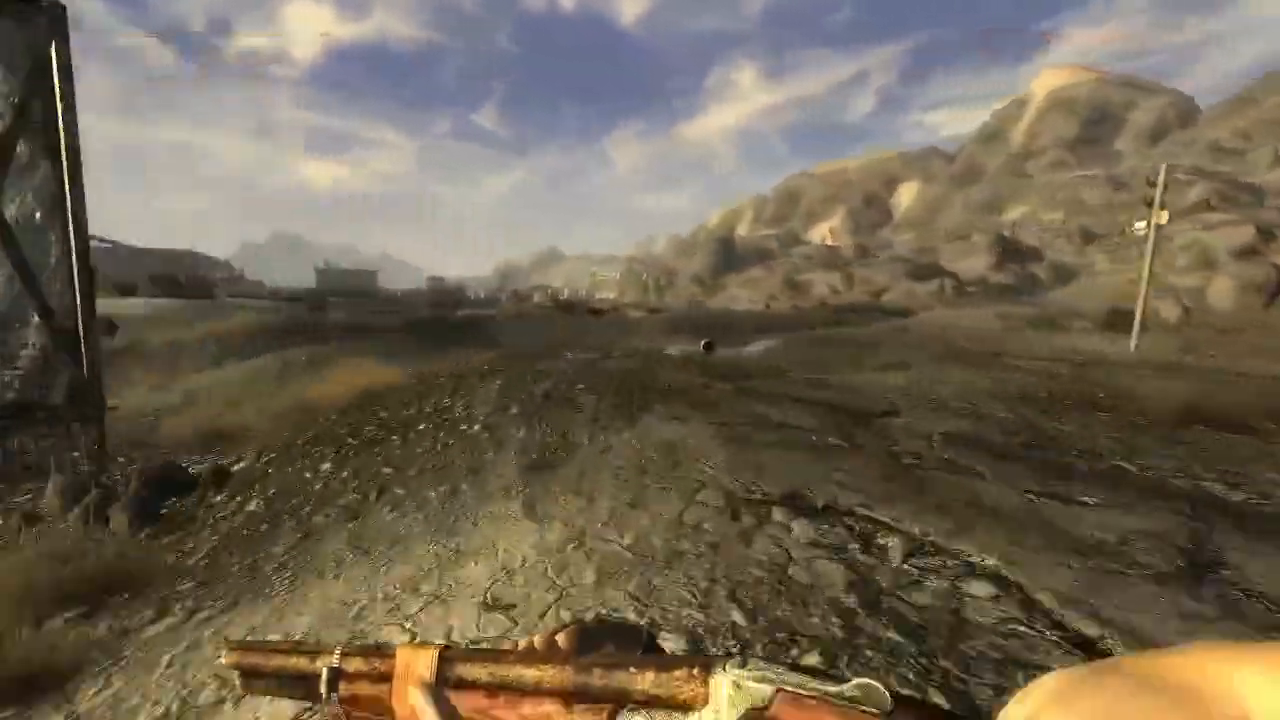
Follow the road along the rocky hillside to the outskirts of Primm and finish the conversation with the NCR Trooper.
key("w")
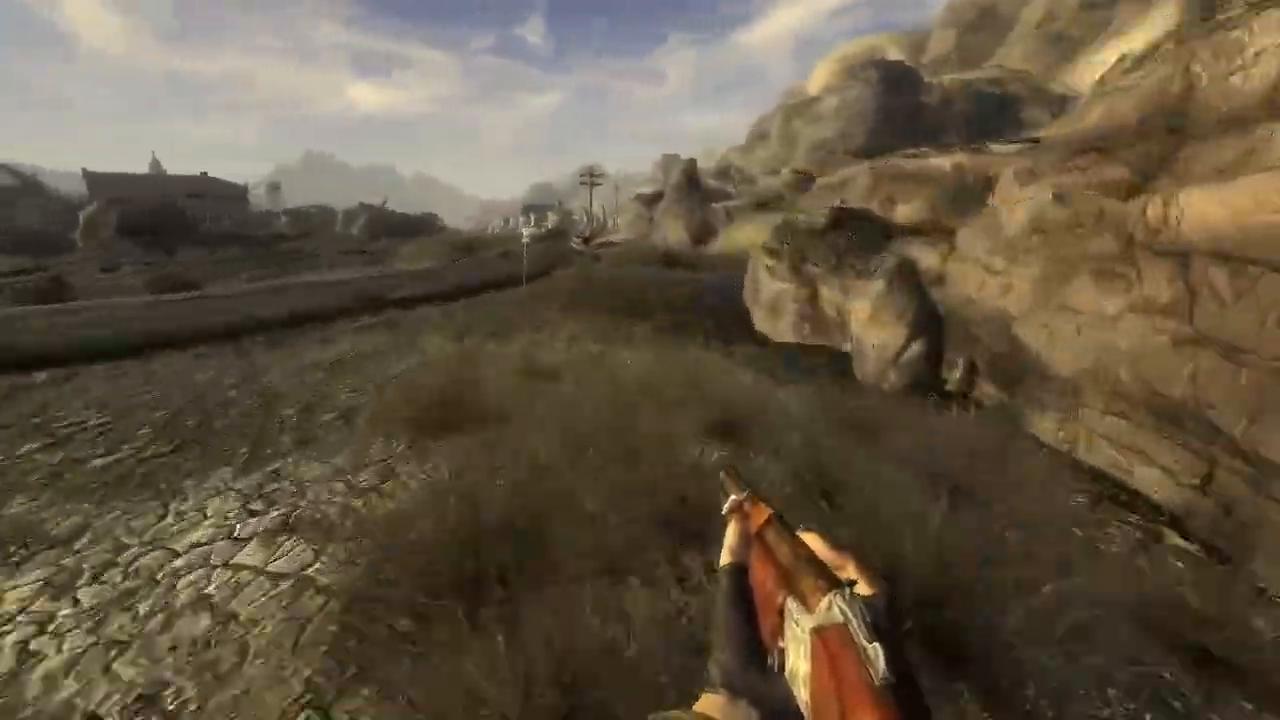
key("w")
key("w")
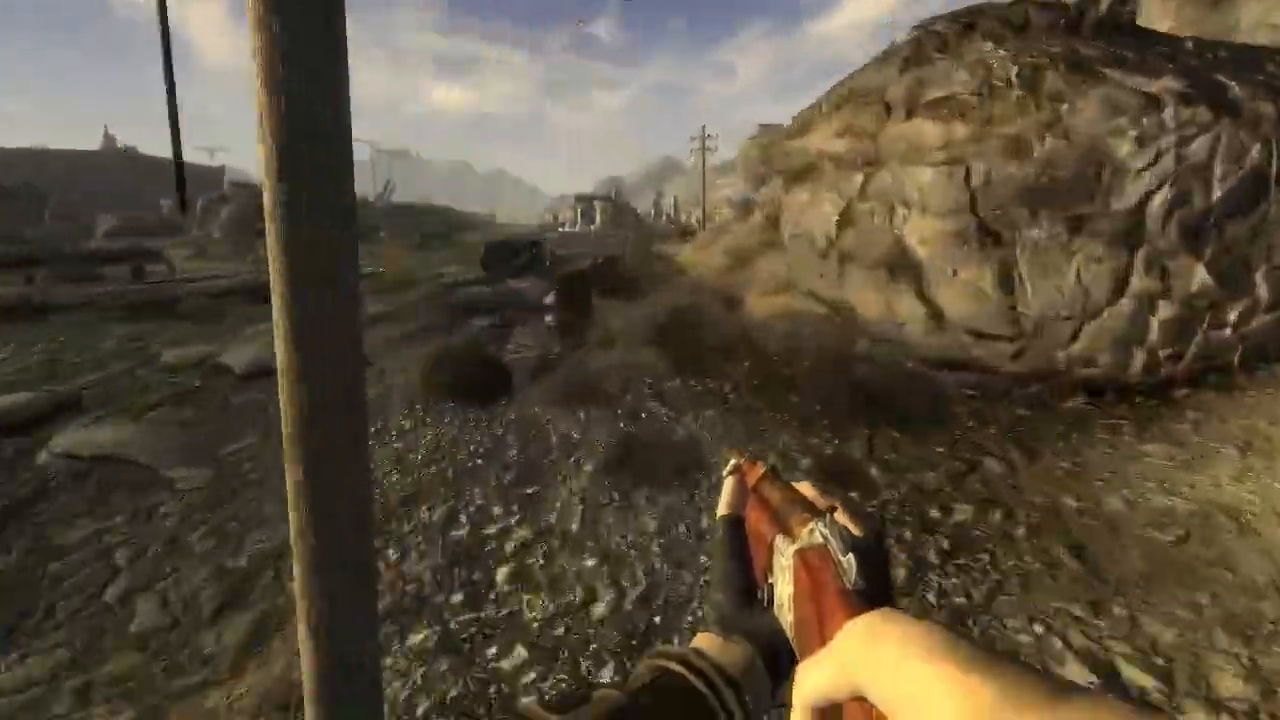
key("w")
key("w")
key("w")
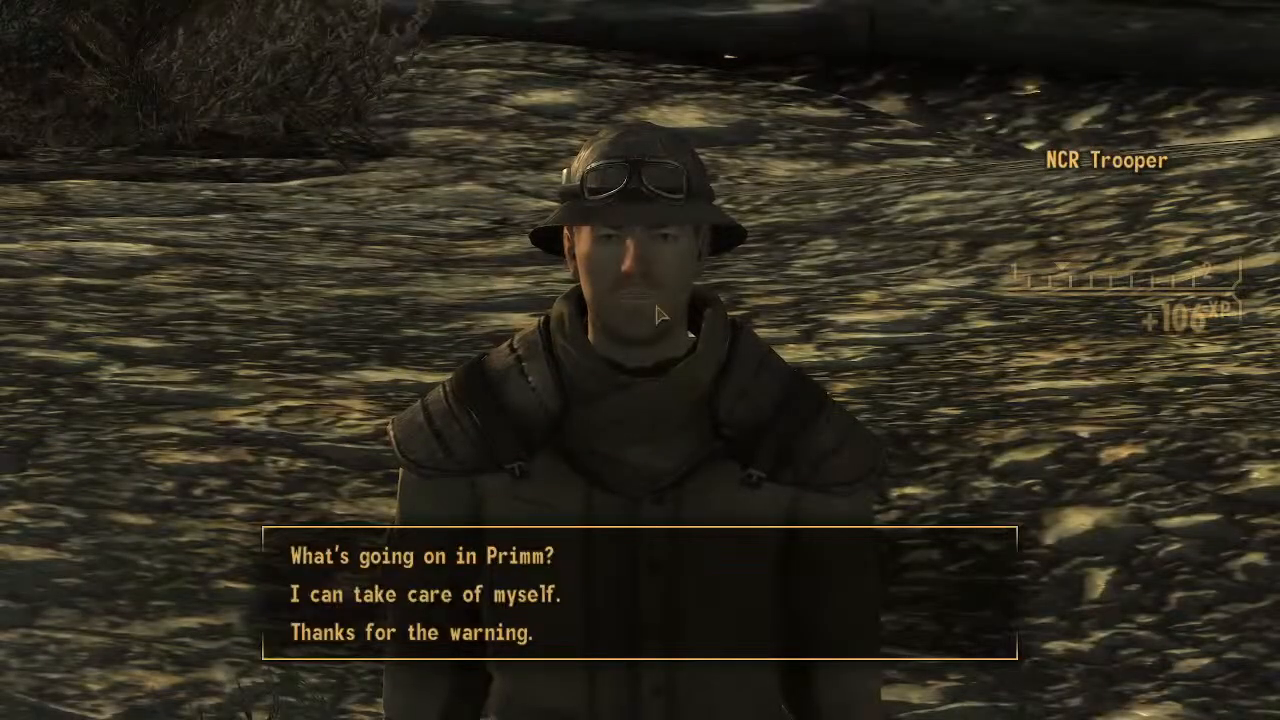
key("w")
key("w")
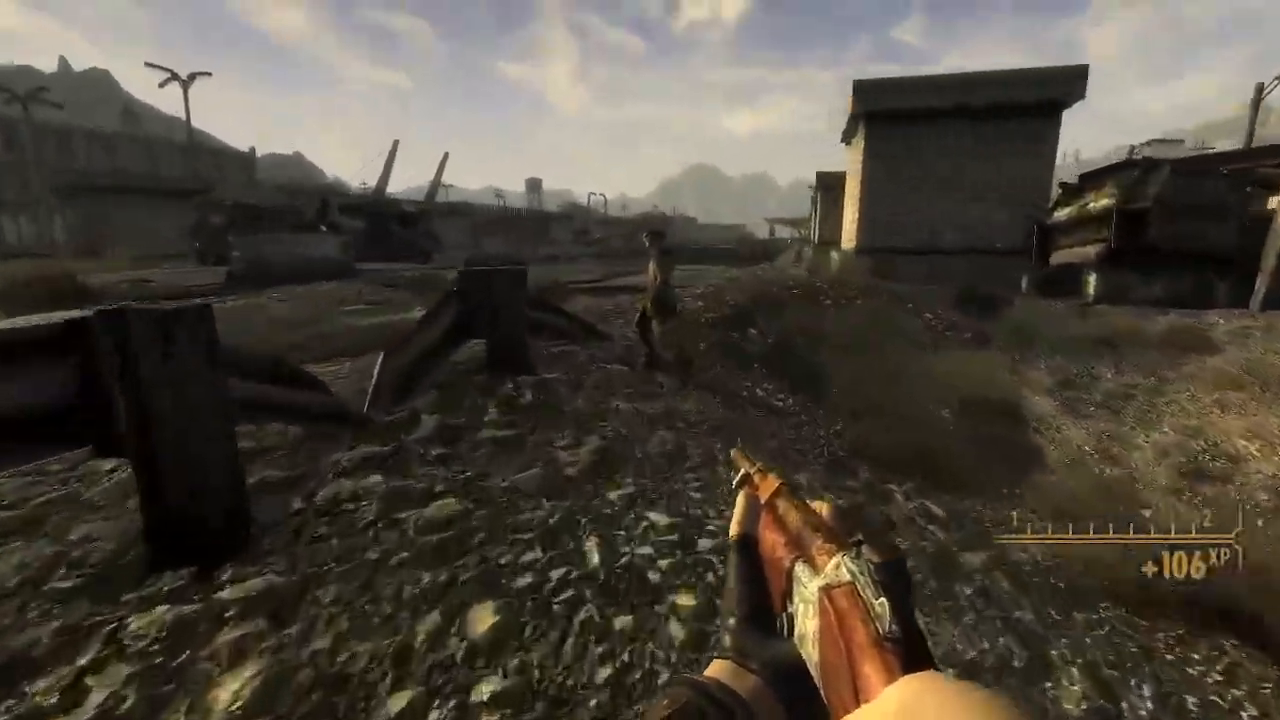
Advance to the edge of Primm, shoot the NCR Trooper with the shotgun and dismiss the Powder Gangers reputation notice.
key("w")
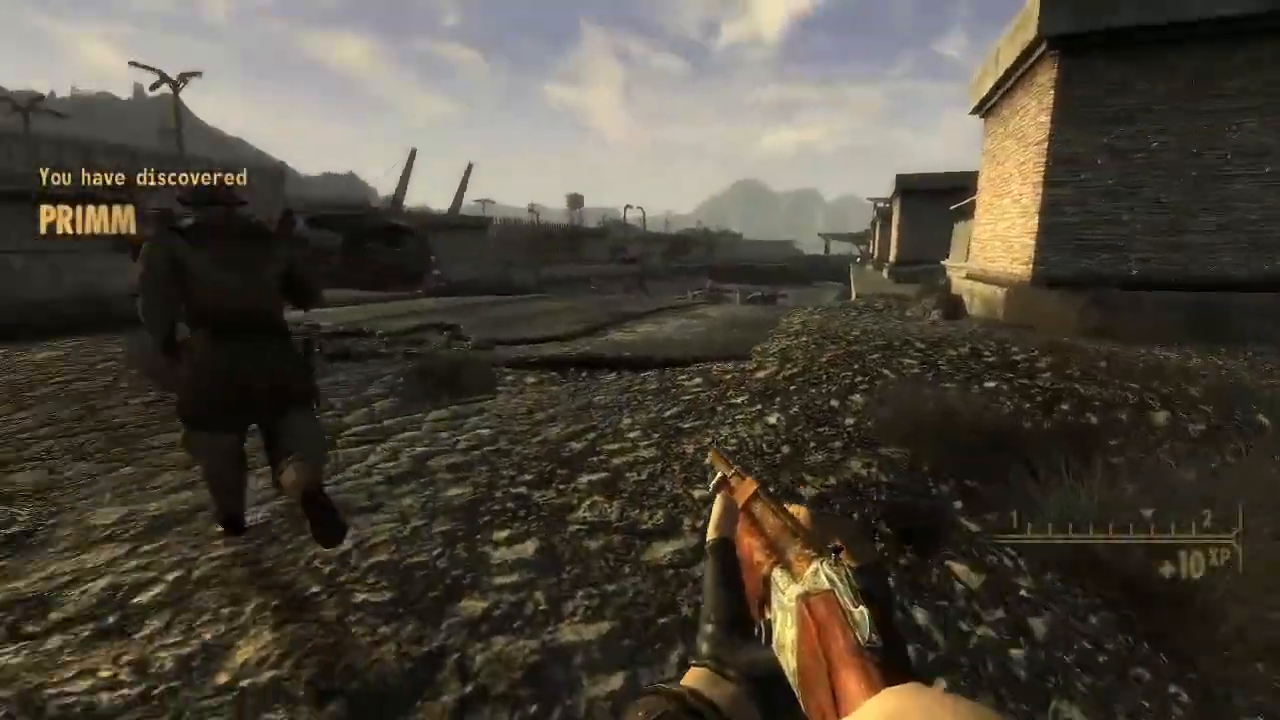
key("w")
left_click(640, 360)
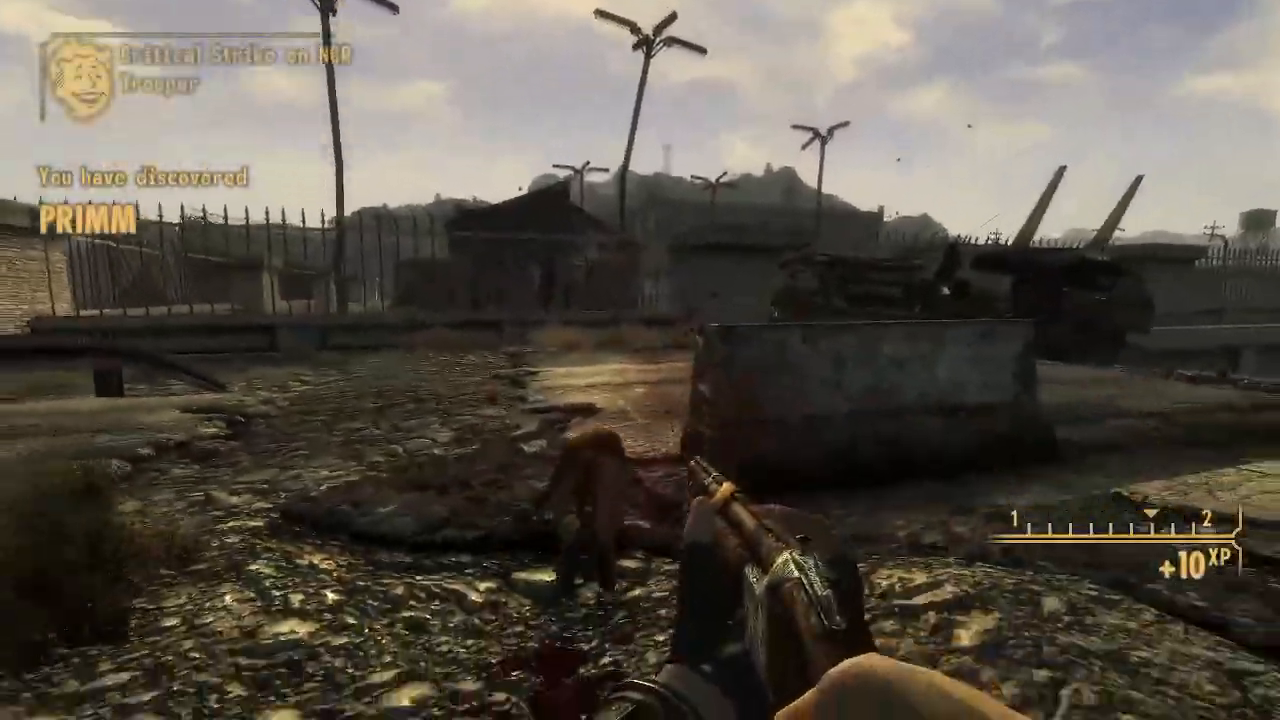
key("w")
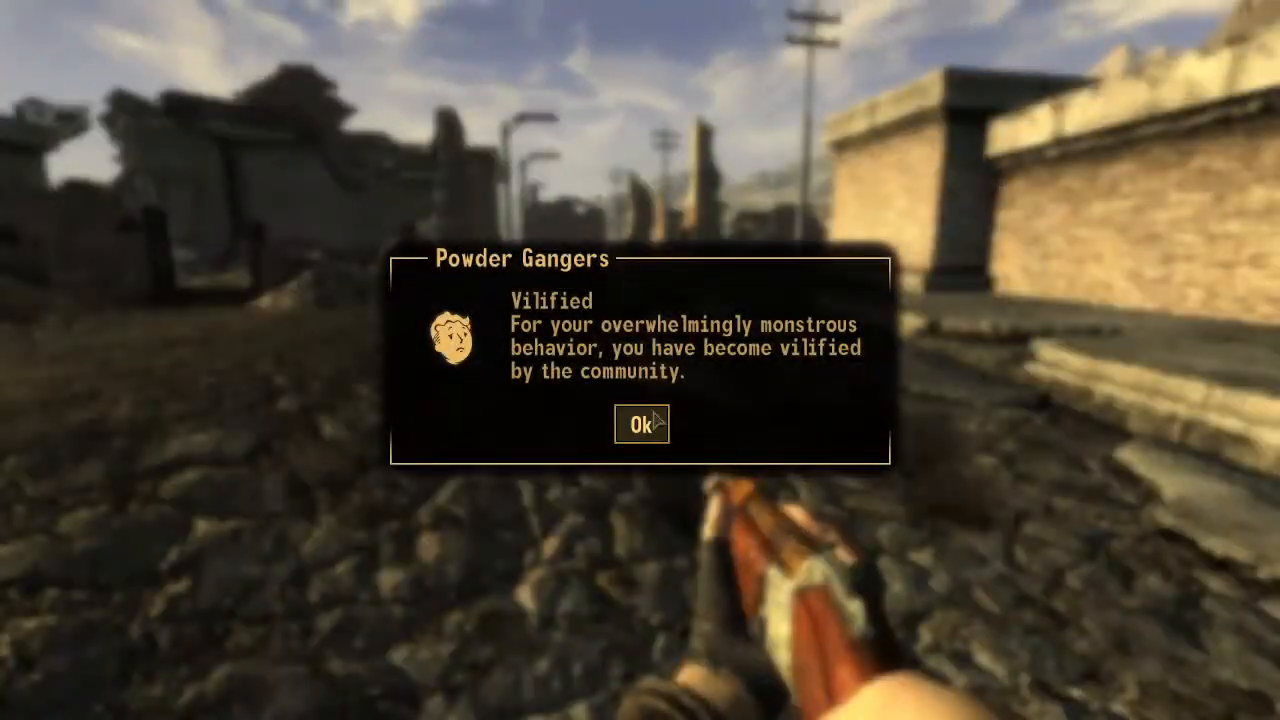
left_click(645, 424)
Cross the ruins to the NCR camp, reload the shotgun and enter one of the tents.
key("w")
key("w")
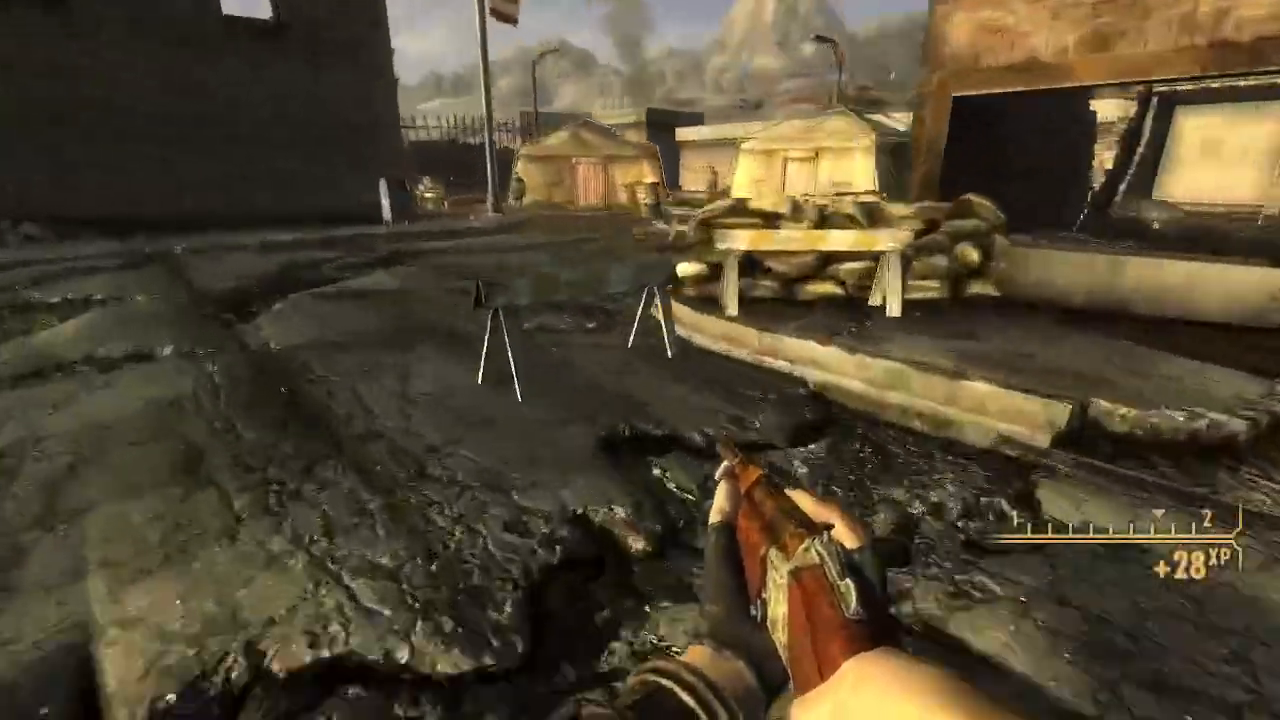
key("s")
key("r")
key("w")
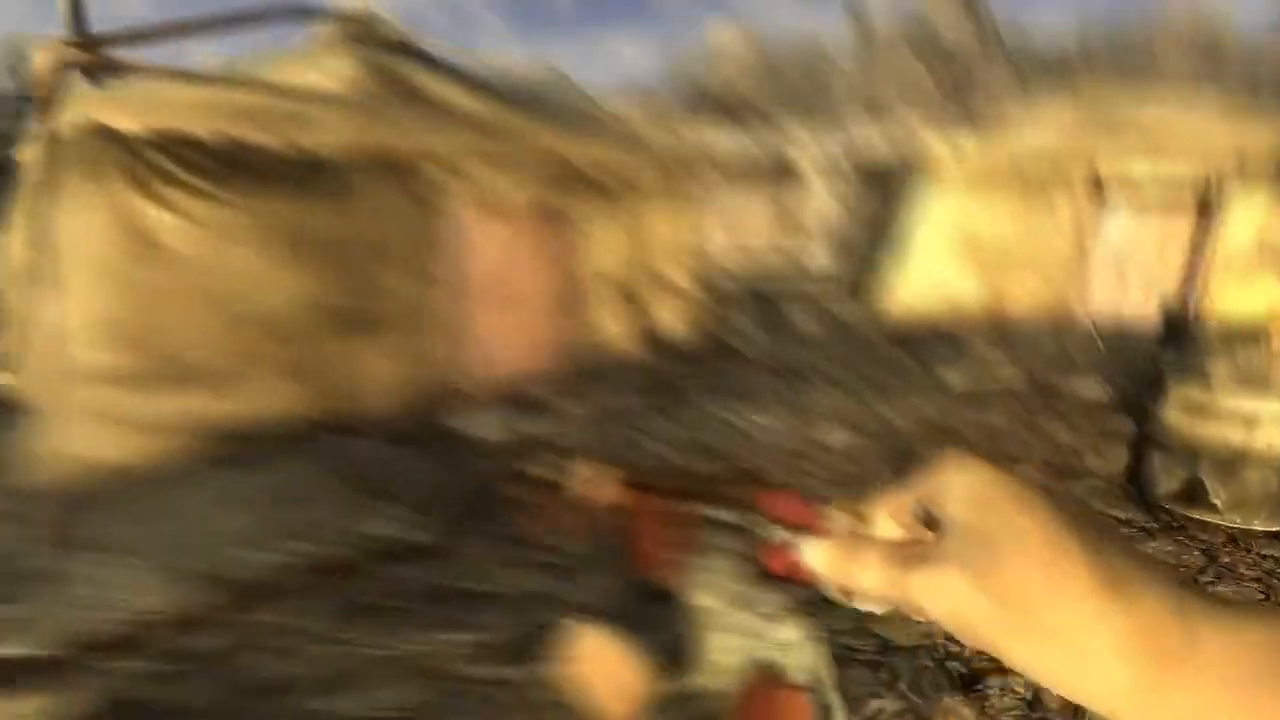
key("e")
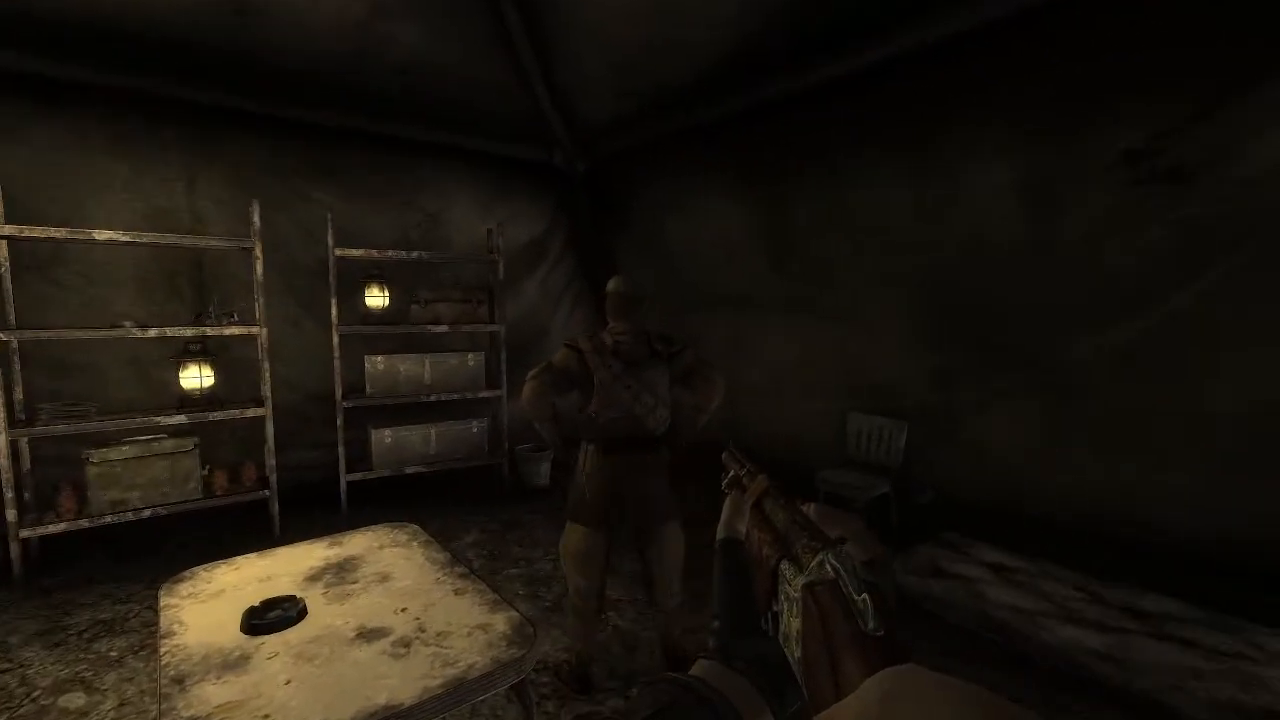
Shoot the NCR lieutenant and sergeant inside the tent at close range while moving, and dismiss the sergeant's death notice.
left_click(640, 360)
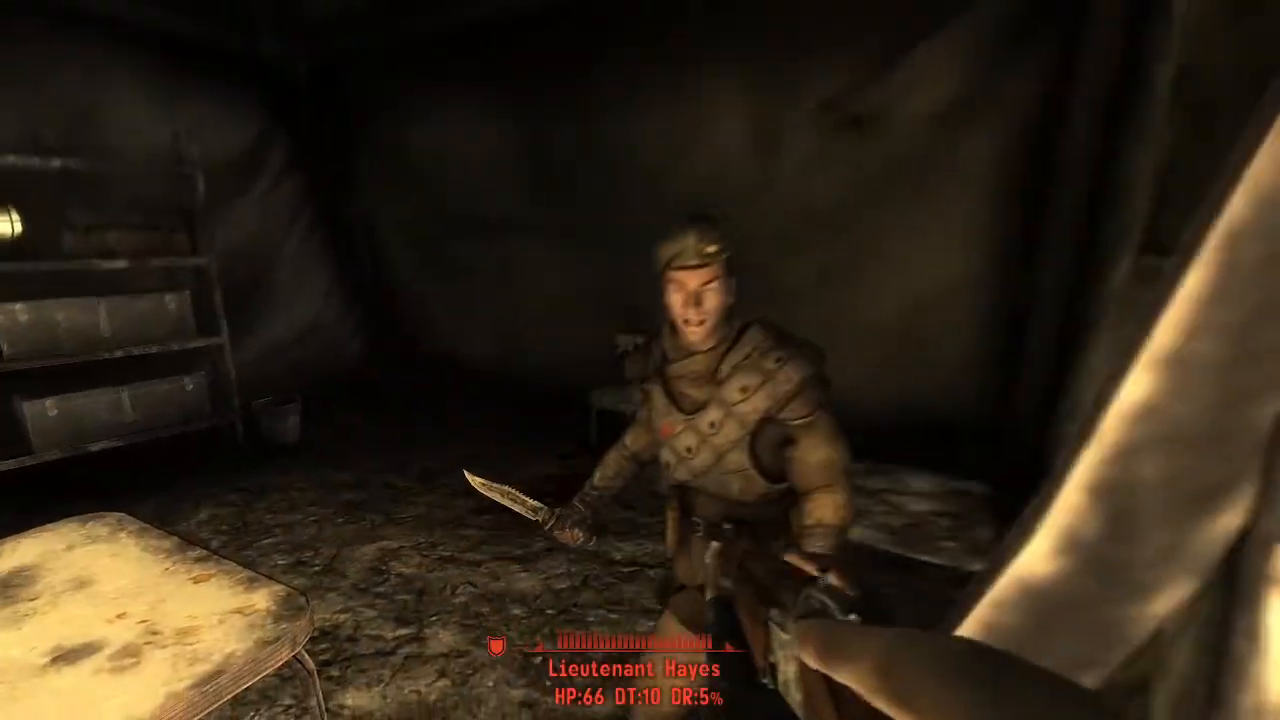
key("s")
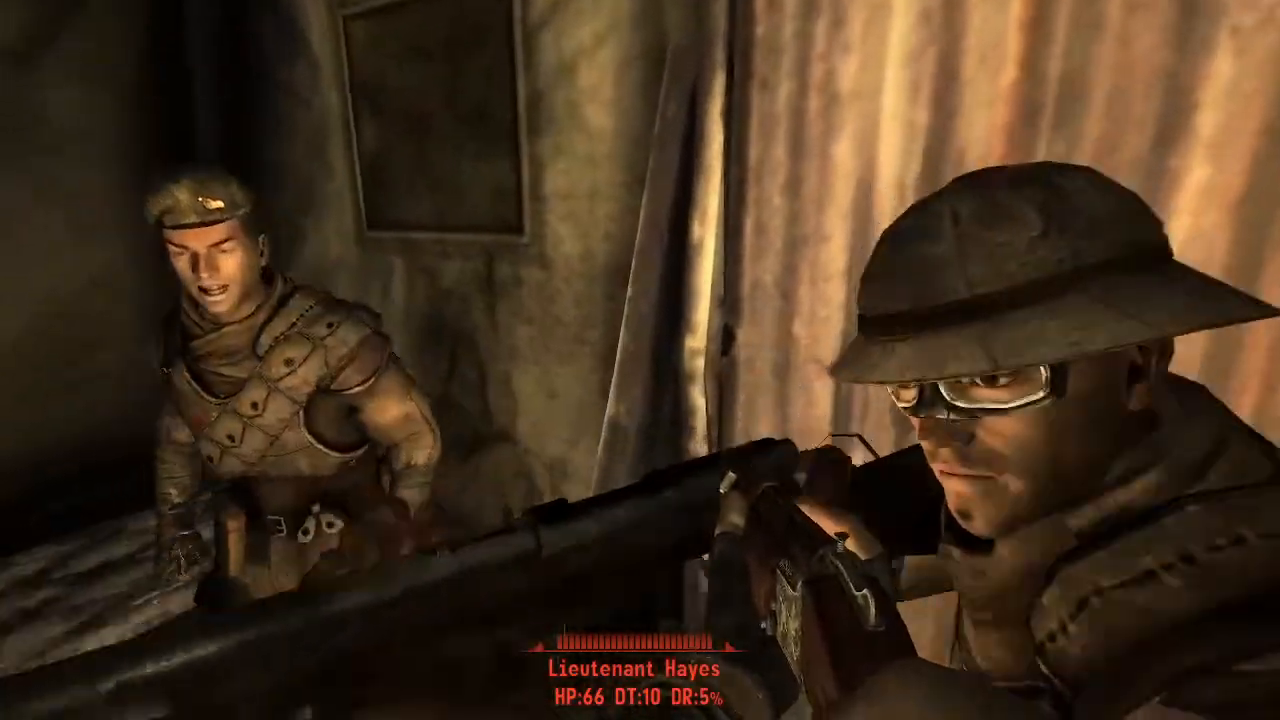
key("s")
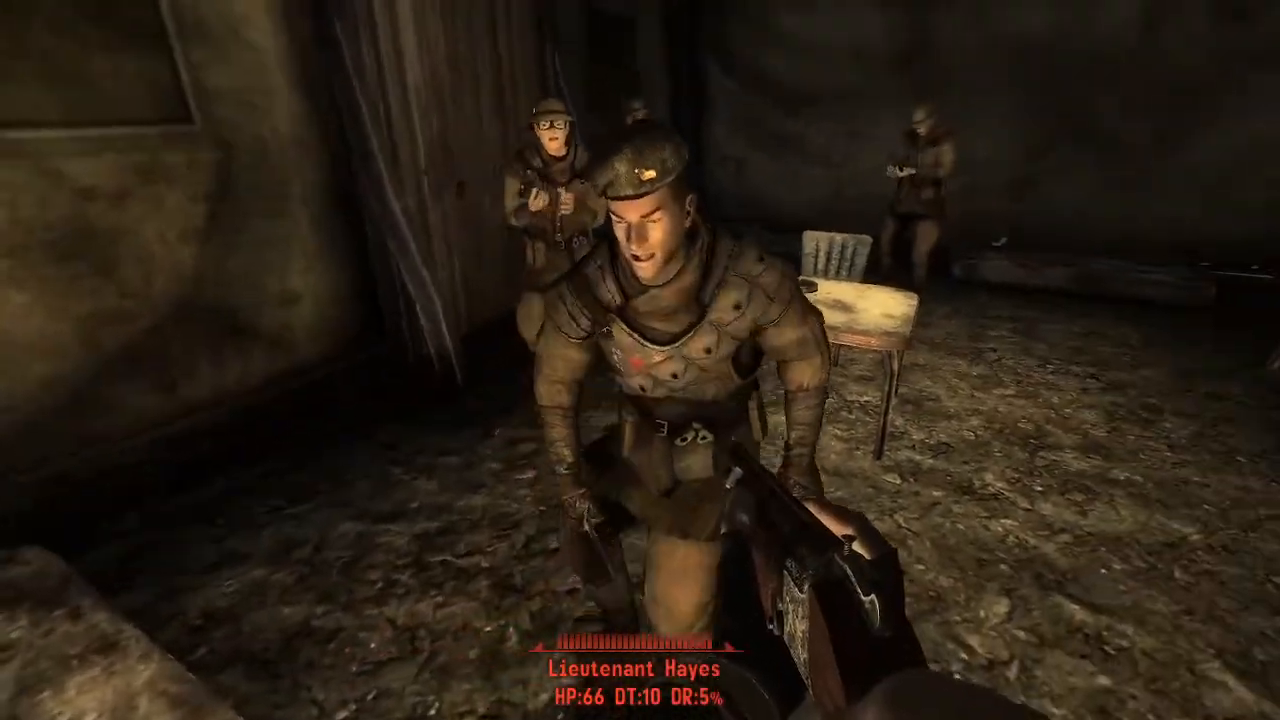
left_click(640, 360)
key("w")
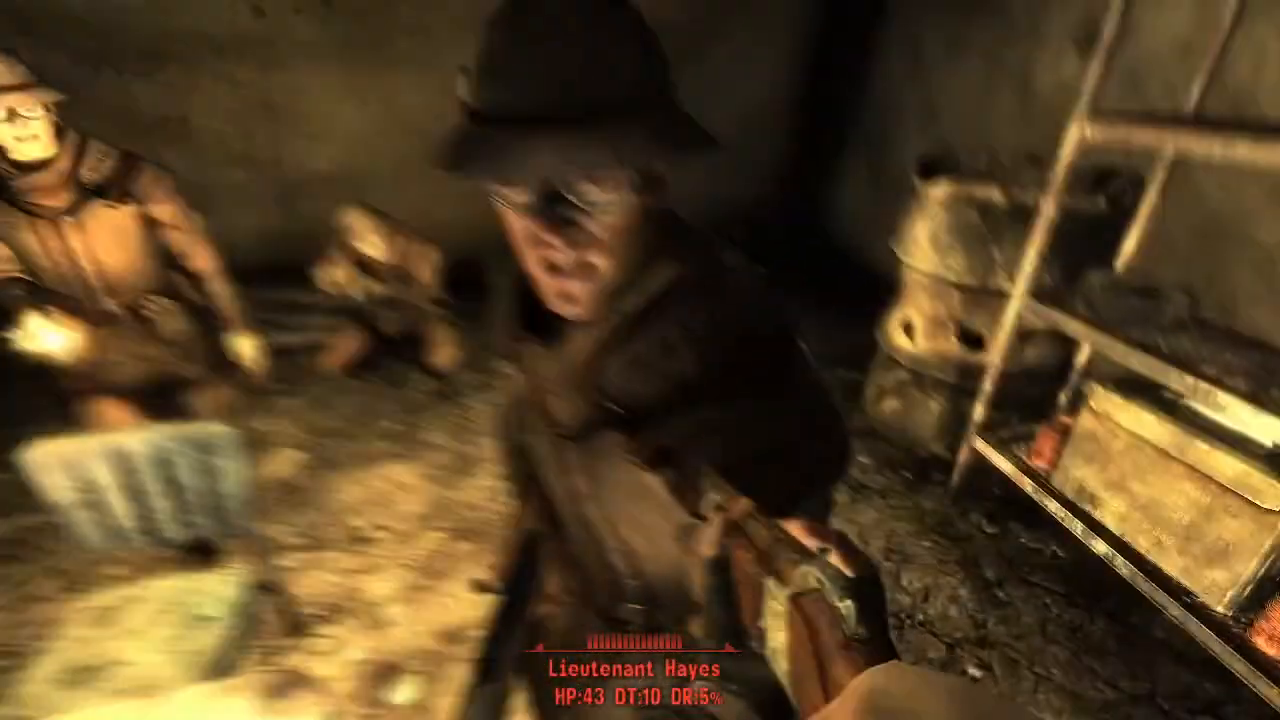
left_click(640, 360)
key("w")
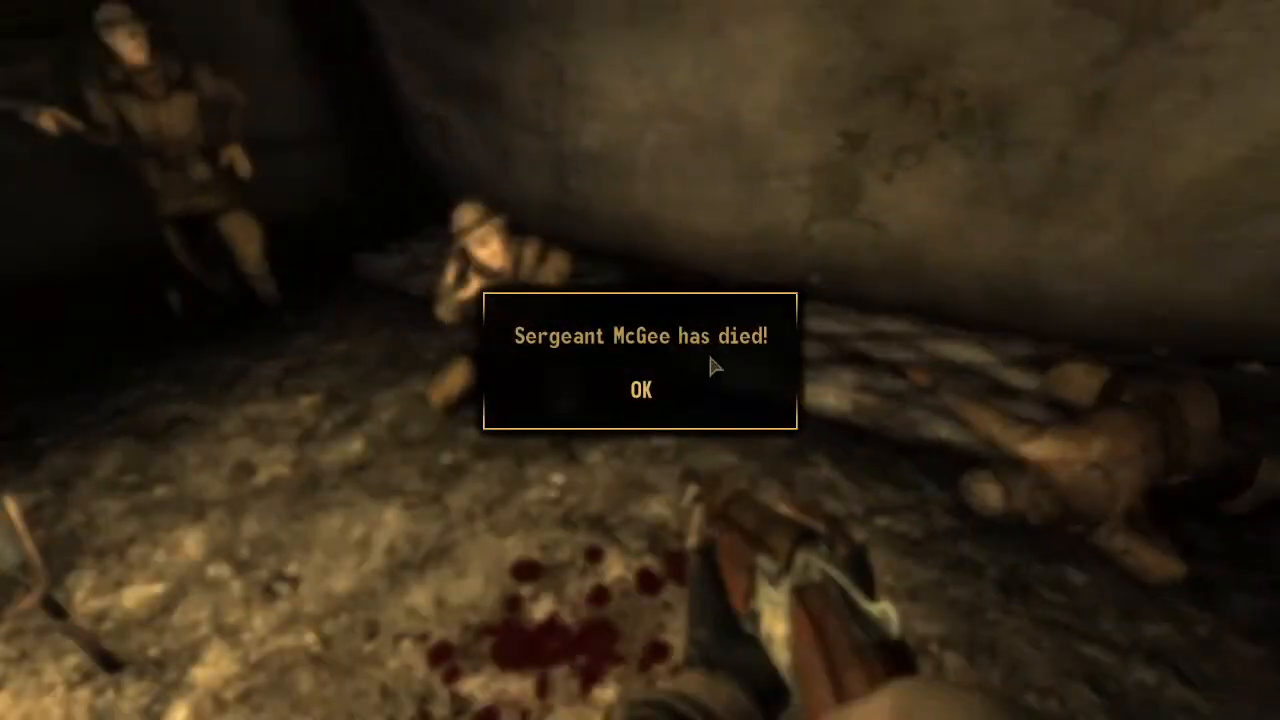
left_click(640, 360)
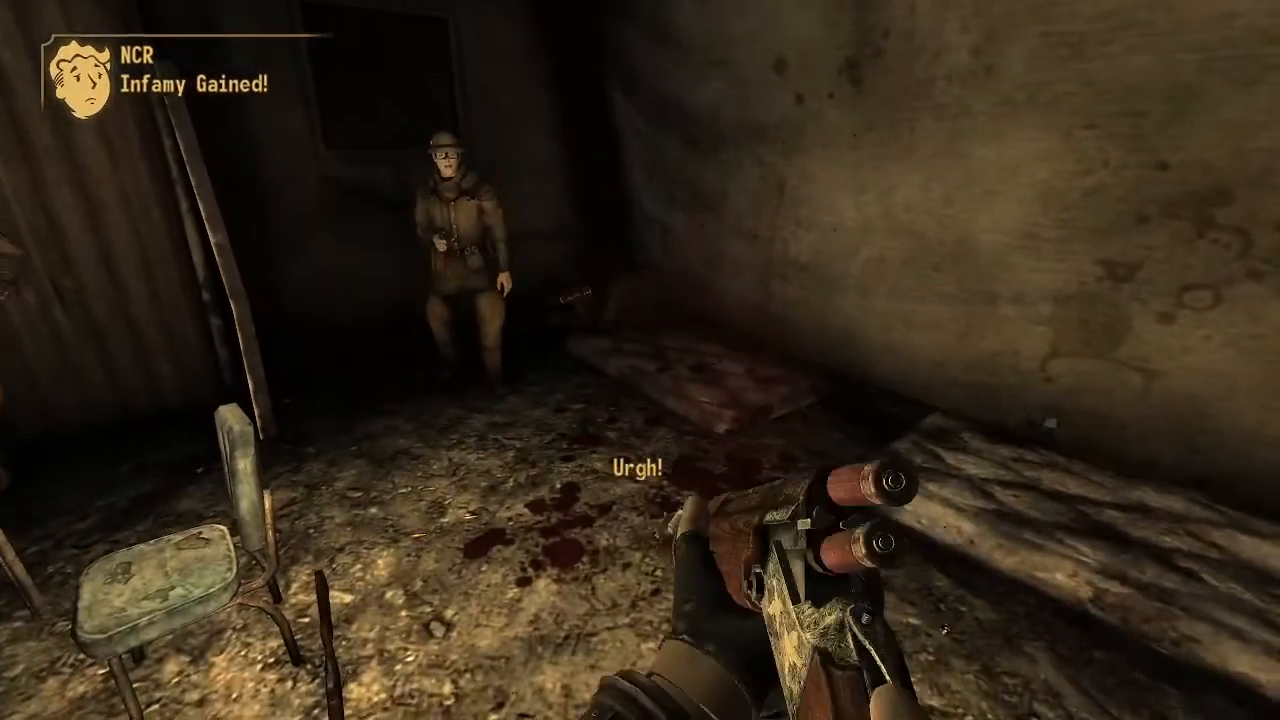
Back away and dodge around the table in the tent while shooting the wounded NCR lieutenant until he is dead.
key("s")
left_click(640, 360)
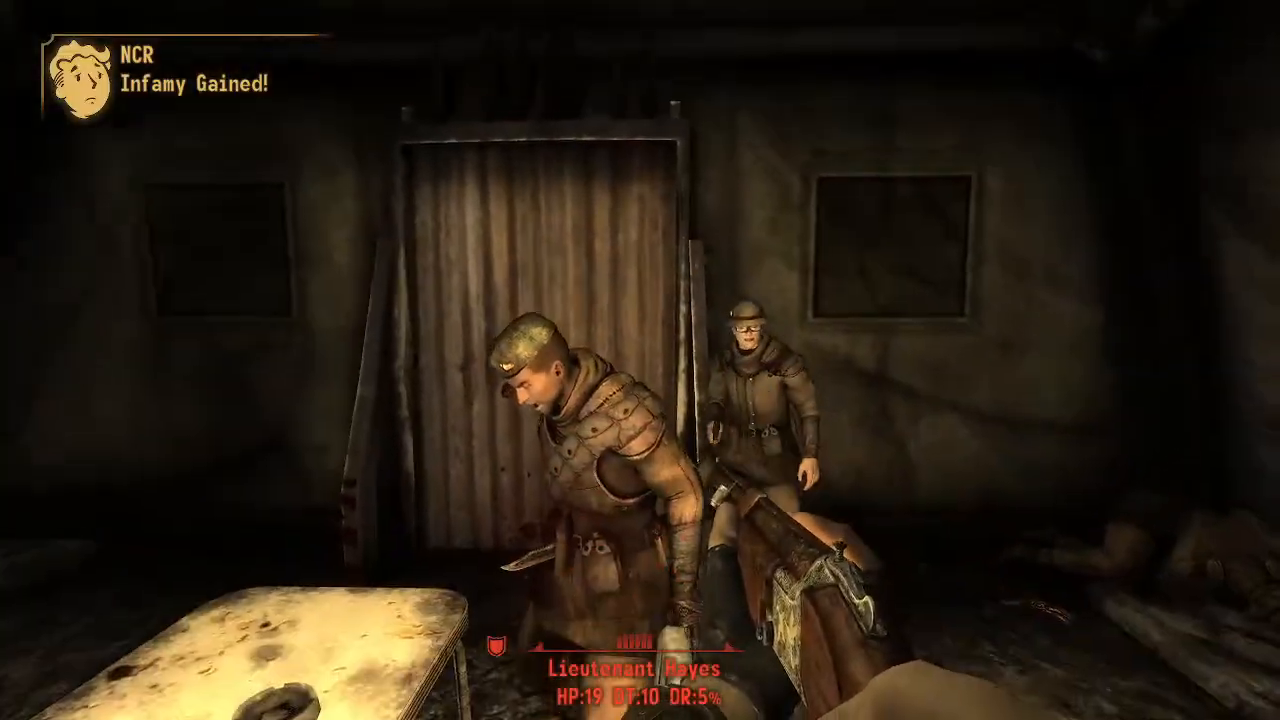
key("s")
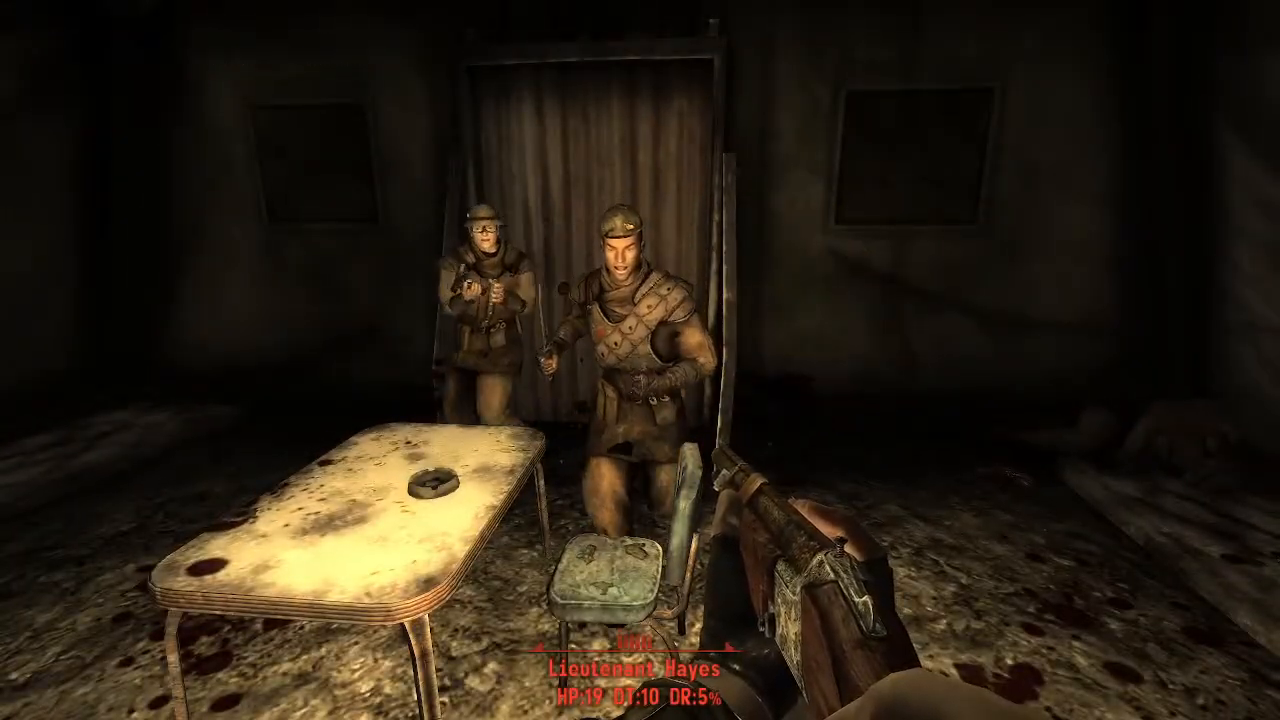
key("a")
key("d")
key("a")
key("d")
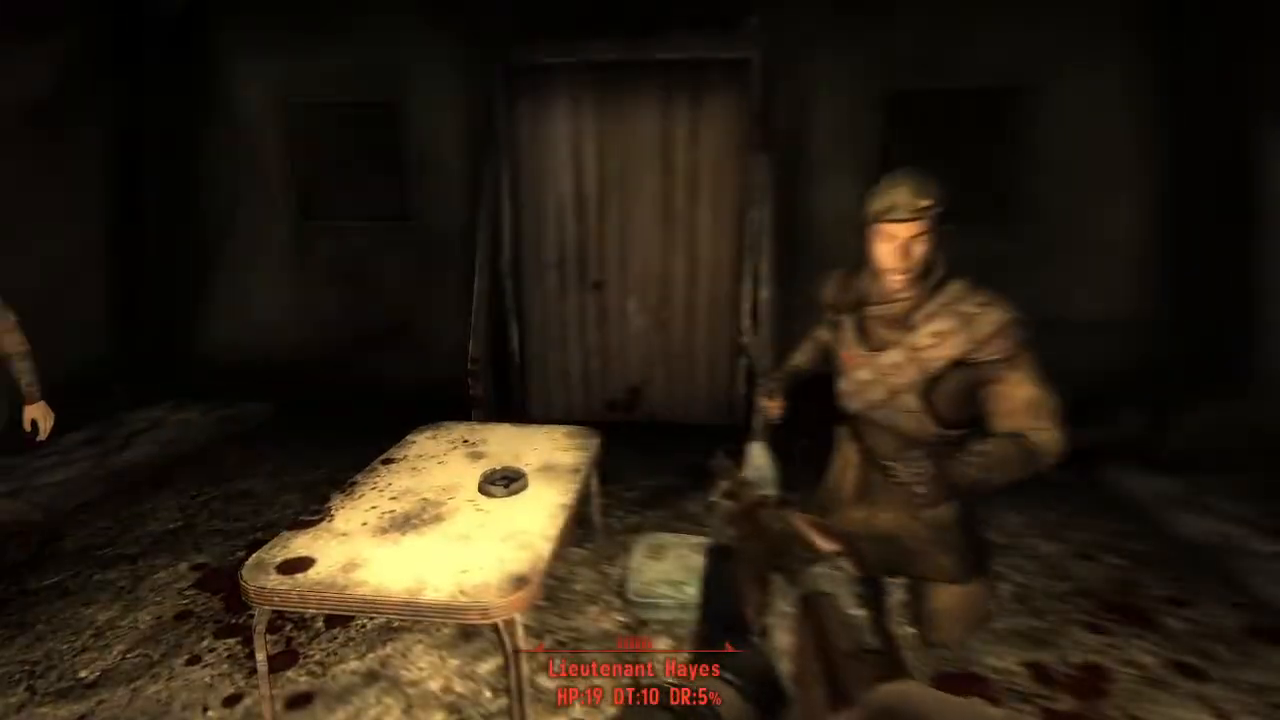
key("a")
key("d")
key("a")
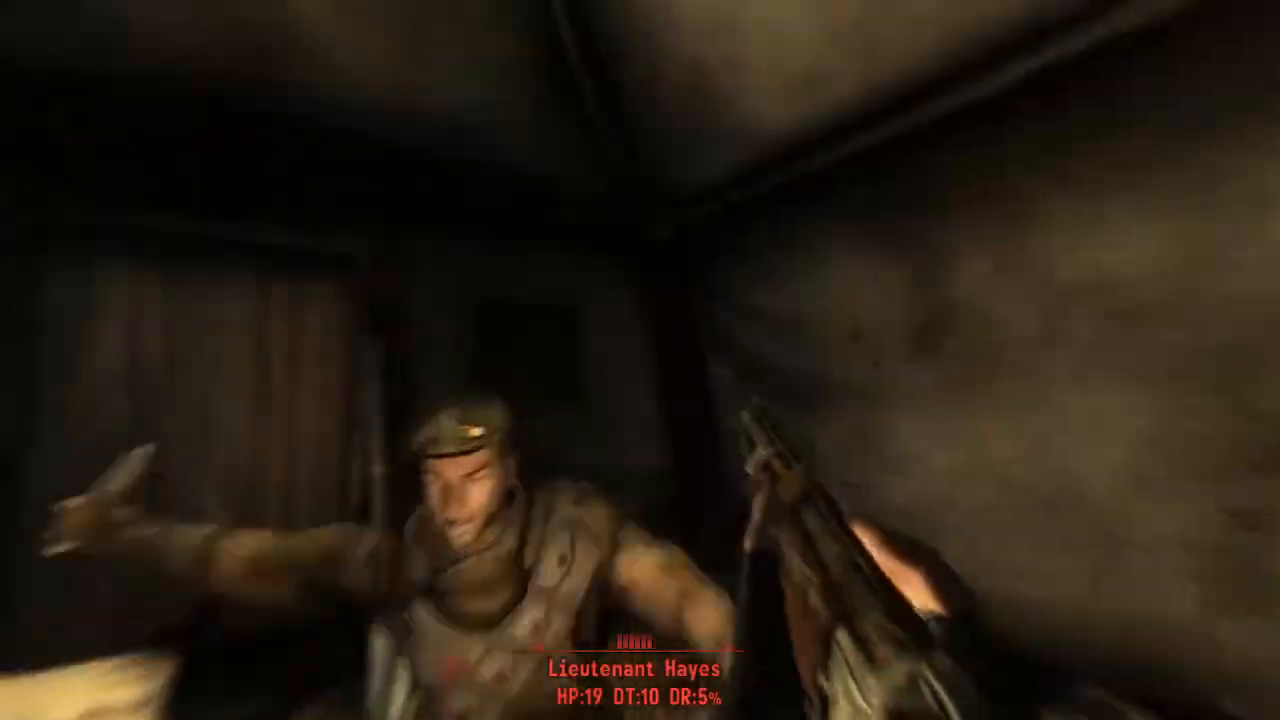
key("a")
key("s")
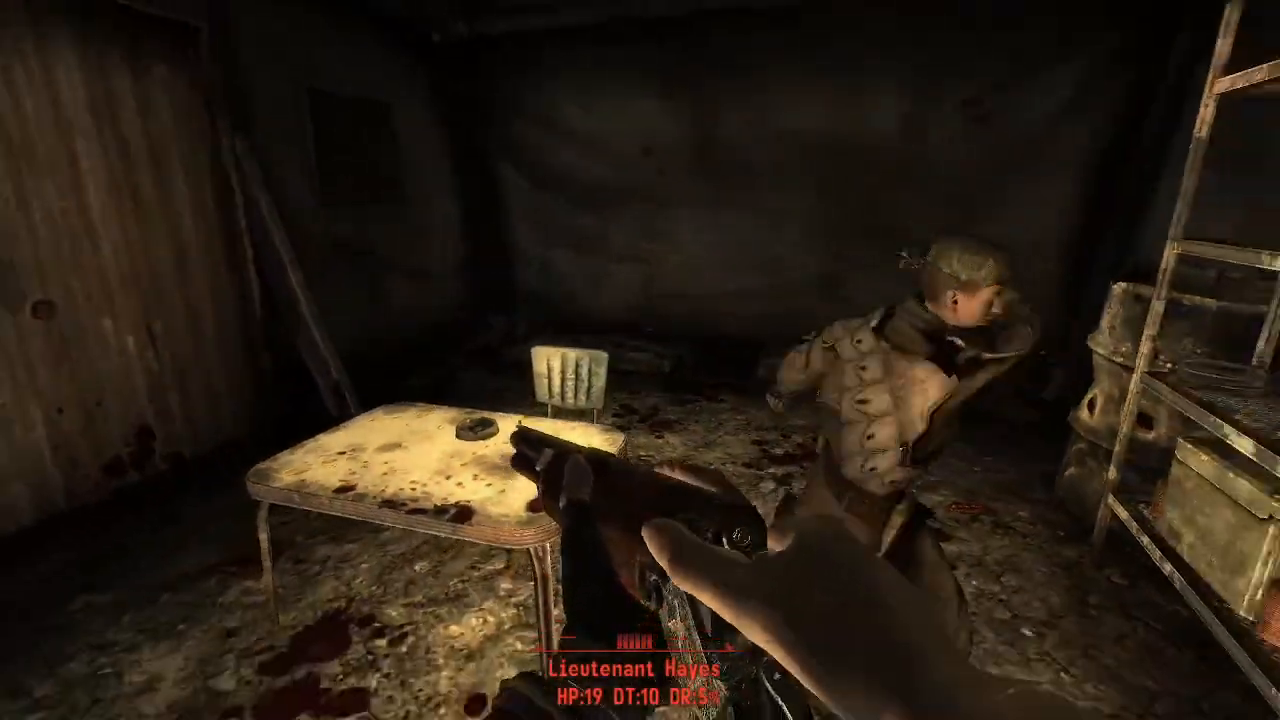
key("w")
key("s")
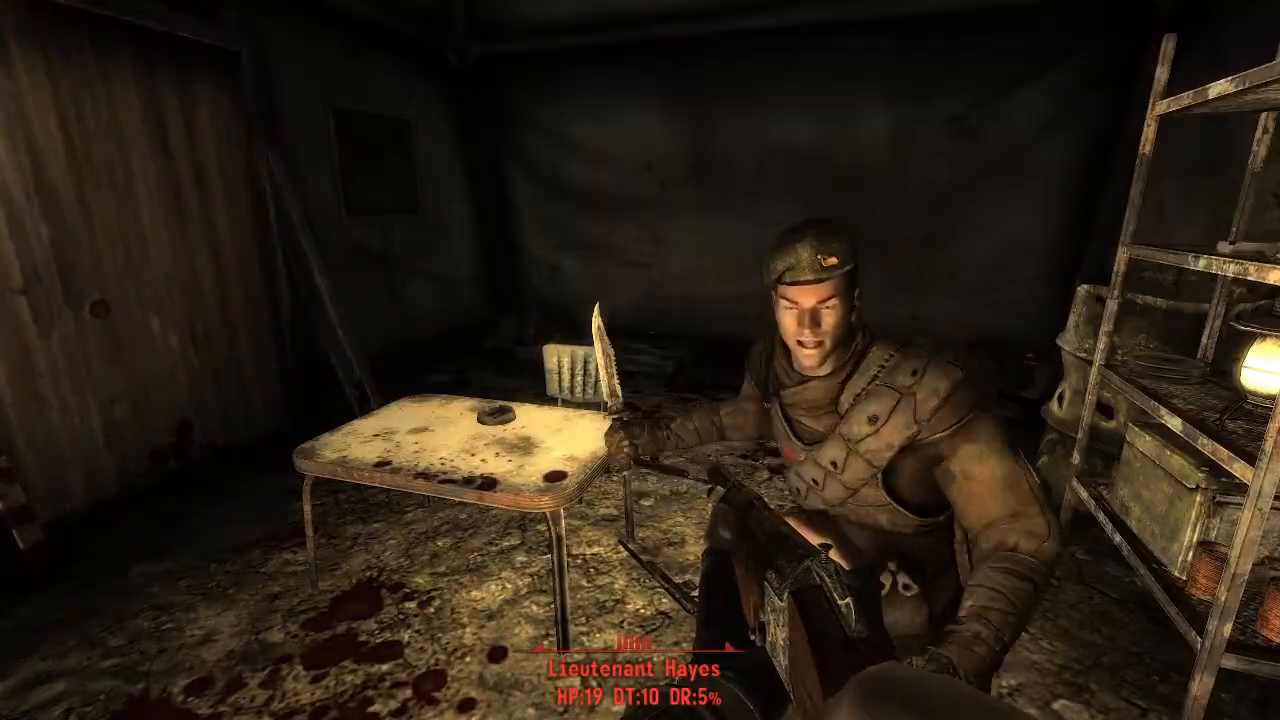
left_click(640, 360)
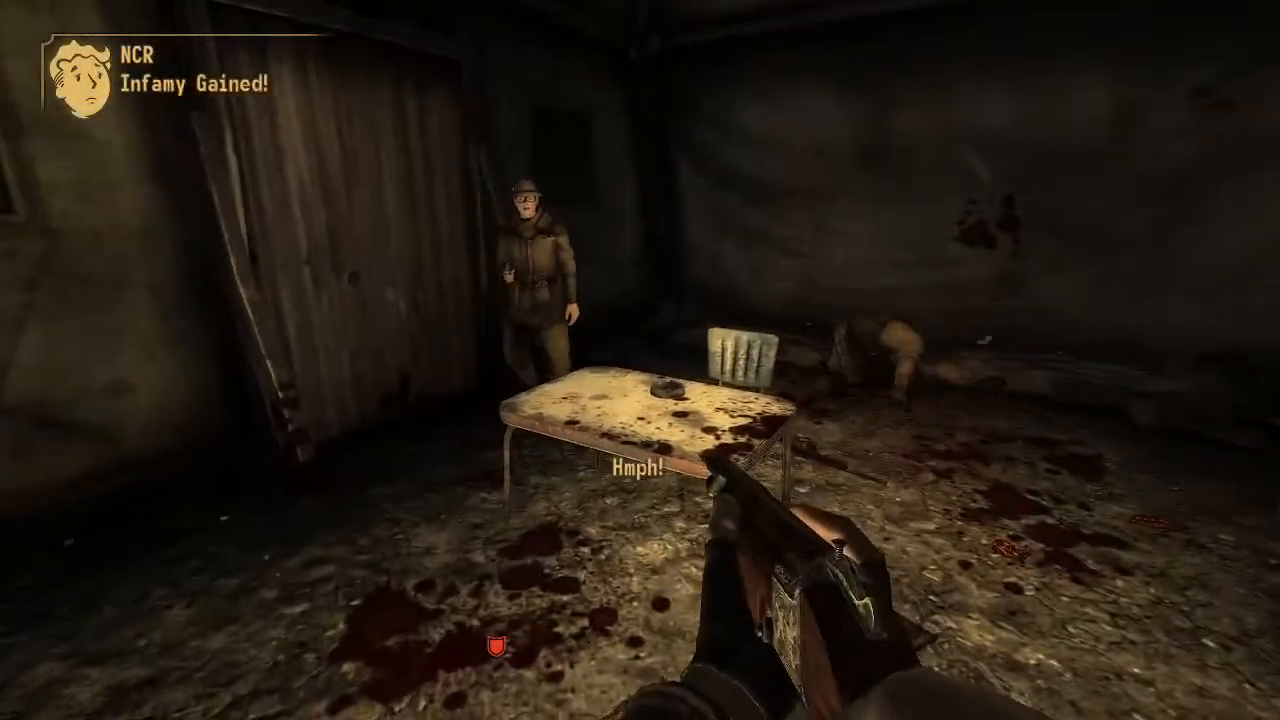
Reload the shotgun, leave the tent and follow the road out of Primm to the roadside building.
key("r")
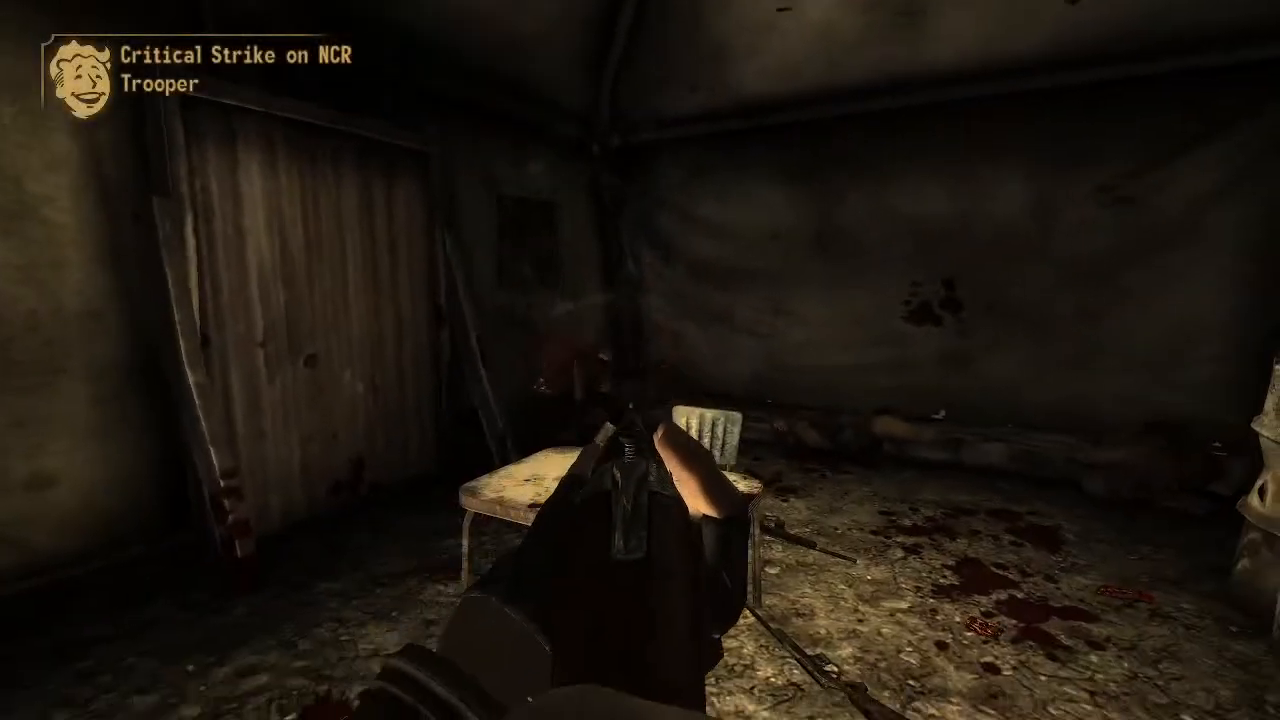
key("e")
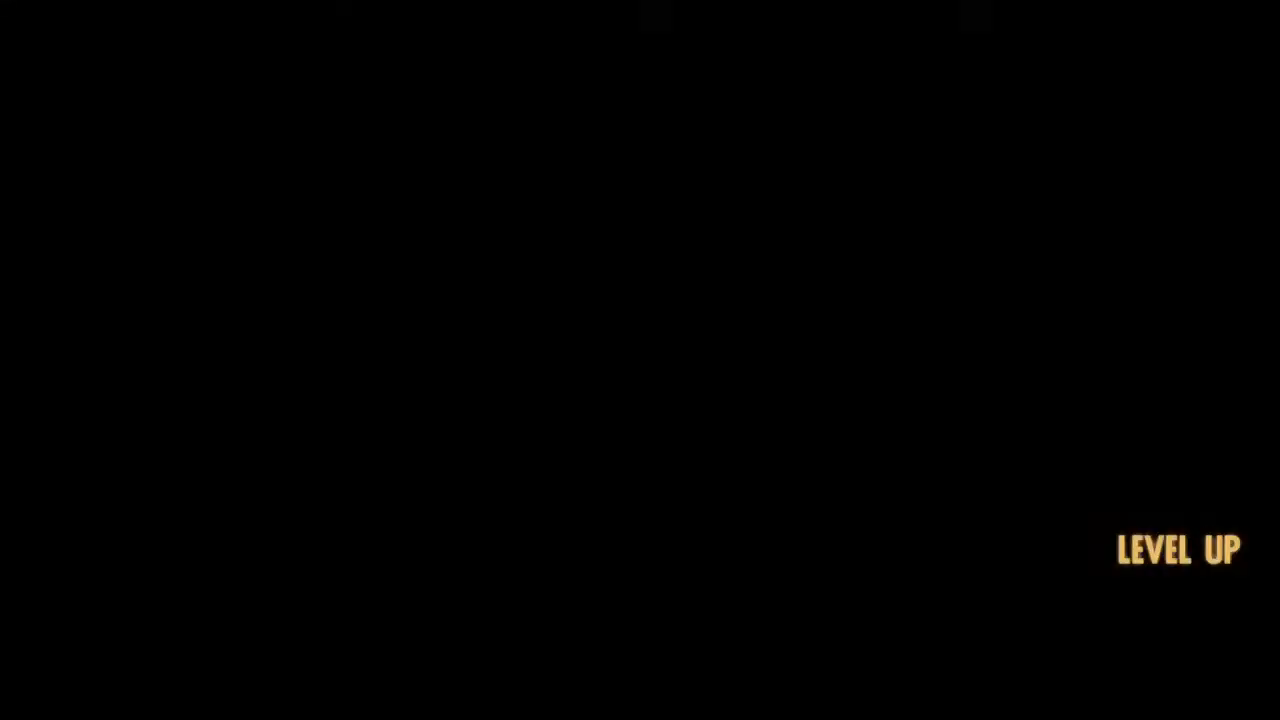
key("w")
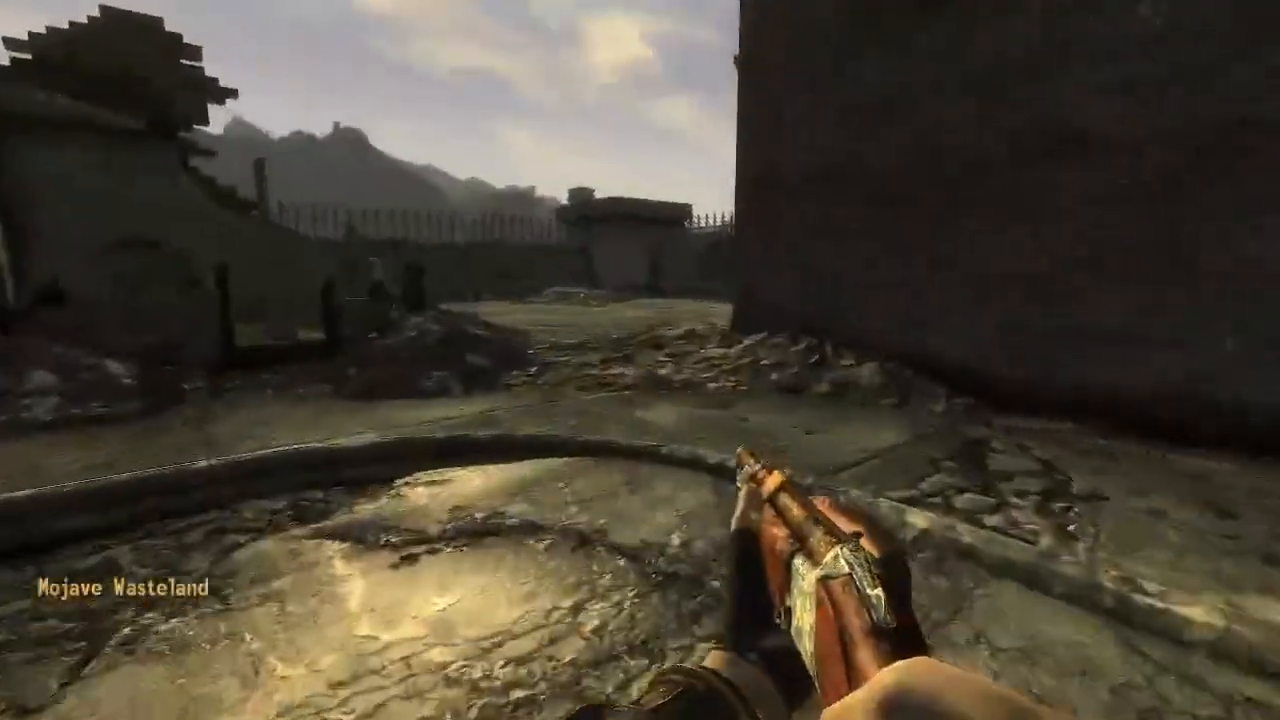
key("w")
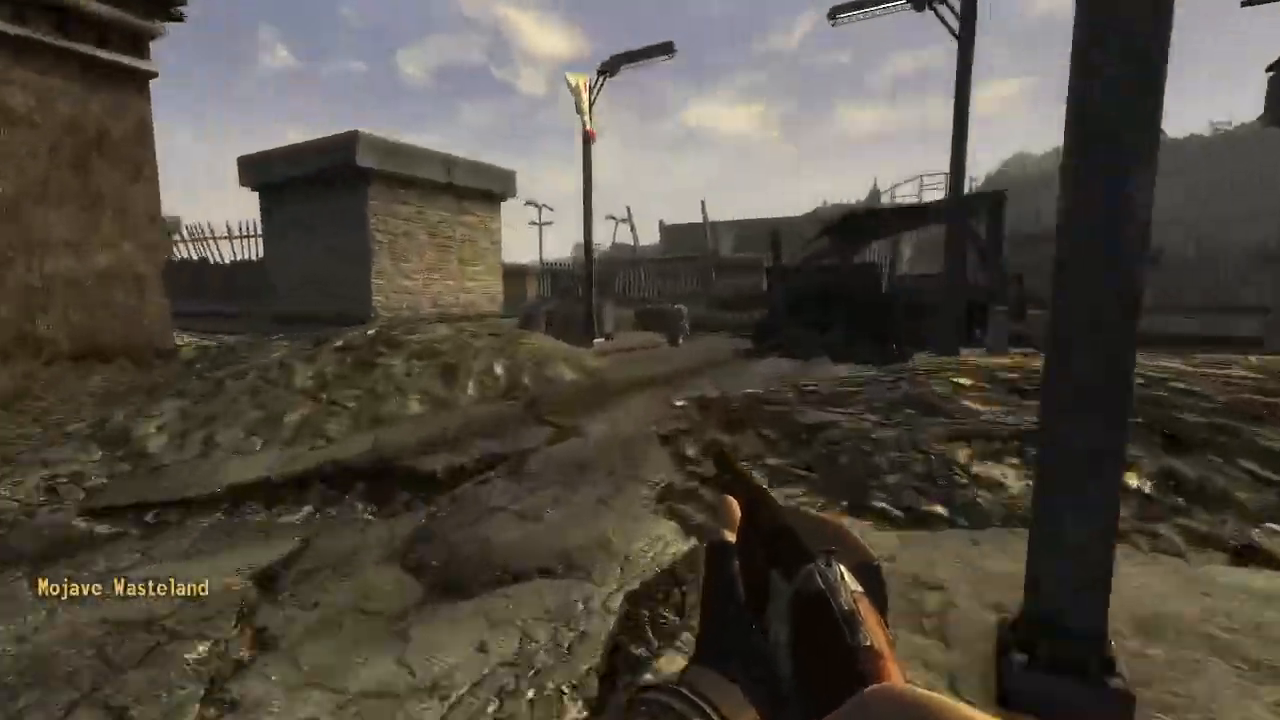
key("w")
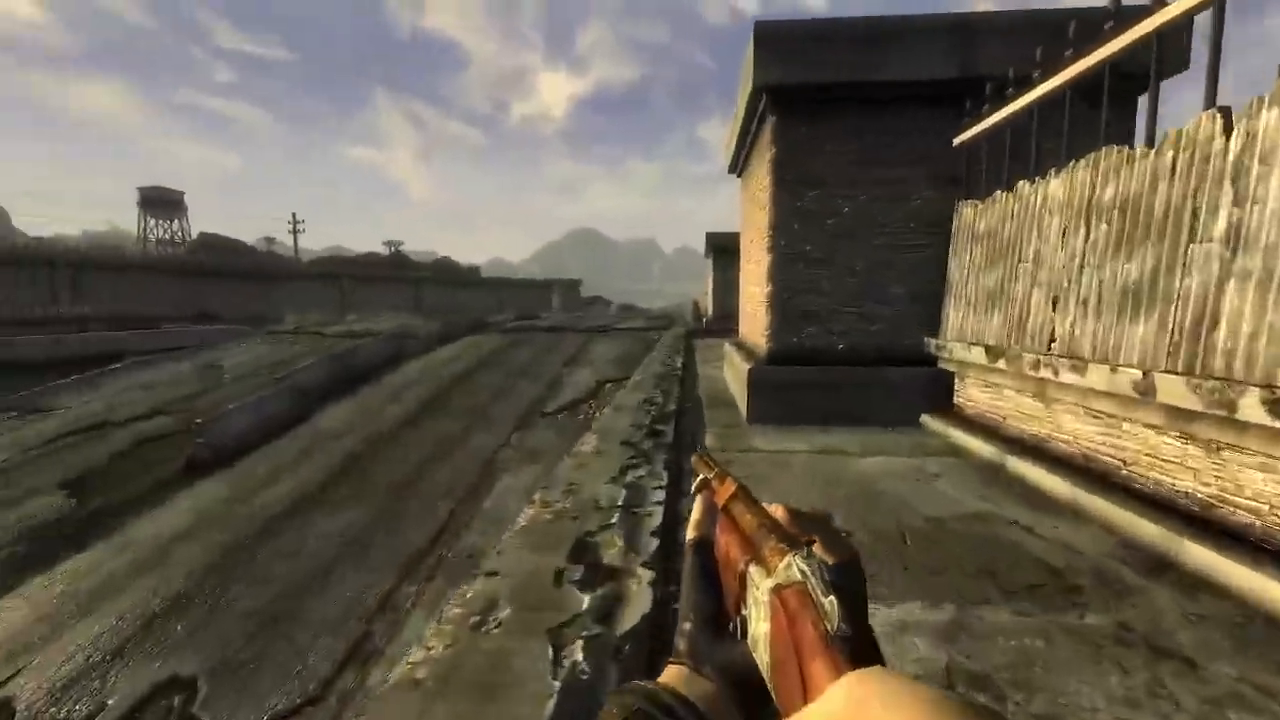
key("w")
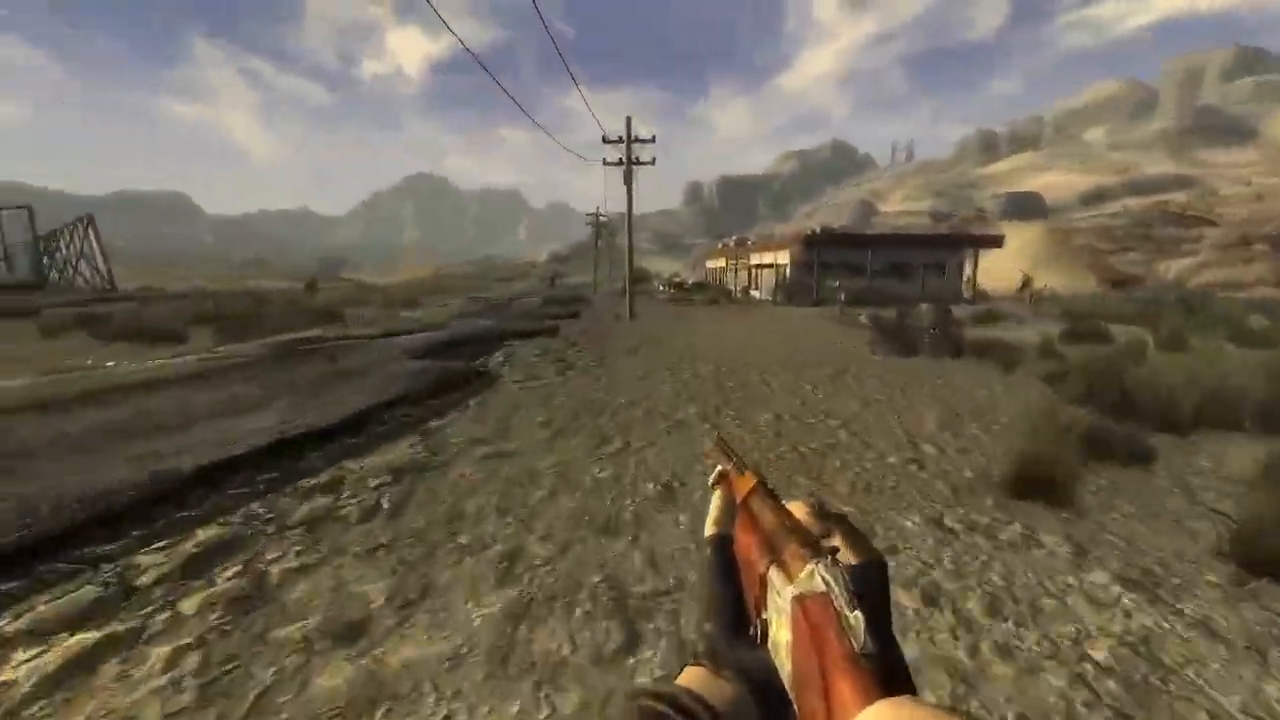
Move up to the telephone poles by the road and shoot the charging Jackal Gang Leader.
key("w")
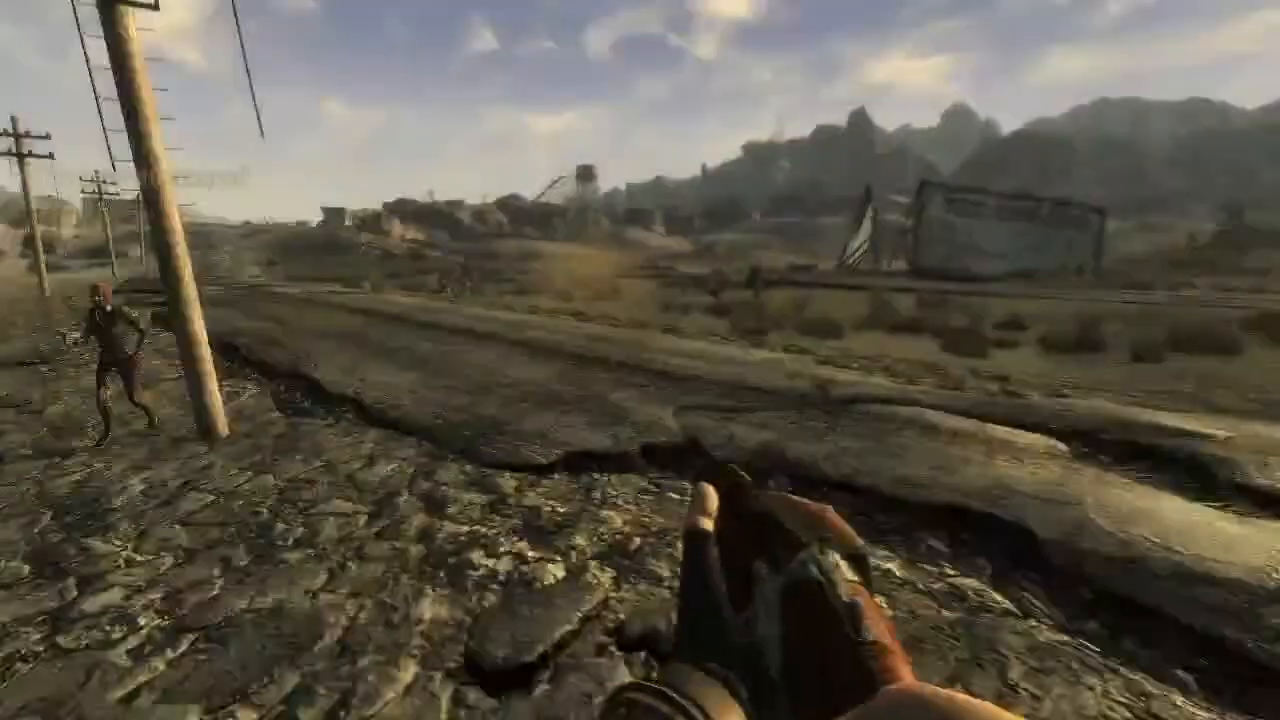
left_click(640, 360)
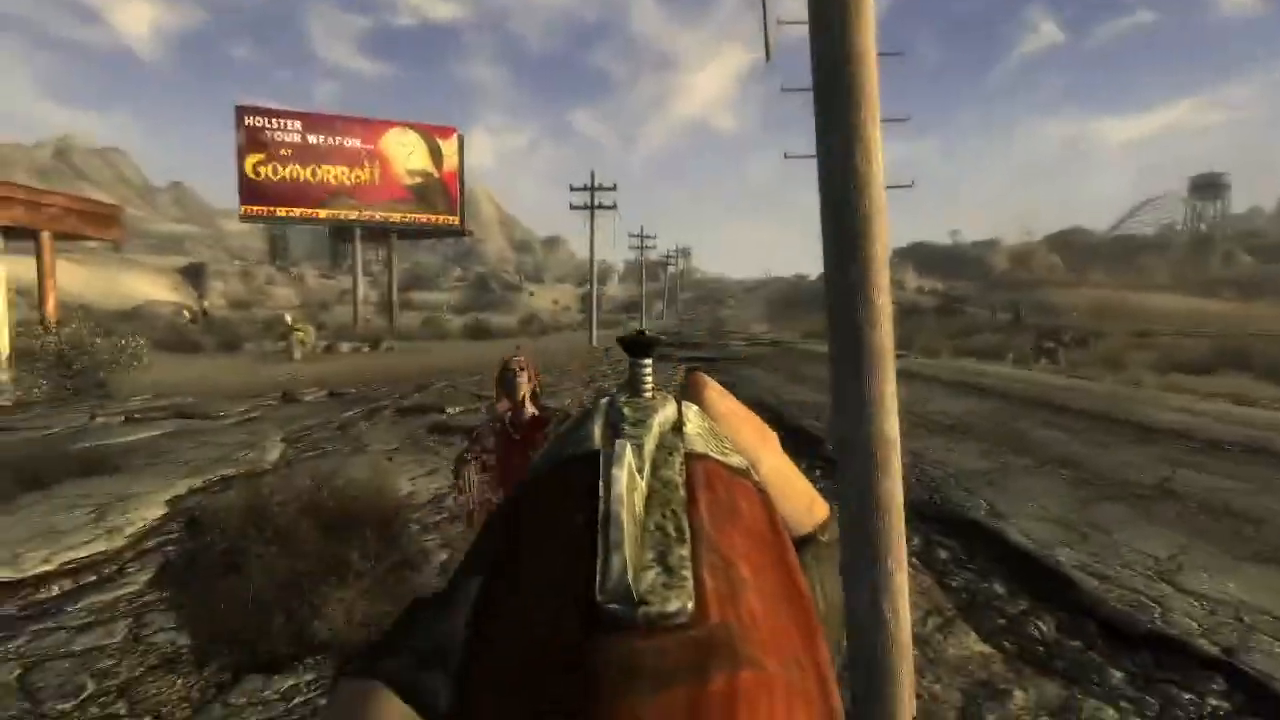
key("v")
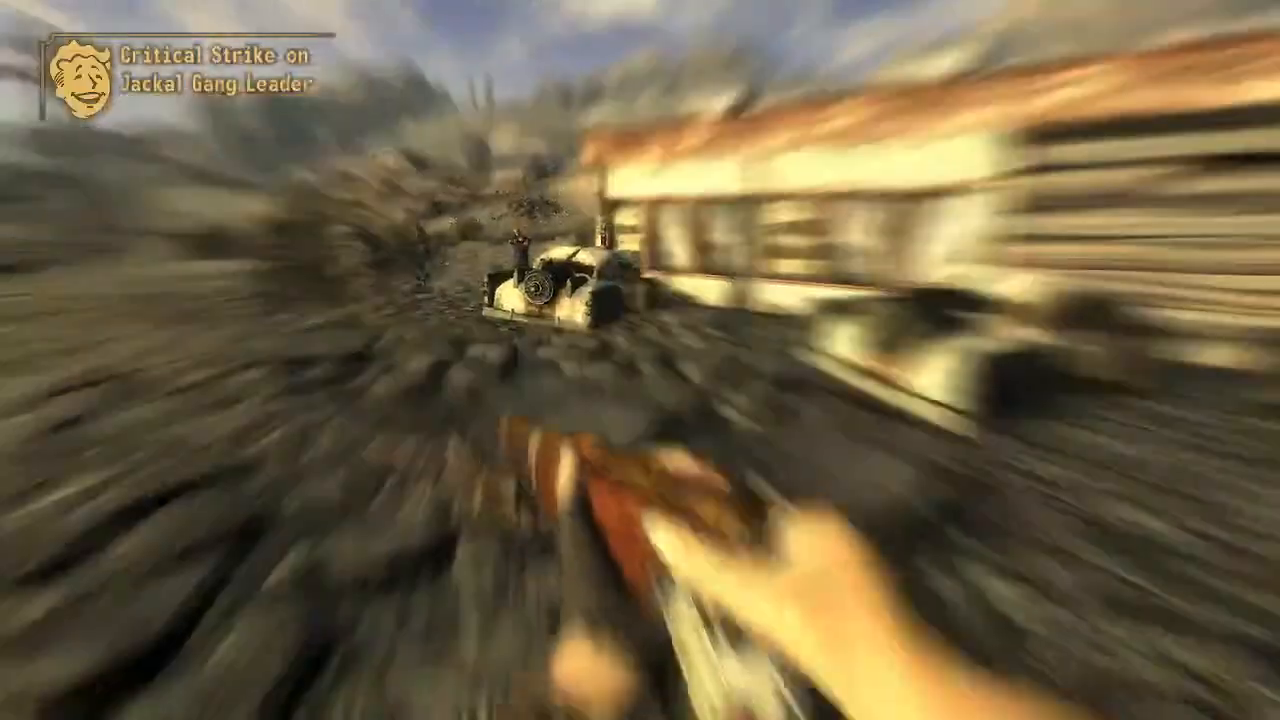
Run past the roadside building to the Jackal Gang Member by the bushes and shoot him at close range.
key("w")
key("w")
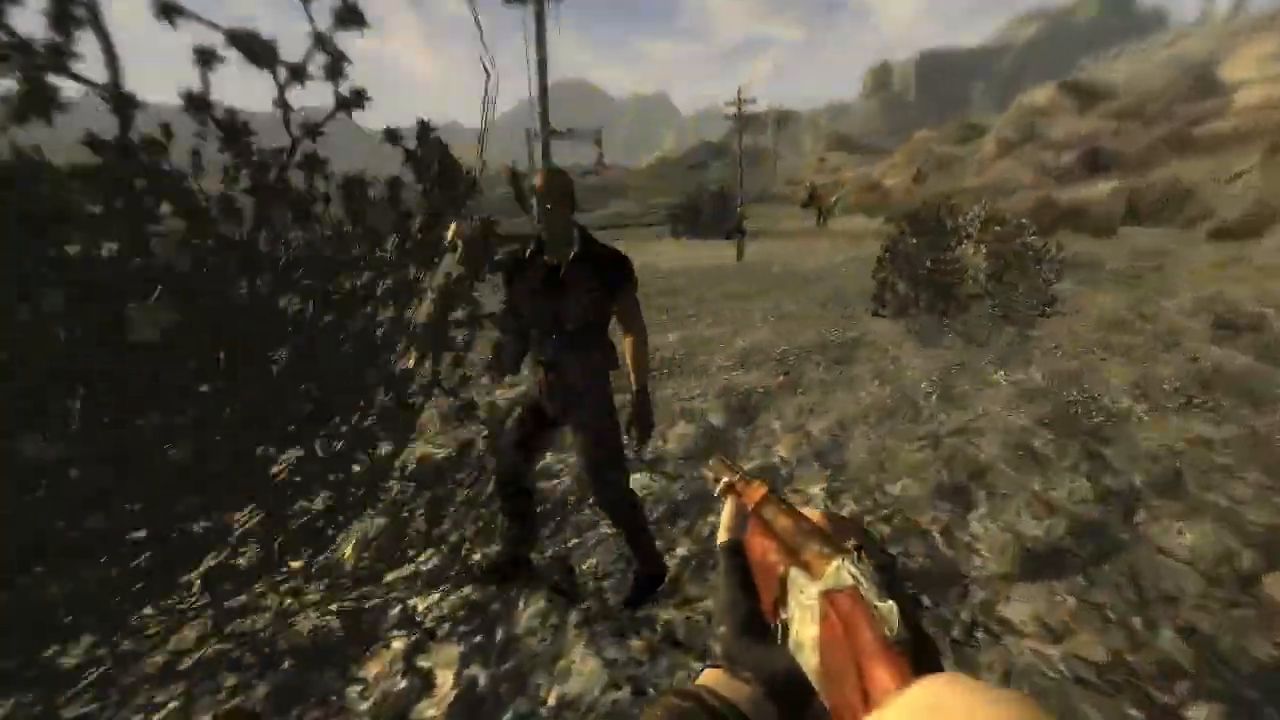
left_click(640, 360)
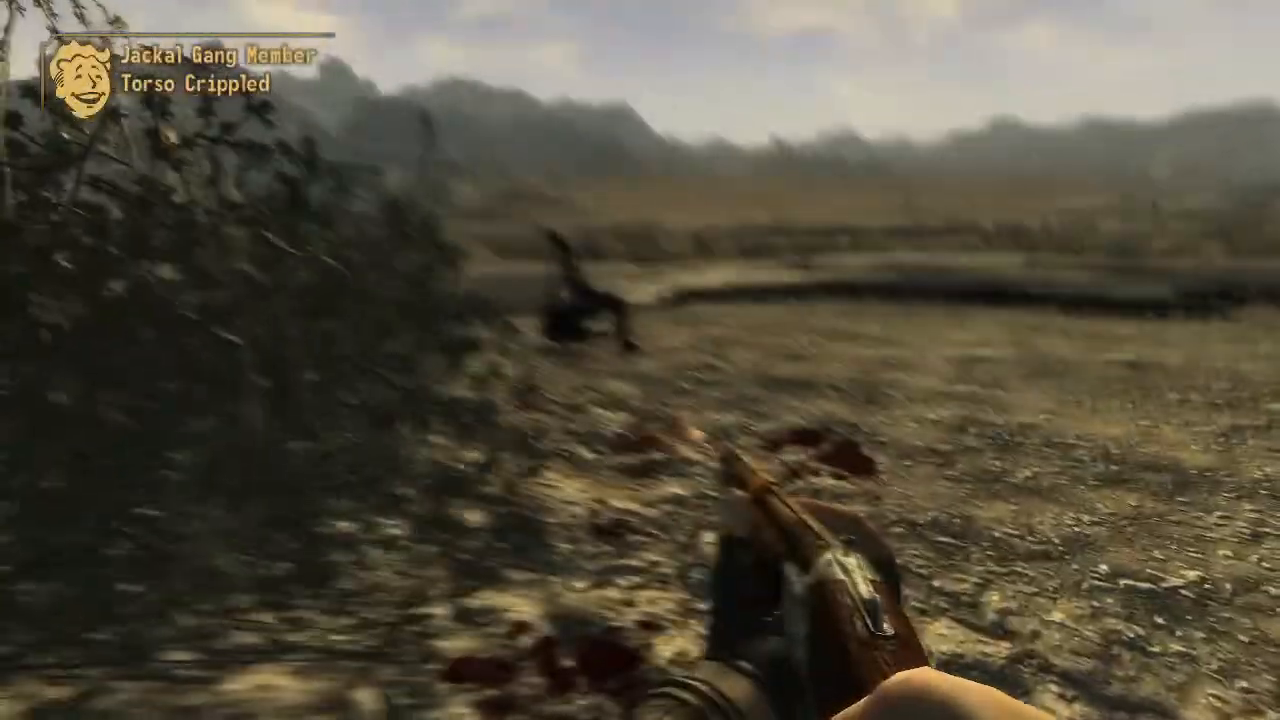
key("w")
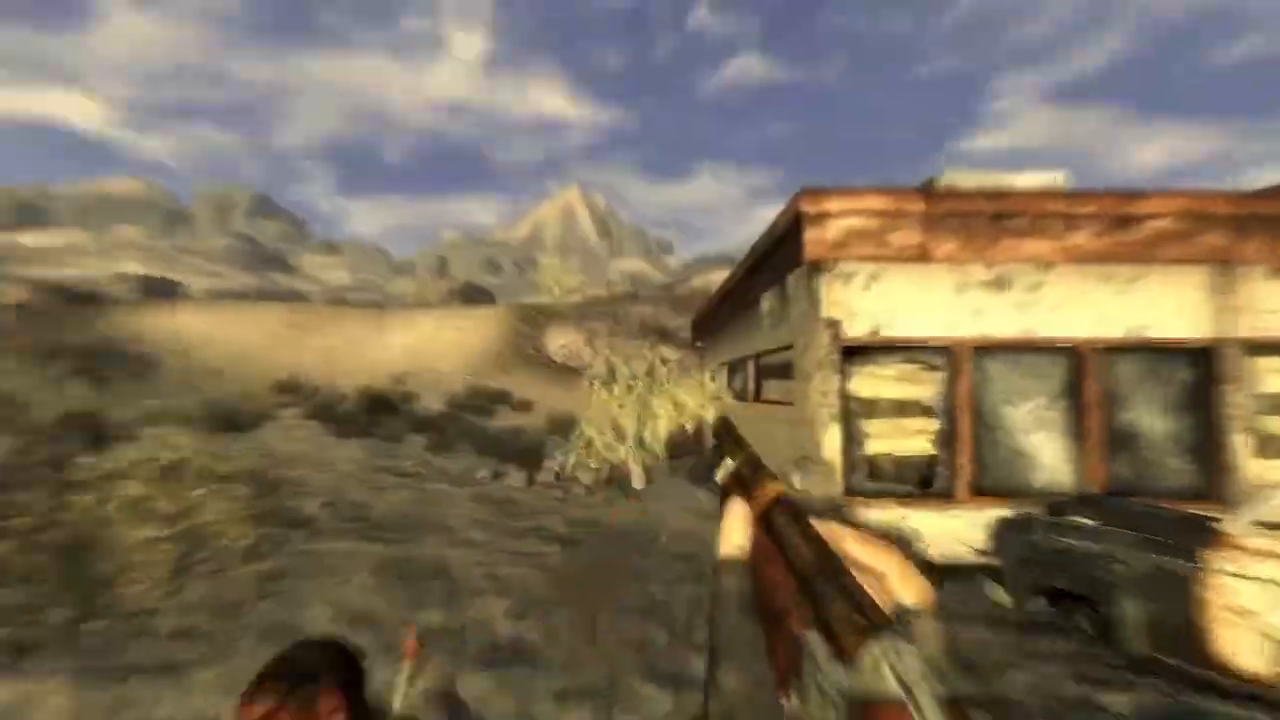
Back away from the Jackal Gang Members in front of the roadside building, shooting each one as they close in.
key("s")
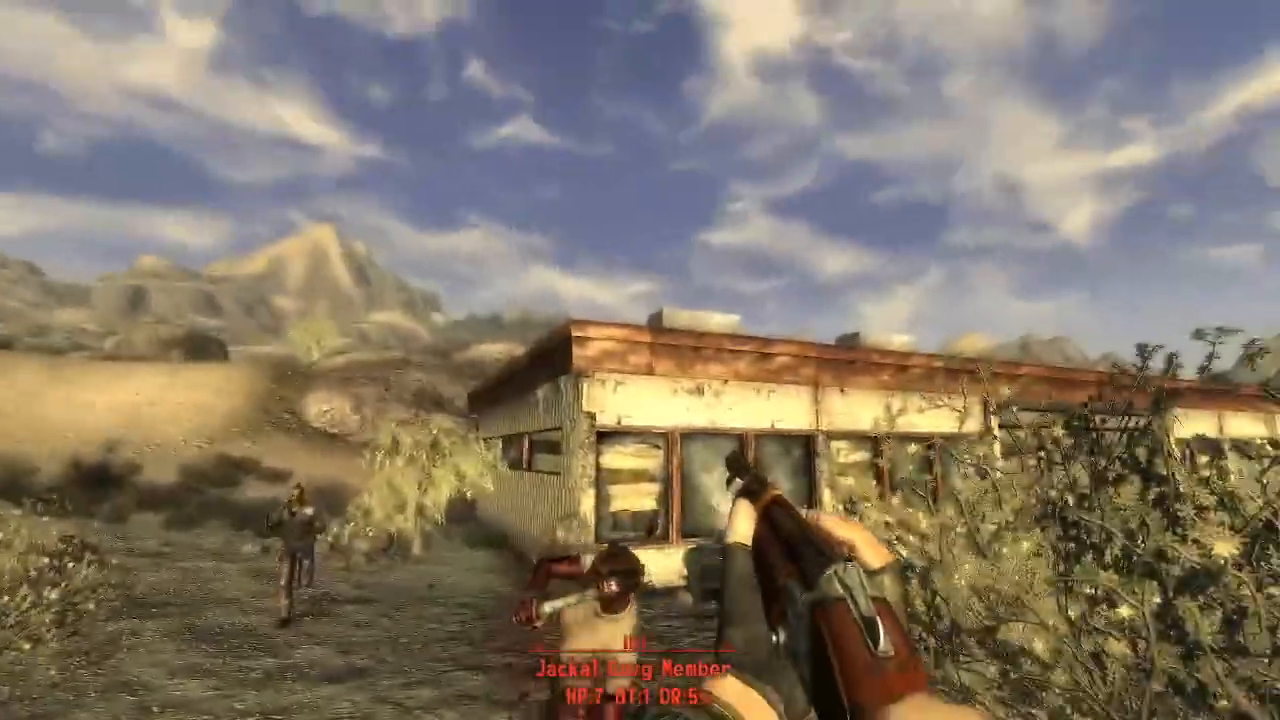
left_click(640, 360)
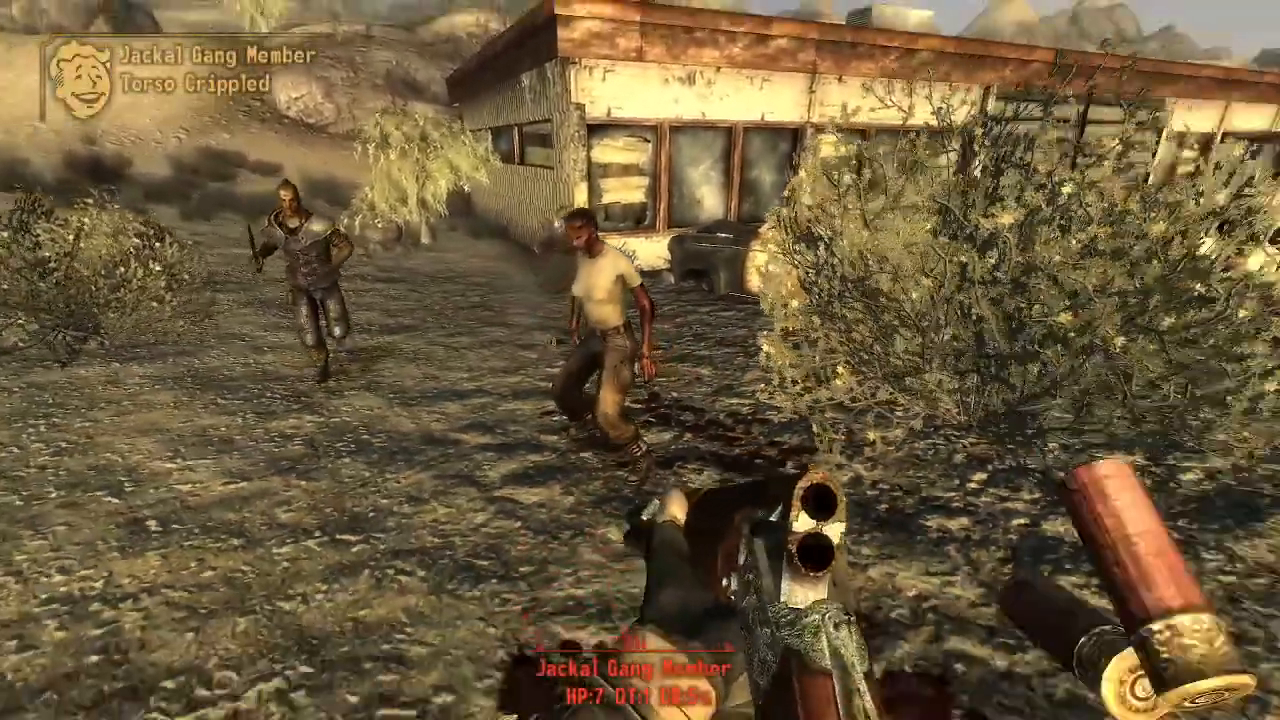
right_click(640, 360)
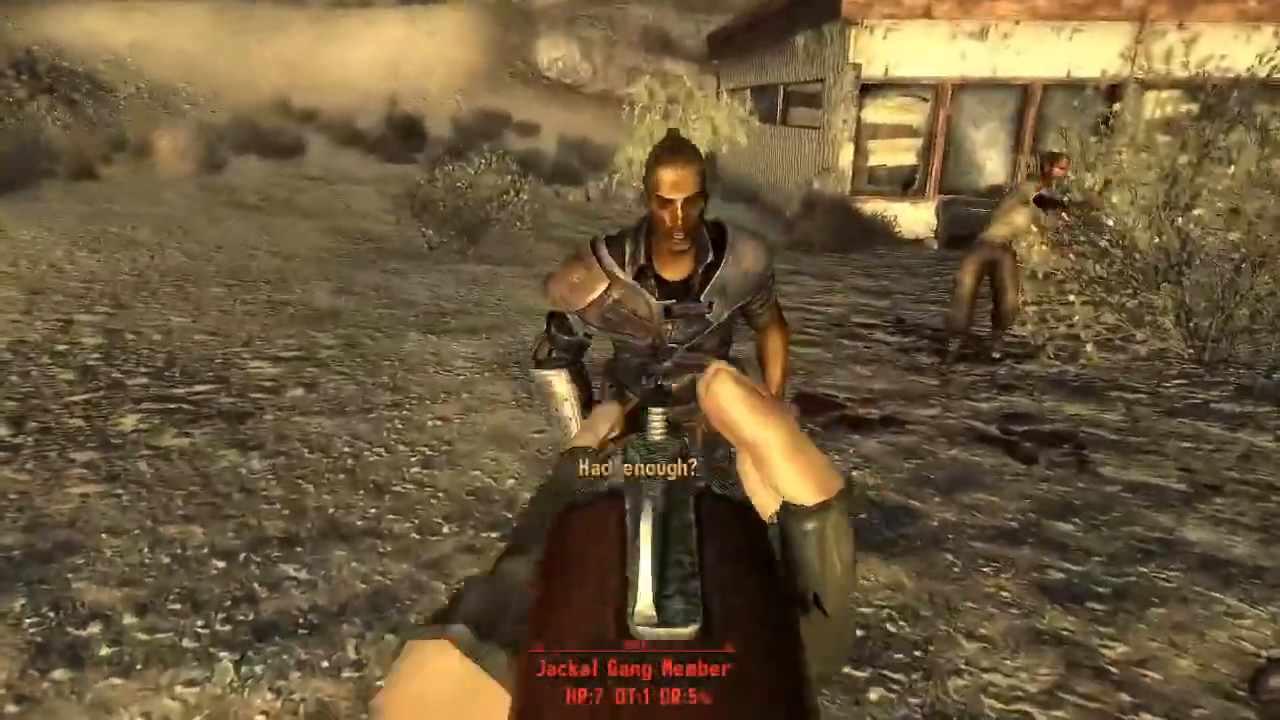
left_click(640, 360)
key("s")
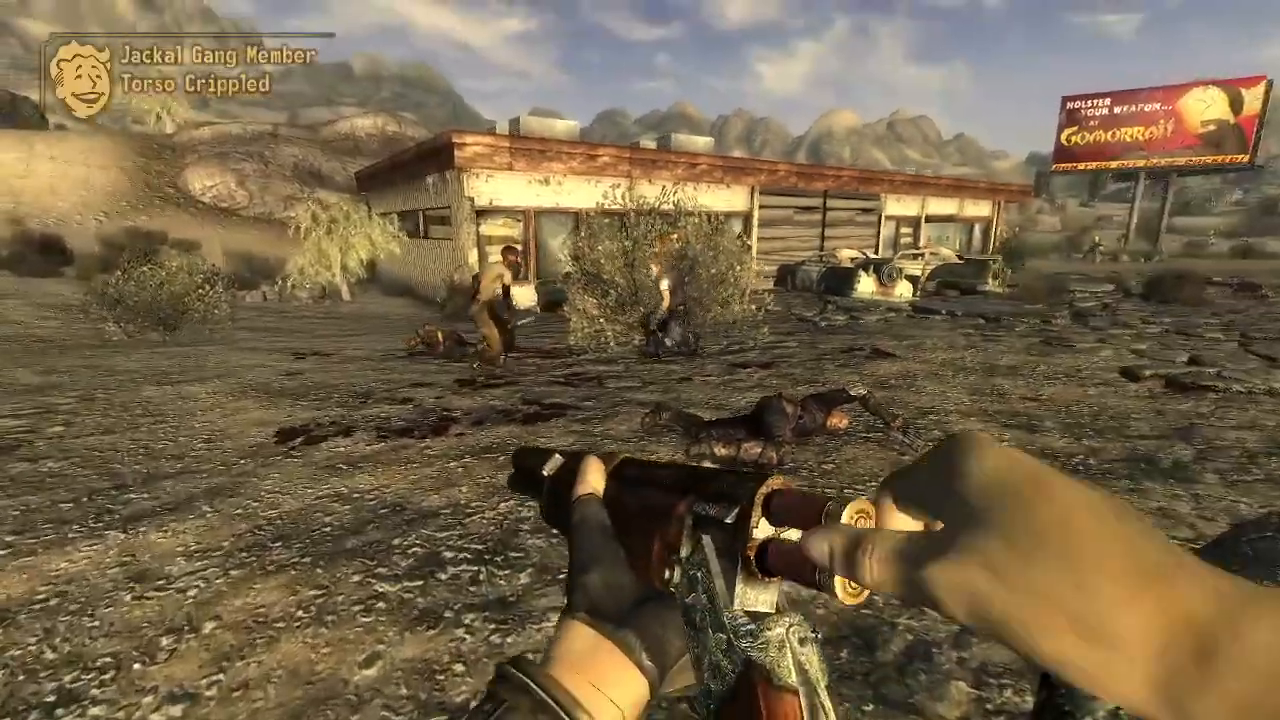
left_click(640, 360)
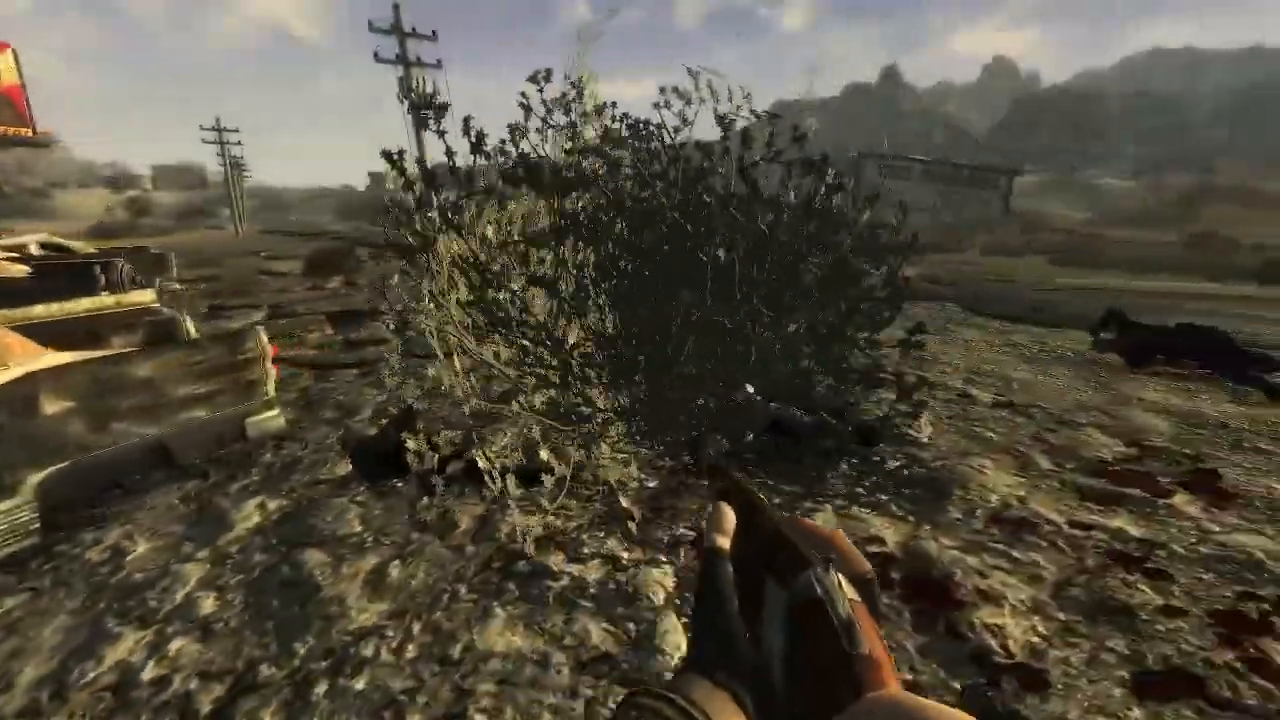
Advance past the large bush onto the cracked road and shoot the next gang member through aimed sights.
key("w")
right_click(640, 360)
left_click(640, 360)
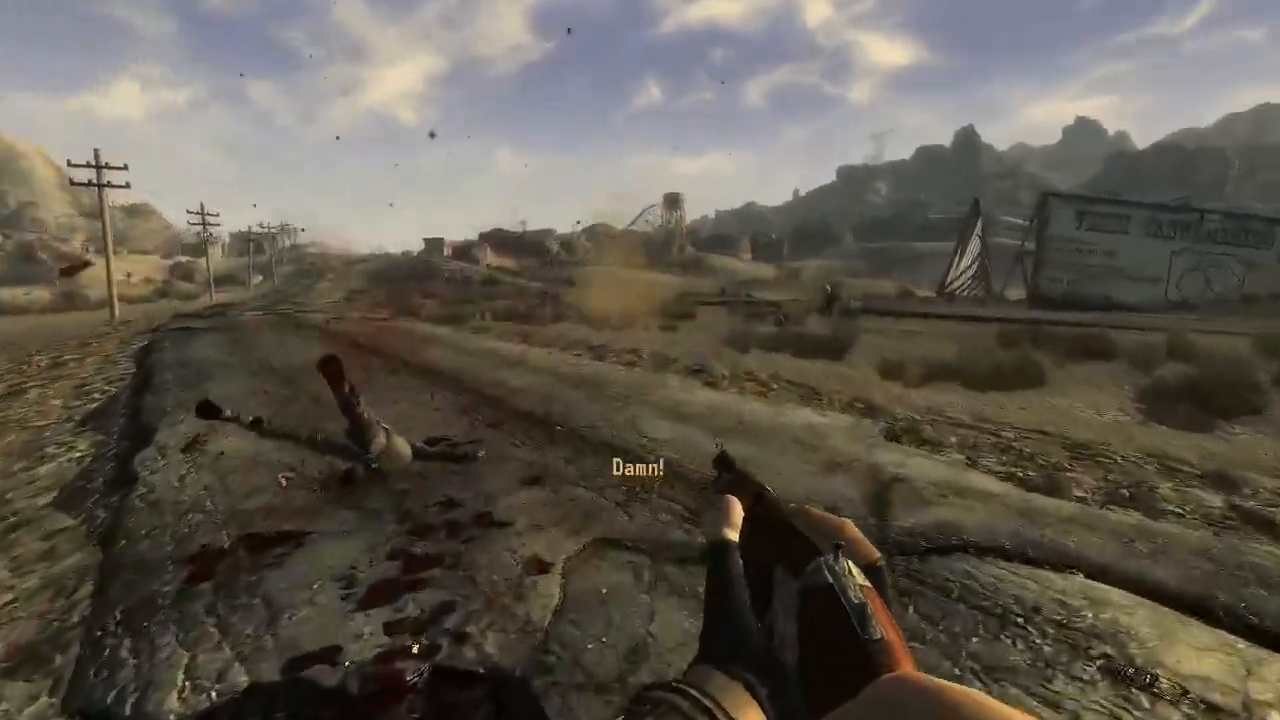
Run from the road across the desert by Ivanpah Dry Lake to Jack Rabbit Springs.
key("w")
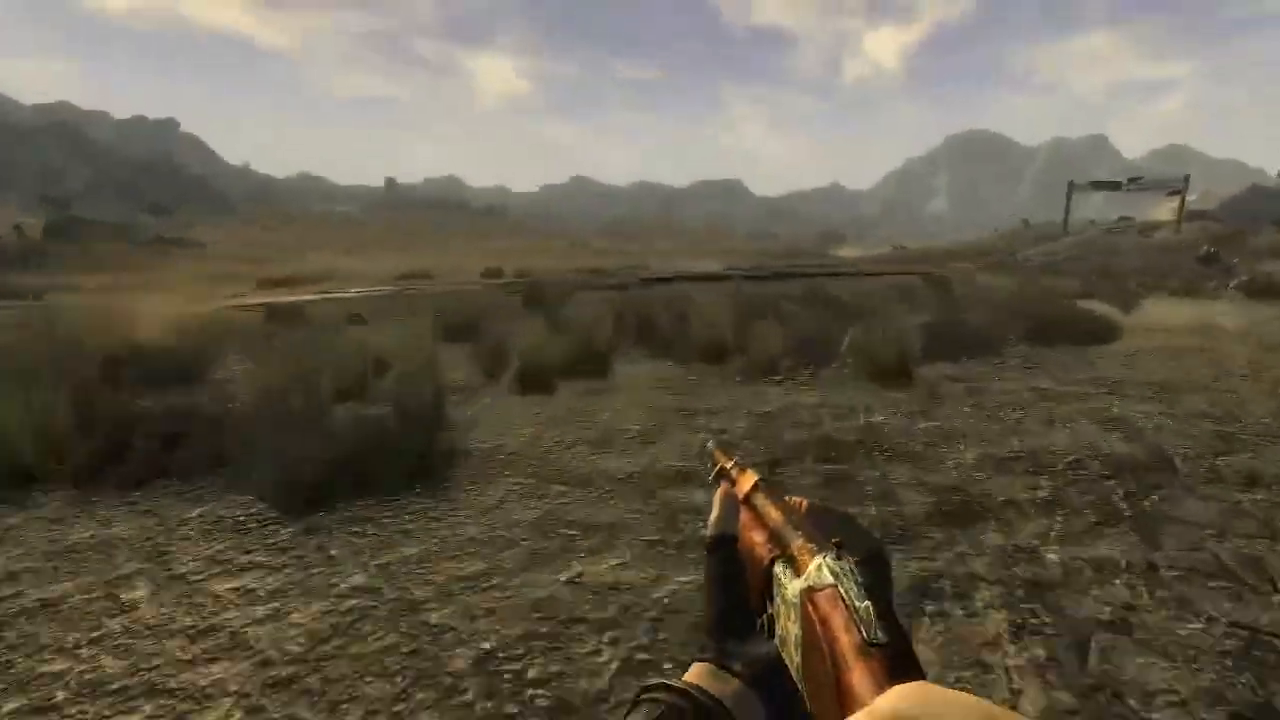
key("w")
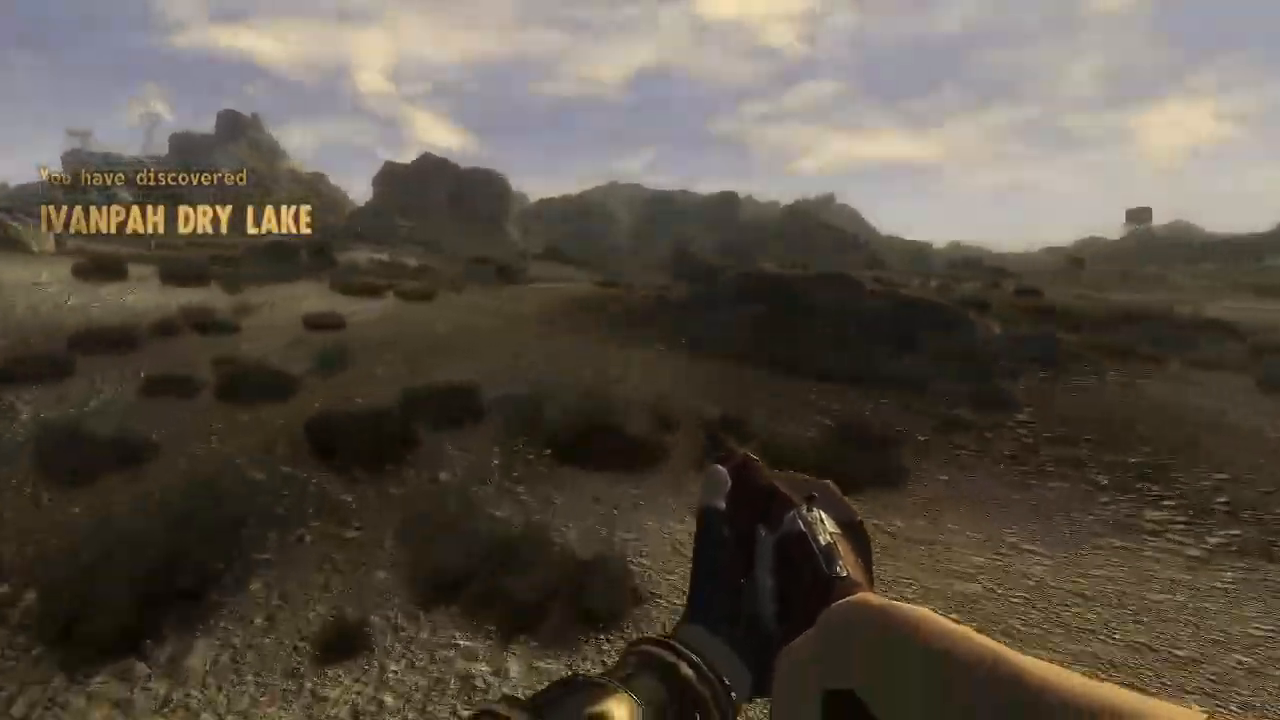
key("w")
key("w")
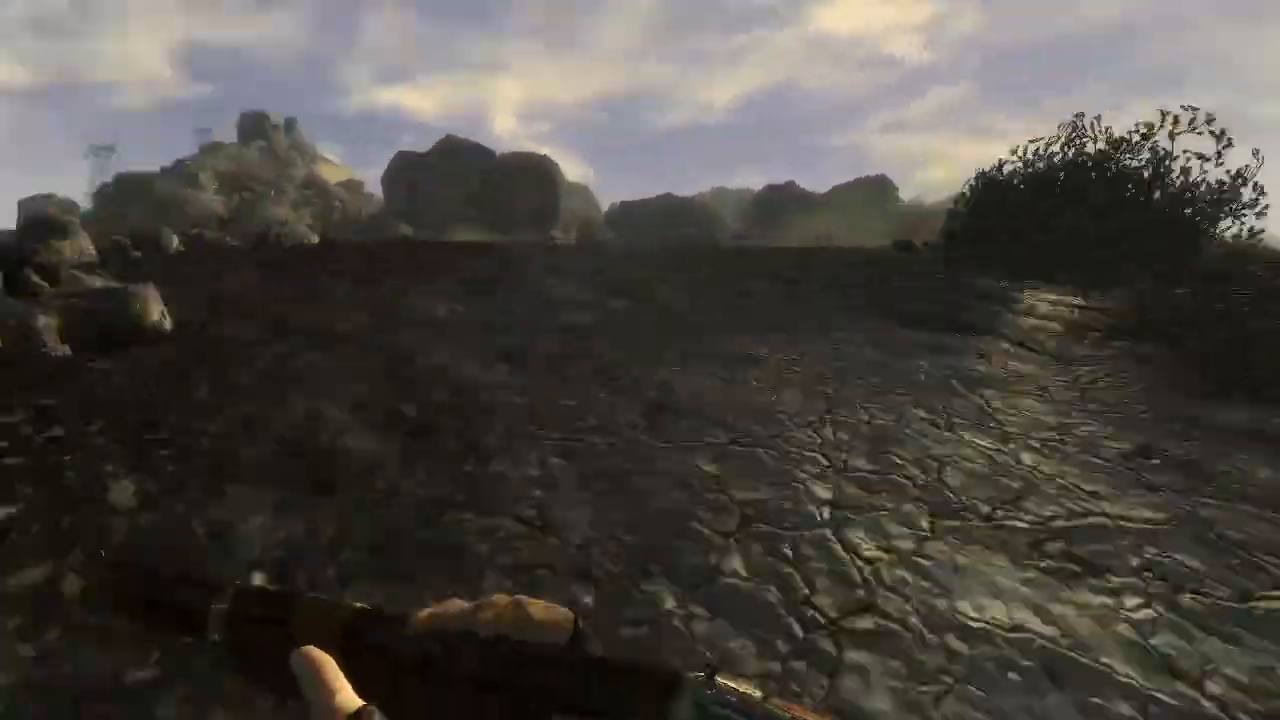
key("w")
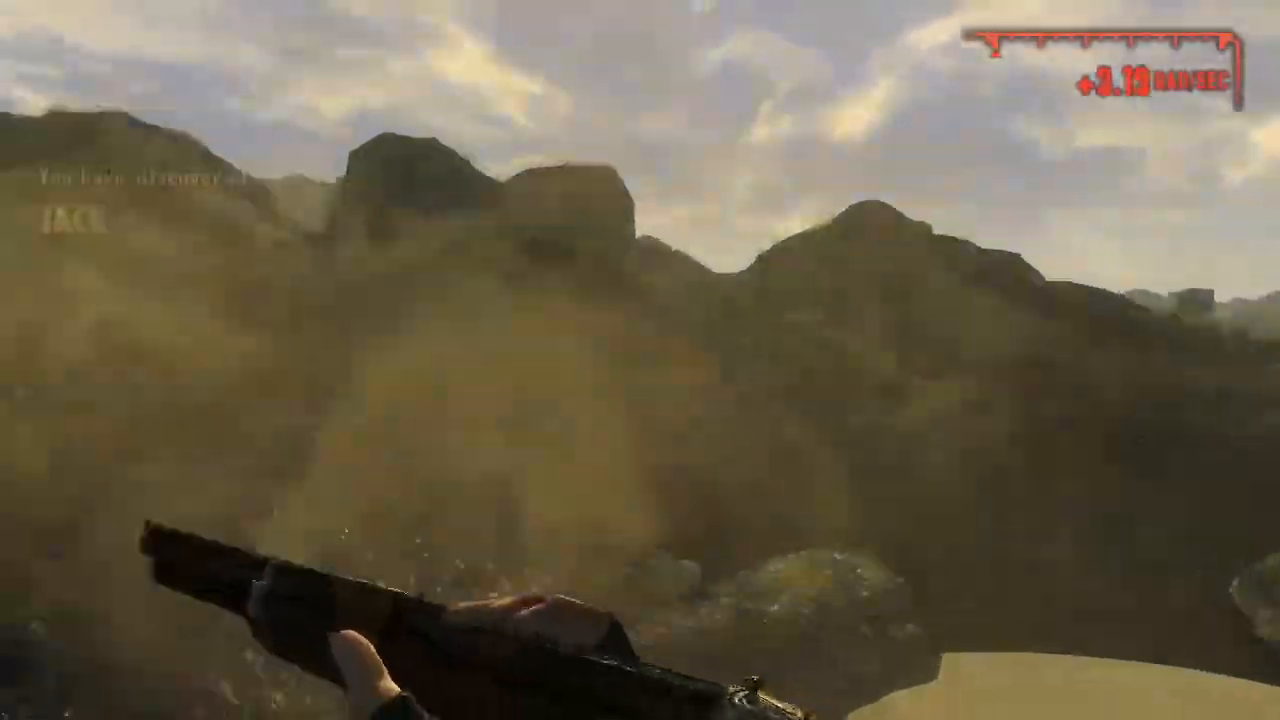
key("w")
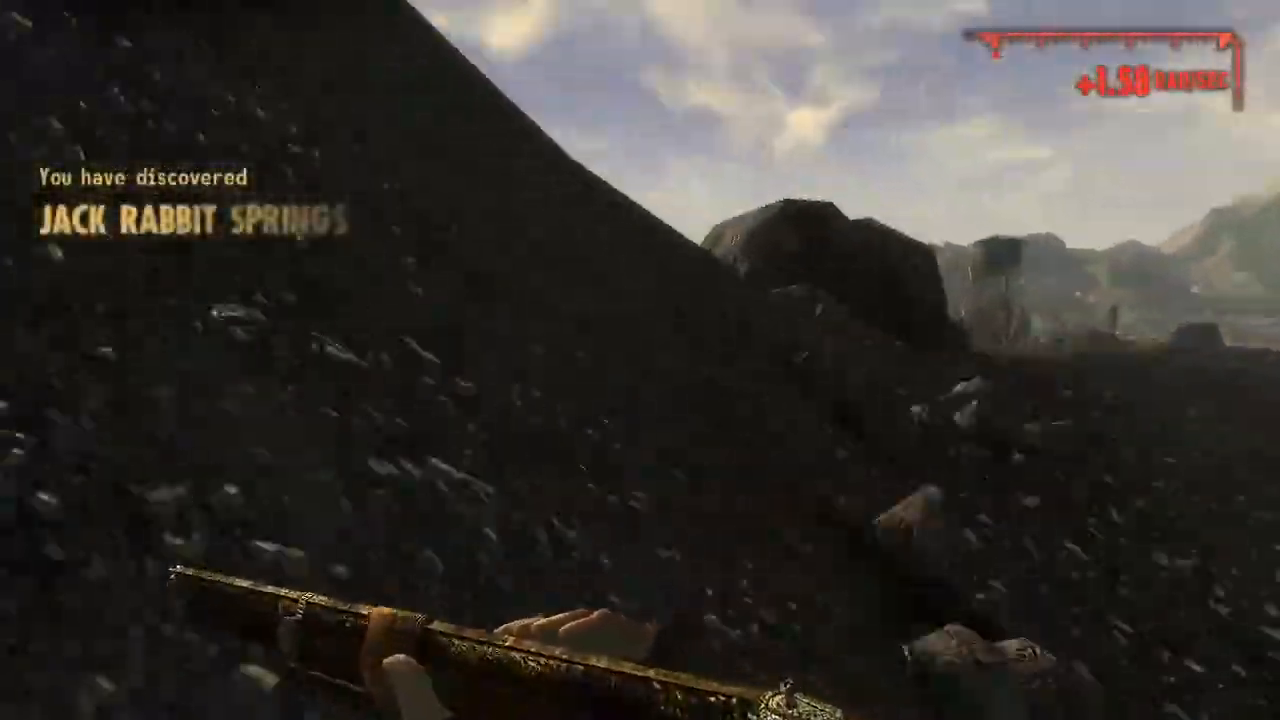
key("w")
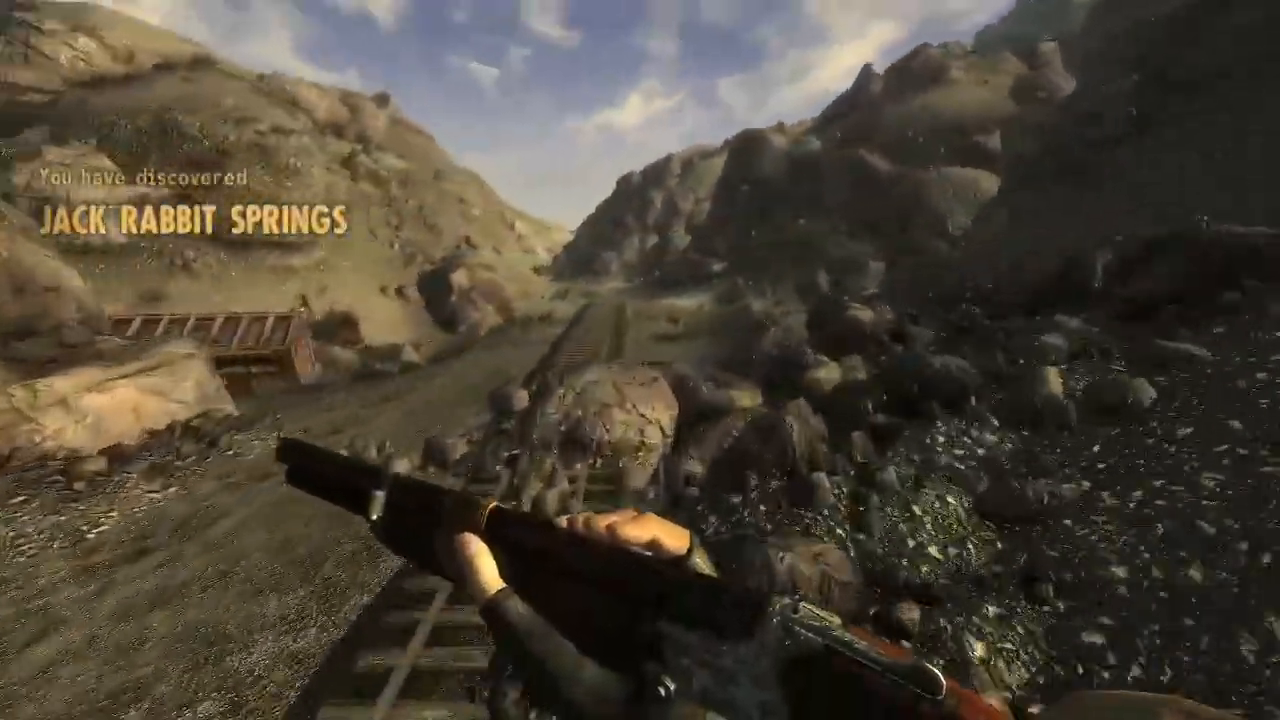
Follow the railway tracks and the rocky slopes onward to the lantern-lit cave entrance.
key("w")
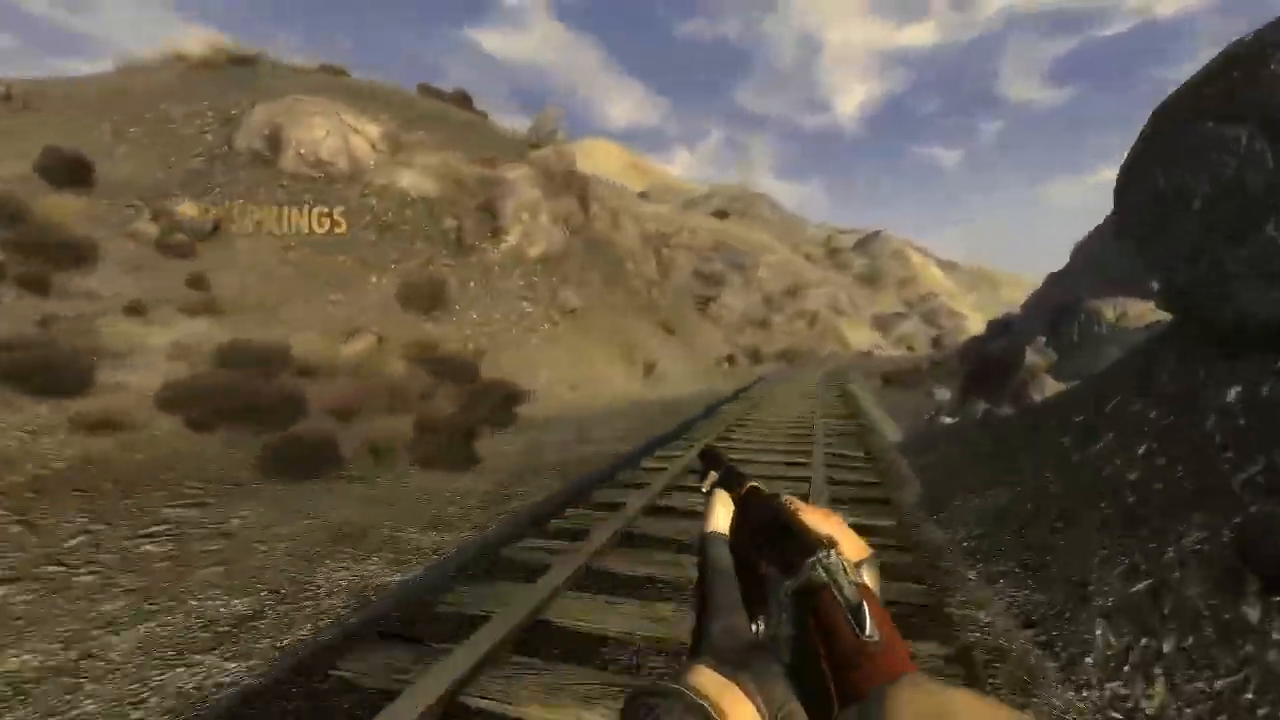
key("w")
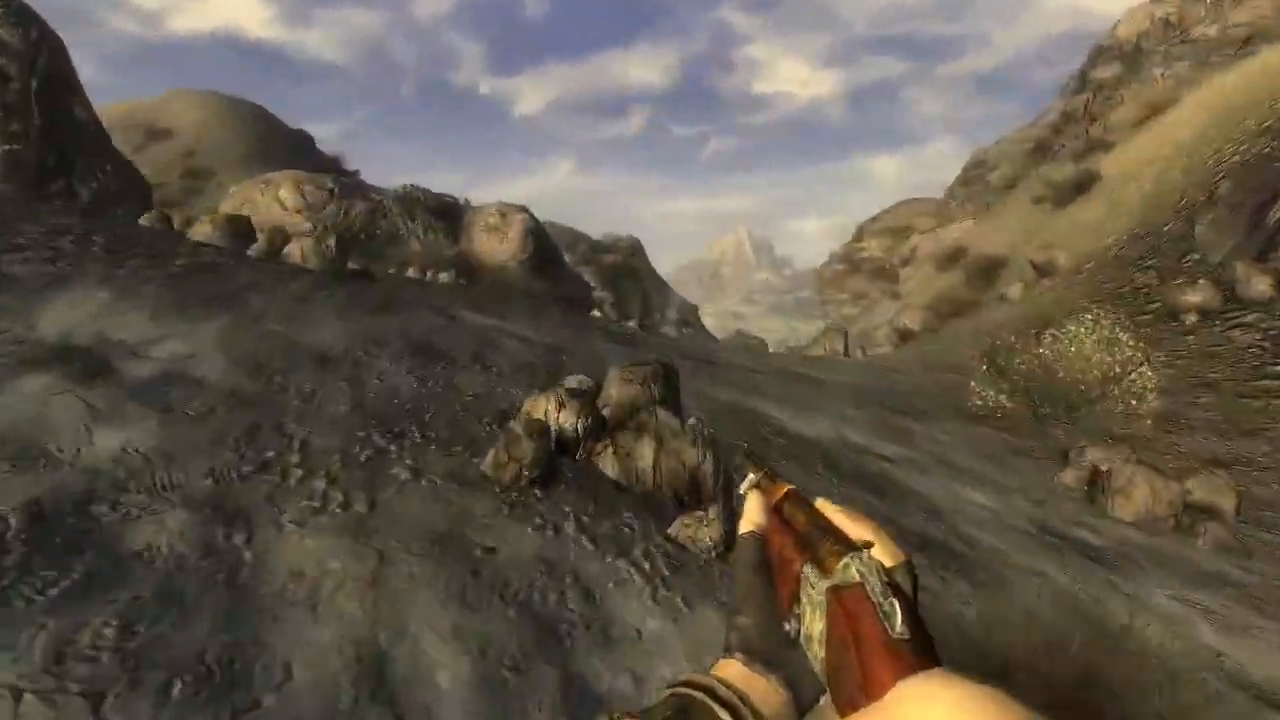
key("w")
key("w")
key("w")
Reload and shoot the attackers outside the cave, and dismiss the NCR reputation message.
key("s")
key("r")
left_click(640, 360)
key("w")
left_click(640, 360)
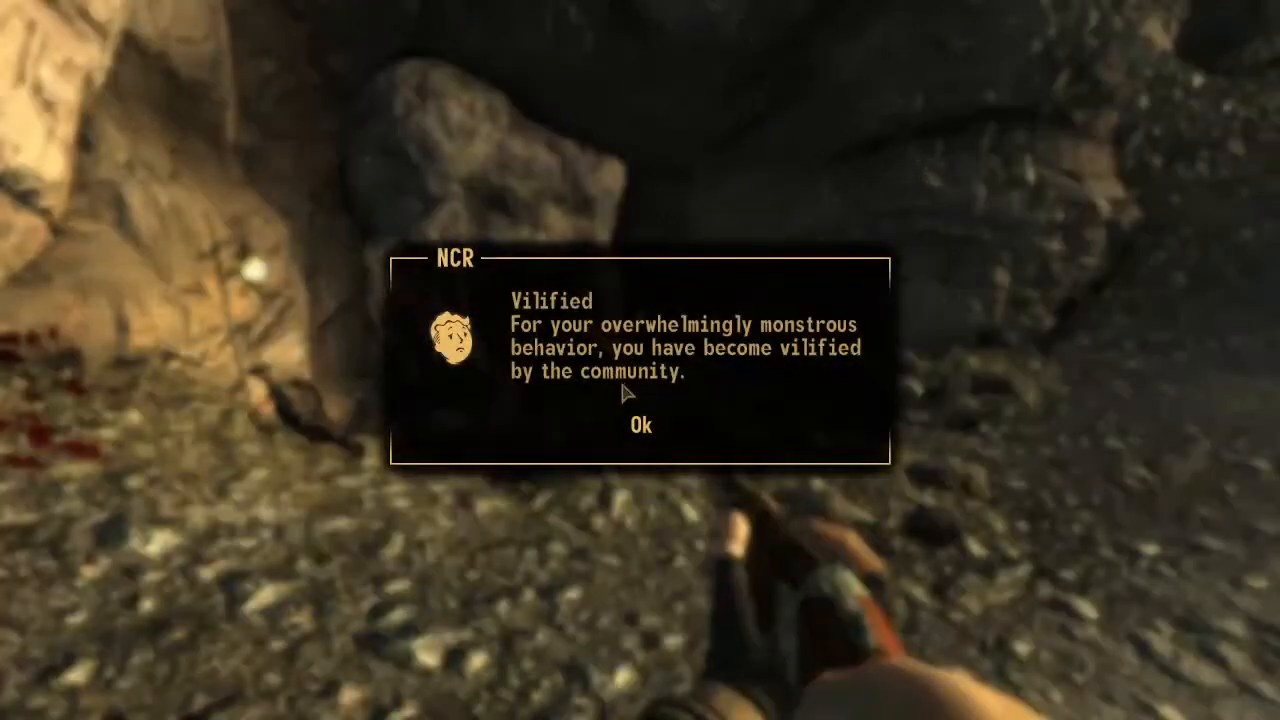
left_click(643, 427)
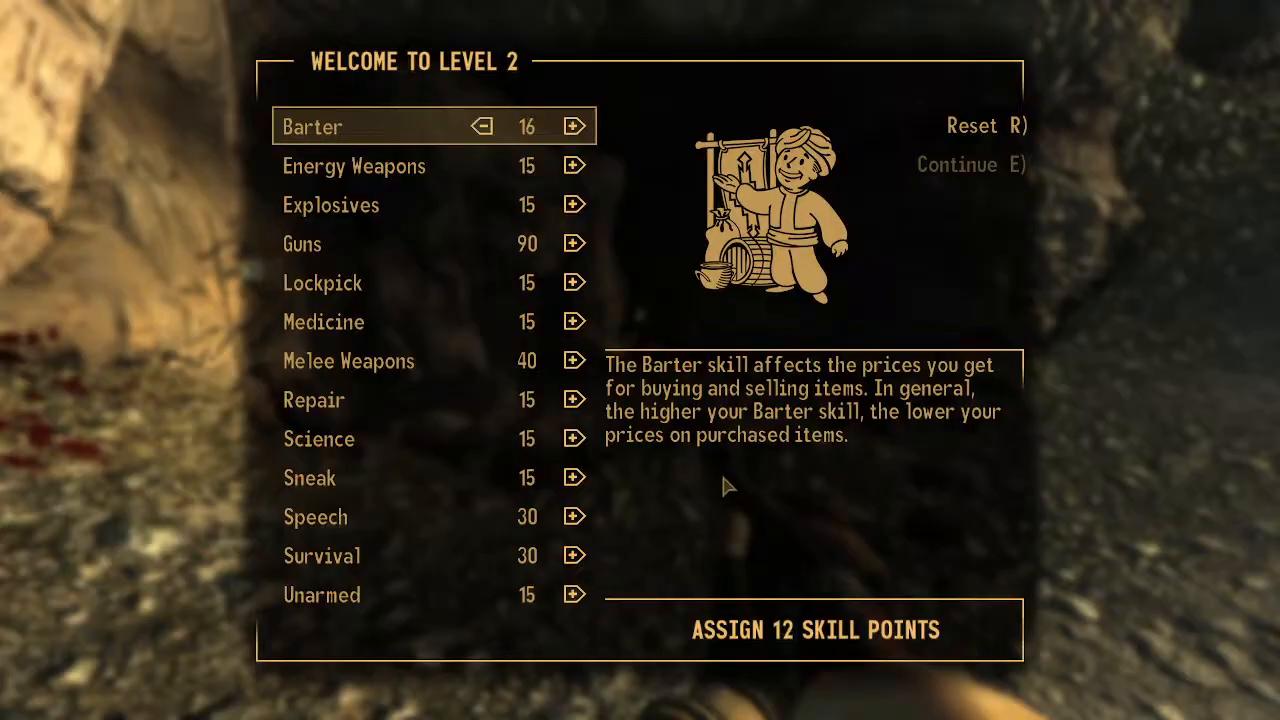
Raise the Guns skill to 100 in the level 2 skill assignment.
key("Down")
key("Down")
key("Down")
key("Right")
key("Right")
key("Right")
key("Right")
key("Right")
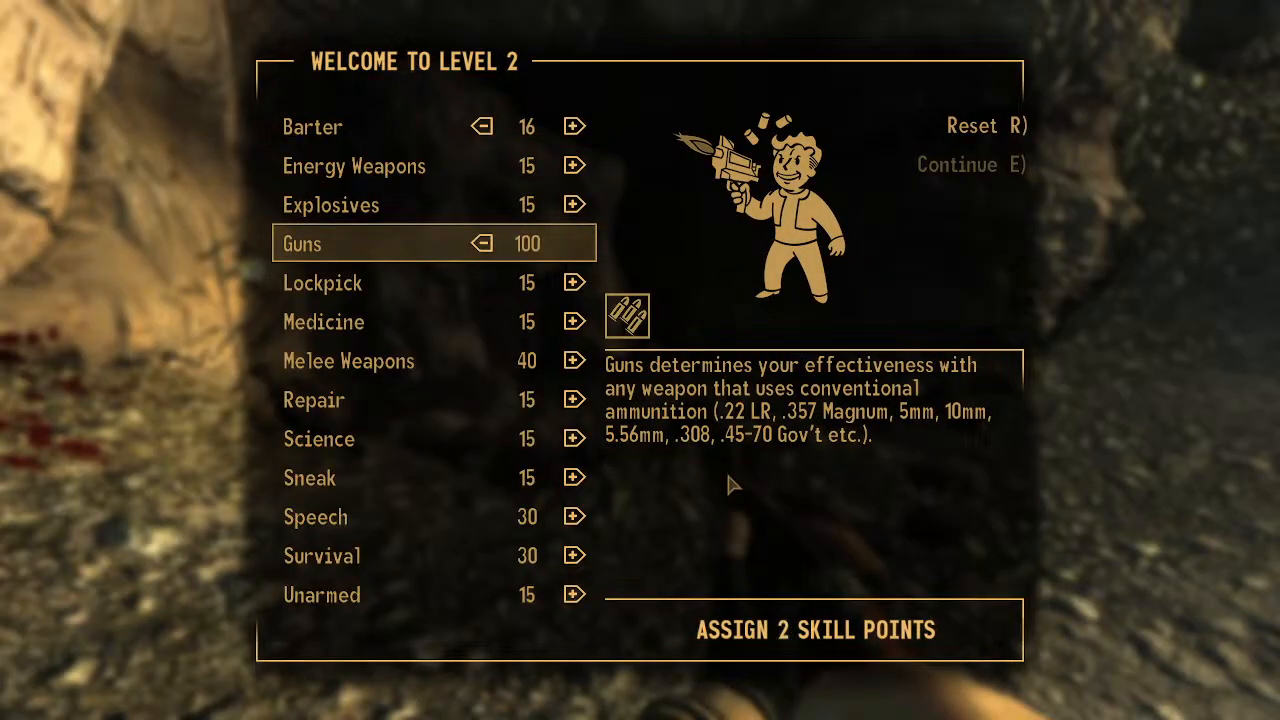
Put the remaining 2 skill points into Explosives and choose the Rapid Reload perk.
key("Up")
key("Right")
key("Right")
key("e")
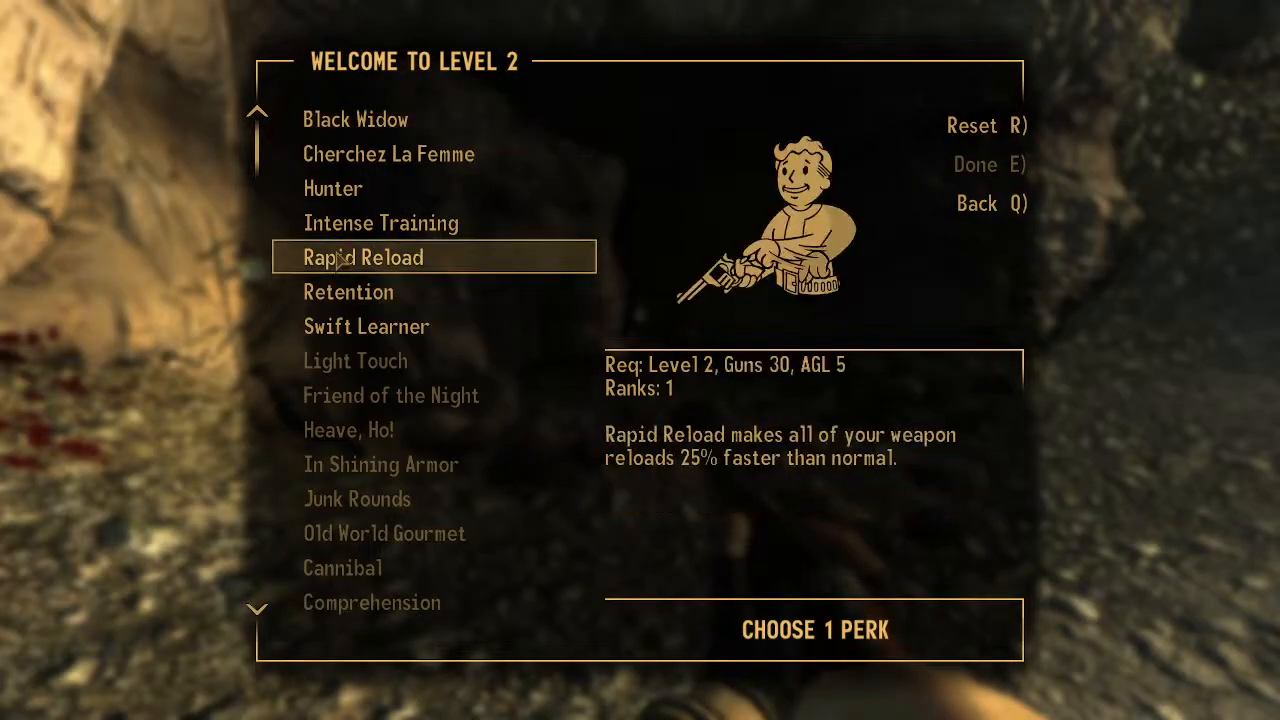
left_click(434, 235)
key("e")
Enter the cave through the wooden door and shoot the Jackal Gang Members along the plank walkway.
key("w")
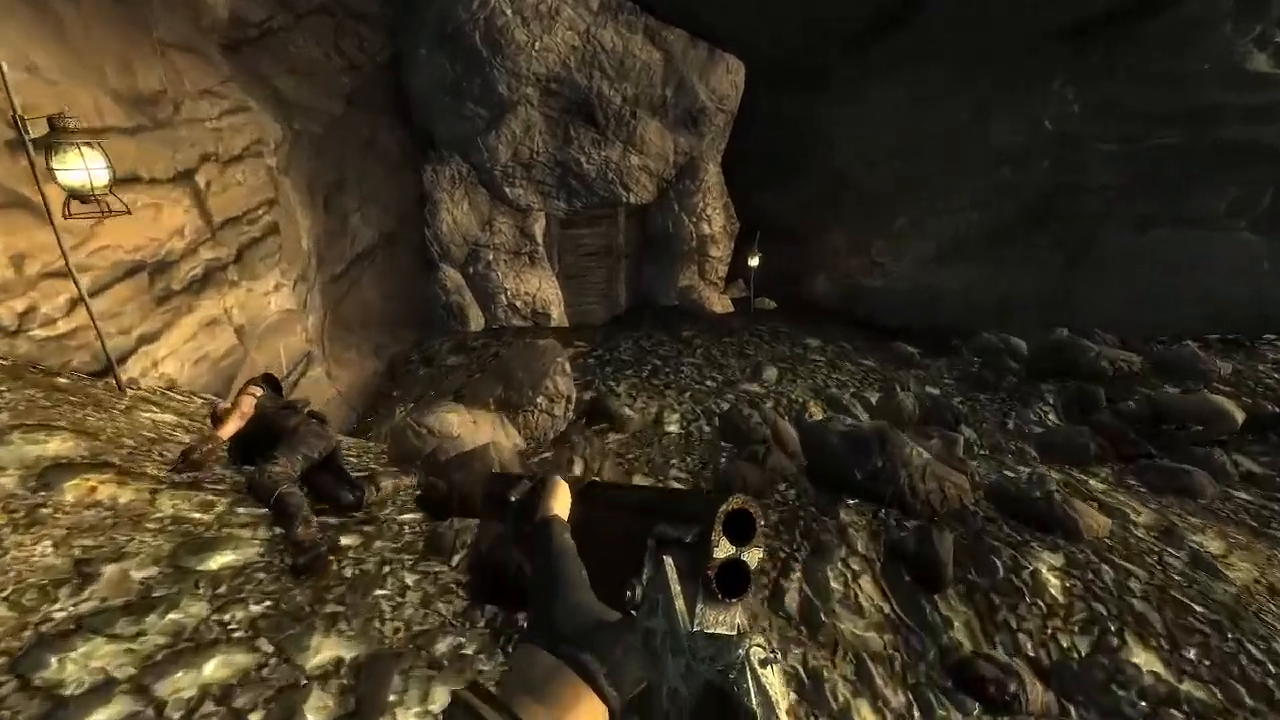
key("e")
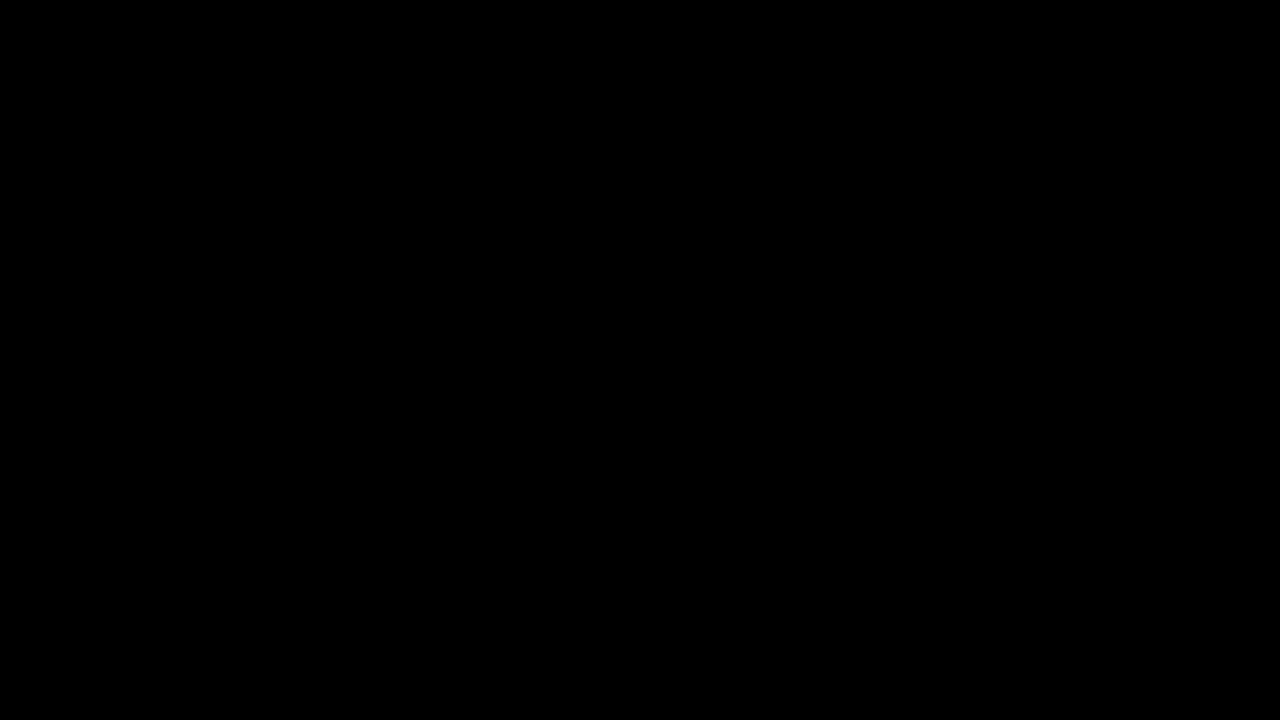
key("w")
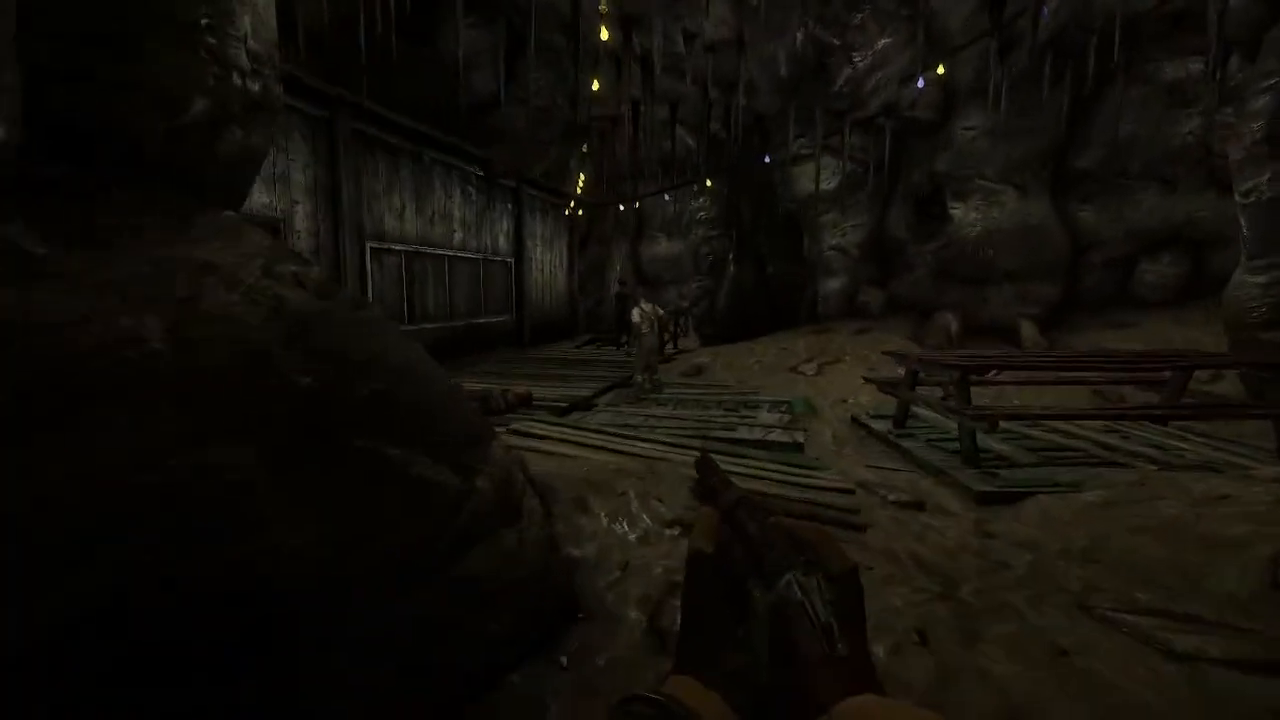
key("w")
left_click(640, 360)
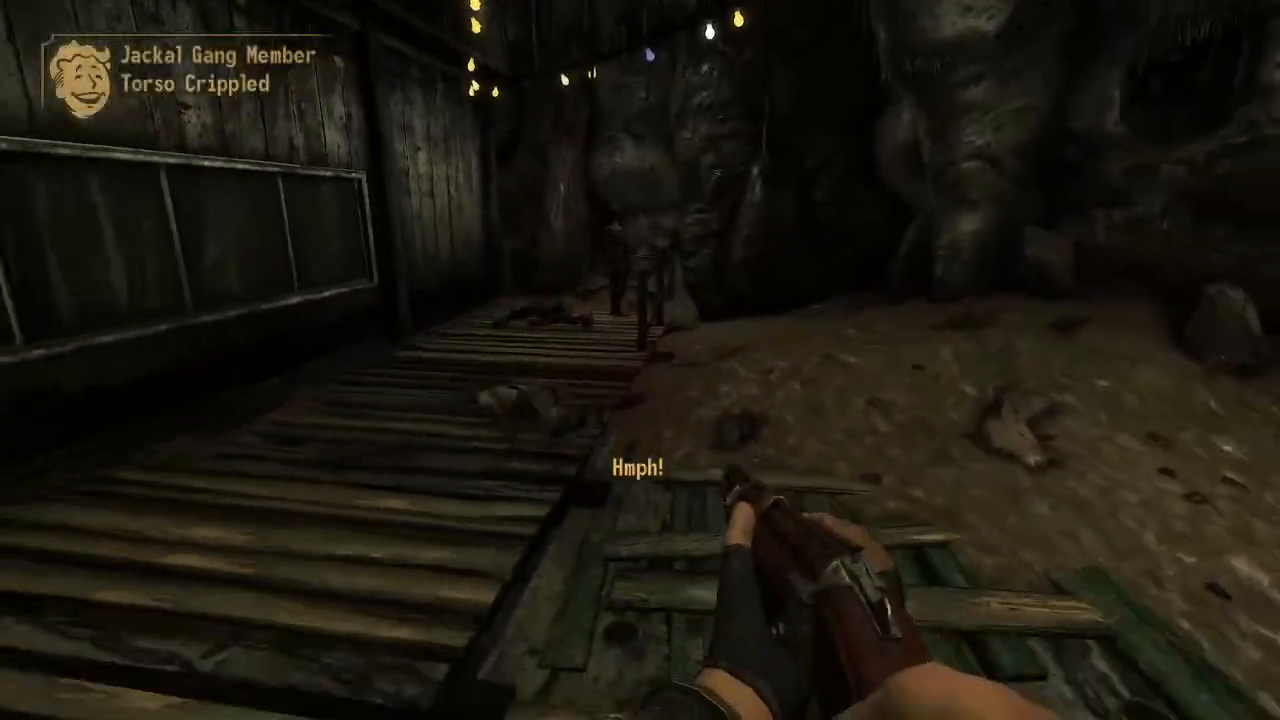
key("s")
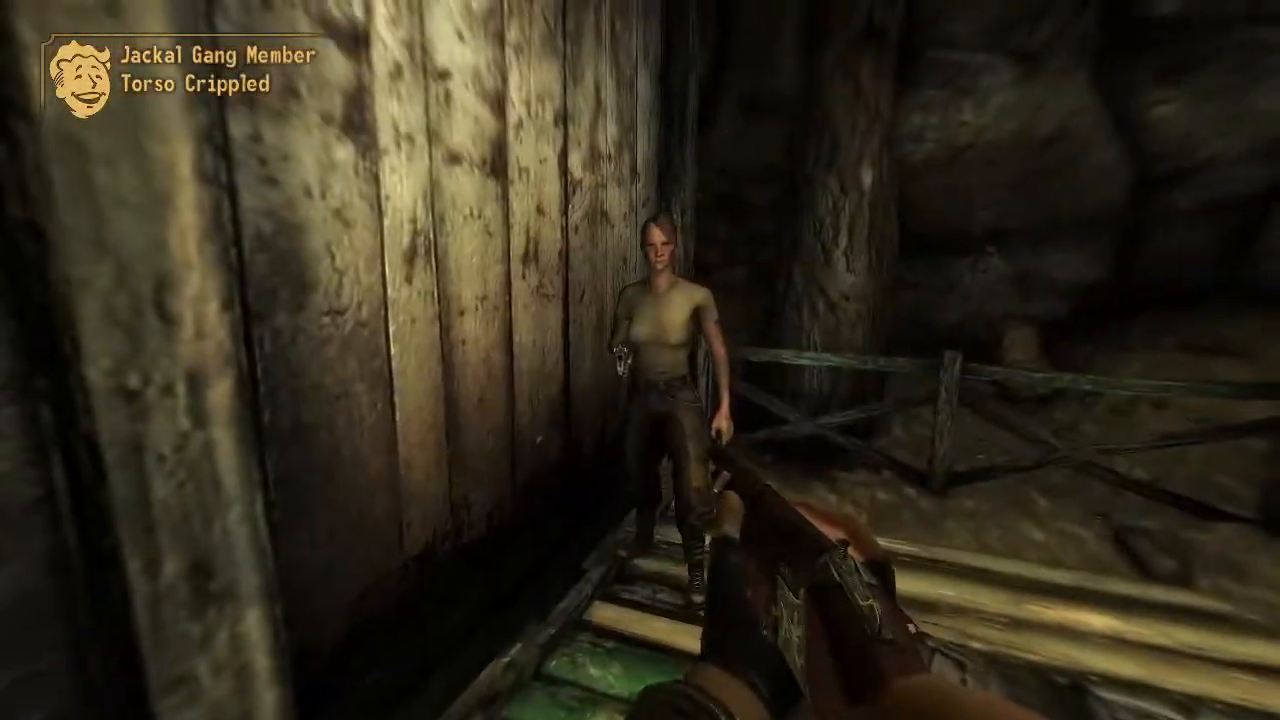
left_click(640, 360)
Back off from the fight, reload the shotgun and go into the wooden room with the mattresses.
key("s")
key("r")
key("w")
key("e")
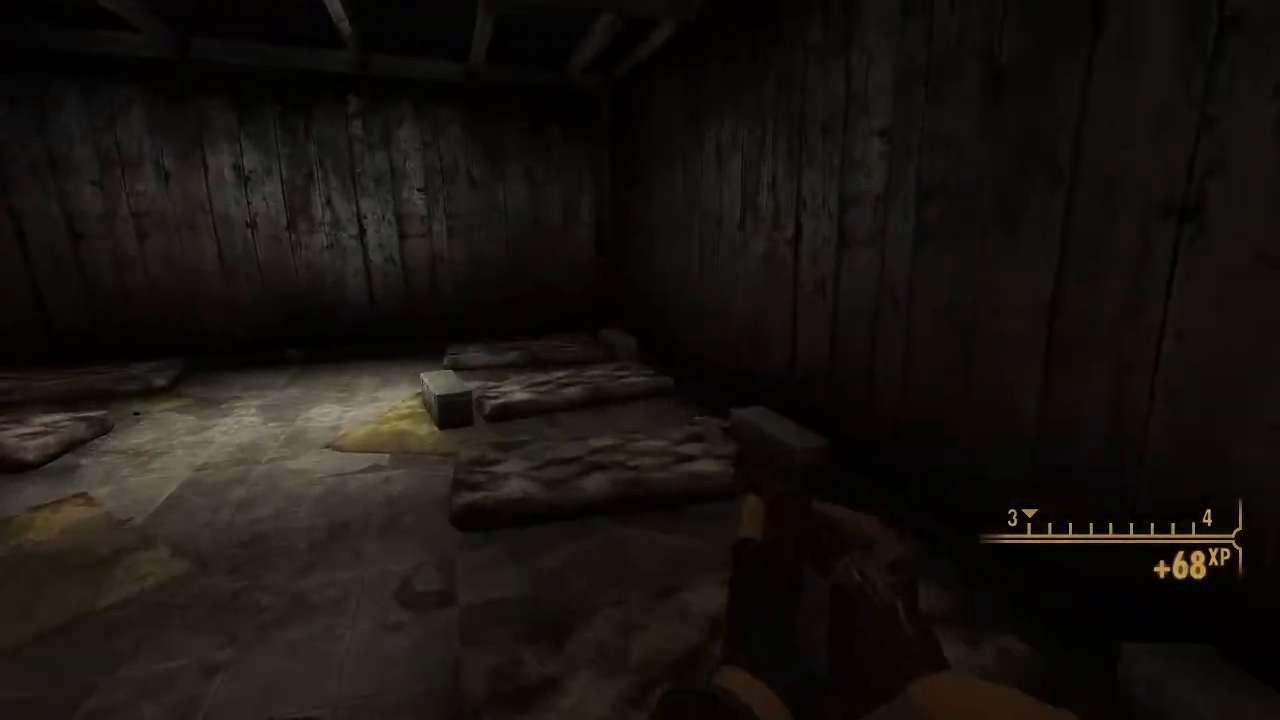
Leave the sleeping room and exit the cave through the door to the Mojave Wasteland.
key("e")
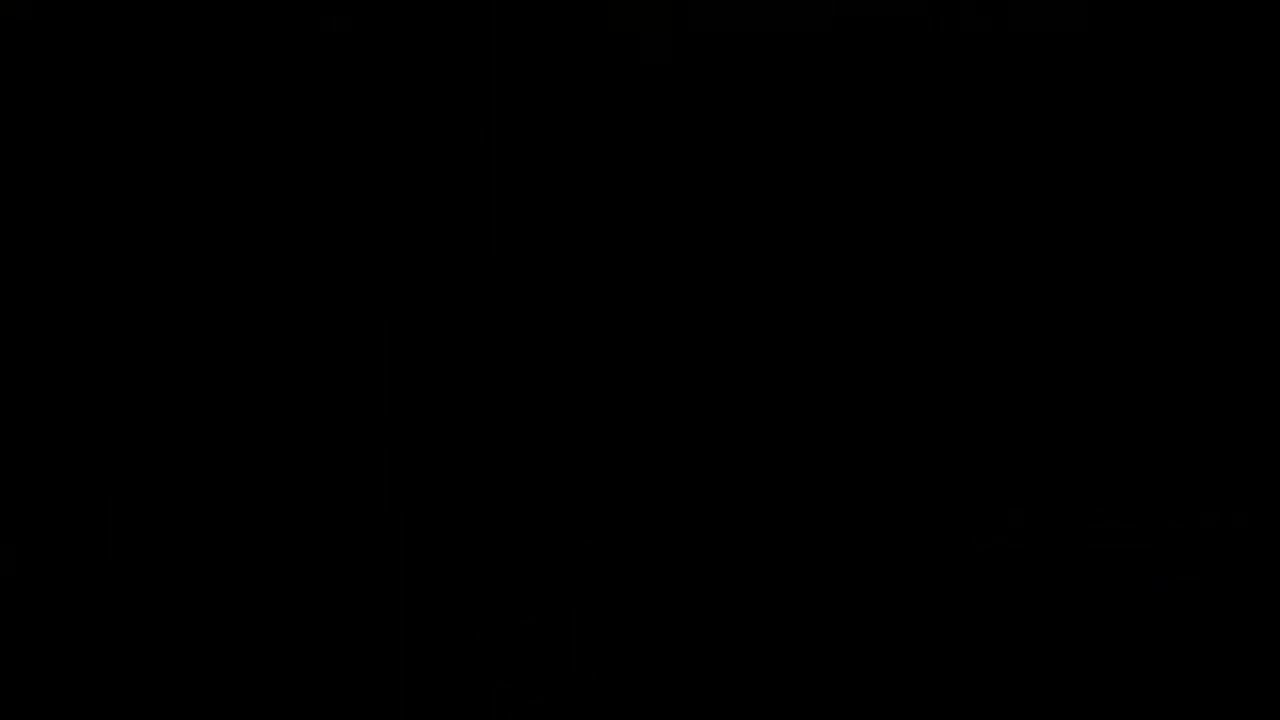
key("w")
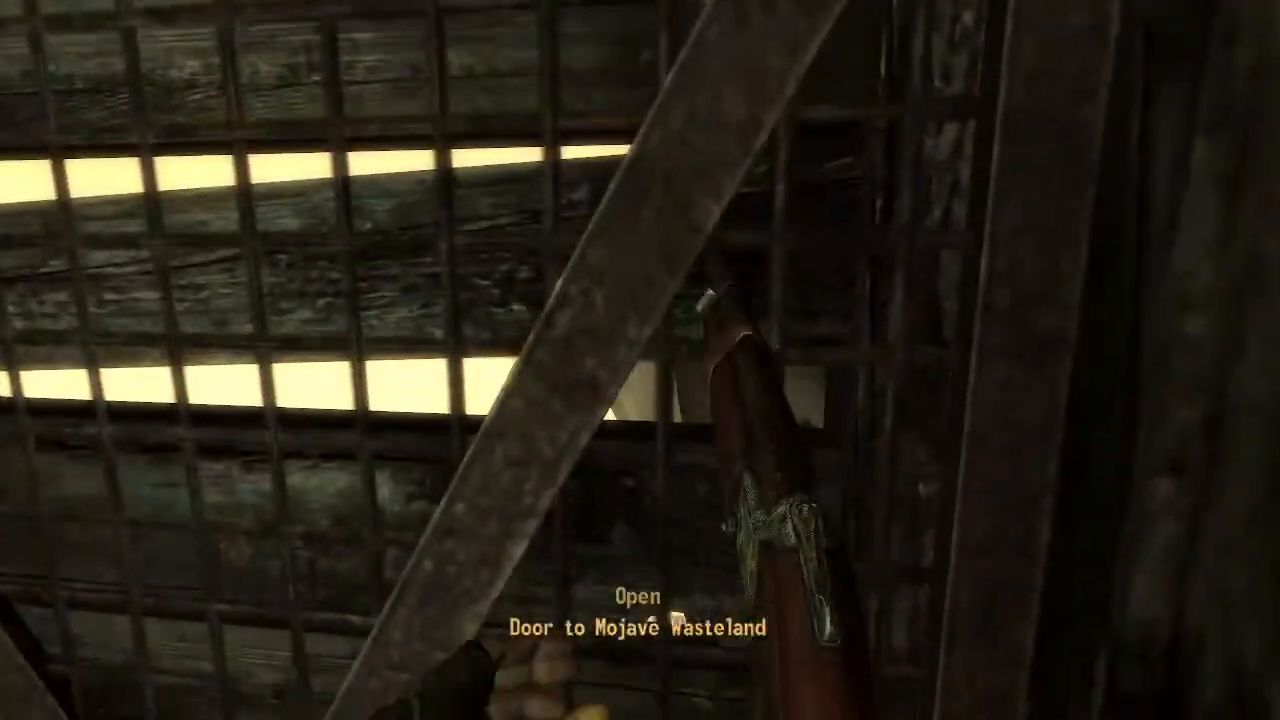
key("e")
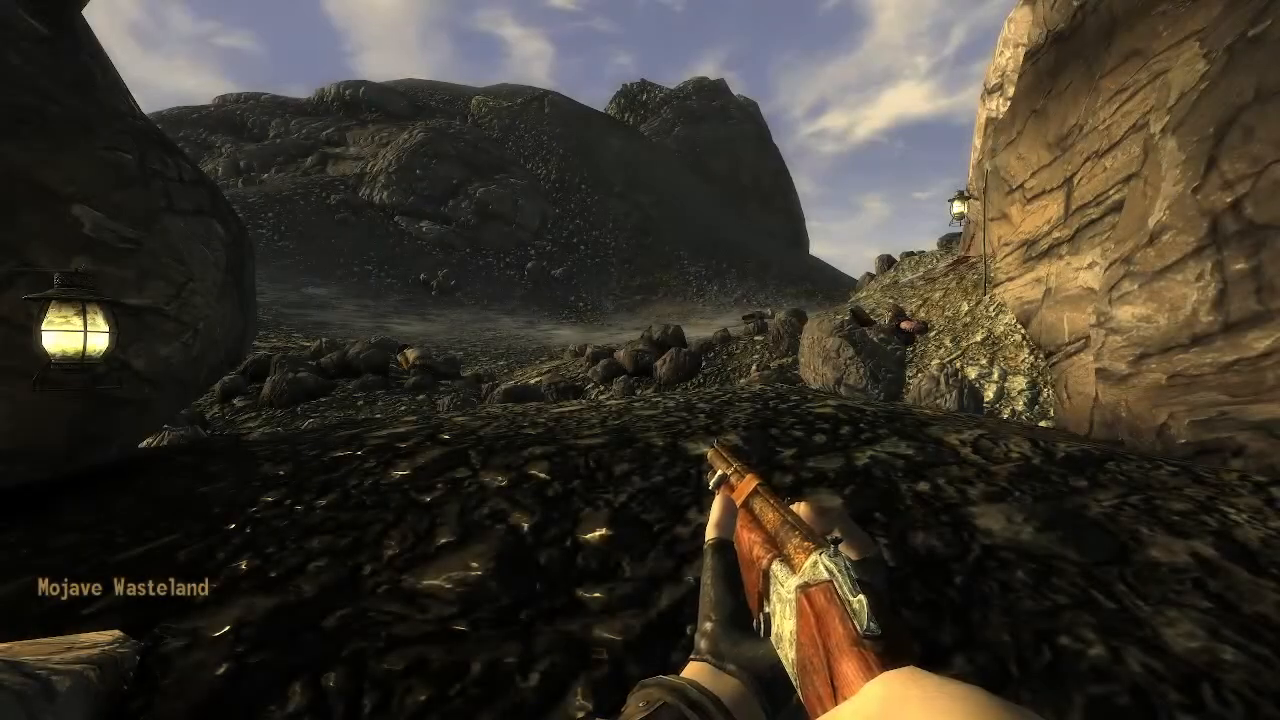
Look over the discovered locations on the world map and reveal all map markers with the console command tml.
key("Tab")
left_click_drag(757, 403, 651, 445)
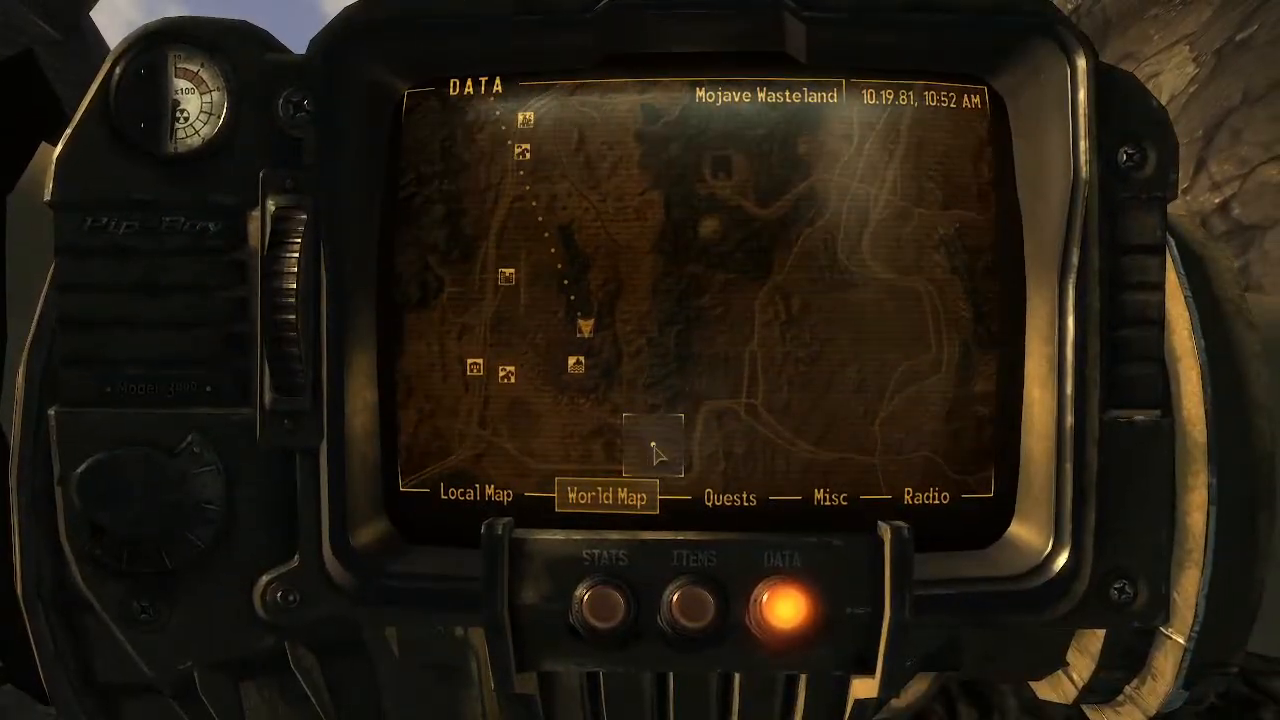
scroll(672, 418, "down", 3)
key("Tab")
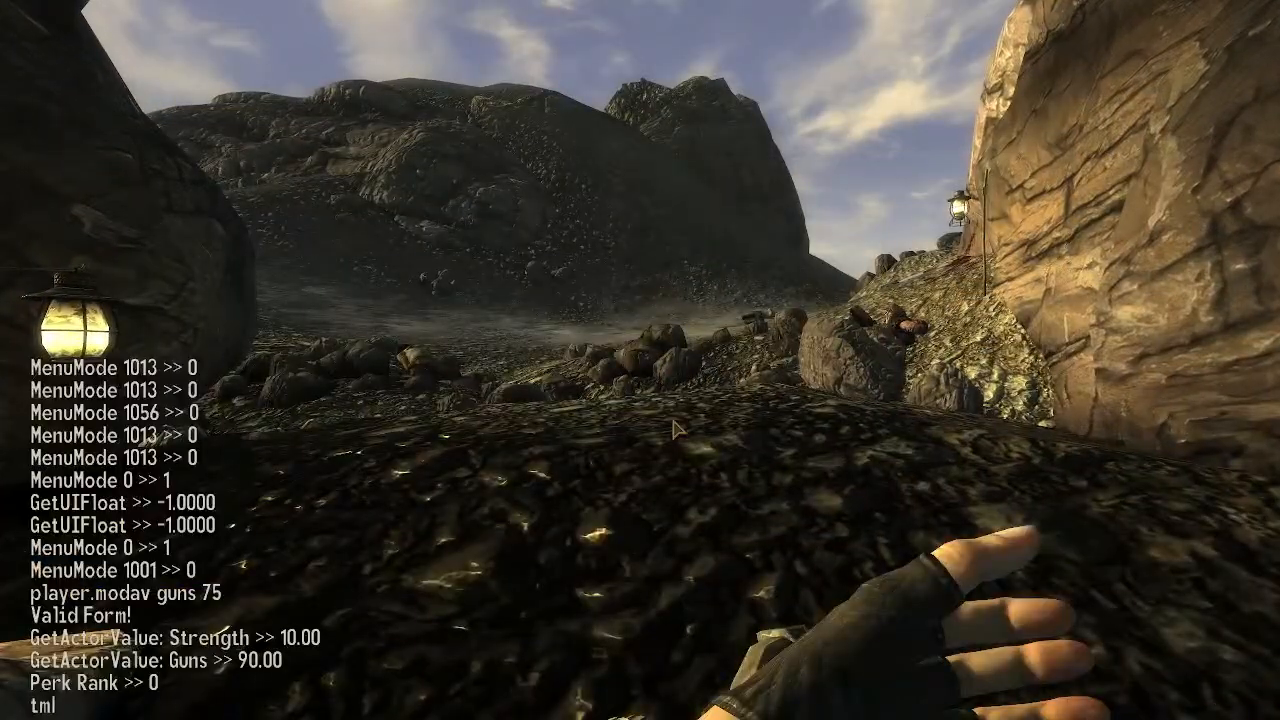
Fast travel to Highway 95 Viper's Encampment from the world map.
key("Tab")
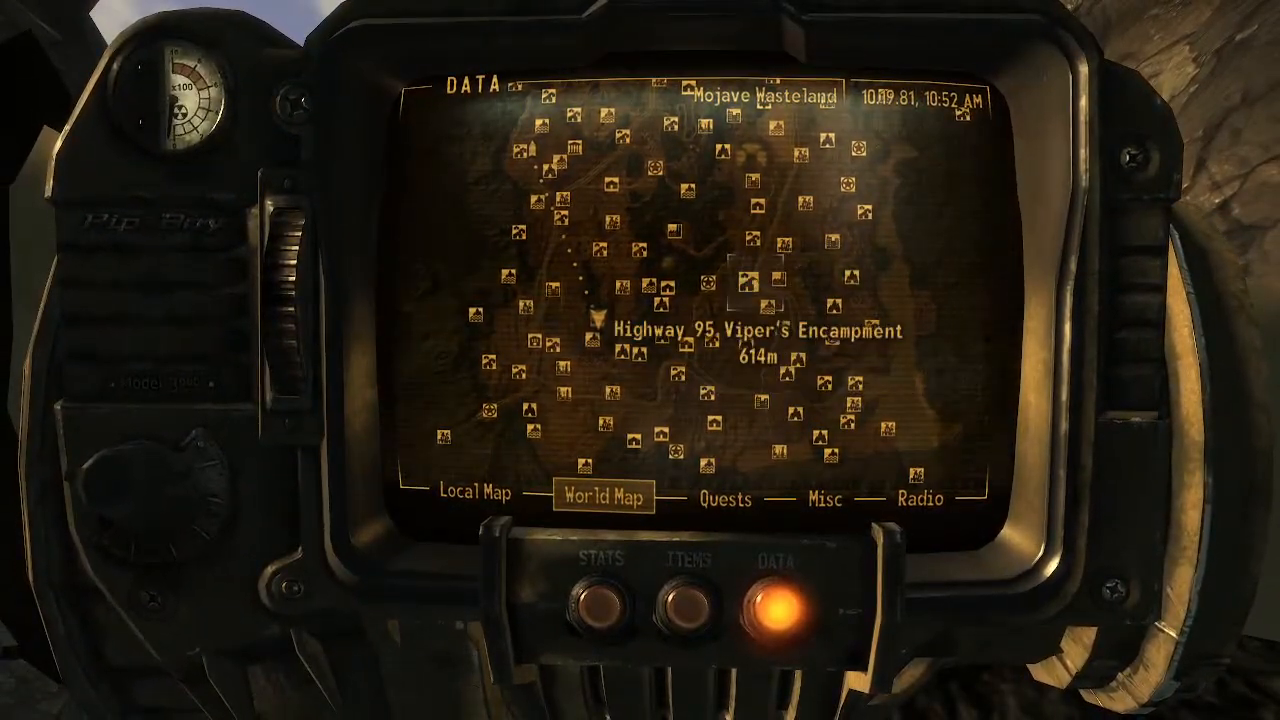
scroll(525, 320, "up", 3)
left_click(531, 406)
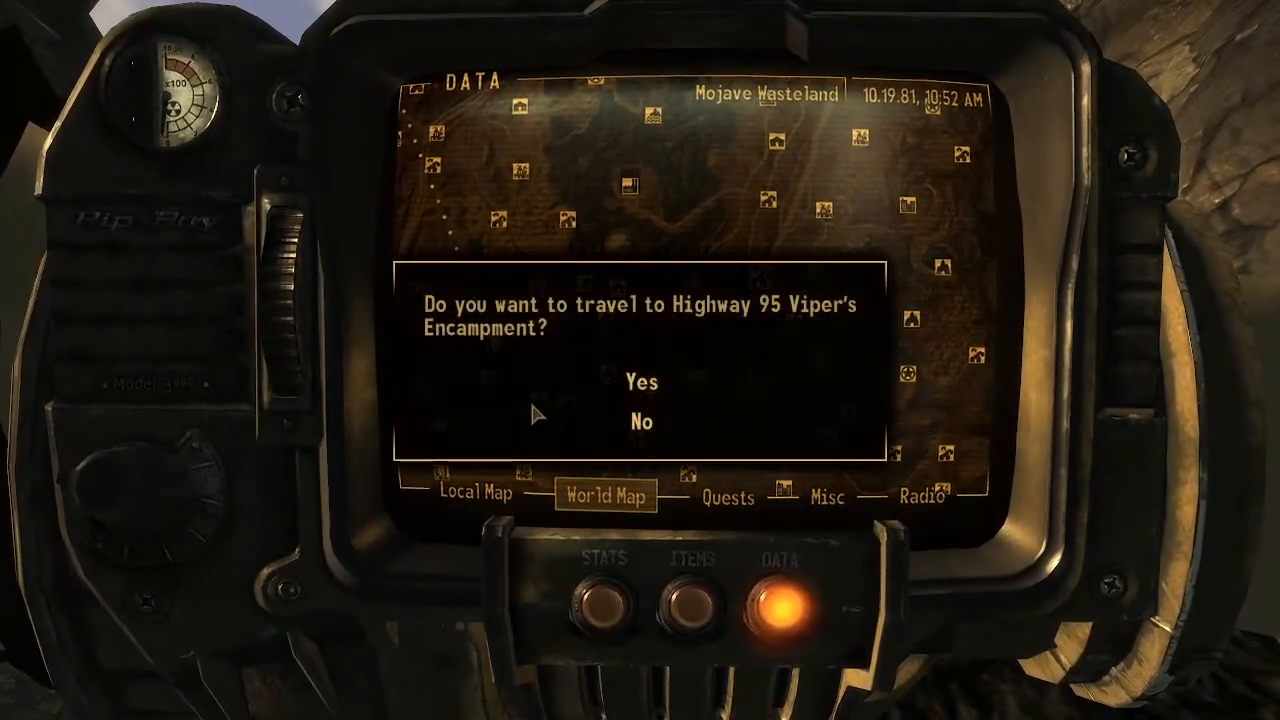
left_click(641, 381)
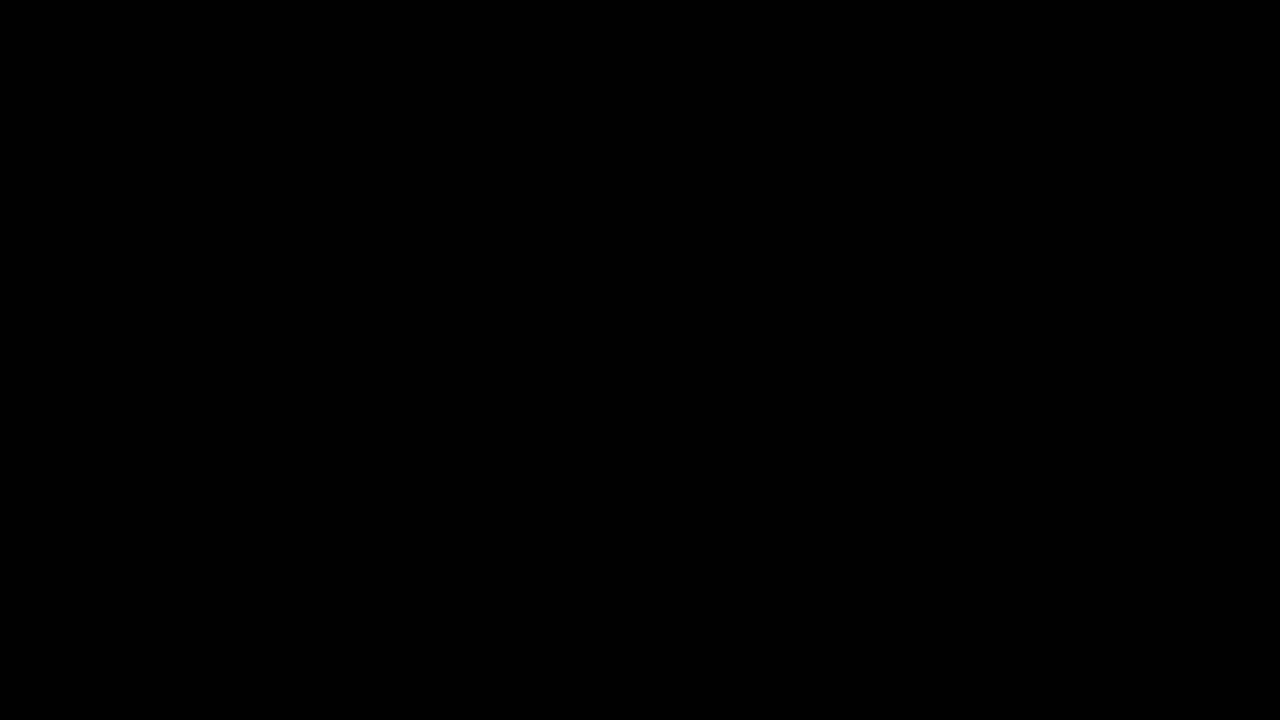
Close in on the Vipers around the wooden shelter and open the console on the wounded Viper Gunslinger to enter ki.
key("w")
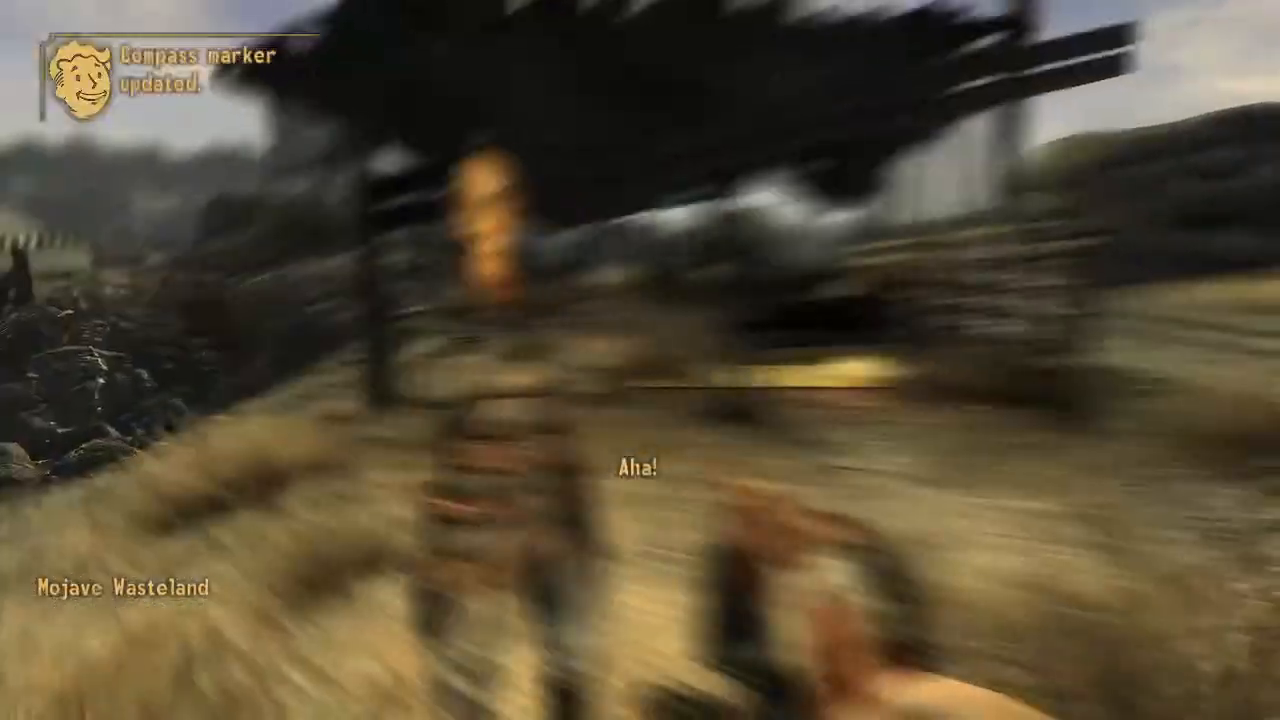
key("w")
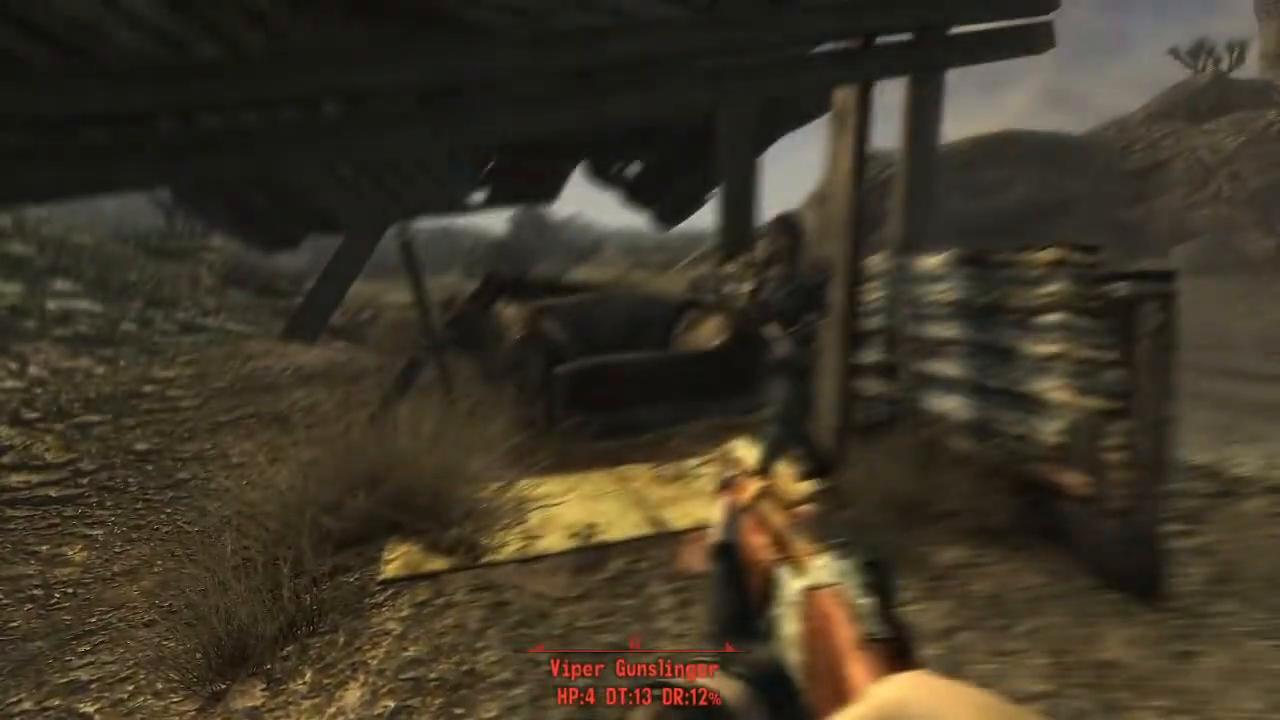
key("grave")
type("ki")
key("grave")
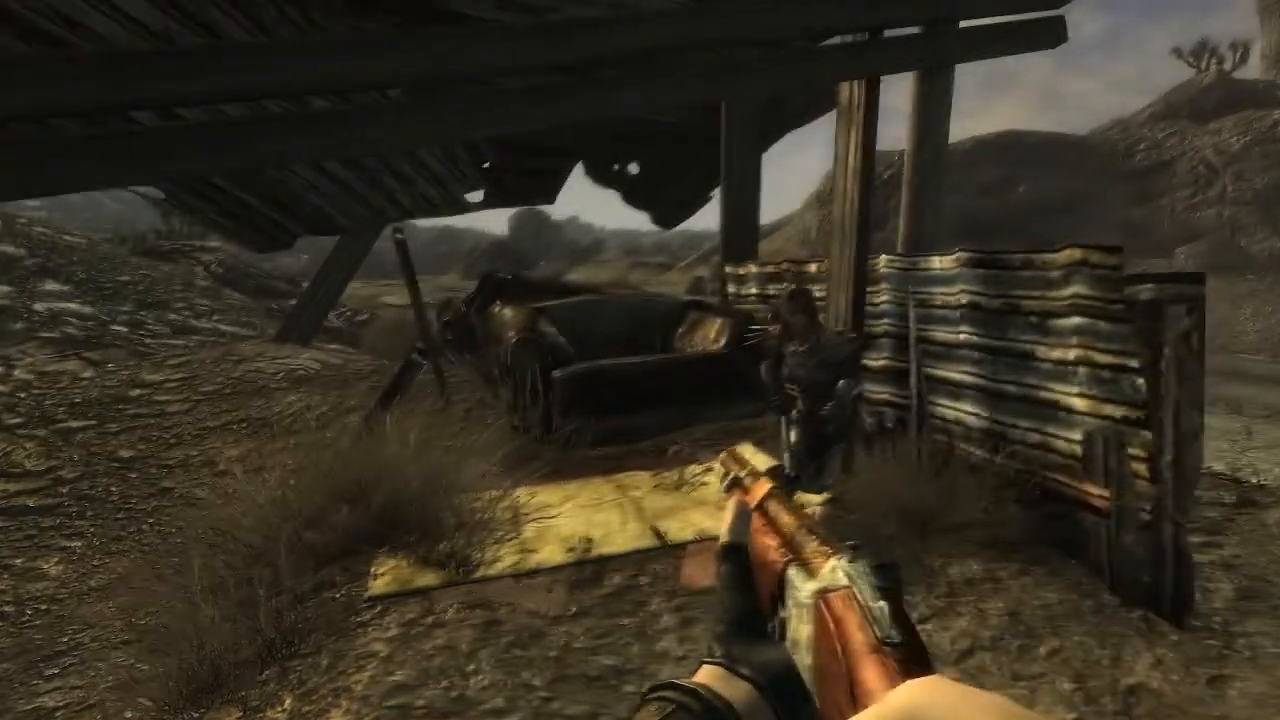
Run through the Viper encampment past the shack with the metal box and out onto the broken highway.
key("w")
key("w")
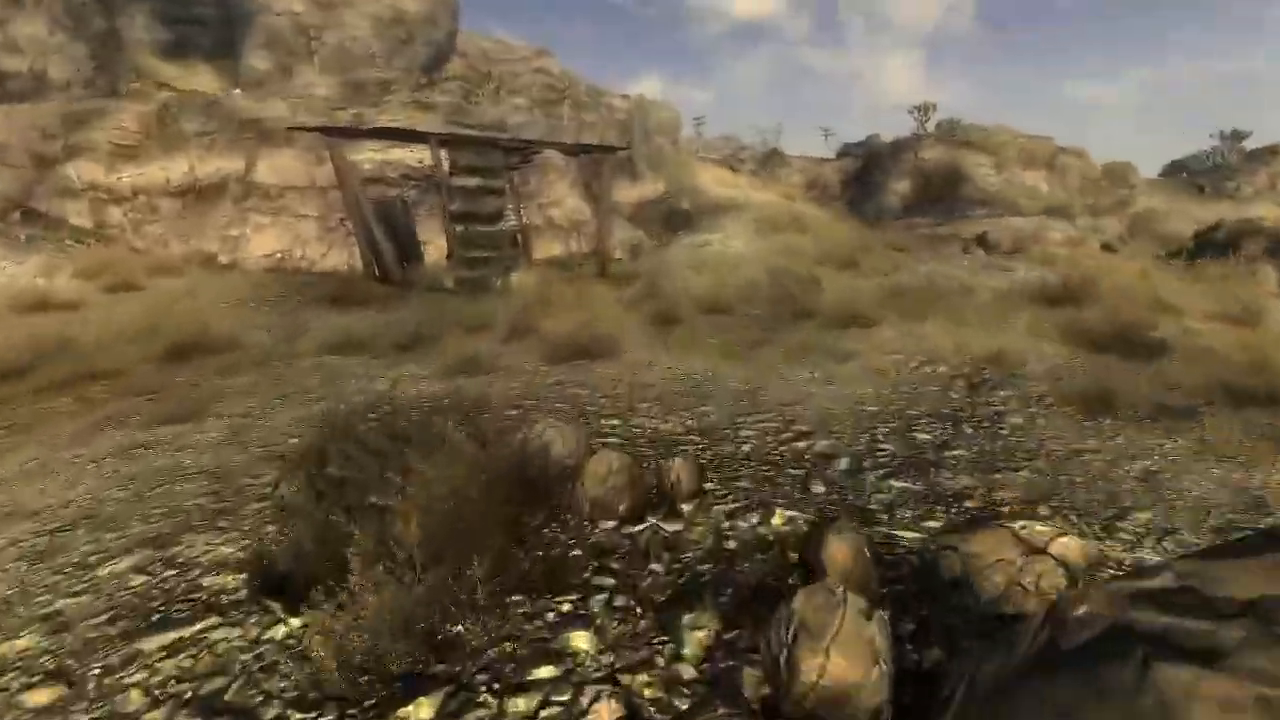
key("w")
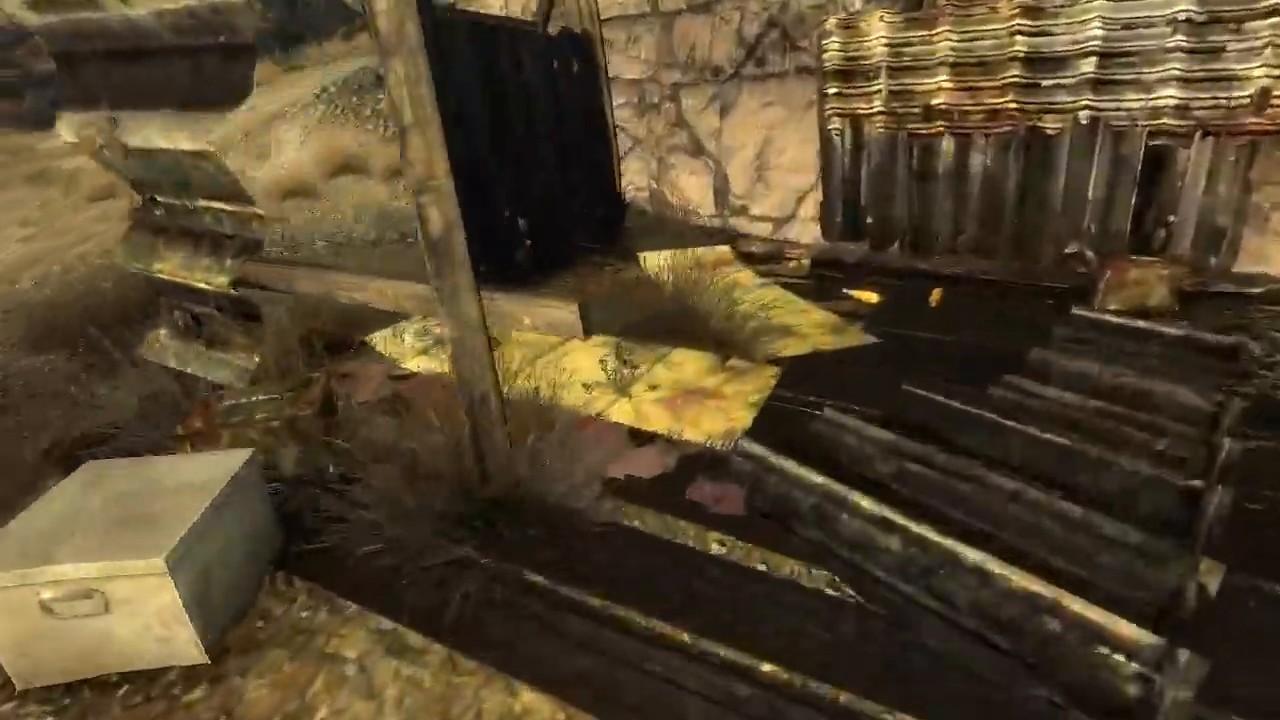
key("w")
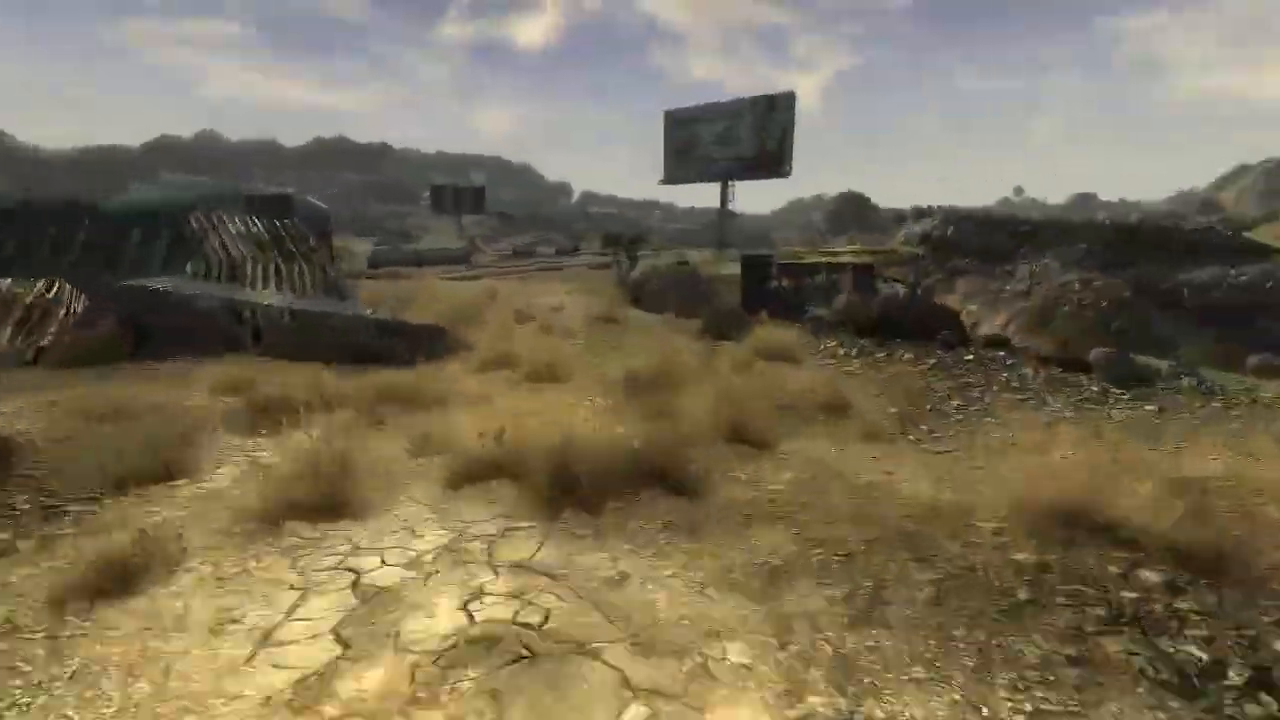
key("w")
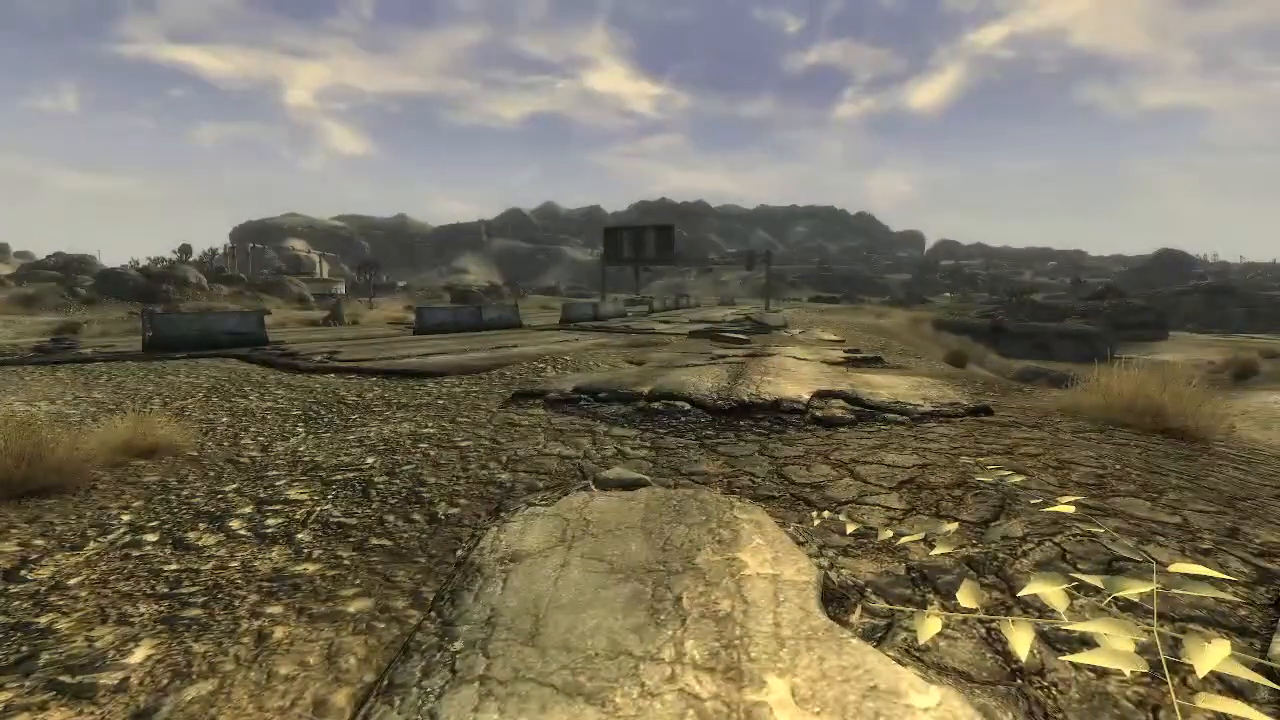
Quit the game to the desktop and return to the Garden of Eden Creation Kit.
key("Escape")
left_click(1113, 457)
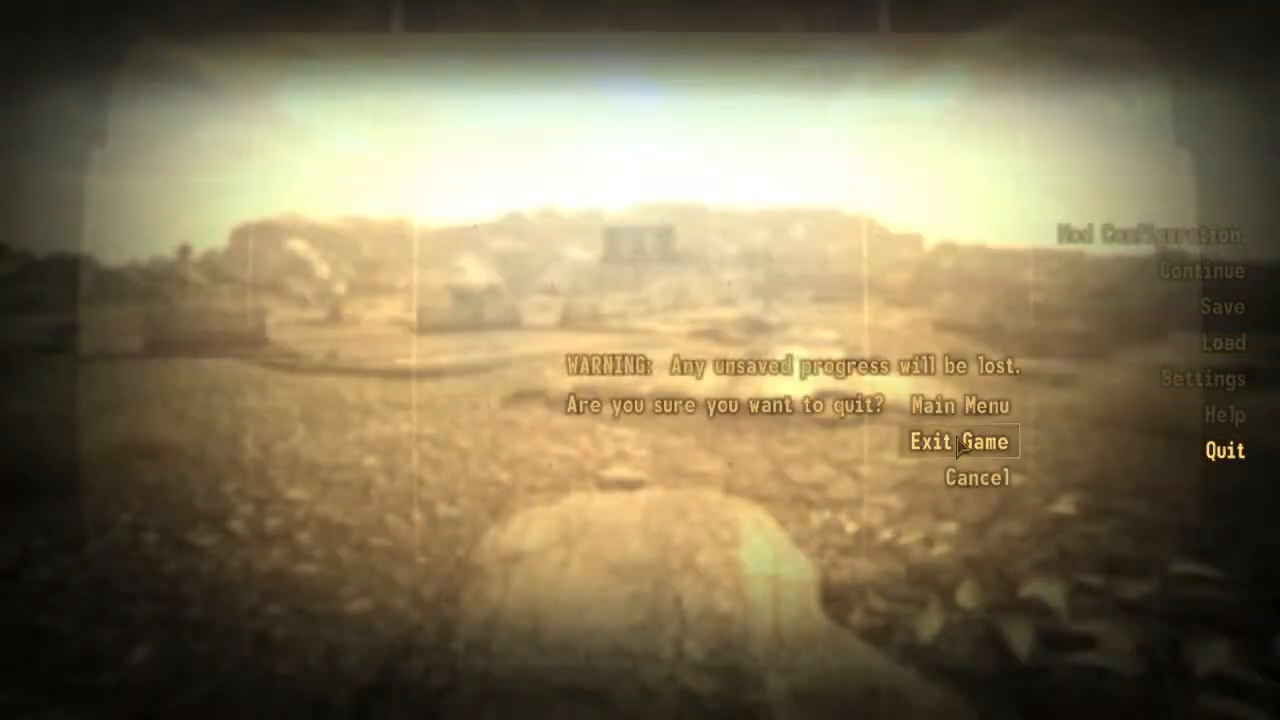
left_click(960, 443)
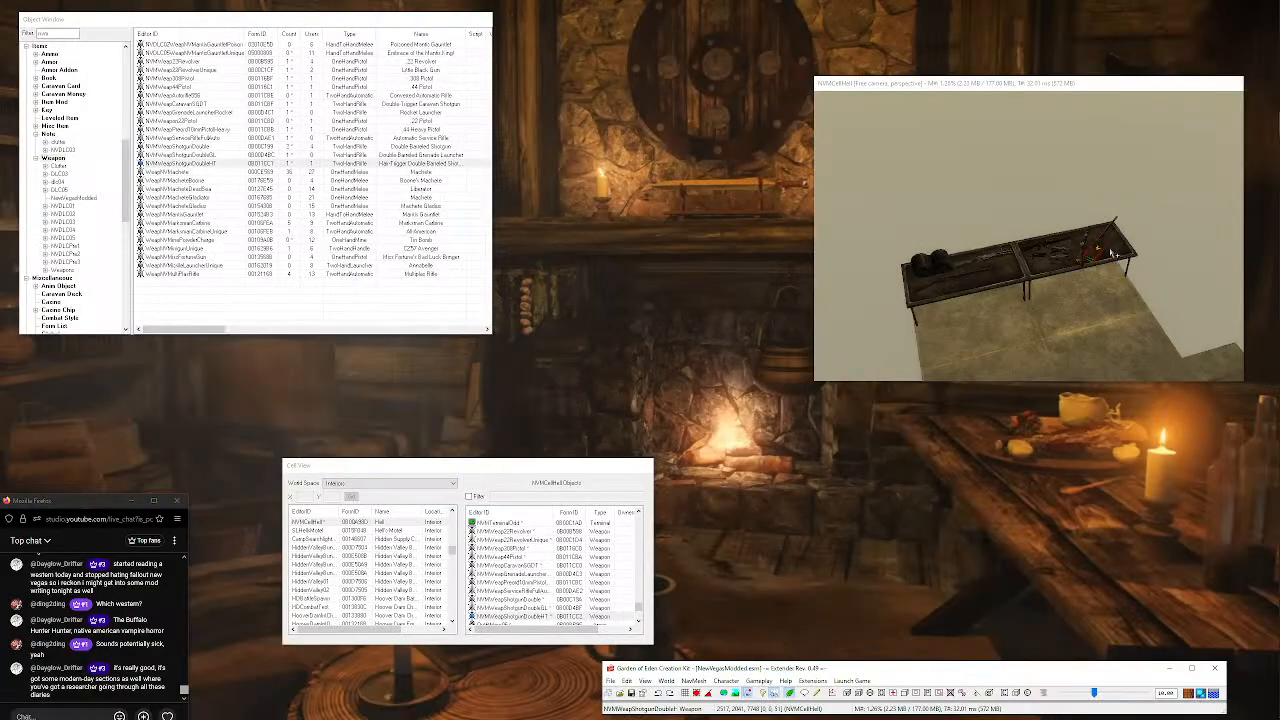
Bring the weapons on the NVMCellHell table into close view and move the Cell View window nearer to the Object Window.
middle_click_drag(1105, 249, 837, 305, "shift")
key("c")
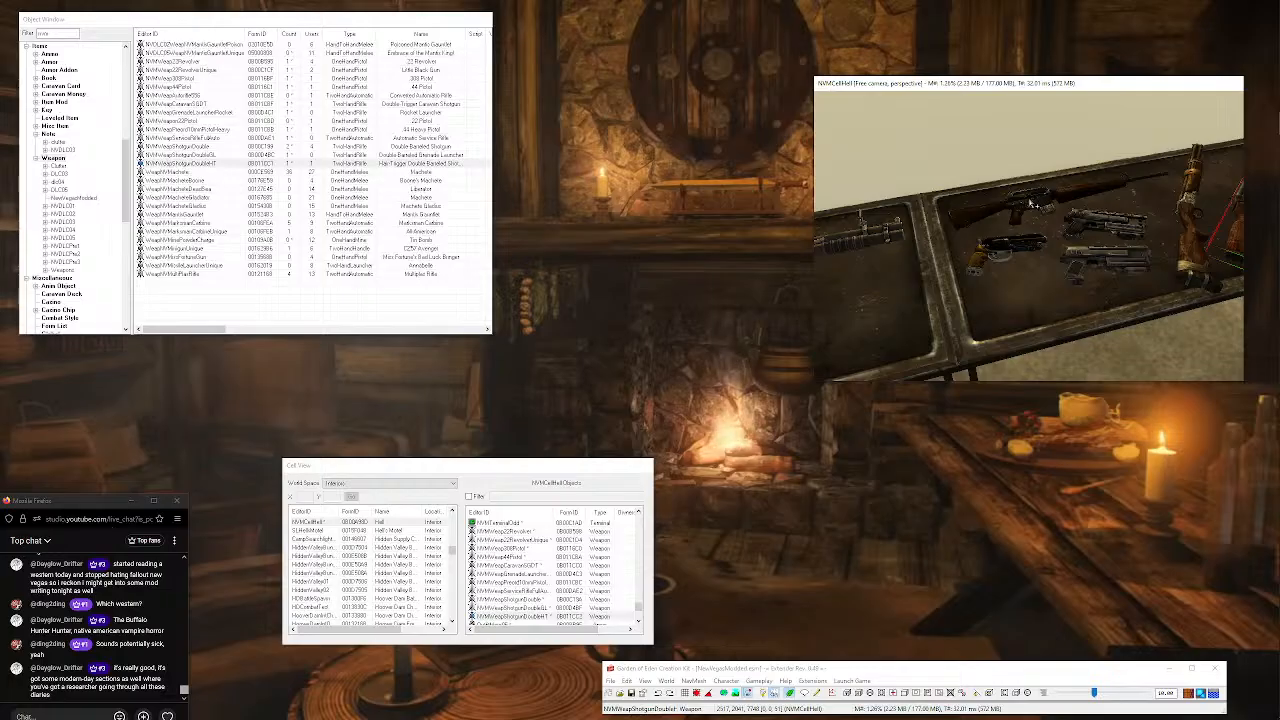
left_click_drag(457, 466, 389, 434)
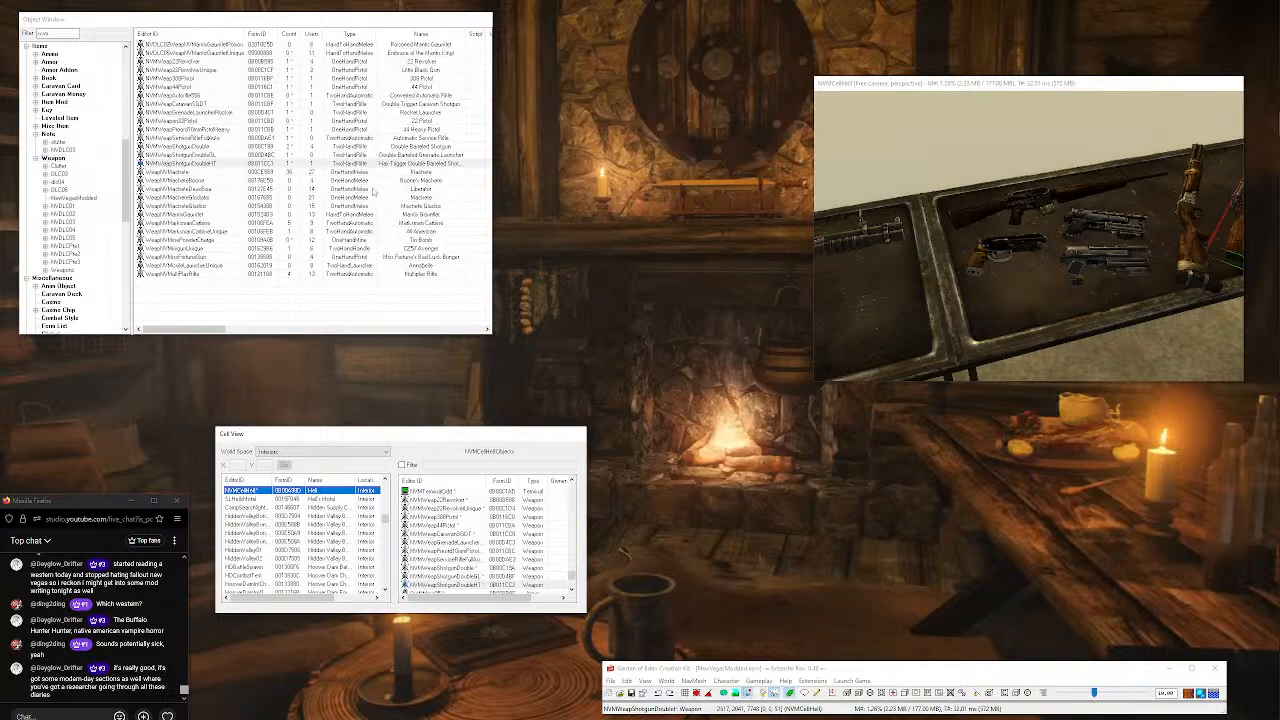
List the mod's perks in the Object Window and look over their entries.
scroll(70, 117, "up", 10)
left_click(49, 53)
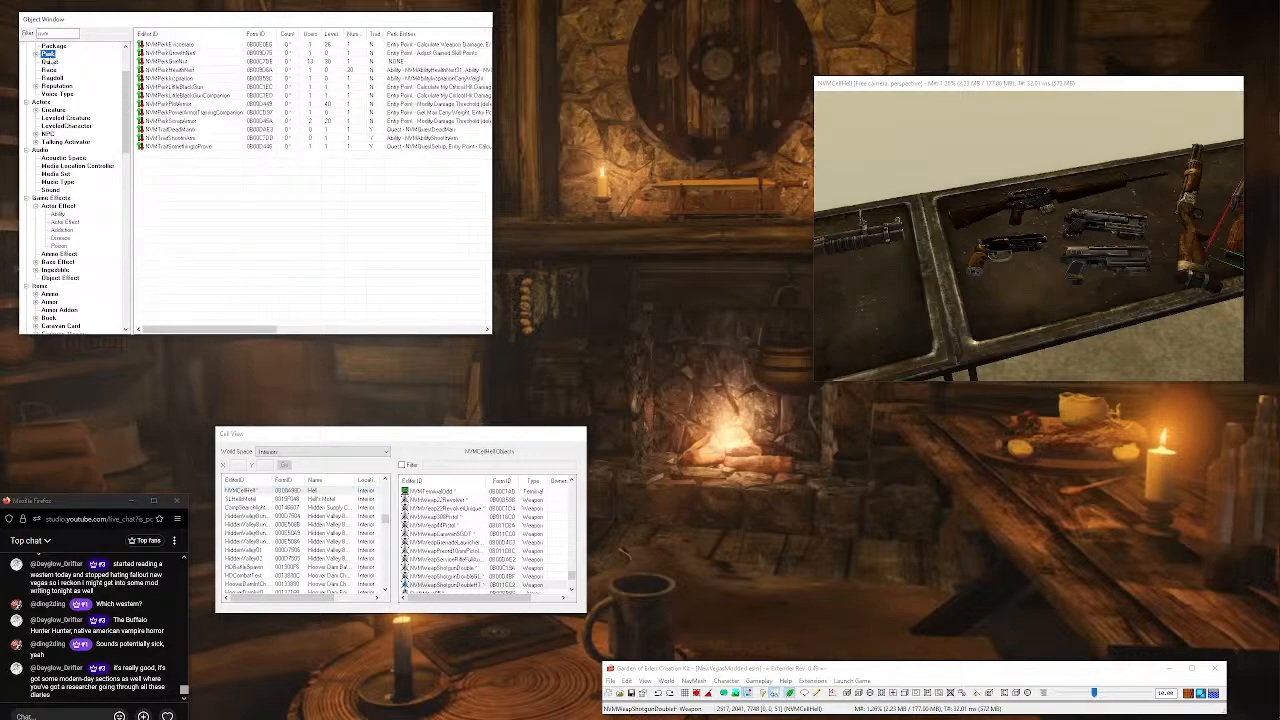
left_click(183, 87)
left_click(183, 96)
left_click(183, 120)
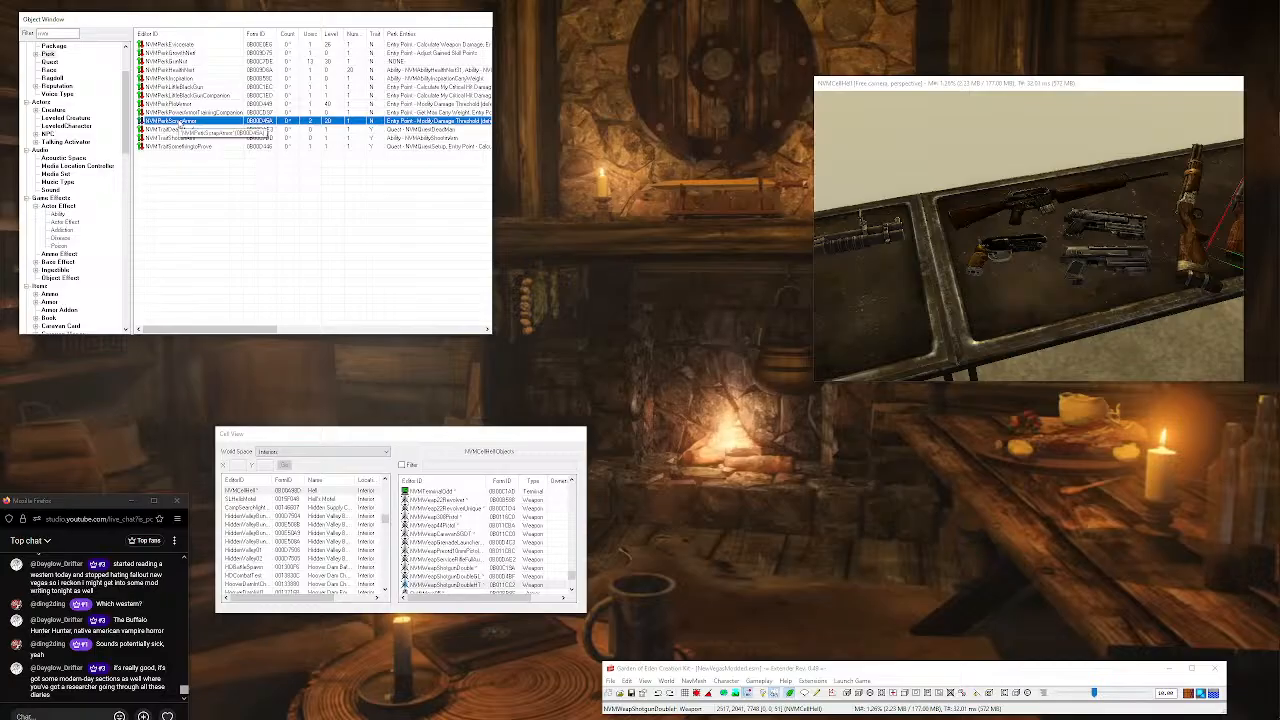
left_click(266, 228)
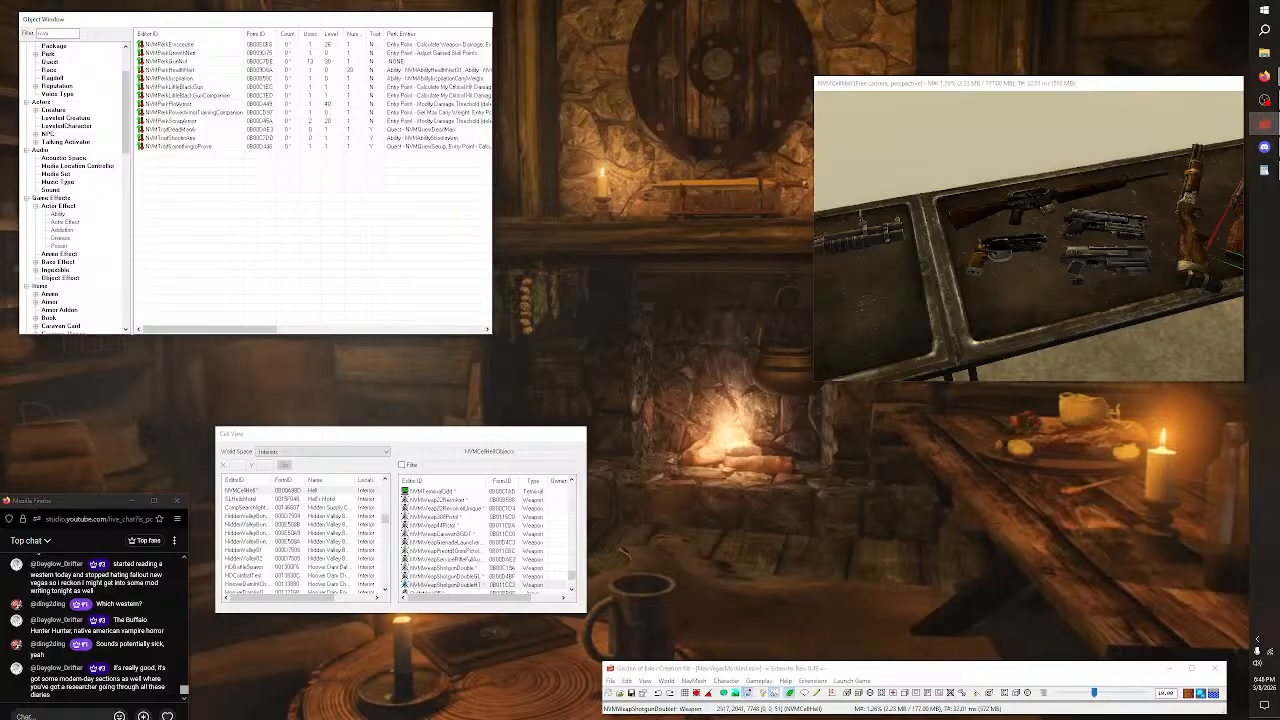
mouse_move(1277, 338)
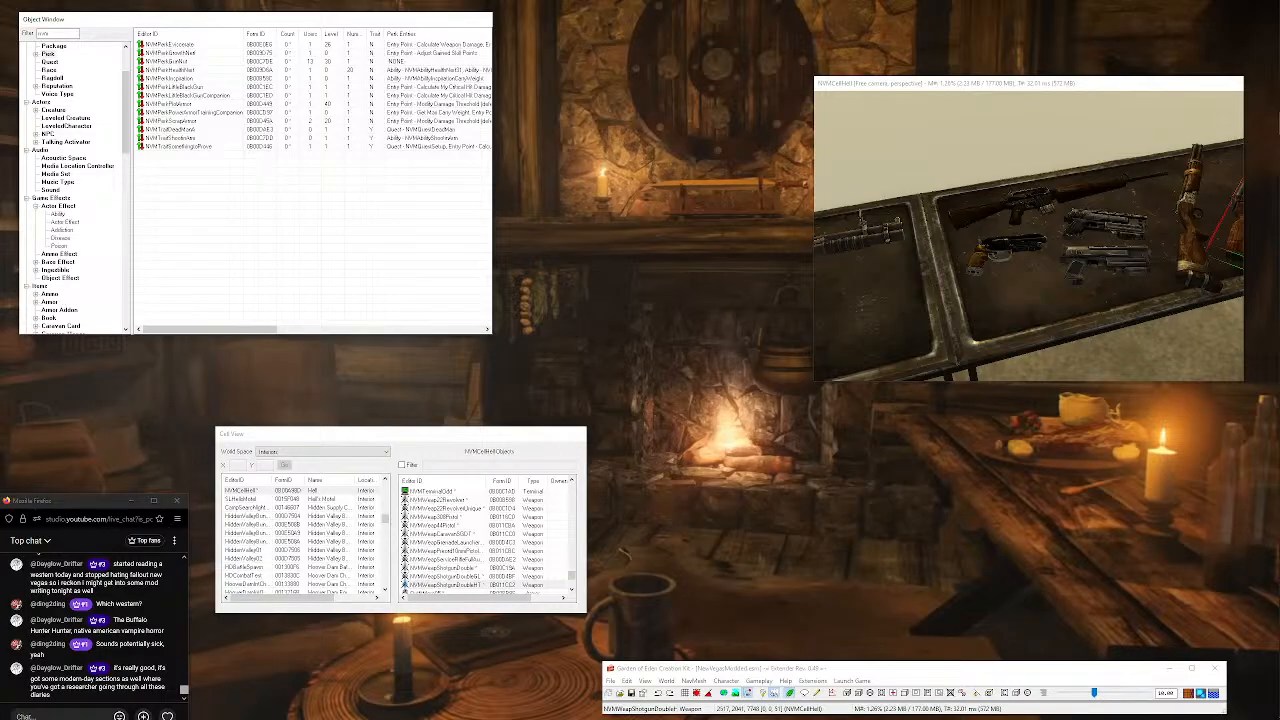
mouse_move(1275, 160)
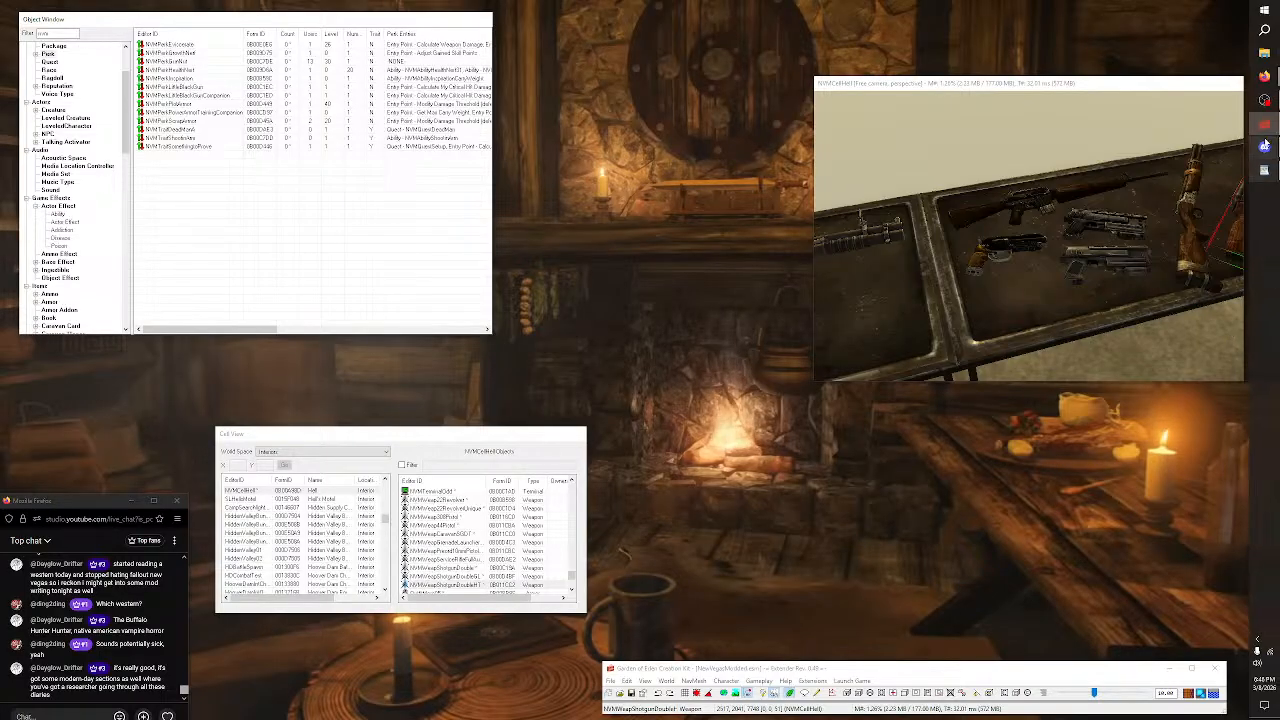